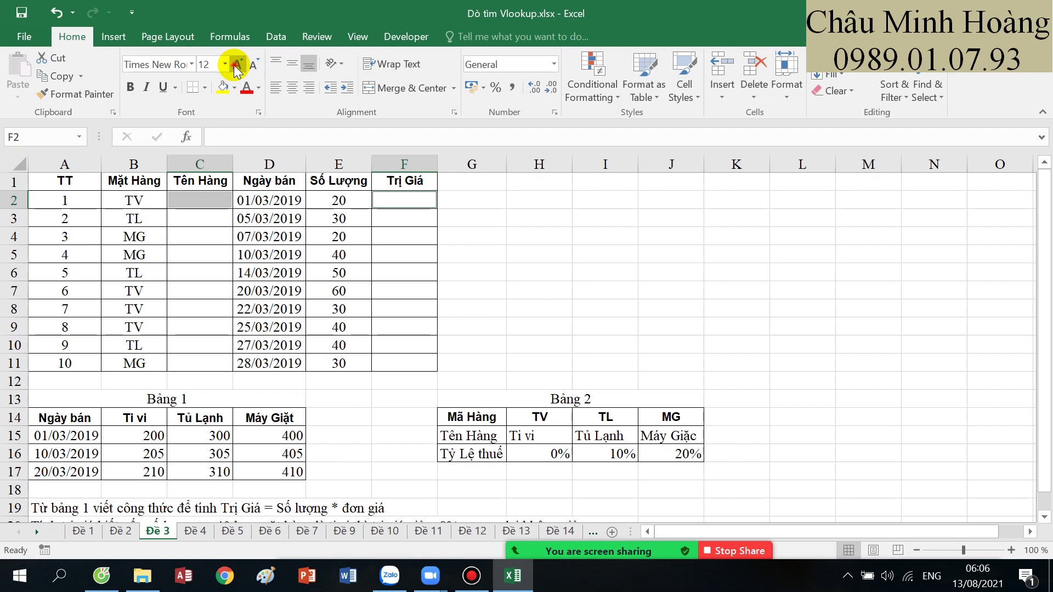
# - Increase the font size of cells C2 and F2 to 20
pyautogui.click(236, 65)
pyautogui.click(512, 310)
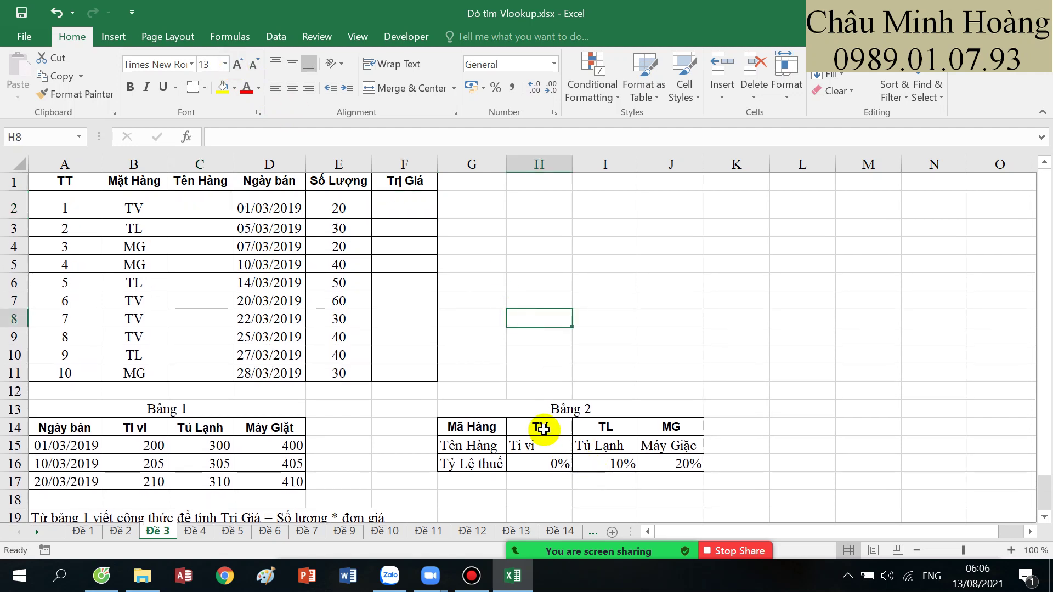
# - Correct the spelling of the product name under MG in Bảng 2 to Máy Giặt
pyautogui.moveTo(542, 429); pyautogui.dragTo(696, 445)
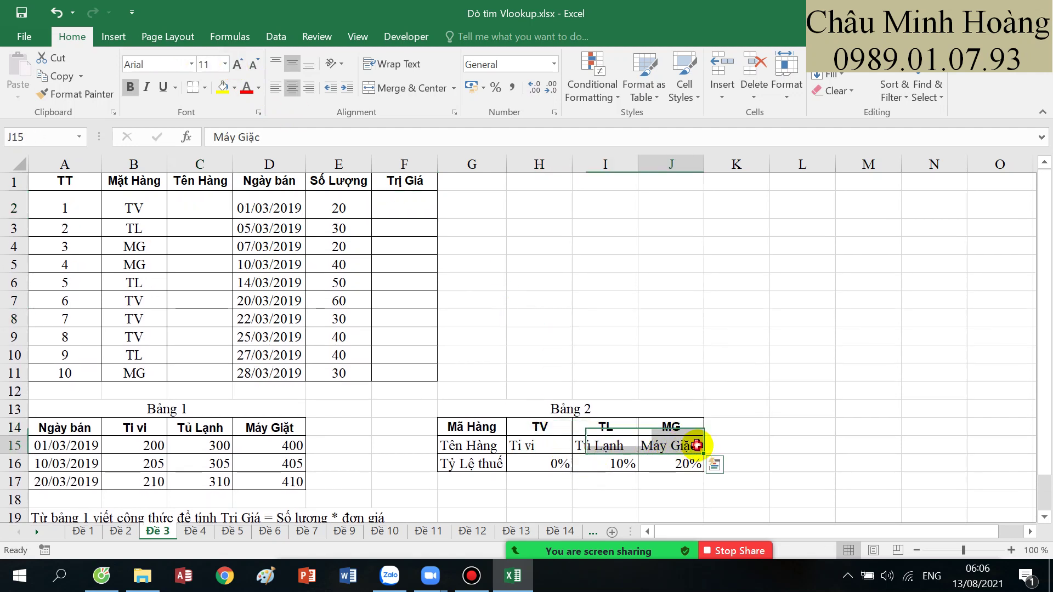
pyautogui.click(670, 481)
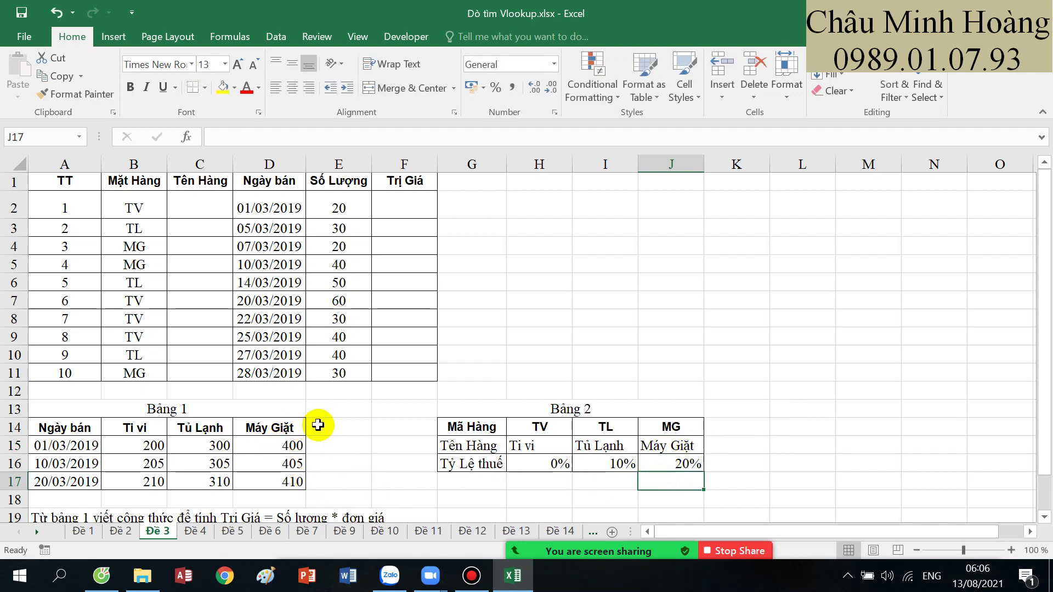
pyautogui.moveTo(608, 425); pyautogui.dragTo(682, 461)
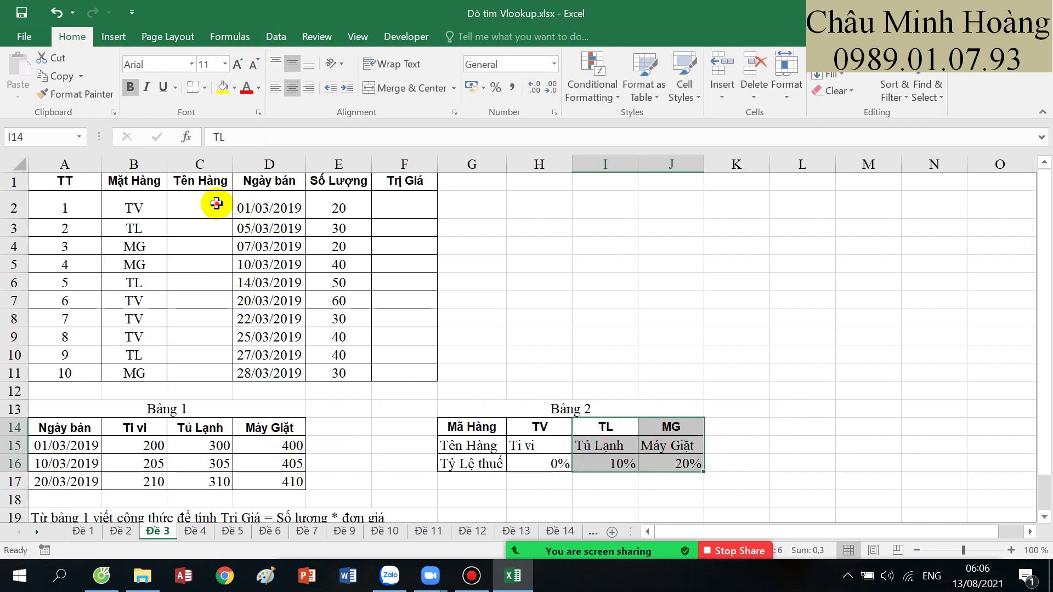
pyautogui.moveTo(219, 204); pyautogui.dragTo(334, 204)
pyautogui.click(406, 204)
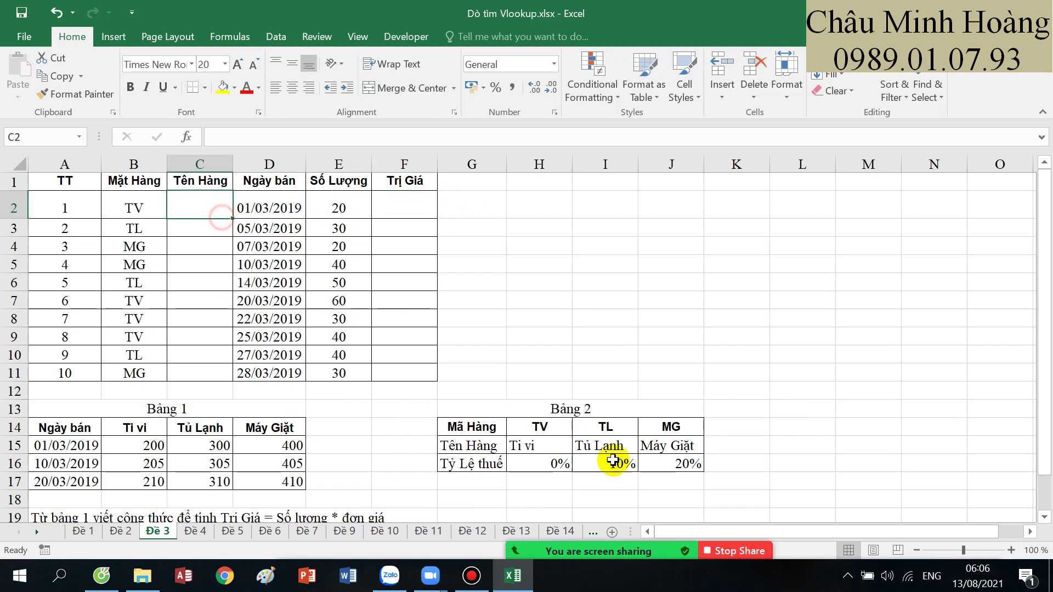
pyautogui.moveTo(539, 427); pyautogui.dragTo(668, 445)
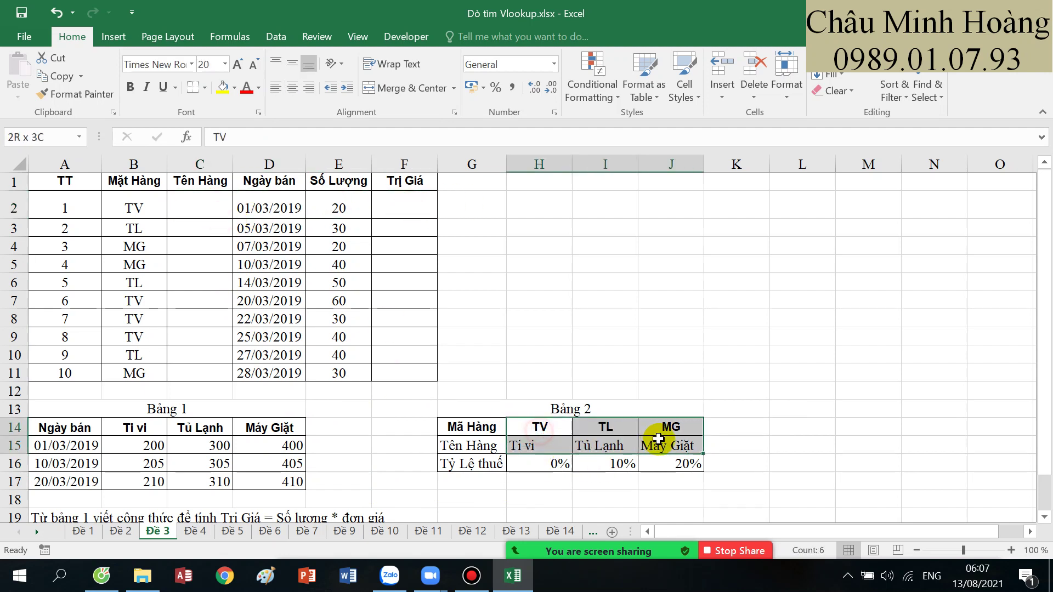
# - Enter =VLOOKUP(B2;$H$14:$J$15;2;0) in C2 to look up the first row's product name from Bảng 2
pyautogui.click(181, 213)
pyautogui.write('=vl')
pyautogui.press('Tab')
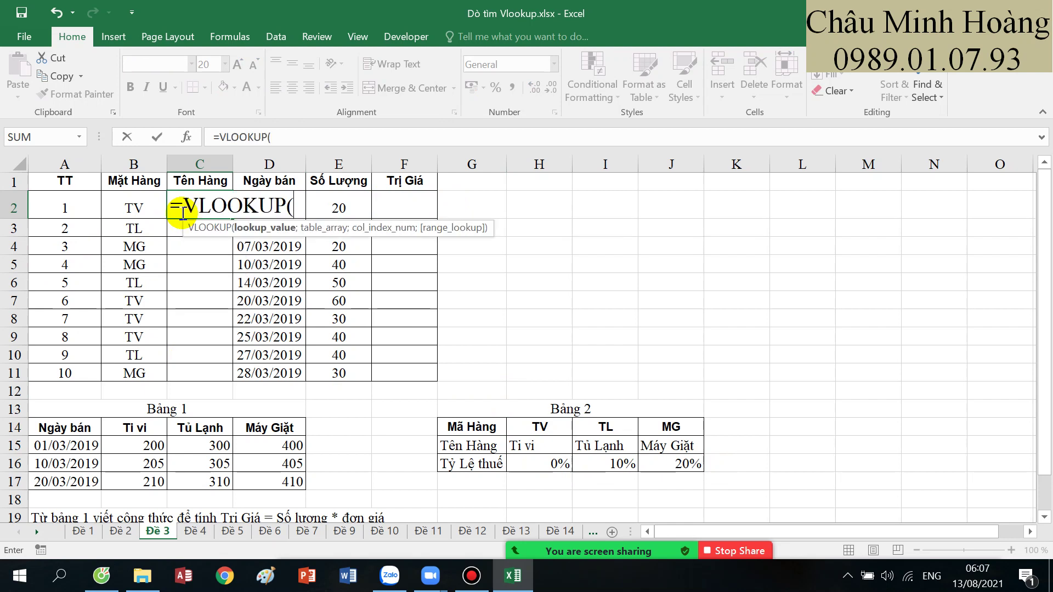
pyautogui.click(132, 203)
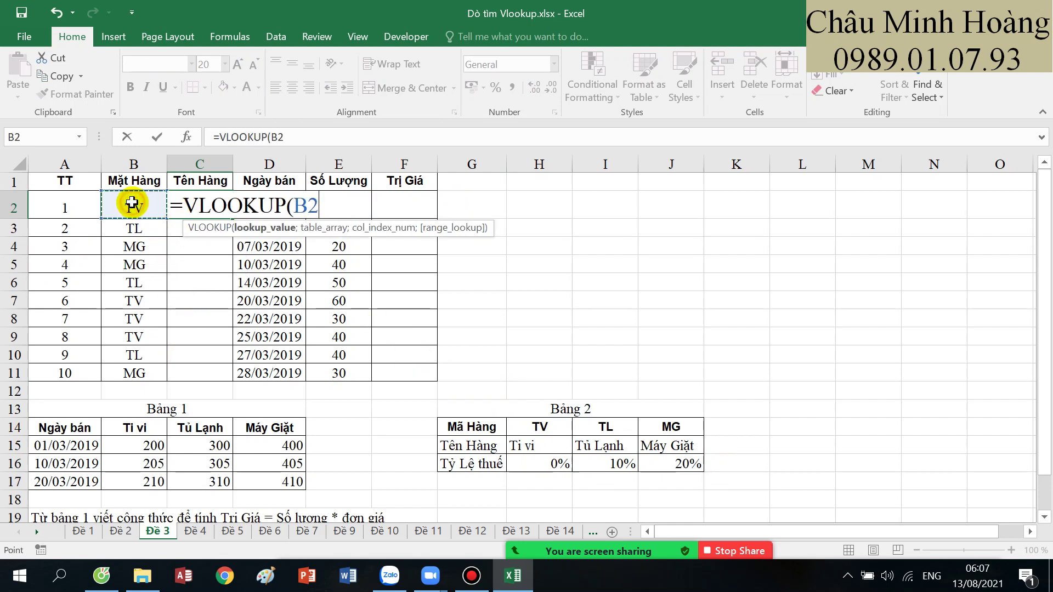
pyautogui.write(';')
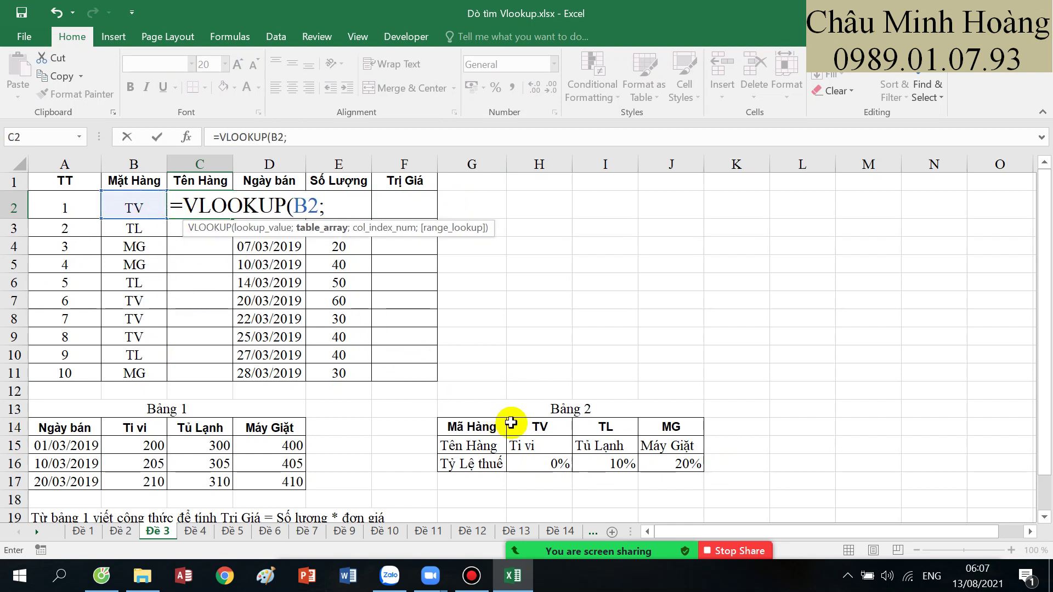
pyautogui.click(537, 425)
pyautogui.moveTo(537, 425); pyautogui.dragTo(675, 447)
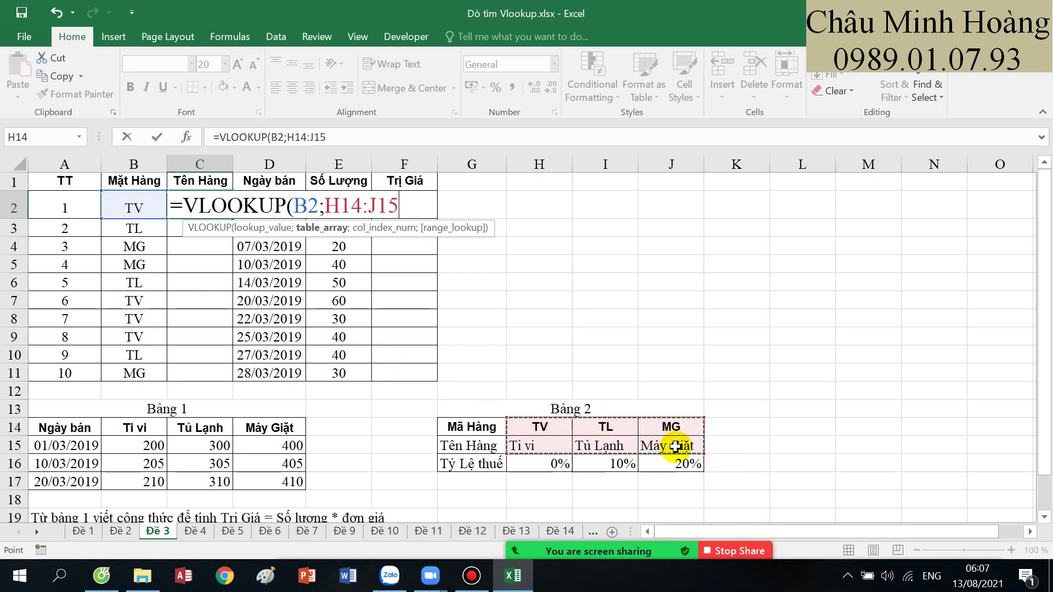
pyautogui.press('F4')
pyautogui.write(';')
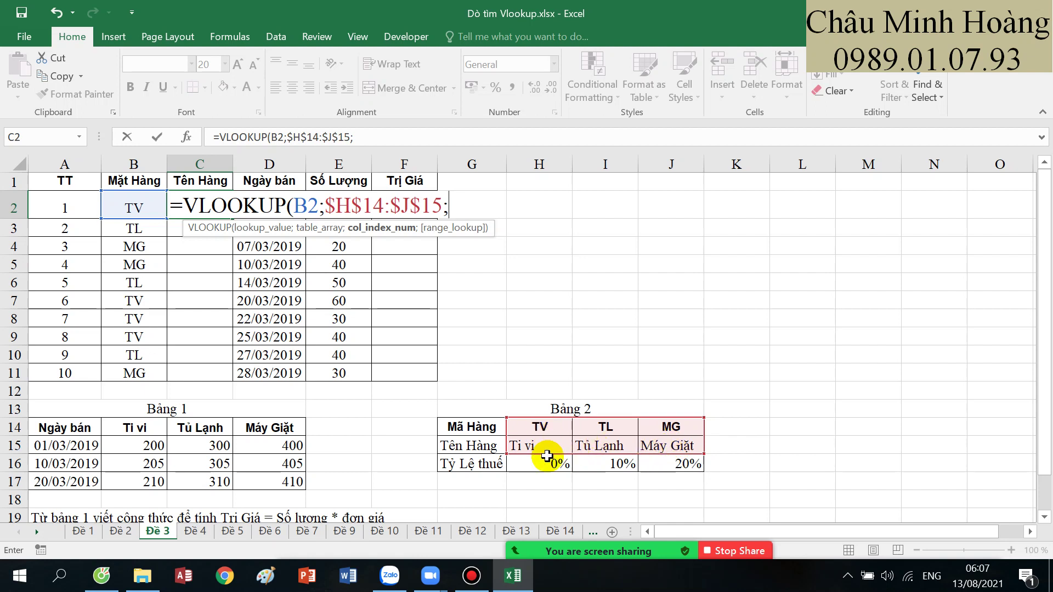
pyautogui.write('2;0)')
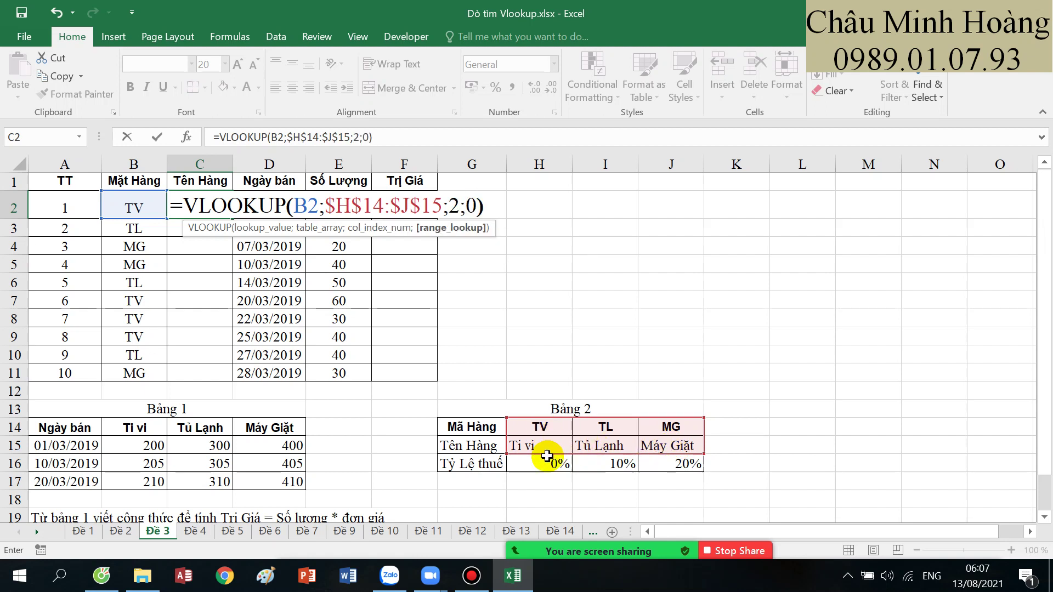
pyautogui.press('Return')
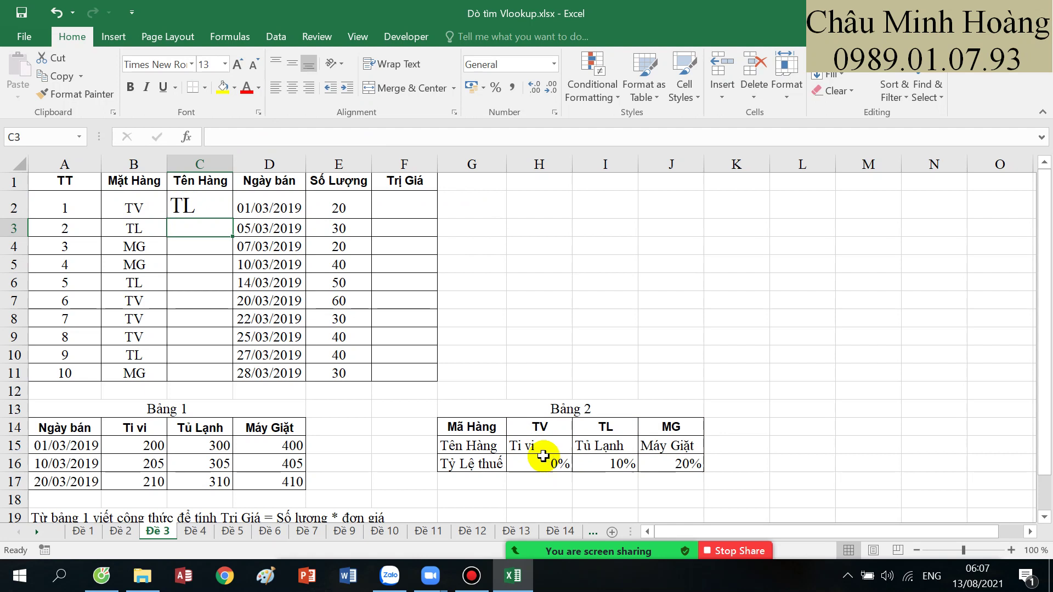
# - Change the function in C2's formula to HLOOKUP, keeping the same arguments for the horizontal table
pyautogui.moveTo(533, 431); pyautogui.dragTo(707, 446)
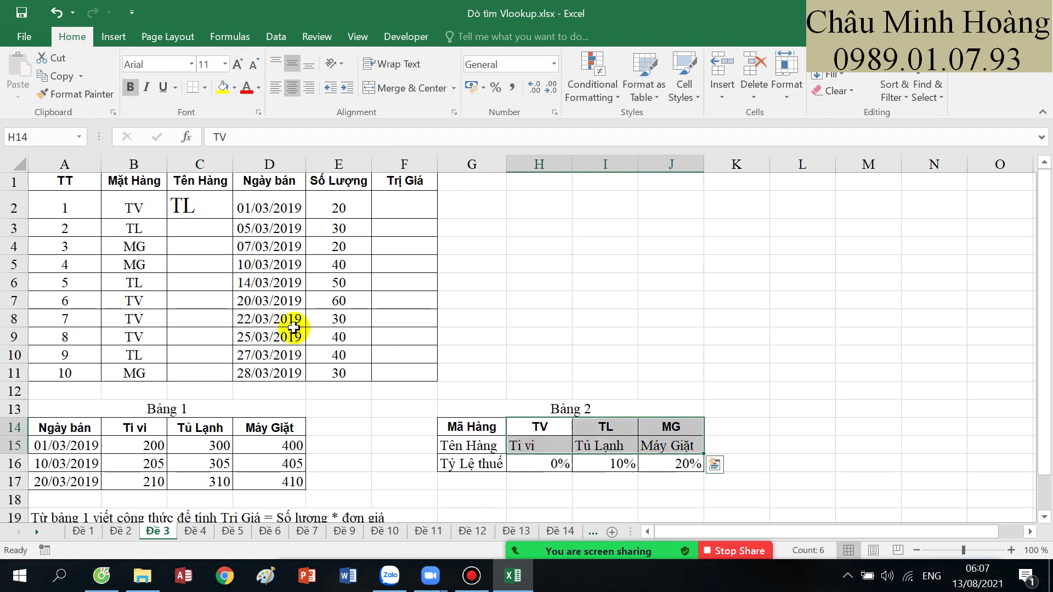
pyautogui.click(204, 206)
pyautogui.doubleClick(204, 206)
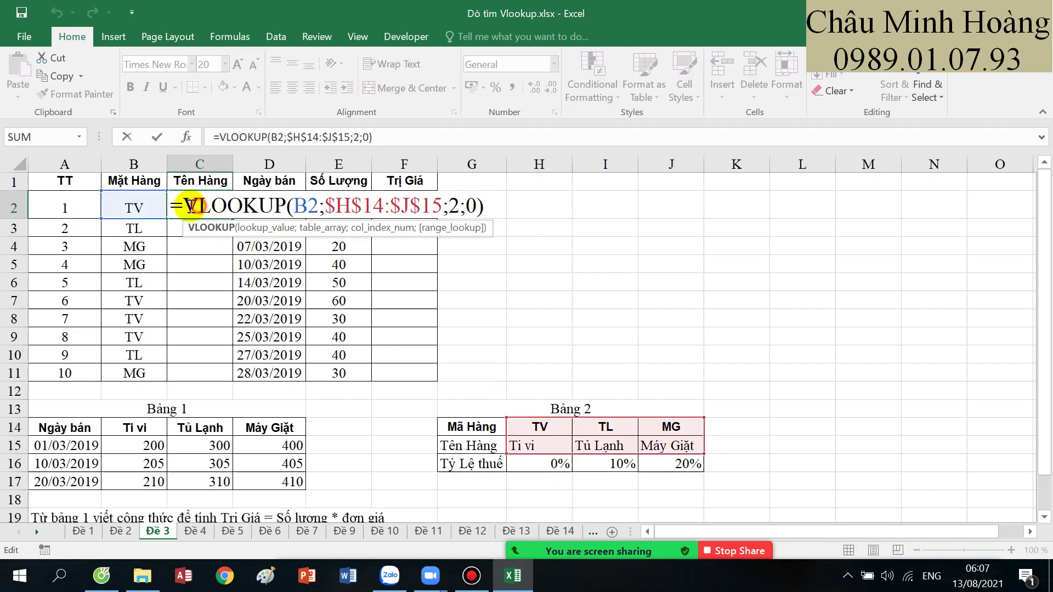
pyautogui.press('BackSpace')
pyautogui.write('h')
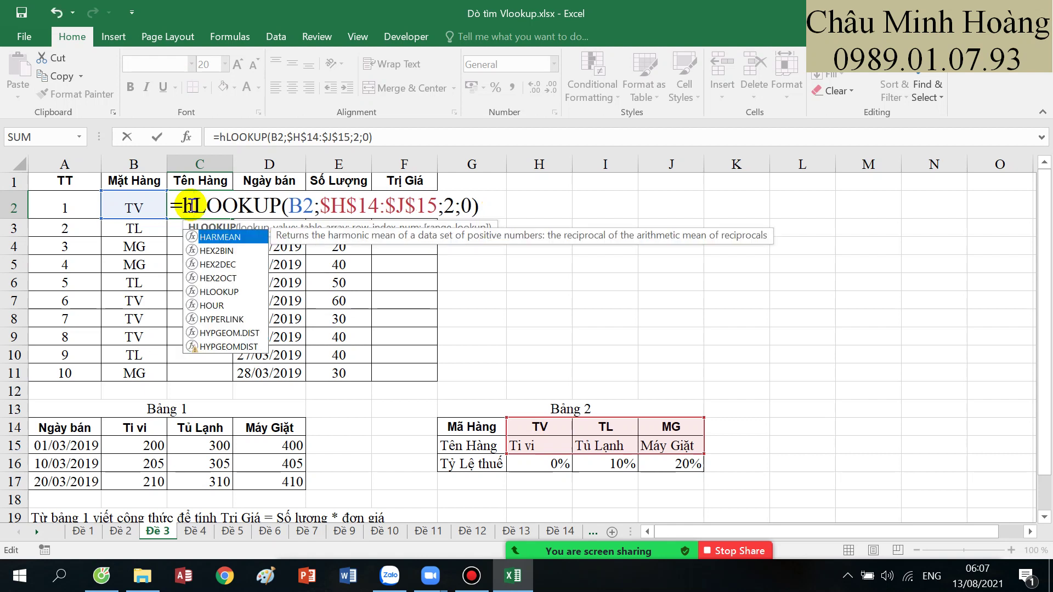
pyautogui.press('Return')
# - Review the lookup value, table range, row index and match arguments of the HLOOKUP formula in C2
pyautogui.doubleClick(190, 205)
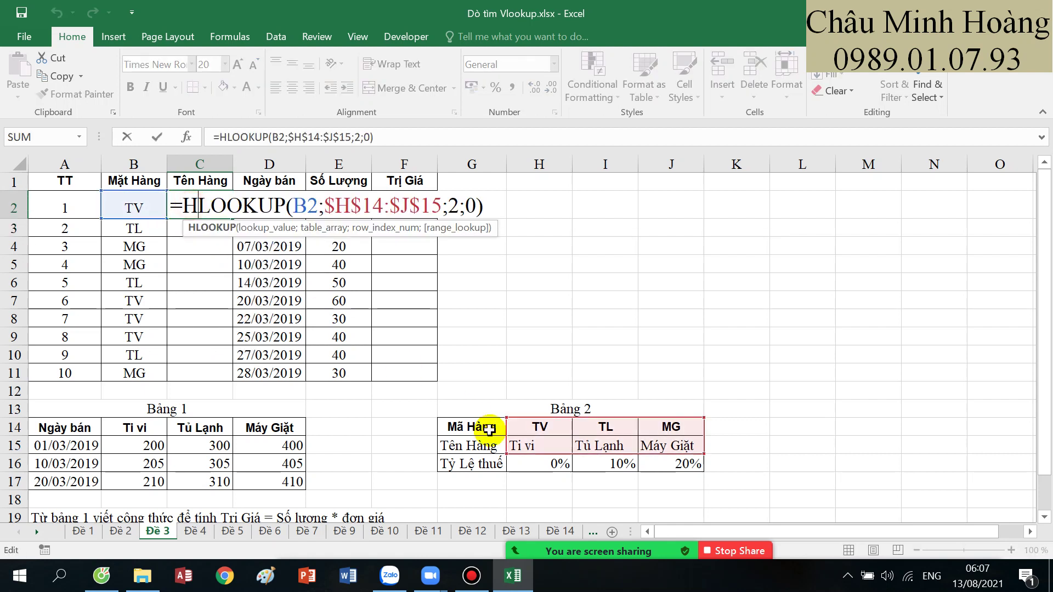
pyautogui.click(247, 228)
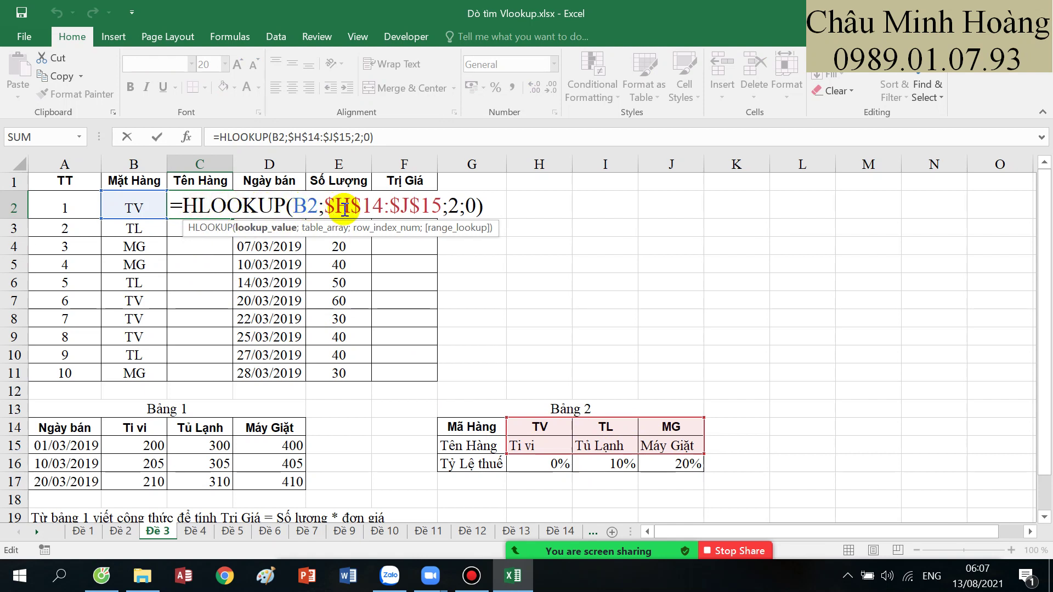
pyautogui.moveTo(337, 209); pyautogui.dragTo(459, 207)
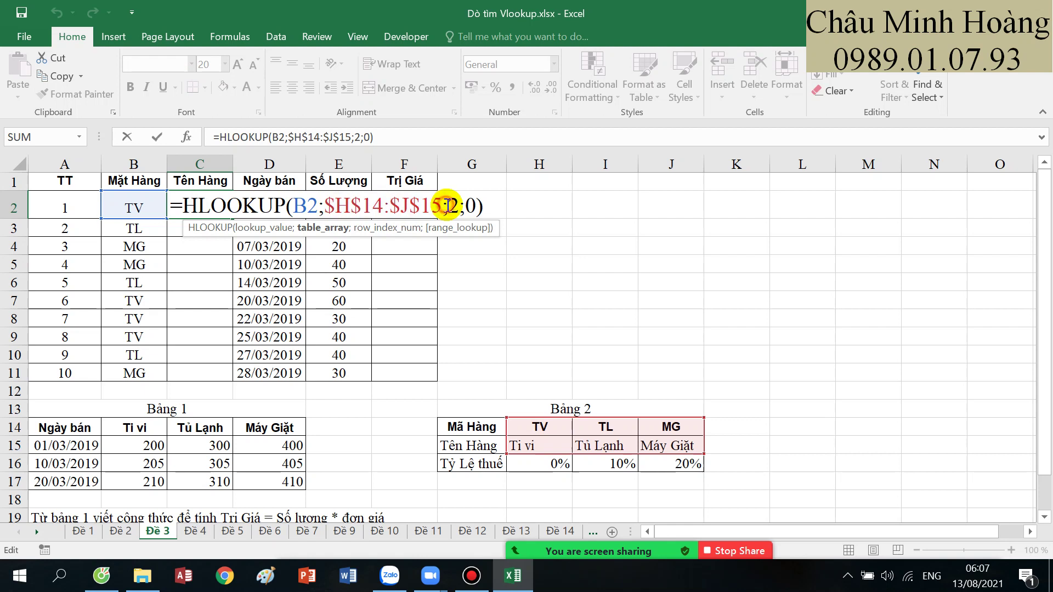
pyautogui.click(449, 208)
pyautogui.click(466, 207)
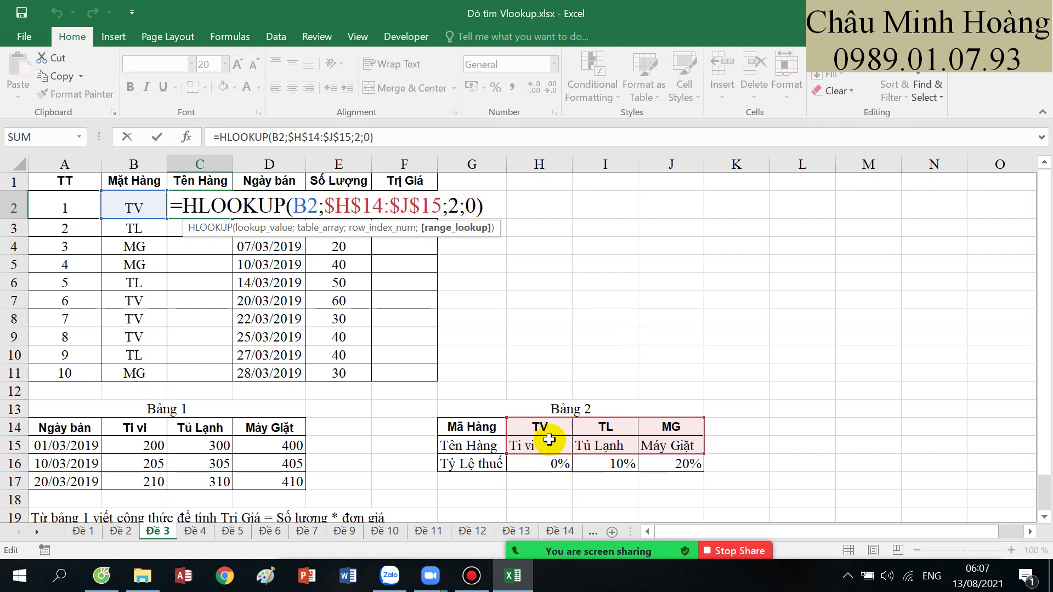
pyautogui.press('Return')
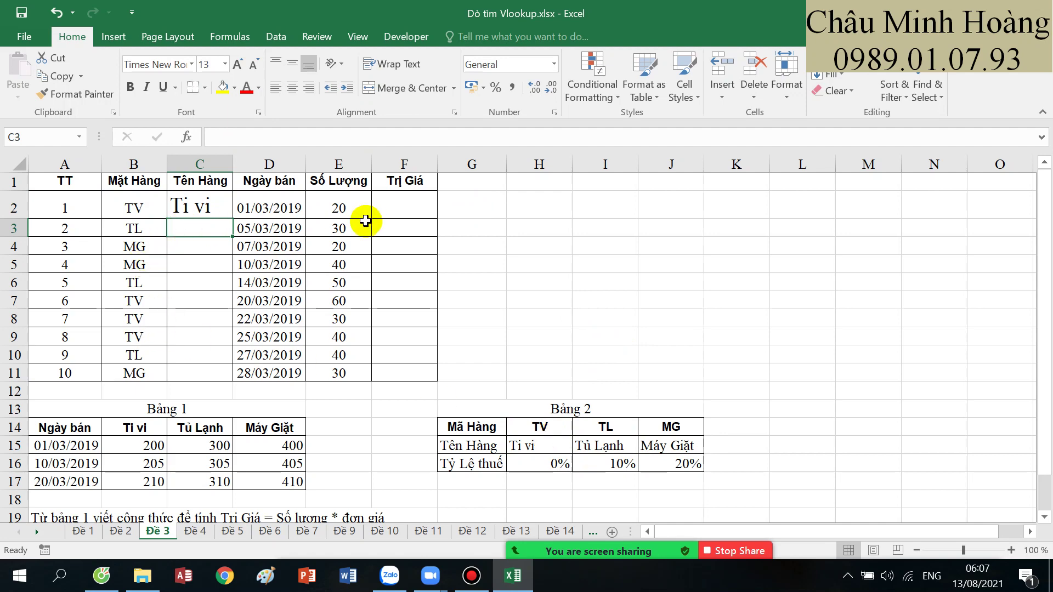
# - Read the exercise notes in rows 19 and 20 on how to calculate Trị Giá and its discount
pyautogui.click(398, 204)
pyautogui.scroll(-2, 451, 230)
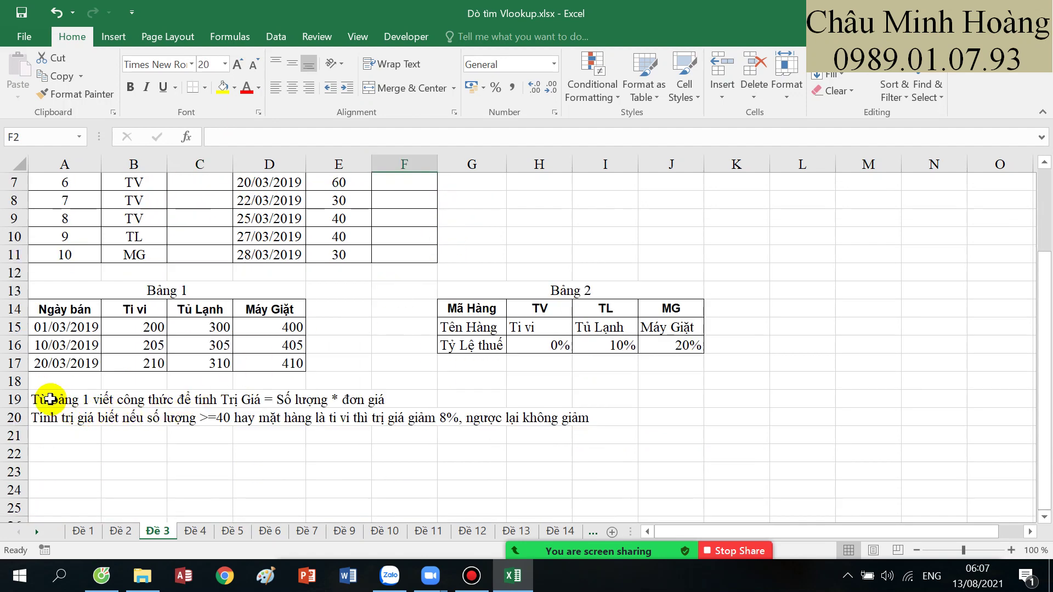
pyautogui.moveTo(49, 399); pyautogui.dragTo(576, 418)
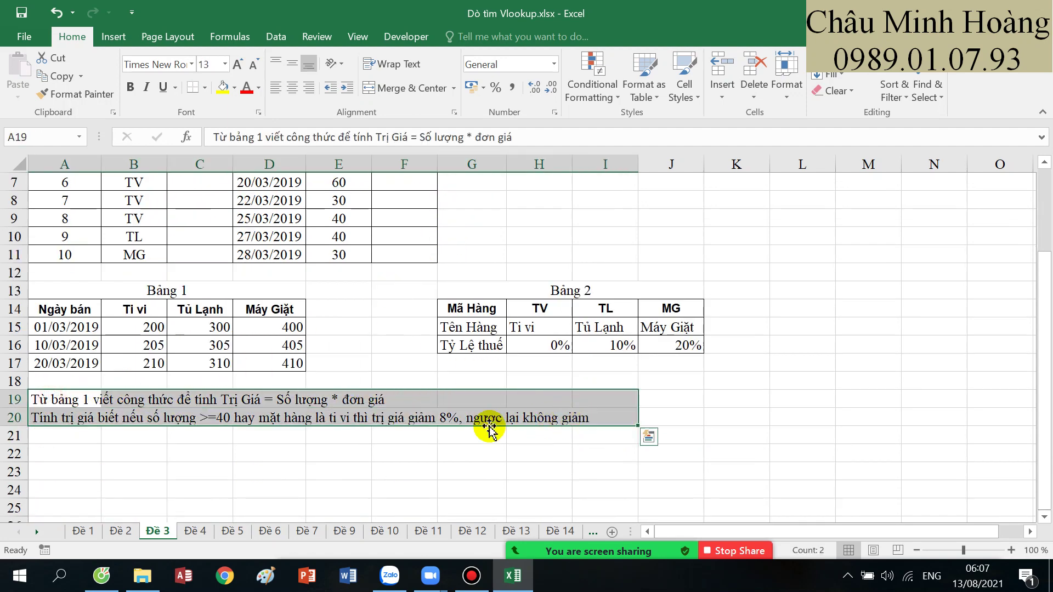
pyautogui.moveTo(88, 419); pyautogui.dragTo(591, 416)
pyautogui.scroll(2, 285, 378)
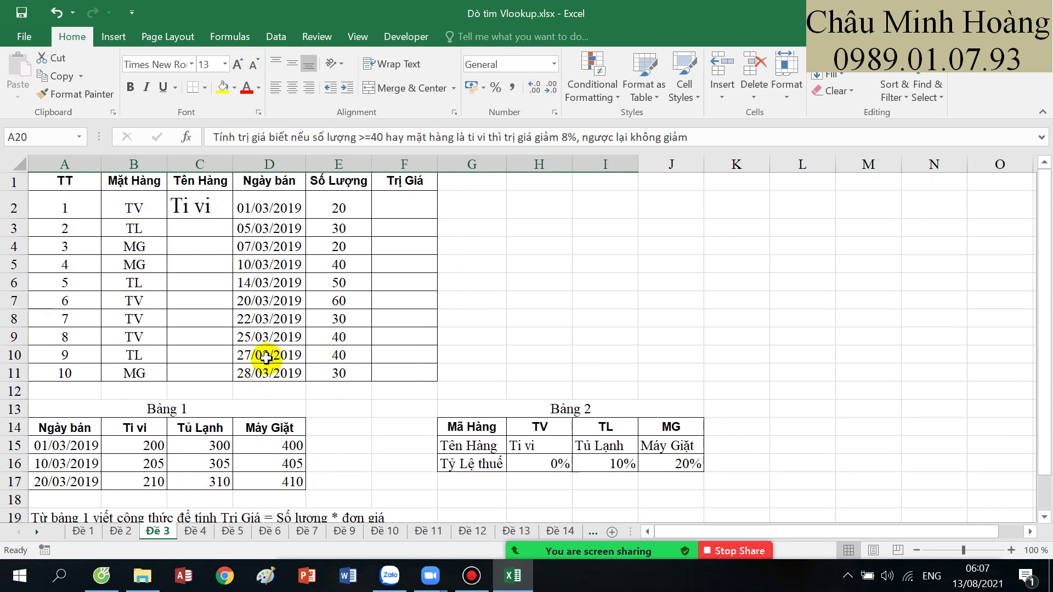
# - Examine the sale dates, product headers and unit prices in Bảng 1 for the Trị Giá calculation
pyautogui.click(411, 204)
pyautogui.scroll(-1, 383, 250)
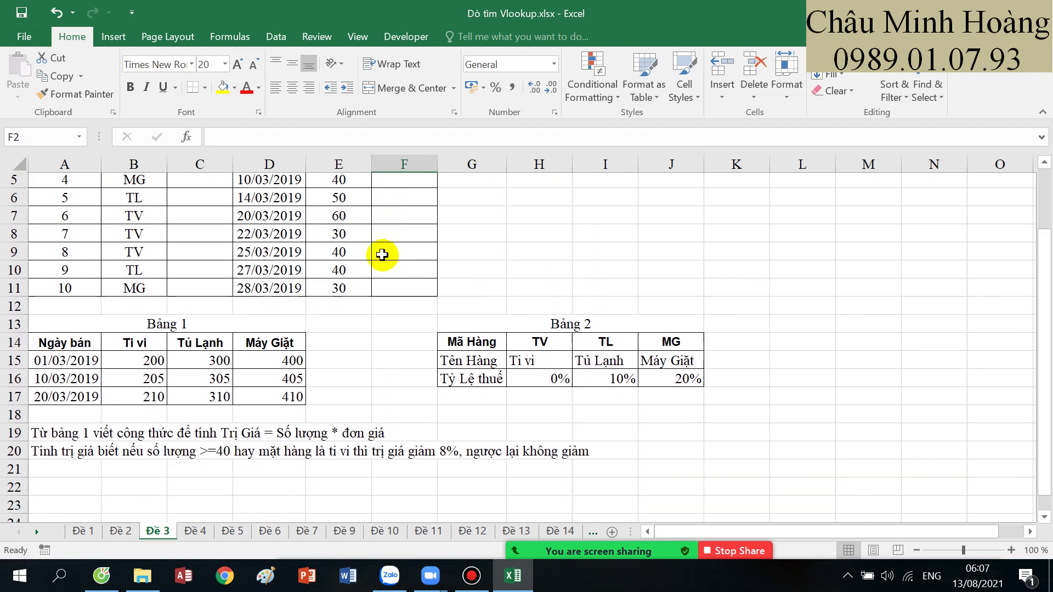
pyautogui.scroll(-1, 382, 254)
pyautogui.moveTo(141, 327); pyautogui.dragTo(259, 360)
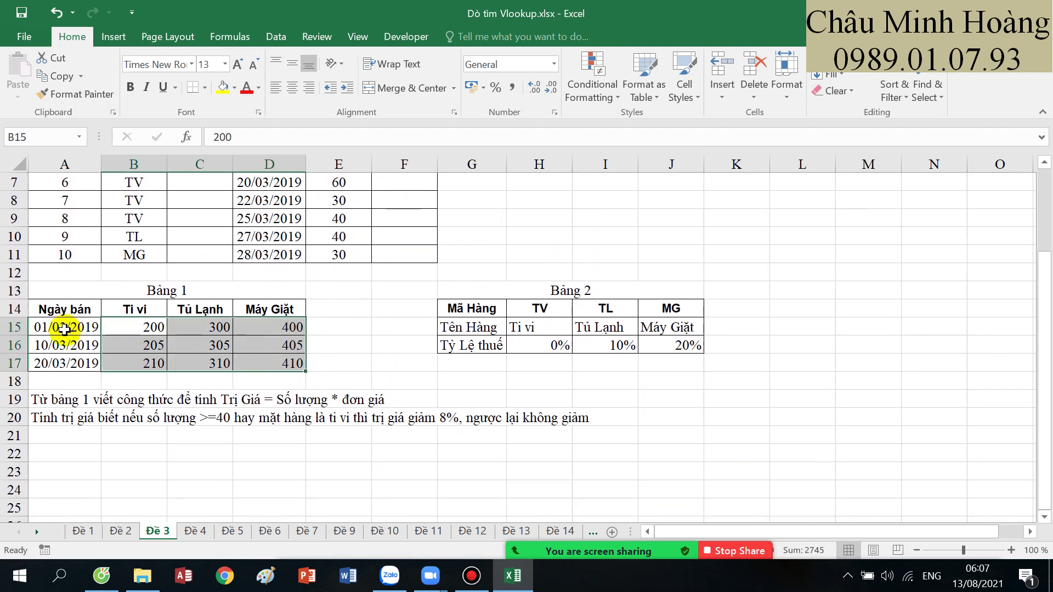
pyautogui.moveTo(65, 328); pyautogui.dragTo(68, 364)
pyautogui.click(139, 313)
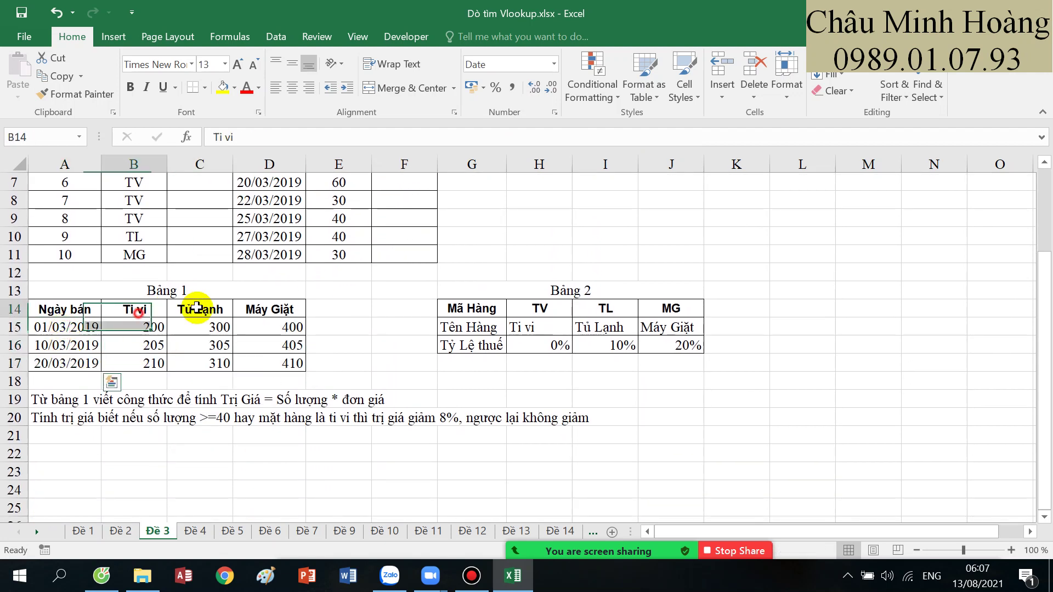
pyautogui.moveTo(197, 307); pyautogui.dragTo(262, 307)
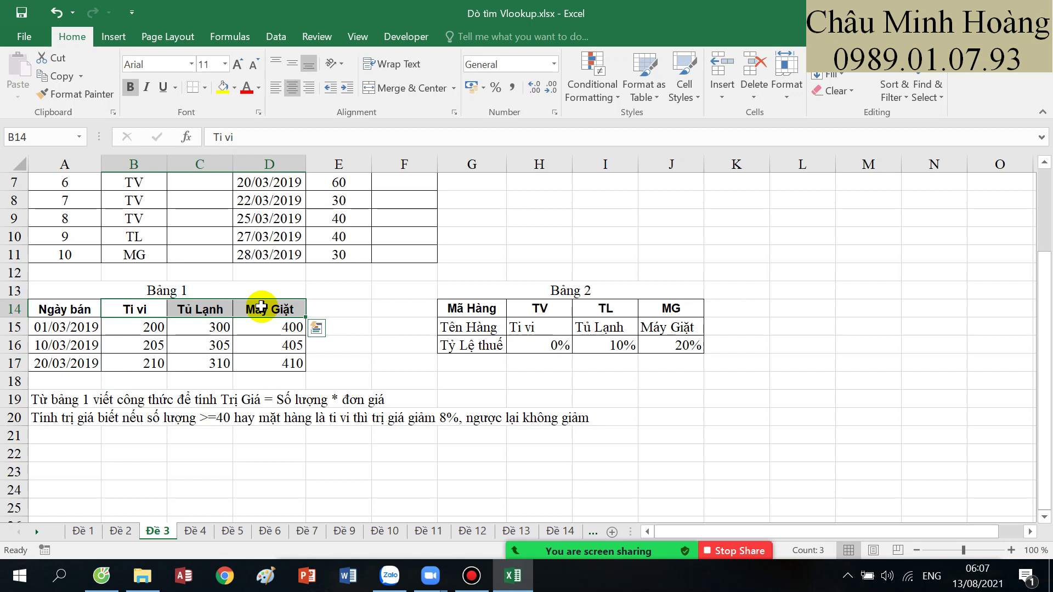
pyautogui.moveTo(86, 326); pyautogui.dragTo(266, 361)
pyautogui.click(148, 307)
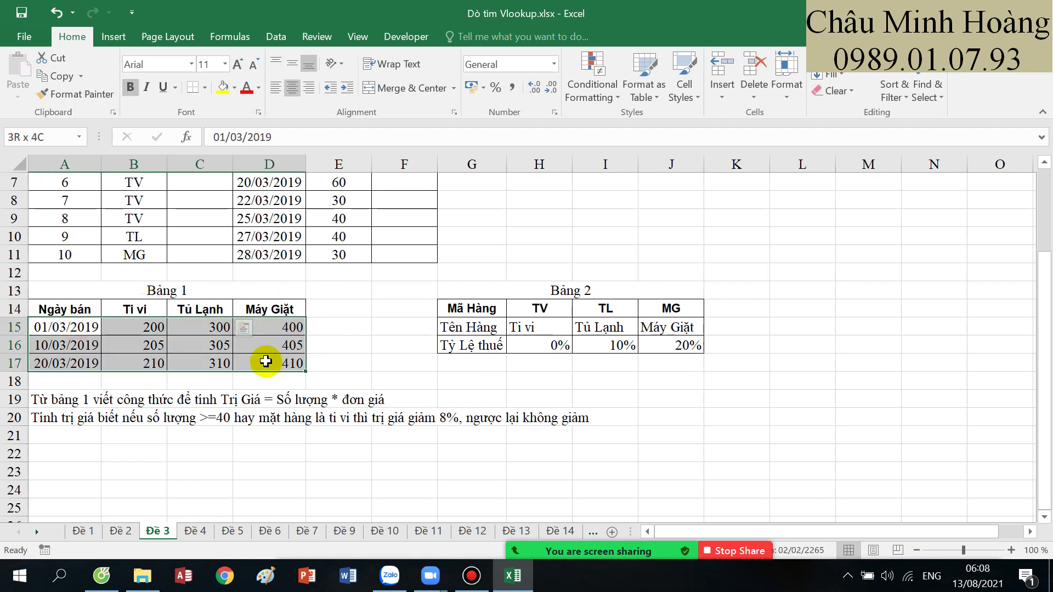
pyautogui.scroll(2, 404, 371)
# - Start a VLOOKUP formula in F2 with D2 as the lookup value and the absolute range $A$15:$D$17 as the table
pyautogui.click(411, 214)
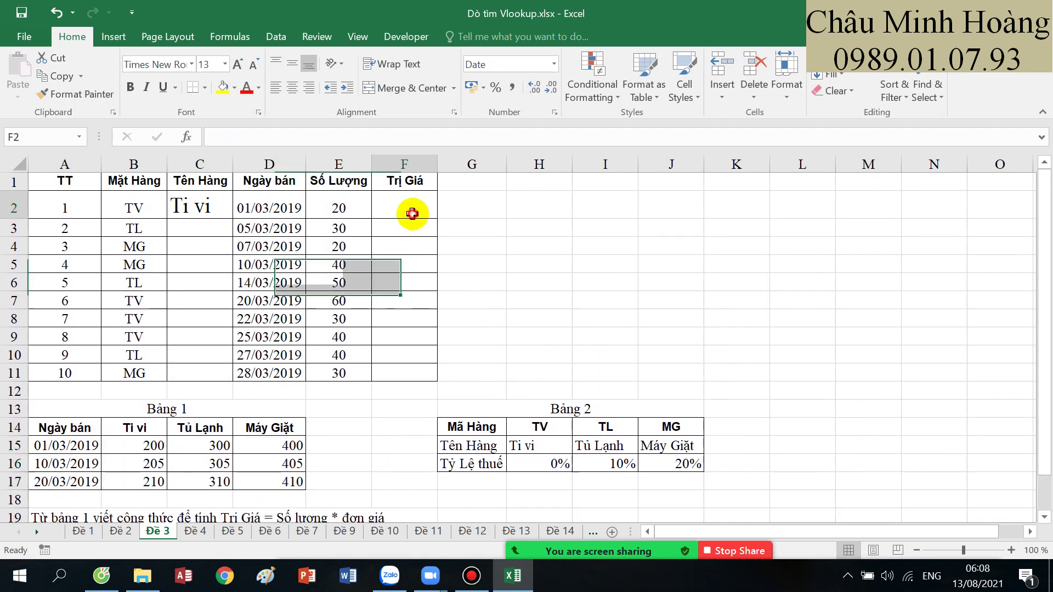
pyautogui.write('=vl')
pyautogui.press('Tab')
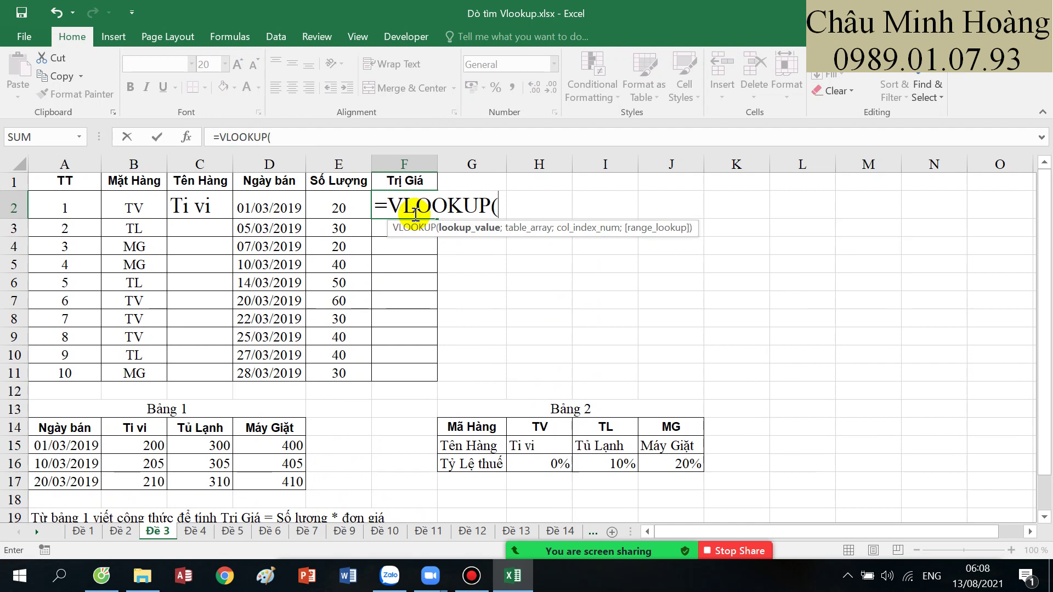
pyautogui.click(293, 206)
pyautogui.write(';')
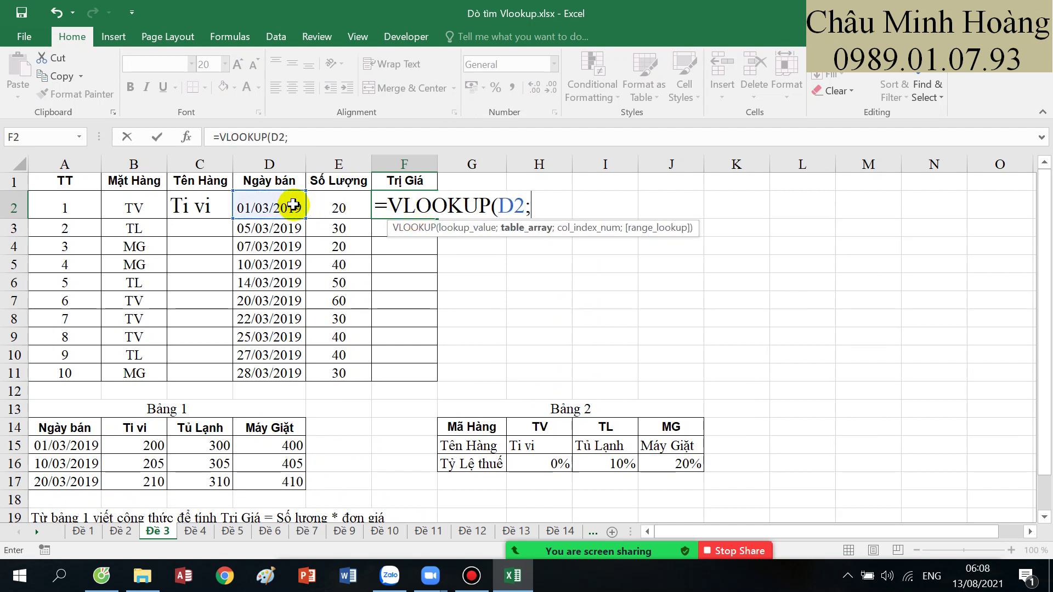
pyautogui.scroll(-2, 301, 265)
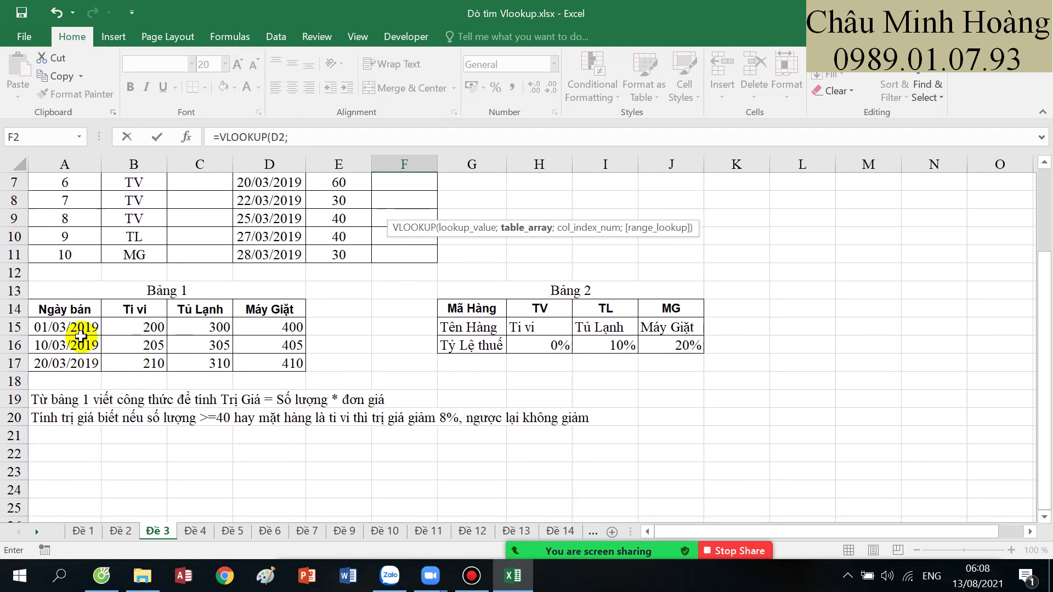
pyautogui.moveTo(71, 328); pyautogui.dragTo(296, 363)
pyautogui.press('F4')
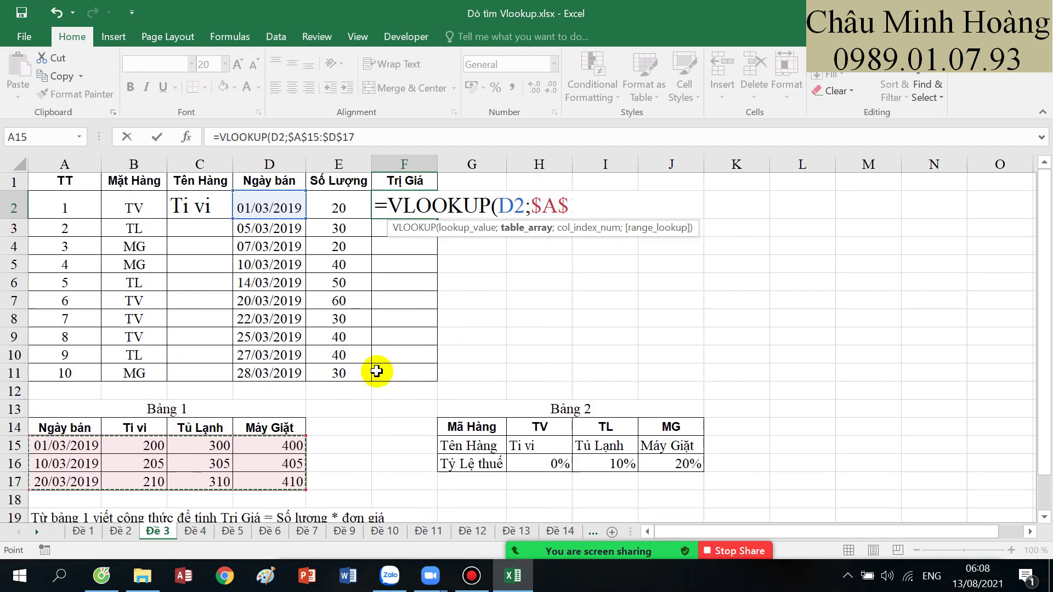
# - Complete the VLOOKUP with nested IFs on C2 returning column 2 for "Ti vi", 3 for "Tủ Lạnh", otherwise 4, and match type 1
pyautogui.write(';if(')
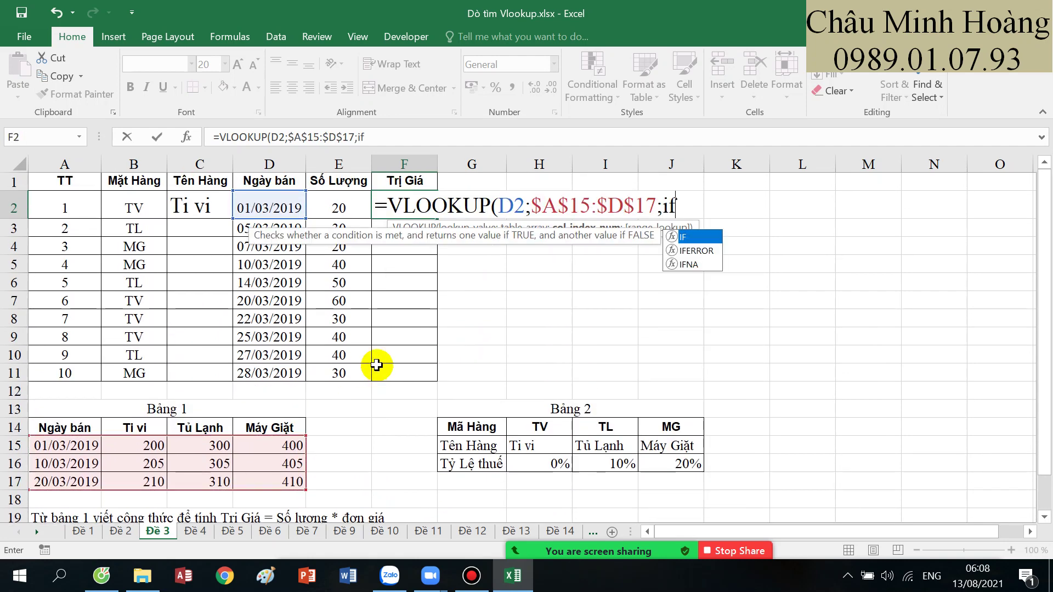
pyautogui.click(218, 205)
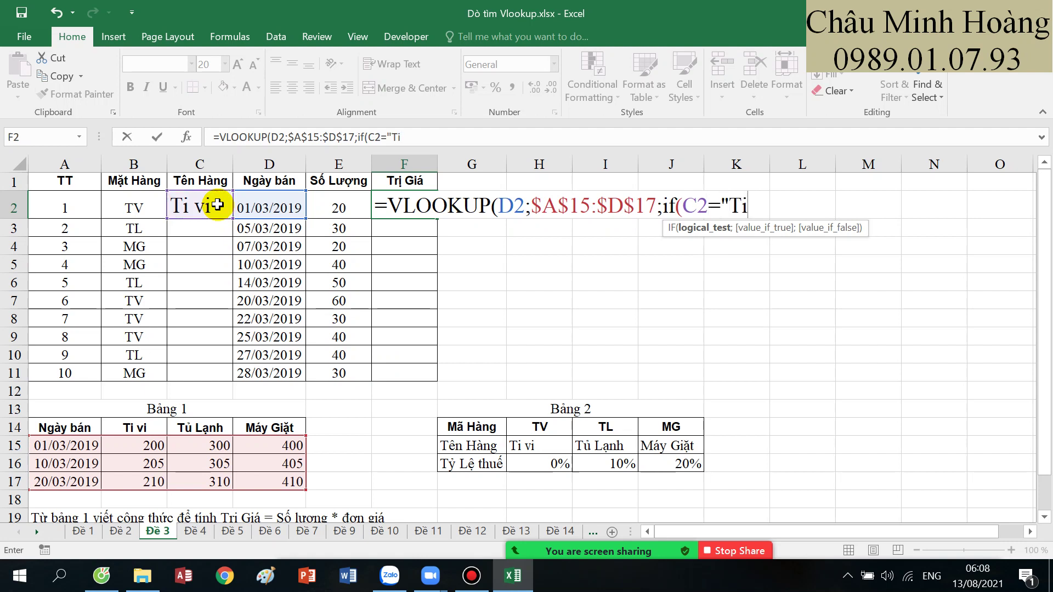
pyautogui.write('="Ti vi";')
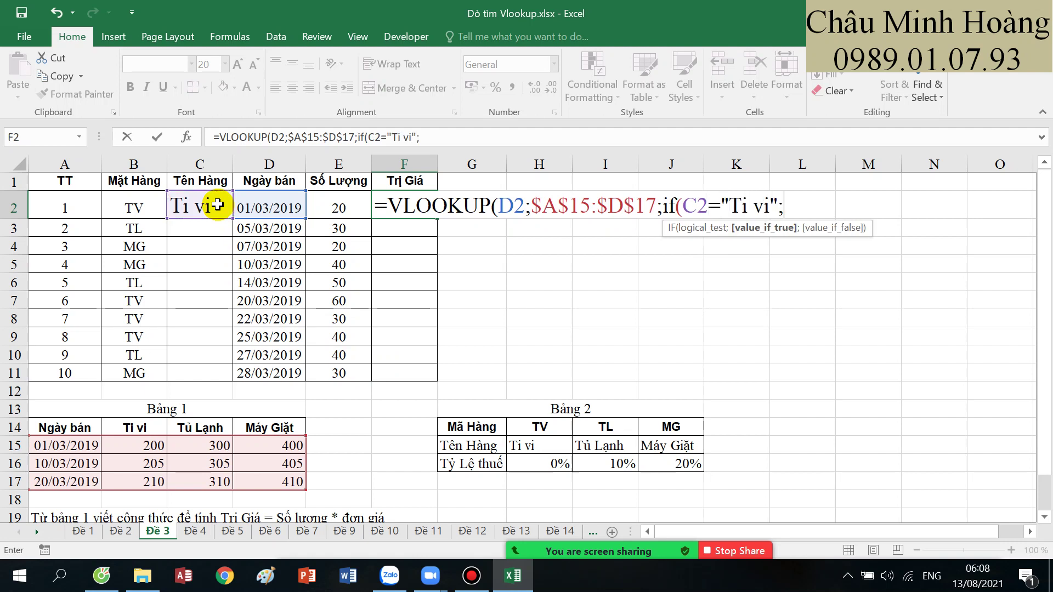
pyautogui.write('2;')
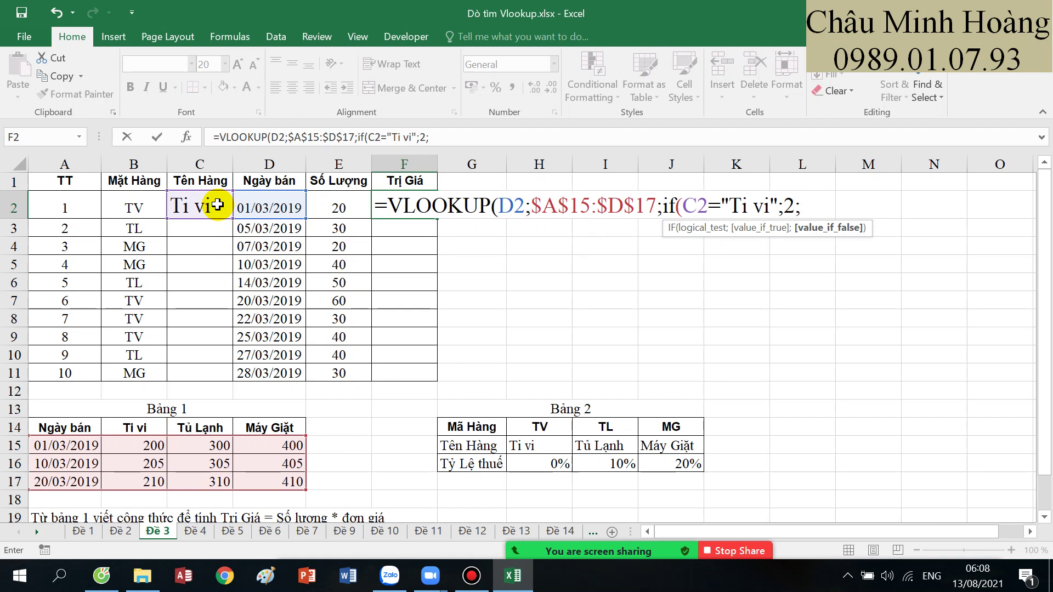
pyautogui.write('if(')
pyautogui.click(218, 204)
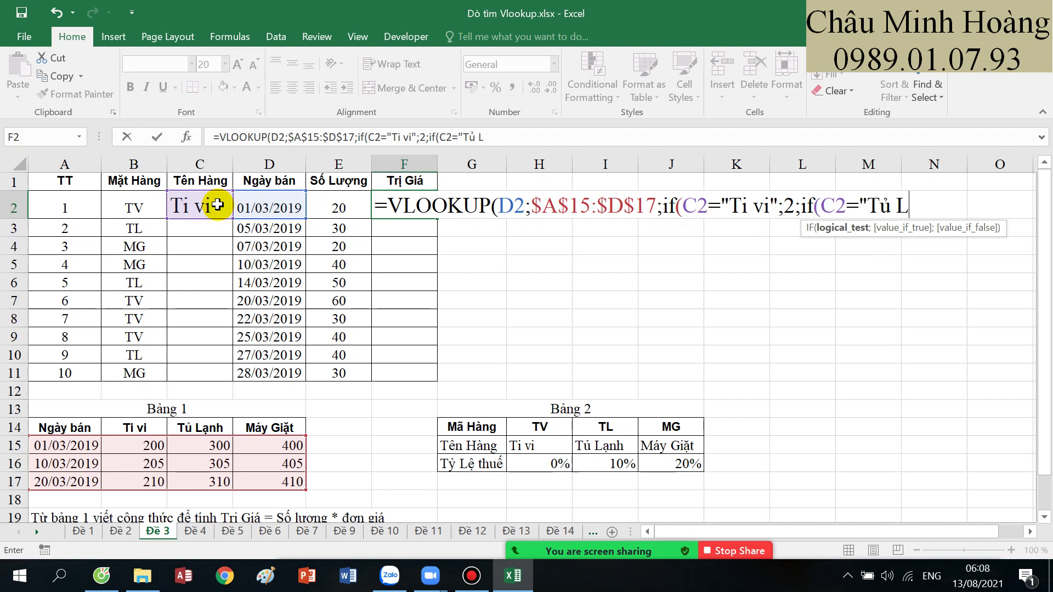
pyautogui.write('";3')
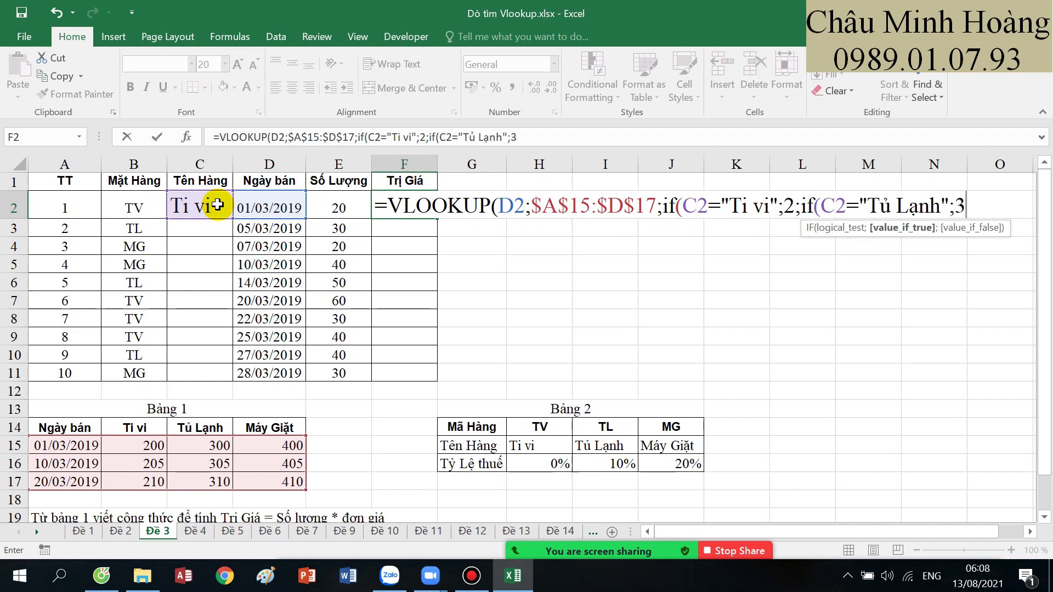
pyautogui.write(';')
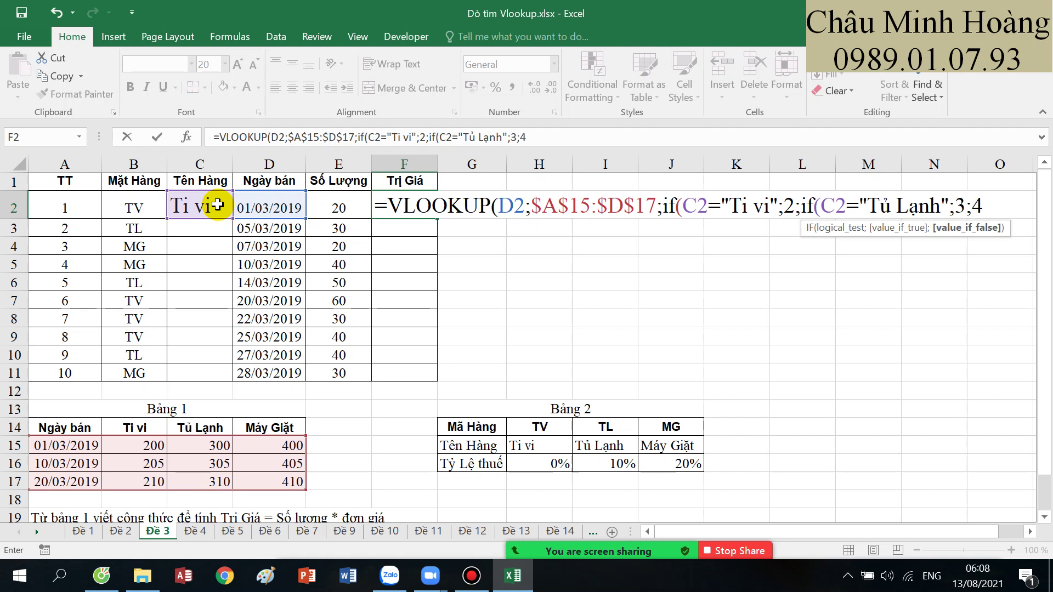
pyautogui.write('4));')
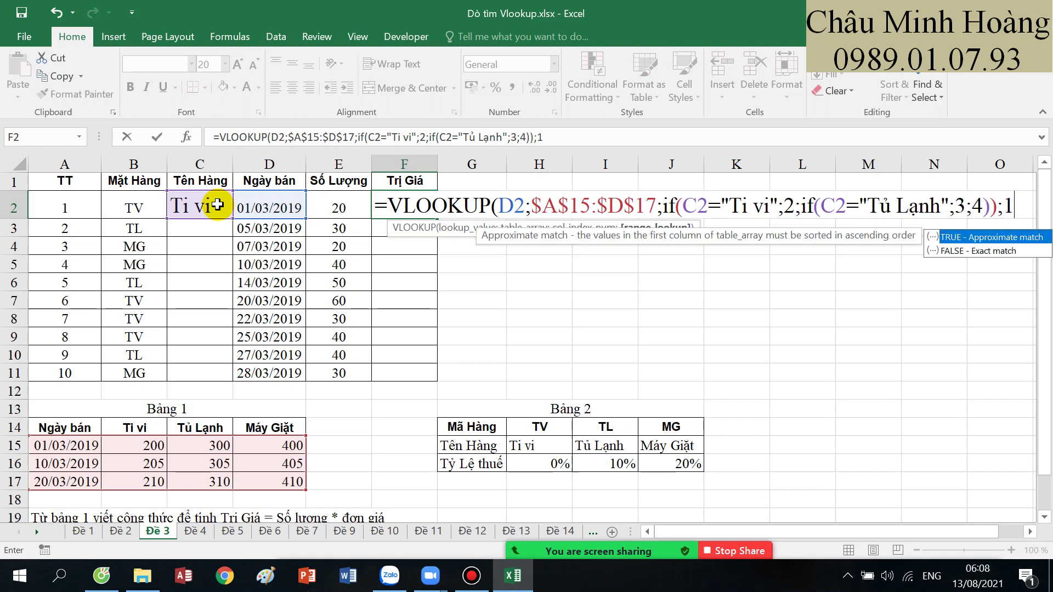
pyautogui.write('1)')
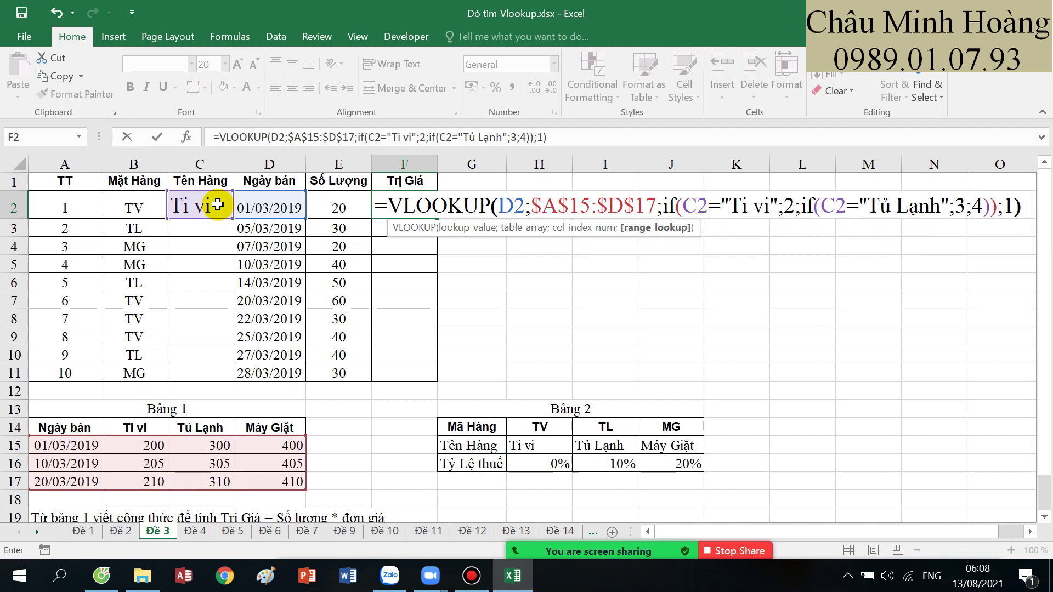
# - Review the lookup value, table range and IF-based column index of the VLOOKUP formula in F2
pyautogui.doubleClick(509, 206)
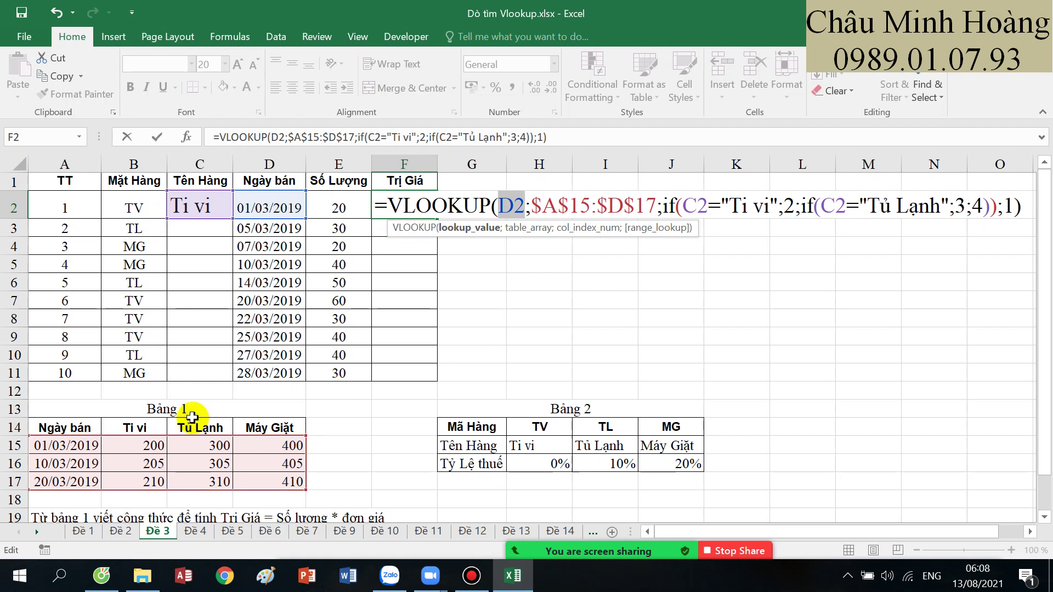
pyautogui.moveTo(536, 206); pyautogui.dragTo(674, 202)
pyautogui.click(675, 202)
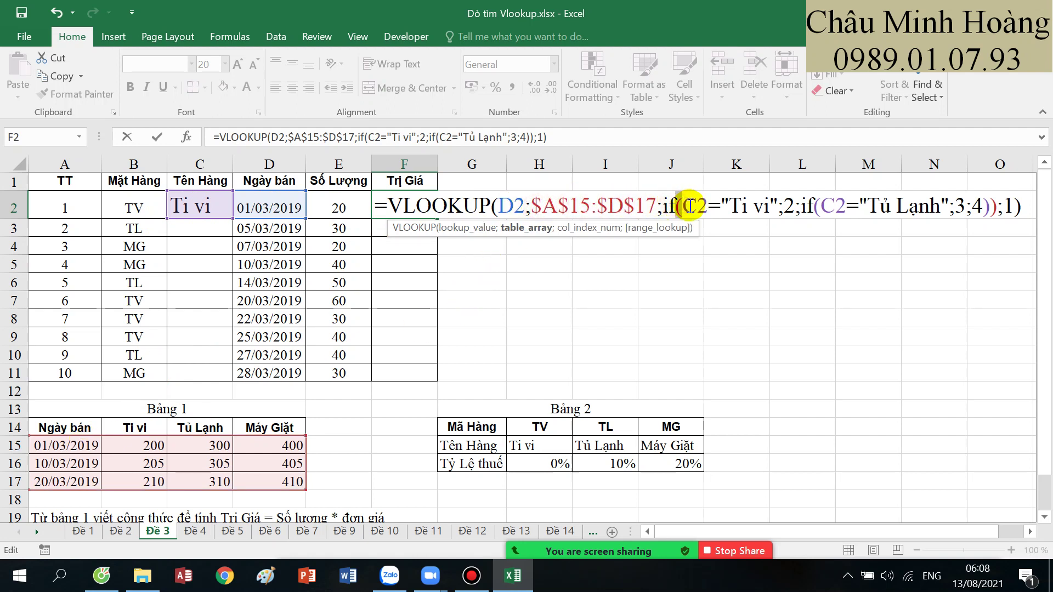
pyautogui.click(696, 207)
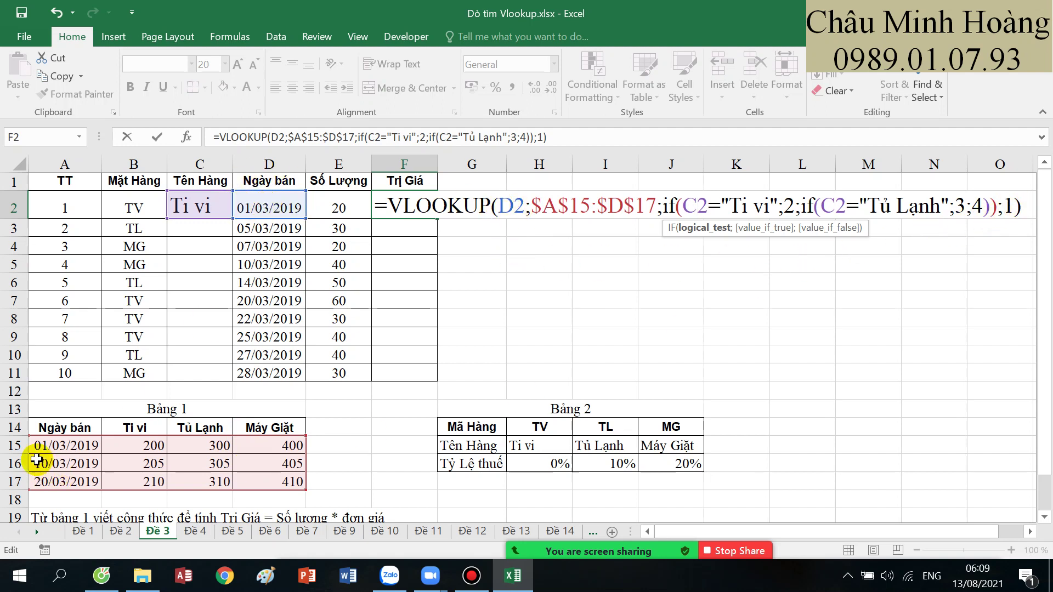
# - Extend F2's formula by multiplying the VLOOKUP by E2 and by an IF whose OR condition first tests E2>40
pyautogui.click(1022, 205)
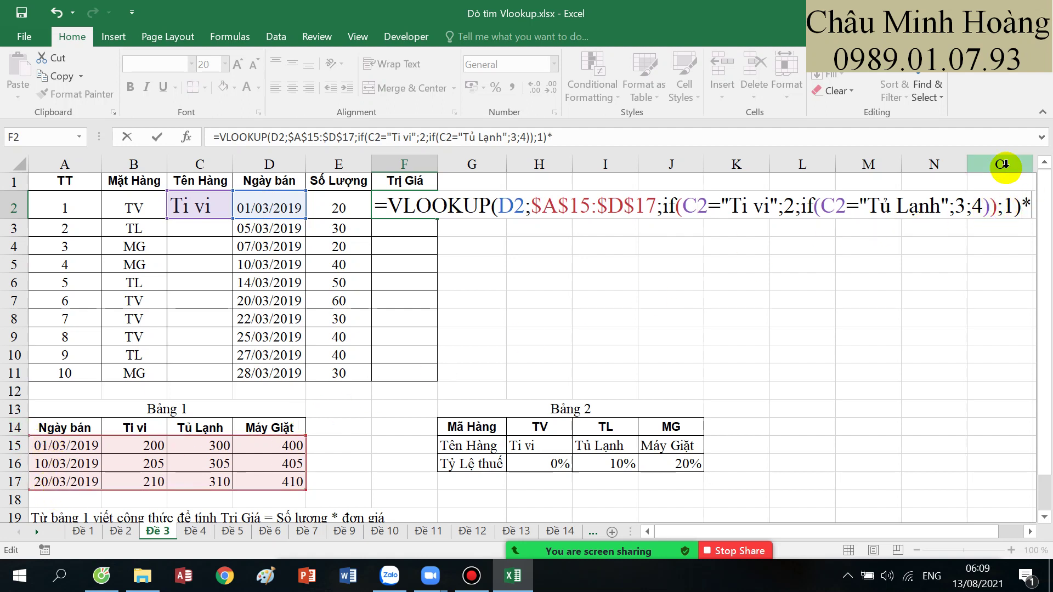
pyautogui.click(330, 208)
pyautogui.scroll(-3, 243, 349)
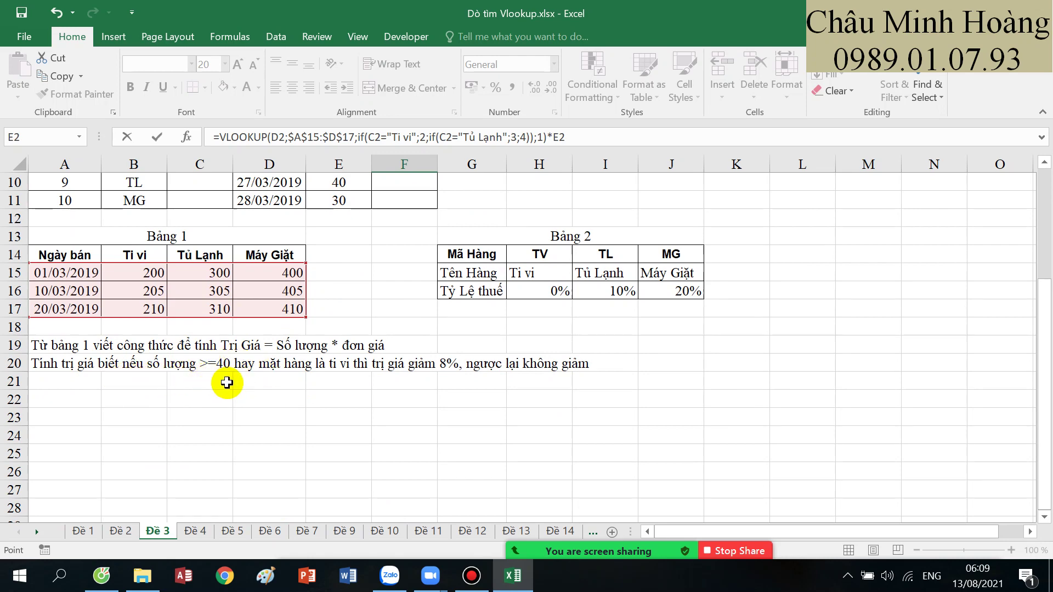
pyautogui.scroll(3, 365, 401)
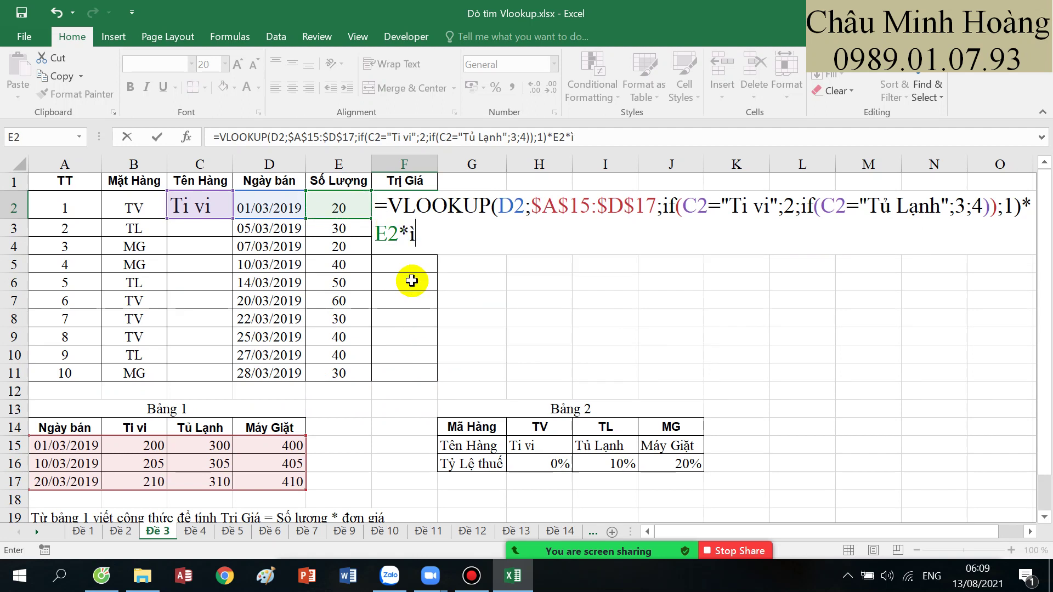
pyautogui.write('f(or')
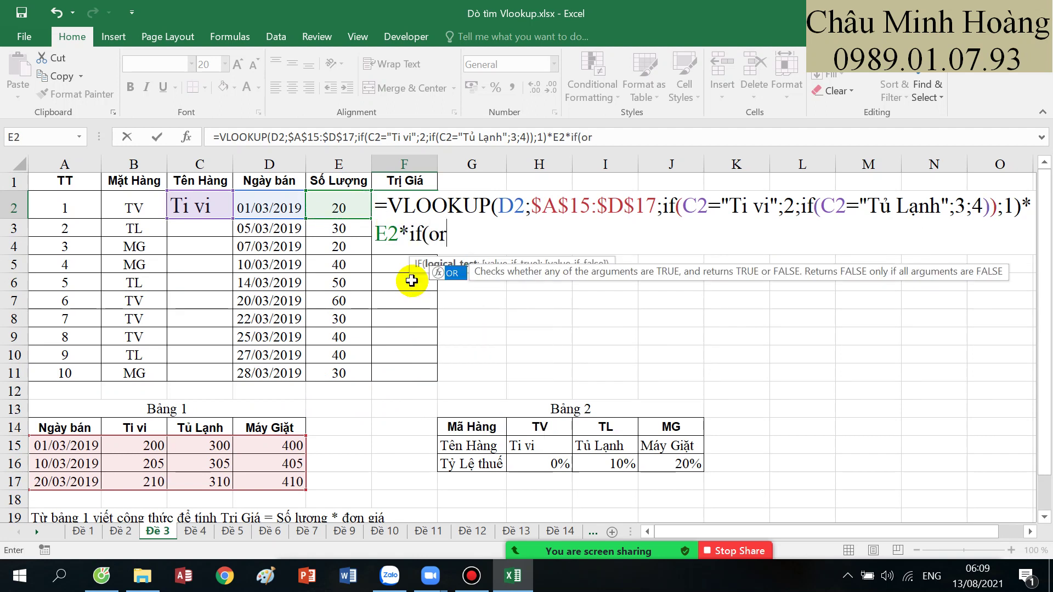
pyautogui.write('(')
pyautogui.click(341, 208)
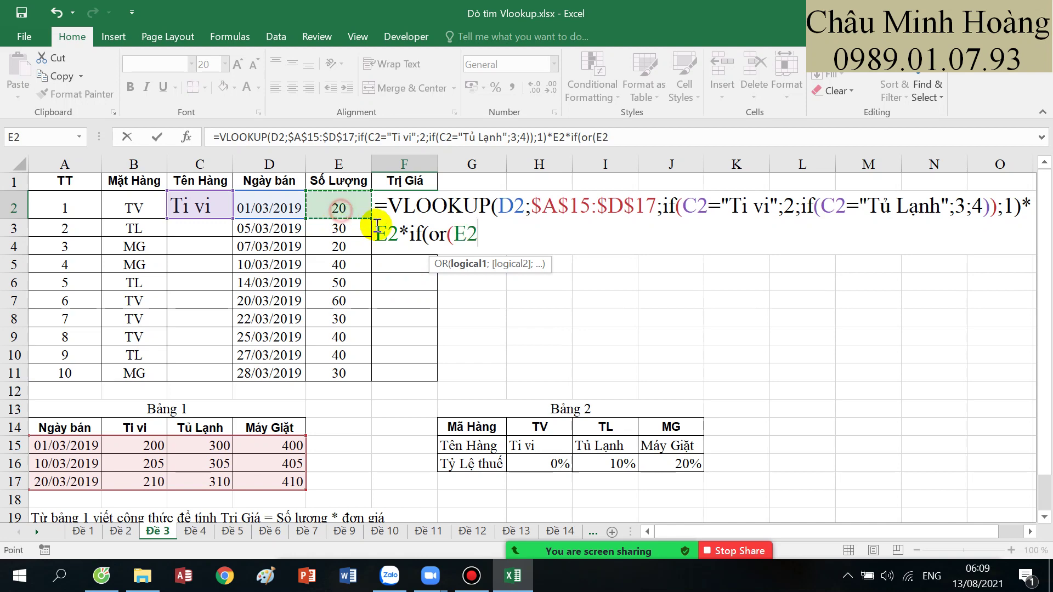
pyautogui.scroll(-3, 383, 228)
pyautogui.scroll(3, 417, 251)
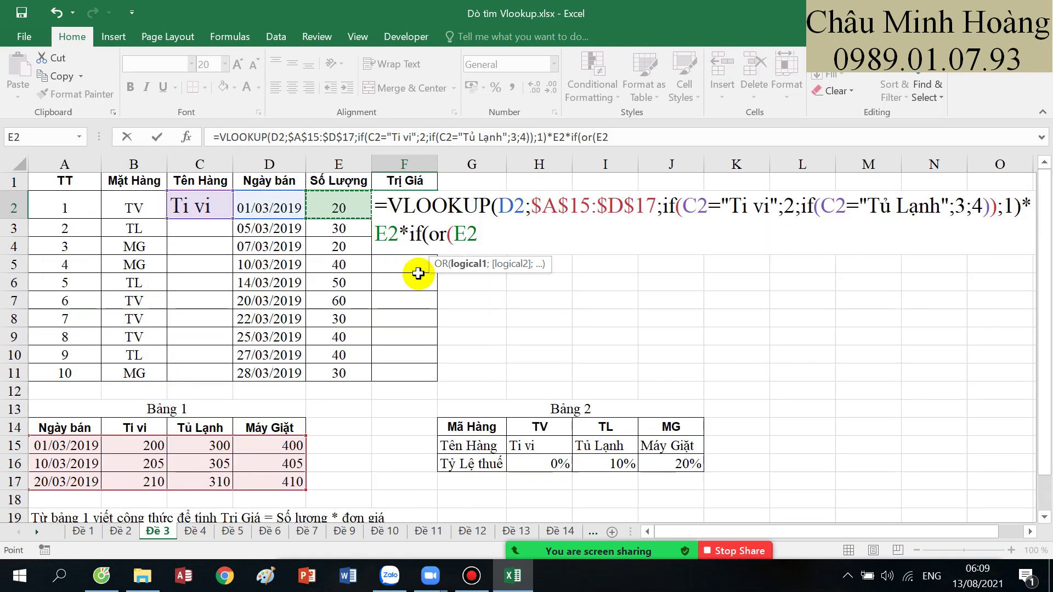
pyautogui.write('>40;')
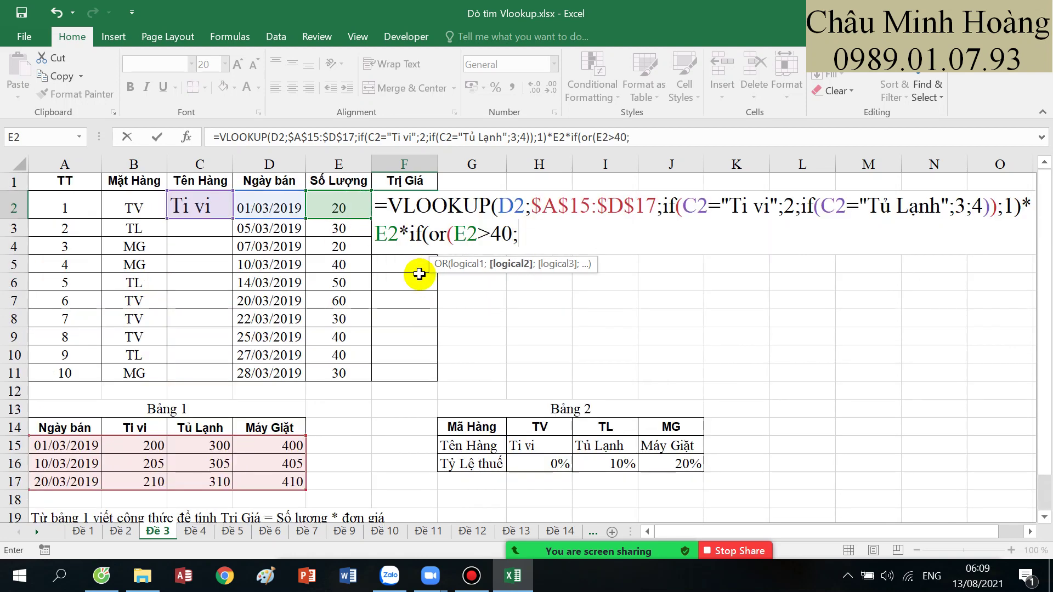
# - Add C2="Ti vi" as the second OR condition and make the IF return 92% when true and 1 otherwise
pyautogui.scroll(-3, 419, 274)
pyautogui.scroll(3, 410, 296)
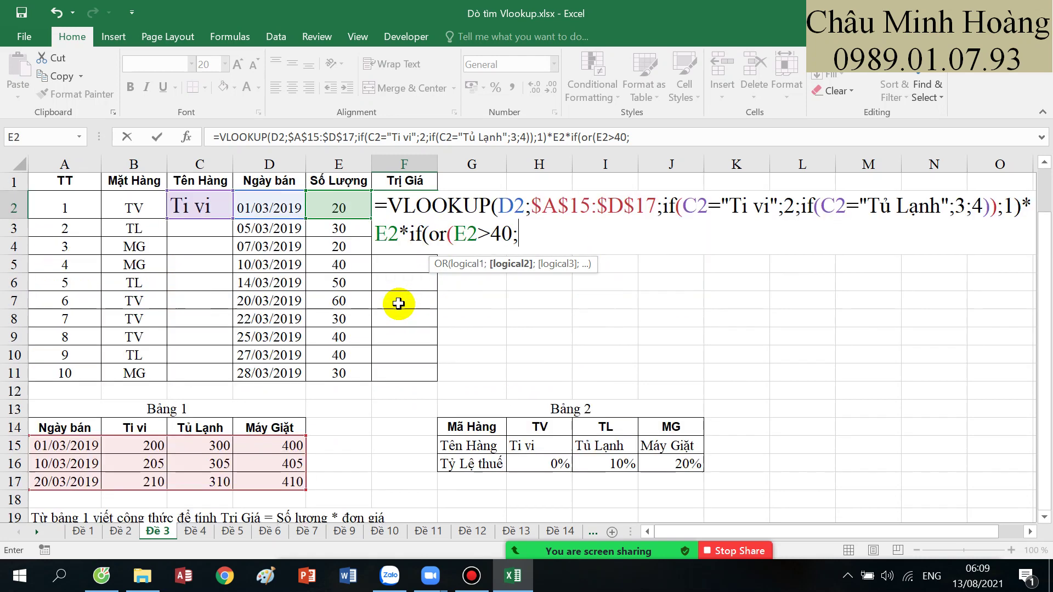
pyautogui.click(215, 202)
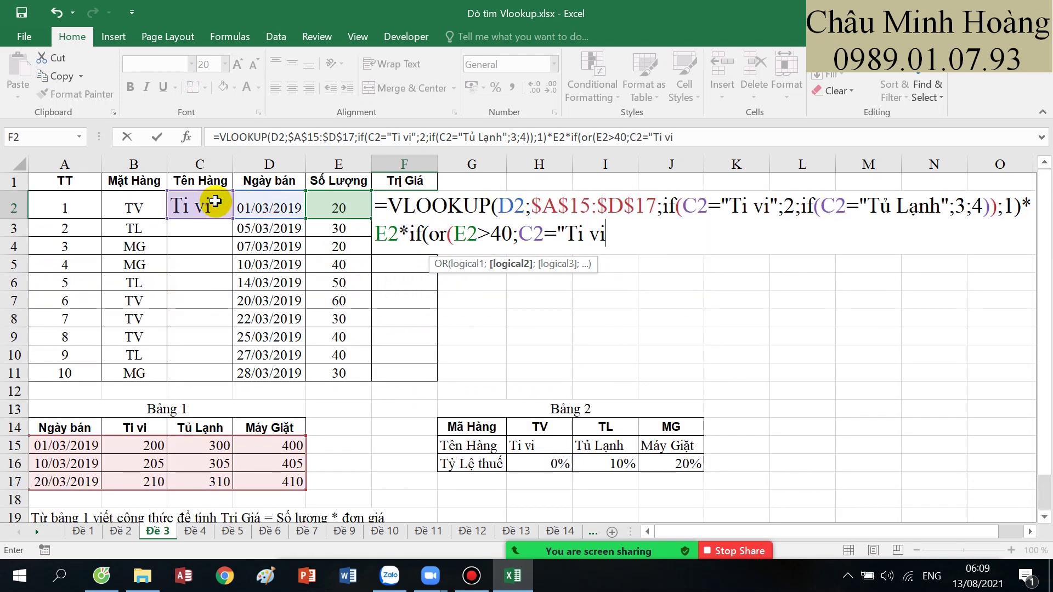
pyautogui.write('="Ti vi");')
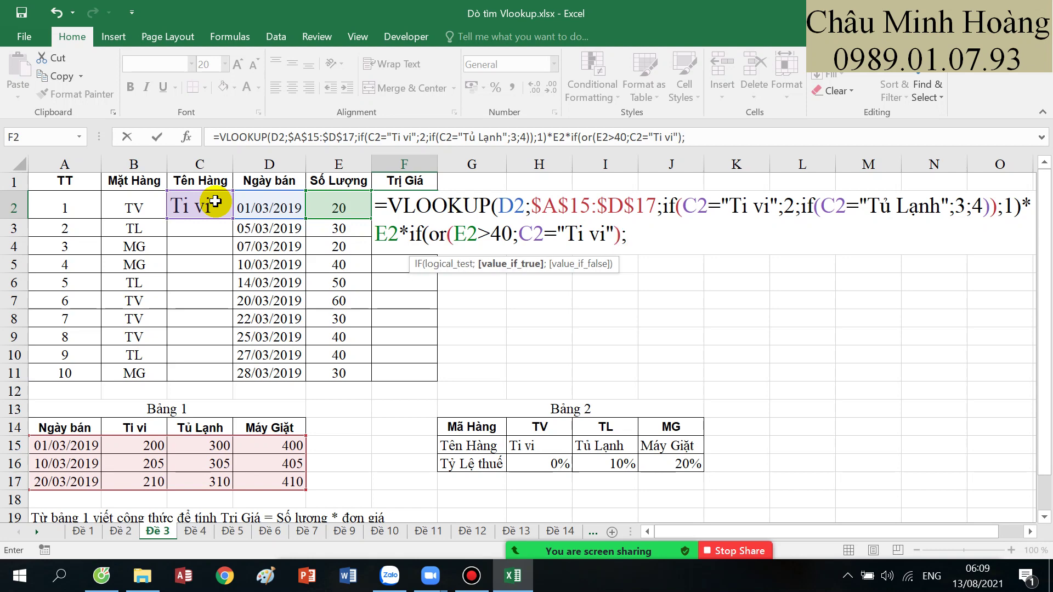
pyautogui.scroll(-2, 234, 205)
pyautogui.scroll(2, 354, 264)
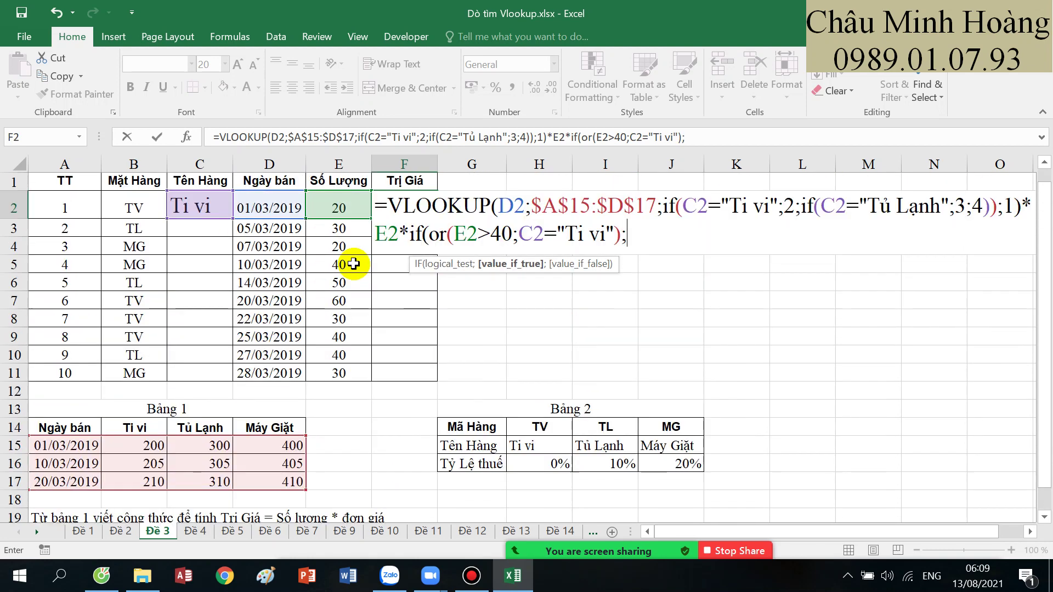
pyautogui.write('9')
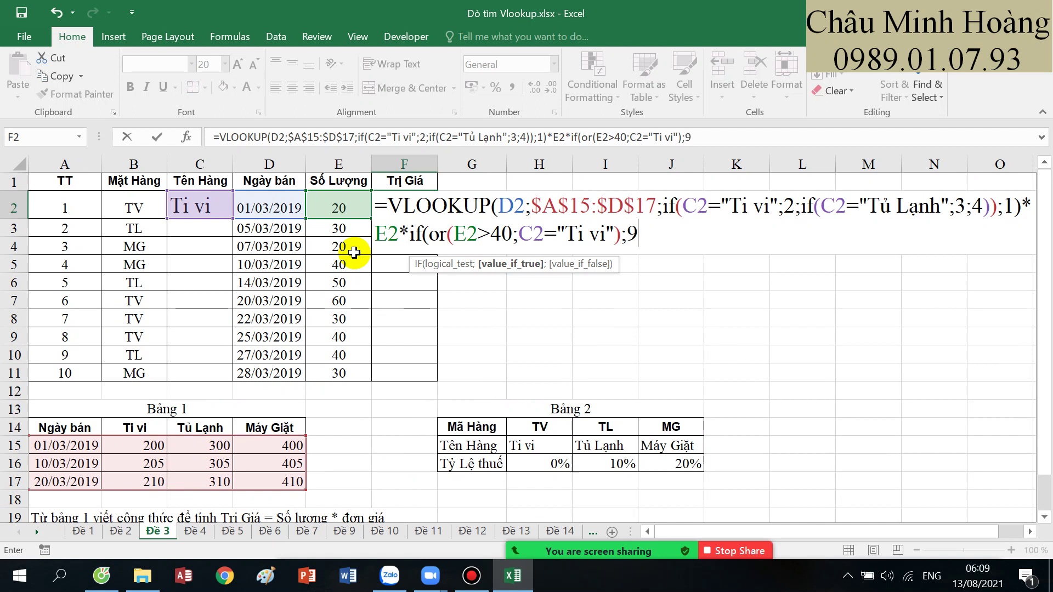
pyautogui.write('2%;1')
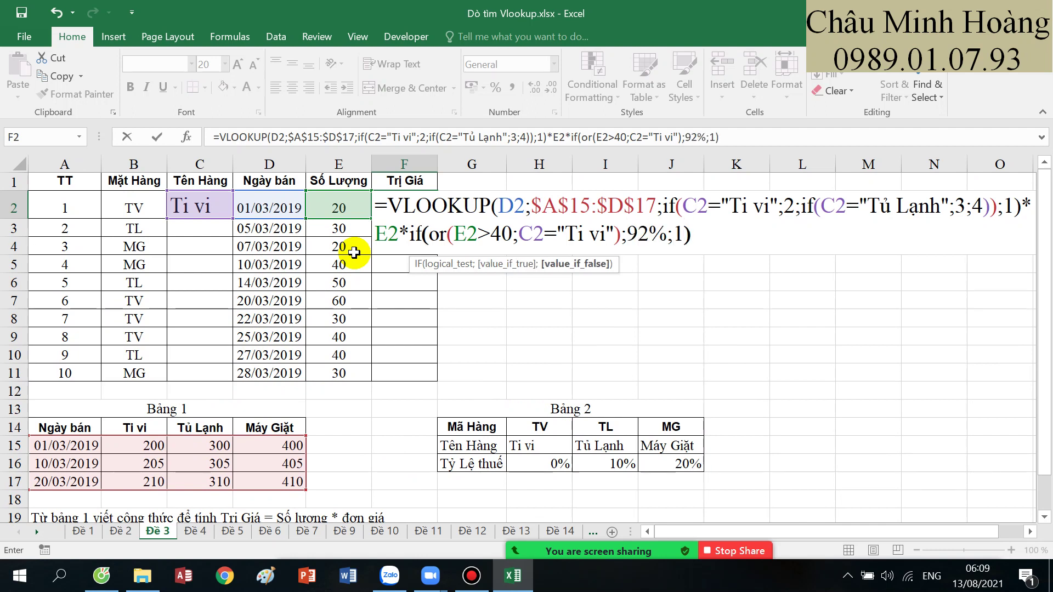
# - Review the price-times-quantity part and the discount IF part of F2's formula against the exercise notes
pyautogui.moveTo(398, 236)
pyautogui.mouseDown()
pyautogui.moveTo(390, 203)
pyautogui.moveTo(390, 223)
pyautogui.mouseUp()
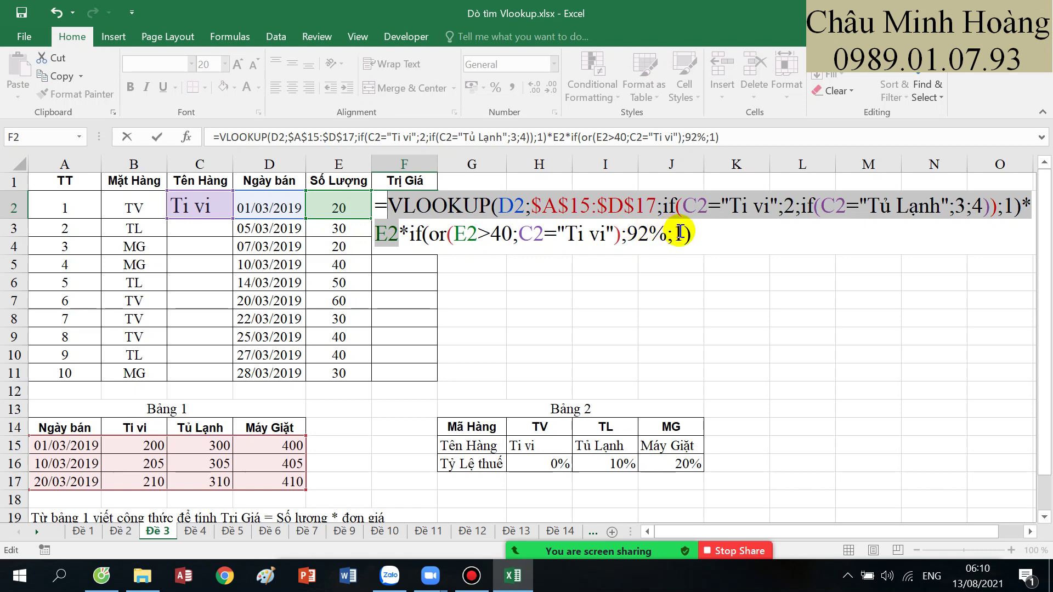
pyautogui.scroll(-2, 678, 232)
pyautogui.scroll(2, 677, 228)
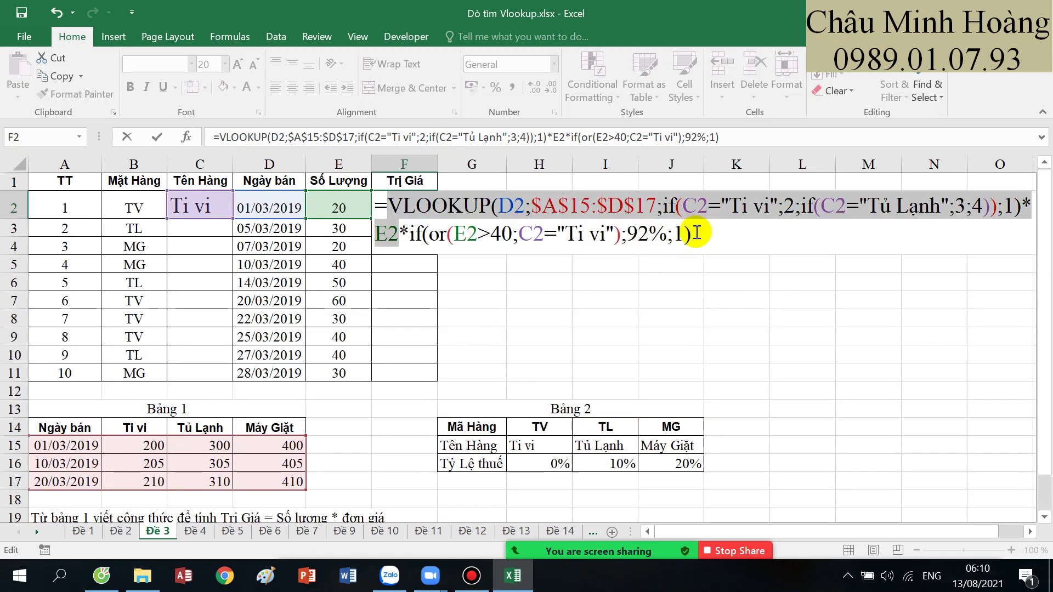
pyautogui.moveTo(695, 233); pyautogui.dragTo(383, 225)
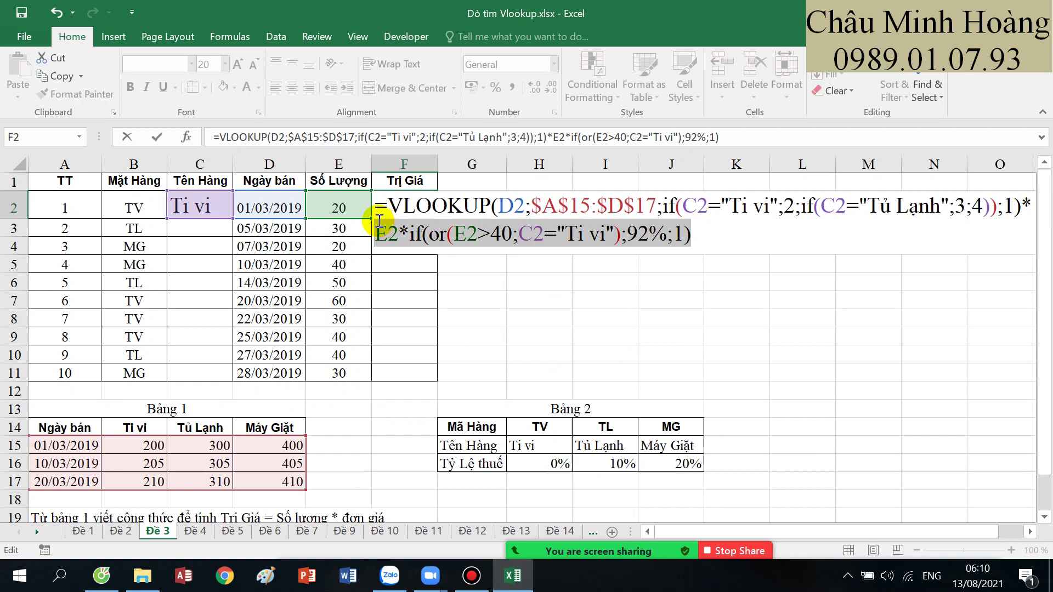
pyautogui.click(472, 576)
pyautogui.click(440, 99)
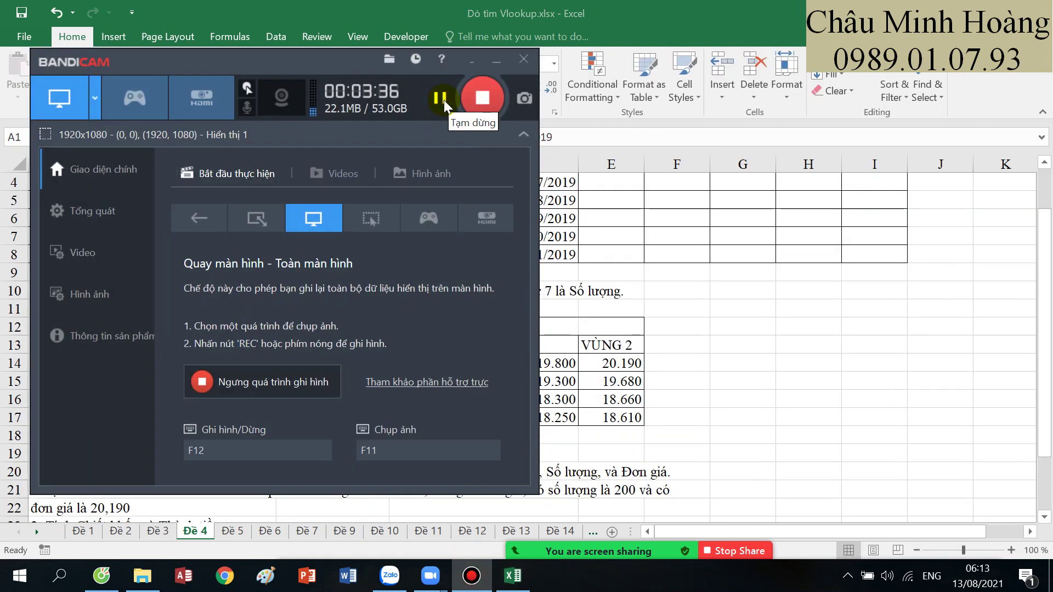
pyautogui.click(496, 59)
# - Review the Đề 4 requirements and the Tên sản phẩm, Vùng, Số lượng and Đơn giá columns that need filling
pyautogui.scroll(-2, 379, 286)
pyautogui.moveTo(102, 381); pyautogui.dragTo(411, 388)
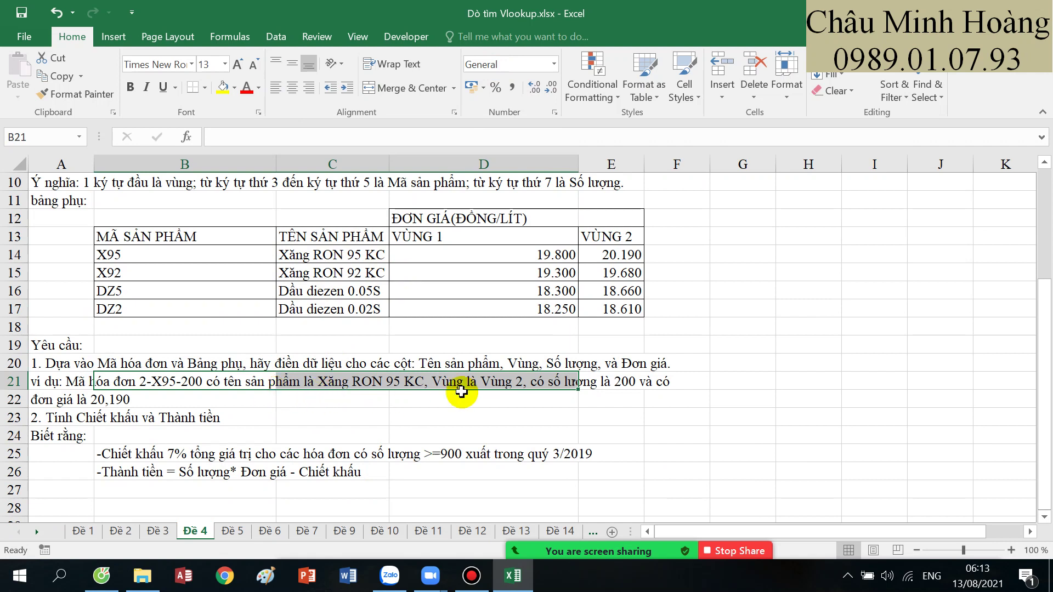
pyautogui.scroll(3, 529, 380)
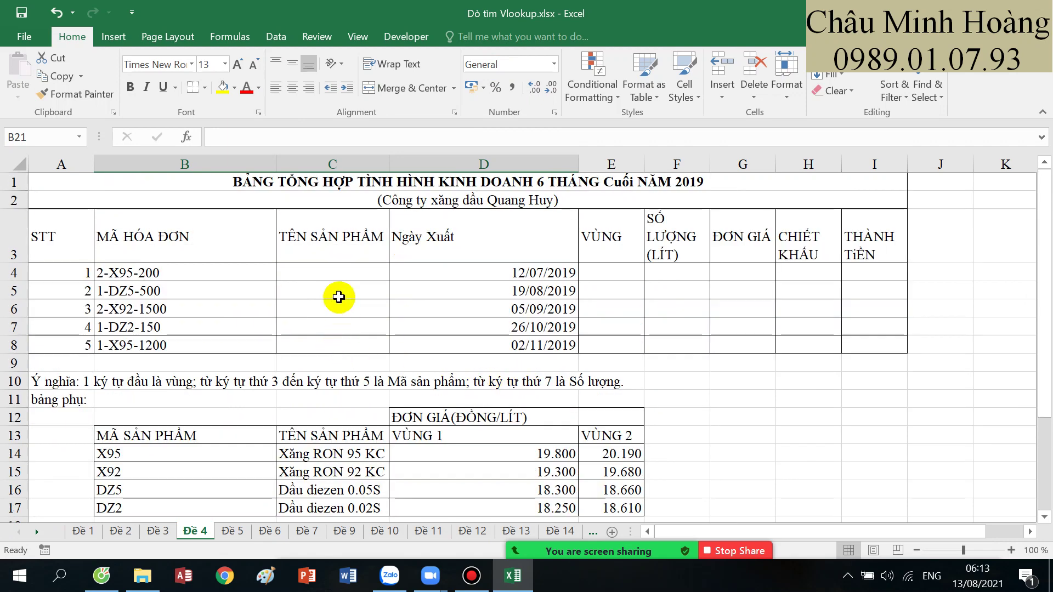
pyautogui.click(341, 274)
pyautogui.click(622, 272)
pyautogui.click(680, 274)
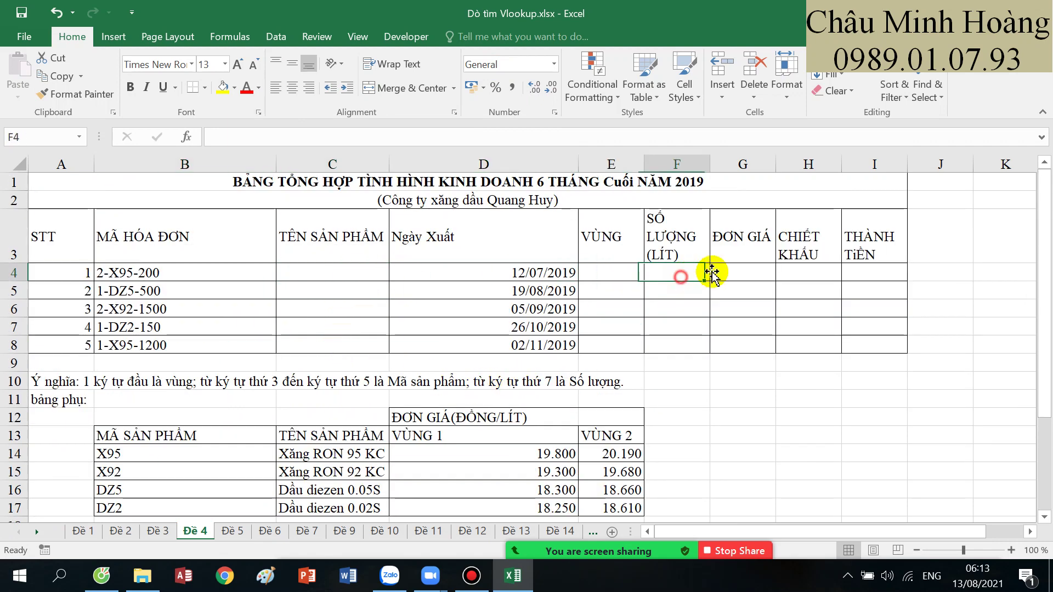
pyautogui.click(737, 274)
# - Enlarge the font of cells C4 and E4:G4 to size 20
pyautogui.click(356, 269)
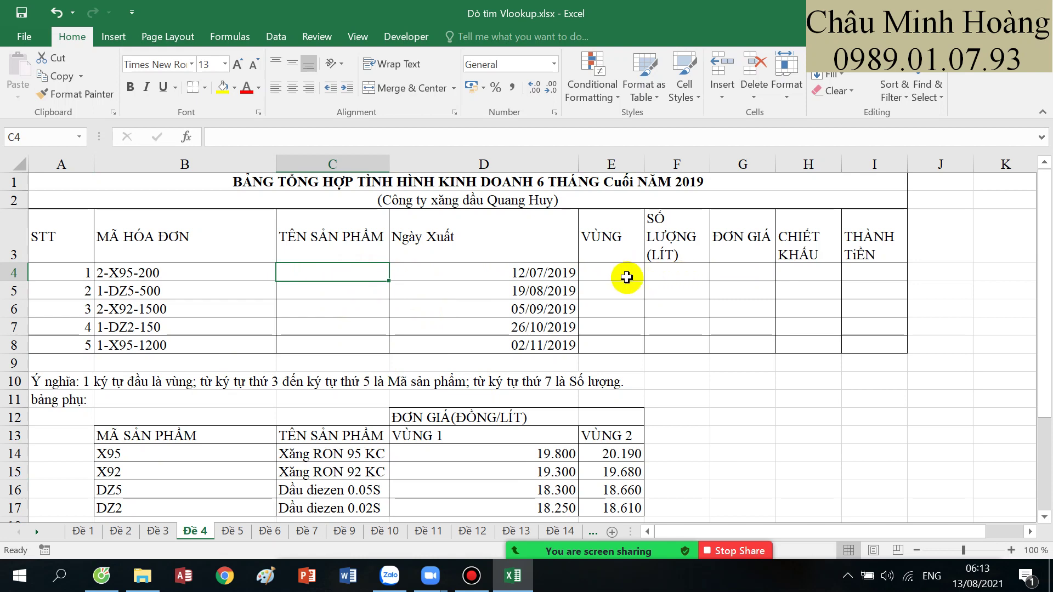
pyautogui.keyDown('ctrl'); pyautogui.moveTo(622, 277); pyautogui.dragTo(730, 272); pyautogui.keyUp('ctrl')
pyautogui.click(237, 64)
pyautogui.click(238, 65)
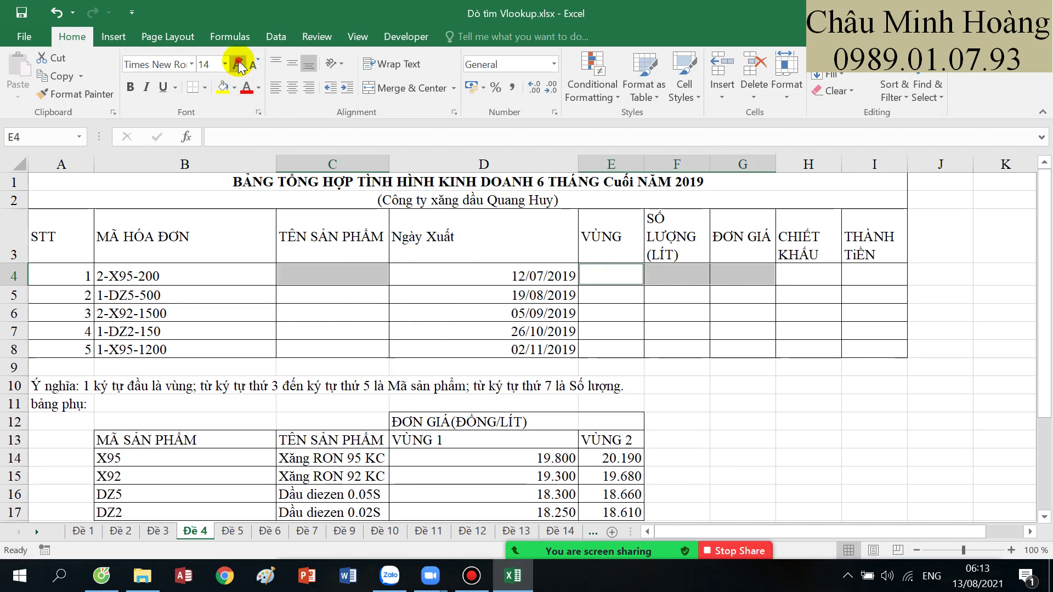
pyautogui.click(238, 64)
pyautogui.click(238, 64)
# - Begin a VLOOKUP formula in C4 that uses MID(B4;3;3) as its lookup value
pyautogui.click(302, 267)
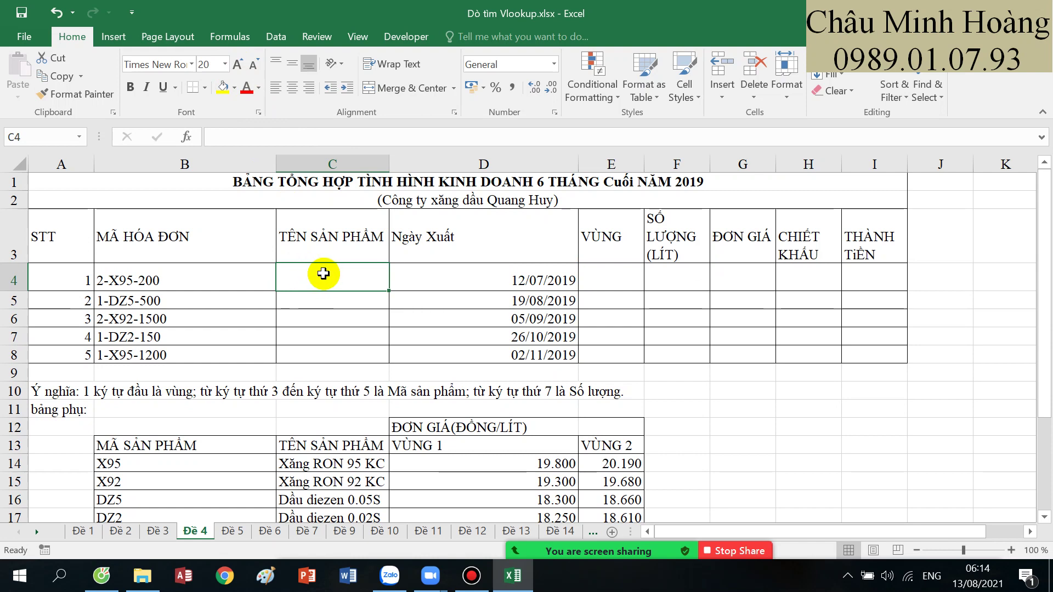
pyautogui.write('=vl')
pyautogui.press('Tab')
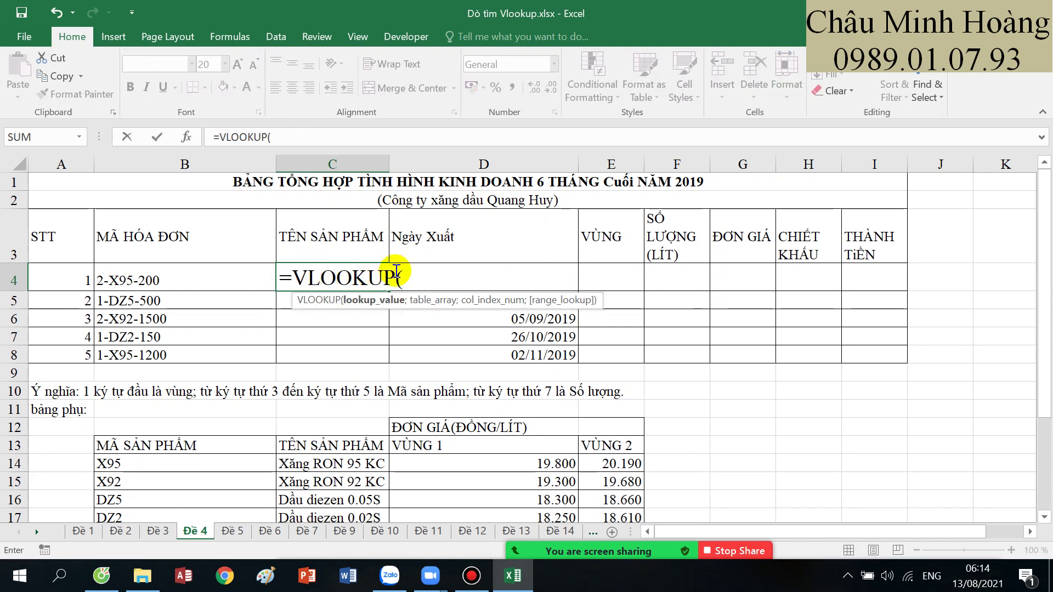
pyautogui.scroll(-1, 112, 426)
pyautogui.scroll(1, 134, 408)
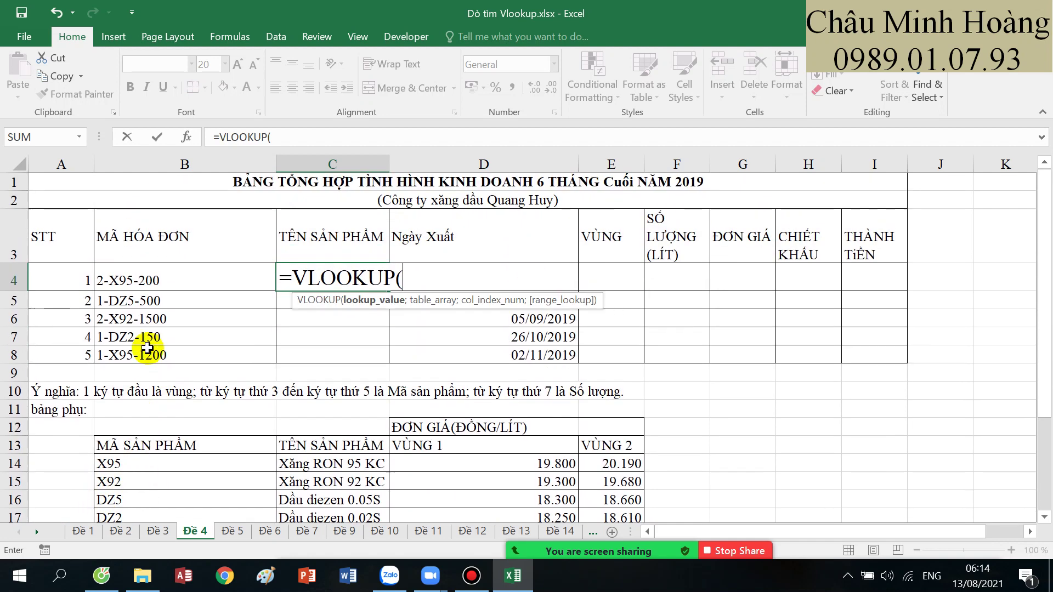
pyautogui.write('mi')
pyautogui.press('Tab')
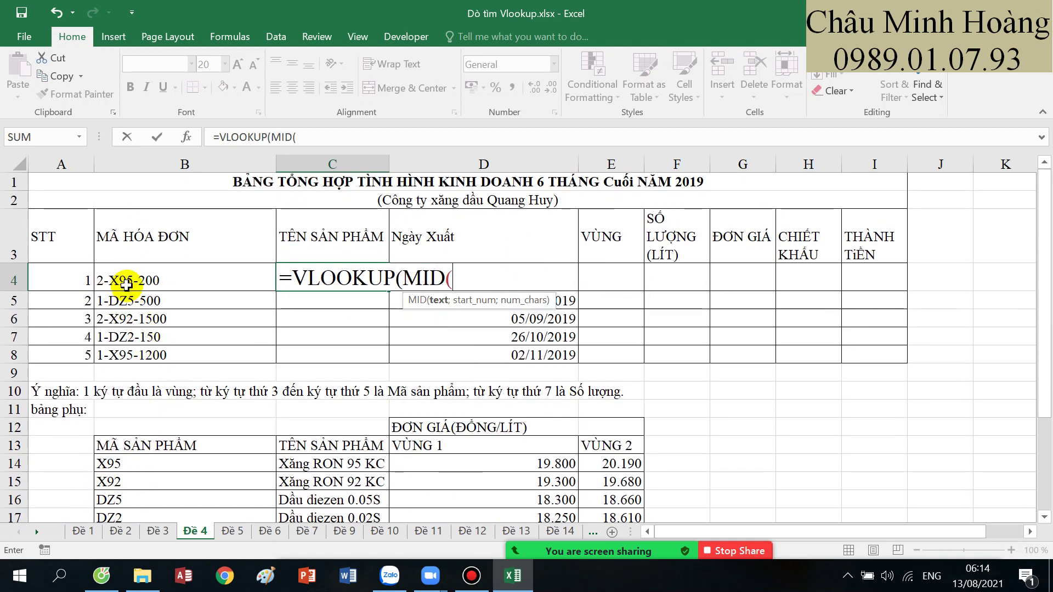
pyautogui.click(147, 268)
pyautogui.write(';3;3')
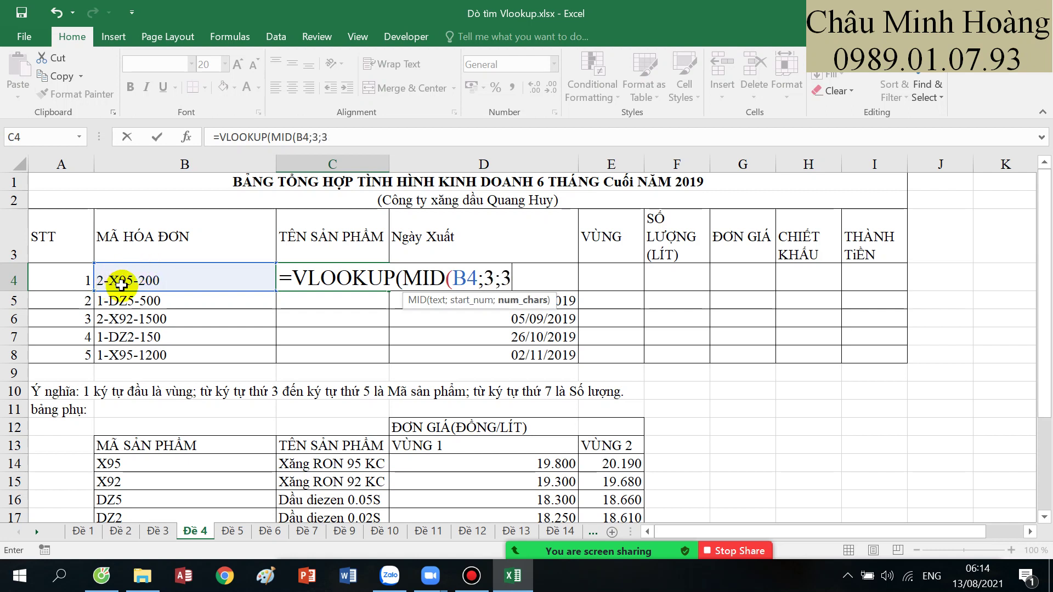
pyautogui.write(';')
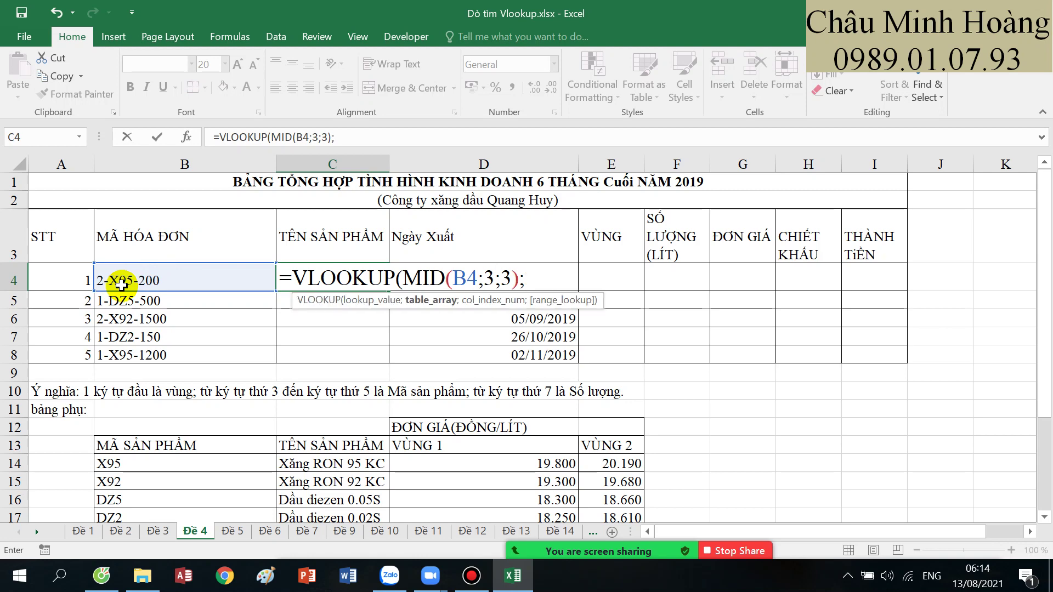
# - Complete C4's VLOOKUP with the absolute table range $B$14:$C$17, column index 2 and exact match 0
pyautogui.scroll(-2, 112, 294)
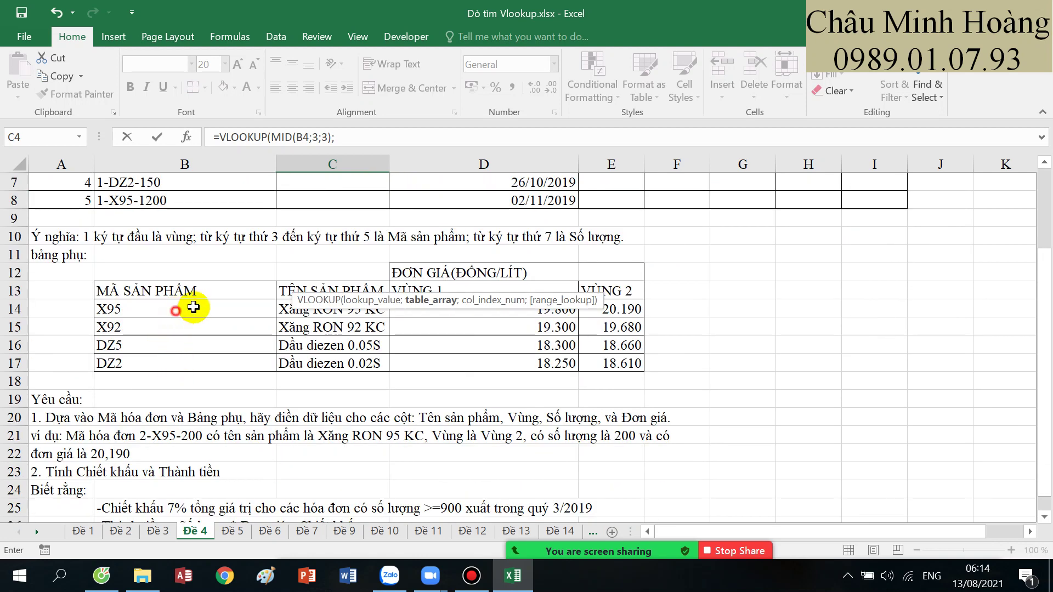
pyautogui.moveTo(195, 307); pyautogui.dragTo(306, 363)
pyautogui.press('F4')
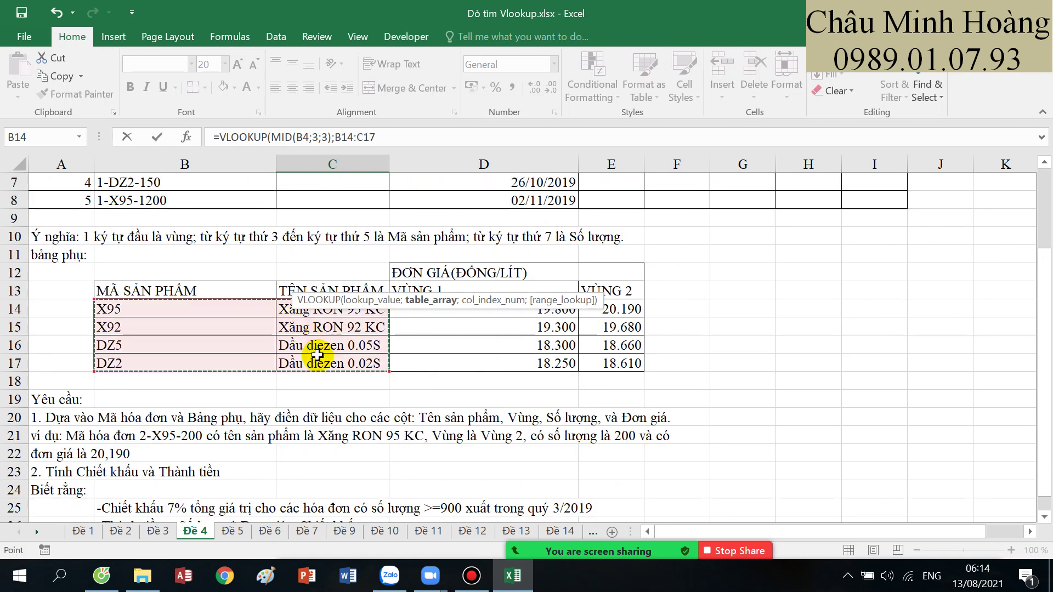
pyautogui.scroll(2, 318, 356)
pyautogui.write(';')
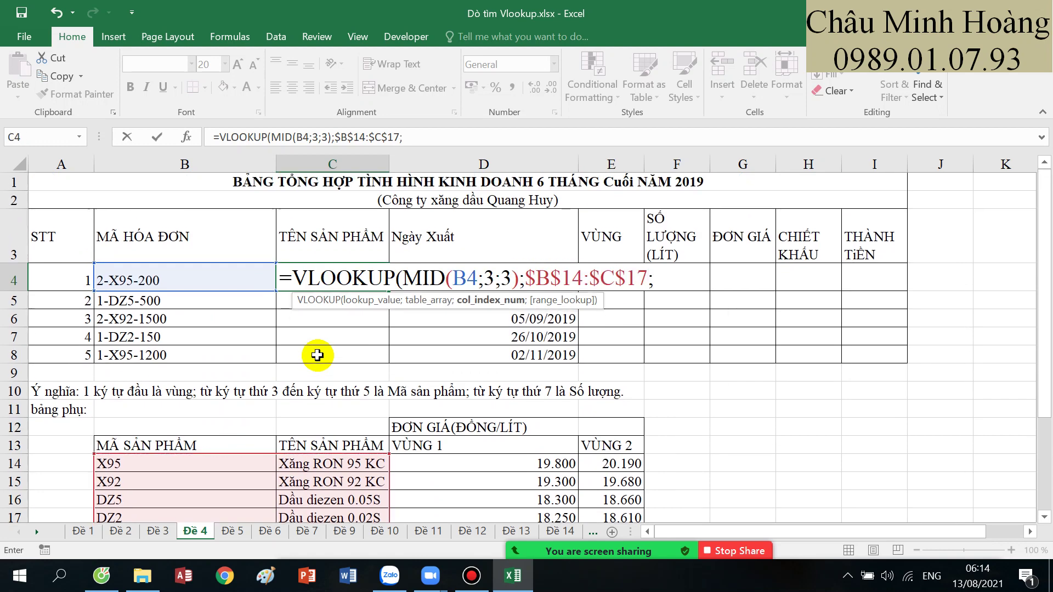
pyautogui.write('2;0)')
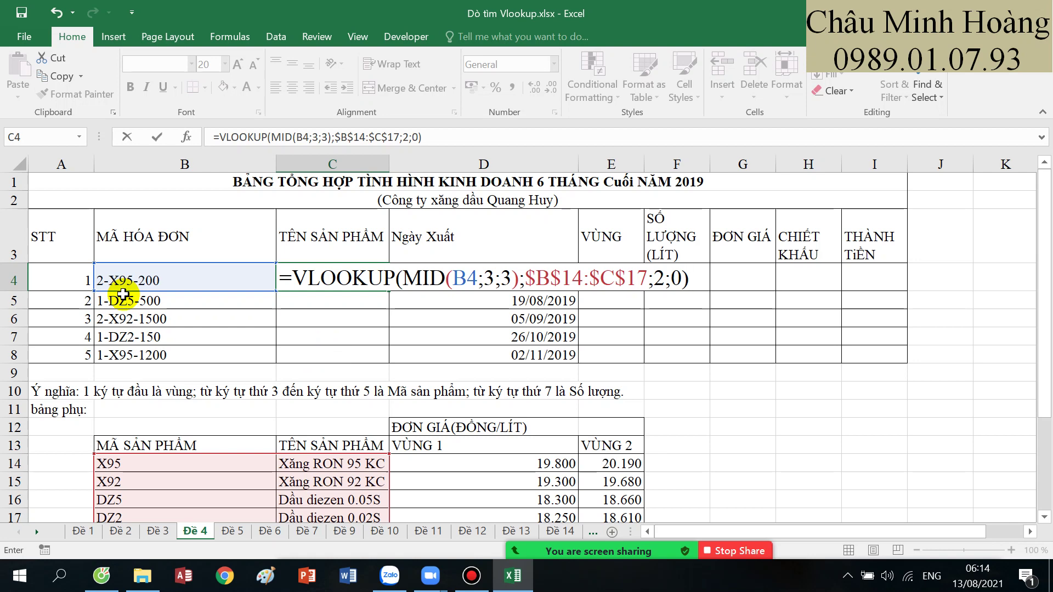
pyautogui.press('Return')
# - Check the region example in the notes and enter =VALUE(LEFT(B4;1)) in E4 for the Vùng column
pyautogui.click(610, 274)
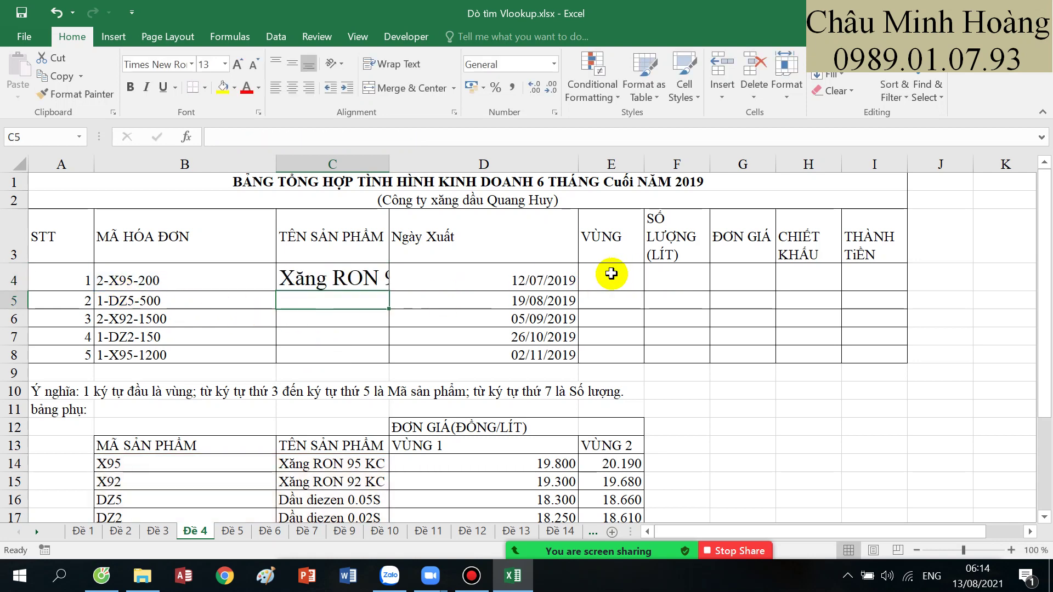
pyautogui.scroll(-2, 312, 311)
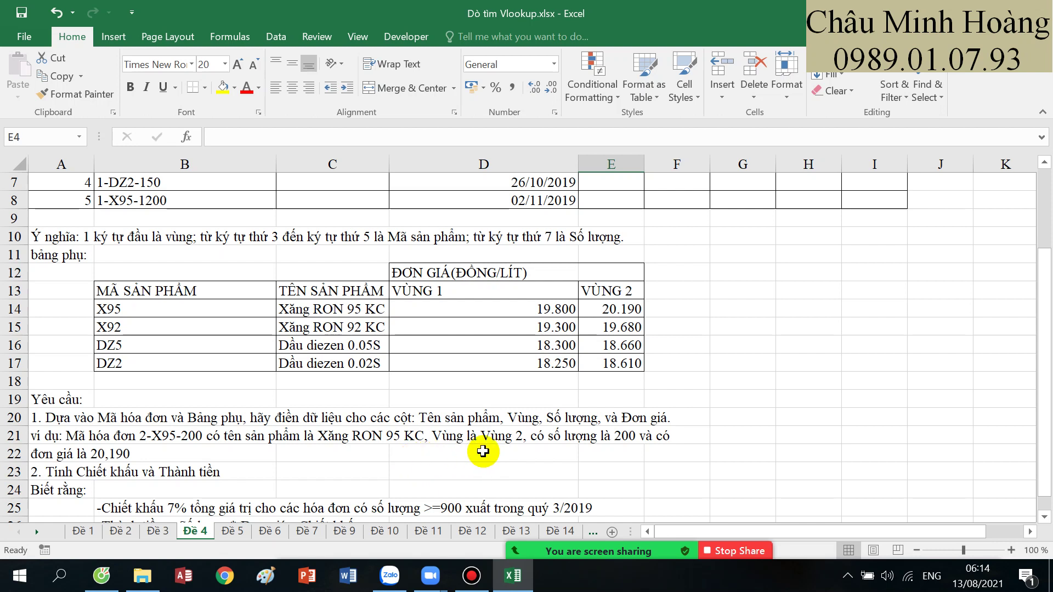
pyautogui.click(472, 438)
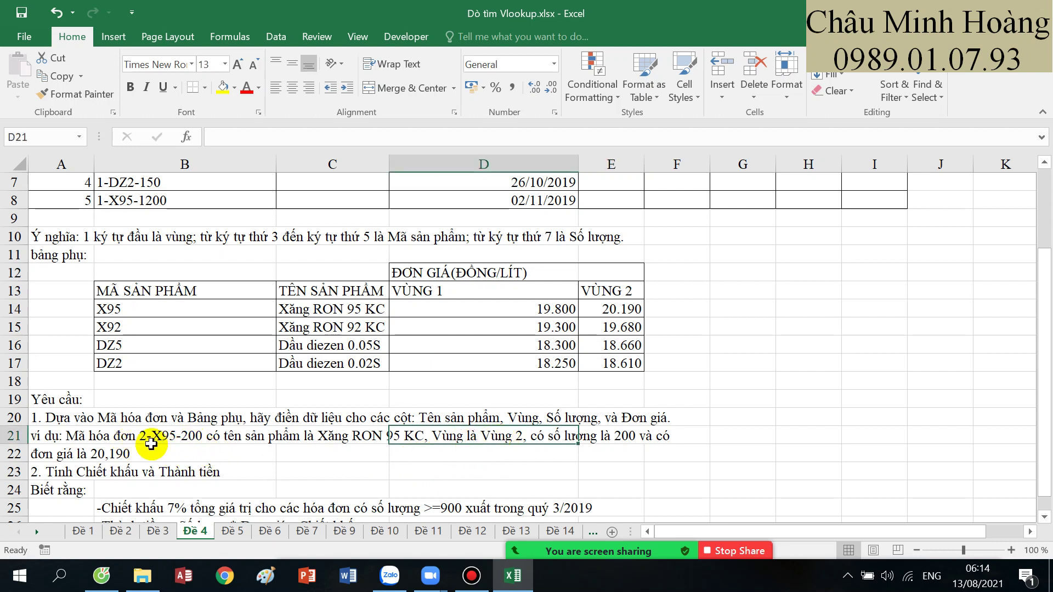
pyautogui.scroll(2, 187, 444)
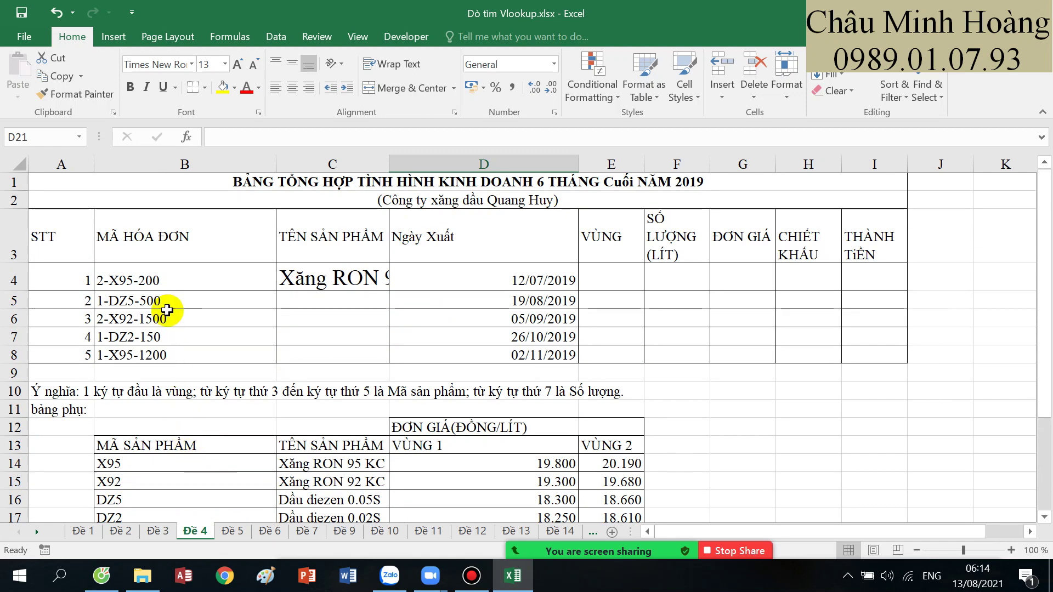
pyautogui.moveTo(165, 280); pyautogui.dragTo(162, 347)
pyautogui.click(606, 272)
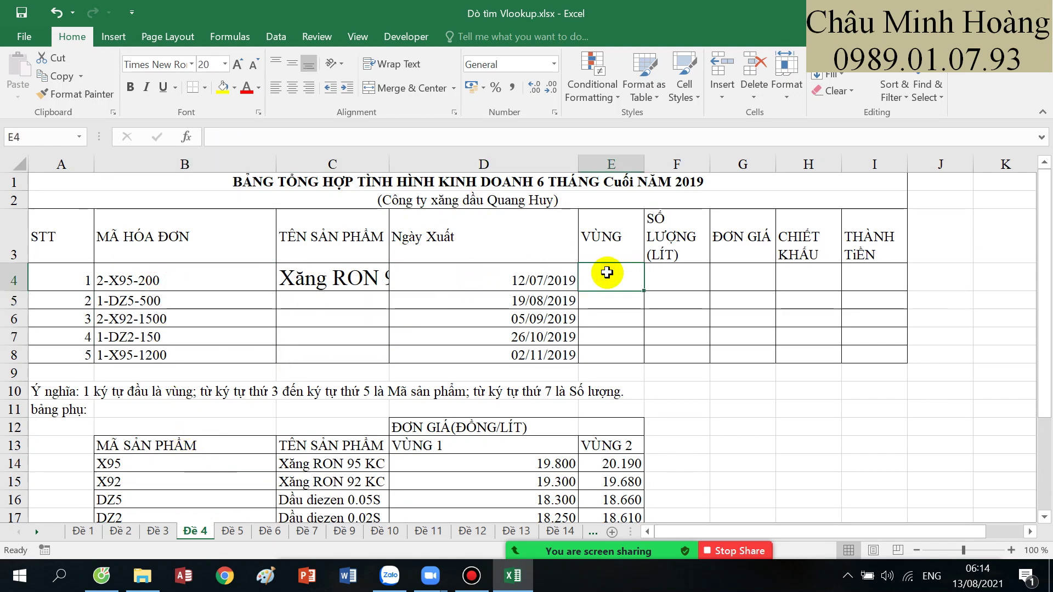
pyautogui.write('=va')
pyautogui.press('Tab')
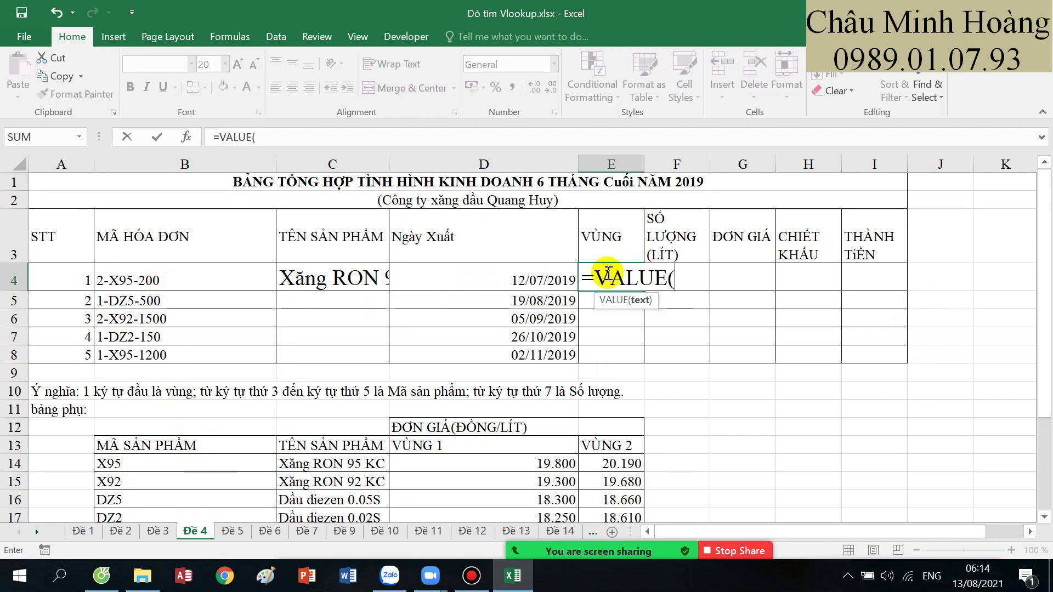
pyautogui.write('lef')
pyautogui.press('Tab')
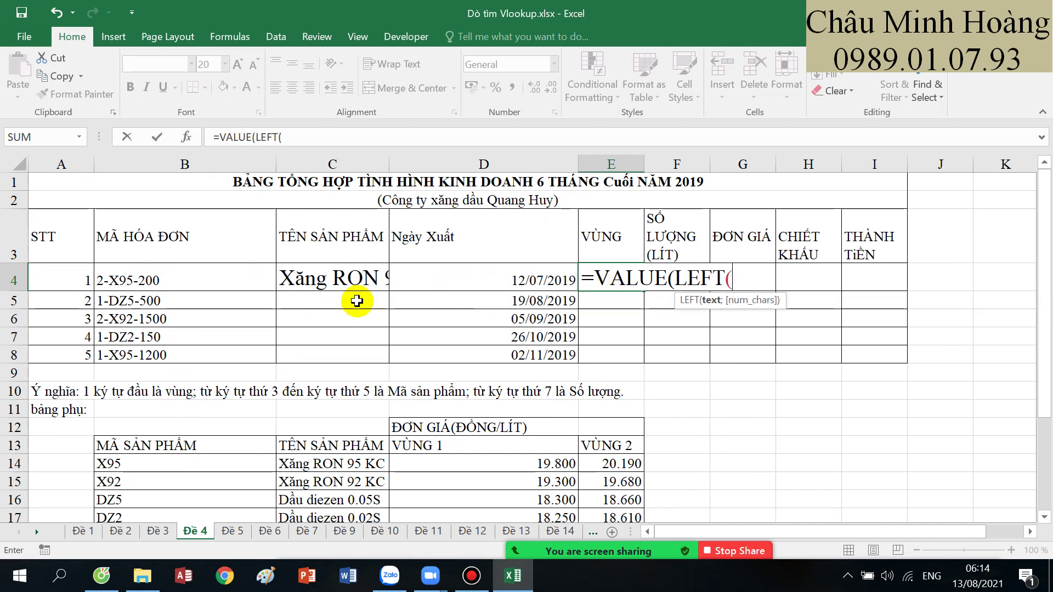
pyautogui.click(159, 278)
pyautogui.write(';1)')
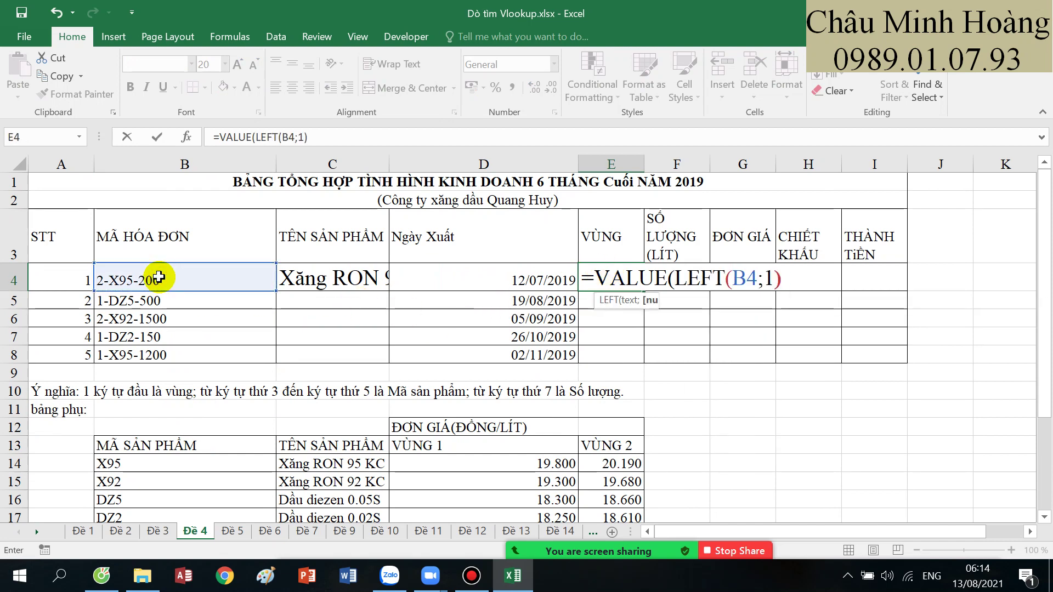
pyautogui.press('Return')
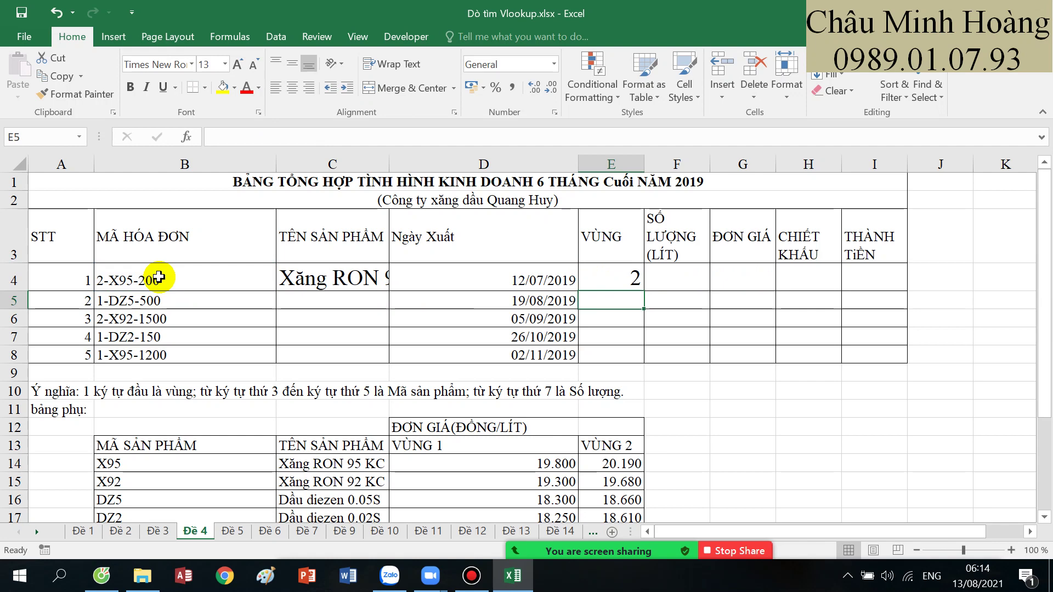
# - Write the Số lượng formula =RIGHT(B4;LEN(B4)-6) in F4 to extract the quantity from the invoice code
pyautogui.click(658, 279)
pyautogui.write('=r')
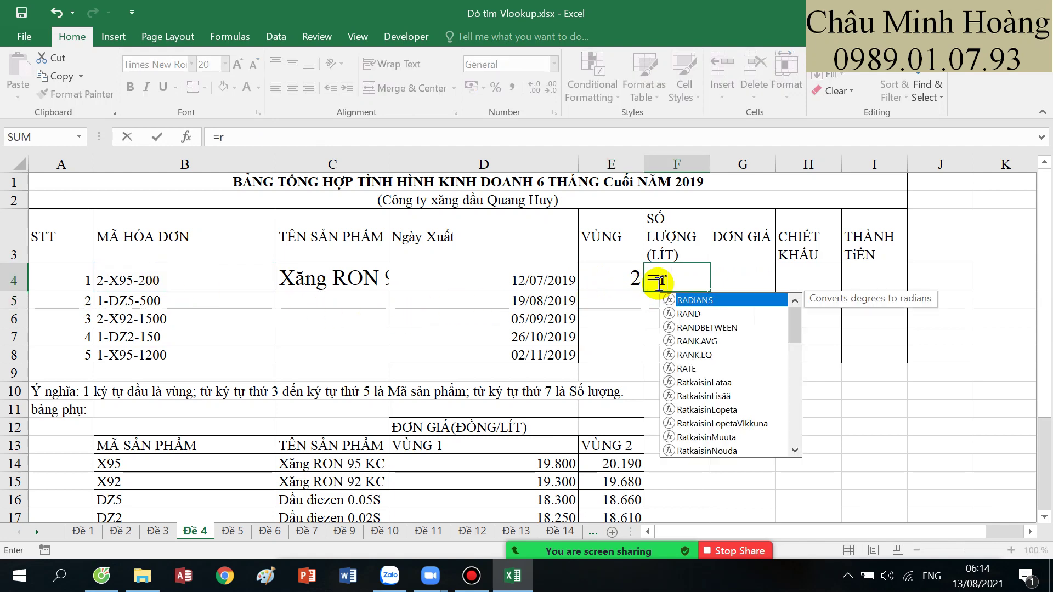
pyautogui.write('i')
pyautogui.press('Tab')
pyautogui.click(214, 281)
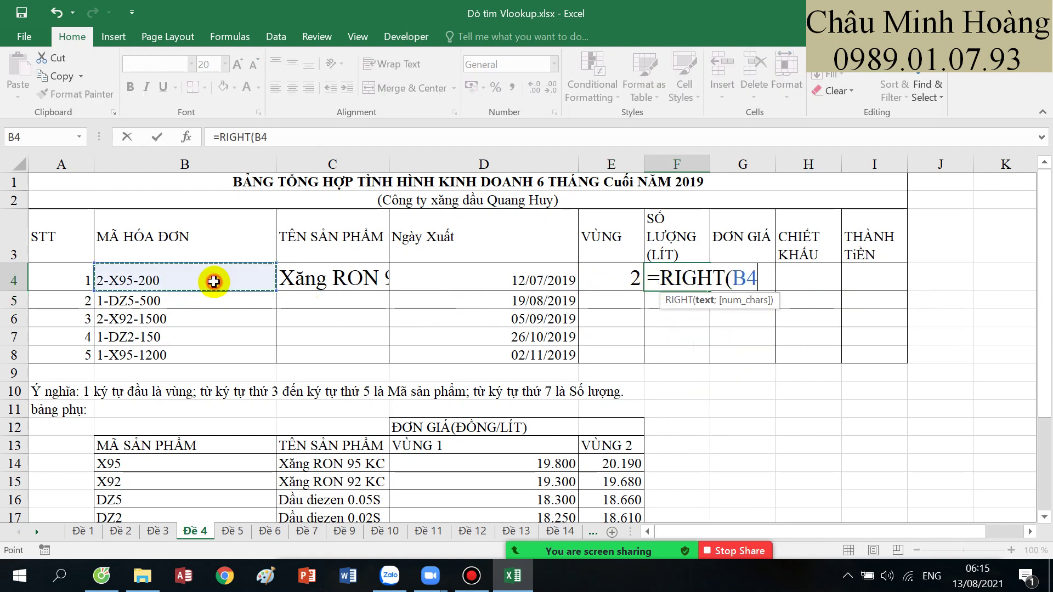
pyautogui.write(';len(')
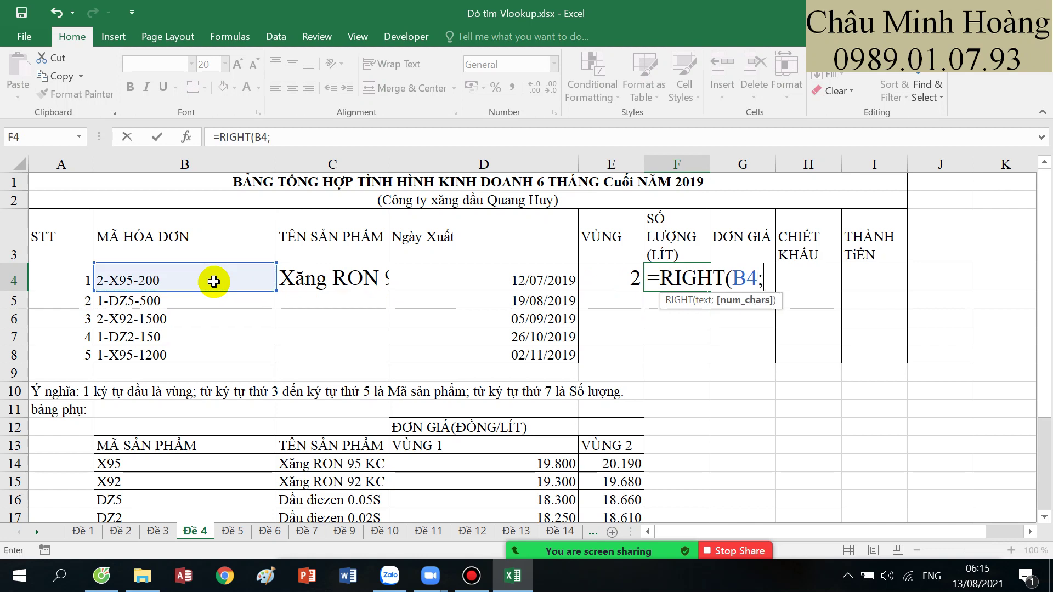
pyautogui.click(214, 282)
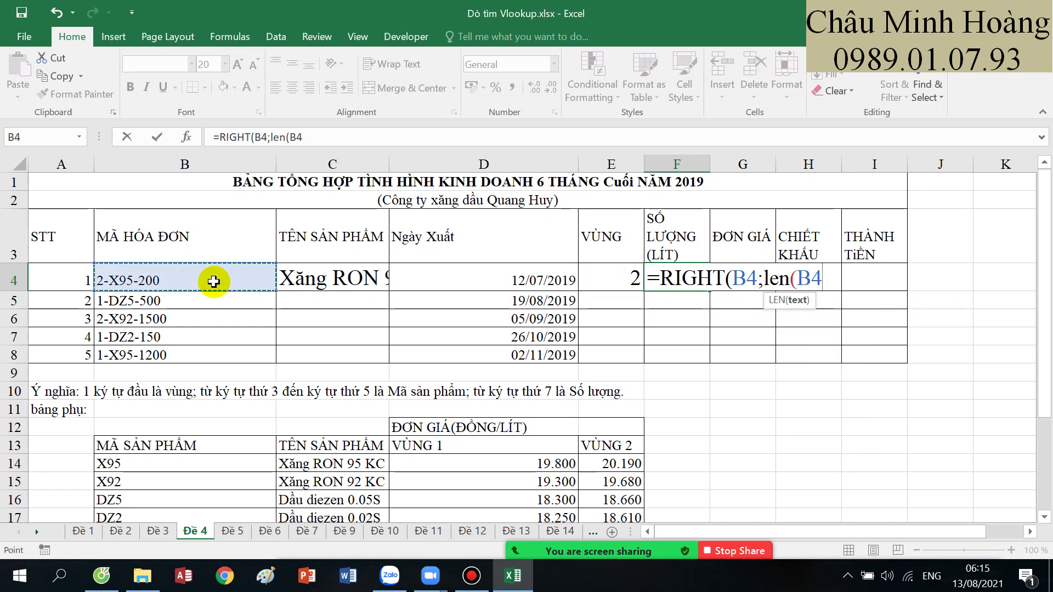
pyautogui.write(')-6')
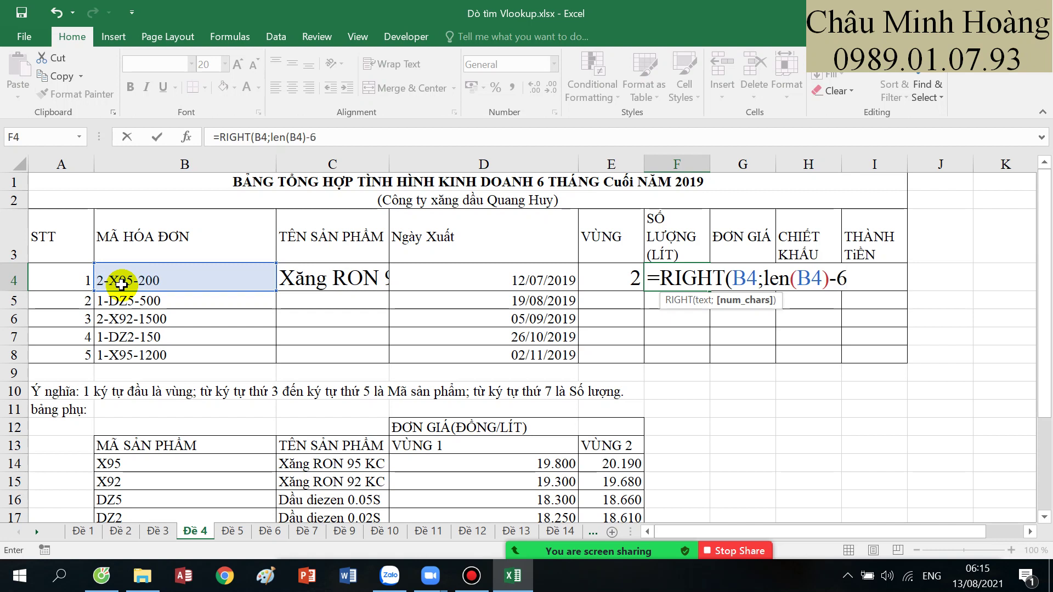
pyautogui.write(')')
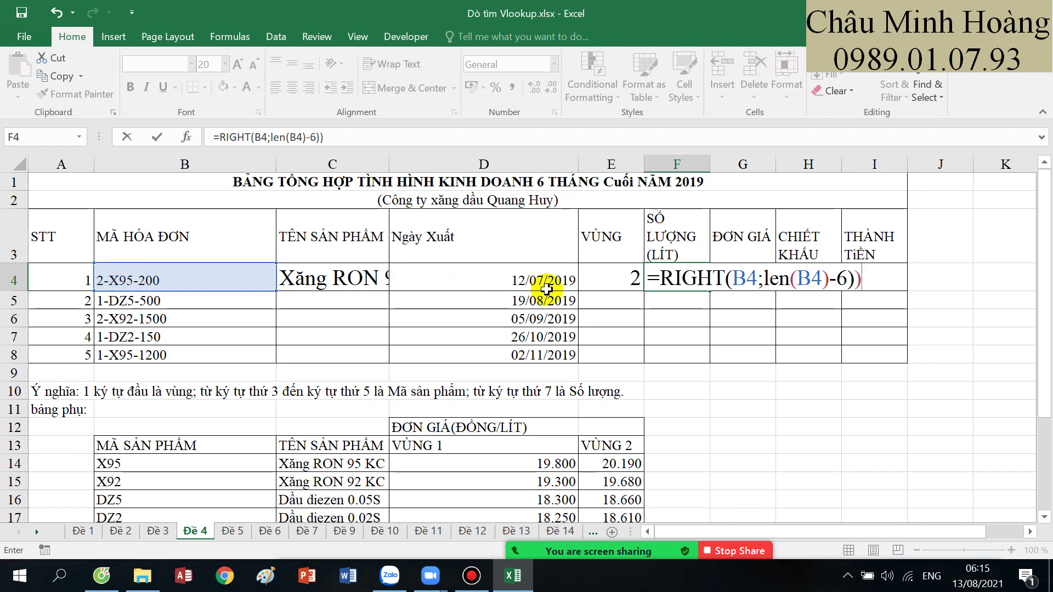
# - Wrap F4's RIGHT formula in VALUE so the extracted quantity is numeric, and commit it
pyautogui.click(662, 280)
pyautogui.write('va')
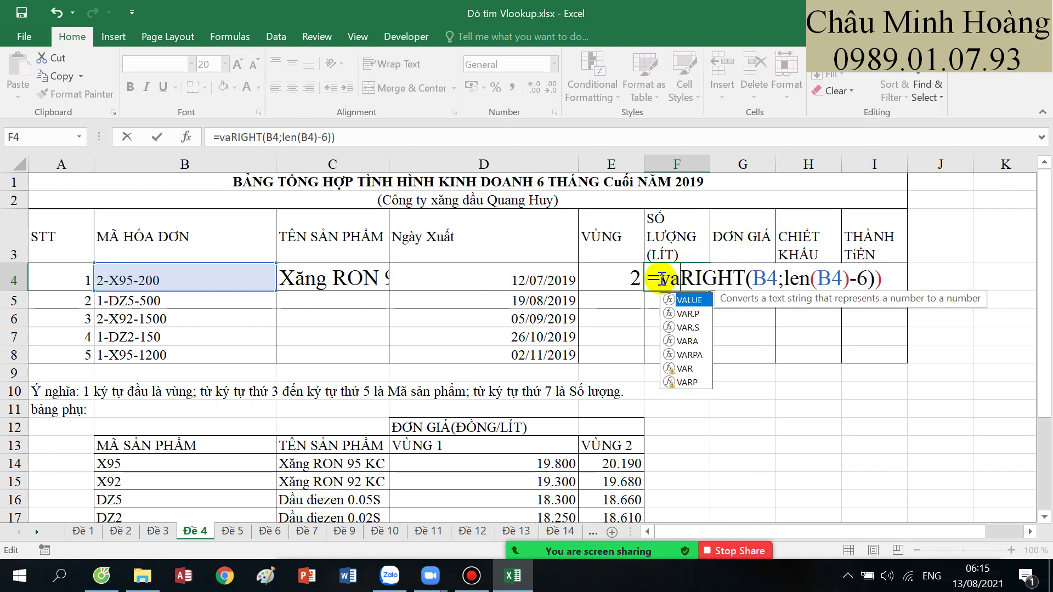
pyautogui.doubleClick(696, 291)
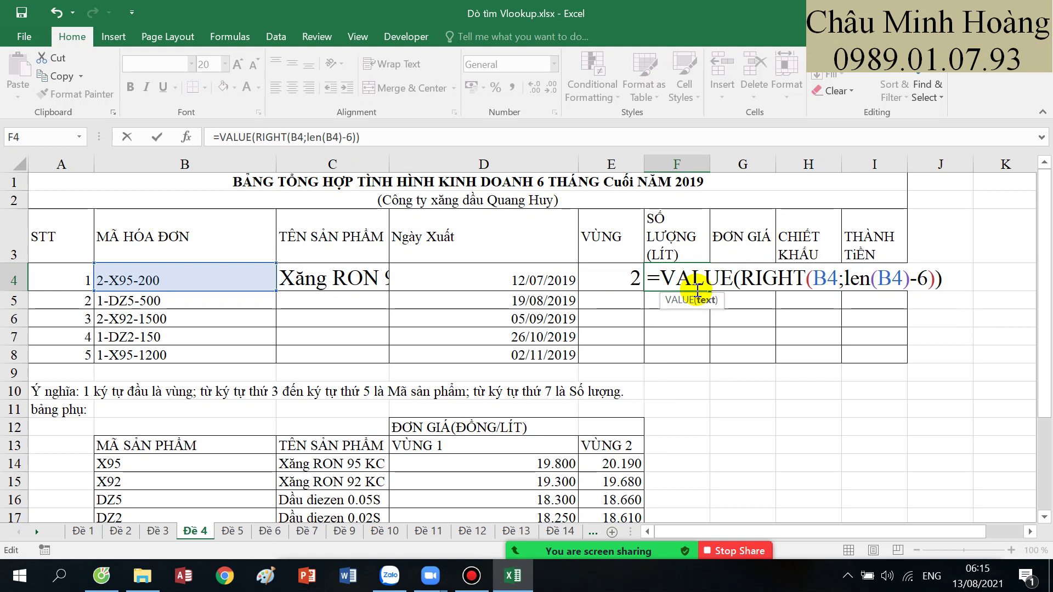
pyautogui.press('Return')
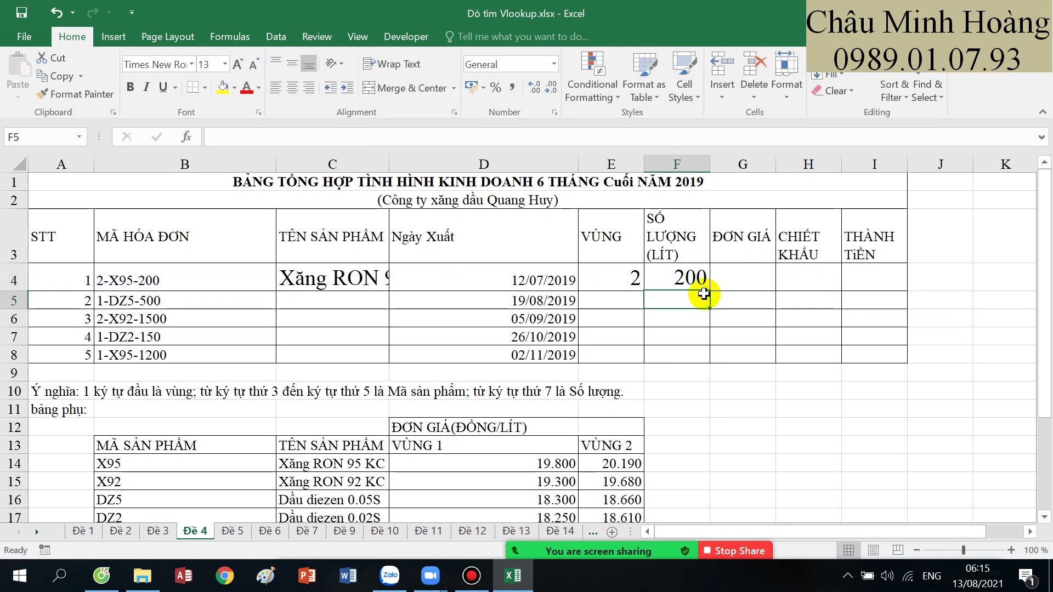
# - Review the auxiliary table B14:E17 and begin a VLOOKUP formula in G4 for the Đơn giá column
pyautogui.click(733, 289)
pyautogui.scroll(-2, 724, 288)
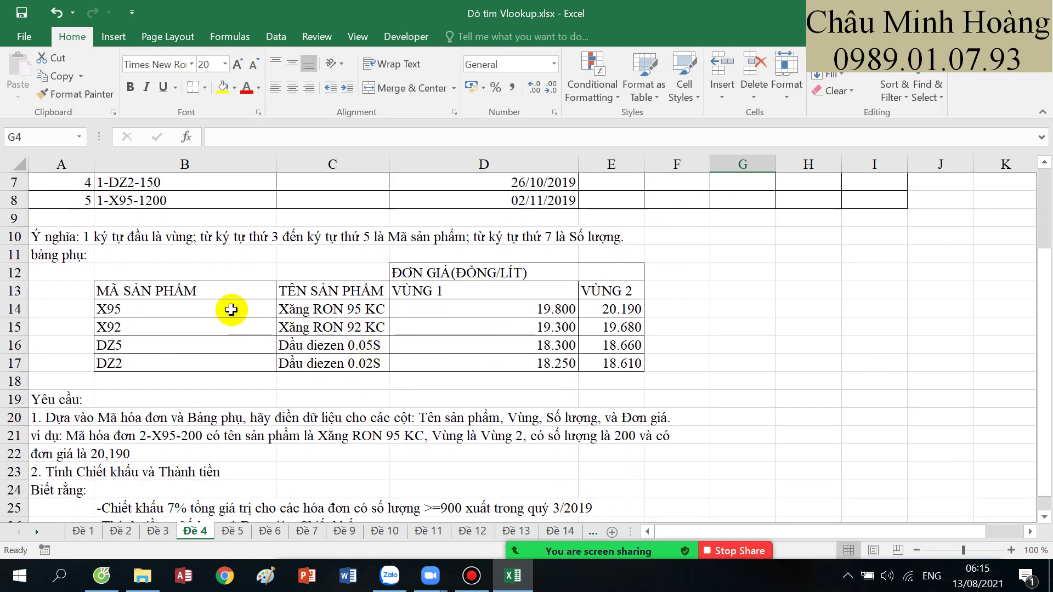
pyautogui.moveTo(231, 310); pyautogui.dragTo(597, 363)
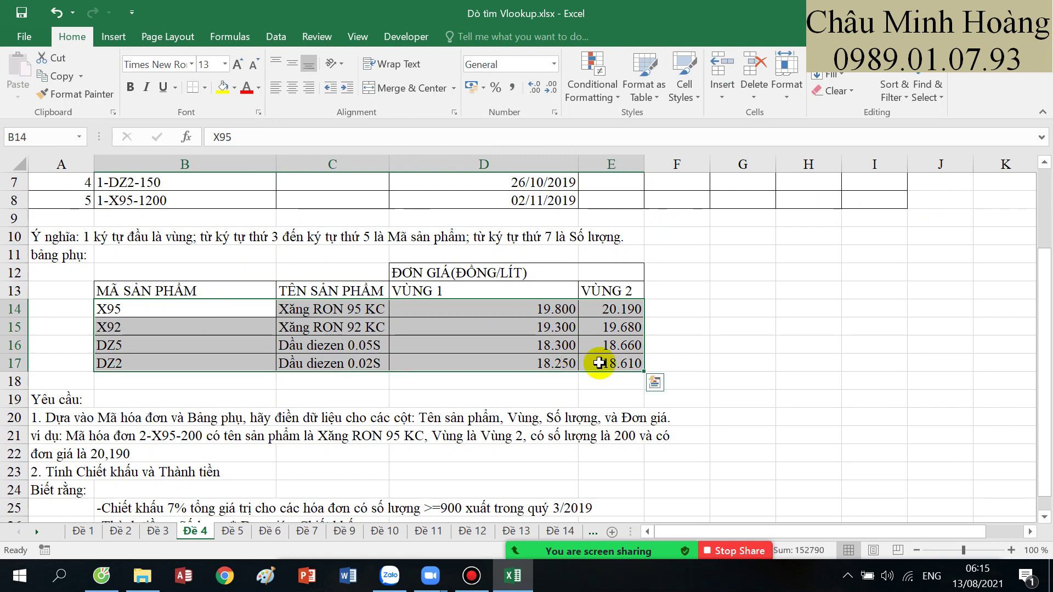
pyautogui.scroll(2, 653, 351)
pyautogui.click(728, 280)
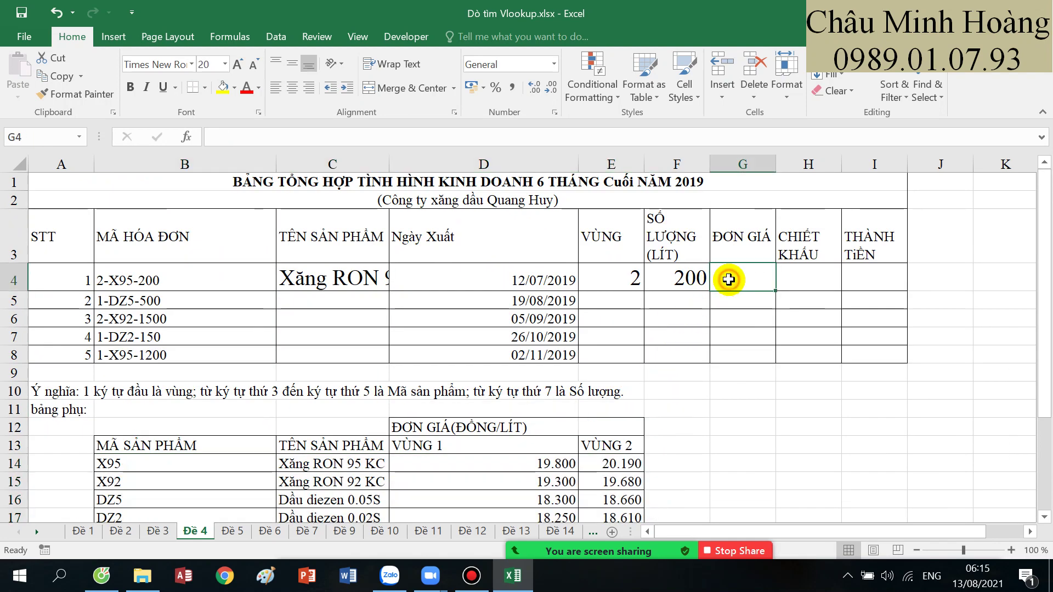
pyautogui.write('=vl')
pyautogui.press('Tab')
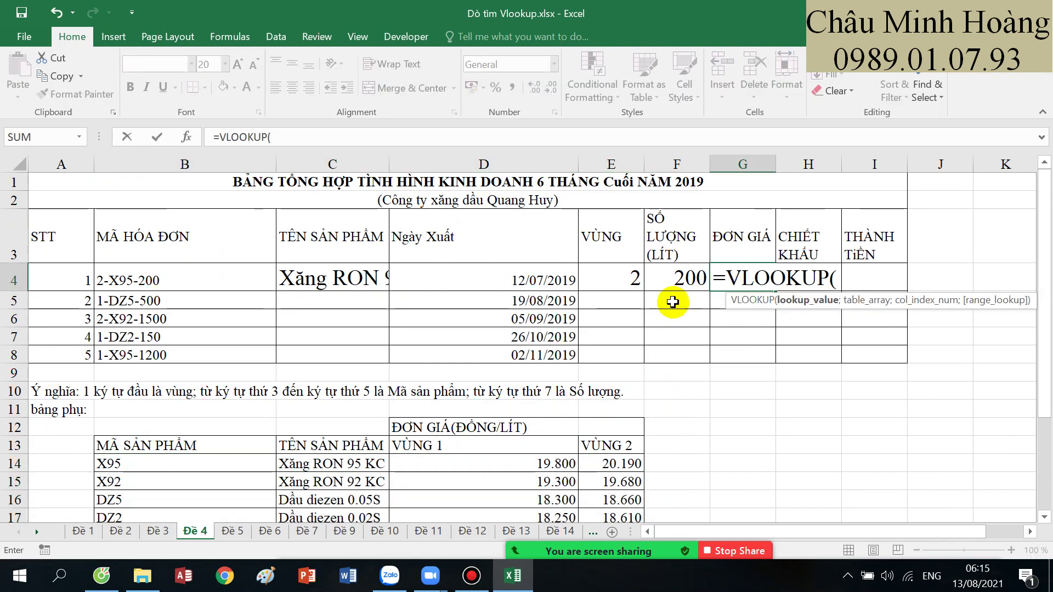
pyautogui.scroll(-3, 634, 317)
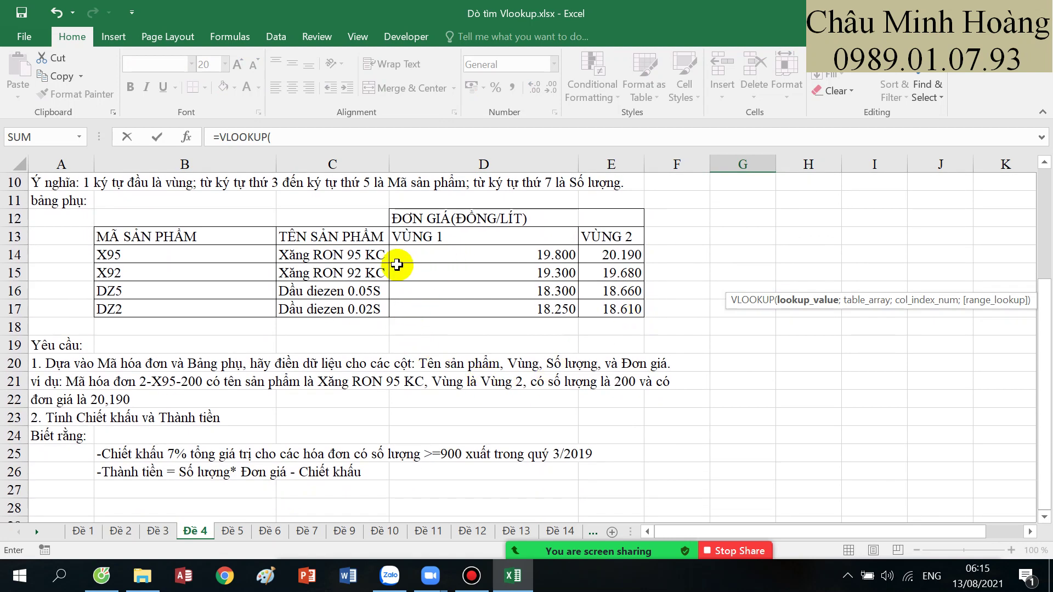
pyautogui.click(345, 256)
pyautogui.moveTo(345, 255); pyautogui.dragTo(347, 305)
pyautogui.moveTo(229, 257); pyautogui.dragTo(232, 307)
pyautogui.scroll(3, 477, 271)
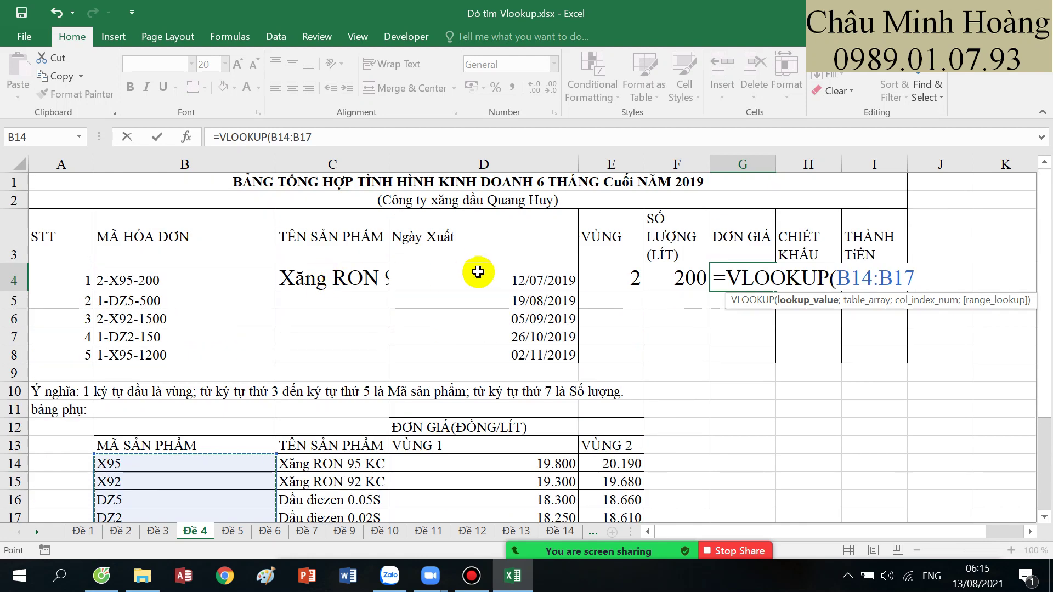
pyautogui.press('BackSpace')
pyautogui.press('BackSpace')
pyautogui.press('BackSpace')
pyautogui.press('BackSpace')
pyautogui.press('BackSpace')
pyautogui.press('BackSpace')
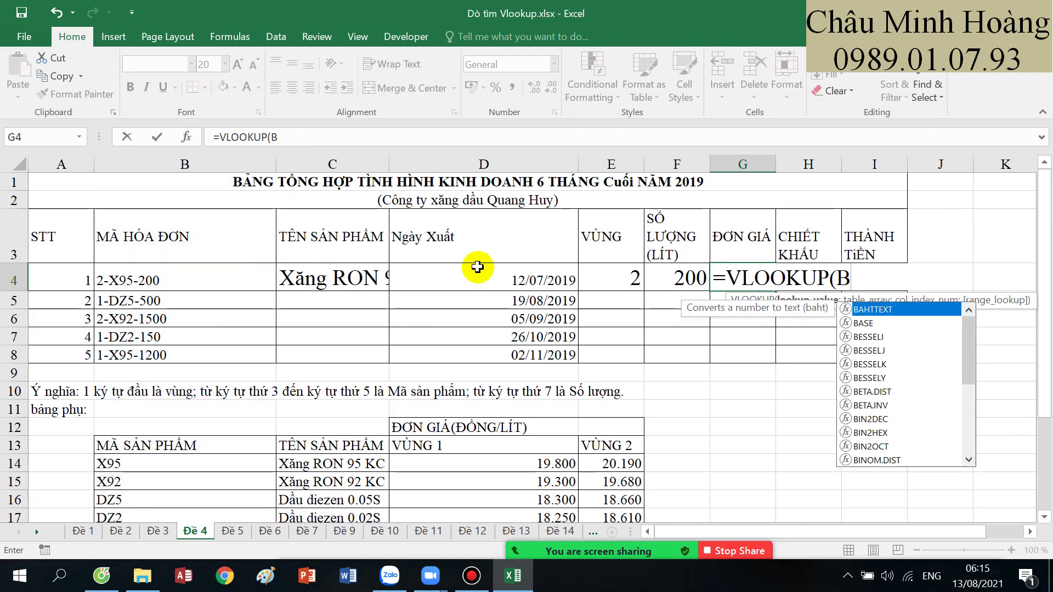
pyautogui.press('BackSpace')
# - Use MID(B4;3;3) as the VLOOKUP's lookup value in G4 to extract the product code from the invoice code
pyautogui.write('mid')
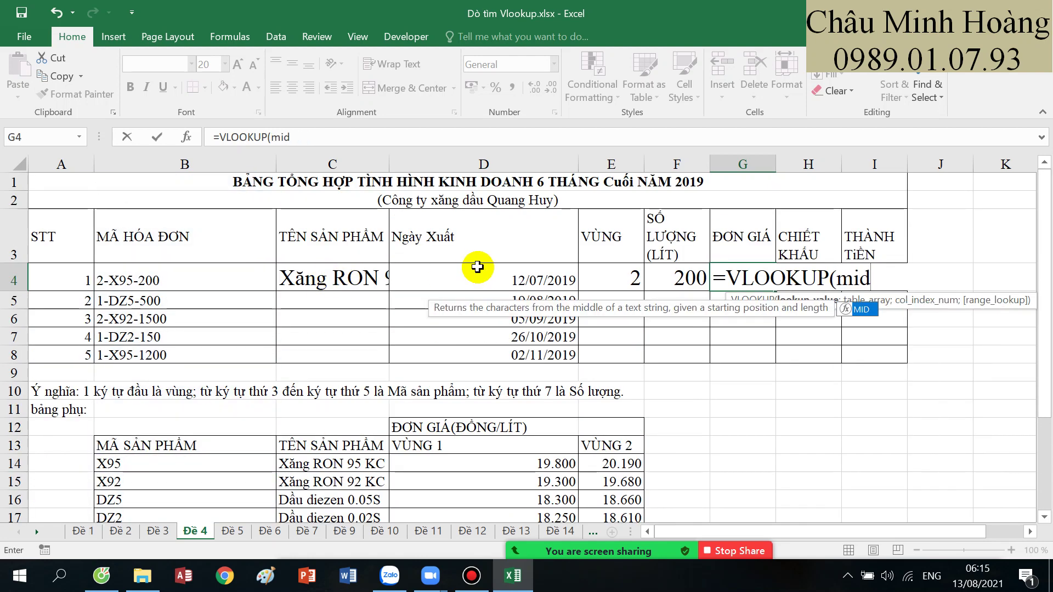
pyautogui.press('Tab')
pyautogui.click(188, 280)
pyautogui.write(';')
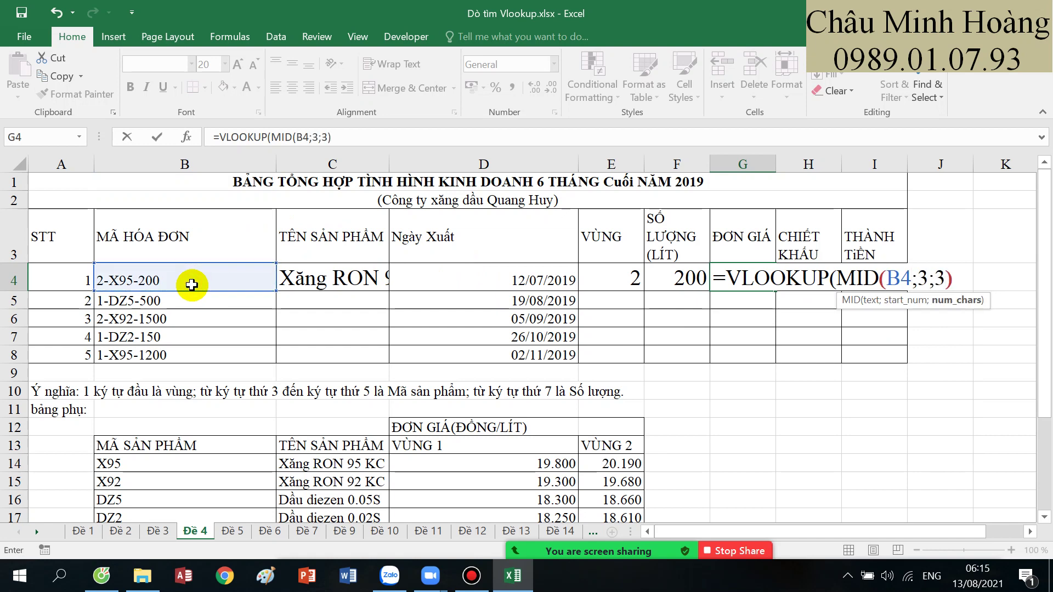
pyautogui.write('3;3);')
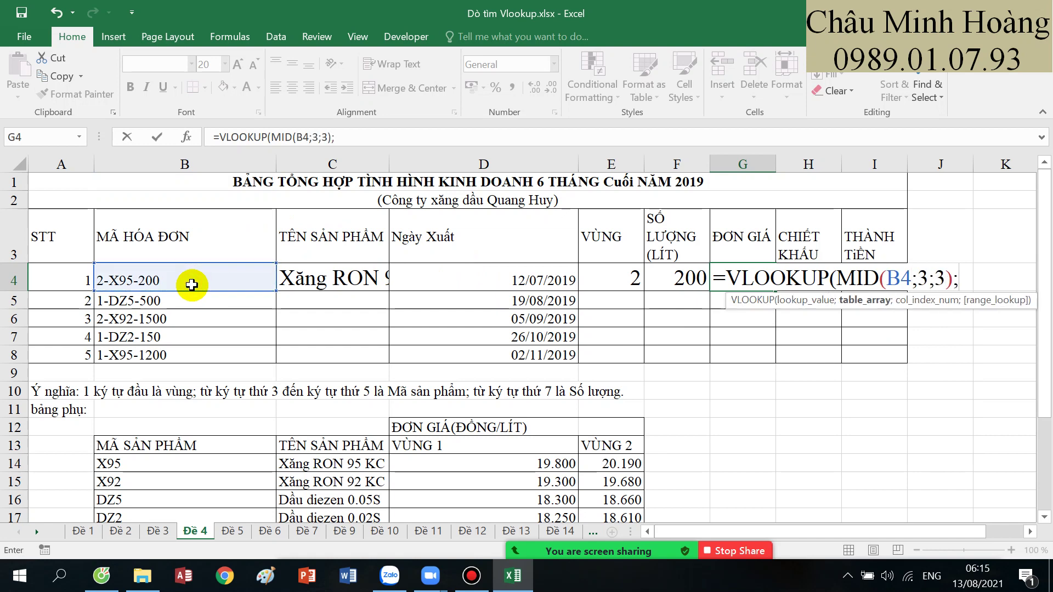
# - Set the G4 VLOOKUP's table array to the absolute range $B$14:$E$17
pyautogui.scroll(-2, 226, 321)
pyautogui.moveTo(221, 314); pyautogui.dragTo(585, 362)
pyautogui.press('F4')
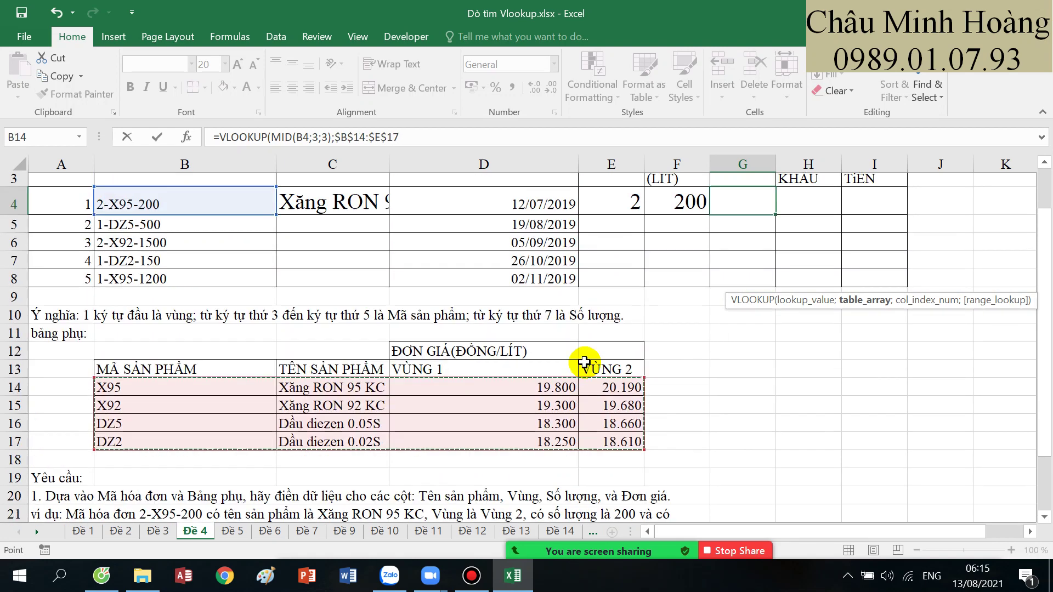
# - Add IF(E4=1;3;4) as G4's column index so the price column depends on the Vùng value
pyautogui.write(';ìf(')
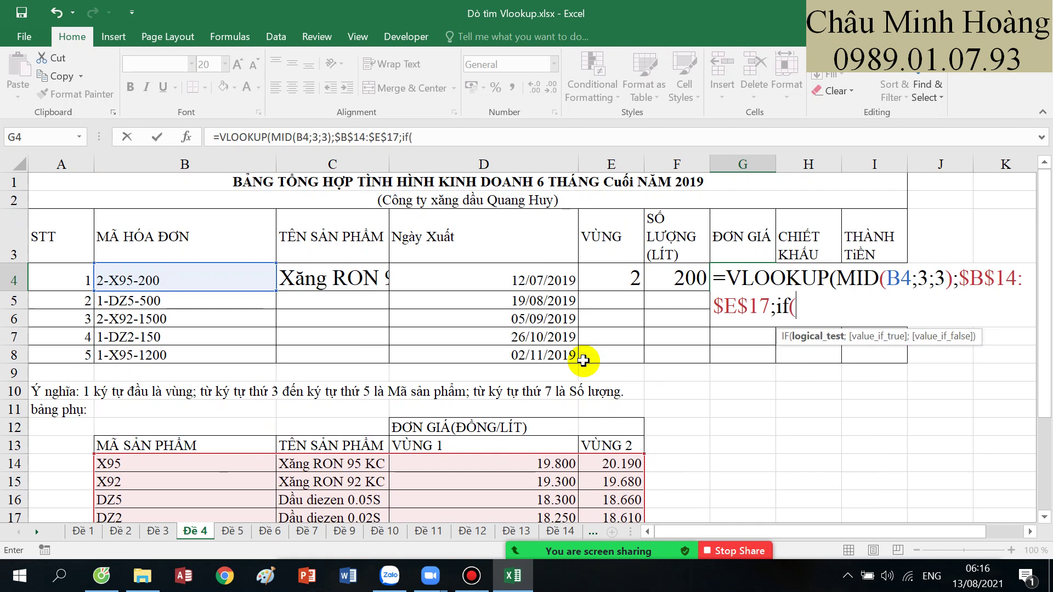
pyautogui.scroll(-2, 583, 360)
pyautogui.scroll(2, 543, 446)
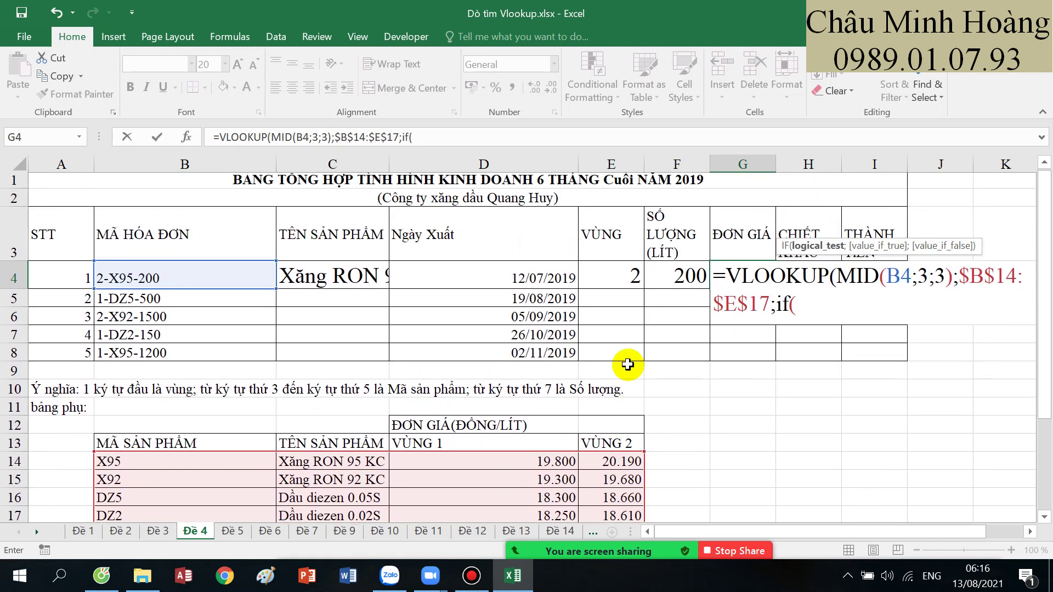
pyautogui.click(604, 274)
pyautogui.write('=1;')
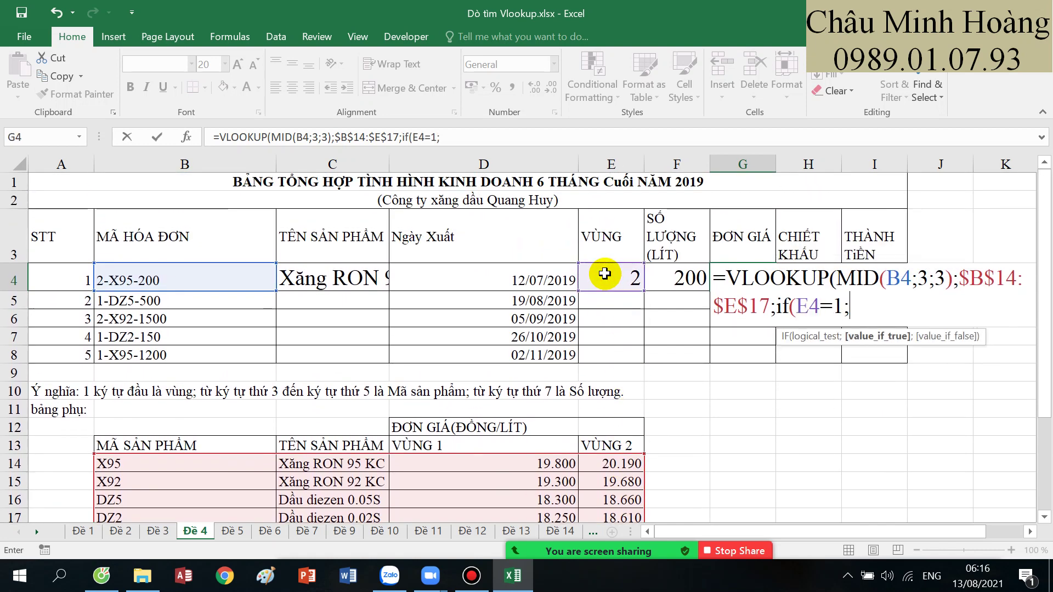
pyautogui.scroll(-1, 517, 379)
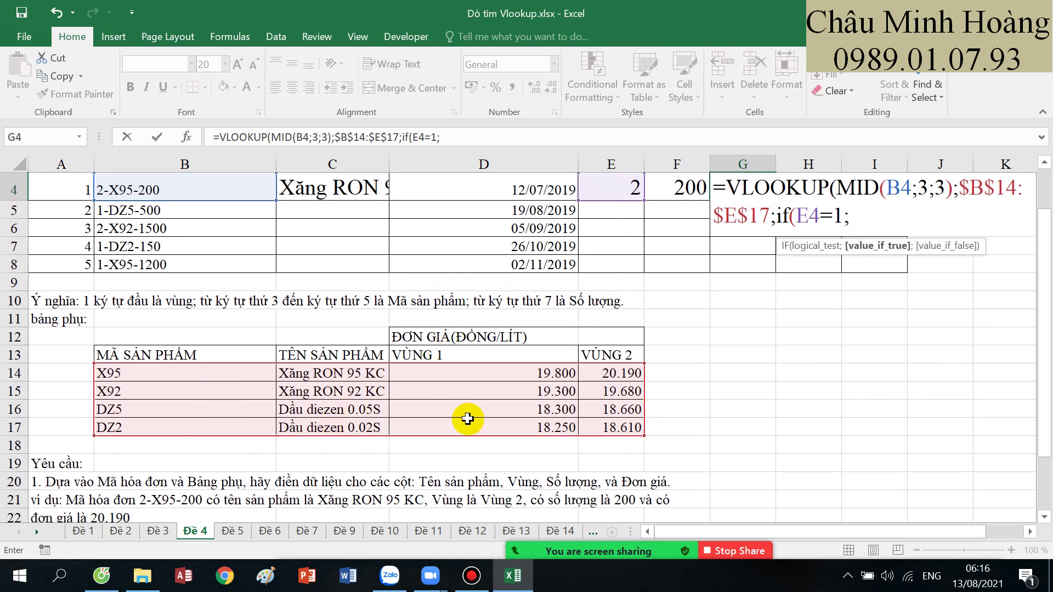
pyautogui.write('3')
pyautogui.scroll(2, 549, 439)
pyautogui.write(';4')
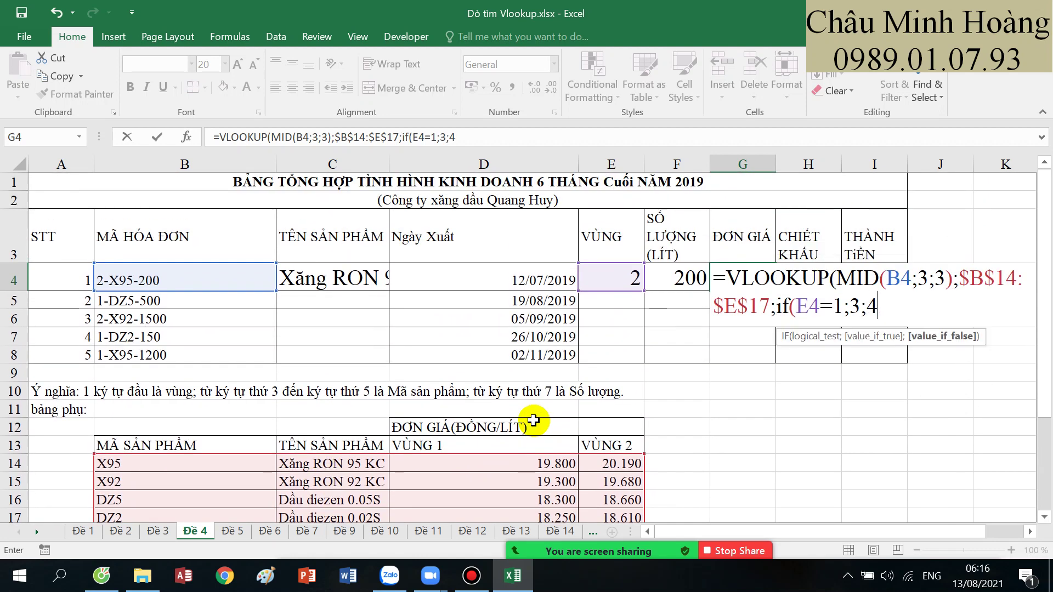
pyautogui.write(');')
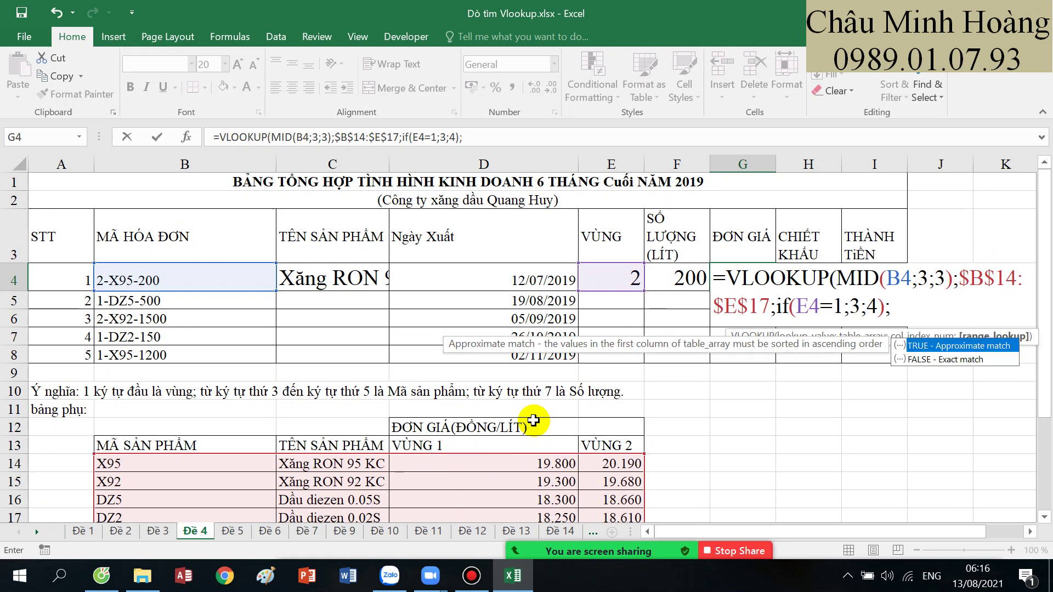
# - Finish G4's VLOOKUP with exact match 0 and commit the formula
pyautogui.write('0')
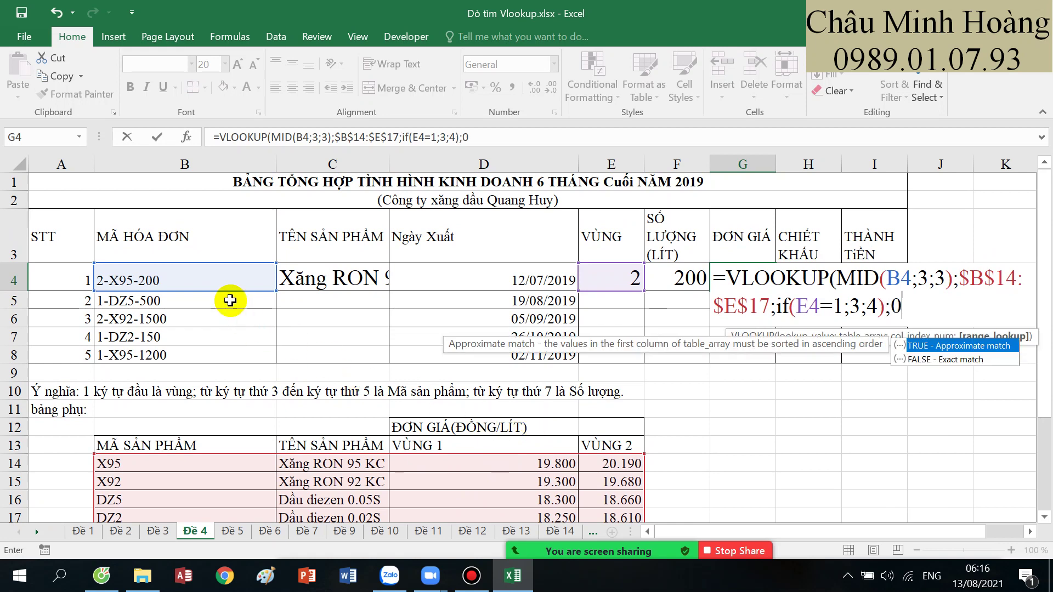
pyautogui.write(')')
pyautogui.press('Return')
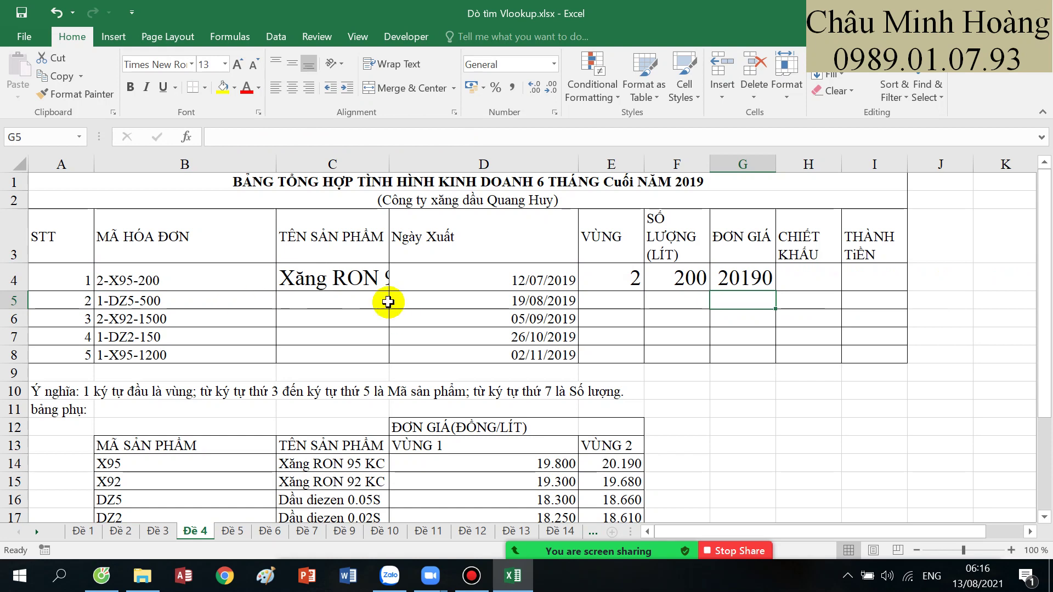
# - Fill the Tên sản phẩm, Vùng, Số lượng and Đơn giá formulas from row 4 down to row 8
pyautogui.click(355, 282)
pyautogui.moveTo(617, 278); pyautogui.dragTo(771, 353)
pyautogui.click(378, 281)
pyautogui.moveTo(388, 292); pyautogui.dragTo(378, 403)
# - Open the Đơn giá formula in G4 and review its VLOOKUP and IF parts
pyautogui.doubleClick(744, 274)
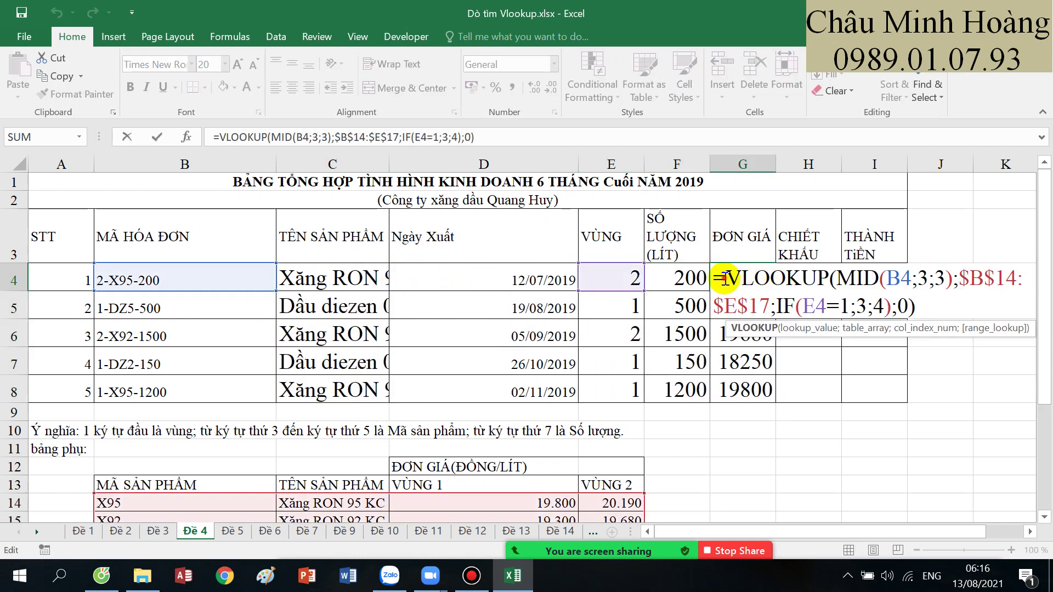
pyautogui.moveTo(725, 278); pyautogui.dragTo(926, 305)
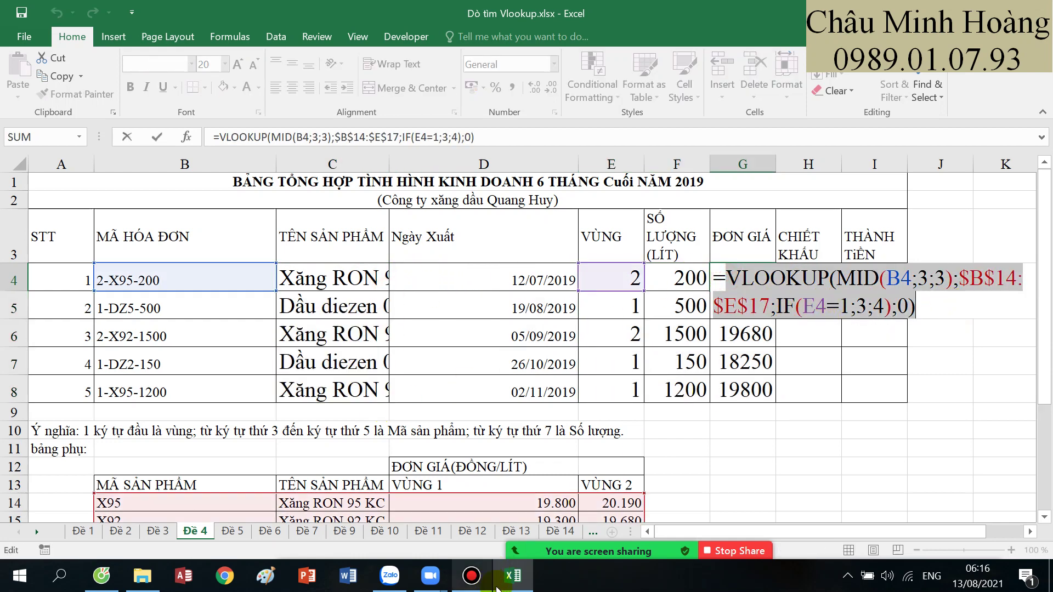
pyautogui.click(471, 575)
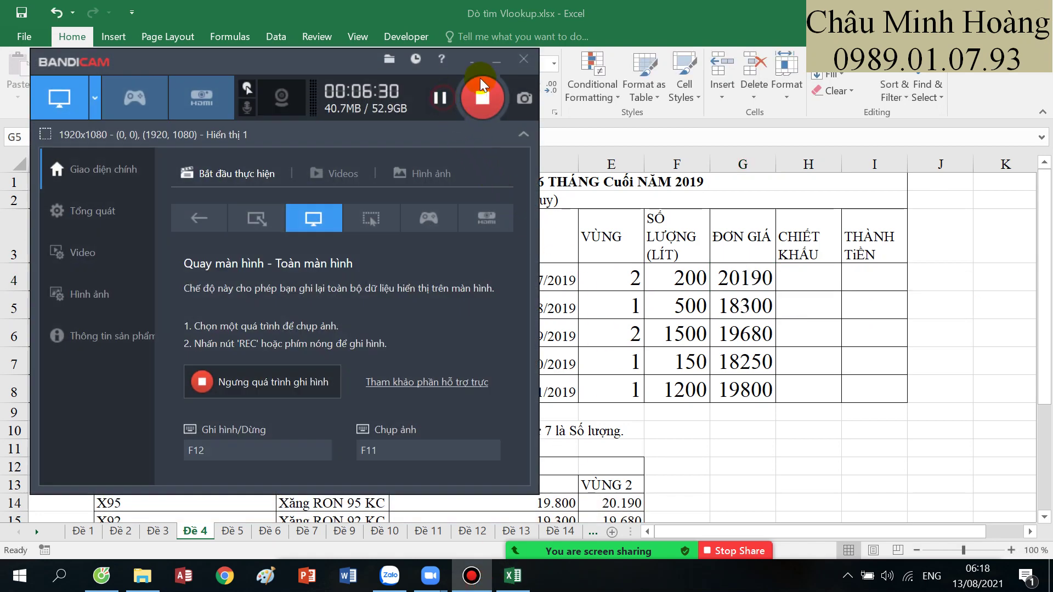
pyautogui.click(497, 59)
# - Read requirement 2 and the Chiết khấu and Thành tiền rules in rows 23 to 26
pyautogui.moveTo(820, 285); pyautogui.dragTo(839, 364)
pyautogui.scroll(-3, 576, 343)
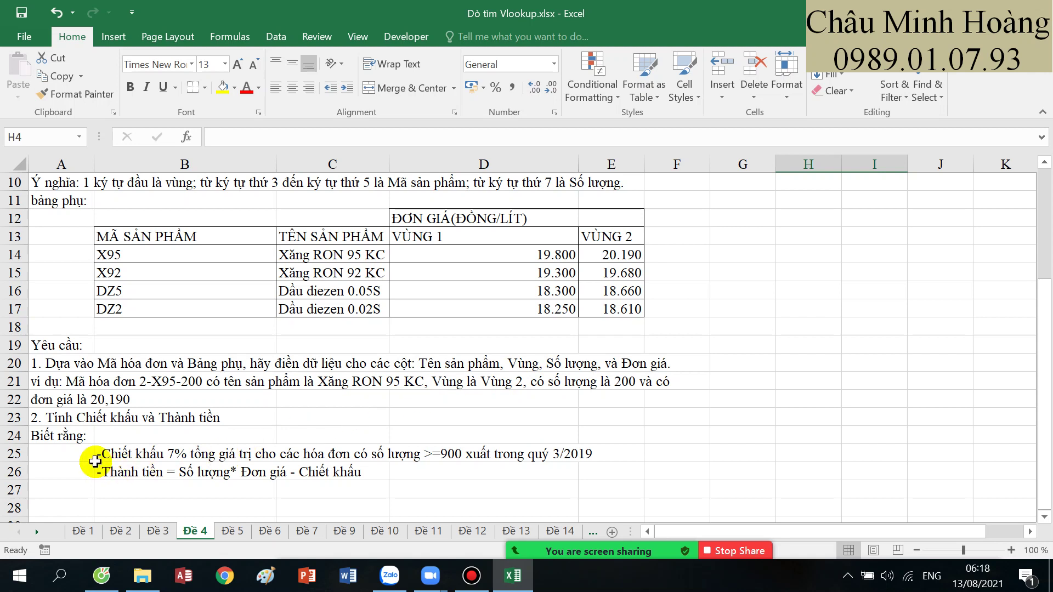
pyautogui.moveTo(61, 420); pyautogui.dragTo(567, 471)
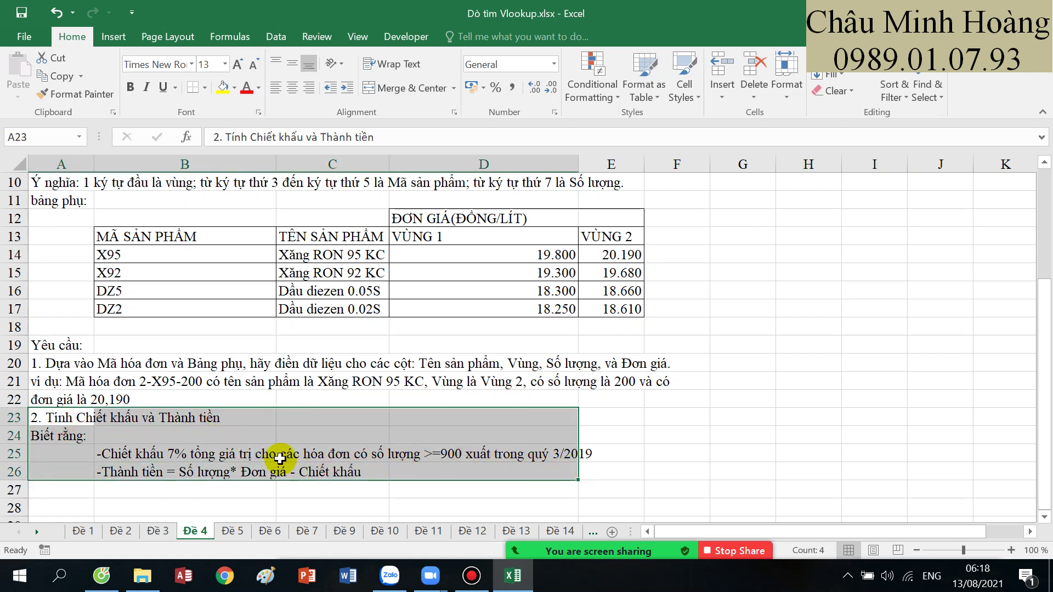
pyautogui.moveTo(131, 461)
pyautogui.mouseDown()
pyautogui.moveTo(538, 450)
pyautogui.moveTo(441, 455)
pyautogui.mouseUp()
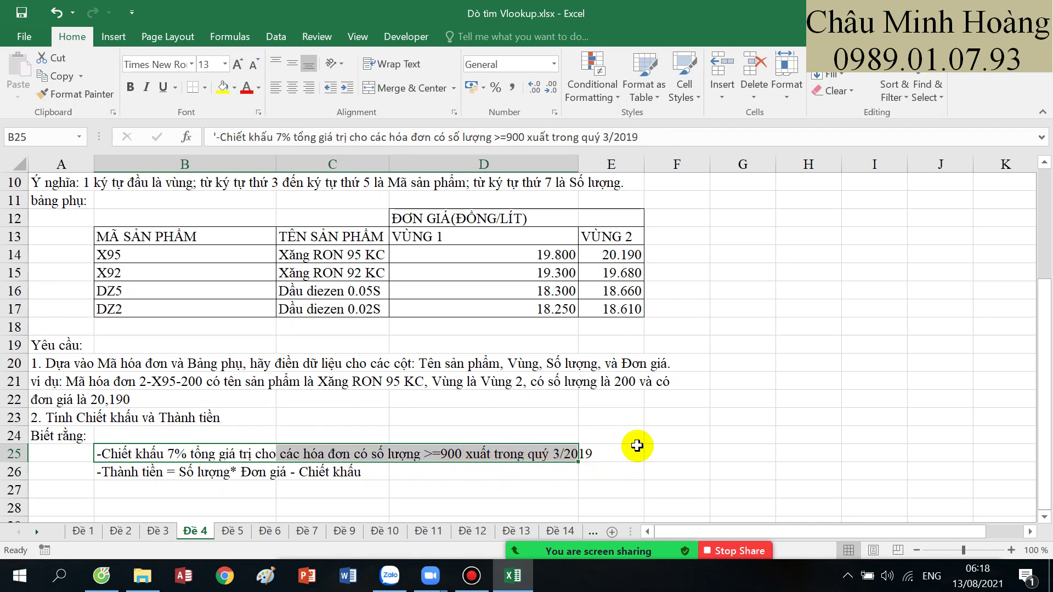
pyautogui.scroll(3, 637, 446)
pyautogui.click(816, 279)
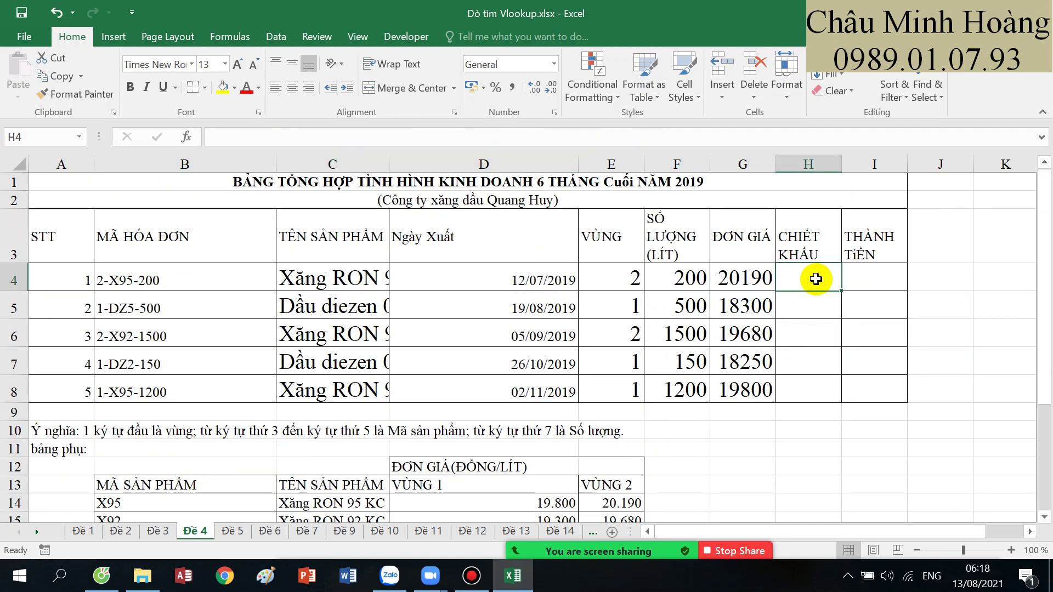
pyautogui.write('=if')
pyautogui.press('Escape')
pyautogui.press('Escape')
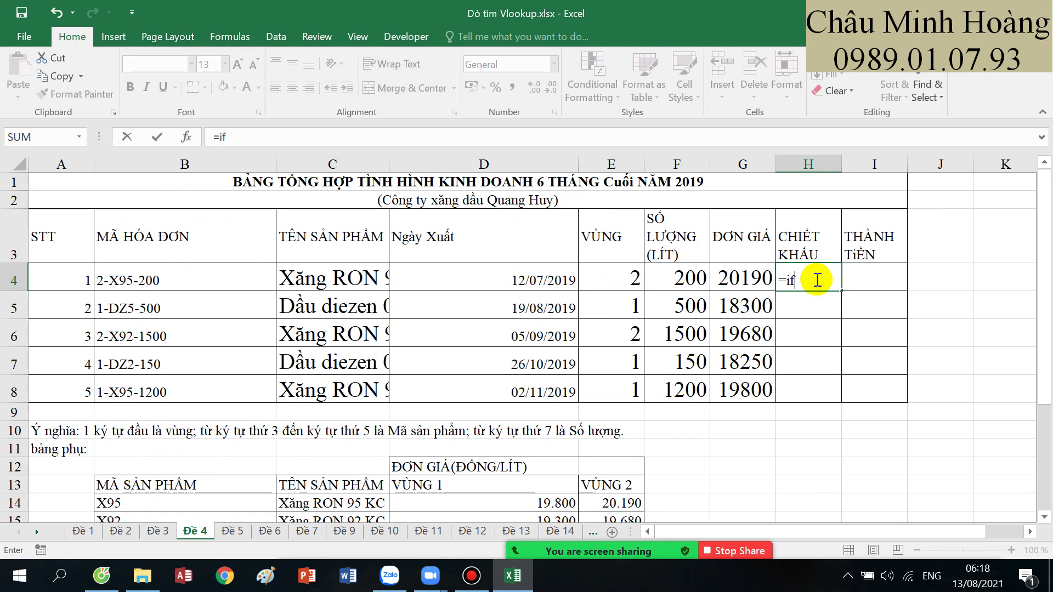
# - Set the font size of H4:I4 to 20 and begin H4's Chiết khấu formula with =if(and(
pyautogui.moveTo(806, 280); pyautogui.dragTo(626, 277)
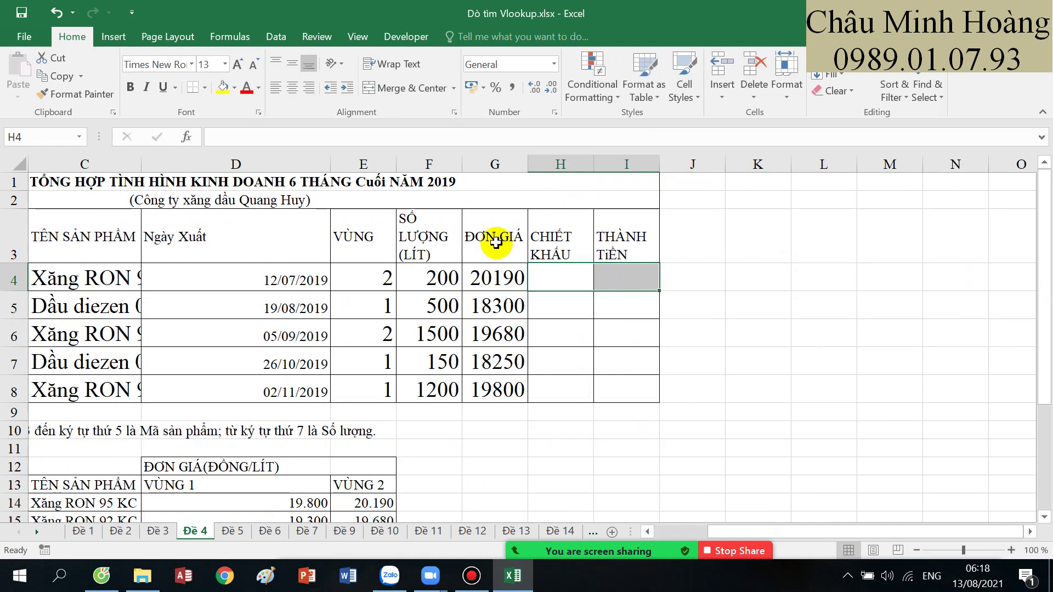
pyautogui.click(238, 64)
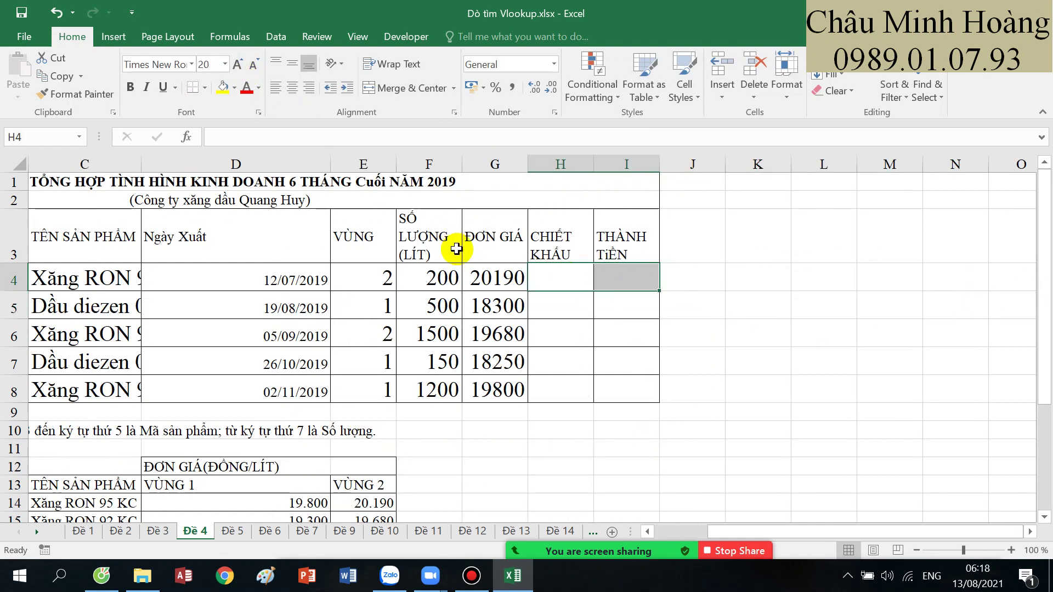
pyautogui.click(559, 277)
pyautogui.write('=if')
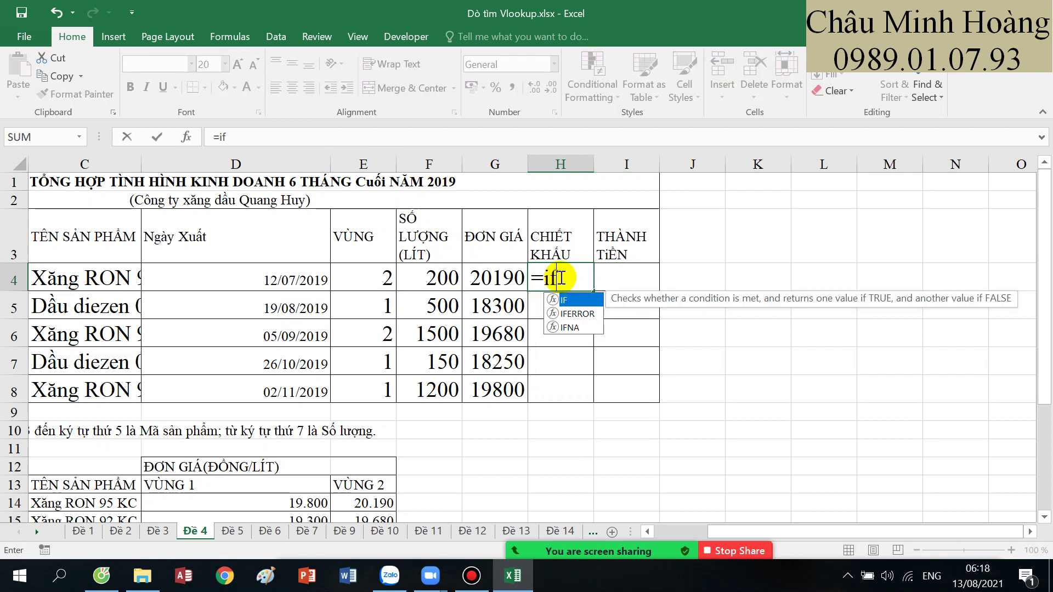
pyautogui.write('(amd')
pyautogui.press('BackSpace')
pyautogui.press('BackSpace')
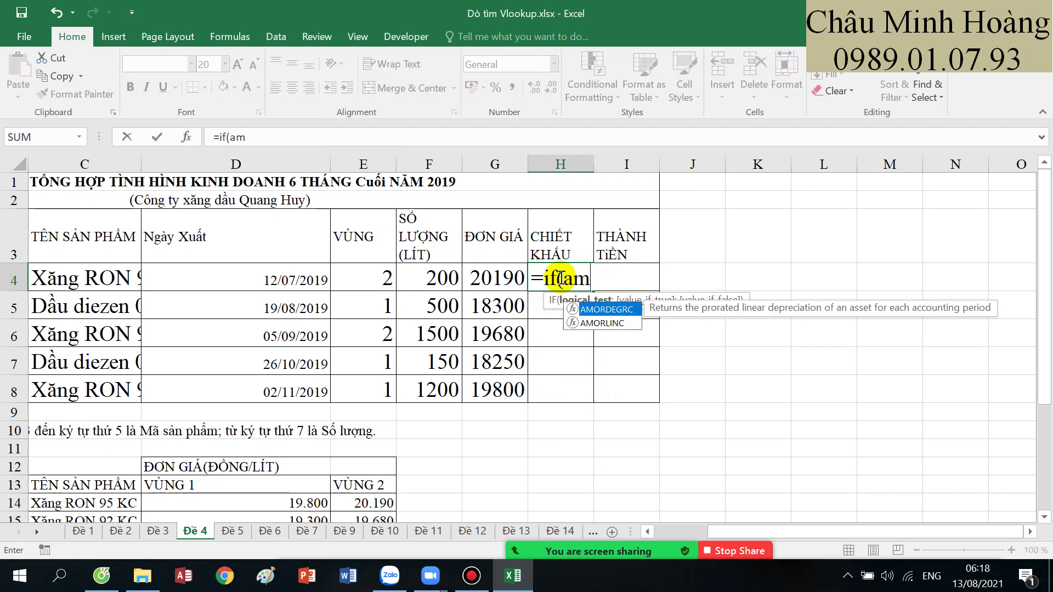
pyautogui.write('nd(')
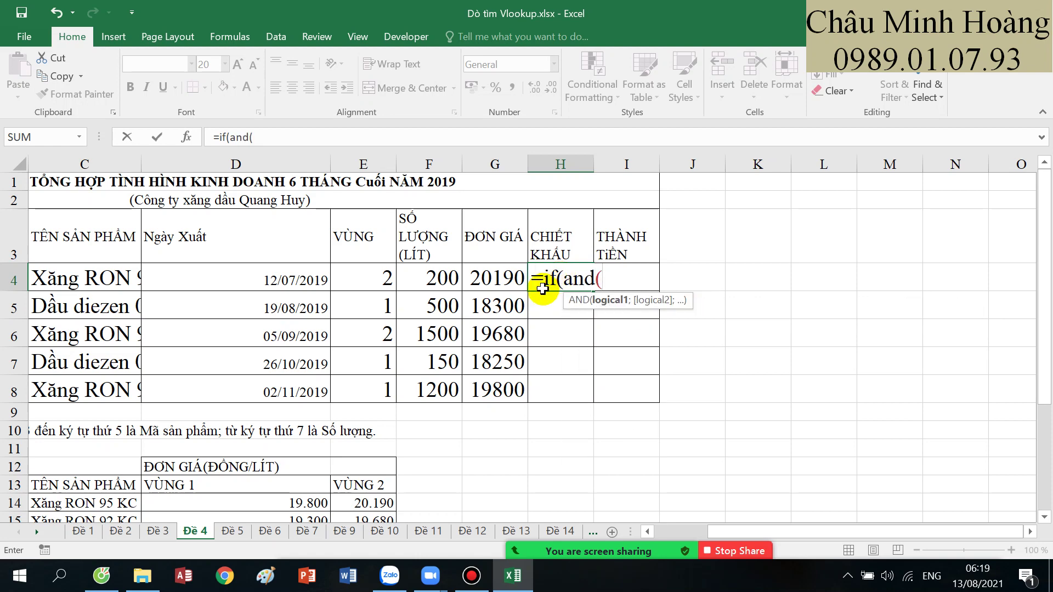
# - Add the quantity condition F4>=900 as the first AND argument in H4's Chiết khấu formula
pyautogui.scroll(-4, 494, 329)
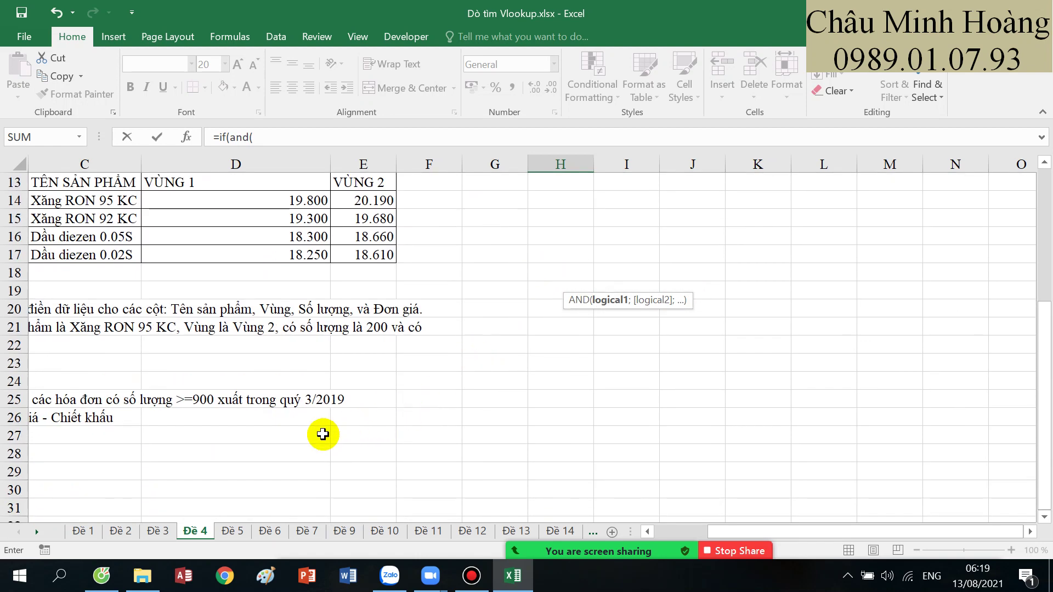
pyautogui.scroll(4, 205, 423)
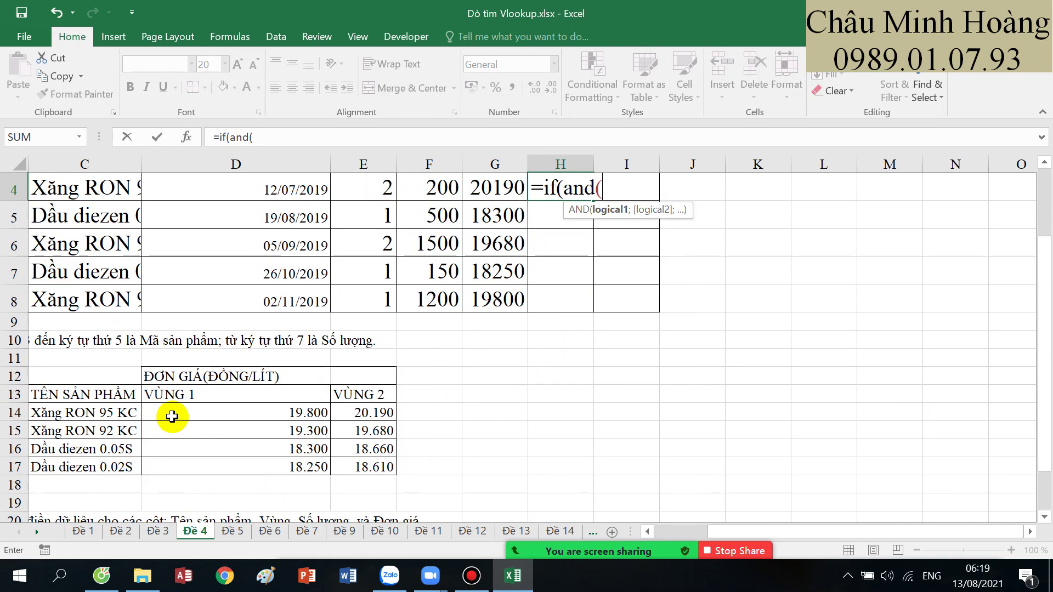
pyautogui.click(422, 279)
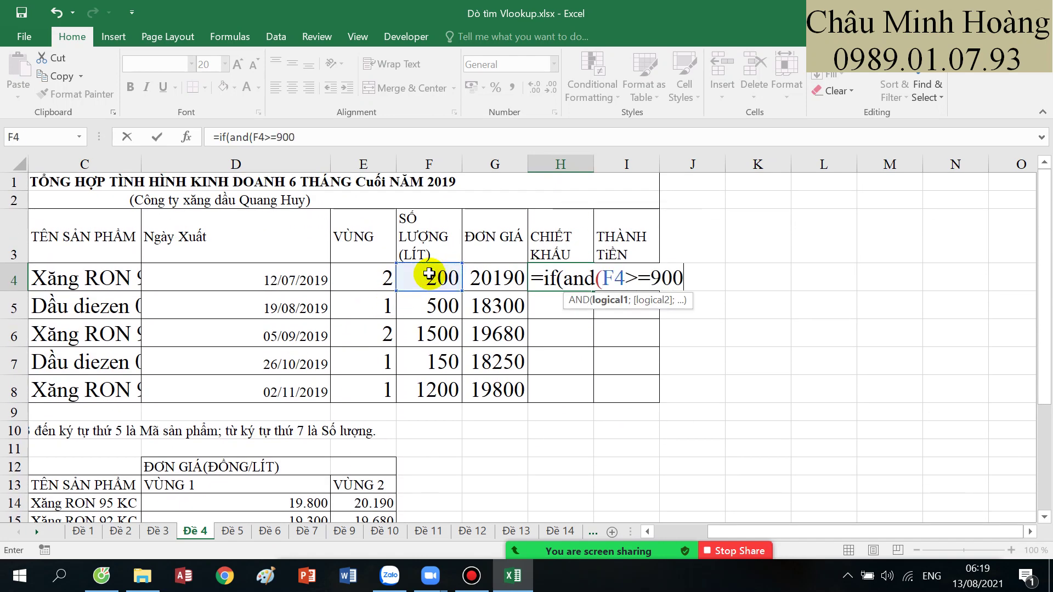
pyautogui.write('>=900;')
# - Add the third-quarter condition int((MONTH(D4)-1)/3)+1=3 as the second AND argument in H4's formula
pyautogui.scroll(-3, 419, 360)
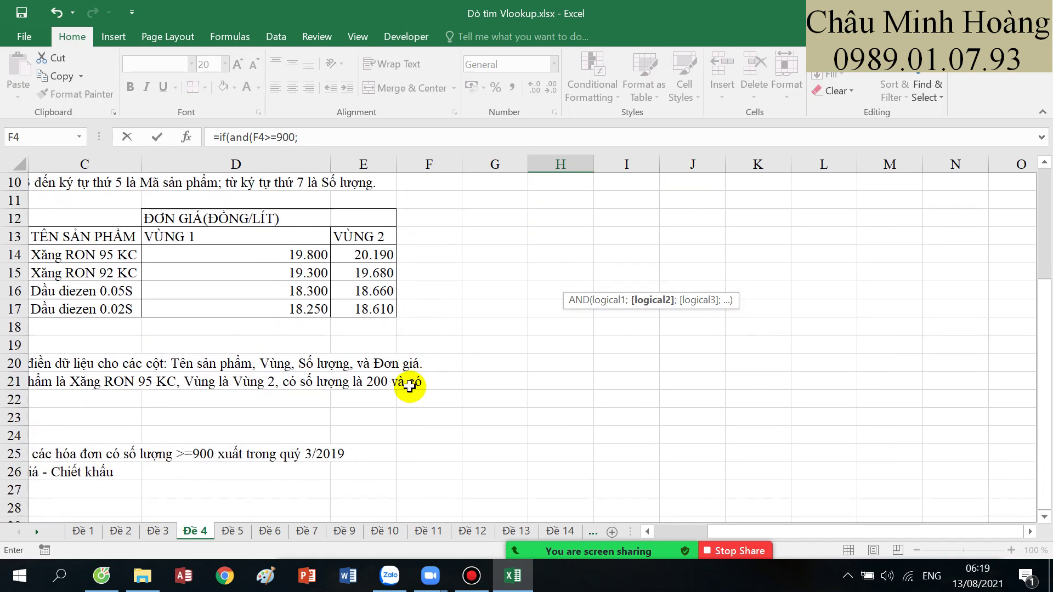
pyautogui.scroll(3, 407, 436)
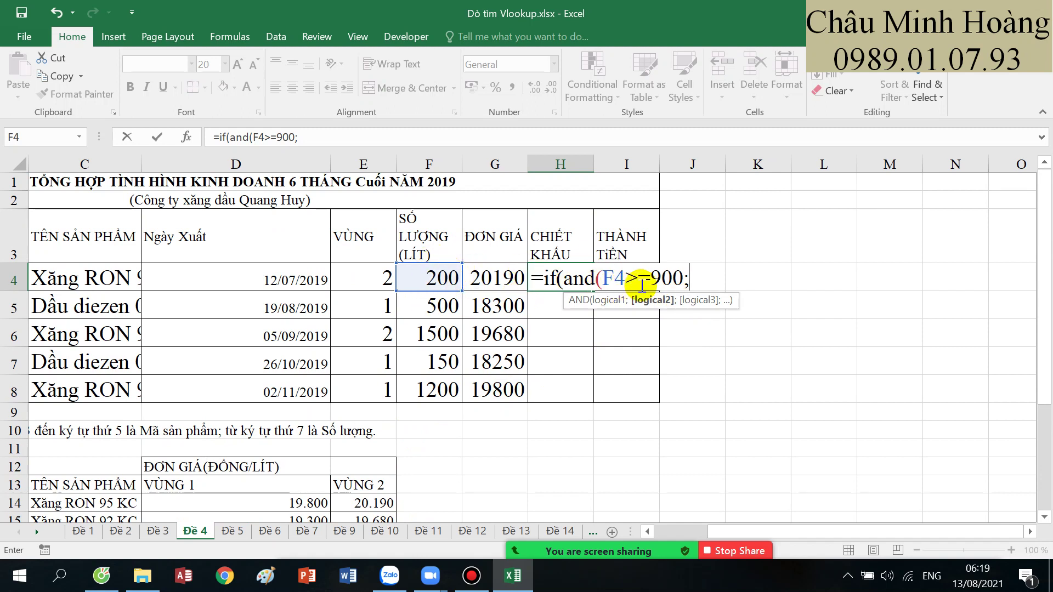
pyautogui.write('in')
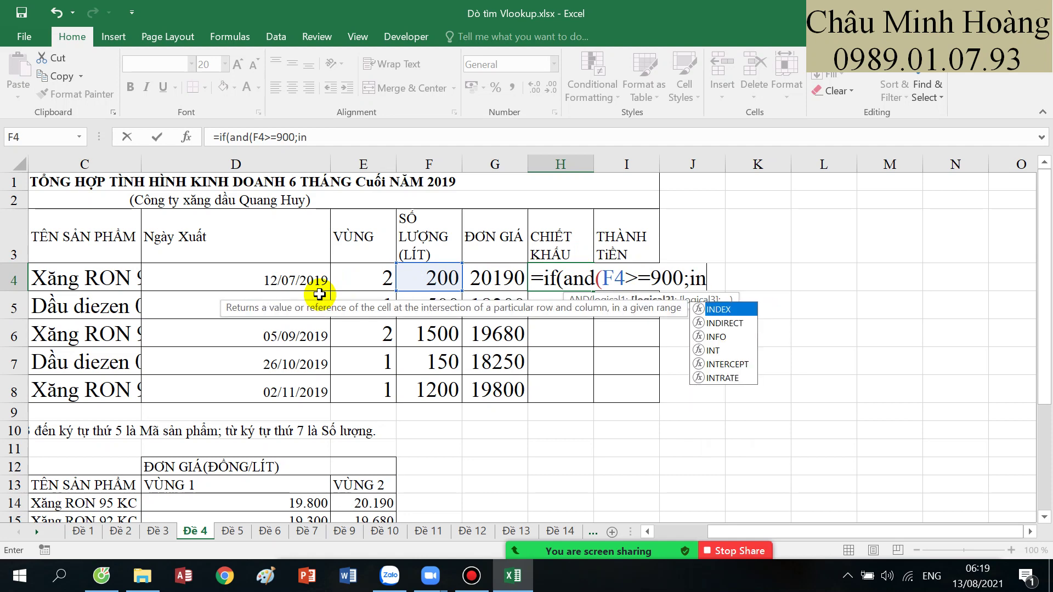
pyautogui.write('t((mo')
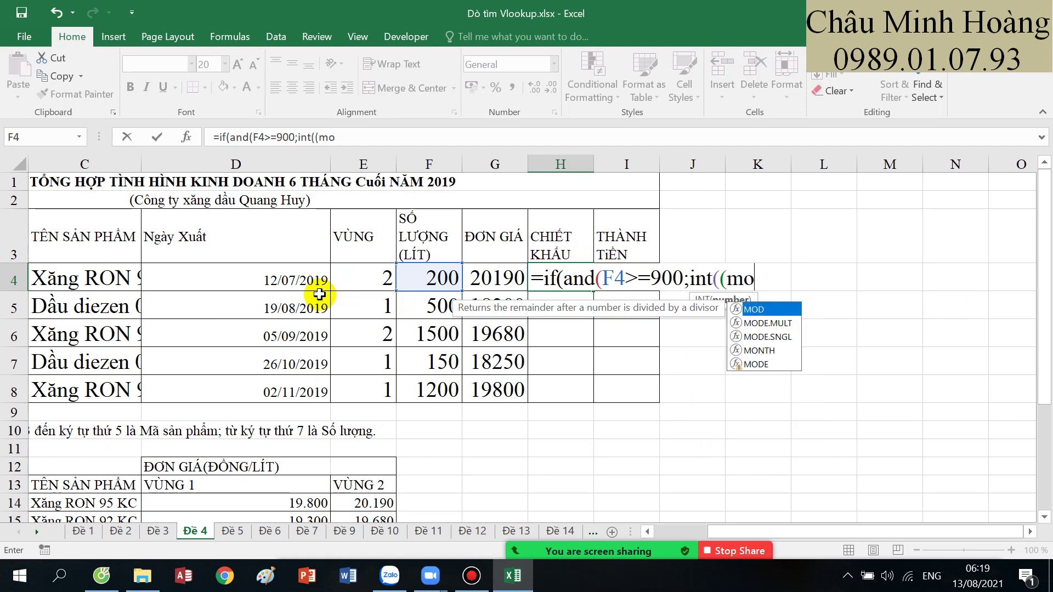
pyautogui.press('Tab')
pyautogui.click(248, 286)
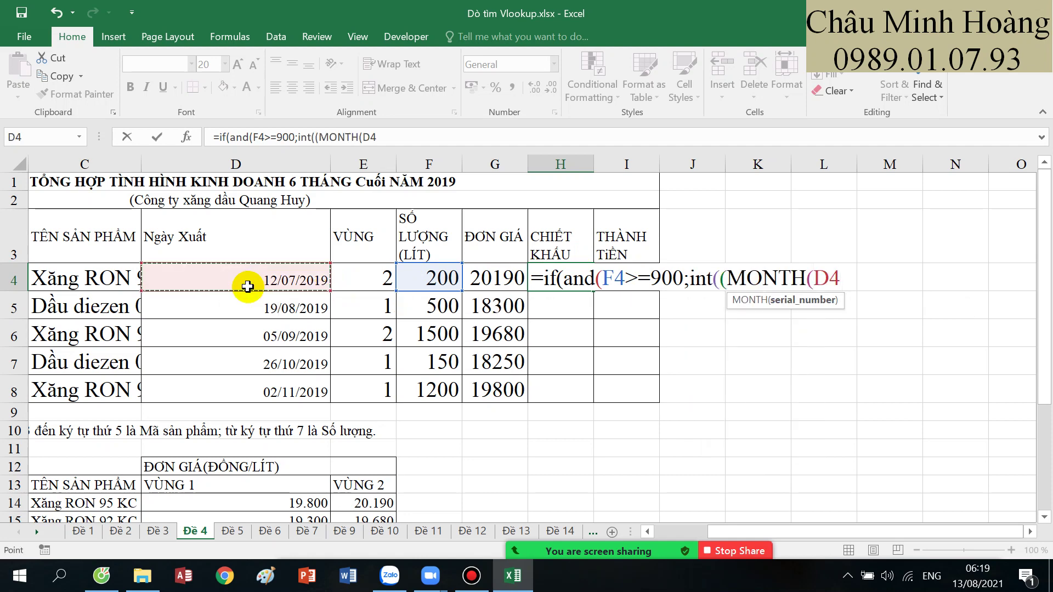
pyautogui.write(')-1')
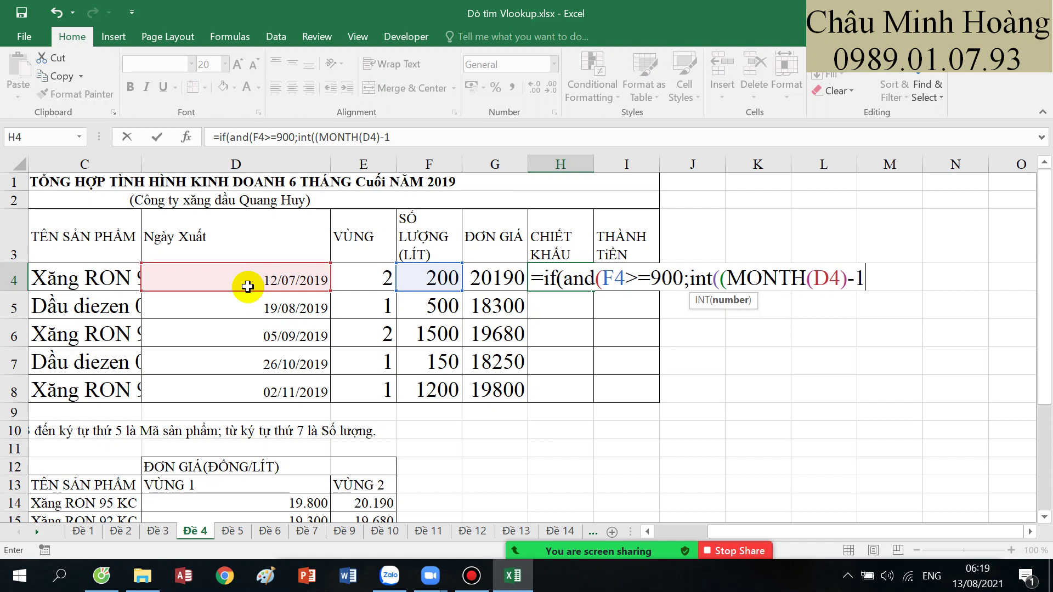
pyautogui.write(')/3)+')
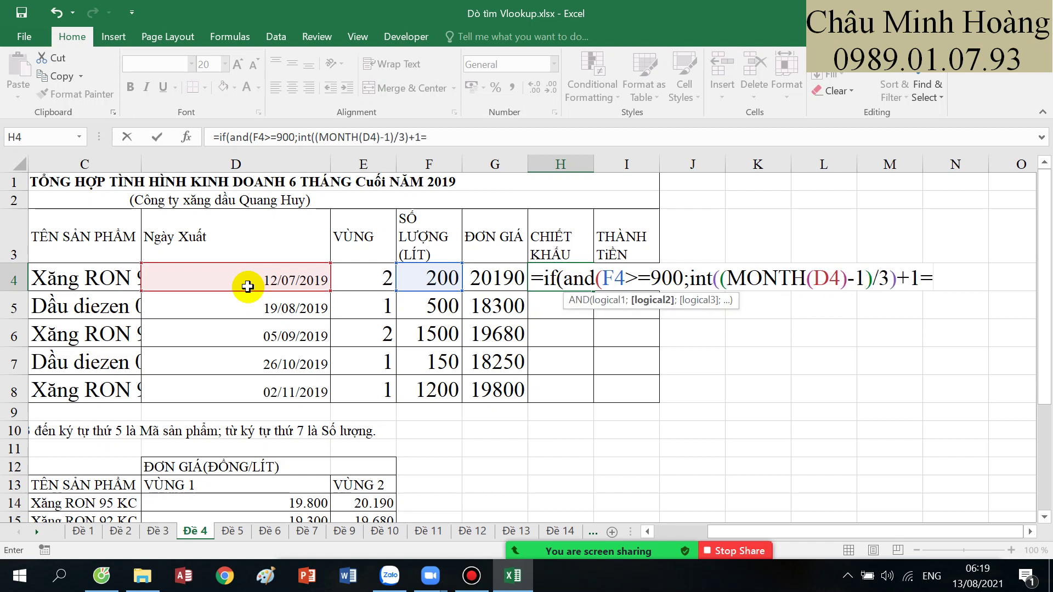
pyautogui.write('1=')
pyautogui.write('3')
# - Add the condition YEAR(D4)=2019 to H4's formula and close the AND function, ready for the IF's true value
pyautogui.scroll(-2, 247, 288)
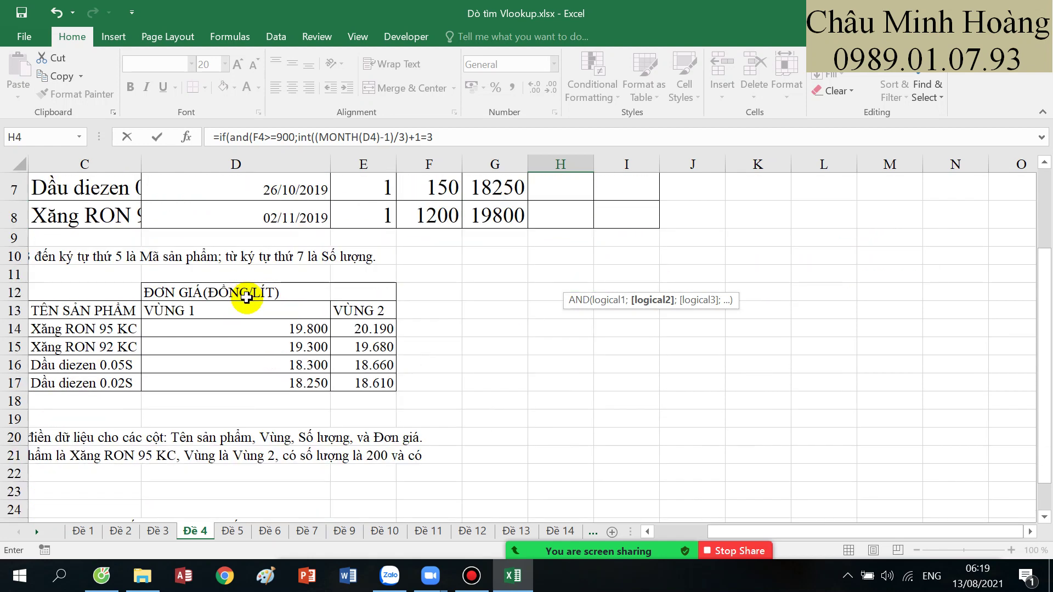
pyautogui.scroll(-3, 247, 298)
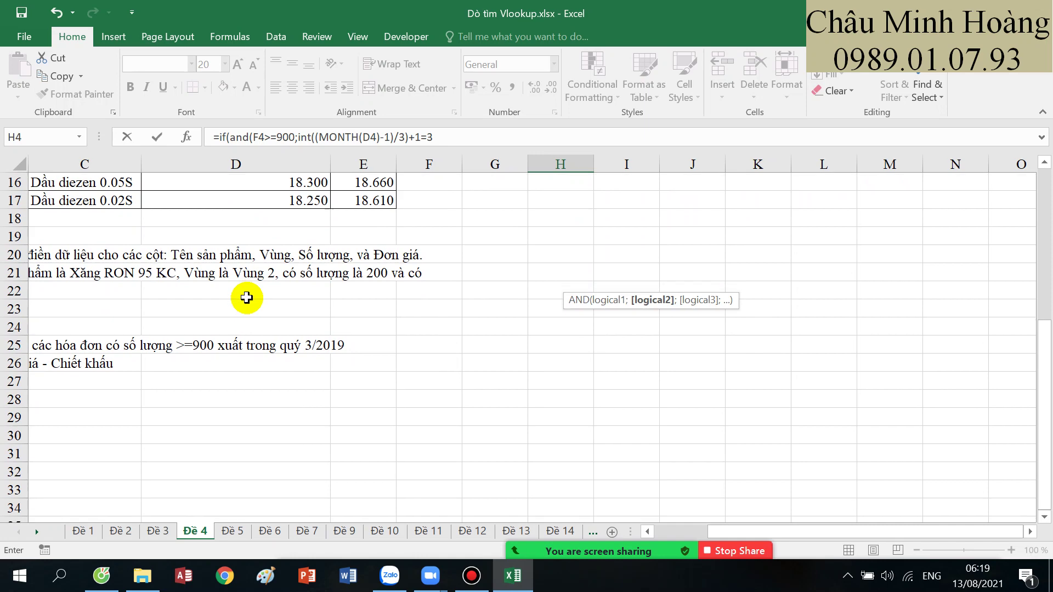
pyautogui.scroll(5, 247, 298)
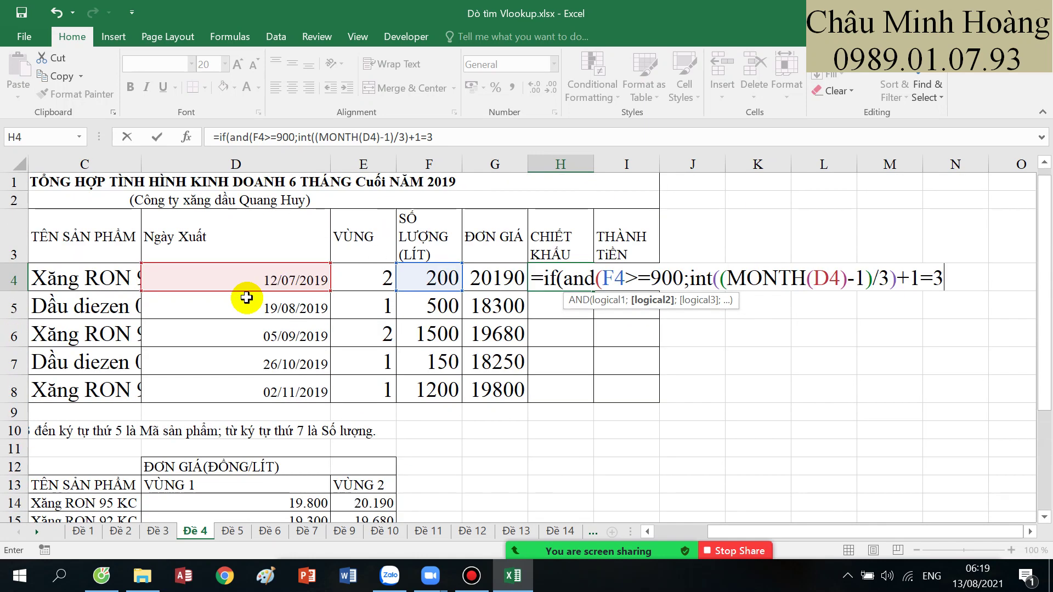
pyautogui.write(';yeâ')
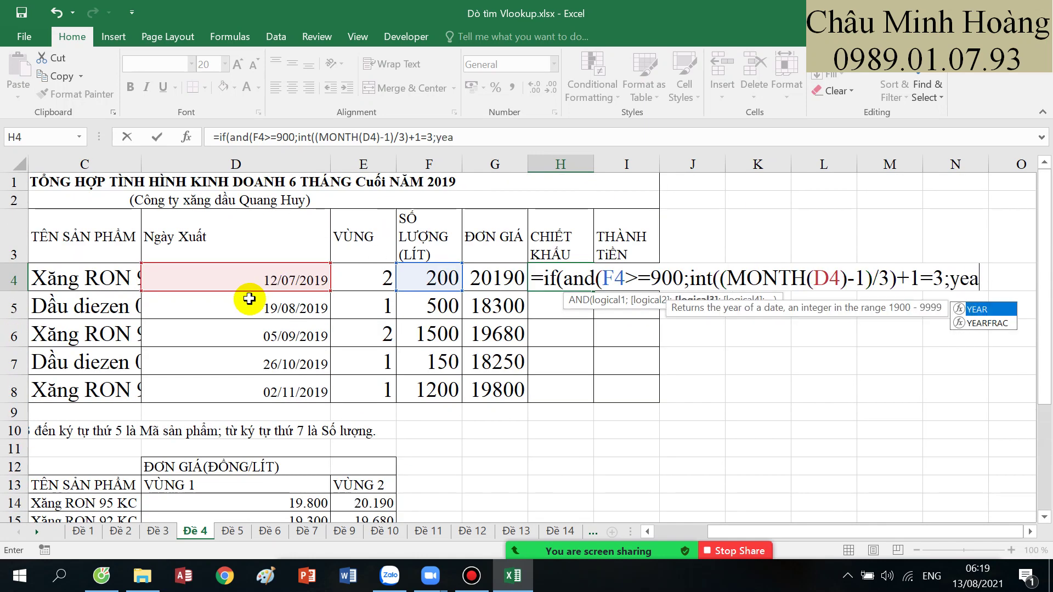
pyautogui.write('ar')
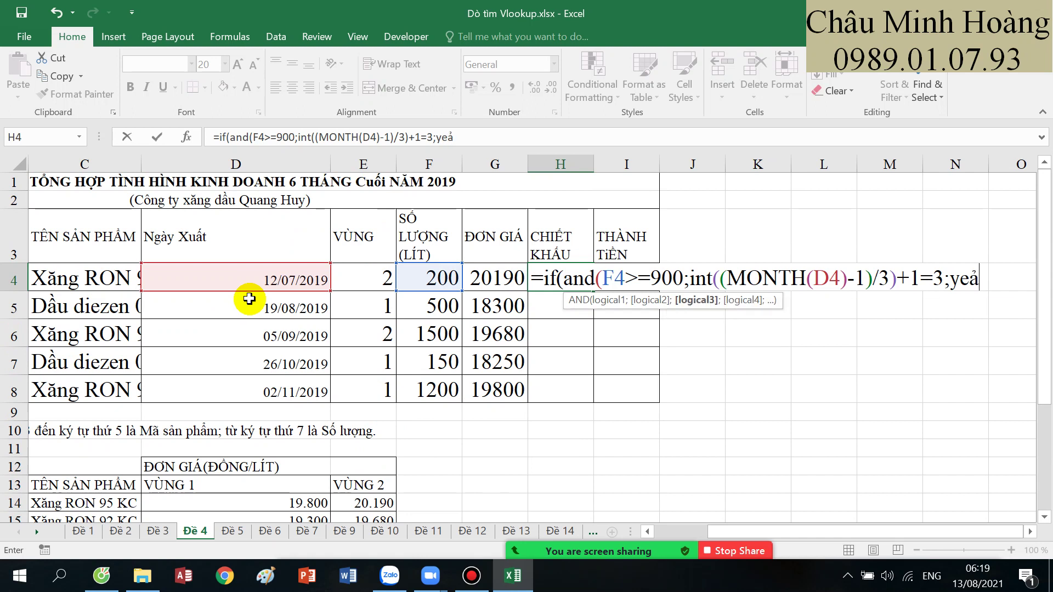
pyautogui.write('r')
pyautogui.press('Tab')
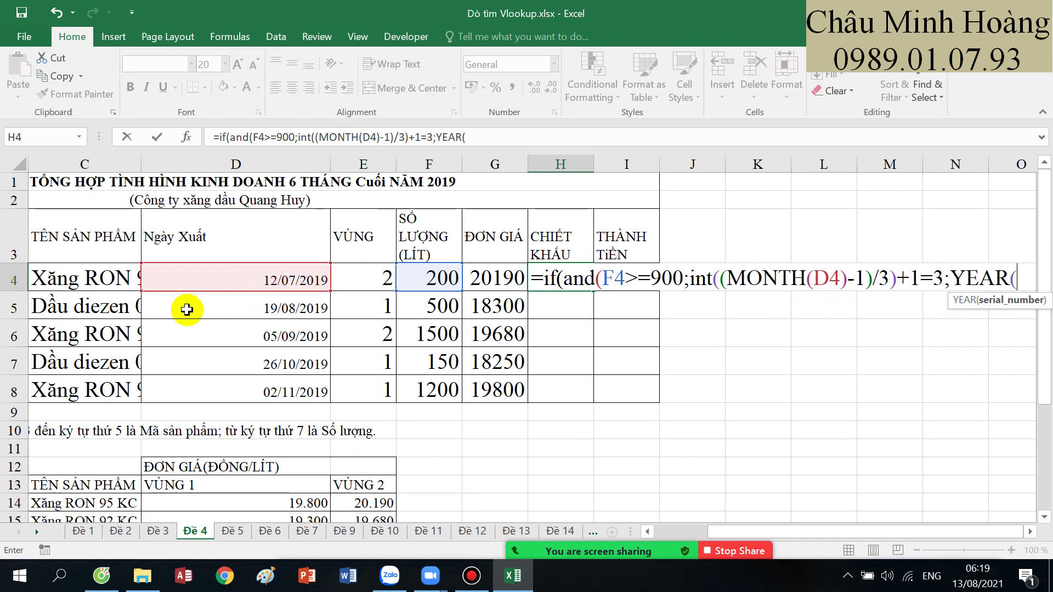
pyautogui.click(245, 280)
pyautogui.write(')=2019')
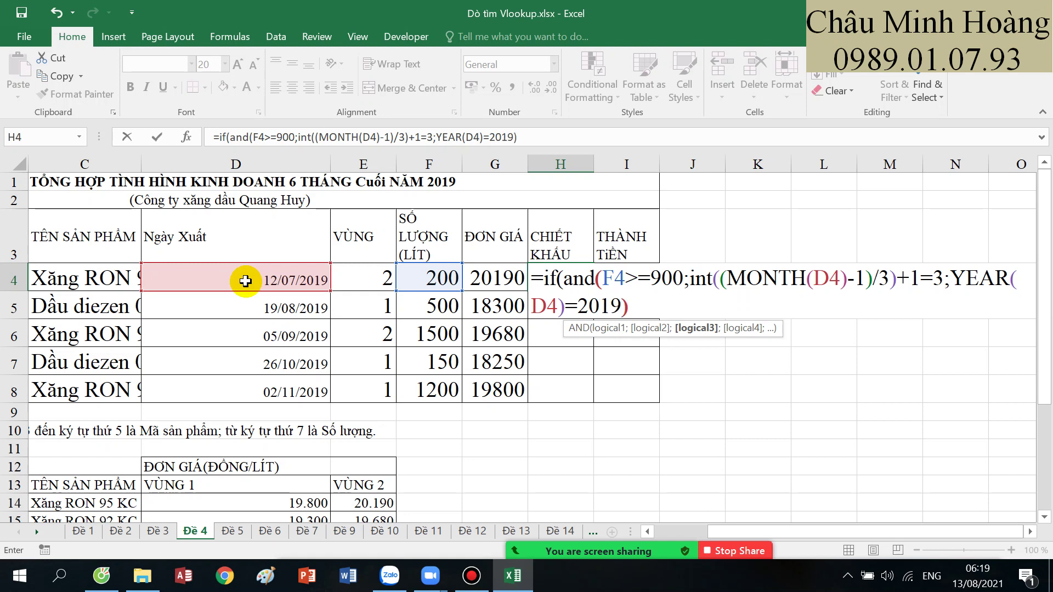
pyautogui.write(');')
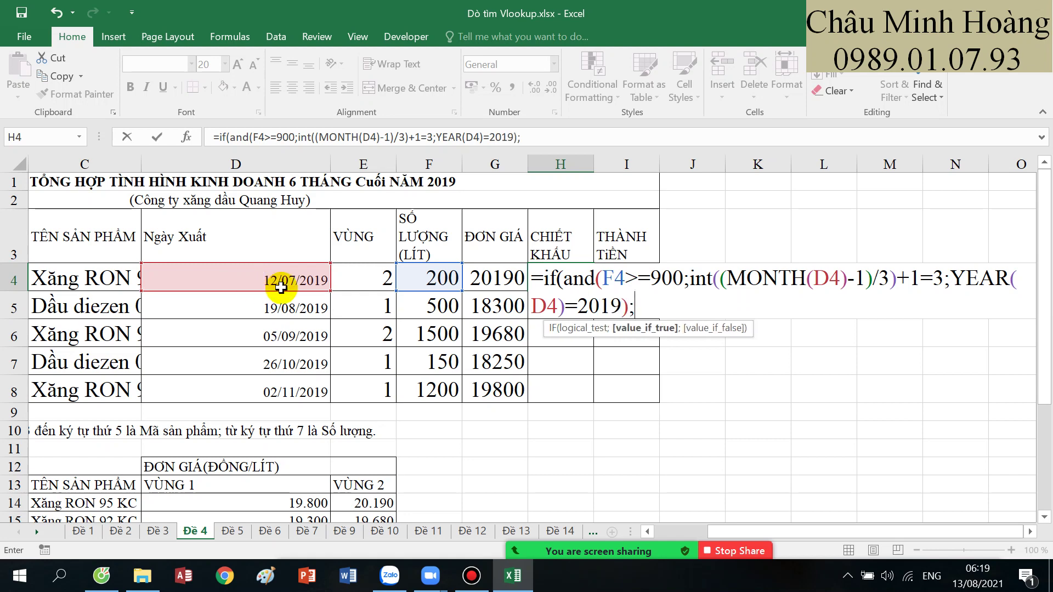
pyautogui.scroll(-5, 352, 289)
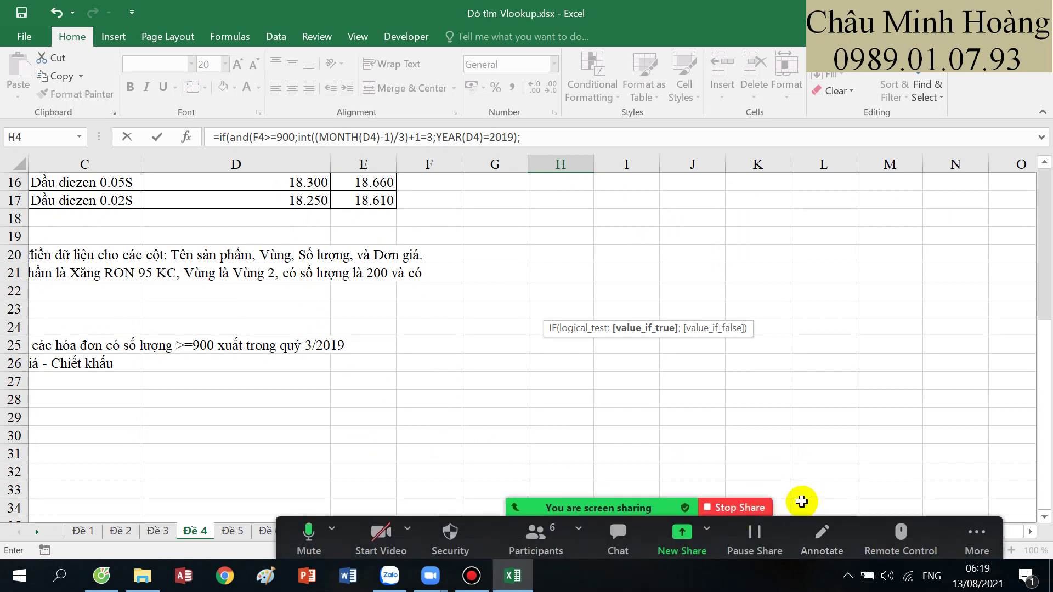
pyautogui.moveTo(806, 501); pyautogui.dragTo(2, 408)
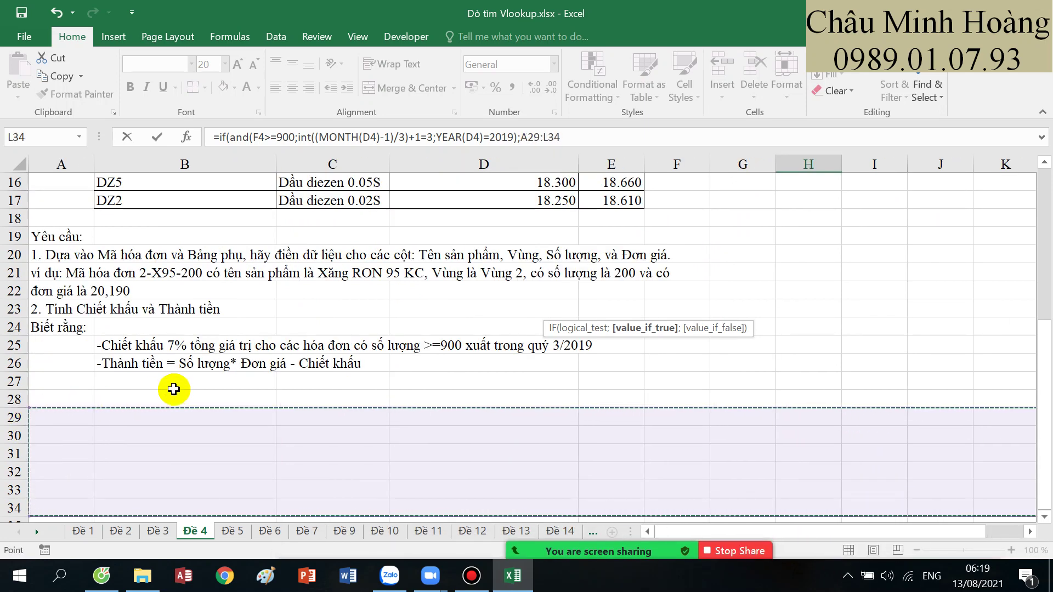
pyautogui.scroll(5, 917, 415)
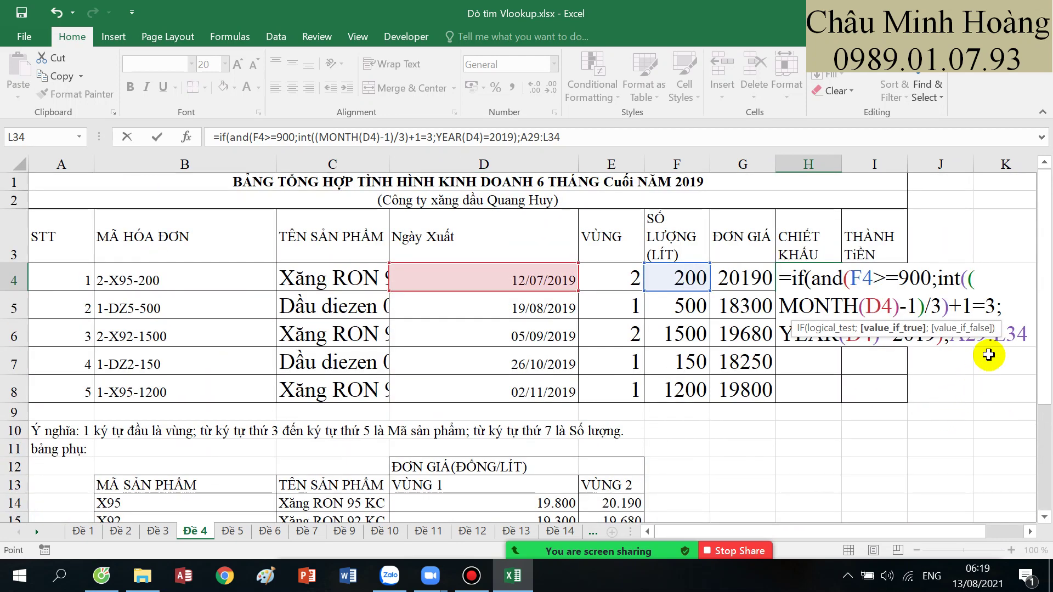
pyautogui.press('BackSpace')
pyautogui.press('BackSpace')
pyautogui.press('BackSpace')
pyautogui.press('BackSpace')
pyautogui.press('BackSpace')
pyautogui.press('BackSpace')
pyautogui.press('BackSpace')
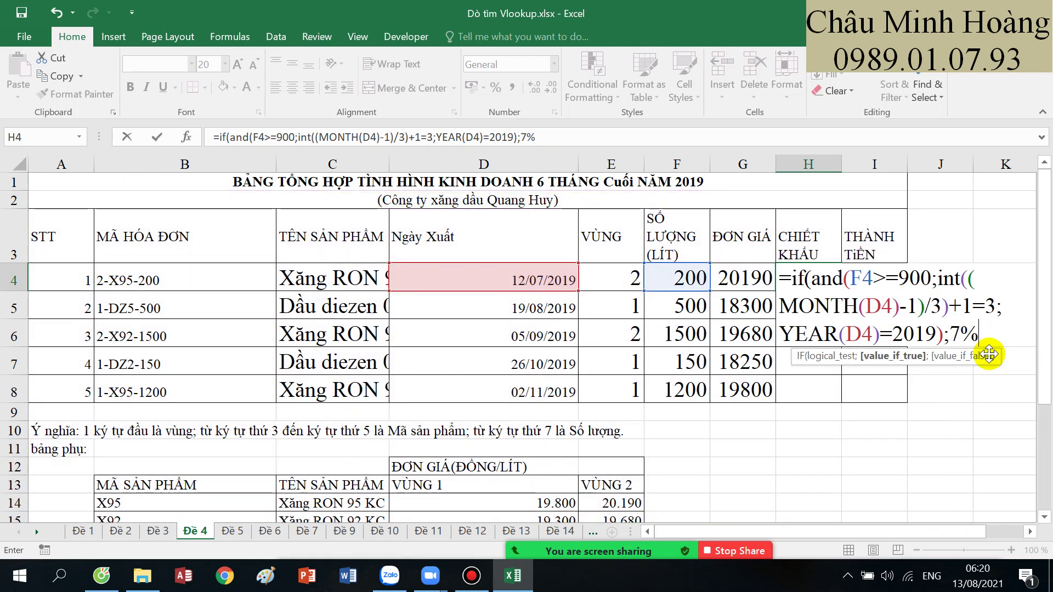
# - Complete H4's IF with 7% as the true value and 0 as the false value, multiplied by F4*G4
pyautogui.write('7%;')
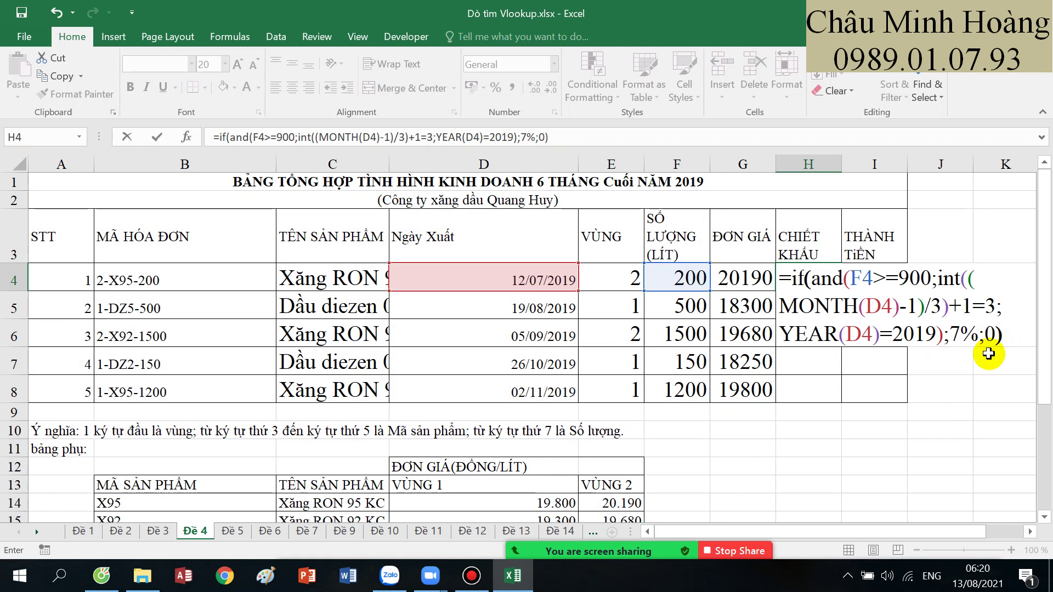
pyautogui.write('0)*')
pyautogui.click(690, 283)
pyautogui.write('*')
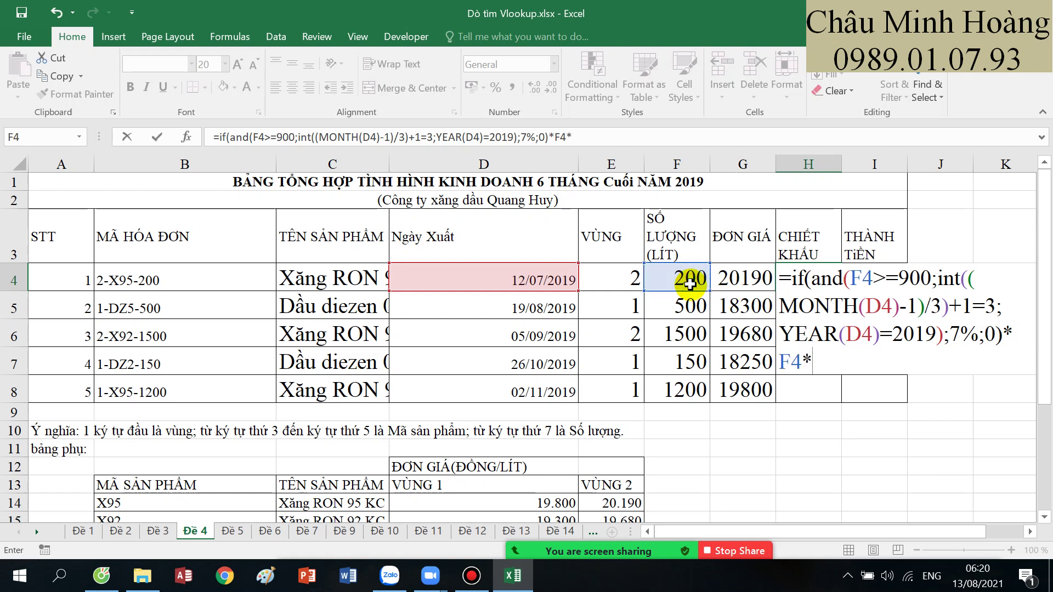
pyautogui.click(725, 284)
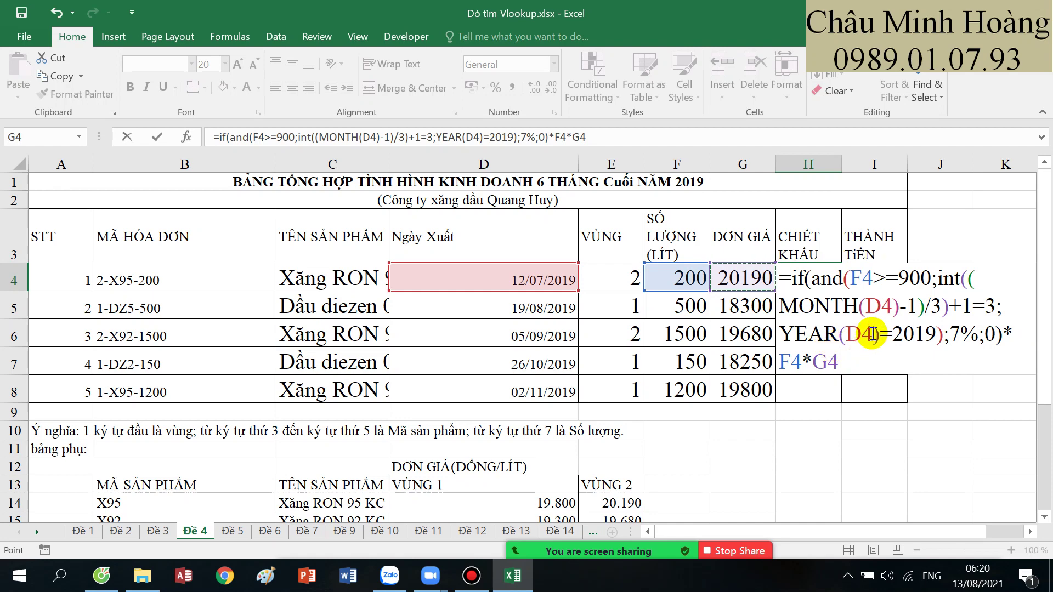
# - Review the three AND conditions and the IF's true and false values in H4's Chiết khấu formula
pyautogui.click(1031, 532)
pyautogui.click(1031, 532)
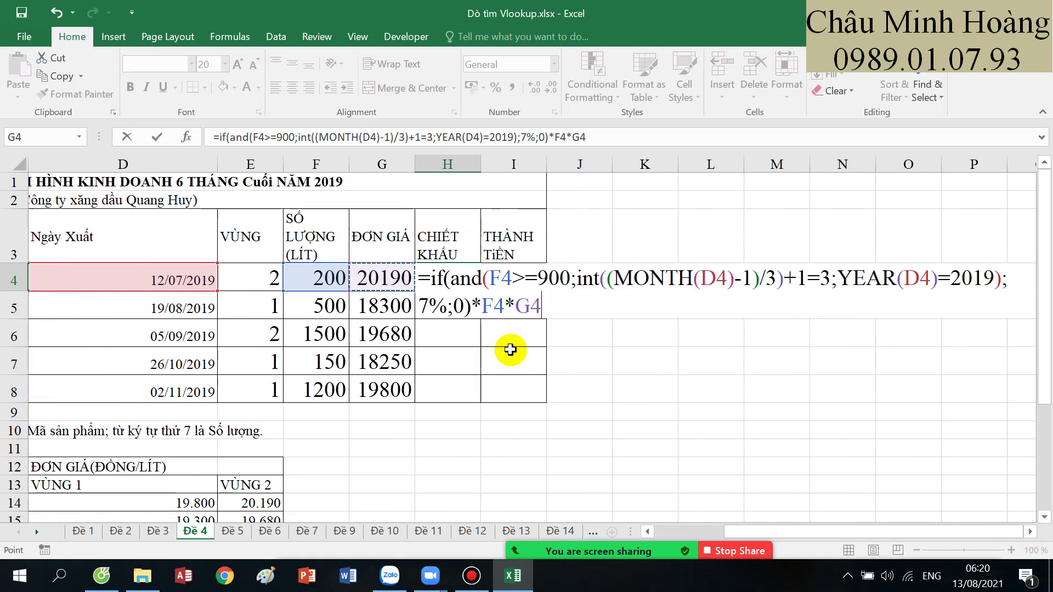
pyautogui.click(499, 285)
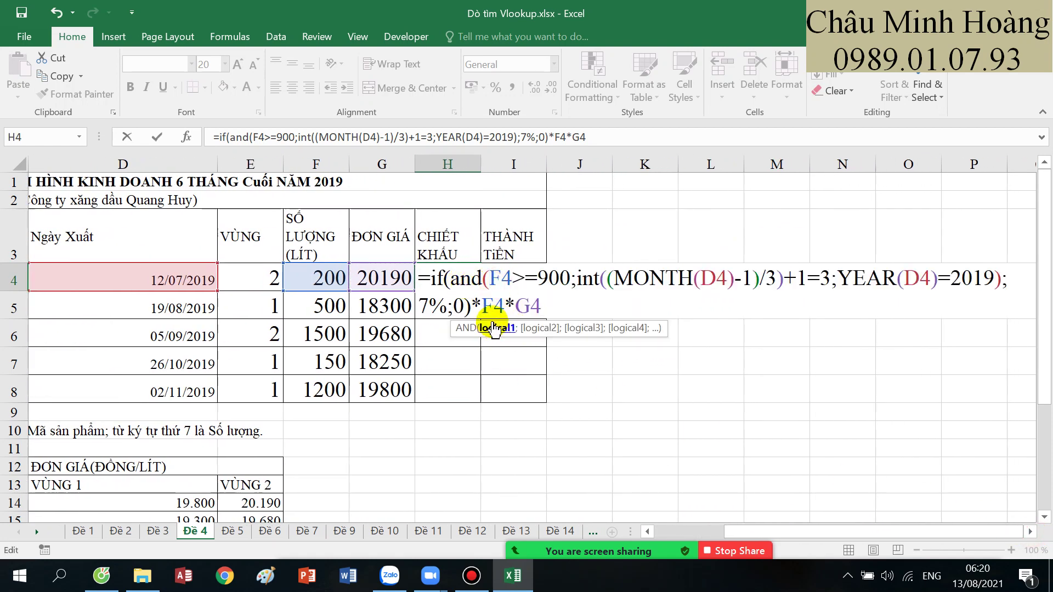
pyautogui.click(495, 327)
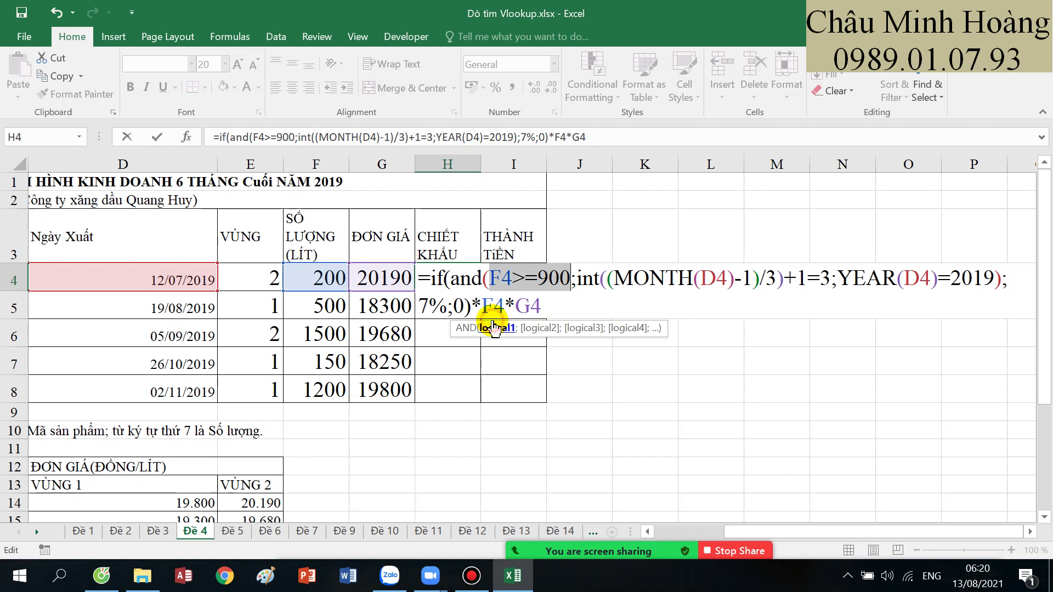
pyautogui.click(540, 328)
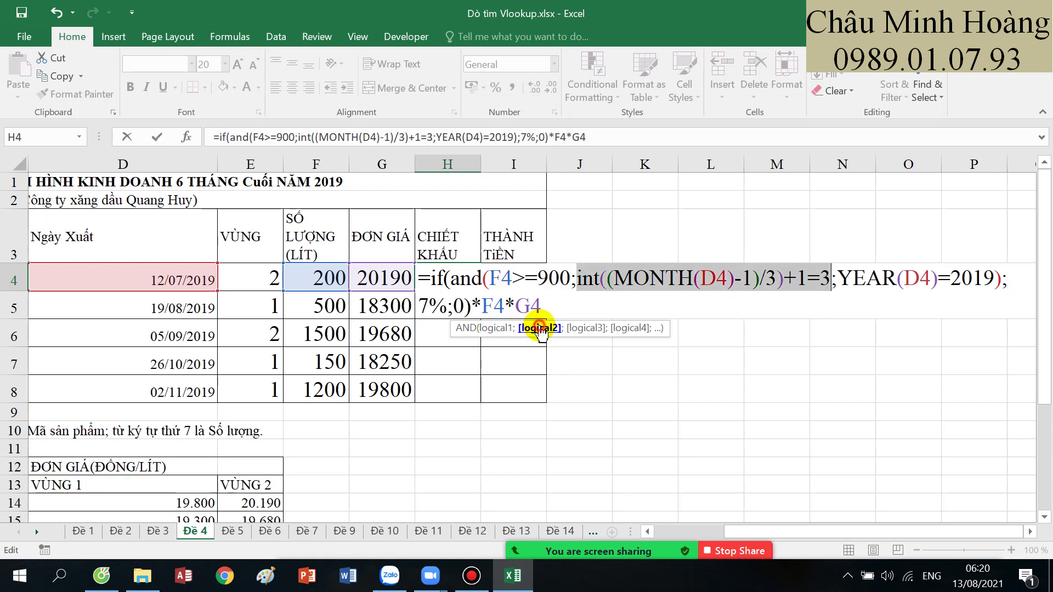
pyautogui.click(570, 328)
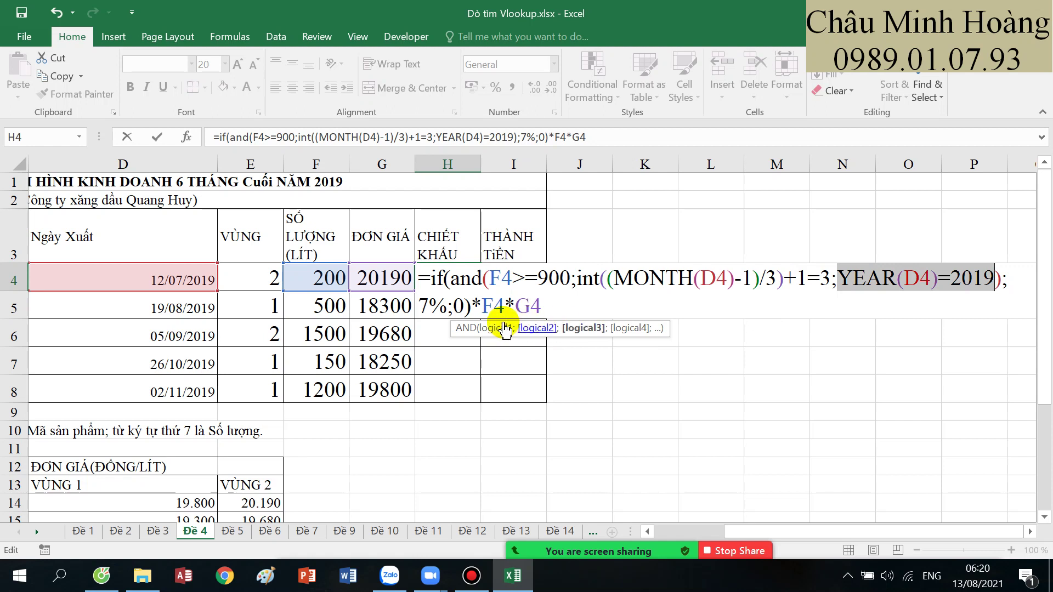
pyautogui.click(447, 308)
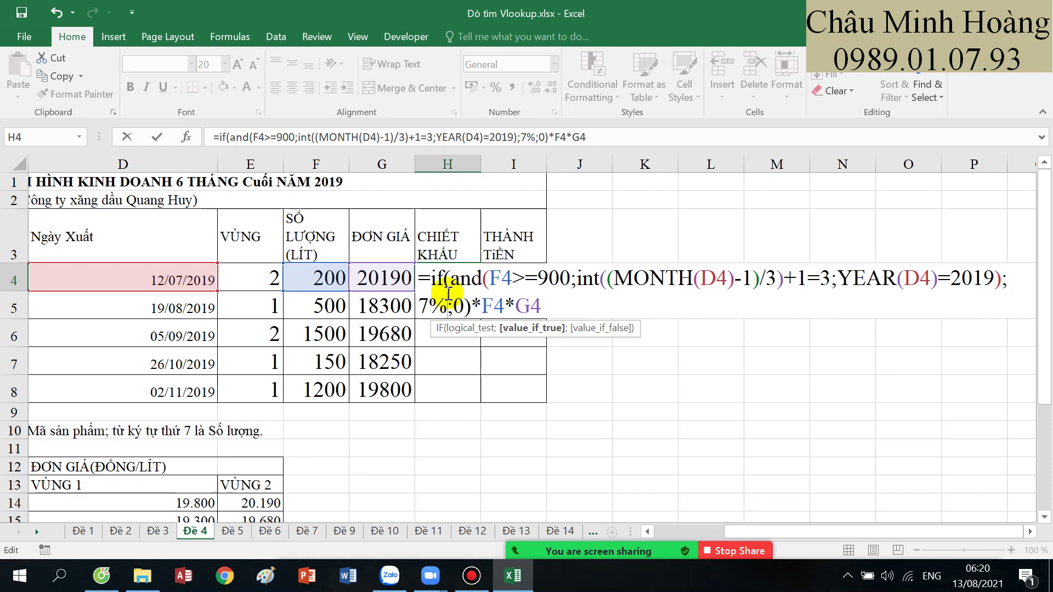
pyautogui.moveTo(418, 306); pyautogui.dragTo(441, 307)
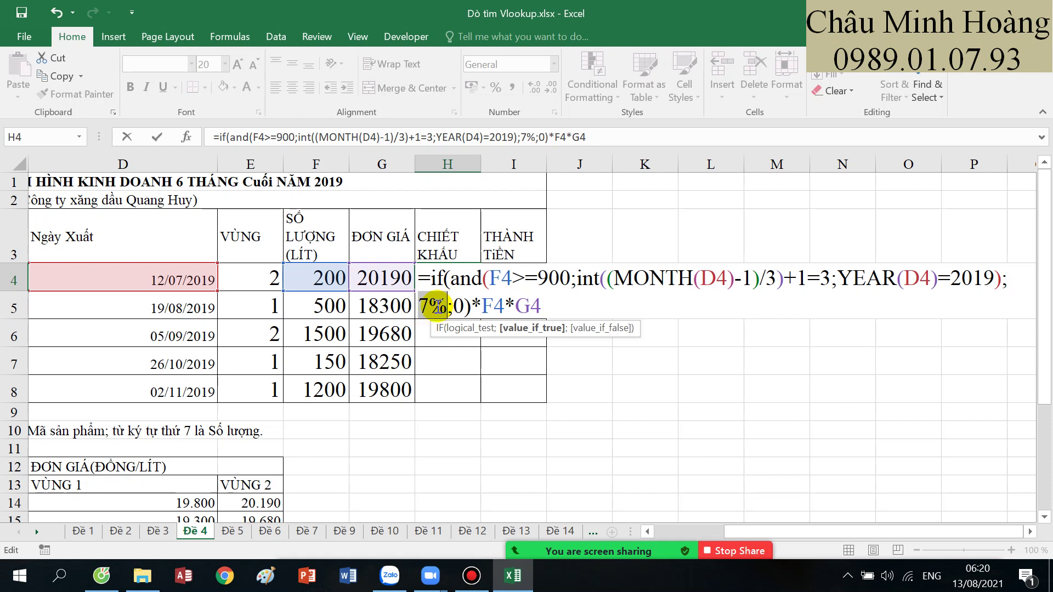
pyautogui.click(456, 305)
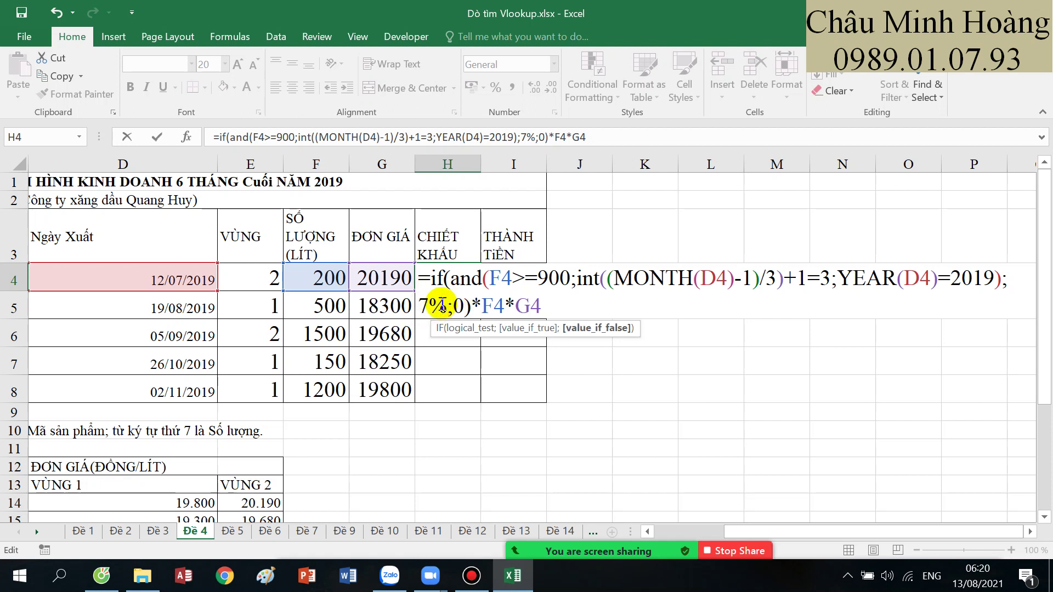
pyautogui.click(442, 305)
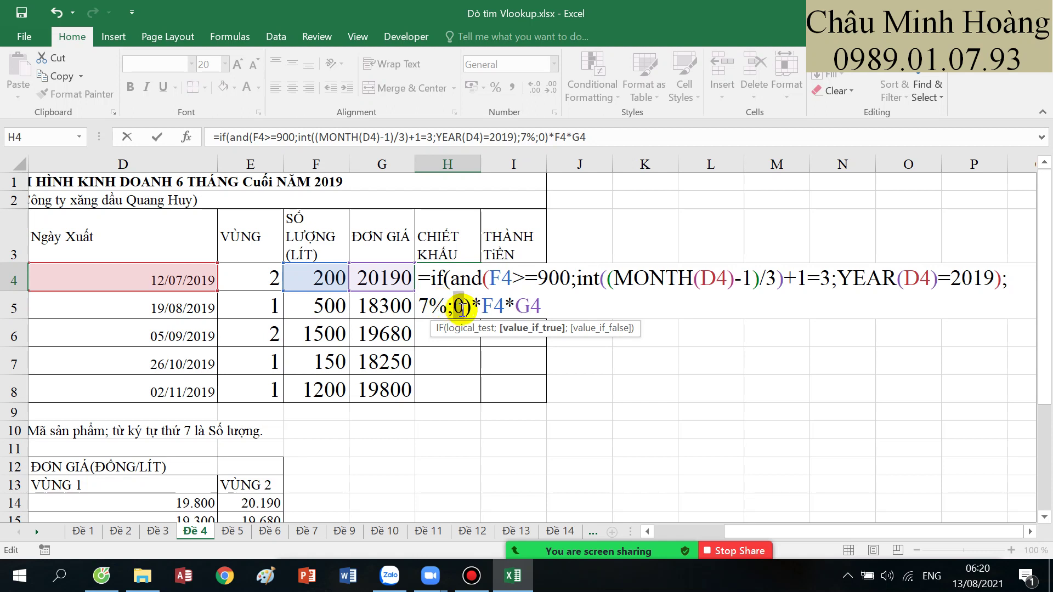
pyautogui.doubleClick(460, 306)
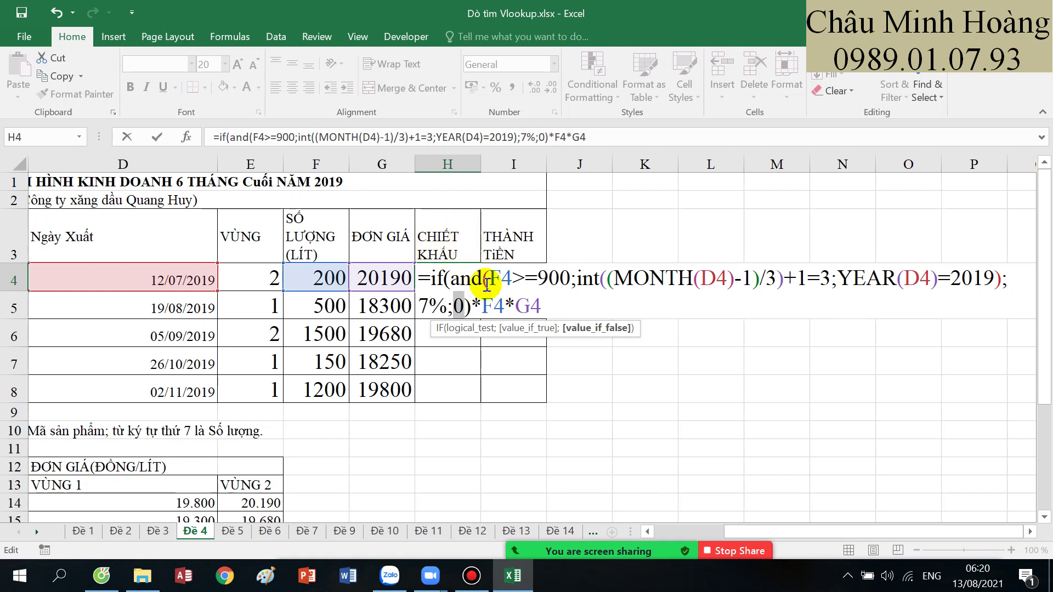
# - Confirm H4's Chiết khấu formula and check the exercise's requirements for Chiết khấu and Thành tiền in rows 20 to 27
pyautogui.click(555, 308)
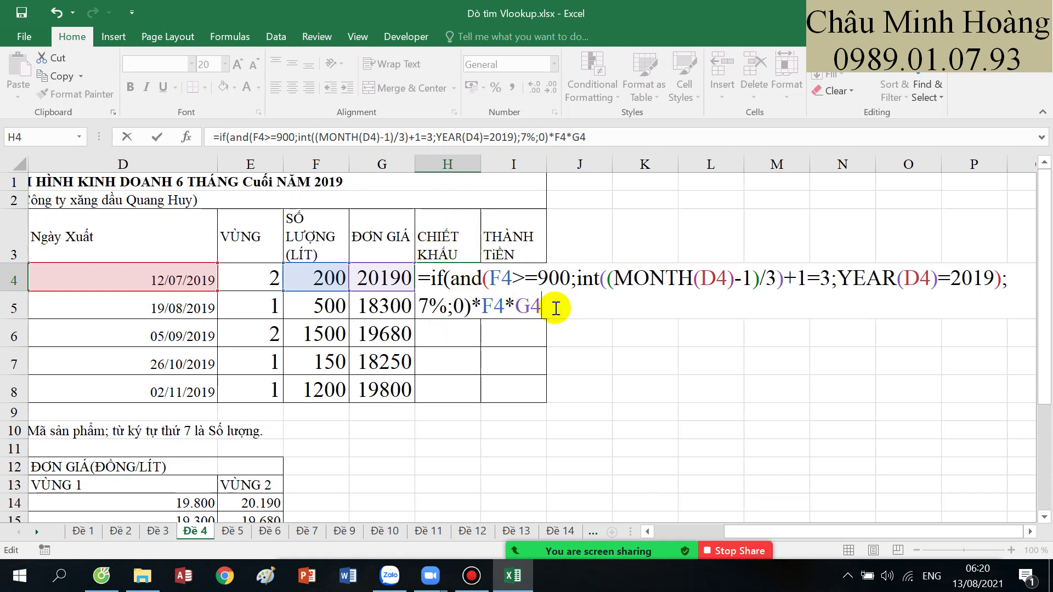
pyautogui.press('Return')
pyautogui.scroll(-5, 553, 308)
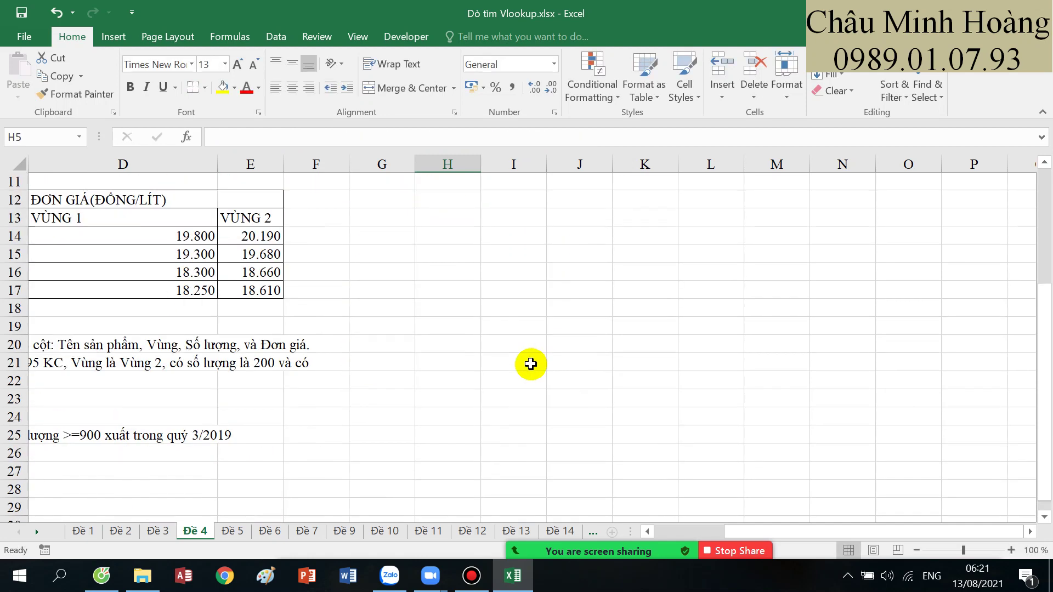
pyautogui.moveTo(874, 381); pyautogui.dragTo(62, 256)
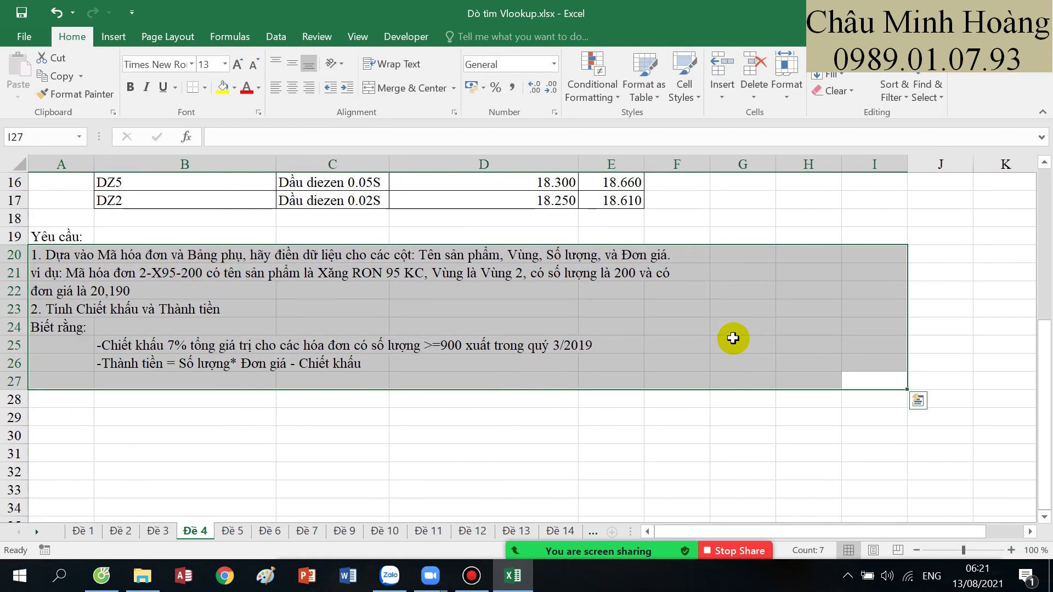
# - Calculate Thành tiền in I4 as Số lượng times Đơn giá minus Chiết khấu with =(F4*G4)-H4
pyautogui.scroll(5, 729, 337)
pyautogui.click(868, 269)
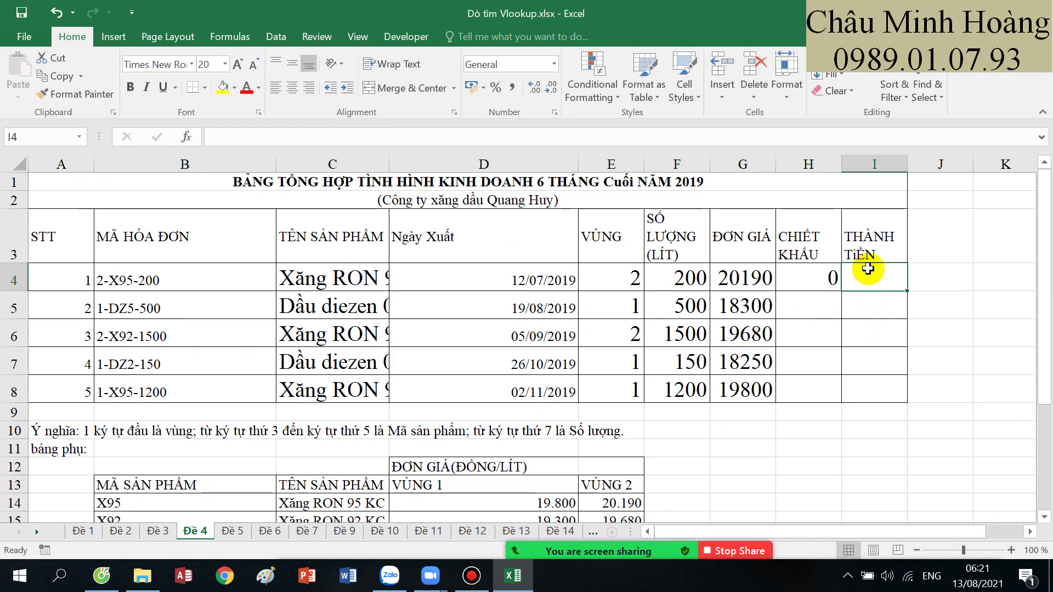
pyautogui.write('=(')
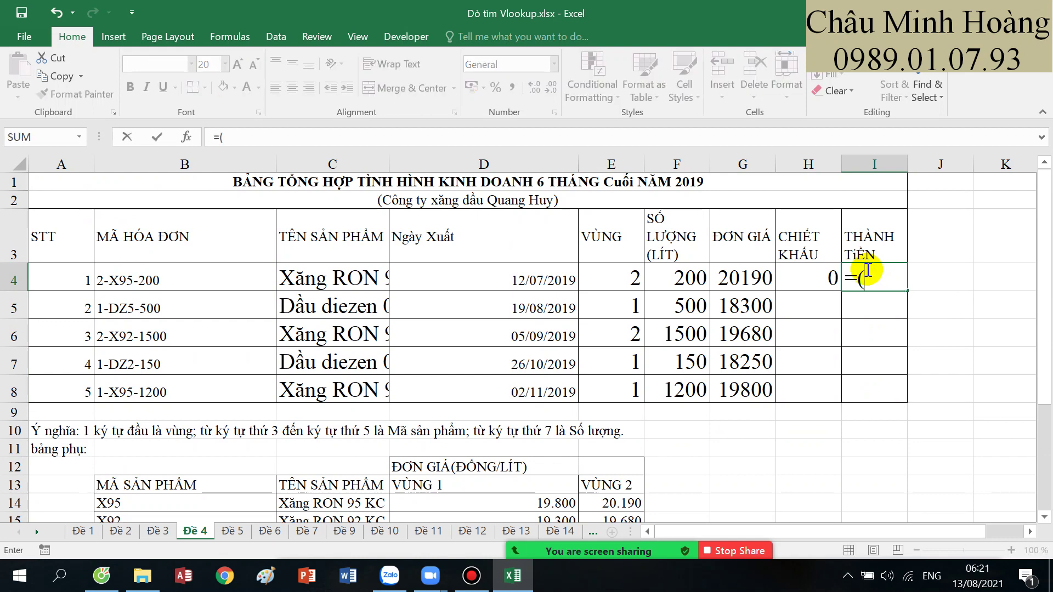
pyautogui.click(665, 280)
pyautogui.write('*')
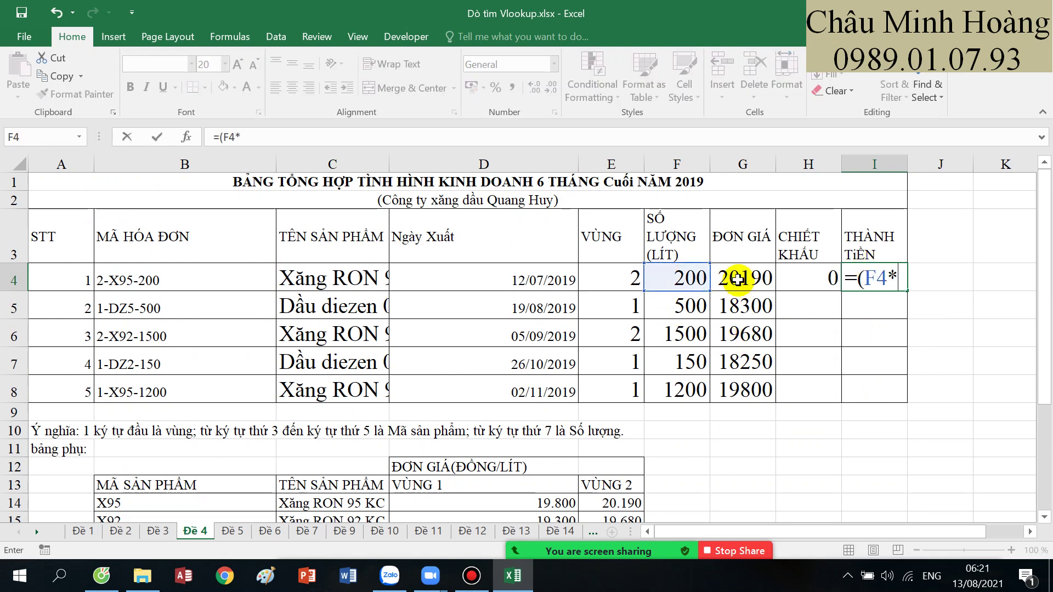
pyautogui.click(738, 280)
pyautogui.write(')-')
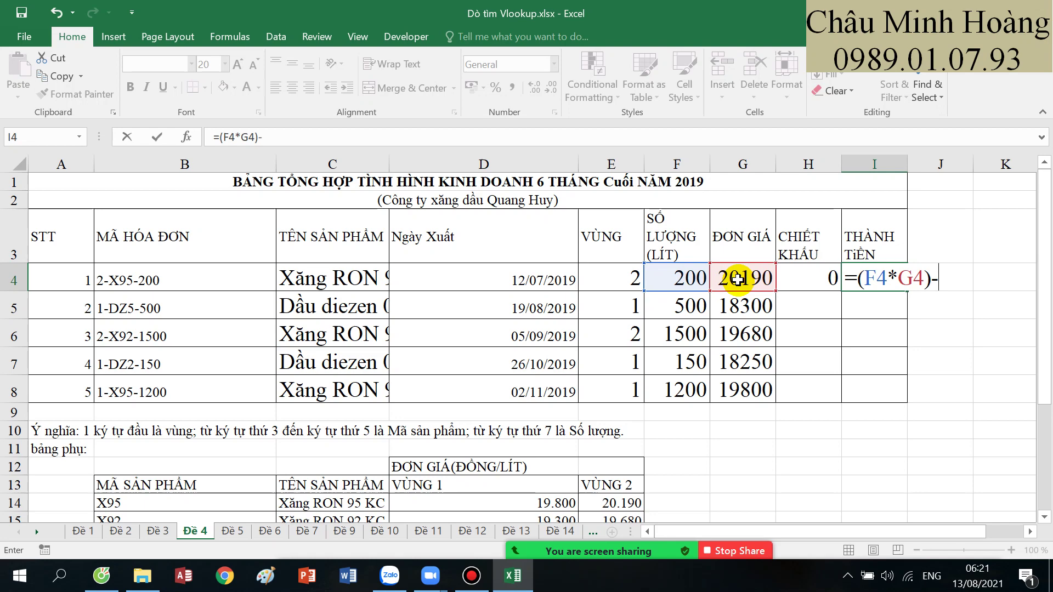
pyautogui.click(791, 280)
pyautogui.press('Return')
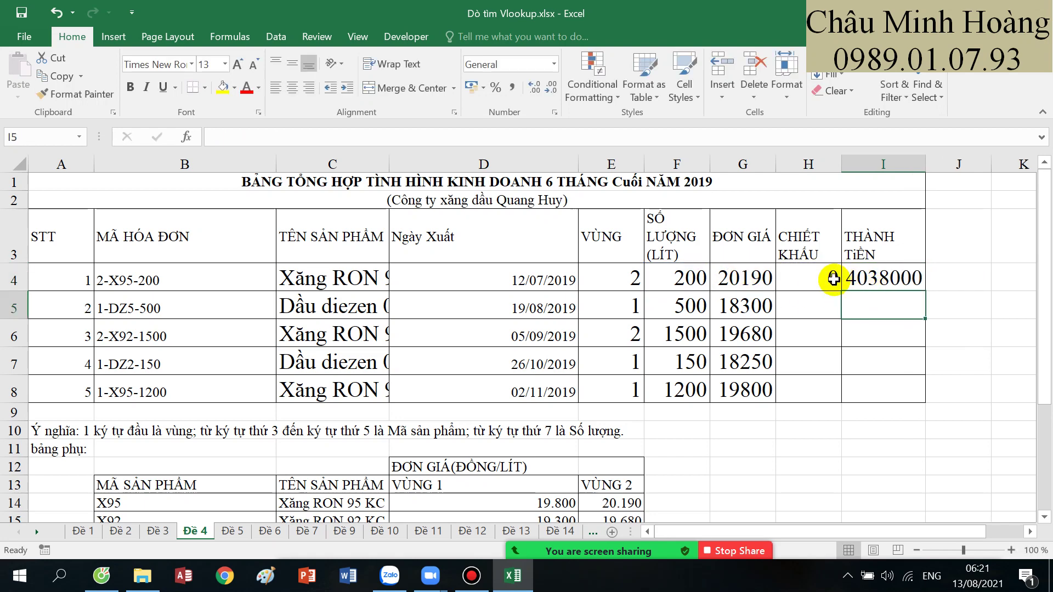
# - Reopen H4's Chiết khấu formula, review its AND conditions and the 7% discount expression, and close the cell
pyautogui.doubleClick(817, 277)
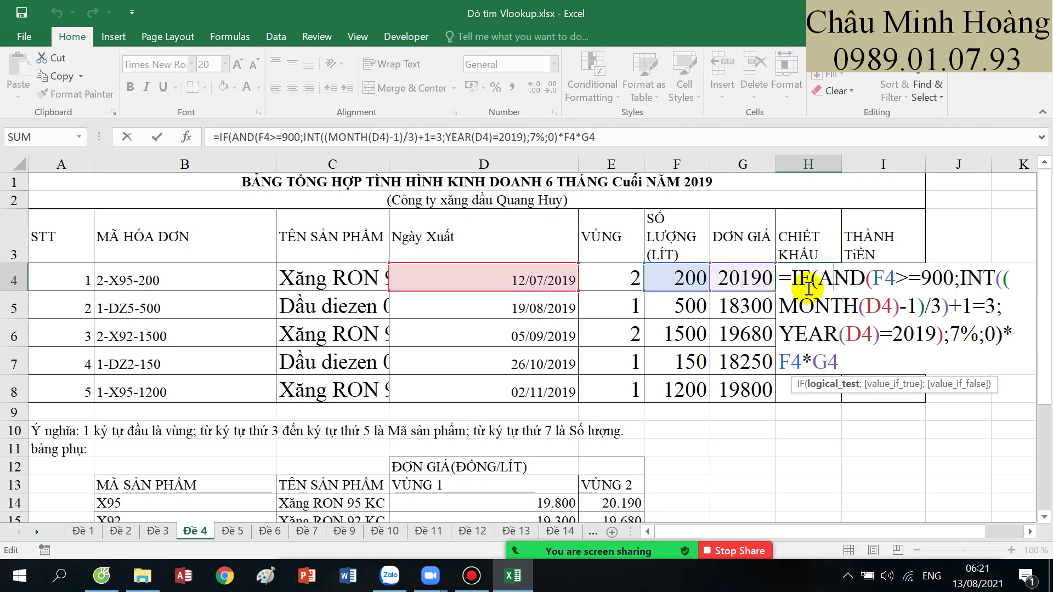
pyautogui.click(1030, 531)
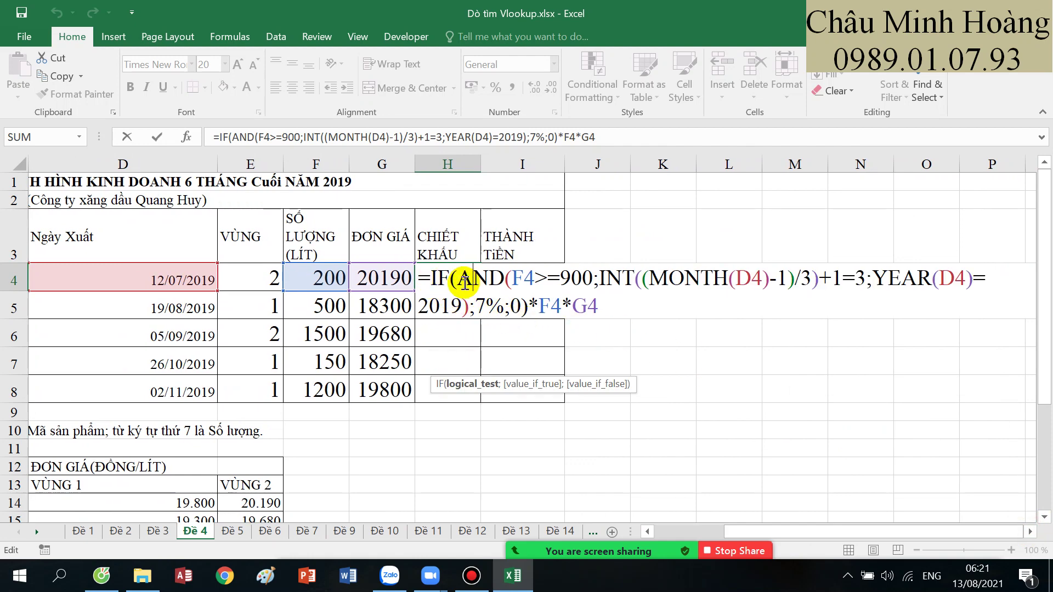
pyautogui.moveTo(456, 278); pyautogui.dragTo(599, 302)
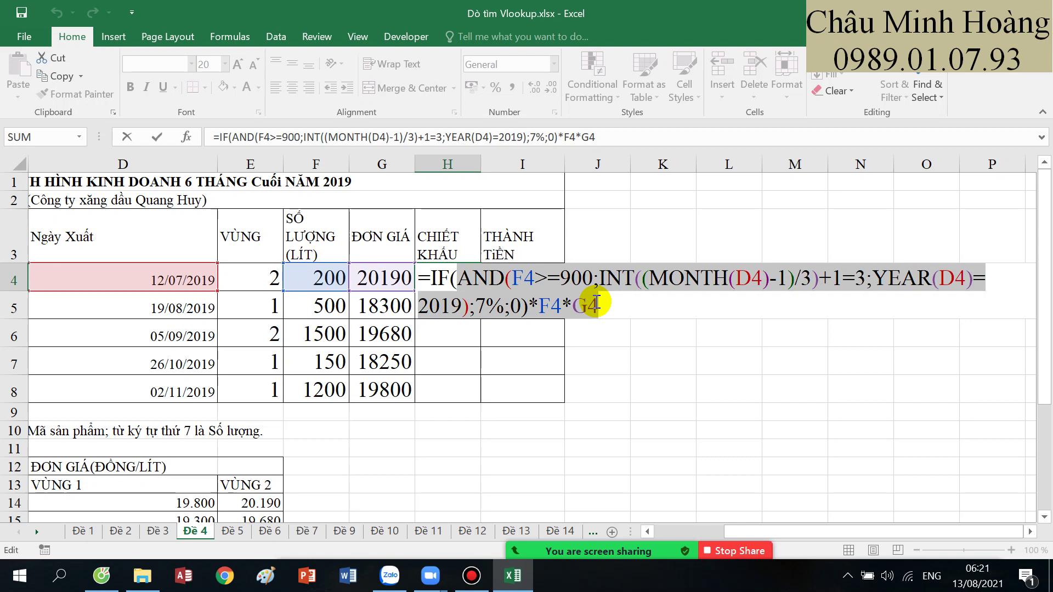
pyautogui.click(472, 576)
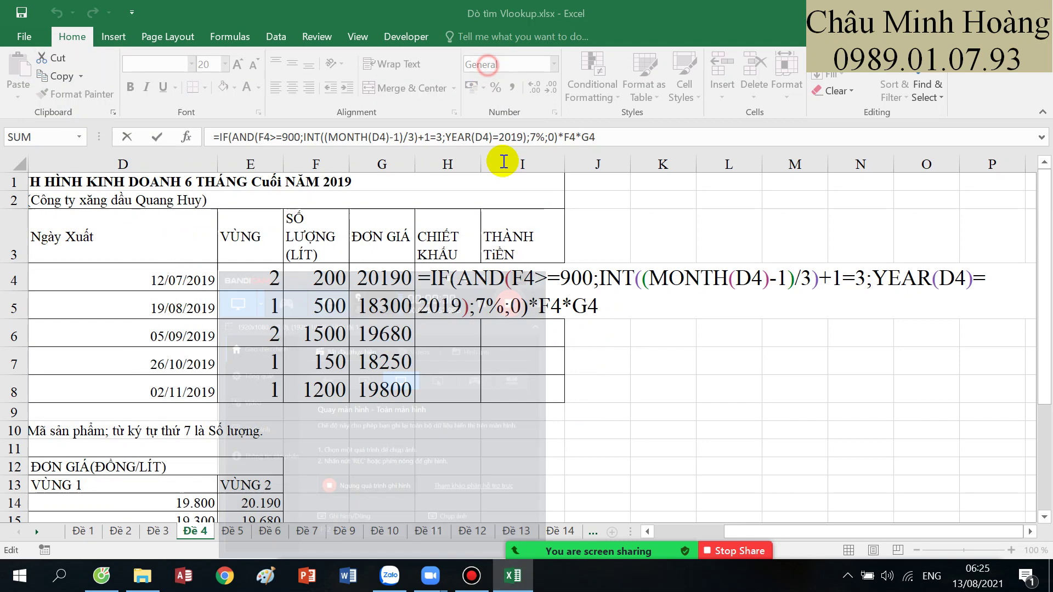
pyautogui.click(538, 286)
pyautogui.press('Return')
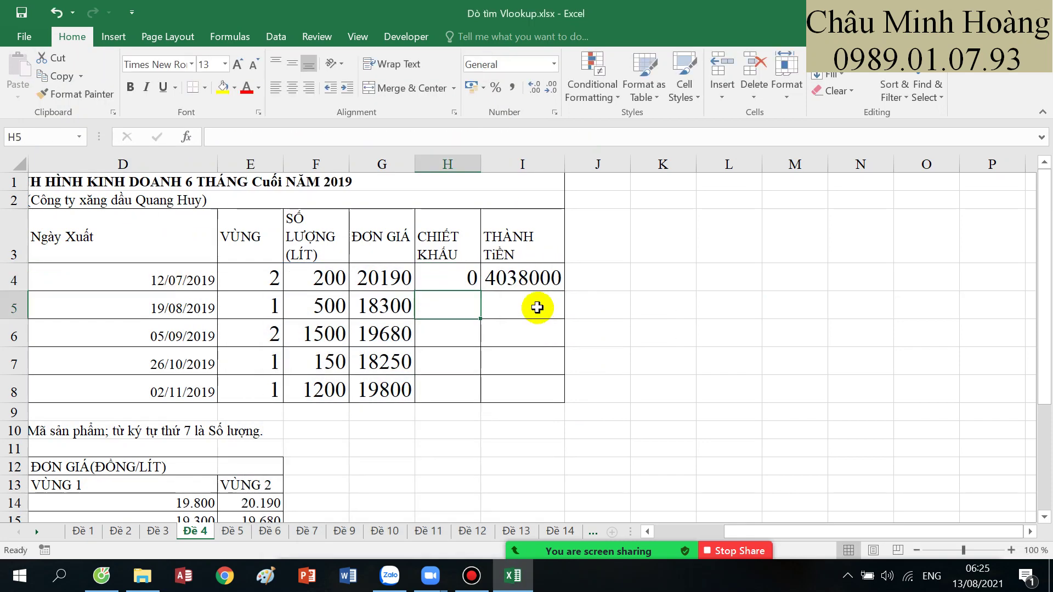
# - Switch to the Đề 5 sheet and read its five requirements in rows 17 to 21
pyautogui.scroll(-2, 442, 311)
pyautogui.click(232, 530)
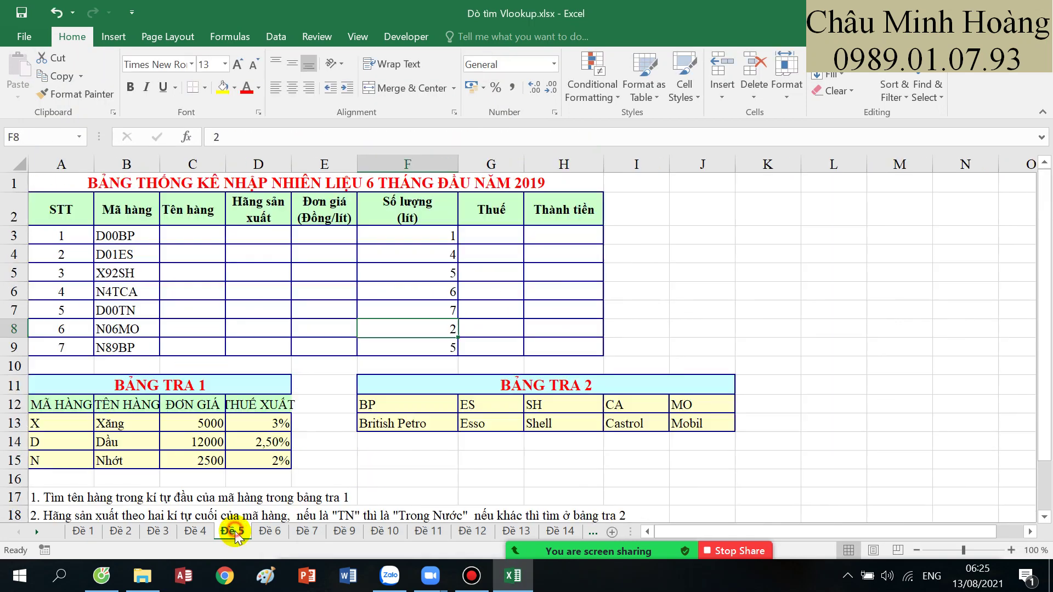
pyautogui.scroll(-2, 339, 384)
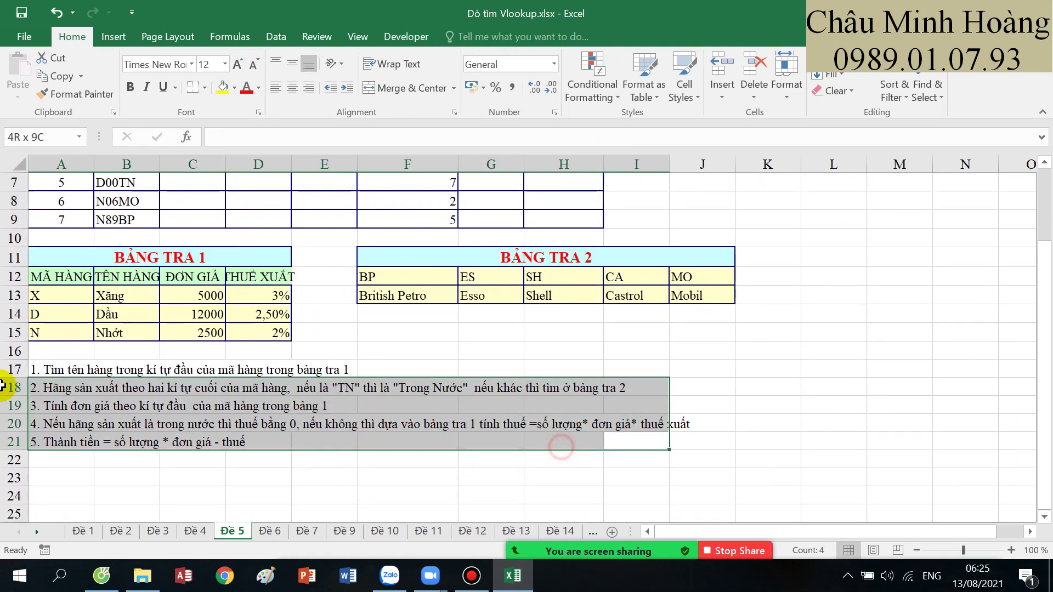
pyautogui.moveTo(631, 439); pyautogui.dragTo(3, 378)
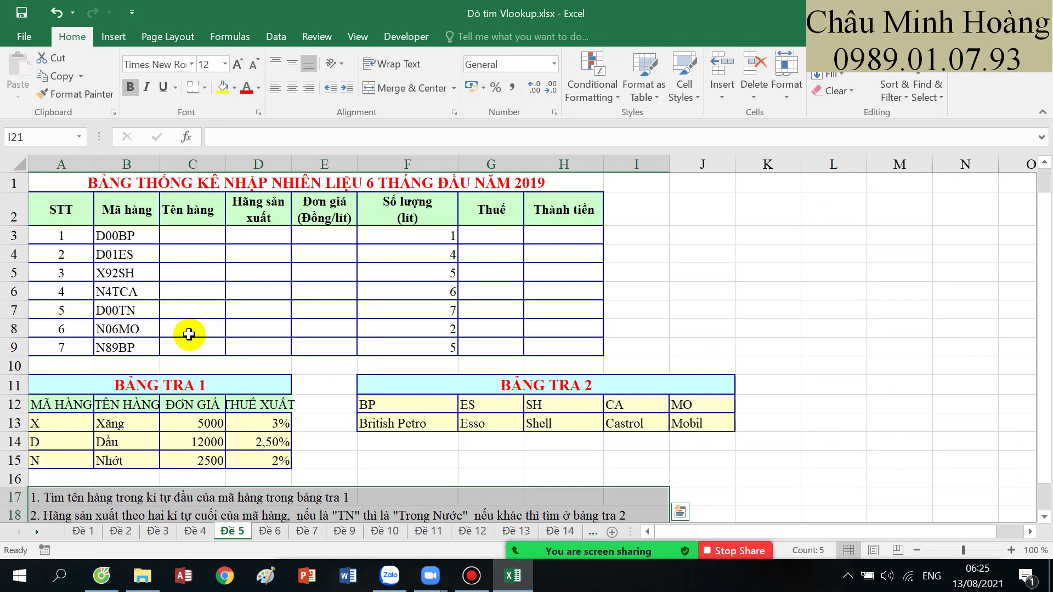
pyautogui.scroll(2, 189, 346)
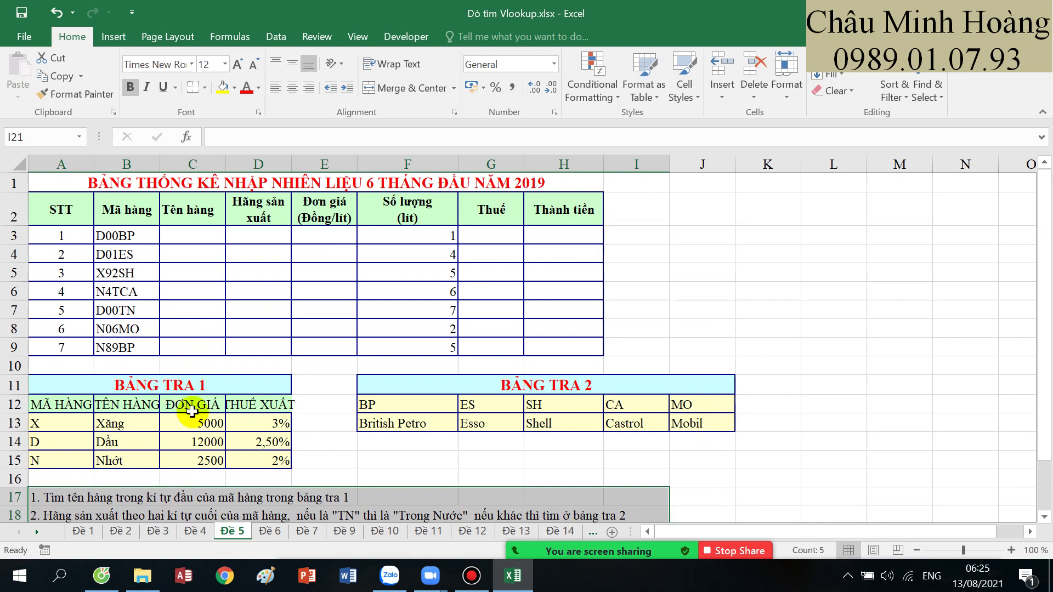
# - Increase the font size of cells C3:H3 in the fuel import table to 20
pyautogui.moveTo(196, 237); pyautogui.dragTo(527, 237)
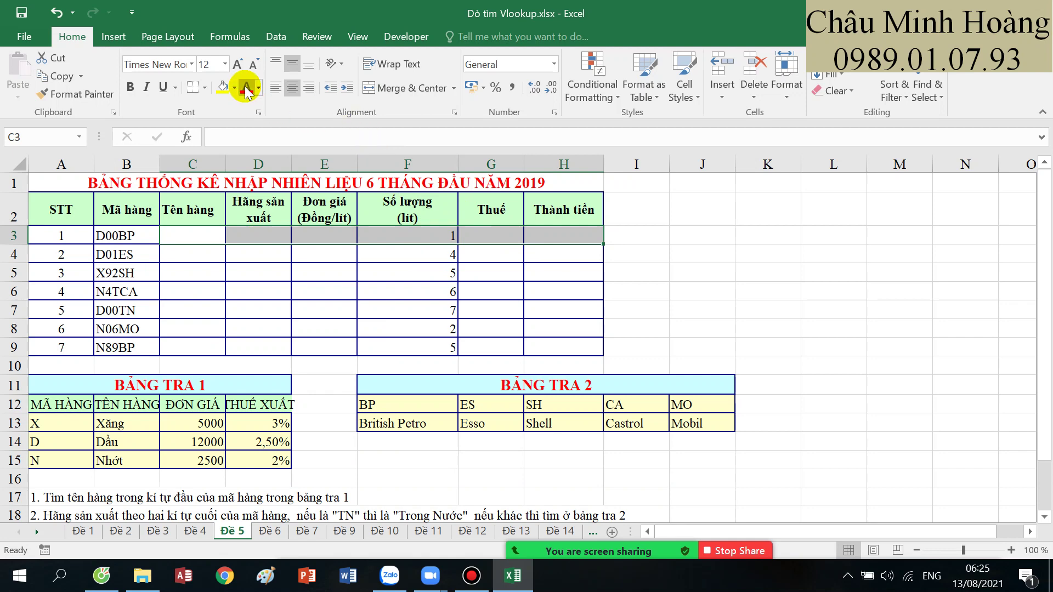
pyautogui.click(238, 65)
pyautogui.click(237, 65)
pyautogui.click(237, 65)
pyautogui.click(237, 65)
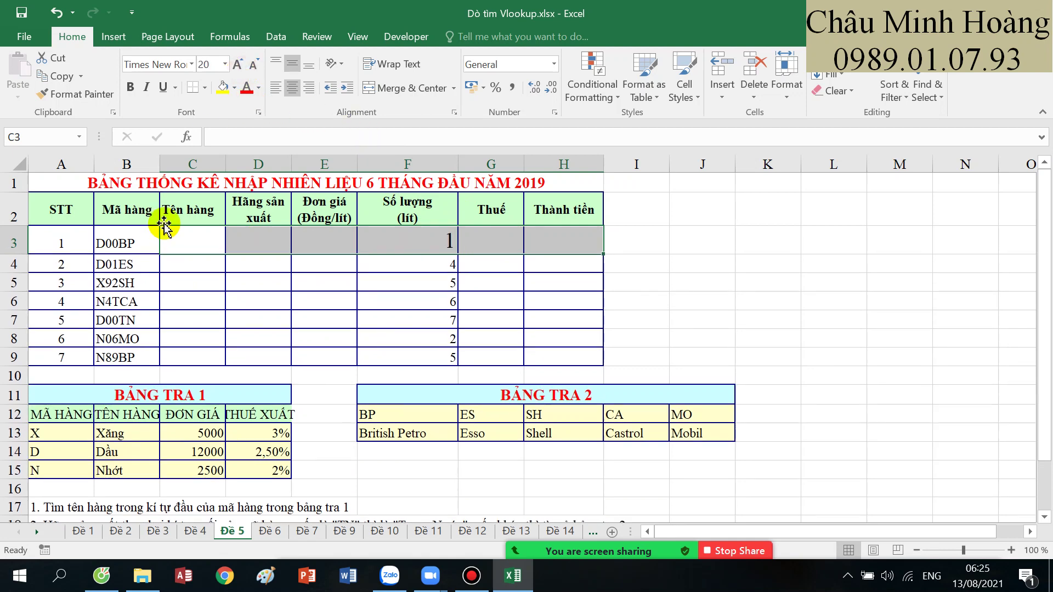
# - Examine Bảng tra 2 and the Tên hàng requirement together with the code and name columns of Bảng tra 1
pyautogui.click(192, 237)
pyautogui.scroll(-1, 192, 237)
pyautogui.moveTo(384, 333); pyautogui.dragTo(705, 358)
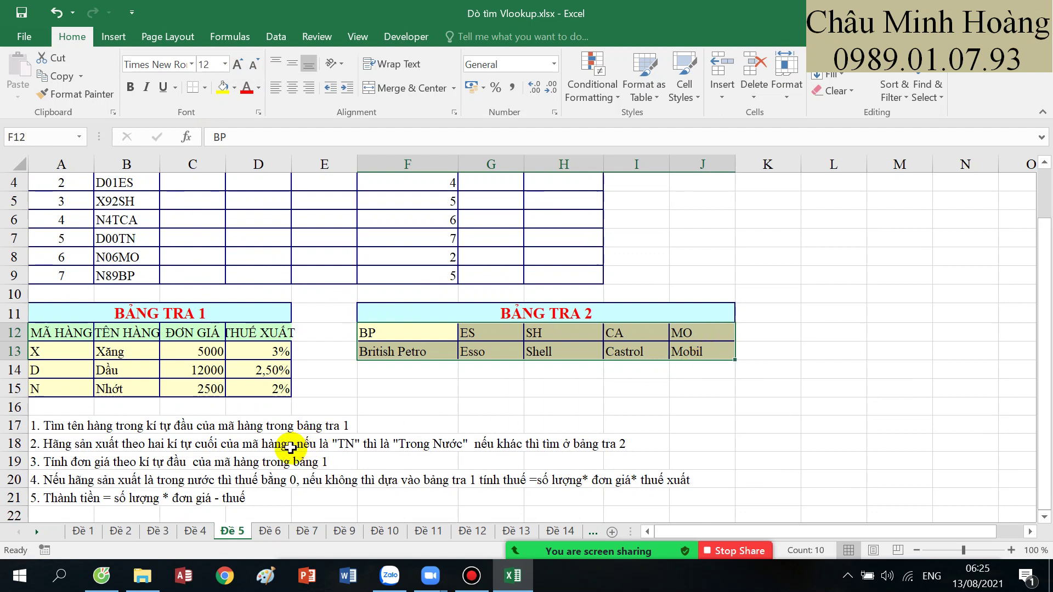
pyautogui.moveTo(81, 429); pyautogui.dragTo(351, 423)
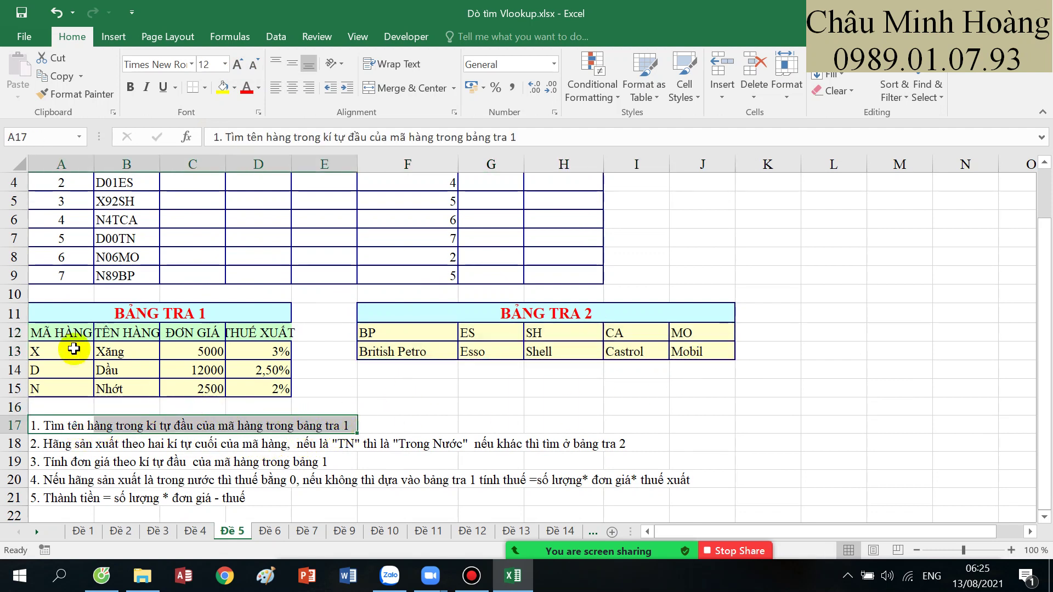
pyautogui.moveTo(65, 332); pyautogui.dragTo(119, 387)
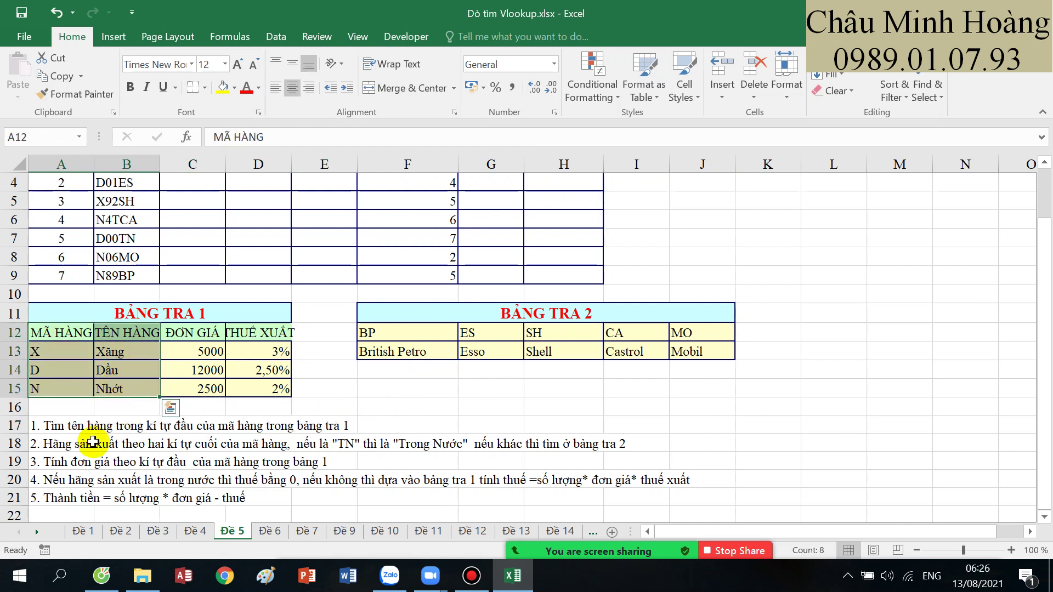
# - Examine the Hãng sản xuất requirement, including its "TN" case, against the Mã hàng codes and Bảng tra 2
pyautogui.moveTo(96, 443); pyautogui.dragTo(457, 447)
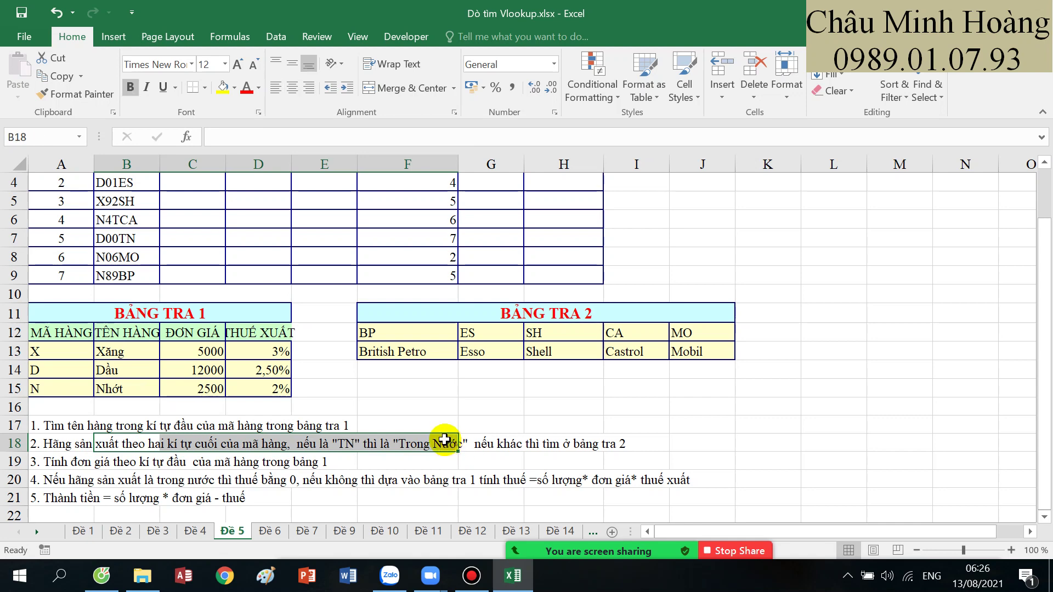
pyautogui.scroll(1, 142, 265)
pyautogui.moveTo(136, 241); pyautogui.dragTo(132, 350)
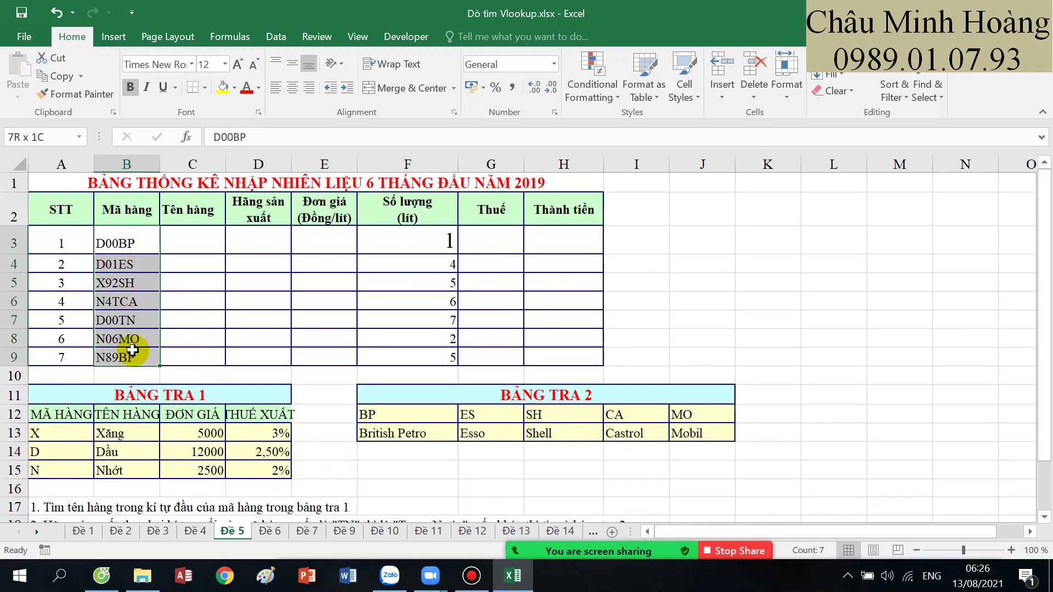
pyautogui.click(128, 320)
pyautogui.scroll(-1, 256, 443)
pyautogui.moveTo(256, 443); pyautogui.dragTo(440, 444)
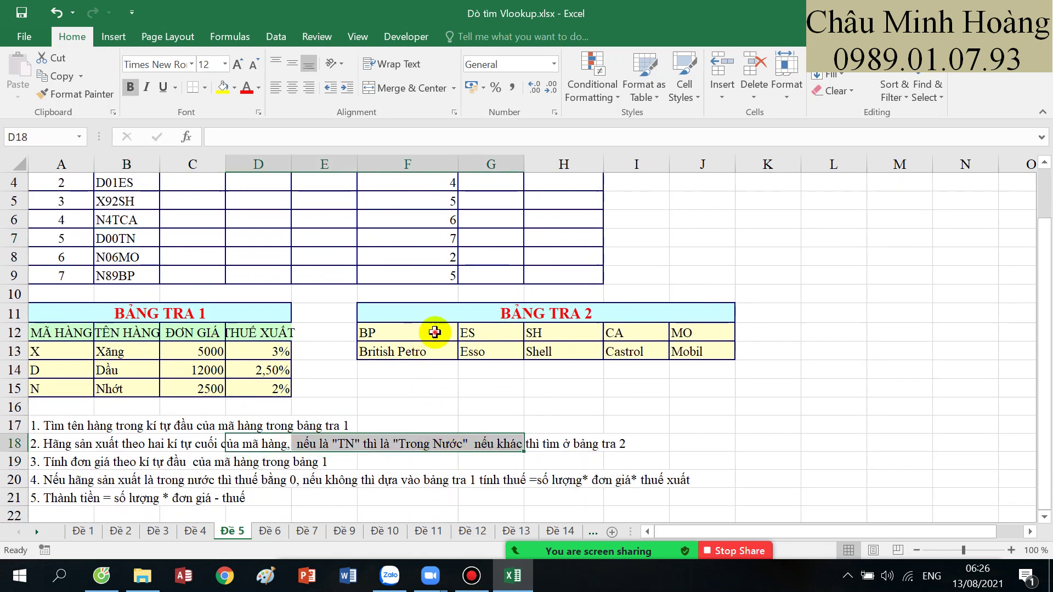
pyautogui.moveTo(433, 336); pyautogui.dragTo(711, 354)
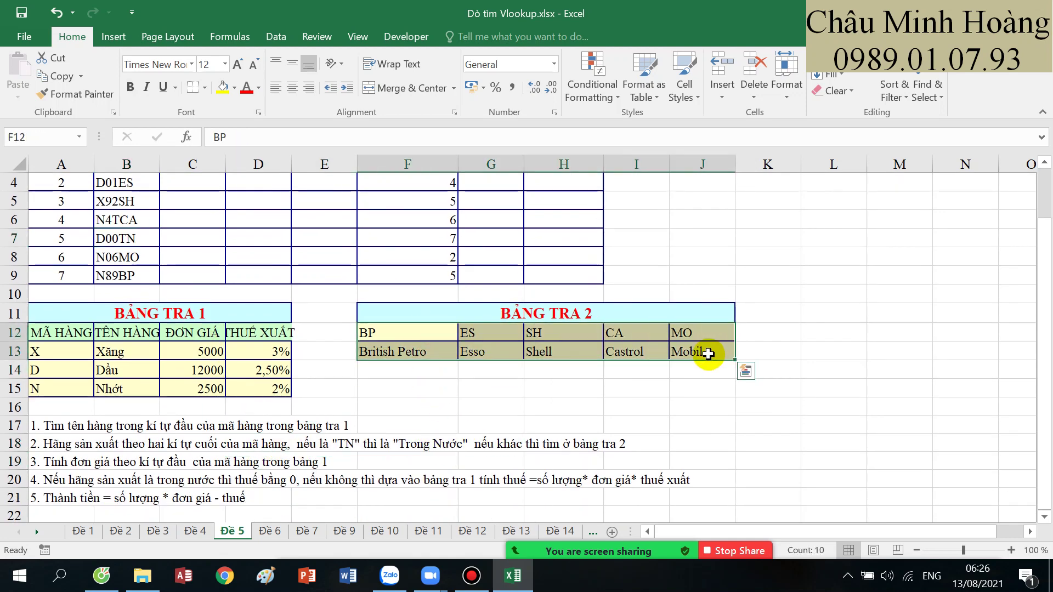
# - Examine the Đơn giá and Thuế requirements against the unit price and tax rate columns of Bảng tra 1
pyautogui.moveTo(79, 443); pyautogui.dragTo(343, 458)
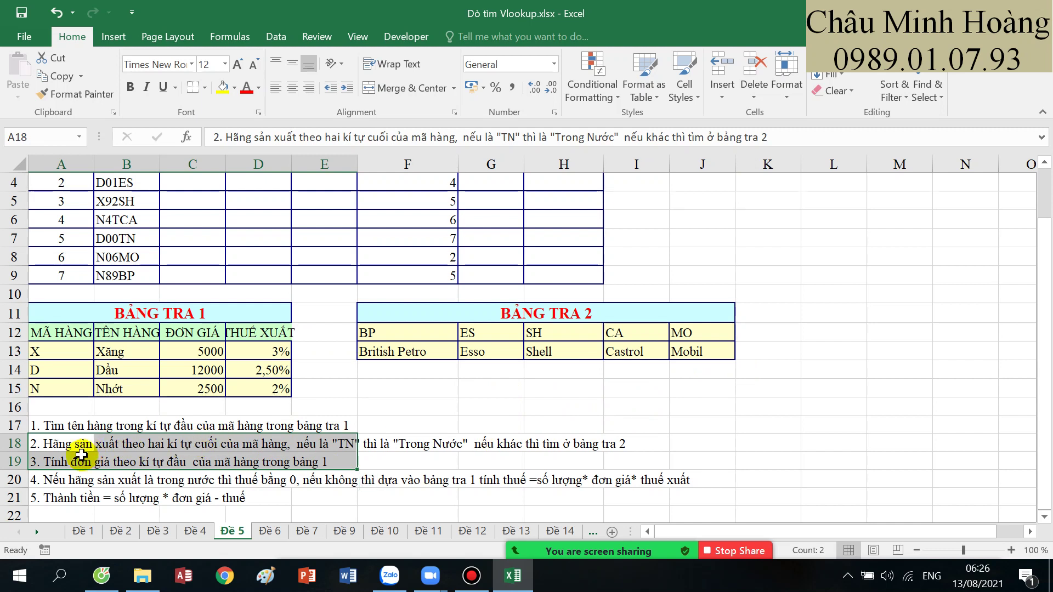
pyautogui.moveTo(76, 460); pyautogui.dragTo(327, 464)
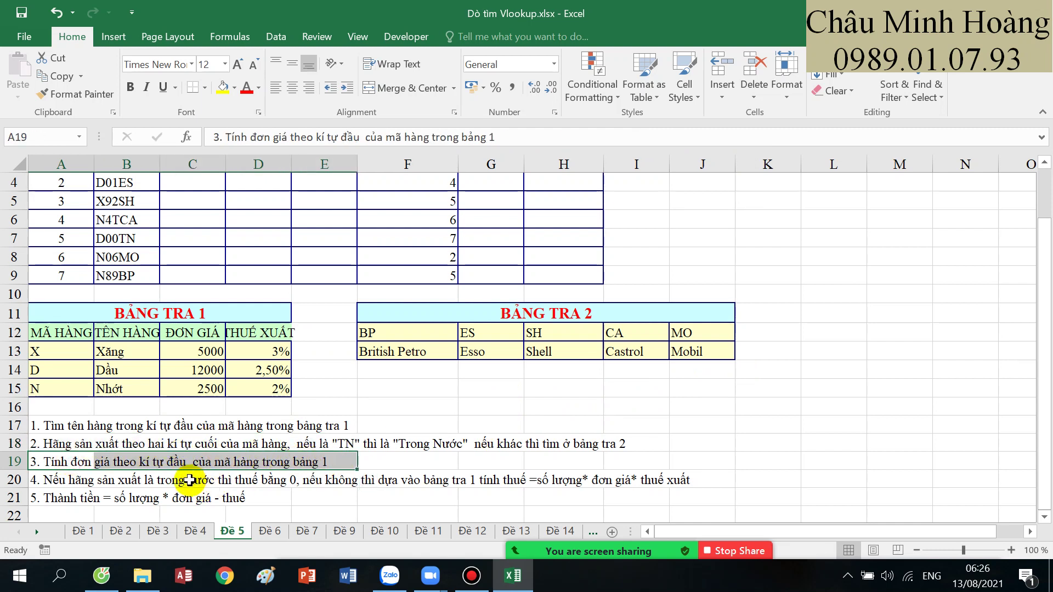
pyautogui.moveTo(209, 352); pyautogui.dragTo(55, 389)
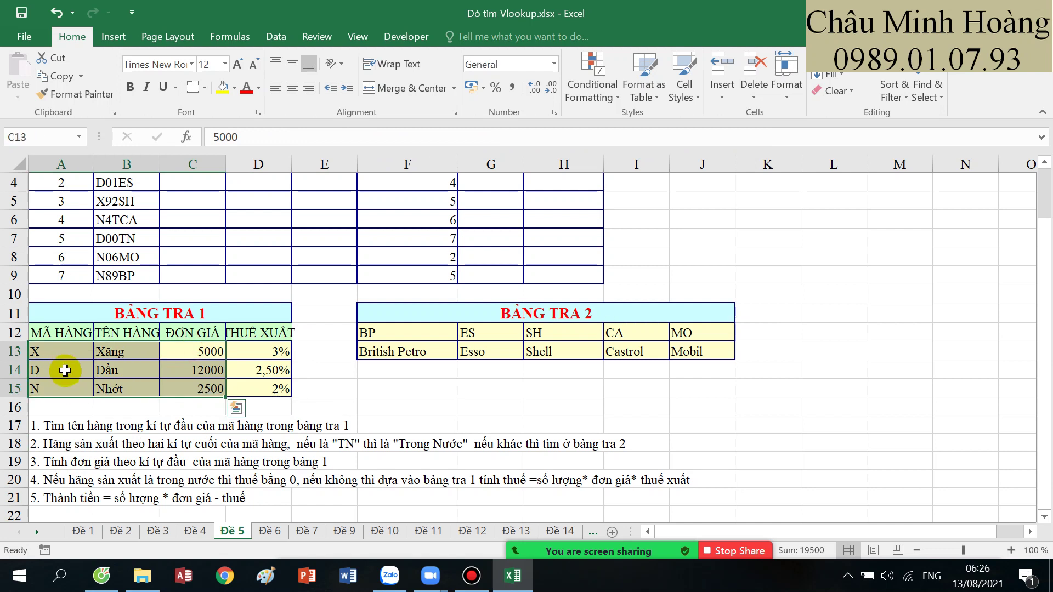
pyautogui.scroll(-1, 71, 369)
pyautogui.click(59, 429)
pyautogui.moveTo(141, 427); pyautogui.dragTo(680, 436)
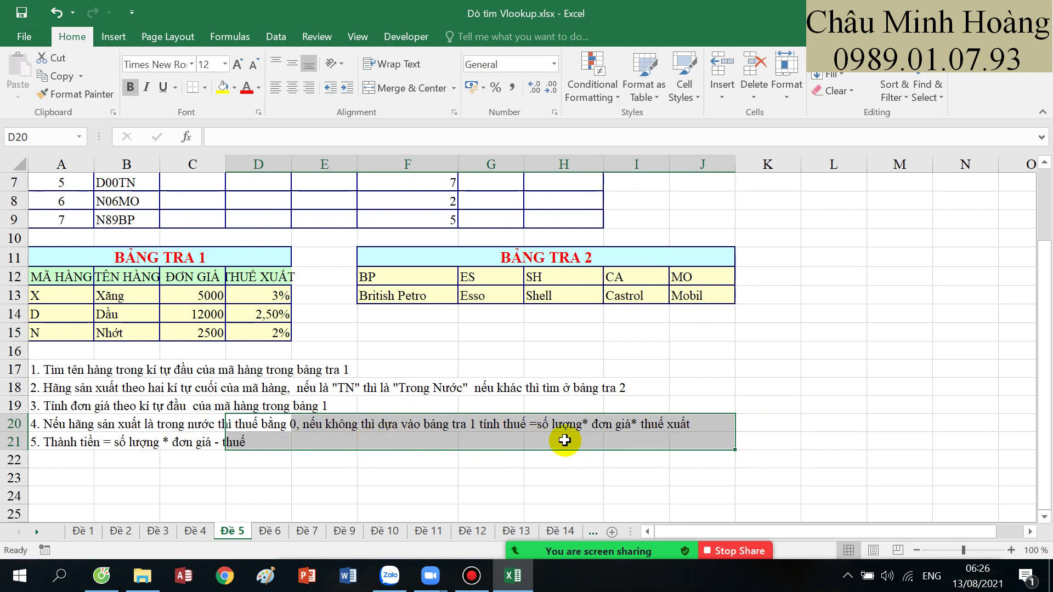
pyautogui.moveTo(259, 296); pyautogui.dragTo(260, 326)
pyautogui.scroll(2, 318, 427)
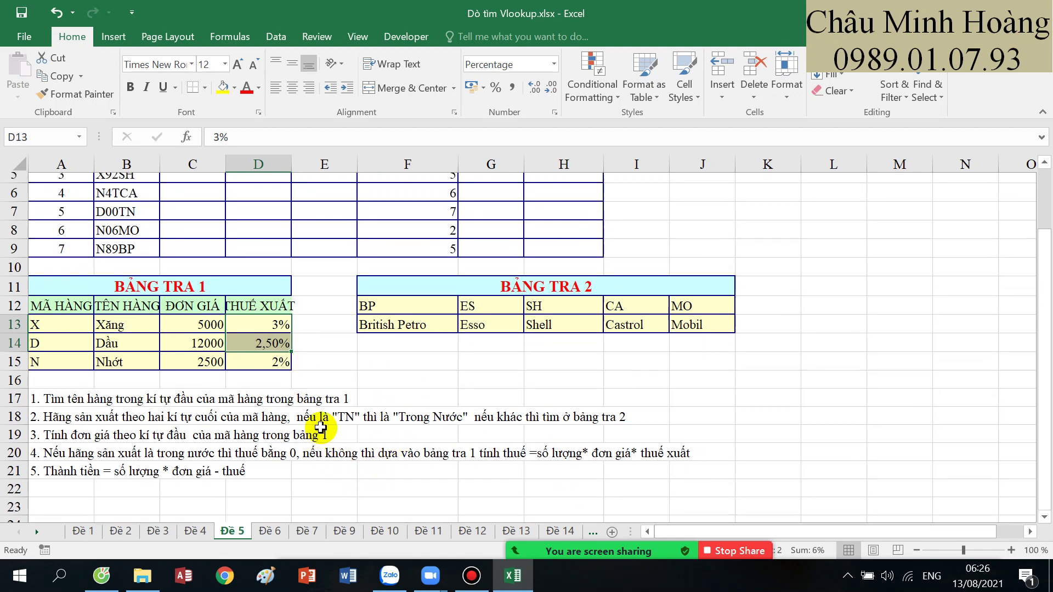
# - Begin a VLOOKUP formula in Tên hàng cell C3 with LEFT(B3;1) as the lookup value
pyautogui.click(193, 239)
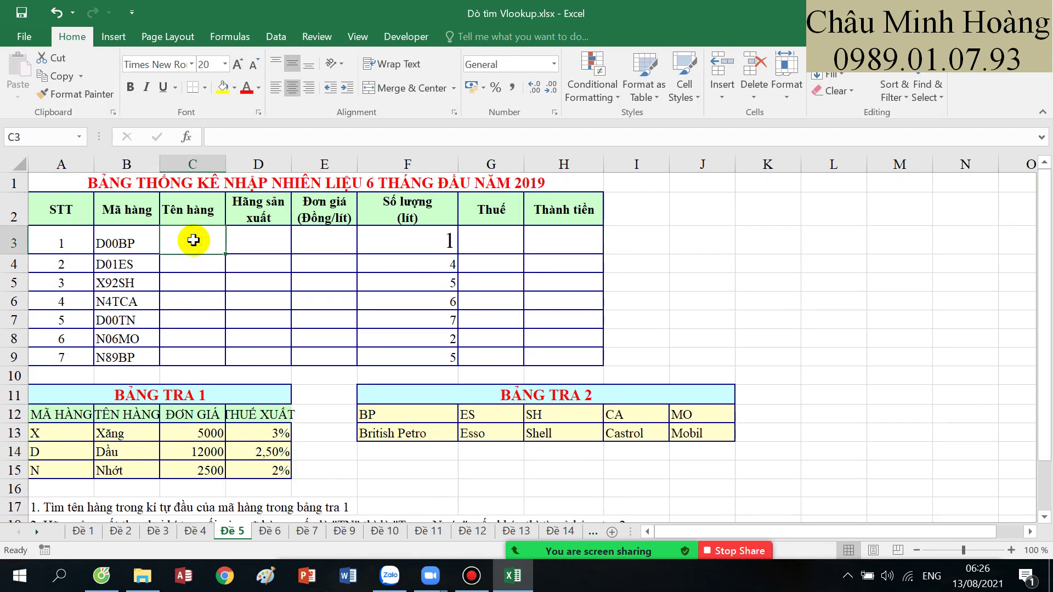
pyautogui.write('=')
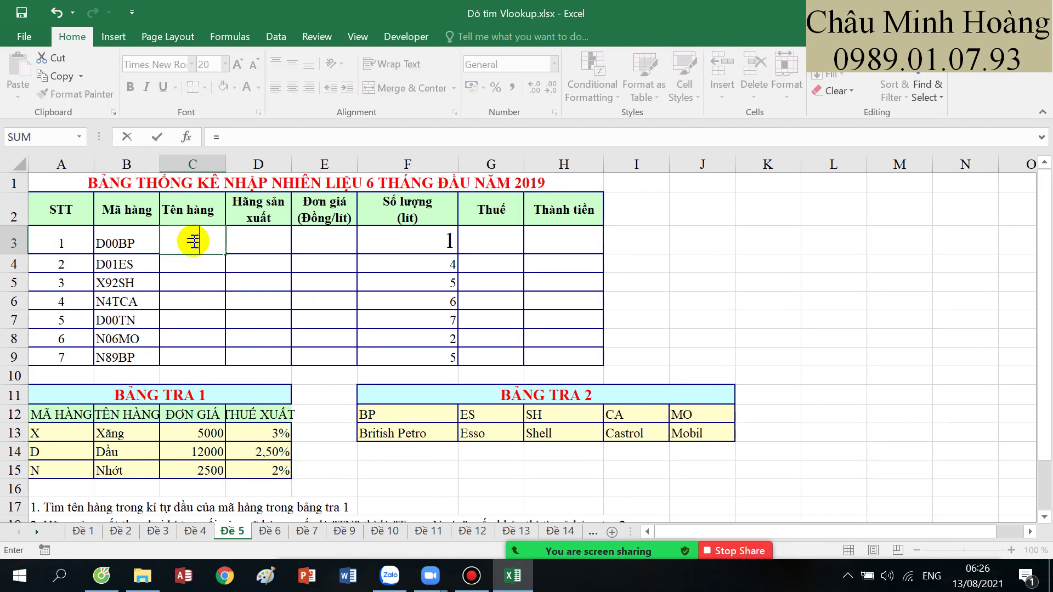
pyautogui.write('vl')
pyautogui.press('Tab')
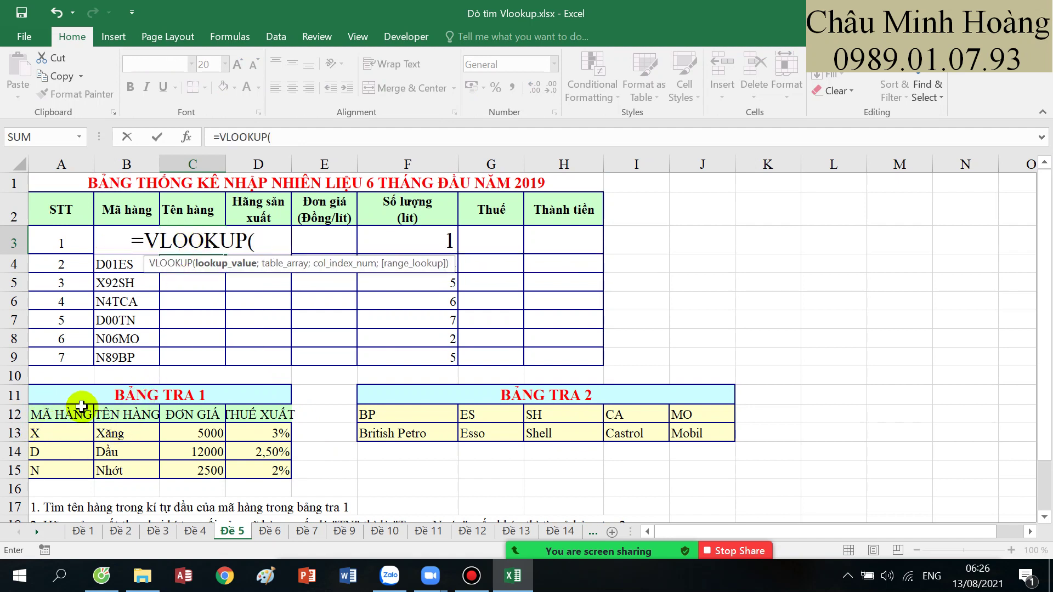
pyautogui.write('lef')
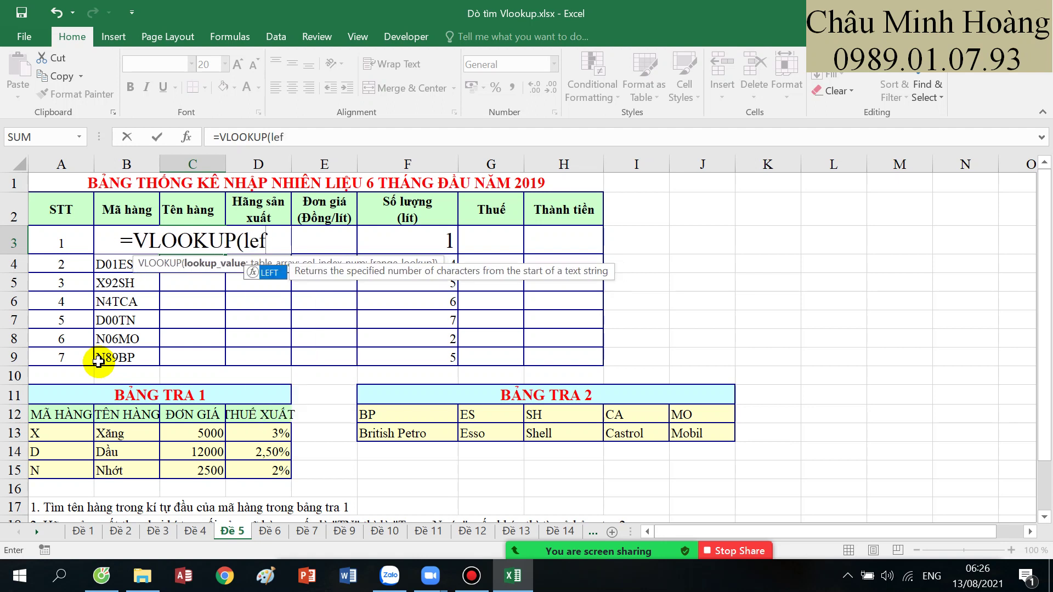
pyautogui.press('Tab')
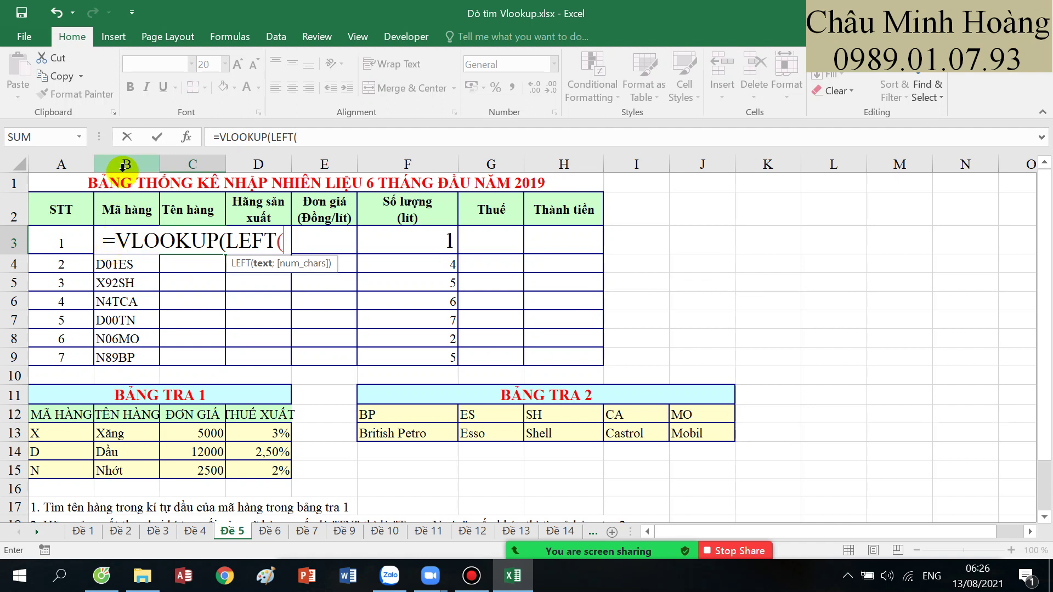
pyautogui.click(87, 254)
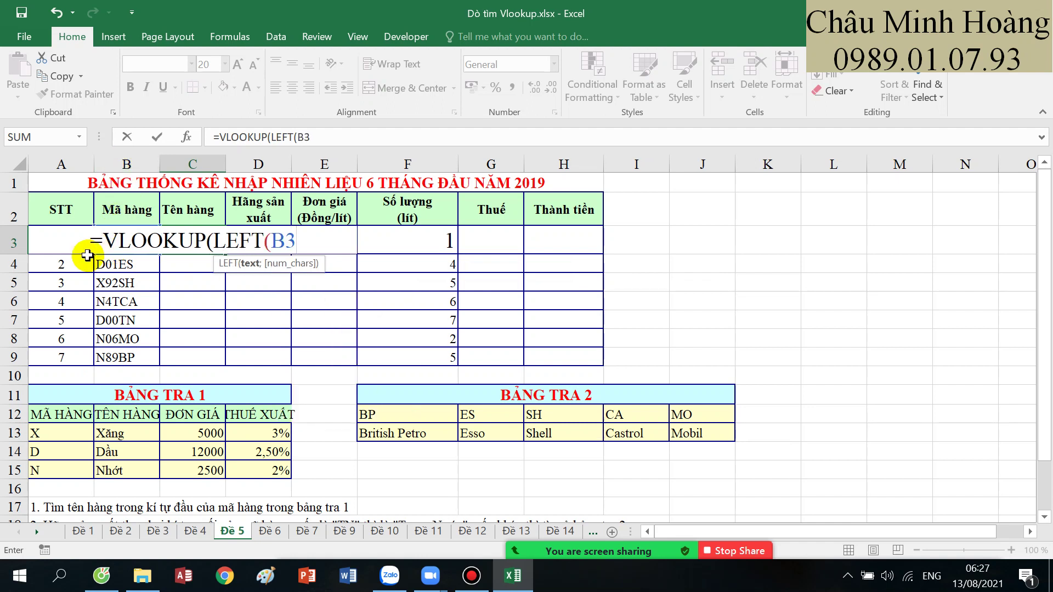
pyautogui.write(';1):')
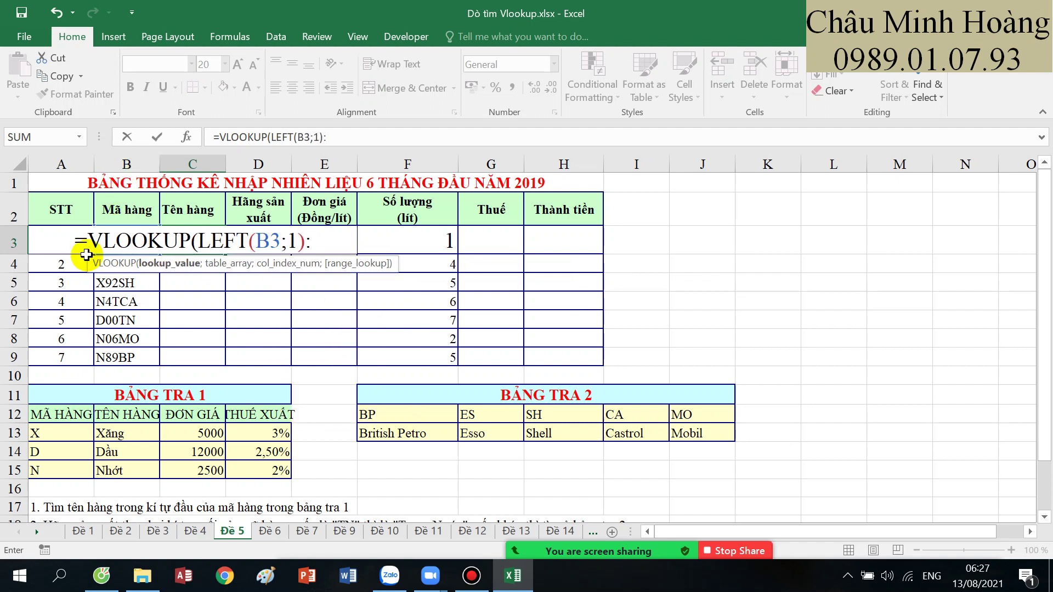
pyautogui.press('BackSpace')
pyautogui.write(';')
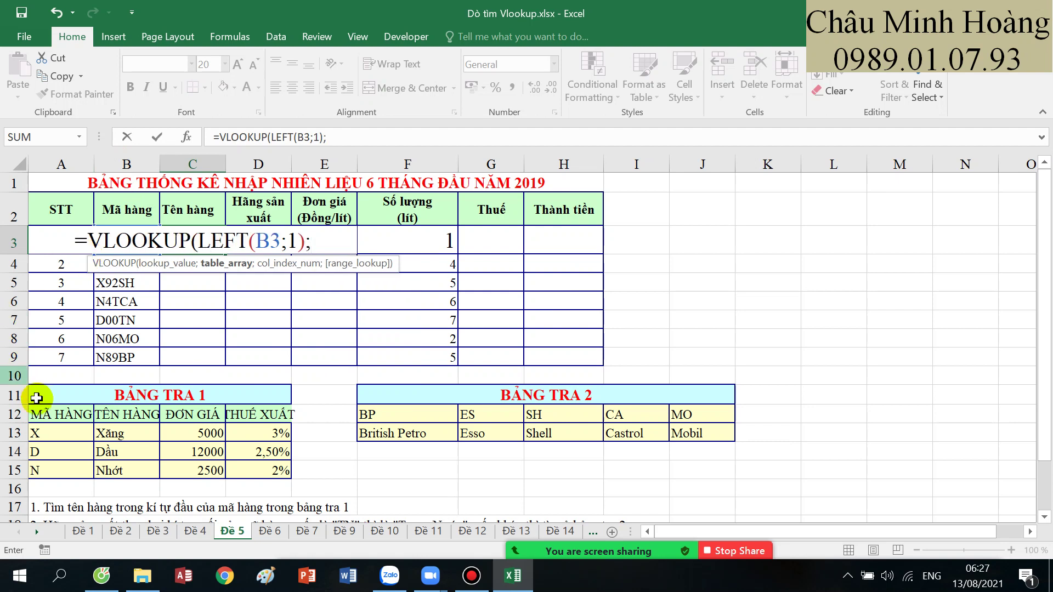
# - Complete the C3 lookup with the absolute table range $A$13:$B$15, column 2 and match type 0
pyautogui.moveTo(41, 426); pyautogui.dragTo(110, 463)
pyautogui.press('F4')
pyautogui.write(';2')
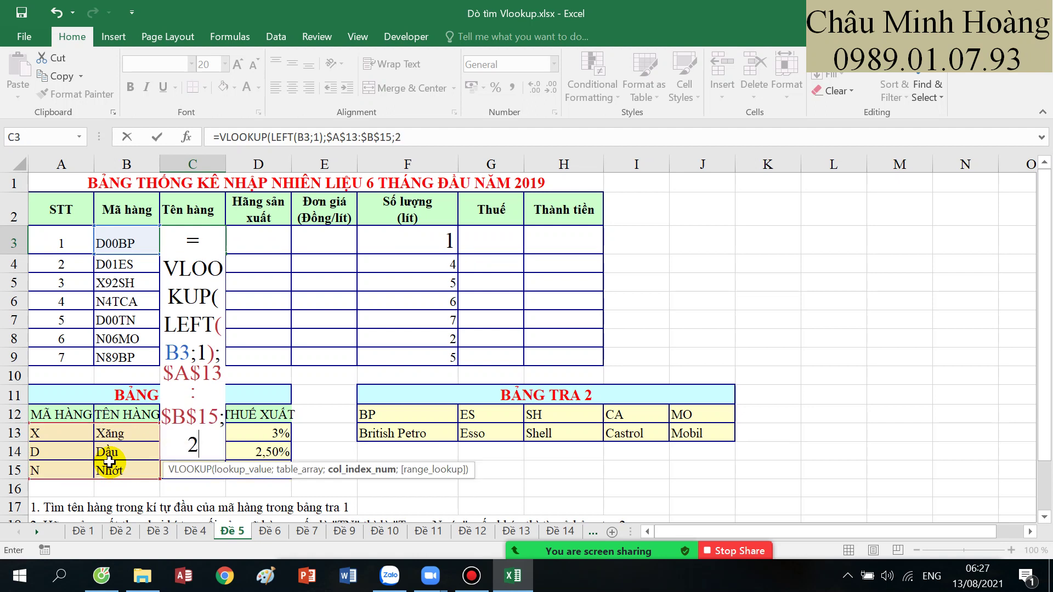
pyautogui.write(';0)')
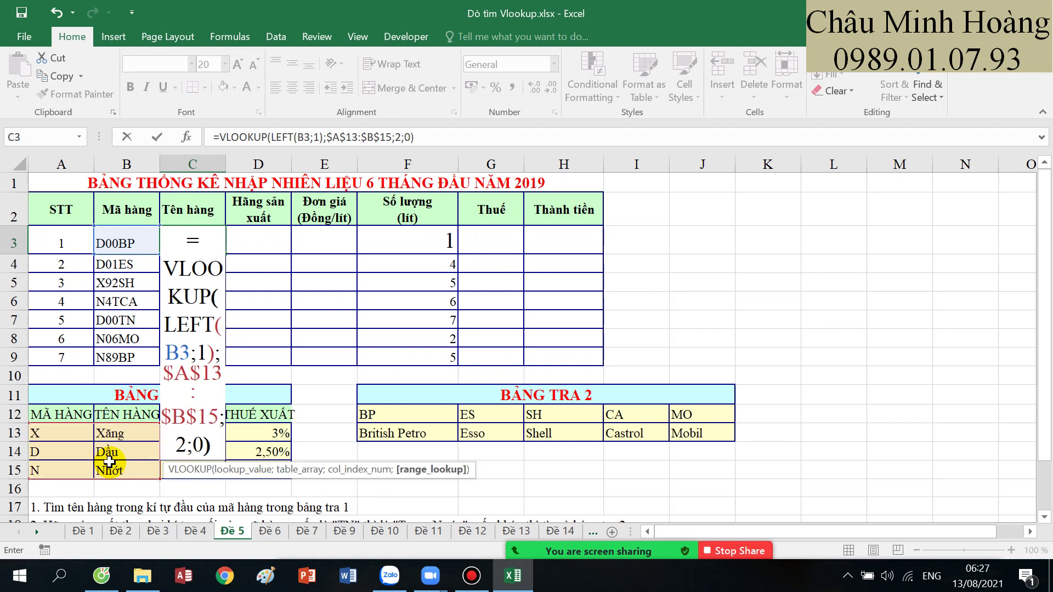
pyautogui.press('Return')
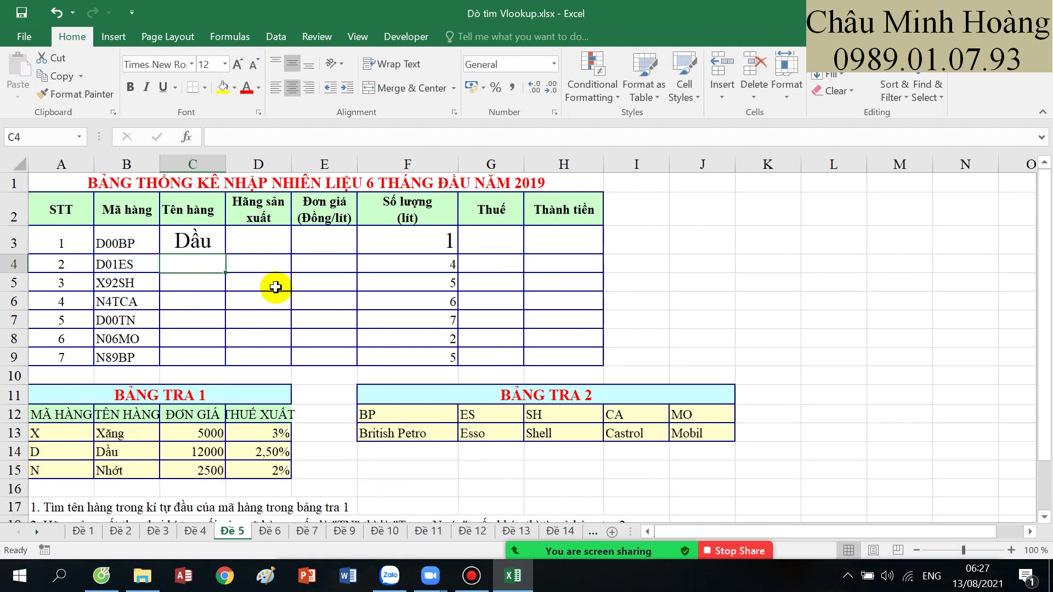
# - Begin an IF formula in Hãng sản xuất cell D3 that returns "Trong Nước" when RIGHT(B3;2)="TN"
pyautogui.click(274, 245)
pyautogui.write('=if(')
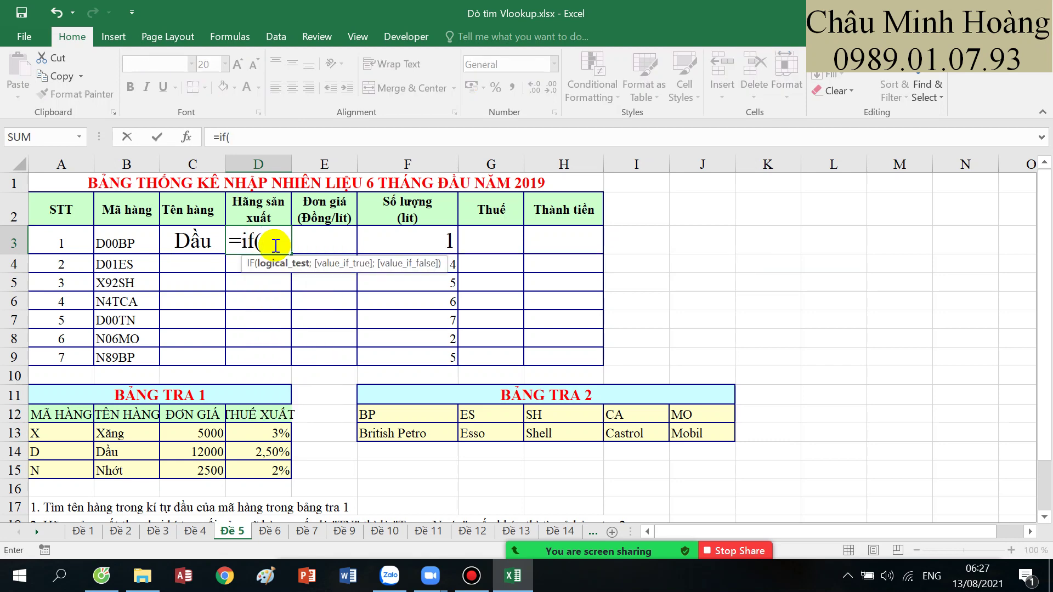
pyautogui.write('ri')
pyautogui.press('Tab')
pyautogui.click(127, 238)
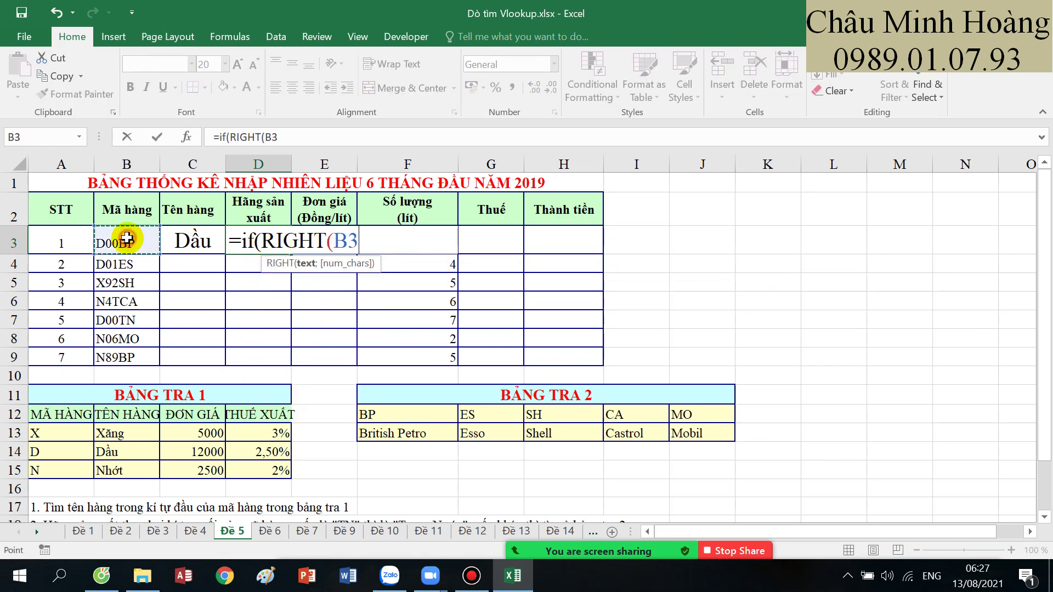
pyautogui.write(';2)=')
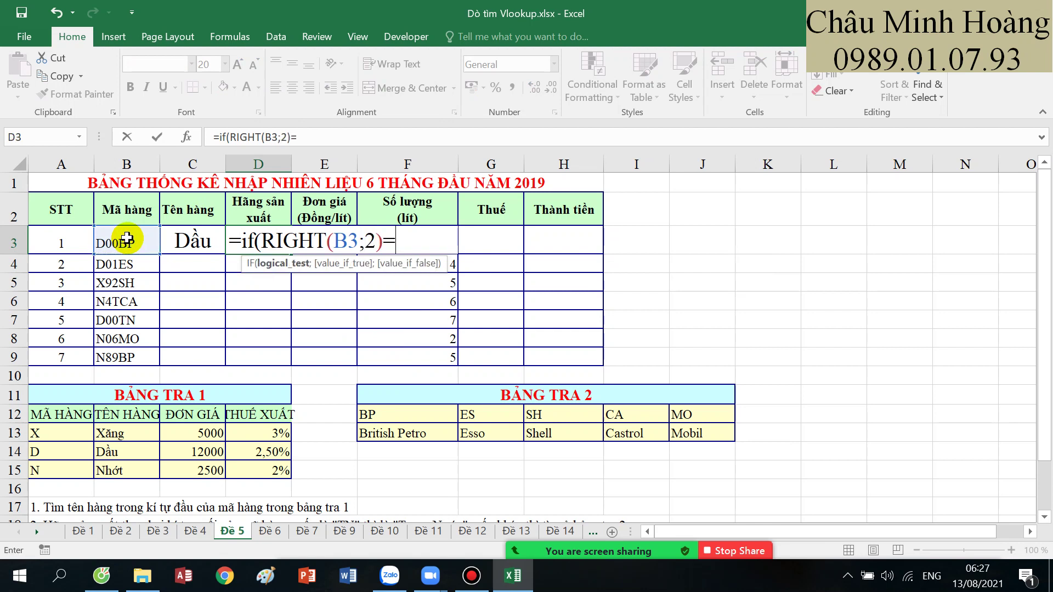
pyautogui.write('"TN";"Trong')
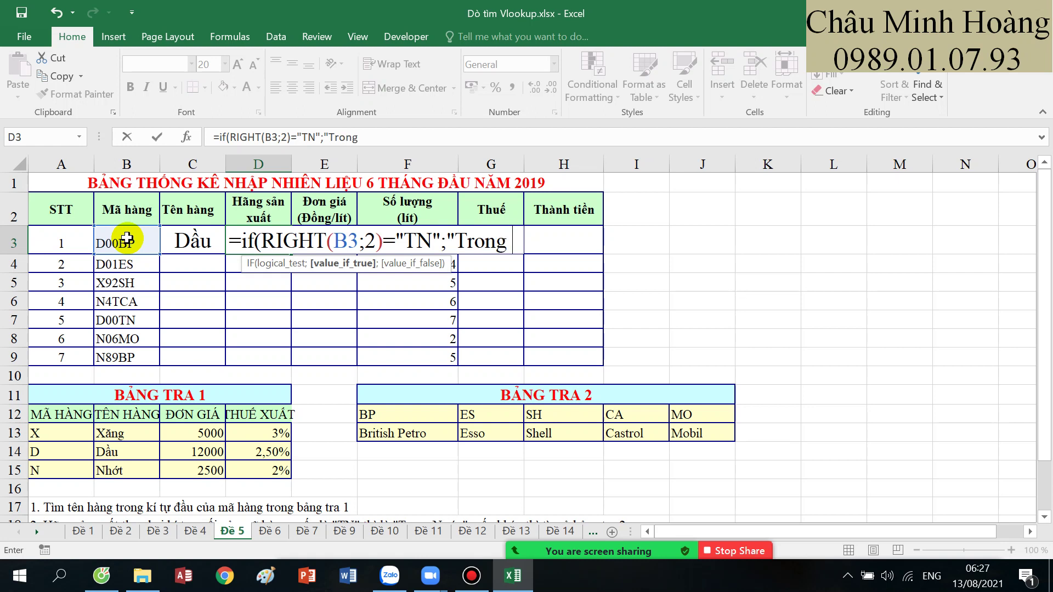
pyautogui.write(' Nước')
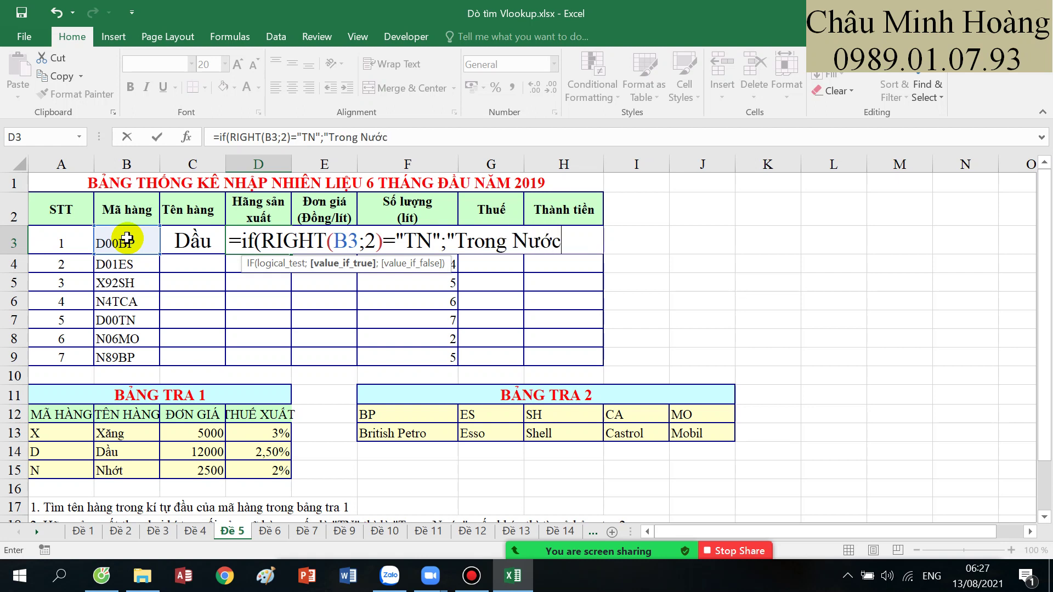
pyautogui.write('";v')
pyautogui.press('BackSpace')
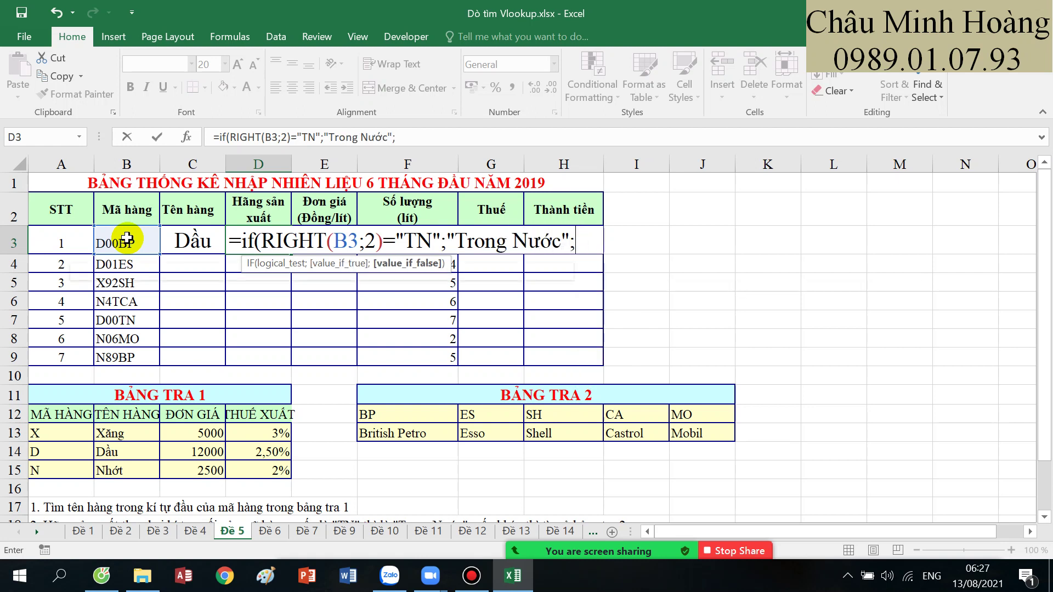
# - Complete the D3 formula with HLOOKUP(RIGHT(B3;2);$F$12:$J$13;2;0) as the value if false
pyautogui.write('hl')
pyautogui.press('Tab')
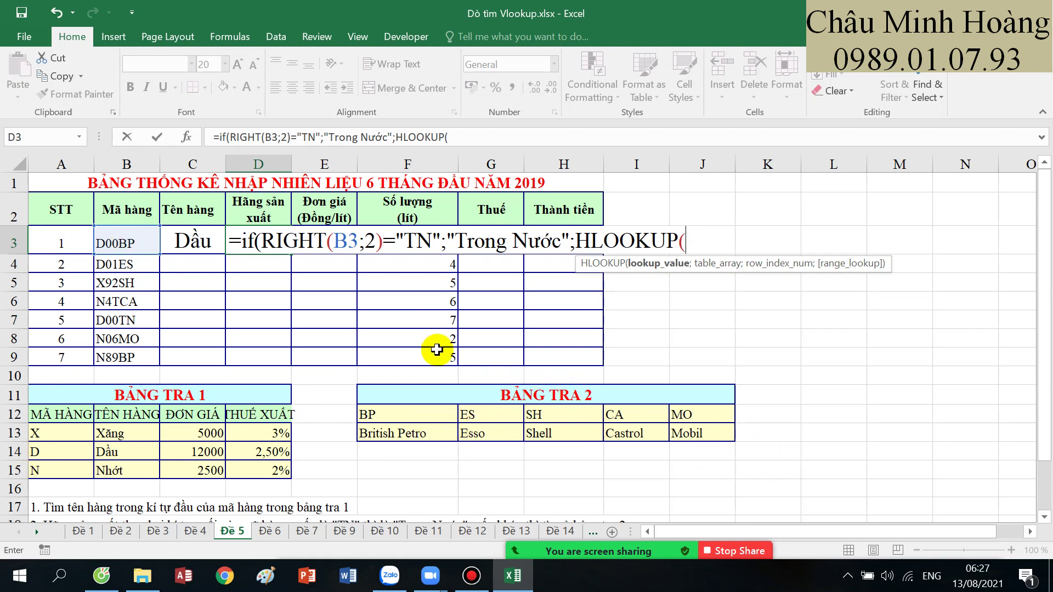
pyautogui.write('ri')
pyautogui.press('Tab')
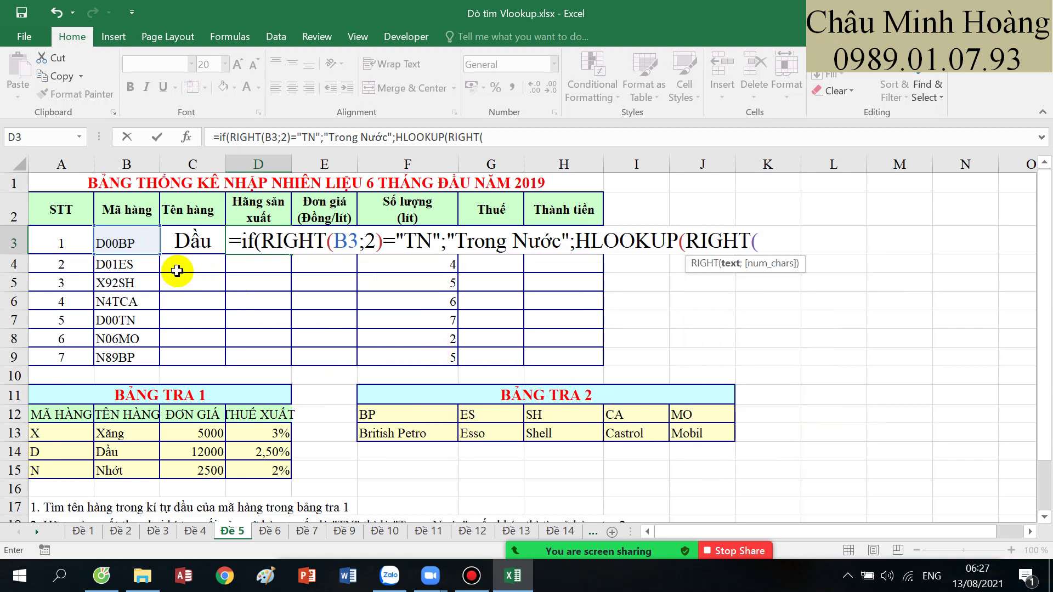
pyautogui.click(138, 243)
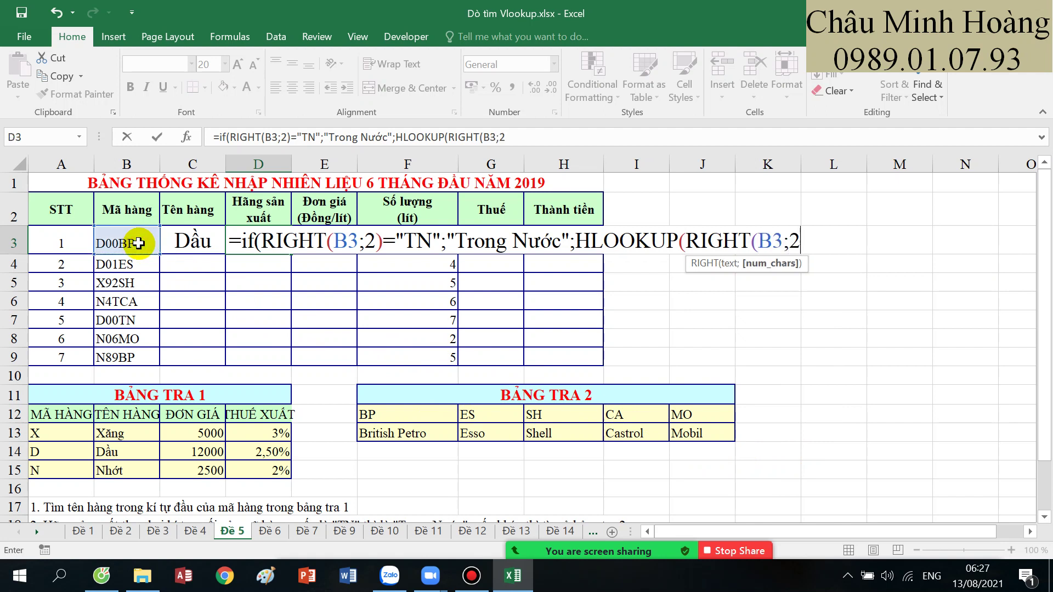
pyautogui.write(';2);')
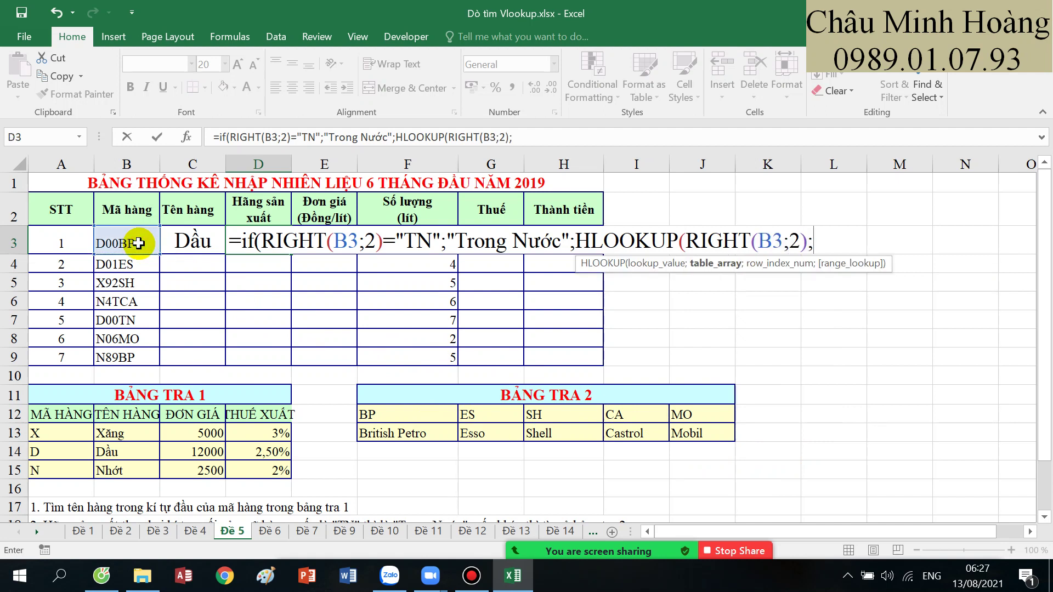
pyautogui.moveTo(392, 413); pyautogui.dragTo(704, 434)
pyautogui.press('F4')
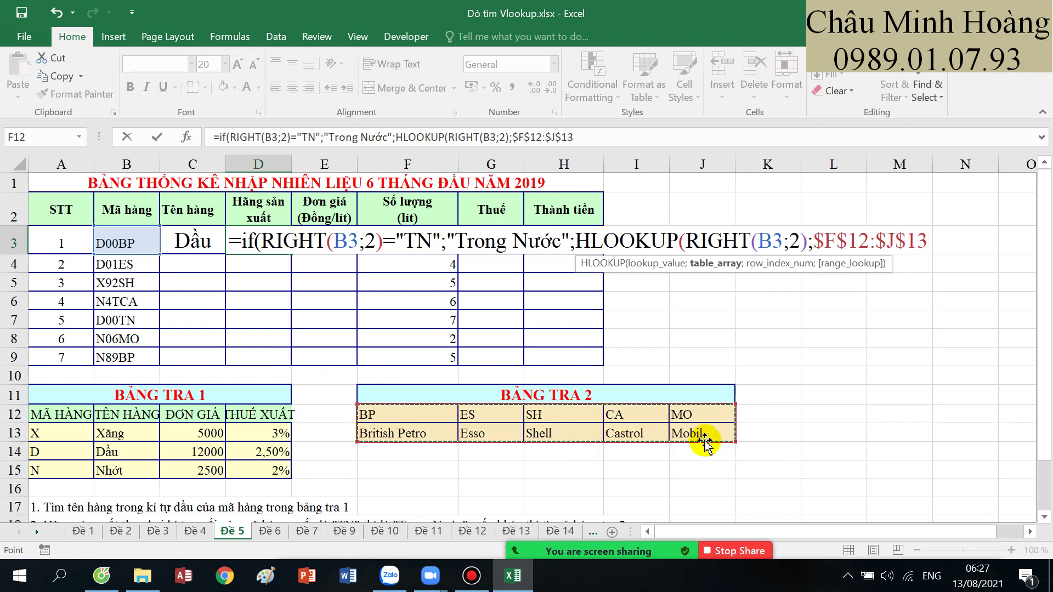
pyautogui.write(';2;0')
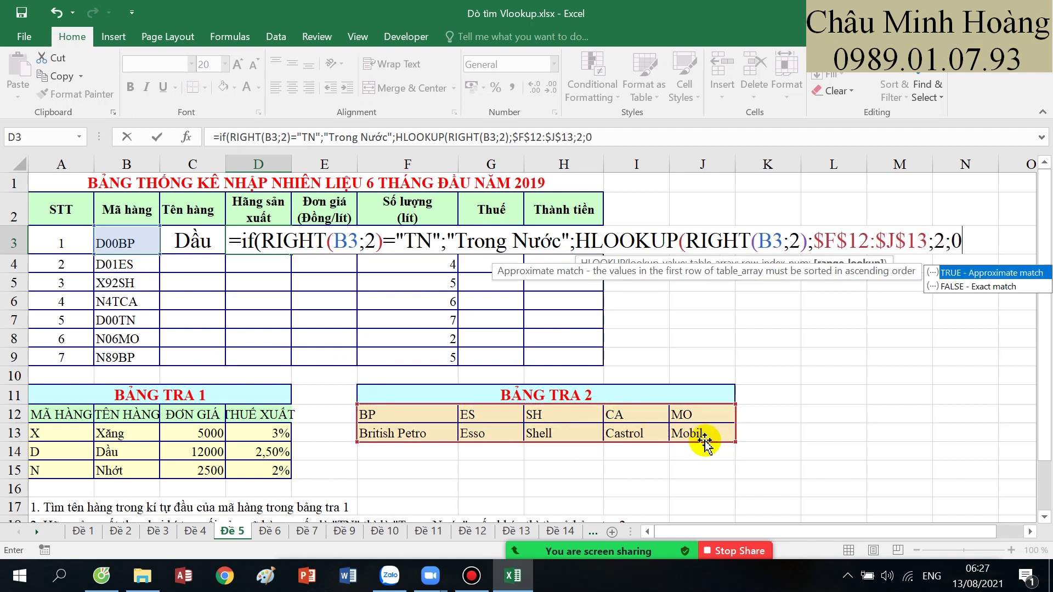
pyautogui.write(')')
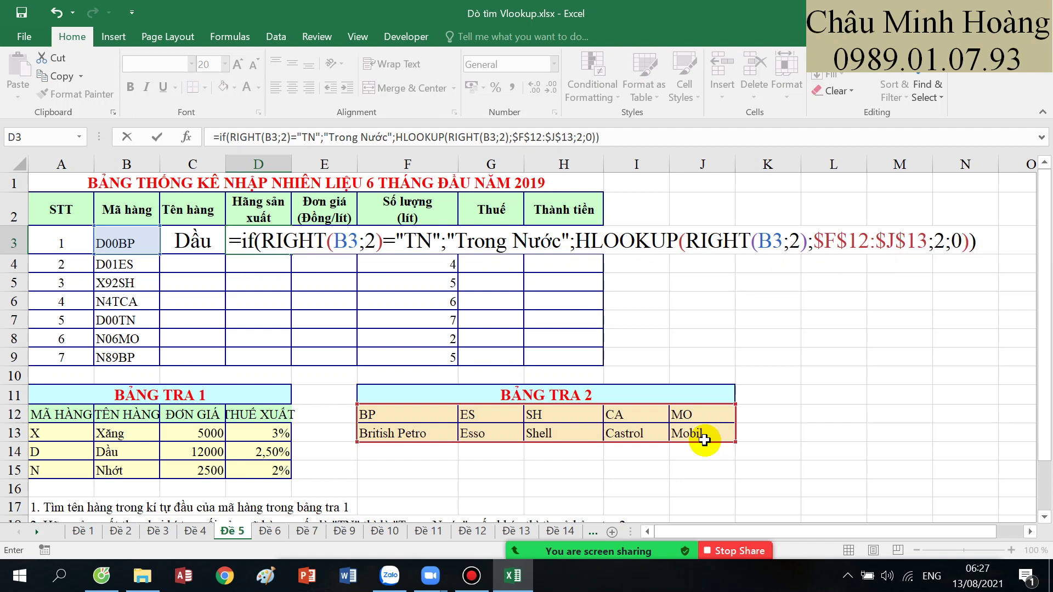
pyautogui.press('Return')
# - Enter =VLOOKUP(LEFT(B3;1);$A$13:$C$15;3;0) in E3 to look up Đơn giá in Bảng tra 1
pyautogui.click(328, 243)
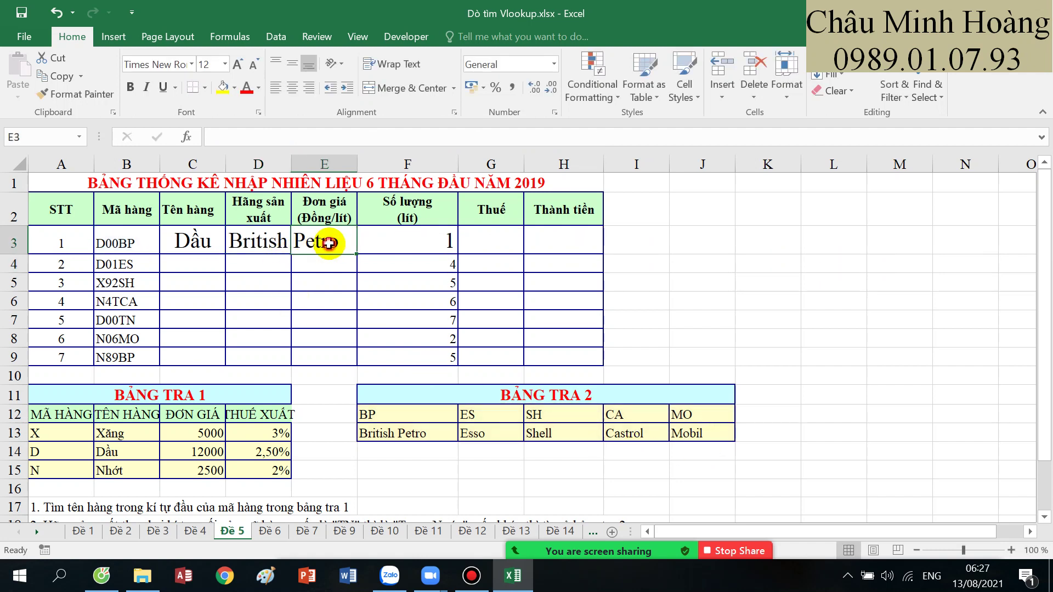
pyautogui.write('=vl')
pyautogui.press('Tab')
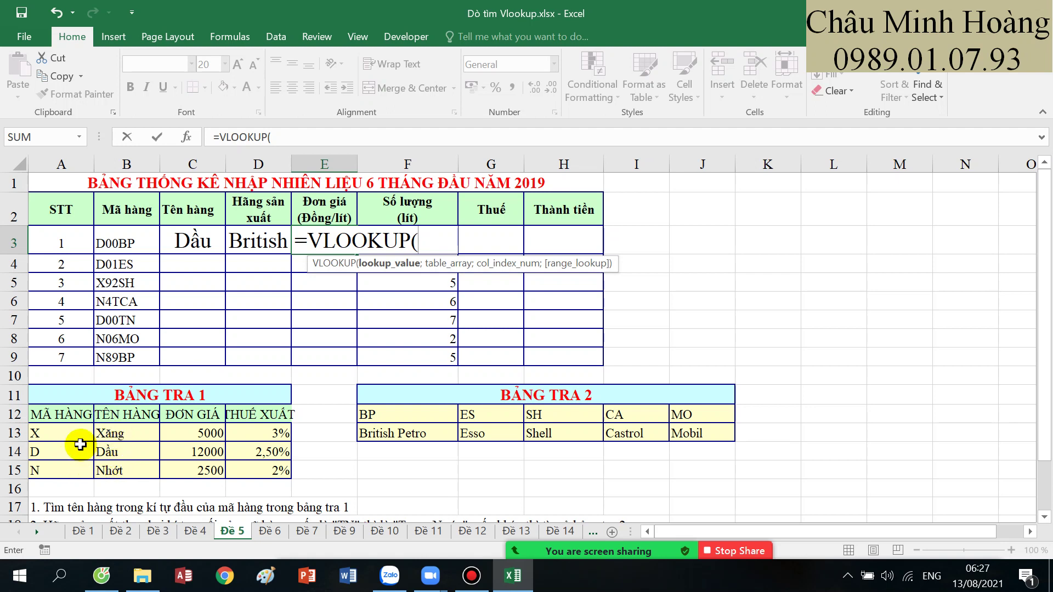
pyautogui.write('lef')
pyautogui.press('Tab')
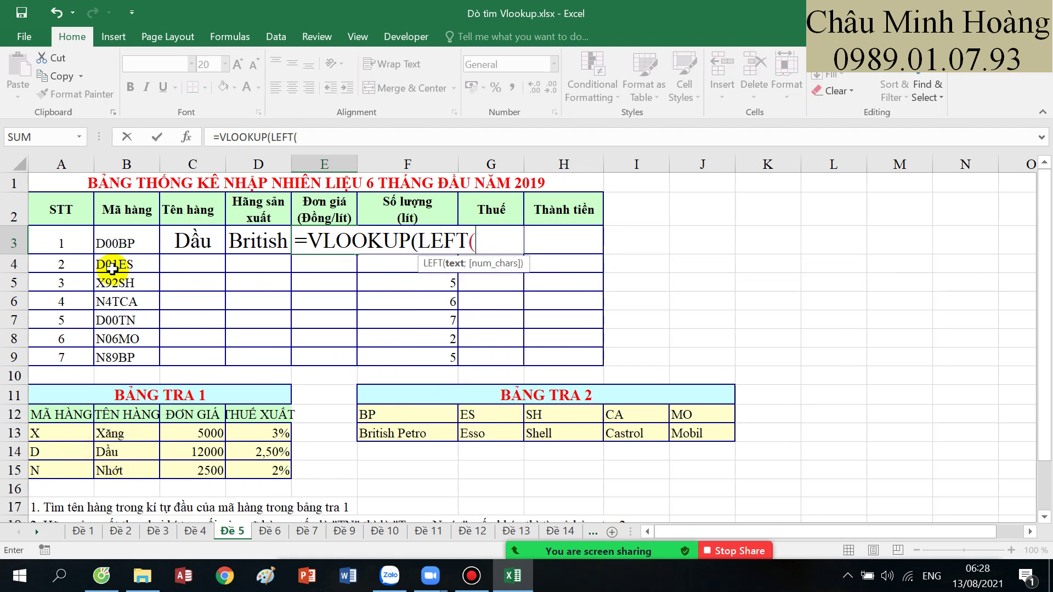
pyautogui.click(120, 240)
pyautogui.write(';1)')
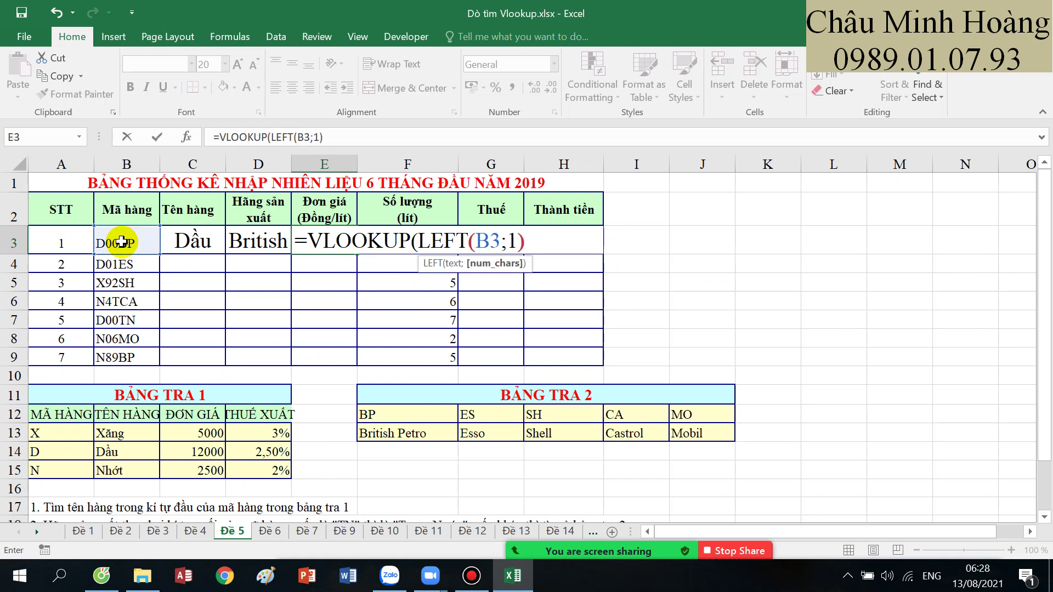
pyautogui.write(';')
pyautogui.moveTo(82, 433); pyautogui.dragTo(204, 465)
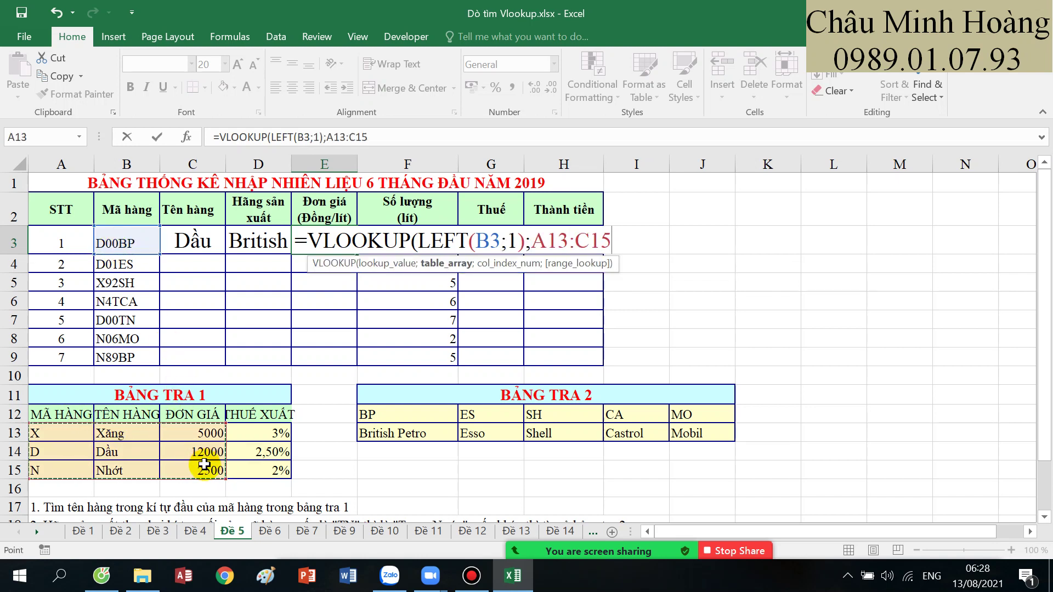
pyautogui.press('F4')
pyautogui.write(';3;0)')
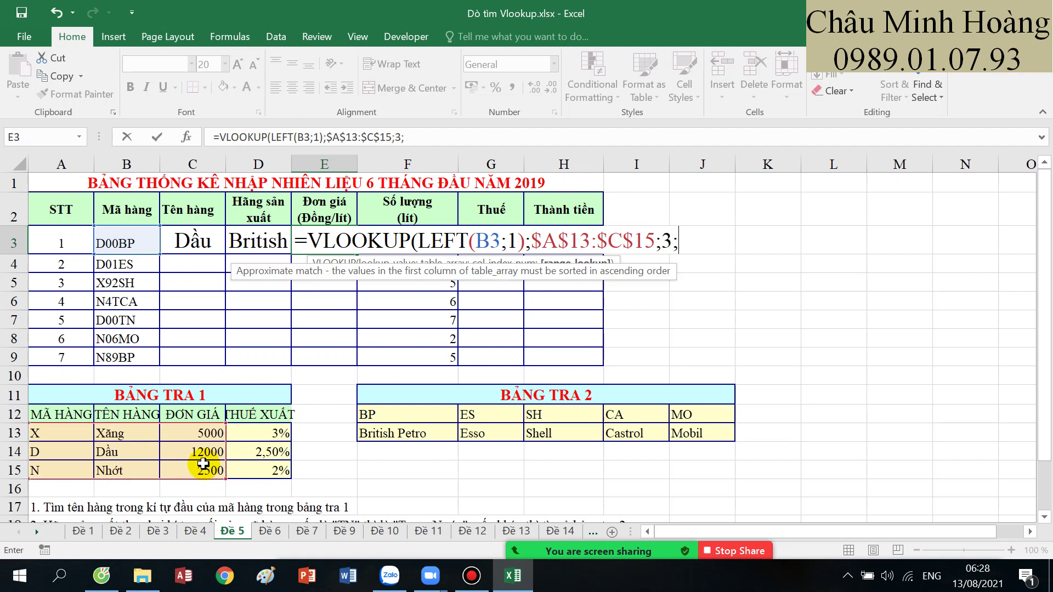
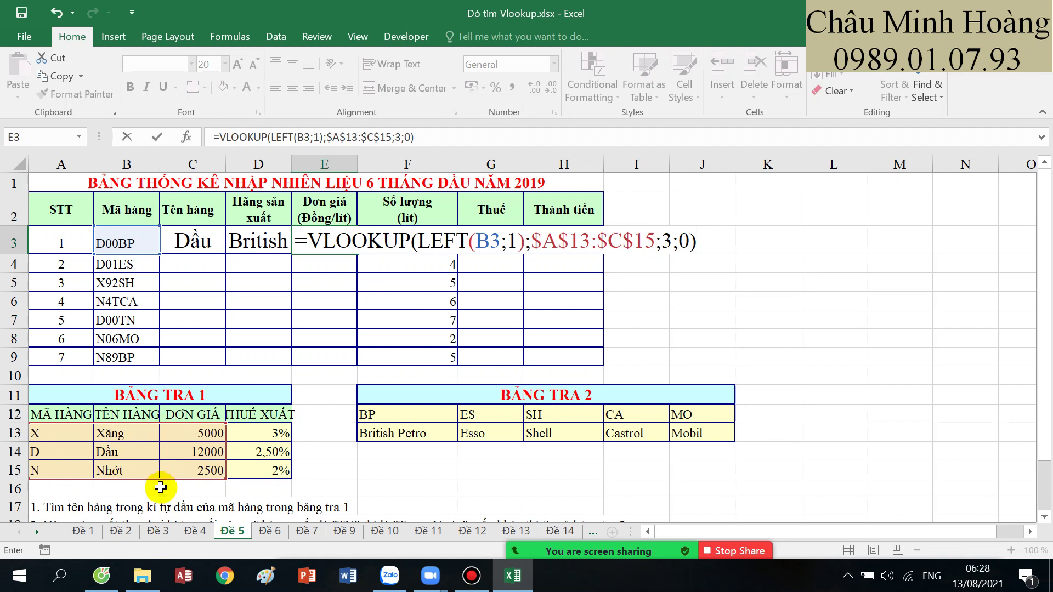
pyautogui.press('Return')
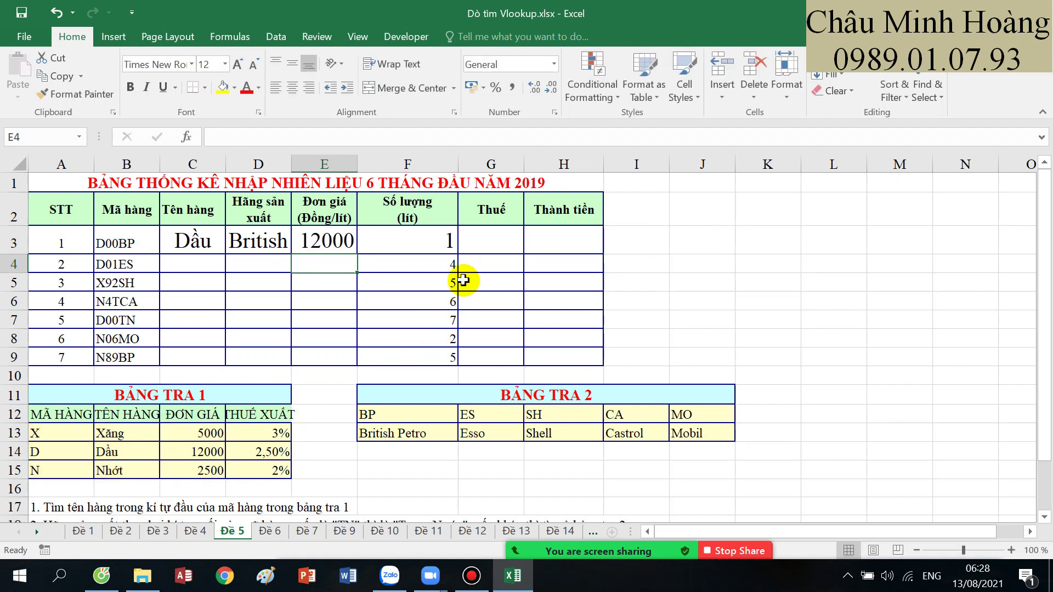
# - In Thuế cell G3, build the lookup VLOOKUP(LEFT(B3;1);$A$13:$D$15;4;0) to get the tax rate from Bảng tra 1
pyautogui.click(481, 239)
pyautogui.write('=vl')
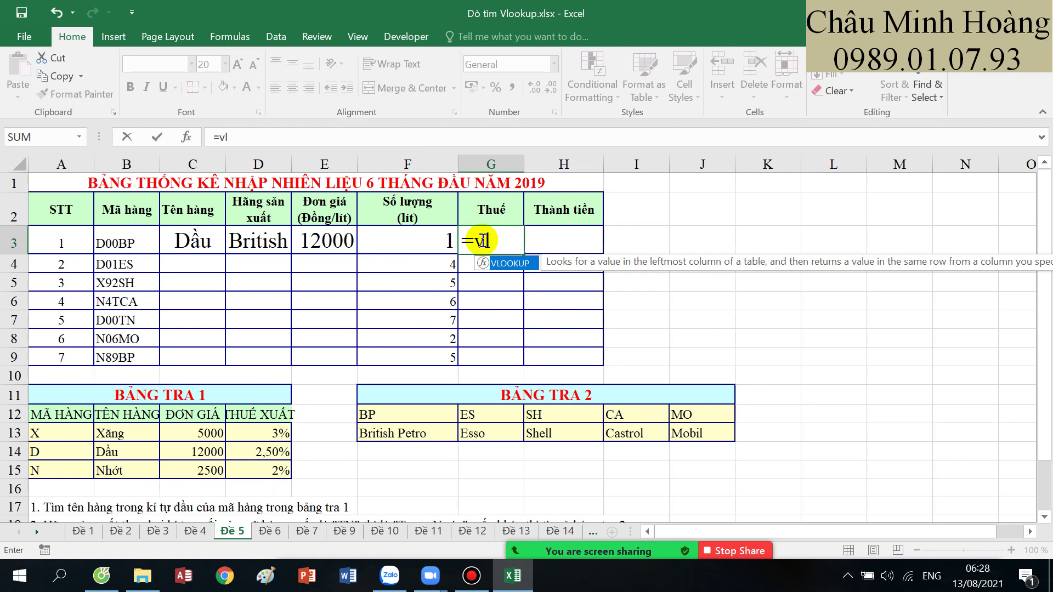
pyautogui.press('Tab')
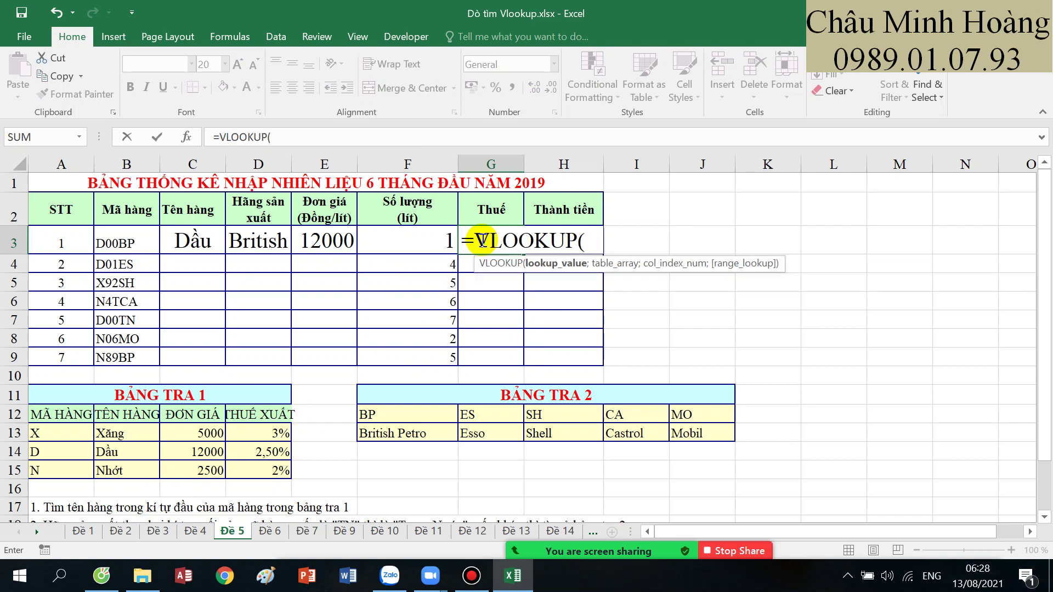
pyautogui.write('lef')
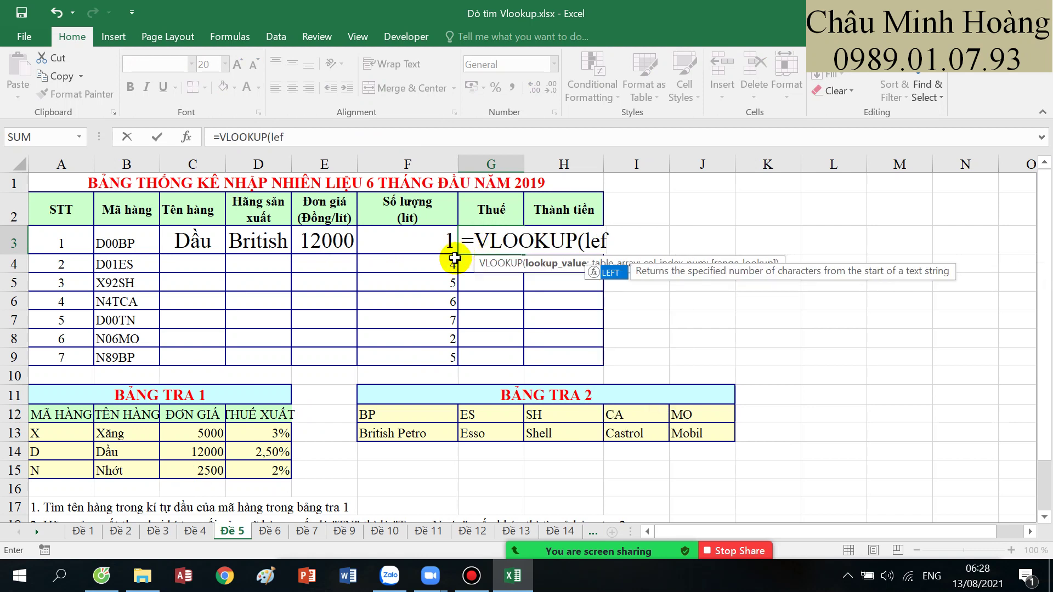
pyautogui.press('Tab')
pyautogui.click(152, 231)
pyautogui.write(';1')
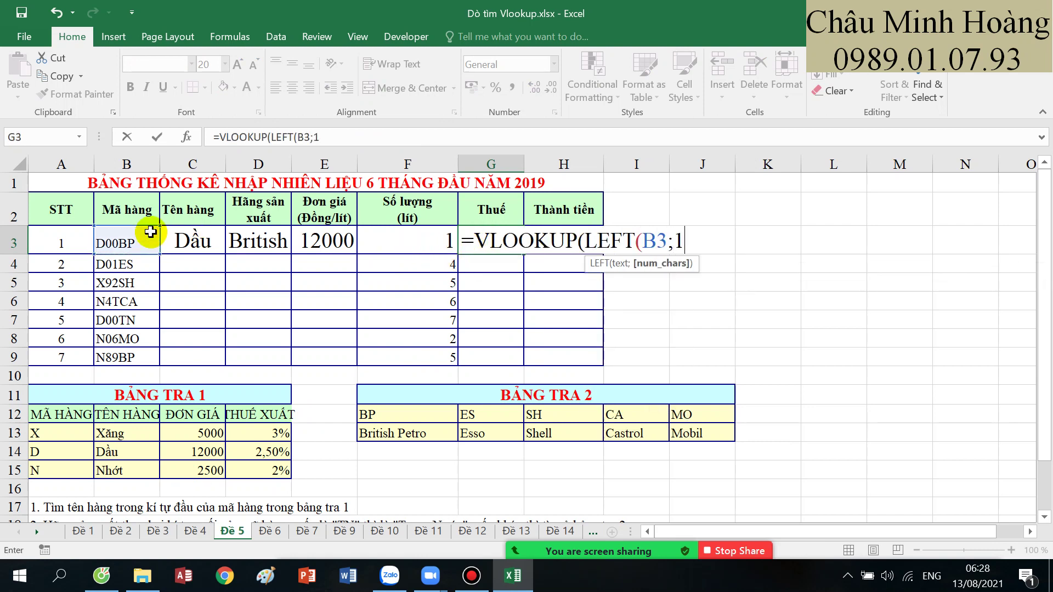
pyautogui.write(');')
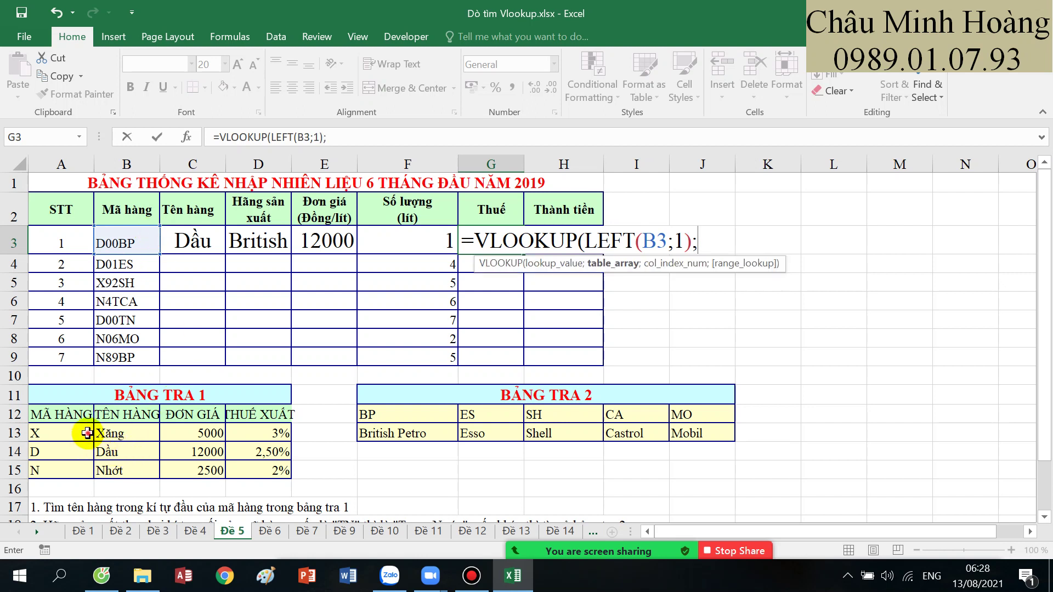
pyautogui.moveTo(38, 433); pyautogui.dragTo(254, 470)
pyautogui.press('F4')
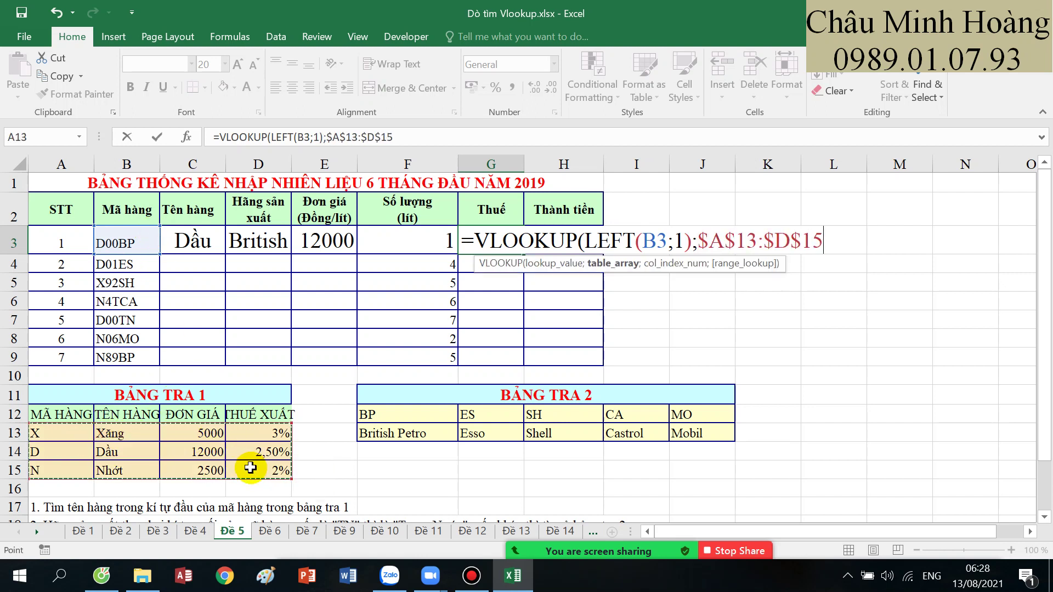
pyautogui.write(';4;0')
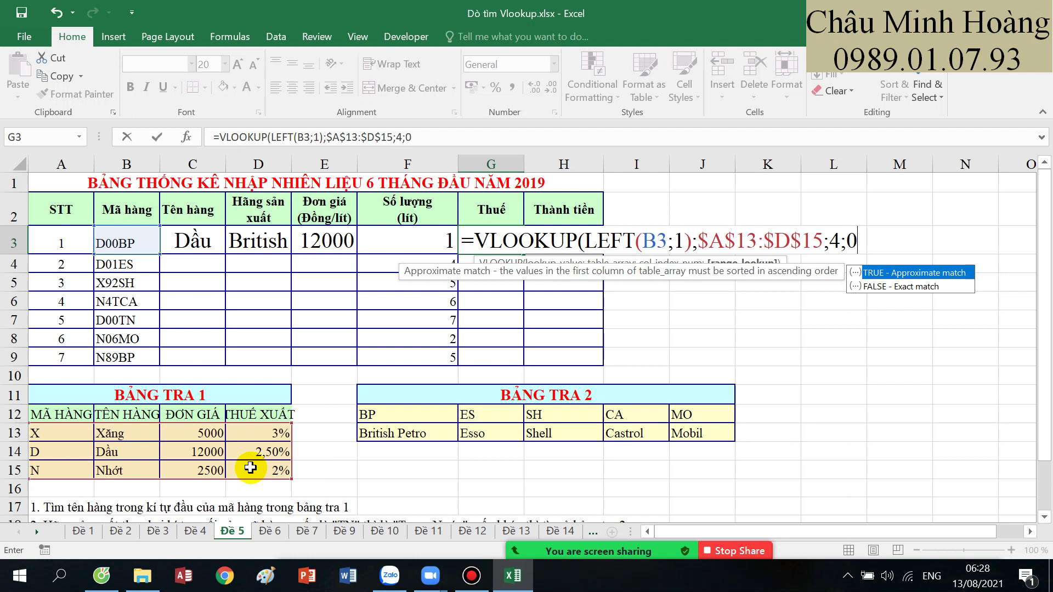
# - Close the G3 lookup and multiply it by the unit price E3 and the quantity F3
pyautogui.write(')*')
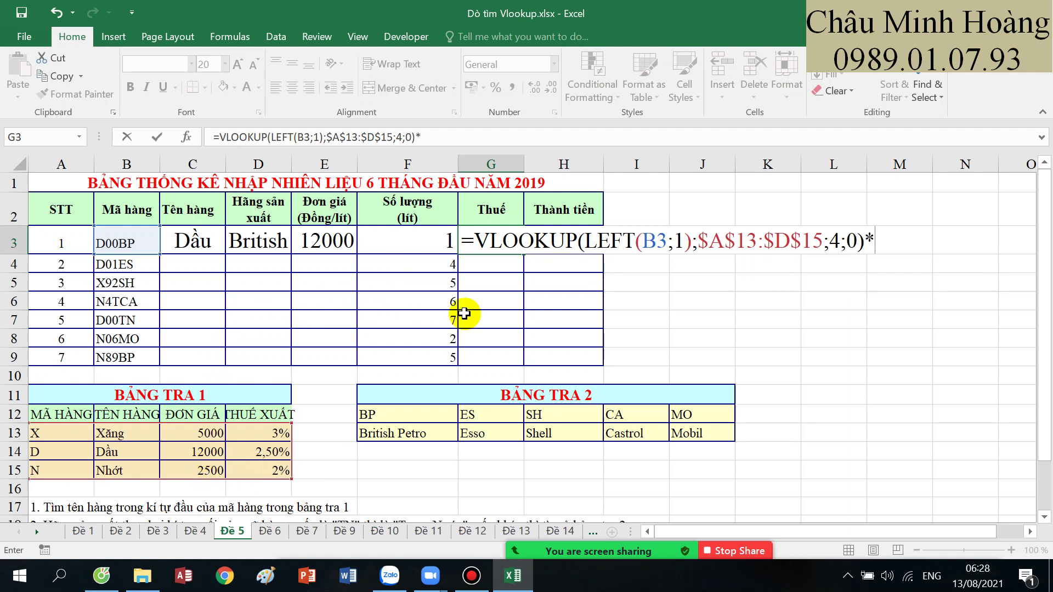
pyautogui.click(341, 239)
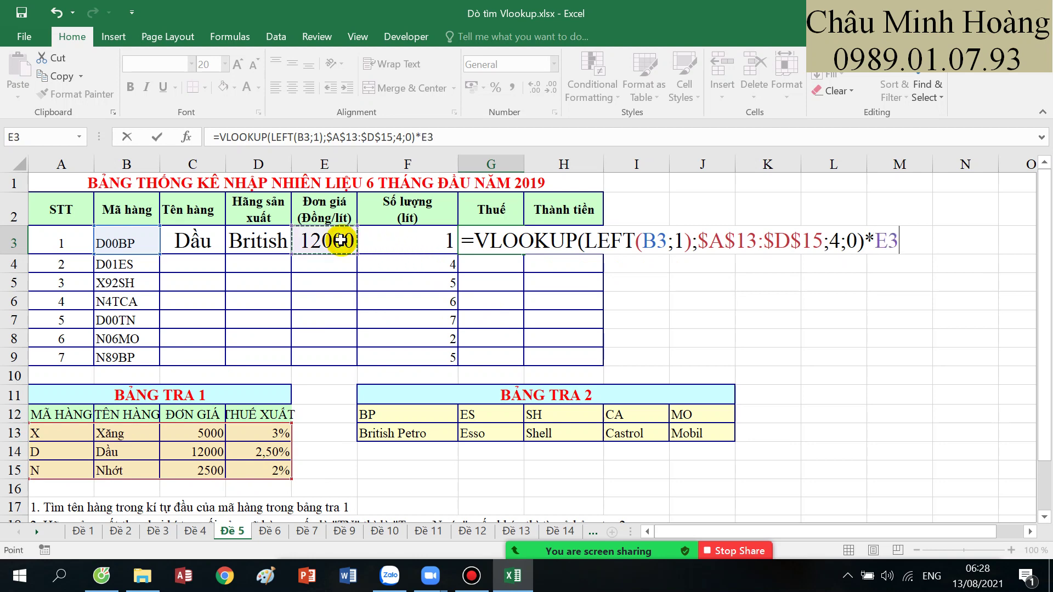
pyautogui.write('*')
pyautogui.click(383, 244)
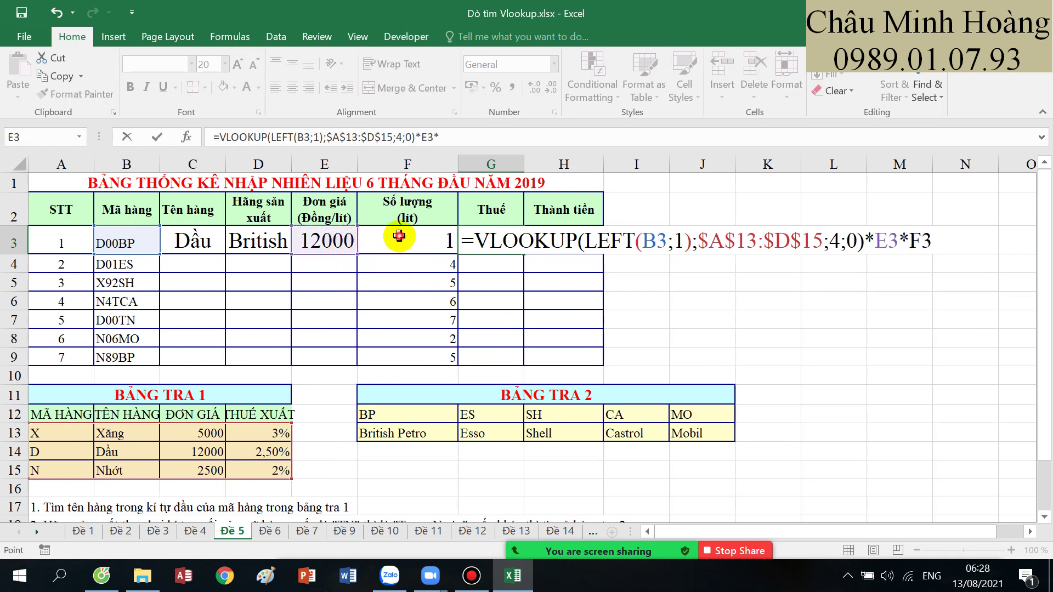
pyautogui.scroll(-3, 438, 329)
pyautogui.scroll(-1, 444, 373)
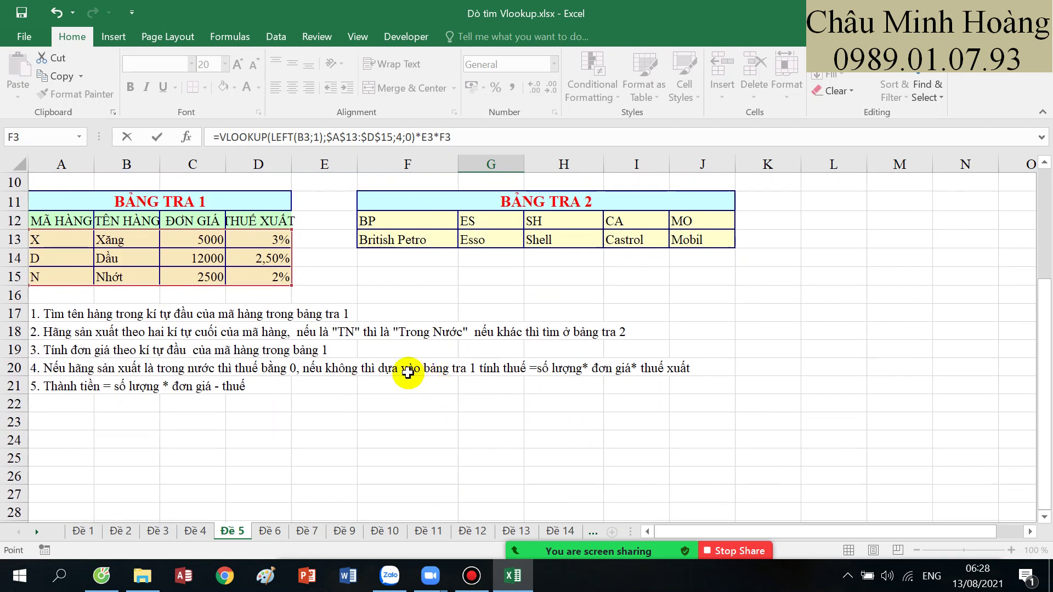
pyautogui.scroll(3, 384, 378)
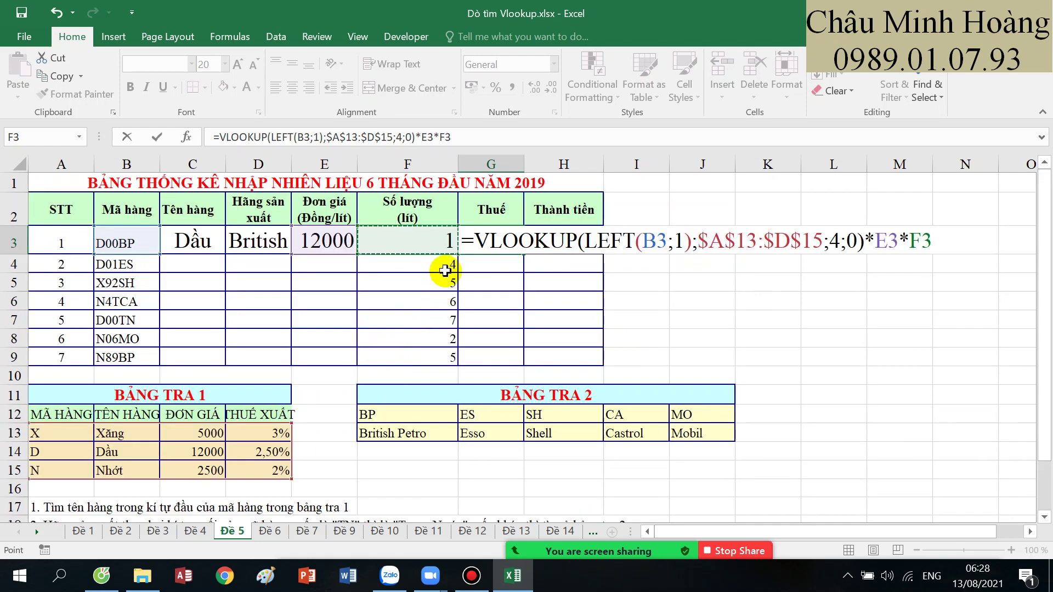
# - Wrap the G3 formula in an IF that returns 0 when D3="Trong Nước" and the tax calculation otherwise
pyautogui.click(470, 241)
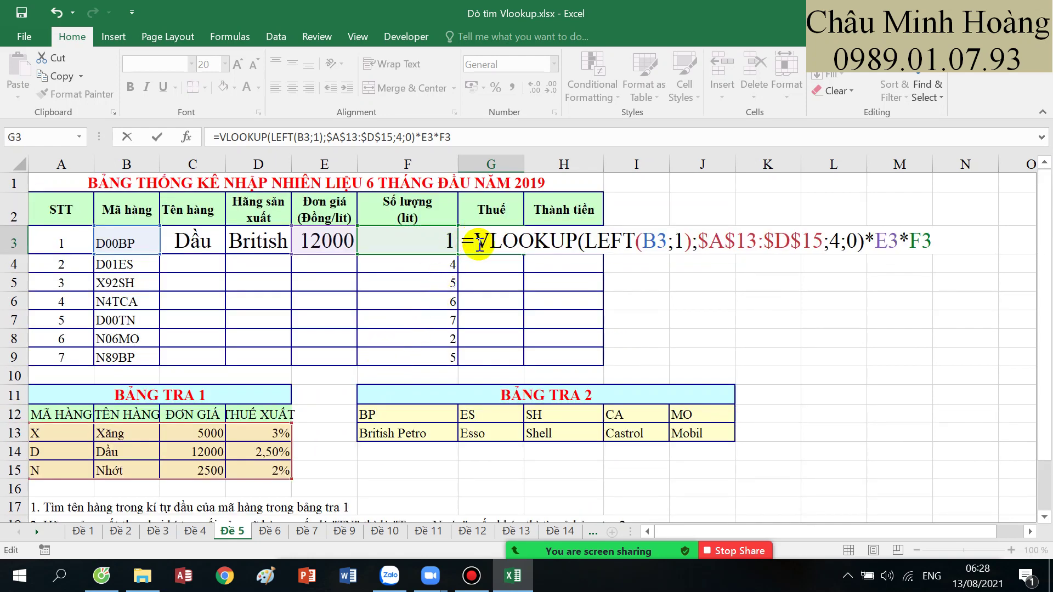
pyautogui.write('if(')
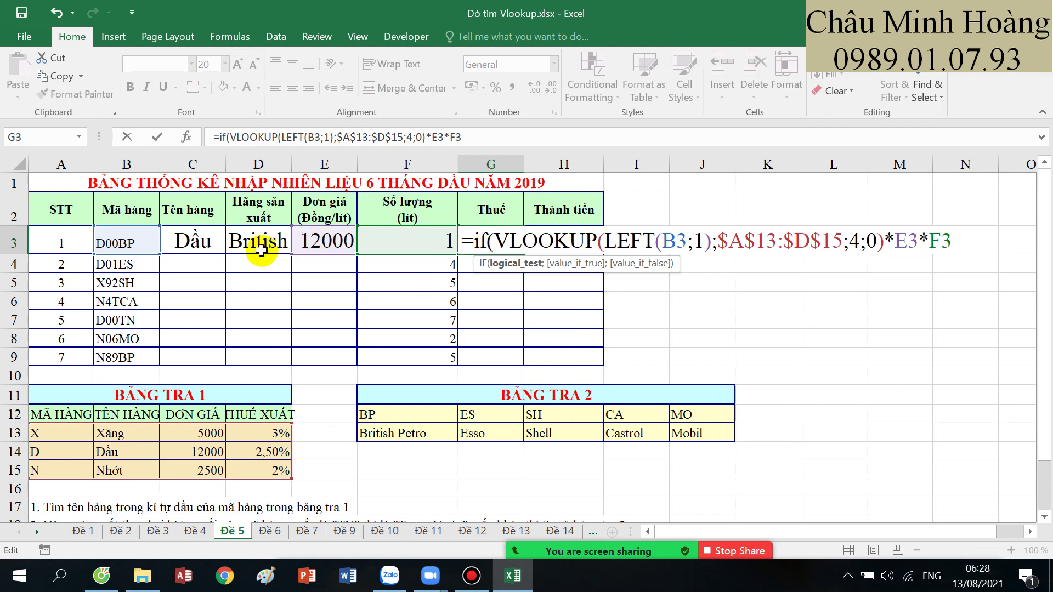
pyautogui.click(254, 246)
pyautogui.write('="Trong')
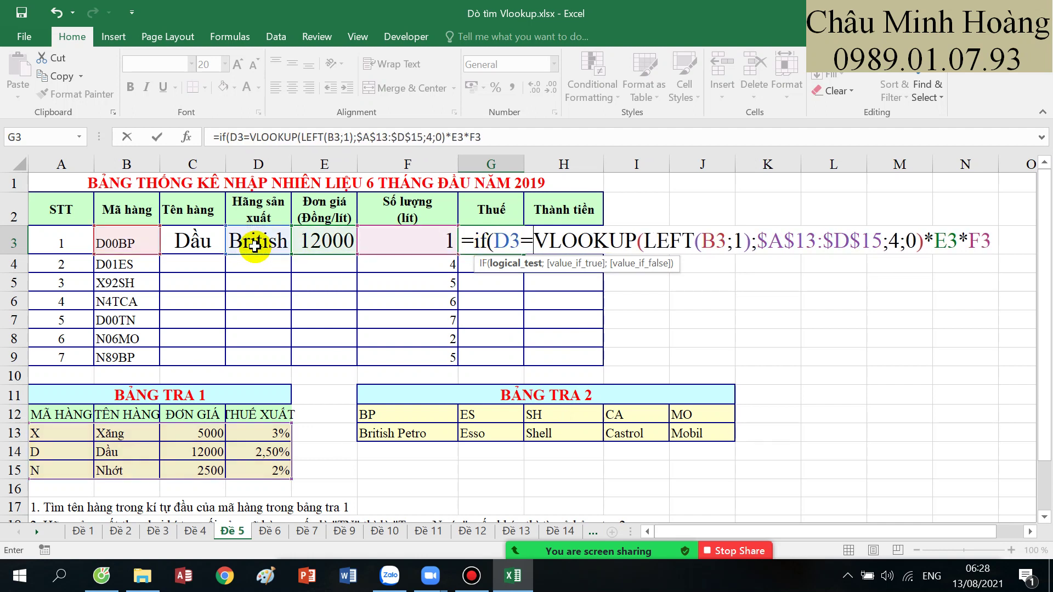
pyautogui.write(' Nước')
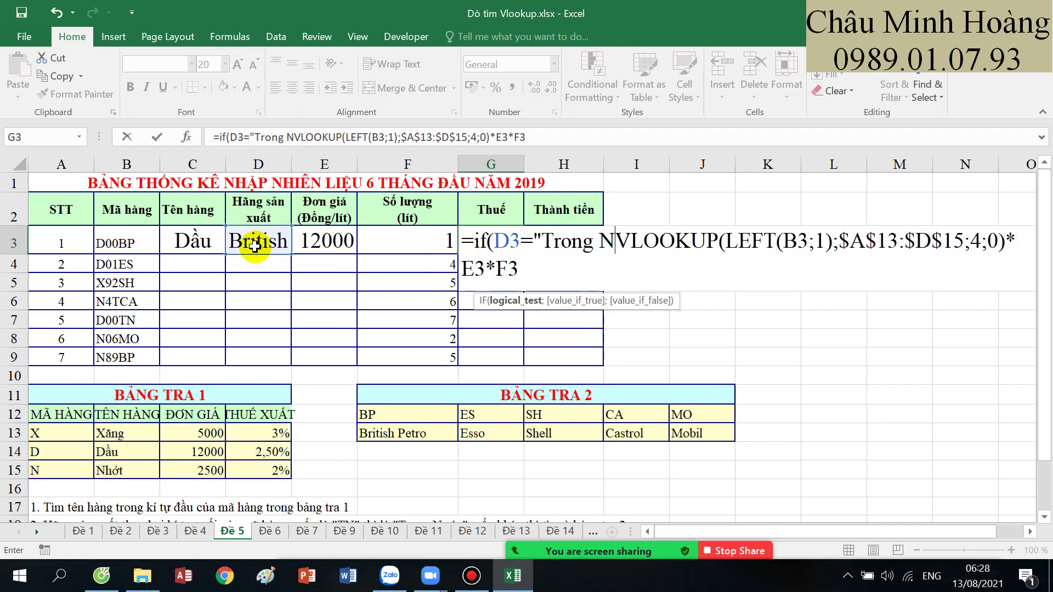
pyautogui.write('";')
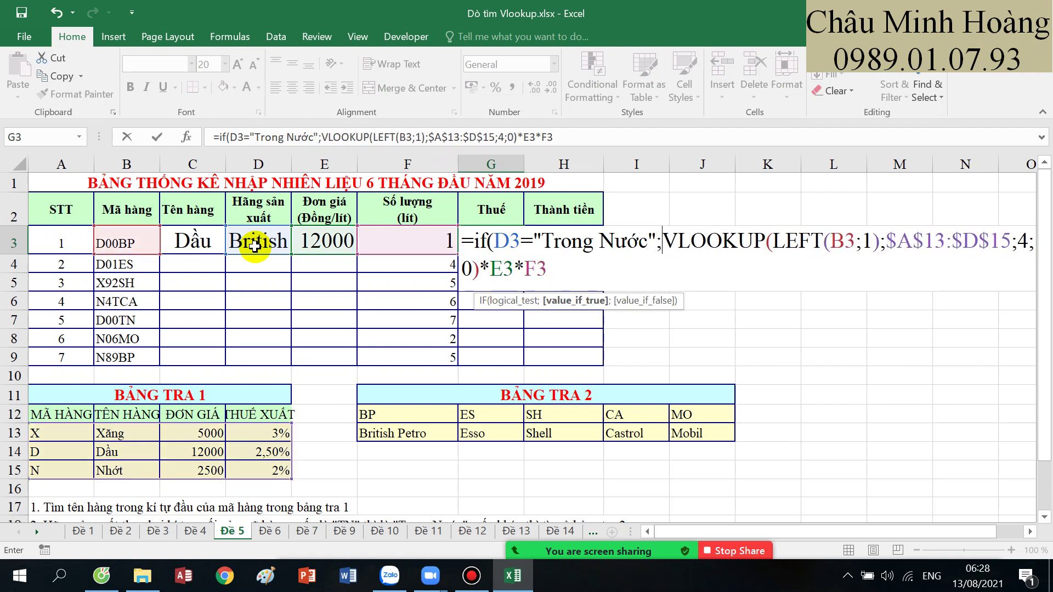
pyautogui.write('0;')
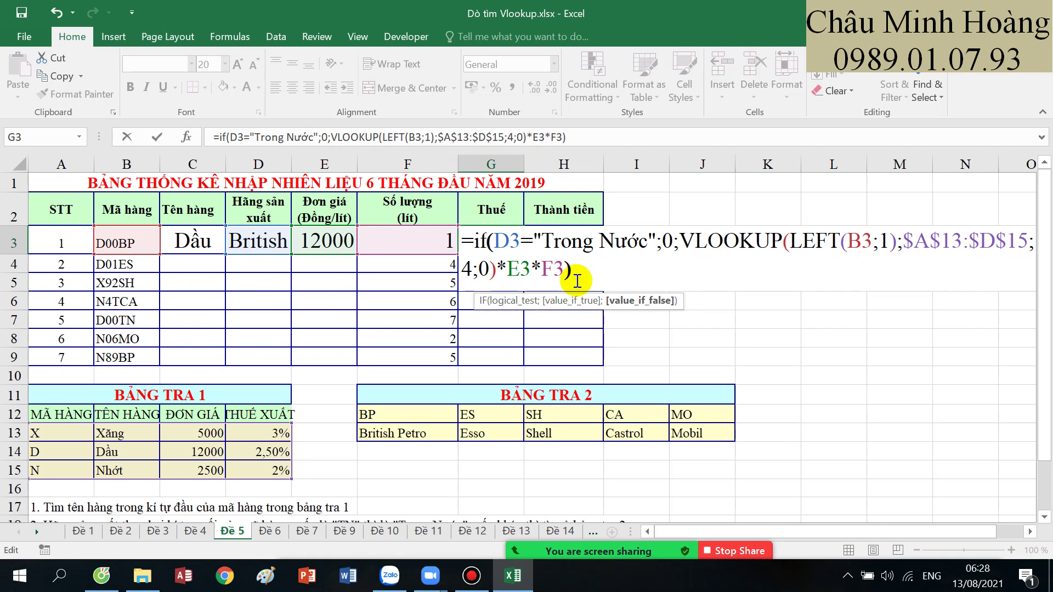
pyautogui.click(577, 282)
pyautogui.press('Return')
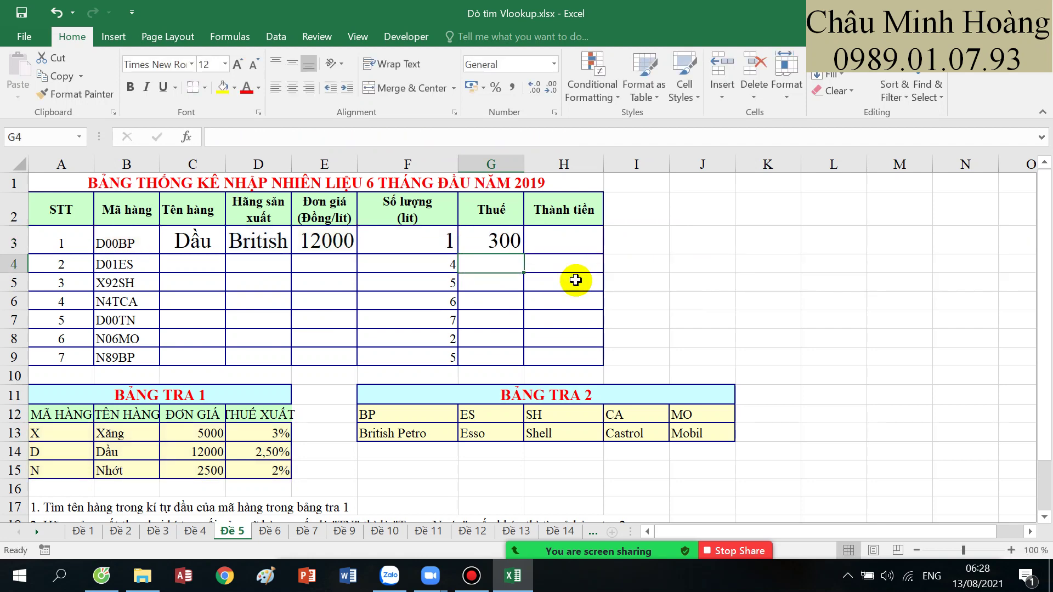
# - Enter =(F3*E3)-G3 in Thành tiền cell H3, following requirement 5 below the tables
pyautogui.scroll(-3, 467, 318)
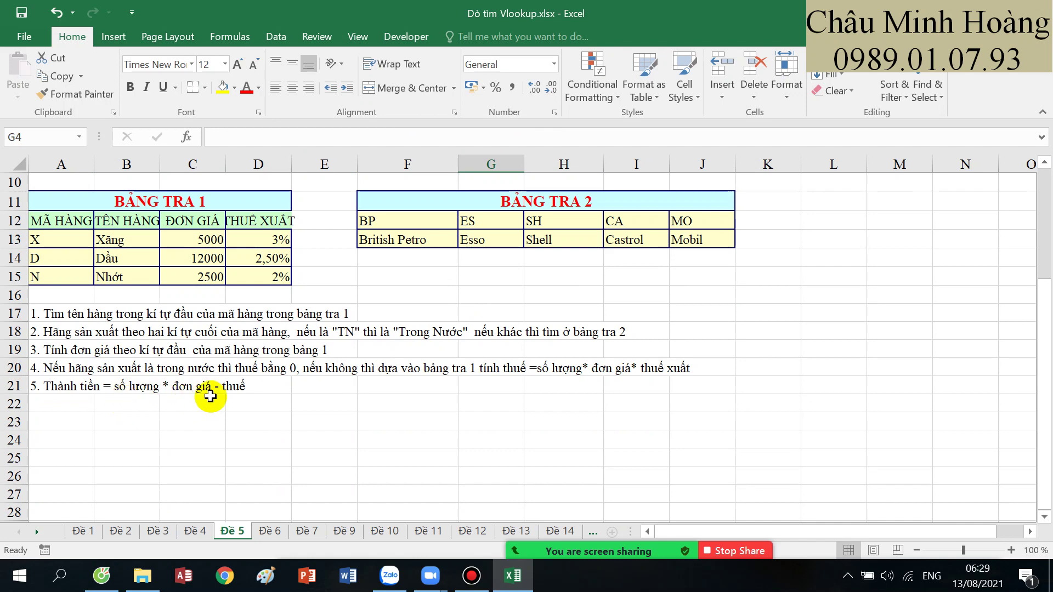
pyautogui.scroll(3, 384, 357)
pyautogui.click(550, 237)
pyautogui.write('=(')
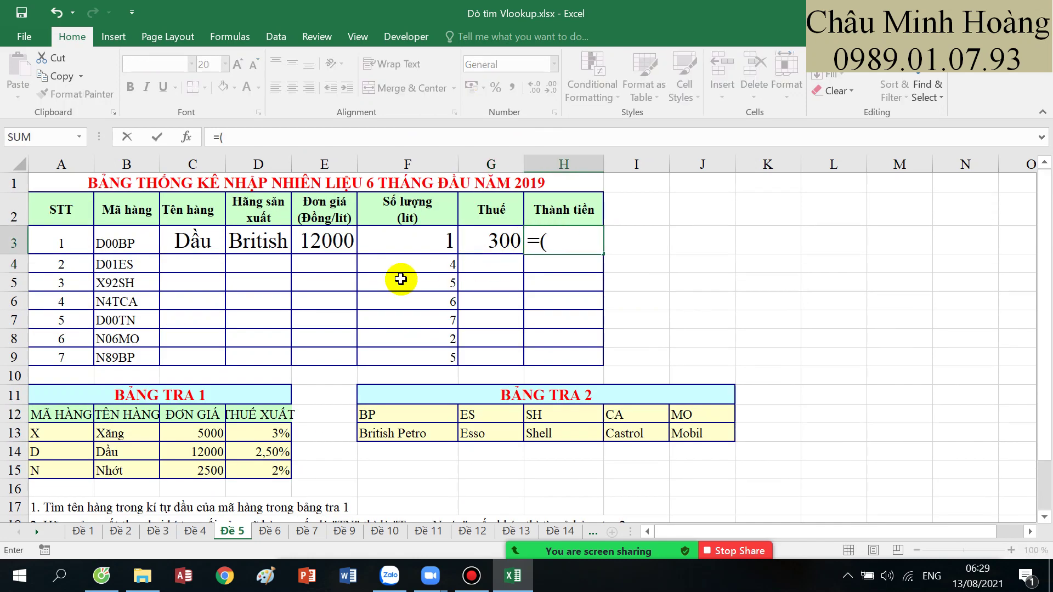
pyautogui.click(405, 246)
pyautogui.write('*')
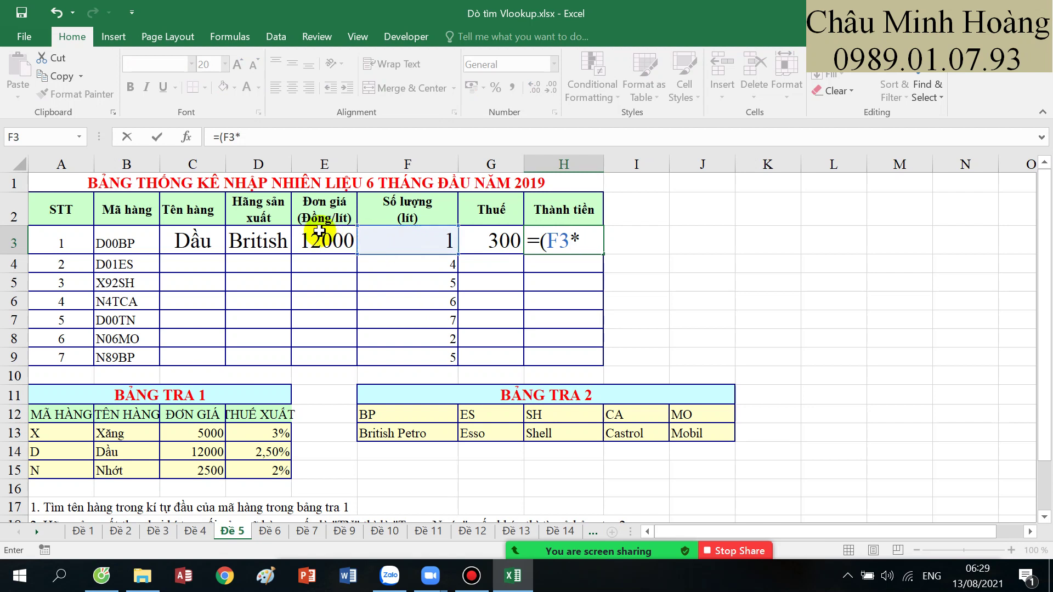
pyautogui.click(320, 231)
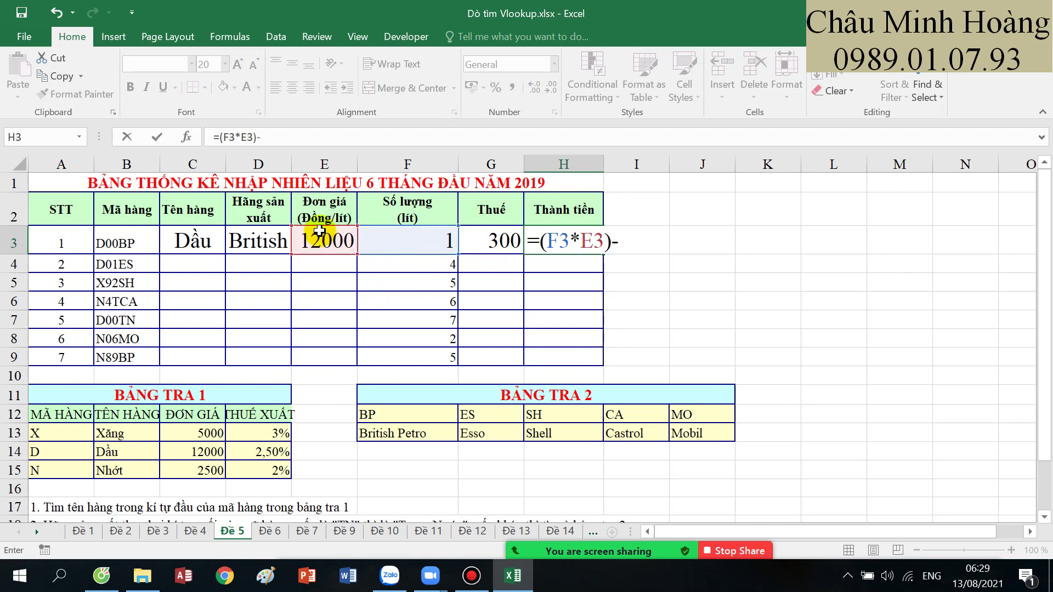
pyautogui.write(')-')
pyautogui.click(499, 240)
pyautogui.press('Return')
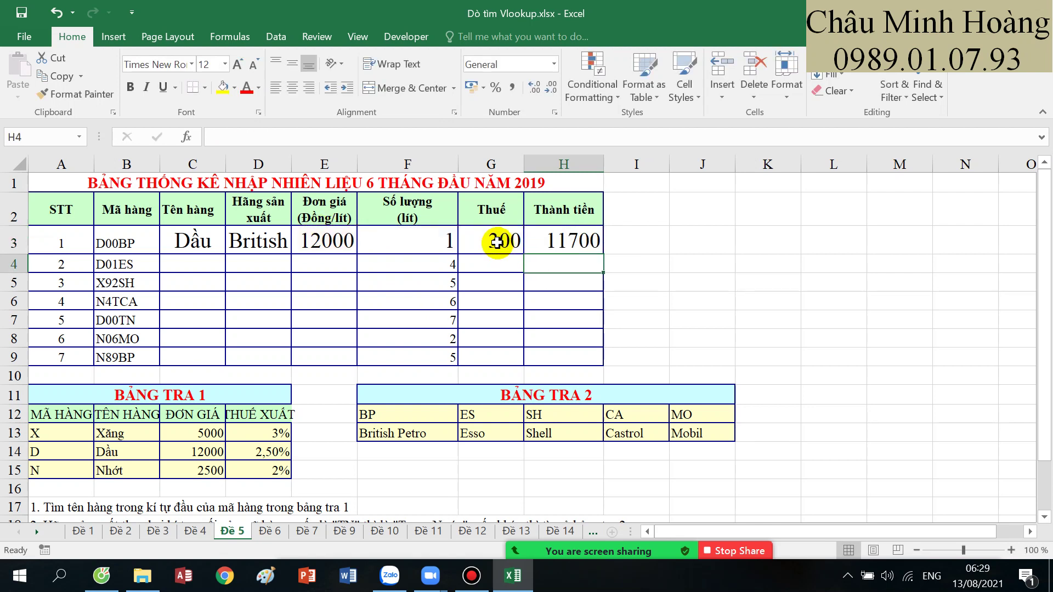
# - Review the IF and VLOOKUP parts of the Thuế formula in G3 against requirement 4 below the tables
pyautogui.click(495, 239)
pyautogui.doubleClick(496, 239)
pyautogui.moveTo(496, 240); pyautogui.dragTo(610, 245)
pyautogui.click(686, 242)
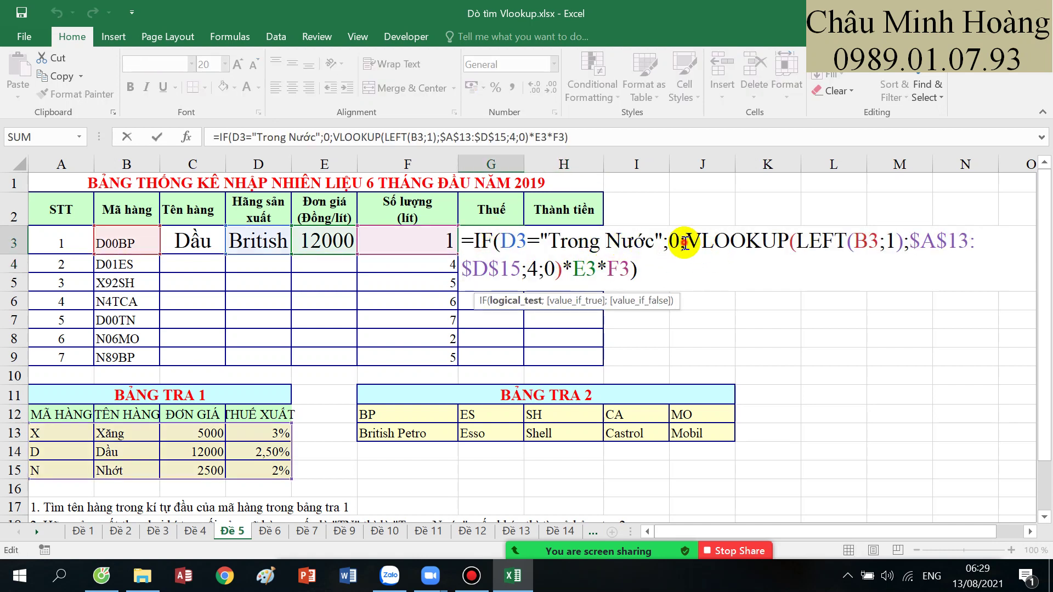
pyautogui.scroll(-1, 404, 324)
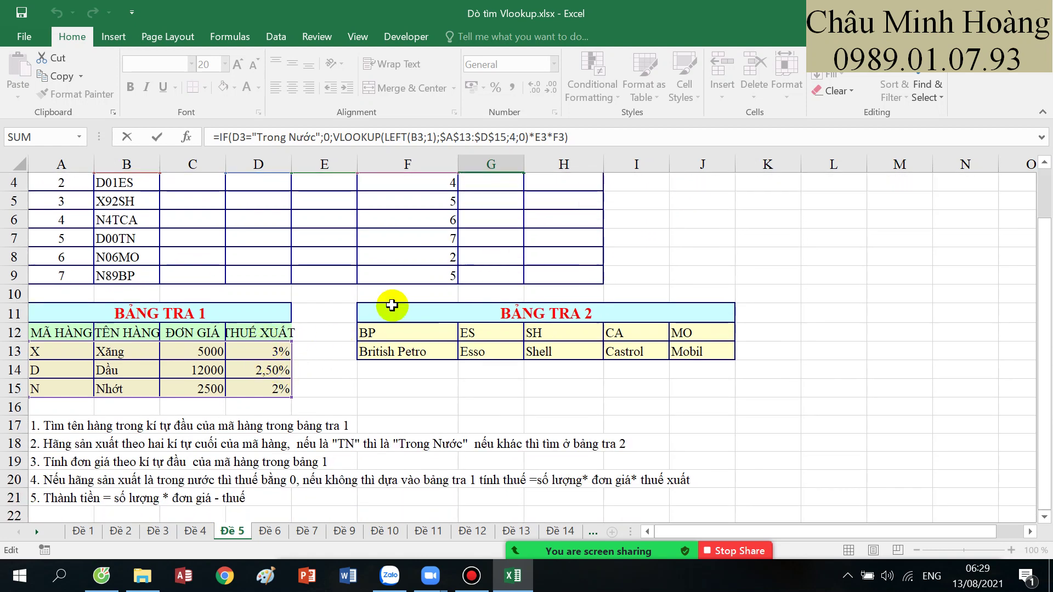
pyautogui.scroll(1, 387, 301)
pyautogui.moveTo(702, 241); pyautogui.dragTo(549, 277)
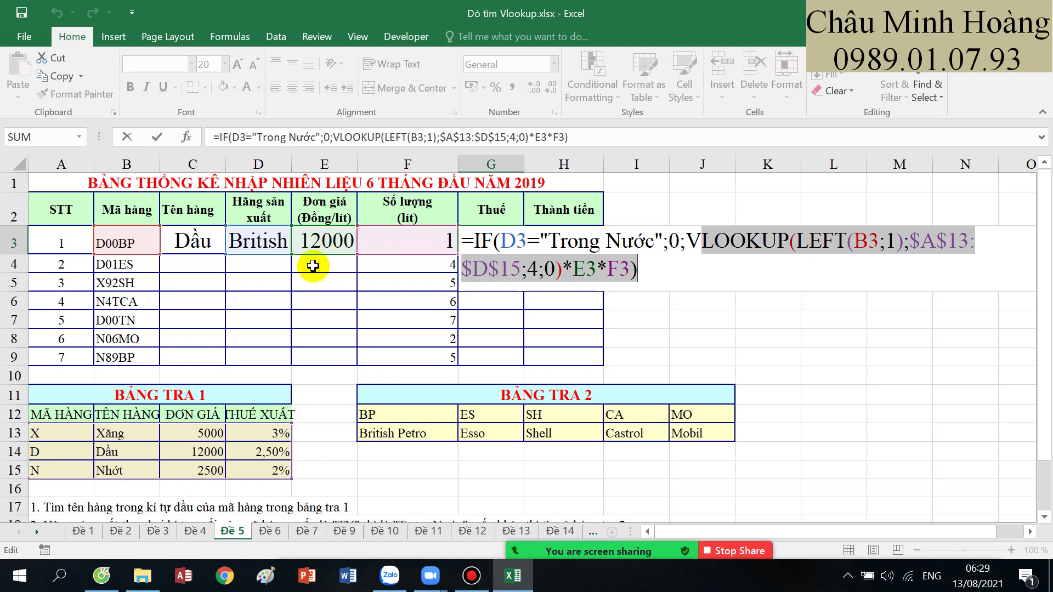
pyautogui.scroll(-3, 606, 440)
pyautogui.scroll(3, 639, 371)
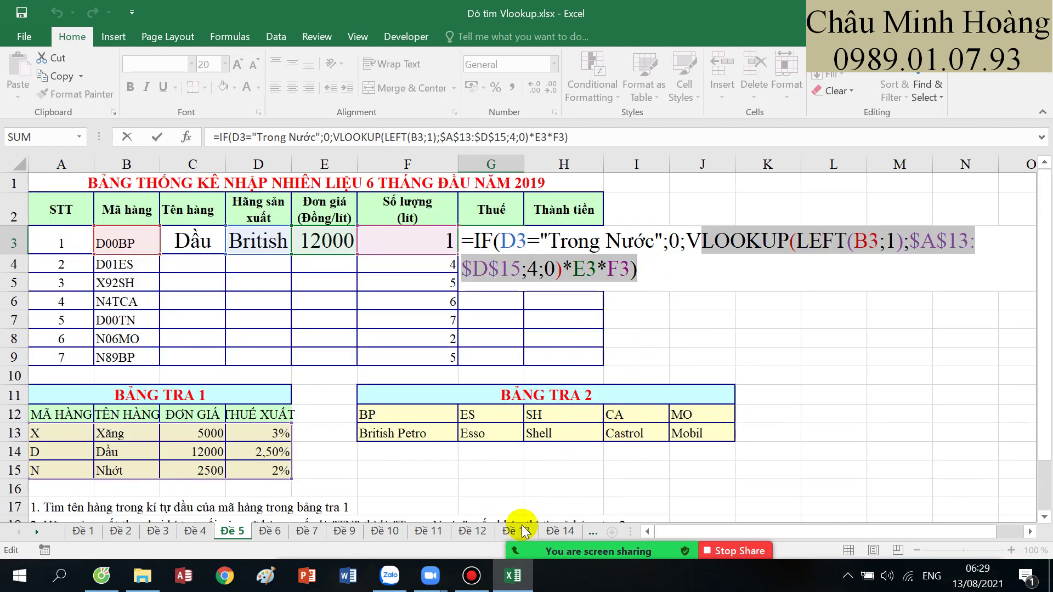
pyautogui.click(471, 576)
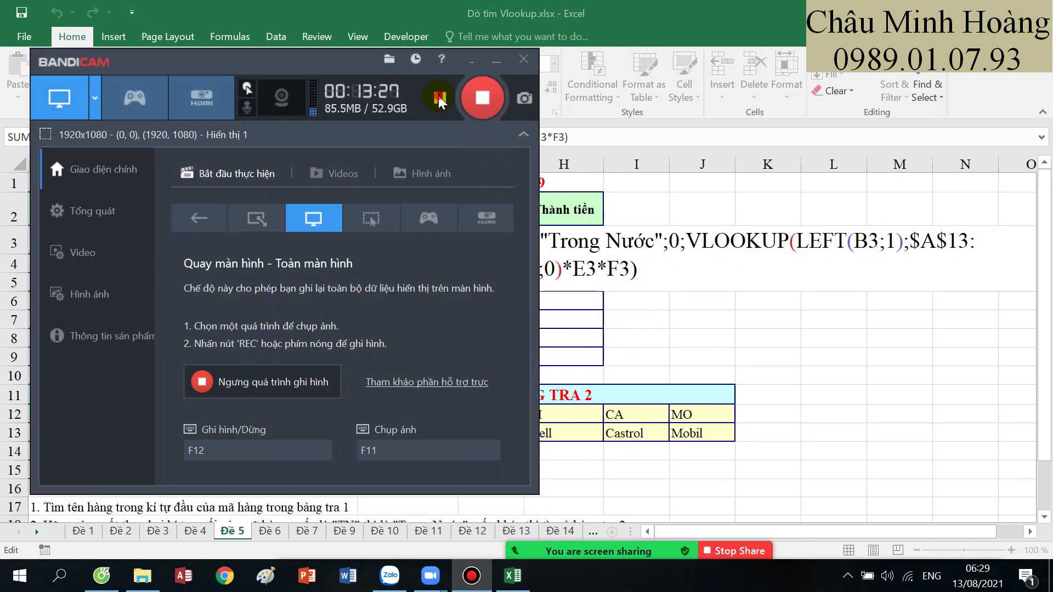
pyautogui.click(497, 58)
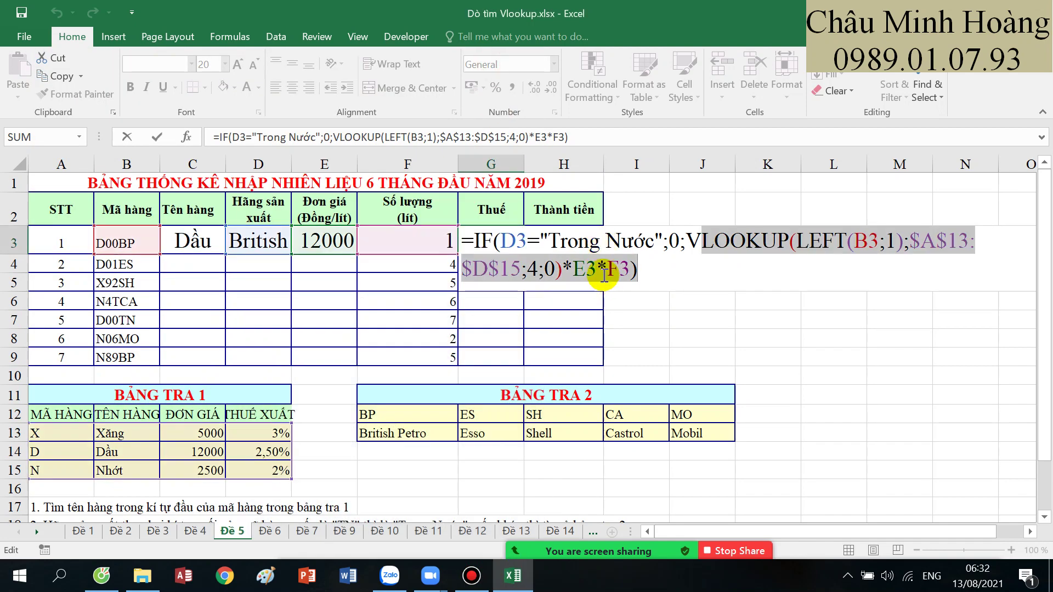
pyautogui.press('Return')
# - Open sheet Đề 6 and examine its trip table, the Bảng thông tin lookup table and the note on the transport letters
pyautogui.click(257, 528)
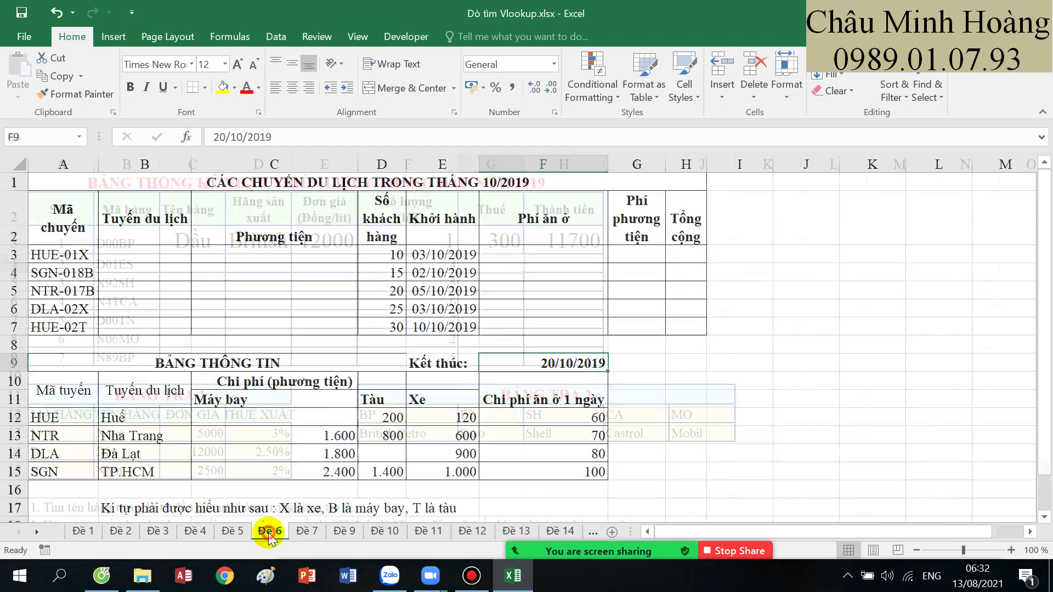
pyautogui.scroll(-3, 454, 364)
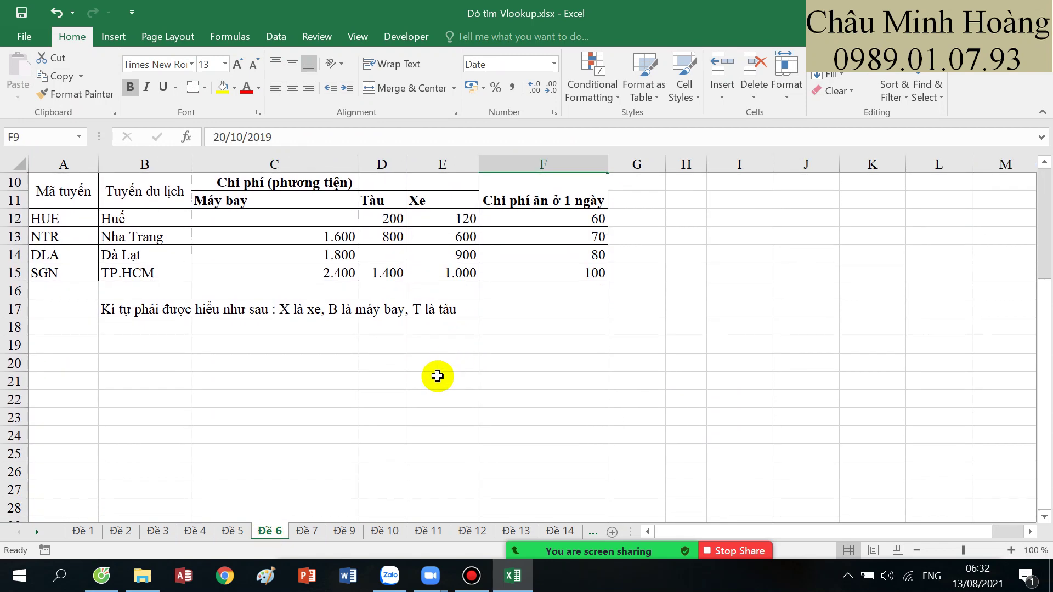
pyautogui.scroll(3, 468, 381)
pyautogui.scroll(-2, 414, 378)
pyautogui.moveTo(129, 380)
pyautogui.mouseDown()
pyautogui.moveTo(271, 381)
pyautogui.moveTo(368, 360)
pyautogui.moveTo(329, 364)
pyautogui.mouseUp()
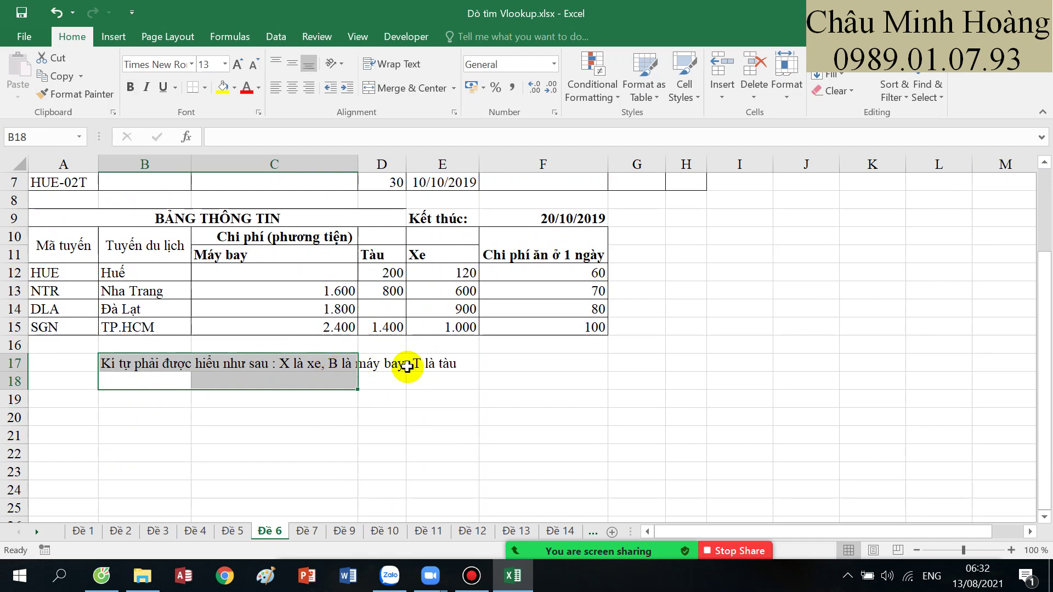
pyautogui.moveTo(470, 364); pyautogui.dragTo(143, 363)
pyautogui.scroll(2, 203, 368)
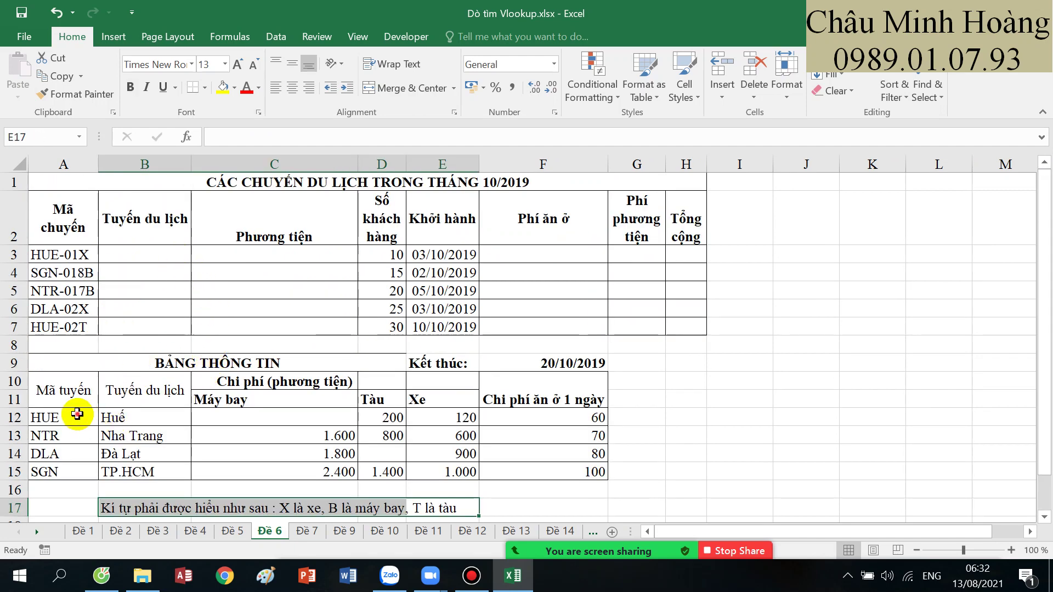
pyautogui.moveTo(77, 416); pyautogui.dragTo(152, 465)
pyautogui.moveTo(262, 257); pyautogui.dragTo(259, 327)
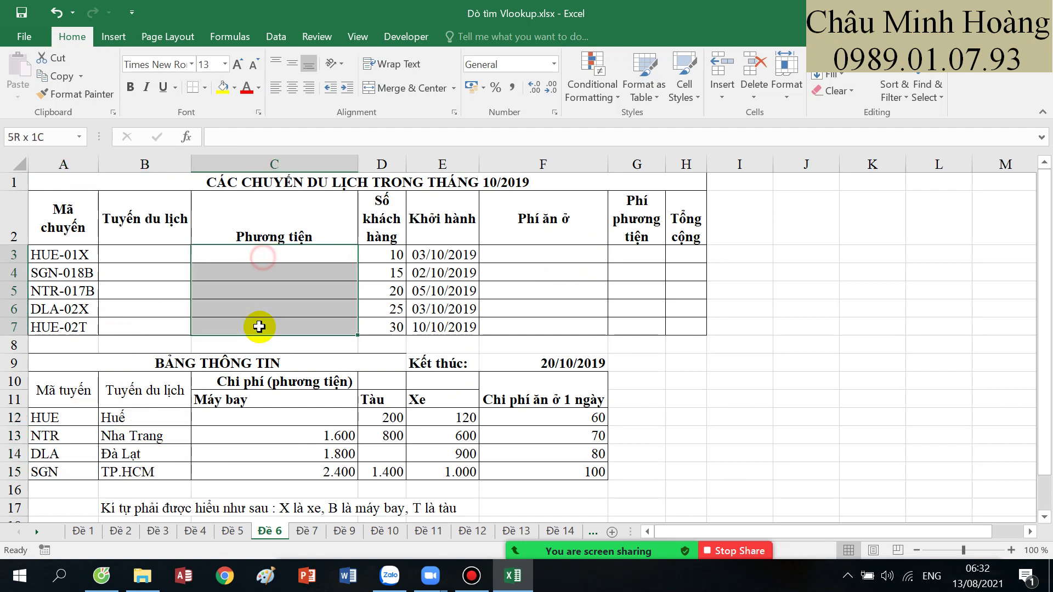
# - Increase the font size of the empty row 3 cells B3:C3 and F3:H3 to 20
pyautogui.moveTo(160, 256); pyautogui.dragTo(253, 258)
pyautogui.moveTo(587, 254); pyautogui.dragTo(674, 253)
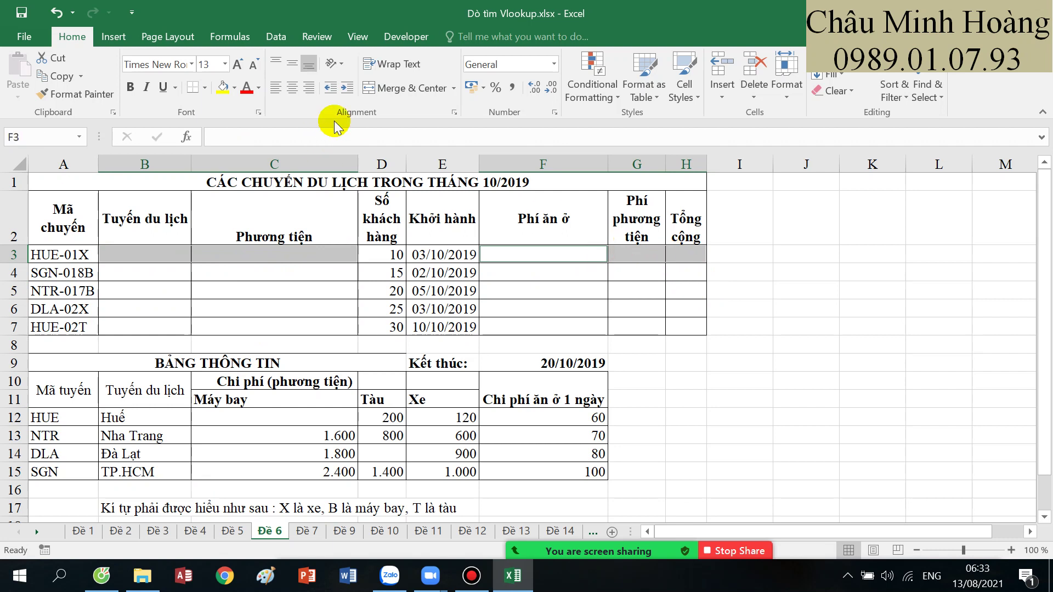
pyautogui.click(236, 65)
pyautogui.click(236, 65)
pyautogui.click(236, 64)
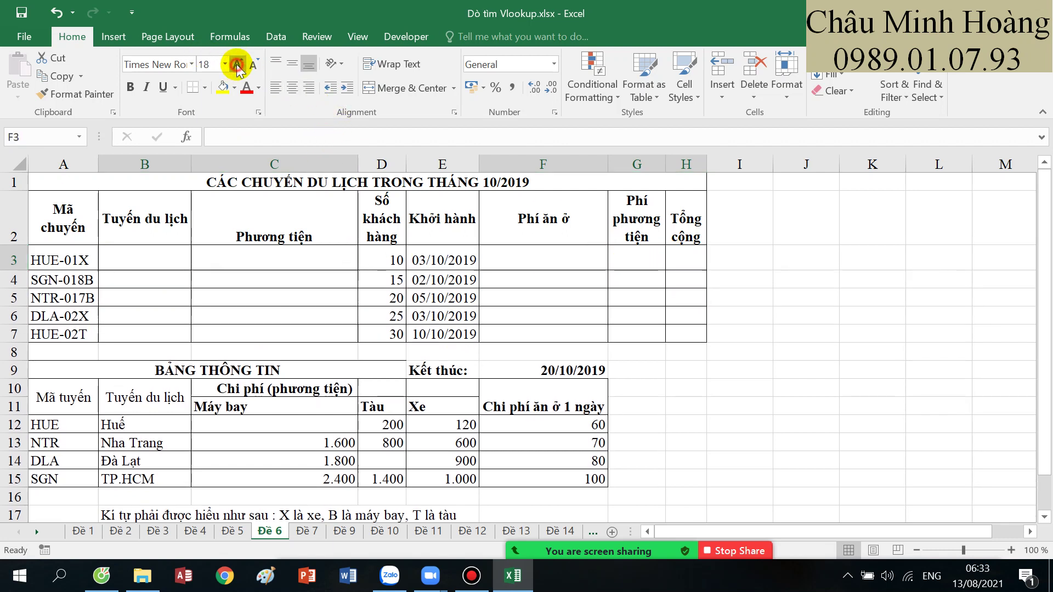
pyautogui.click(236, 65)
# - Start an IF formula in Phương tiện cell C3 that returns "Xe" when RIGHT(A3;1)="X"
pyautogui.click(231, 253)
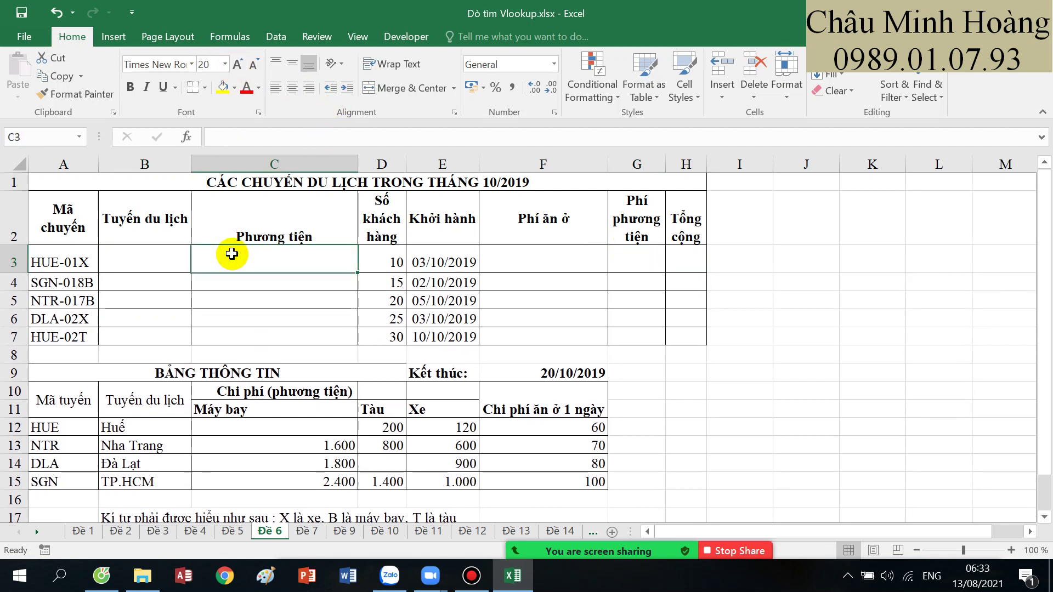
pyautogui.write('=if(')
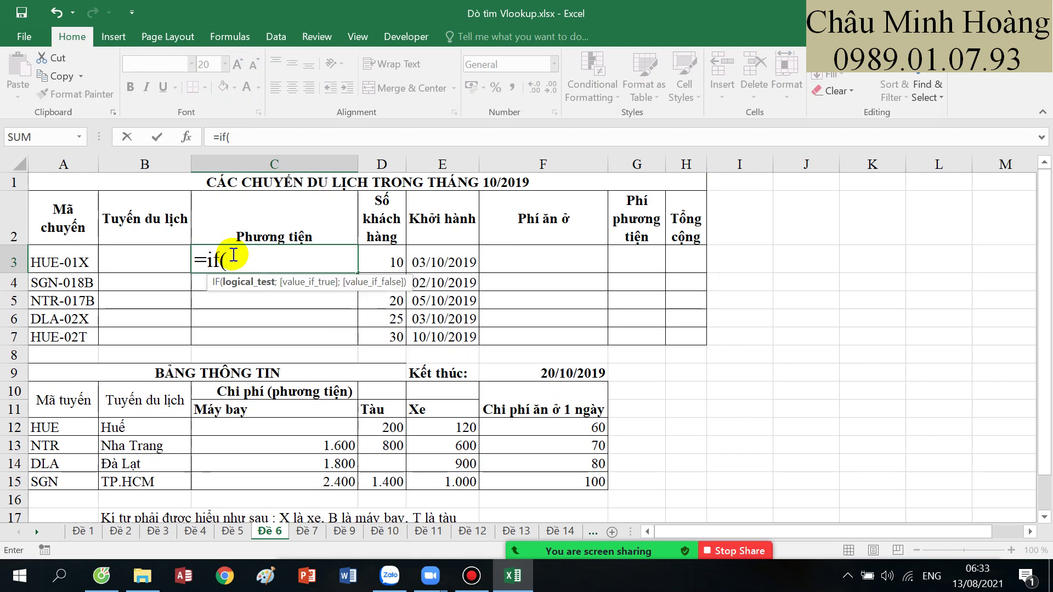
pyautogui.write('ri')
pyautogui.press('Tab')
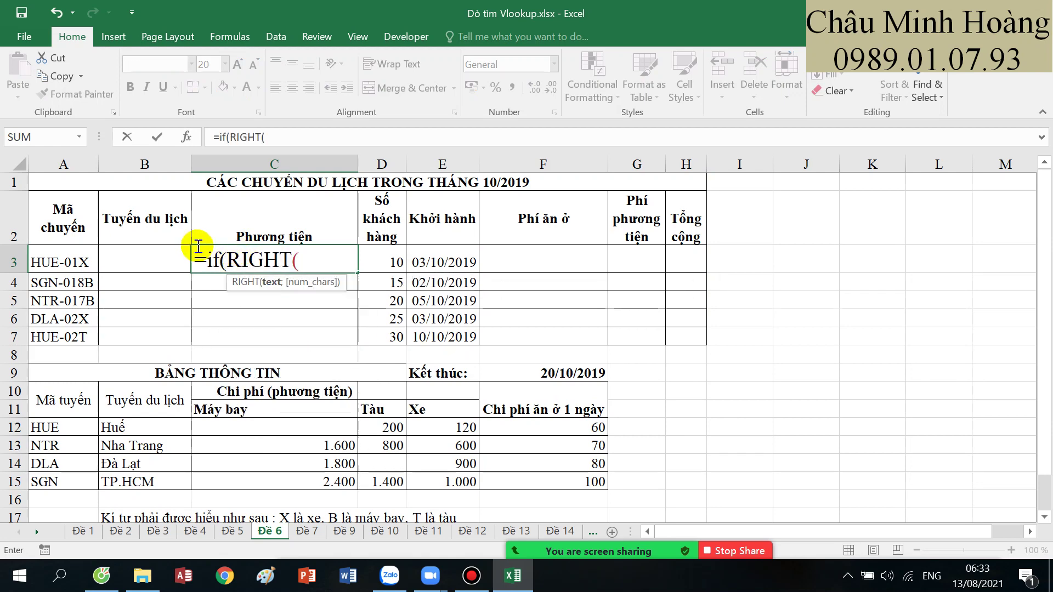
pyautogui.click(65, 222)
pyautogui.click(65, 252)
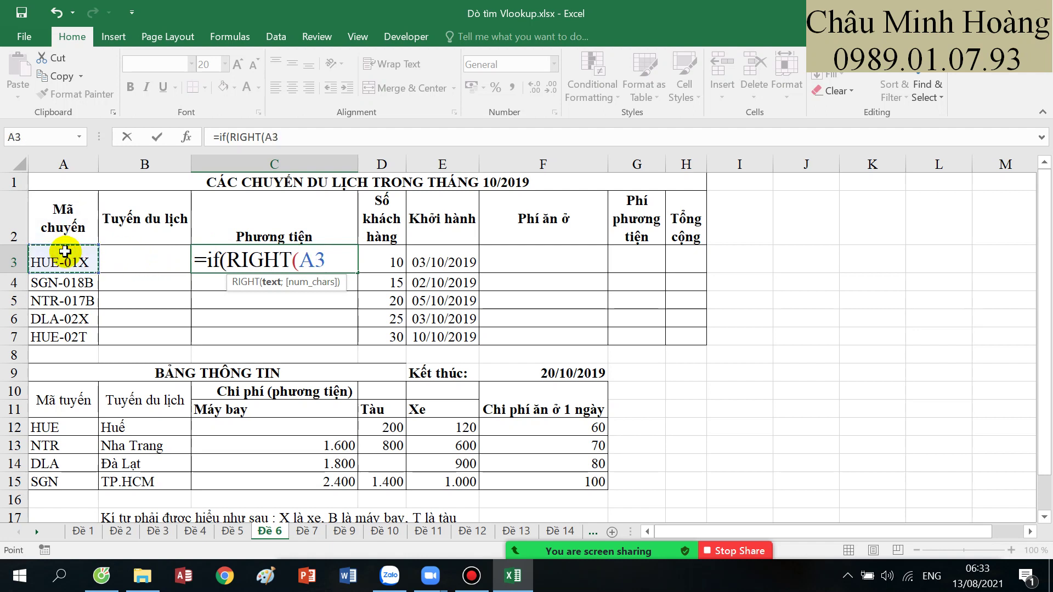
pyautogui.write(';1)=')
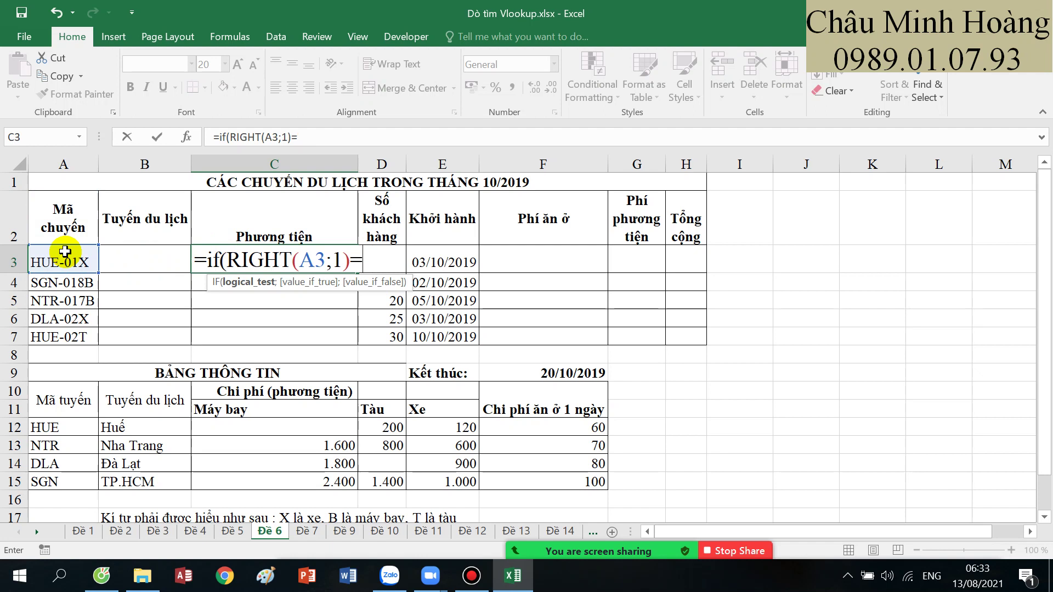
pyautogui.write('"X";')
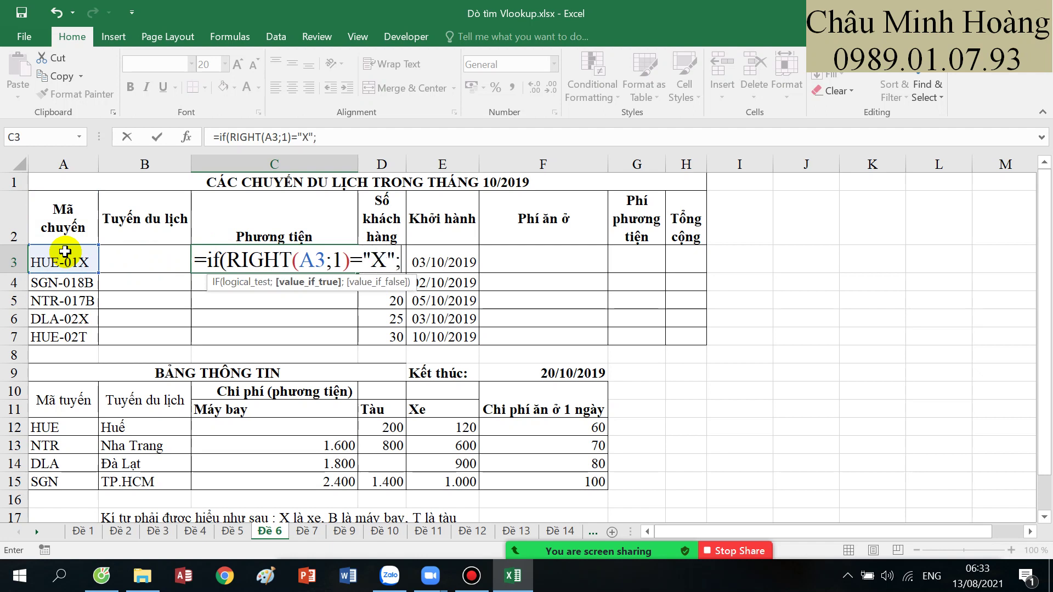
pyautogui.write('"Xe";i')
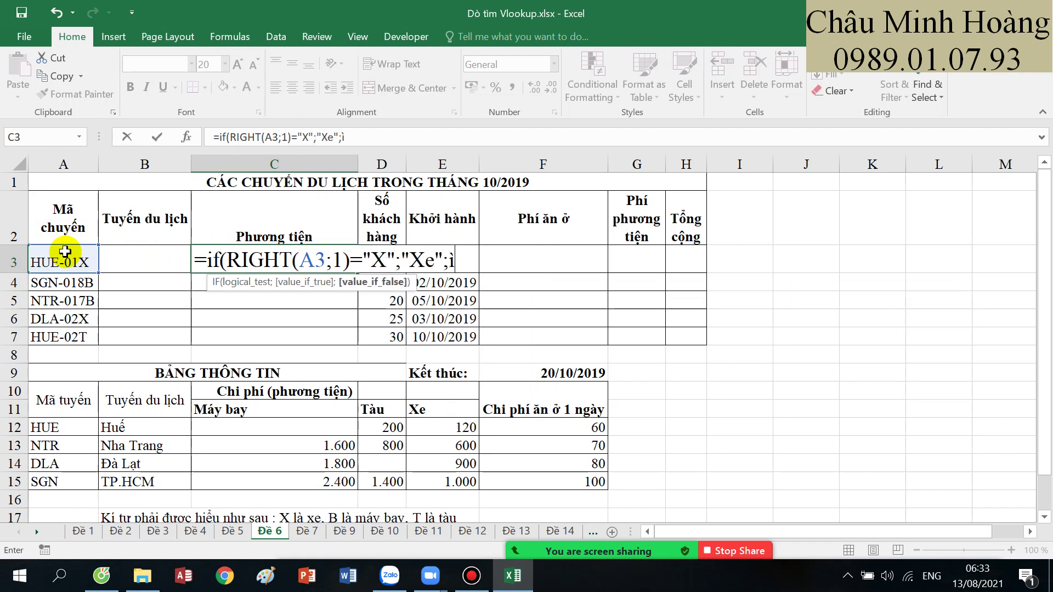
# - Complete the C3 formula with a nested IF returning "Máy Bay" when RIGHT(A3;1)="B" and "Tàu" otherwise
pyautogui.write('f(')
pyautogui.click(64, 251)
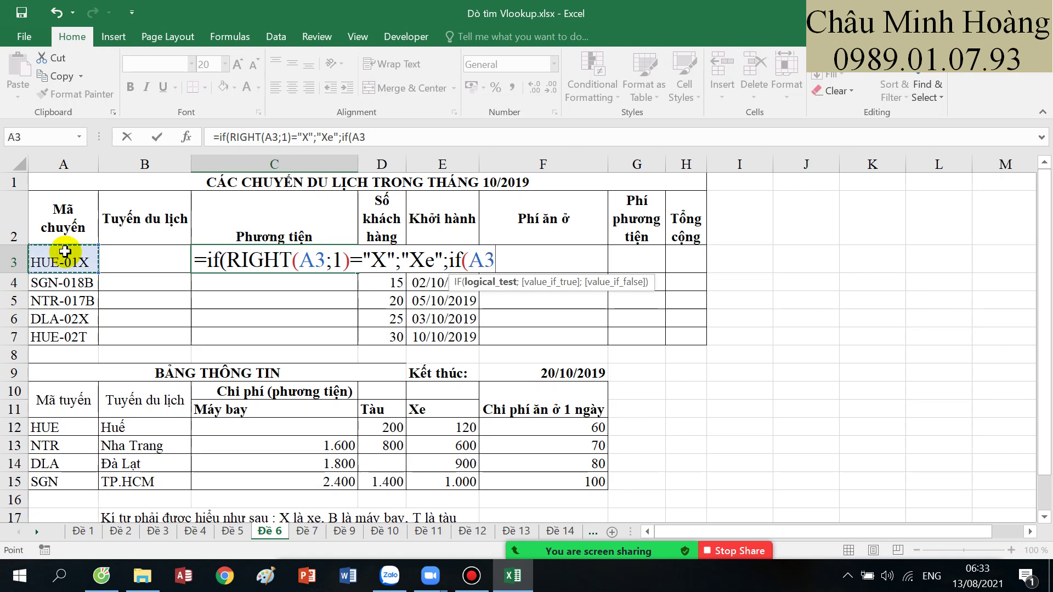
pyautogui.press('BackSpace')
pyautogui.press('BackSpace')
pyautogui.write('RIGHT(')
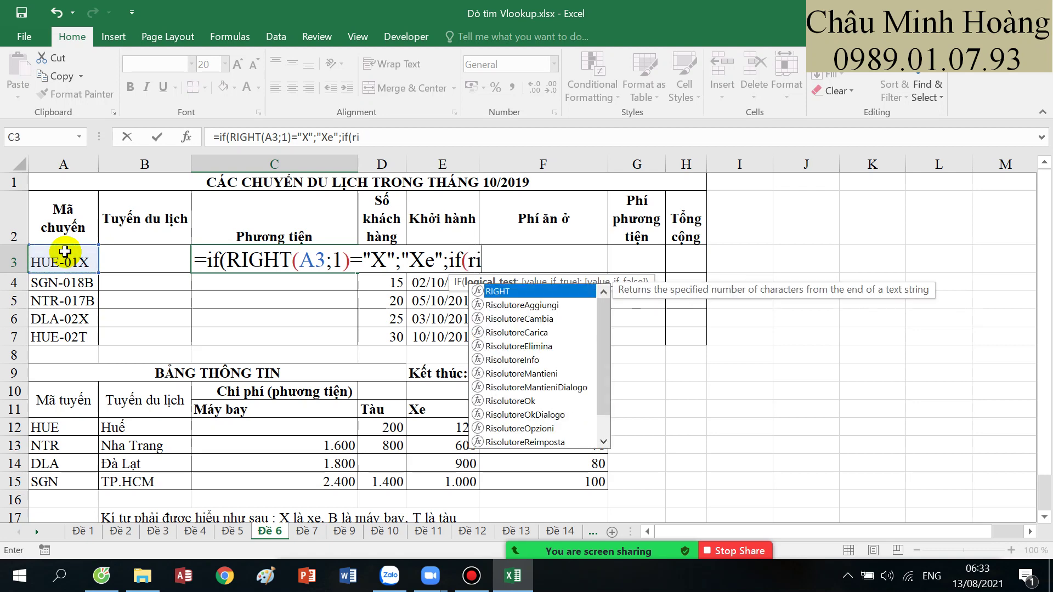
pyautogui.click(64, 251)
pyautogui.write(';')
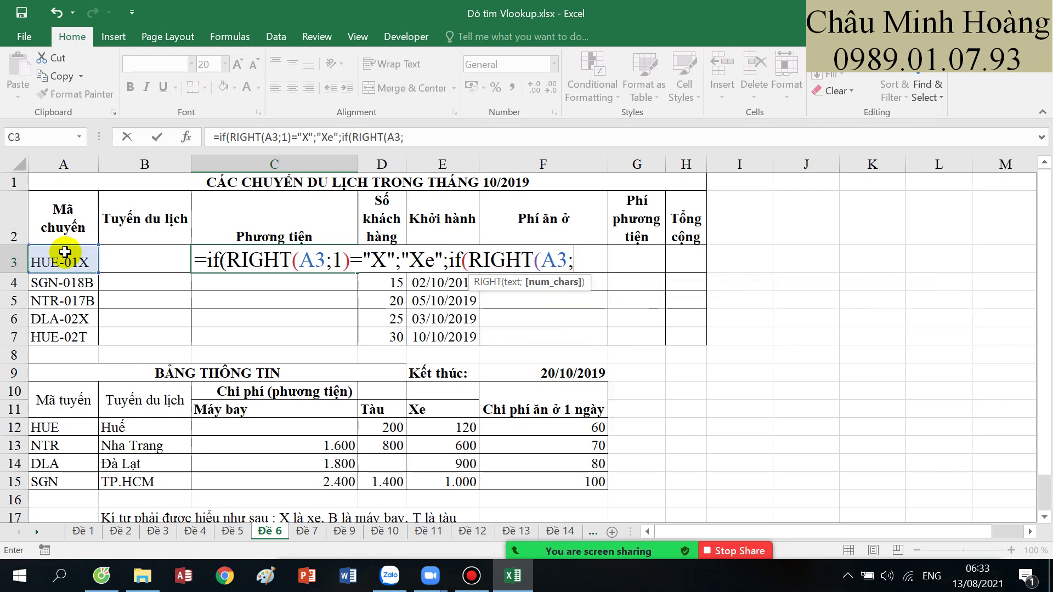
pyautogui.write('1)=')
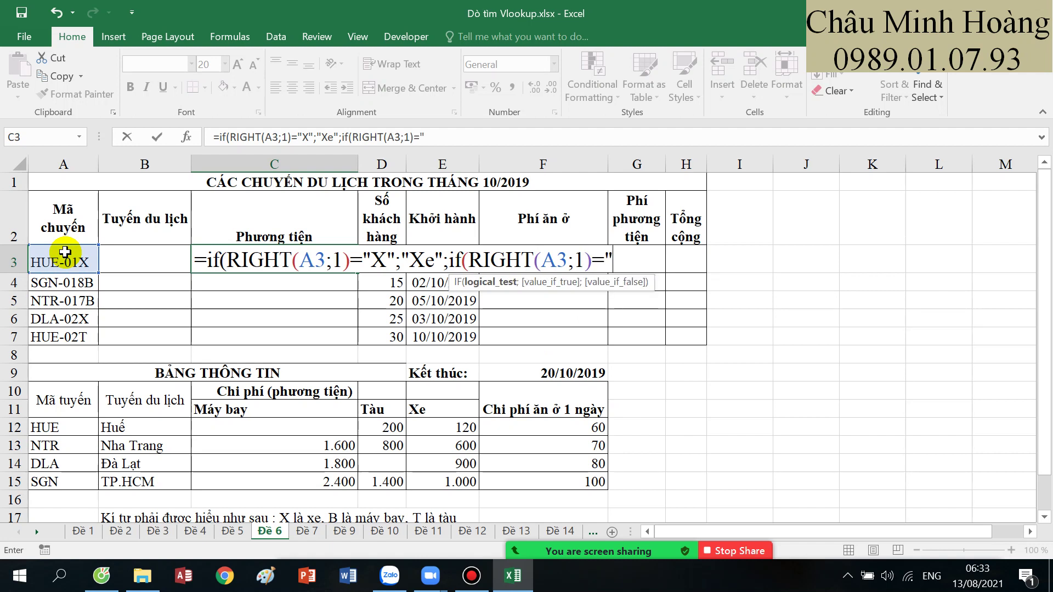
pyautogui.write('"B";"Máy Bay')
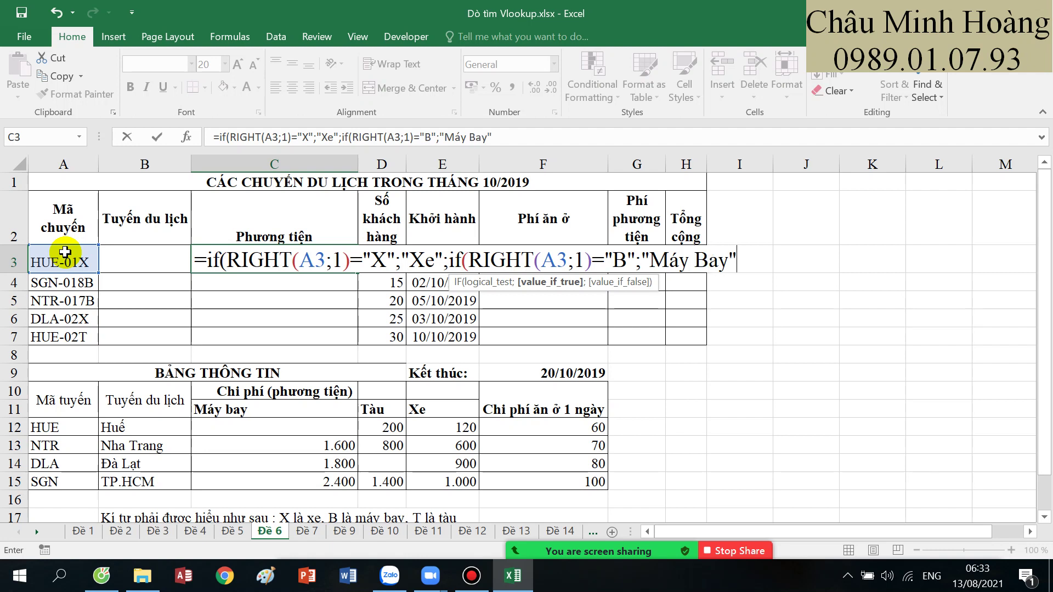
pyautogui.write(';')
pyautogui.press('BackSpace')
pyautogui.press('BackSpace')
pyautogui.press('BackSpace')
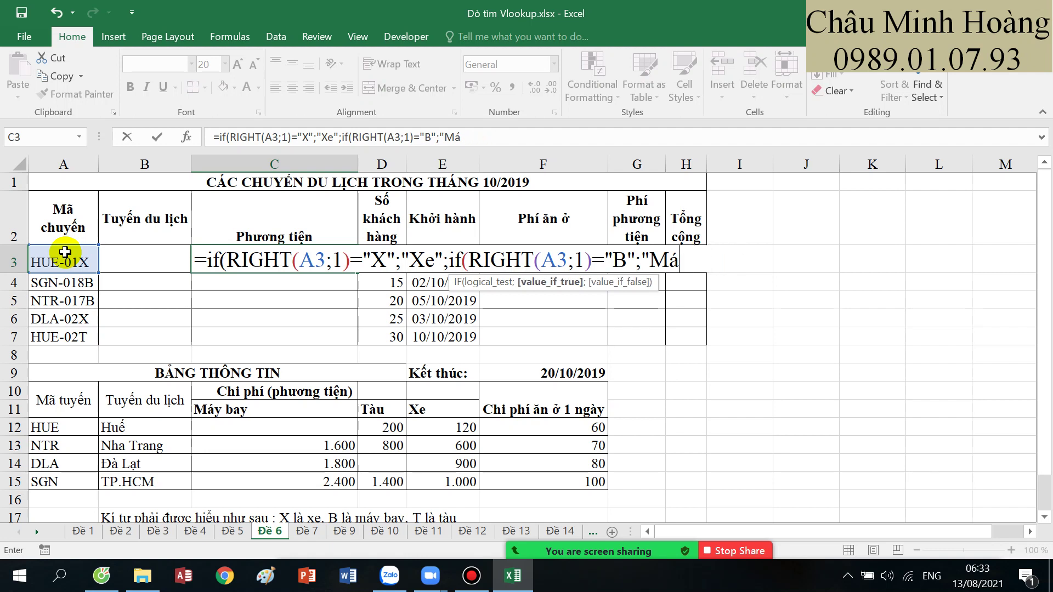
pyautogui.write('y Bay')
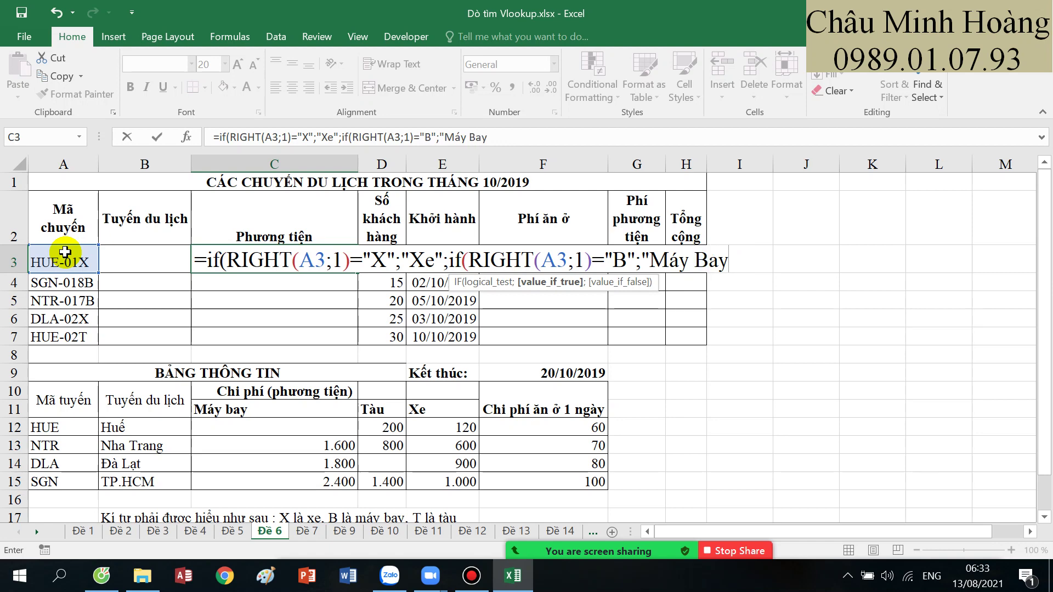
pyautogui.write('";"Tàu')
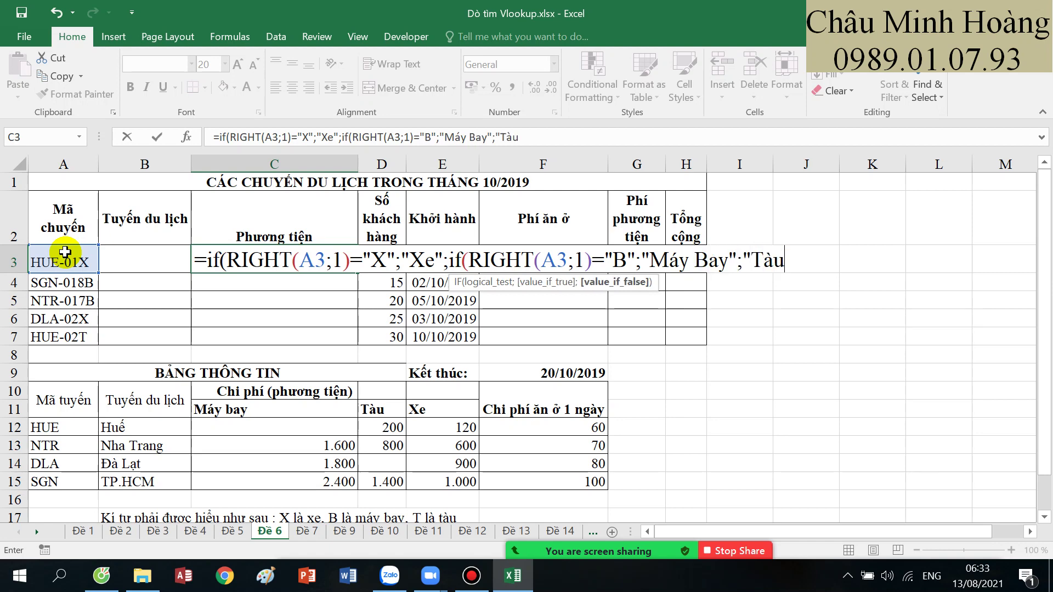
pyautogui.write(')')
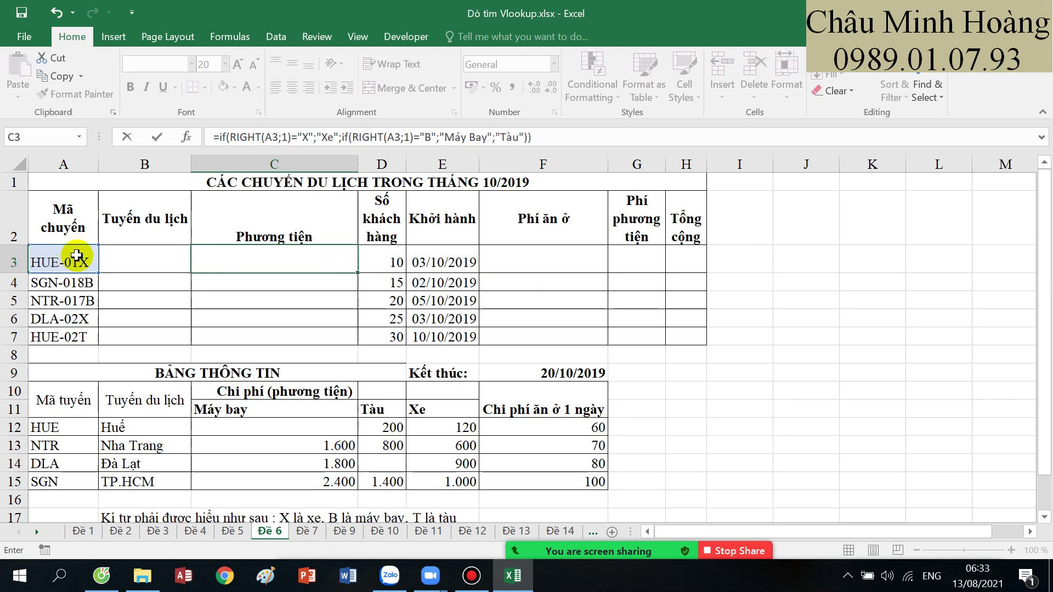
pyautogui.scroll(-3, 82, 263)
pyautogui.scroll(3, 307, 361)
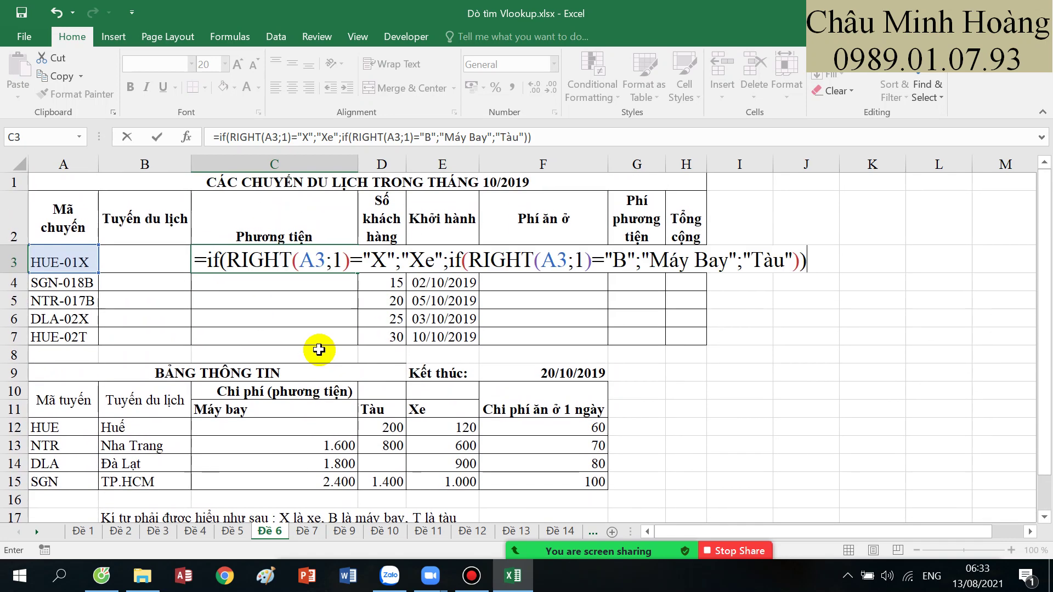
pyautogui.press('Return')
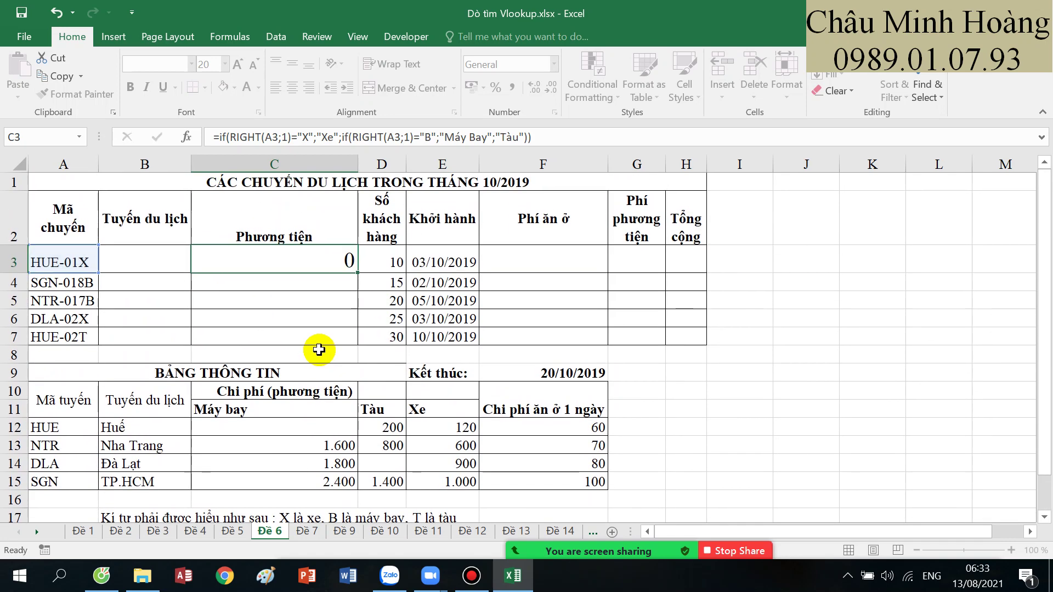
pyautogui.moveTo(83, 427); pyautogui.dragTo(134, 464)
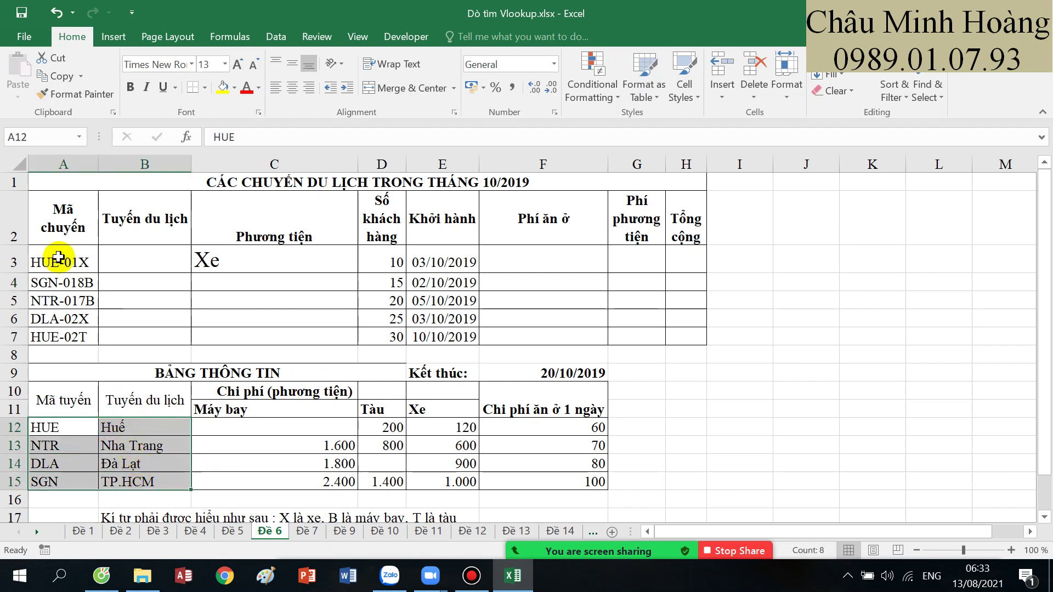
pyautogui.click(114, 249)
pyautogui.write('=vllef')
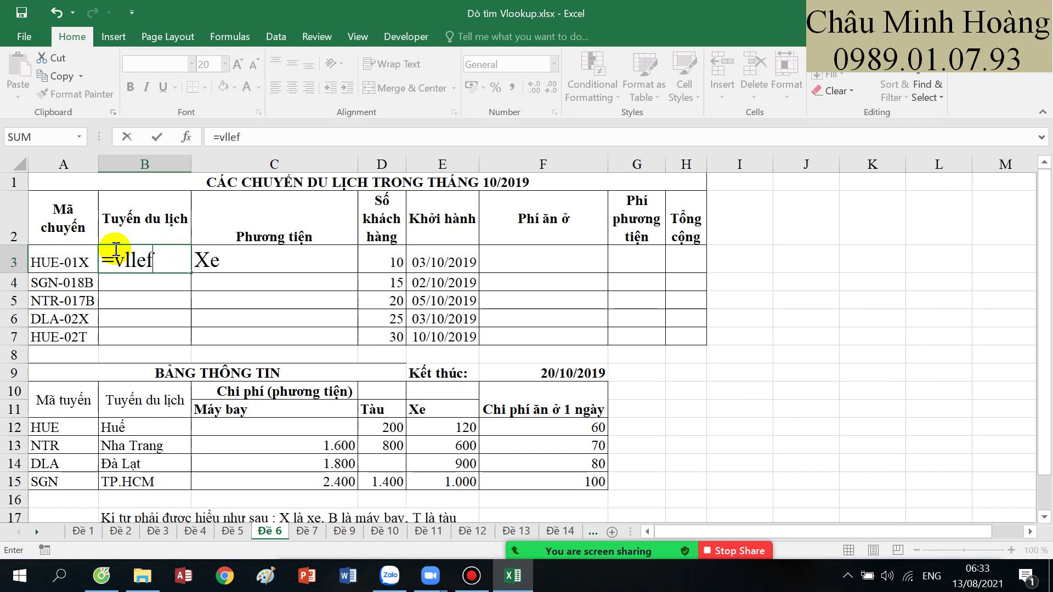
pyautogui.press('Tab')
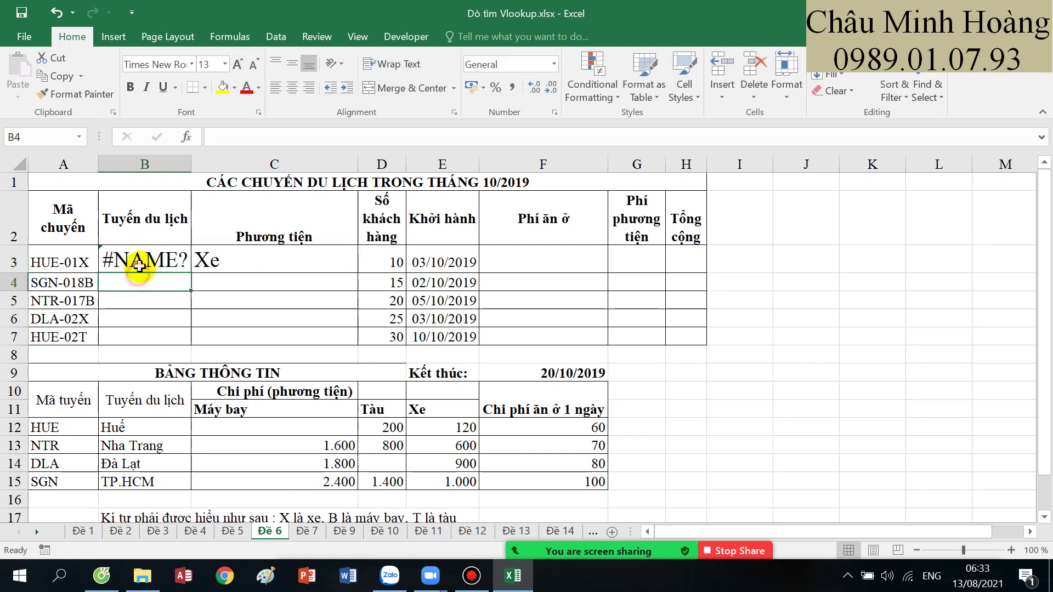
# - Start a VLOOKUP formula in Tuyến du lịch cell B3 with LEFT(A3;3) as the lookup value
pyautogui.click(137, 262)
pyautogui.write('=vl')
pyautogui.press('Tab')
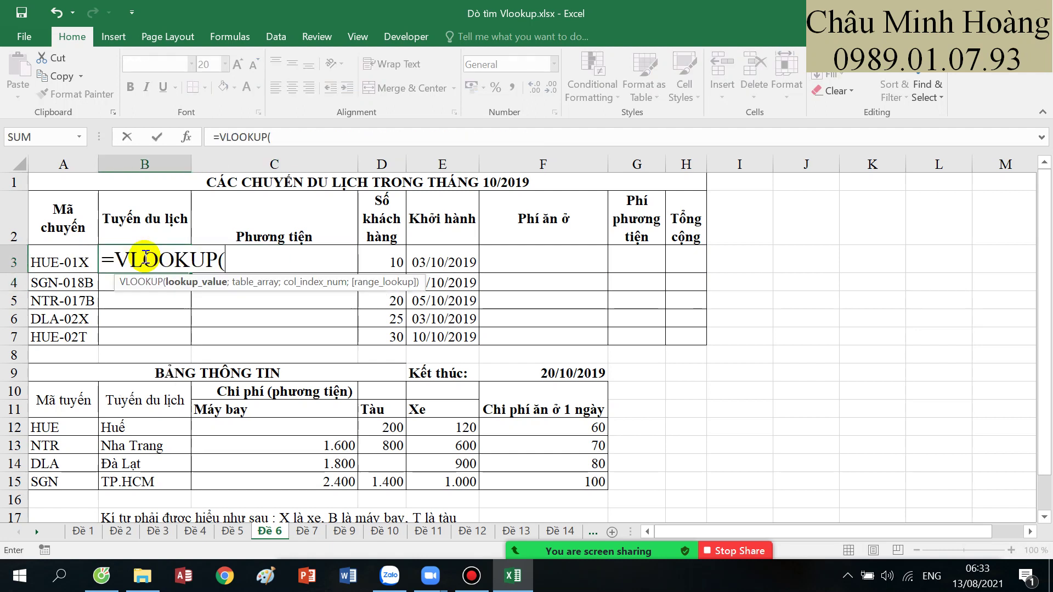
pyautogui.write('leff')
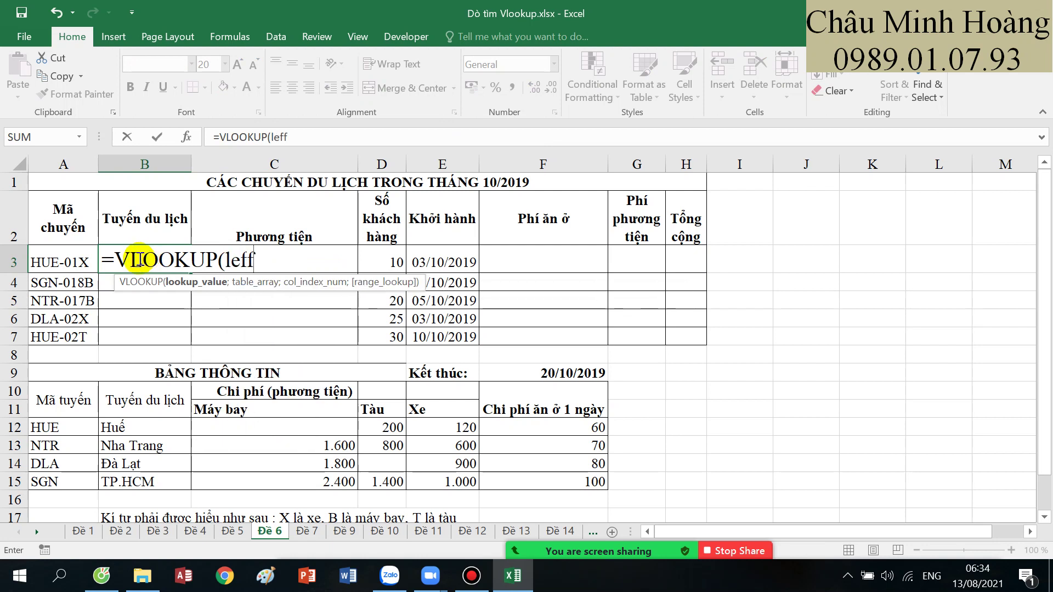
pyautogui.press('BackSpace')
pyautogui.write('t')
pyautogui.press('Tab')
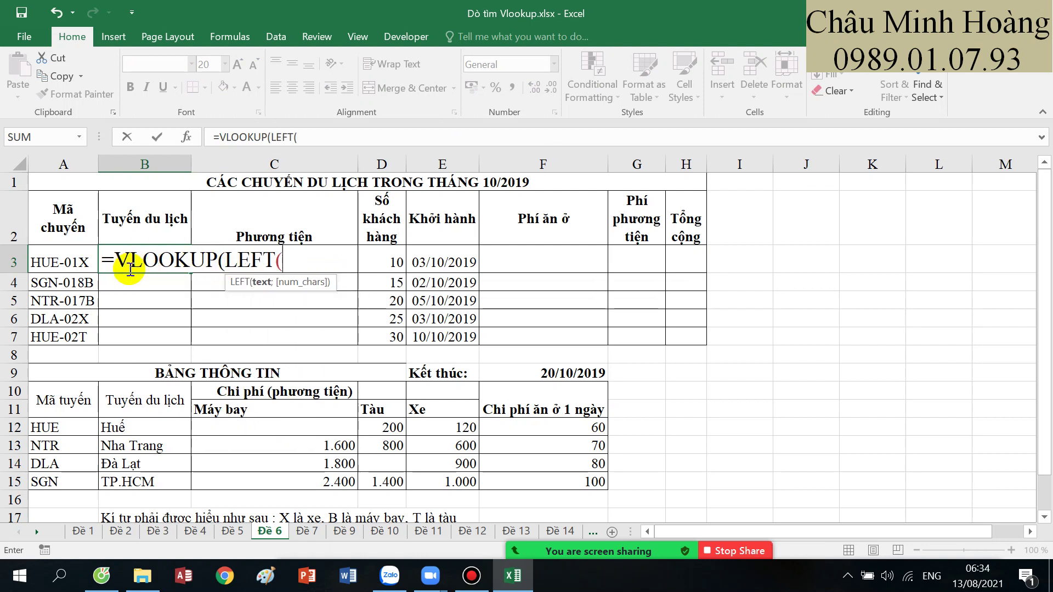
pyautogui.click(77, 261)
pyautogui.write(';3')
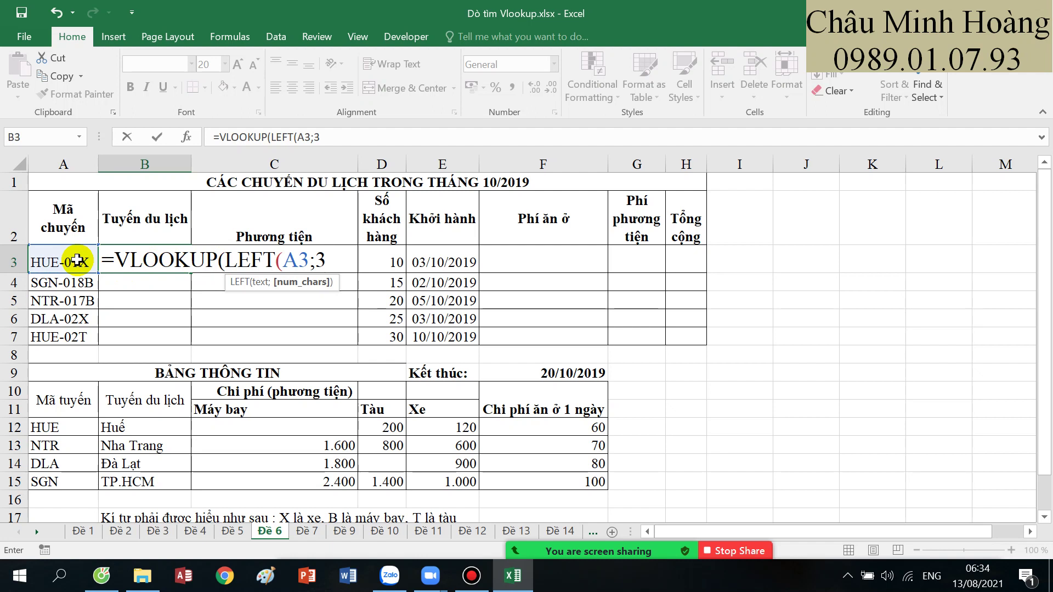
pyautogui.write(');')
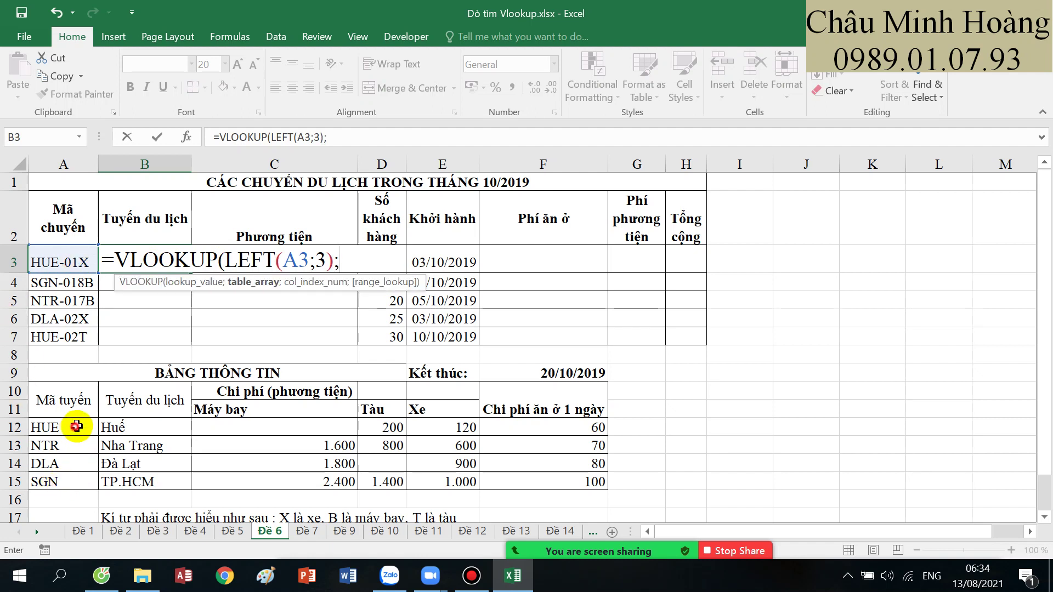
# - Complete the B3 VLOOKUP with table $A$12:$B$15, column 2 and match type 0, and fill B3:C3 down to row 7
pyautogui.moveTo(75, 426); pyautogui.dragTo(135, 473)
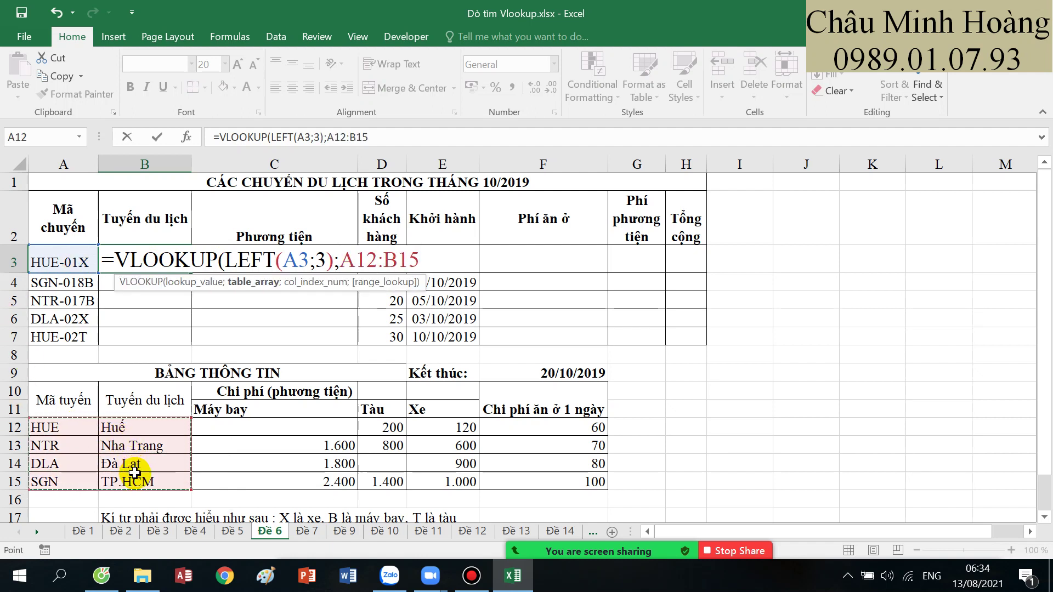
pyautogui.press('F4')
pyautogui.write(';')
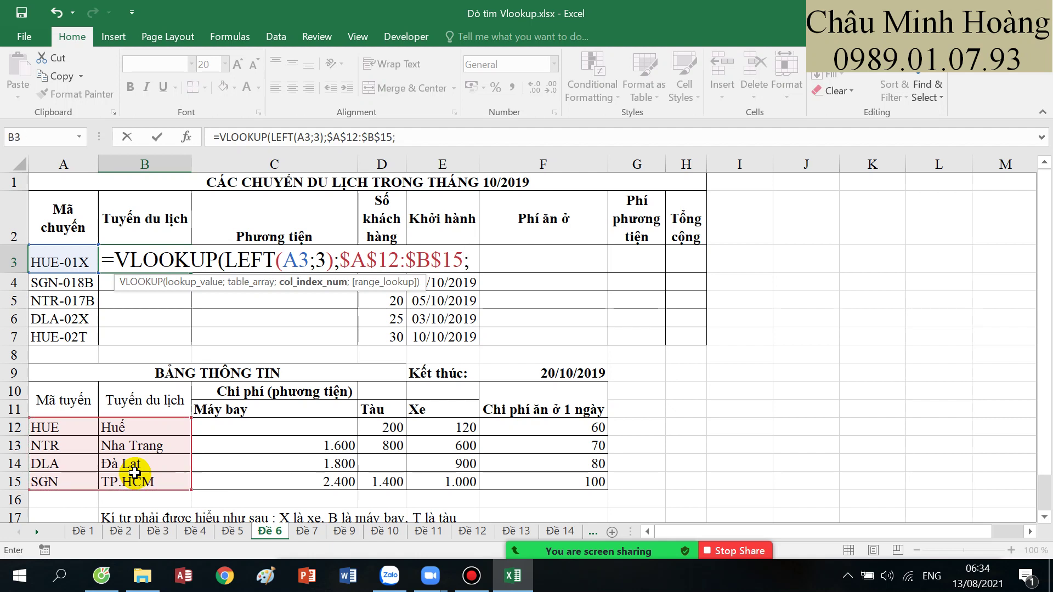
pyautogui.write('2;0)')
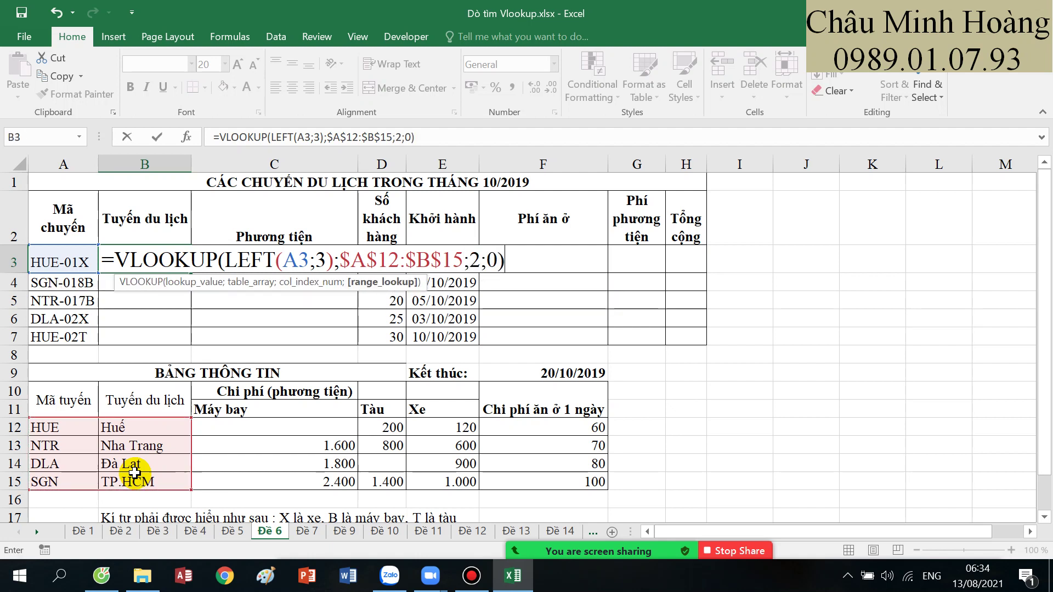
pyautogui.press('Return')
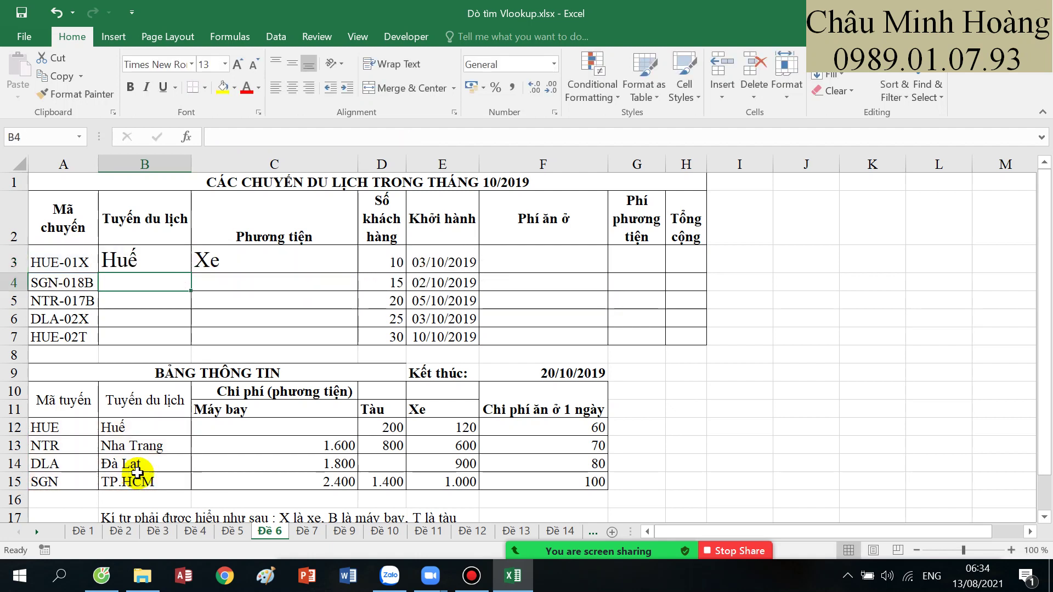
pyautogui.moveTo(183, 262); pyautogui.dragTo(358, 343)
# - Examine the Bảng thông tin table and its Chi phí ăn ở 1 ngày column for the Phí ăn ở calculation in F3
pyautogui.click(555, 266)
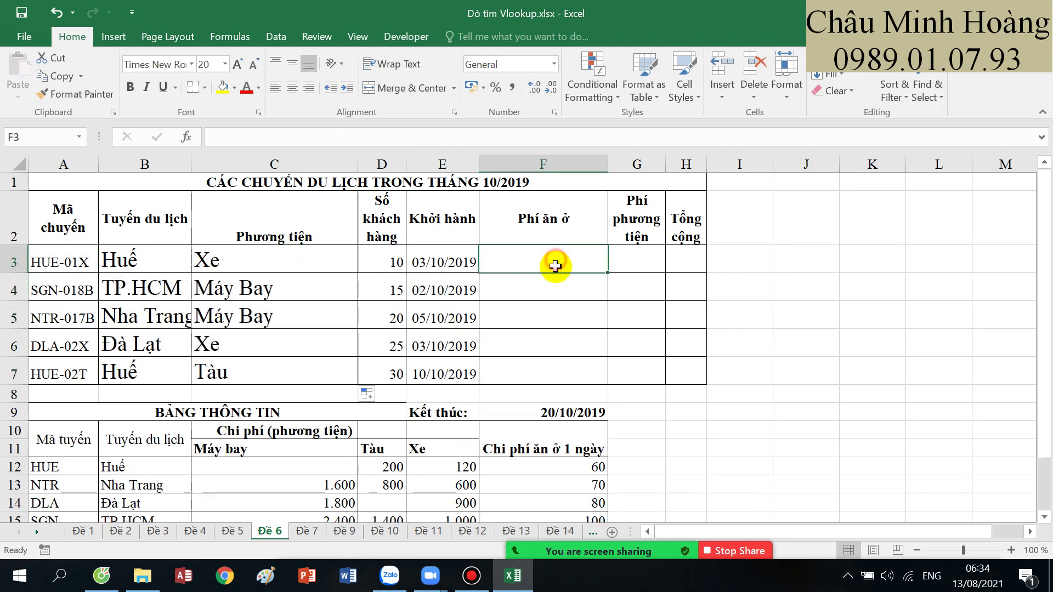
pyautogui.scroll(-3, 555, 266)
pyautogui.scroll(1, 556, 258)
pyautogui.moveTo(554, 299); pyautogui.dragTo(105, 335)
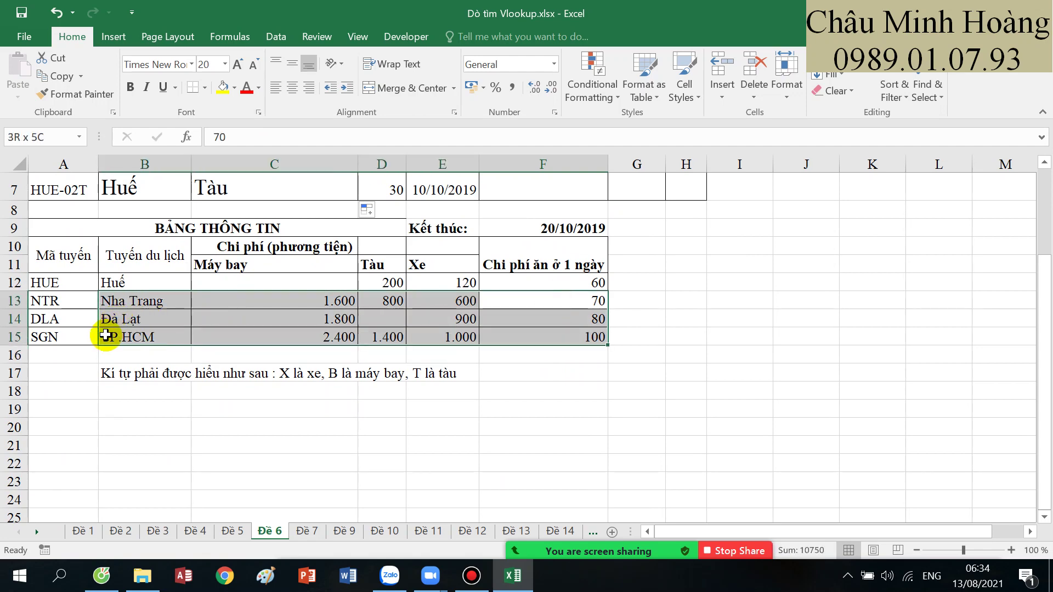
pyautogui.scroll(2, 364, 343)
pyautogui.click(570, 253)
pyautogui.scroll(-1, 535, 293)
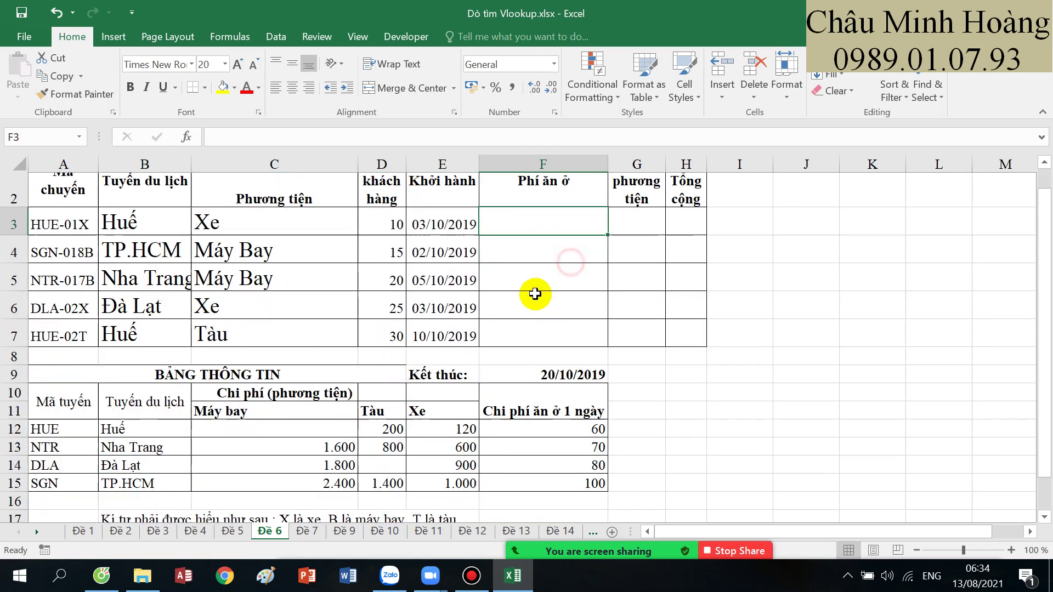
# - Examine the fee and Tổng cộng columns and the Khởi hành dates in E3:E7 of the trip table
pyautogui.scroll(-2, 534, 293)
pyautogui.scroll(2, 559, 287)
pyautogui.click(634, 259)
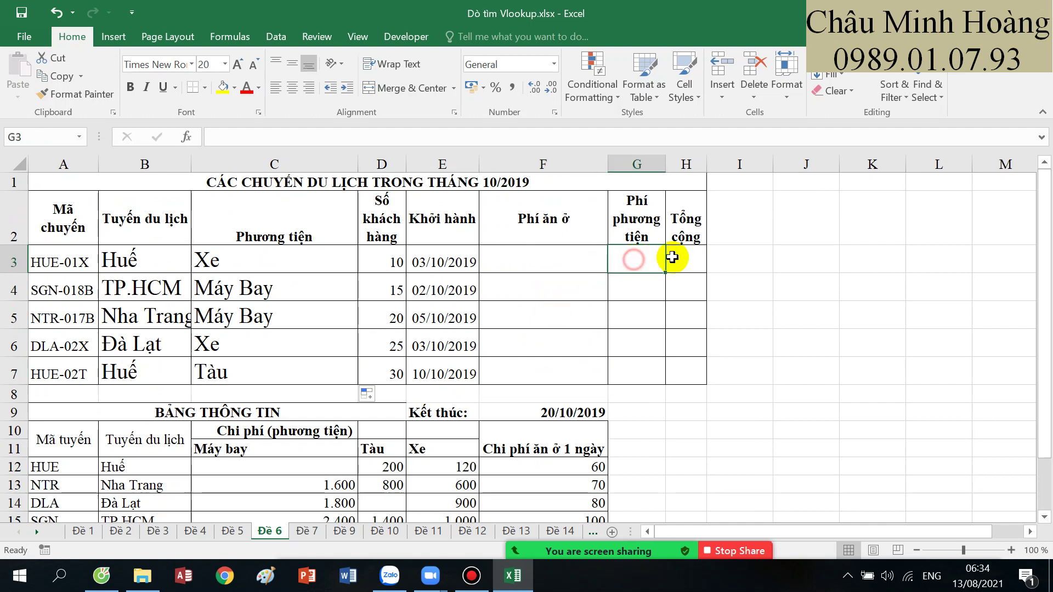
pyautogui.click(672, 257)
pyautogui.click(551, 257)
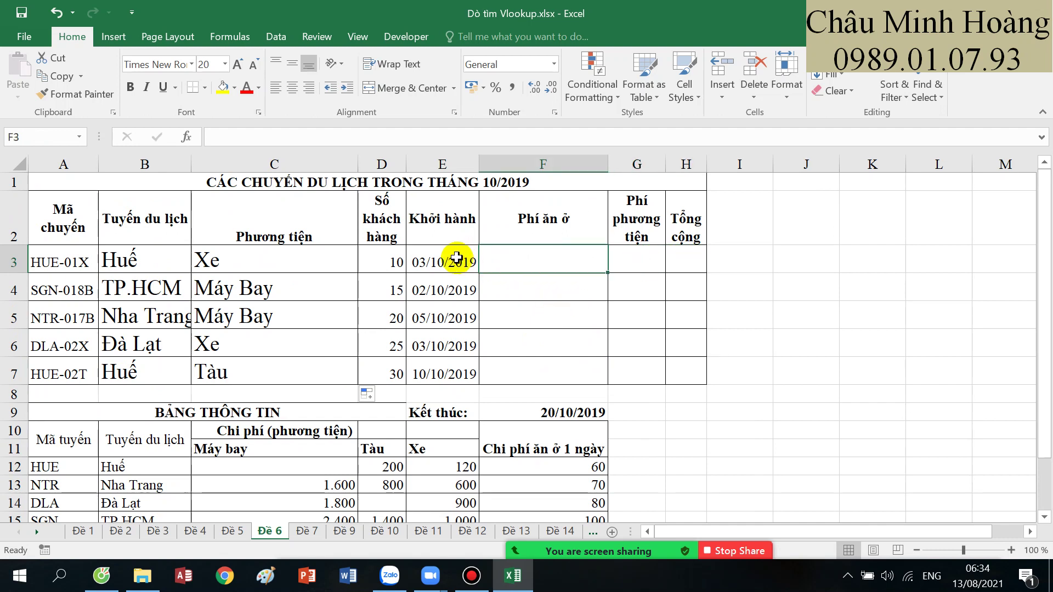
pyautogui.moveTo(459, 261); pyautogui.dragTo(436, 372)
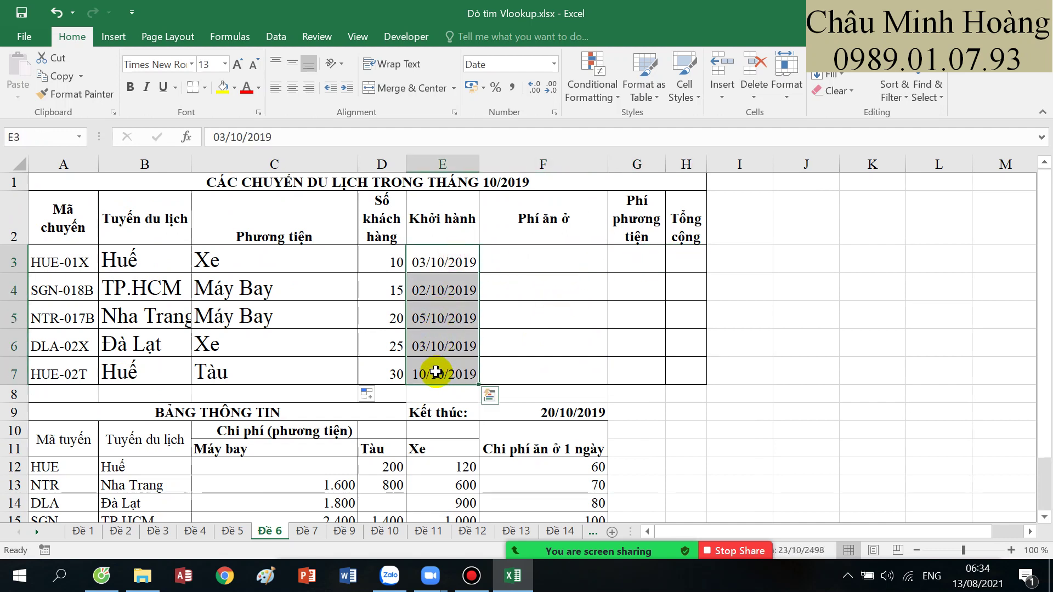
# - Start a VLOOKUP formula in Phí ăn ở cell F3 with LEFT(A3;3) as the lookup value
pyautogui.click(540, 262)
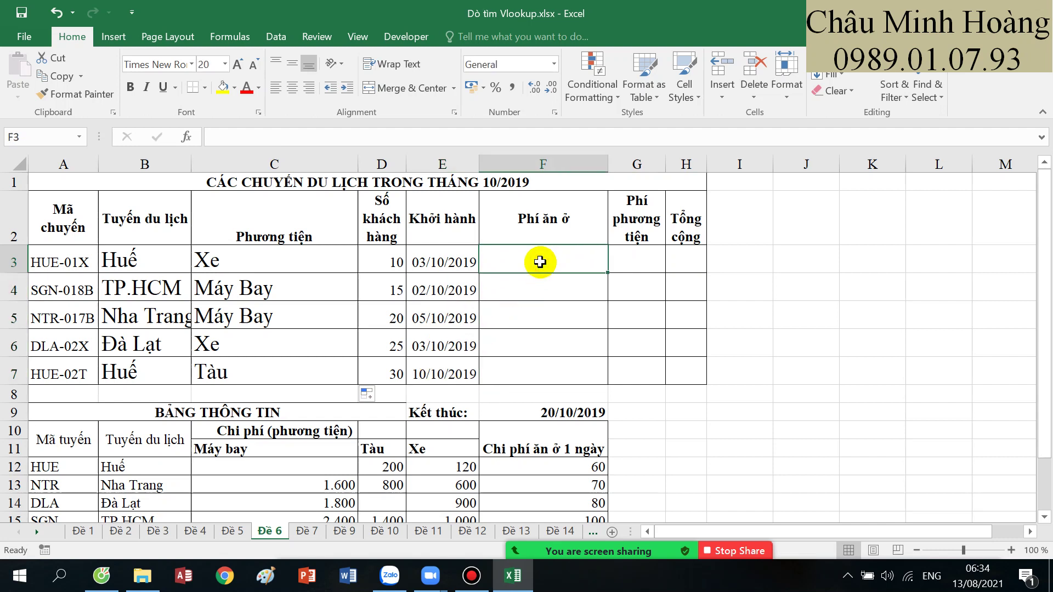
pyautogui.write('=')
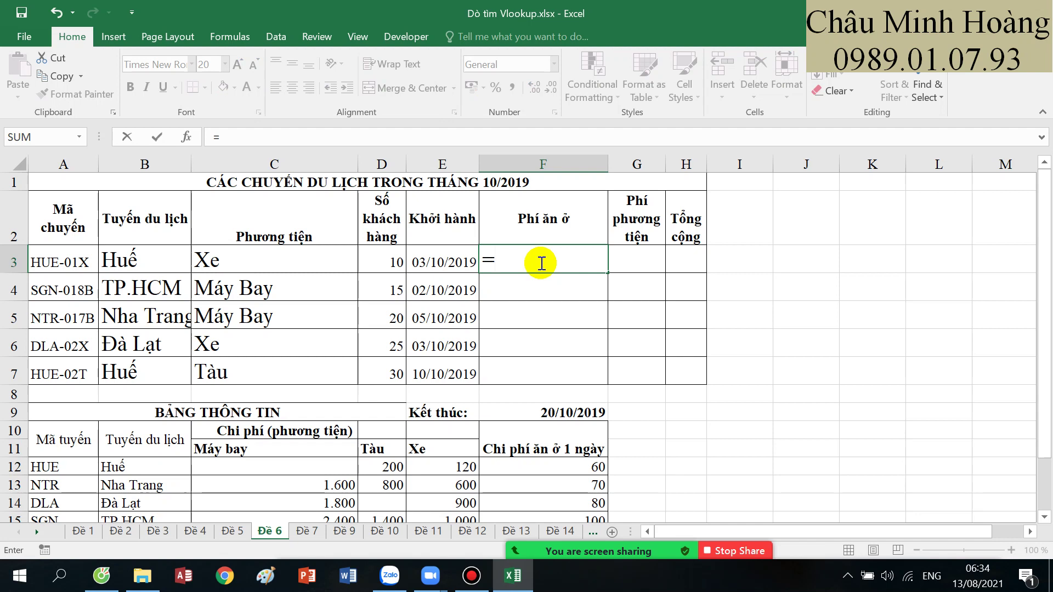
pyautogui.write('vl')
pyautogui.press('Tab')
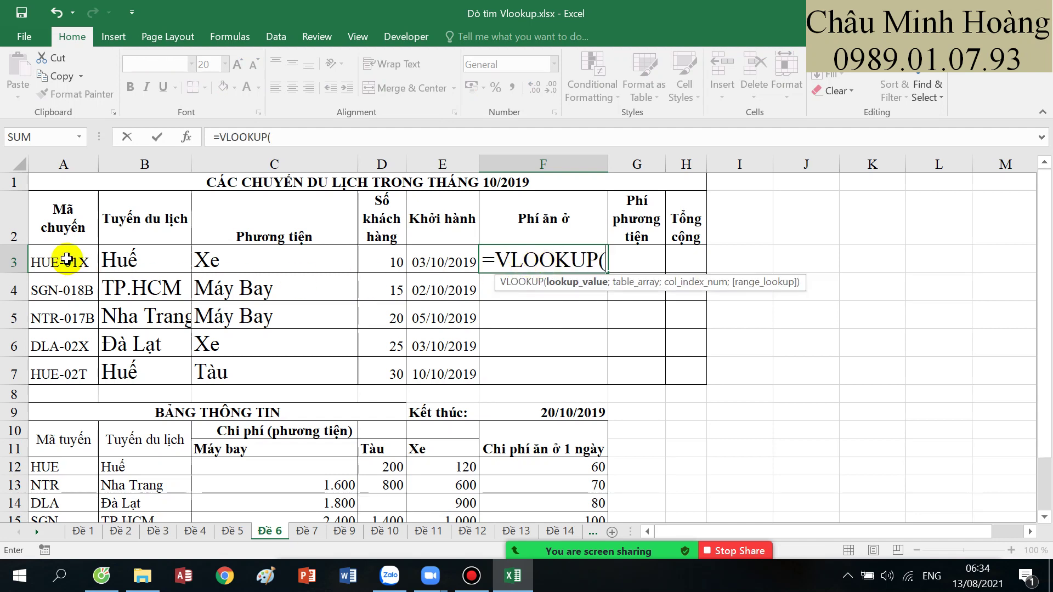
pyautogui.write('lef')
pyautogui.press('Tab')
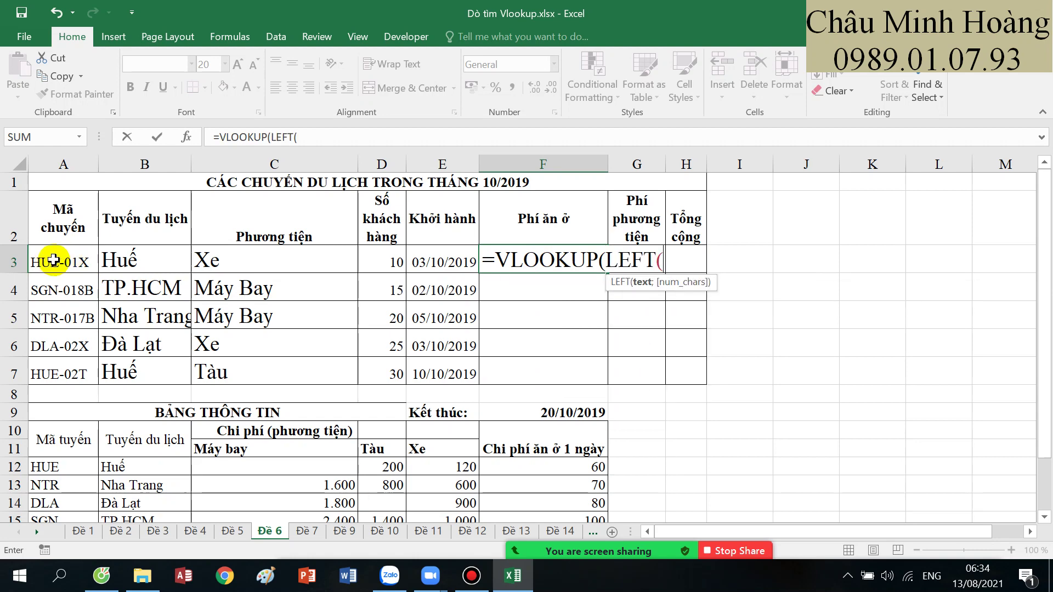
pyautogui.click(42, 264)
pyautogui.write(';3)')
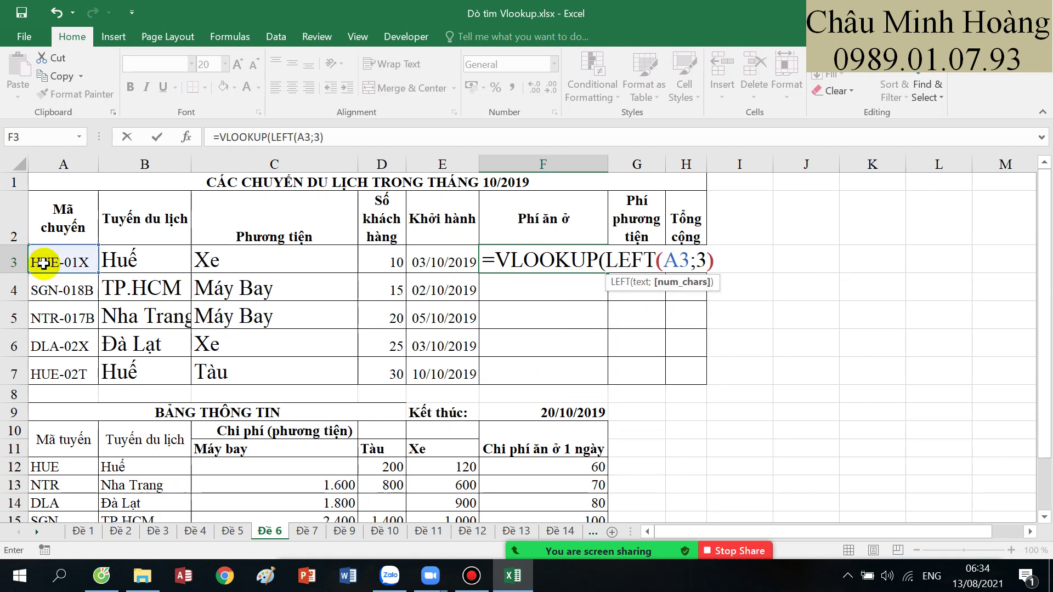
# - Set the F3 lookup table to the Bảng thông tin range as the absolute reference $A$12:$F$15
pyautogui.write(';')
pyautogui.scroll(-2, 33, 439)
pyautogui.click(68, 283)
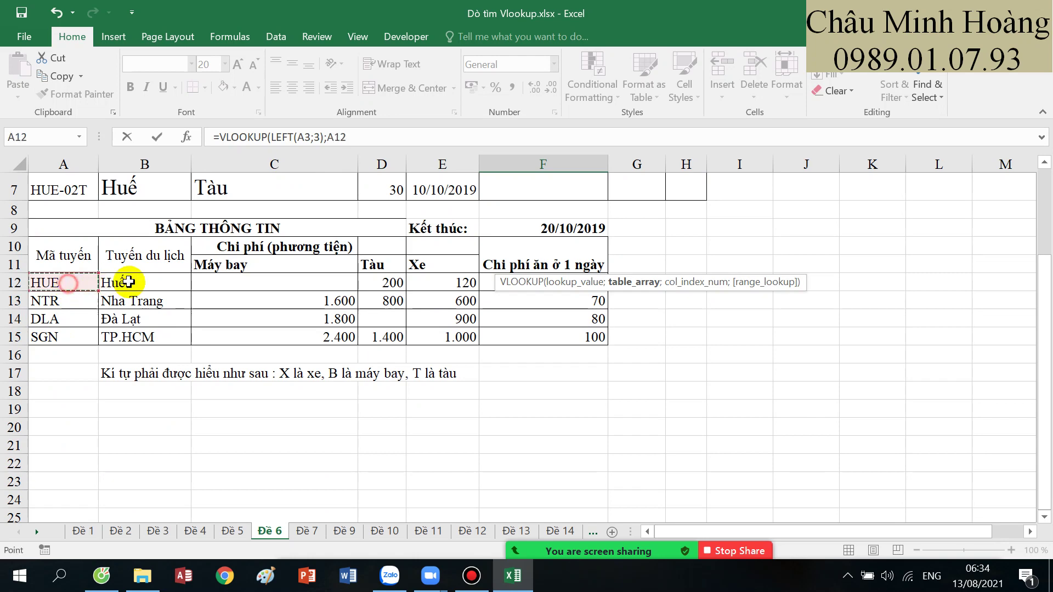
pyautogui.moveTo(128, 282); pyautogui.dragTo(593, 341)
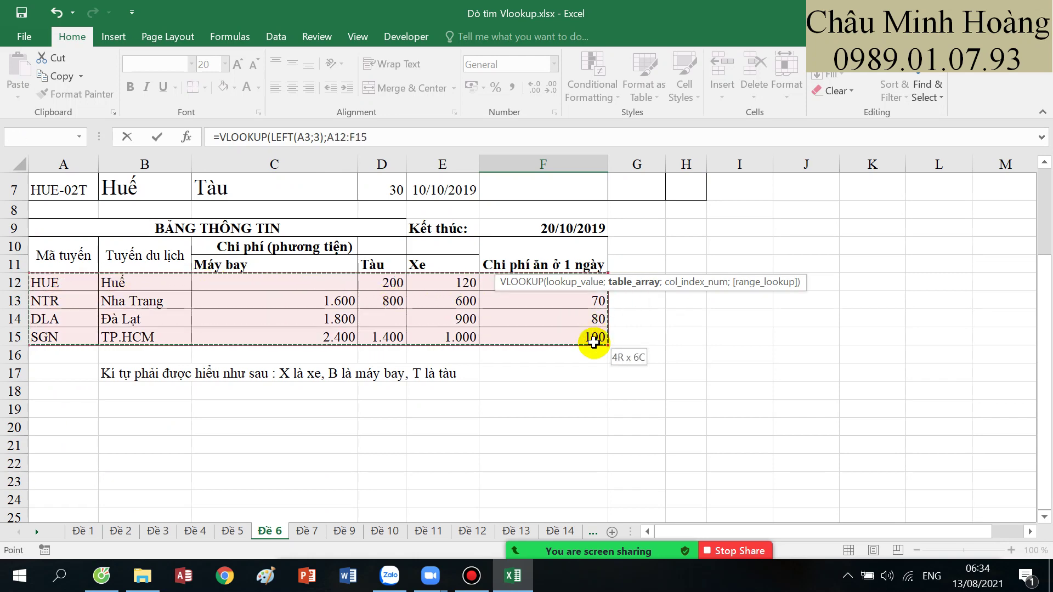
pyautogui.press('F4')
pyautogui.scroll(2, 571, 348)
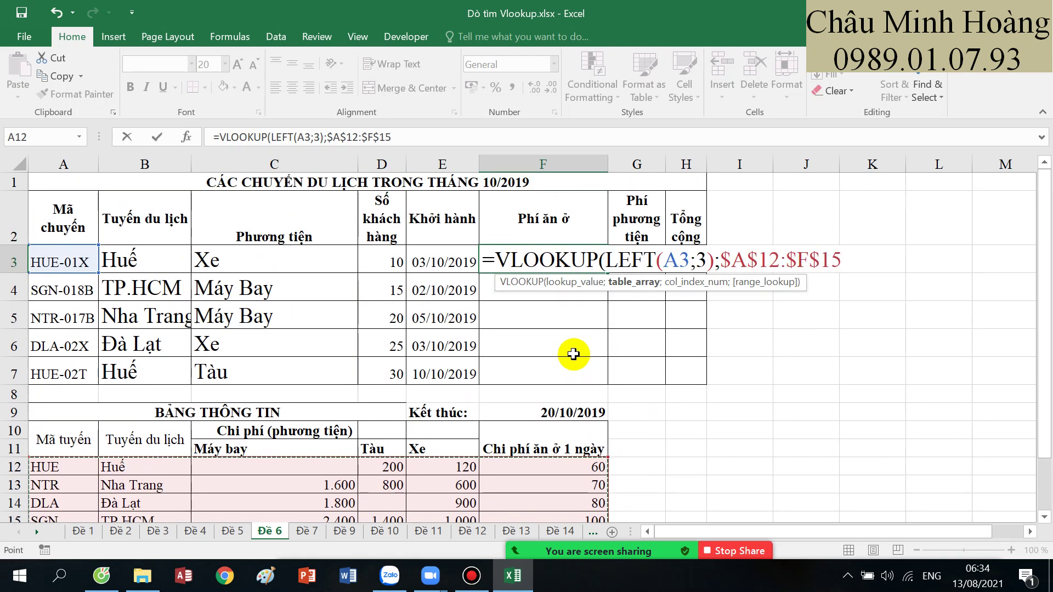
# - Complete the F3 VLOOKUP with column 6 and match type 0, and fill it down to F7
pyautogui.write(';')
pyautogui.scroll(-1, 573, 353)
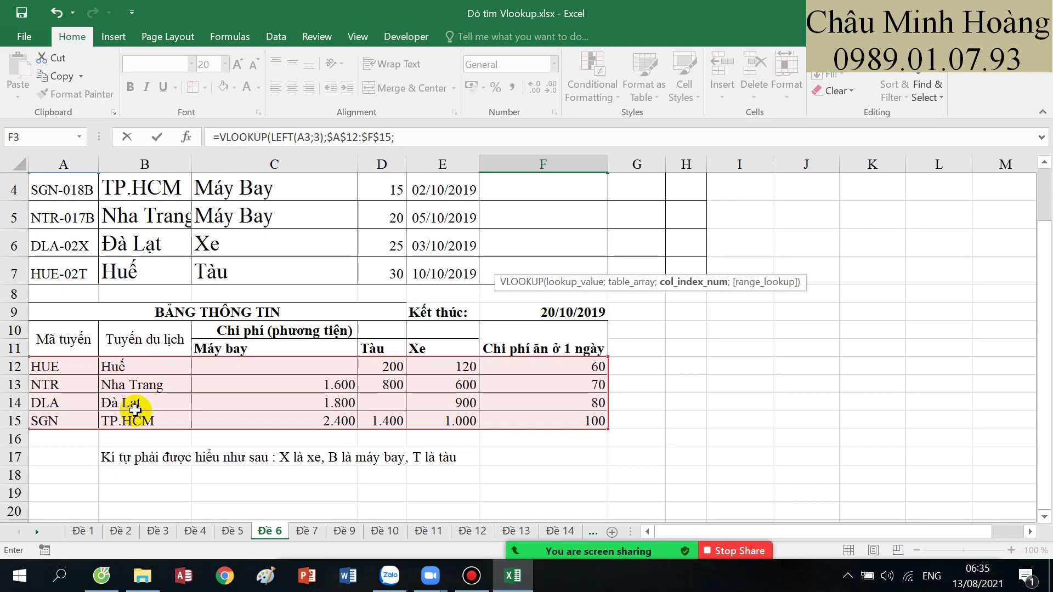
pyautogui.scroll(1, 135, 410)
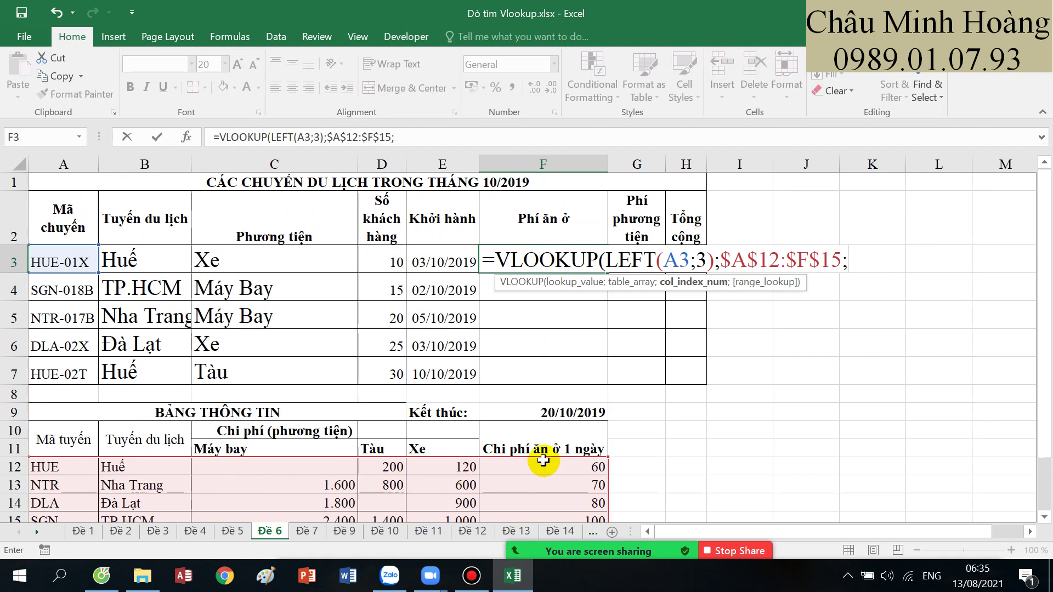
pyautogui.write('6;0)')
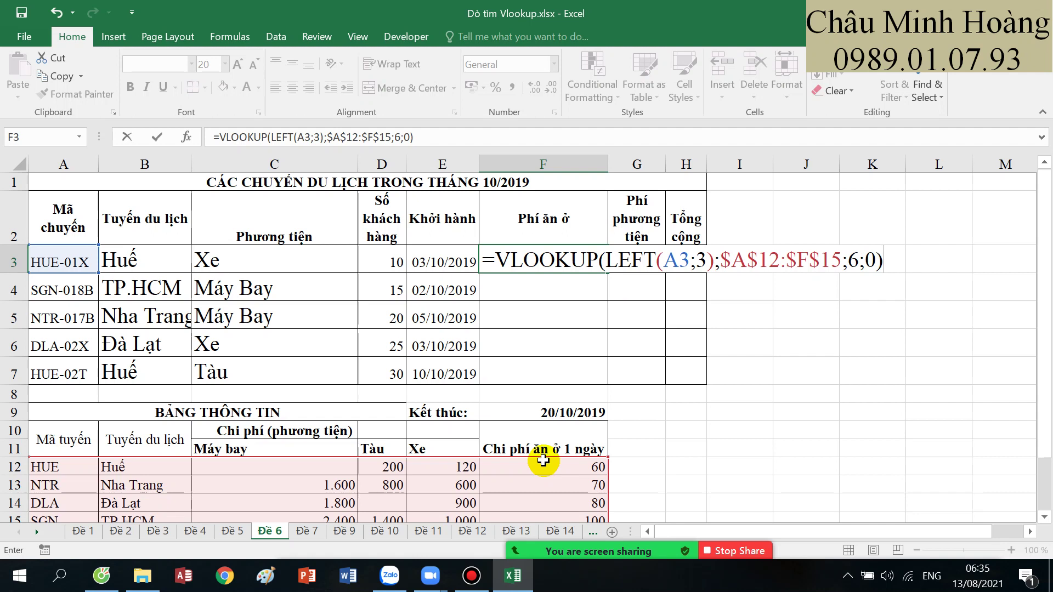
pyautogui.press('Return')
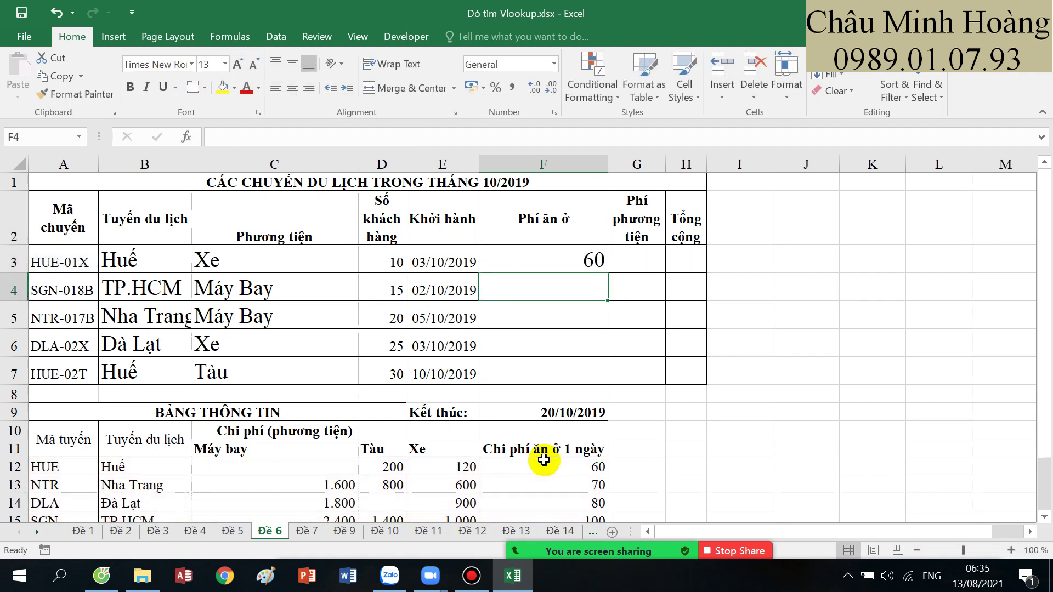
pyautogui.click(595, 260)
pyautogui.moveTo(608, 273); pyautogui.dragTo(607, 373)
# - Examine the Máy bay, Tàu and Xe cost columns in Bảng thông tin for the Phí phương tiện calculation
pyautogui.click(645, 257)
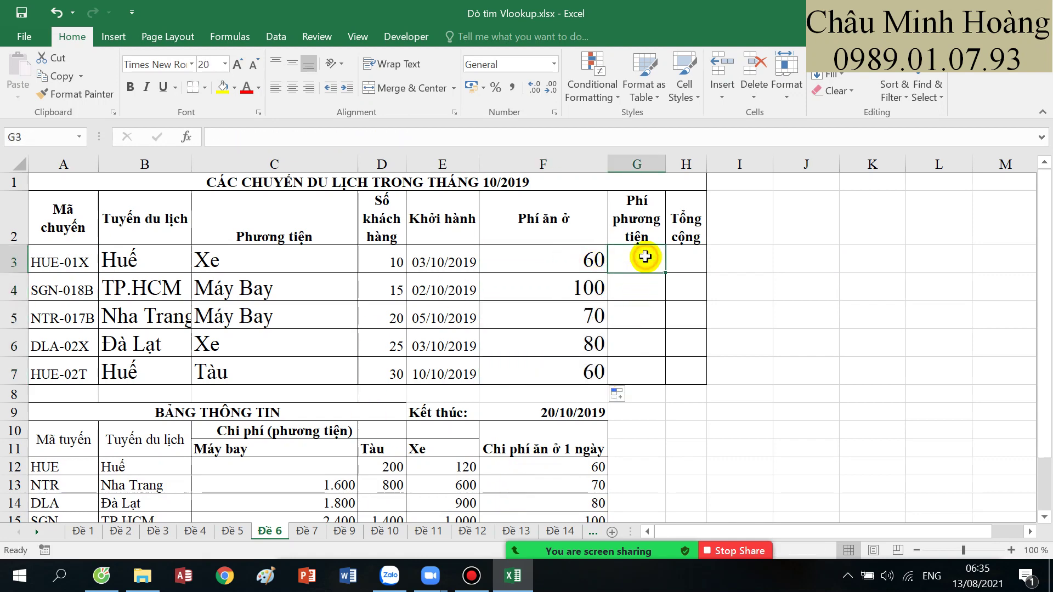
pyautogui.scroll(-1, 439, 357)
pyautogui.moveTo(301, 365); pyautogui.dragTo(422, 420)
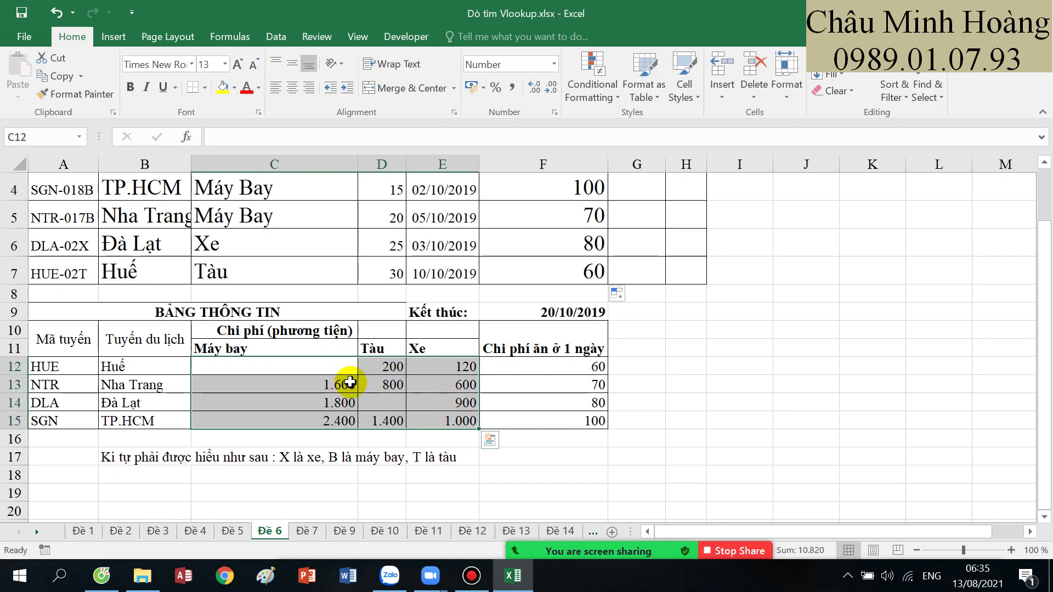
pyautogui.scroll(1, 400, 299)
pyautogui.click(649, 263)
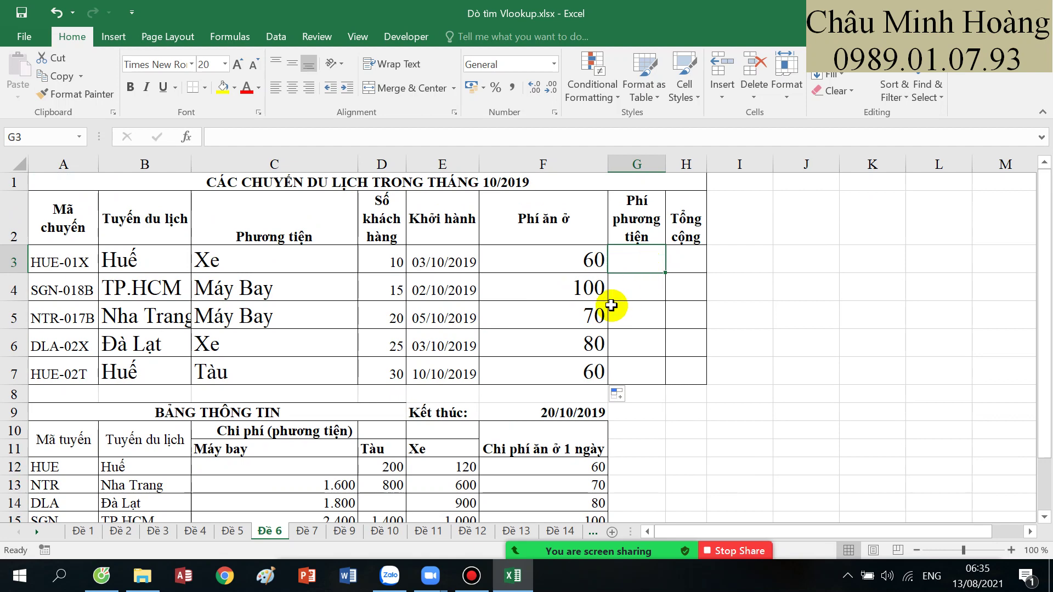
pyautogui.scroll(-1, 455, 329)
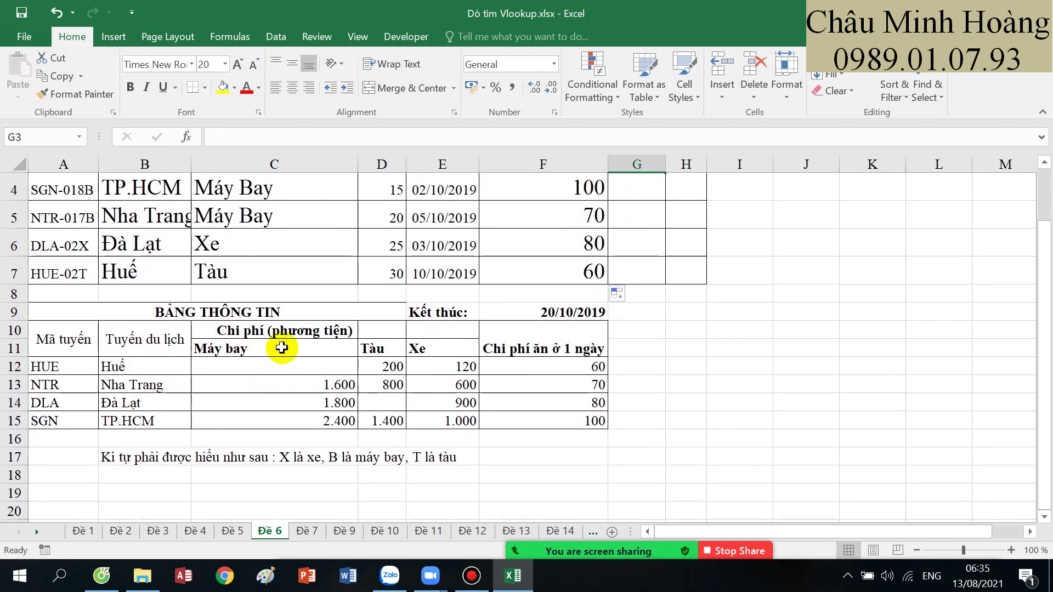
pyautogui.moveTo(277, 365); pyautogui.dragTo(282, 435)
pyautogui.moveTo(368, 354); pyautogui.dragTo(373, 400)
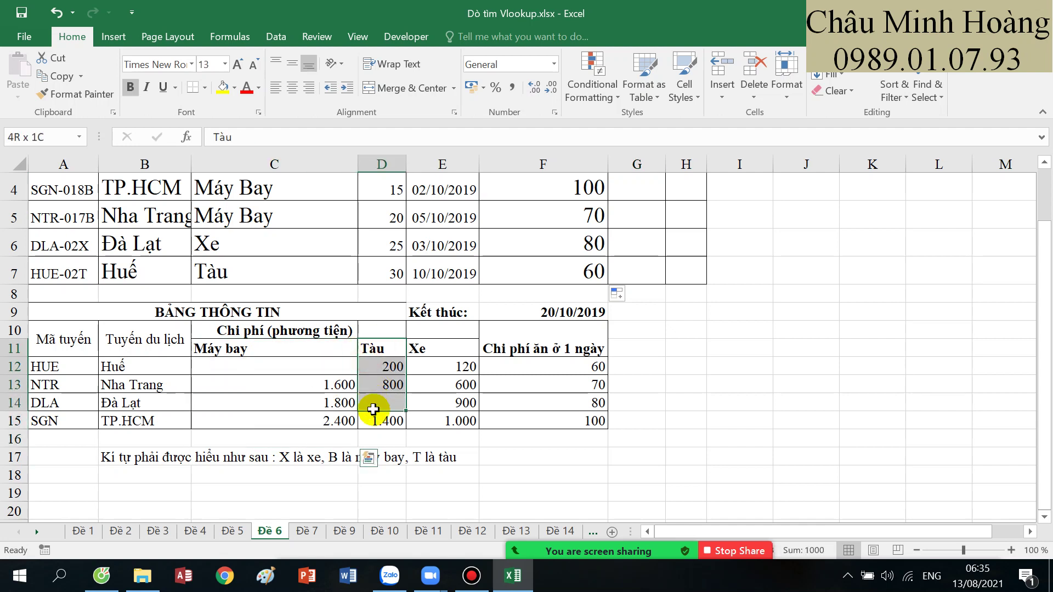
pyautogui.moveTo(151, 363); pyautogui.dragTo(214, 364)
pyautogui.moveTo(165, 384); pyautogui.dragTo(213, 398)
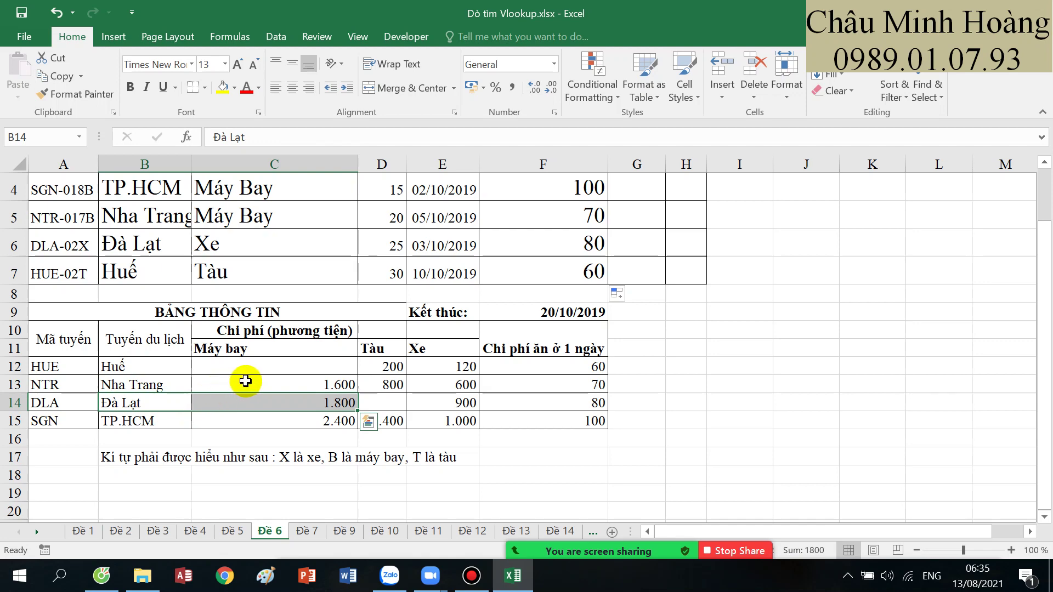
pyautogui.scroll(1, 598, 305)
# - Start a VLOOKUP formula in Phí phương tiện cell G3 with LEFT(A3;3) as the lookup value
pyautogui.click(636, 258)
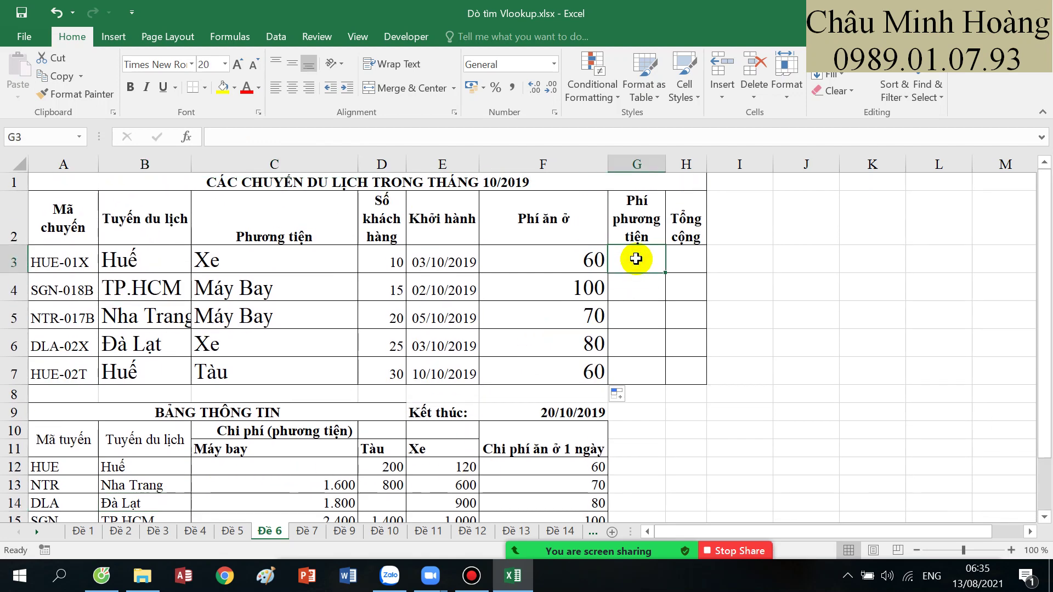
pyautogui.write('=vl')
pyautogui.press('Tab')
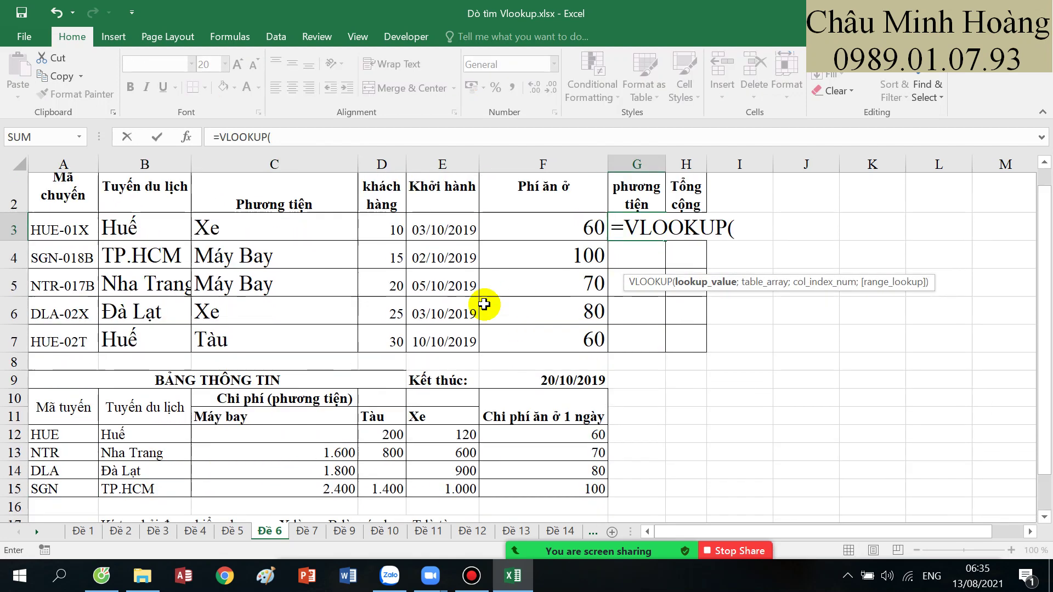
pyautogui.scroll(-1, 384, 323)
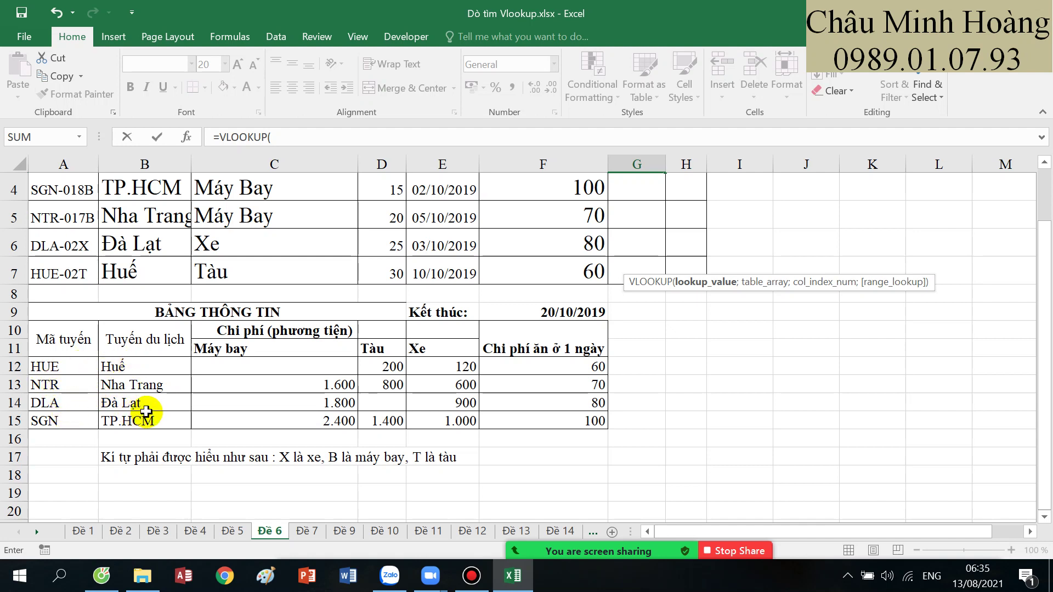
pyautogui.scroll(1, 125, 374)
pyautogui.write('lef')
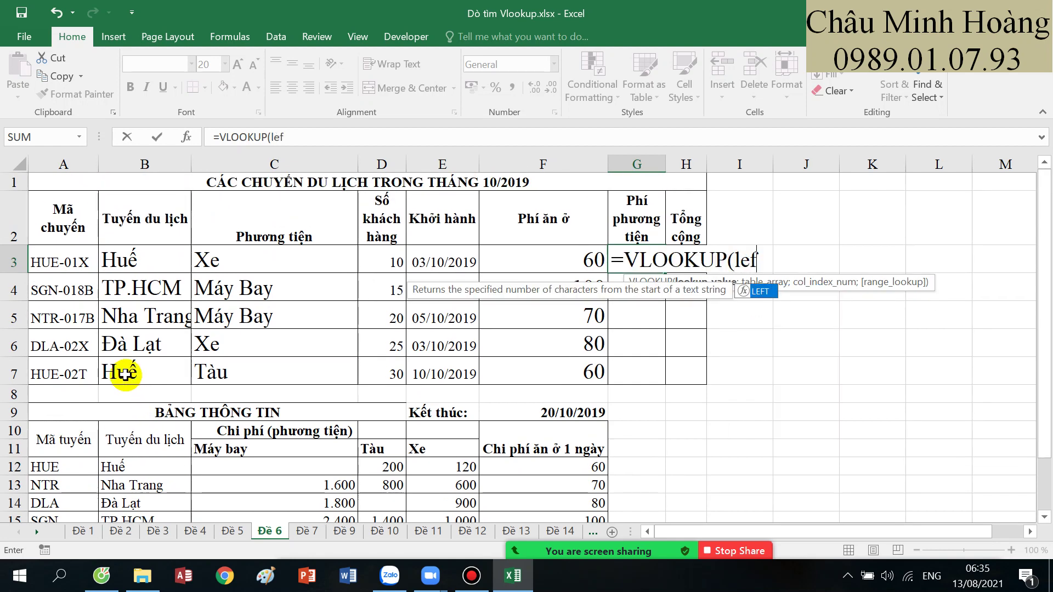
pyautogui.press('Tab')
pyautogui.click(76, 258)
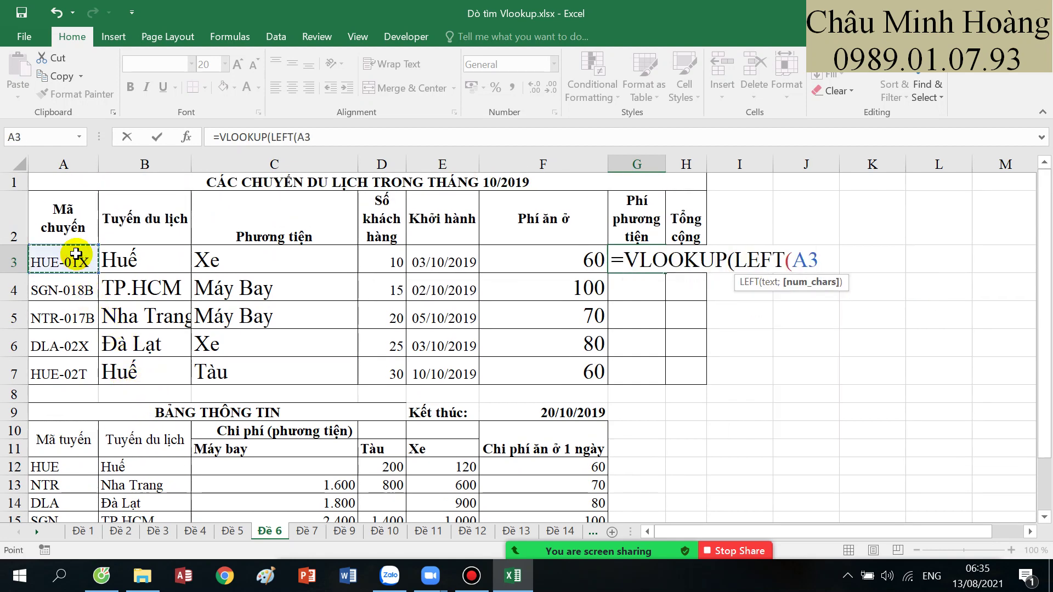
pyautogui.write(';3);')
# - Set the G3 lookup table to the absolute range $A$12:$E$15
pyautogui.scroll(-2, 76, 254)
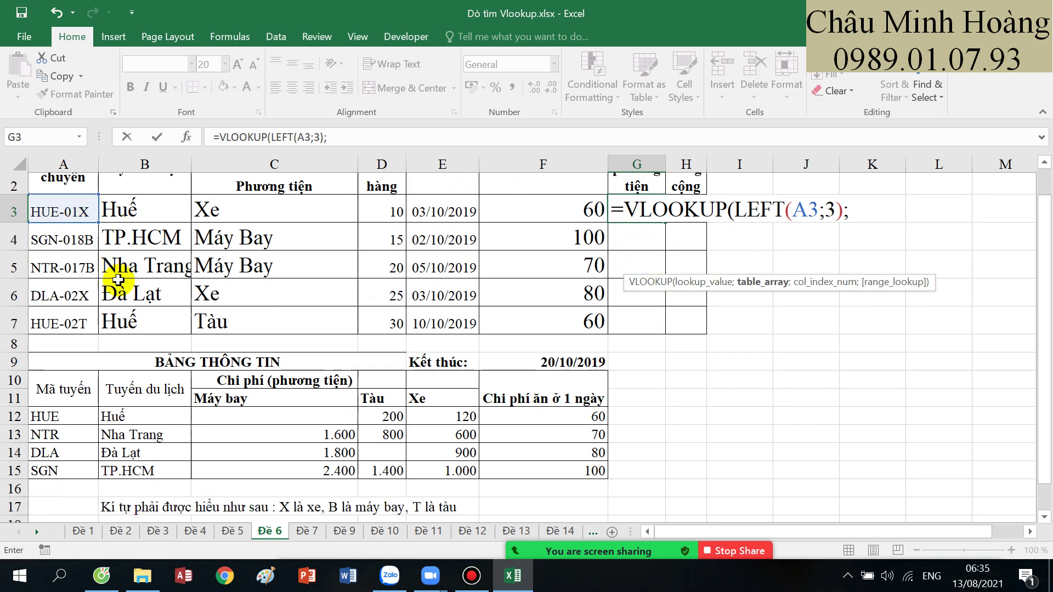
pyautogui.moveTo(87, 280); pyautogui.dragTo(428, 338)
pyautogui.scroll(2, 422, 355)
pyautogui.press('F4')
# - Add a nested IF as the G3 column index, returning 3 when C3="Máy Bay", 4 when C3="Tàu" and 5 otherwise
pyautogui.write(';if(')
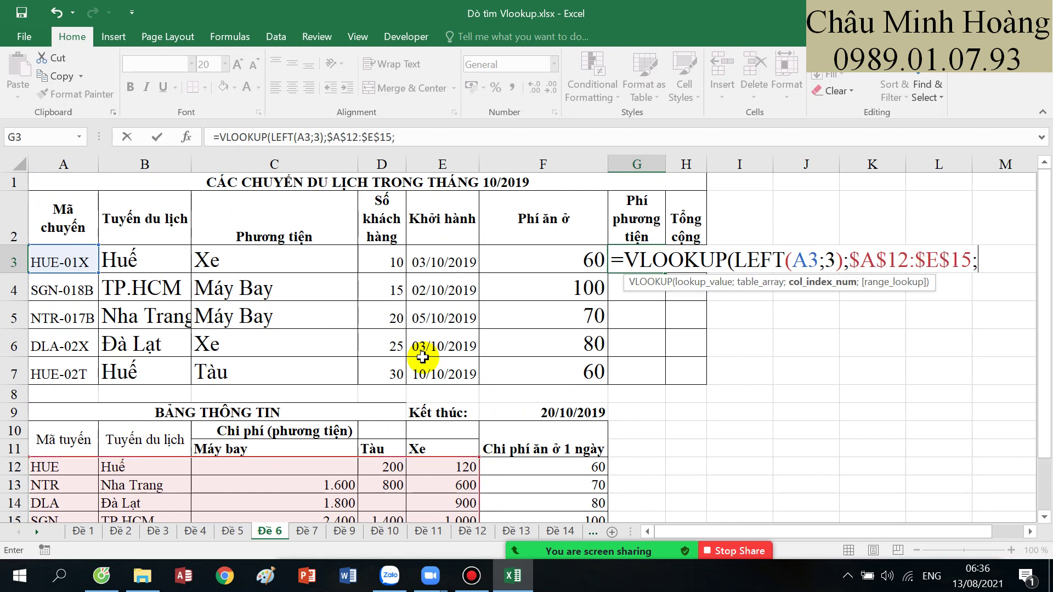
pyautogui.click(247, 269)
pyautogui.write('="Máy')
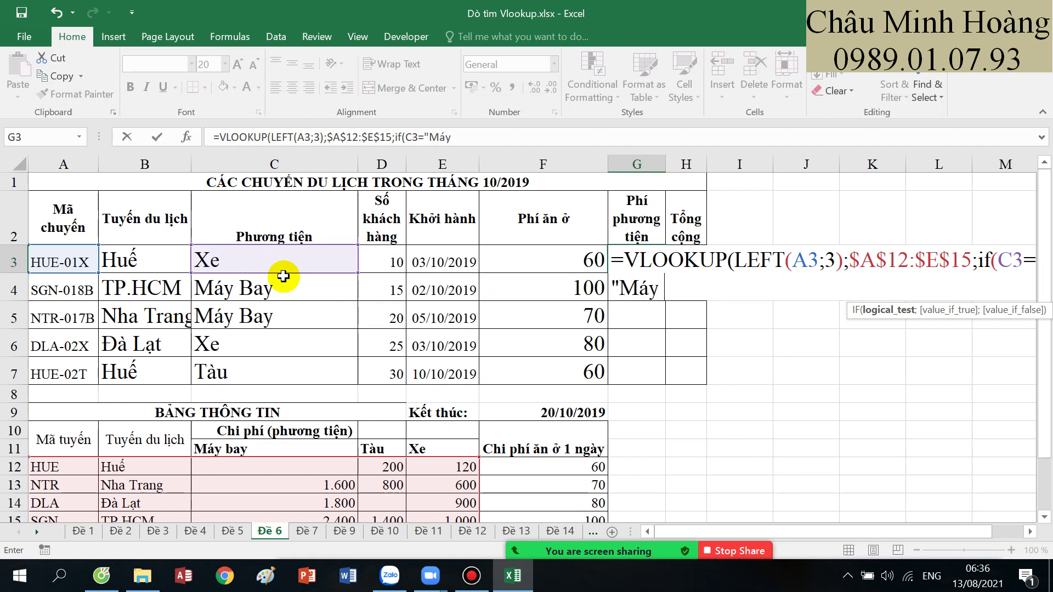
pyautogui.write(' Bay";3')
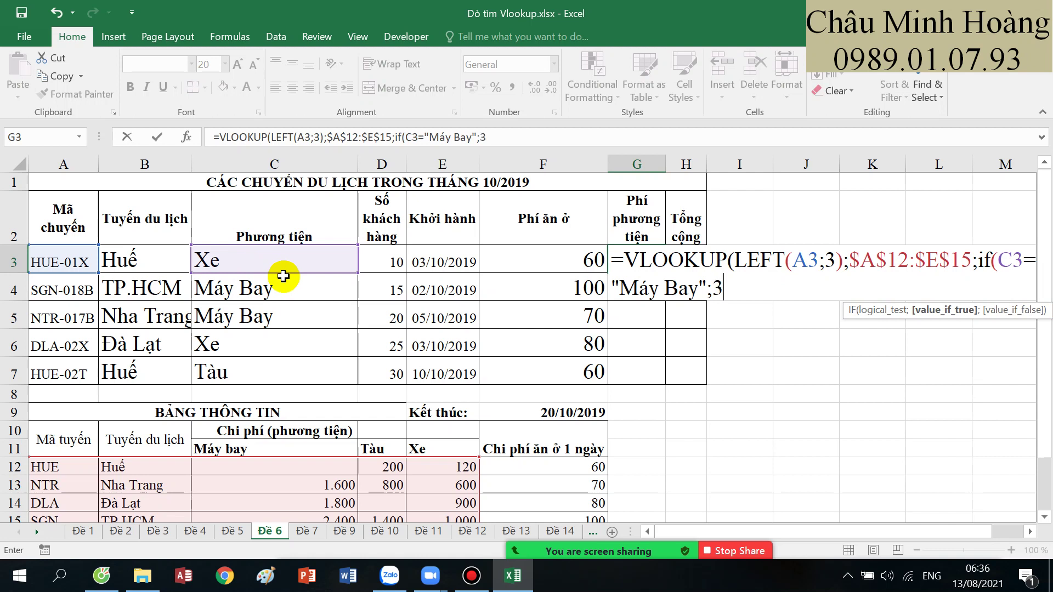
pyautogui.write(';')
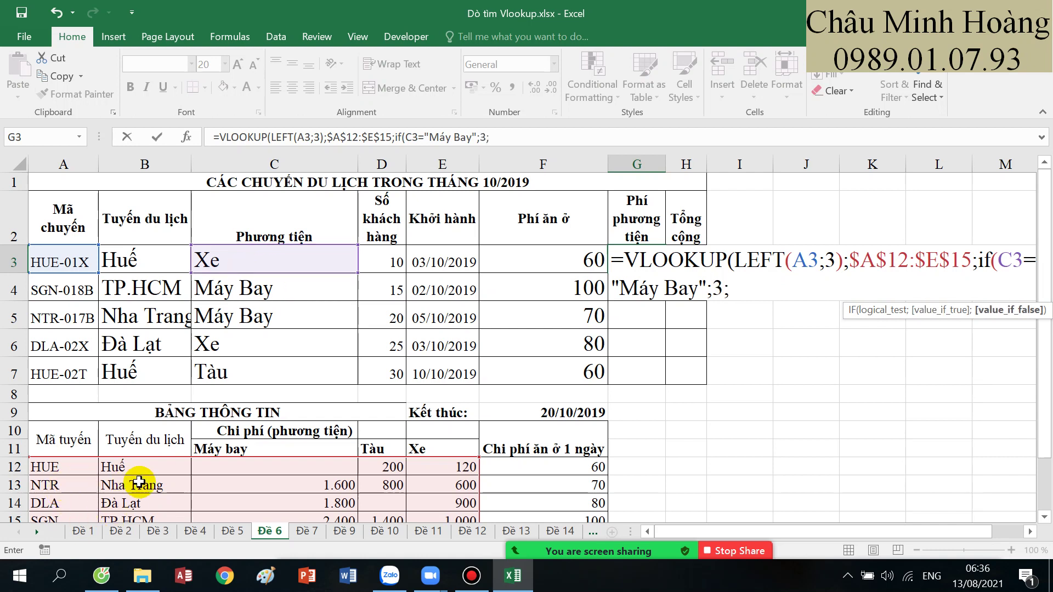
pyautogui.write('if(')
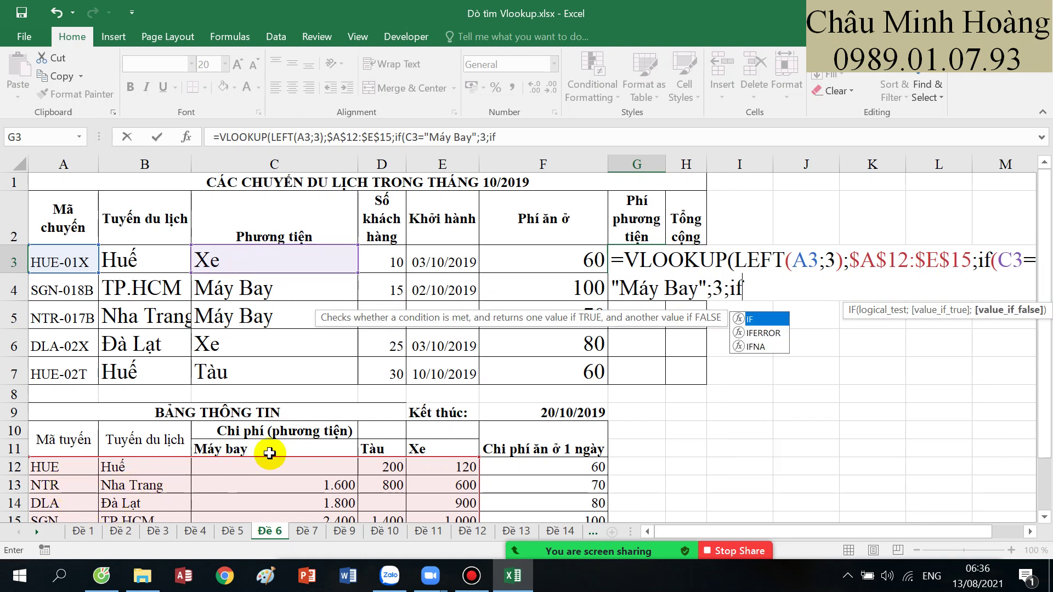
pyautogui.click(260, 268)
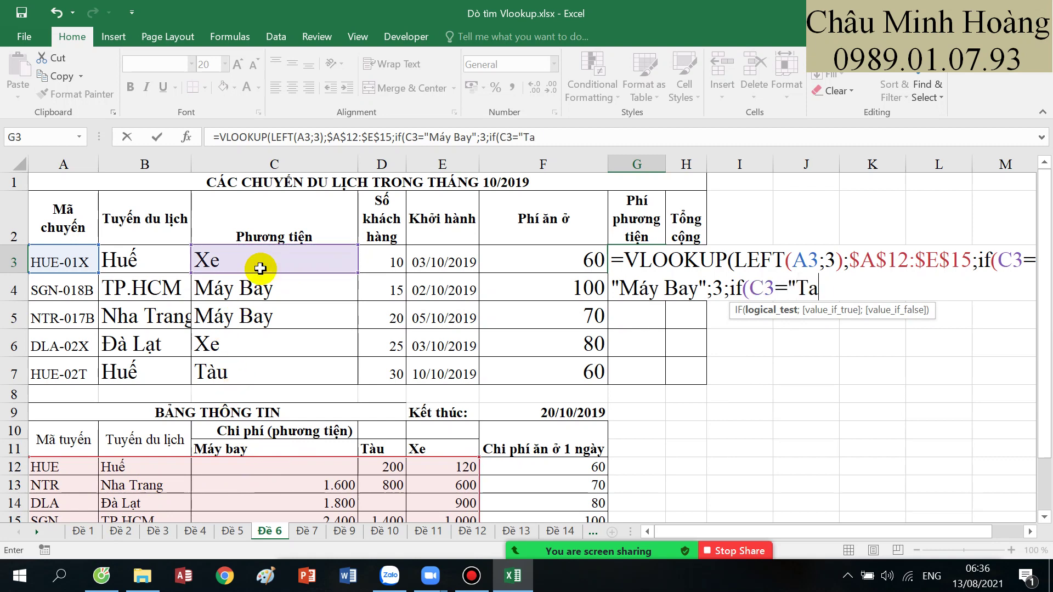
pyautogui.write('="Tàu";4;5')
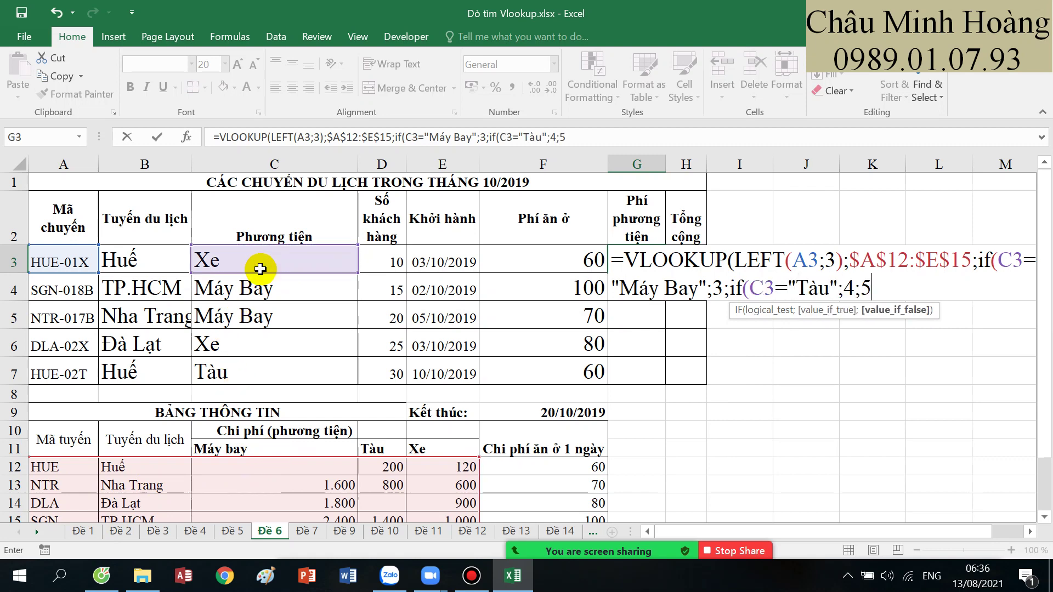
pyautogui.write('));')
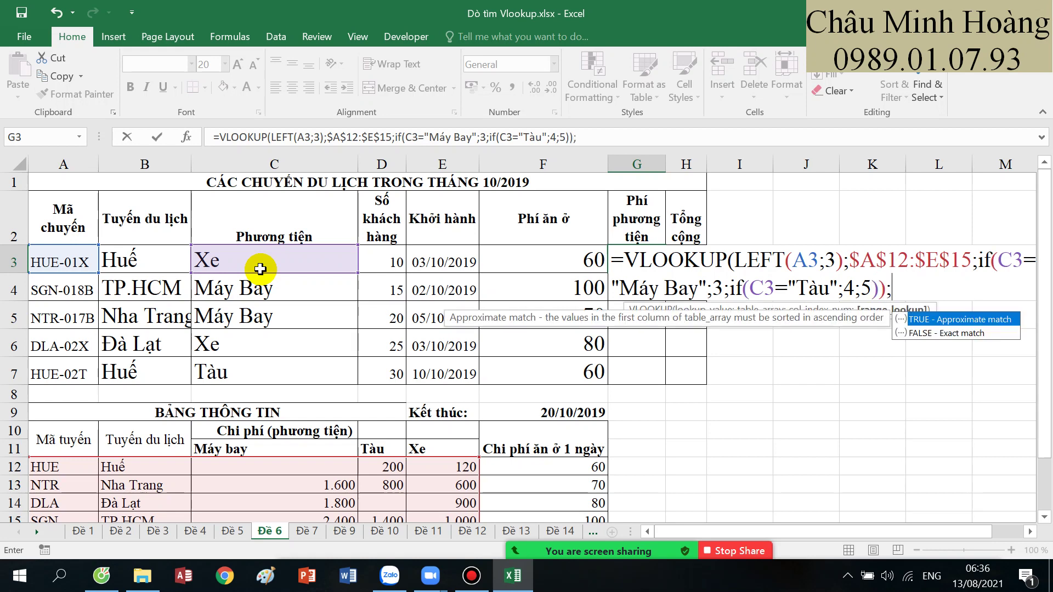
# - Finish the VLOOKUP formula in G3 with 0 as the exact-match argument
pyautogui.write('0)')
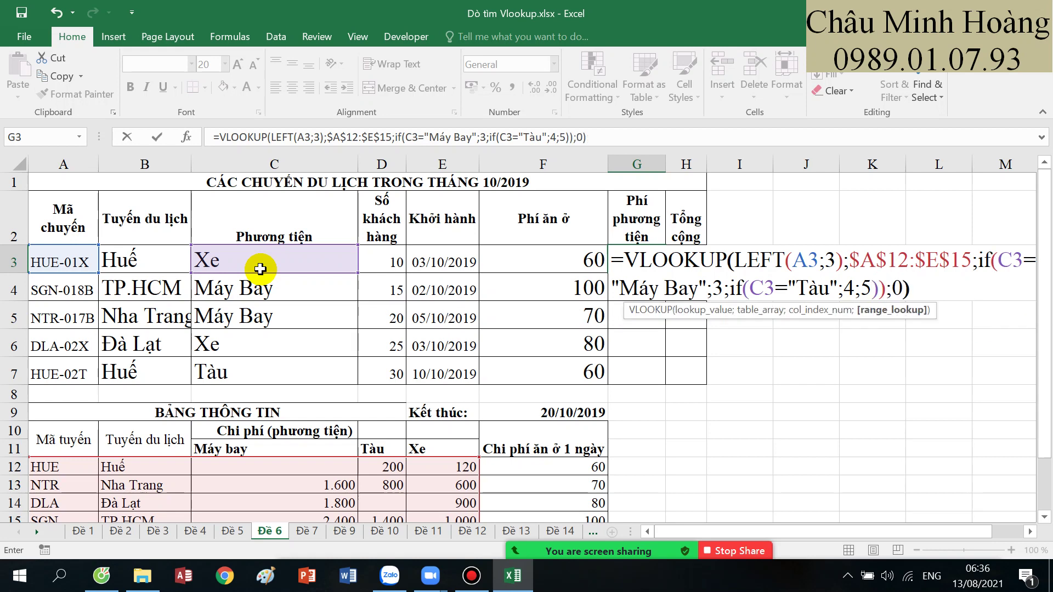
pyautogui.press('Return')
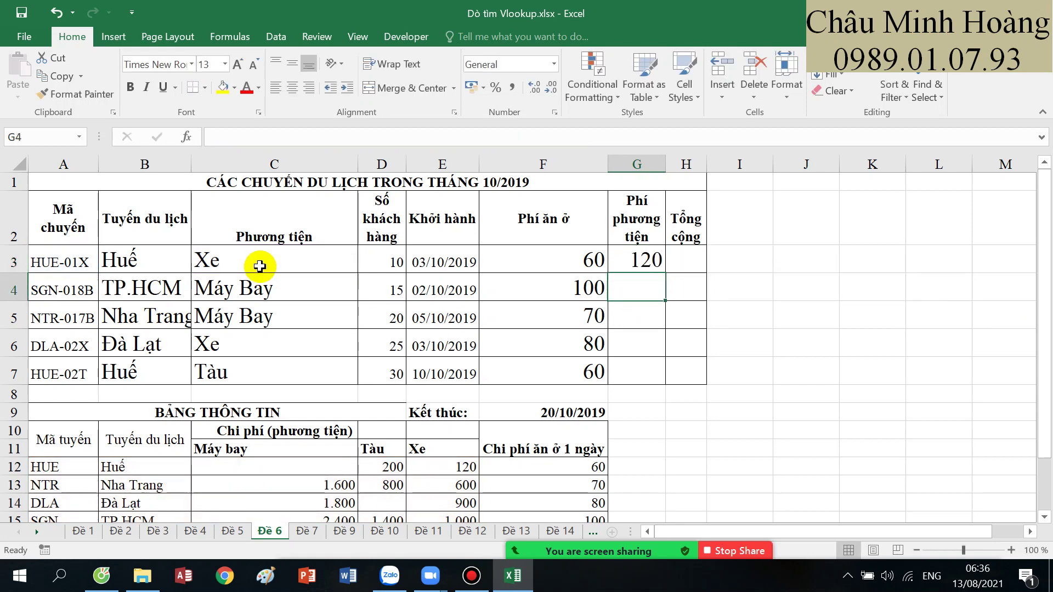
# - Start the Tổng cộng formula in H3 as =G3+F3*( to combine transport cost with the daily lodging cost
pyautogui.click(675, 253)
pyautogui.write('=')
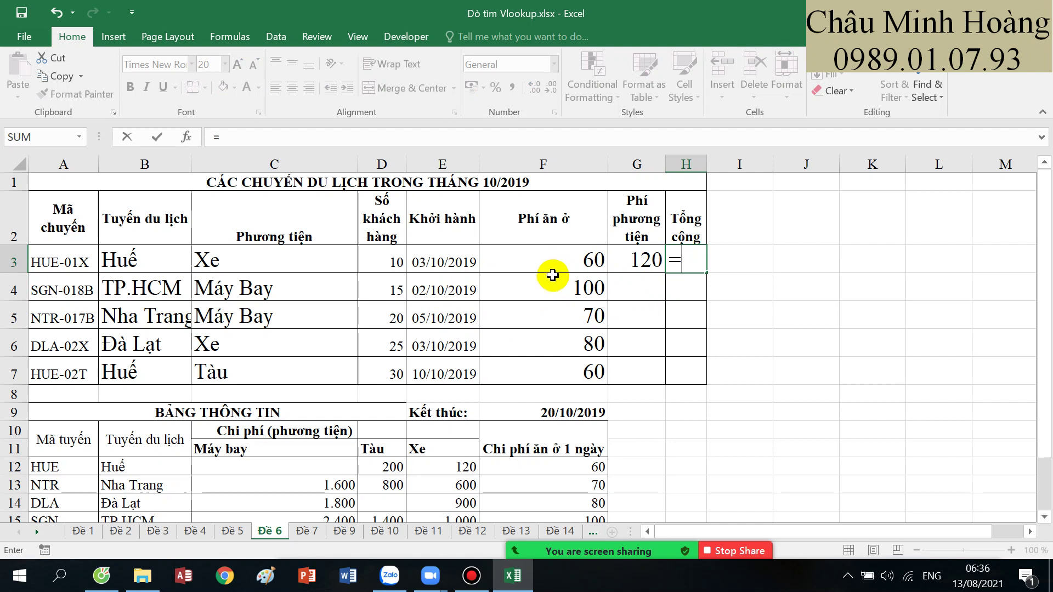
pyautogui.click(626, 261)
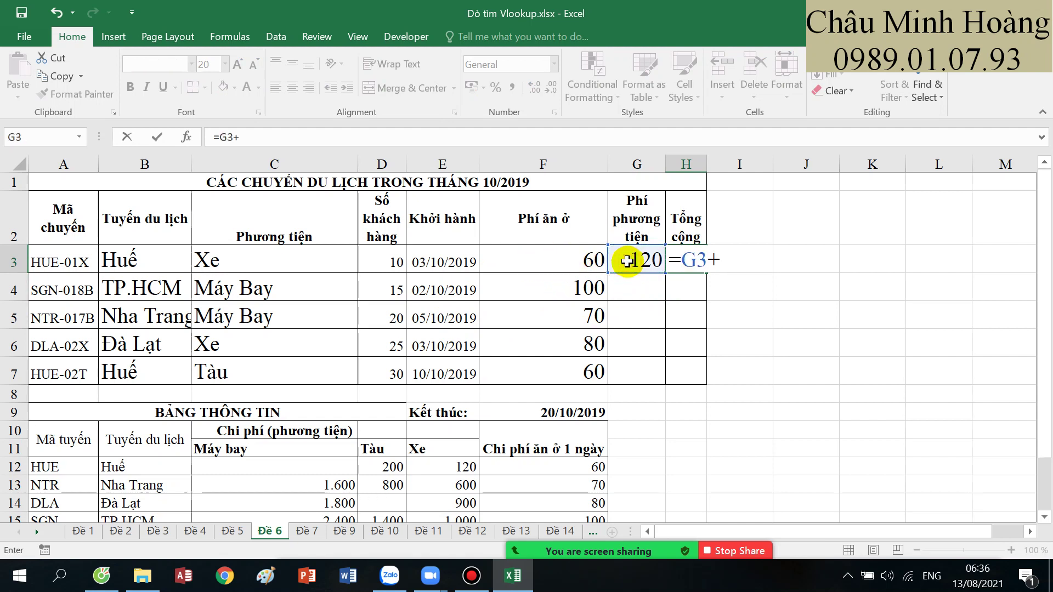
pyautogui.click(597, 261)
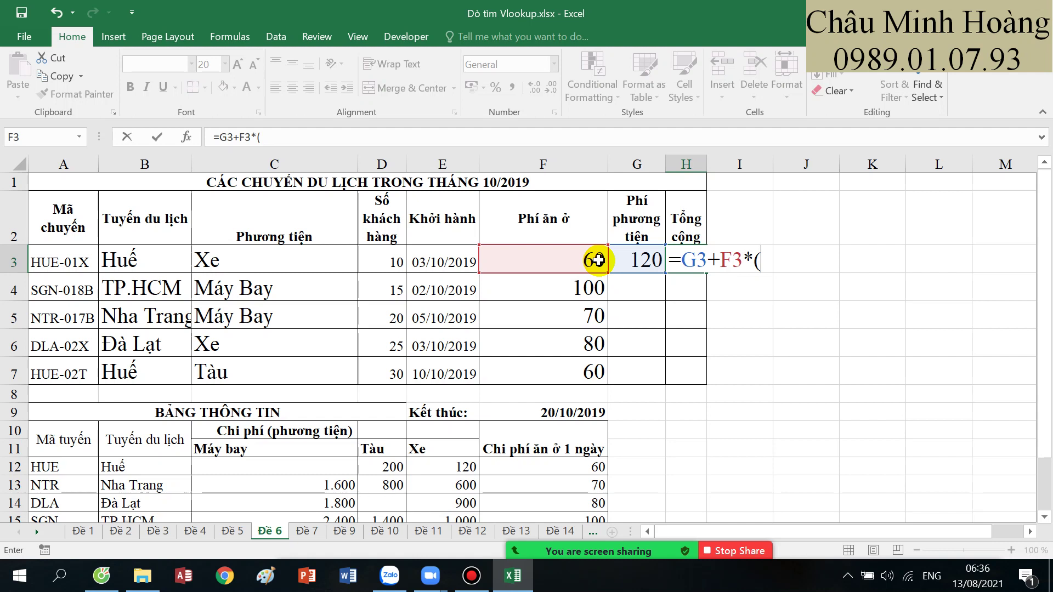
pyautogui.click(560, 416)
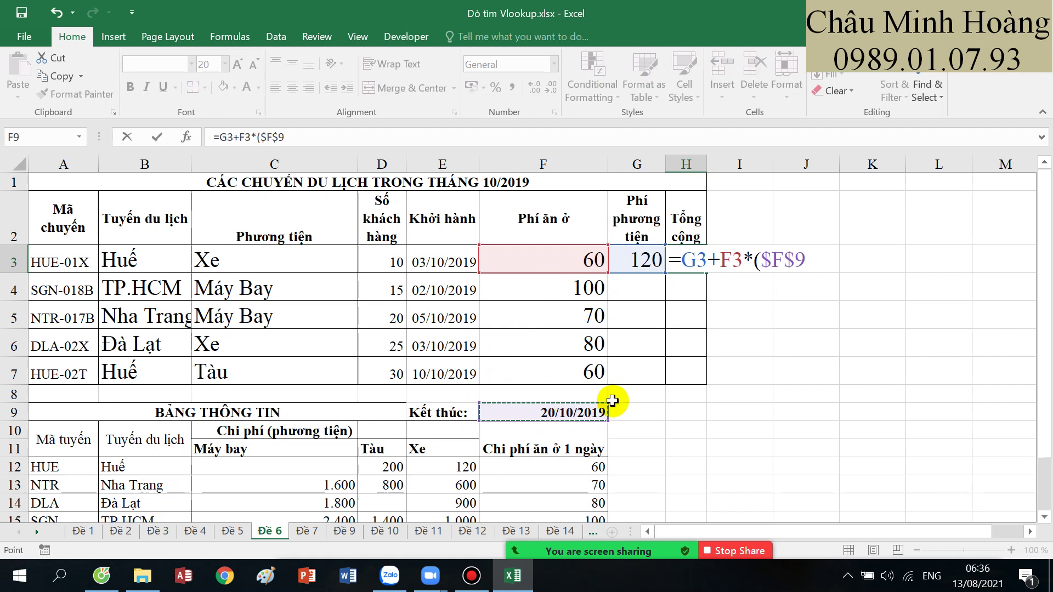
pyautogui.press('BackSpace')
pyautogui.press('BackSpace')
pyautogui.press('BackSpace')
# - Complete the H3 formula's multiplier as DATE(2019;10;20) minus the departure date in E3
pyautogui.write('date(')
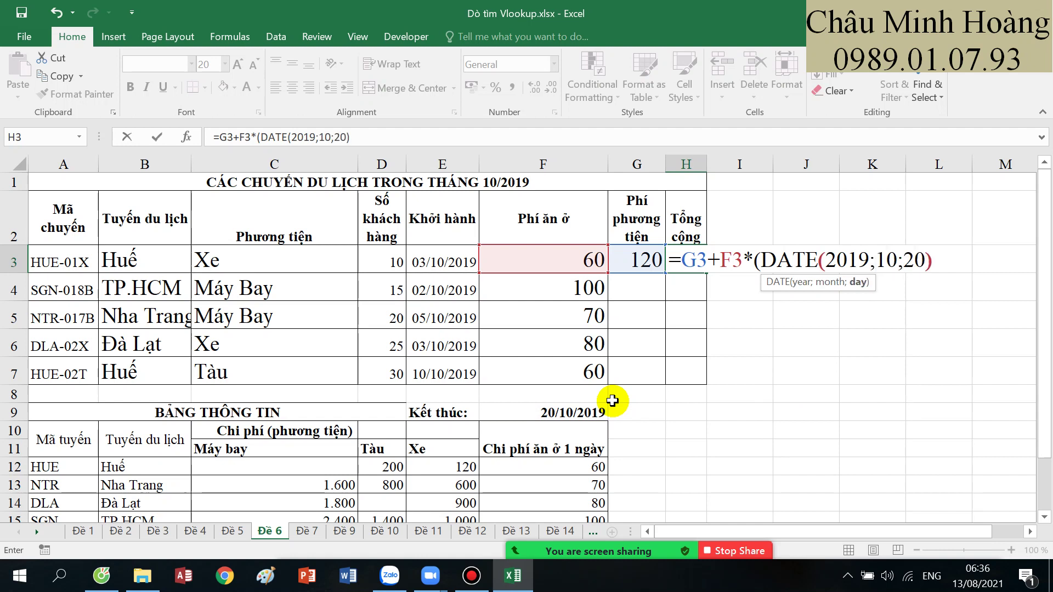
pyautogui.write('2019;10;20)-')
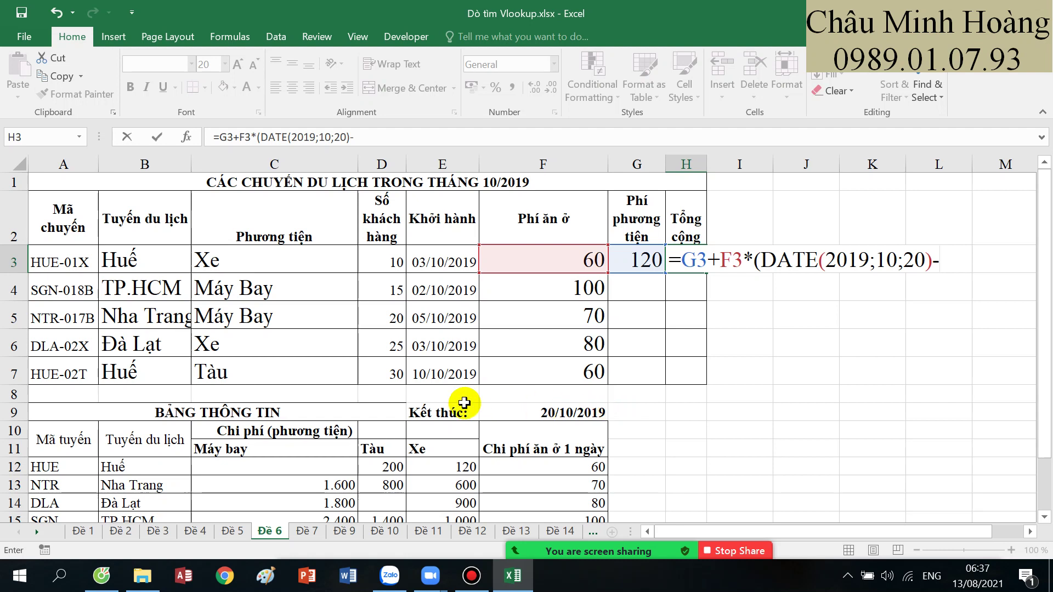
pyautogui.click(444, 268)
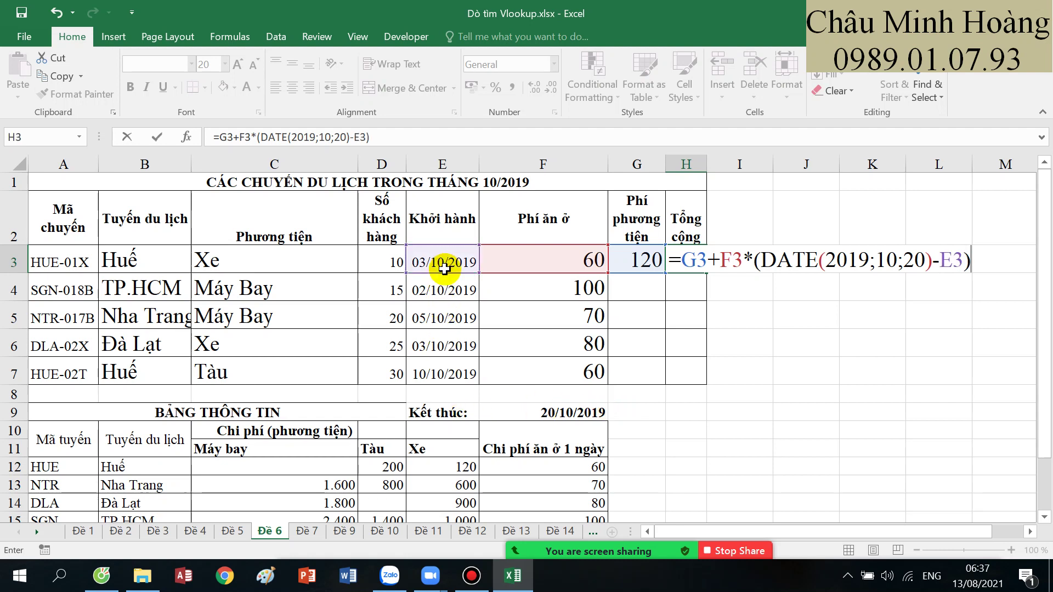
pyautogui.press('Return')
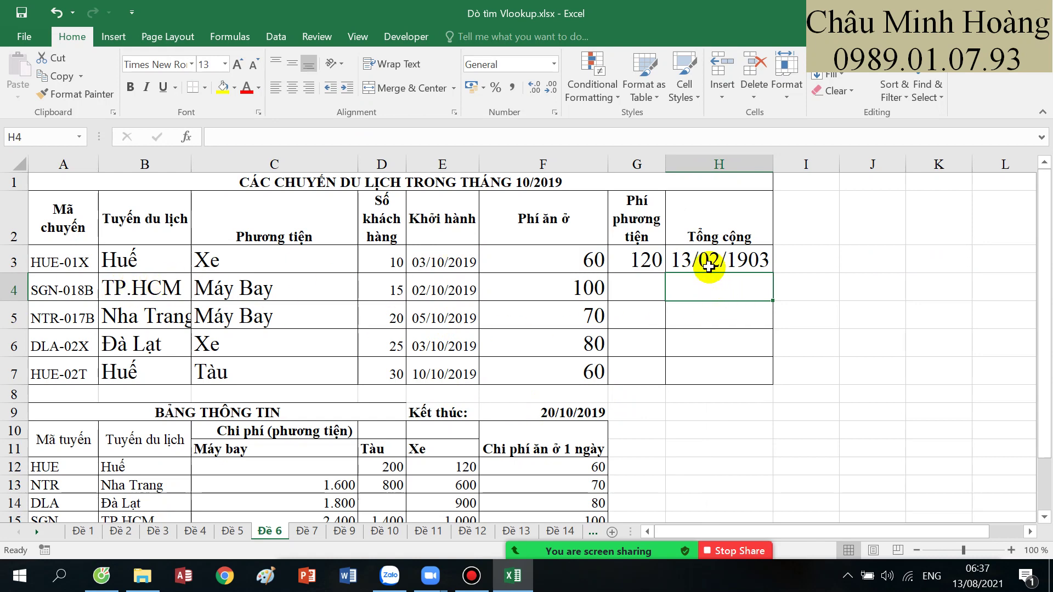
# - Format the Tổng cộng cell H3 as General and fill the G3:H3 formulas down to row 7
pyautogui.click(708, 266)
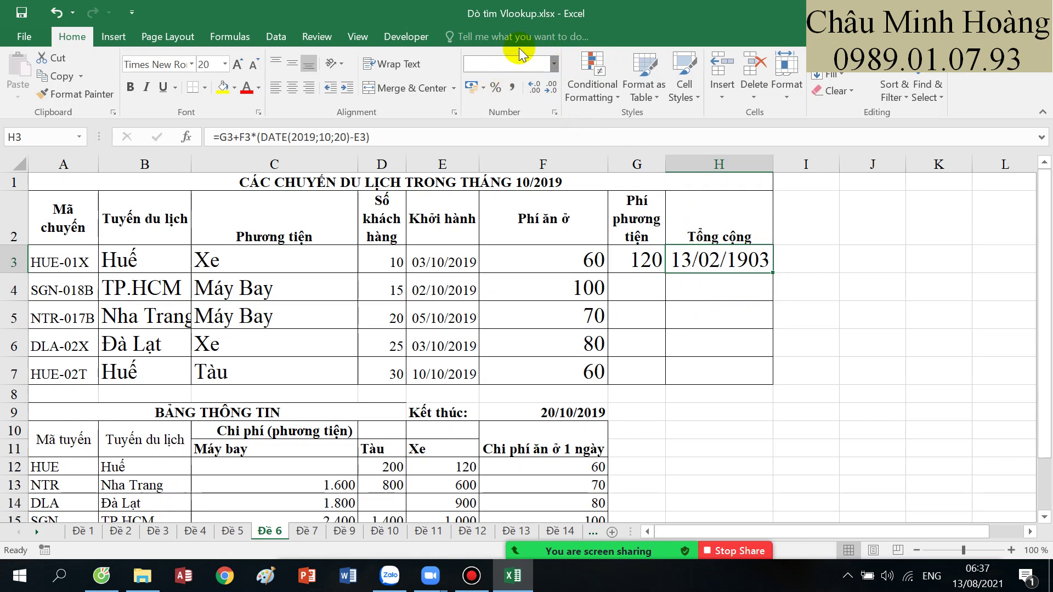
pyautogui.click(552, 64)
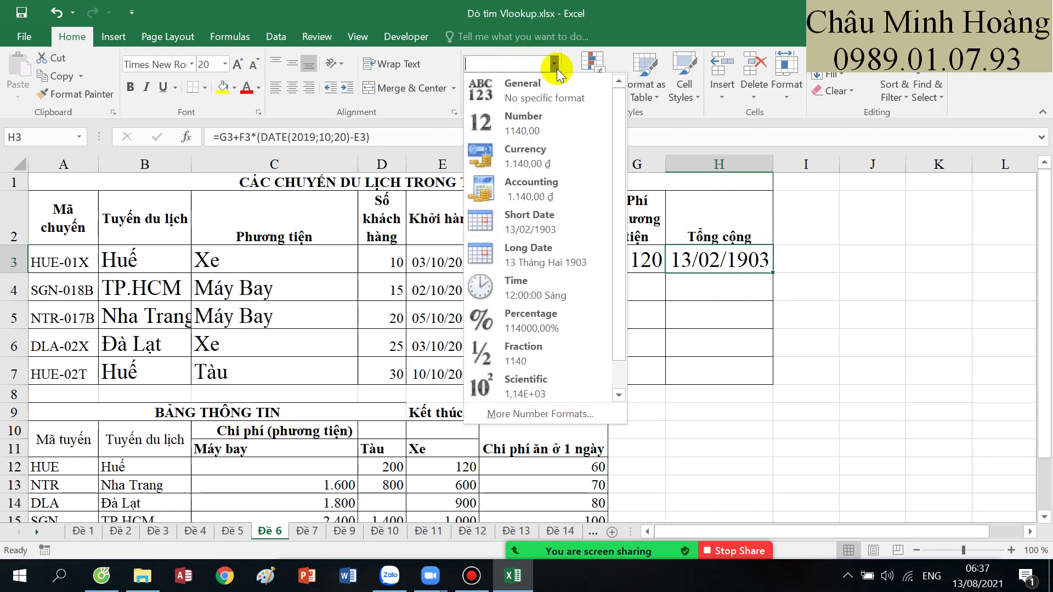
pyautogui.click(582, 82)
pyautogui.moveTo(652, 260); pyautogui.dragTo(770, 387)
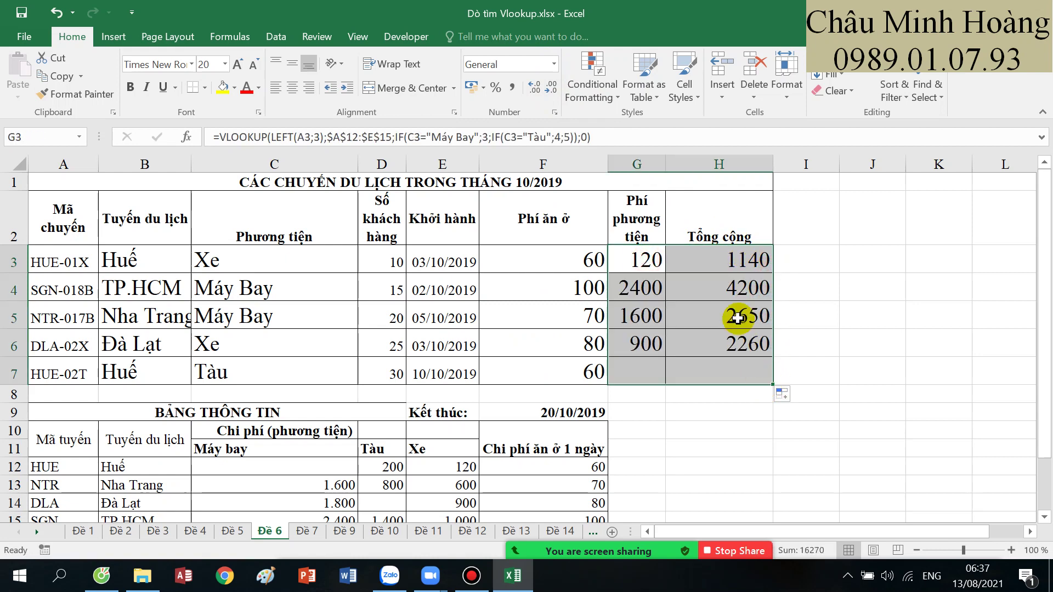
# - Turn the G3 formula into plain text by removing its leading equals sign, and autofit column G to show it fully
pyautogui.doubleClick(628, 265)
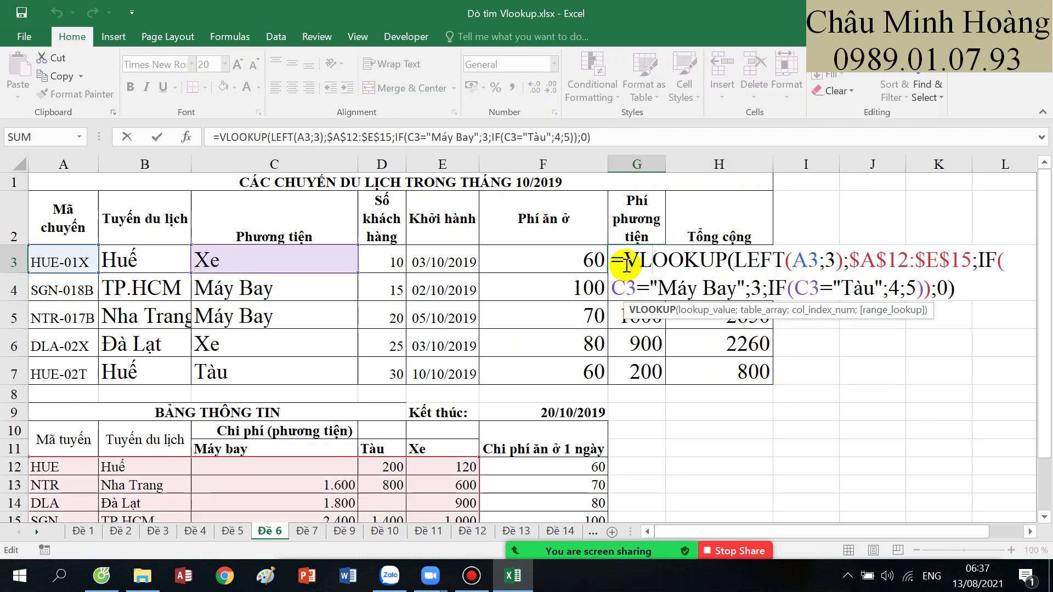
pyautogui.click(620, 265)
pyautogui.press('BackSpace')
pyautogui.click(741, 371)
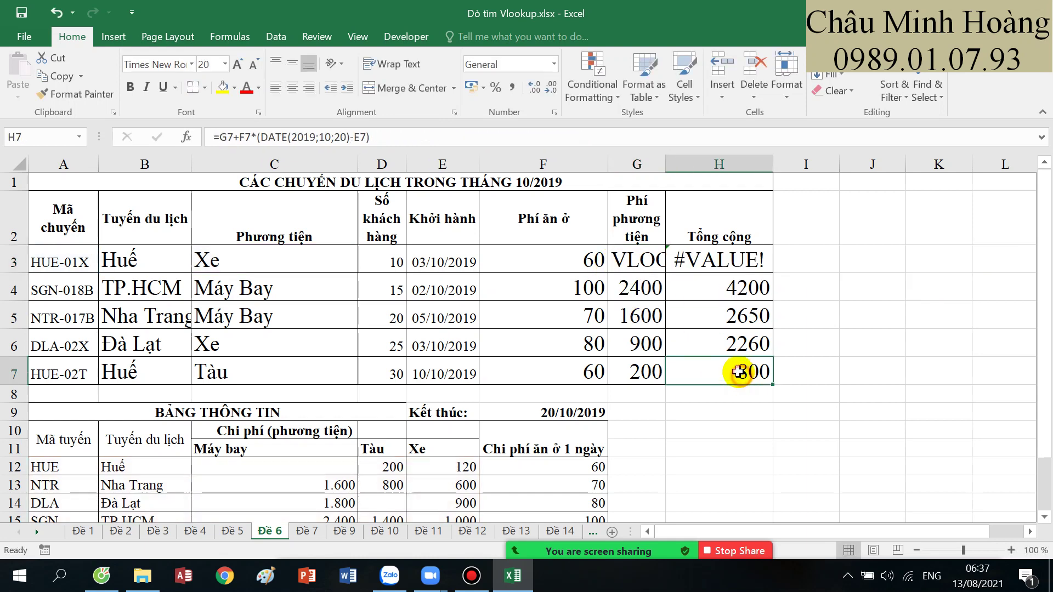
pyautogui.moveTo(691, 273); pyautogui.dragTo(1048, 252)
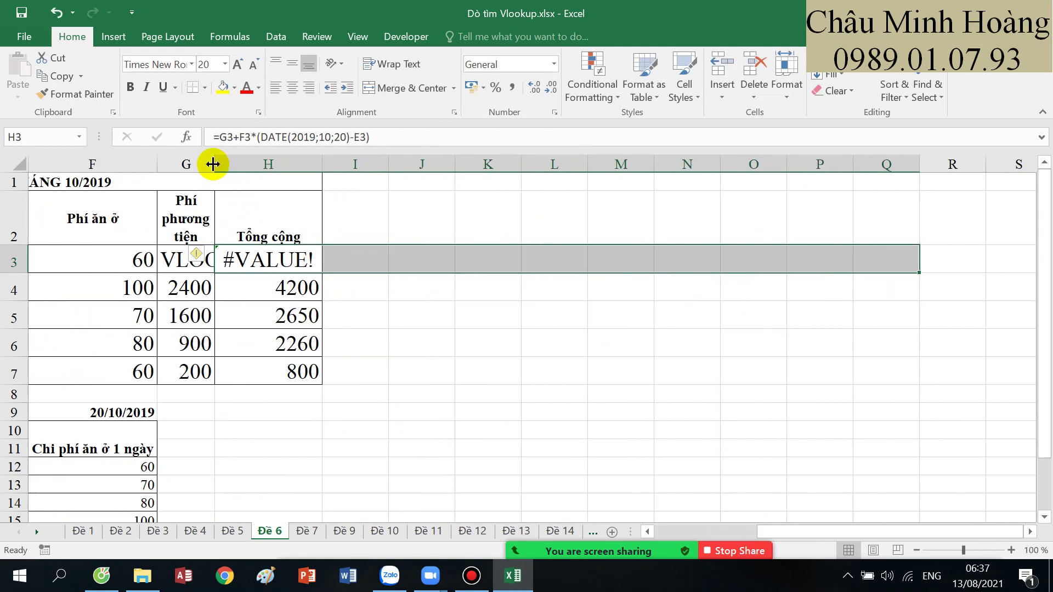
pyautogui.doubleClick(213, 163)
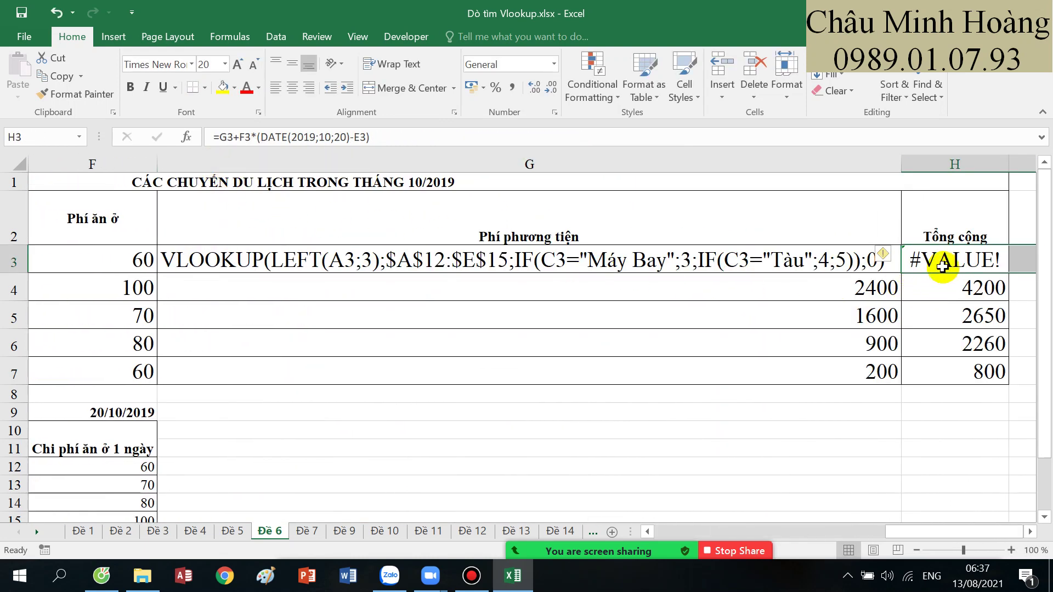
# - Move the total formula =G4+F4*(DATE(2019;10;20)-E4) from H4 into G4, and select its whole text for editing
pyautogui.click(966, 286)
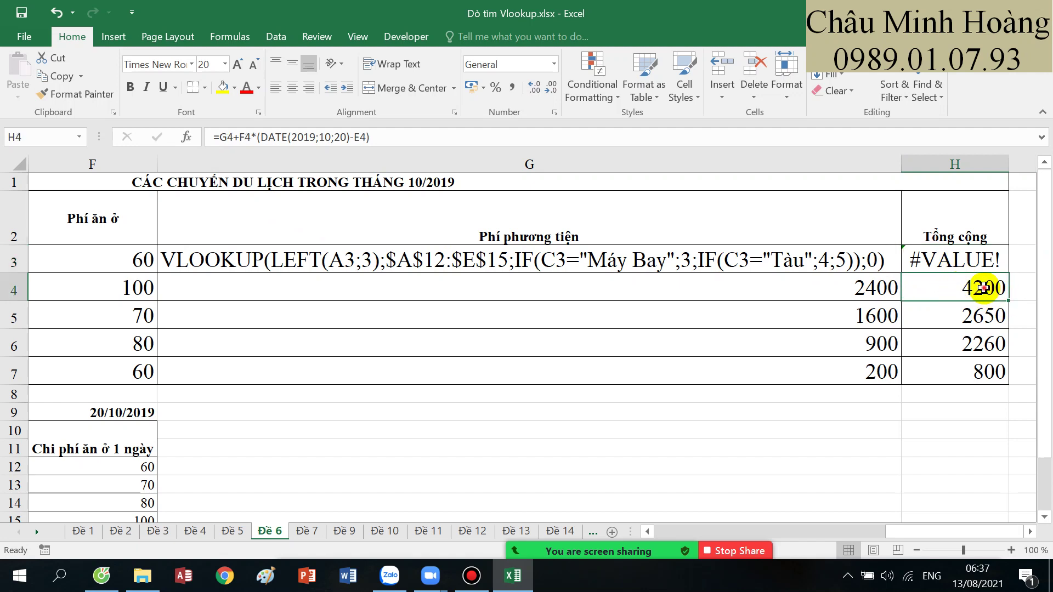
pyautogui.doubleClick(982, 286)
pyautogui.moveTo(910, 288); pyautogui.dragTo(1006, 345)
pyautogui.hotkey('ctrl', 'c')
pyautogui.press('BackSpace')
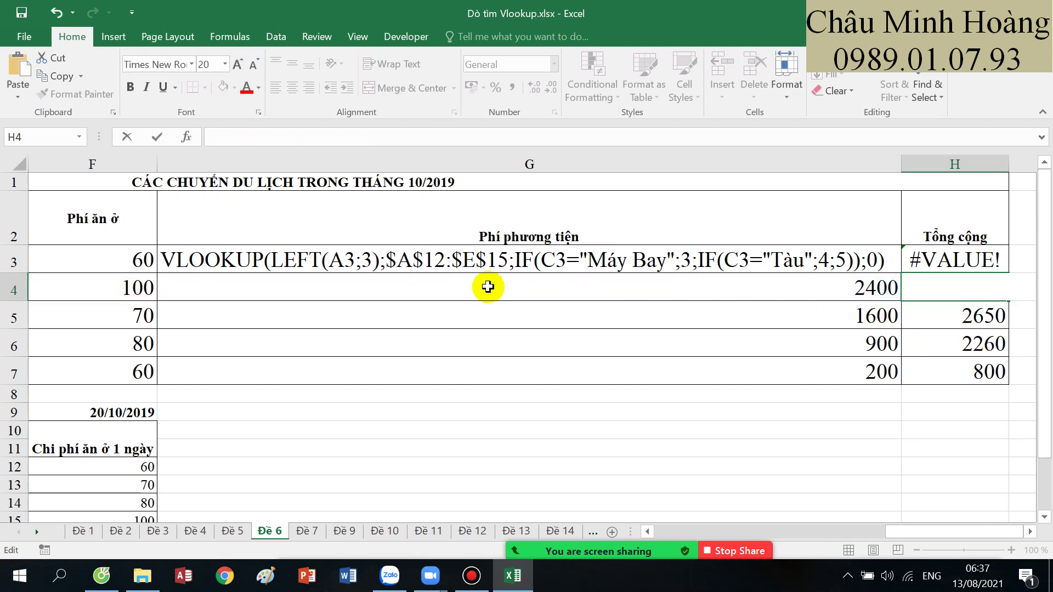
pyautogui.click(478, 288)
pyautogui.hotkey('ctrl', 'v')
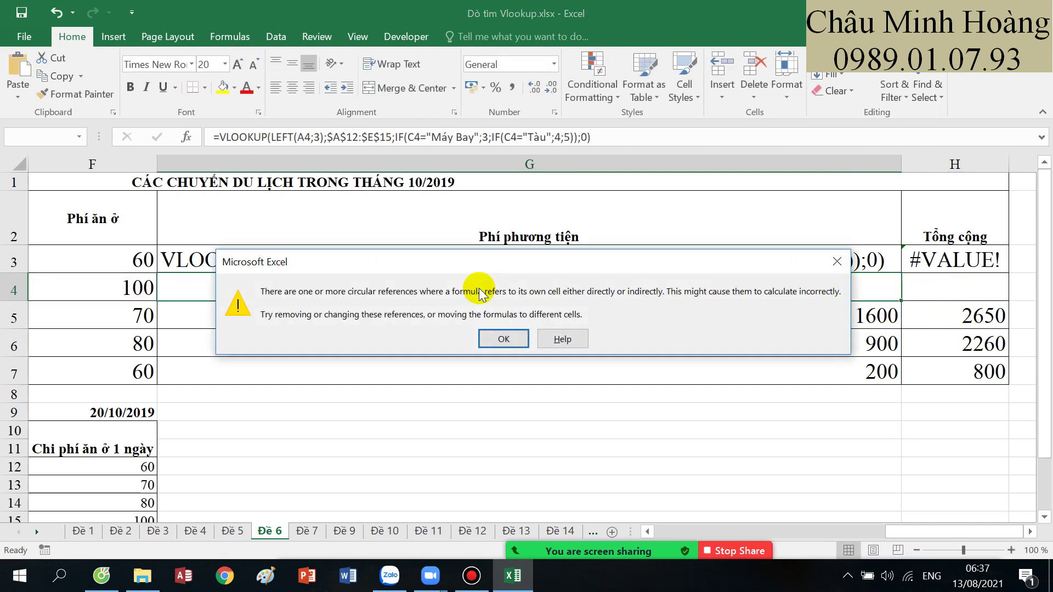
pyautogui.click(497, 336)
pyautogui.doubleClick(871, 289)
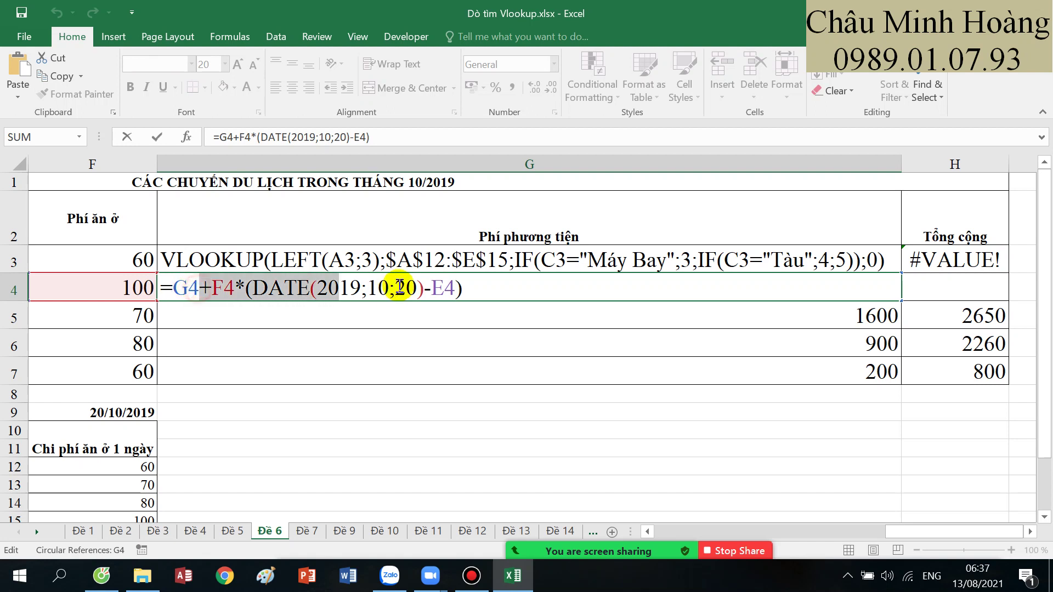
pyautogui.moveTo(477, 288); pyautogui.dragTo(149, 288)
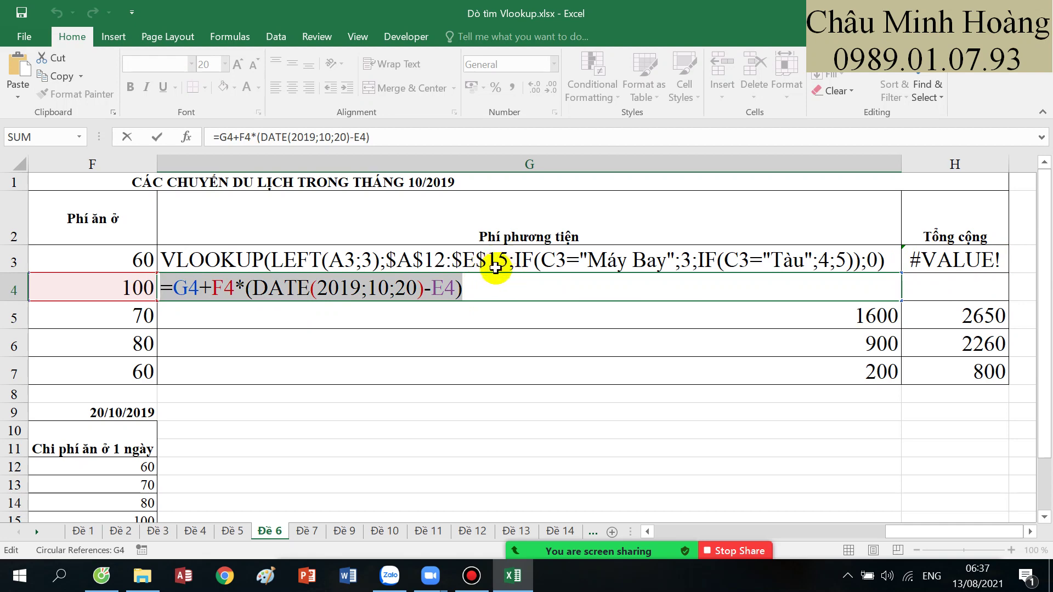
pyautogui.click(470, 577)
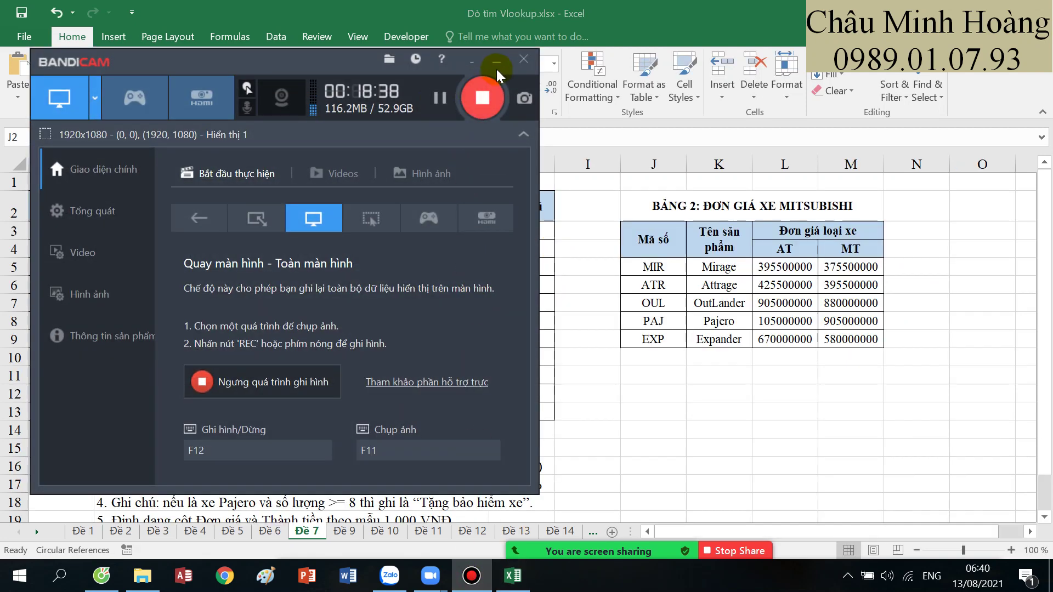
pyautogui.click(496, 59)
# - Review the exercise requirements on sheet Đề 7, the product name formula in D7 and the codes and names in Bảng 2
pyautogui.scroll(-2, 421, 320)
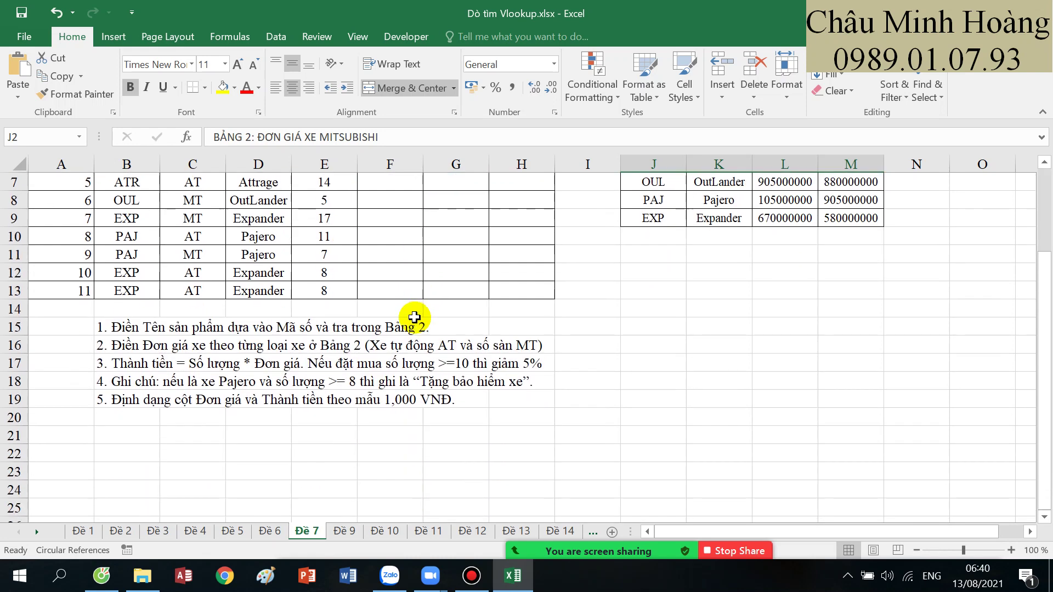
pyautogui.scroll(2, 416, 320)
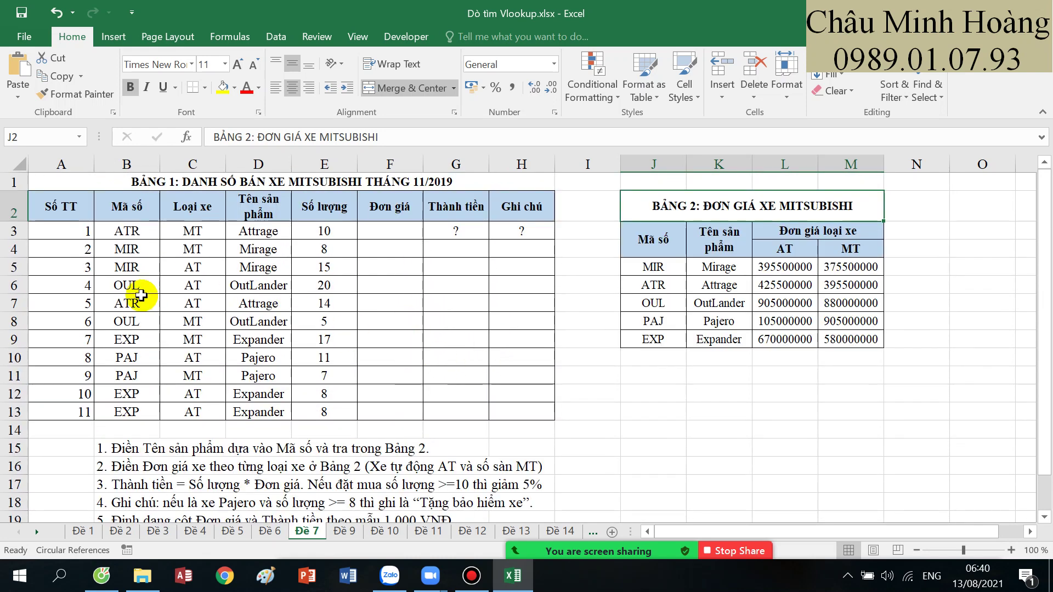
pyautogui.click(254, 299)
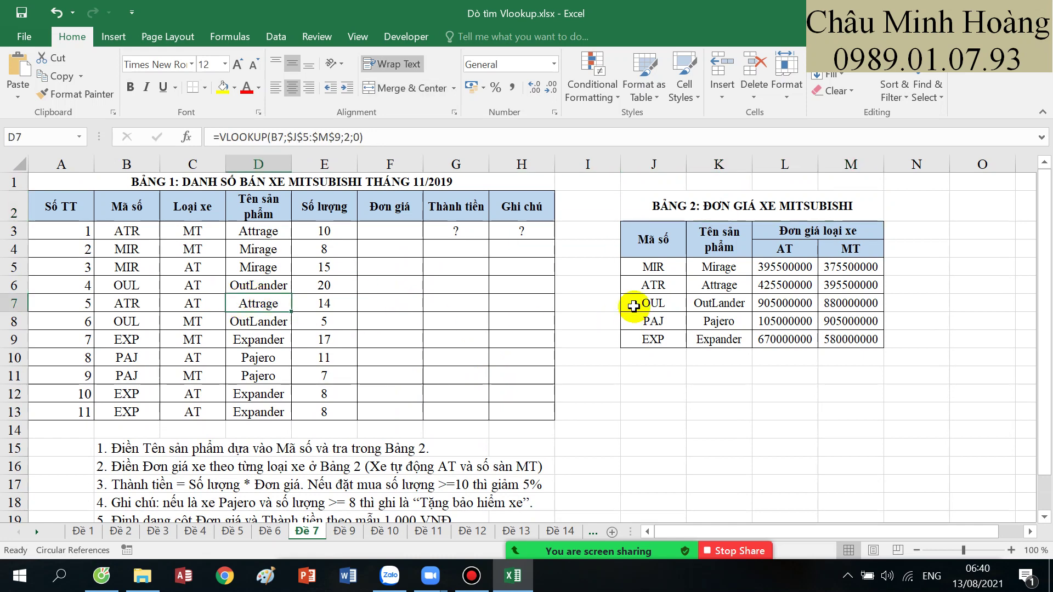
pyautogui.moveTo(653, 269); pyautogui.dragTo(713, 336)
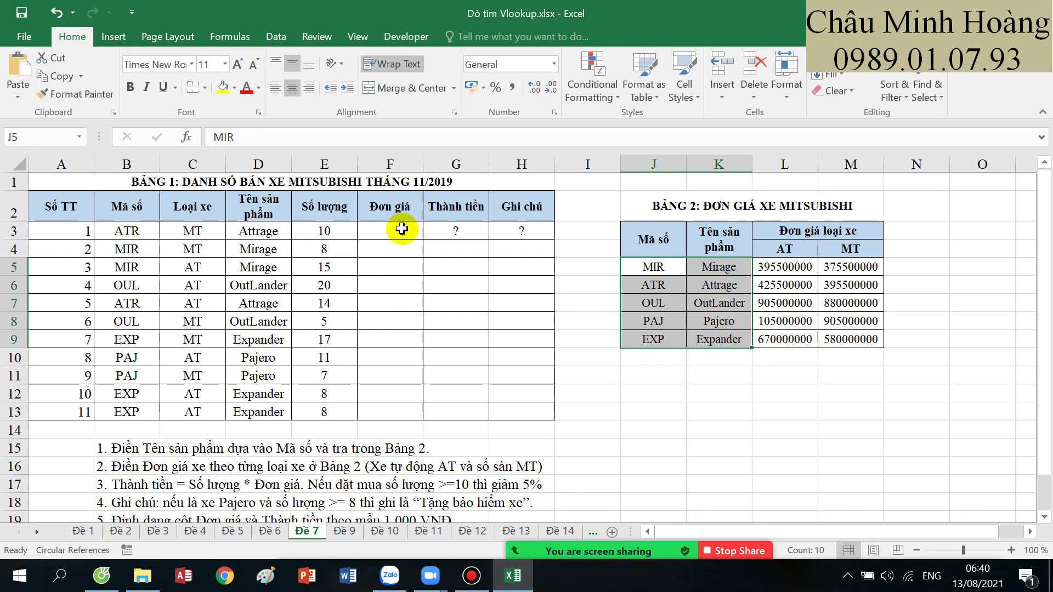
# - Increase the font size of cells F3:H3 to 20
pyautogui.moveTo(392, 230); pyautogui.dragTo(505, 230)
pyautogui.click(239, 65)
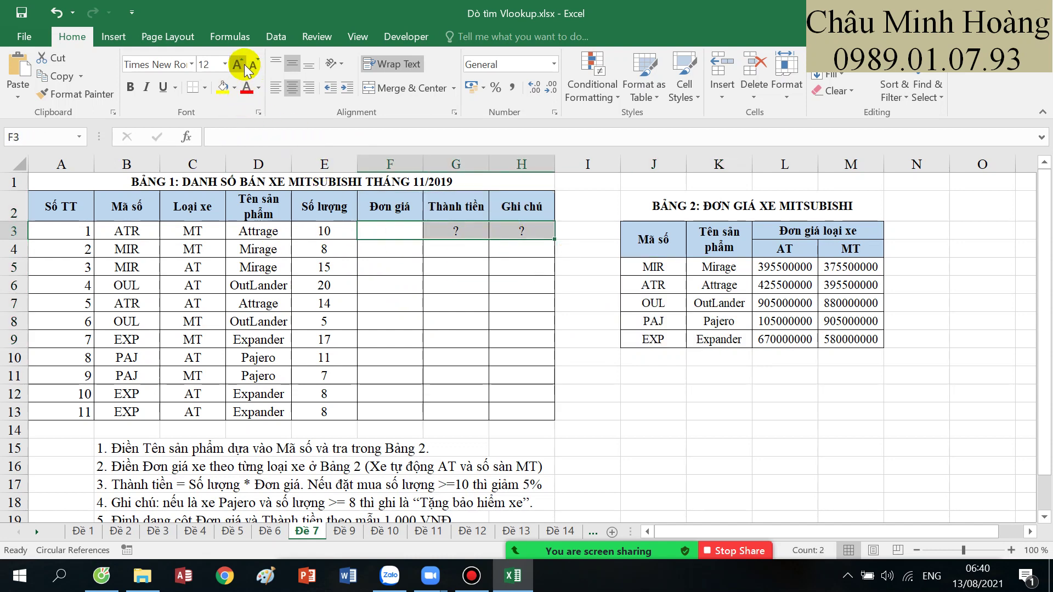
pyautogui.click(242, 66)
pyautogui.click(242, 66)
pyautogui.click(242, 67)
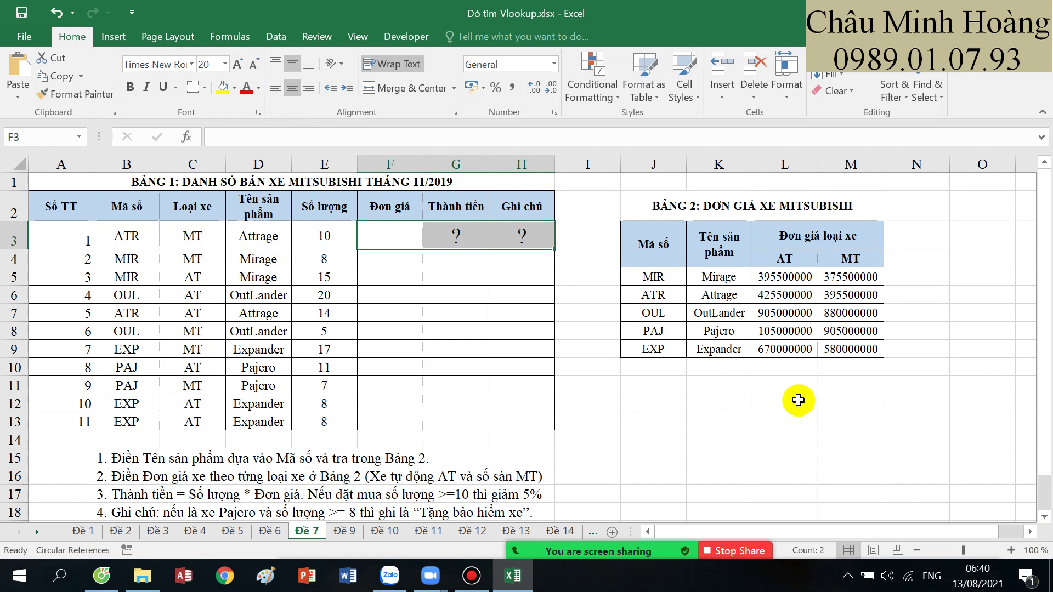
# - Begin a VLOOKUP formula in F3 with lookup value C3, the absolute table range $J$5:$M$9 and an IF for the column index
pyautogui.moveTo(680, 276); pyautogui.dragTo(861, 341)
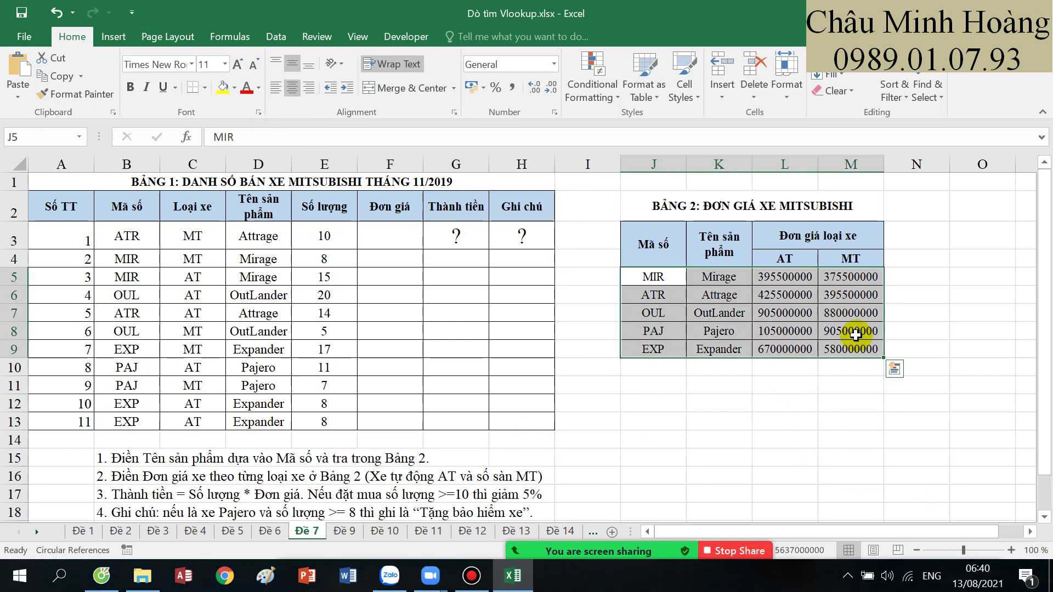
pyautogui.click(396, 247)
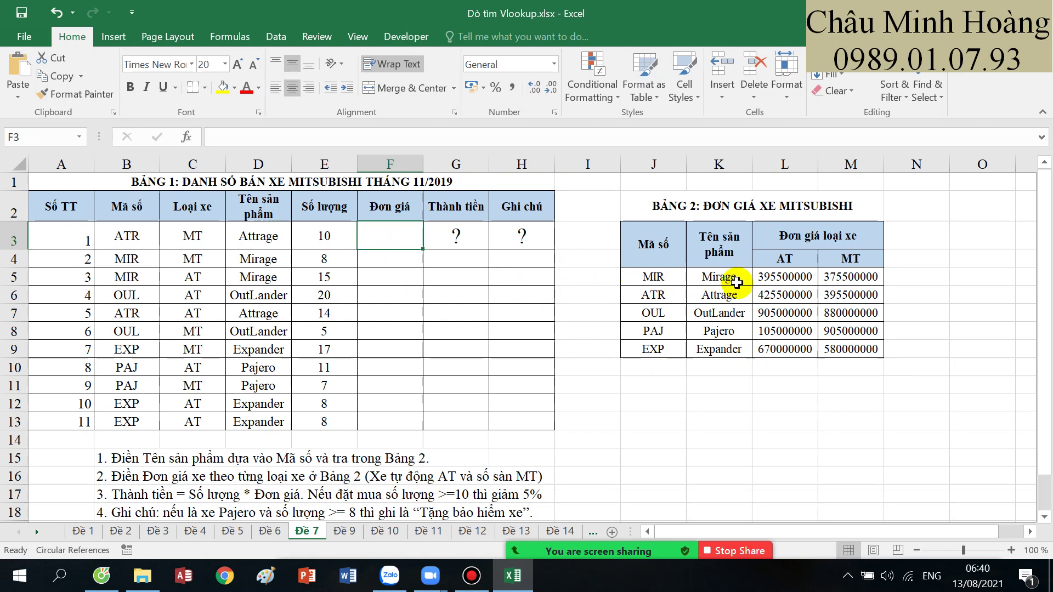
pyautogui.moveTo(738, 283); pyautogui.dragTo(719, 331)
pyautogui.moveTo(662, 288); pyautogui.dragTo(653, 332)
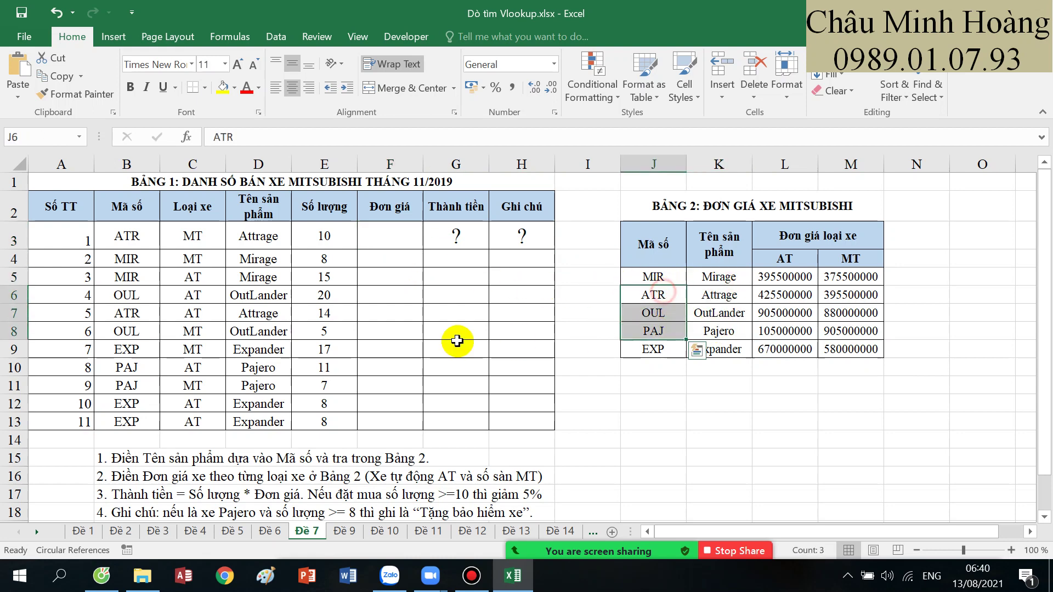
pyautogui.click(383, 231)
pyautogui.write('=vl')
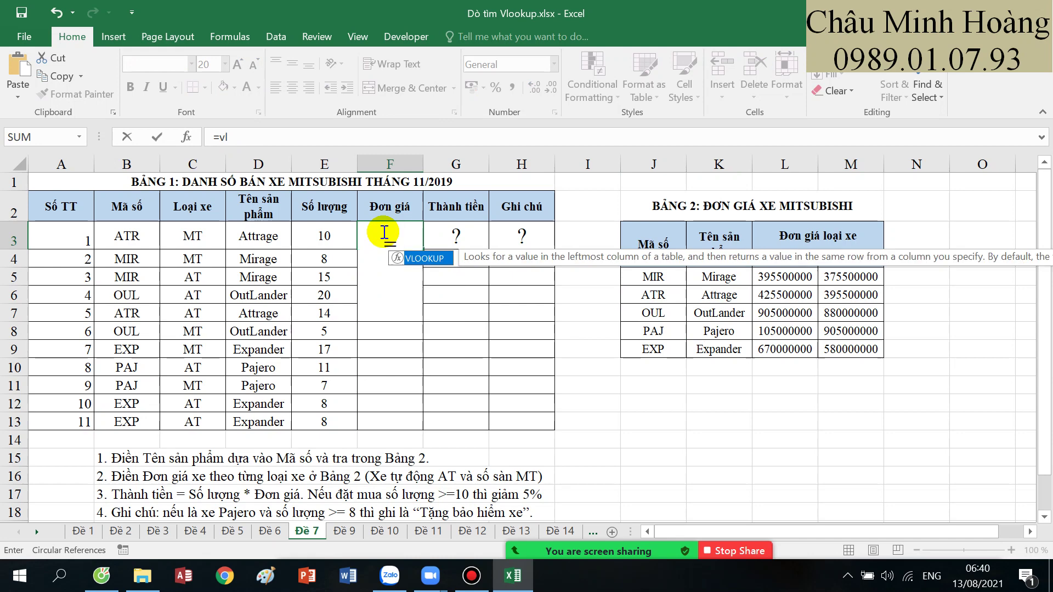
pyautogui.press('Tab')
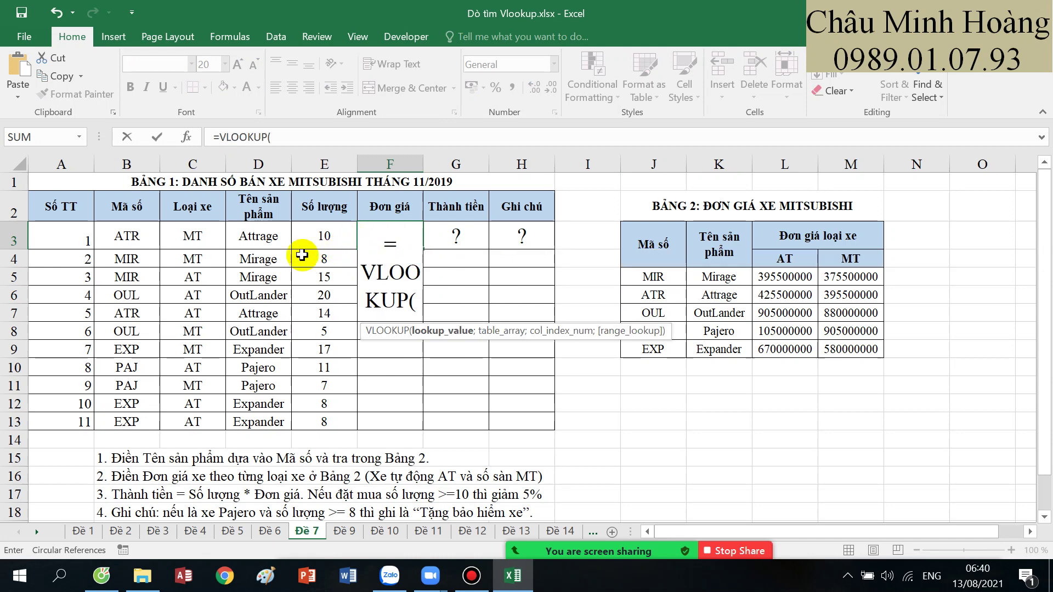
pyautogui.click(183, 232)
pyautogui.write(';')
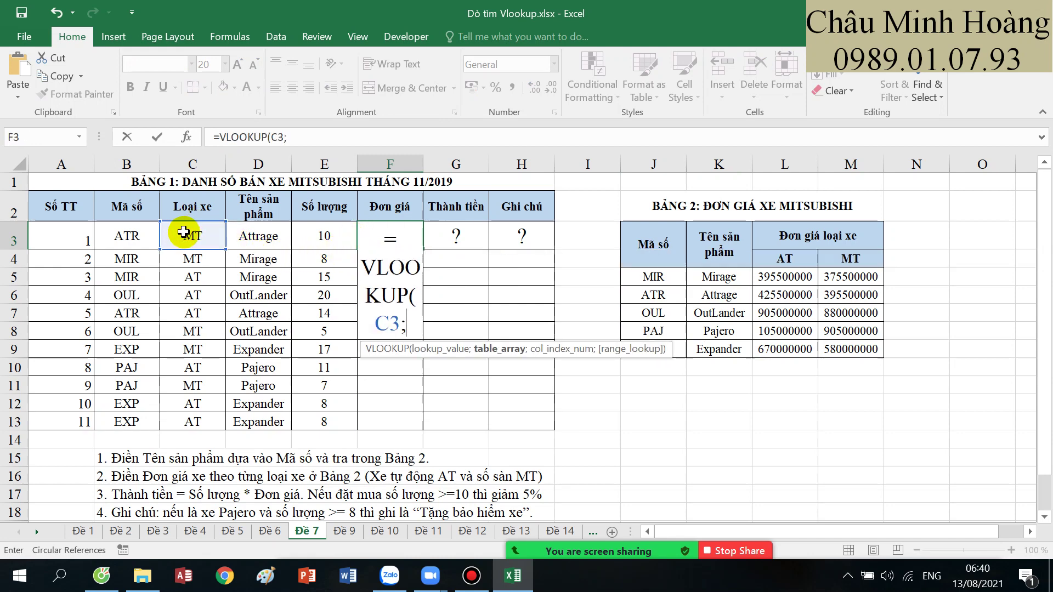
pyautogui.moveTo(669, 277); pyautogui.dragTo(859, 353)
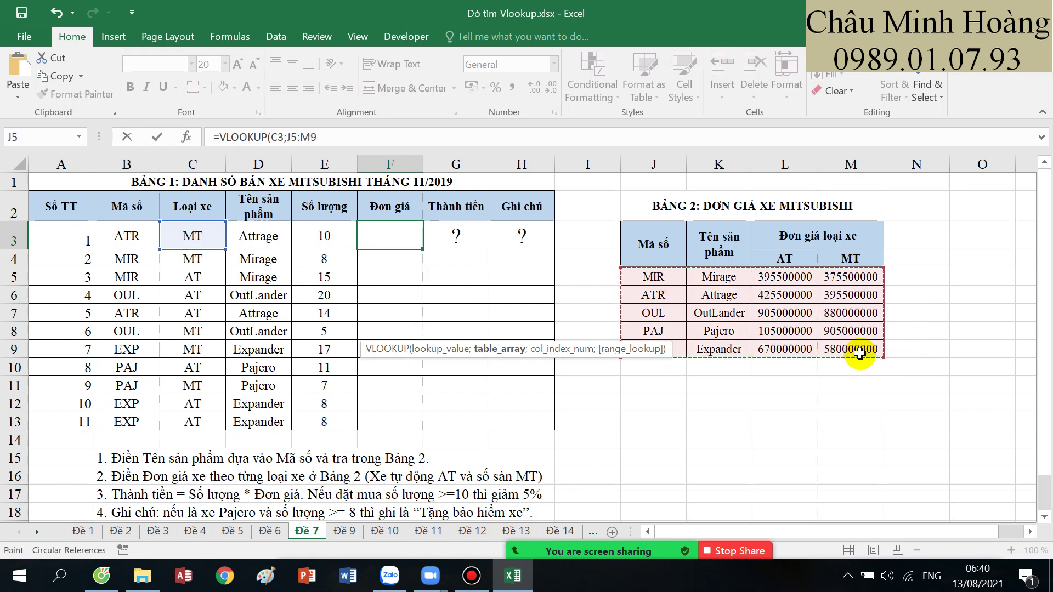
pyautogui.press('F4')
pyautogui.write(';if(')
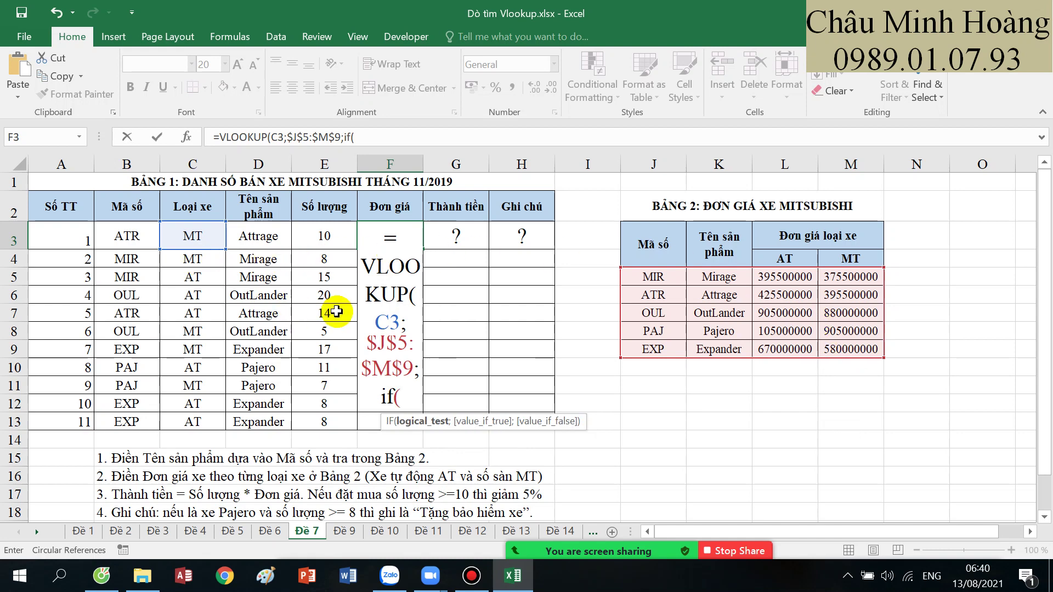
# - Replace the lookup value in F3 with B3 and complete the formula as =VLOOKUP(B3;$J$5:$M$9;IF(C3="AT";3;4);0)
pyautogui.moveTo(397, 319); pyautogui.dragTo(353, 318)
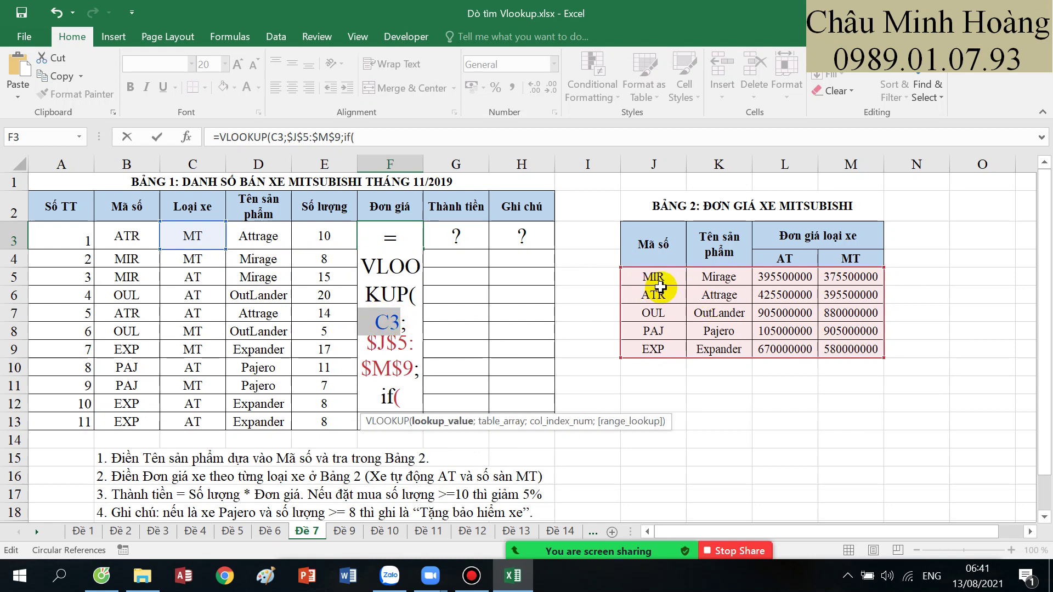
pyautogui.click(143, 239)
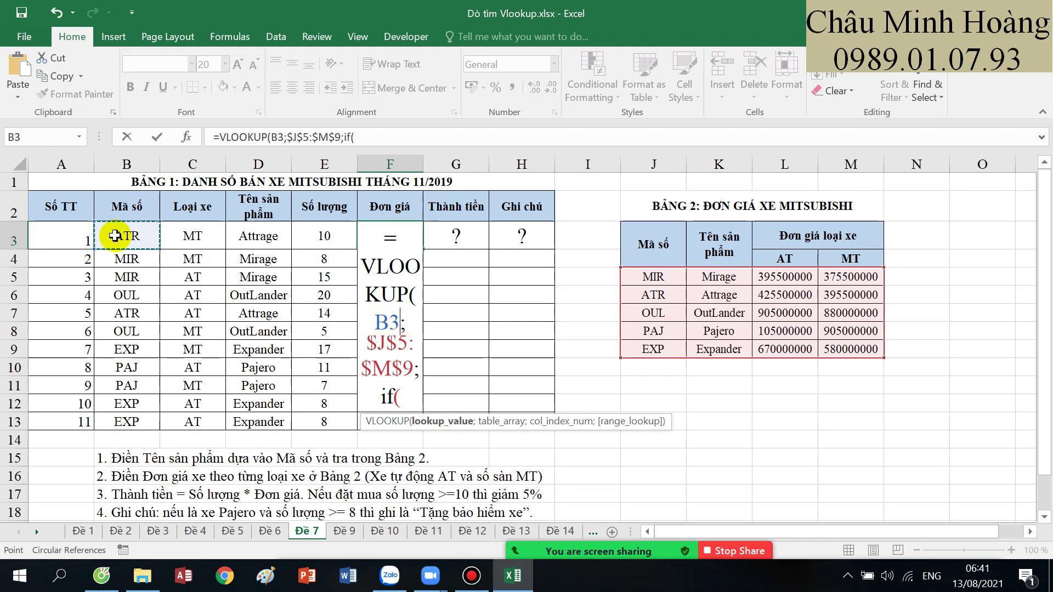
pyautogui.click(406, 392)
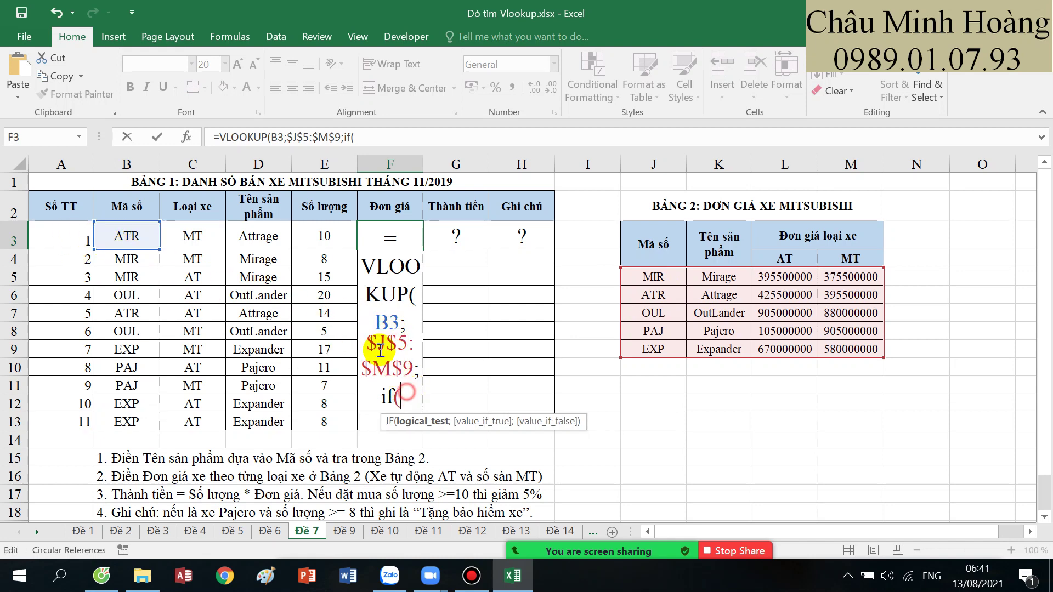
pyautogui.click(197, 237)
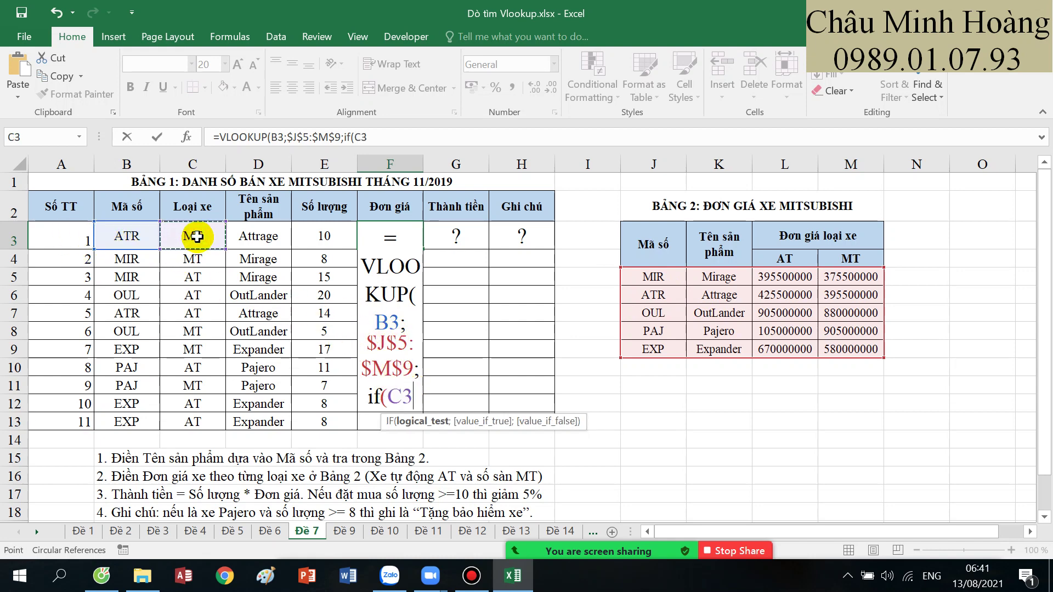
pyautogui.write('="AT')
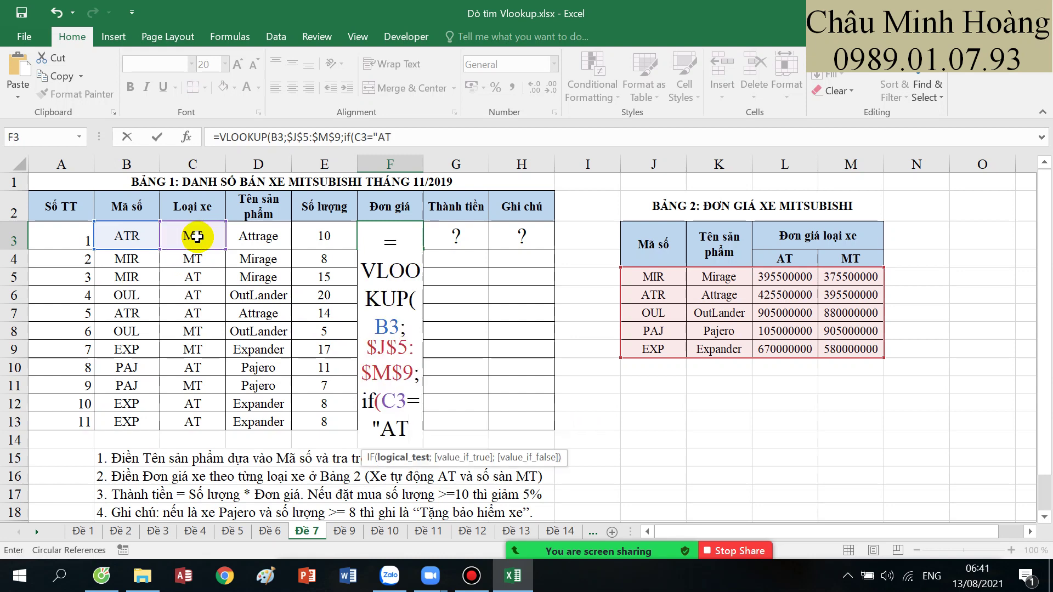
pyautogui.write('";')
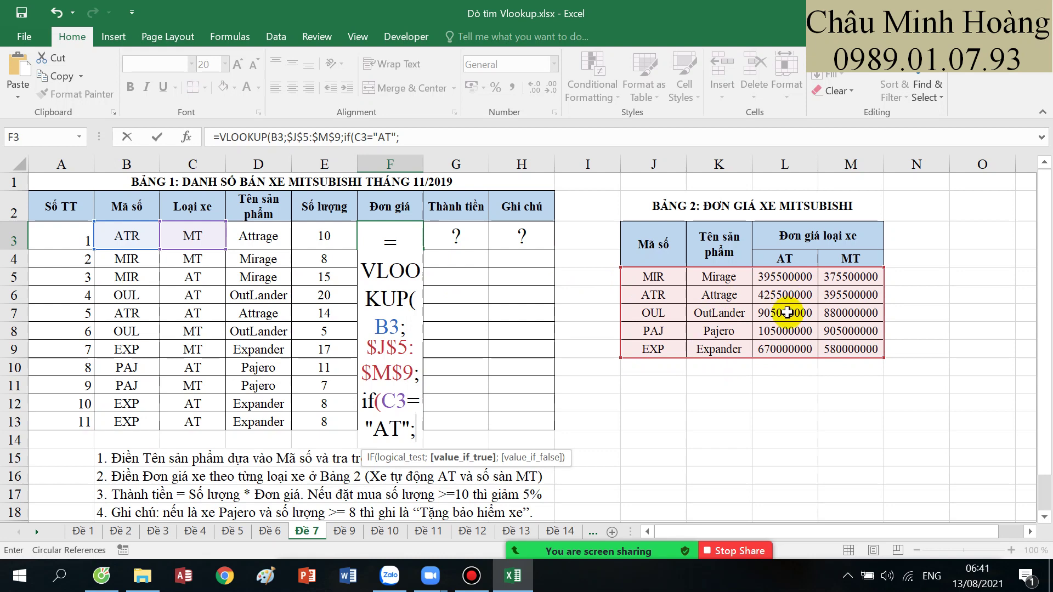
pyautogui.write('3;')
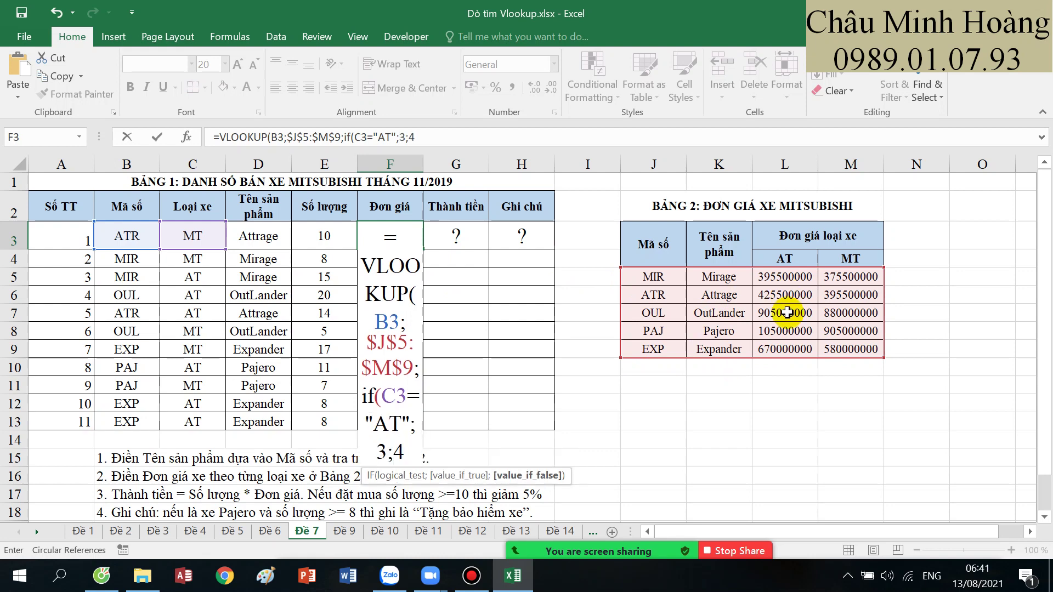
pyautogui.write('4)')
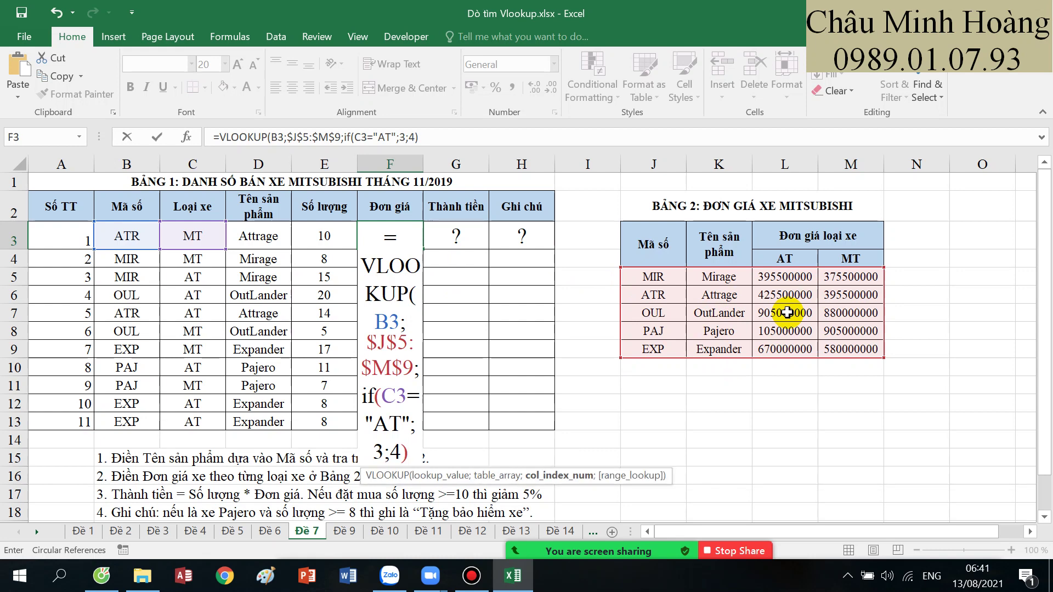
pyautogui.write(';')
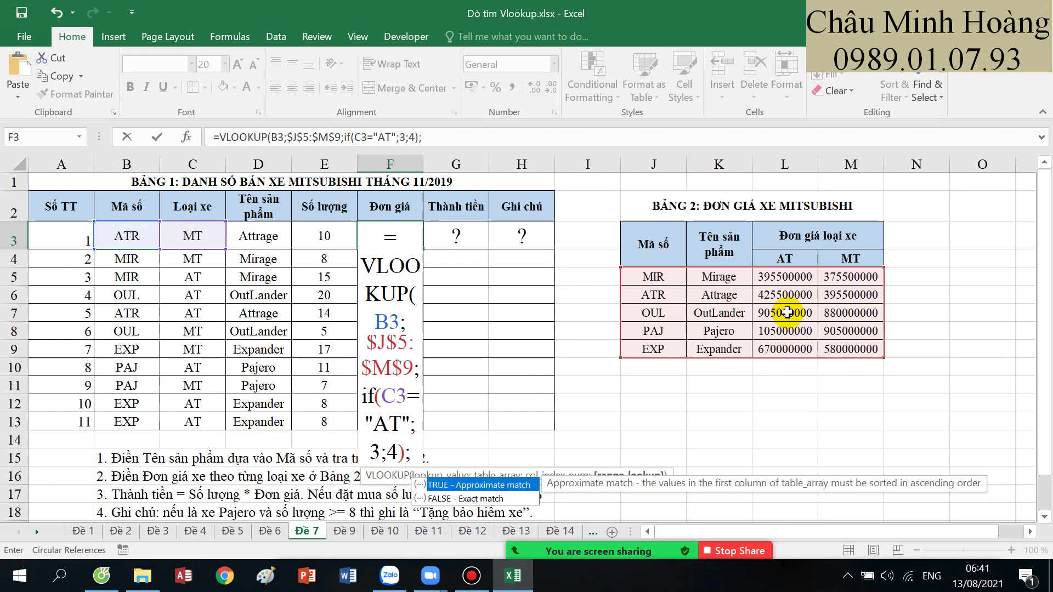
pyautogui.write('0)')
pyautogui.press('Return')
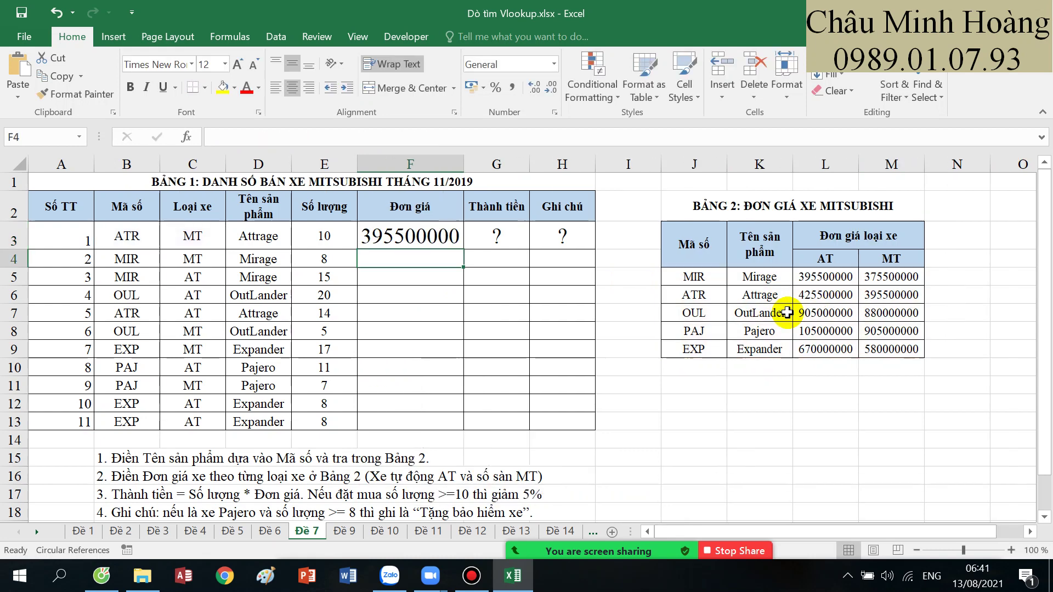
# - Widen the Đơn giá column to make room for the long F3 formula
pyautogui.doubleClick(426, 241)
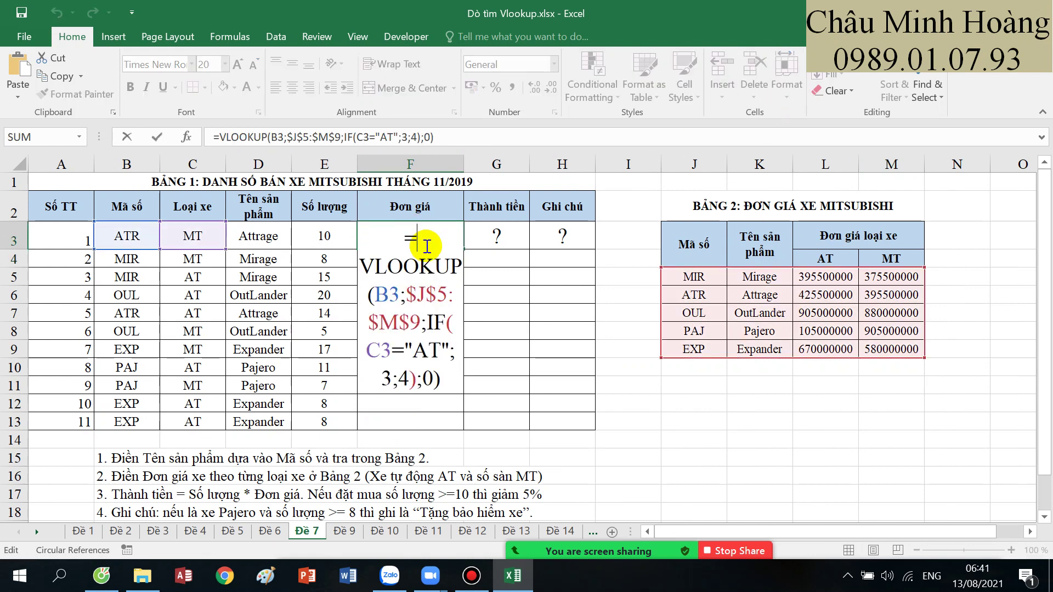
pyautogui.press('Escape')
pyautogui.moveTo(464, 165); pyautogui.dragTo(553, 165)
# - Review the lookup value, table range and IF condition in the F3 formula, then commit it
pyautogui.doubleClick(471, 237)
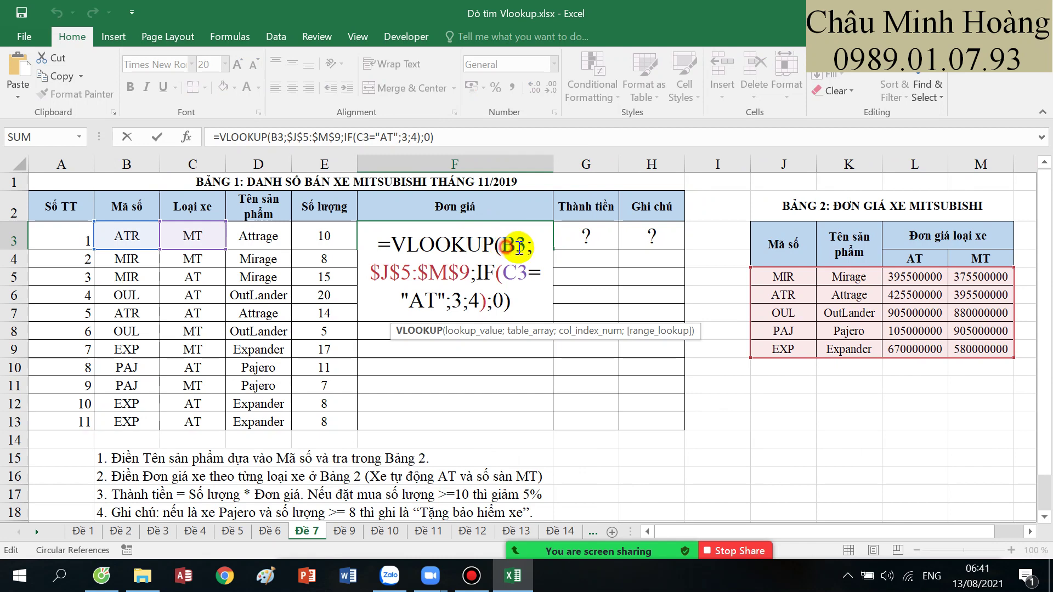
pyautogui.moveTo(496, 245); pyautogui.dragTo(520, 247)
pyautogui.click(126, 247)
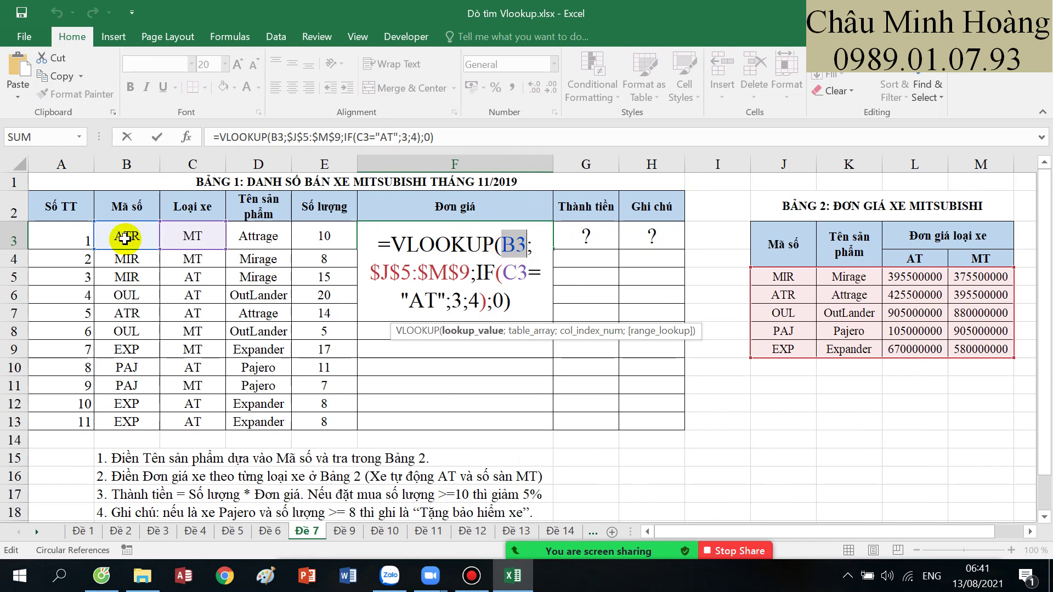
pyautogui.moveTo(367, 272); pyautogui.dragTo(470, 272)
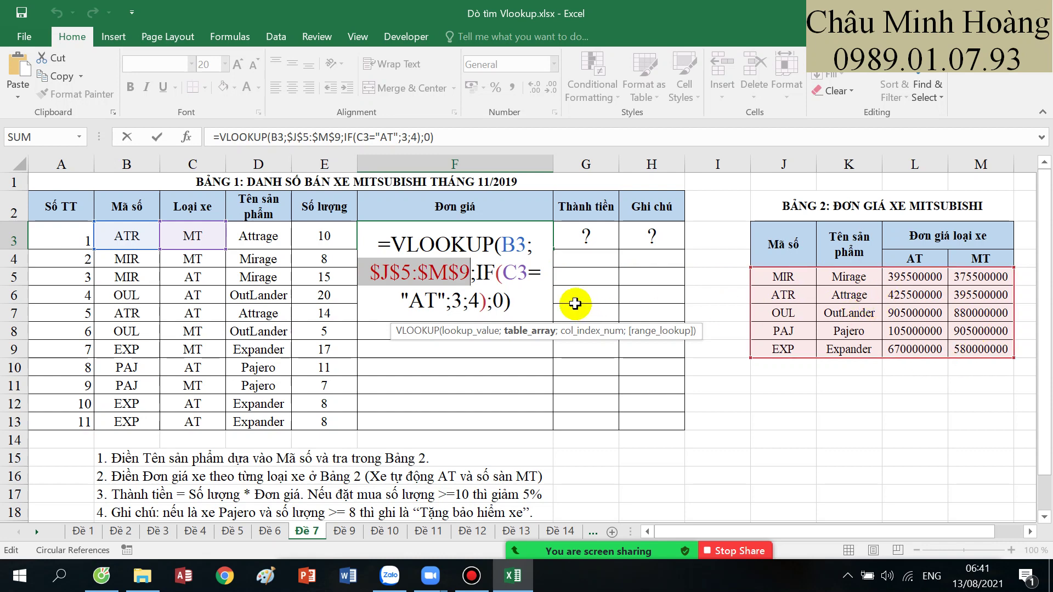
pyautogui.moveTo(504, 273); pyautogui.dragTo(445, 301)
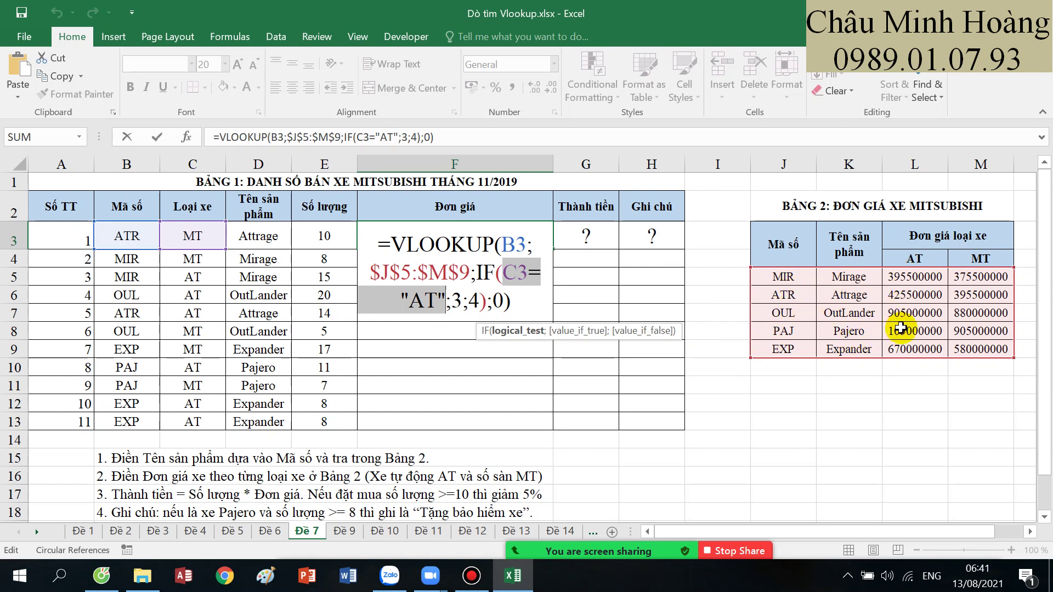
pyautogui.click(514, 301)
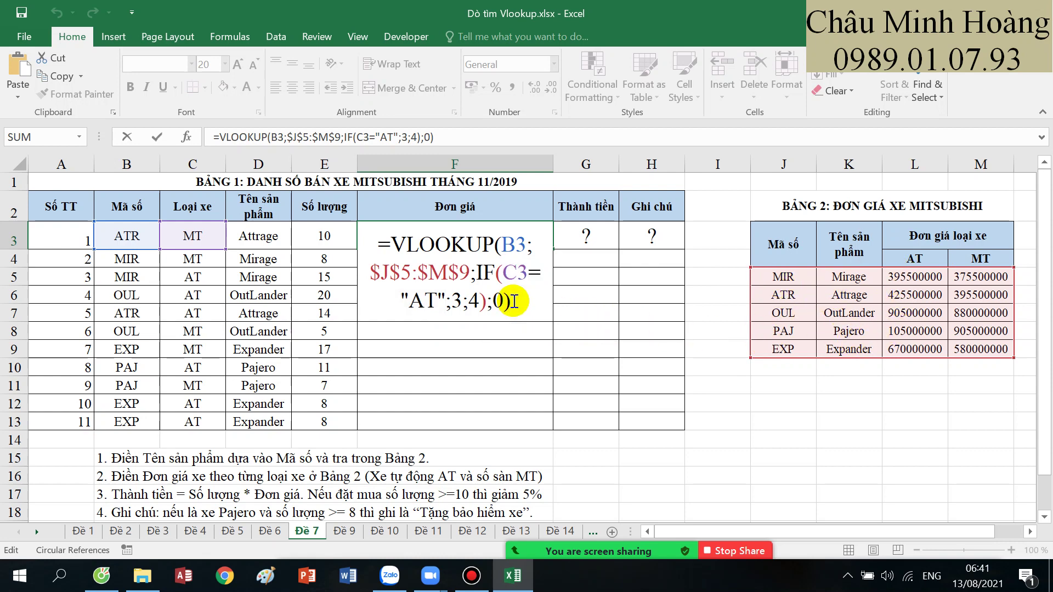
pyautogui.press('Return')
# - Begin the Thành tiền formula in G3 by multiplying quantity E3 by unit price F3, leaving room for a discount factor
pyautogui.click(577, 233)
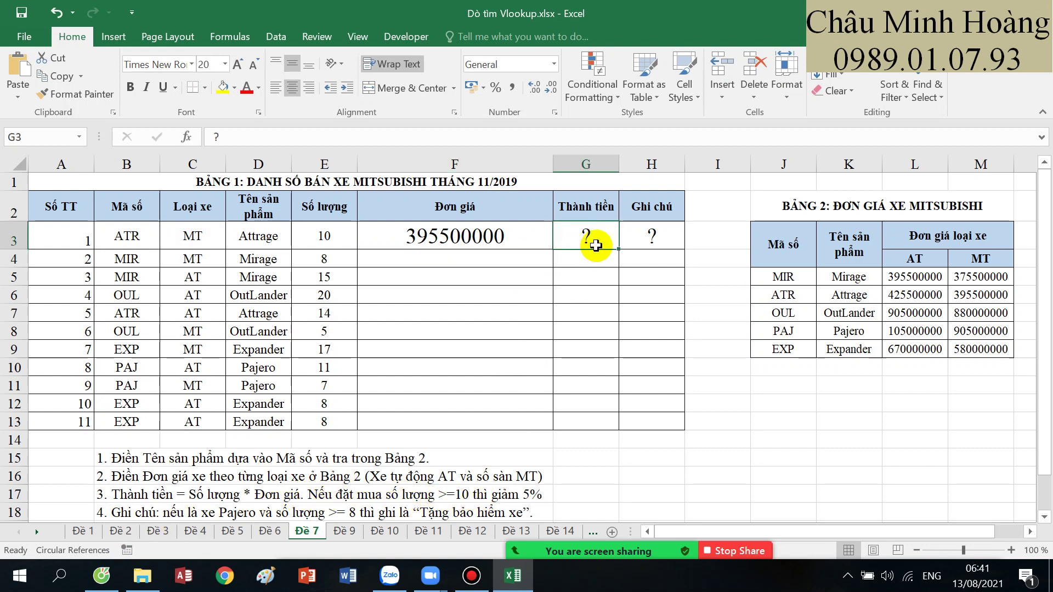
pyautogui.write('=')
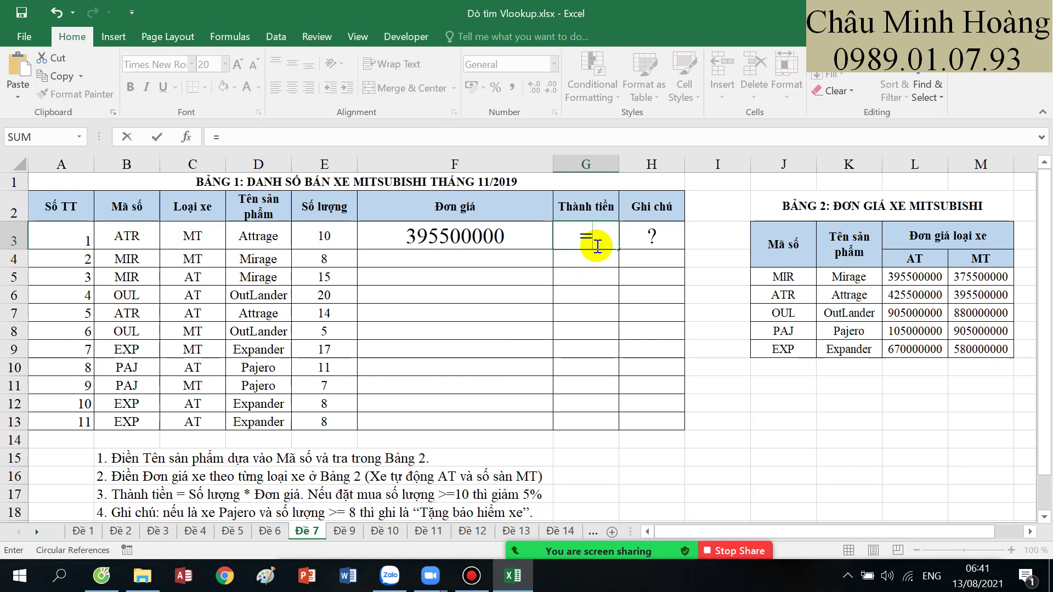
pyautogui.click(322, 244)
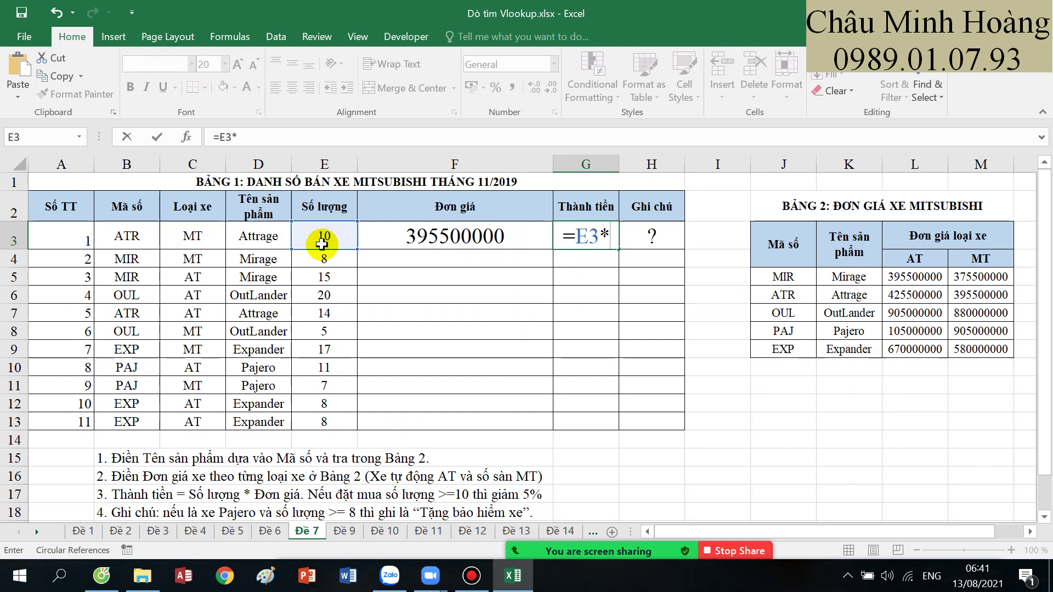
pyautogui.write('*')
pyautogui.click(407, 230)
pyautogui.write('*')
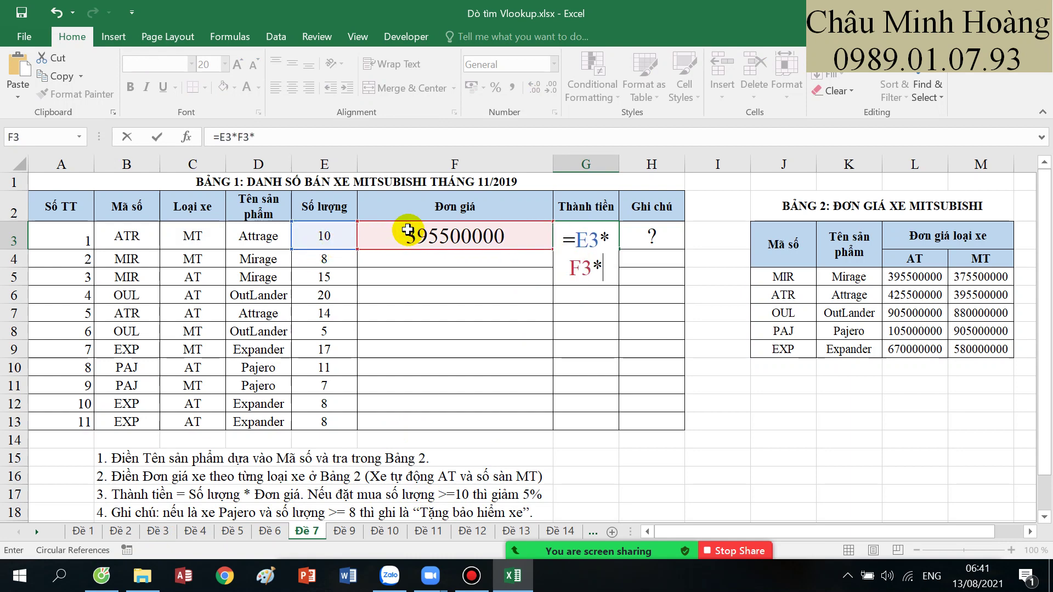
# - Complete the G3 formula with the discount factor IF(E3>=10;95%;1) and commit it
pyautogui.write('if(')
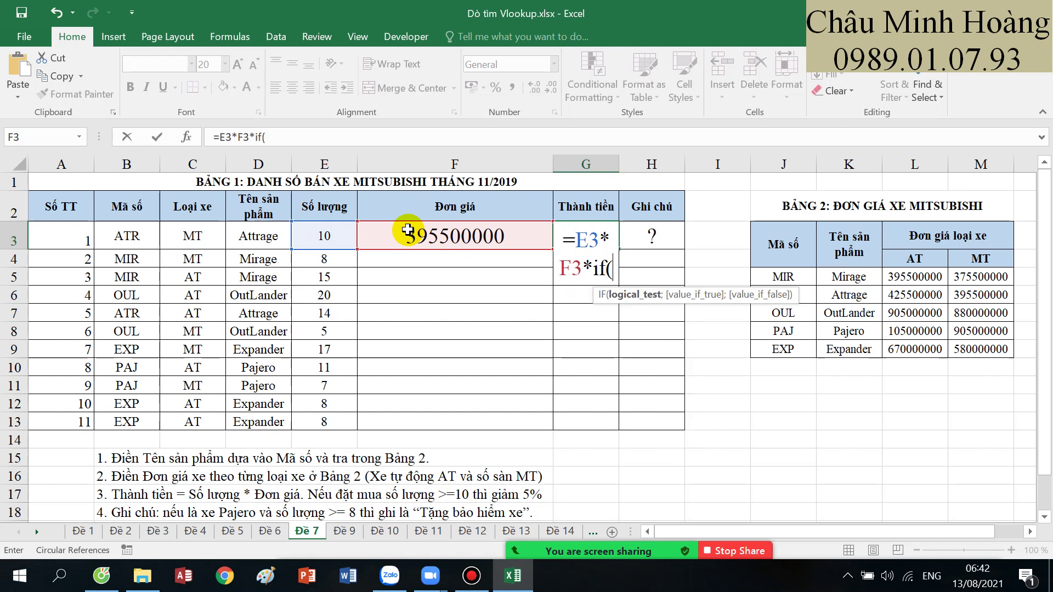
pyautogui.click(328, 240)
pyautogui.write('>=1')
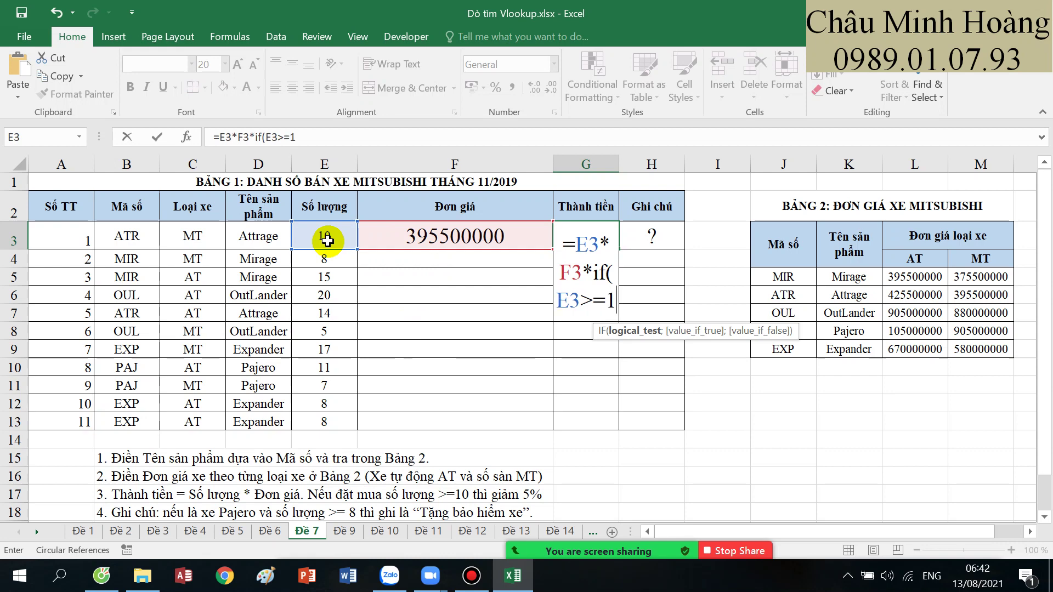
pyautogui.write('0;')
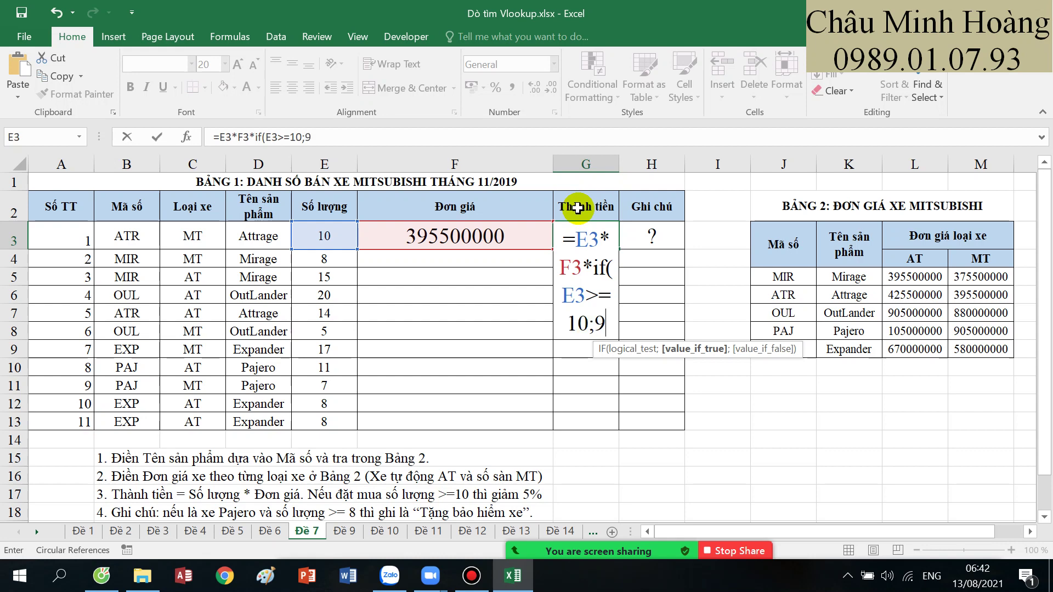
pyautogui.write('95%')
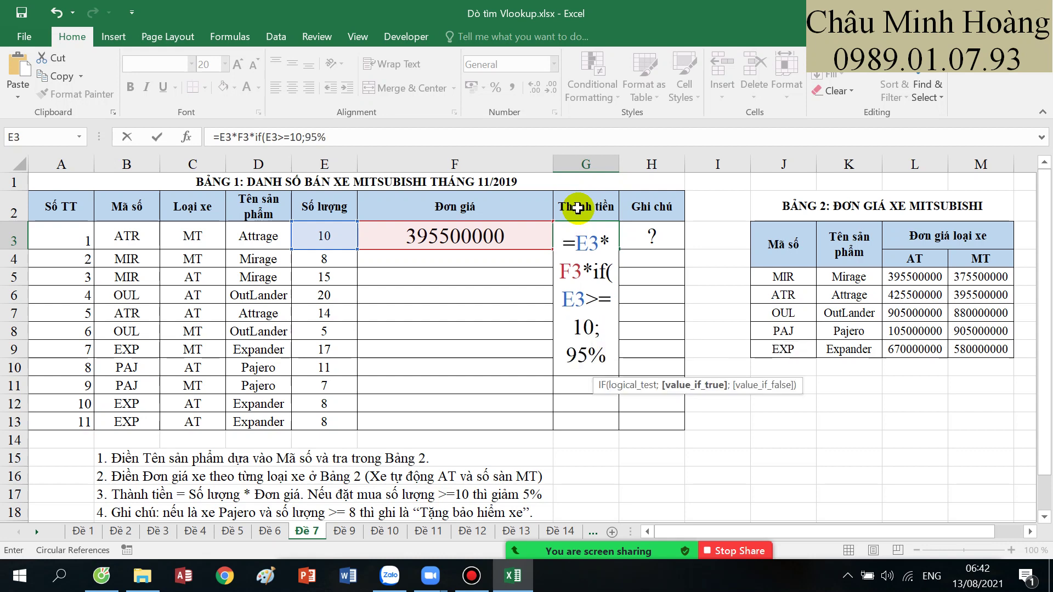
pyautogui.write(';1)')
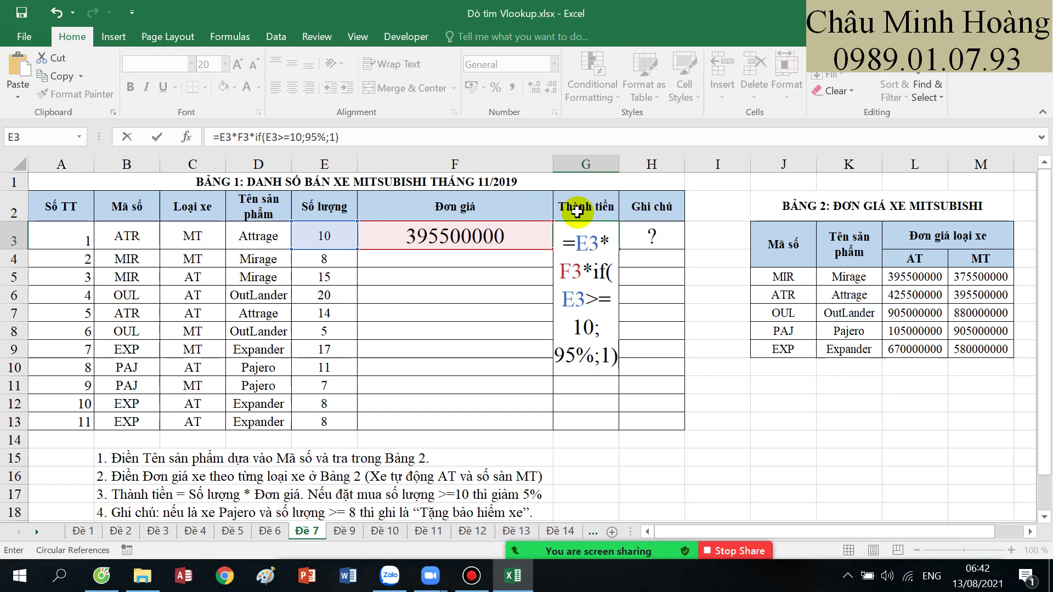
pyautogui.press('Return')
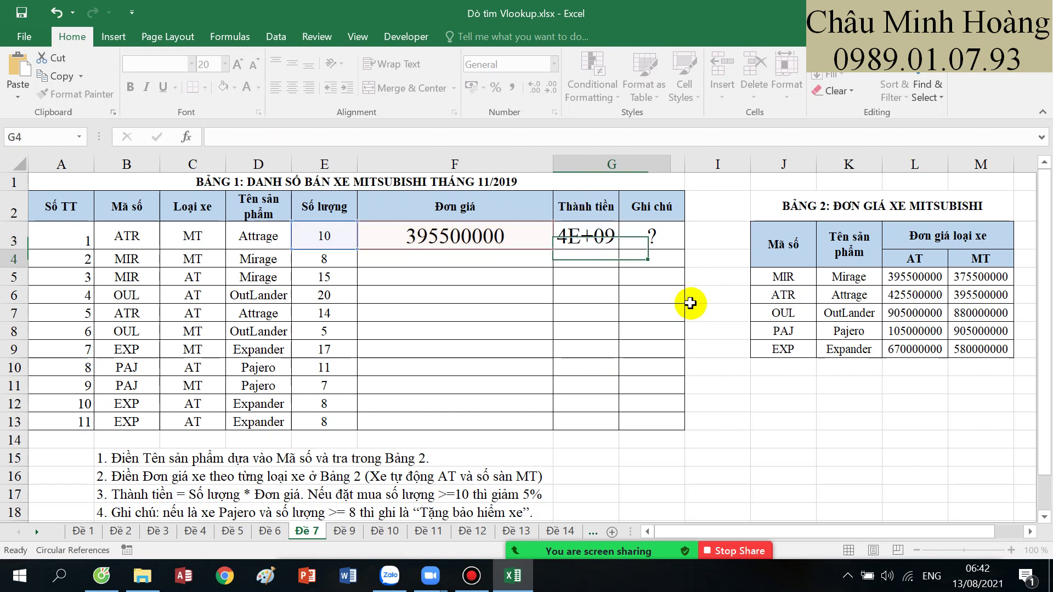
# - Begin an IF formula with a nested AND in Ghi chú cell H3, using E3>=8 as the first condition
pyautogui.click(704, 238)
pyautogui.scroll(-1, 494, 271)
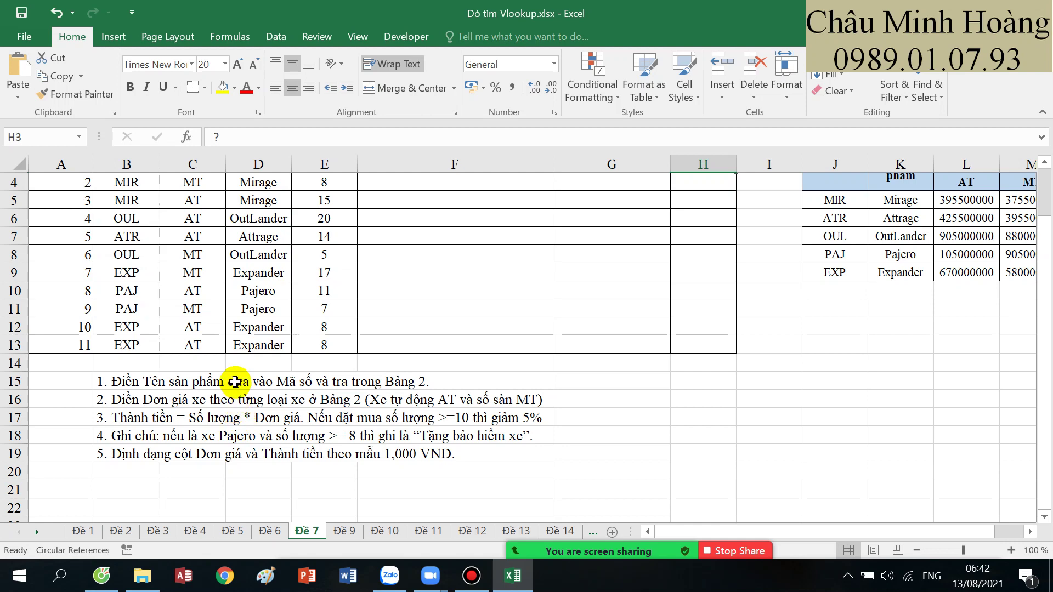
pyautogui.scroll(1, 735, 329)
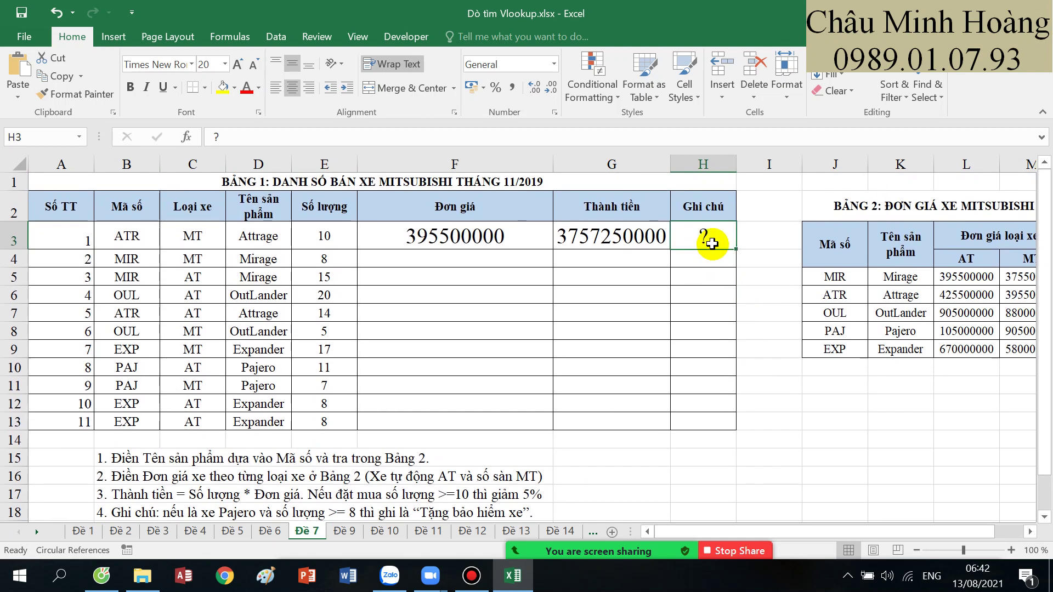
pyautogui.write('=if(')
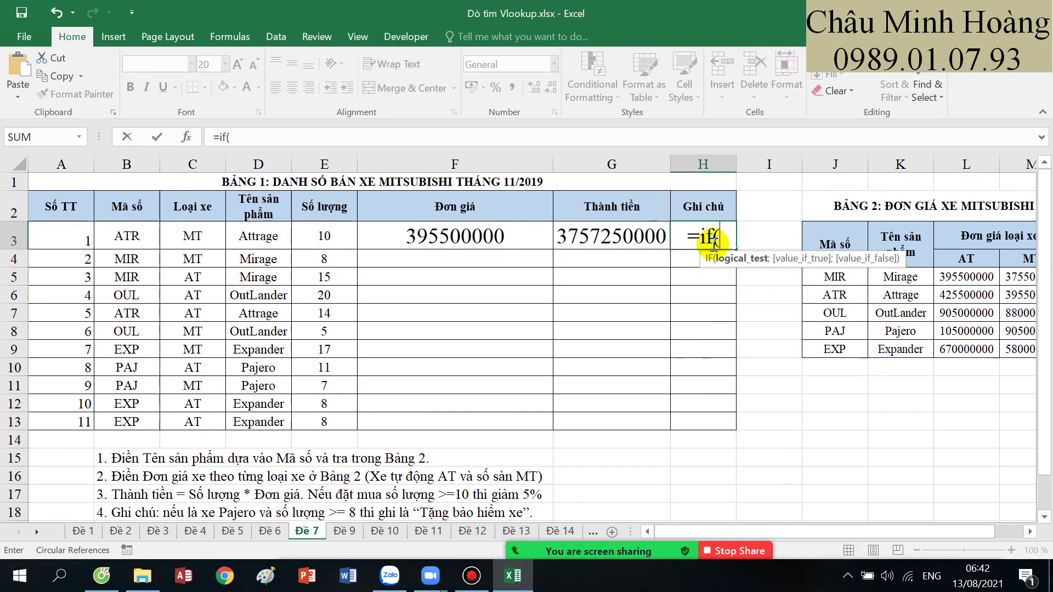
pyautogui.write('and(')
pyautogui.scroll(-1, 700, 305)
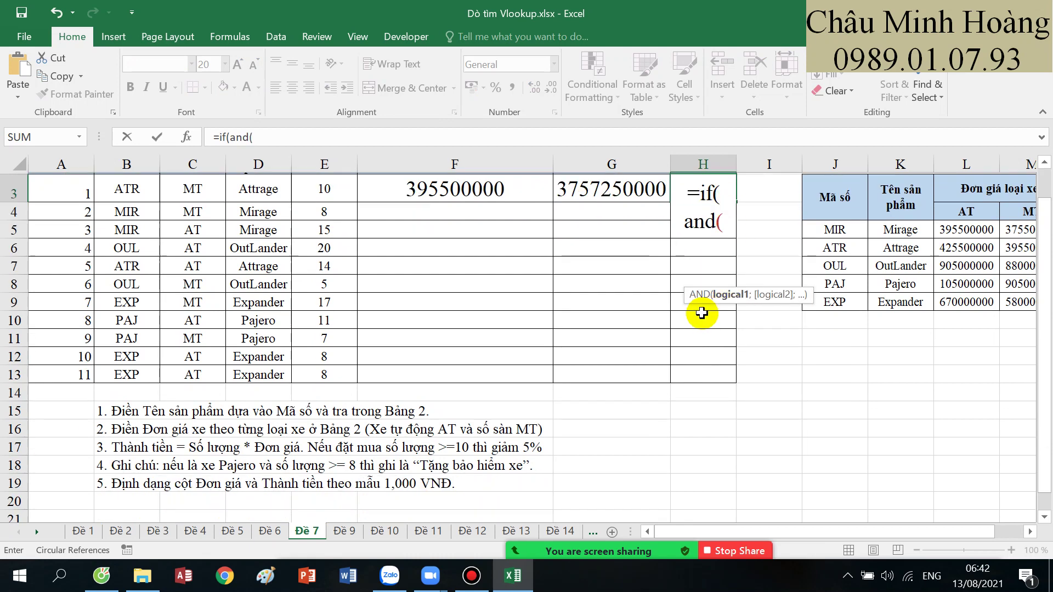
pyautogui.scroll(1, 585, 404)
pyautogui.click(318, 238)
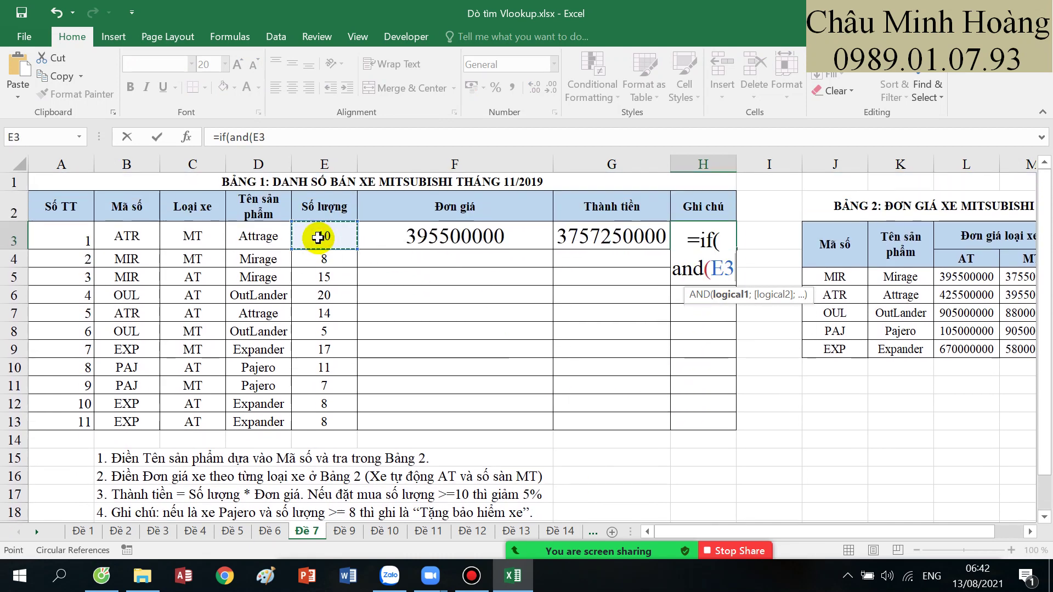
pyautogui.write('>=8;')
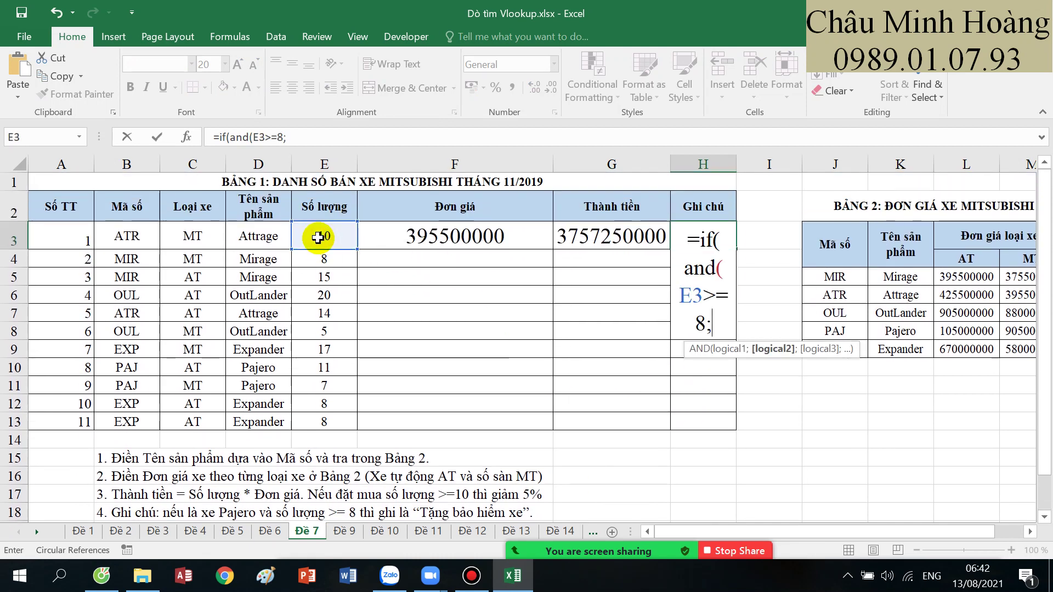
# - Add D3="Pajero" as the second AND condition in the H3 formula and close the AND
pyautogui.click(257, 236)
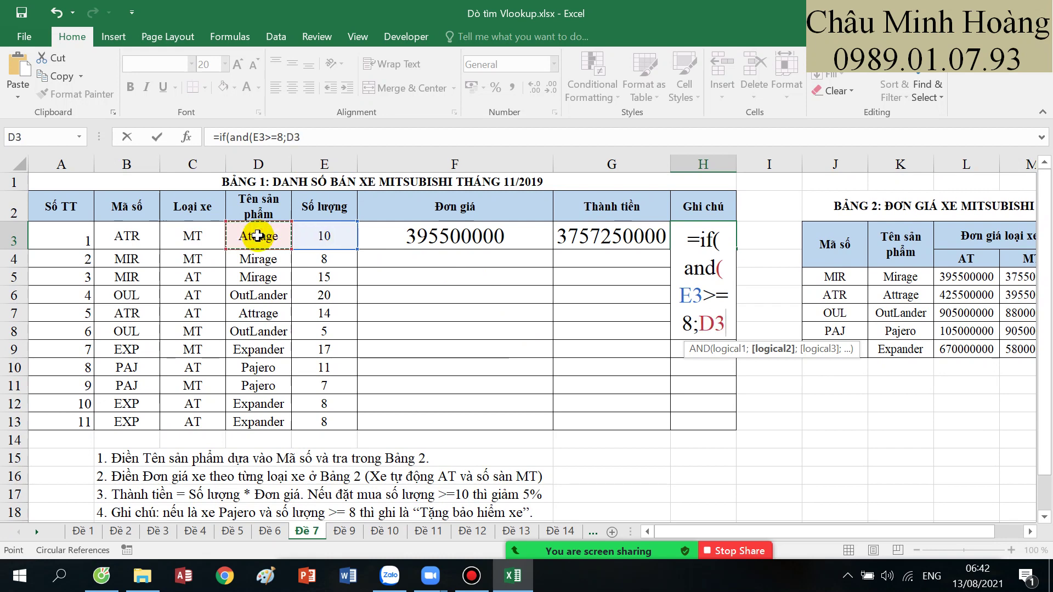
pyautogui.write('=')
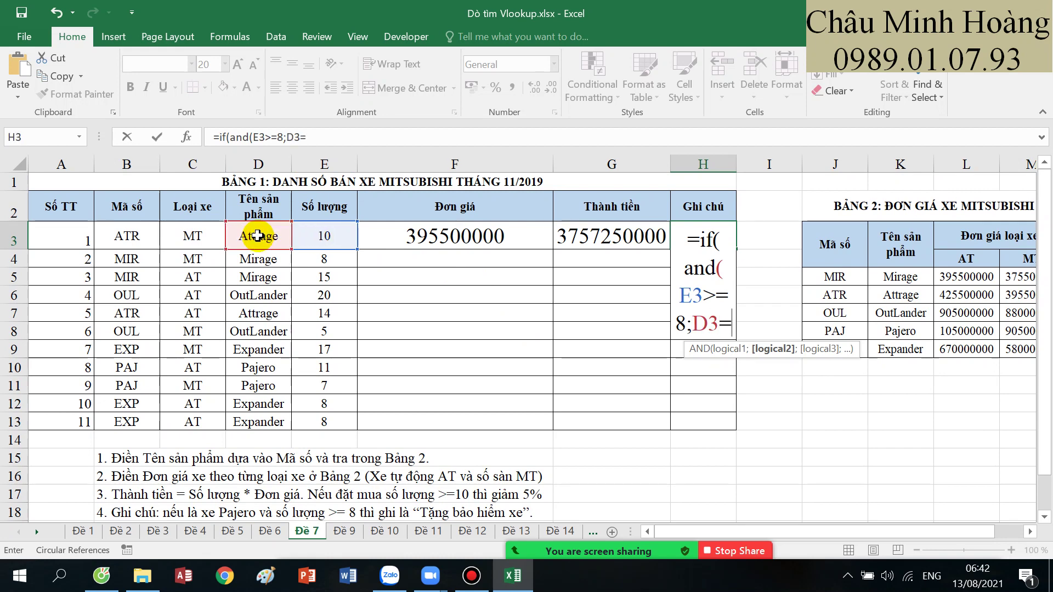
pyautogui.write('"Paje')
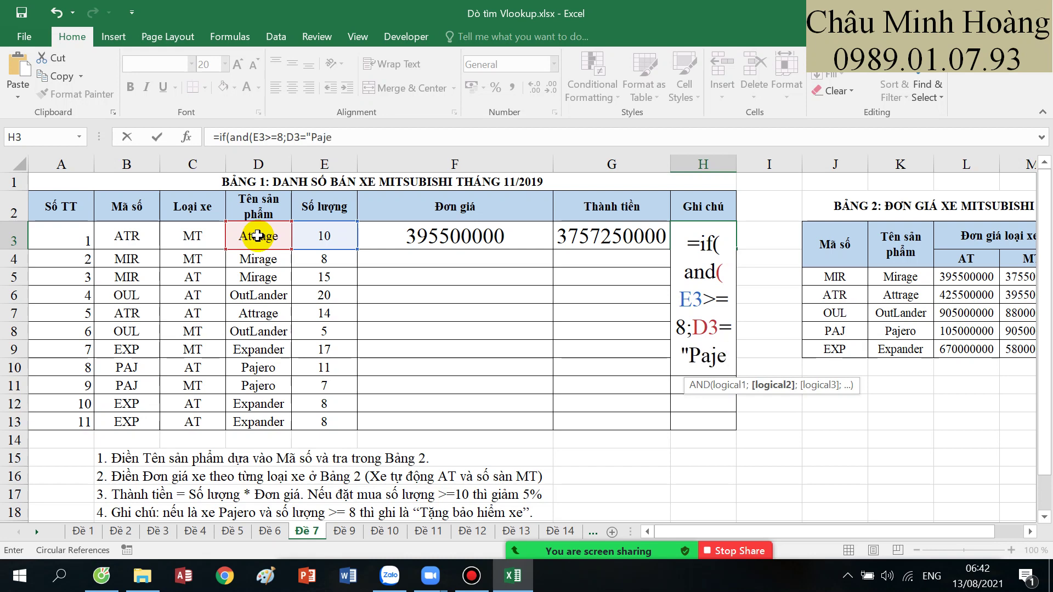
pyautogui.write('jẻo"')
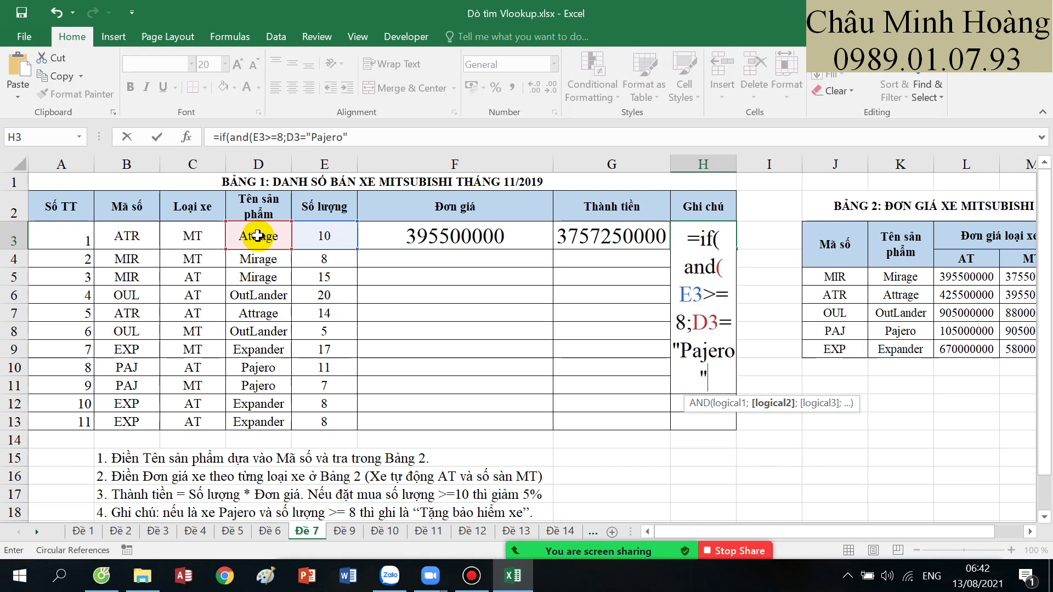
pyautogui.write(');')
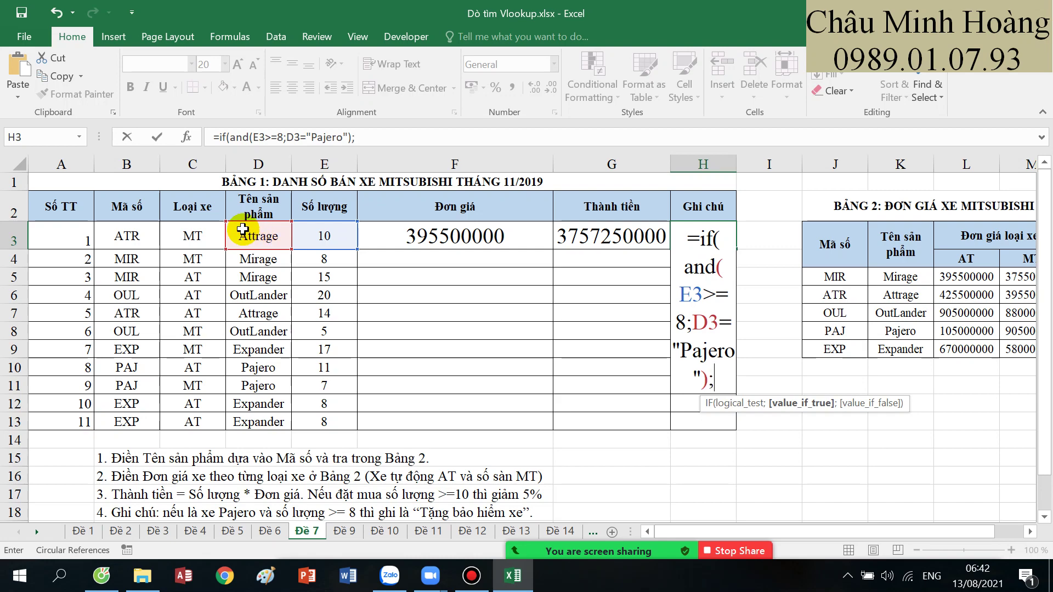
# - Enter "Tặng bảo hiểm" as the value if true in the H3 formula, close the IF and commit it
pyautogui.scroll(-2, 192, 210)
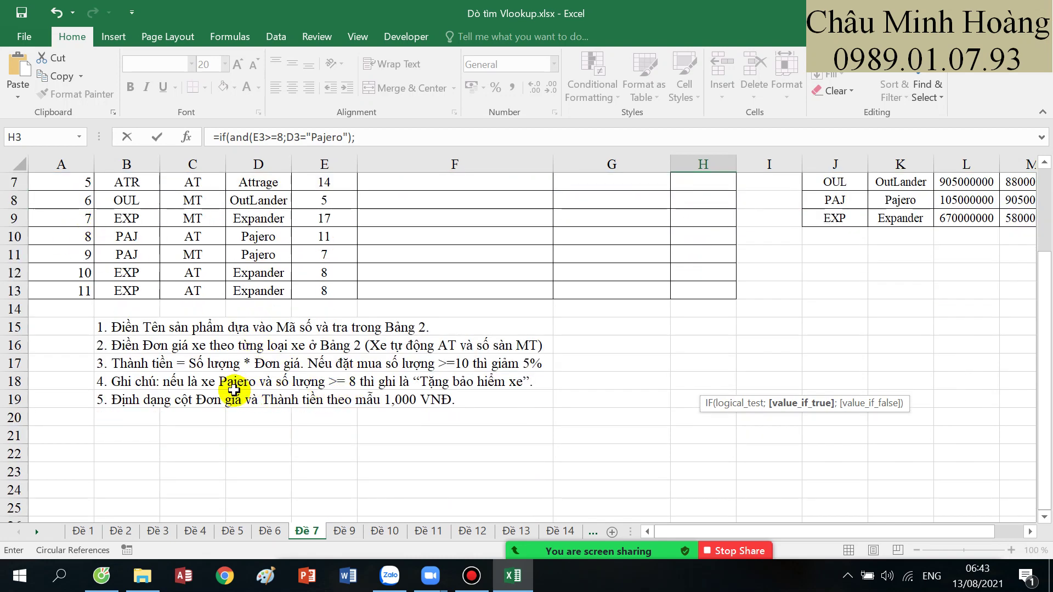
pyautogui.scroll(2, 544, 403)
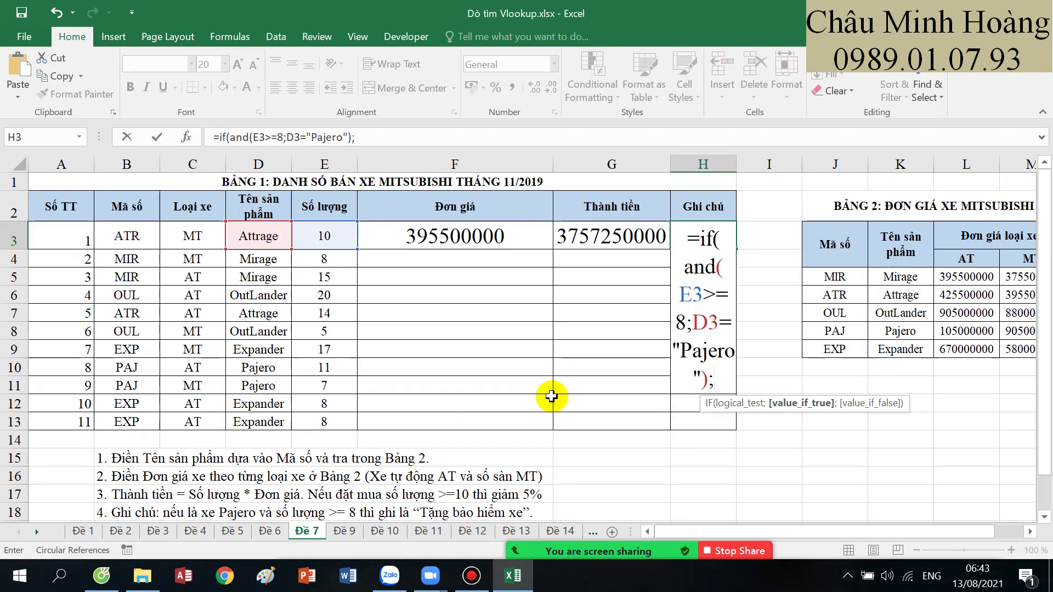
pyautogui.write('Tặng')
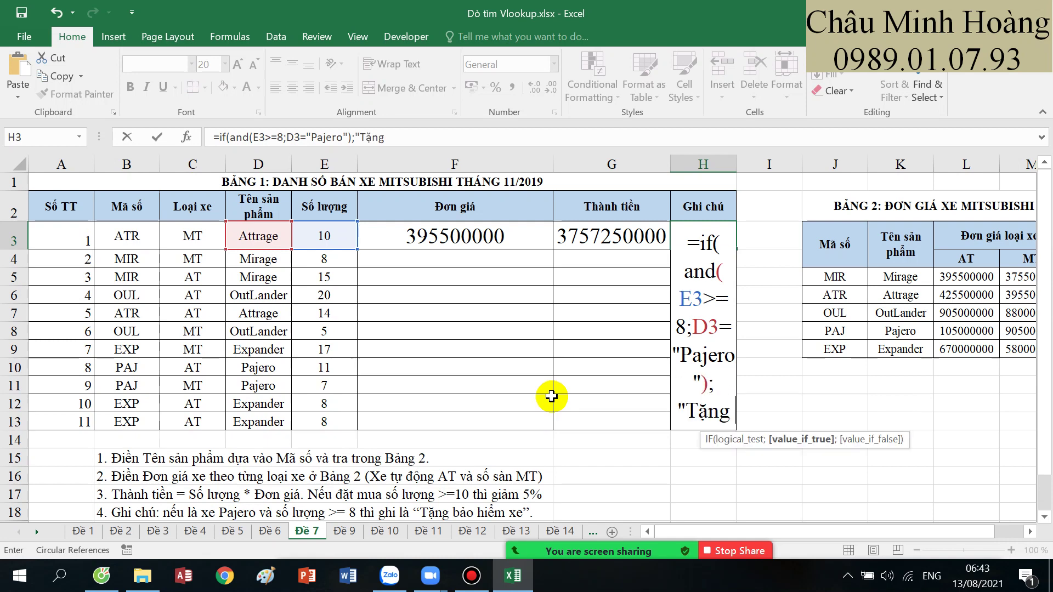
pyautogui.write(' bao hiể')
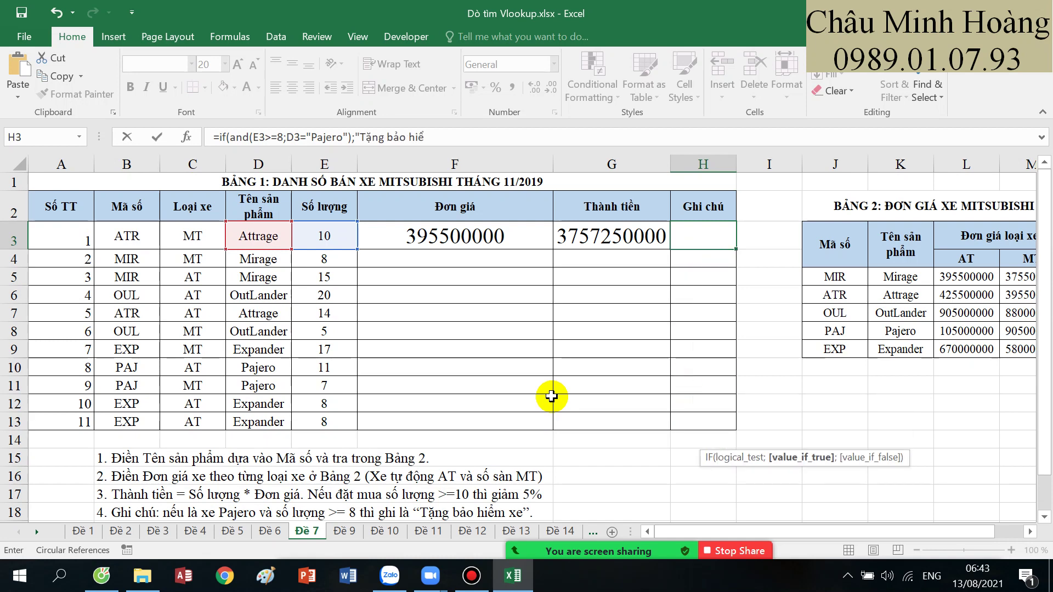
pyautogui.write('m")')
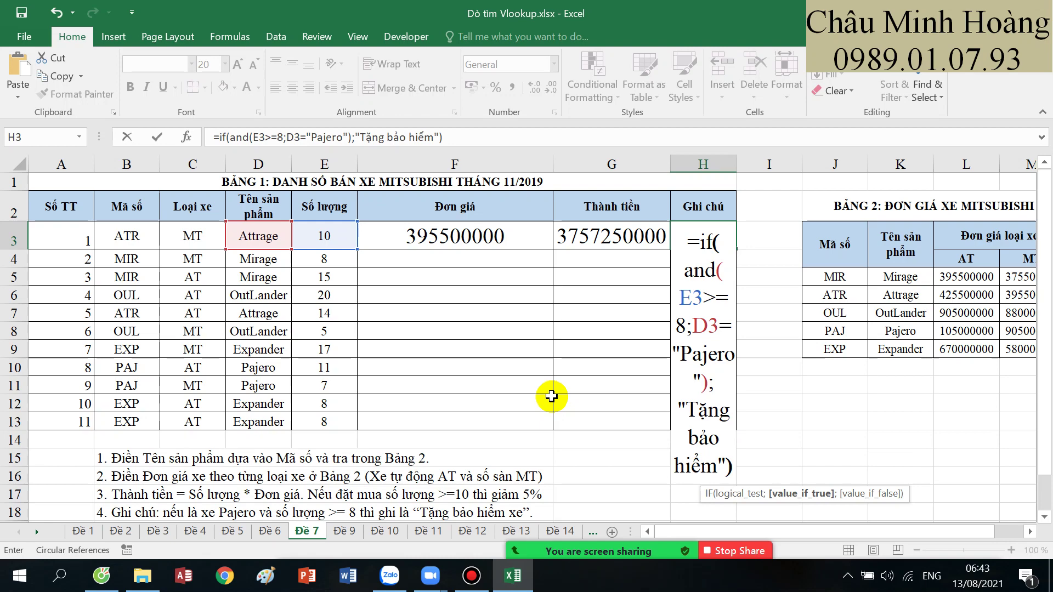
pyautogui.scroll(-2, 551, 395)
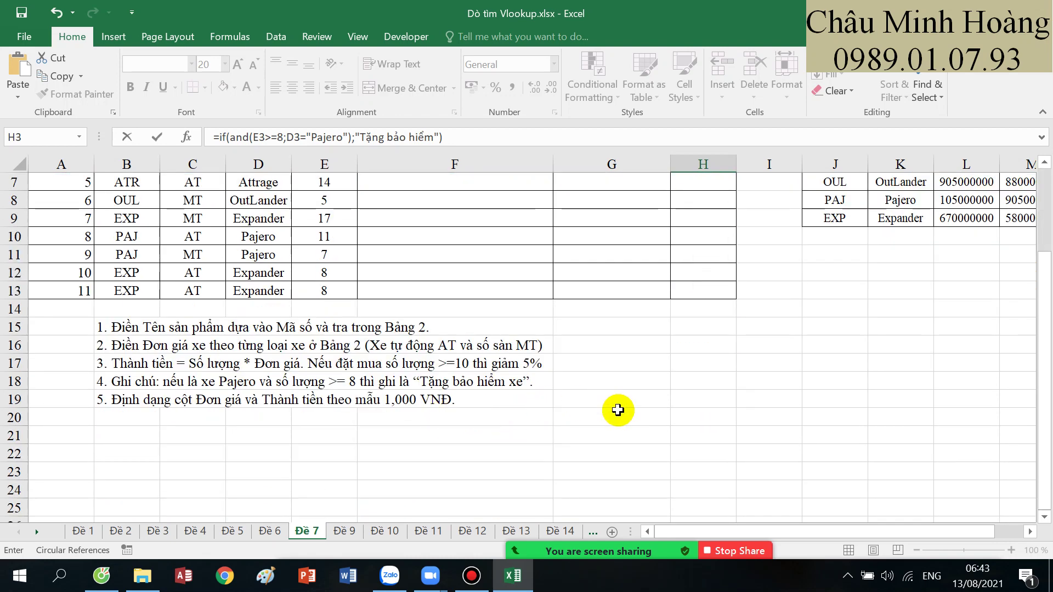
pyautogui.scroll(2, 618, 410)
pyautogui.press('Return')
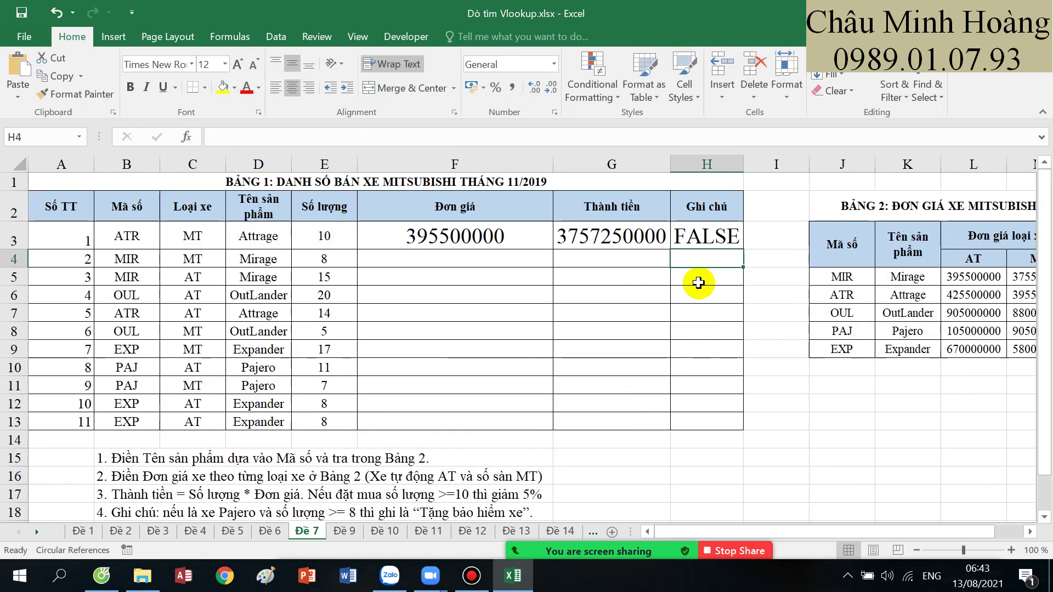
# - Add an empty string "" as the value if false in the H3 formula and commit it
pyautogui.click(694, 236)
pyautogui.doubleClick(697, 238)
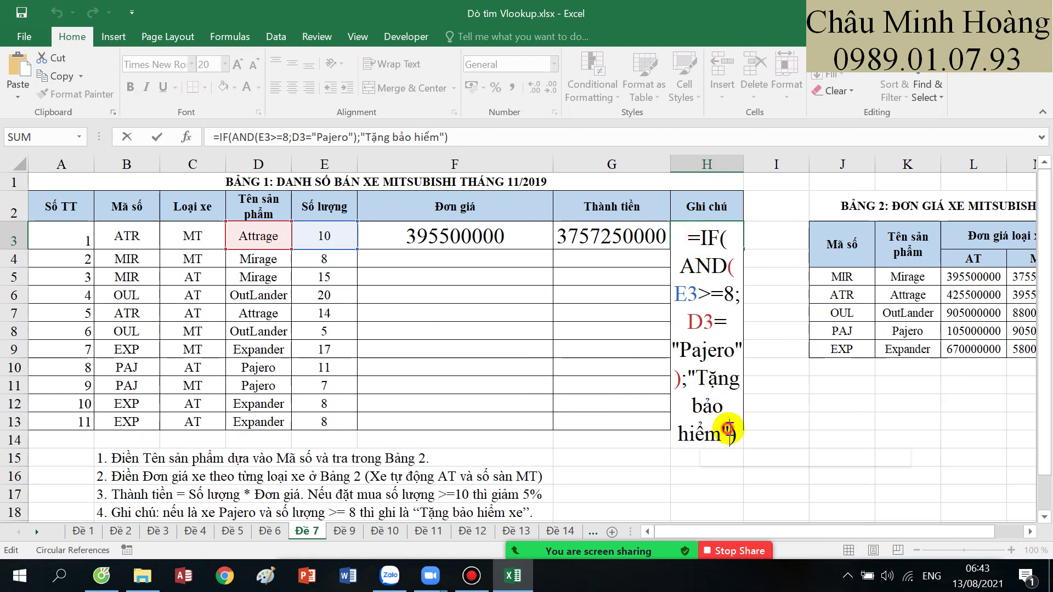
pyautogui.write(';""')
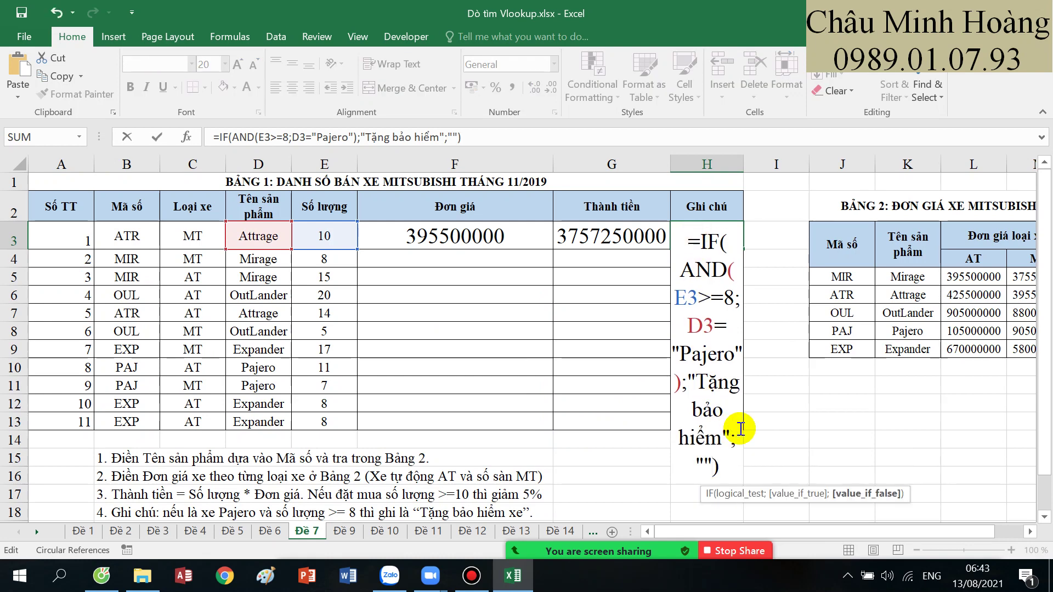
pyautogui.press('Return')
# - Fill the Đơn giá, Thành tiền and Ghi chú formulas from F3:H3 down to row 13
pyautogui.click(481, 239)
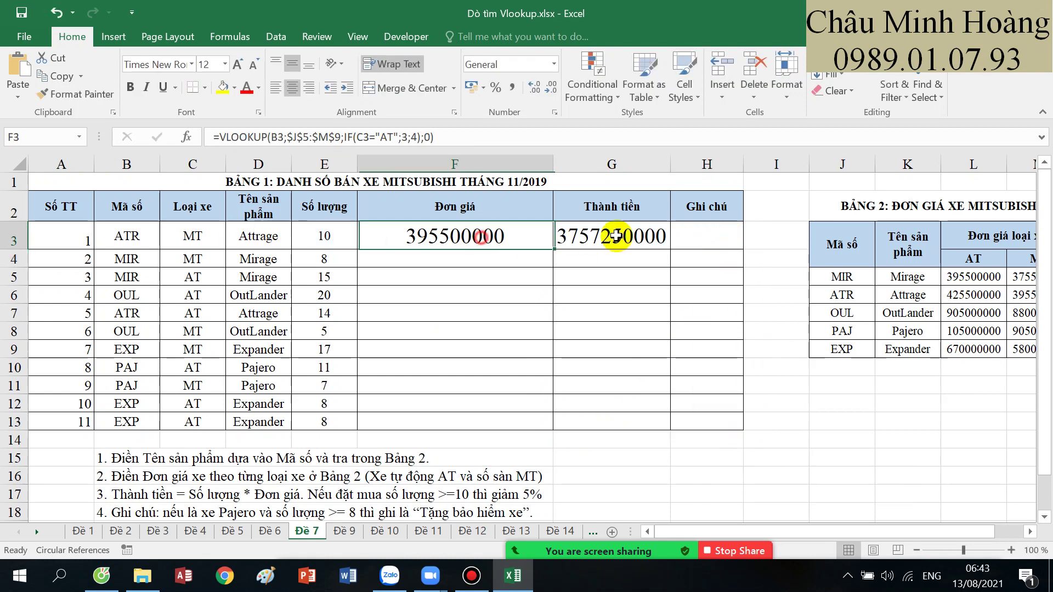
pyautogui.keyDown('shift'); pyautogui.click(713, 244); pyautogui.keyUp('shift')
pyautogui.moveTo(743, 251); pyautogui.dragTo(732, 417)
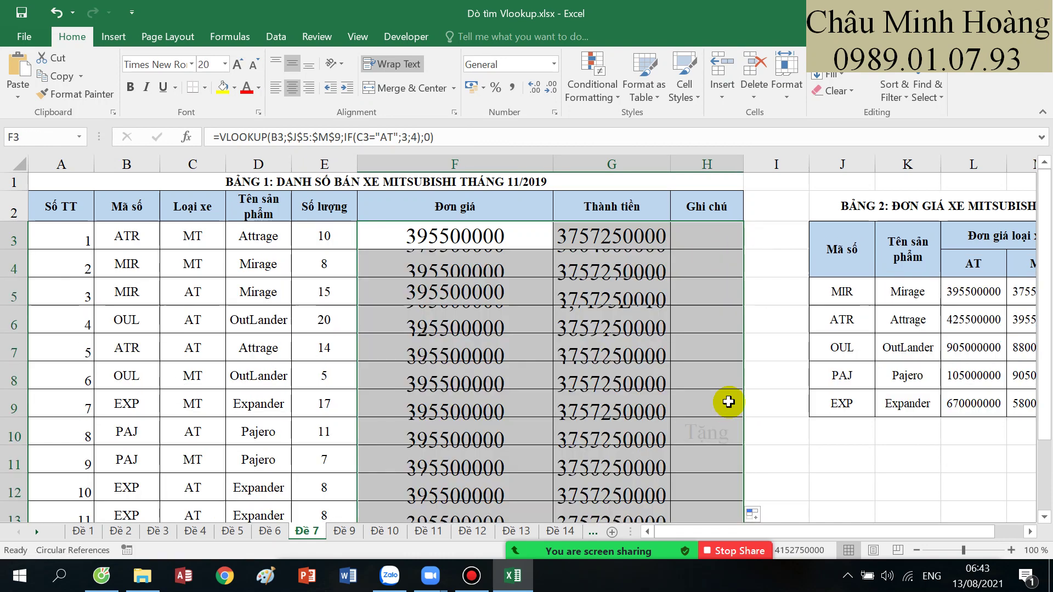
pyautogui.scroll(-1, 697, 370)
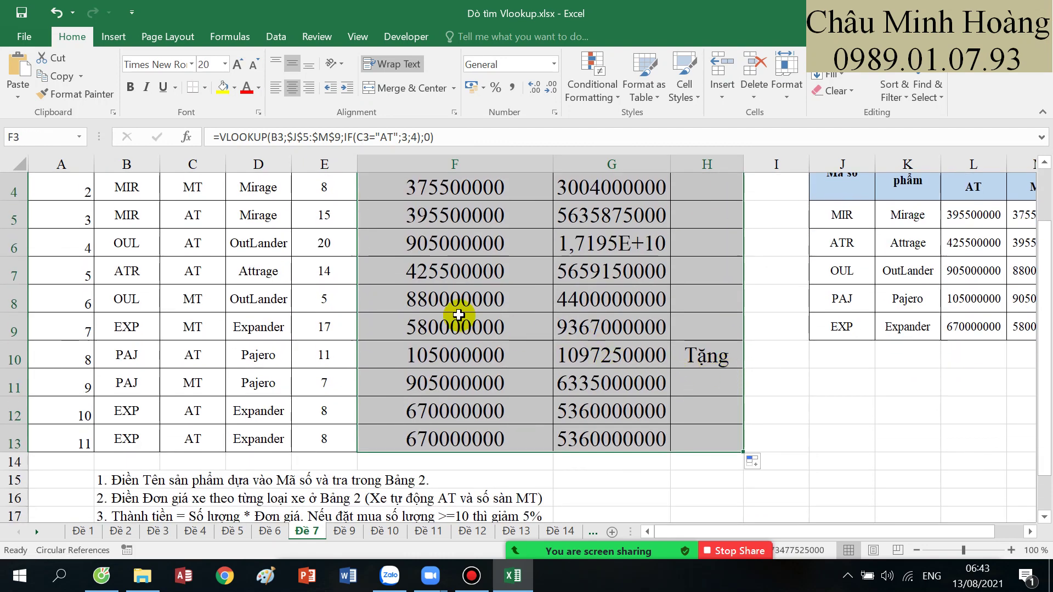
# - Apply the custom number format #.### "VNĐ" to the values in the Đơn giá and Thành tiền columns
pyautogui.scroll(1, 450, 285)
pyautogui.moveTo(442, 236); pyautogui.dragTo(599, 465)
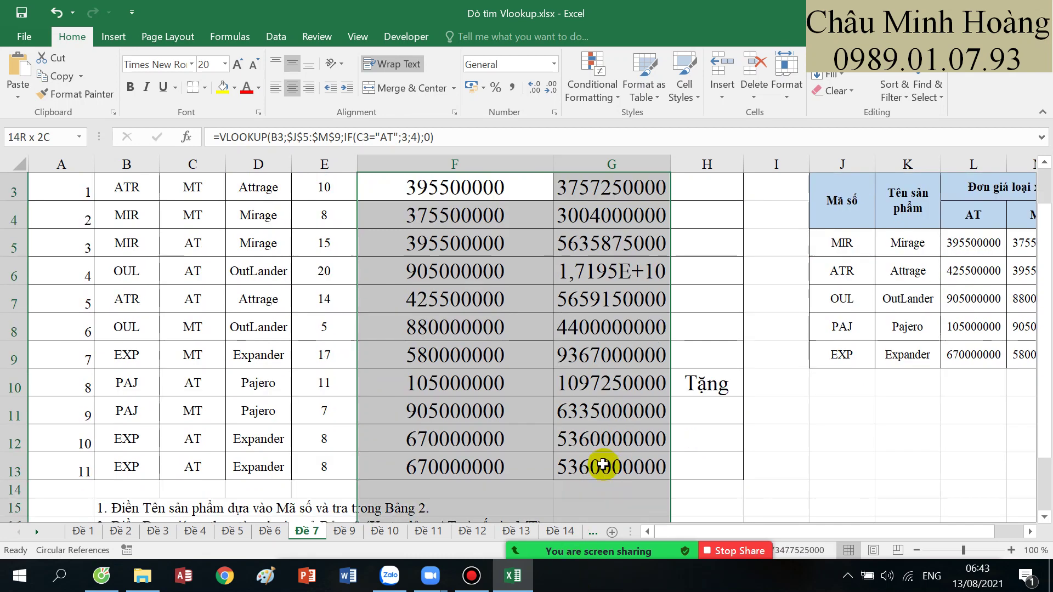
pyautogui.scroll(-2, 363, 469)
pyautogui.scroll(3, 473, 414)
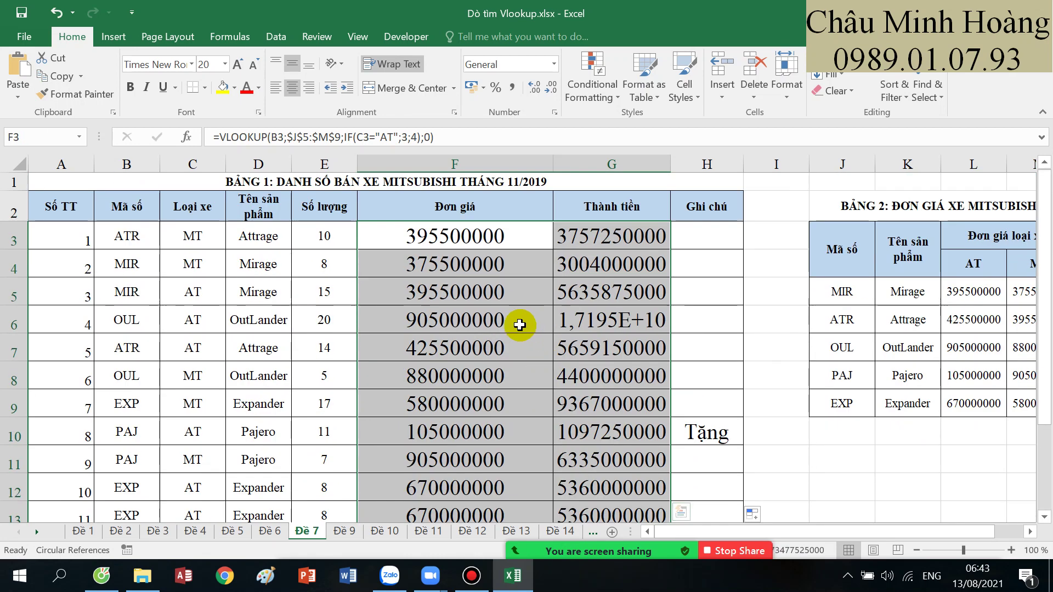
pyautogui.rightClick(508, 323)
pyautogui.click(545, 487)
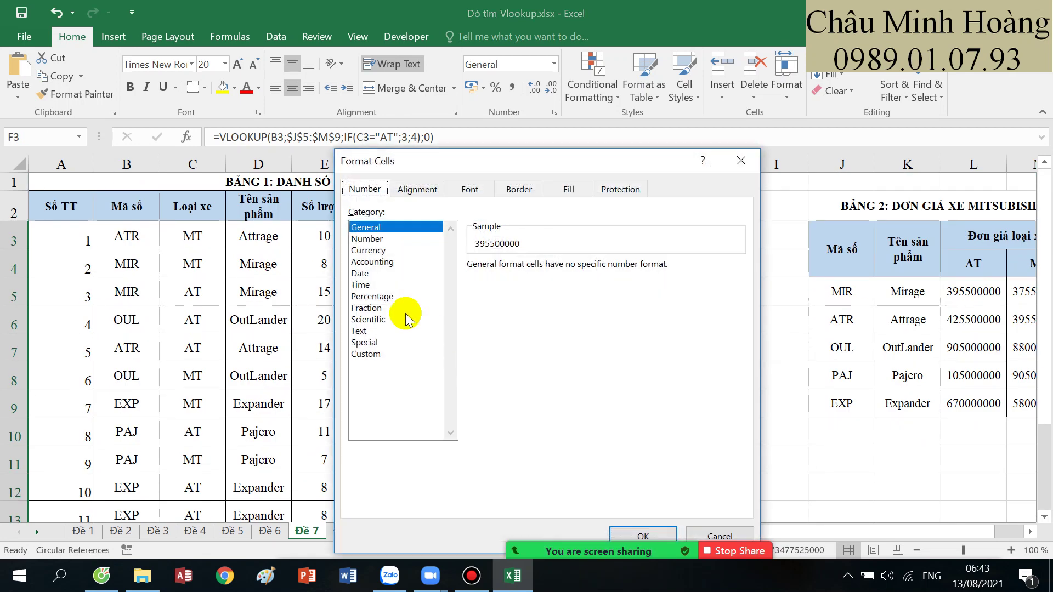
pyautogui.click(364, 354)
pyautogui.doubleClick(485, 280)
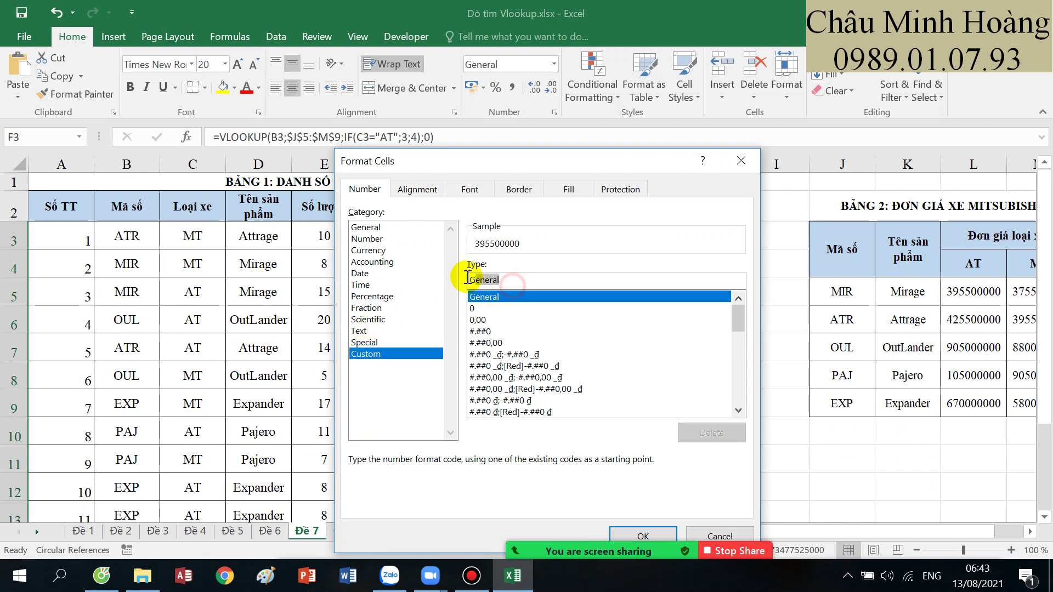
pyautogui.write('#.###')
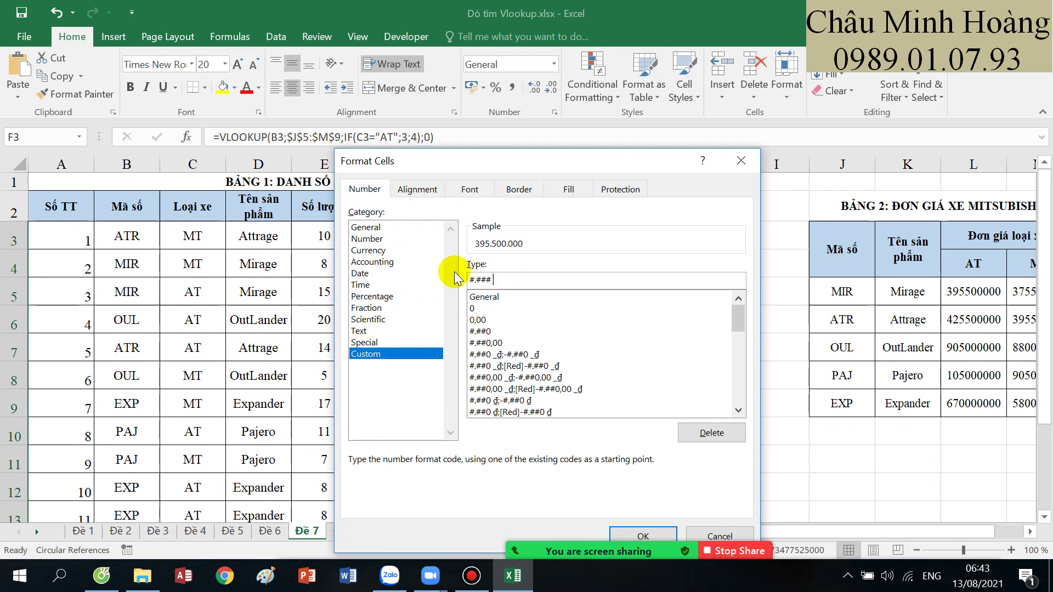
pyautogui.write(' "VND')
pyautogui.write('"VNĐ"')
pyautogui.press('Return')
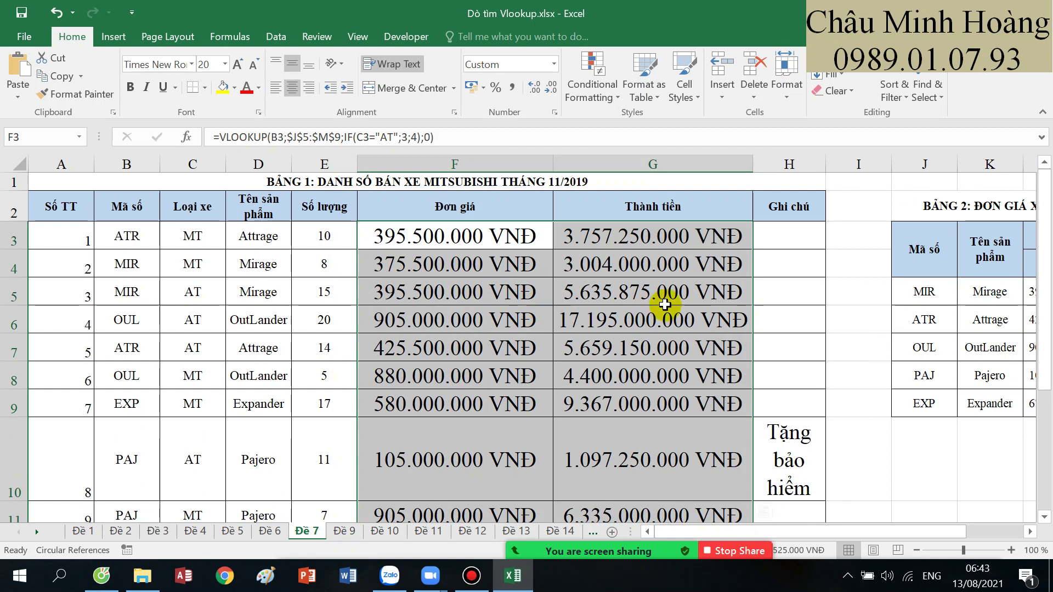
# - Review the Thành tiền formula in G3 and the Ghi chú formula in H3 without changing them
pyautogui.doubleClick(576, 226)
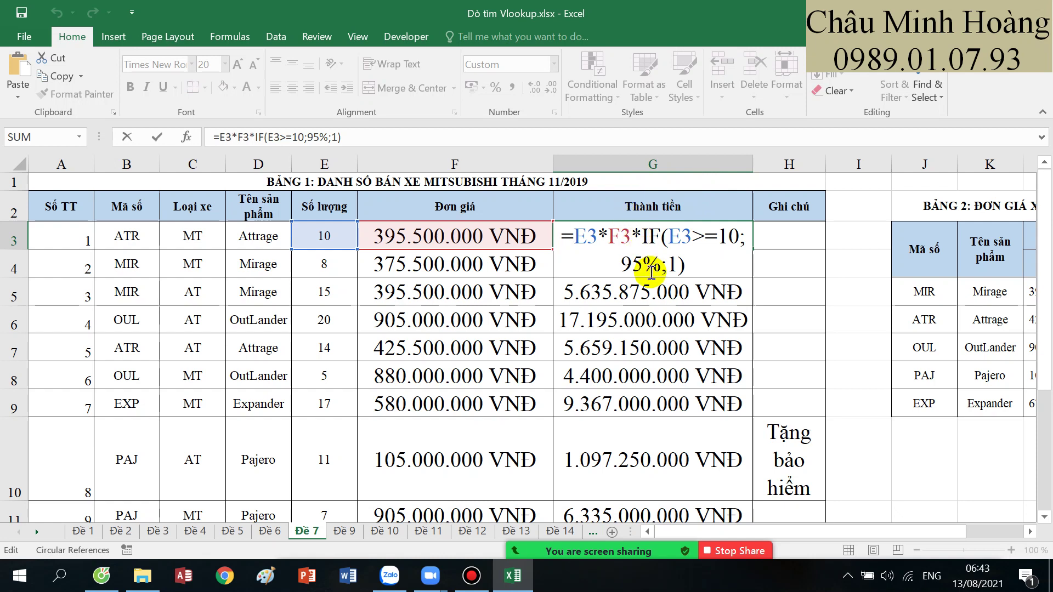
pyautogui.press('Return')
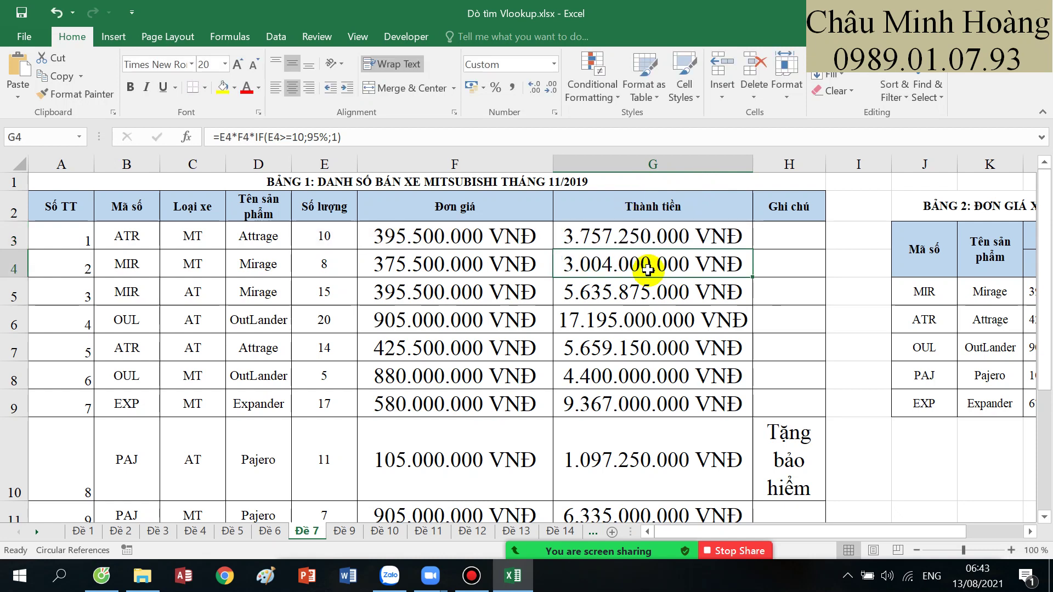
pyautogui.doubleClick(777, 235)
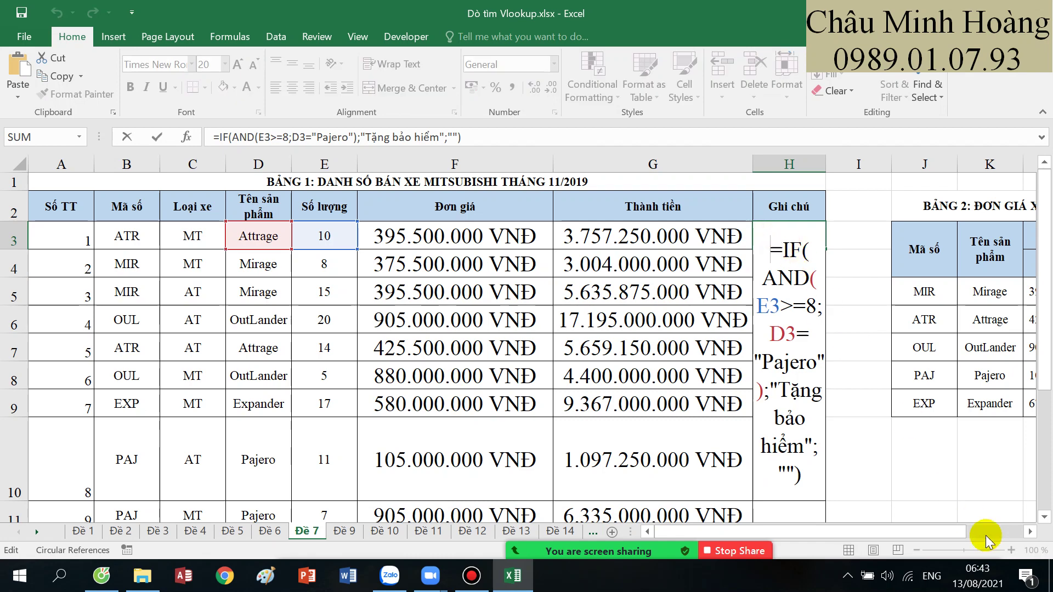
pyautogui.click(1030, 531)
pyautogui.click(1029, 531)
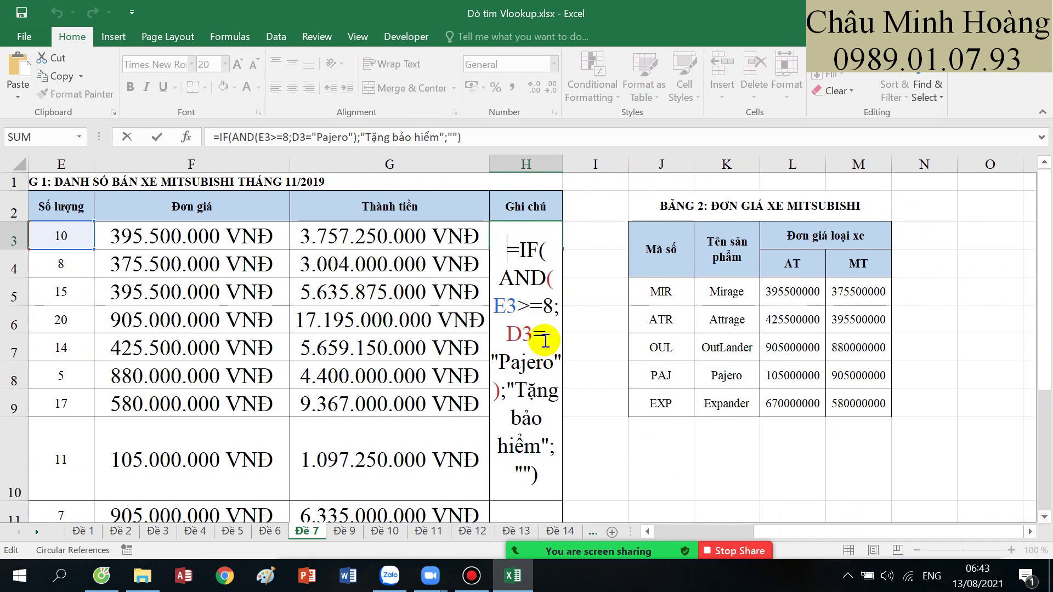
pyautogui.press('Return')
# - Widen the Ghi chú column H and reopen the H3 formula to show its E3 condition
pyautogui.moveTo(565, 163); pyautogui.dragTo(588, 164)
pyautogui.moveTo(799, 189); pyautogui.dragTo(799, 189)
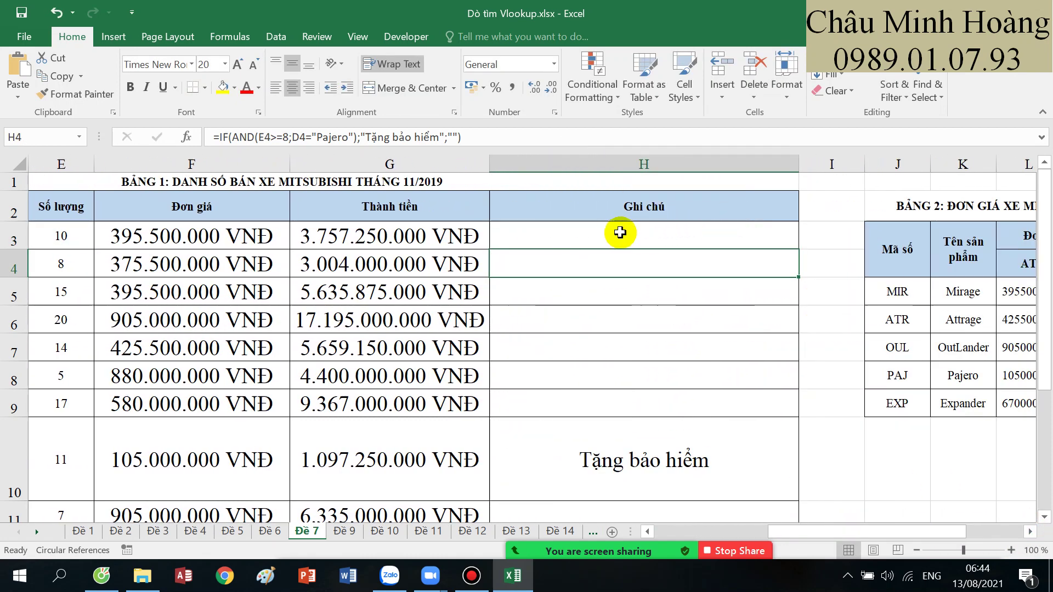
pyautogui.doubleClick(617, 230)
pyautogui.moveTo(585, 242); pyautogui.dragTo(619, 241)
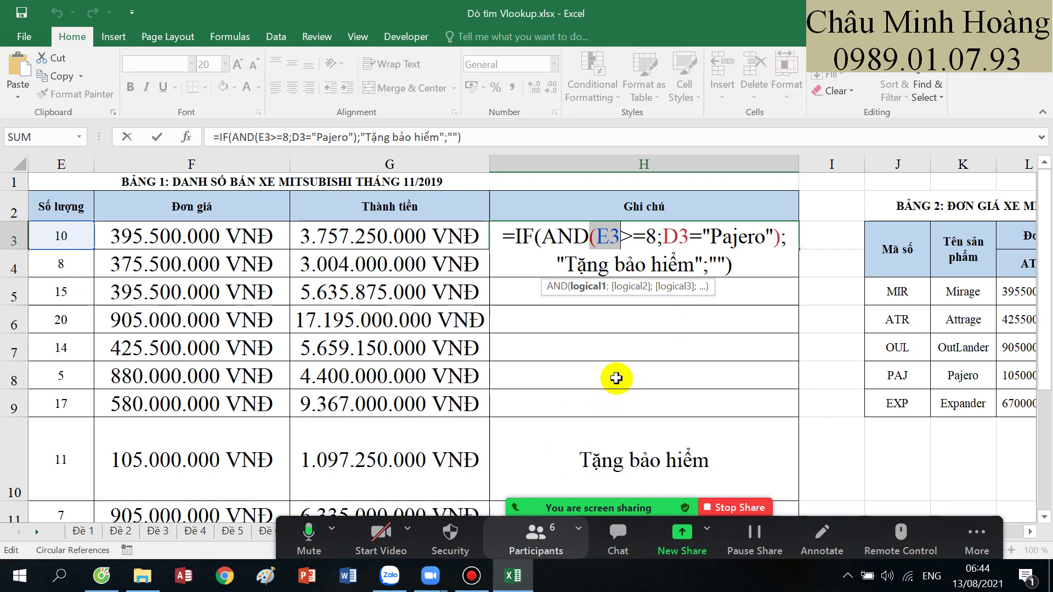
# - Resume the paused screen share and maximize the Dò tìm Vlookup.xlsx workbook window
pyautogui.click(471, 575)
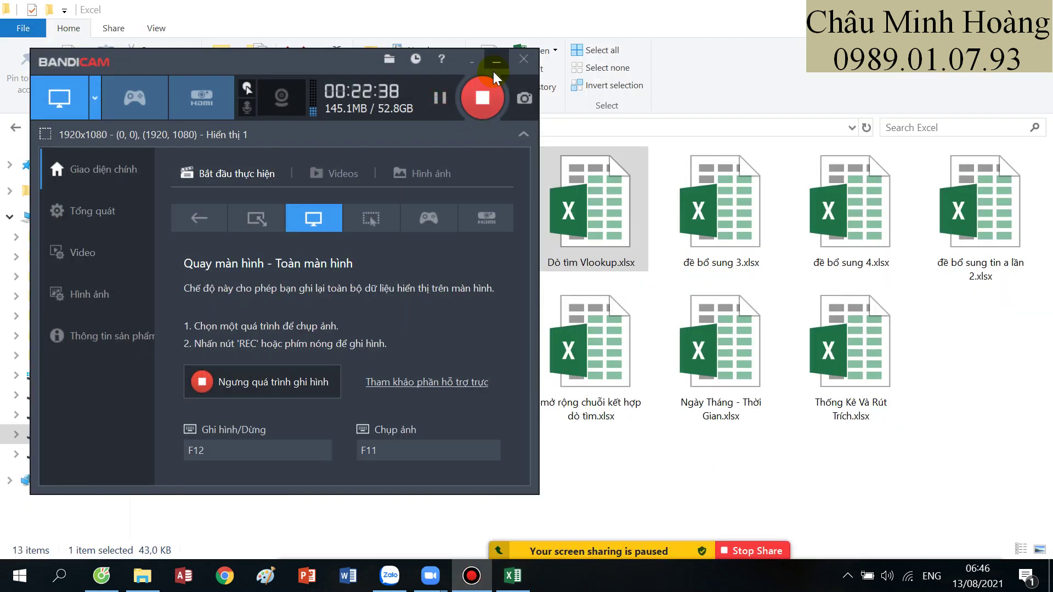
pyautogui.click(496, 68)
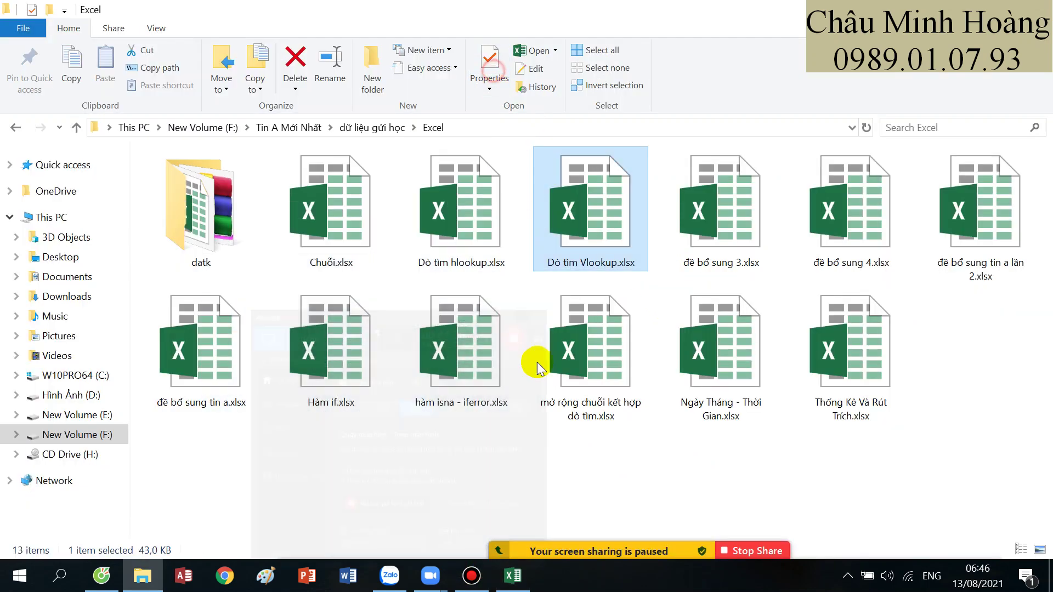
pyautogui.moveTo(575, 551)
pyautogui.click(749, 535)
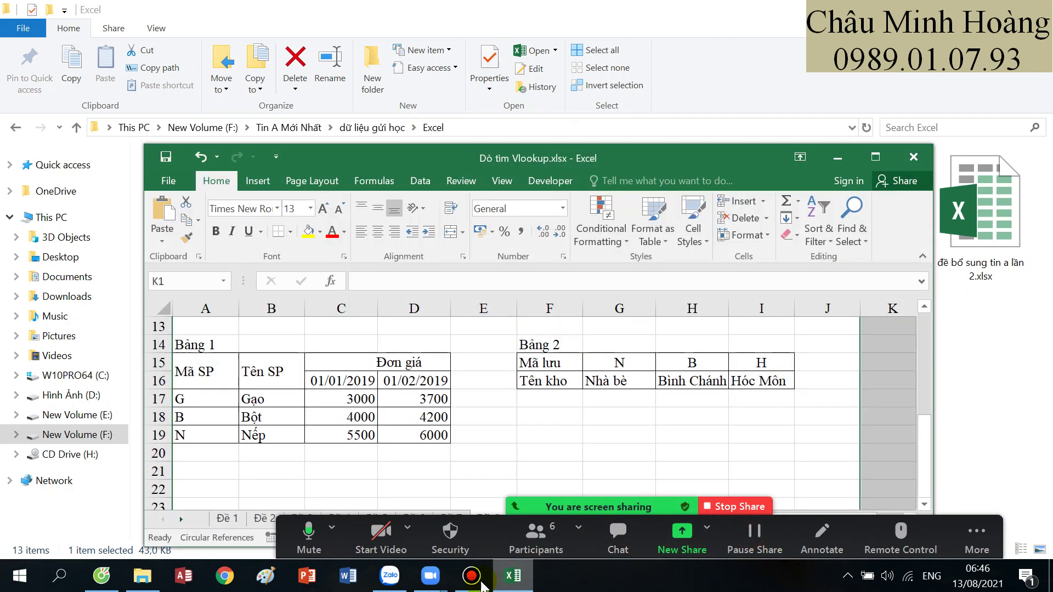
pyautogui.click(874, 159)
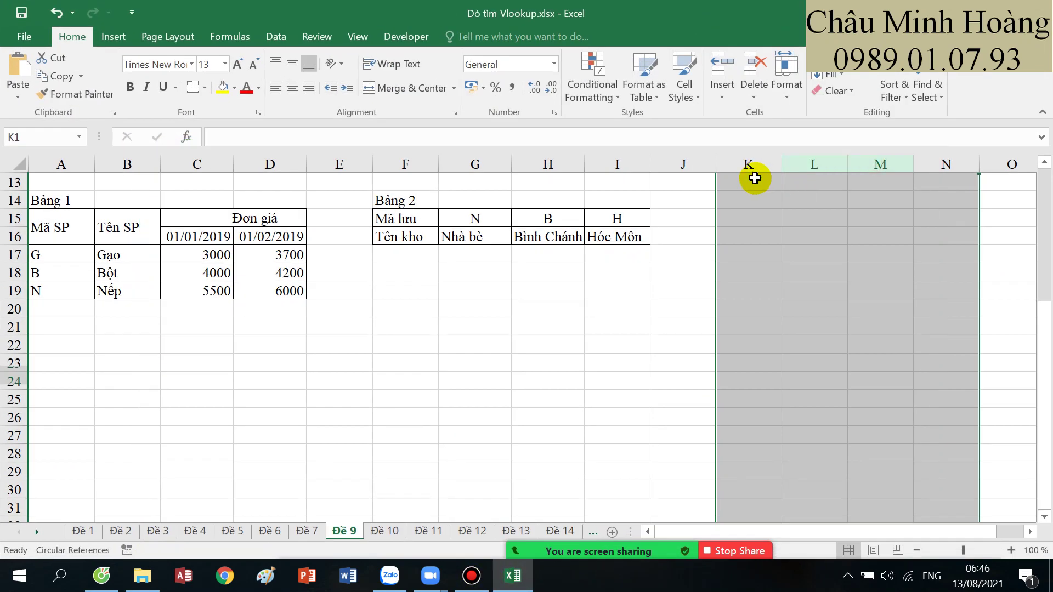
pyautogui.click(483, 326)
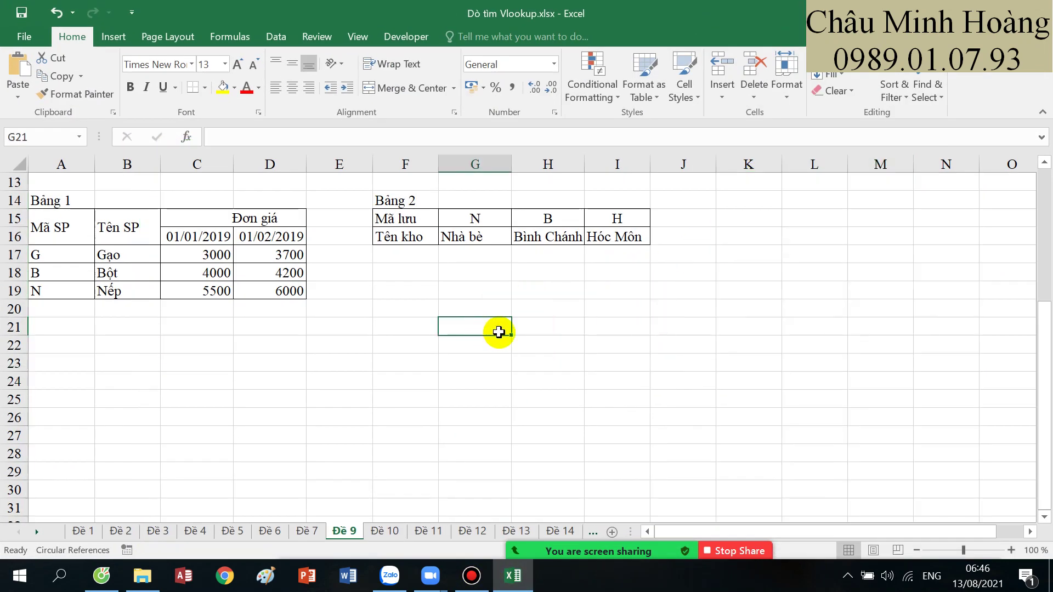
# - Examine the empty columns of the THUẾ NHẬP XUẤT KHO table on sheet Đề 9 and the lookup tables Bảng 1 and Bảng 2
pyautogui.scroll(4, 468, 368)
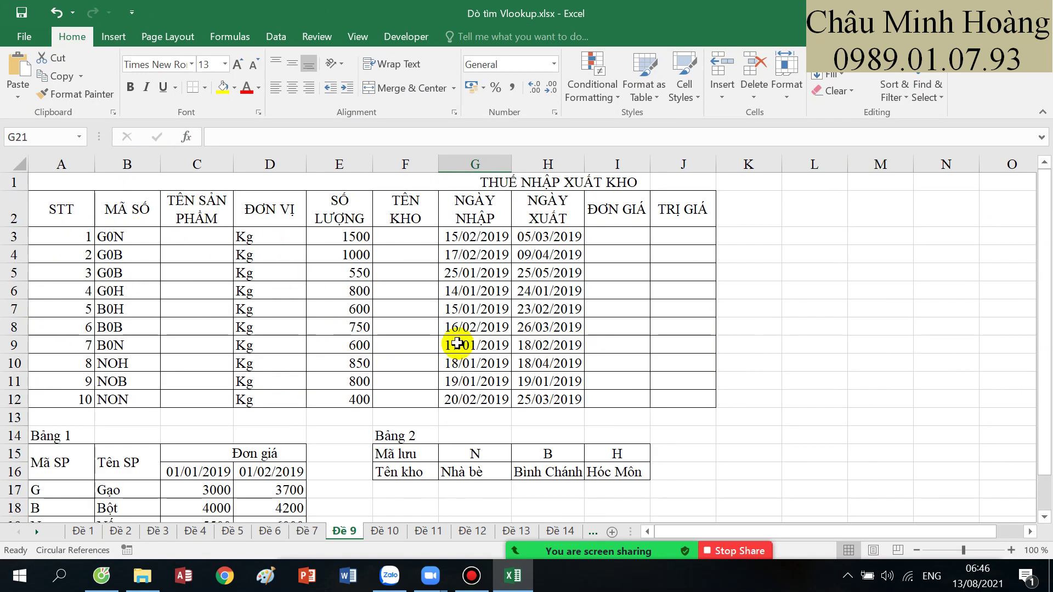
pyautogui.scroll(-3, 427, 307)
pyautogui.scroll(3, 368, 362)
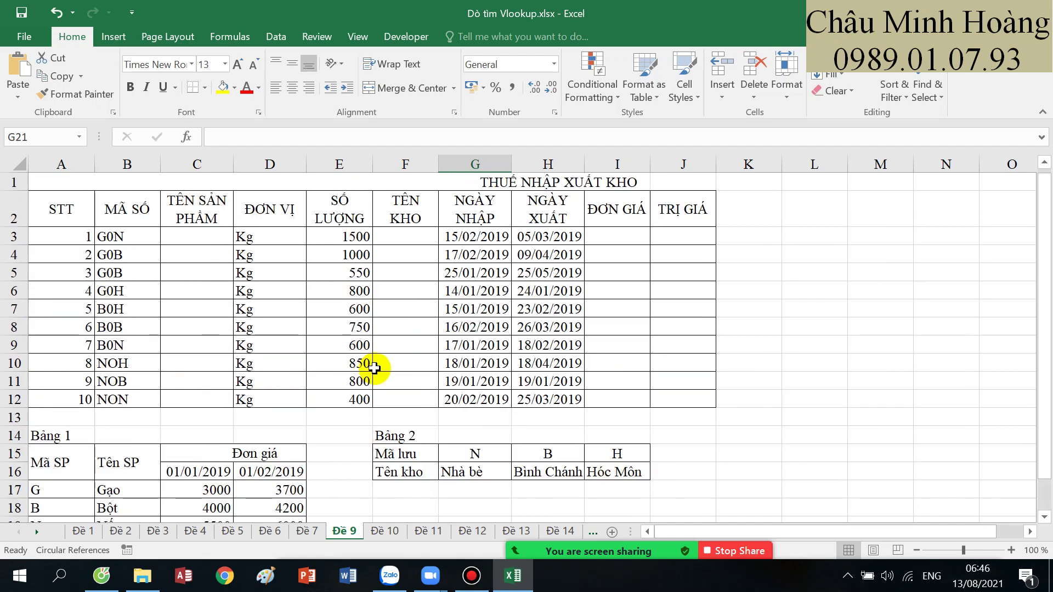
pyautogui.moveTo(207, 240); pyautogui.dragTo(203, 290)
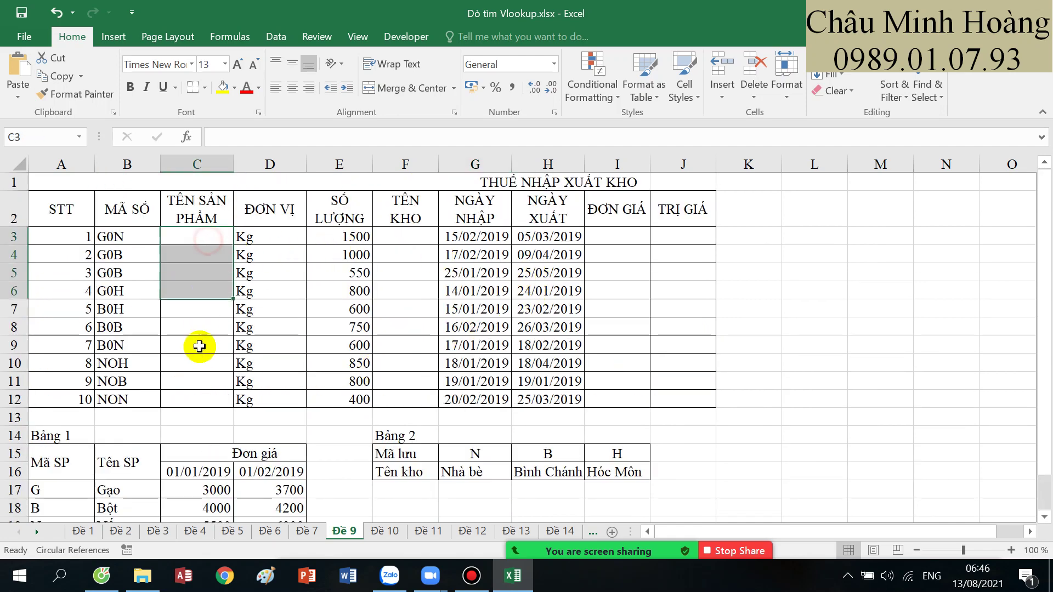
pyautogui.scroll(-1, 106, 435)
pyautogui.moveTo(61, 417); pyautogui.dragTo(133, 453)
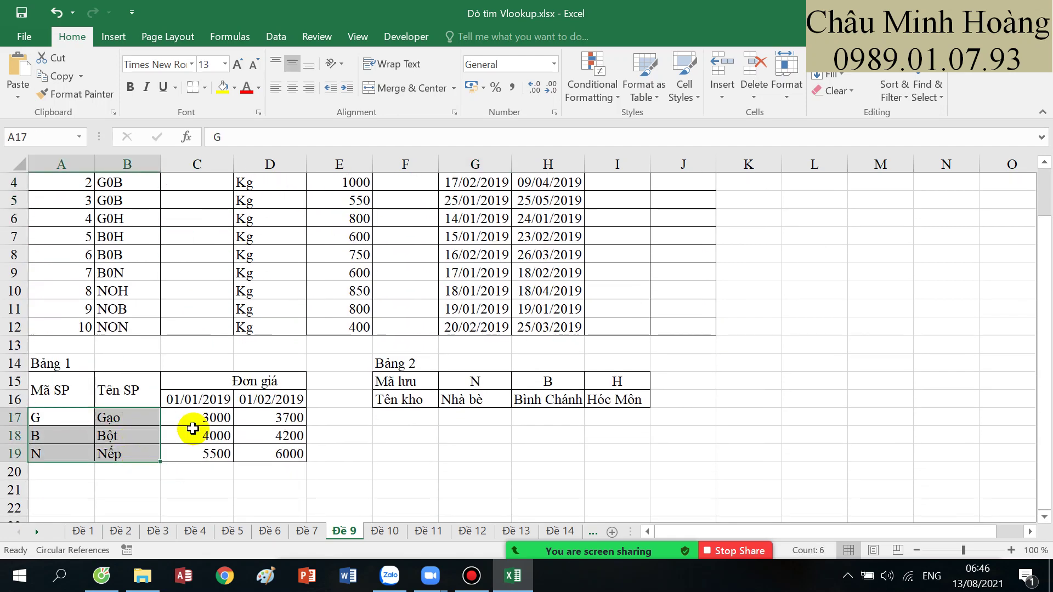
pyautogui.scroll(1, 188, 430)
pyautogui.click(406, 245)
pyautogui.moveTo(406, 245); pyautogui.dragTo(407, 329)
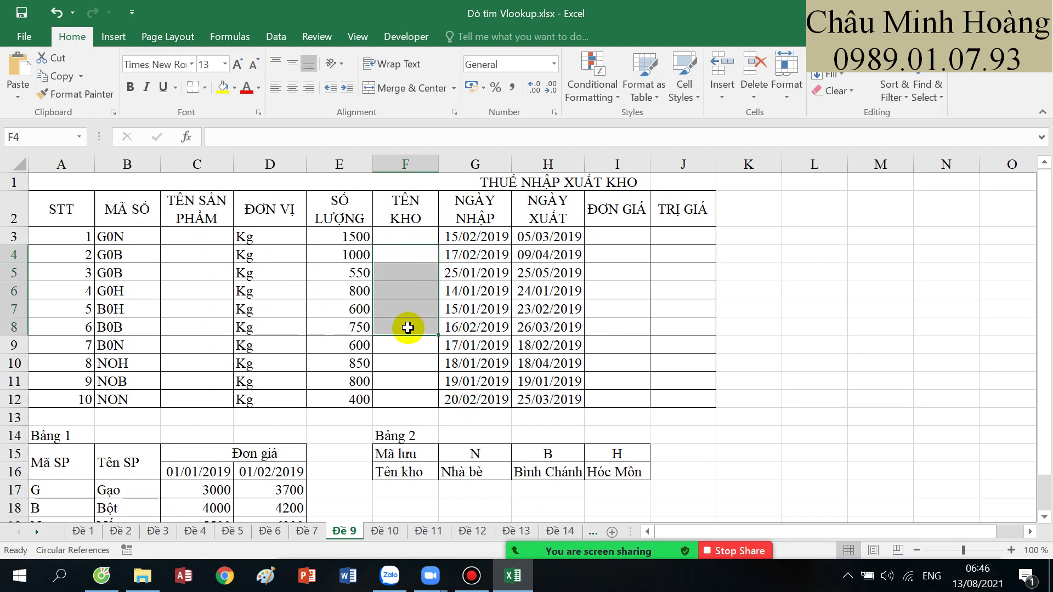
pyautogui.scroll(-1, 472, 362)
pyautogui.moveTo(475, 379); pyautogui.dragTo(643, 393)
pyautogui.scroll(1, 643, 393)
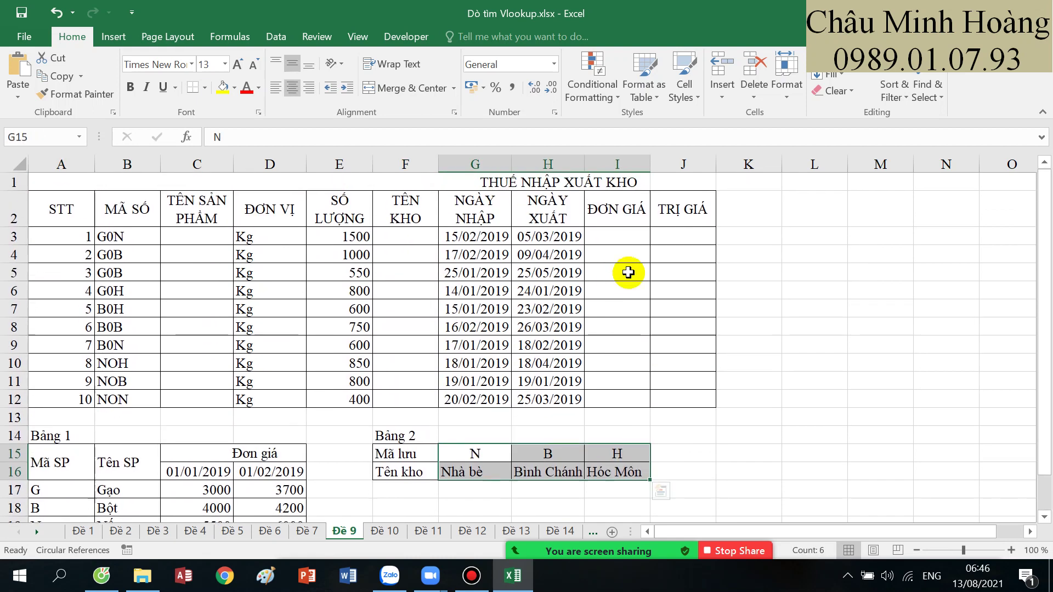
pyautogui.moveTo(625, 236); pyautogui.dragTo(686, 241)
# - Increase the font size of cells C3, F3 and I3:J3 to 20
pyautogui.click(203, 234)
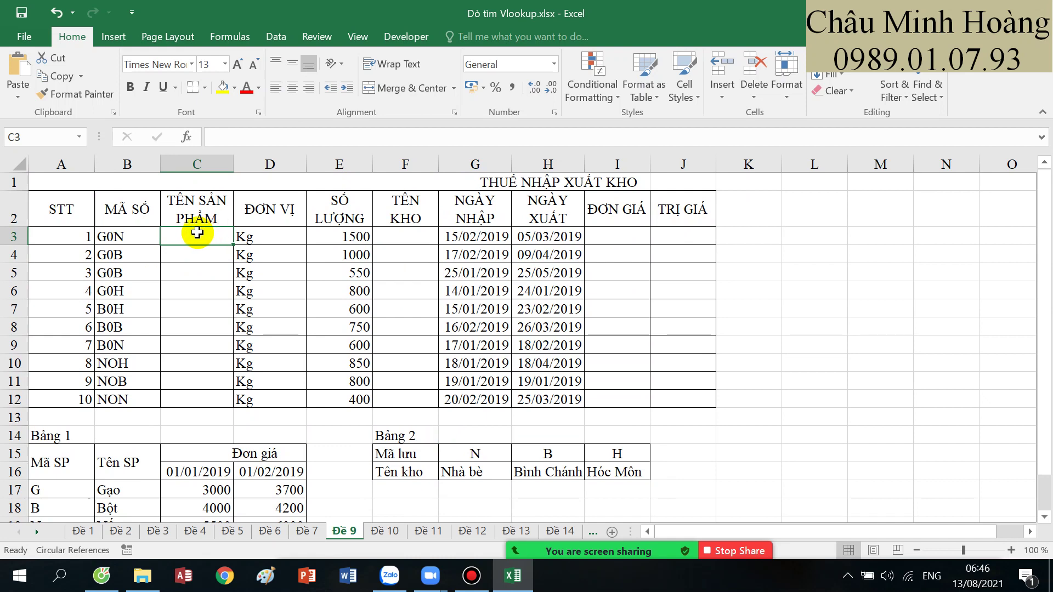
pyautogui.keyDown('ctrl'); pyautogui.click(418, 241); pyautogui.keyUp('ctrl')
pyautogui.moveTo(643, 234); pyautogui.dragTo(674, 235)
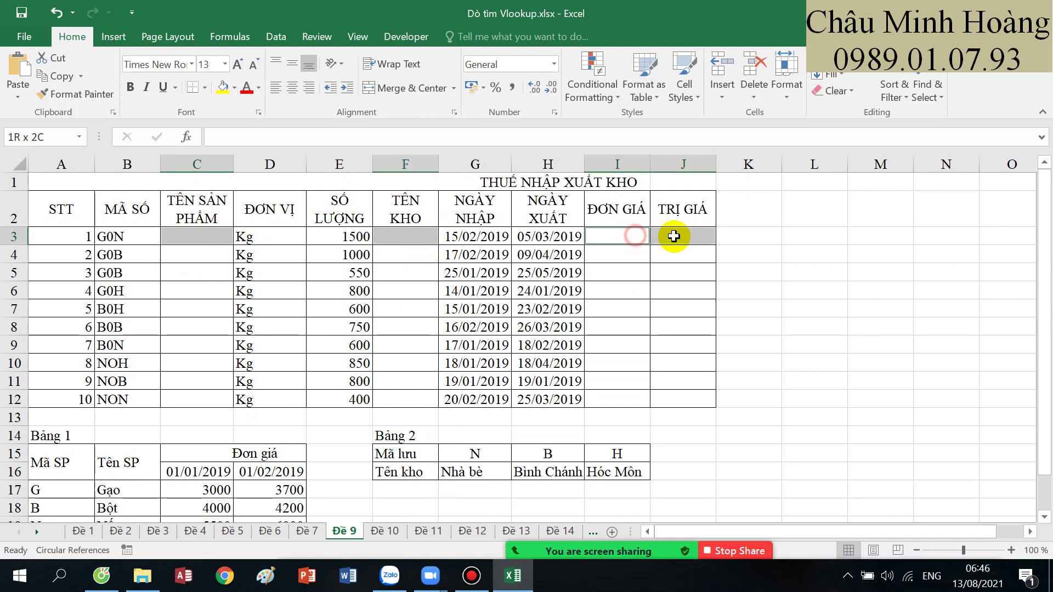
pyautogui.click(239, 72)
pyautogui.click(239, 71)
pyautogui.click(239, 72)
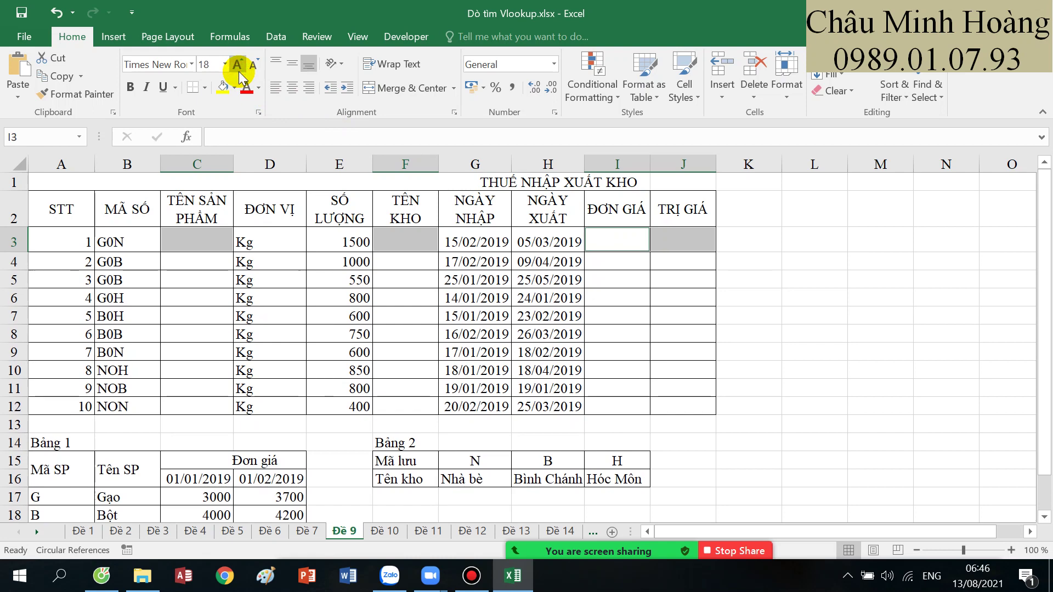
pyautogui.click(239, 72)
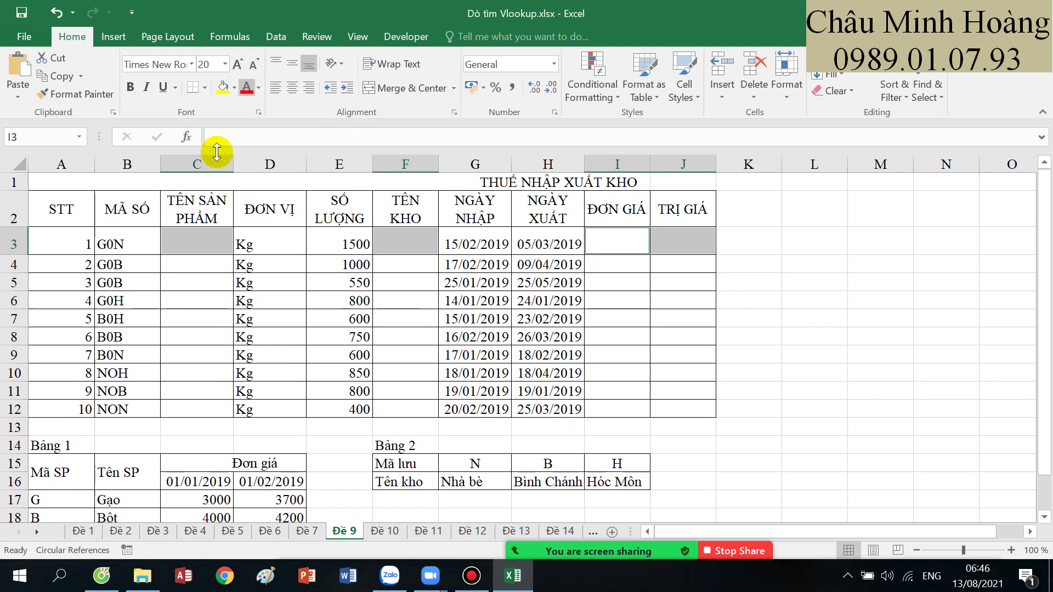
# - Start a VLOOKUP formula in C3 with LEFT(B3;1) as its lookup value
pyautogui.click(197, 244)
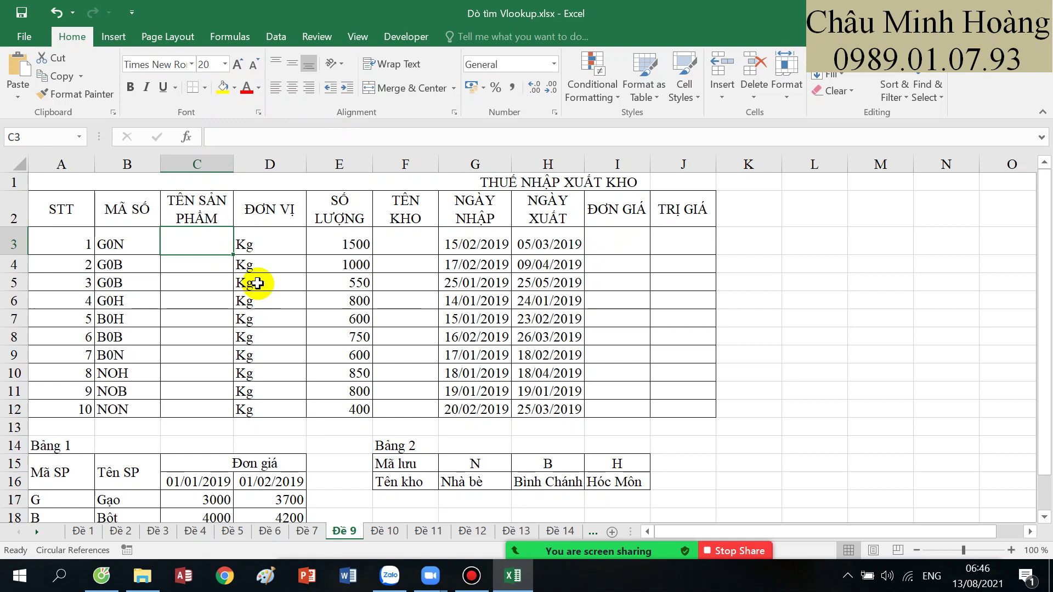
pyautogui.write('=vl')
pyautogui.press('Tab')
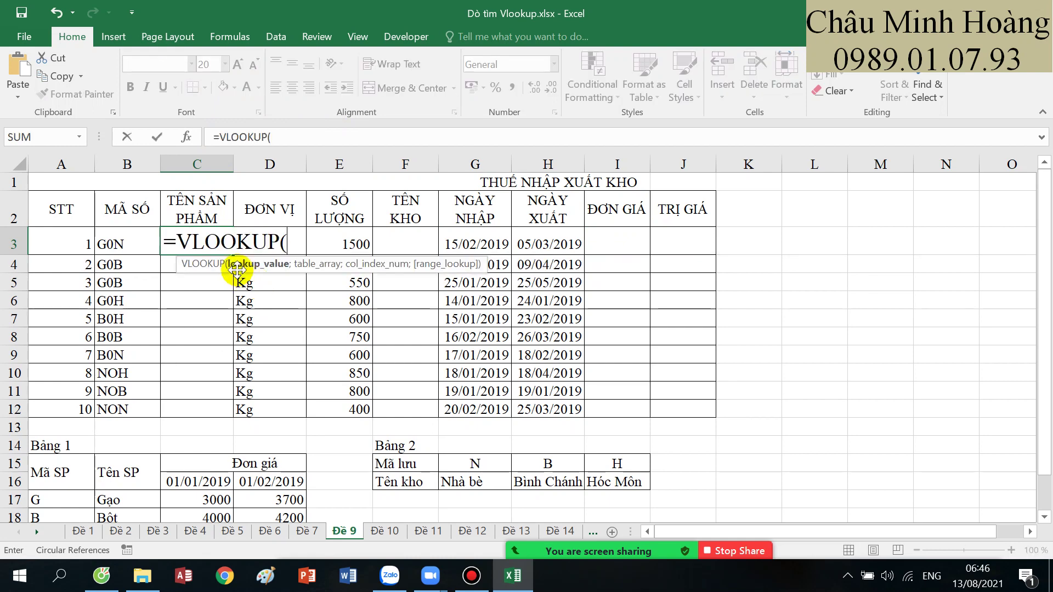
pyautogui.write('lèt')
pyautogui.press('Tab')
pyautogui.click(142, 241)
pyautogui.write(';1')
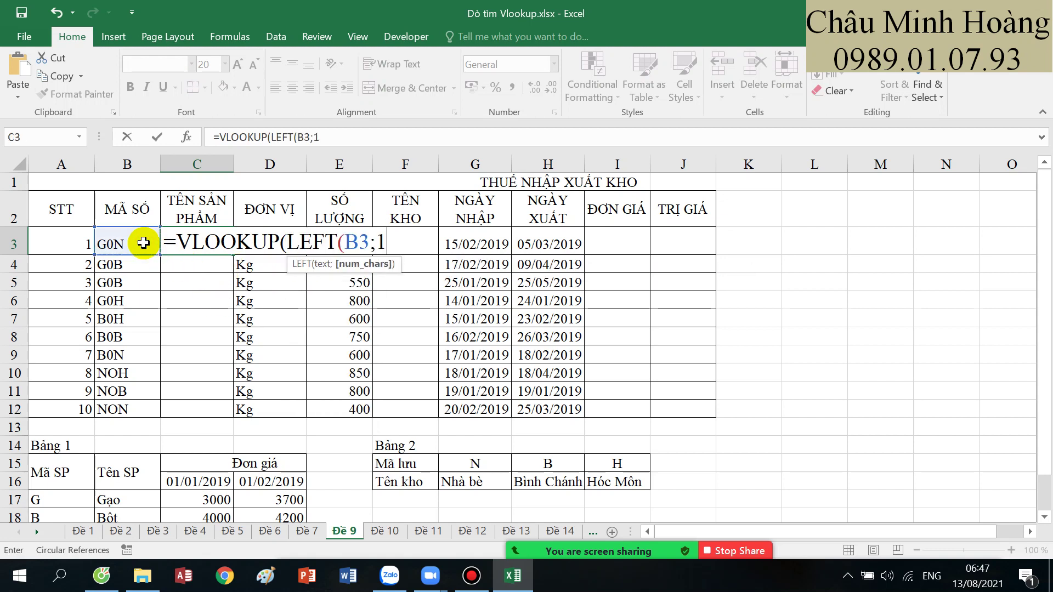
pyautogui.write(');')
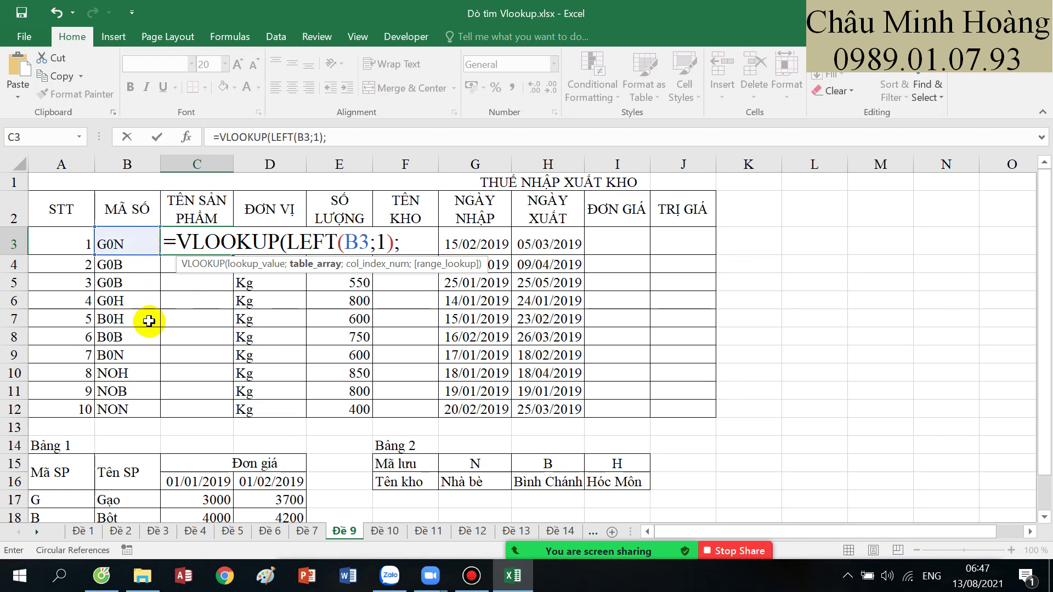
# - Complete the C3 VLOOKUP with the absolute Bảng 1 range $A$17:$B$19, column 2 and match type 0
pyautogui.scroll(-1, 148, 319)
pyautogui.click(76, 420)
pyautogui.moveTo(76, 421); pyautogui.dragTo(125, 446)
pyautogui.press('F4')
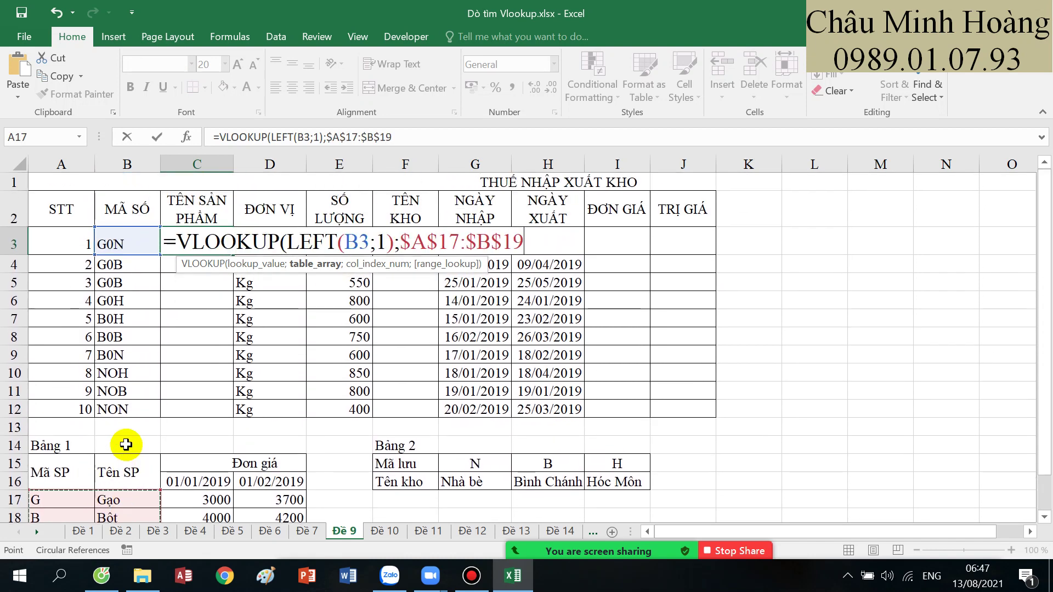
pyautogui.write(';2;0)')
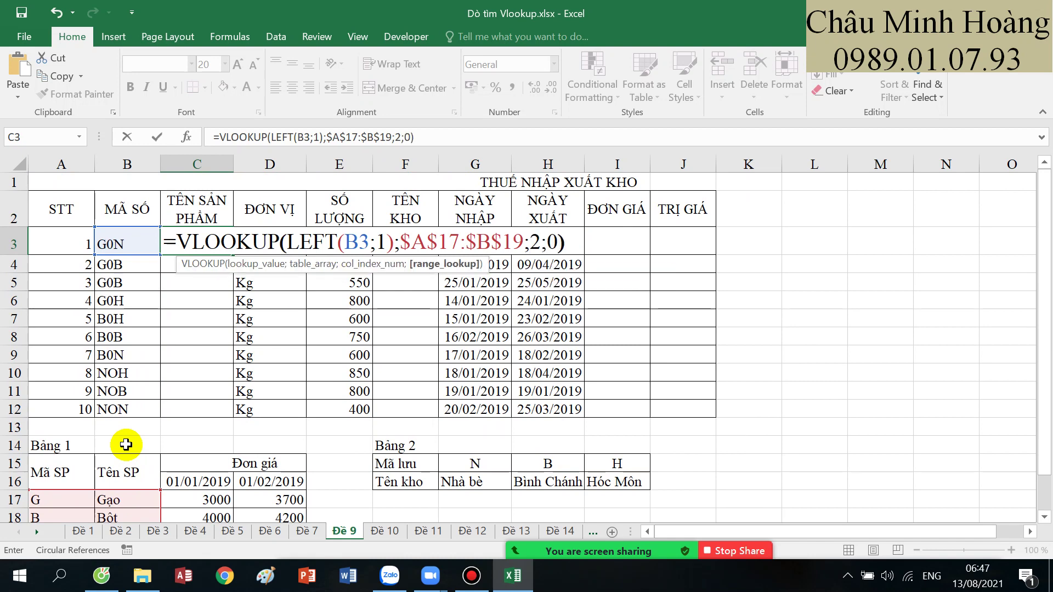
pyautogui.press('Return')
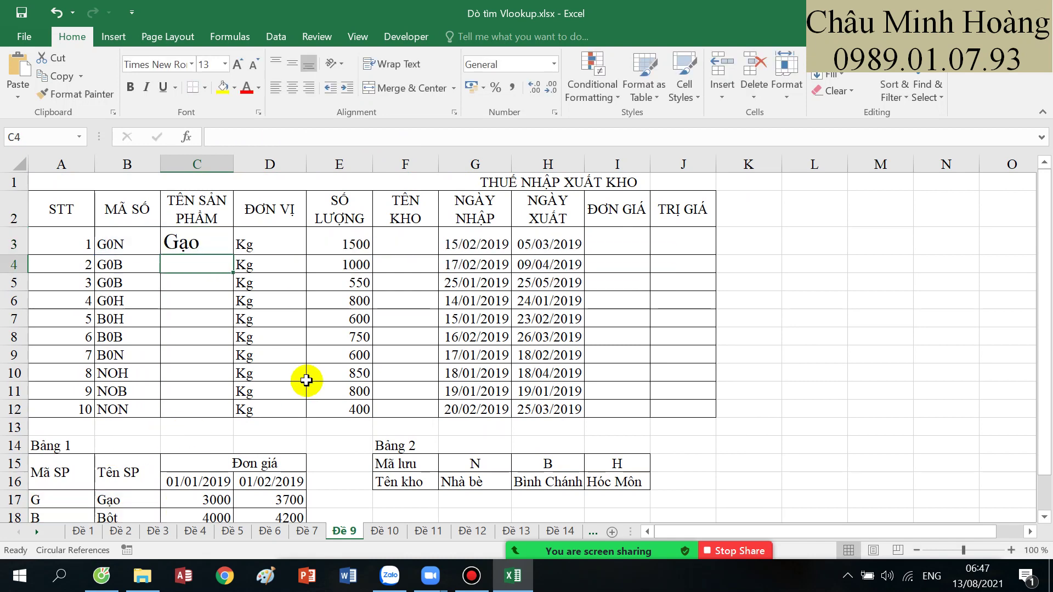
# - Start an HLOOKUP formula in F3 with RIGHT(B3;1) as its lookup value
pyautogui.click(406, 240)
pyautogui.write('=HLOOKUP(')
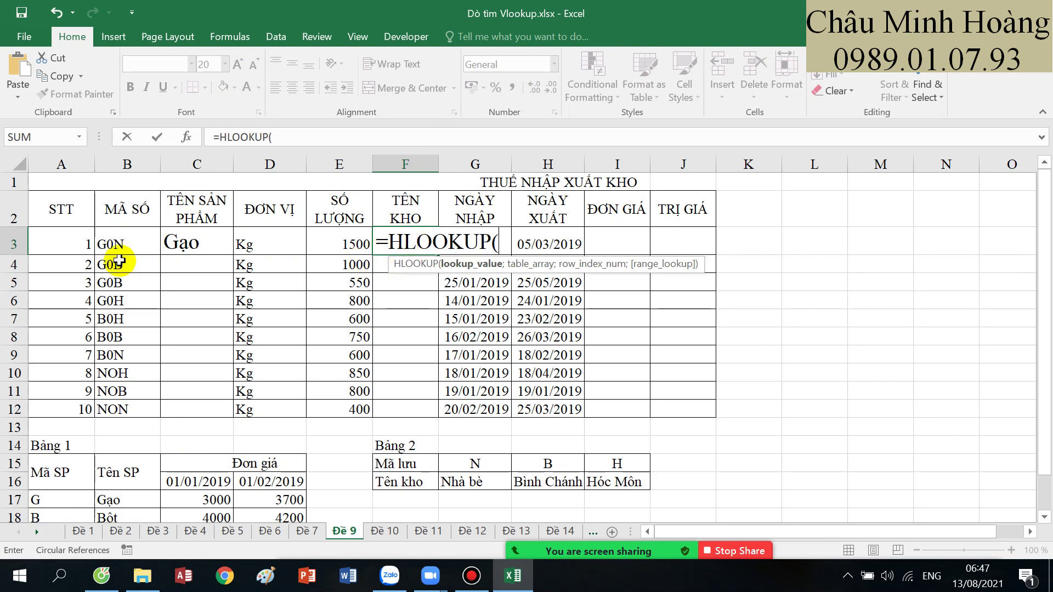
pyautogui.write('RIGHT(')
pyautogui.click(122, 238)
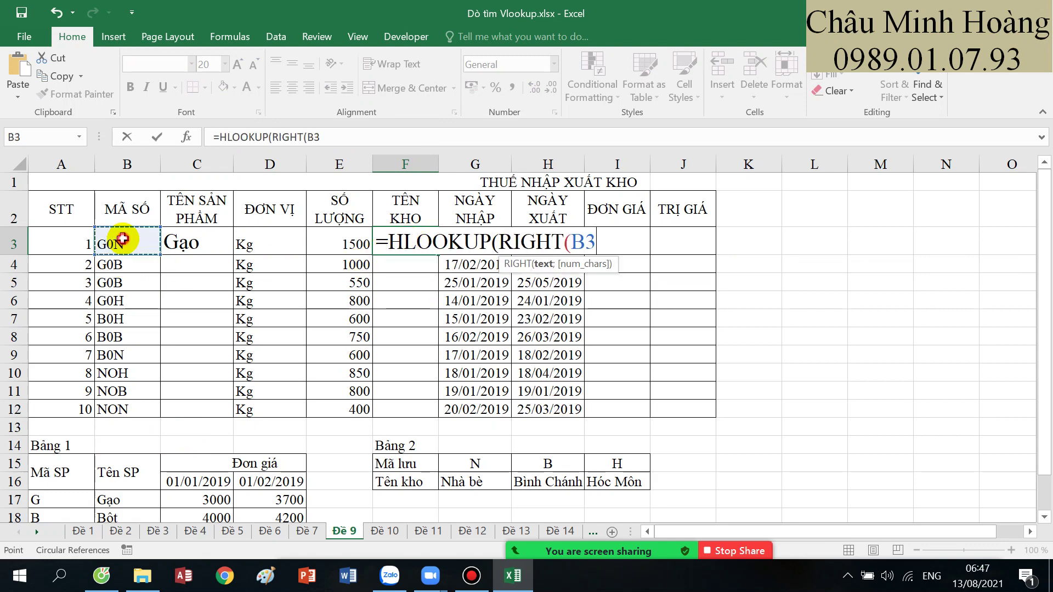
pyautogui.write(';1);')
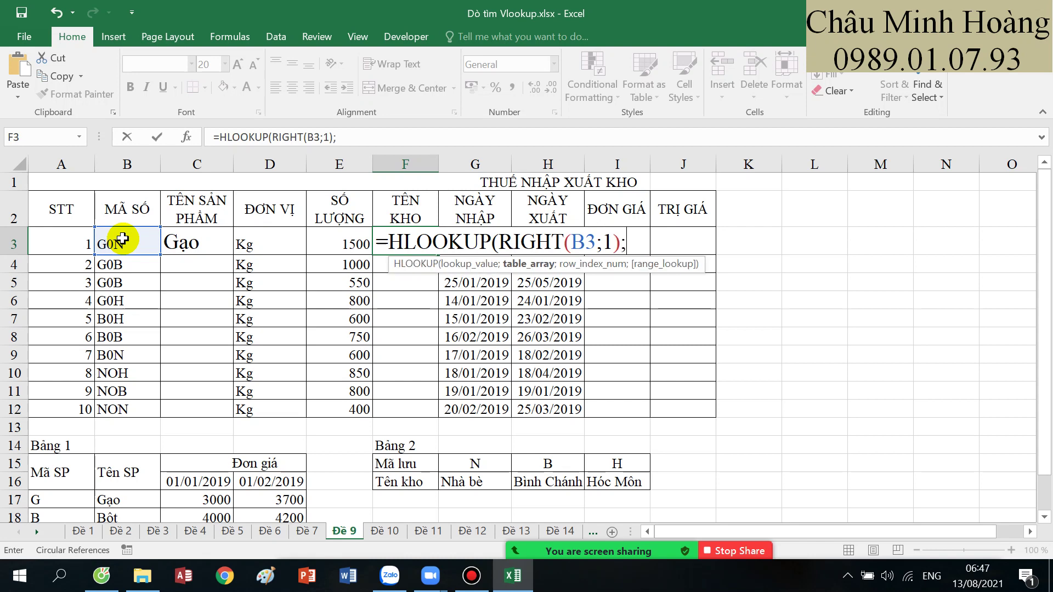
# - Complete the F3 HLOOKUP with the absolute Bảng 2 range $G$15:$I$16, row 2 and match type 0
pyautogui.scroll(-1, 435, 362)
pyautogui.click(473, 381)
pyautogui.moveTo(530, 392); pyautogui.dragTo(618, 404)
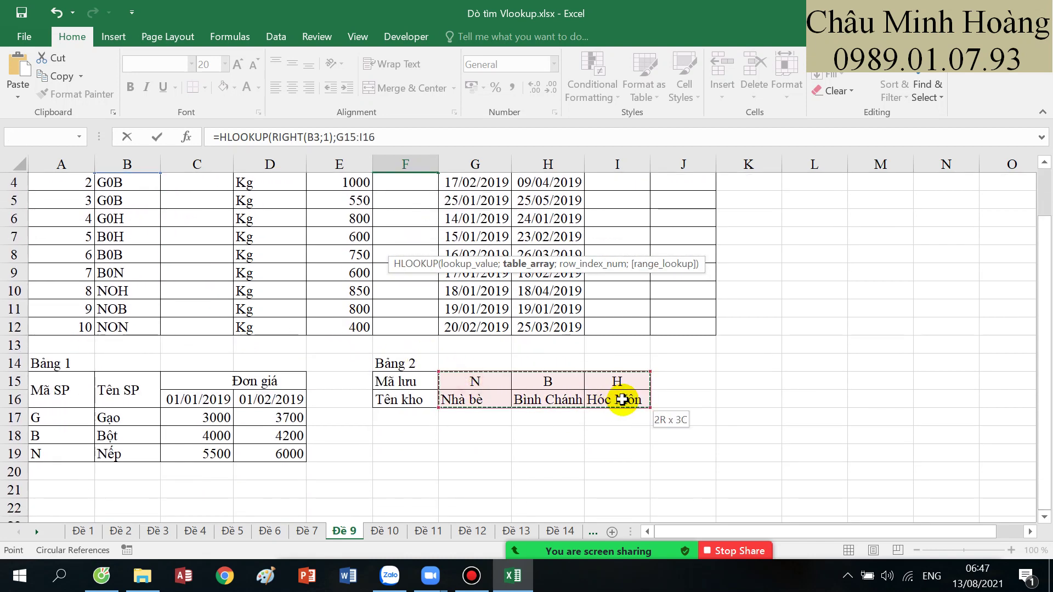
pyautogui.press('F4')
pyautogui.scroll(1, 609, 417)
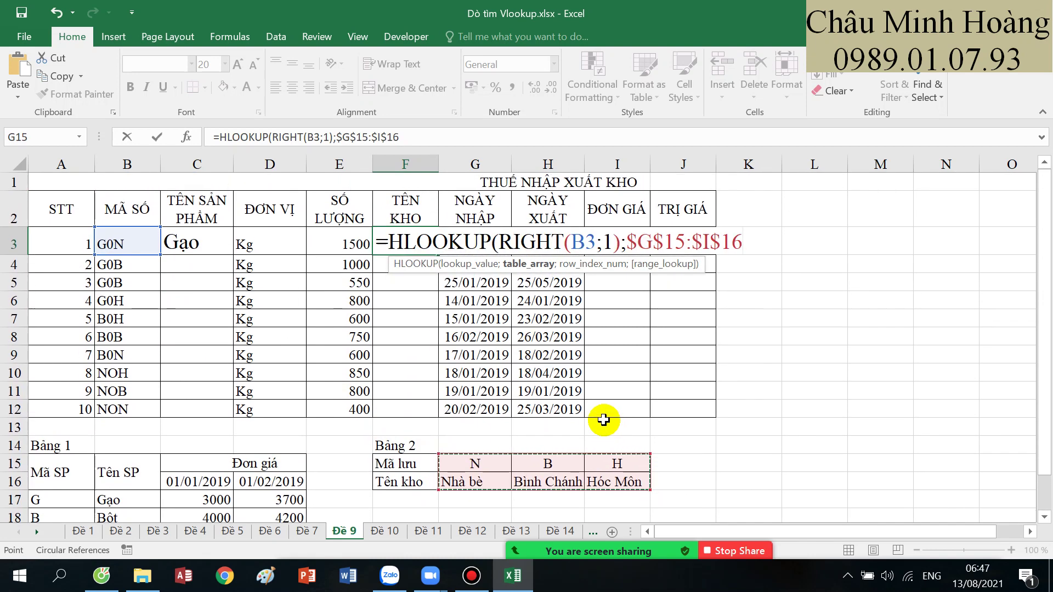
pyautogui.write(';2;')
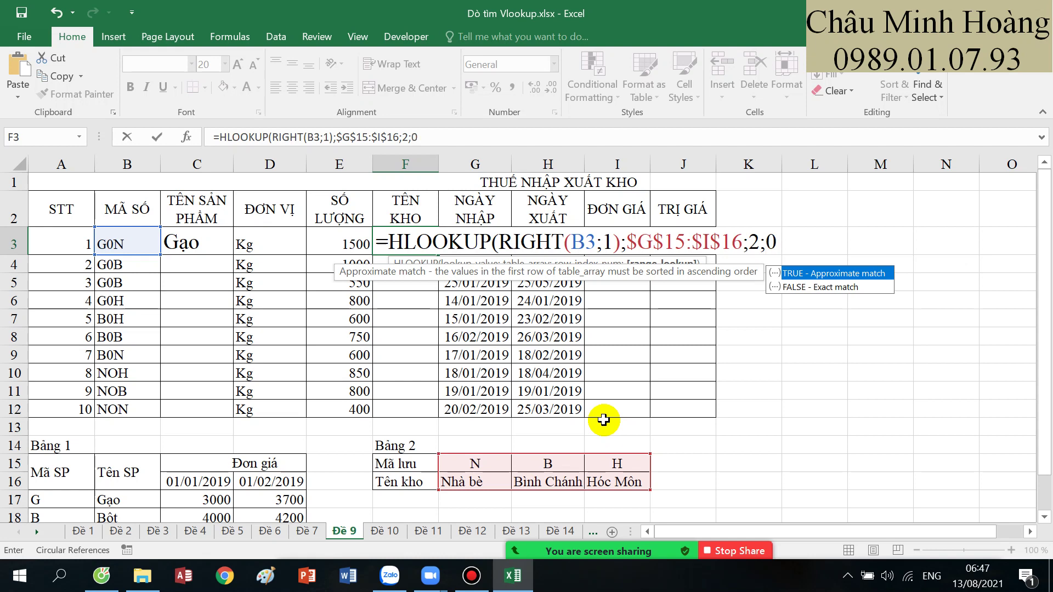
pyautogui.write('0)')
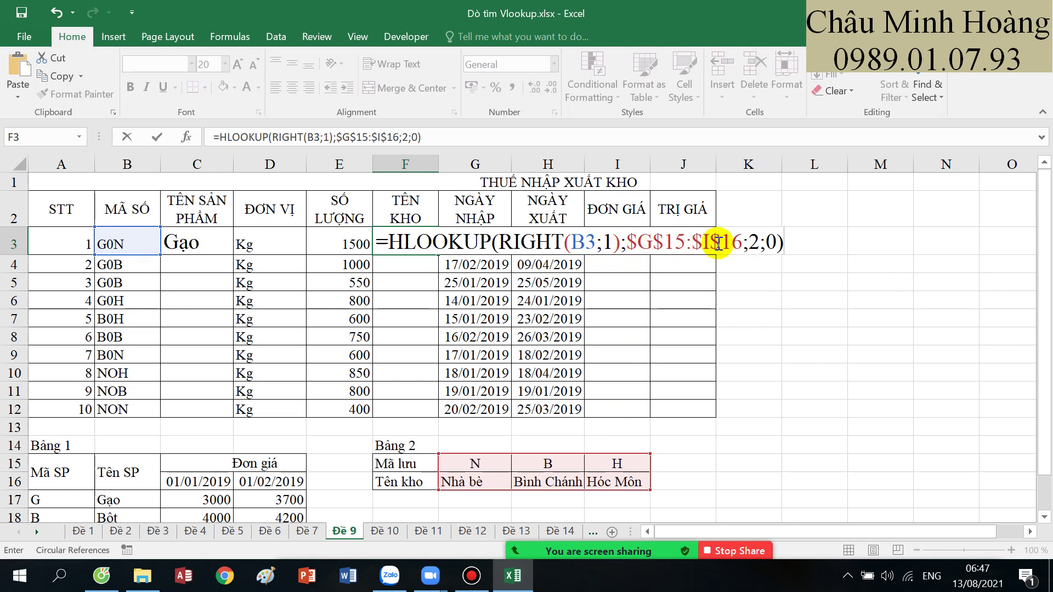
pyautogui.press('Return')
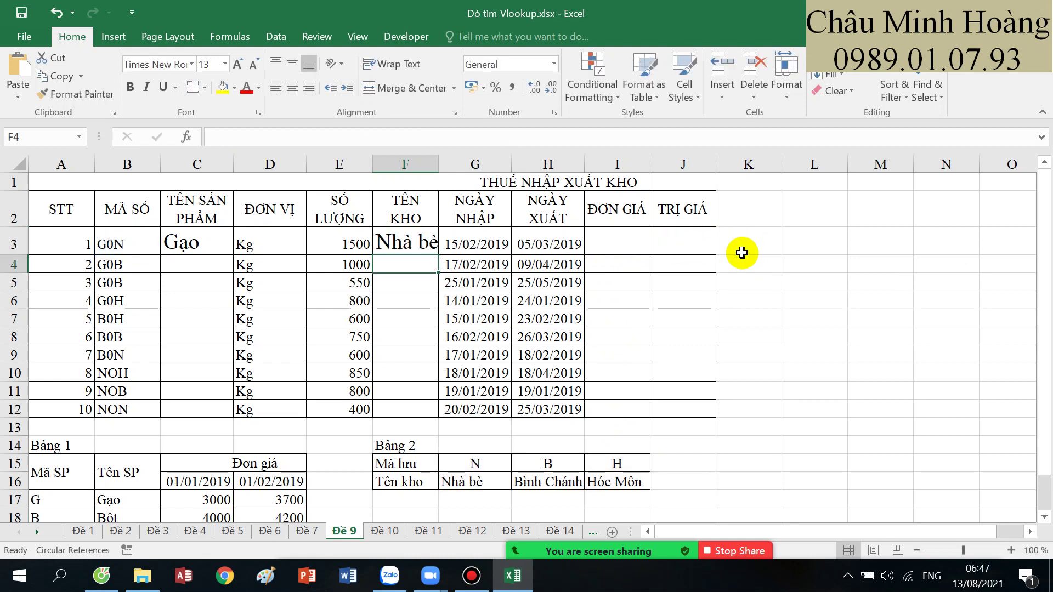
# - Examine the Đơn giá prices in C17:D19 and their date headers in C16:D16 of Bảng 1
pyautogui.click(611, 244)
pyautogui.scroll(-1, 254, 423)
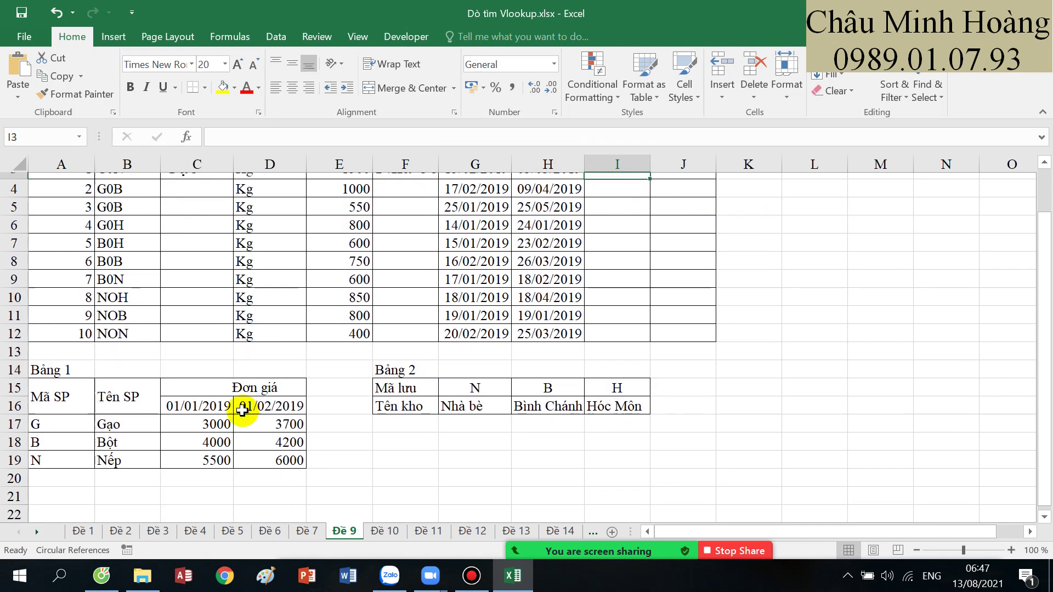
pyautogui.moveTo(197, 423); pyautogui.dragTo(270, 457)
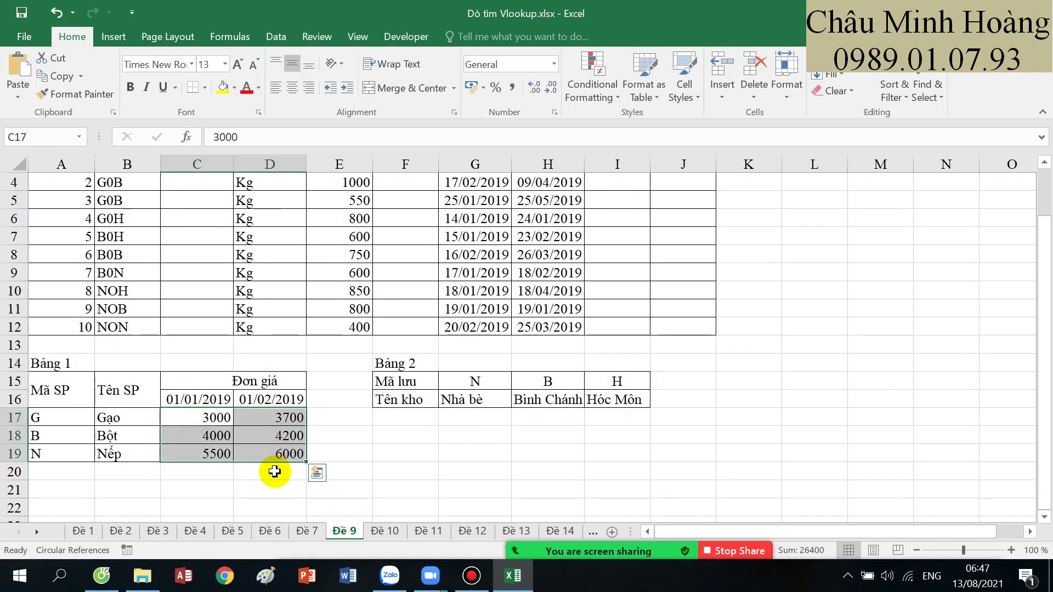
pyautogui.moveTo(207, 399); pyautogui.dragTo(264, 399)
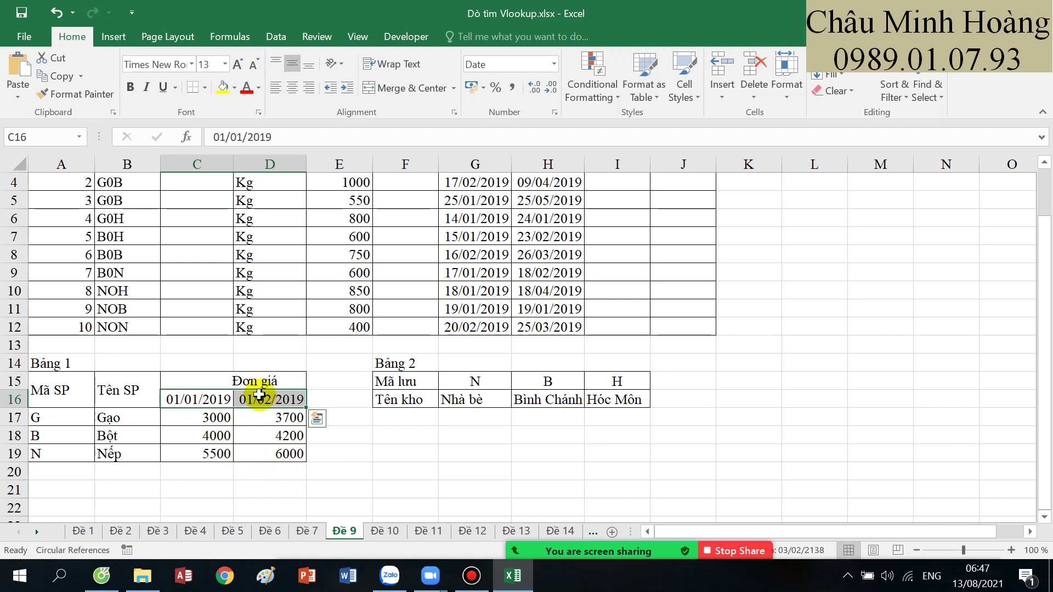
pyautogui.moveTo(220, 400); pyautogui.dragTo(265, 401)
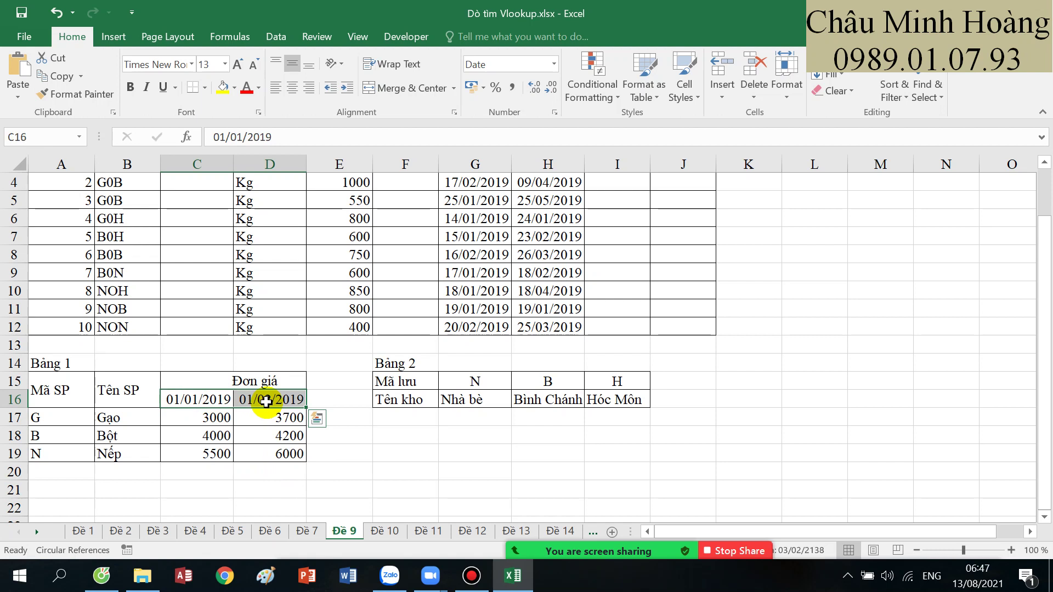
pyautogui.moveTo(220, 399); pyautogui.dragTo(262, 404)
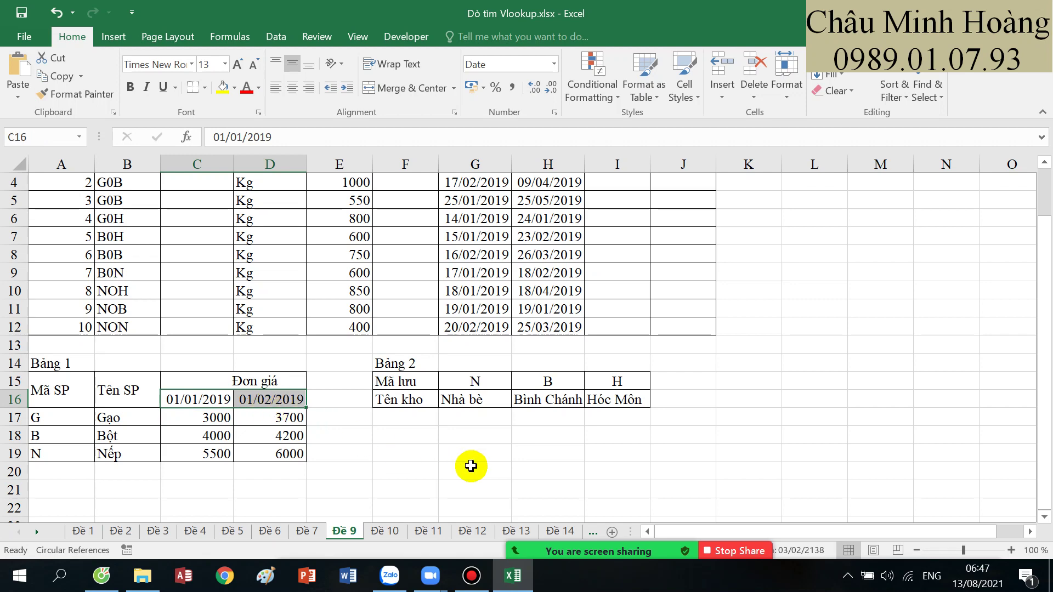
# - Start an HLOOKUP formula in the Đơn giá cell I3 with the Ngày nhập date in G3 as lookup value
pyautogui.scroll(1, 471, 465)
pyautogui.click(622, 242)
pyautogui.scroll(-1, 622, 304)
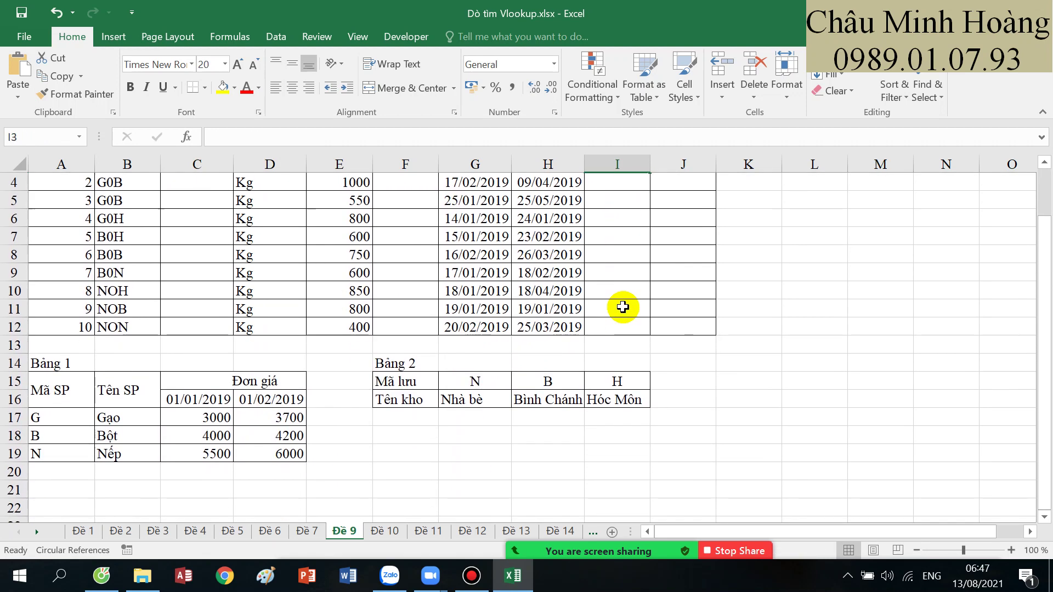
pyautogui.write('=HLOOKUP(')
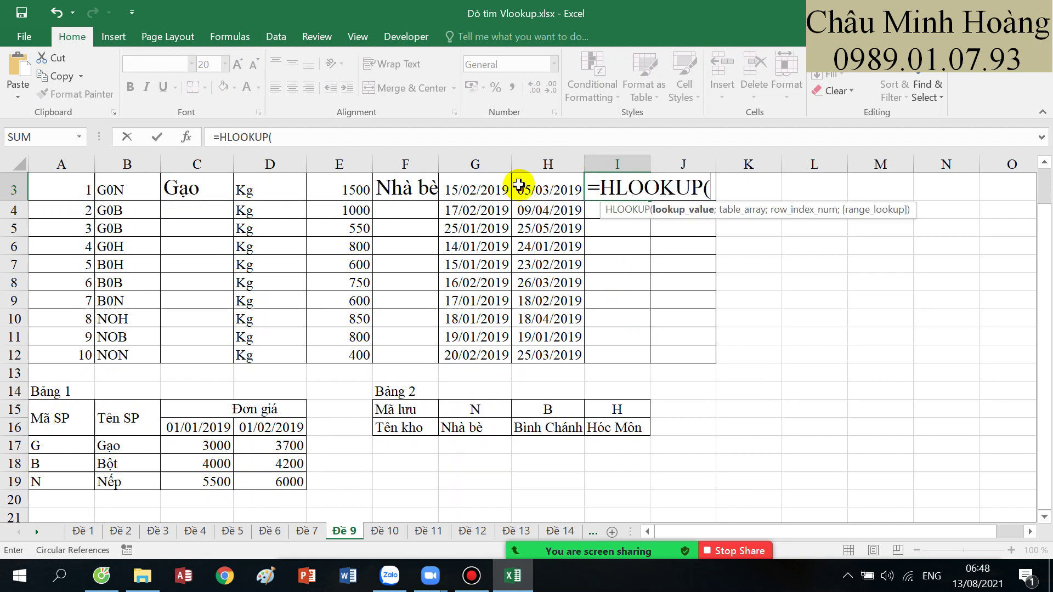
pyautogui.scroll(1, 234, 436)
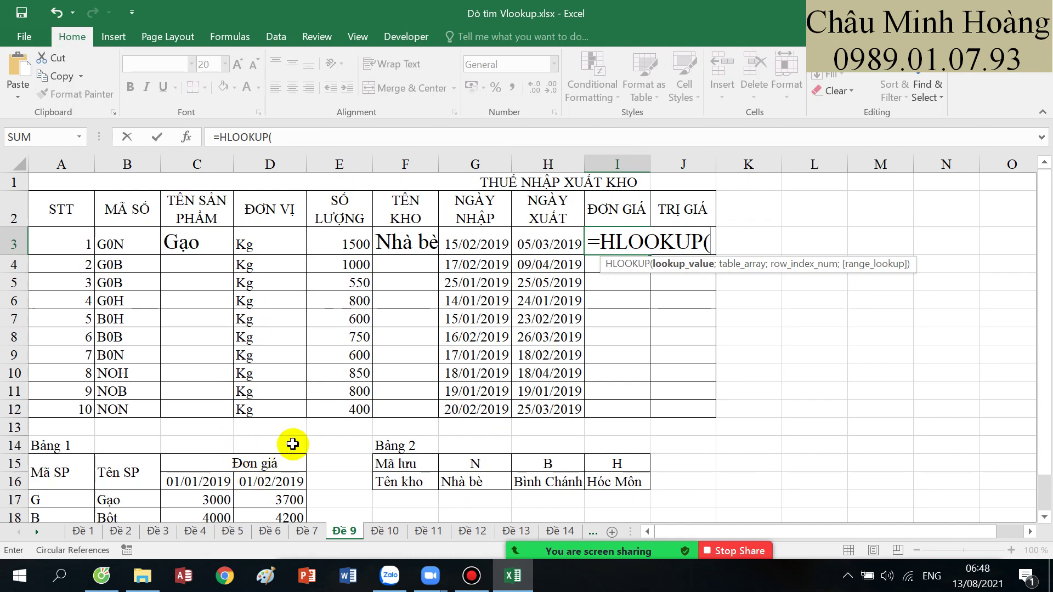
pyautogui.scroll(-1, 291, 442)
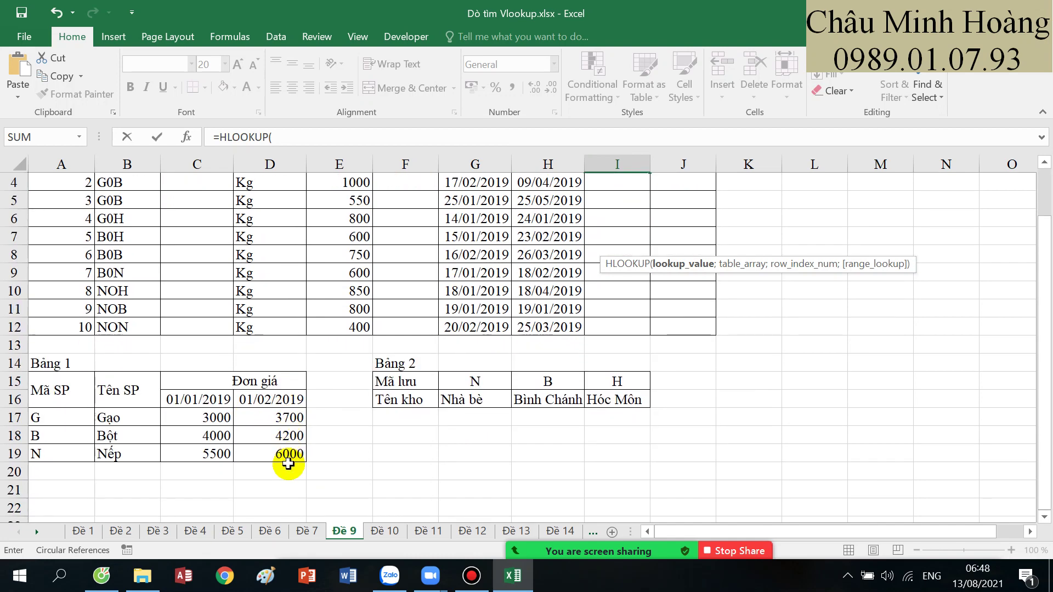
pyautogui.scroll(1, 285, 400)
pyautogui.scroll(-4, 289, 461)
pyautogui.scroll(4, 303, 447)
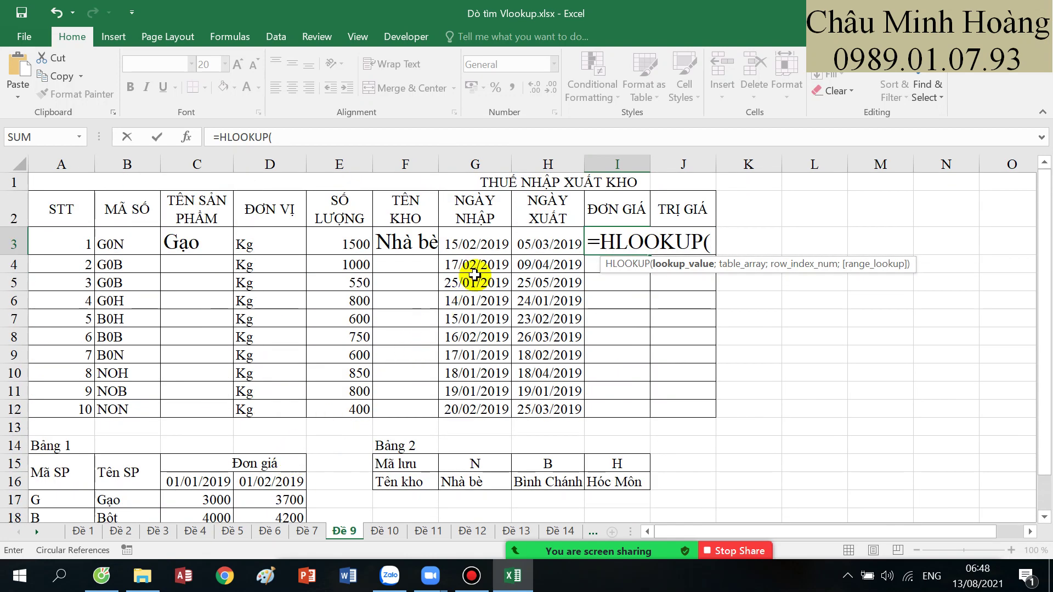
pyautogui.click(483, 249)
pyautogui.scroll(-1, 497, 261)
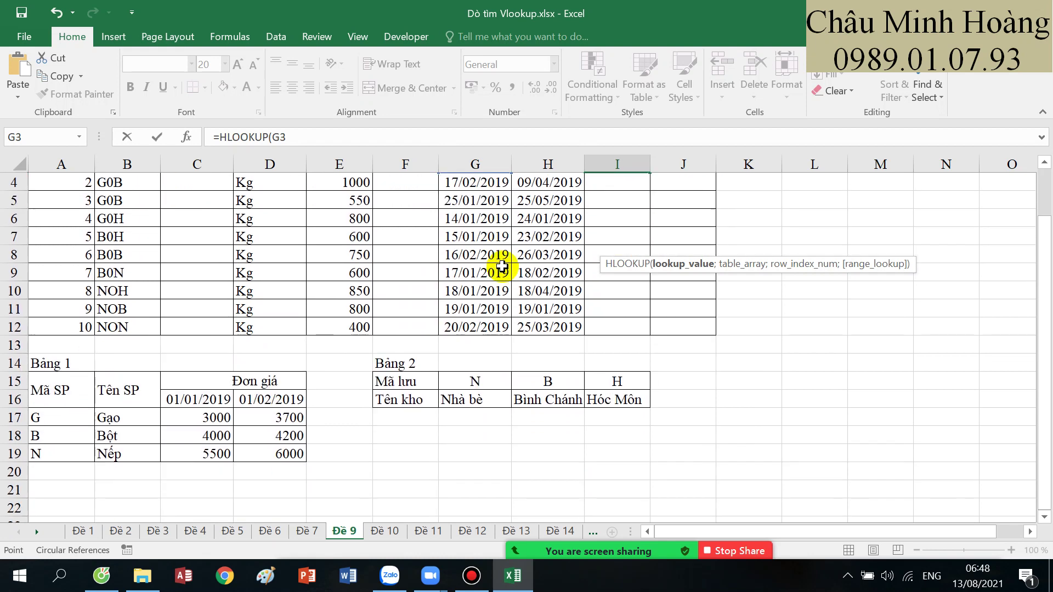
# - Add the Bảng 1 price range $C$16:$D$19 as the absolute table array of the I3 HLOOKUP
pyautogui.write(';')
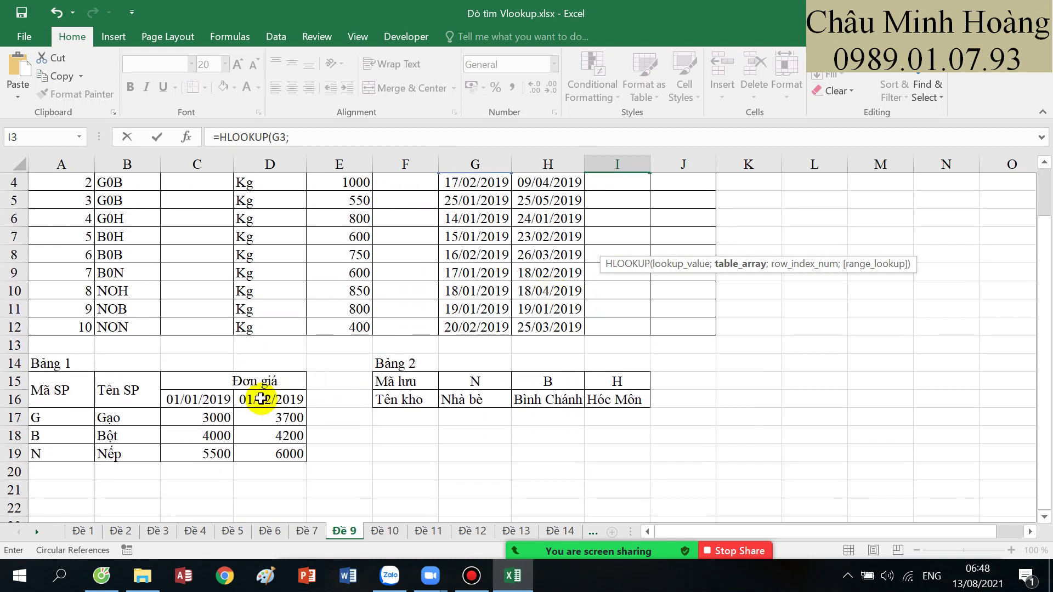
pyautogui.moveTo(230, 402); pyautogui.dragTo(273, 446)
pyautogui.press('F4')
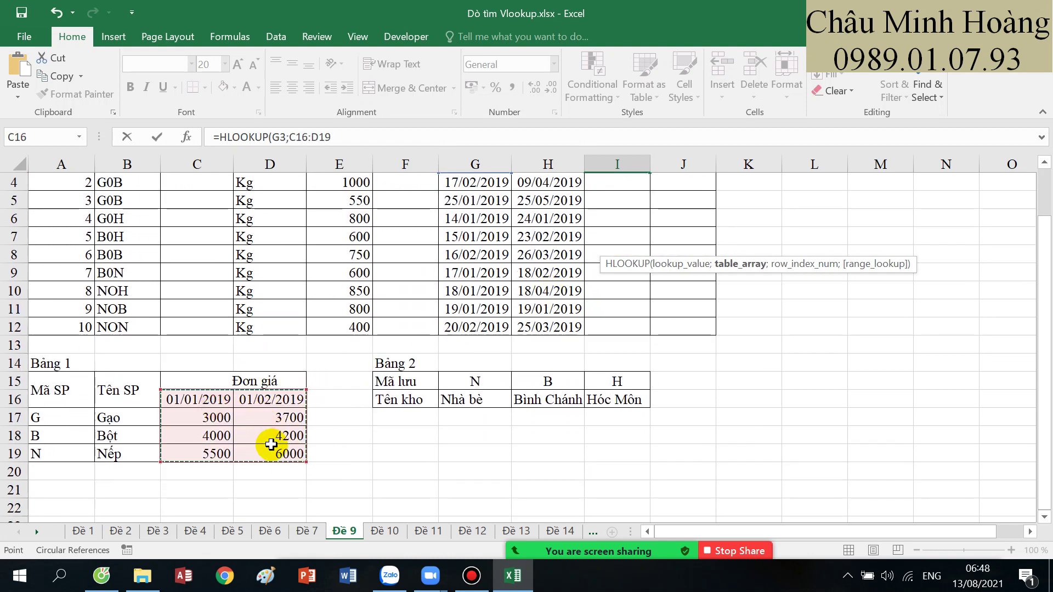
pyautogui.scroll(1, 264, 443)
# - Add an IF as the row index of the I3 HLOOKUP, returning 2 when product name C3 is "Gạo"
pyautogui.write(';if')
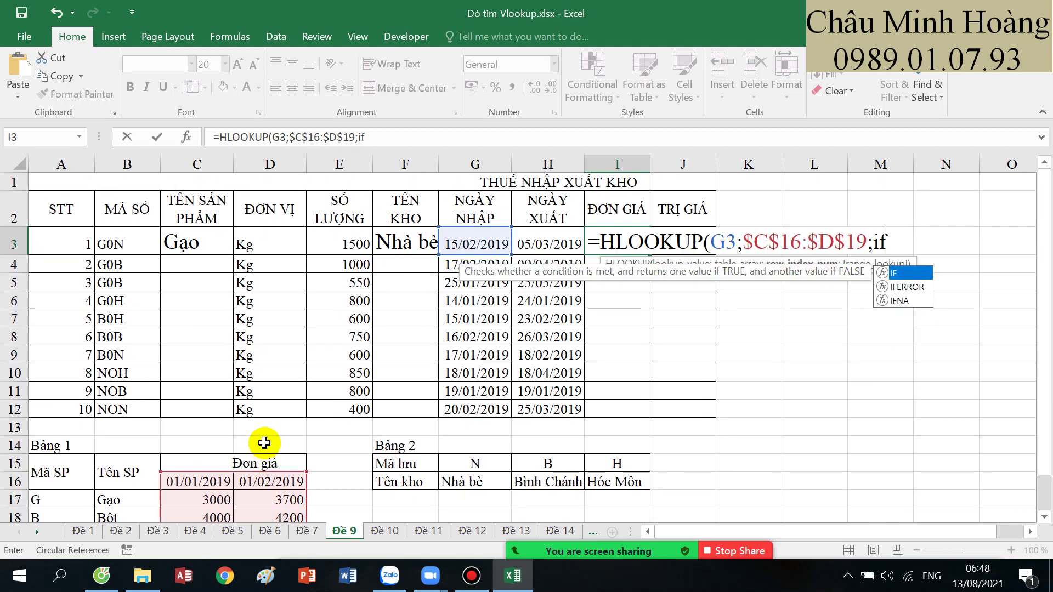
pyautogui.write('(')
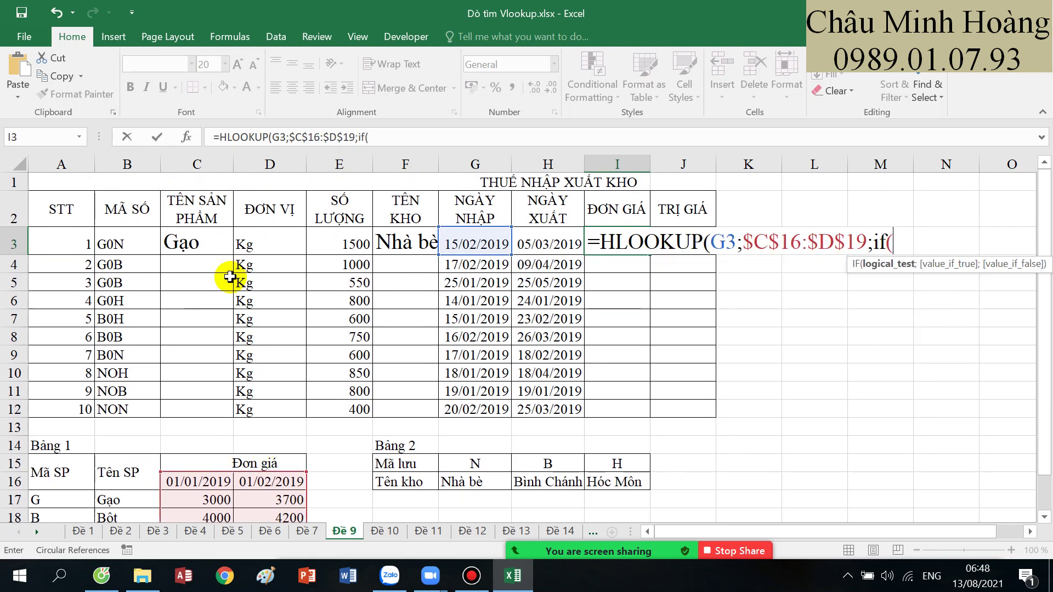
pyautogui.click(216, 242)
pyautogui.write('=')
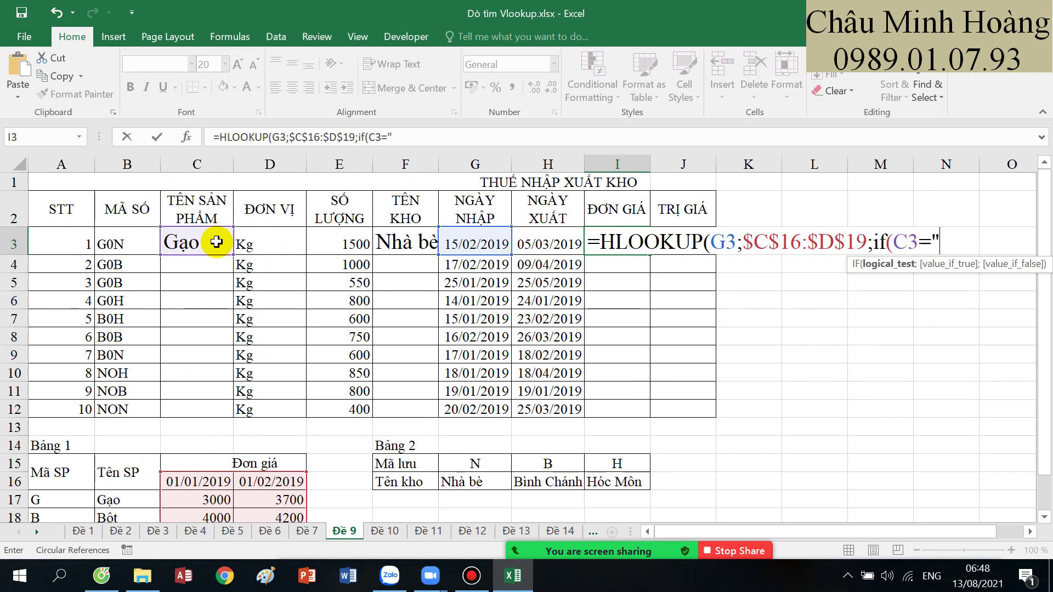
pyautogui.write('"Gạo";')
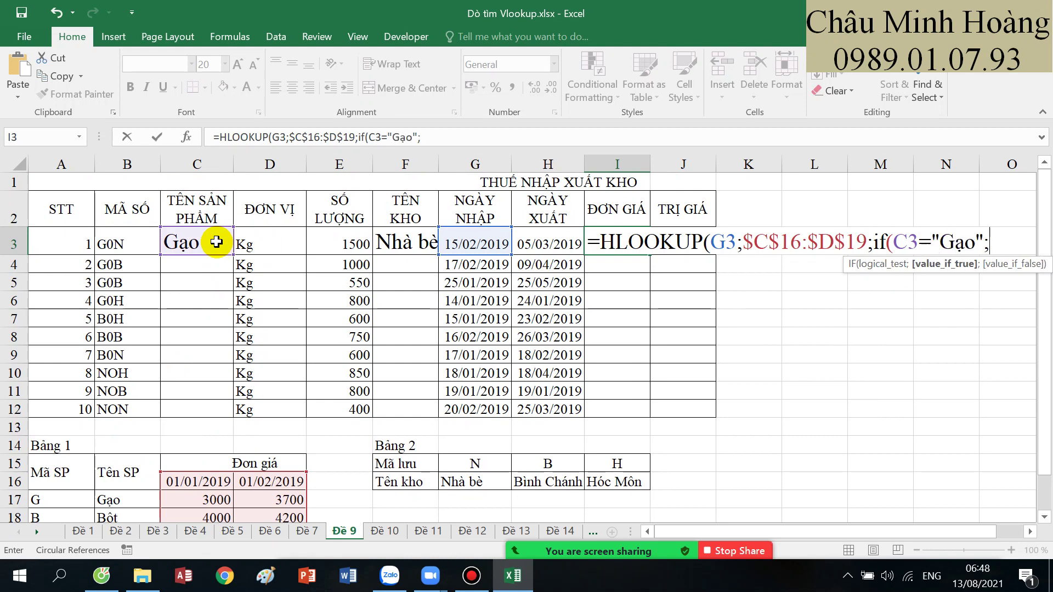
pyautogui.write('2;')
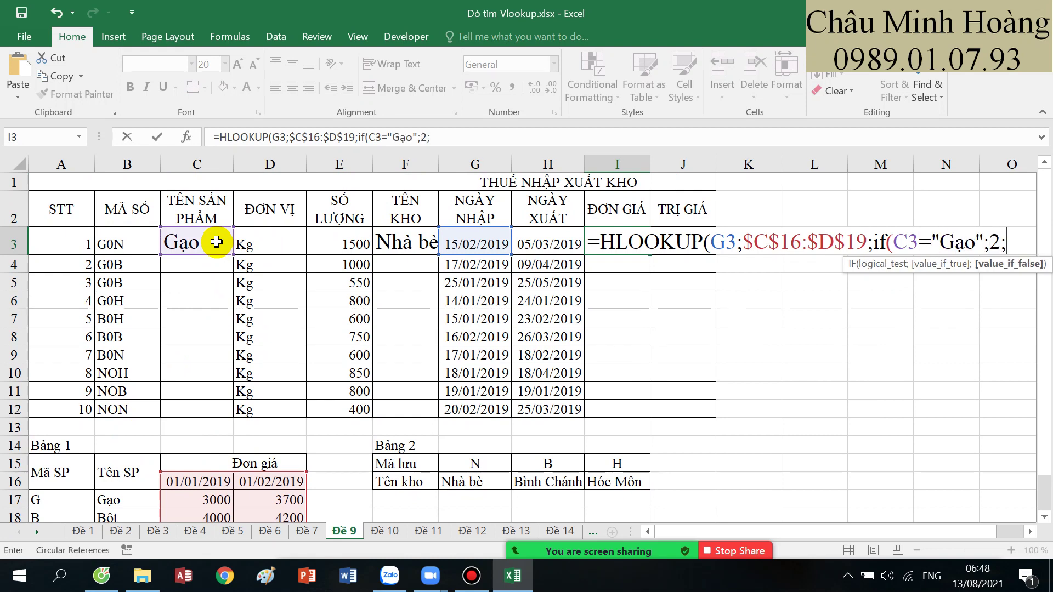
# - Nest a second IF in the I3 row index, returning 3 when C3 is "Bột" and otherwise 4
pyautogui.write('if(')
pyautogui.click(216, 242)
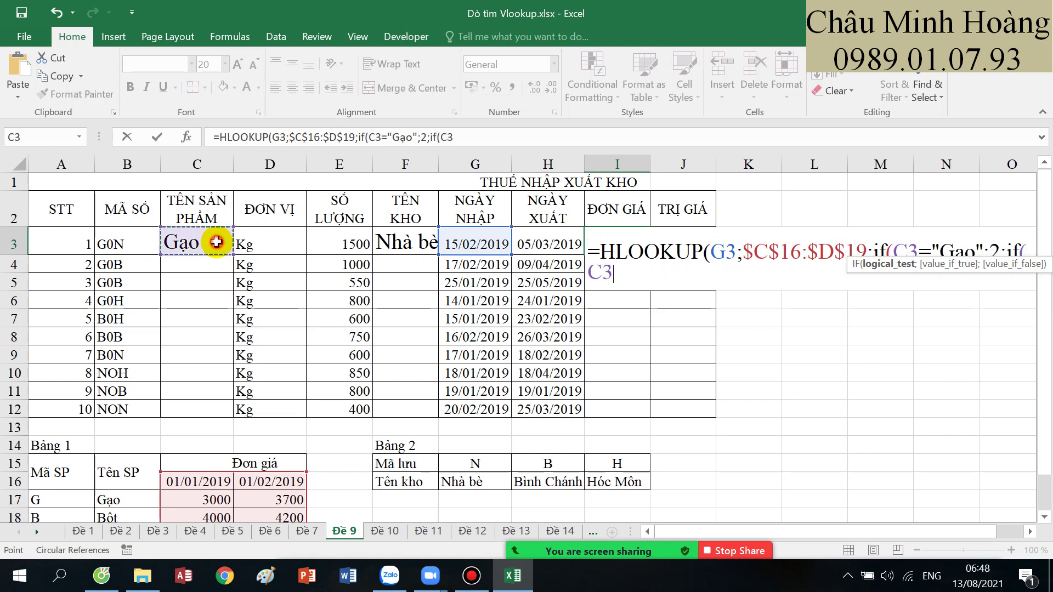
pyautogui.write('="')
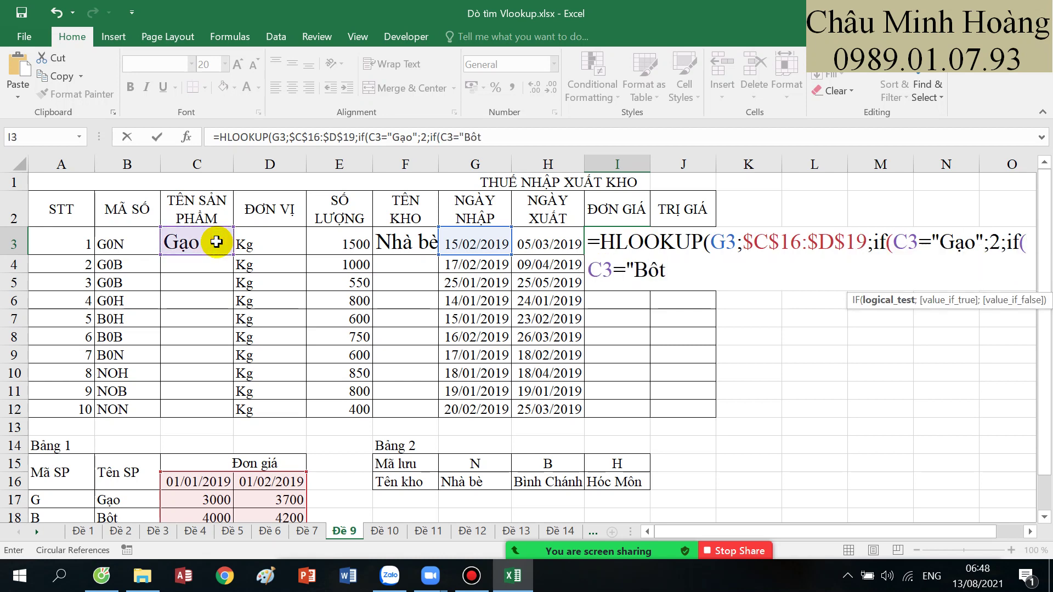
pyautogui.write('Bột";3;')
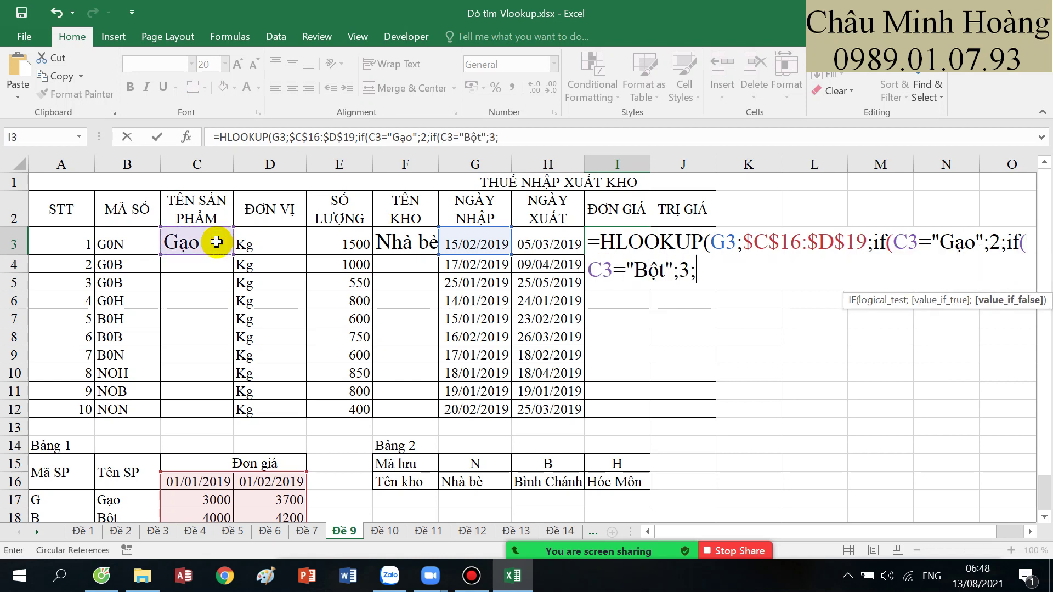
pyautogui.scroll(-1, 214, 252)
pyautogui.scroll(1, 214, 258)
pyautogui.write('4')
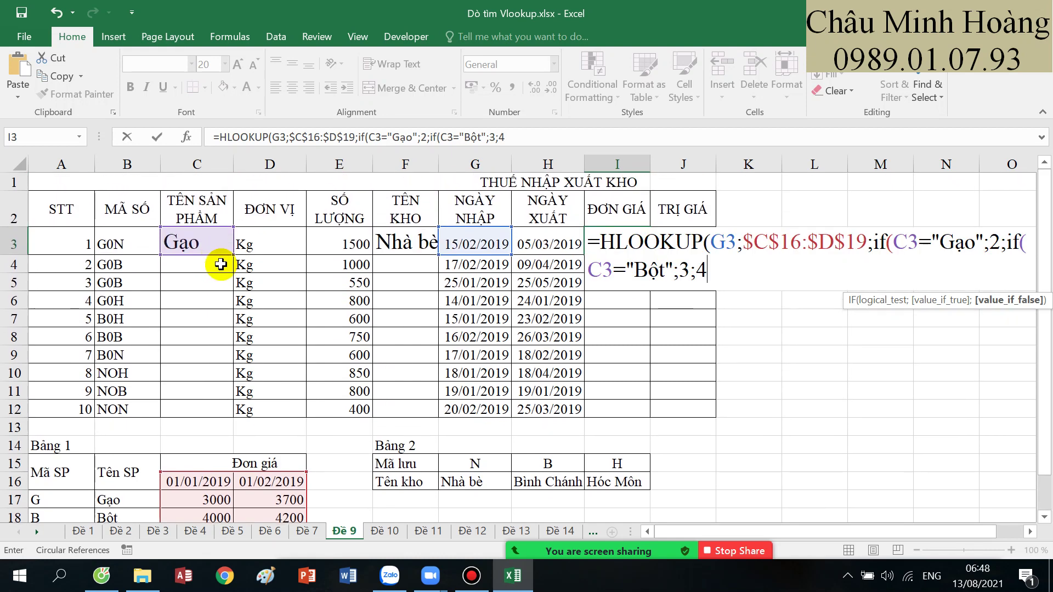
# - Close both IFs and complete the Đơn giá HLOOKUP in I3 with match type 1
pyautogui.write('));')
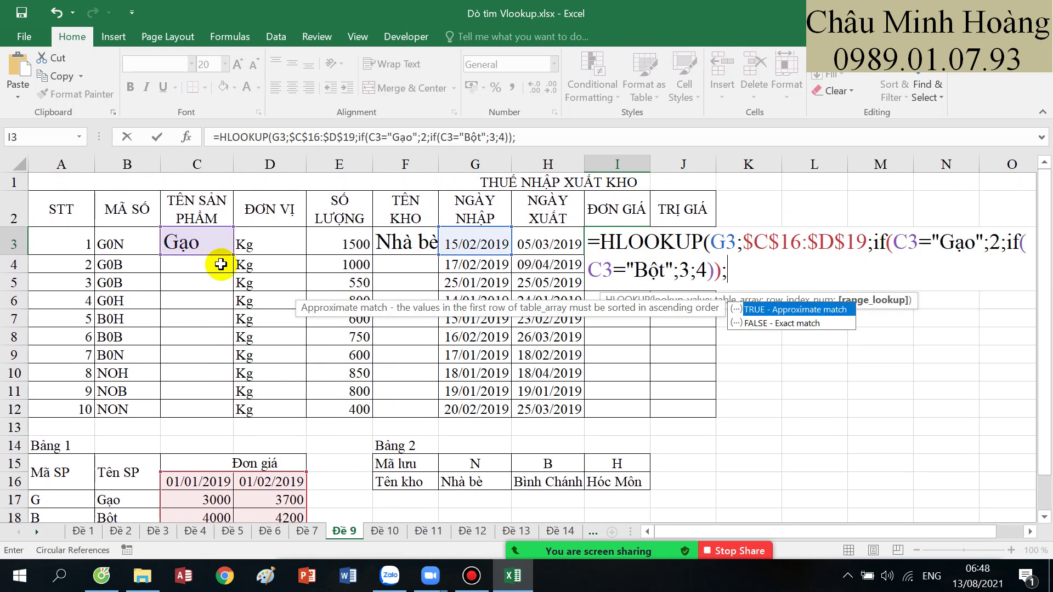
pyautogui.write('1)')
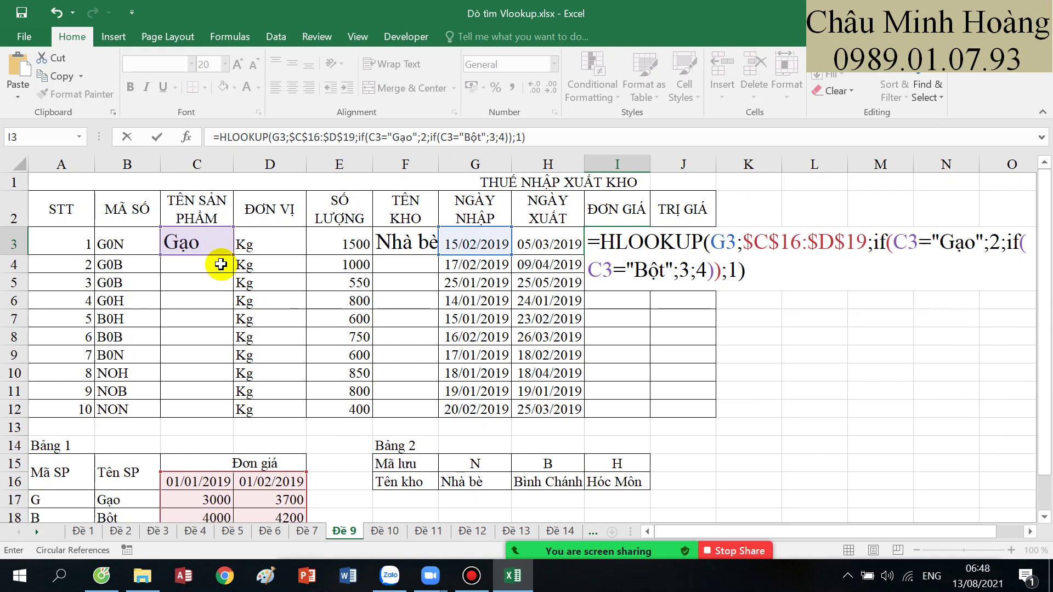
pyautogui.press('Return')
# - Calculate the Trị giá in J3 by multiplying the Đơn giá I3 by the Số lượng E3
pyautogui.scroll(-2, 148, 312)
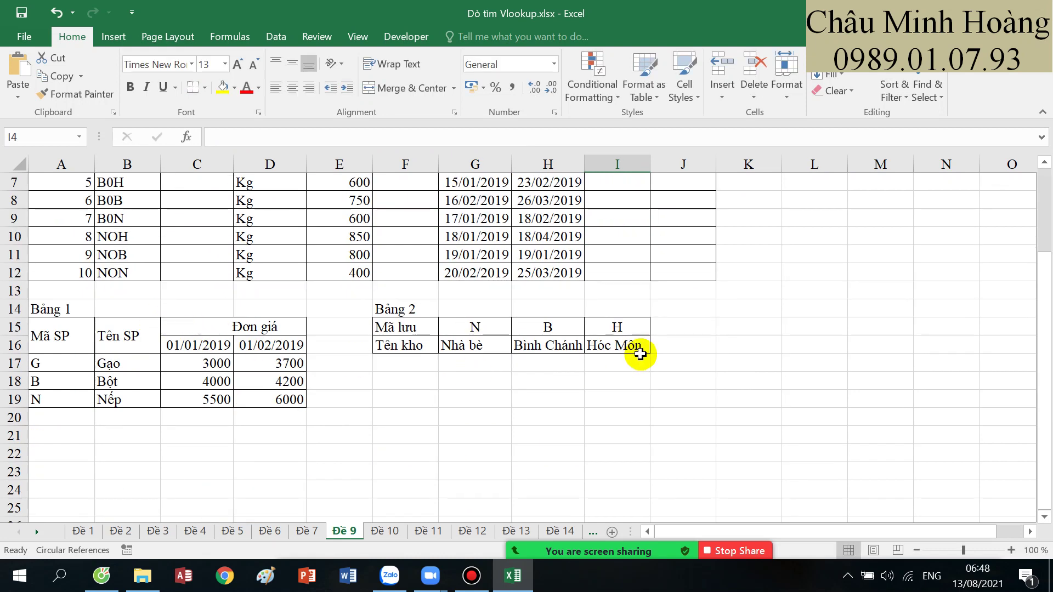
pyautogui.scroll(2, 631, 329)
pyautogui.click(667, 244)
pyautogui.write('=')
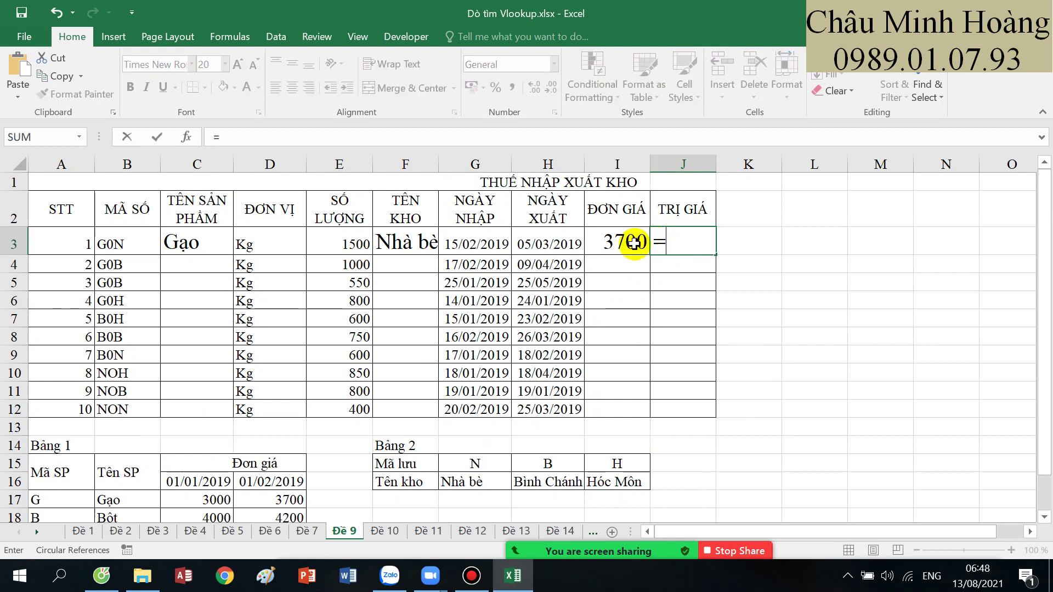
pyautogui.click(633, 248)
pyautogui.write('*')
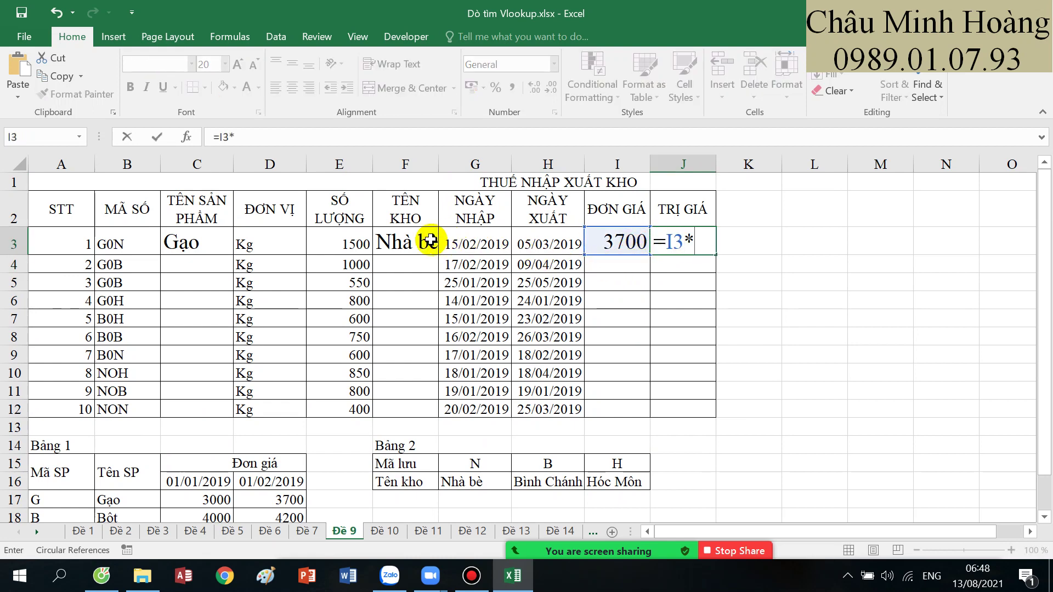
pyautogui.click(347, 246)
pyautogui.press('Return')
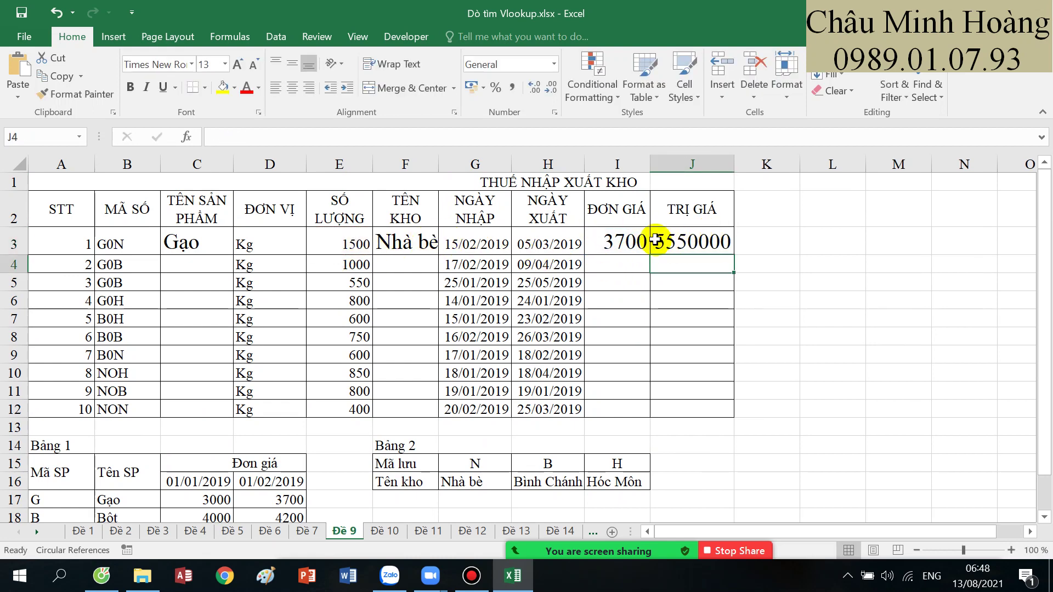
# - Review the full Đơn giá formula in I3
pyautogui.click(606, 235)
pyautogui.doubleClick(611, 242)
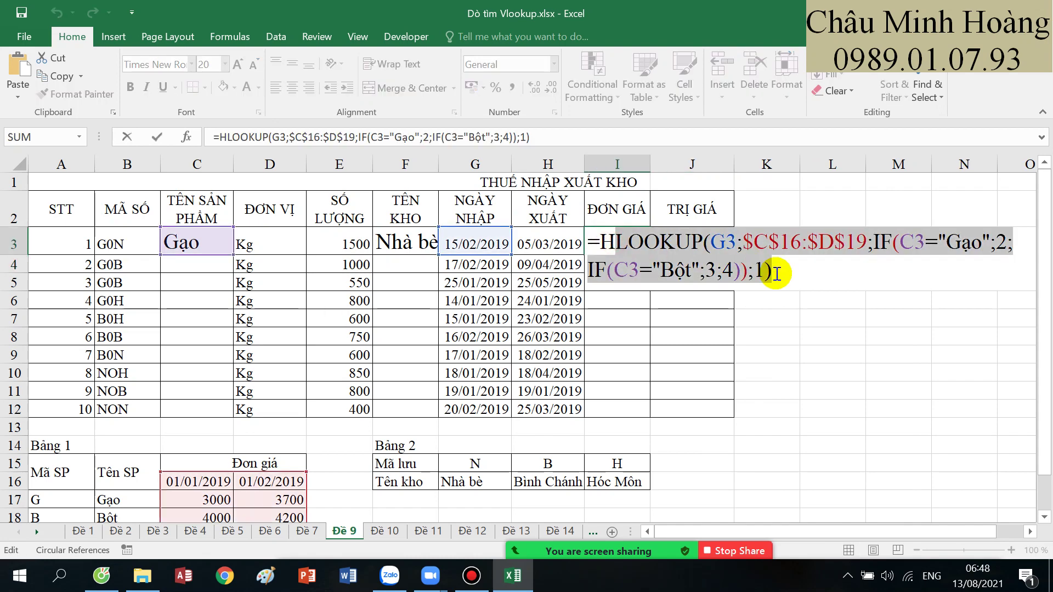
pyautogui.click(472, 576)
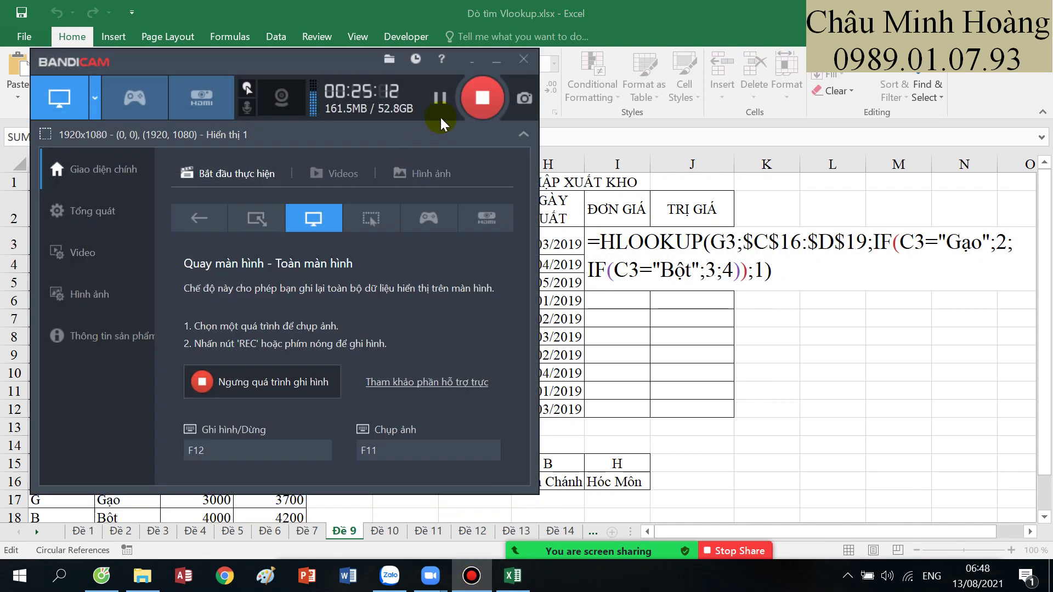
pyautogui.click(497, 59)
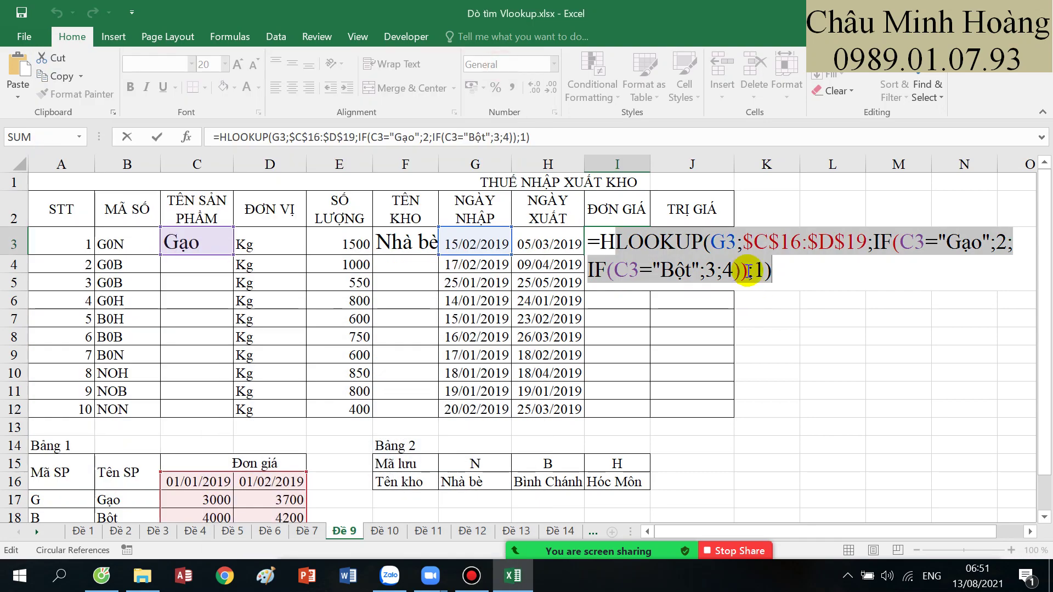
pyautogui.press('Return')
# - On sheet Đề 10, enlarge the font of the row 3 result cells F3:K3 to size 20
pyautogui.click(384, 530)
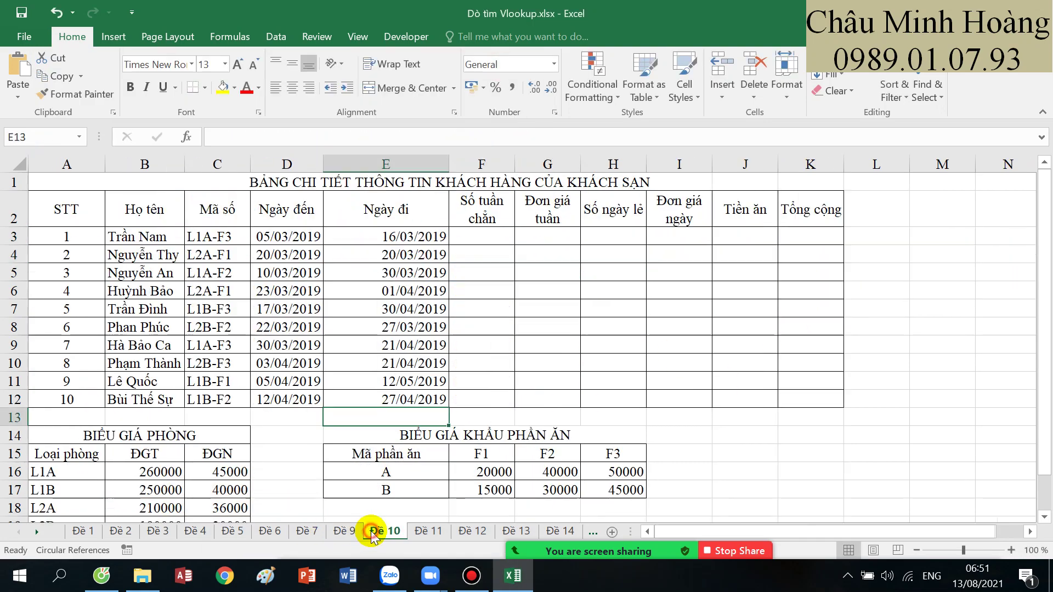
pyautogui.scroll(-3, 478, 403)
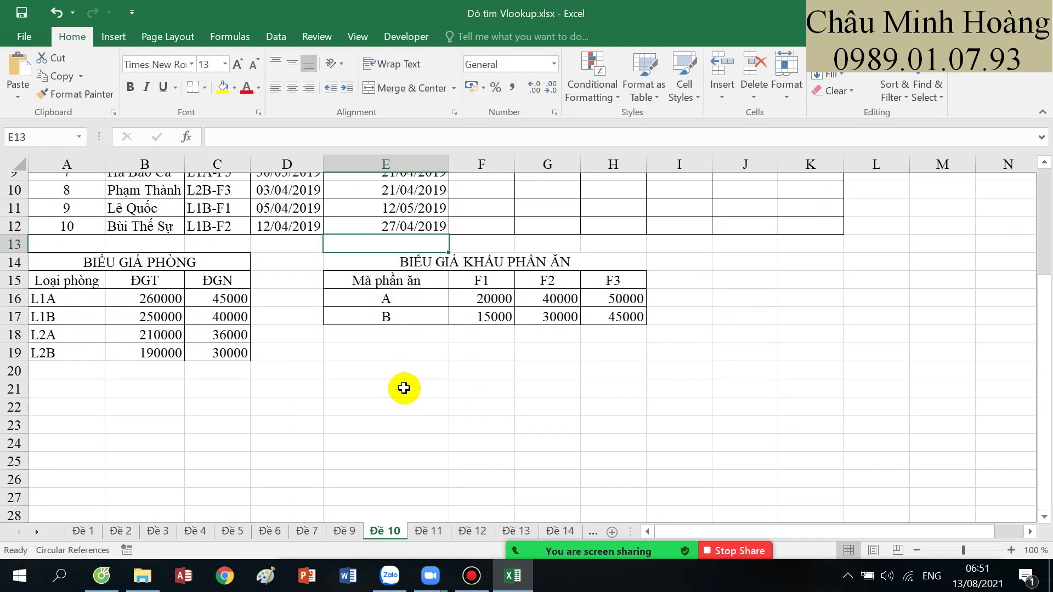
pyautogui.scroll(2, 404, 388)
pyautogui.scroll(1, 402, 379)
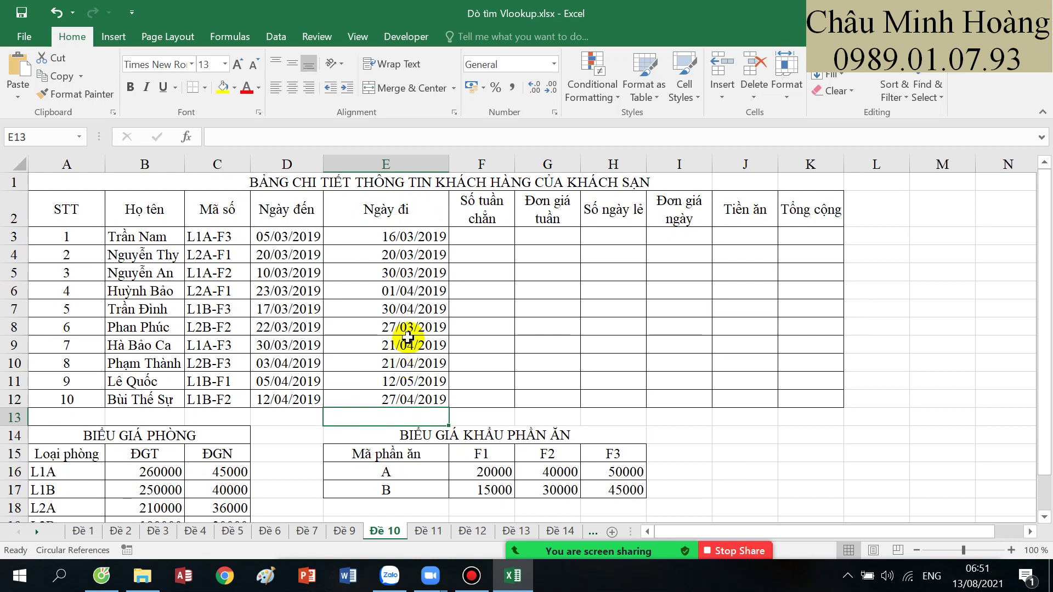
pyautogui.moveTo(478, 240); pyautogui.dragTo(834, 233)
pyautogui.click(239, 64)
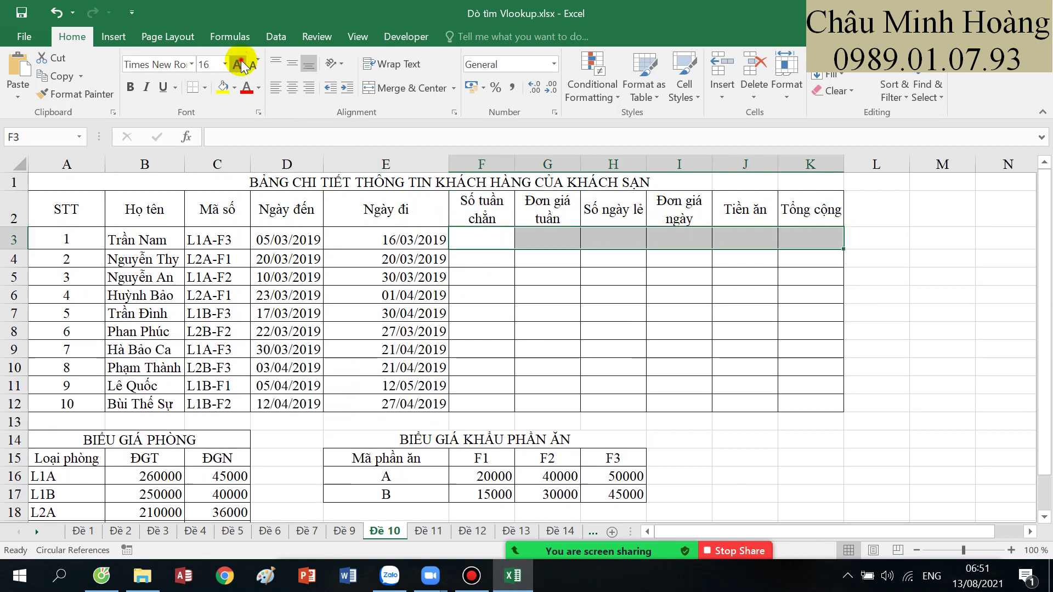
pyautogui.click(239, 65)
pyautogui.click(240, 65)
pyautogui.click(241, 66)
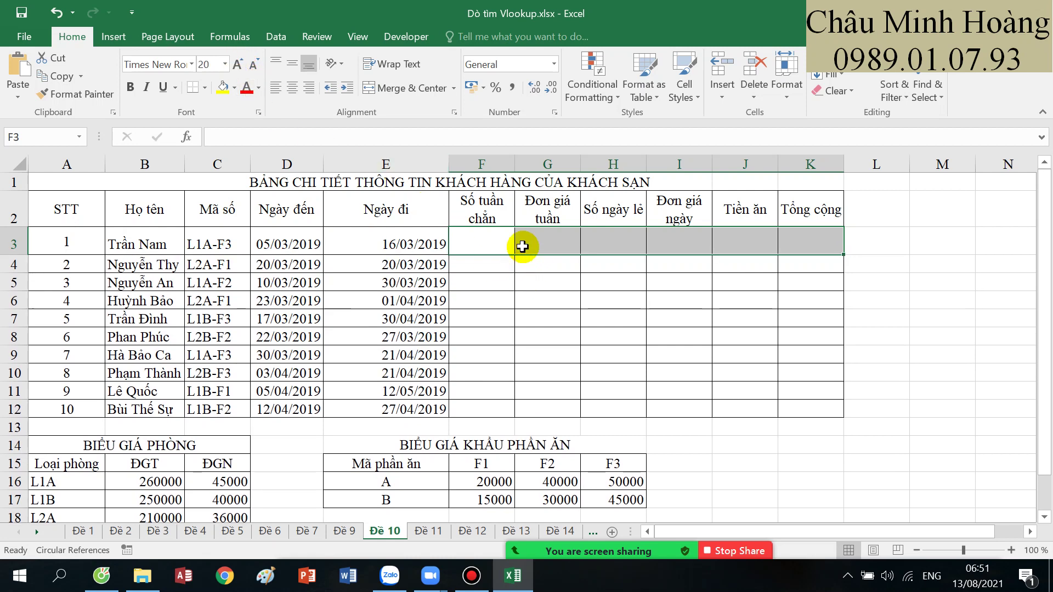
# - Calculate the Số tuần chẵn in F3 with the formula =INT((E3-D3)/7)
pyautogui.click(504, 240)
pyautogui.scroll(-2, 502, 236)
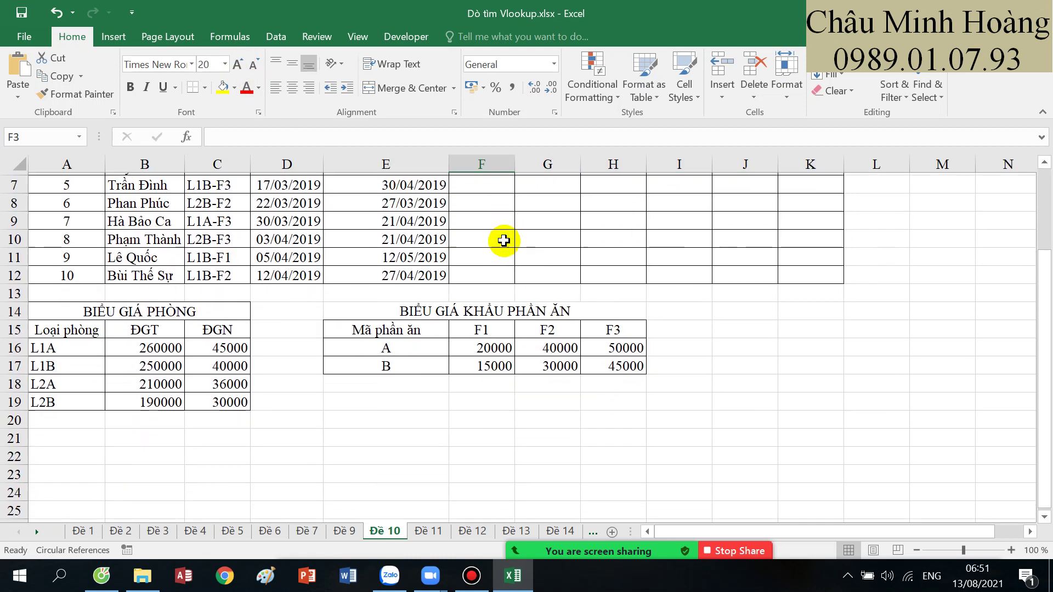
pyautogui.scroll(2, 505, 261)
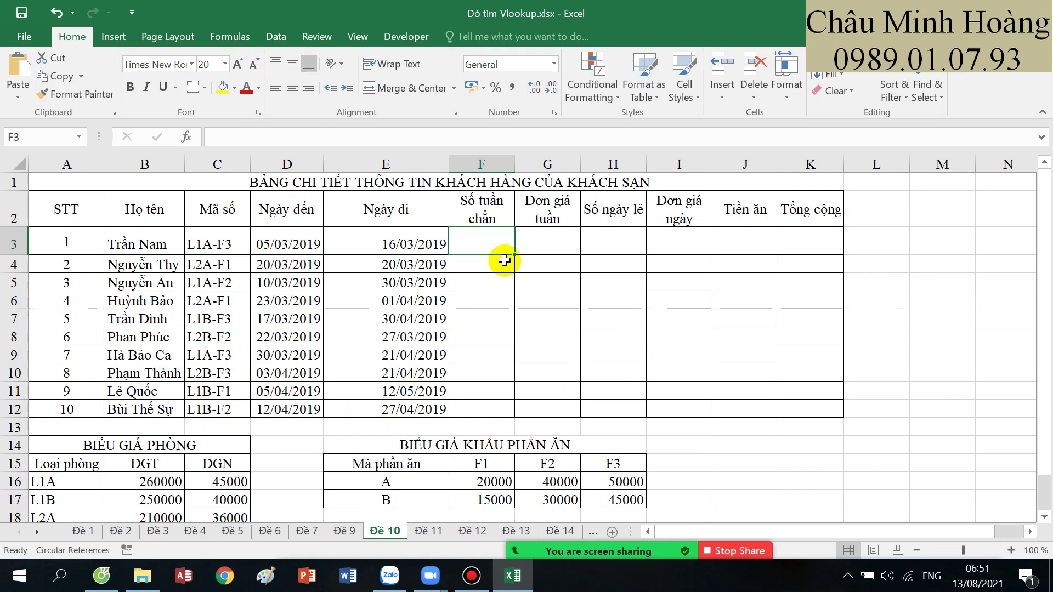
pyautogui.write('=int(')
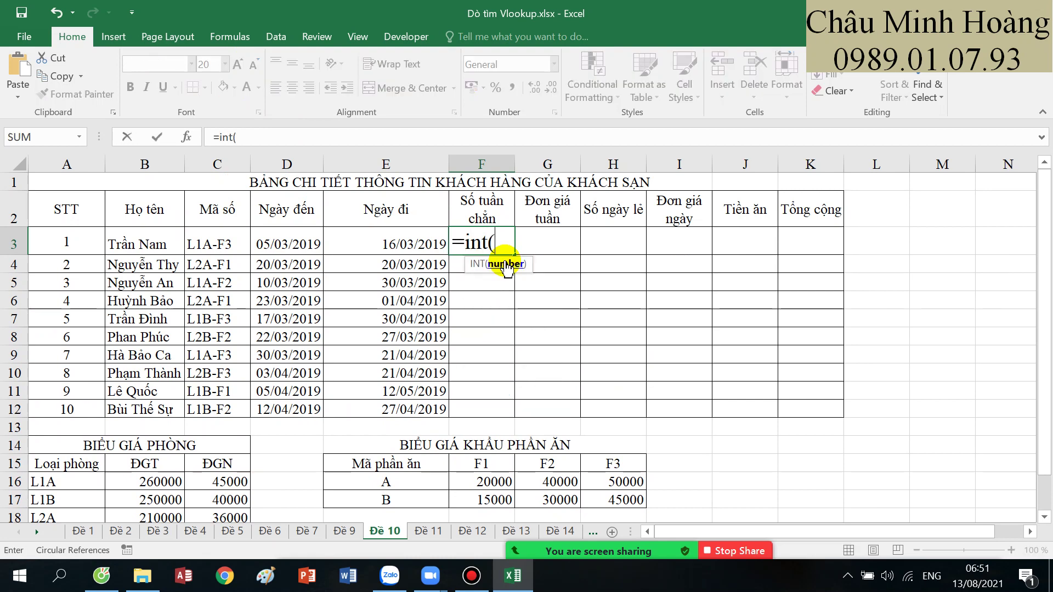
pyautogui.write('(')
pyautogui.click(379, 233)
pyautogui.write('-')
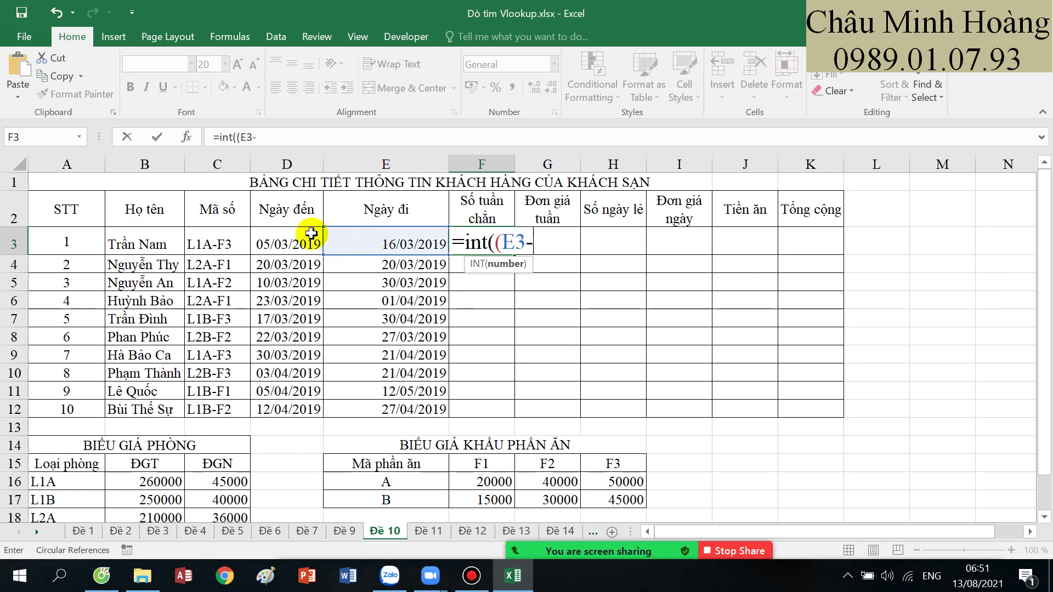
pyautogui.click(307, 233)
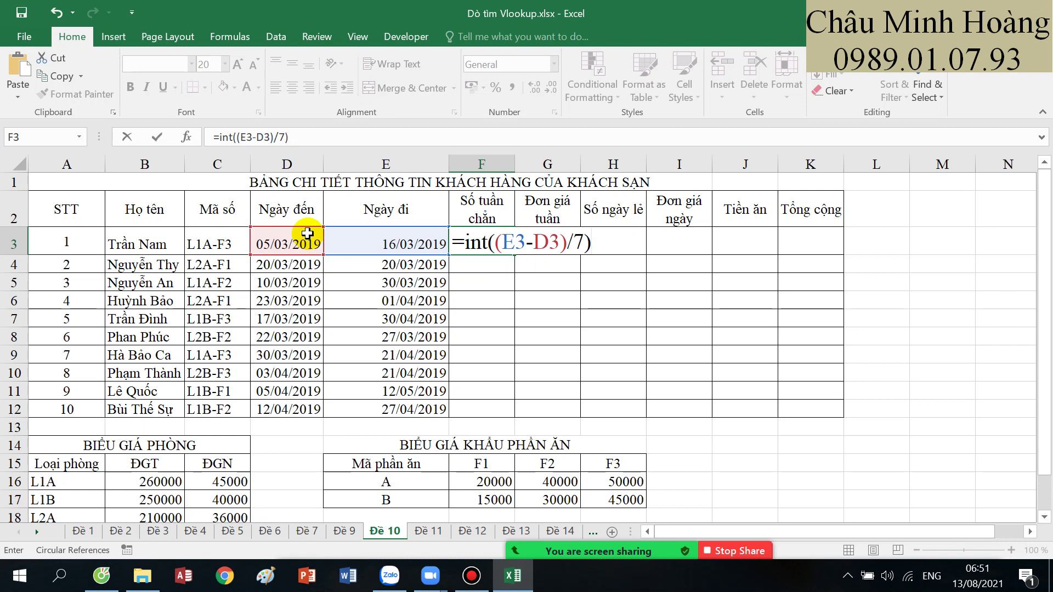
pyautogui.press('Return')
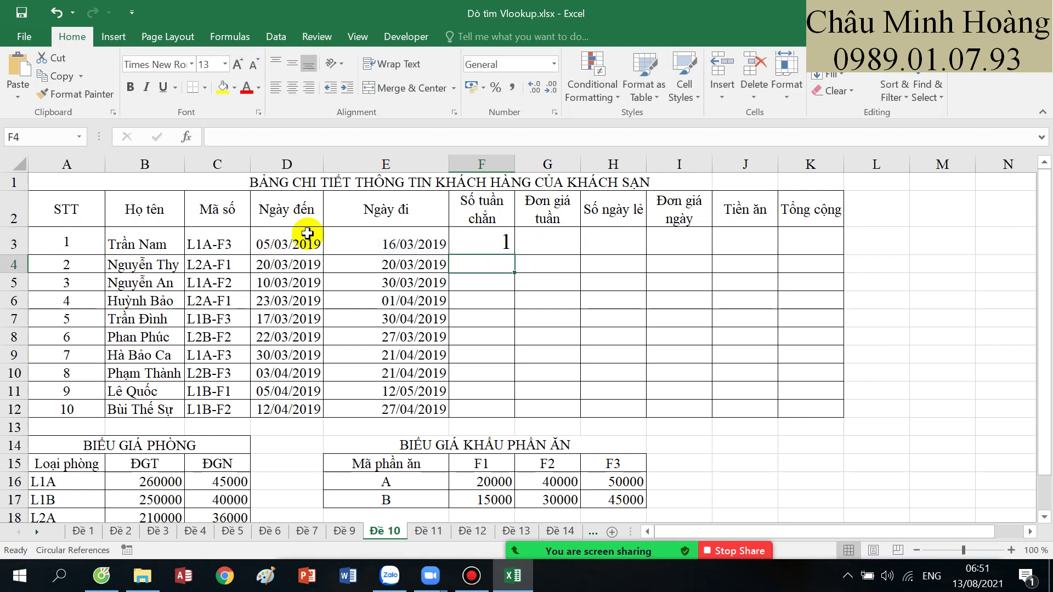
# - Check the room types and ĐGT prices in A16:B19 and start a VLOOKUP formula in the Đơn giá tuần cell G3
pyautogui.click(537, 245)
pyautogui.scroll(-1, 70, 397)
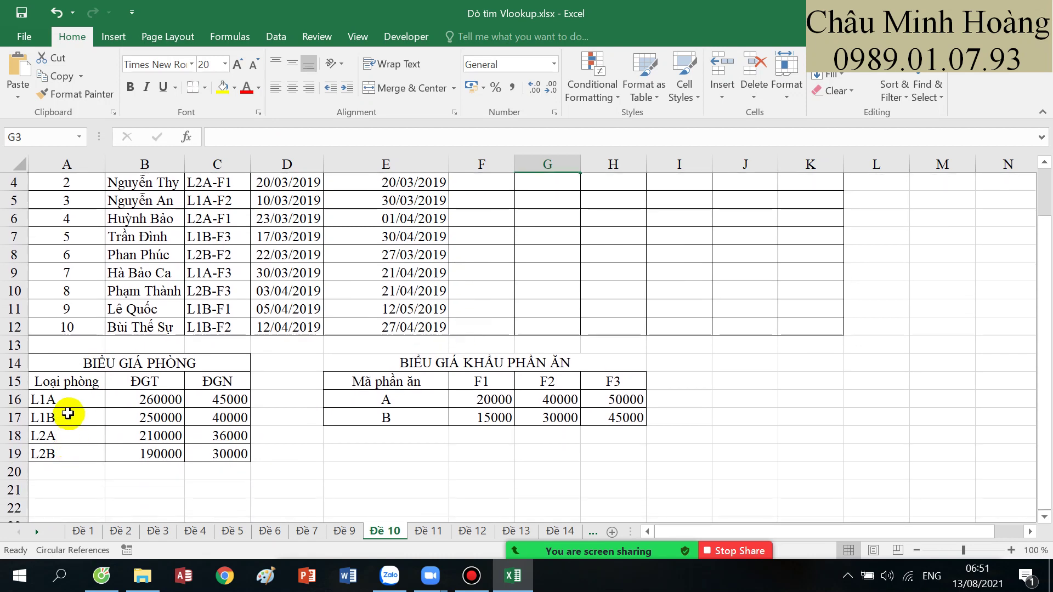
pyautogui.click(68, 401)
pyautogui.moveTo(115, 412); pyautogui.dragTo(150, 449)
pyautogui.scroll(1, 228, 453)
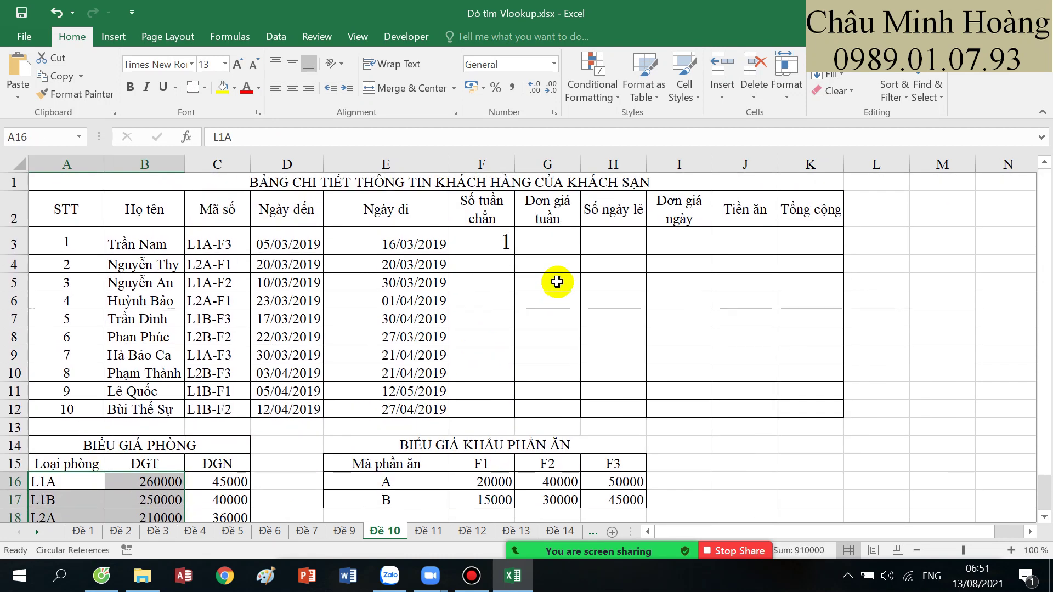
pyautogui.click(554, 238)
pyautogui.write('=vl')
pyautogui.press('Tab')
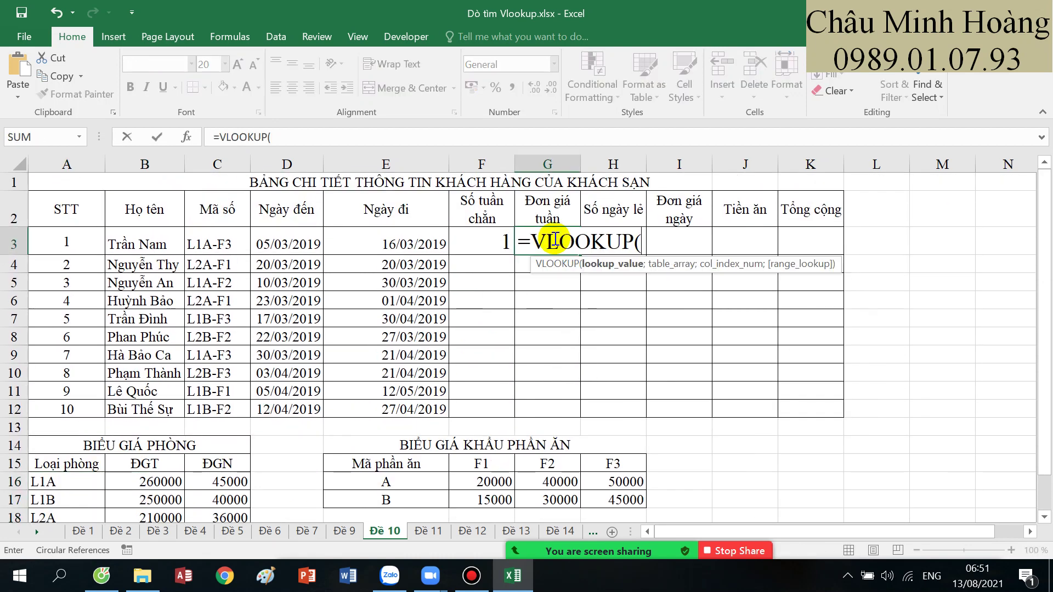
# - Enter LEFT(C3;3) as the lookup value of the VLOOKUP formula in the Đơn giá tuần cell G3
pyautogui.scroll(-2, 183, 330)
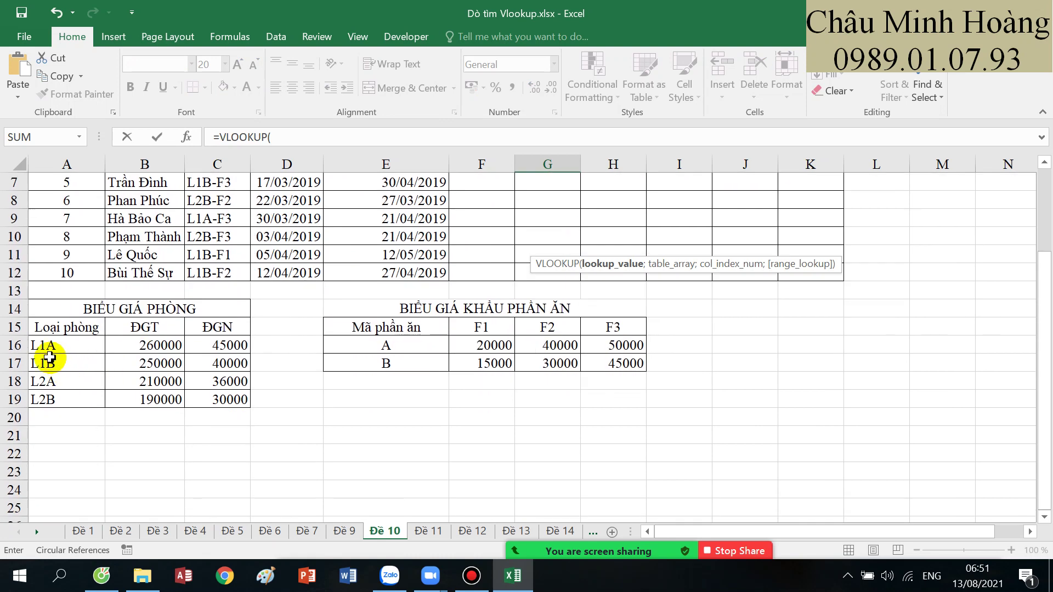
pyautogui.scroll(2, 49, 358)
pyautogui.write('lef')
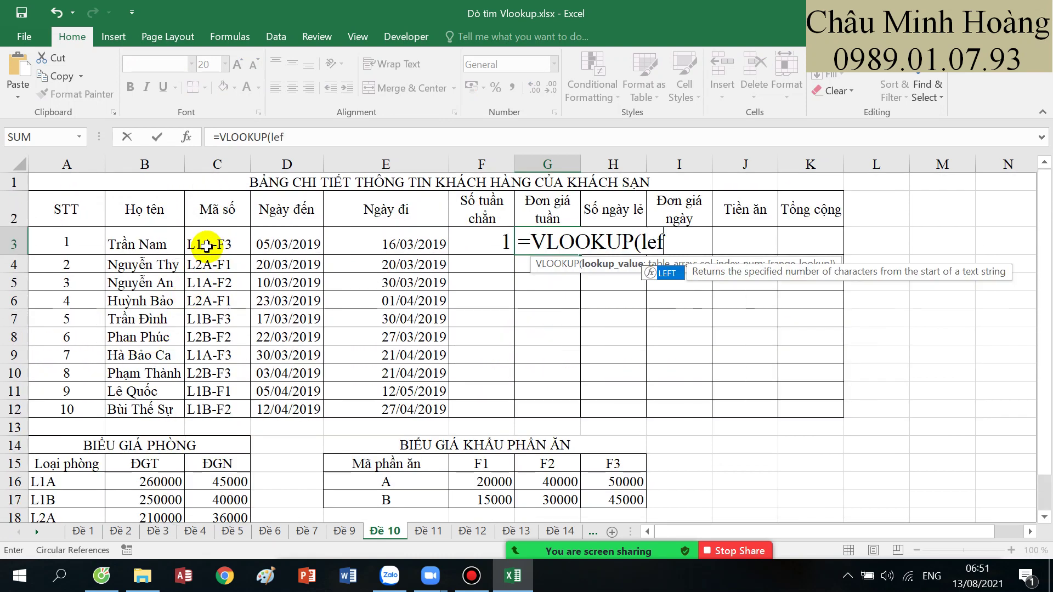
pyautogui.press('Tab')
pyautogui.click(234, 242)
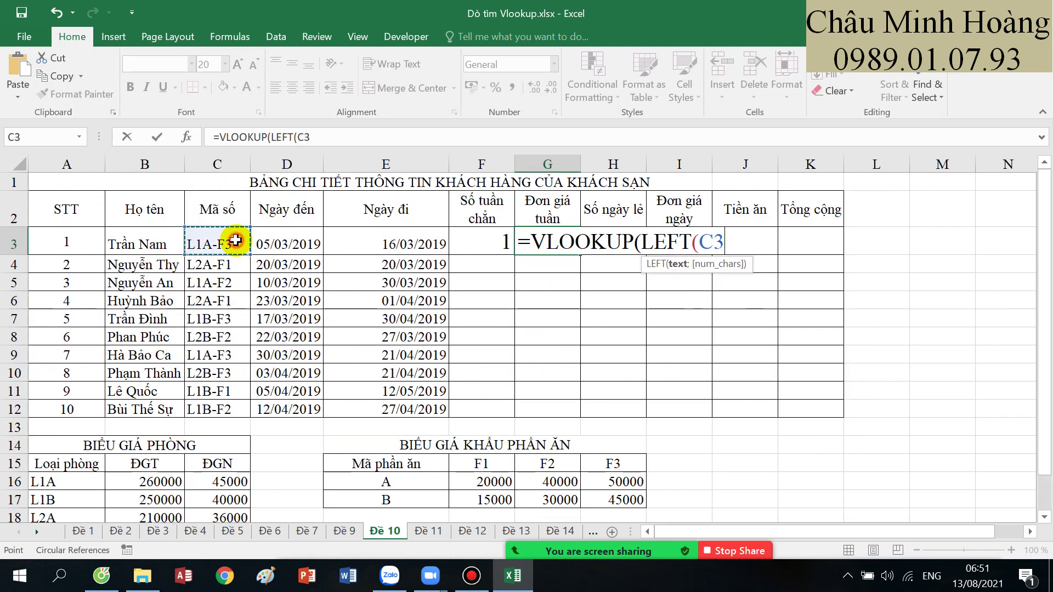
pyautogui.write(';3)')
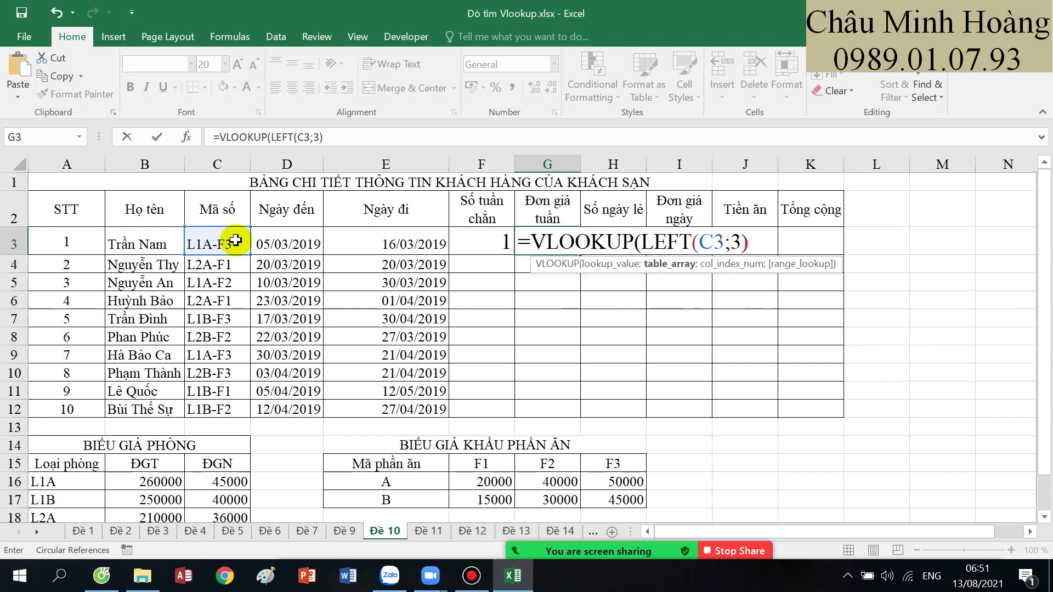
# - Complete the VLOOKUP in G3 with the absolute table $A$16:$B$19, column index 2 and match type 0
pyautogui.write(';')
pyautogui.scroll(-1, 141, 400)
pyautogui.moveTo(94, 400); pyautogui.dragTo(155, 444)
pyautogui.press('F4')
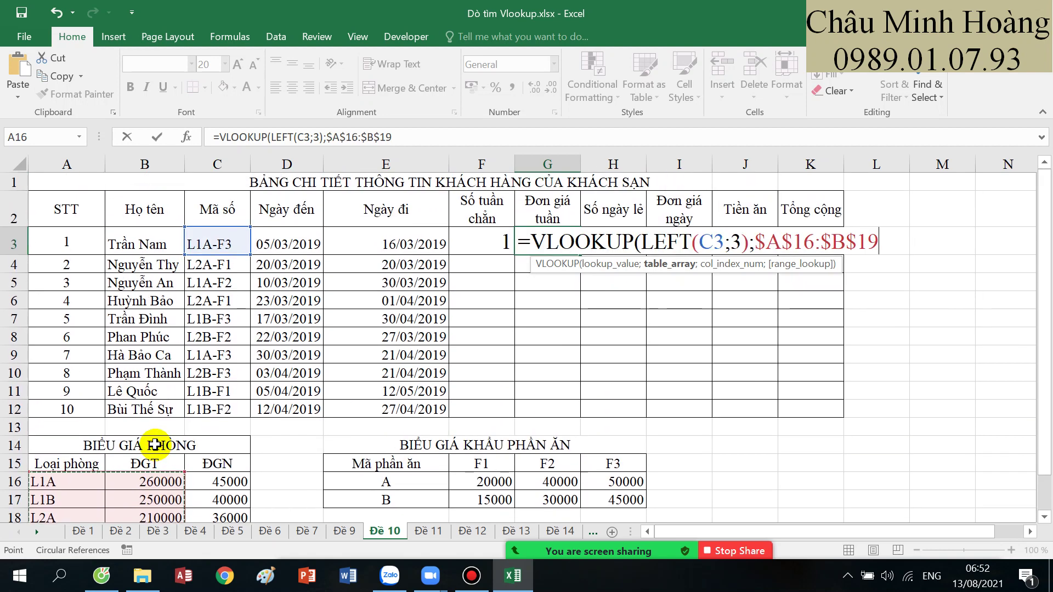
pyautogui.write(';2;')
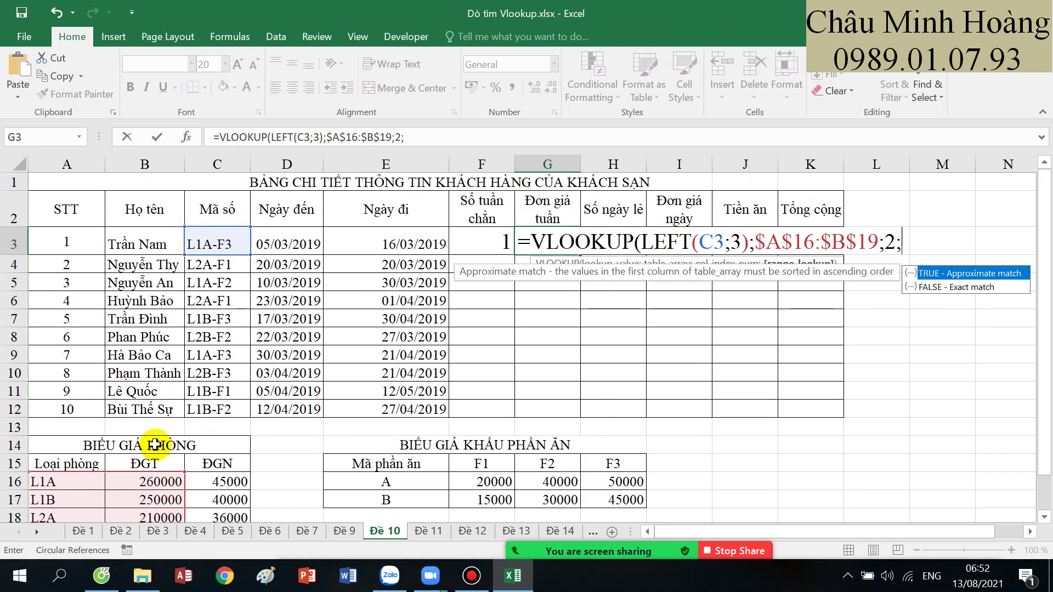
pyautogui.write('0)')
pyautogui.press('Return')
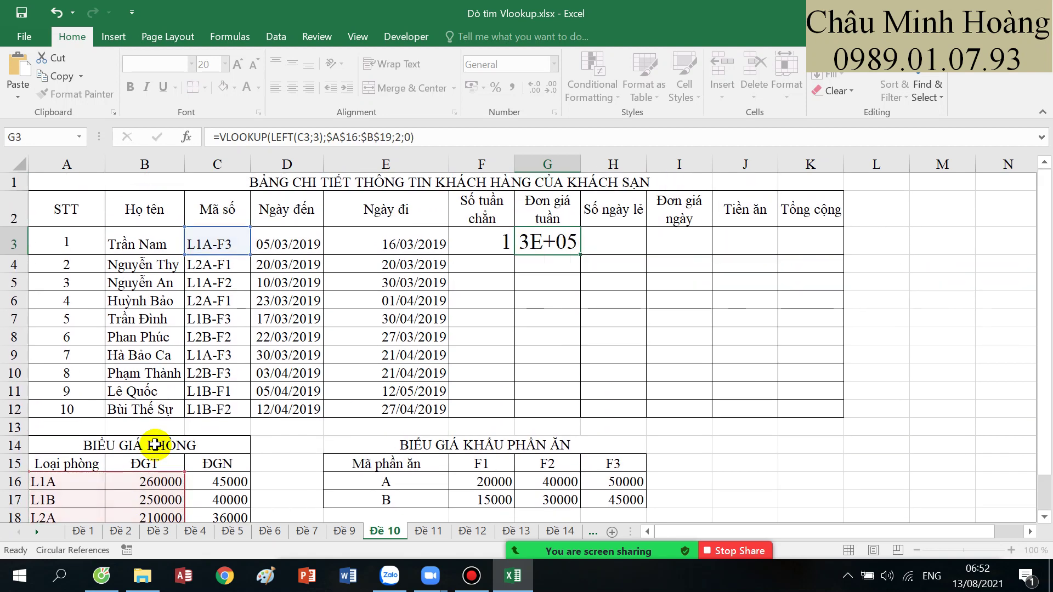
# - Calculate the Số ngày lẻ in H3 with the formula =MOD(E3-D3;7) and check it against the dates in D3:E3
pyautogui.click(605, 250)
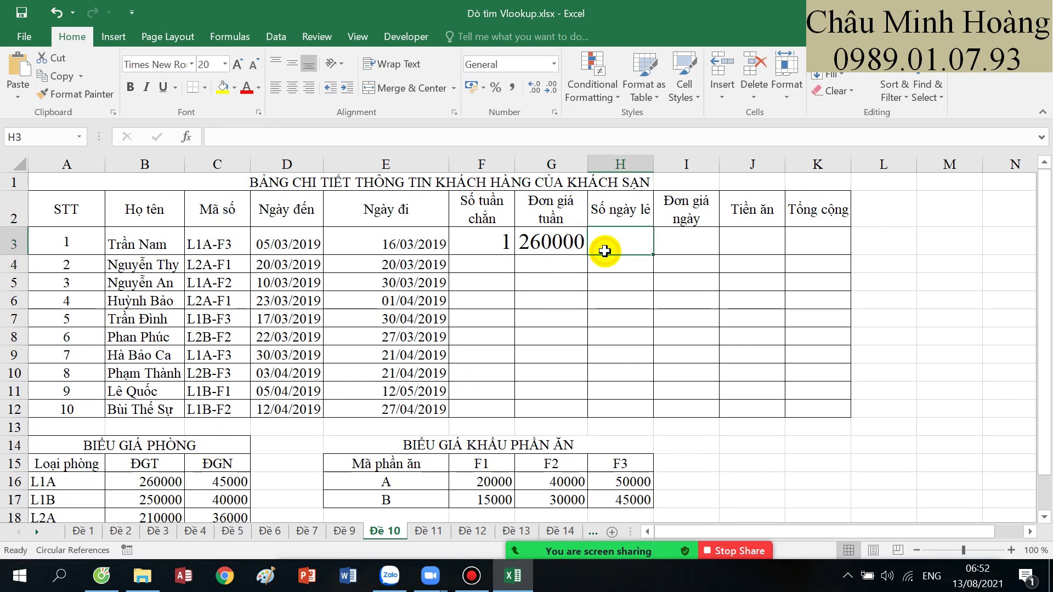
pyautogui.write('=mod(')
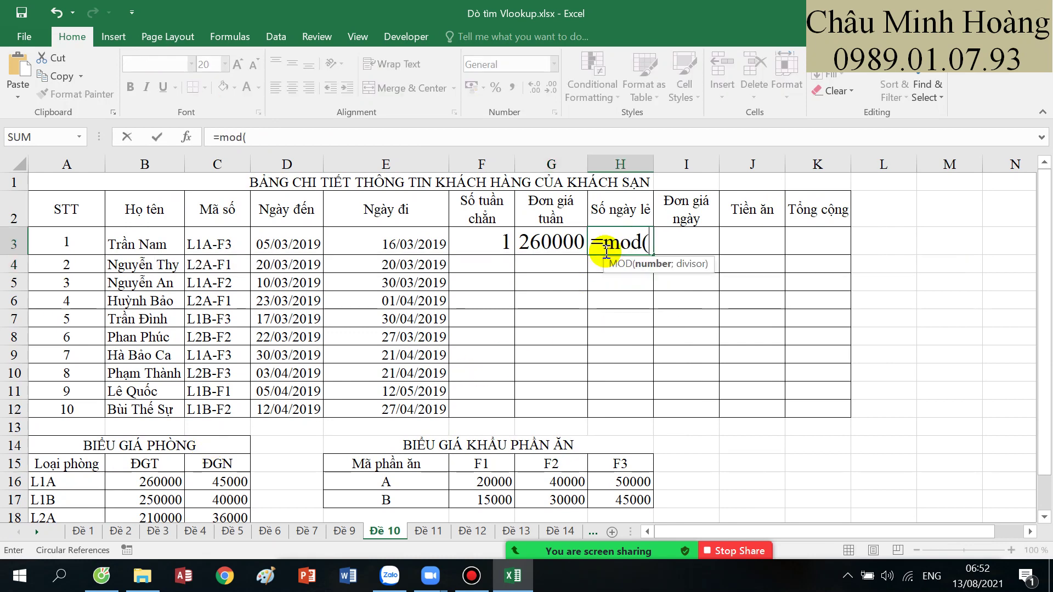
pyautogui.click(427, 240)
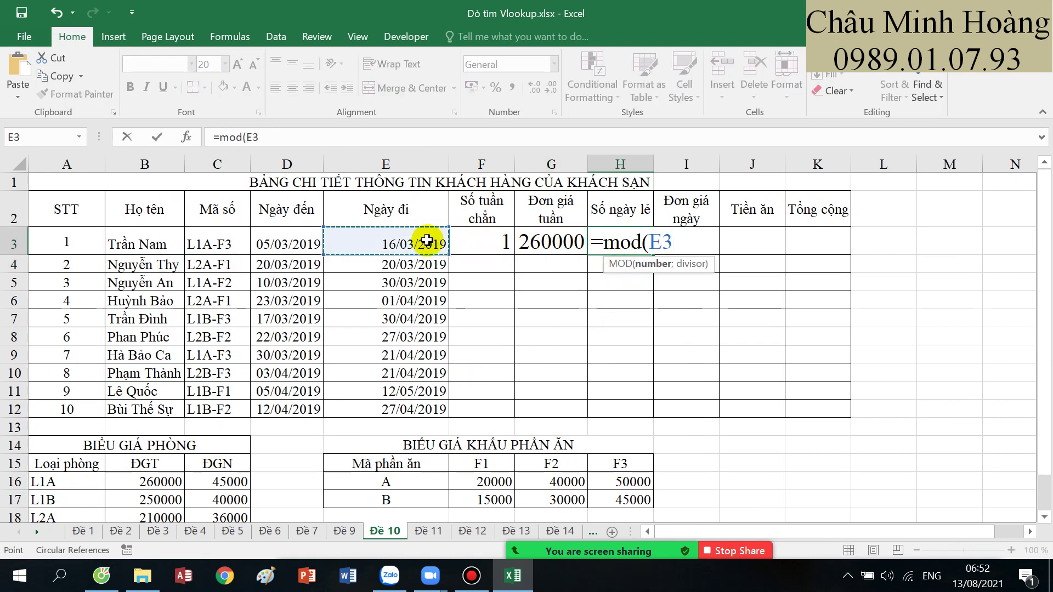
pyautogui.write('-')
pyautogui.click(310, 239)
pyautogui.write(';')
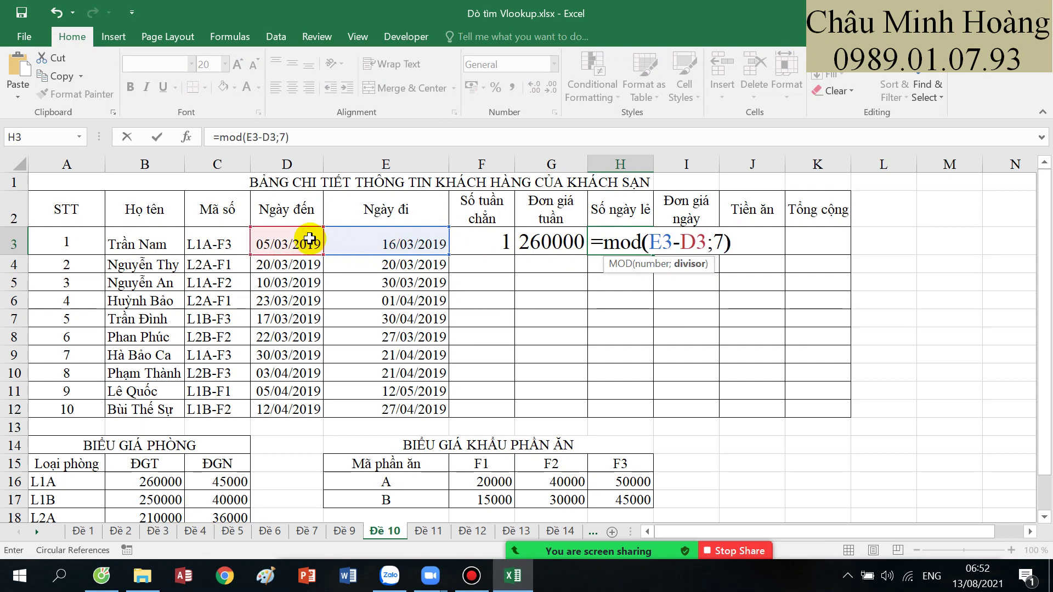
pyautogui.write('7)')
pyautogui.press('Return')
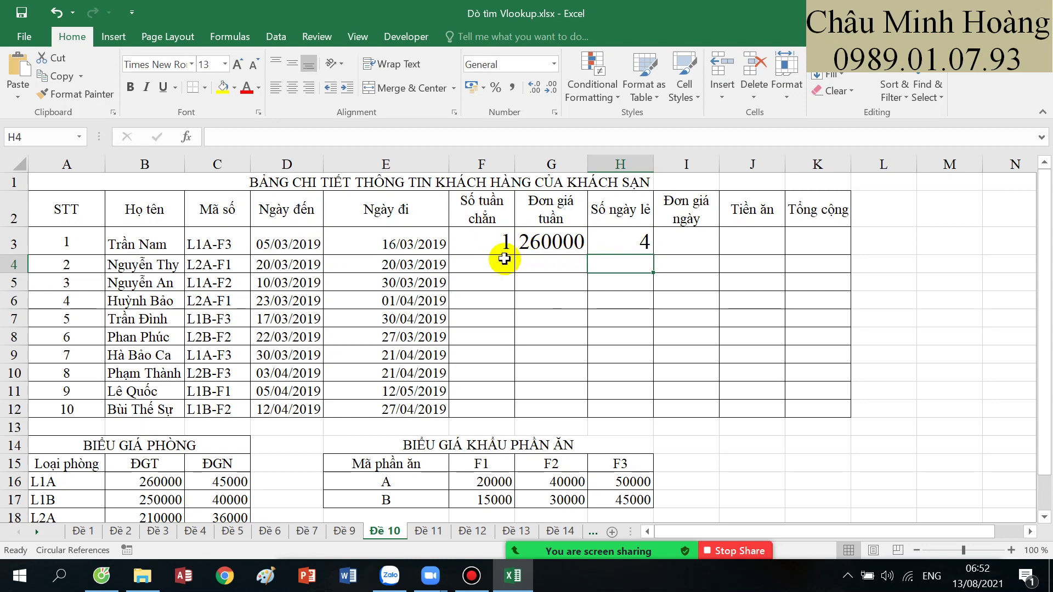
pyautogui.moveTo(282, 240); pyautogui.dragTo(384, 234)
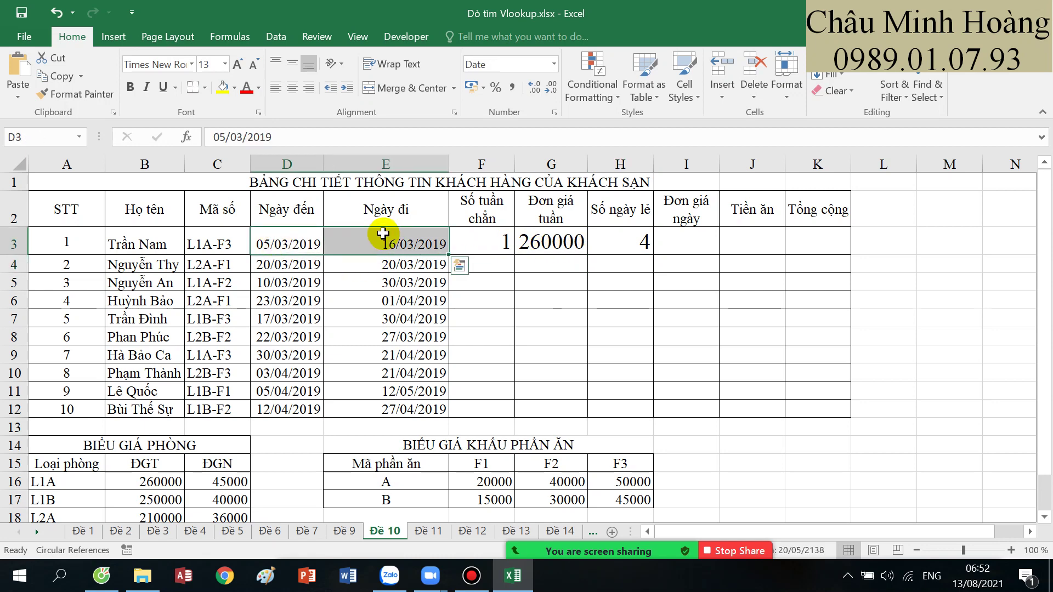
pyautogui.click(483, 246)
pyautogui.click(616, 237)
# - Start a VLOOKUP formula in the Đơn giá ngày cell I3 with LEFT(C3;3) as the lookup value
pyautogui.click(689, 233)
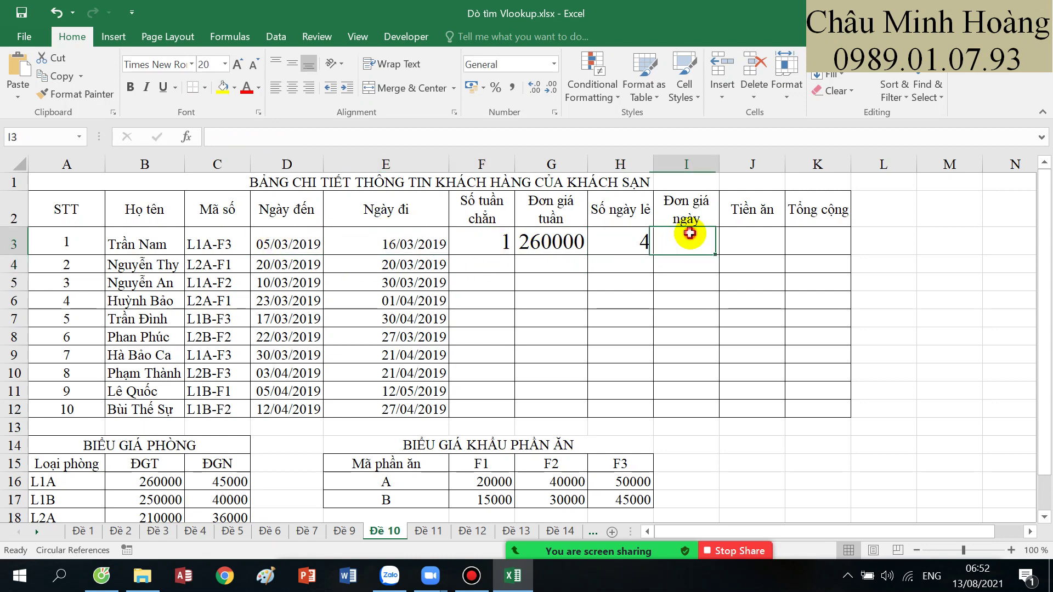
pyautogui.write('=vl')
pyautogui.press('Tab')
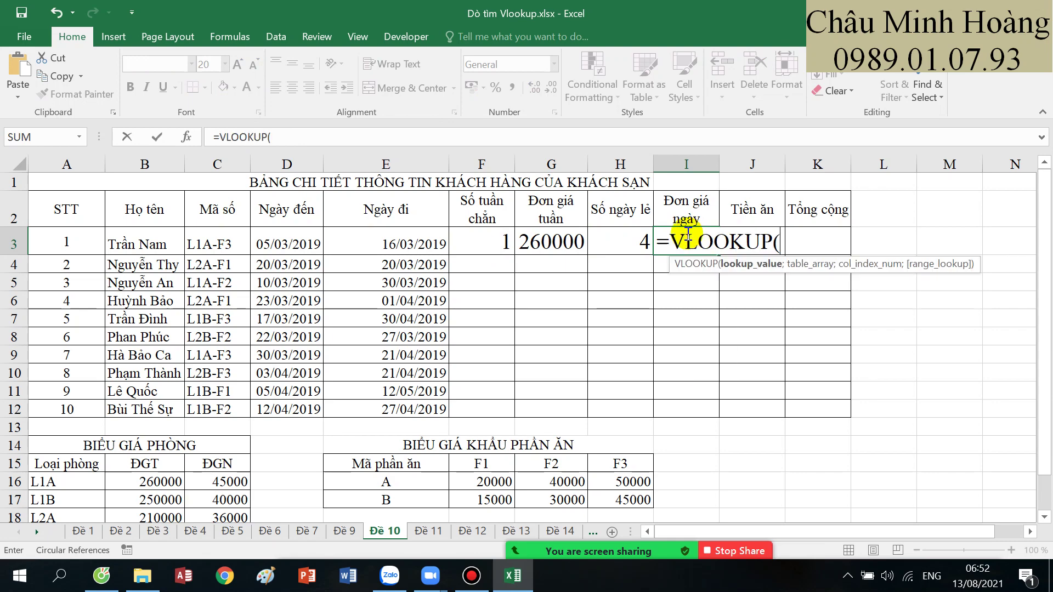
pyautogui.scroll(-1, 70, 388)
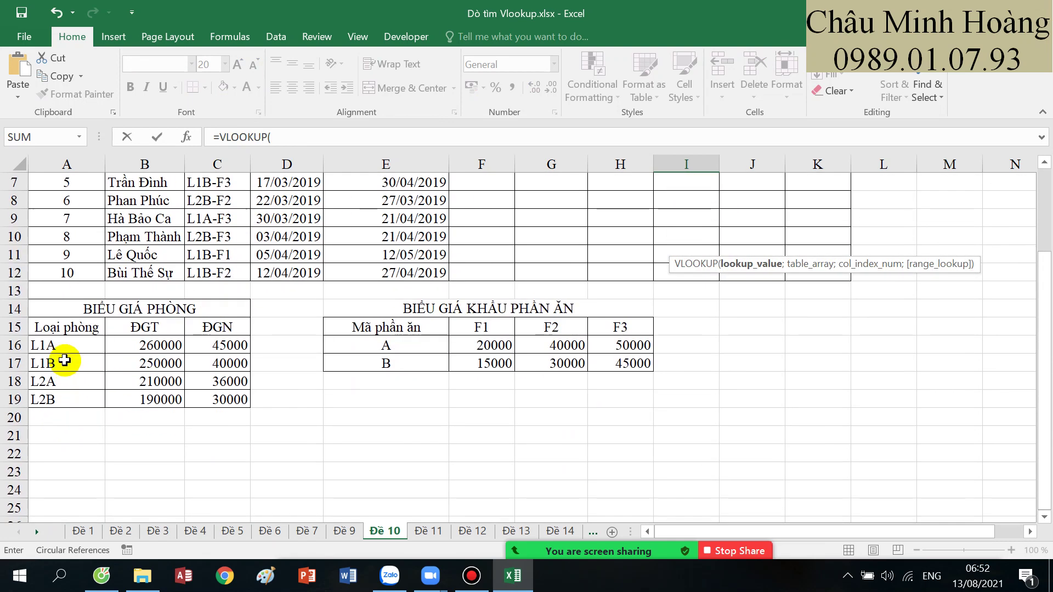
pyautogui.scroll(1, 72, 368)
pyautogui.write('lef')
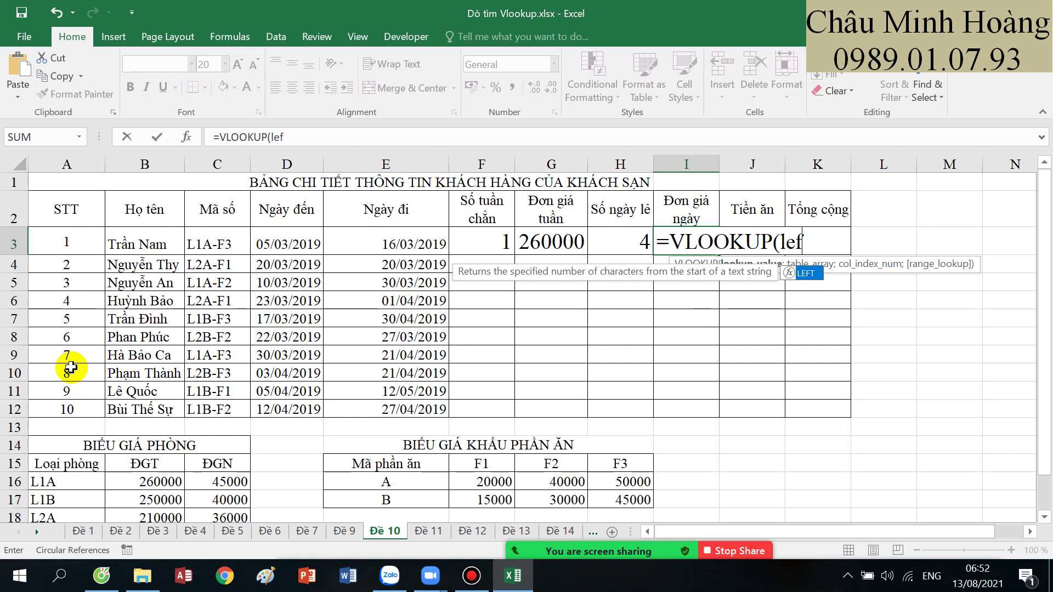
pyautogui.press('Tab')
pyautogui.click(199, 246)
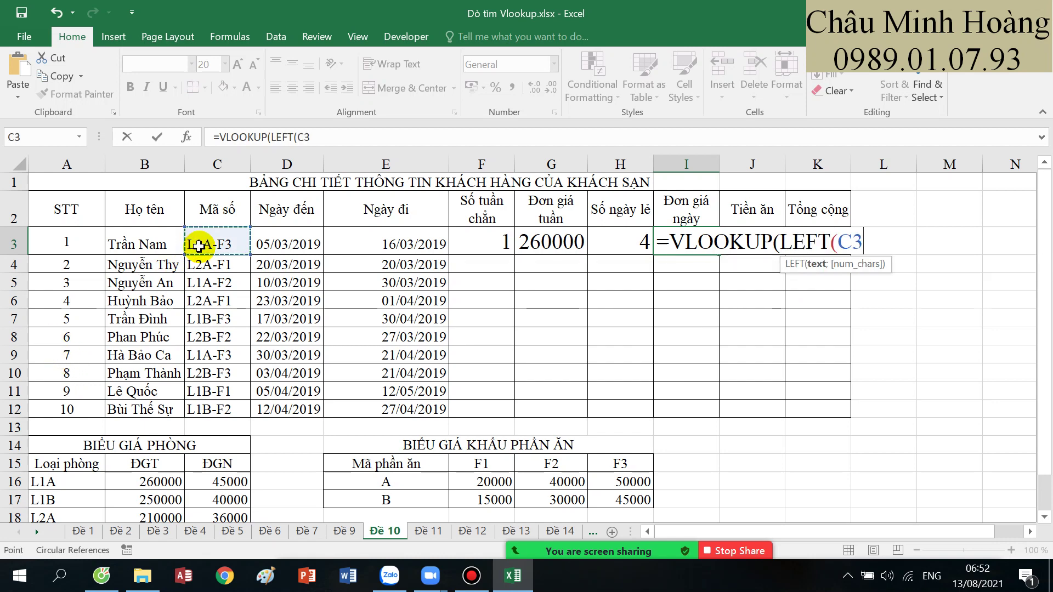
pyautogui.write(';3);')
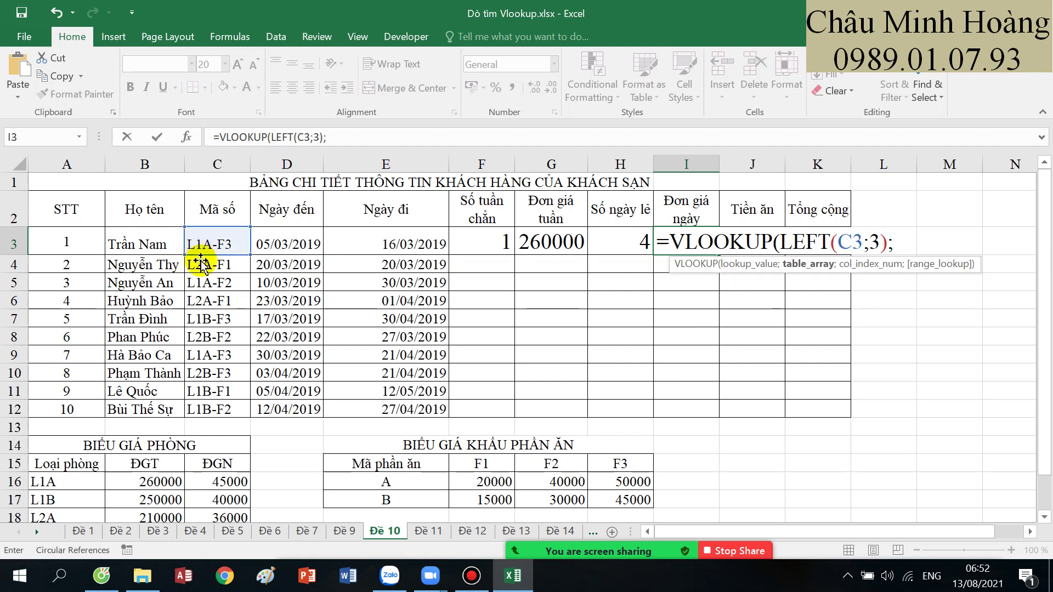
# - Complete the VLOOKUP in I3 with the absolute table $A$16:$C$19, column index 3 and match type 0
pyautogui.scroll(-2, 200, 268)
pyautogui.moveTo(70, 344); pyautogui.dragTo(225, 400)
pyautogui.press('F4')
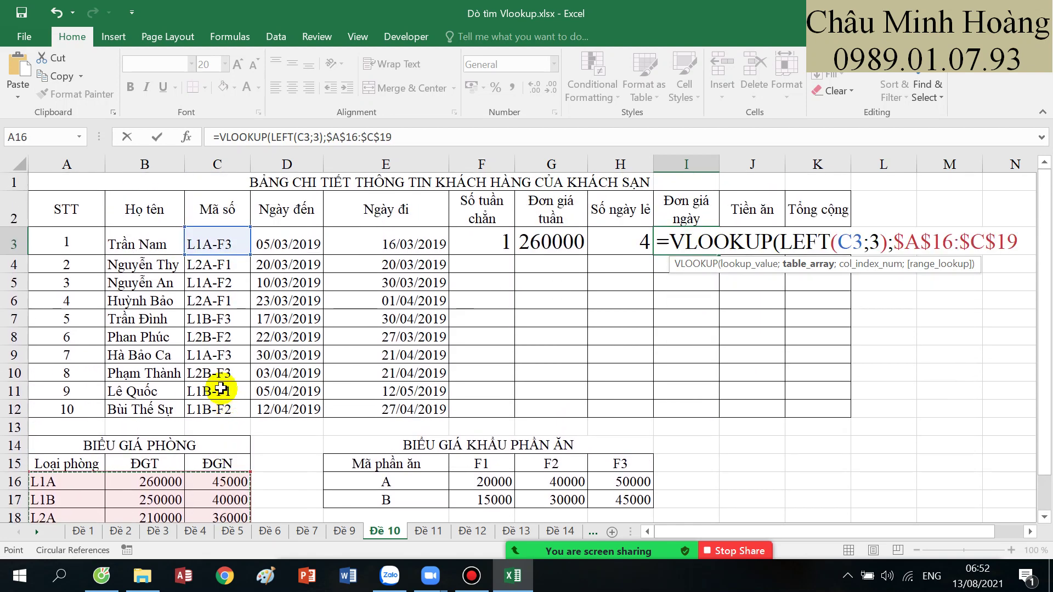
pyautogui.write(';')
pyautogui.scroll(-2, 220, 388)
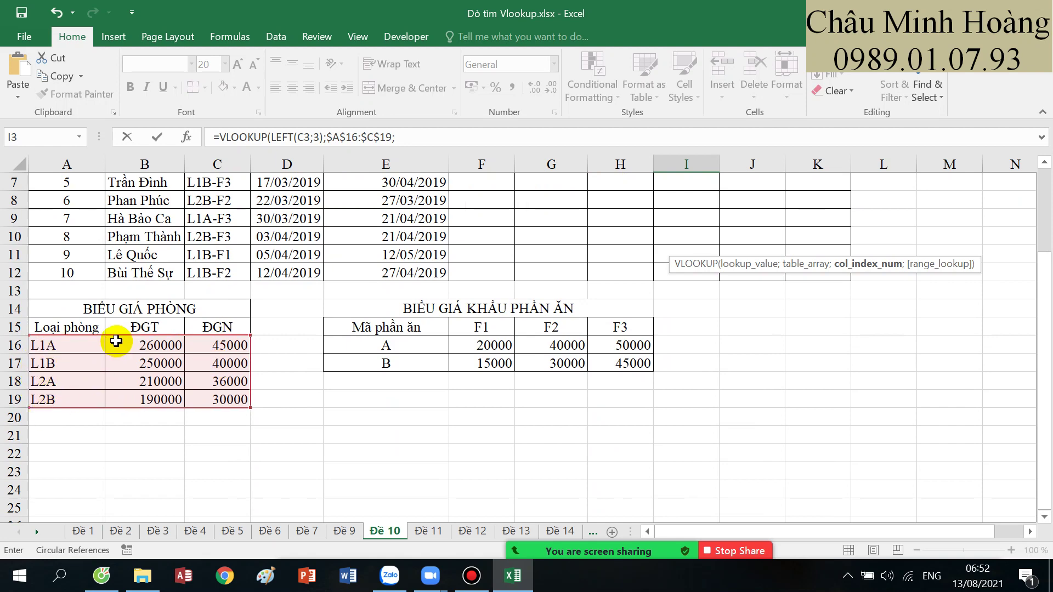
pyautogui.scroll(2, 233, 378)
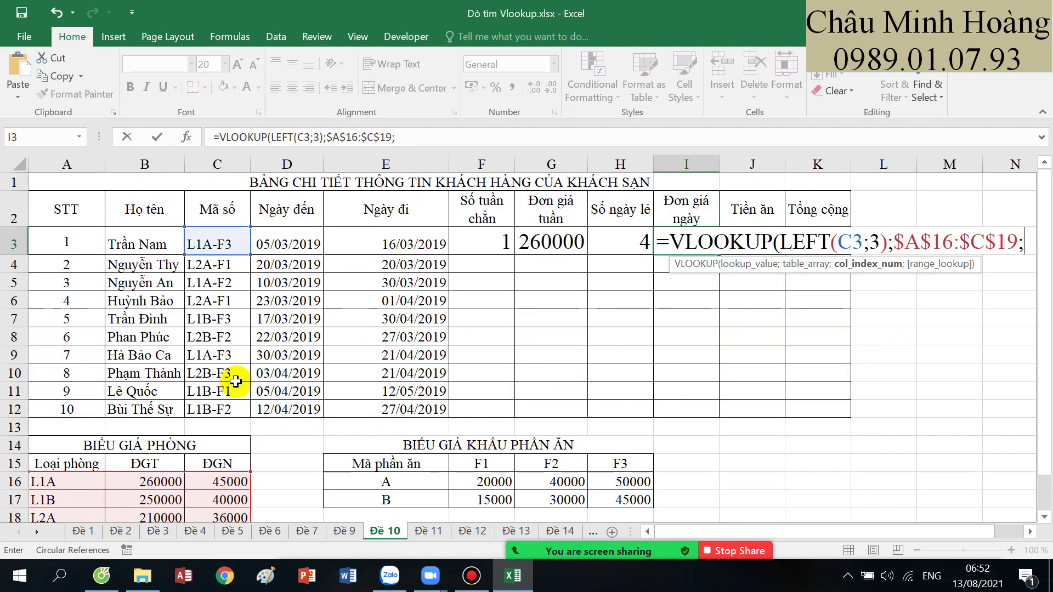
pyautogui.write(';0')
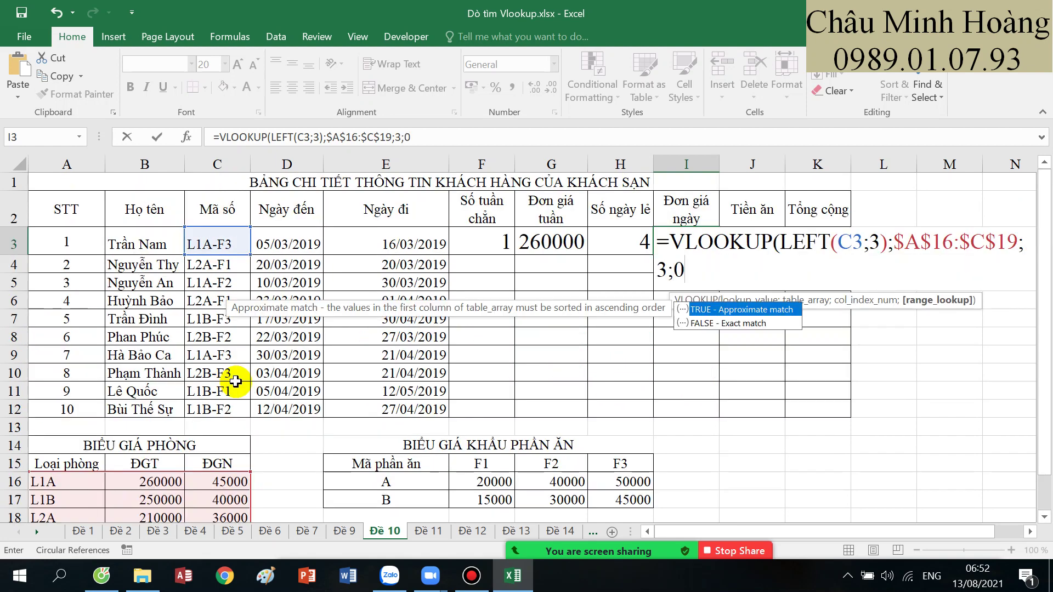
pyautogui.write(')')
pyautogui.press('Return')
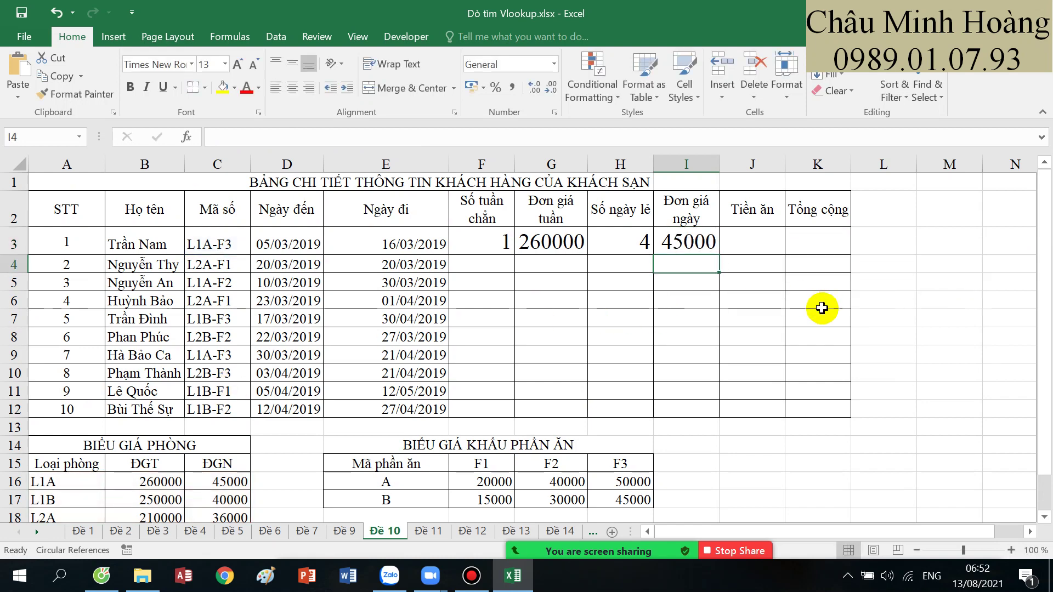
# - Check the meal codes and prices in E15:H17 and start an HLOOKUP formula in the Tiền ăn cell J3
pyautogui.scroll(-1, 571, 402)
pyautogui.moveTo(486, 378); pyautogui.dragTo(617, 412)
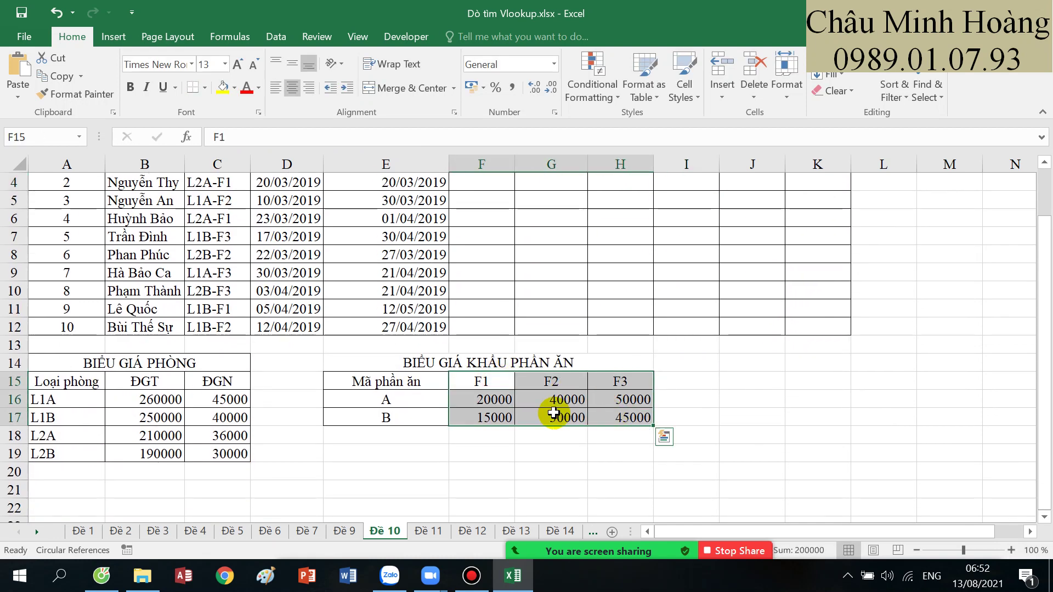
pyautogui.moveTo(640, 377); pyautogui.dragTo(640, 379)
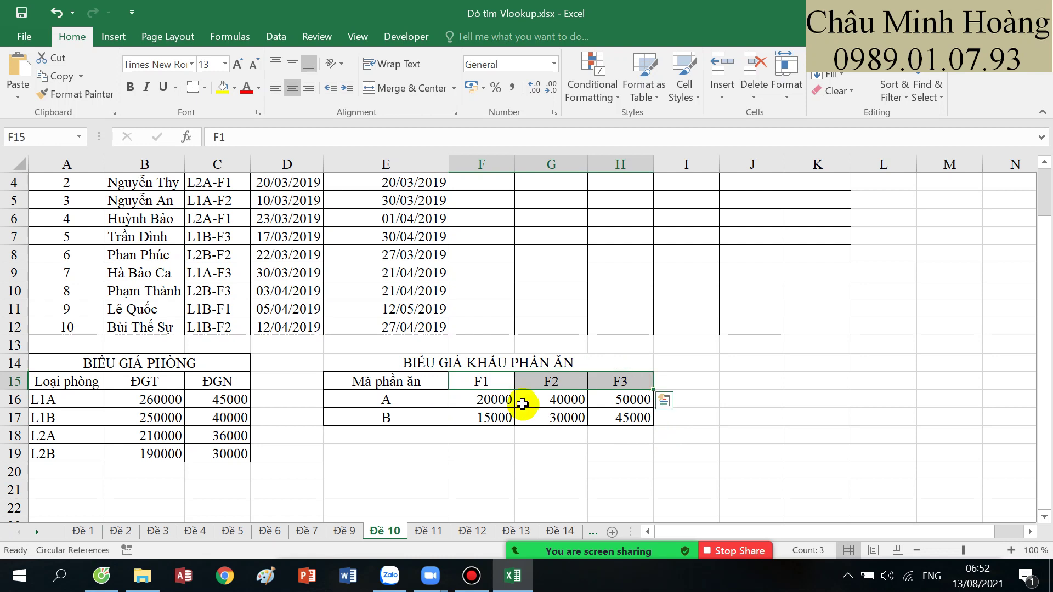
pyautogui.moveTo(424, 403); pyautogui.dragTo(426, 418)
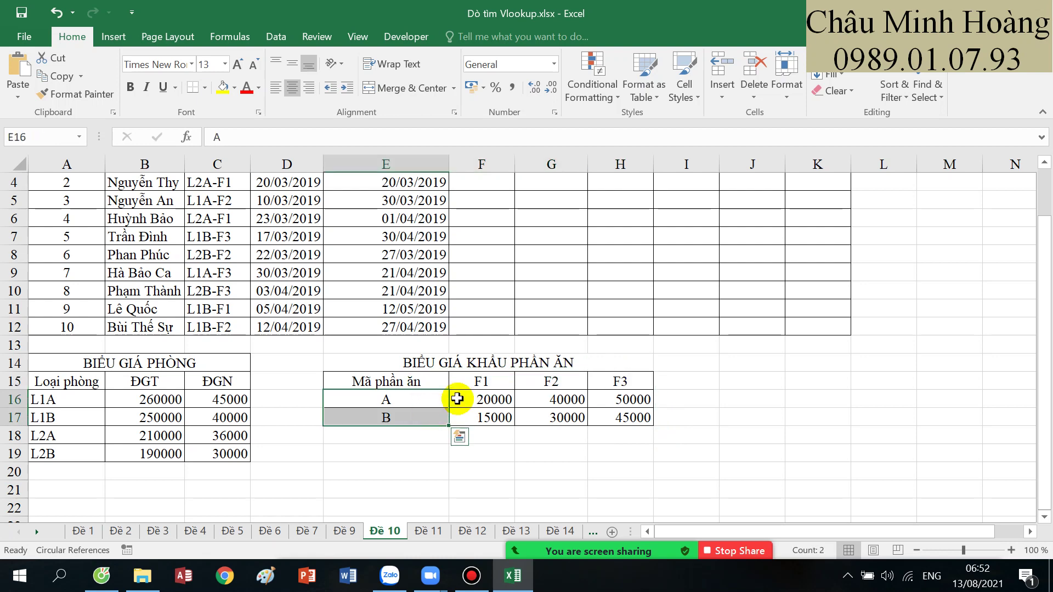
pyautogui.moveTo(478, 382); pyautogui.dragTo(552, 410)
pyautogui.scroll(1, 653, 392)
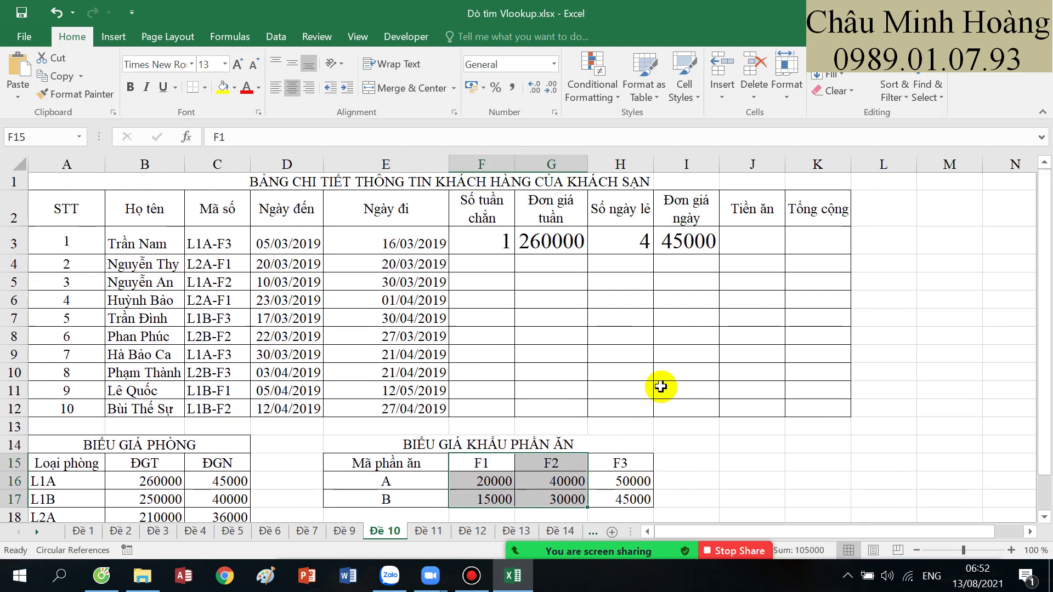
pyautogui.click(767, 244)
pyautogui.write('=hl')
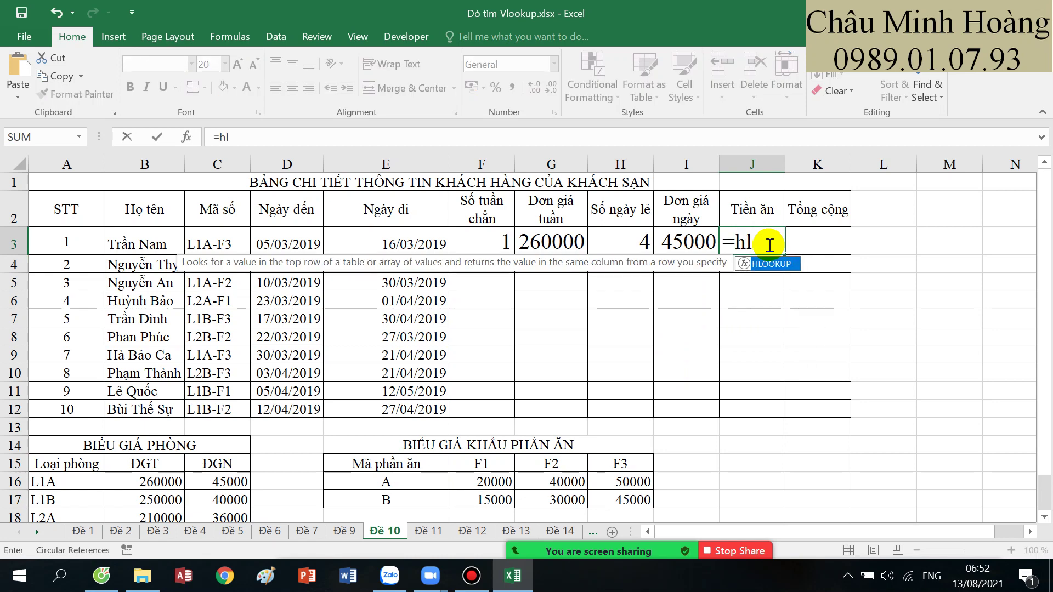
pyautogui.press('Tab')
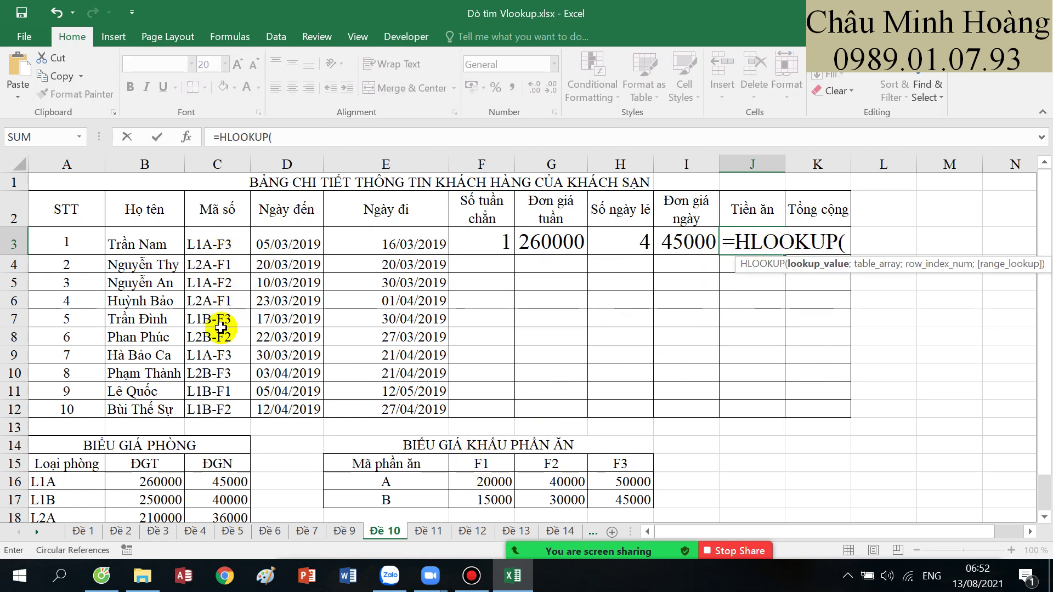
# - Give the HLOOKUP in J3 the lookup value RIGHT(C3;2) and the absolute table $F$15:$H$17
pyautogui.write('ri')
pyautogui.press('Tab')
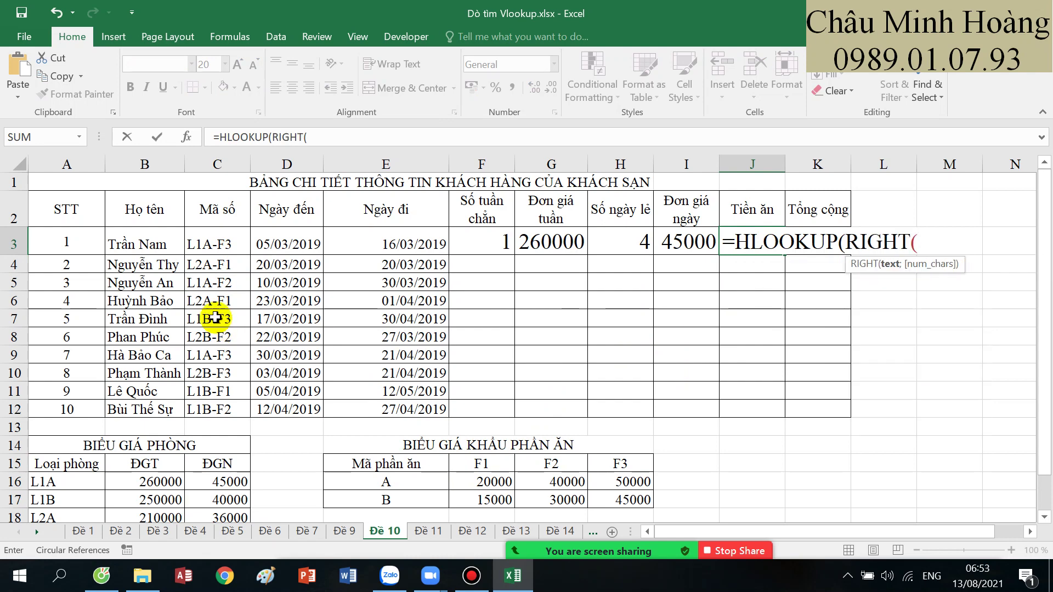
pyautogui.click(213, 236)
pyautogui.write(';2);')
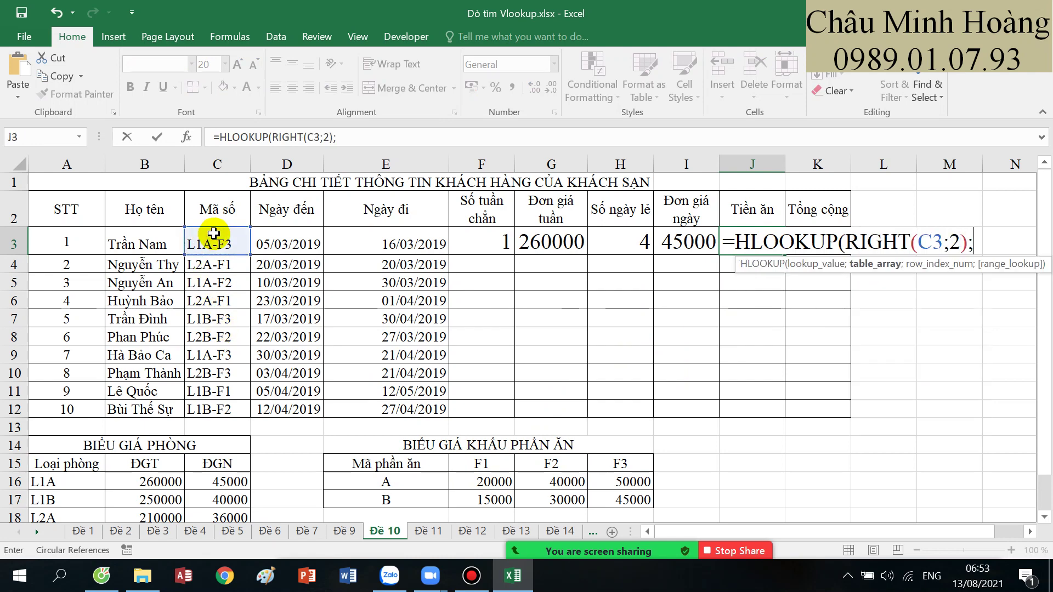
pyautogui.moveTo(494, 463); pyautogui.dragTo(634, 498)
pyautogui.press('F4')
pyautogui.write(';')
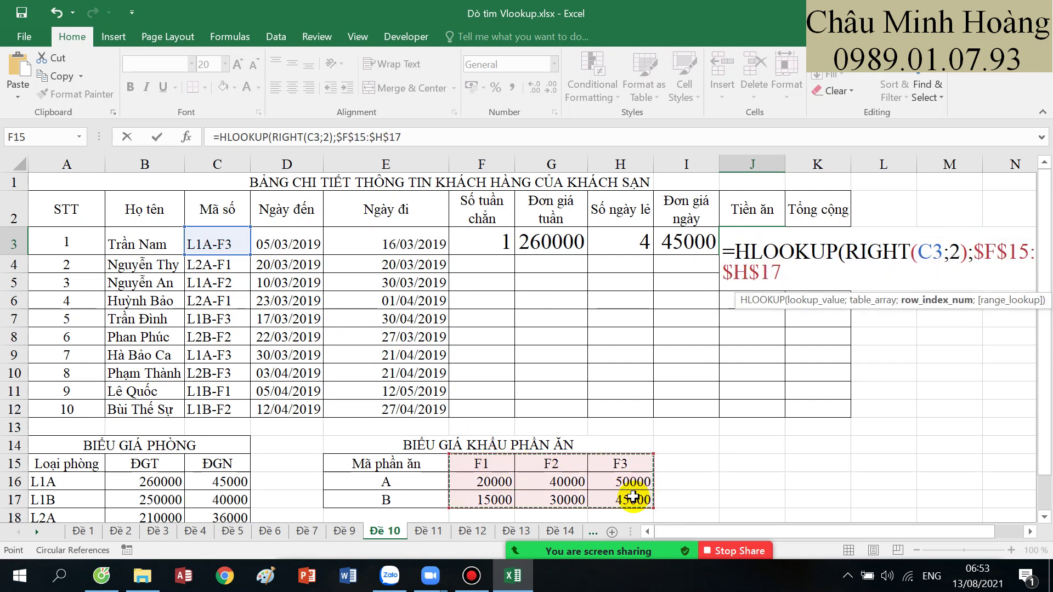
# - Begin the row index of the HLOOKUP in J3 with an IF testing whether MID(C3;3;1)="A"
pyautogui.write('if(')
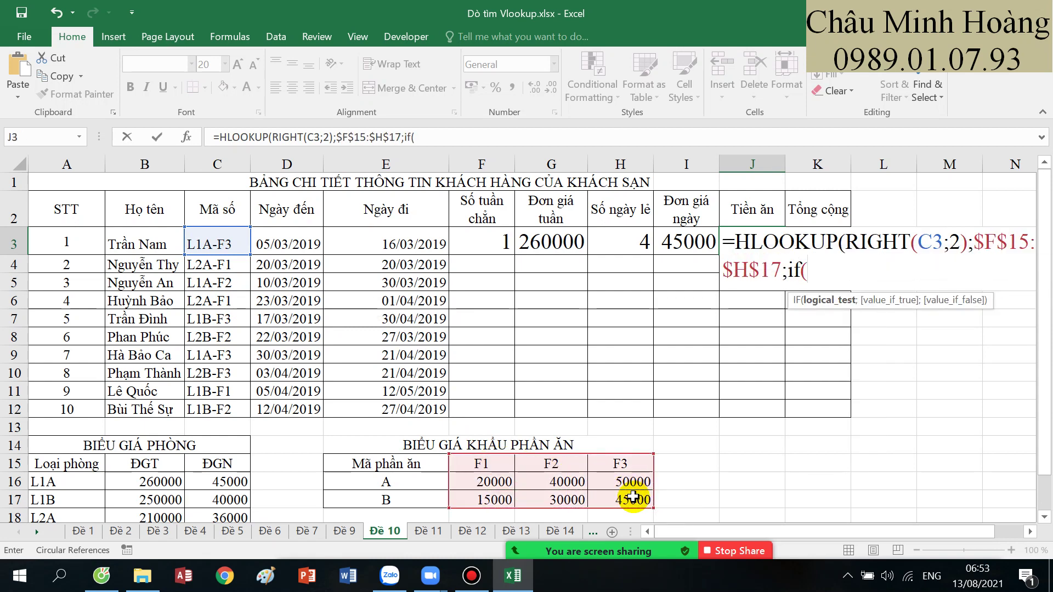
pyautogui.write('mid')
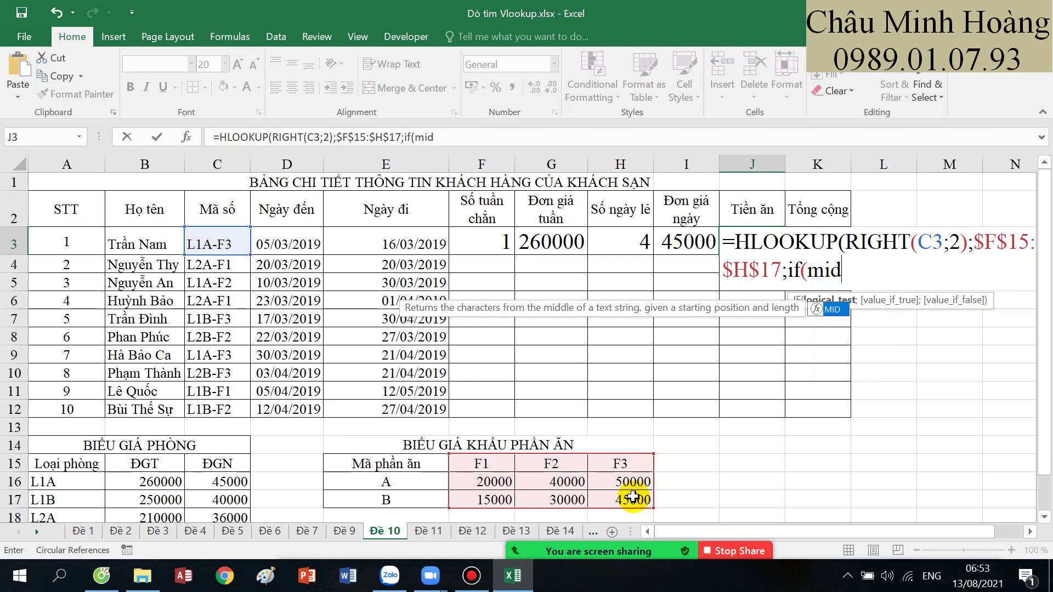
pyautogui.press('Tab')
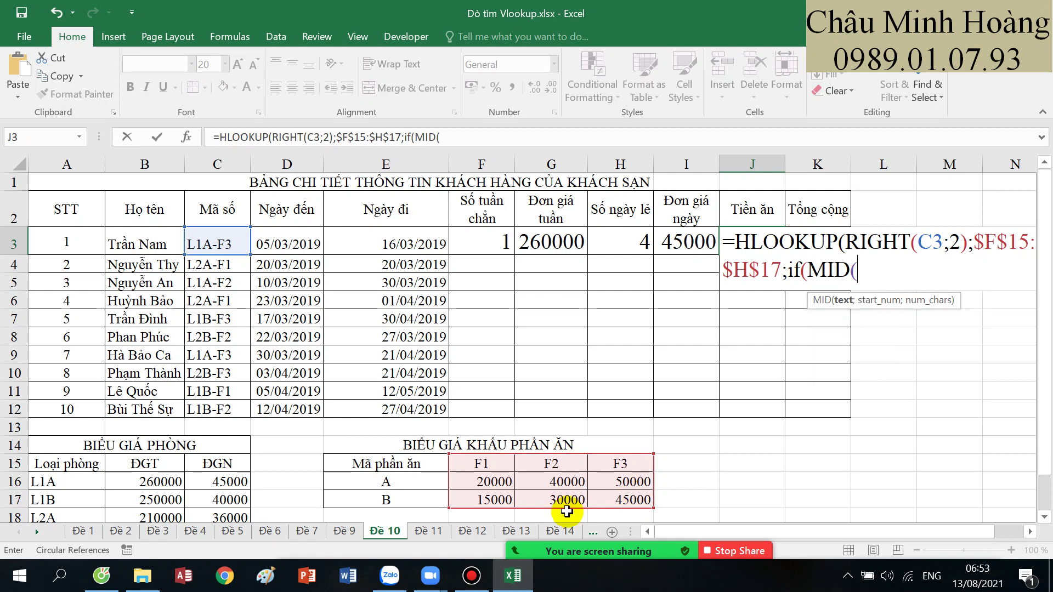
pyautogui.click(228, 242)
pyautogui.write(';')
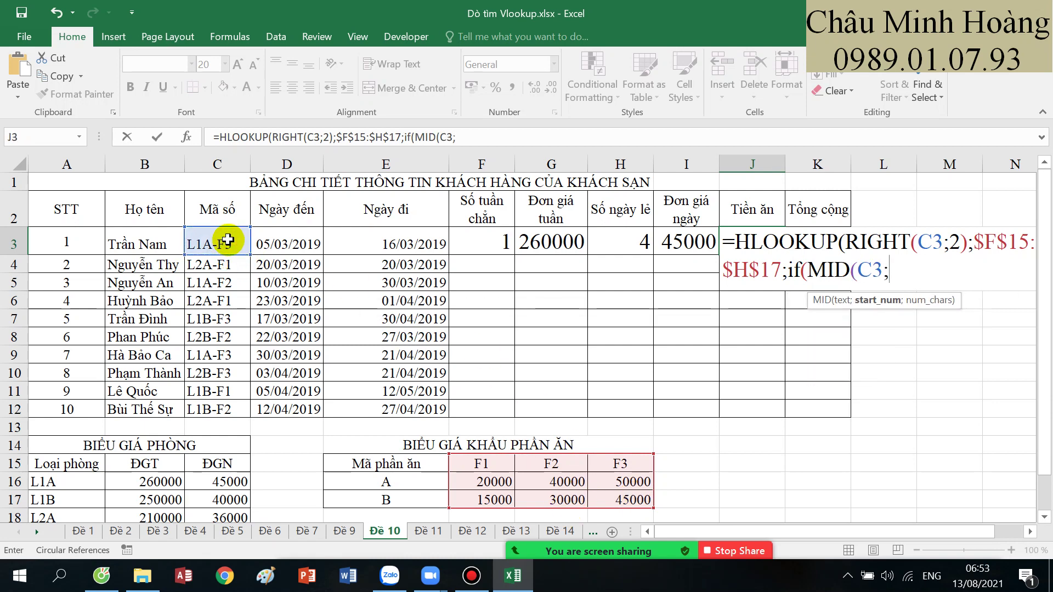
pyautogui.write('3;1)=')
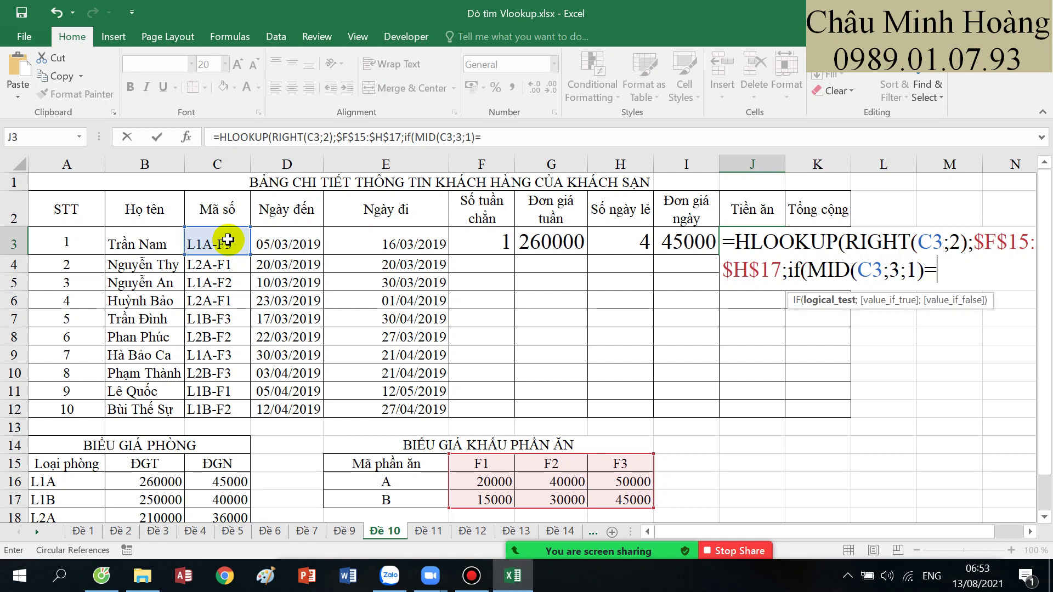
pyautogui.write('"A";')
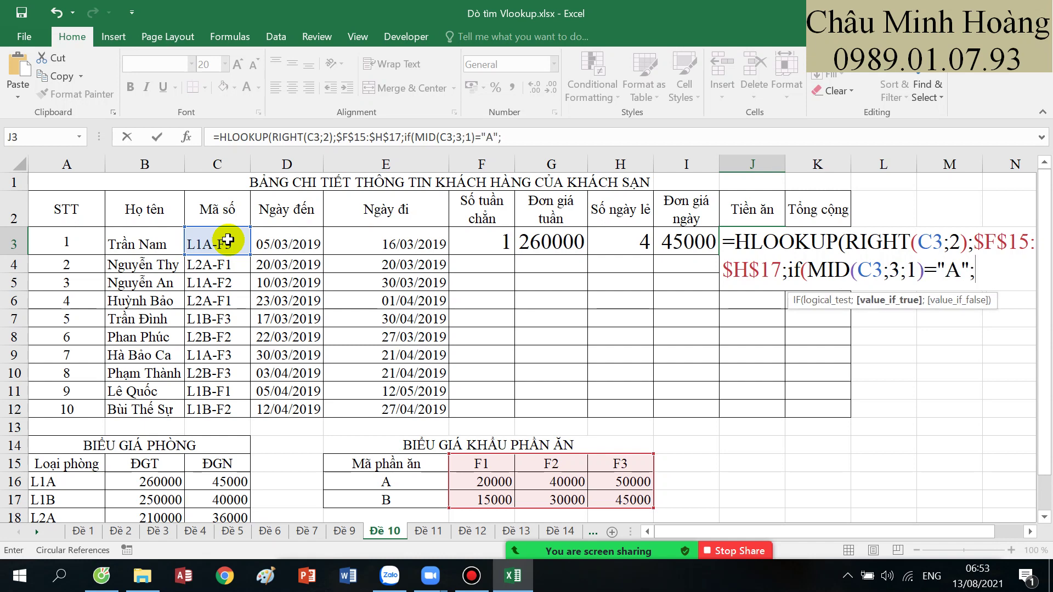
# - Complete the IF in J3 with results 2 and 3, and finish the HLOOKUP with match type 0
pyautogui.write('2;')
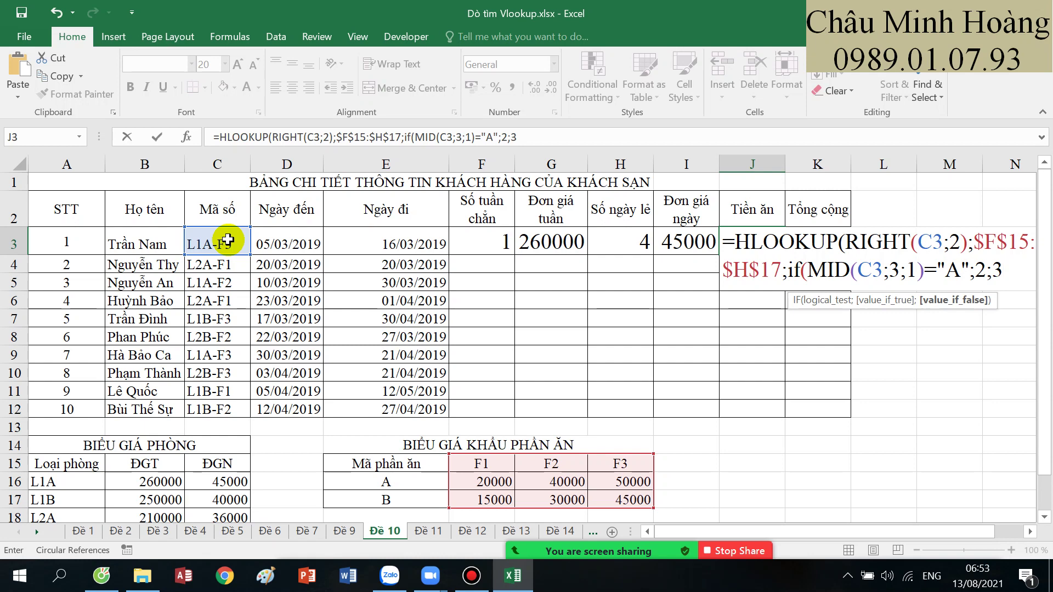
pyautogui.write('3);')
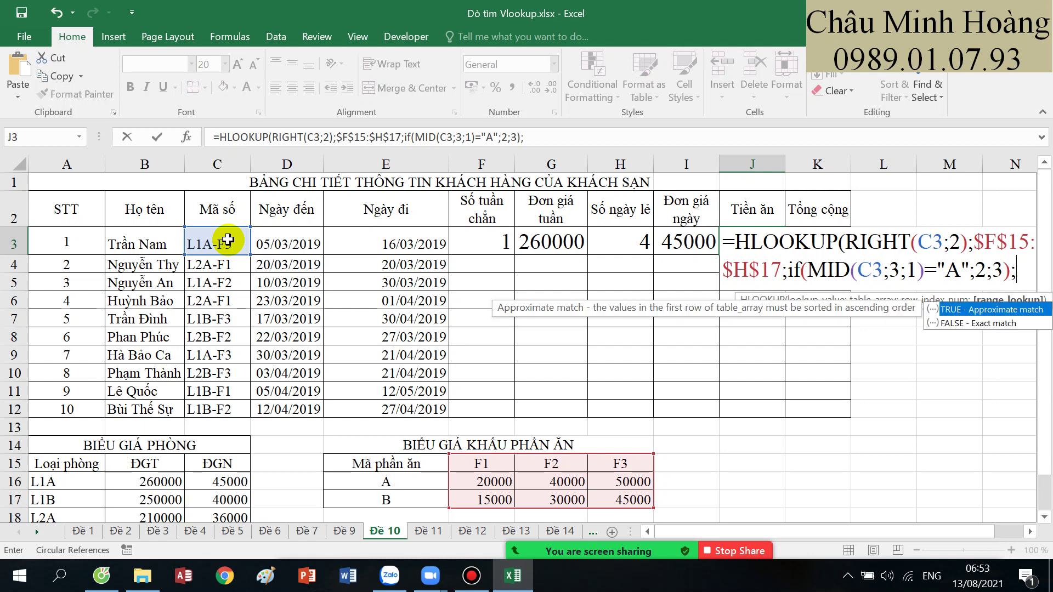
pyautogui.write('0)')
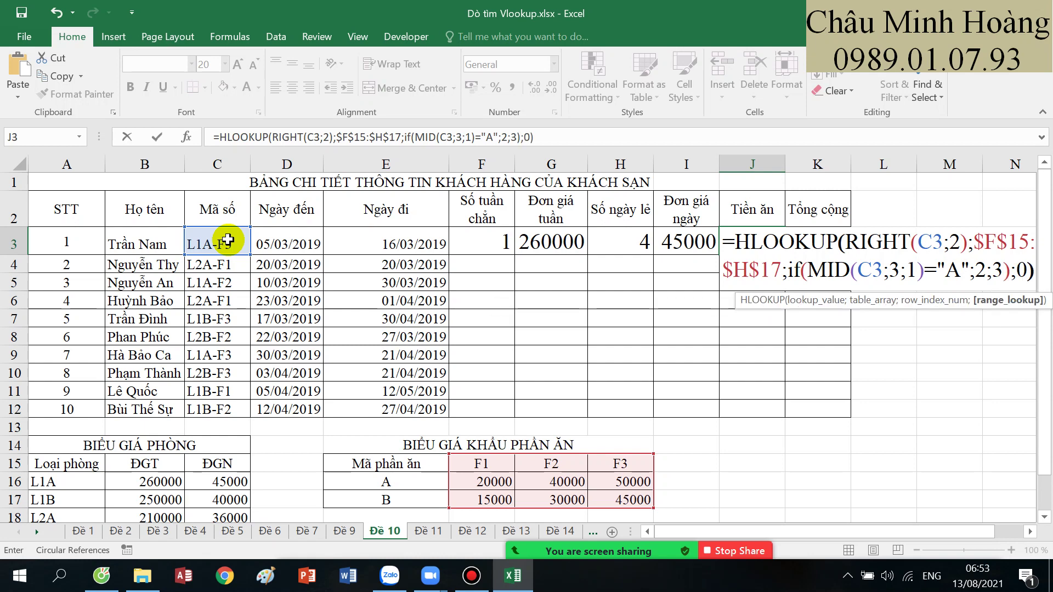
pyautogui.press('Return')
# - Calculate the Tổng cộng in K3 with the formula =F3*G3+H3*I3
pyautogui.click(842, 249)
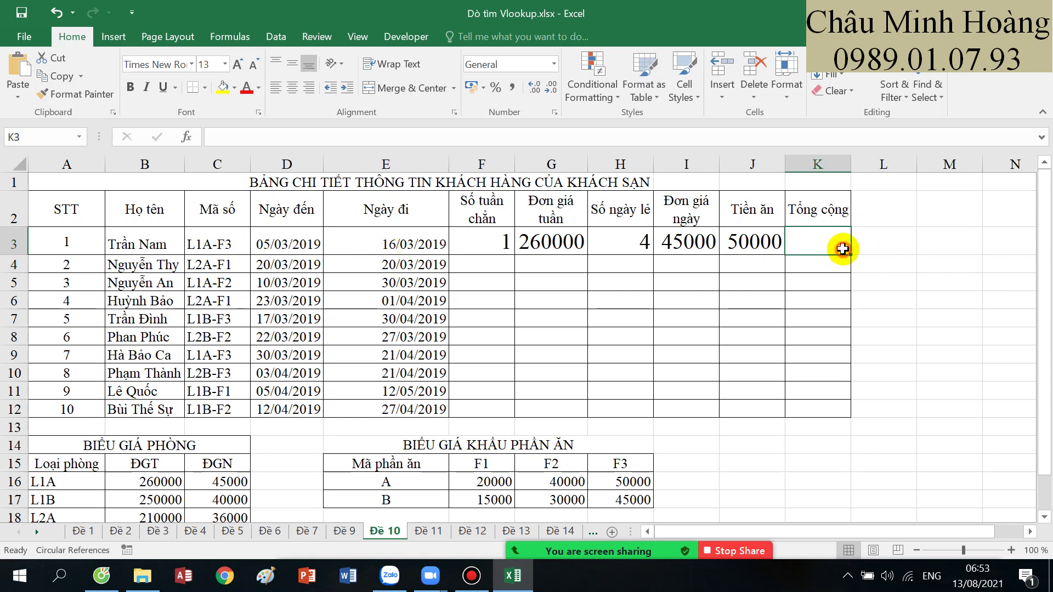
pyautogui.write('=')
pyautogui.click(499, 245)
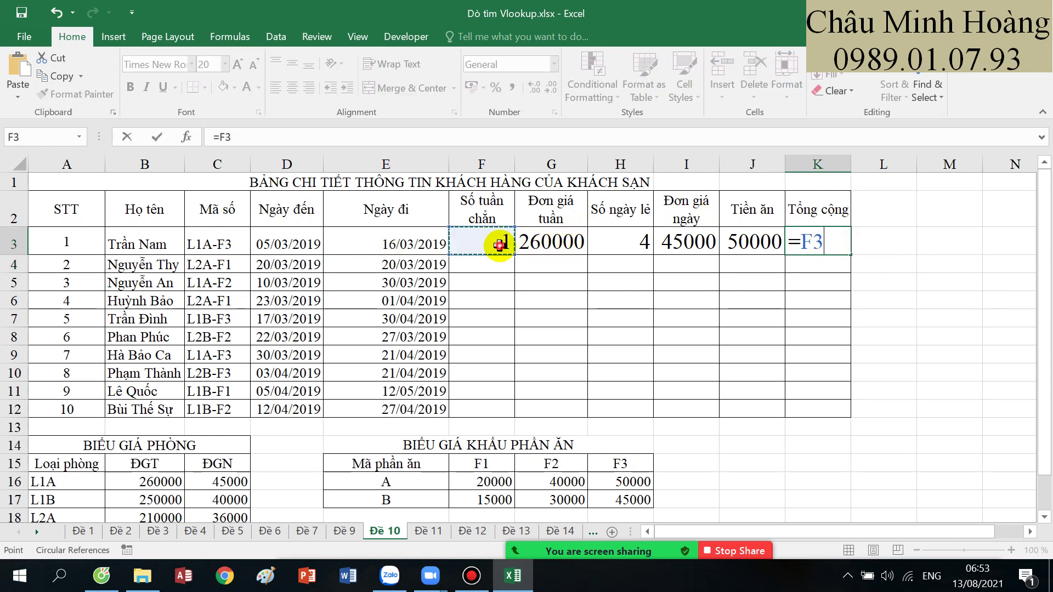
pyautogui.write('*')
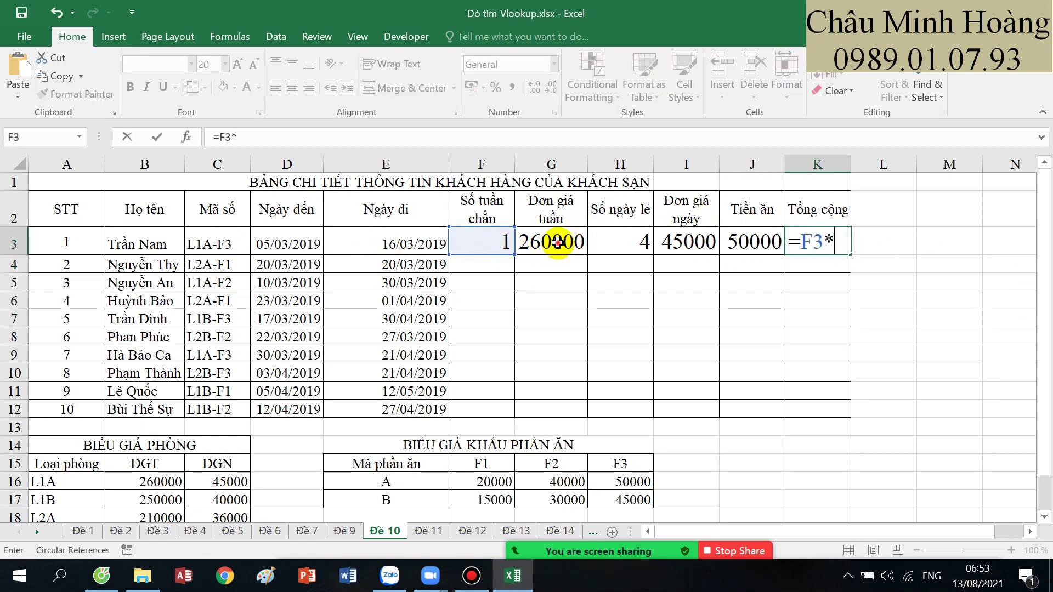
pyautogui.click(557, 242)
pyautogui.write('+')
pyautogui.click(608, 244)
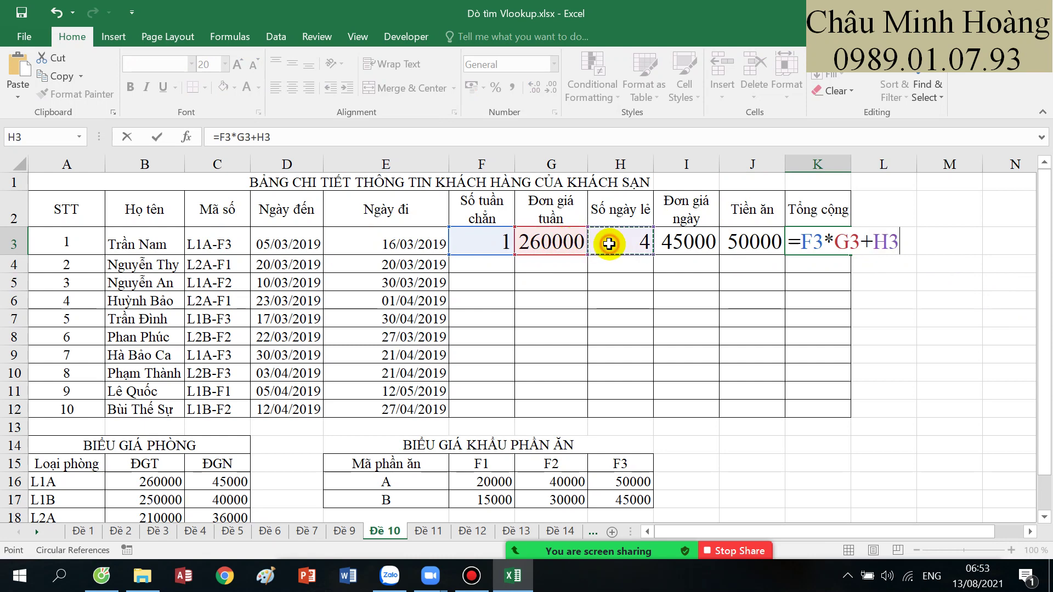
pyautogui.write('*')
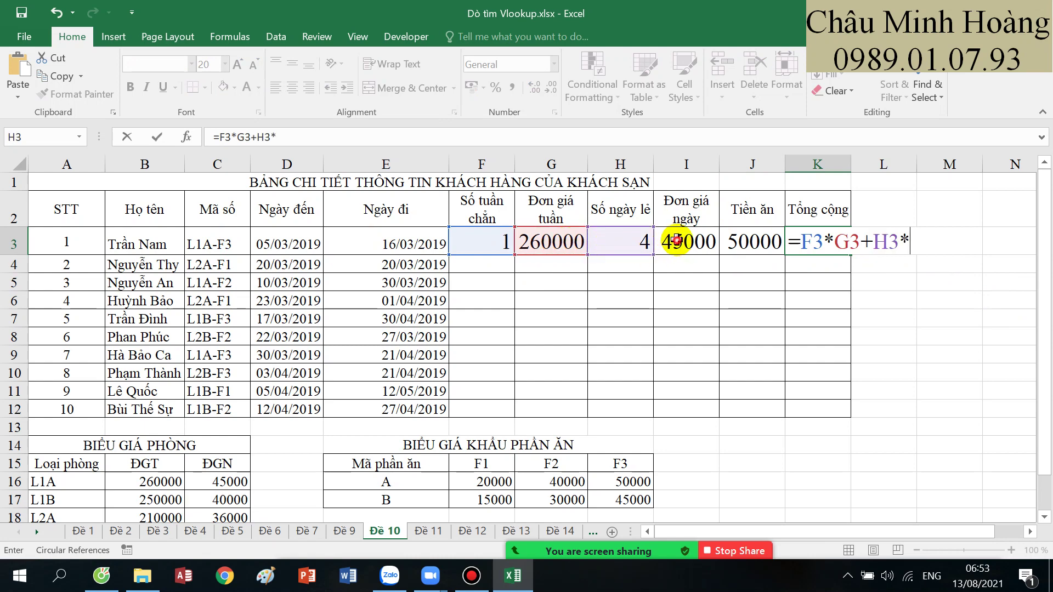
pyautogui.click(678, 243)
pyautogui.press('Return')
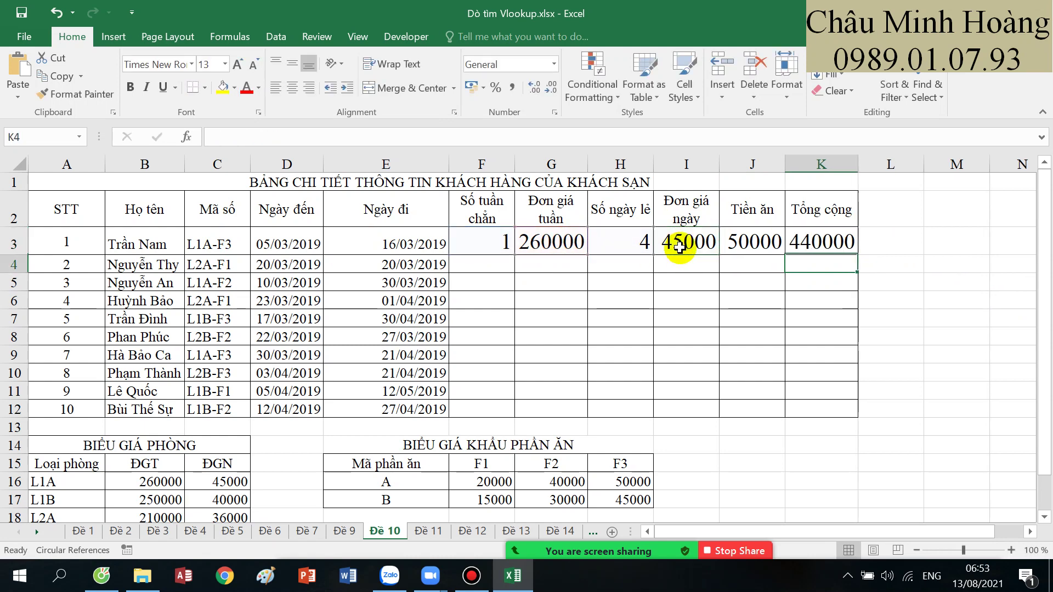
# - Open the HLOOKUP formula in the Tiền ăn cell J3 and review its full text
pyautogui.doubleClick(770, 243)
pyautogui.moveTo(735, 242); pyautogui.dragTo(769, 284)
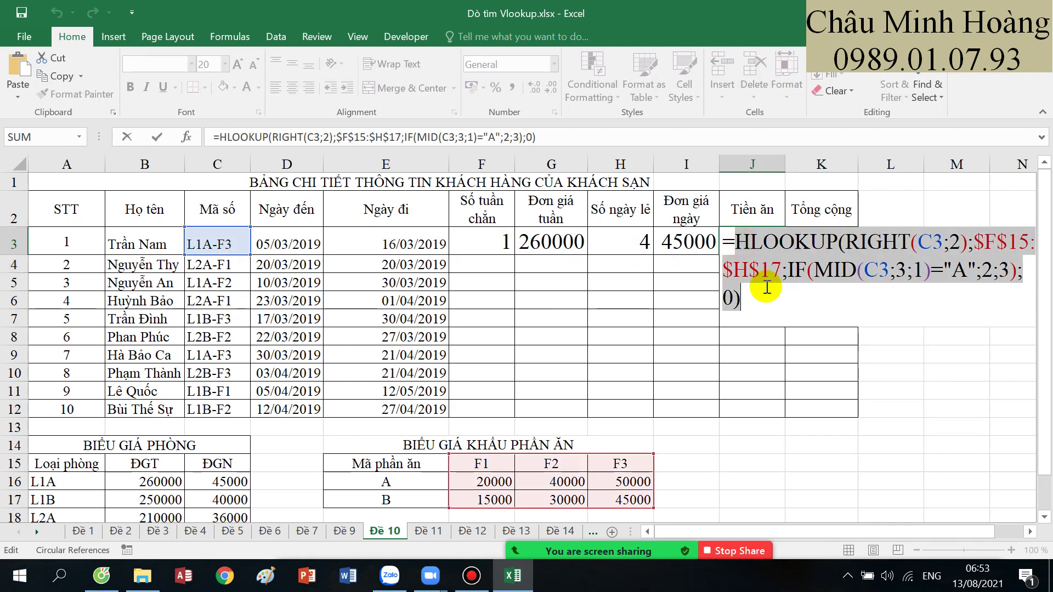
pyautogui.scroll(-1, 764, 285)
pyautogui.scroll(1, 762, 277)
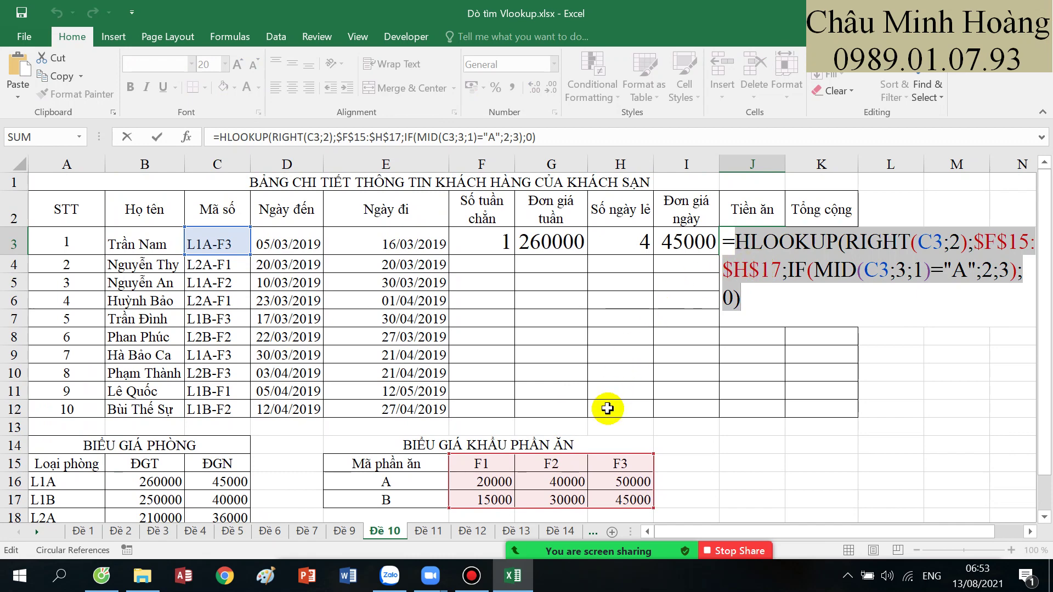
pyautogui.click(477, 576)
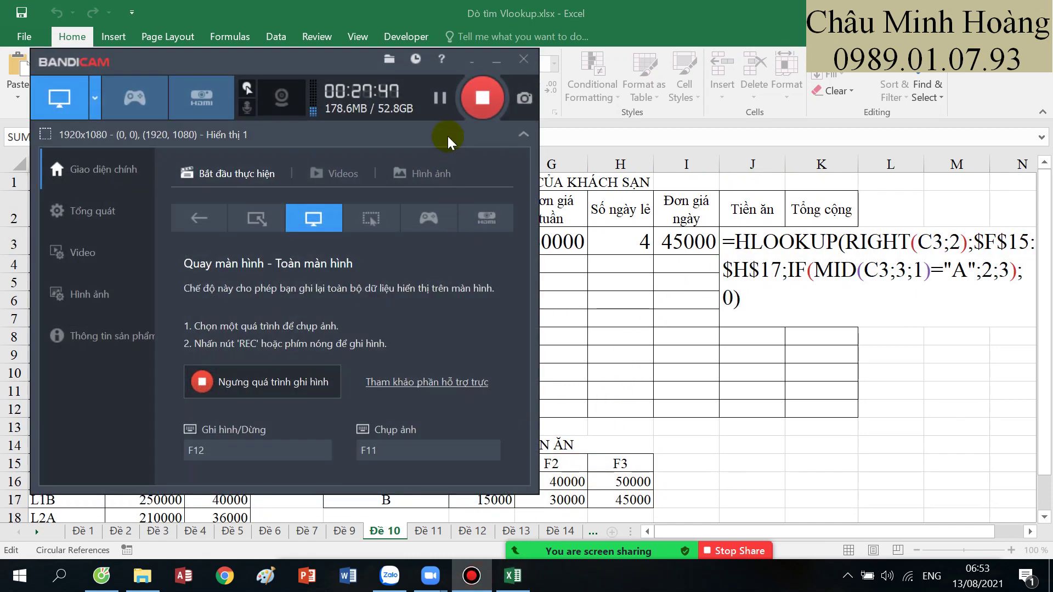
pyautogui.click(437, 99)
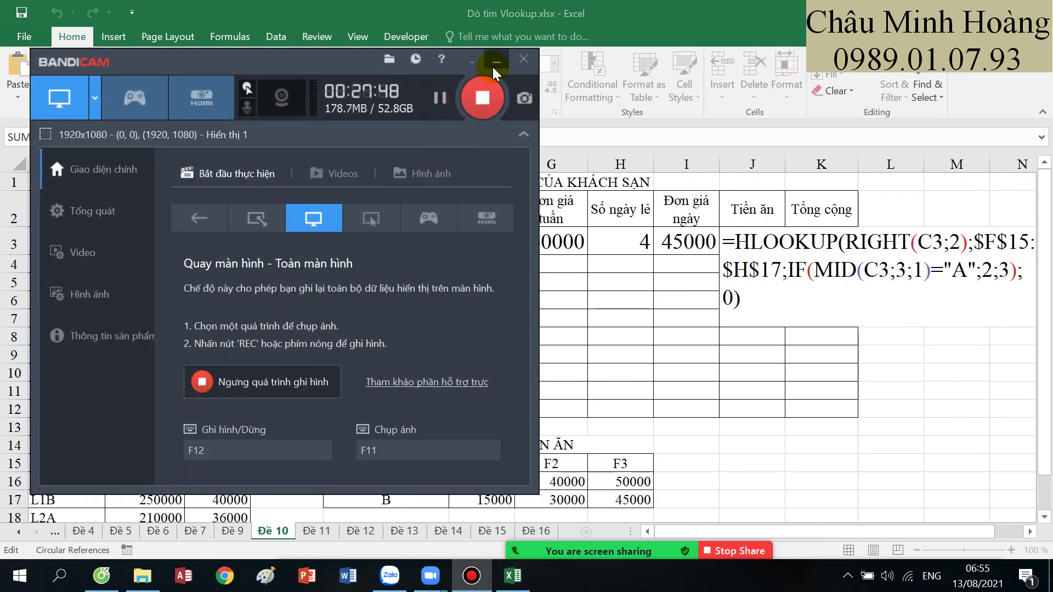
pyautogui.click(495, 68)
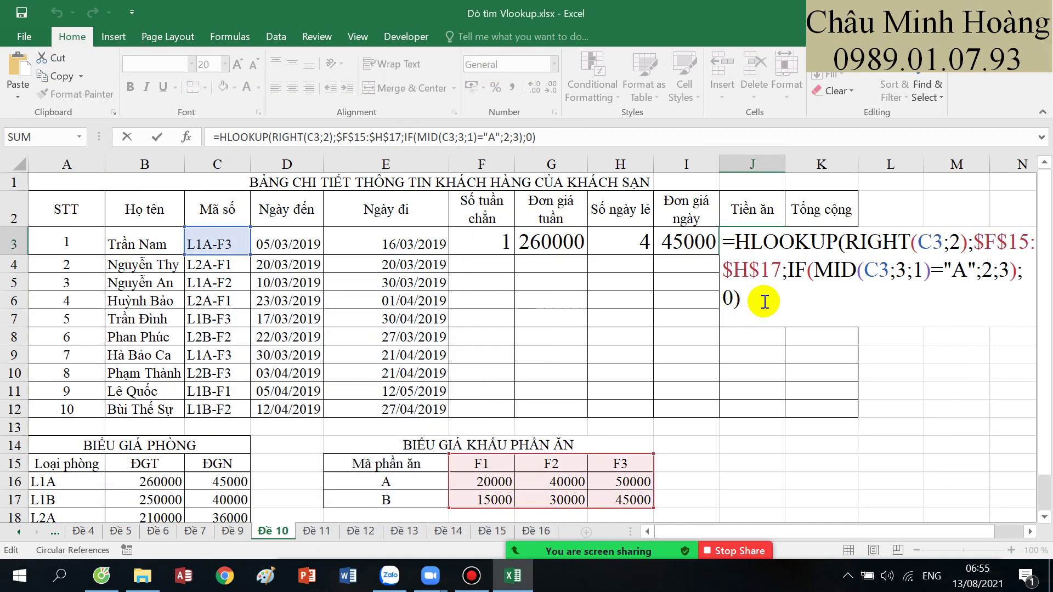
# - Close the formula in J3 and switch to sheet Đề 11 to view its sales list and lookup tables
pyautogui.press('Return')
pyautogui.scroll(-1, 459, 452)
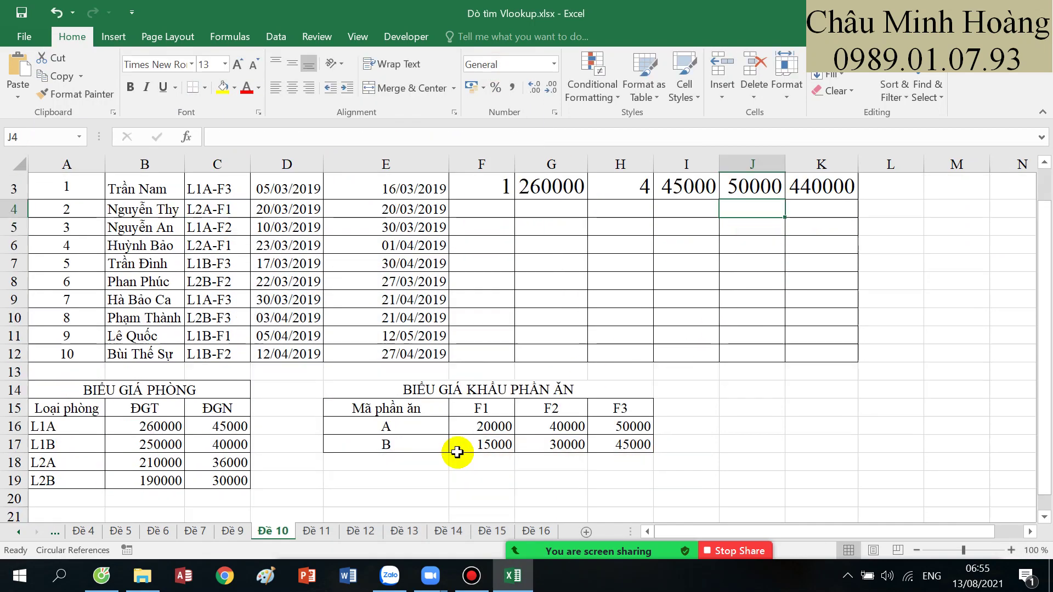
pyautogui.click(317, 531)
pyautogui.scroll(3, 419, 379)
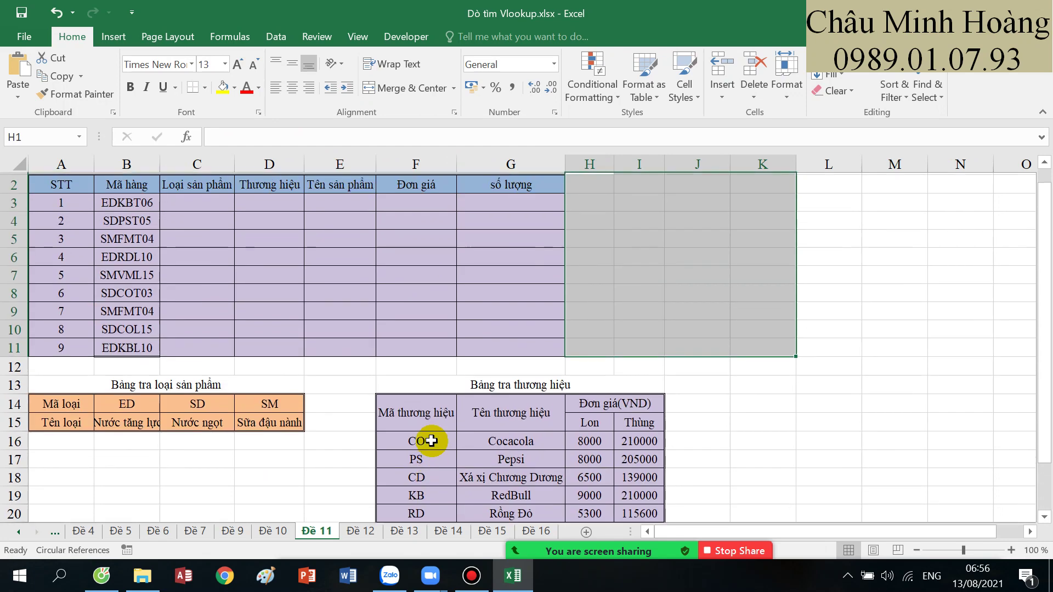
pyautogui.scroll(-1, 627, 324)
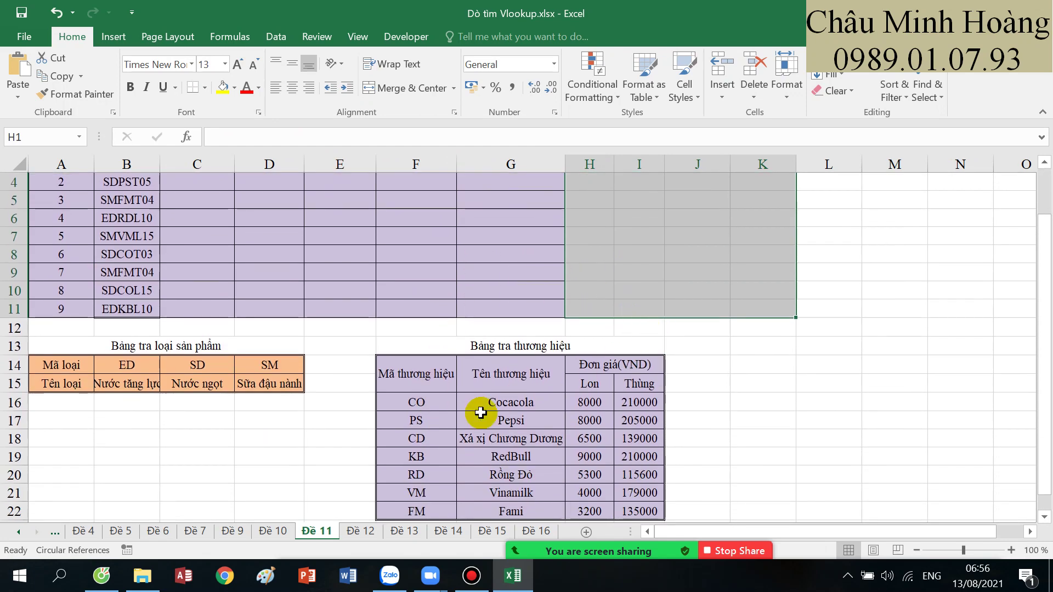
pyautogui.scroll(1, 342, 384)
# - Examine the empty columns of the sales list against the Bảng tra loại sản phẩm and Bảng tra thương hiệu lookup tables
pyautogui.click(181, 228)
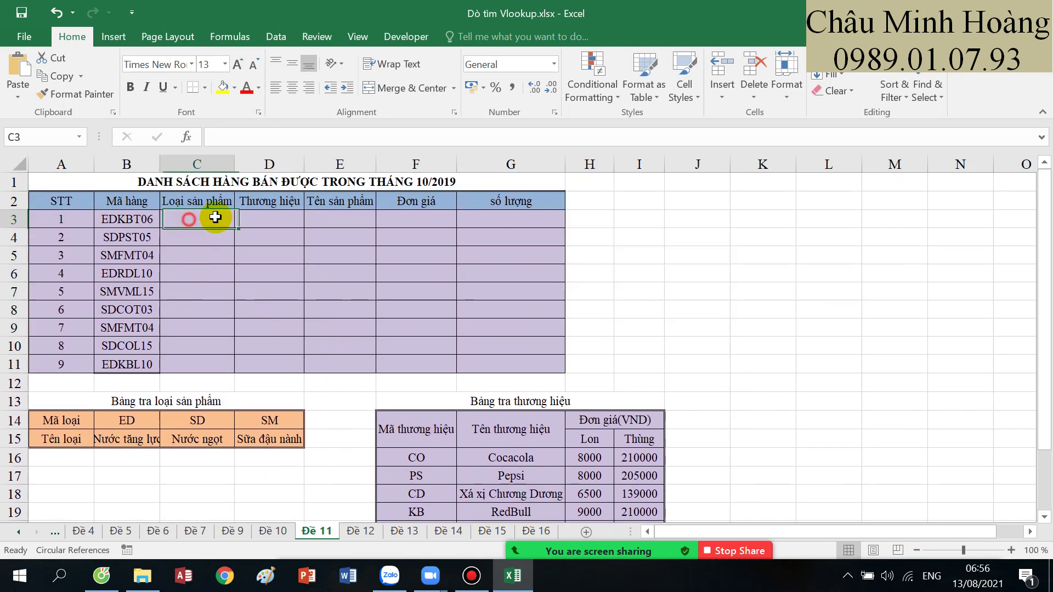
pyautogui.moveTo(127, 425); pyautogui.dragTo(291, 439)
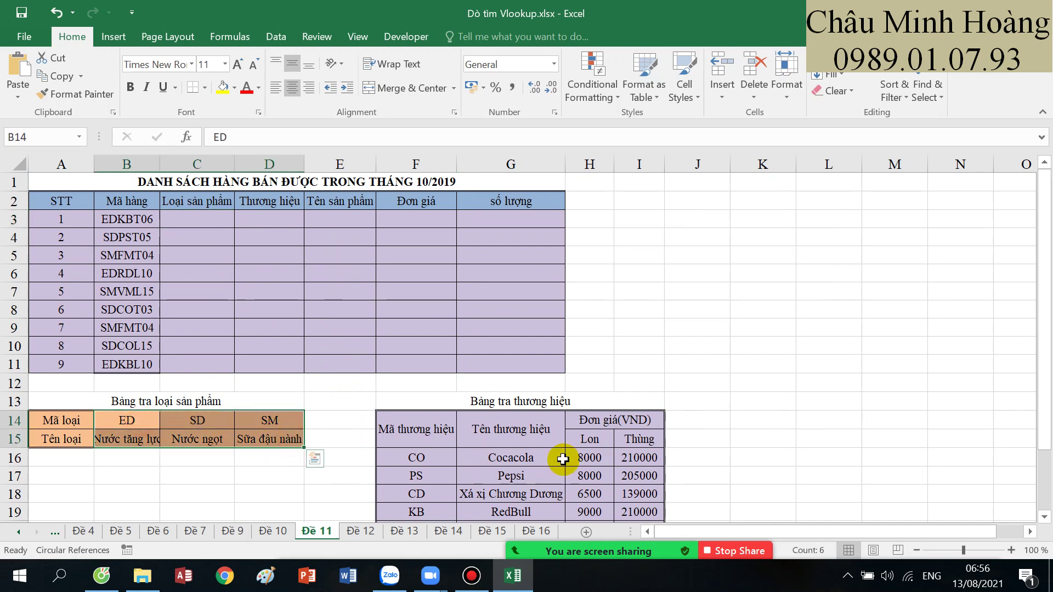
pyautogui.scroll(-1, 493, 430)
pyautogui.moveTo(430, 401); pyautogui.dragTo(536, 458)
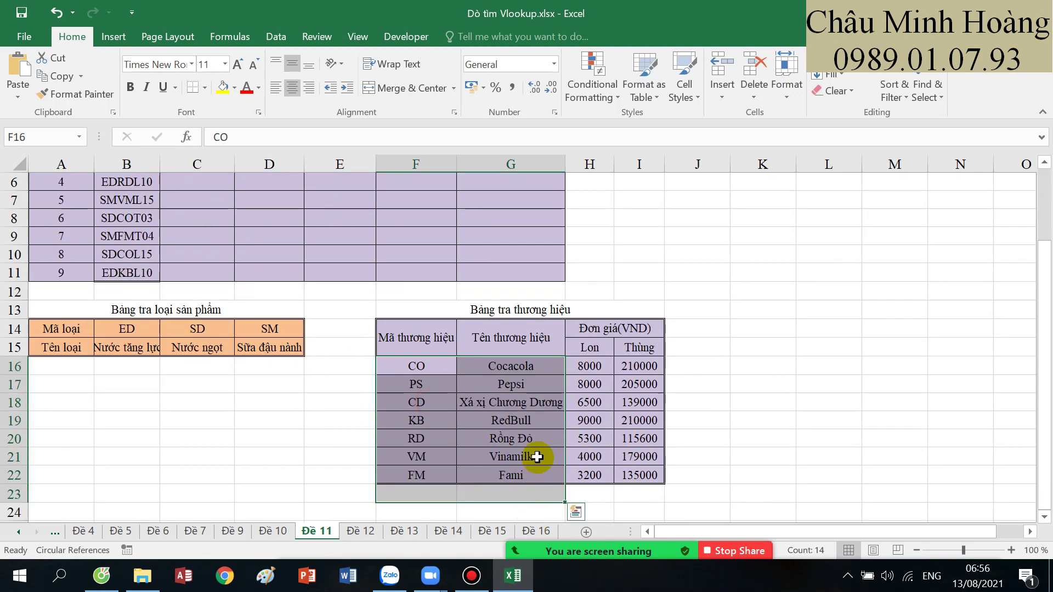
pyautogui.scroll(2, 435, 324)
pyautogui.click(343, 221)
pyautogui.moveTo(342, 221); pyautogui.dragTo(338, 362)
pyautogui.moveTo(131, 421); pyautogui.dragTo(279, 441)
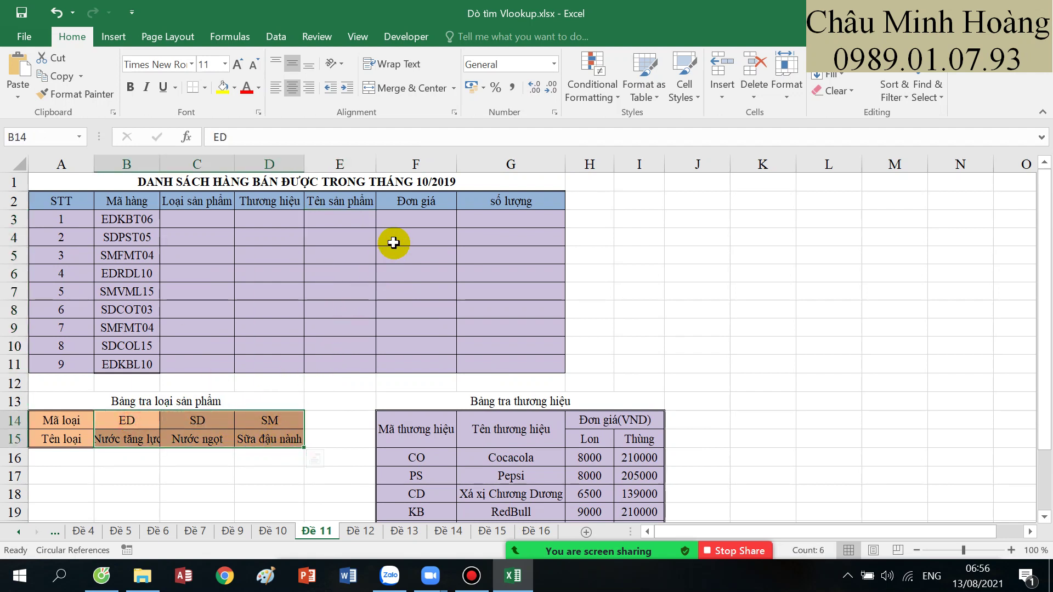
pyautogui.moveTo(404, 218); pyautogui.dragTo(521, 221)
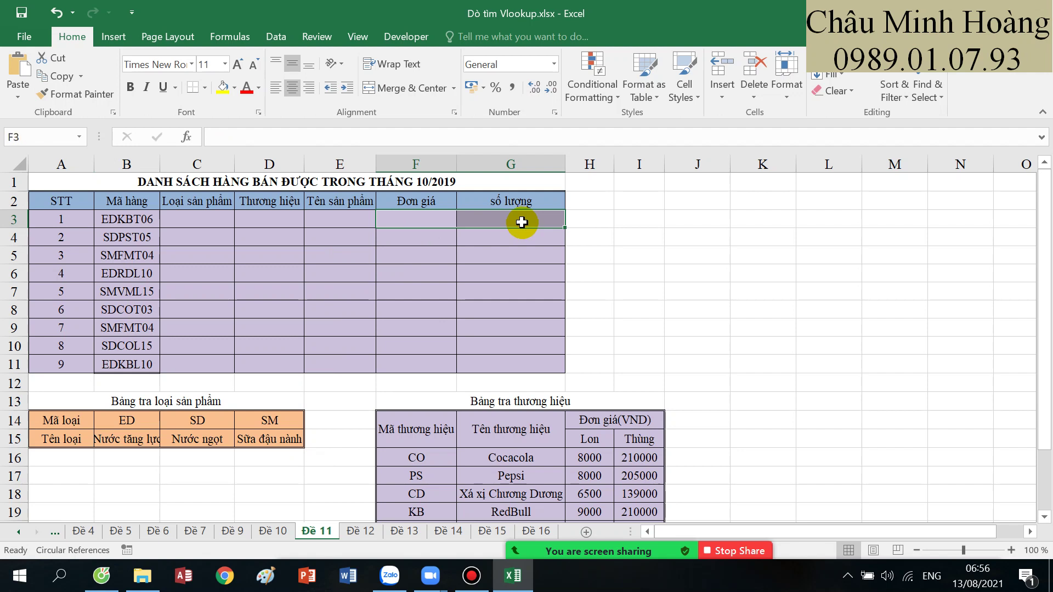
# - Increase the font size of cells C3:G3 to 20
pyautogui.moveTo(222, 217); pyautogui.dragTo(561, 219)
pyautogui.click(239, 64)
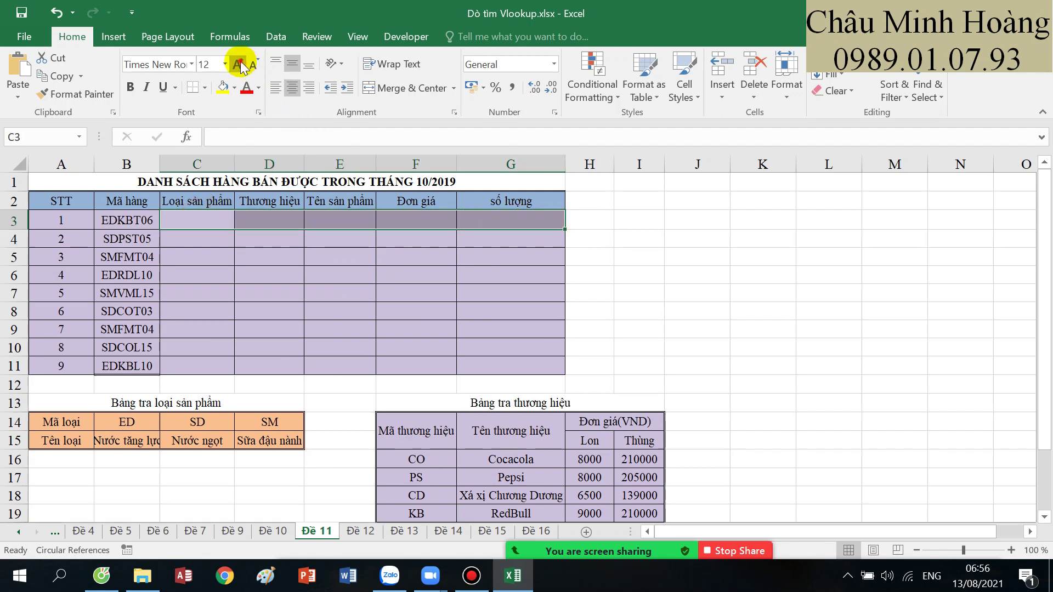
pyautogui.click(239, 64)
pyautogui.click(239, 65)
pyautogui.click(239, 64)
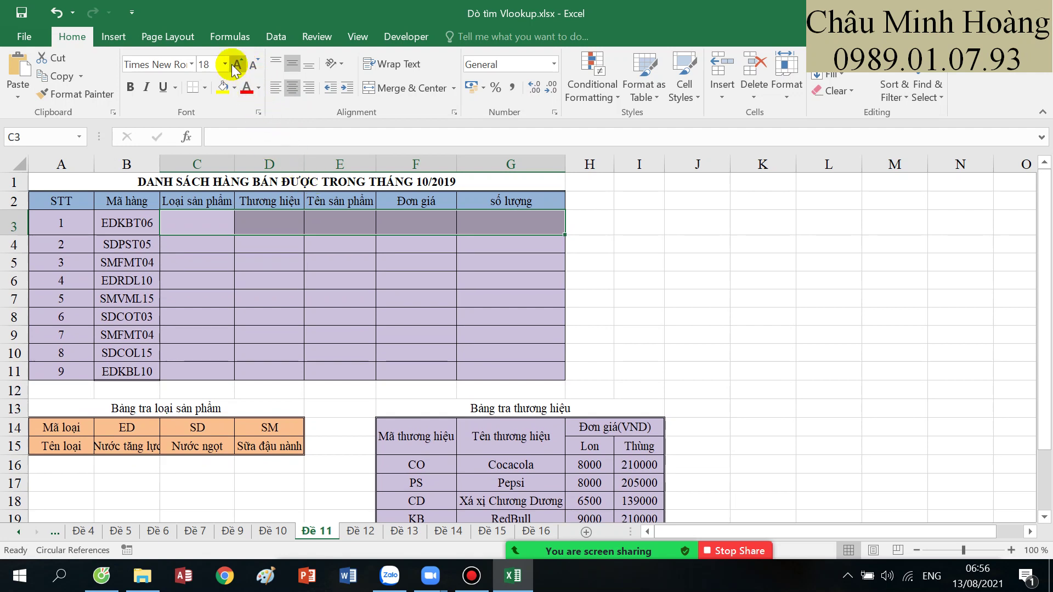
pyautogui.click(237, 64)
# - Enter =VALUE(RIGHT(B3;2)) in the số lượng cell G3
pyautogui.click(541, 227)
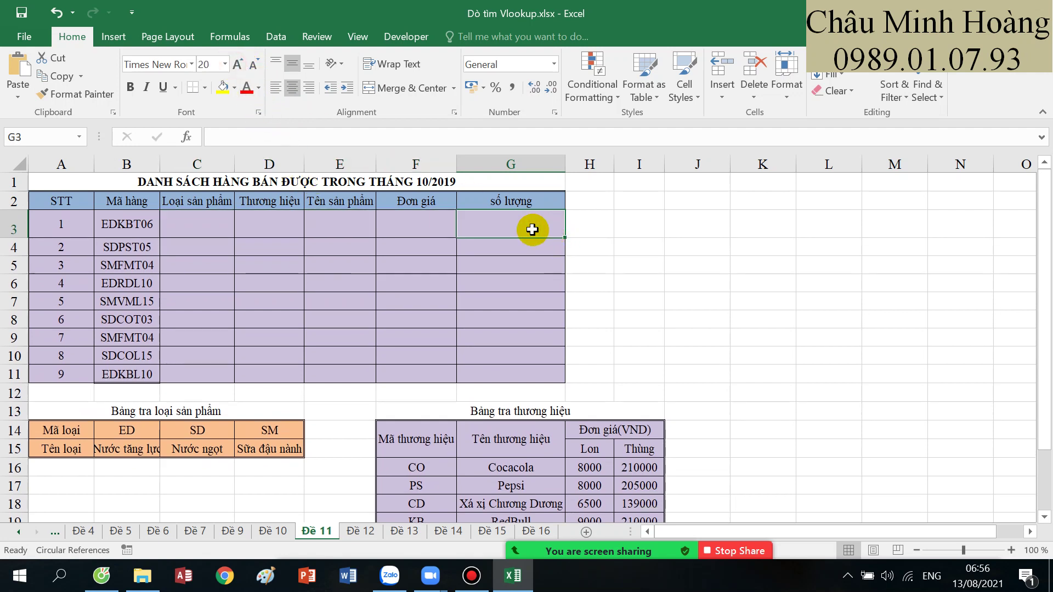
pyautogui.scroll(-1, 532, 229)
pyautogui.scroll(1, 532, 229)
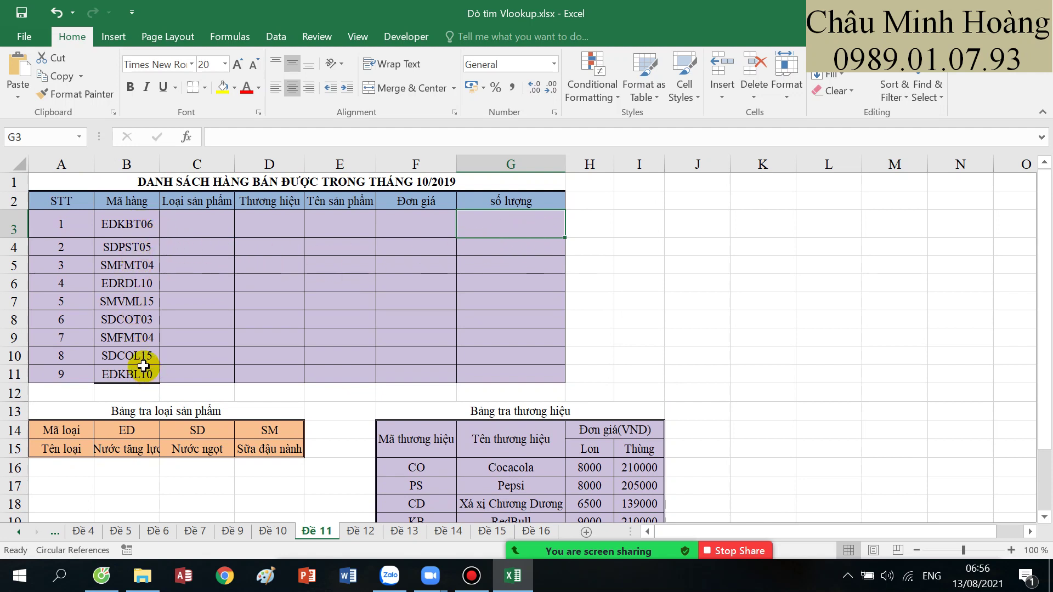
pyautogui.write('=v')
pyautogui.press('Tab')
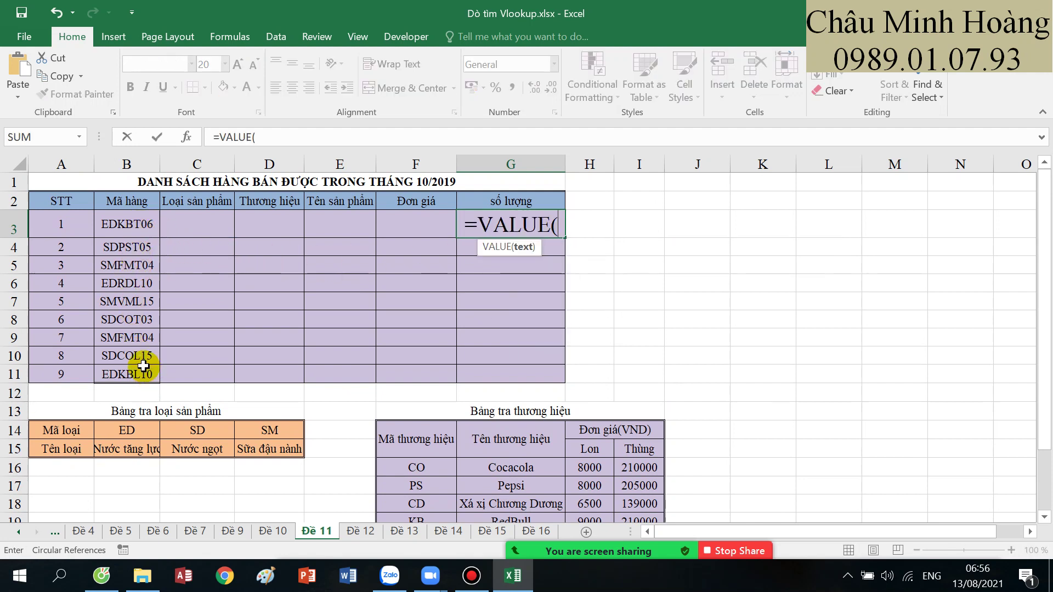
pyautogui.write('ro')
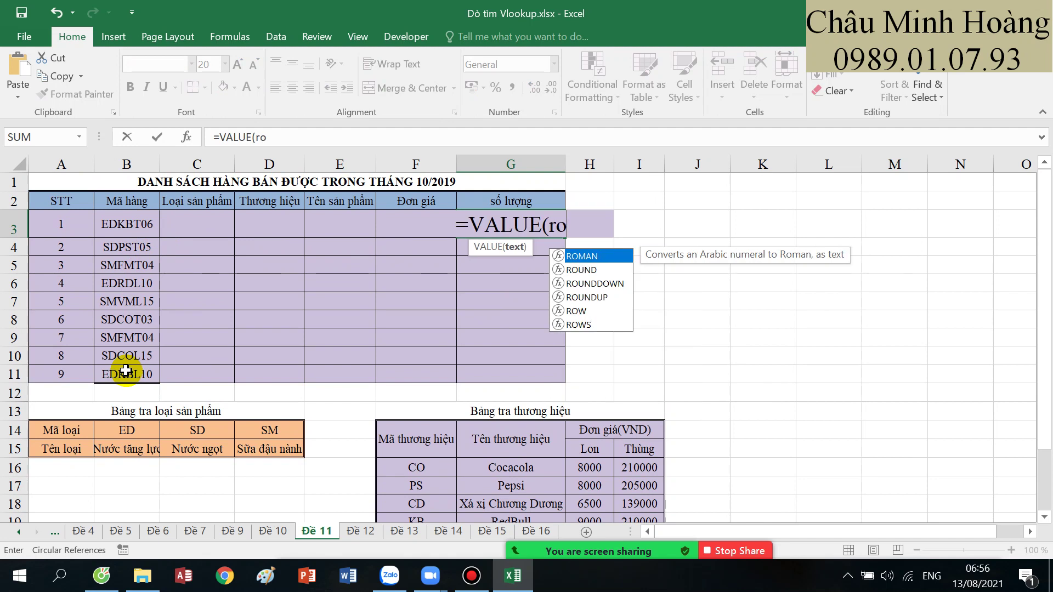
pyautogui.press('BackSpace')
pyautogui.write('i')
pyautogui.press('Tab')
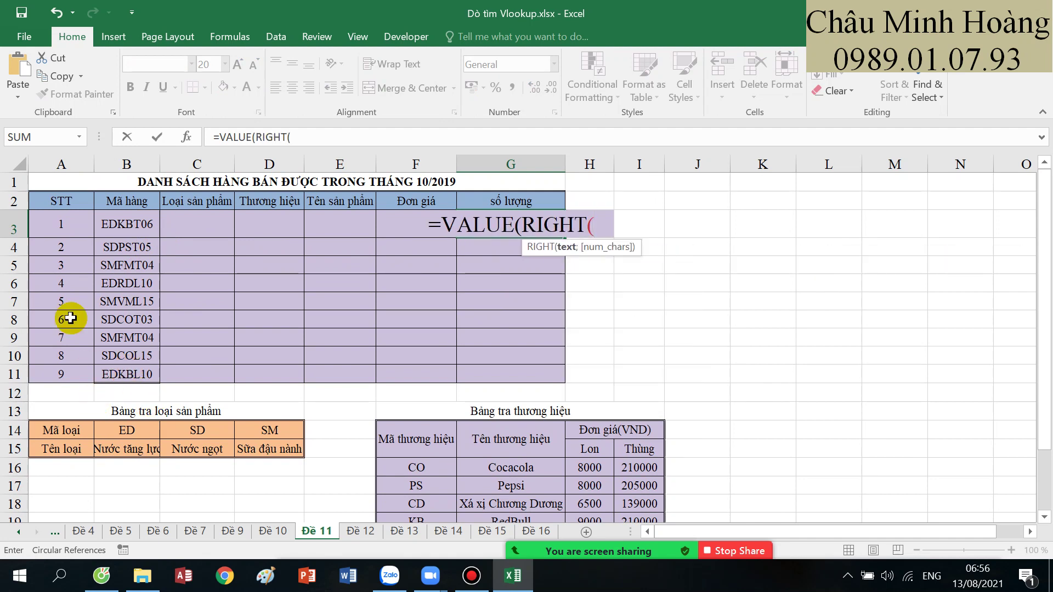
pyautogui.click(125, 224)
pyautogui.write(';')
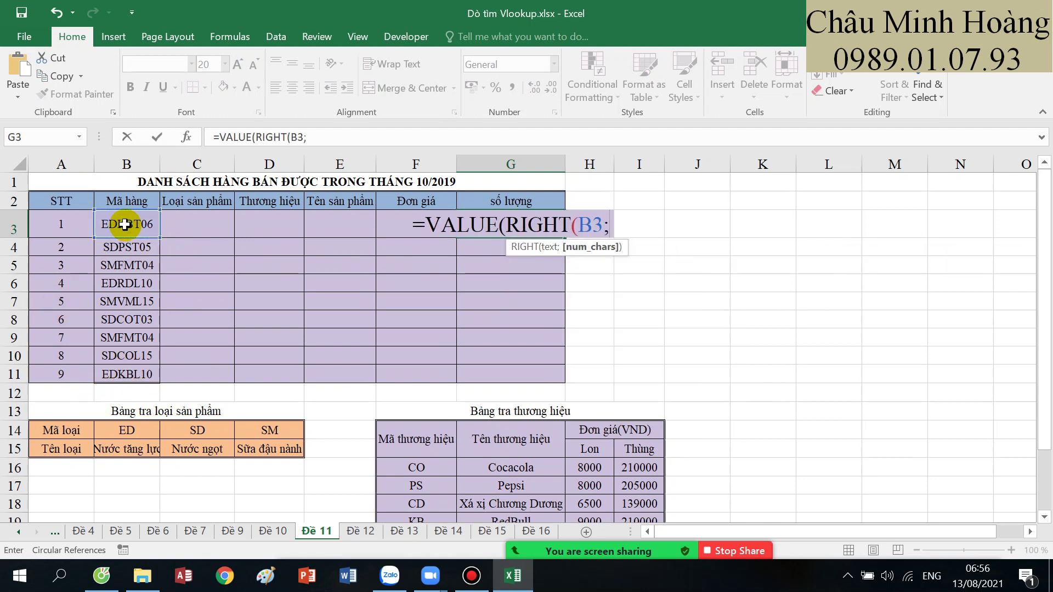
pyautogui.write('2)')
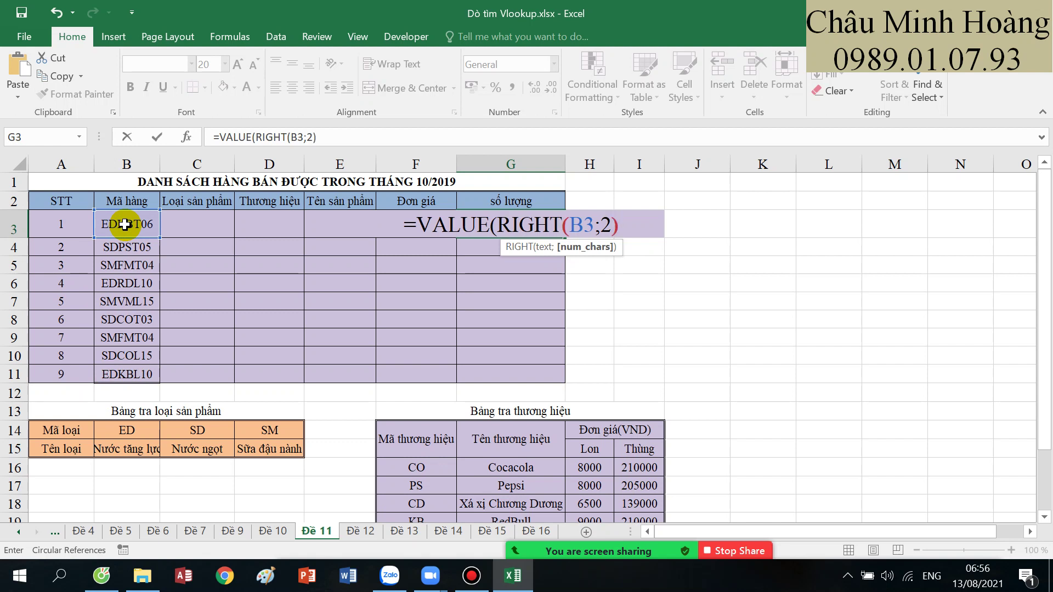
pyautogui.write(')')
pyautogui.press('Return')
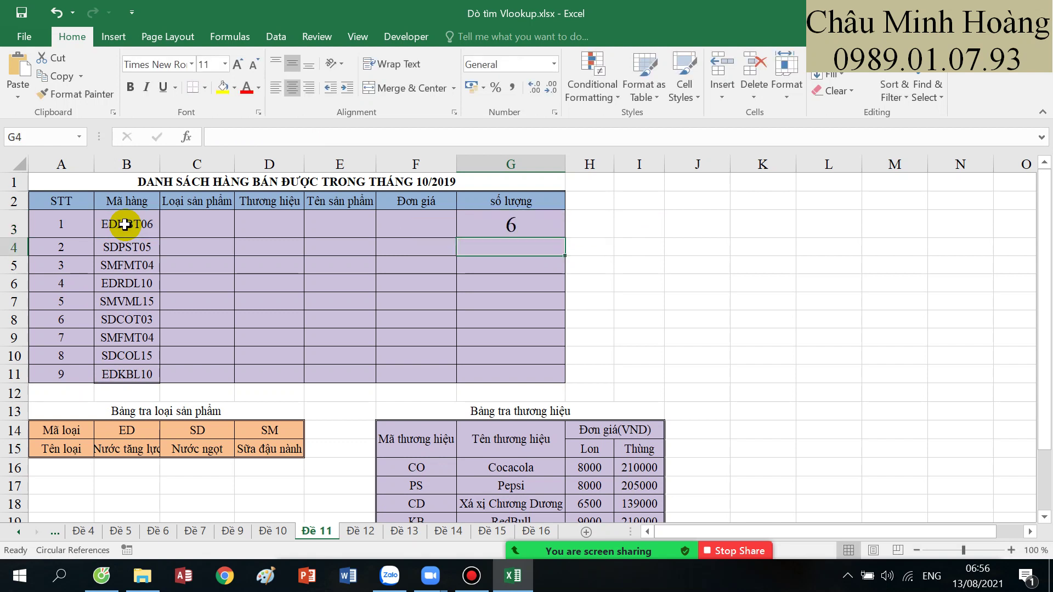
# - Start an HLOOKUP formula in the Loại sản phẩm cell C3 with LEFT(B3;2) as the lookup value
pyautogui.click(413, 225)
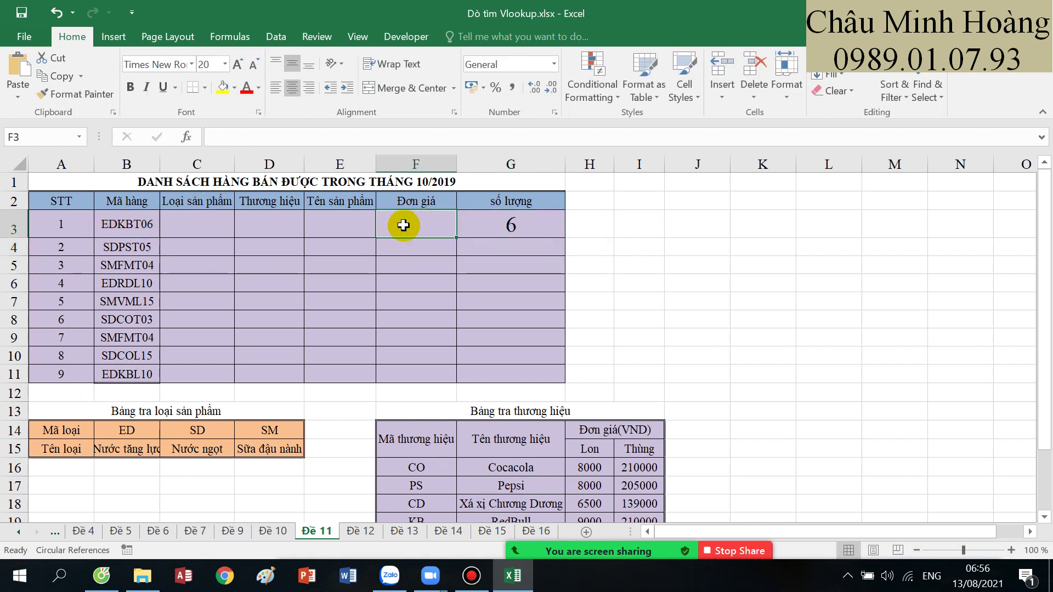
pyautogui.click(185, 218)
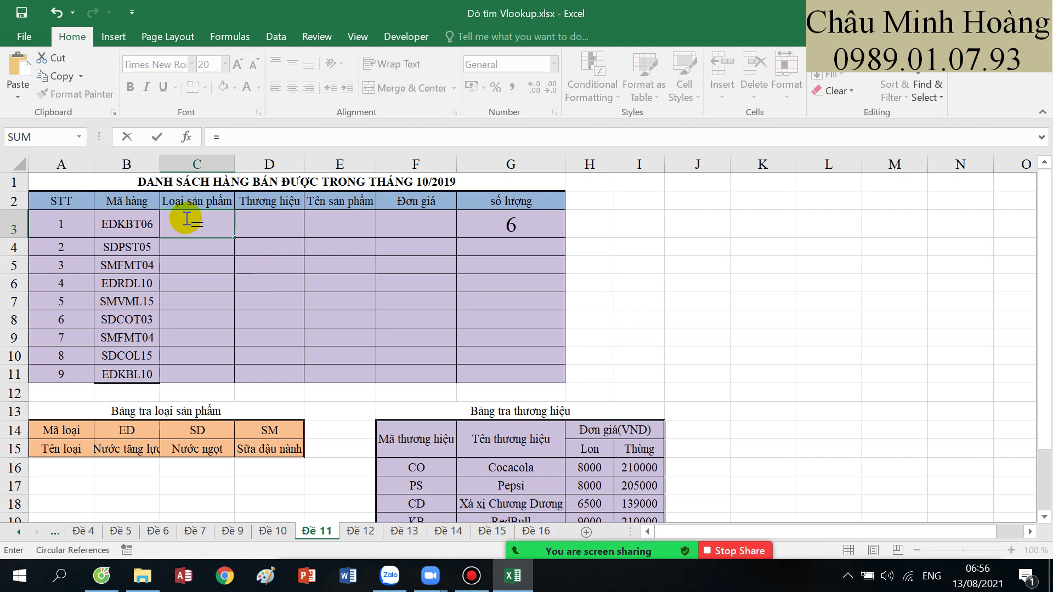
pyautogui.write('hl')
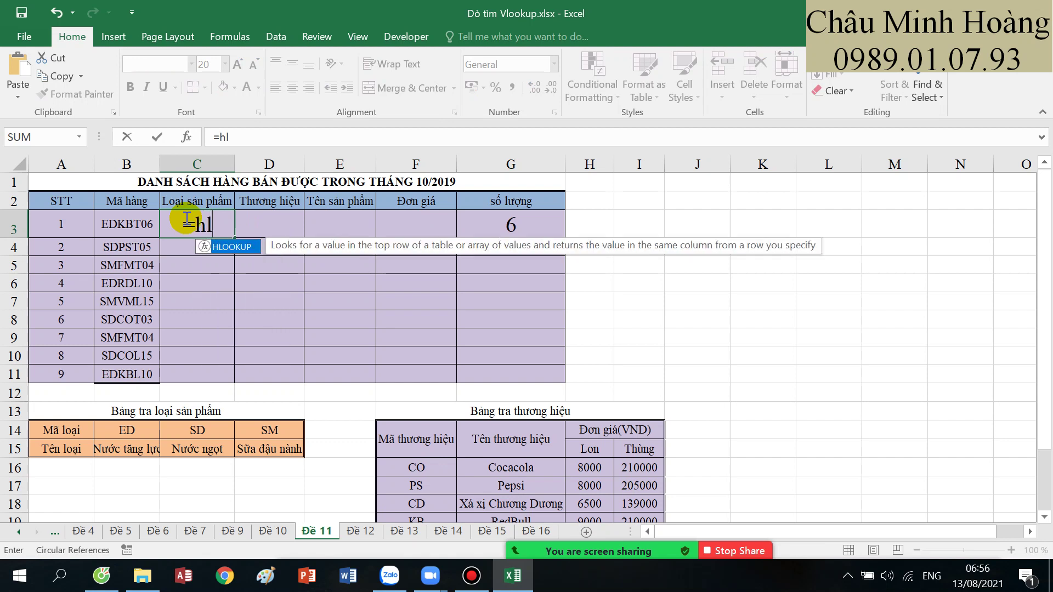
pyautogui.press('Tab')
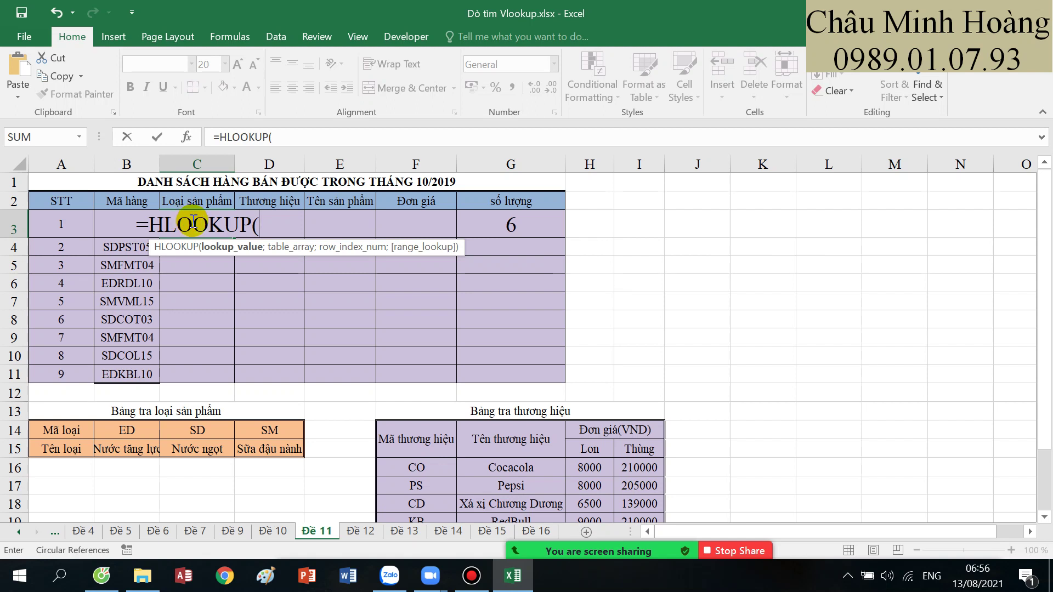
pyautogui.write('lef')
pyautogui.press('Tab')
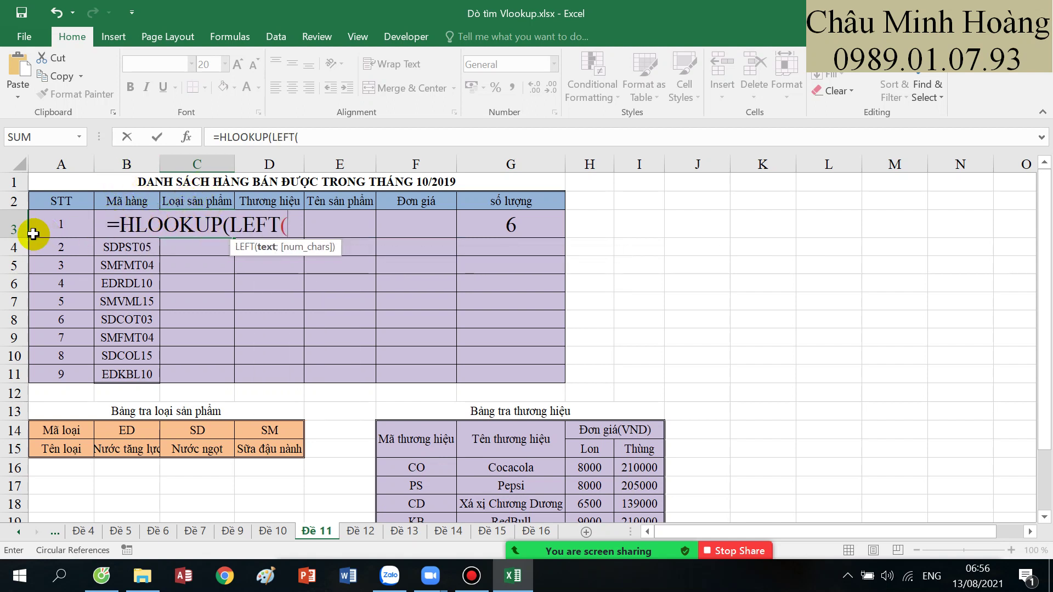
pyautogui.write('B3;2);')
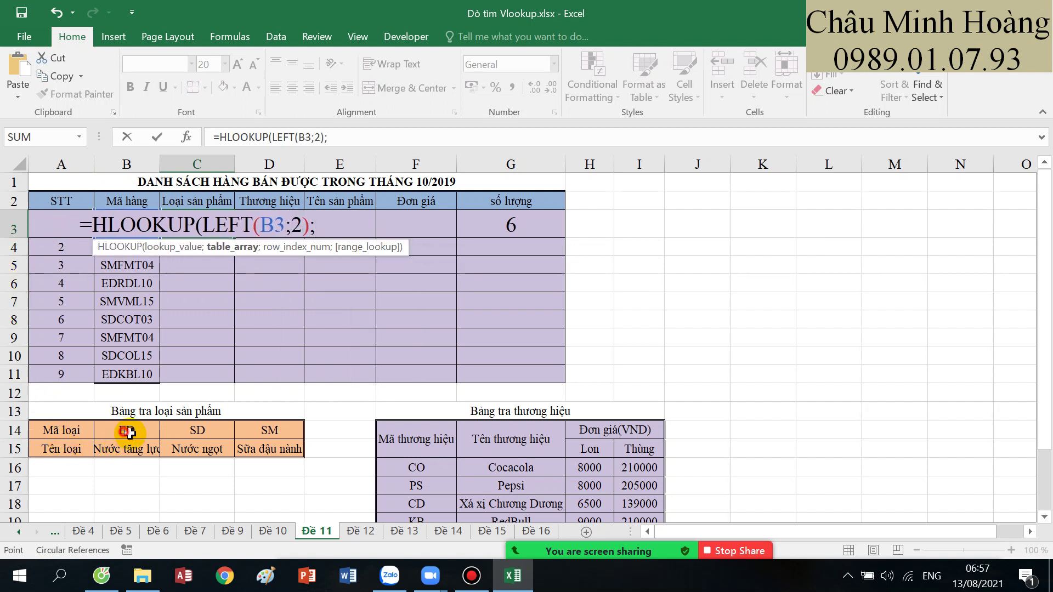
# - Complete the C3 formula with table $B$14:$D$15, row 2 and exact match 0, and widen column C to fit the text
pyautogui.moveTo(128, 432); pyautogui.dragTo(295, 455)
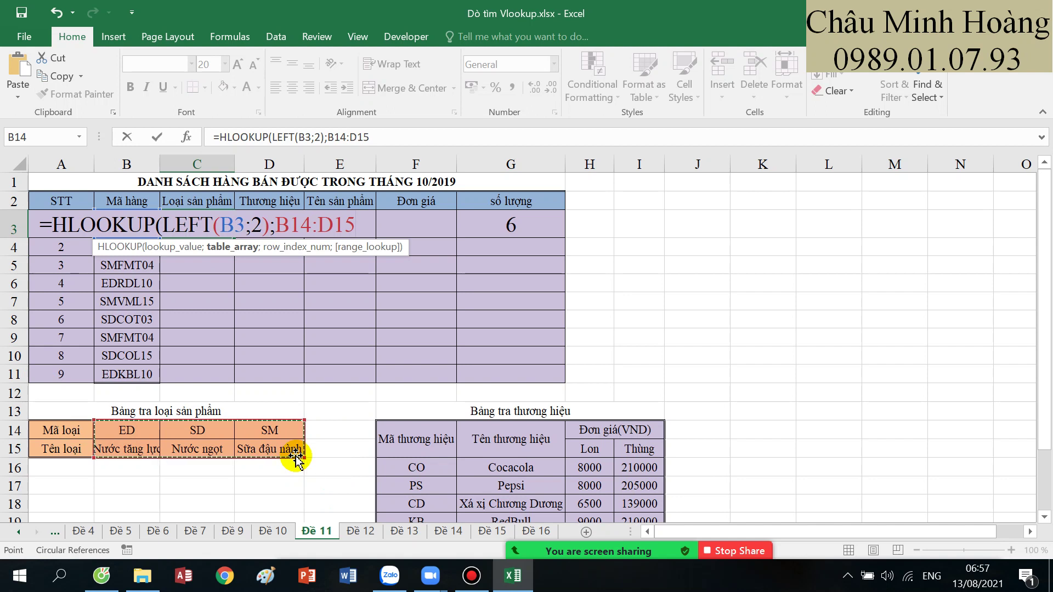
pyautogui.press('F4')
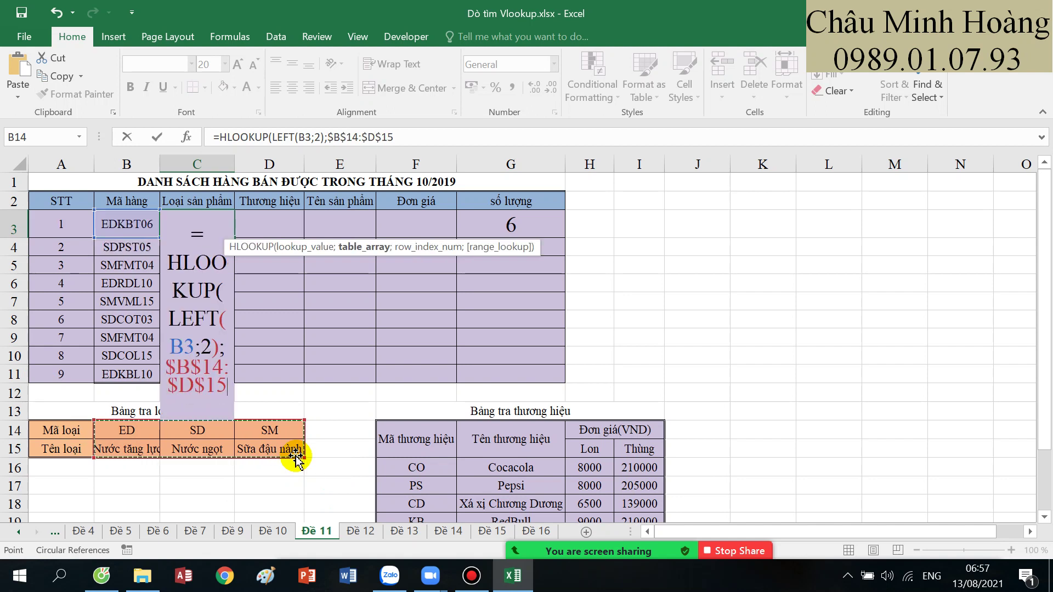
pyautogui.write(';')
pyautogui.write('2;')
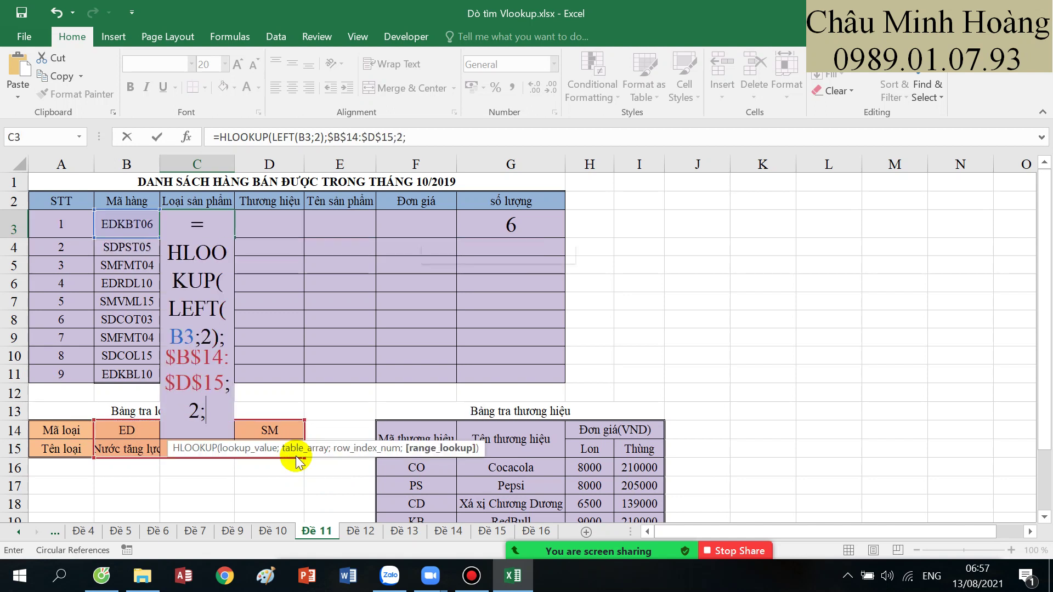
pyautogui.write('0)')
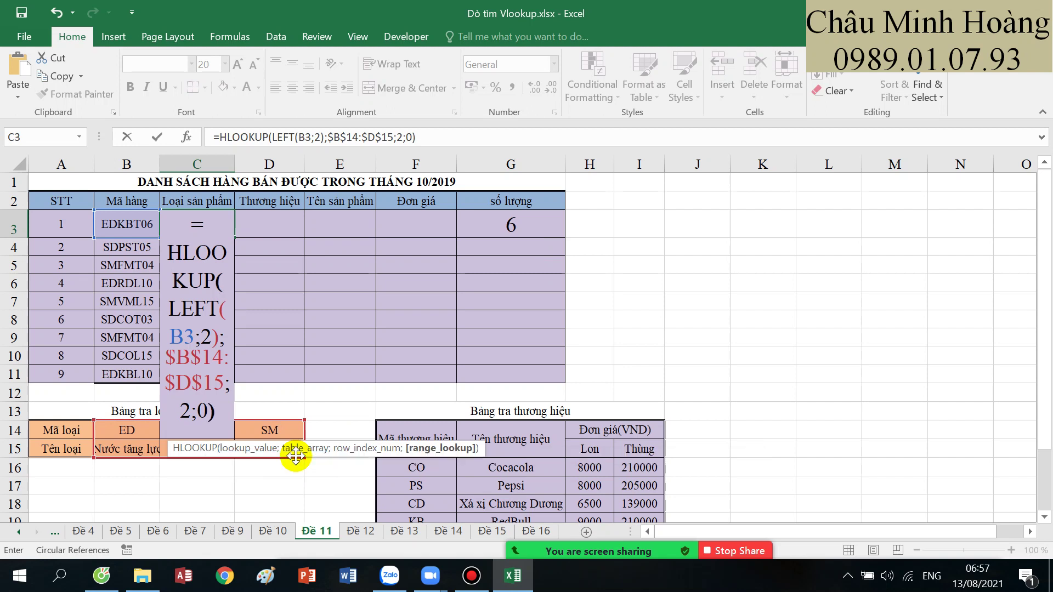
pyautogui.press('Return')
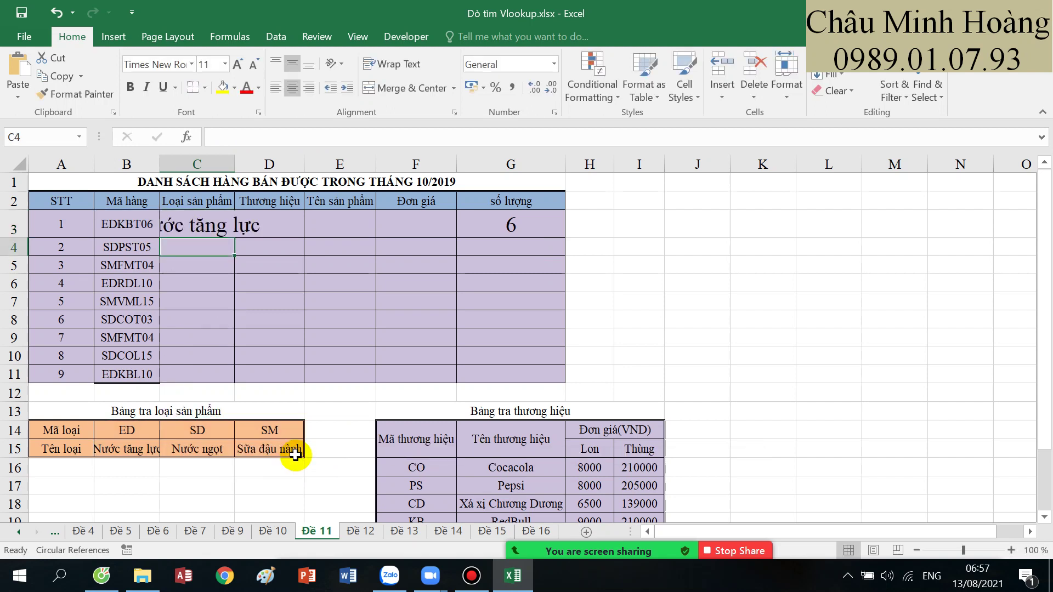
pyautogui.moveTo(611, 551); pyautogui.dragTo(610, 546)
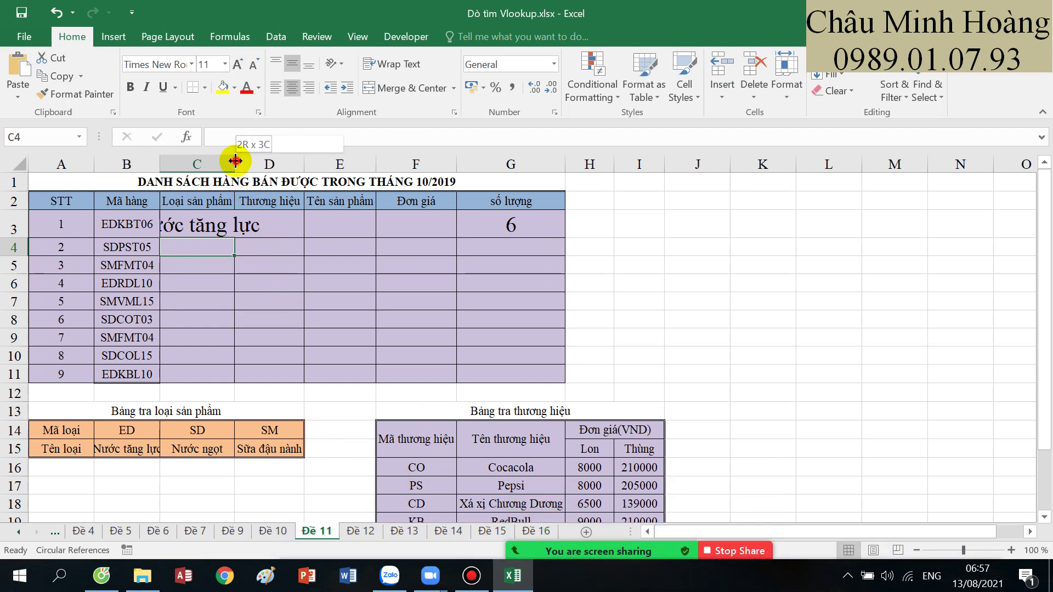
pyautogui.moveTo(235, 161); pyautogui.dragTo(294, 161)
# - Start a VLOOKUP formula in the Thương hiệu cell D3 with MID(B3;3;2) as the lookup value
pyautogui.click(323, 228)
pyautogui.scroll(-2, 525, 400)
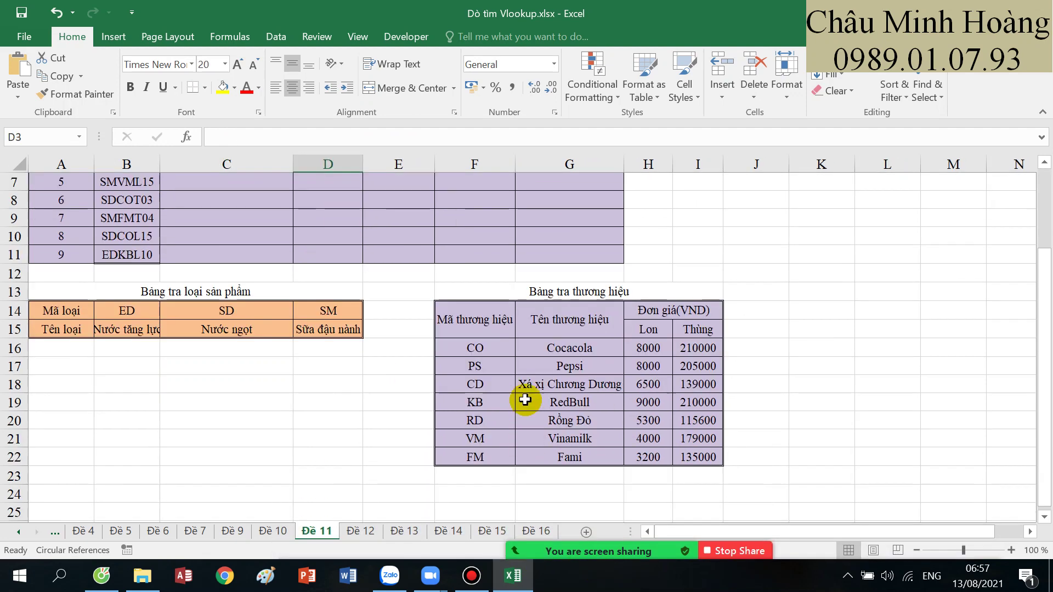
pyautogui.moveTo(501, 349); pyautogui.dragTo(582, 455)
pyautogui.scroll(2, 419, 347)
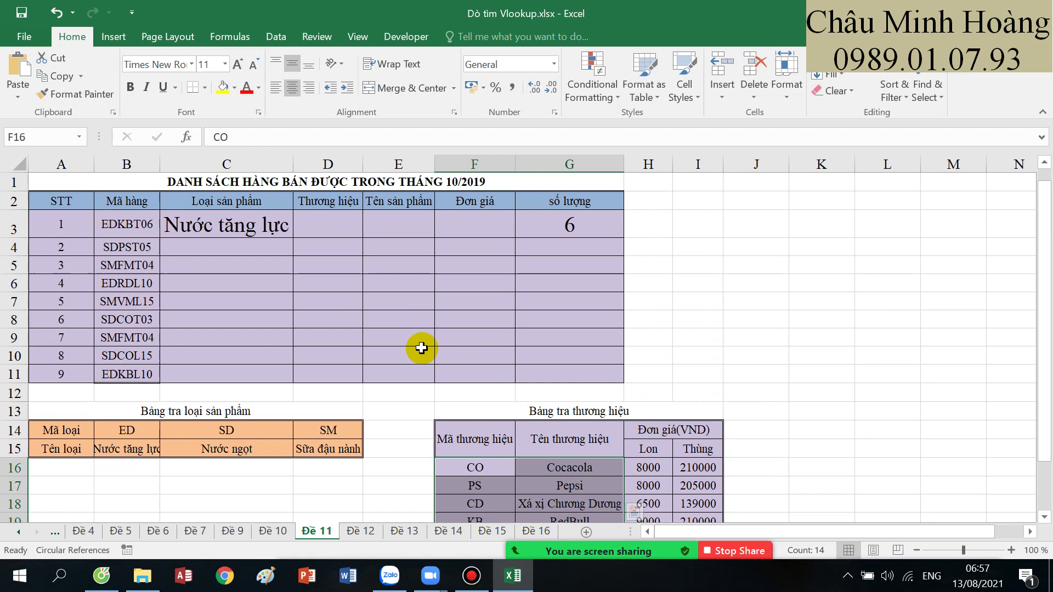
pyautogui.click(326, 229)
pyautogui.write('=vl')
pyautogui.press('Tab')
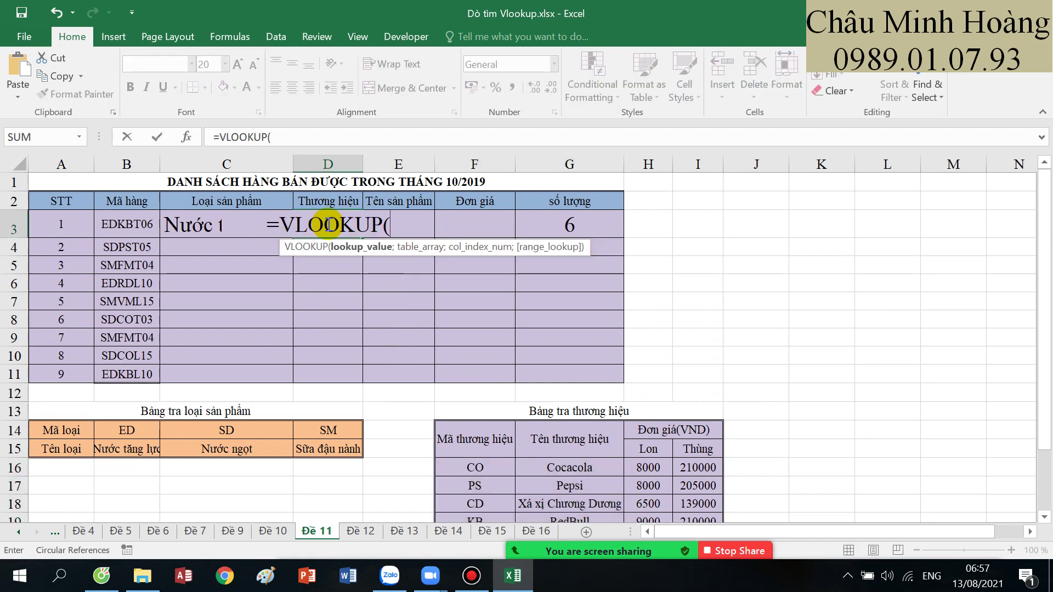
pyautogui.write('mid')
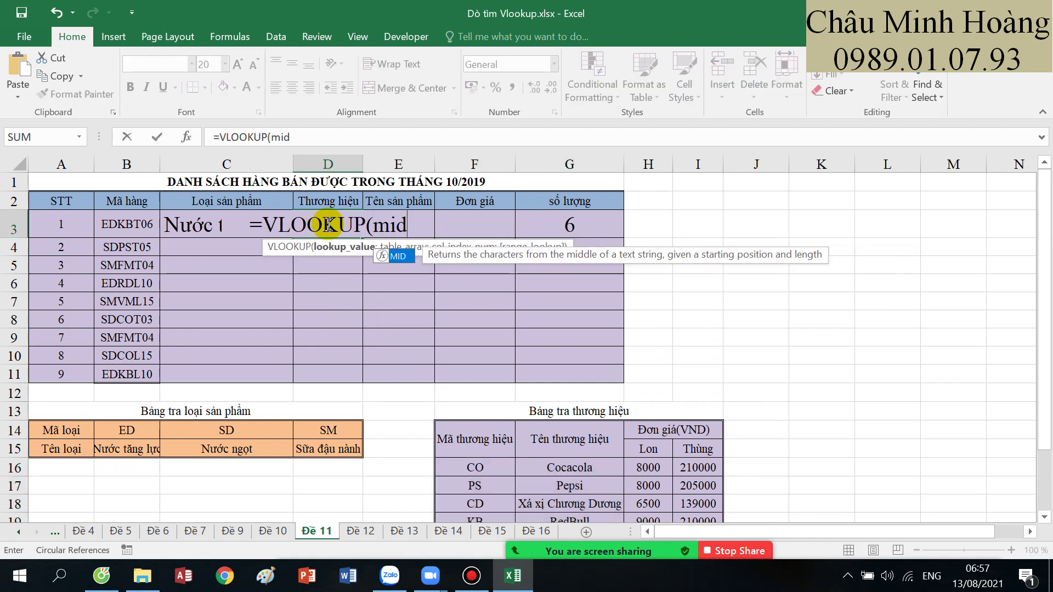
pyautogui.press('Tab')
pyautogui.click(134, 220)
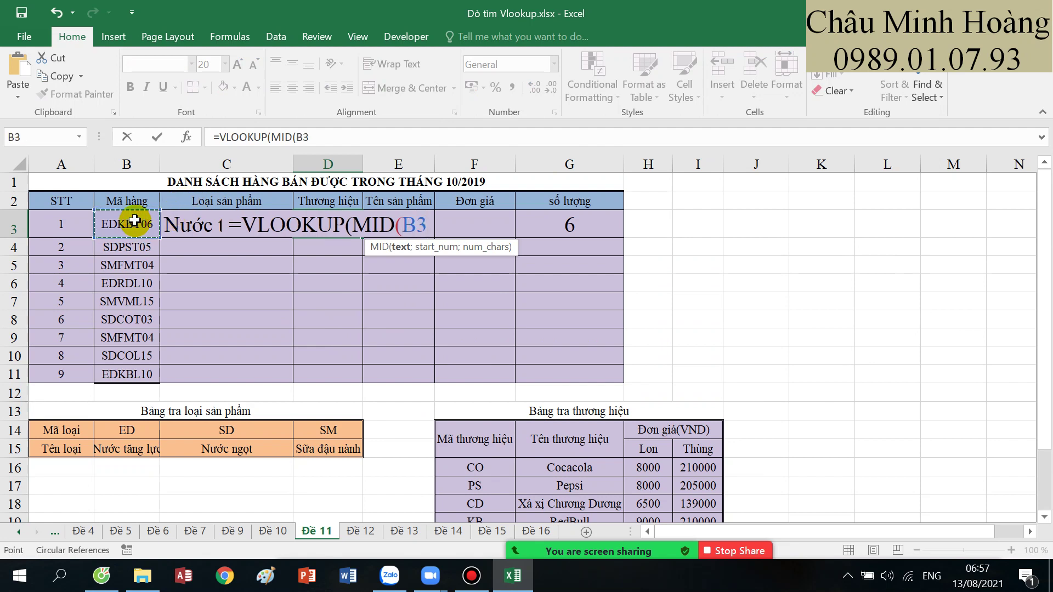
pyautogui.write(';3;2')
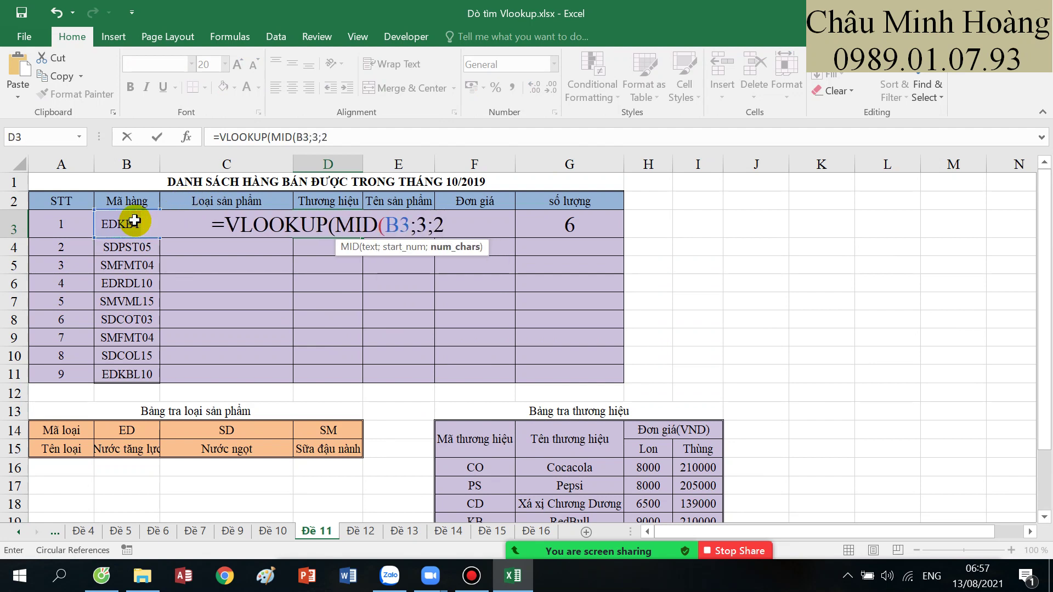
pyautogui.write('):')
pyautogui.press('BackSpace')
pyautogui.write(';')
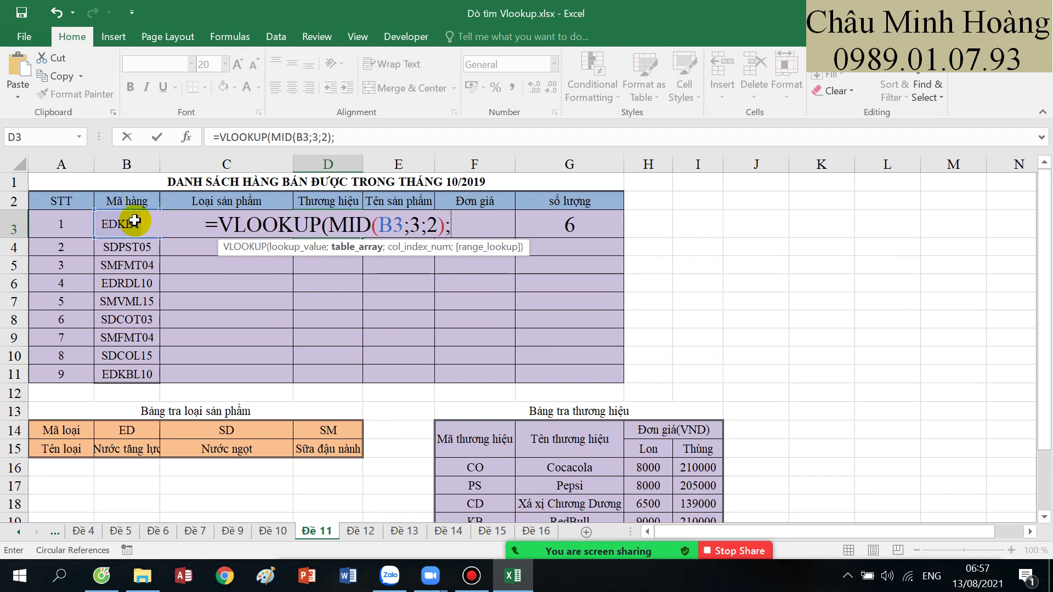
# - Complete the D3 formula with table $F$16:$G$22, column 2 and exact match 0, and autofit column D
pyautogui.scroll(-1, 470, 442)
pyautogui.moveTo(477, 396); pyautogui.dragTo(578, 470)
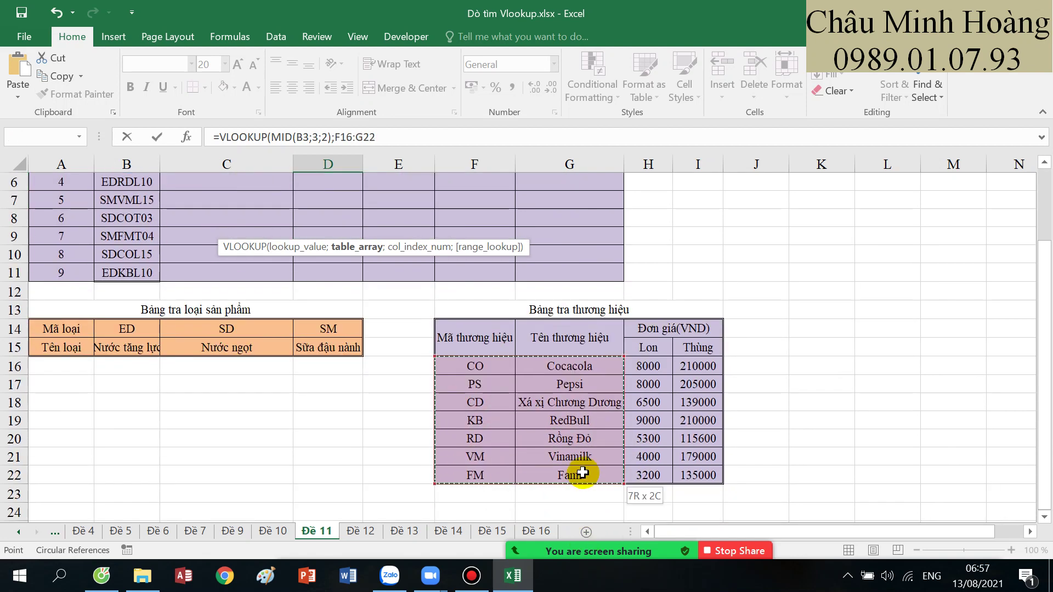
pyautogui.press('F4')
pyautogui.write(';')
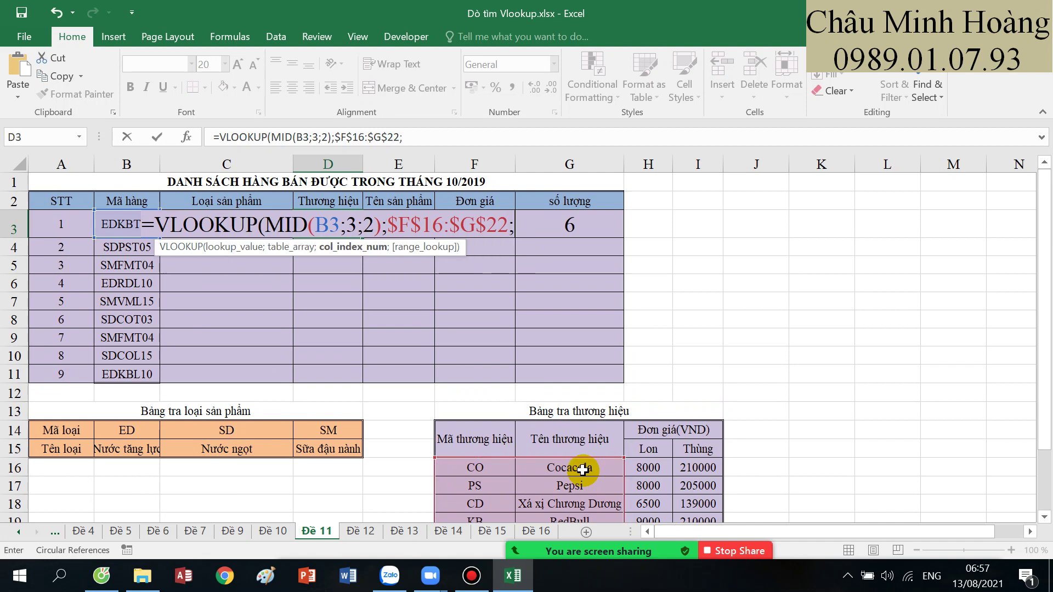
pyautogui.write('2;0')
pyautogui.press('BackSpace')
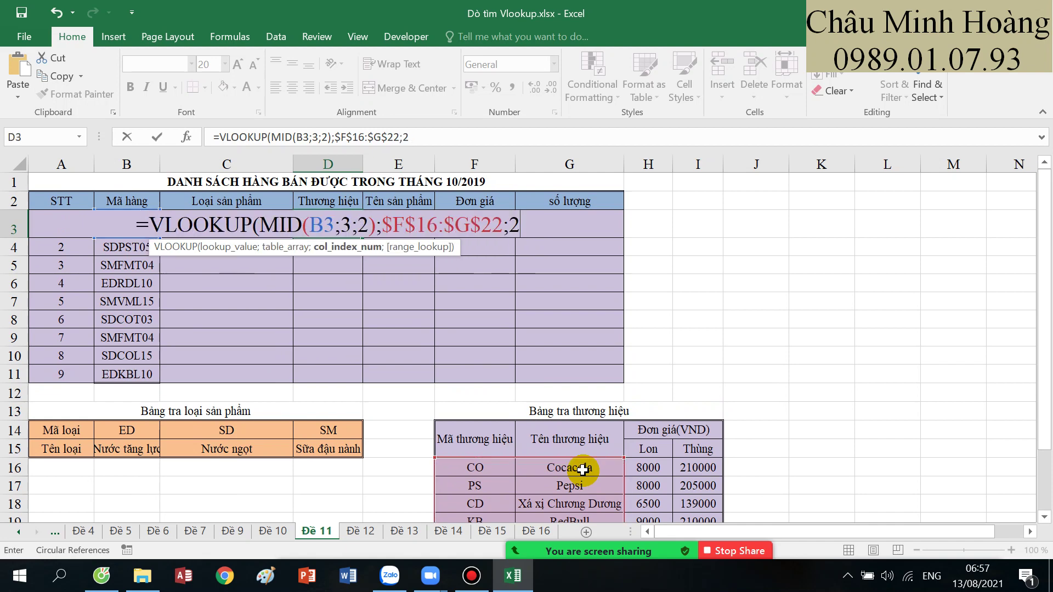
pyautogui.write(';0')
pyautogui.press('Return')
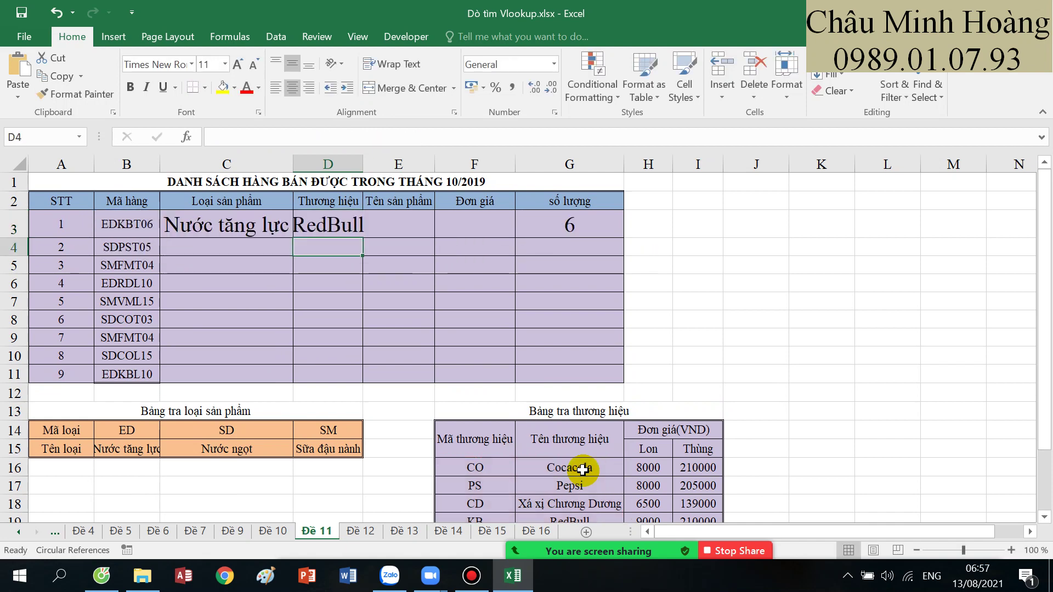
pyautogui.doubleClick(362, 164)
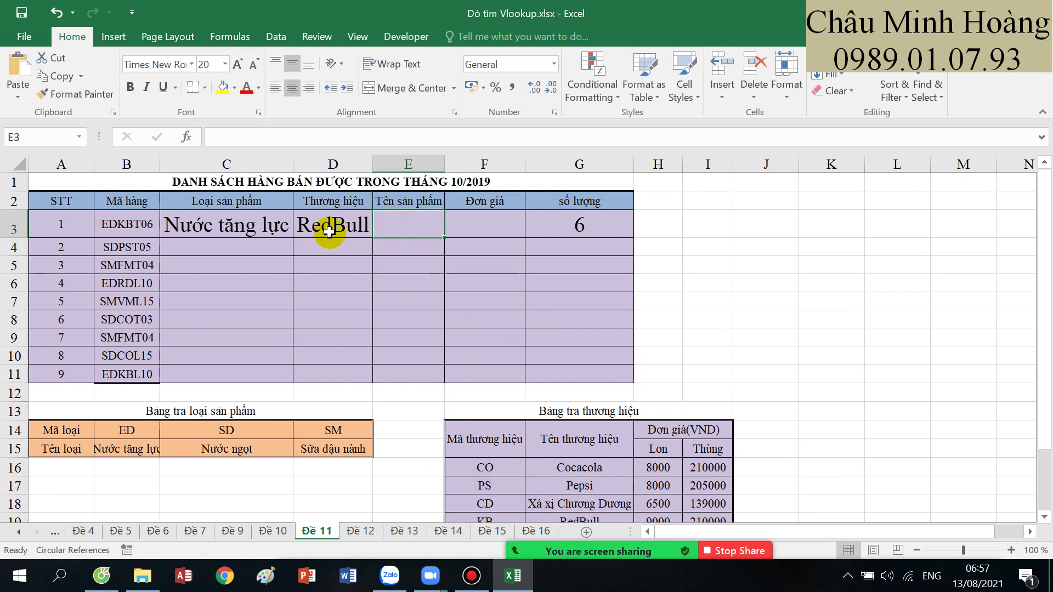
# - Review C3:D3 as the parts of the product name and the brand table F16:I22 as the source for Đơn giá
pyautogui.click(251, 223)
pyautogui.moveTo(297, 223); pyautogui.dragTo(316, 225)
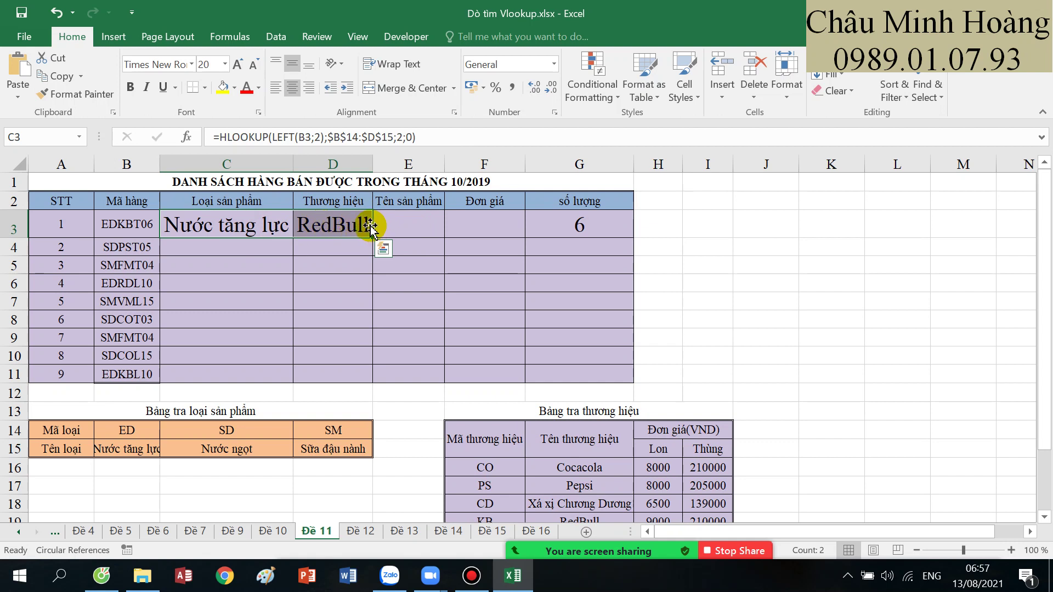
pyautogui.click(489, 226)
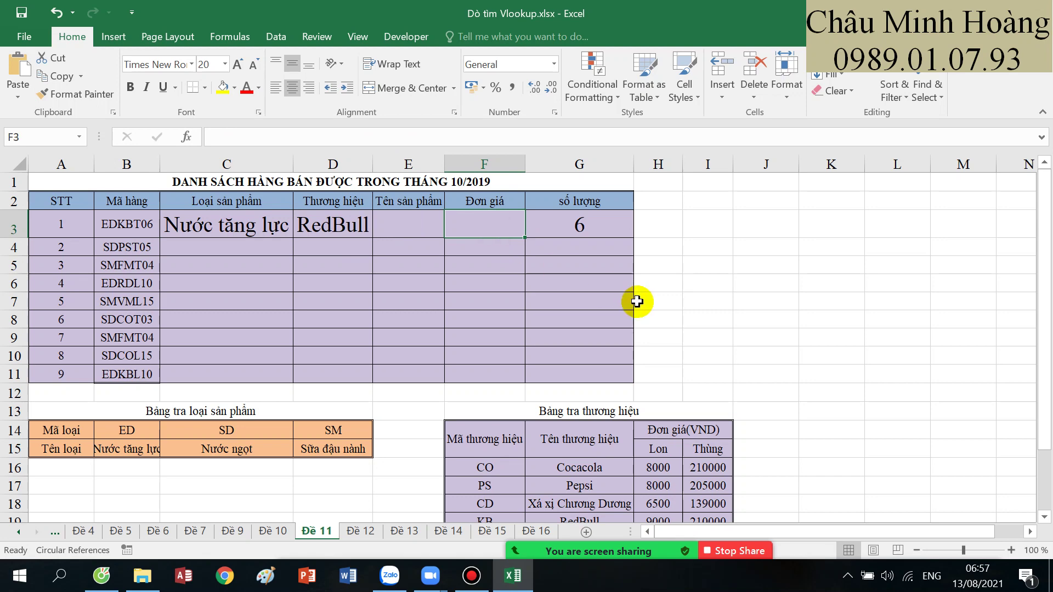
pyautogui.scroll(-2, 631, 302)
pyautogui.moveTo(466, 356); pyautogui.dragTo(689, 453)
pyautogui.scroll(2, 647, 369)
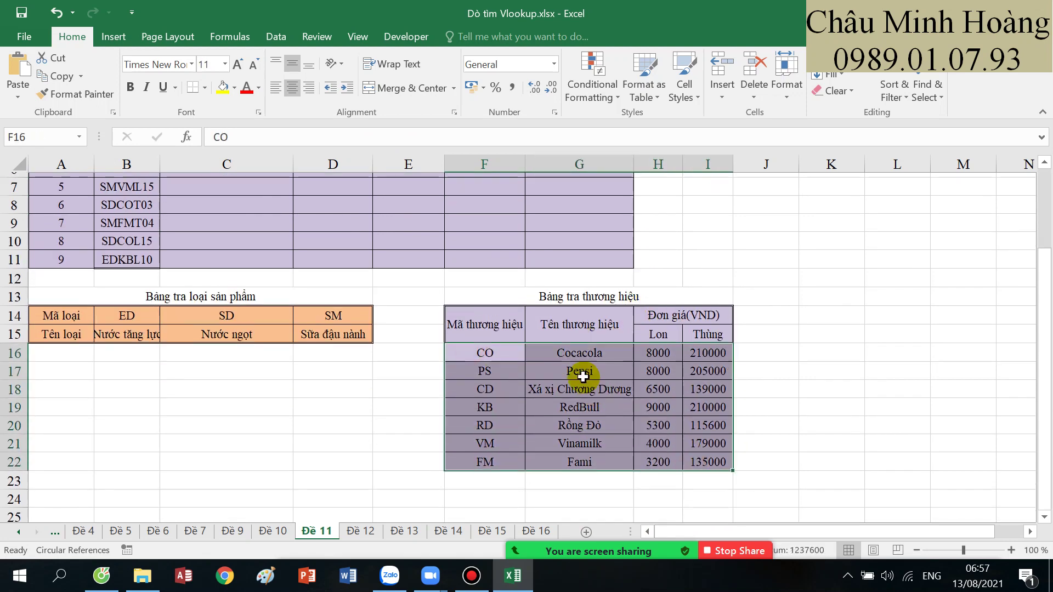
# - Start a VLOOKUP formula in the Đơn giá cell F3 with MID(B3;3;2) as the lookup value
pyautogui.click(463, 225)
pyautogui.write('=')
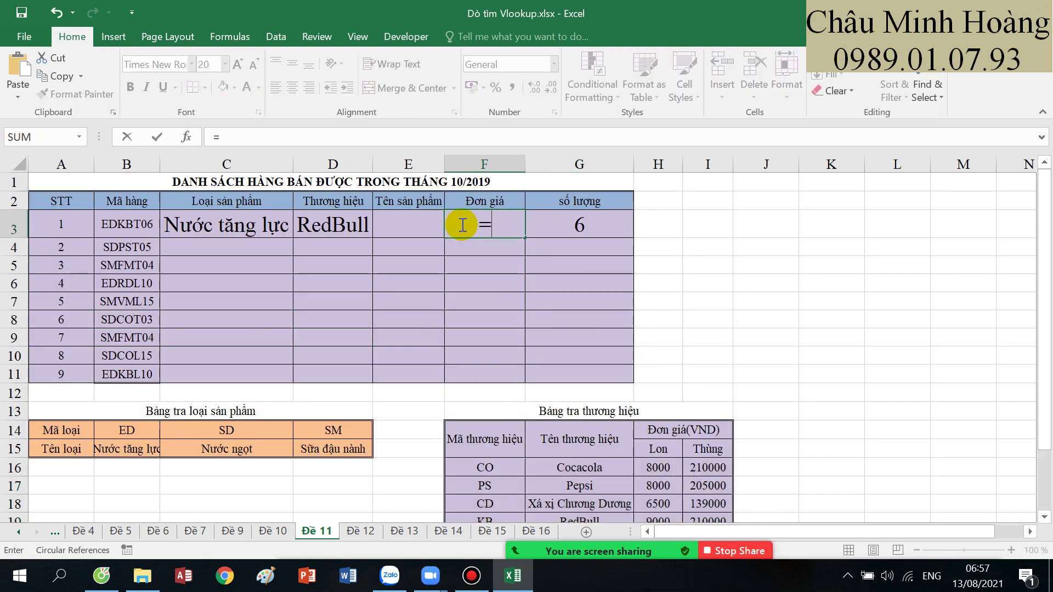
pyautogui.write('vl')
pyautogui.press('Tab')
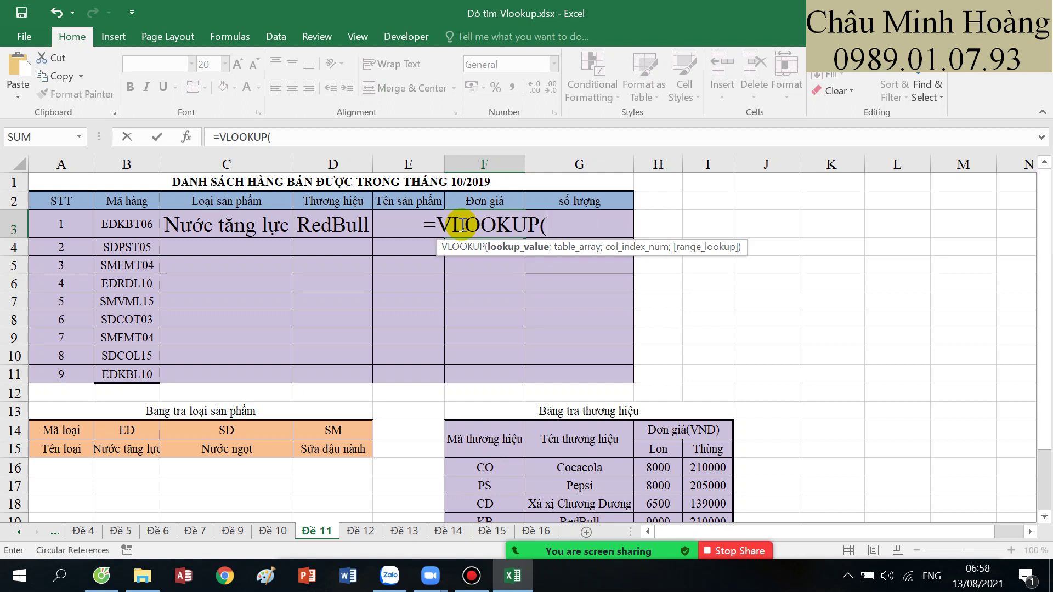
pyautogui.write('mid')
pyautogui.press('Tab')
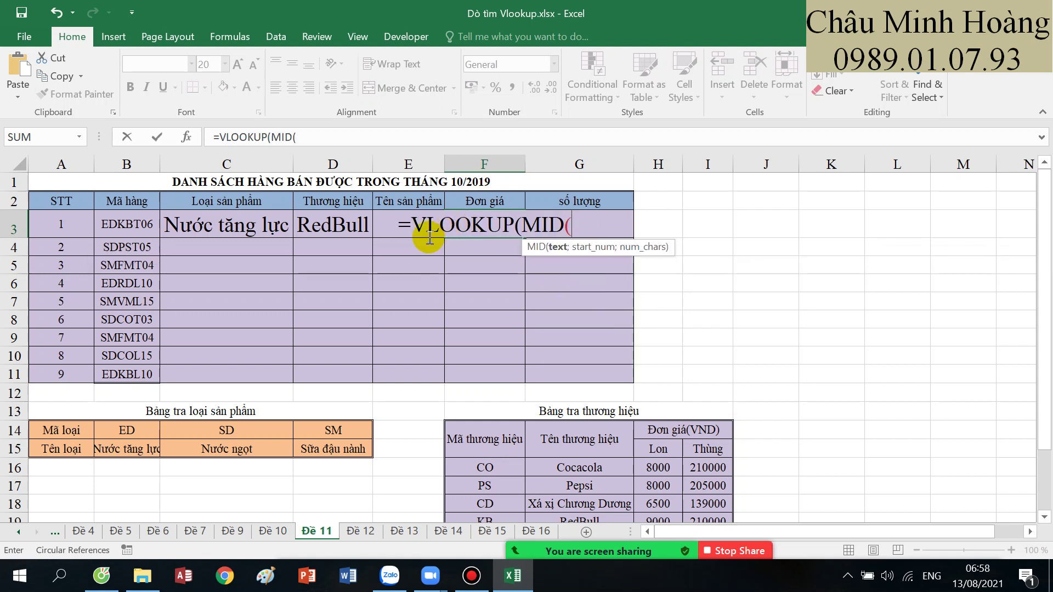
pyautogui.click(129, 222)
pyautogui.write(';')
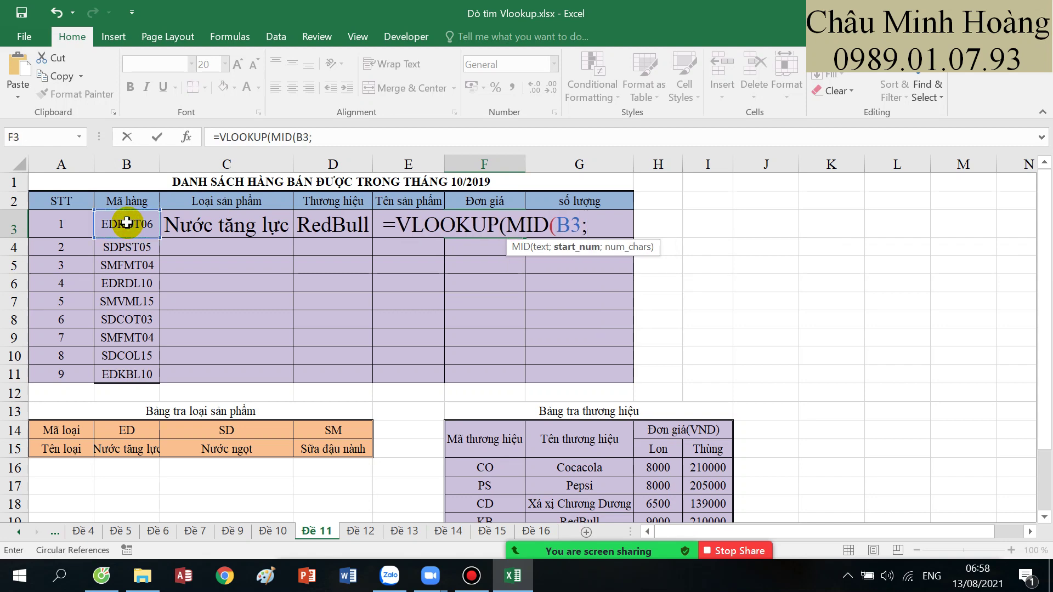
pyautogui.write('3;2')
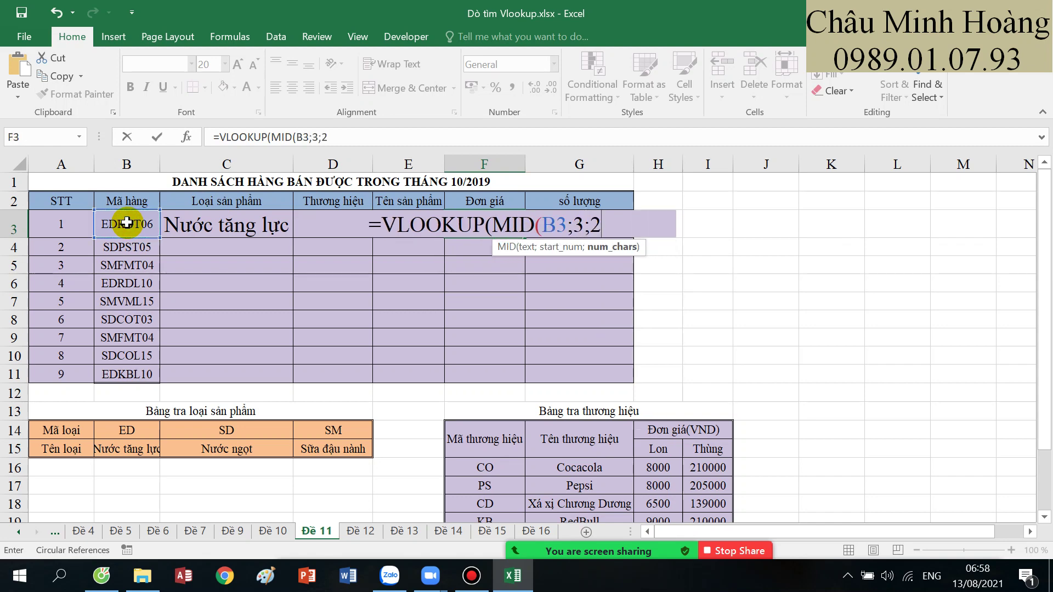
pyautogui.write(');')
# - Add the absolute table $F$16:$I$22 to the F3 formula and begin an IF function for the column index
pyautogui.scroll(-2, 209, 285)
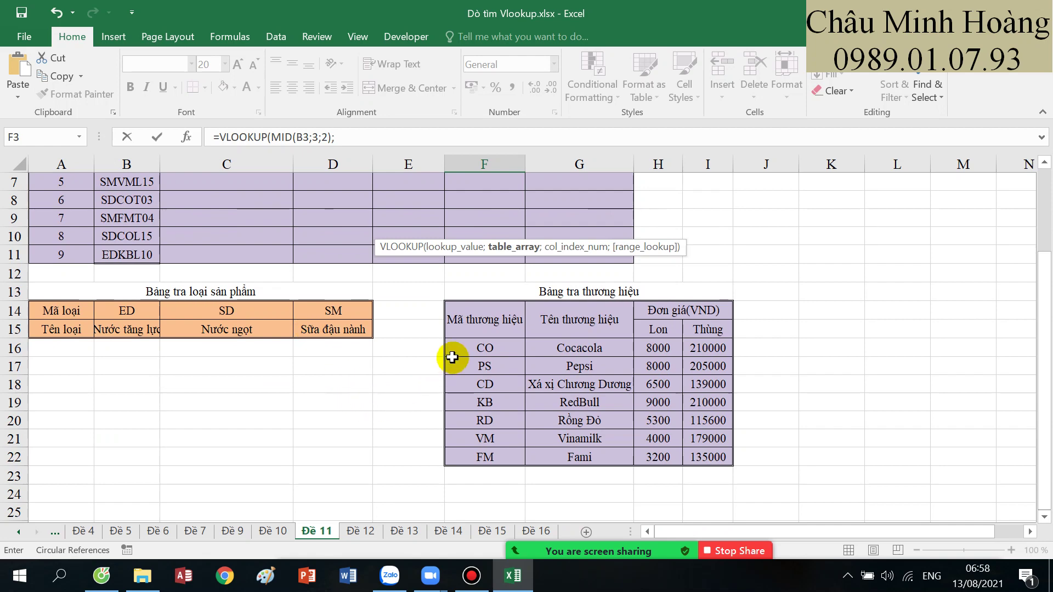
pyautogui.moveTo(471, 349); pyautogui.dragTo(700, 447)
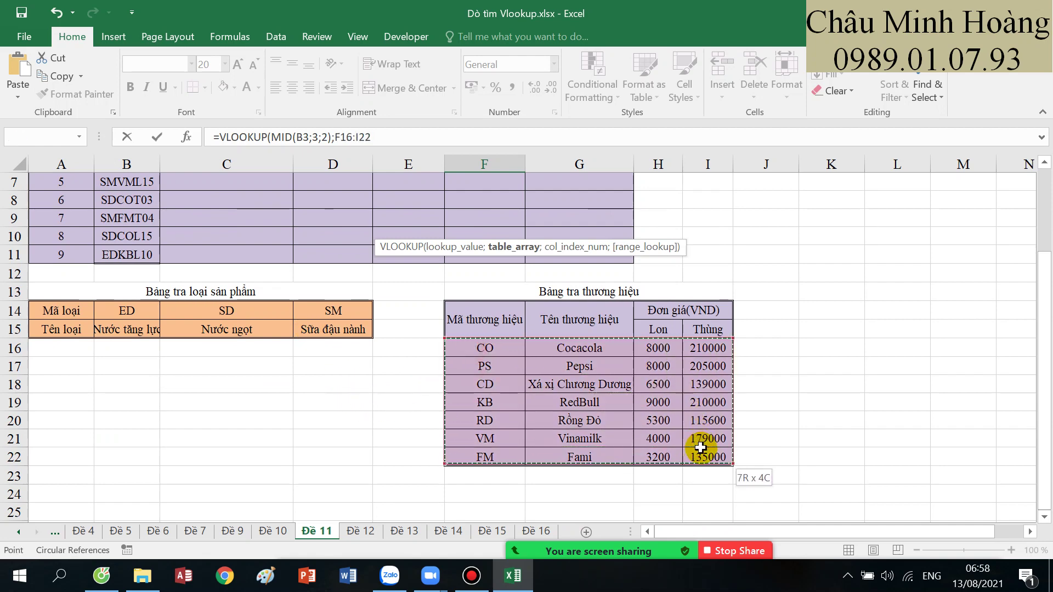
pyautogui.press('F4')
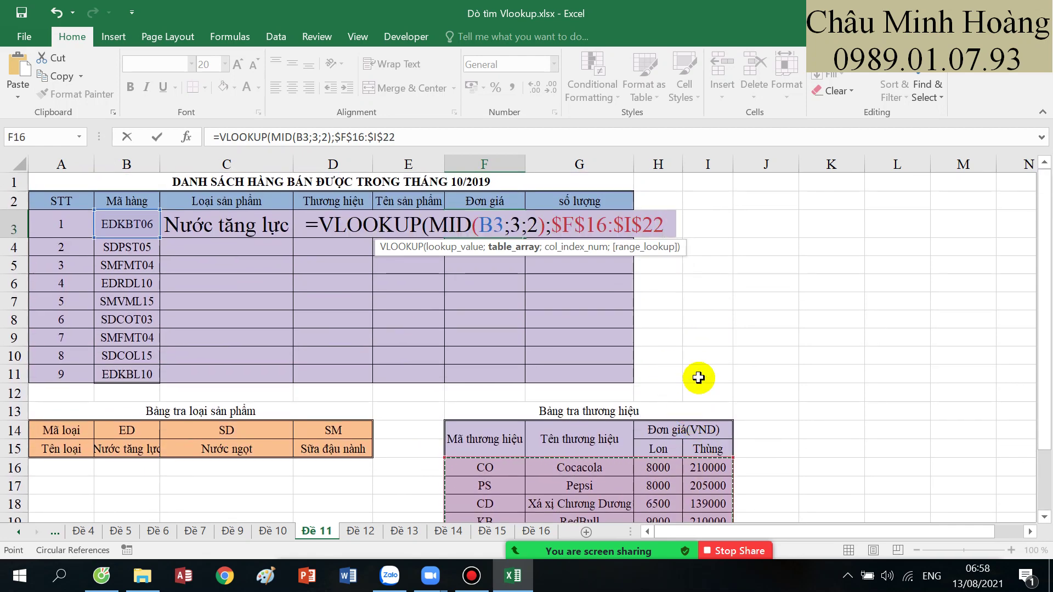
pyautogui.scroll(-2, 698, 376)
pyautogui.write(';ì(')
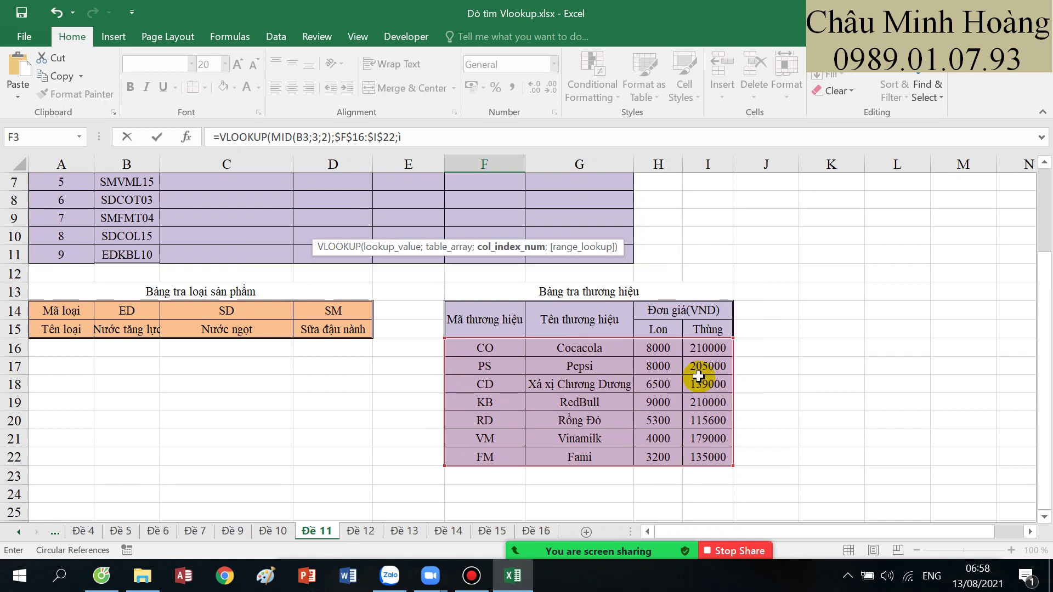
pyautogui.press('BackSpace')
pyautogui.press('BackSpace')
pyautogui.write('if(')
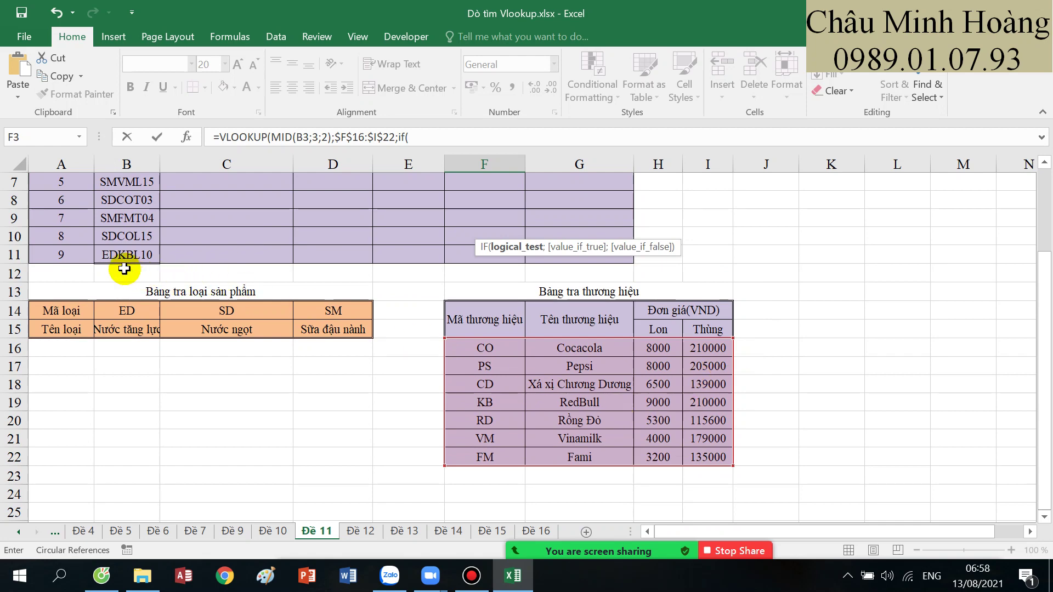
# - Complete the F3 formula with the IF test MID(B3;5;1)="T", returning column 4 or 3, and exact match 0
pyautogui.write('mid(')
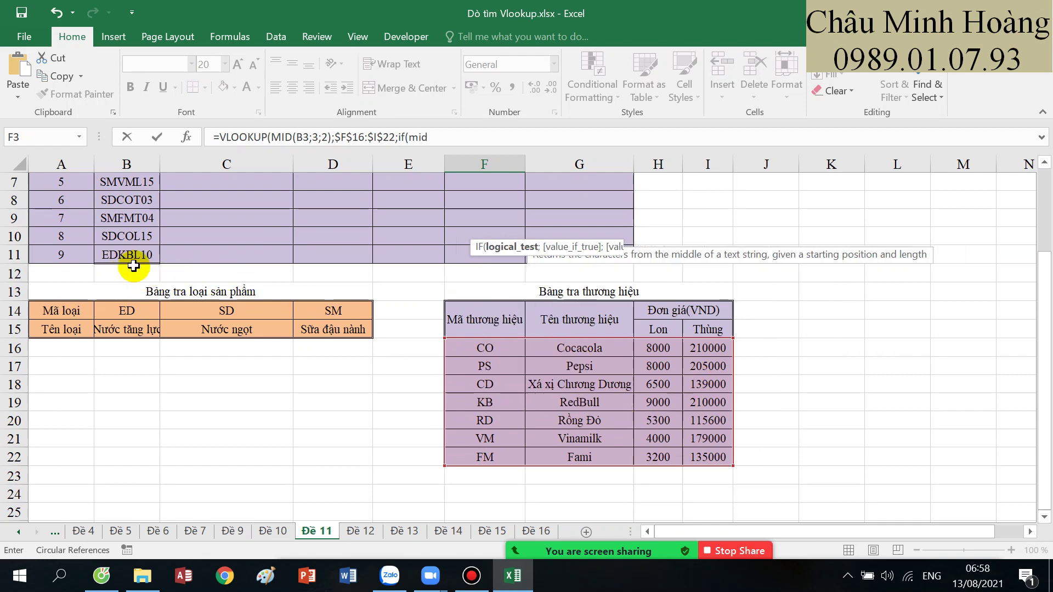
pyautogui.scroll(2, 133, 264)
pyautogui.click(132, 229)
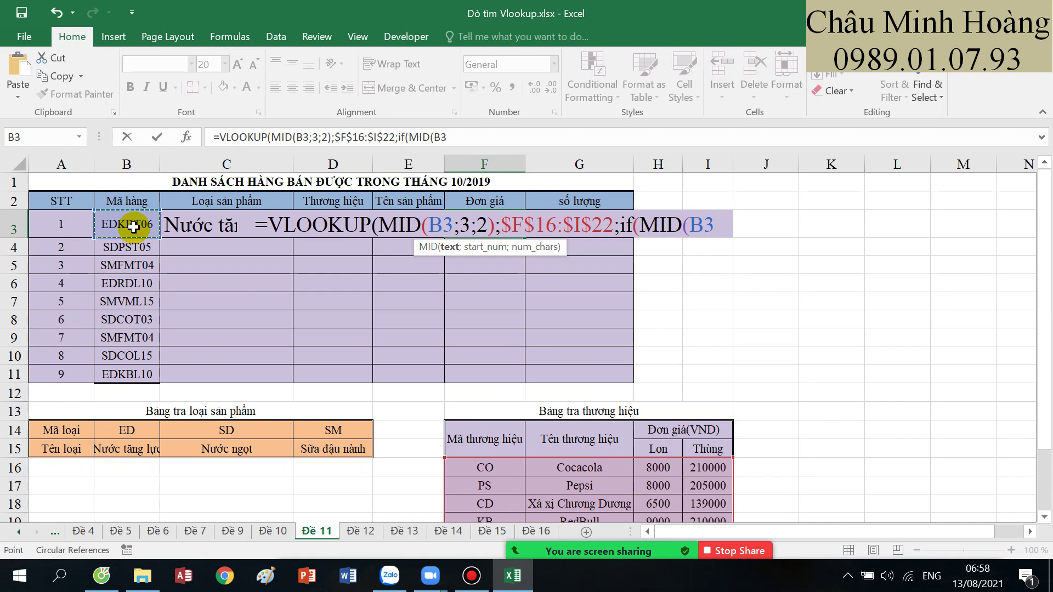
pyautogui.write(';5;1')
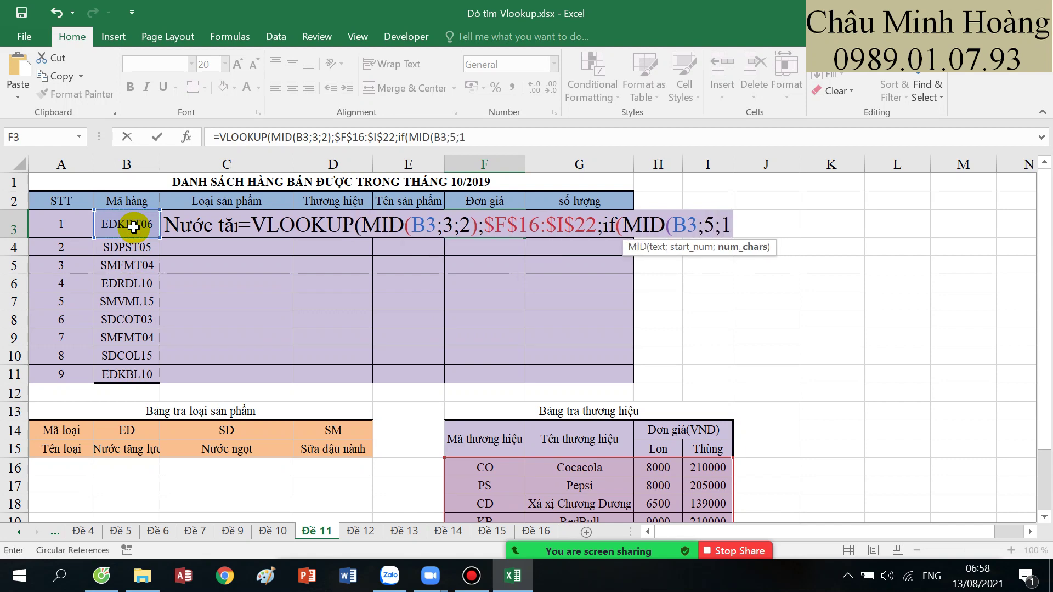
pyautogui.write(')="T')
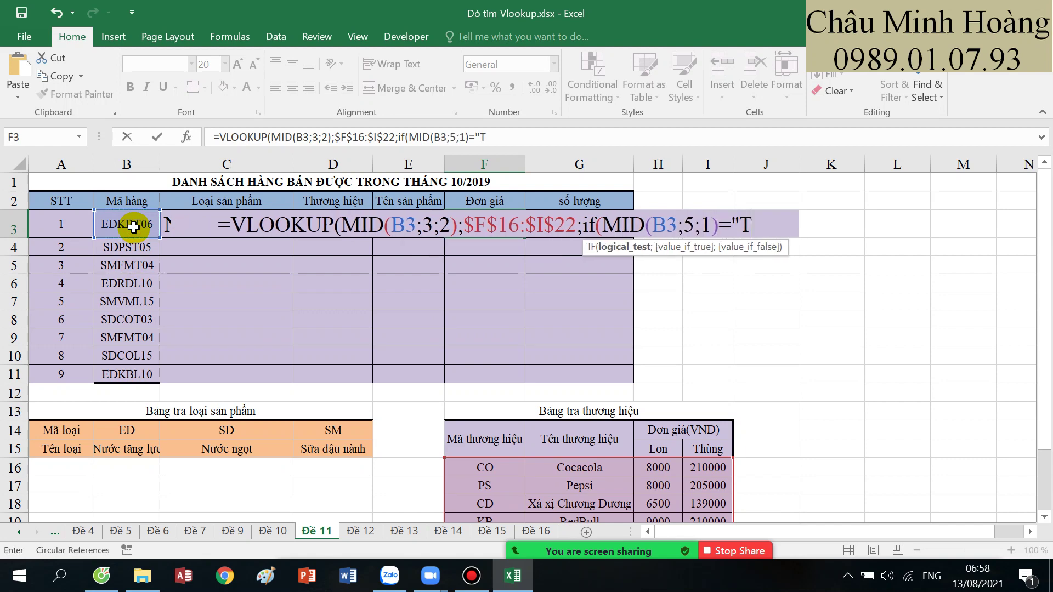
pyautogui.write('";')
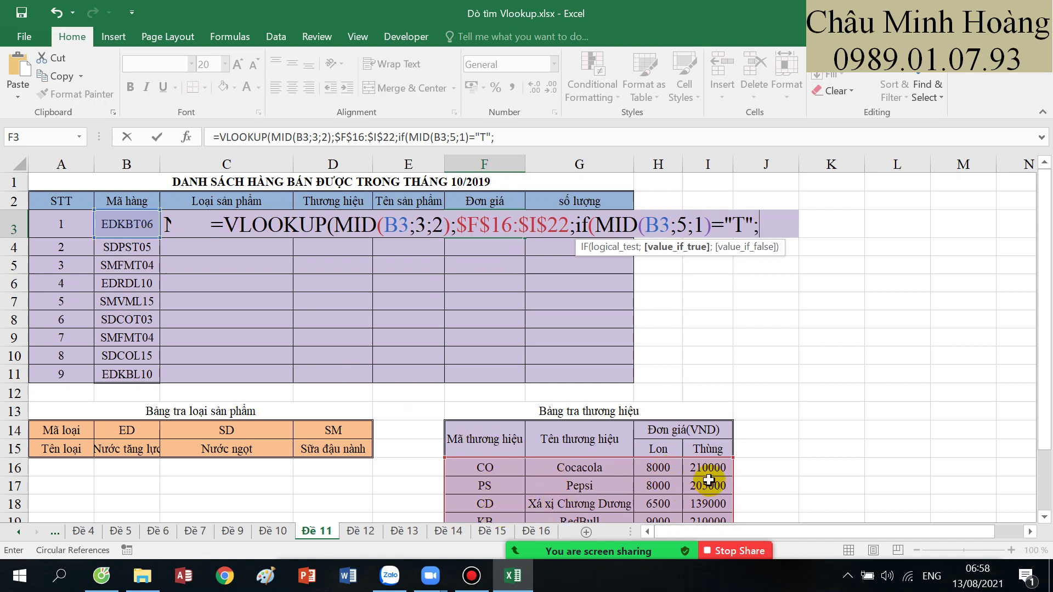
pyautogui.write('4;3)')
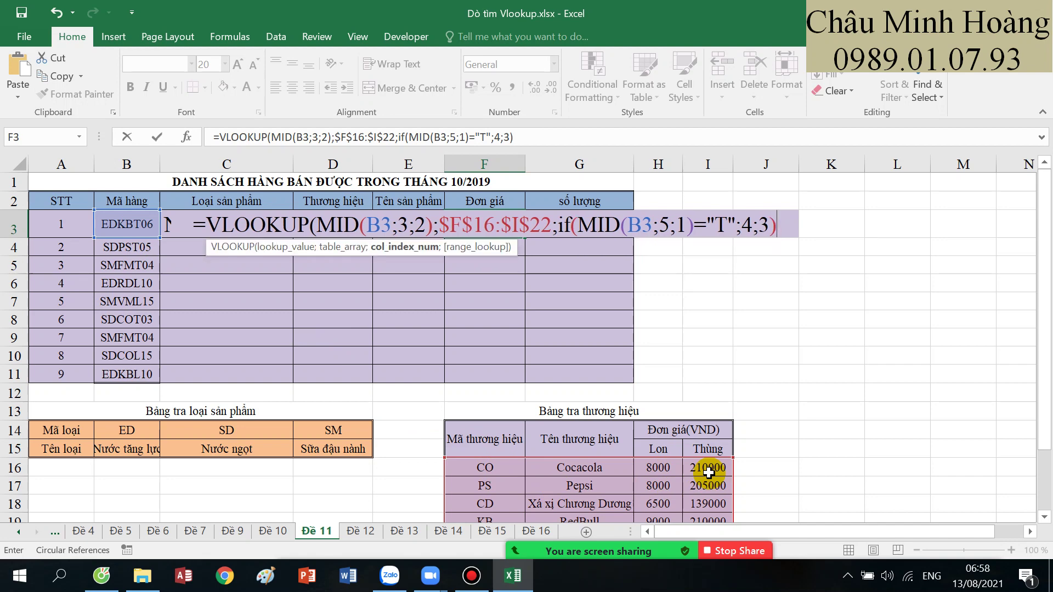
pyautogui.write(';0)')
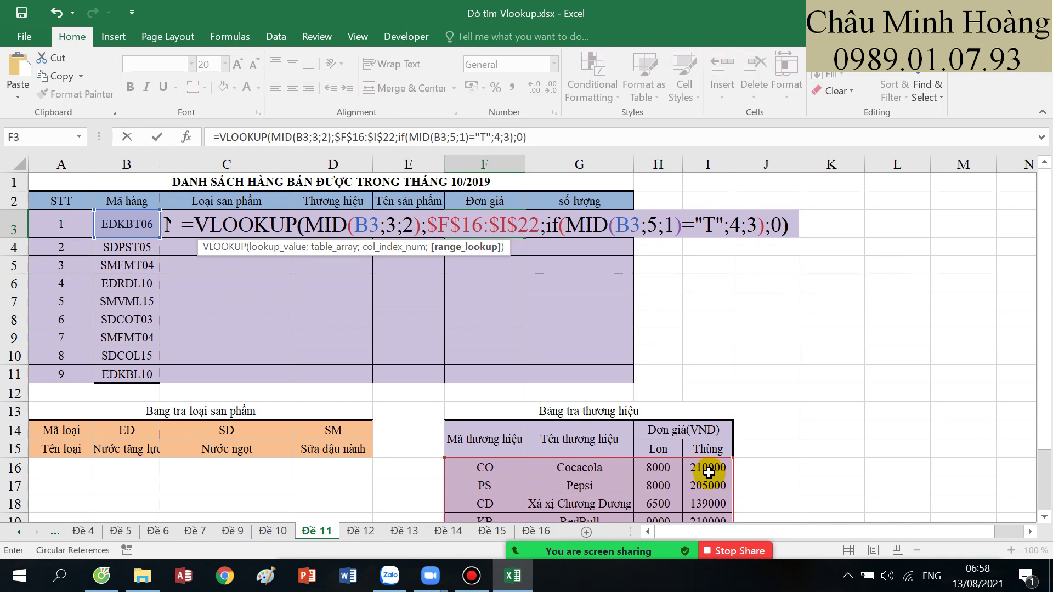
pyautogui.press('Return')
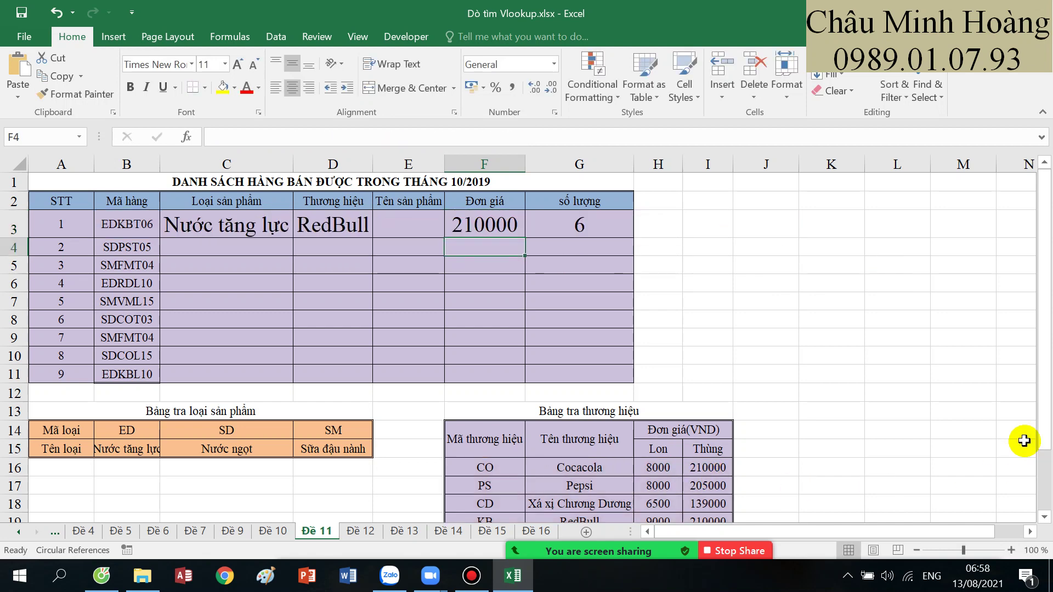
# - Fill the formulas of C3:D3 and F3:G3 down to row 11 and widen column D to fit the brand names
pyautogui.moveTo(278, 228); pyautogui.dragTo(388, 374)
pyautogui.moveTo(483, 230); pyautogui.dragTo(637, 232)
pyautogui.moveTo(477, 228); pyautogui.dragTo(628, 455)
pyautogui.moveTo(372, 164); pyautogui.dragTo(383, 164)
# - Start an HLOOKUP formula in the Tên sản phẩm cell E3 with LEFT(B3;2) as the lookup value
pyautogui.click(285, 229)
pyautogui.click(410, 229)
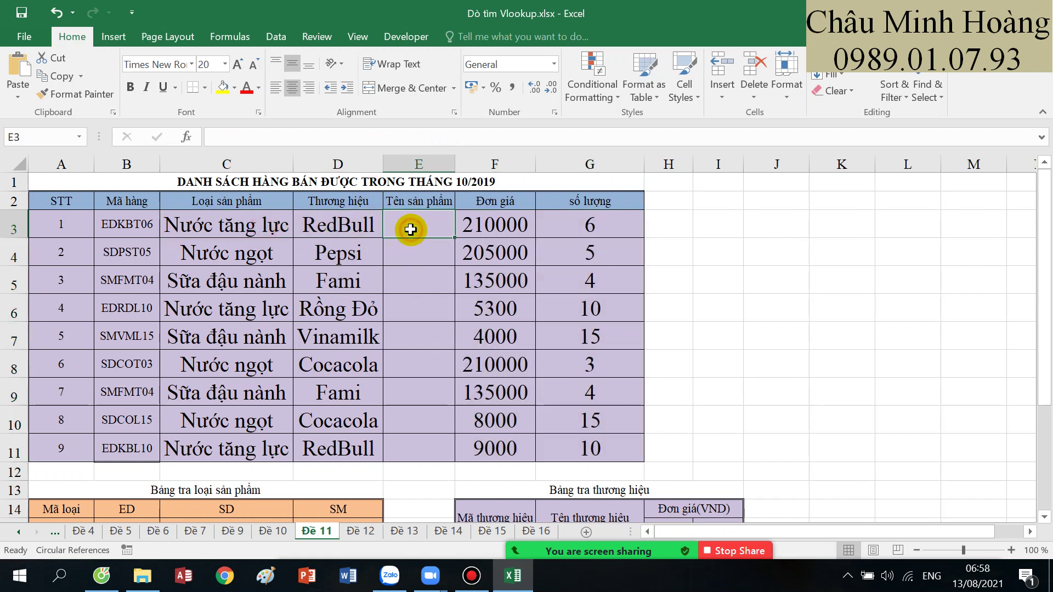
pyautogui.scroll(-2, 424, 240)
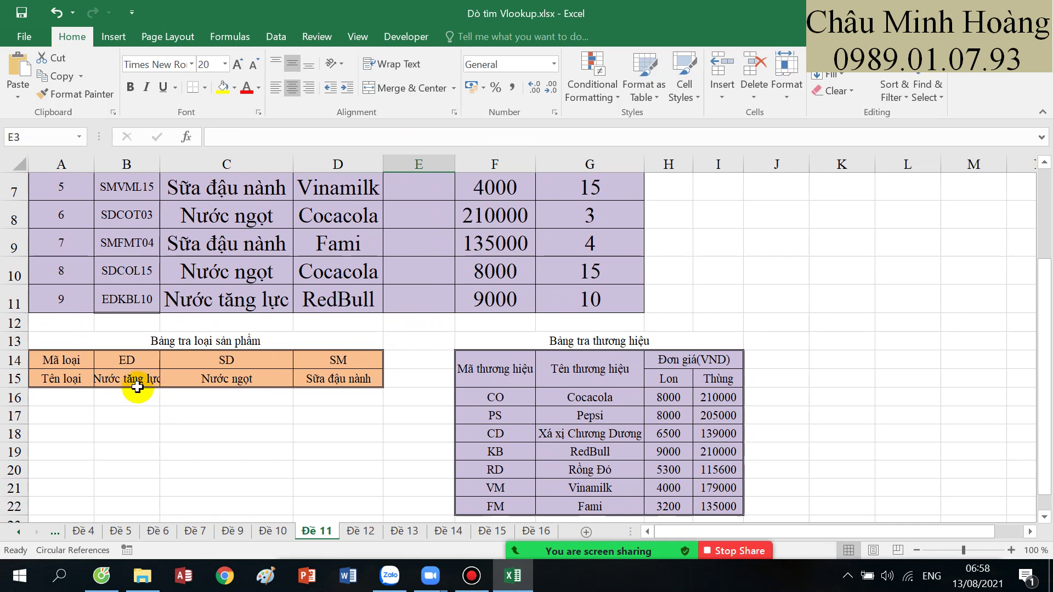
pyautogui.moveTo(138, 378); pyautogui.dragTo(318, 368)
pyautogui.scroll(2, 378, 296)
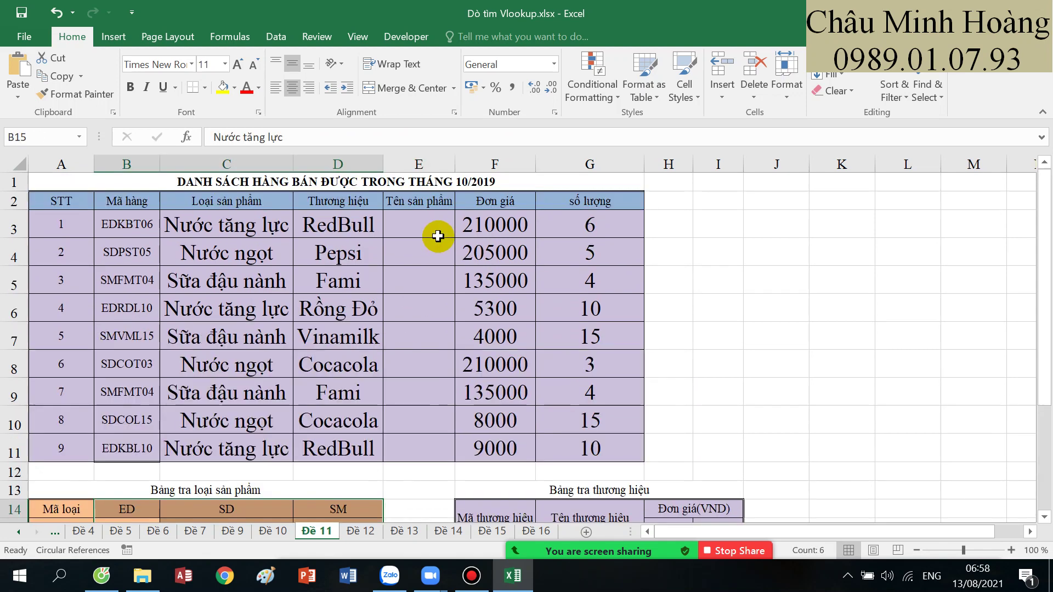
pyautogui.click(431, 217)
pyautogui.write('=HL')
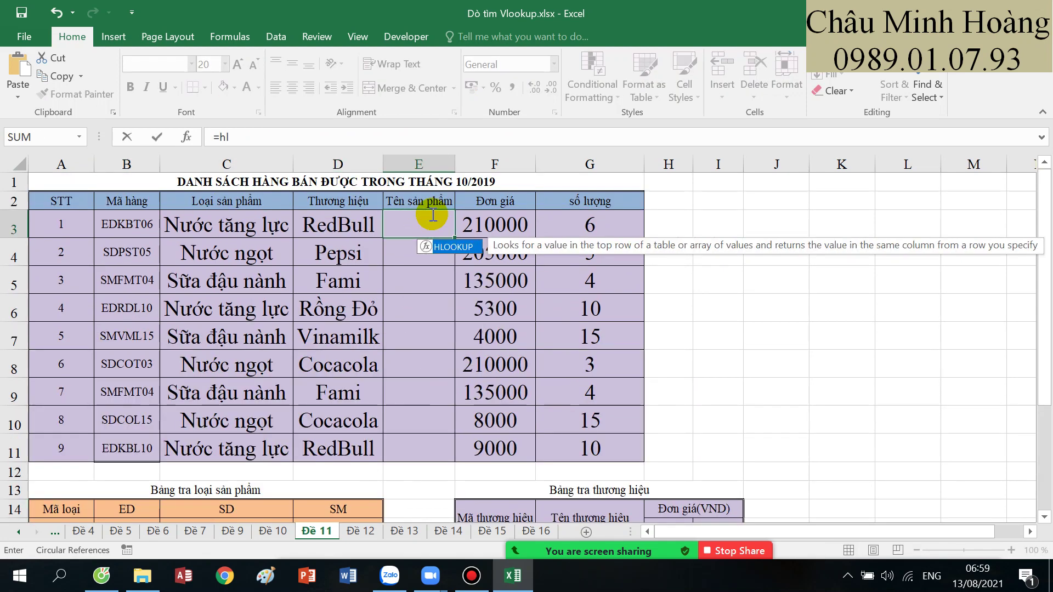
pyautogui.press('Tab')
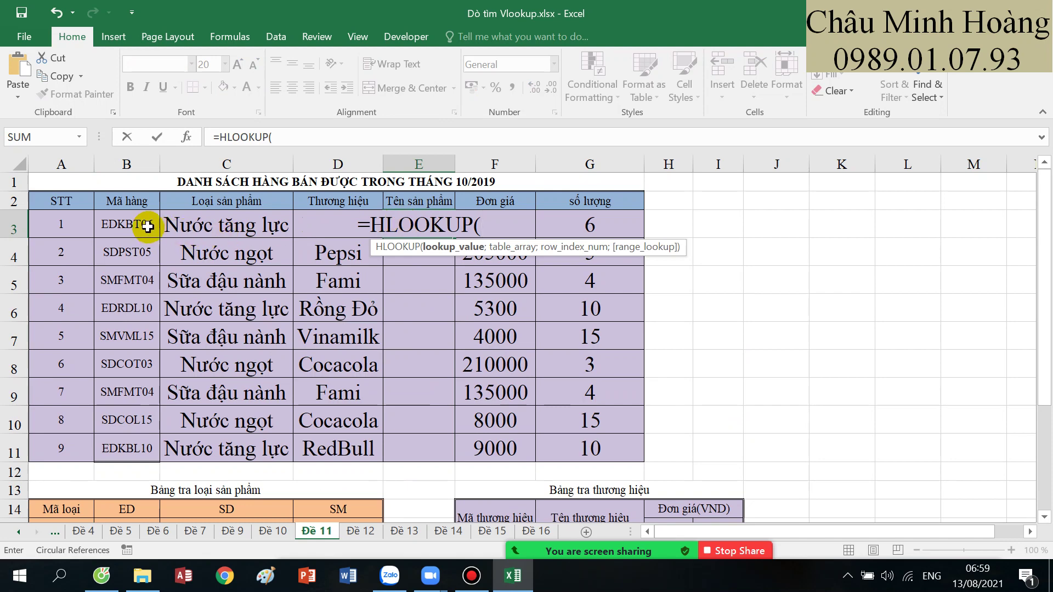
pyautogui.write('lef')
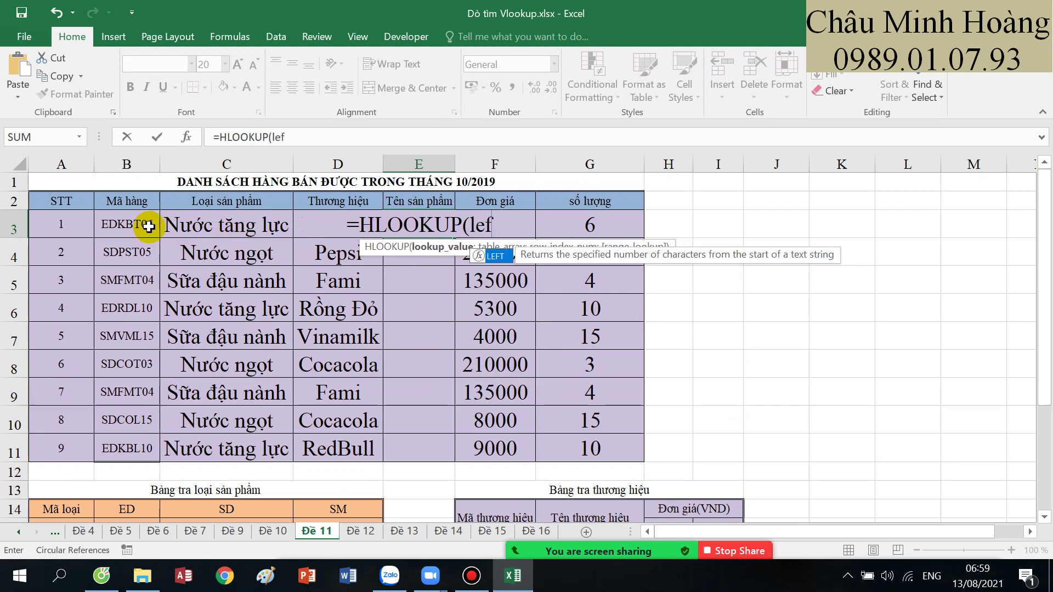
pyautogui.press('Tab')
pyautogui.click(99, 221)
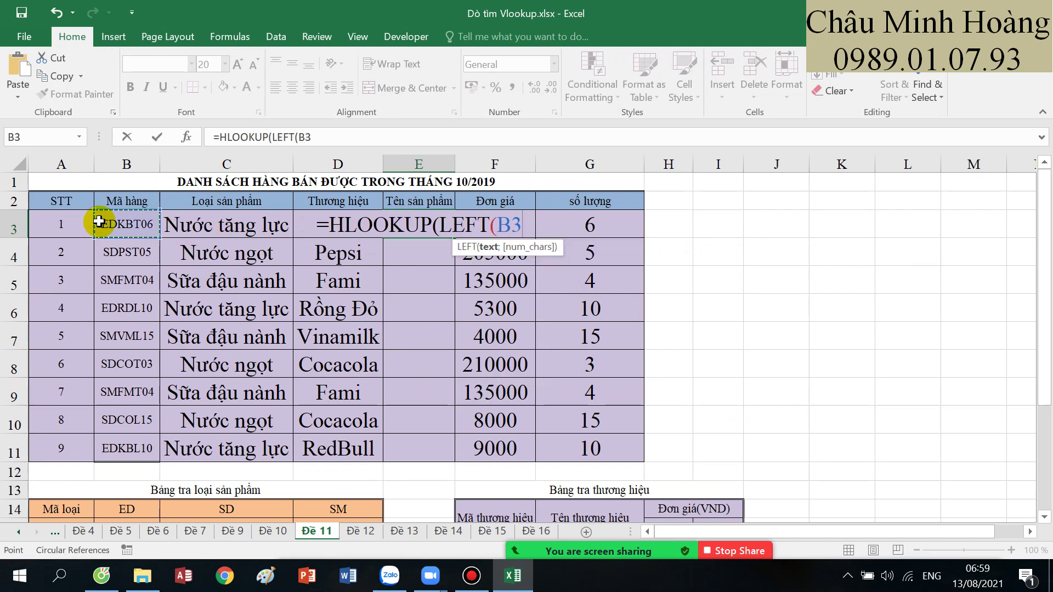
pyautogui.write(';2);')
# - Complete the E3 formula with table $B$14:$D$15, row 2 and exact match 0, and autofit column E
pyautogui.scroll(-2, 55, 269)
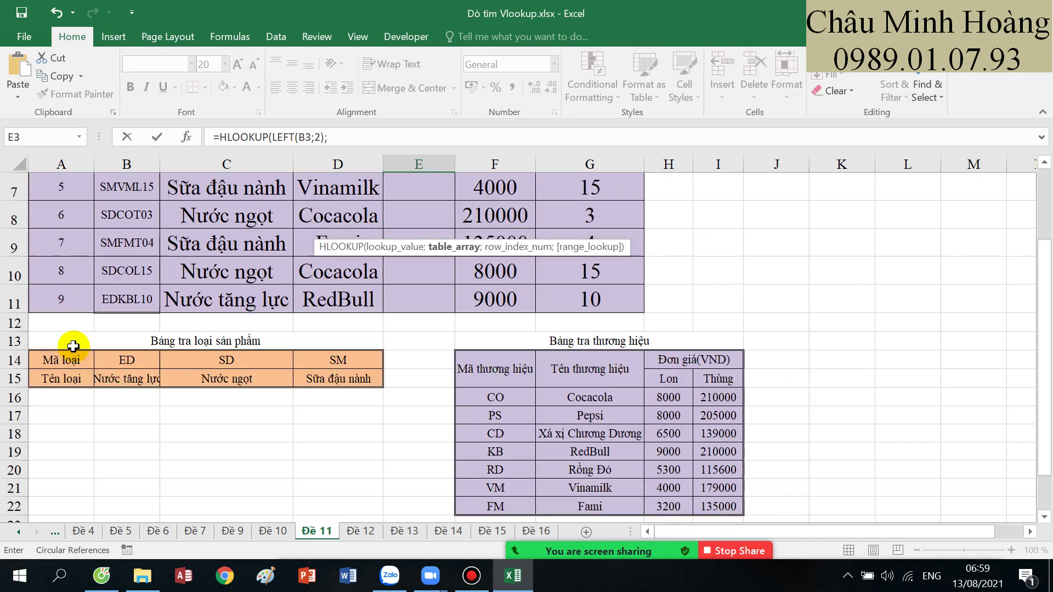
pyautogui.moveTo(115, 359); pyautogui.dragTo(329, 382)
pyautogui.press('F4')
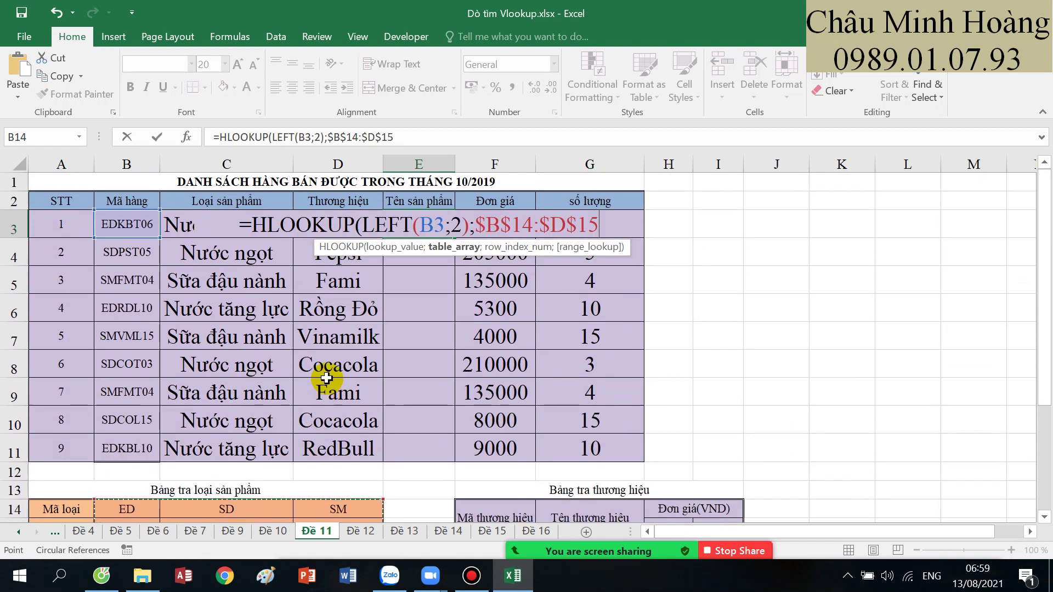
pyautogui.write(';2;0)')
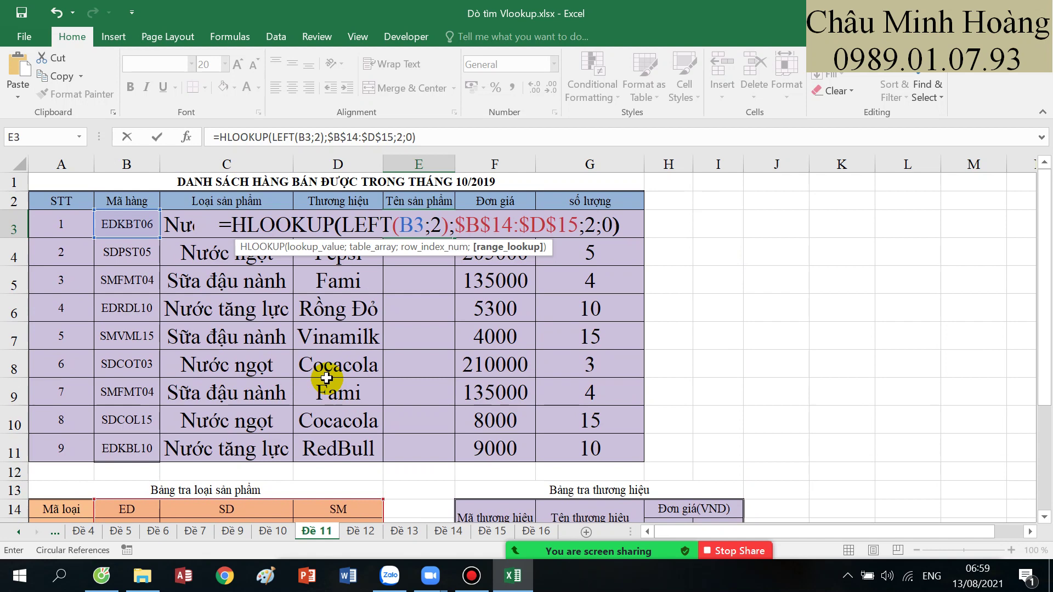
pyautogui.press('Return')
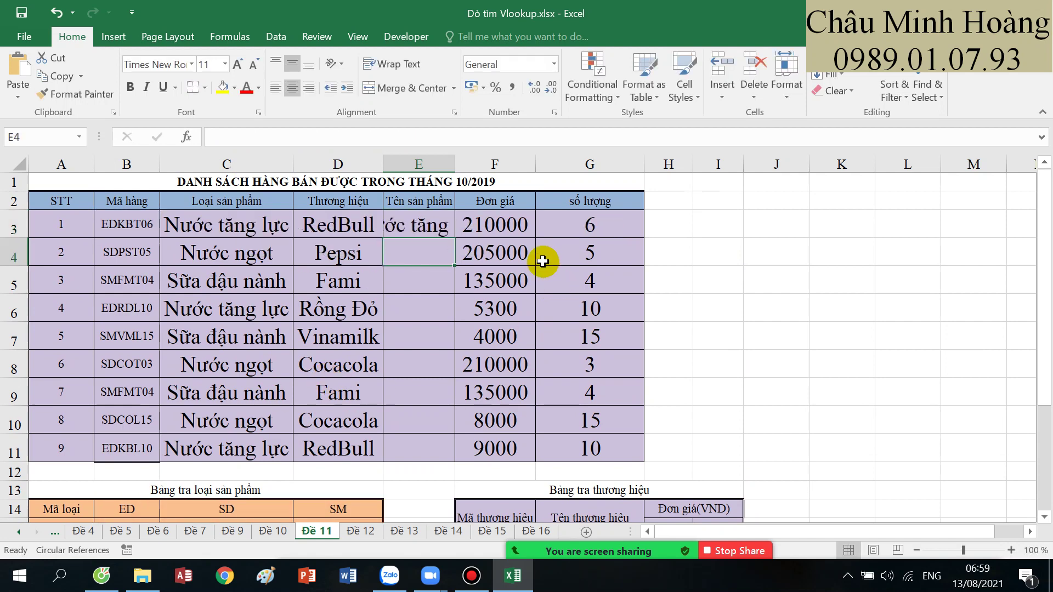
pyautogui.doubleClick(455, 164)
# - Append the text separator " - " after the HLOOKUP in the E3 formula
pyautogui.doubleClick(462, 224)
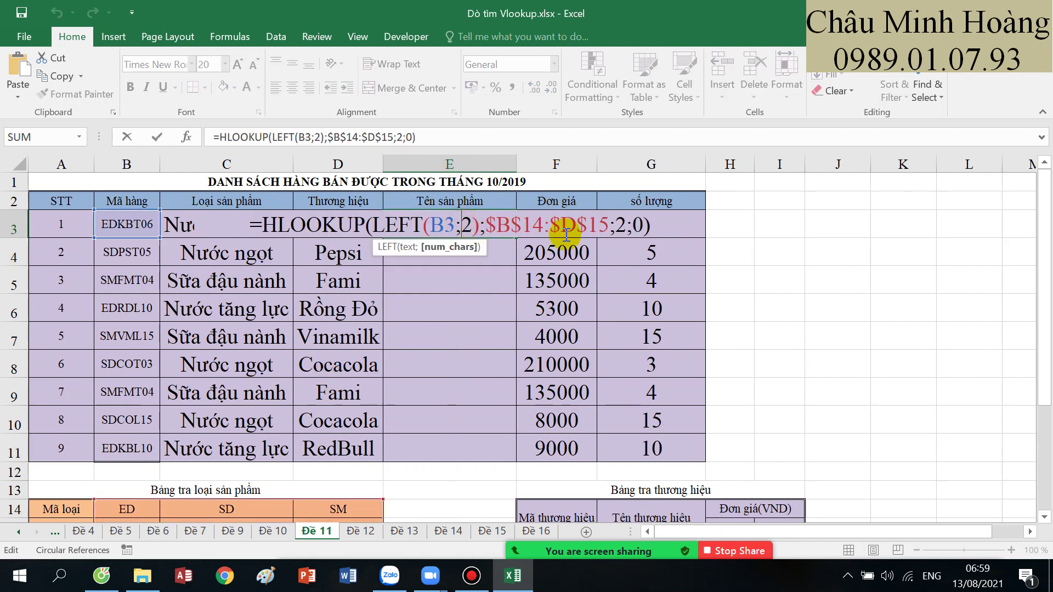
pyautogui.click(659, 228)
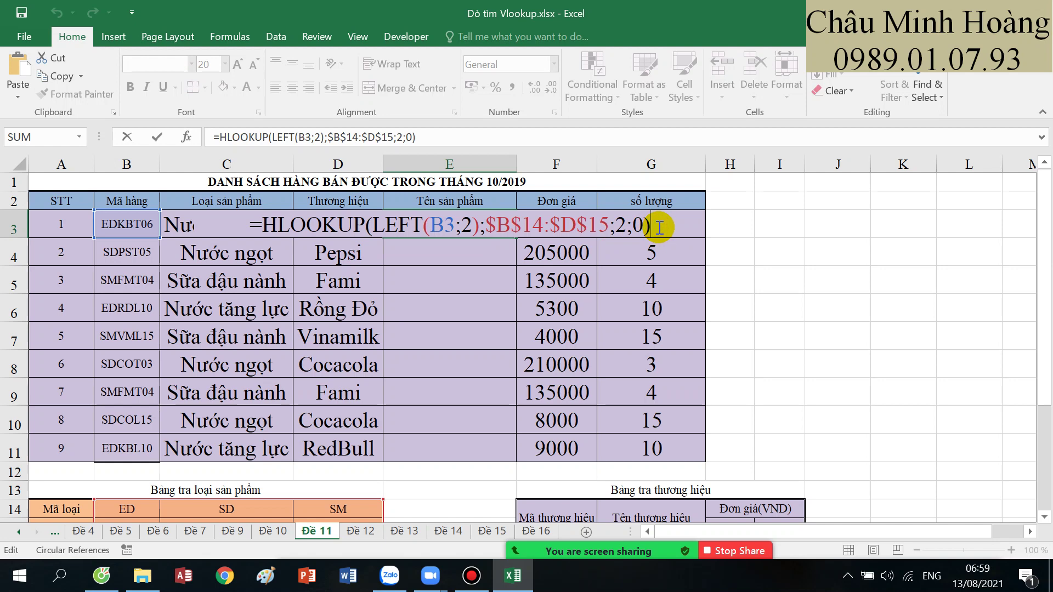
pyautogui.write('&')
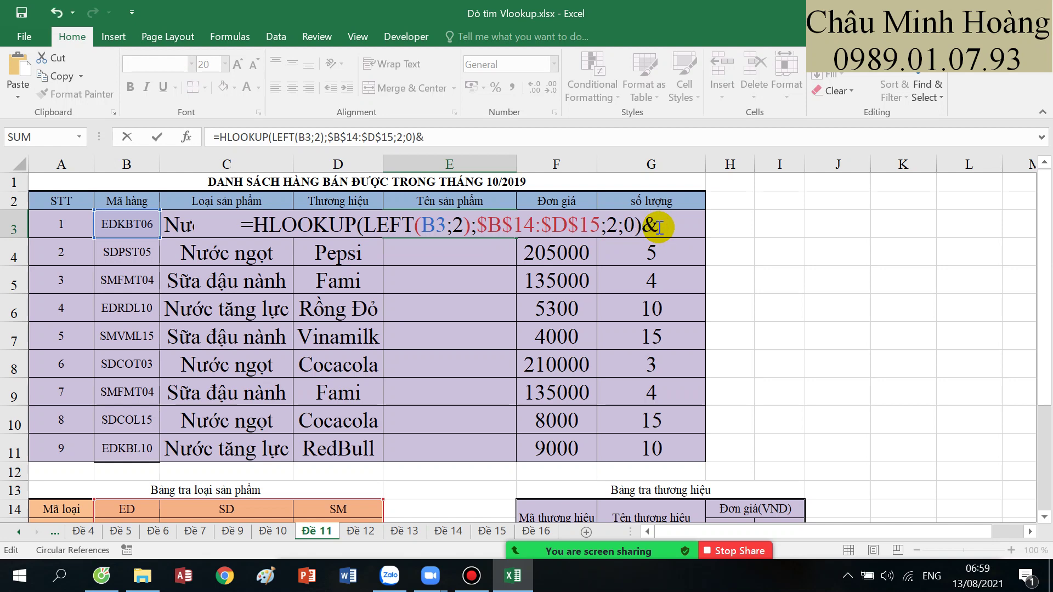
pyautogui.write('"')
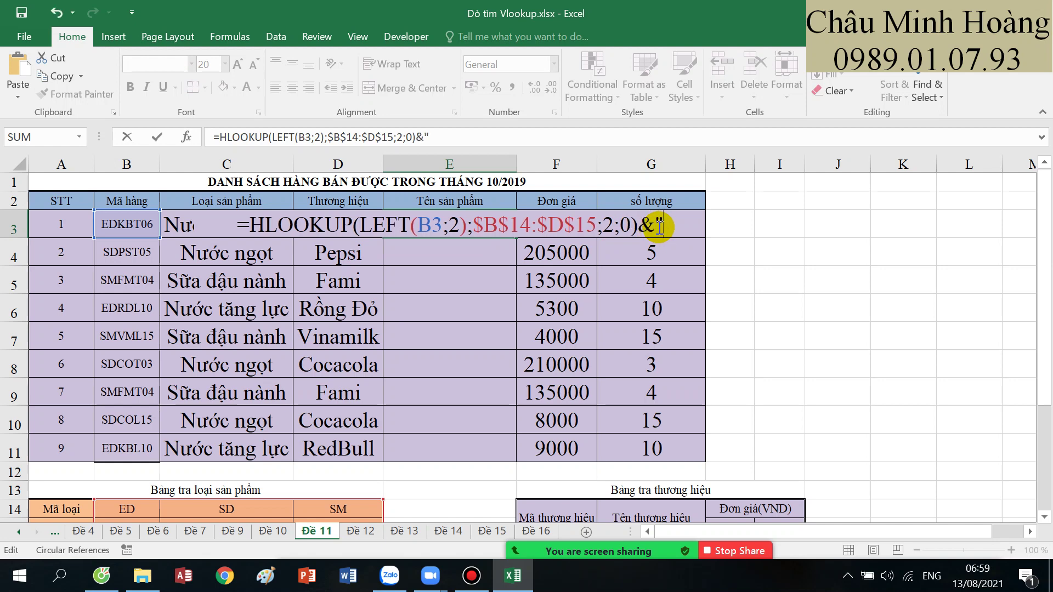
pyautogui.write(' -')
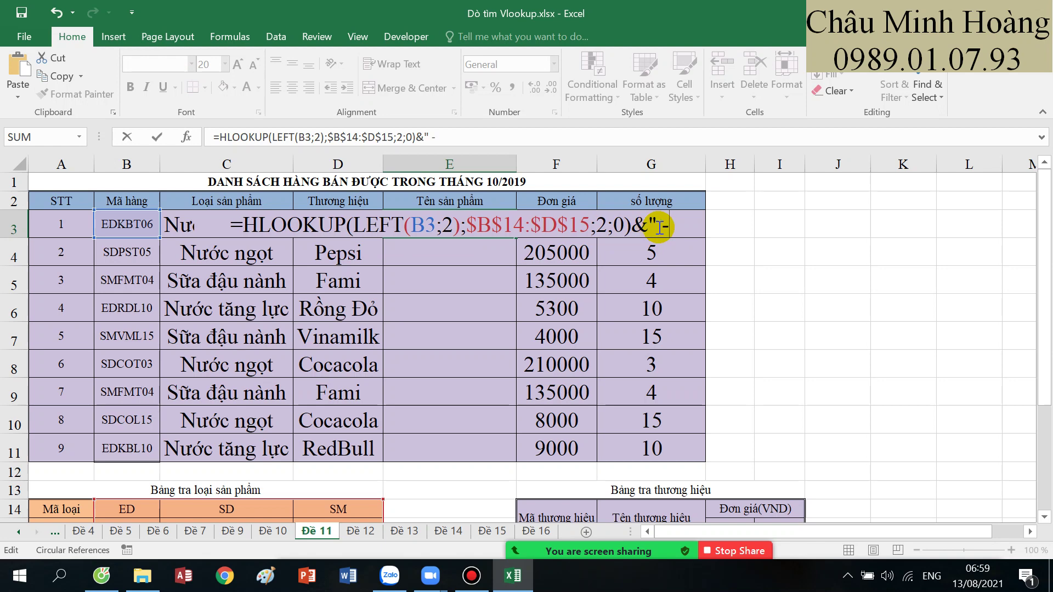
pyautogui.write(' "')
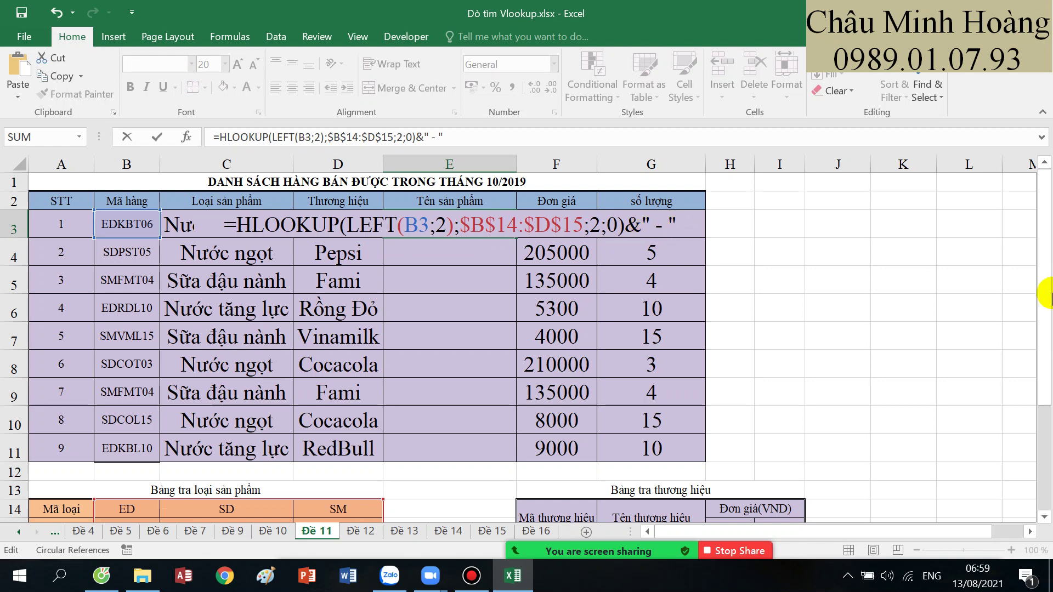
# - Append a VLOOKUP to the E3 formula with MID(B3;3;2) as its lookup value
pyautogui.write('&VLOOKUP(')
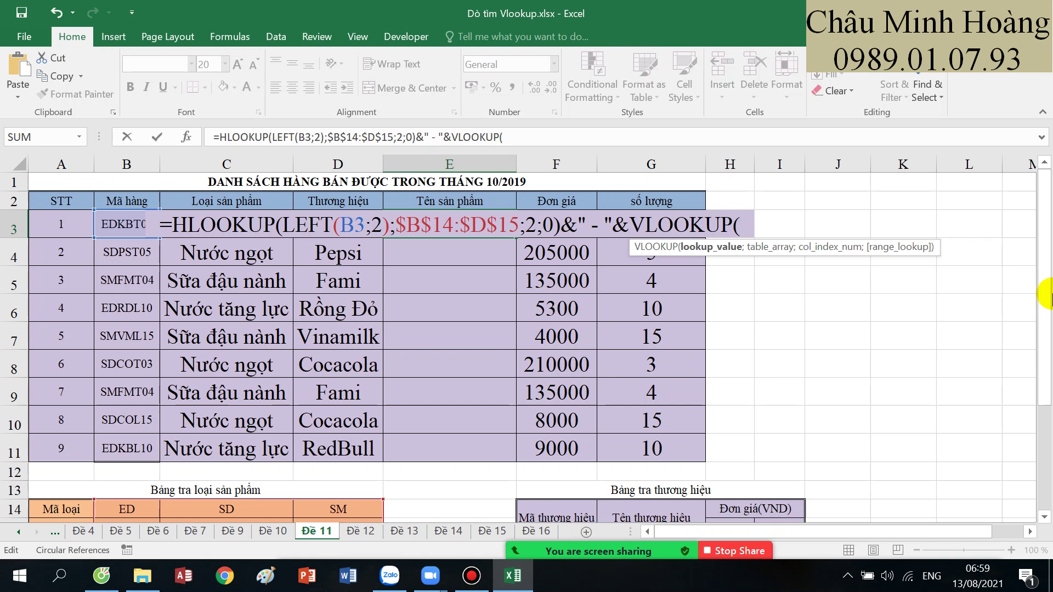
pyautogui.write('mid')
pyautogui.press('Tab')
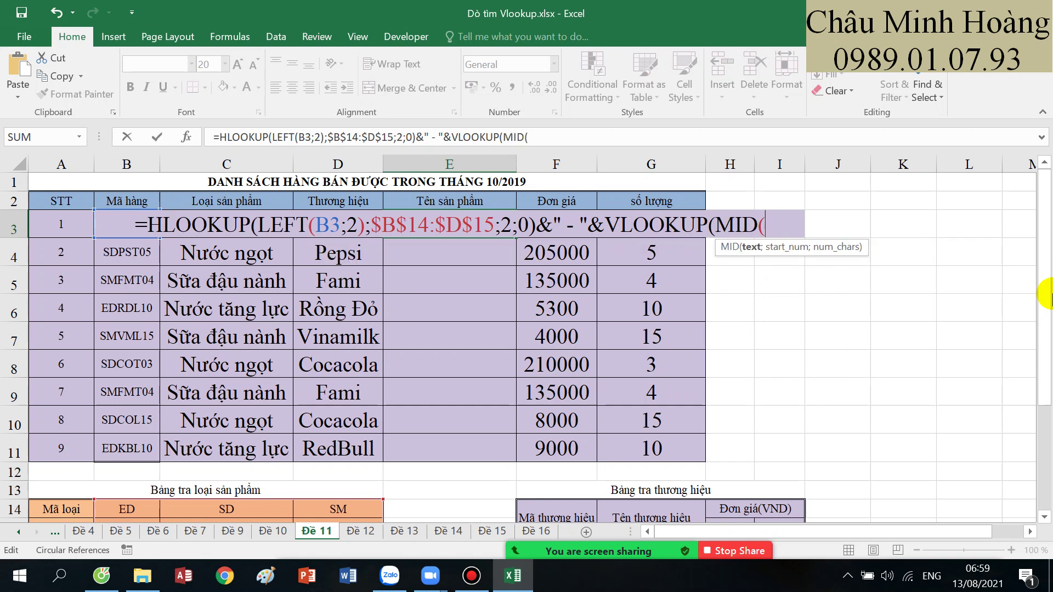
pyautogui.click(111, 219)
pyautogui.write(';')
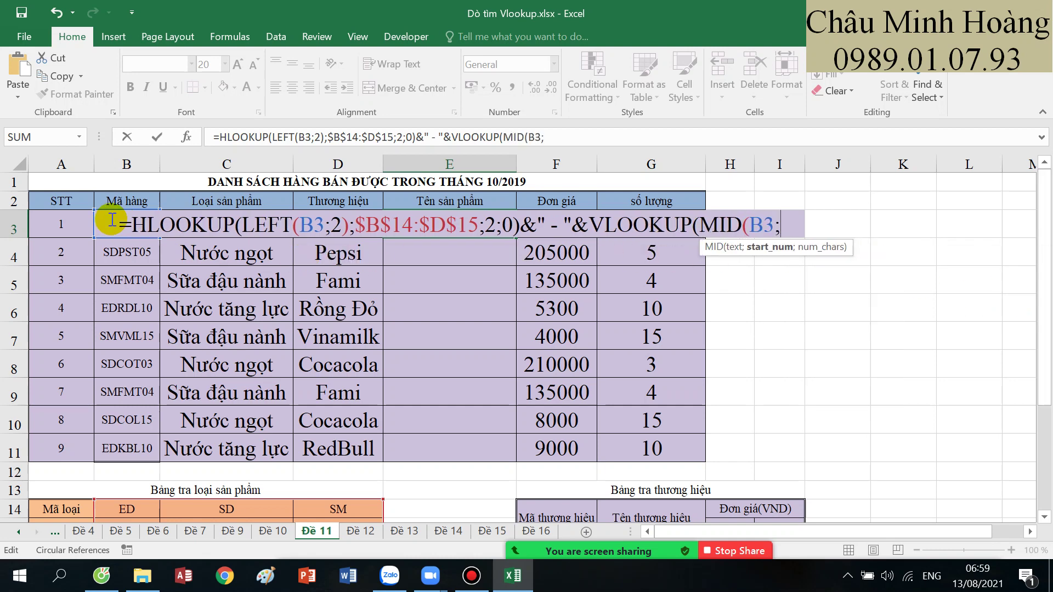
pyautogui.scroll(-2, 203, 334)
pyautogui.scroll(1, 341, 416)
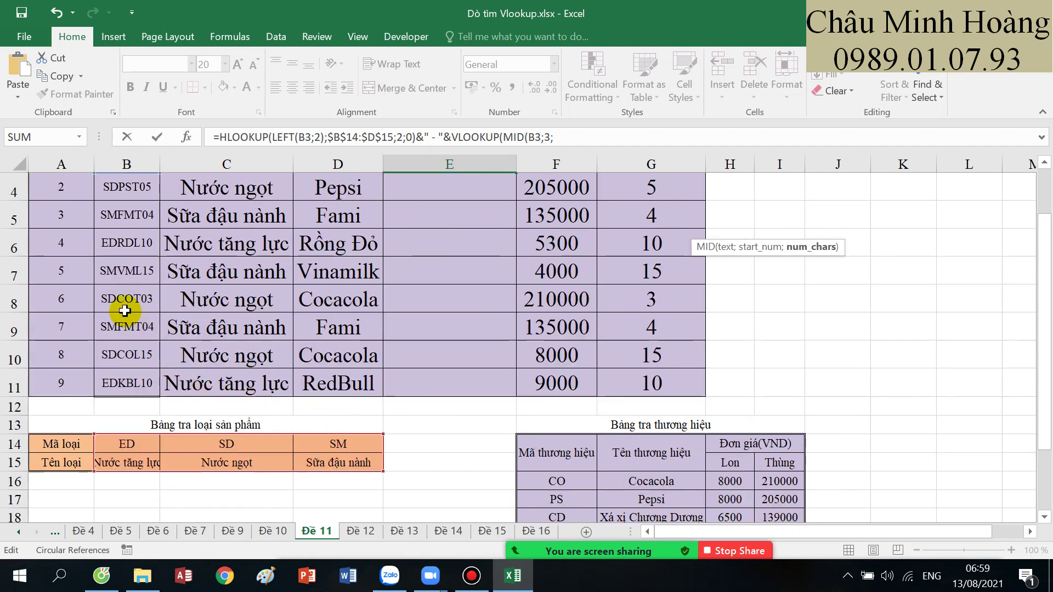
pyautogui.write(');')
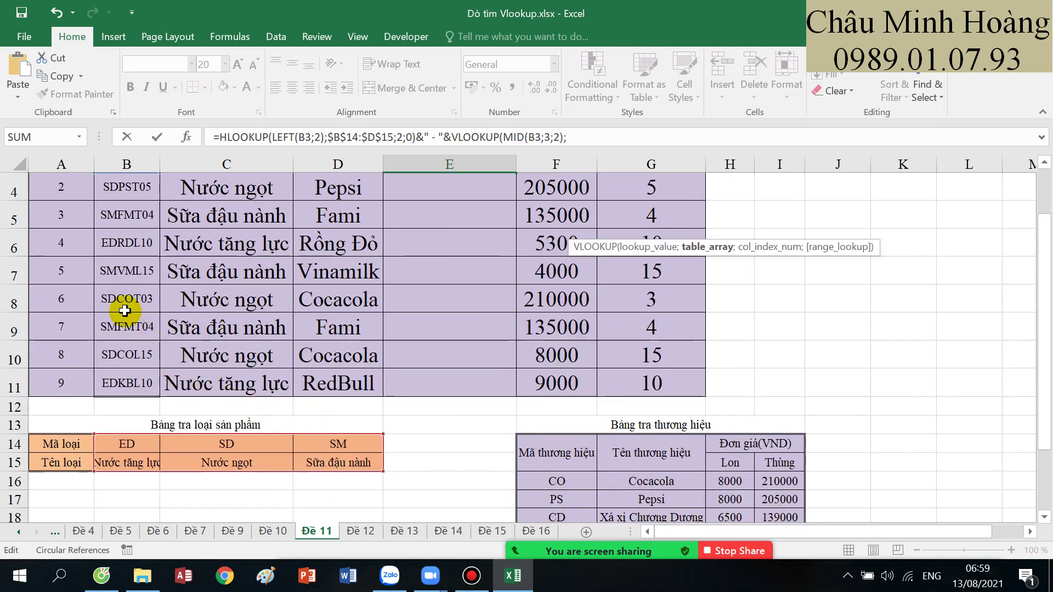
# - Complete the VLOOKUP in E3 with table $F$16:$G$22, column 2 and exact match 0, and widen column E to fit the result
pyautogui.scroll(-3, 299, 360)
pyautogui.moveTo(545, 234); pyautogui.dragTo(650, 337)
pyautogui.press('F4')
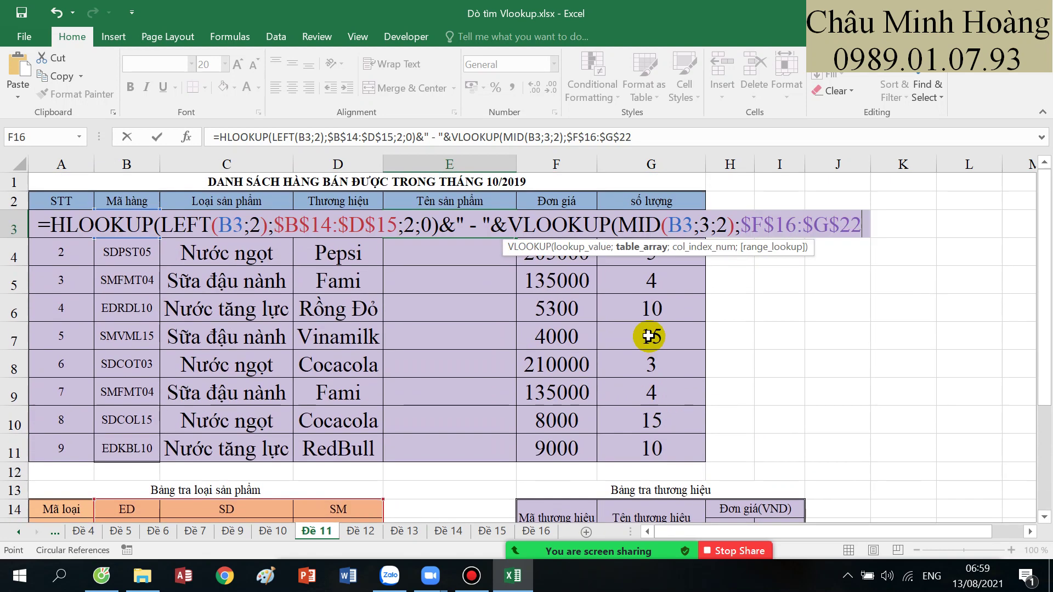
pyautogui.write(';2;0')
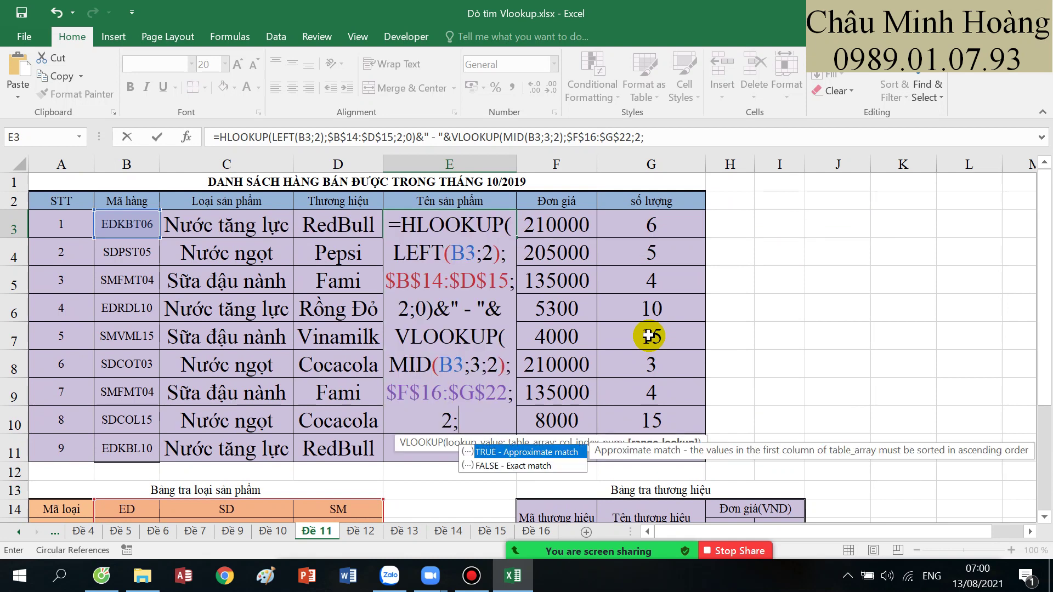
pyautogui.write(')')
pyautogui.press('Return')
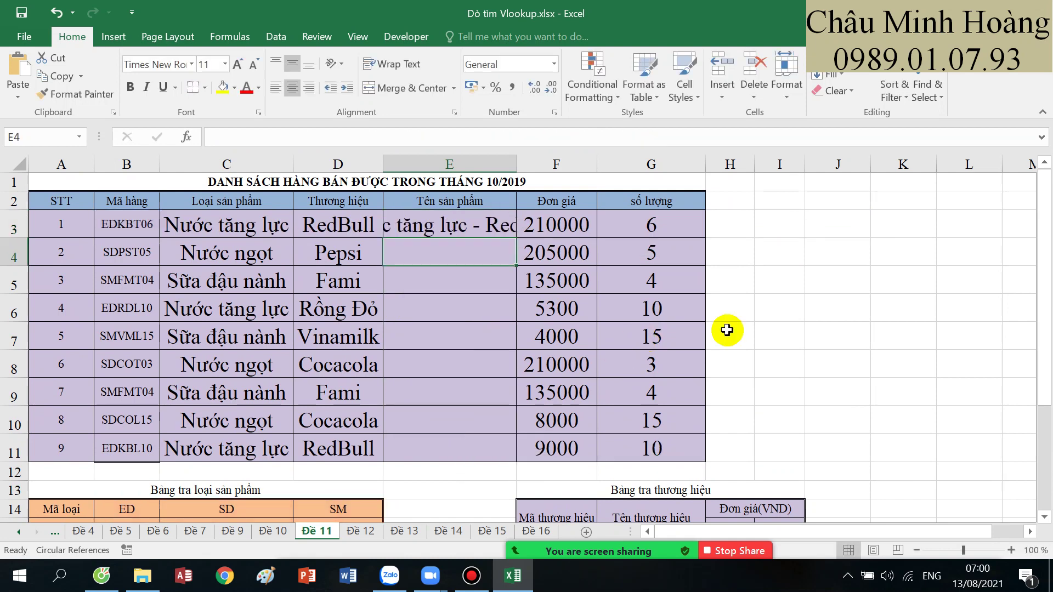
pyautogui.moveTo(516, 164); pyautogui.dragTo(736, 197)
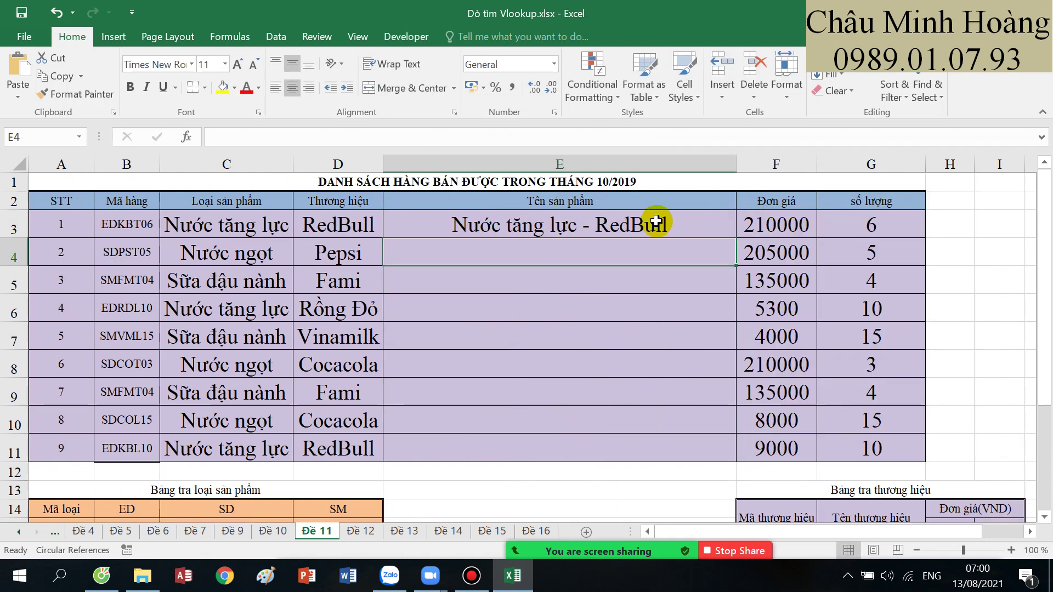
# - Review the combined E3 formula against the type in C3 and the brand in D3, leaving the formula as it is
pyautogui.click(274, 223)
pyautogui.click(357, 223)
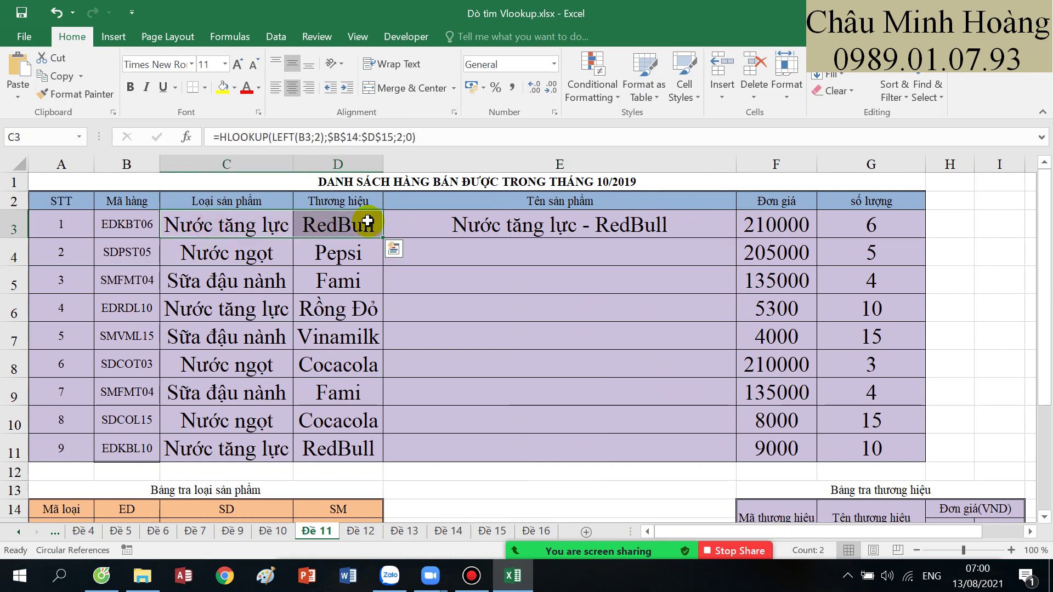
pyautogui.click(498, 222)
pyautogui.doubleClick(498, 222)
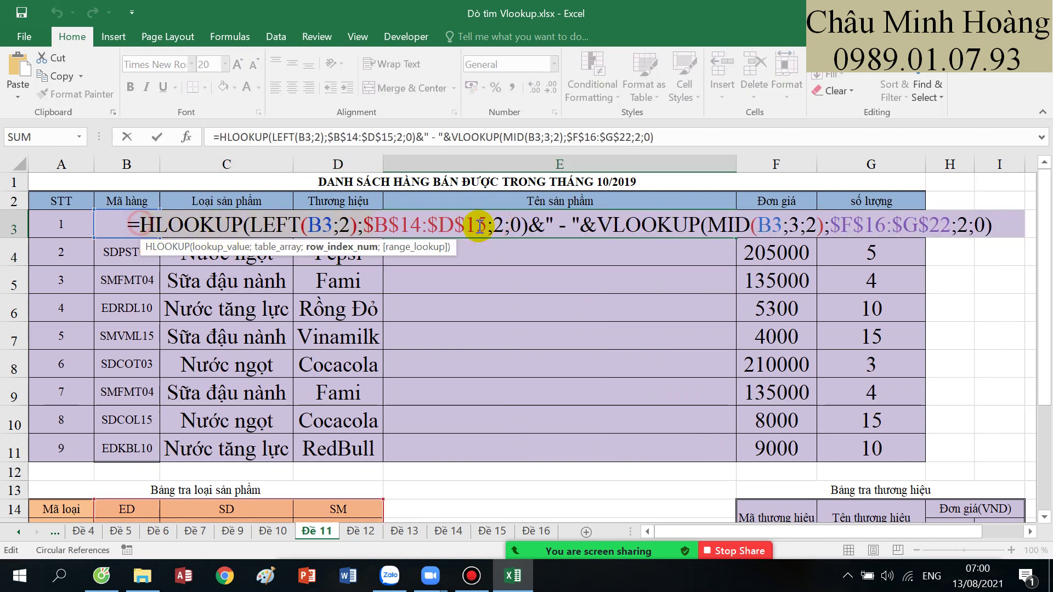
pyautogui.click(1008, 232)
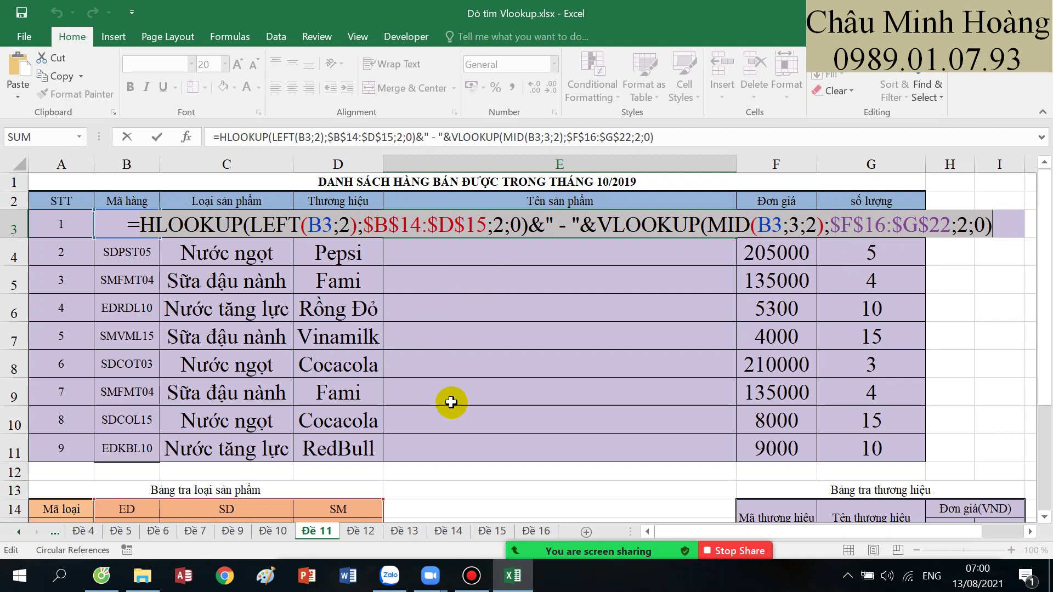
pyautogui.click(472, 575)
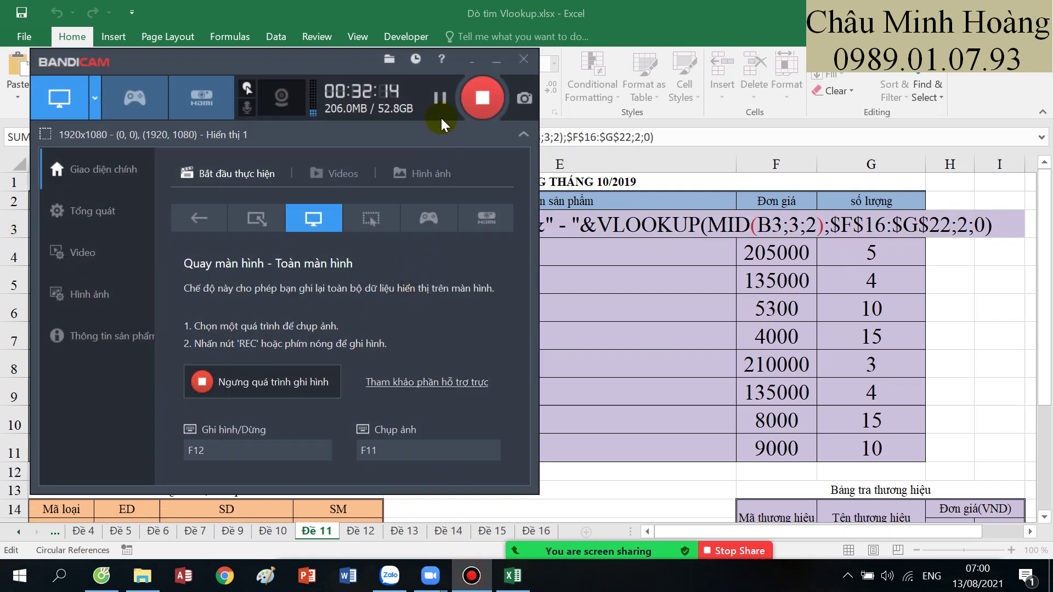
pyautogui.click(497, 59)
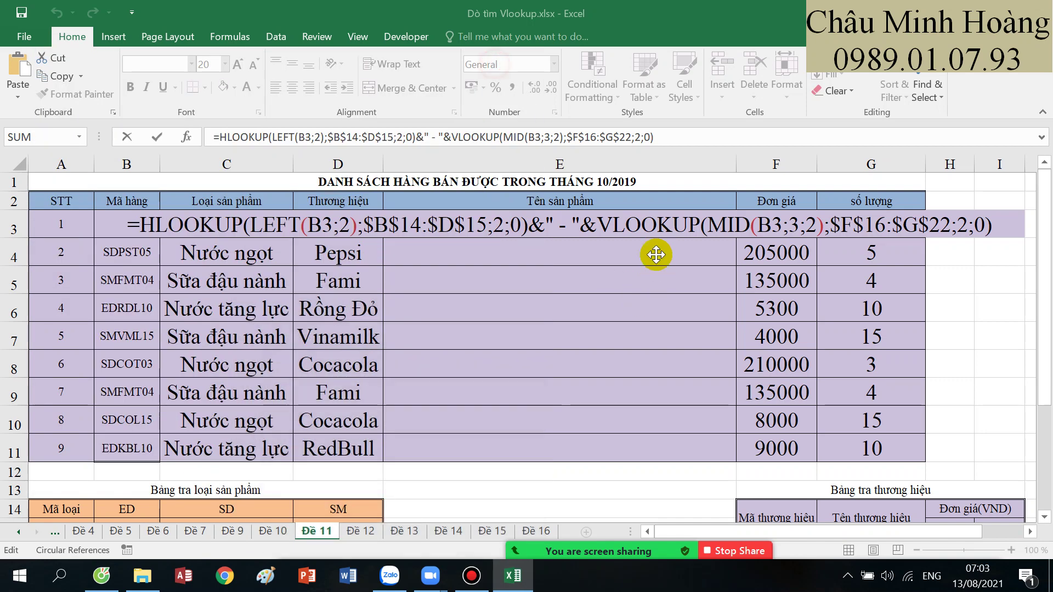
pyautogui.press('Return')
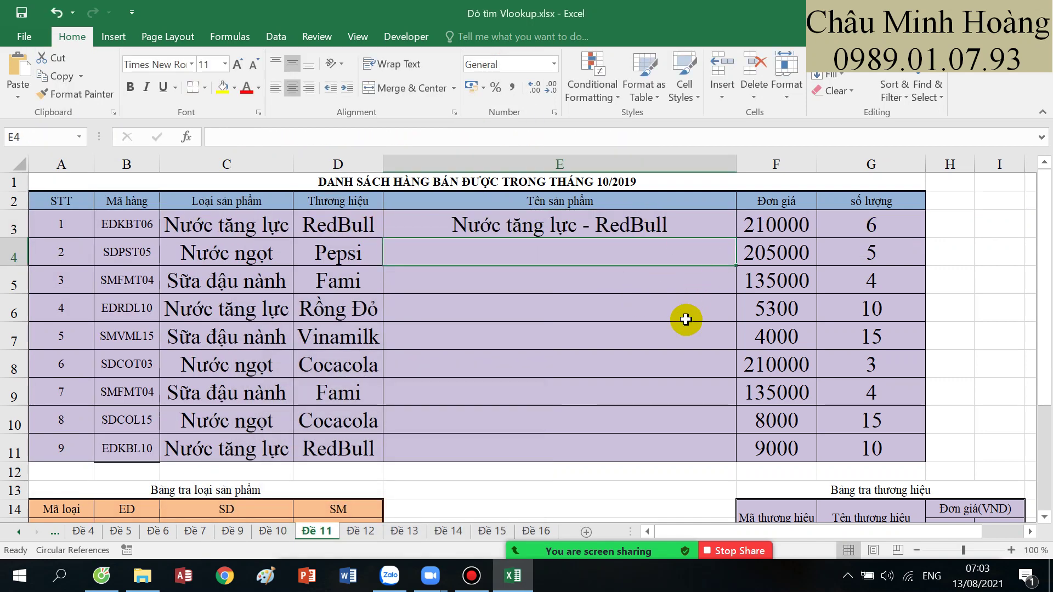
# - Open sheet Đề 12 and enlarge the font of the first data row's cells B4:E4 and J4 to 20
pyautogui.scroll(-2, 669, 329)
pyautogui.click(364, 536)
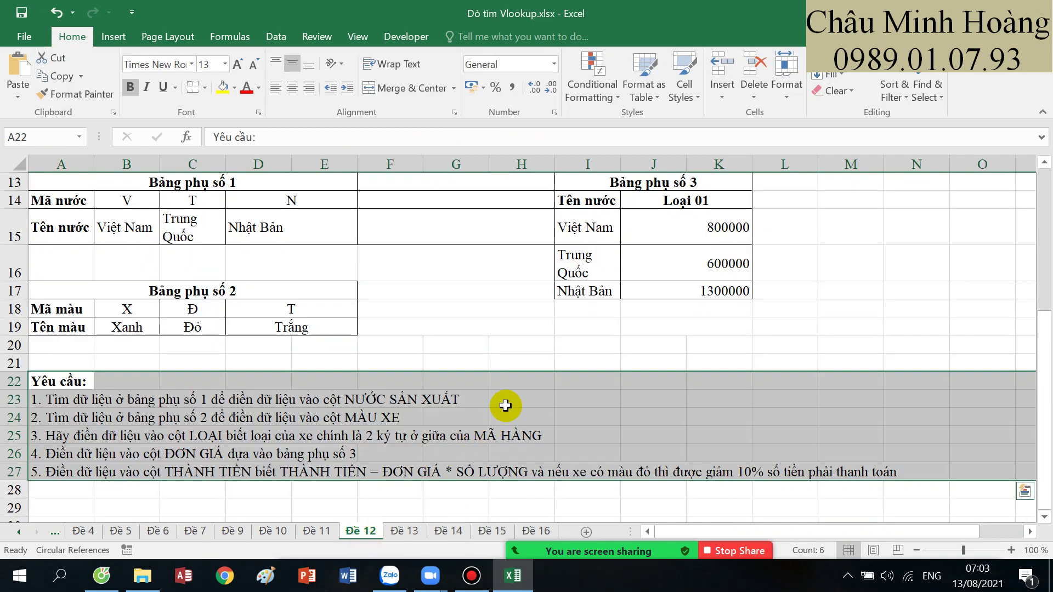
pyautogui.scroll(4, 507, 398)
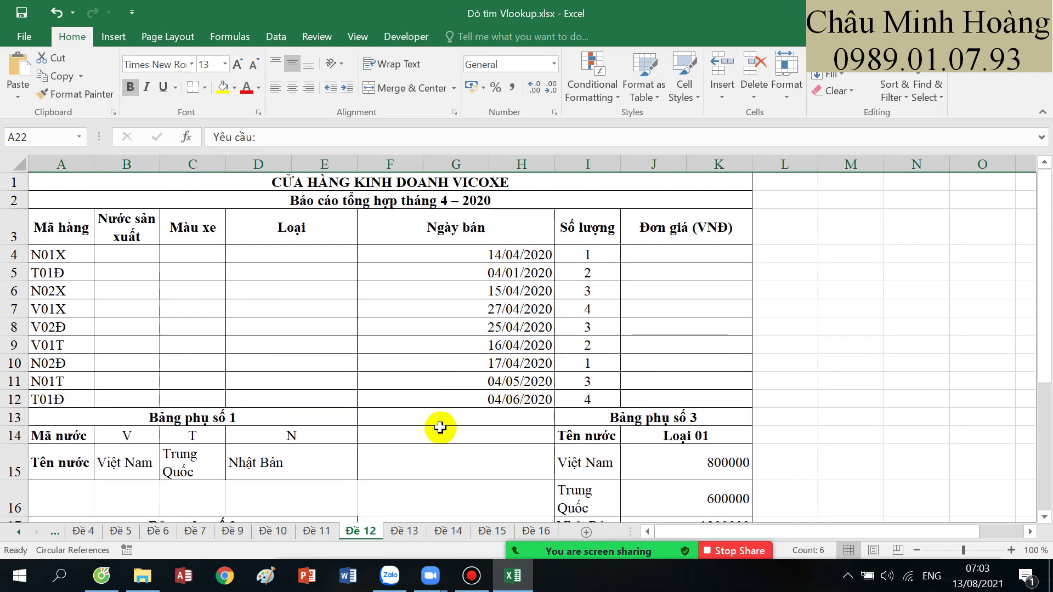
pyautogui.moveTo(144, 258); pyautogui.dragTo(239, 259)
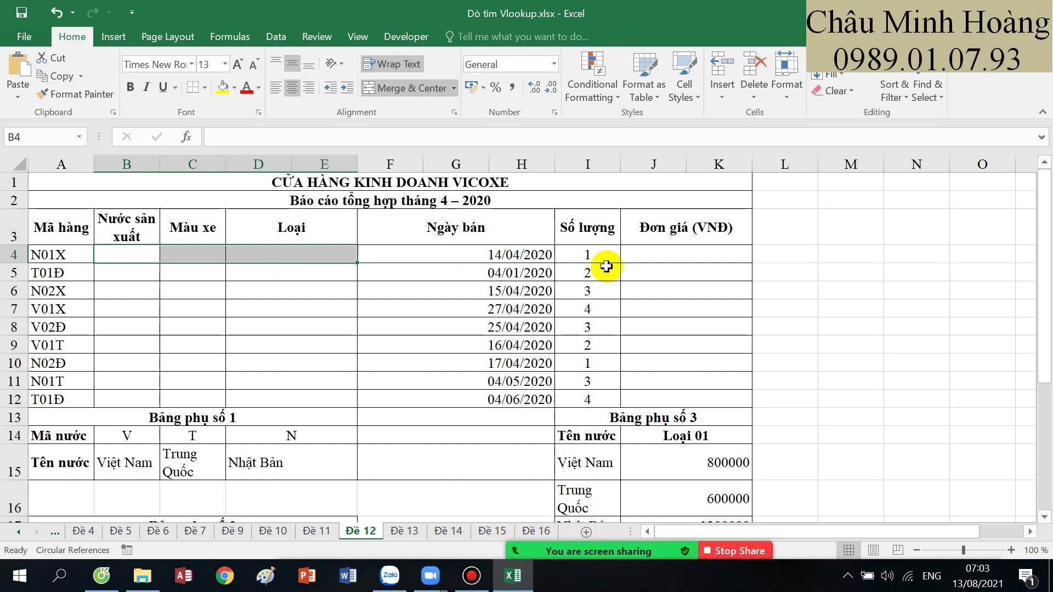
pyautogui.keyDown('ctrl'); pyautogui.click(642, 254); pyautogui.keyUp('ctrl')
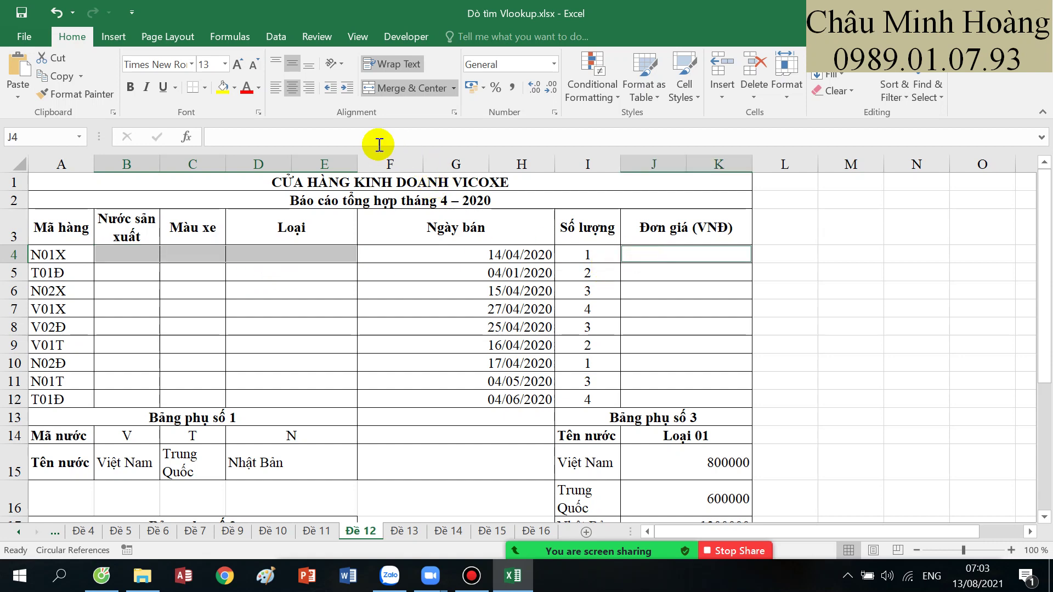
pyautogui.click(237, 64)
pyautogui.click(237, 65)
pyautogui.click(237, 65)
# - Examine Bảng phụ số 1, 2 and 3, the Mã hàng codes and the Yêu cầu list on sheet Đề 12
pyautogui.click(145, 257)
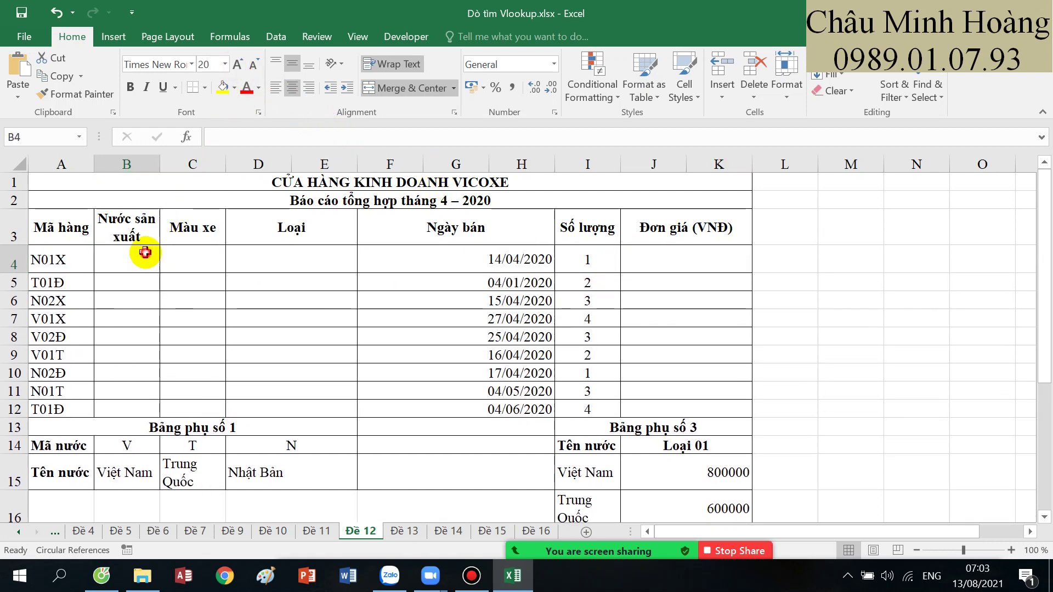
pyautogui.scroll(-2, 176, 274)
pyautogui.moveTo(151, 314); pyautogui.dragTo(263, 348)
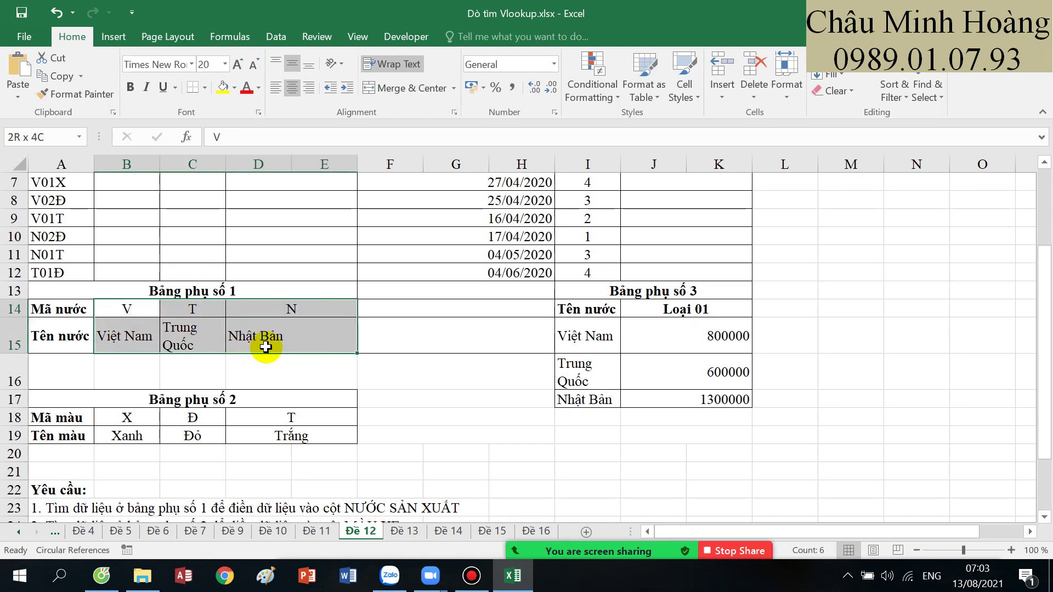
pyautogui.scroll(1, 256, 383)
pyautogui.scroll(2, 256, 382)
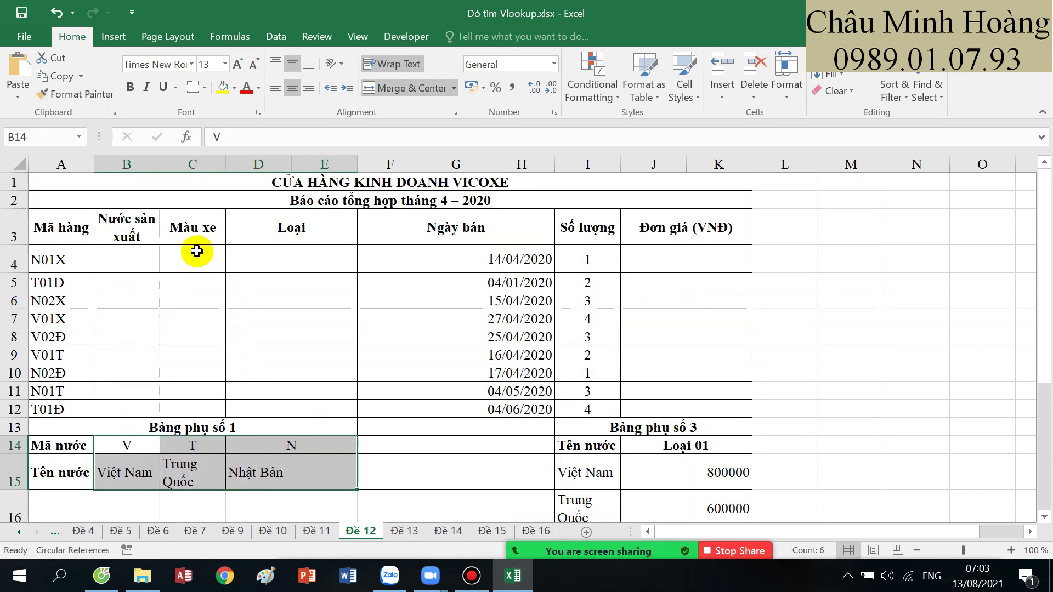
pyautogui.click(207, 270)
pyautogui.scroll(-2, 211, 279)
pyautogui.moveTo(137, 415); pyautogui.dragTo(312, 432)
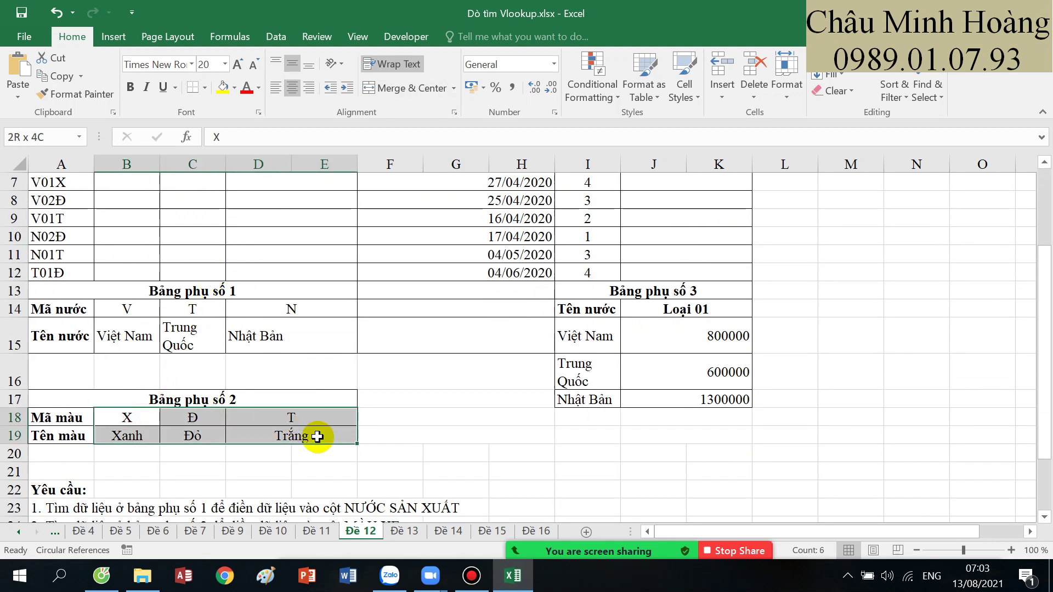
pyautogui.scroll(2, 90, 283)
pyautogui.moveTo(55, 259); pyautogui.dragTo(66, 408)
pyautogui.click(309, 262)
pyautogui.scroll(-1, 406, 301)
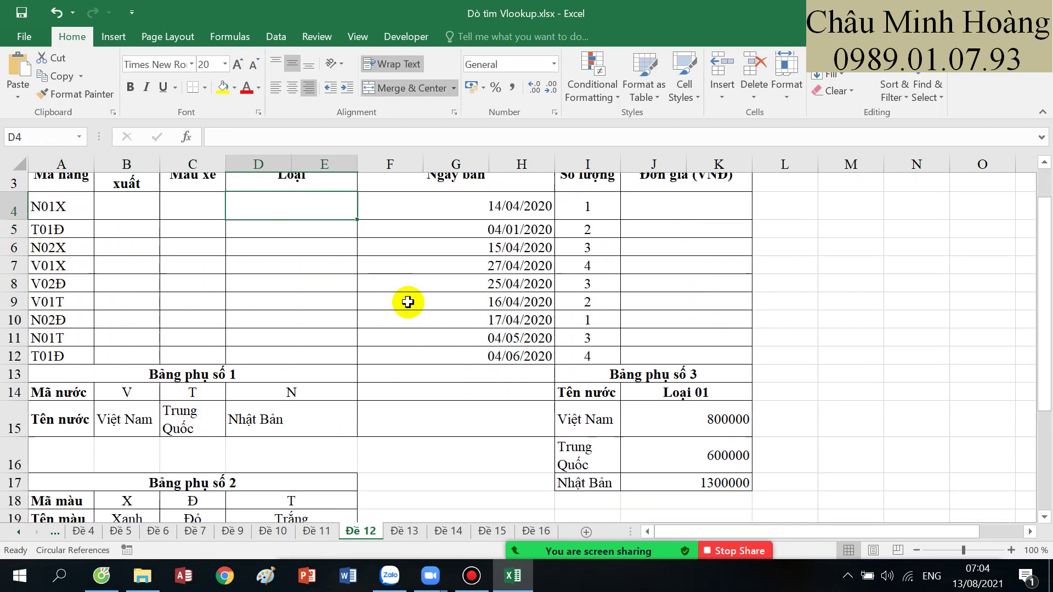
pyautogui.moveTo(588, 373); pyautogui.dragTo(727, 466)
pyautogui.scroll(-4, 553, 430)
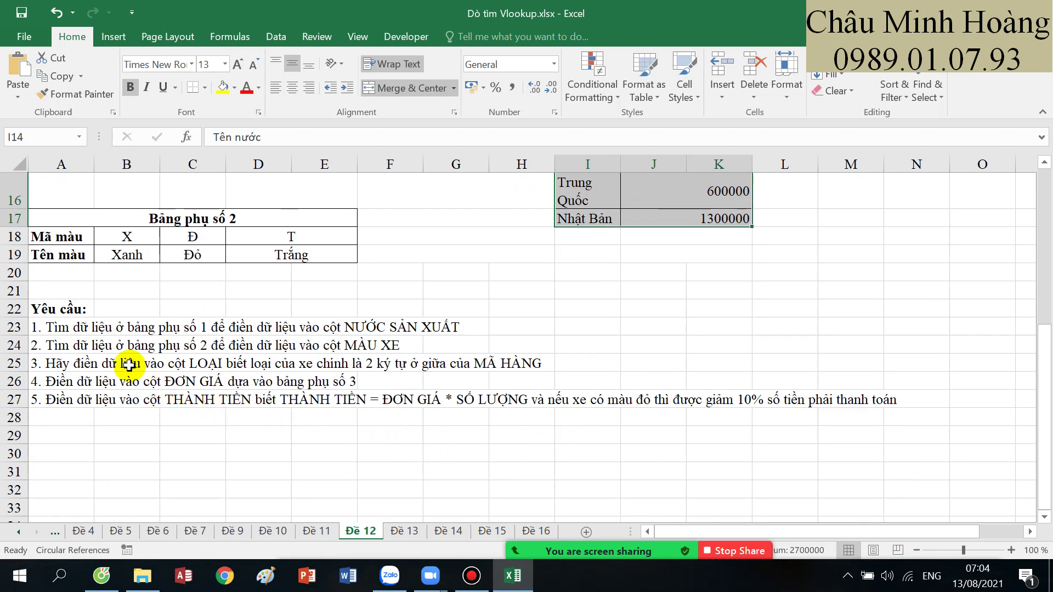
pyautogui.moveTo(70, 349); pyautogui.dragTo(546, 360)
pyautogui.scroll(3, 488, 349)
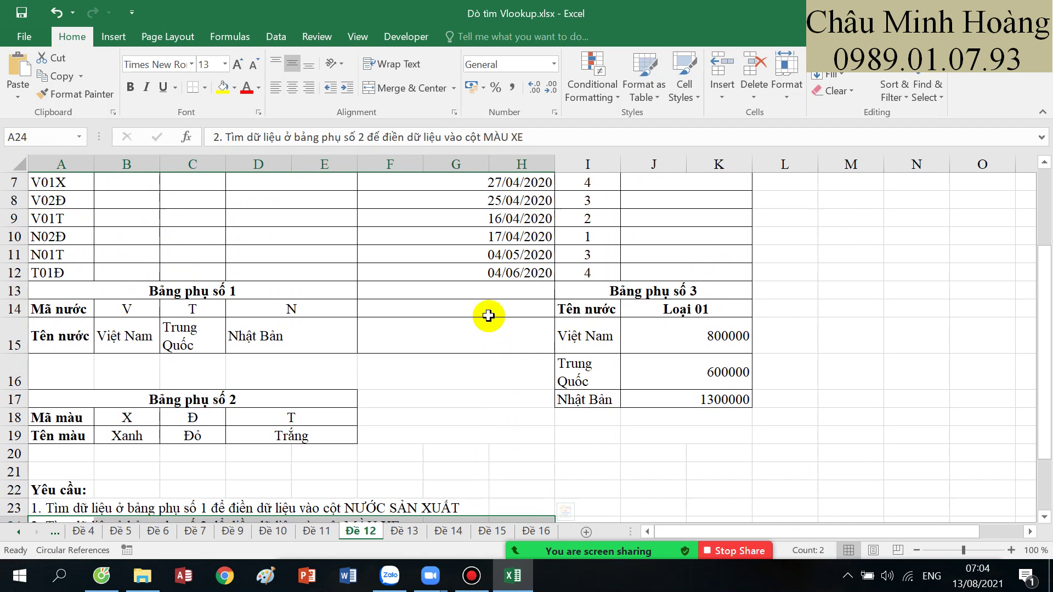
pyautogui.click(472, 576)
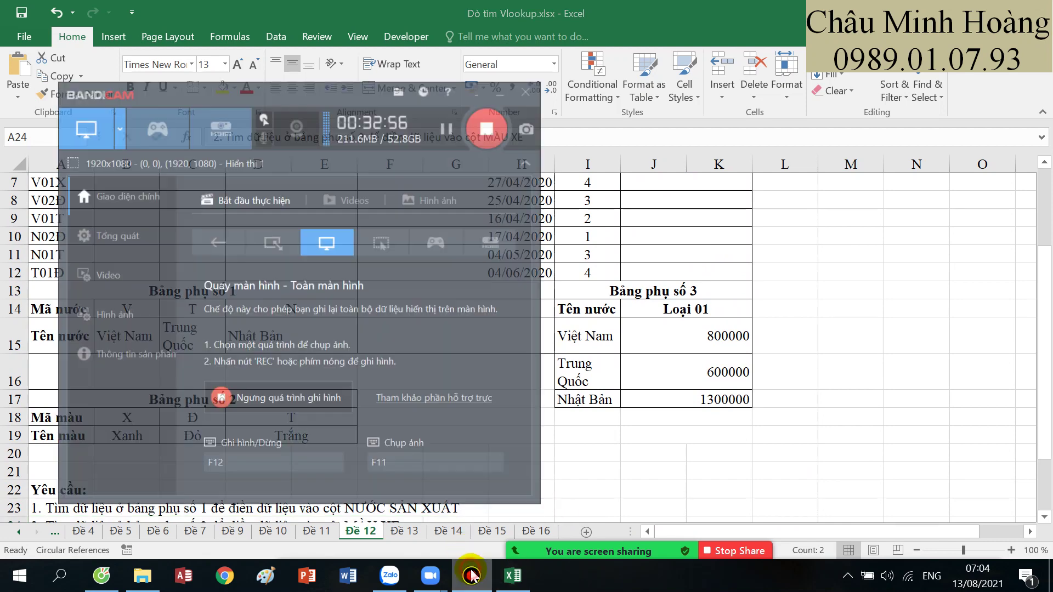
pyautogui.click(471, 575)
# - Start an HLOOKUP in B4 for Nước sản xuất, using LEFT(A4;1) as the lookup value
pyautogui.scroll(2, 493, 470)
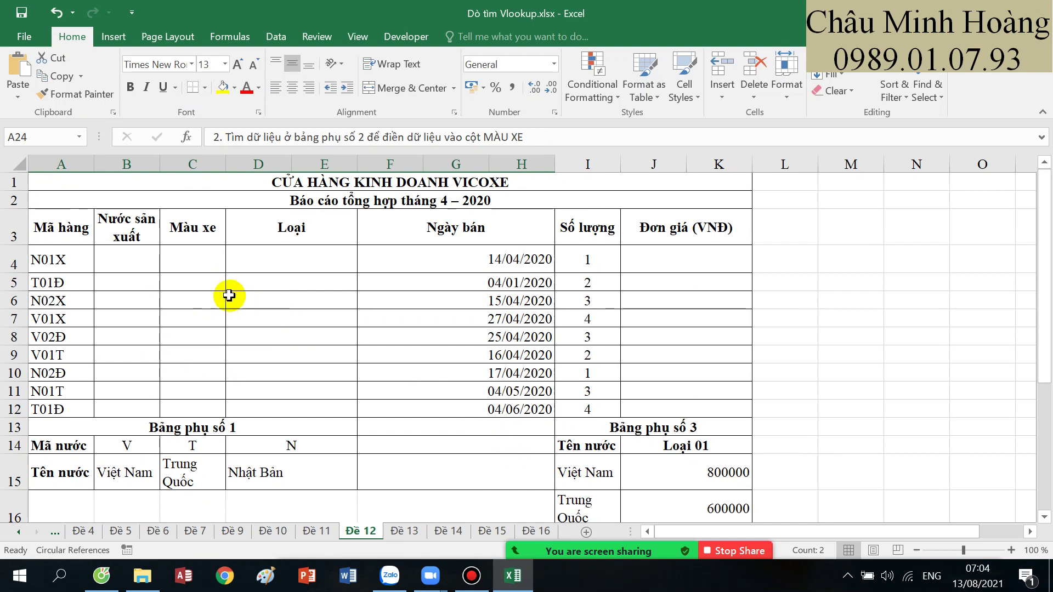
pyautogui.click(130, 266)
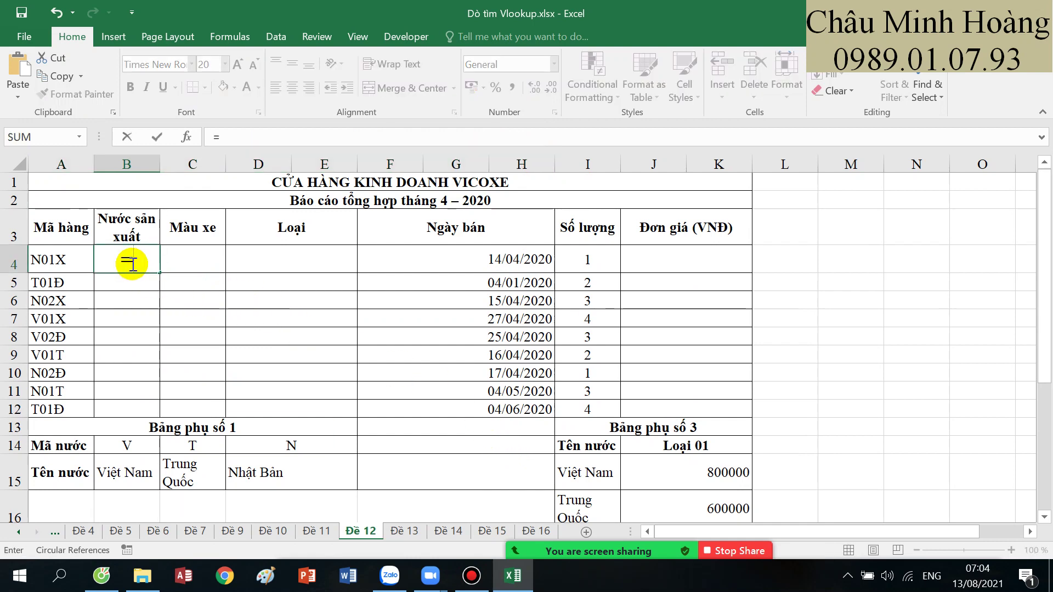
pyautogui.write('=HLOOKUP(')
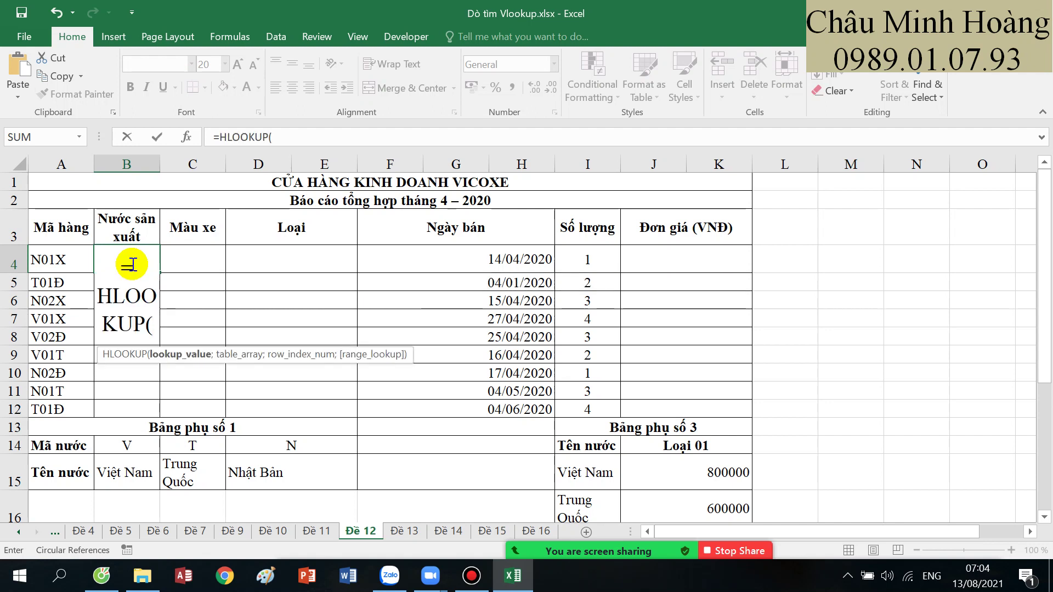
pyautogui.write('lef')
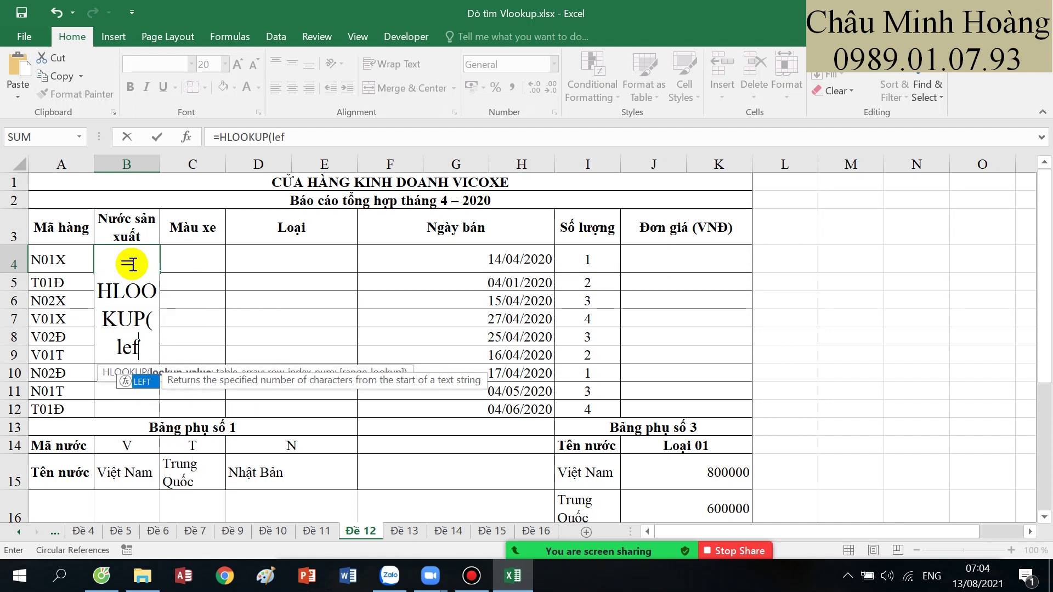
pyautogui.press('Tab')
pyautogui.click(76, 265)
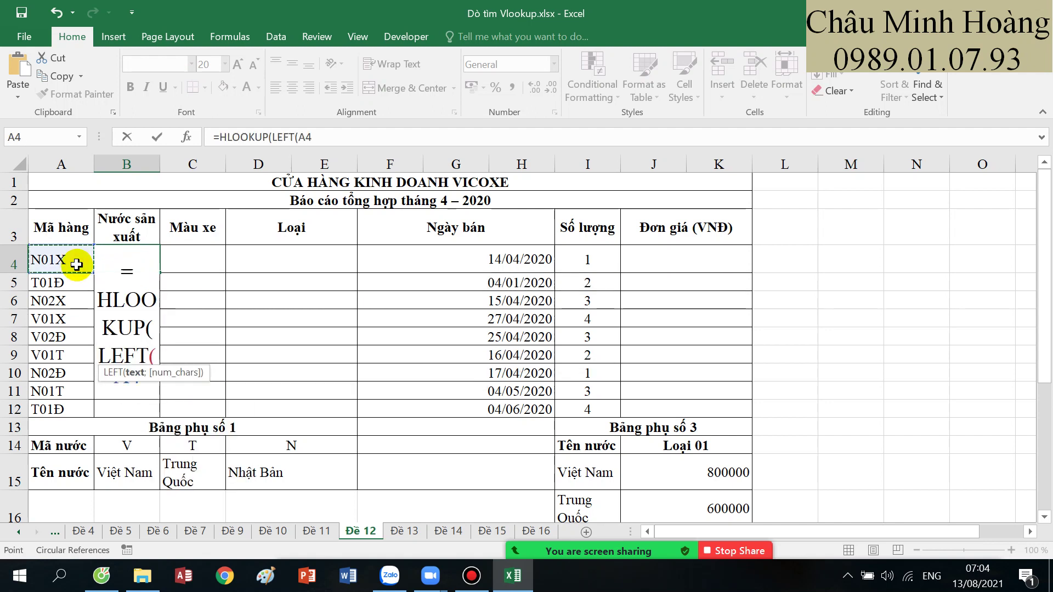
pyautogui.write(';1);')
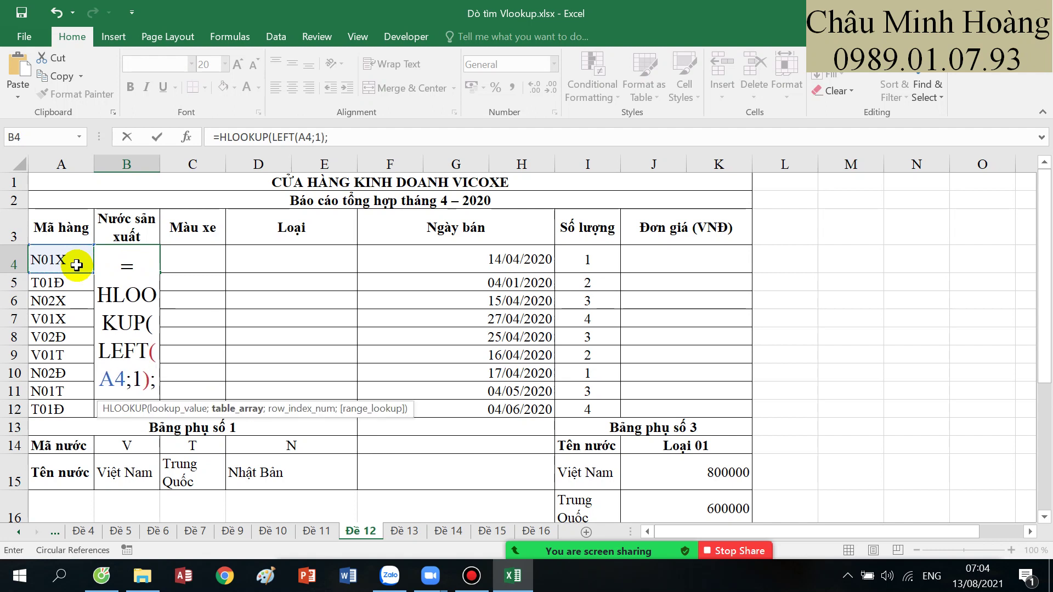
# - Complete the HLOOKUP in B4 with table $B$14:$E$15 of Bảng phụ số 1, row 2 and exact match 0
pyautogui.moveTo(122, 445); pyautogui.dragTo(318, 476)
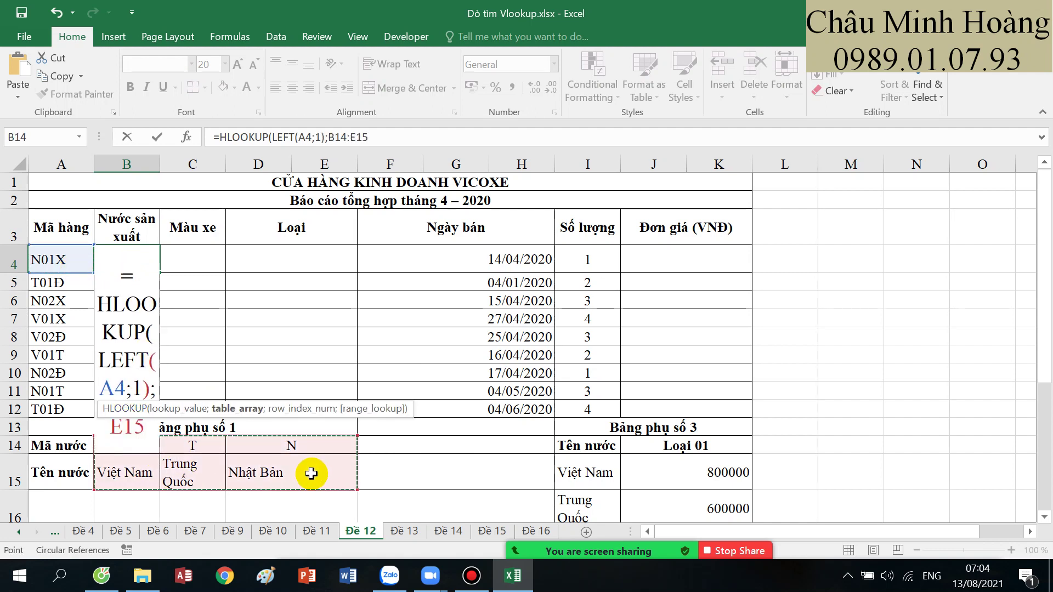
pyautogui.press('F4')
pyautogui.write(';2;0)')
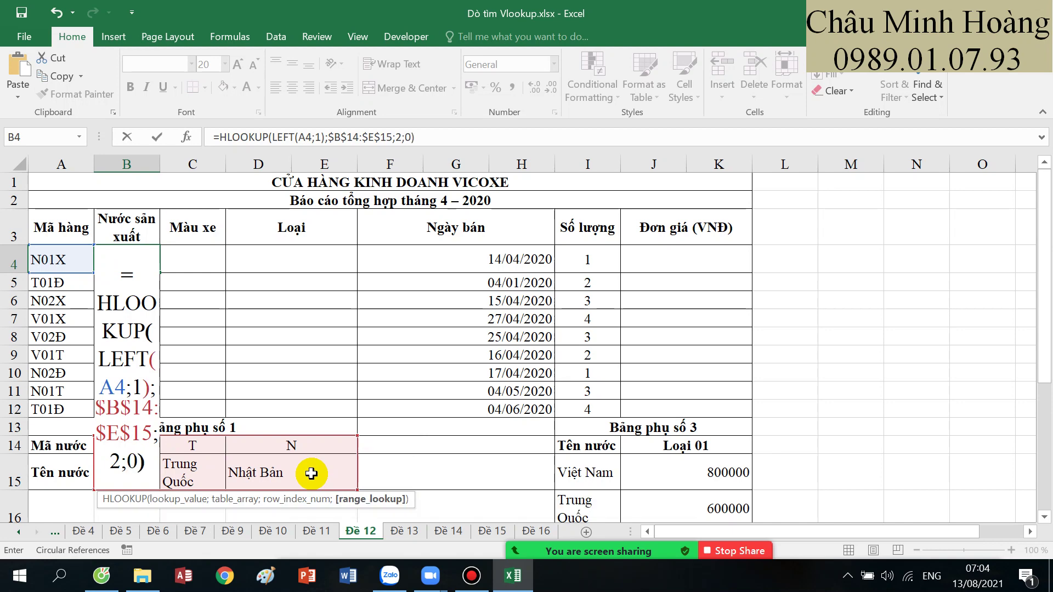
pyautogui.press('Return')
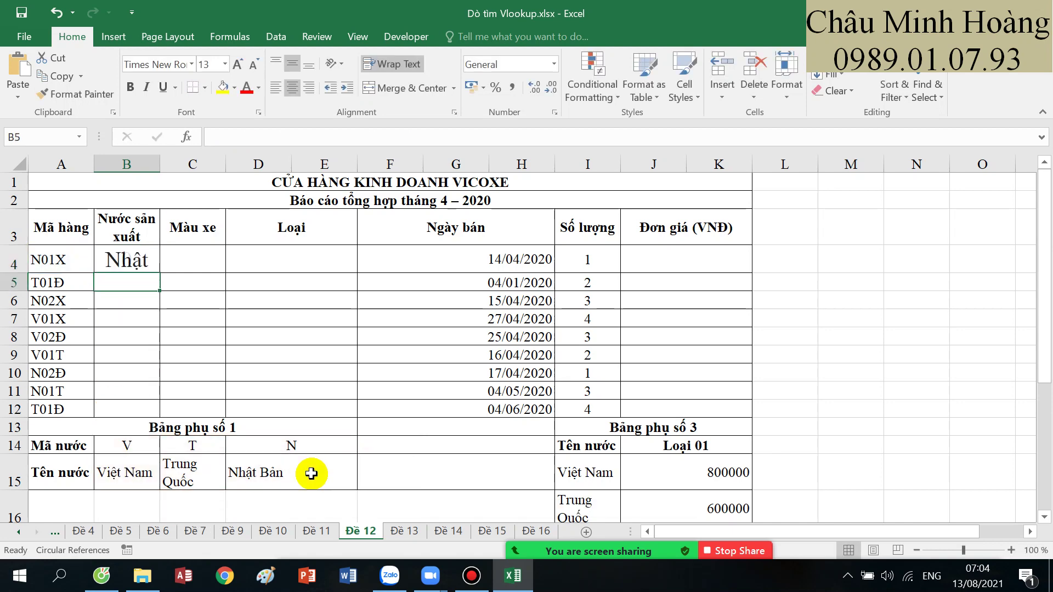
# - Start an HLOOKUP in C4 for Màu xe, using RIGHT(A4;1) as the lookup value
pyautogui.click(204, 267)
pyautogui.write('=hl')
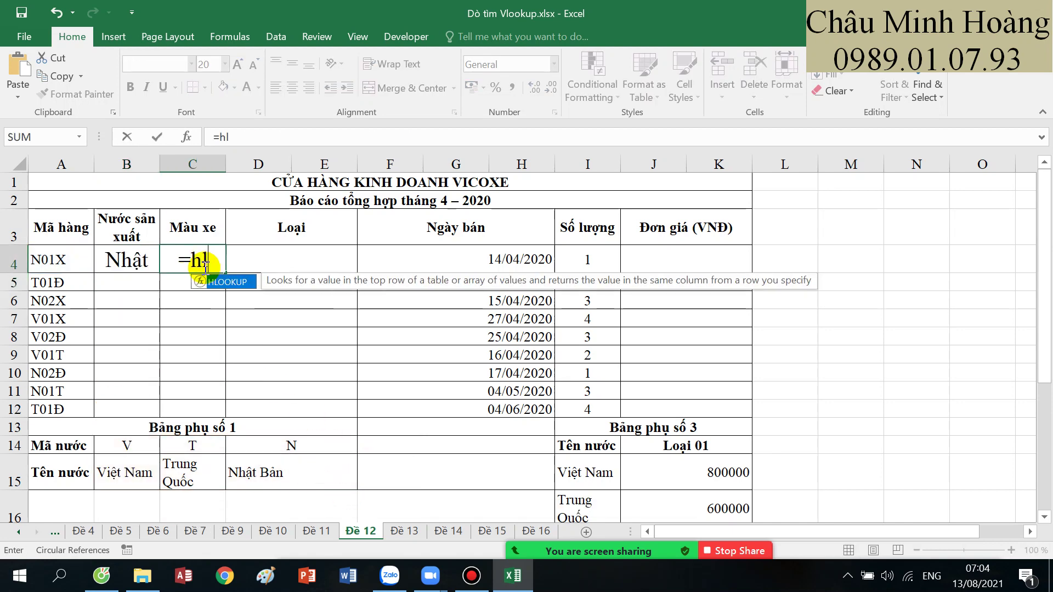
pyautogui.press('Tab')
pyautogui.scroll(-1, 195, 303)
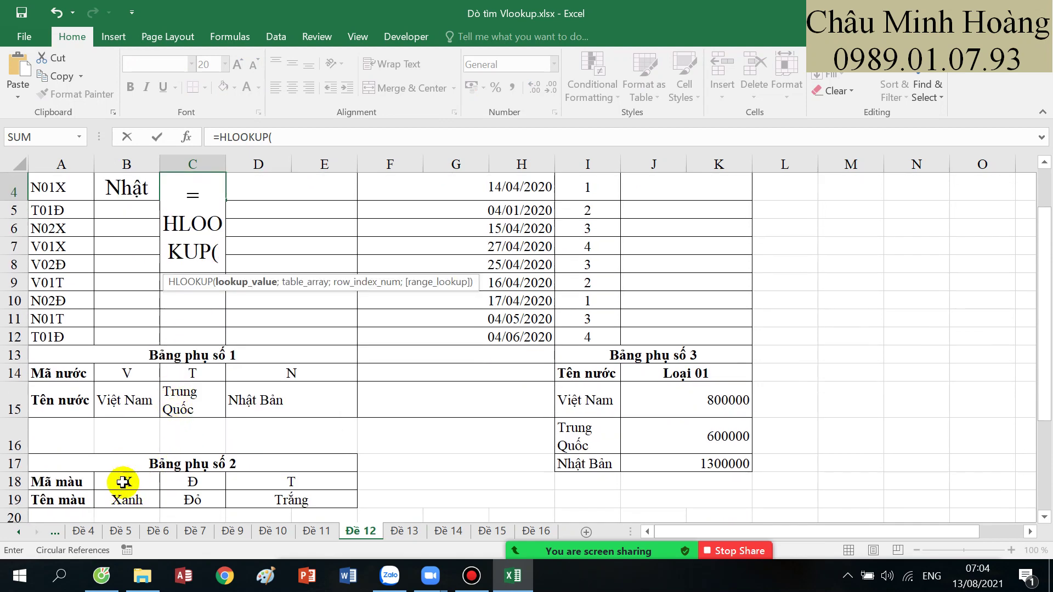
pyautogui.scroll(1, 124, 482)
pyautogui.write('ri')
pyautogui.press('Tab')
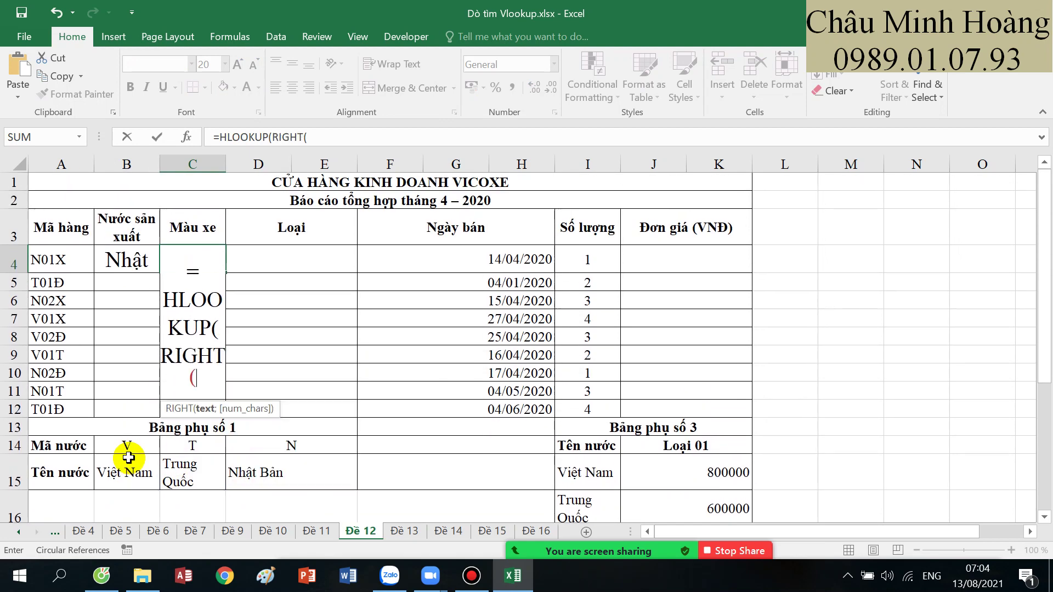
pyautogui.click(65, 261)
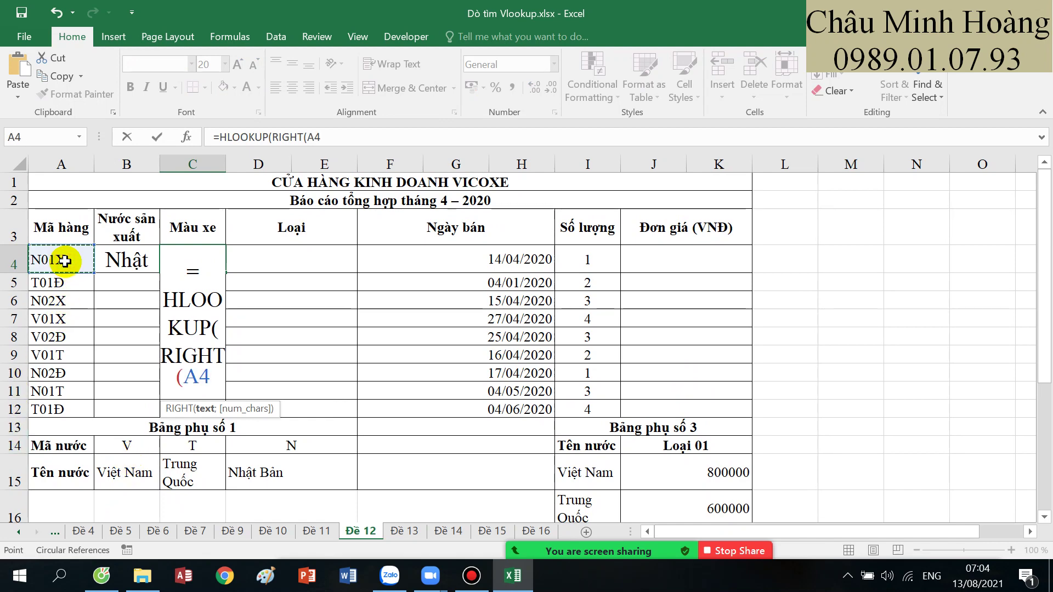
pyautogui.write(';1);')
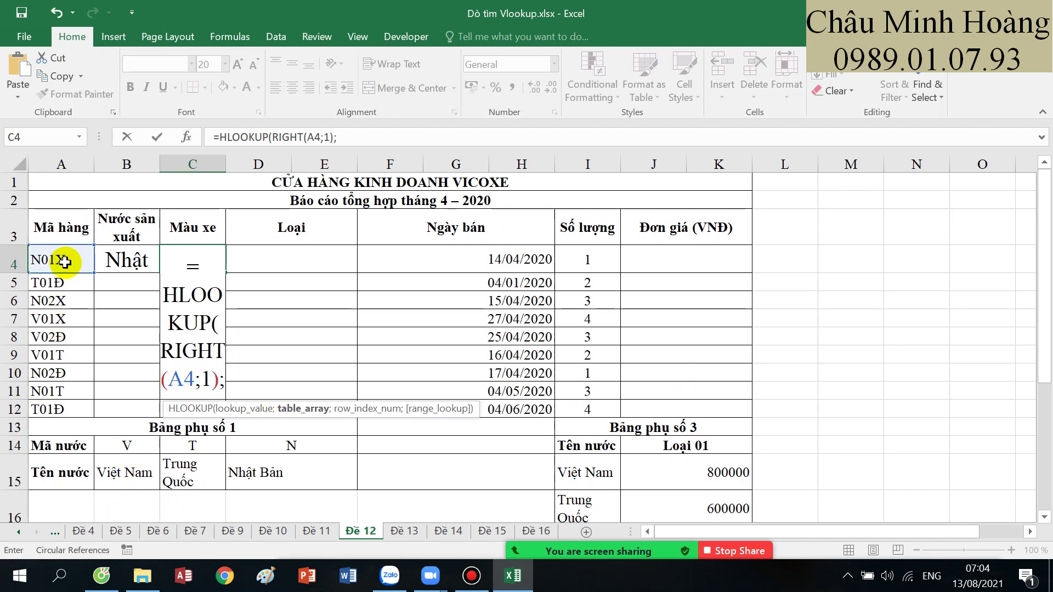
# - Complete the HLOOKUP in C4 with table $B$18:$E$19 of Bảng phụ số 2, row 2 and exact match 0
pyautogui.scroll(-1, 129, 348)
pyautogui.moveTo(214, 496); pyautogui.dragTo(298, 501)
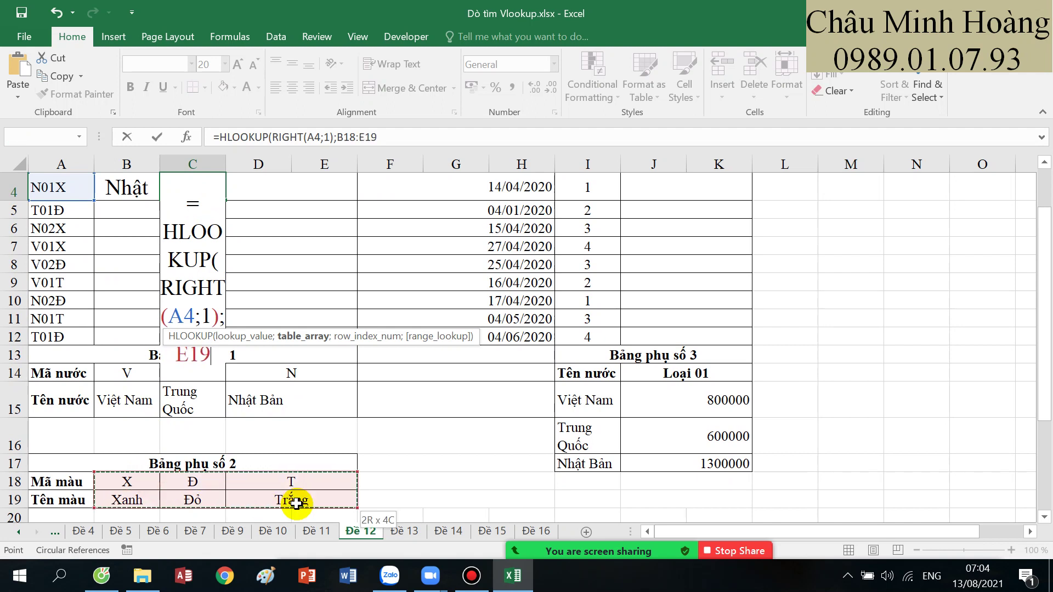
pyautogui.press('F4')
pyautogui.write(';2;0)')
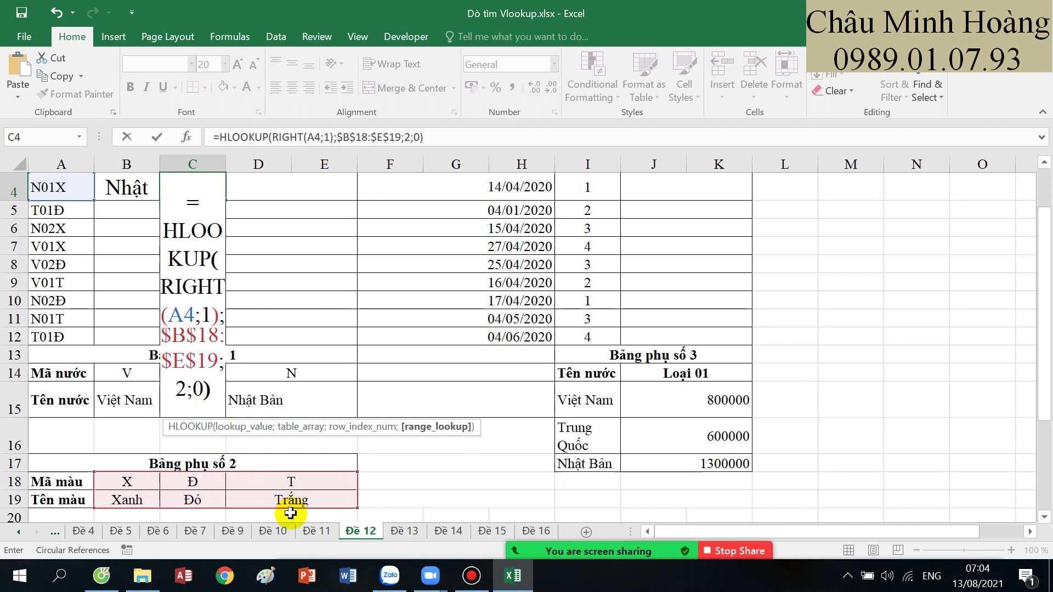
pyautogui.press('Return')
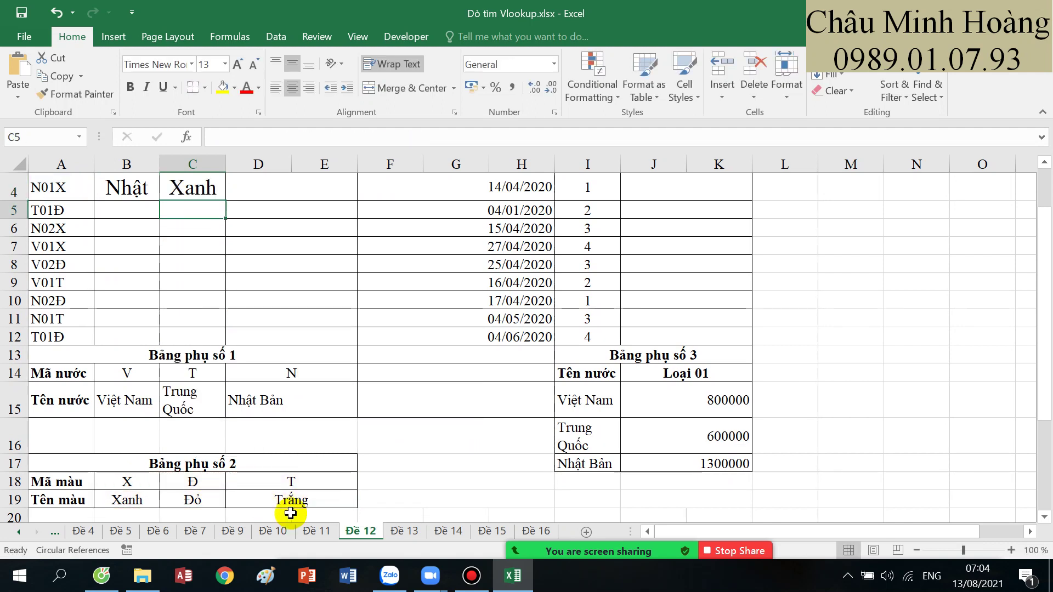
# - Add the note "loại 2 sẽ có đơn giá thấp hơn loại 1 là 15%" in I19 below Bảng phụ số 3
pyautogui.scroll(1, 286, 505)
pyautogui.click(288, 258)
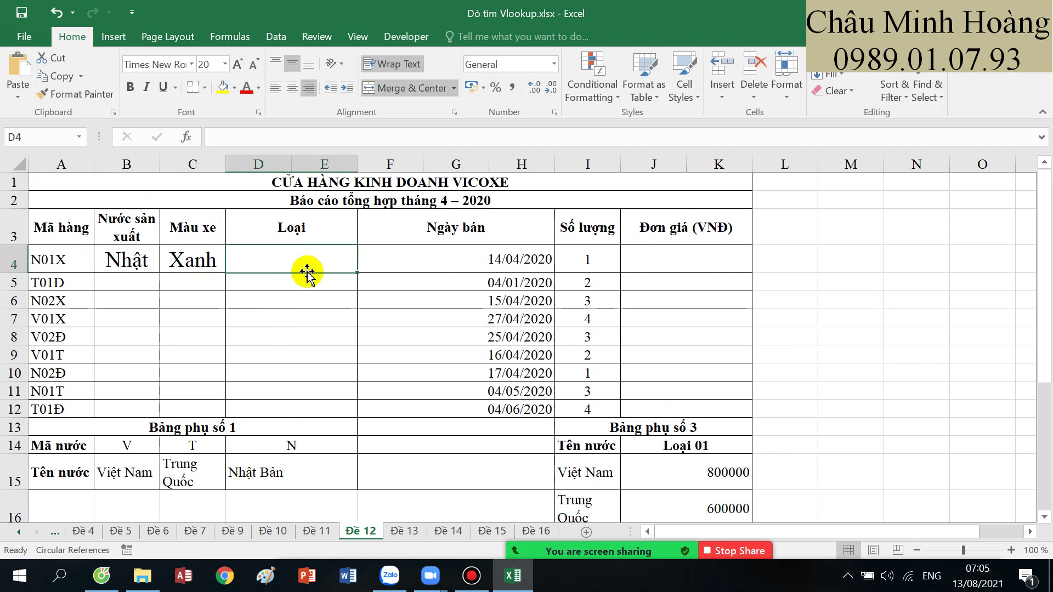
pyautogui.scroll(-2, 307, 274)
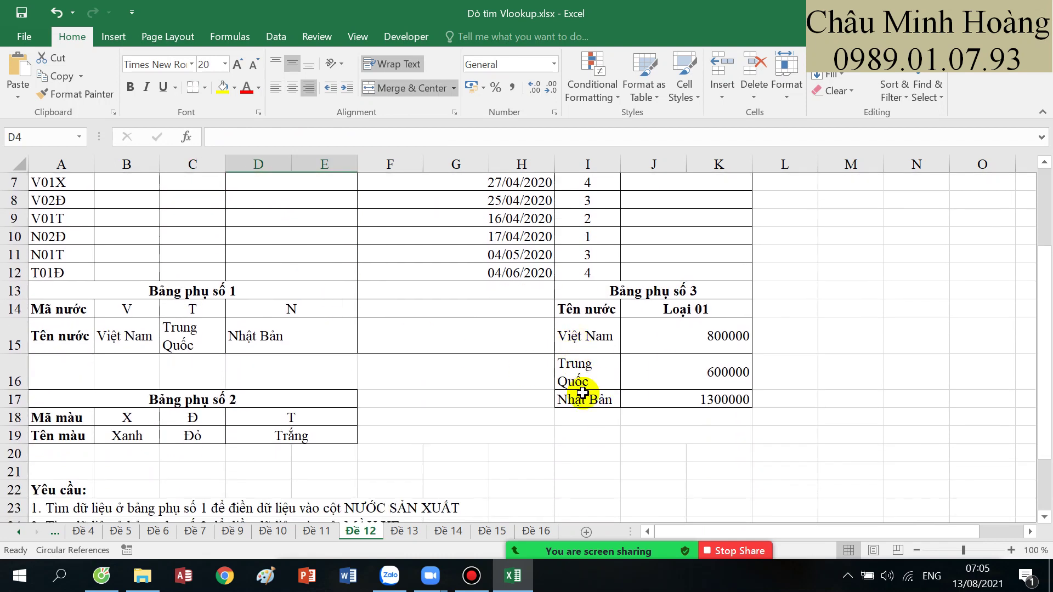
pyautogui.scroll(-2, 580, 400)
pyautogui.click(597, 329)
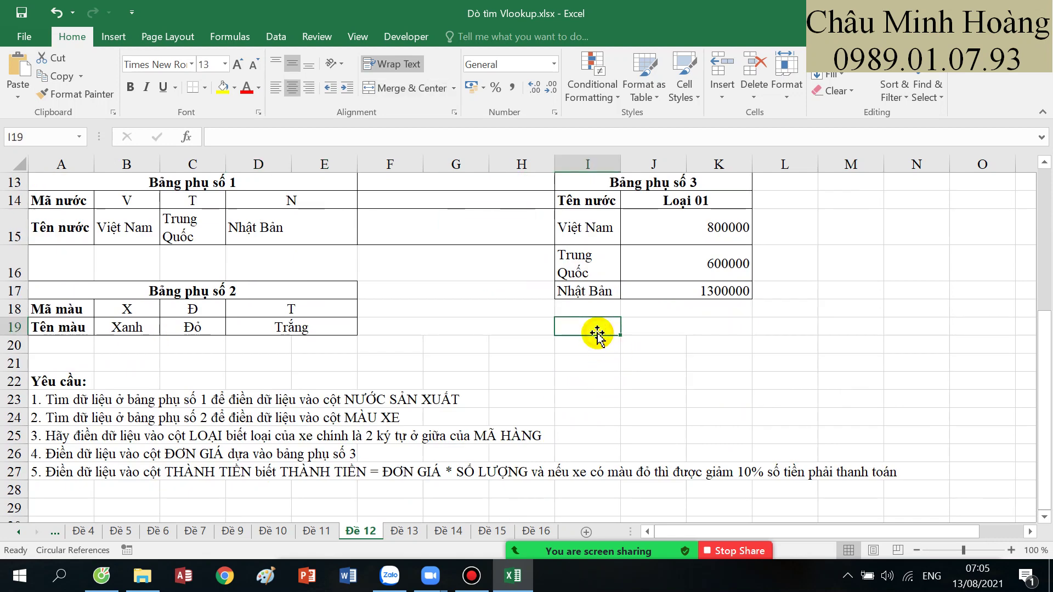
pyautogui.write('loai')
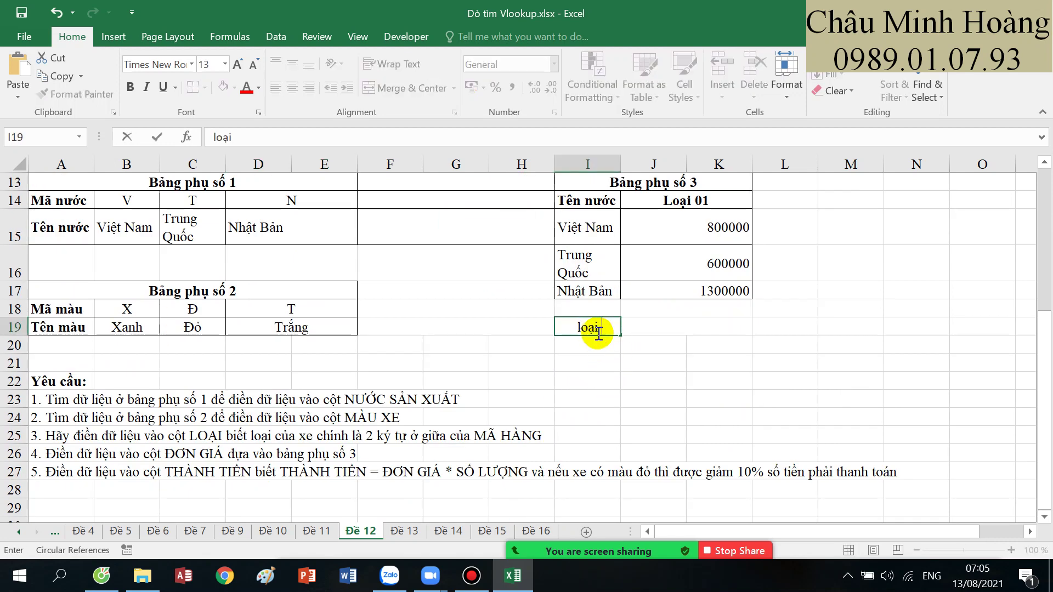
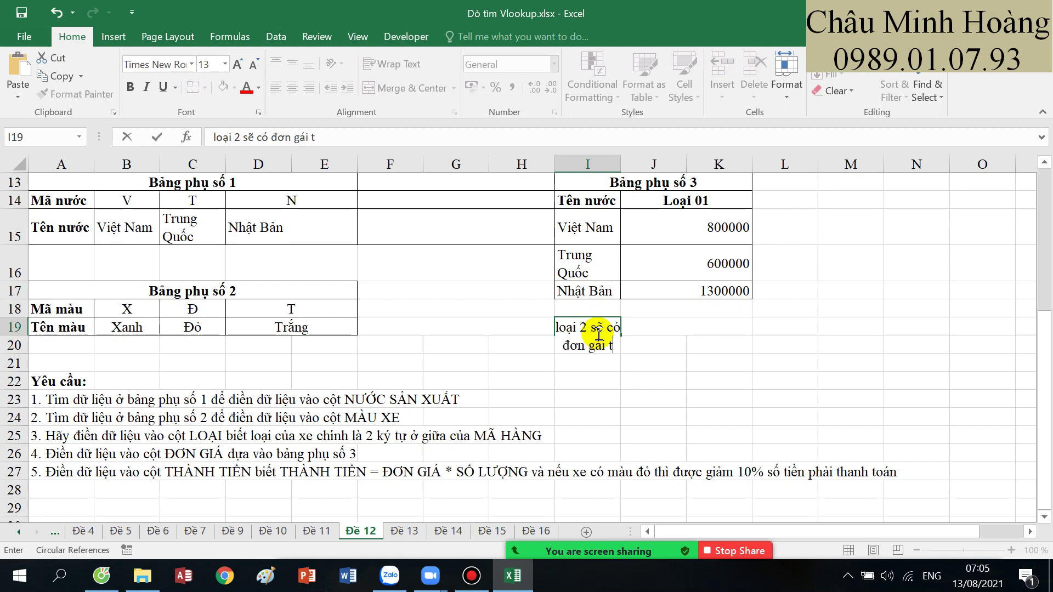
pyautogui.write('hấ')
pyautogui.write('hấp hơn')
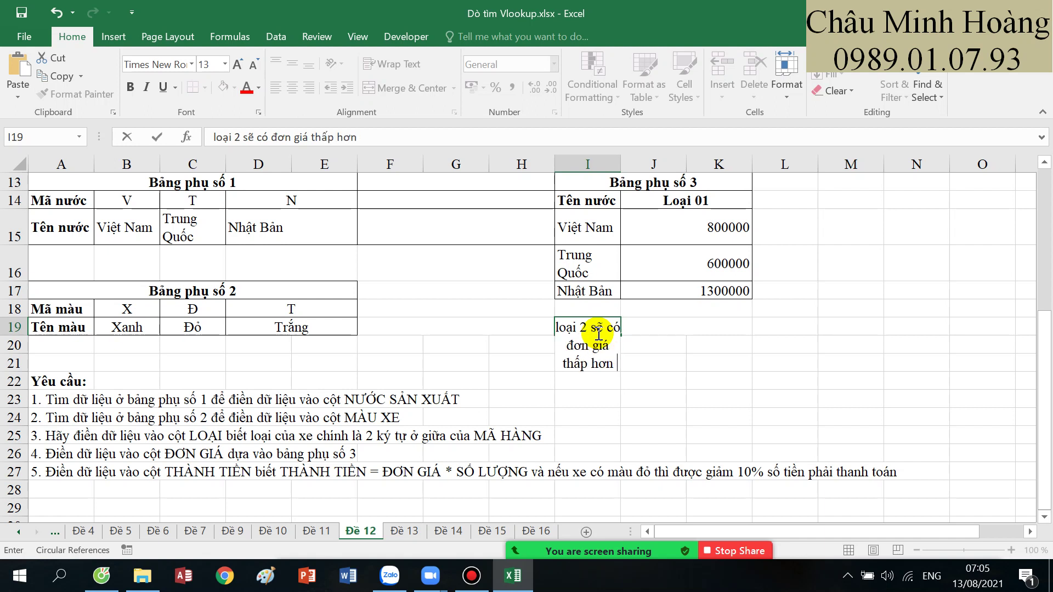
pyautogui.write(' loại')
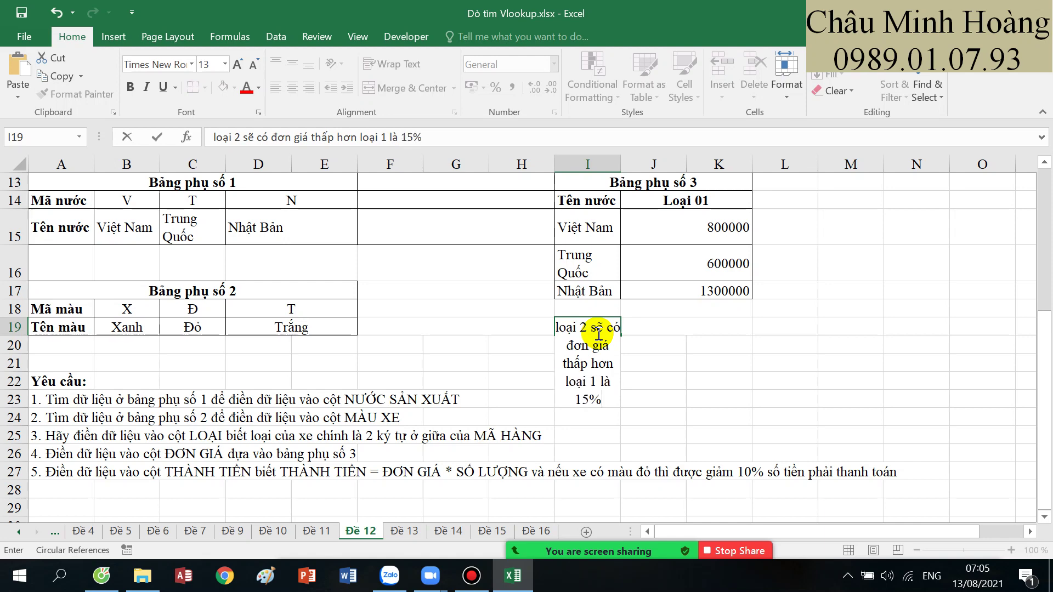
pyautogui.write('1 là 15%')
pyautogui.press('Return')
pyautogui.click(594, 333)
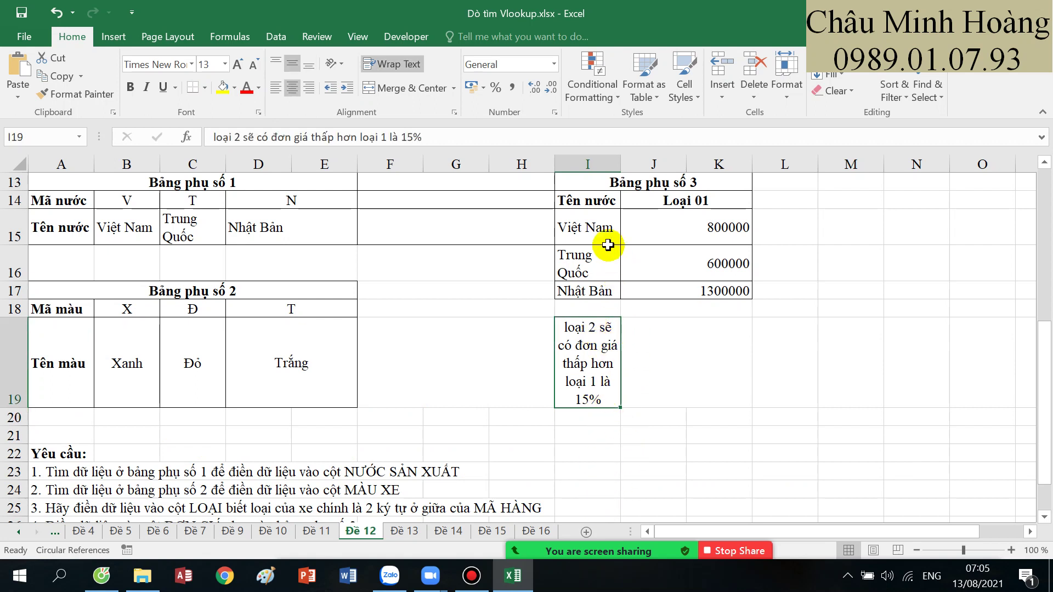
pyautogui.moveTo(617, 216); pyautogui.dragTo(682, 281)
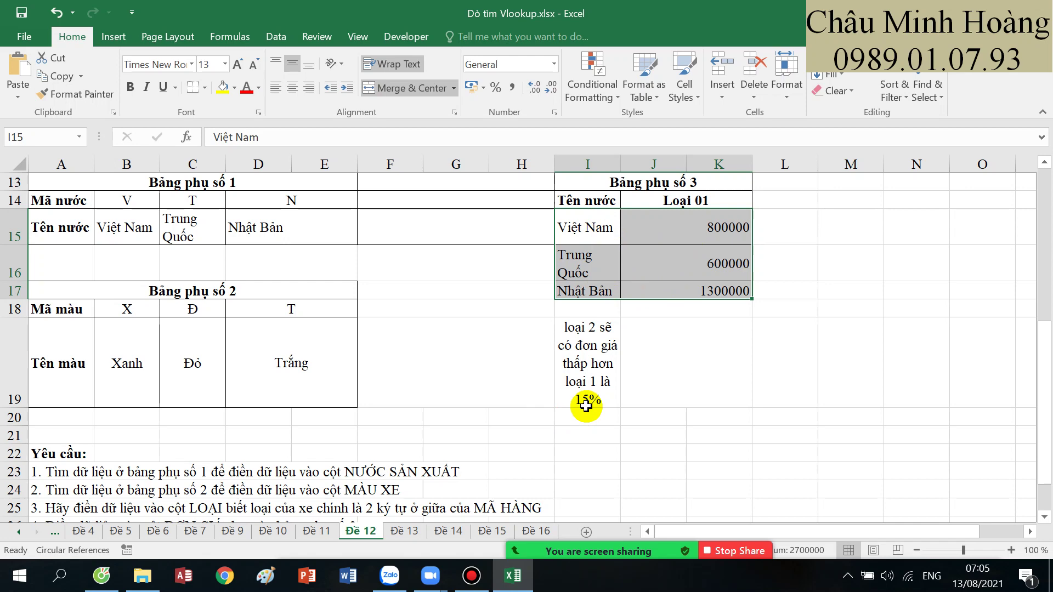
# - Write the Loại formula =MID(A4;2;2) in D4 to extract the two middle characters of the Mã hàng
pyautogui.scroll(4, 586, 404)
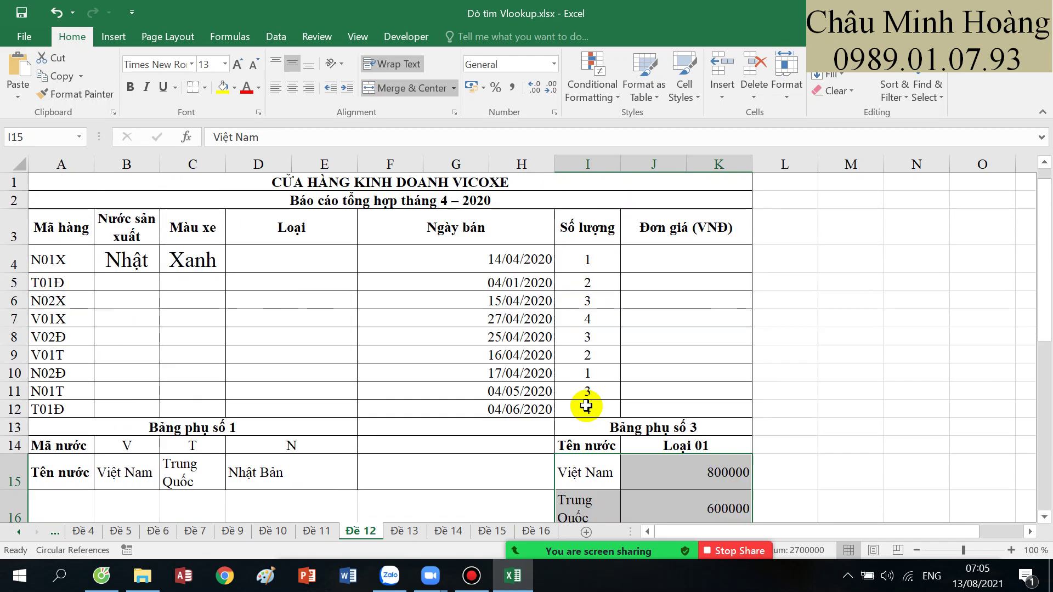
pyautogui.click(309, 250)
pyautogui.write('=')
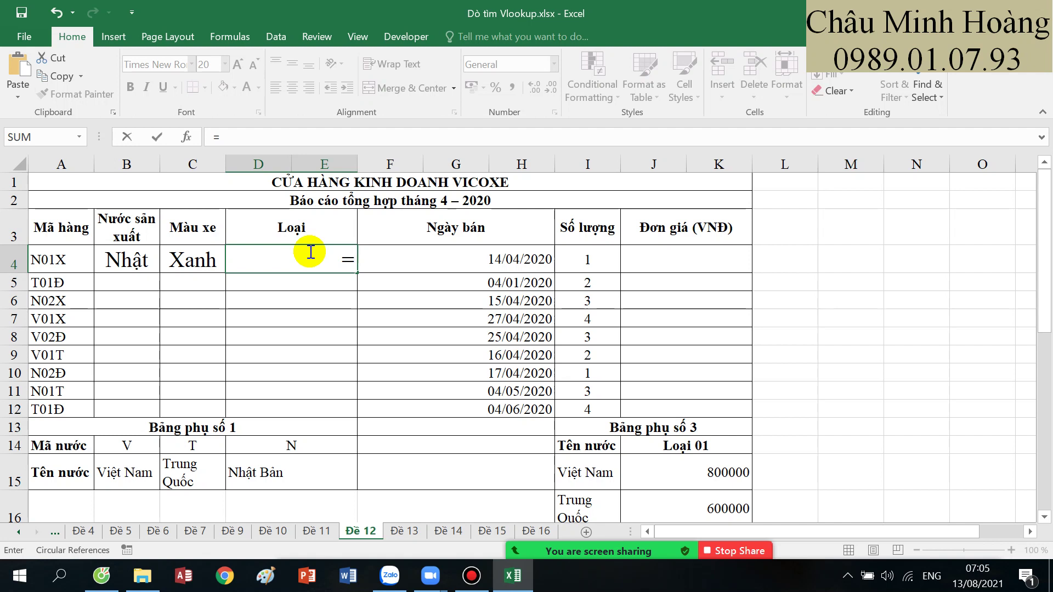
pyautogui.write('mid')
pyautogui.press('Tab')
pyautogui.click(83, 258)
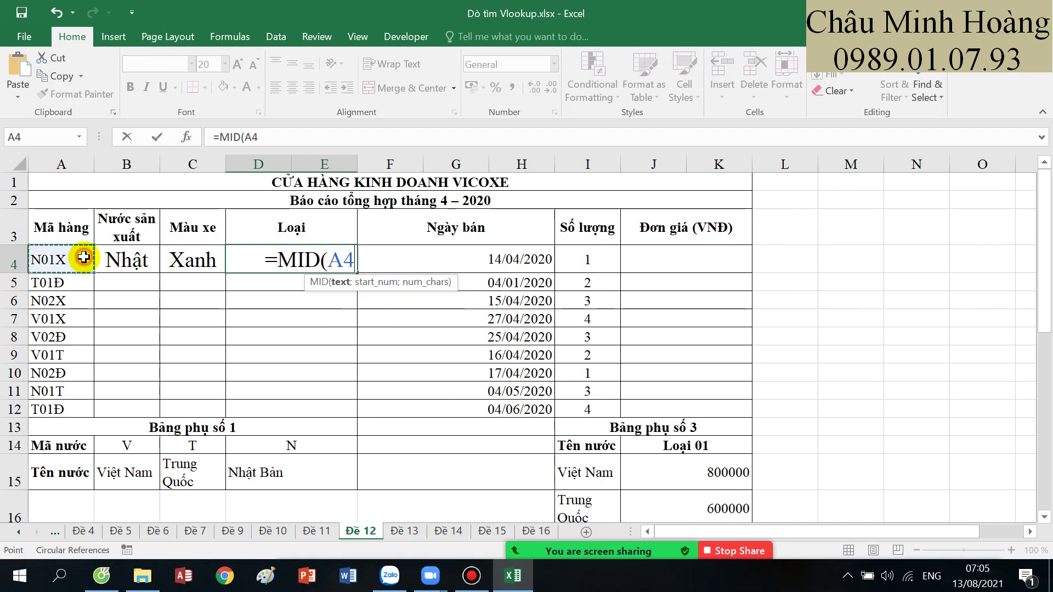
pyautogui.write(';2')
pyautogui.press('BackSpace')
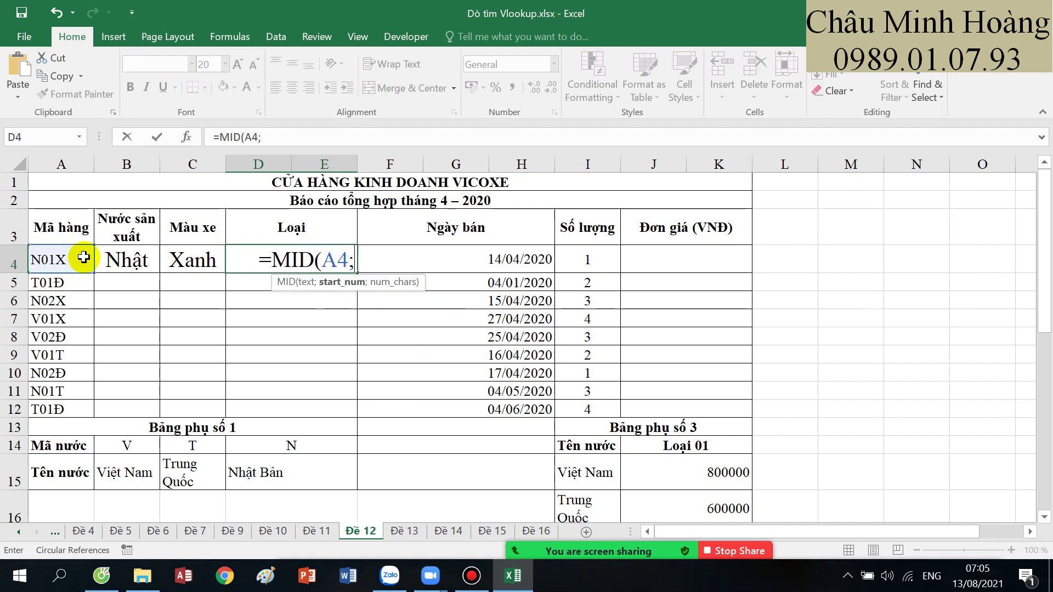
pyautogui.write('2;2)')
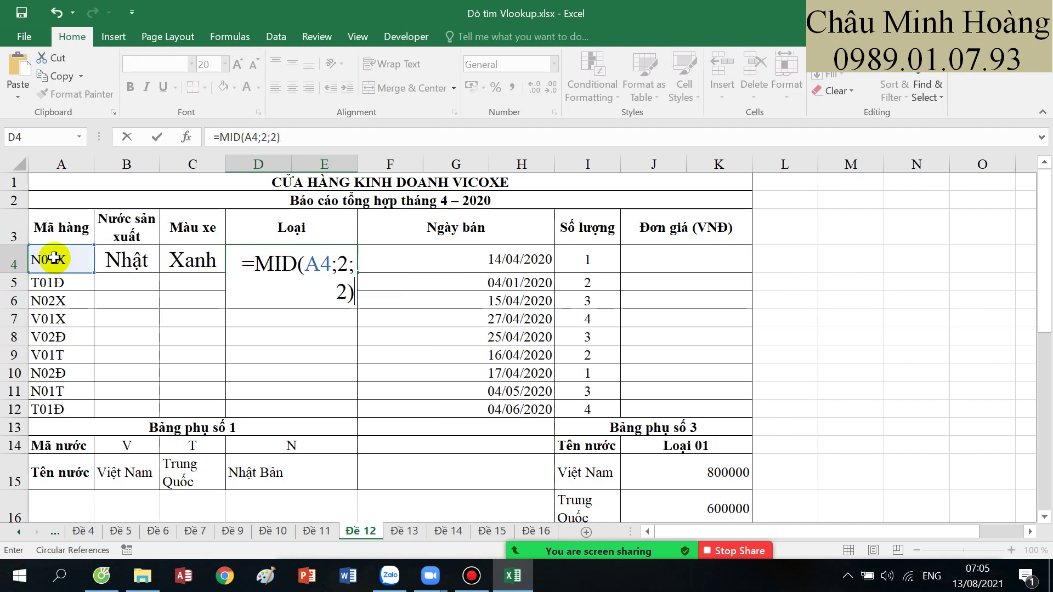
# - Begin adding another function whose name starts with C in front of MID in the D4 formula
pyautogui.click(257, 267)
pyautogui.write('C')
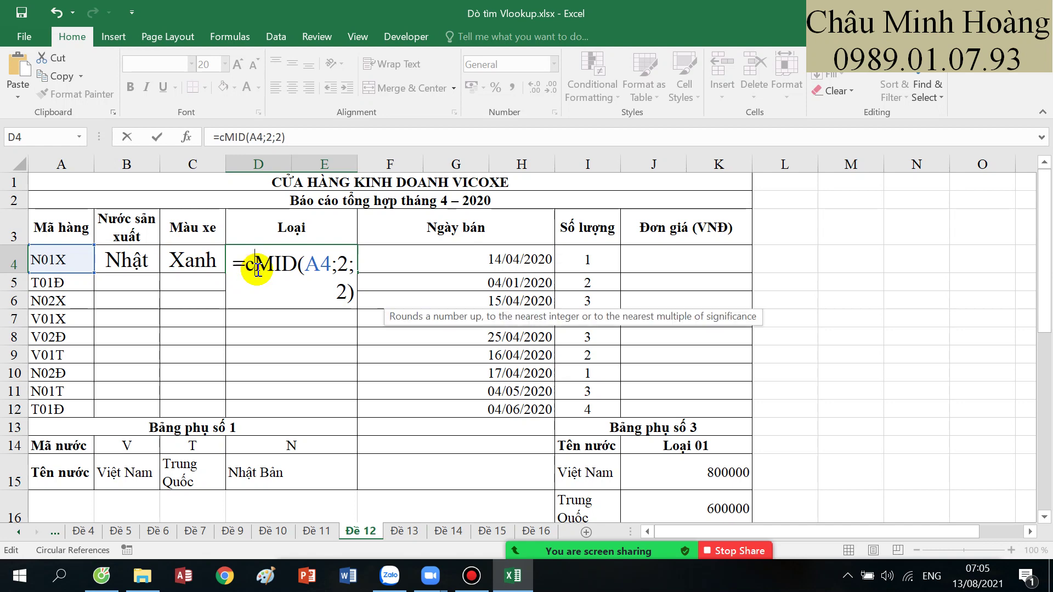
# - Wrap the MID formula in D4 in VALUE so it reads =VALUE(MID(A4;2;2))
pyautogui.press('BackSpace')
pyautogui.write('VALUE(')
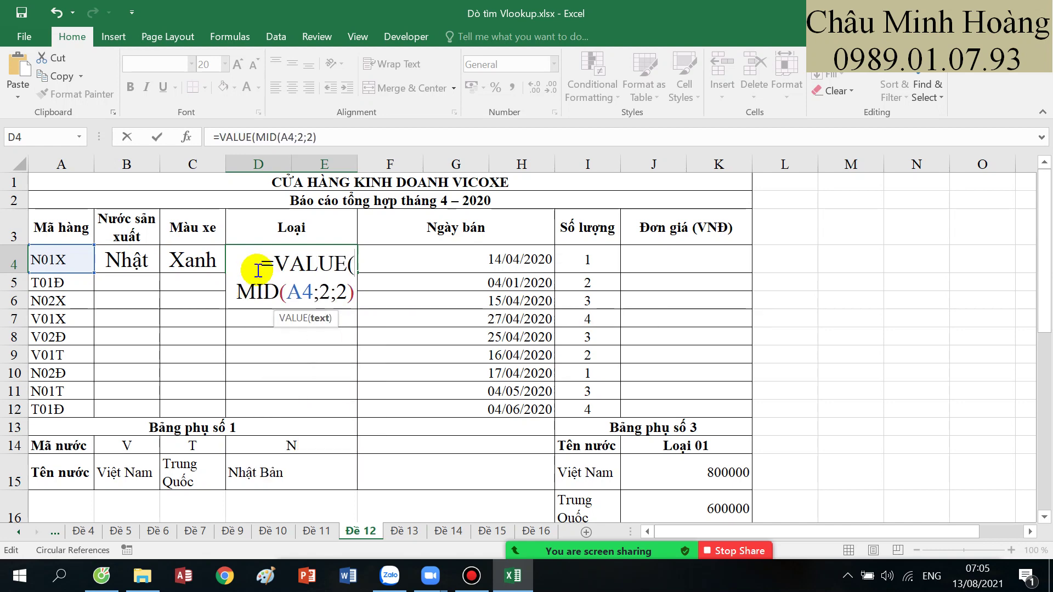
pyautogui.press('Return')
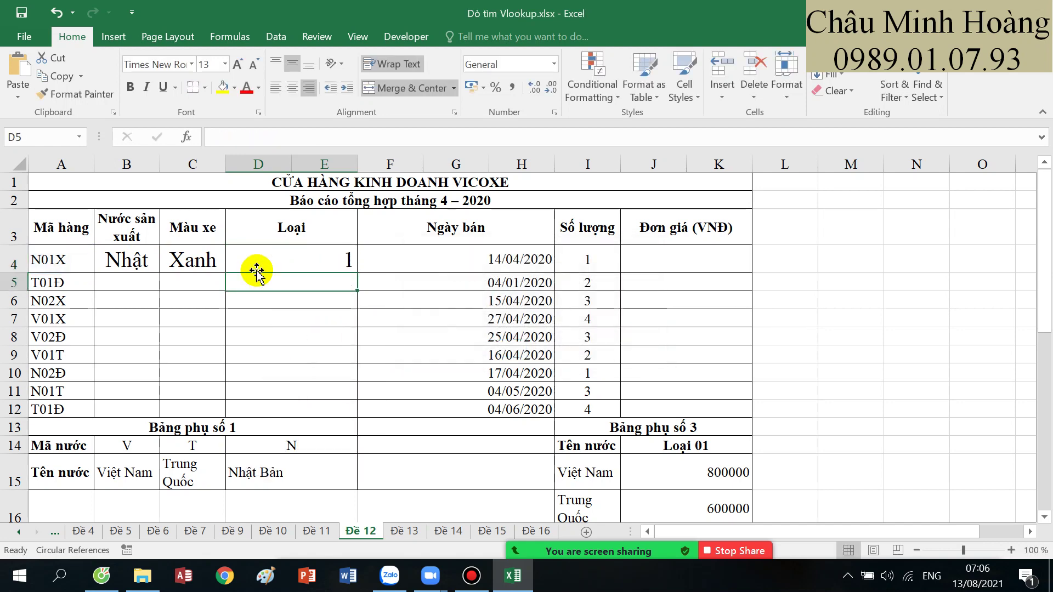
# - Start the unit price formula in J4 with =VLOOKUP(B4;$I$15:$K$17;2;0), using the country price table Bảng phụ số 3
pyautogui.click(703, 257)
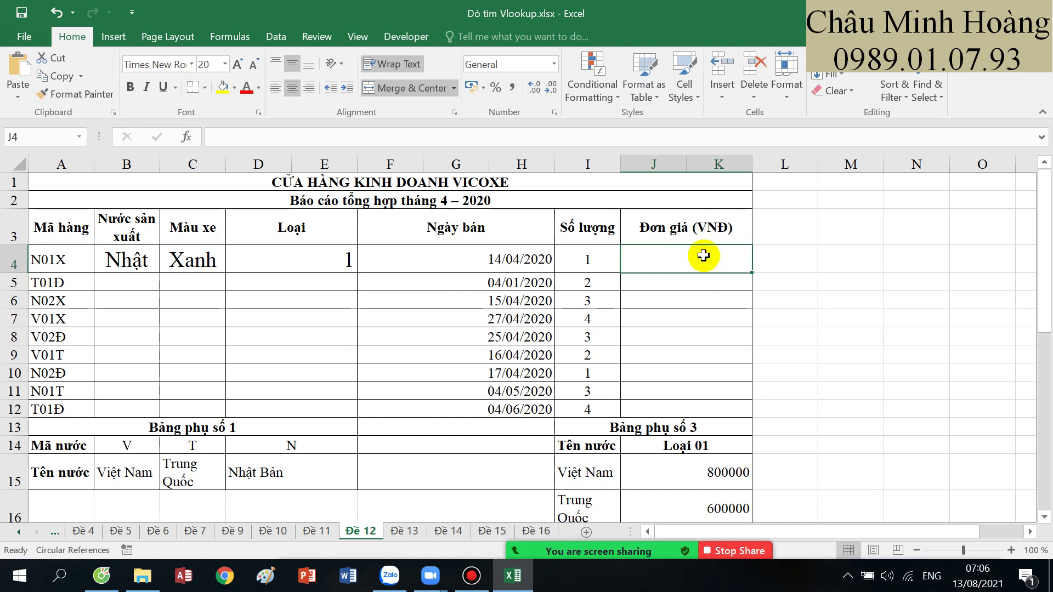
pyautogui.write('=vl')
pyautogui.press('Tab')
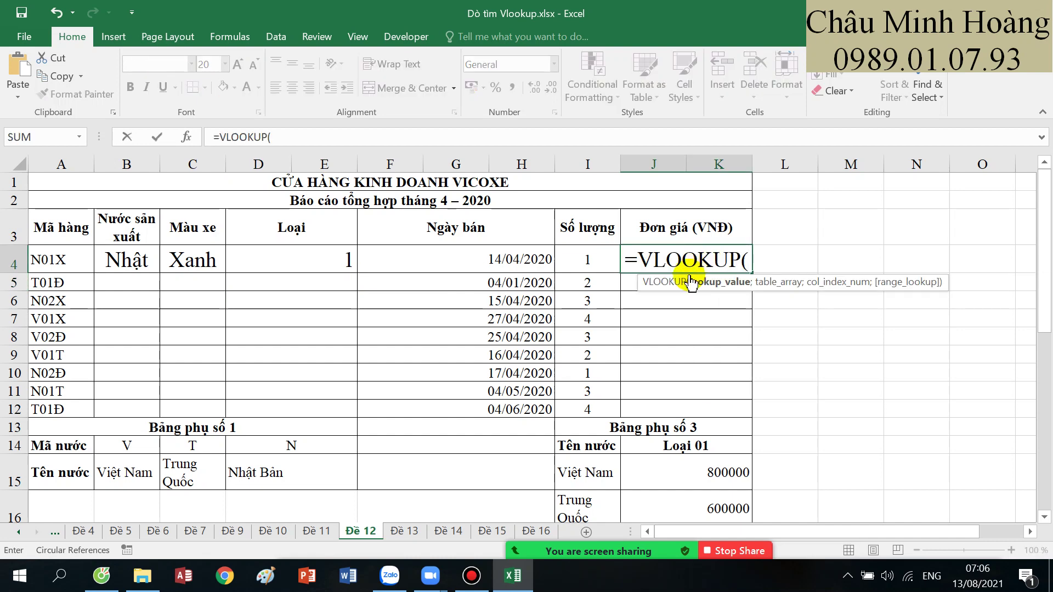
pyautogui.click(137, 264)
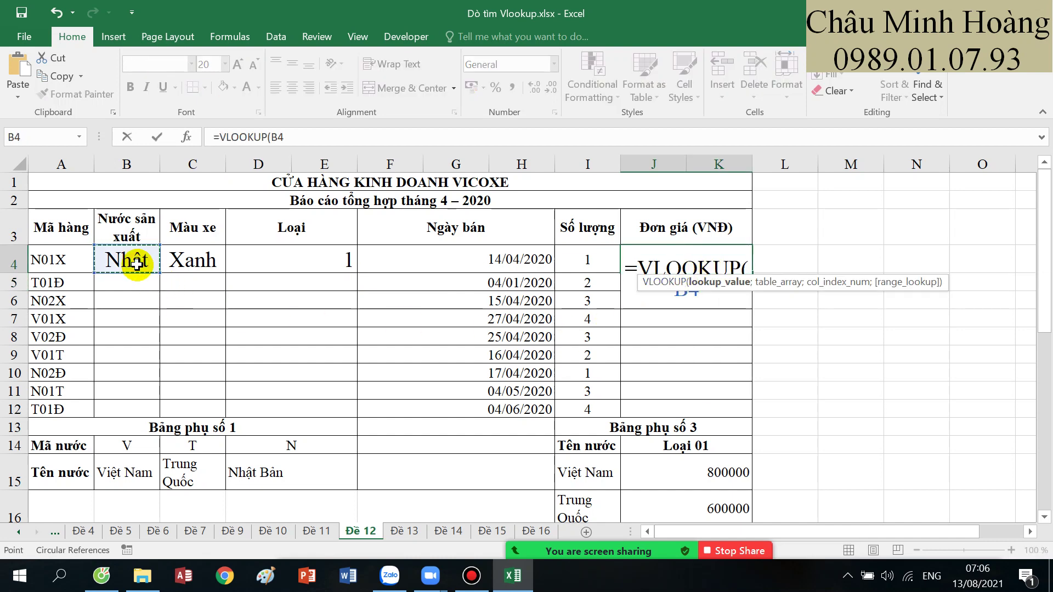
pyautogui.write(';')
pyautogui.scroll(-1, 550, 412)
pyautogui.click(571, 400)
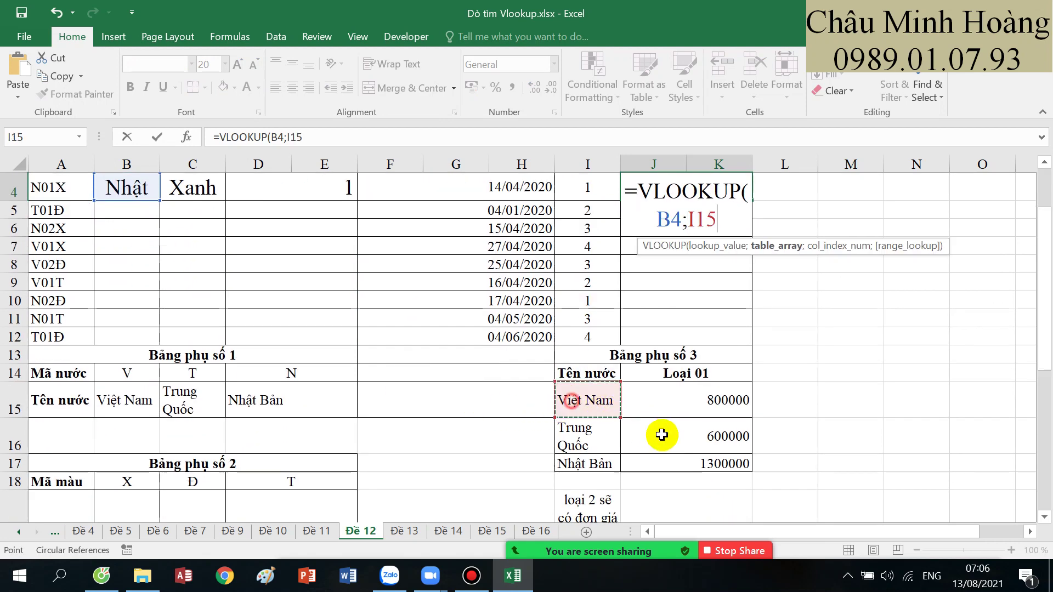
pyautogui.moveTo(662, 435); pyautogui.dragTo(712, 458)
pyautogui.press('F4')
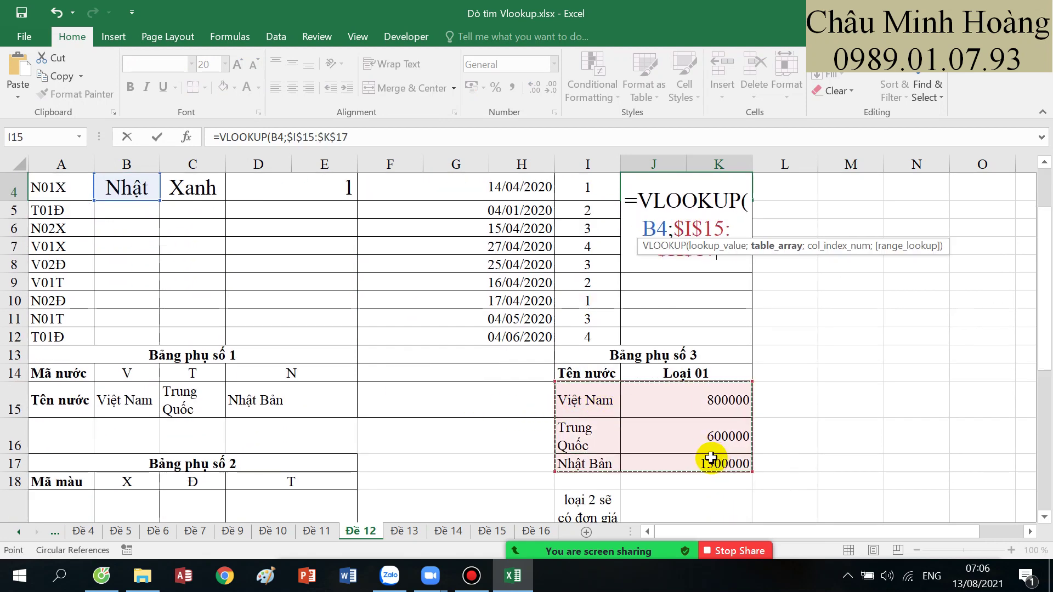
pyautogui.write(';2;0)')
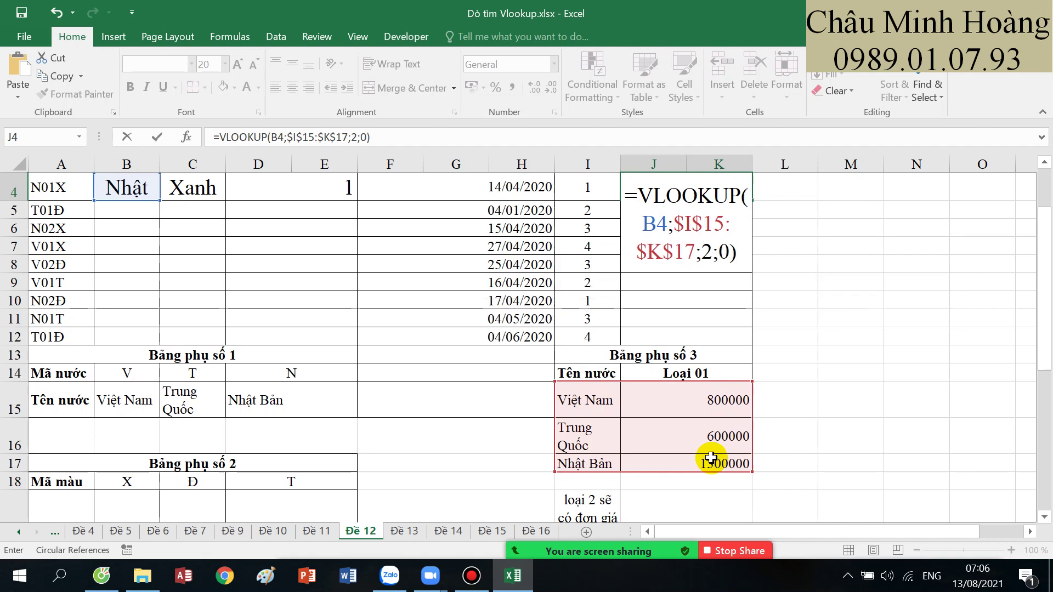
pyautogui.scroll(-1, 822, 459)
pyautogui.scroll(2, 800, 423)
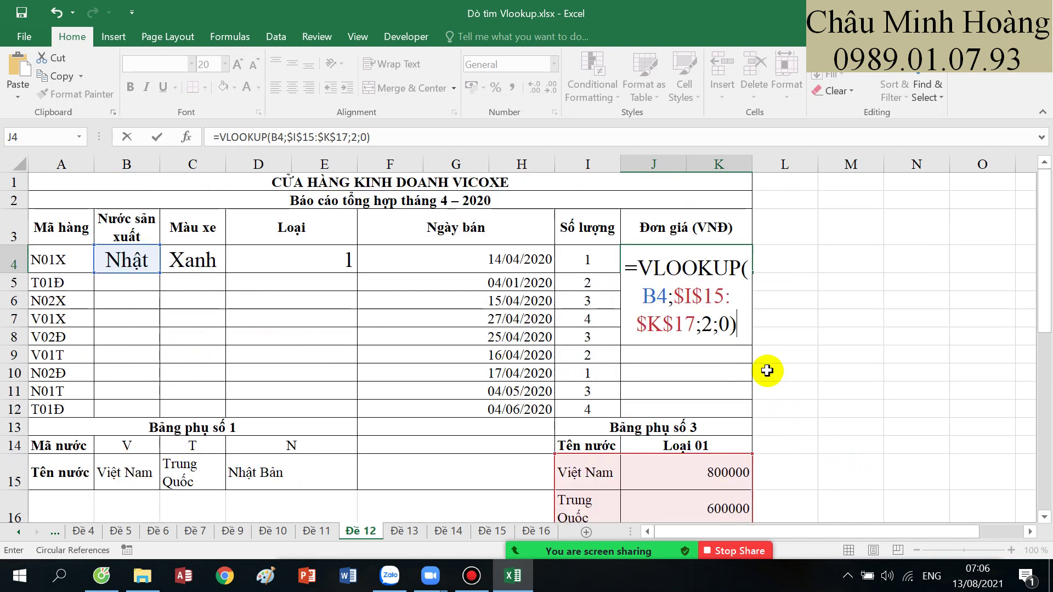
# - Multiply the J4 lookup by IF(D4=2;85%;1) to apply the type 2 price reduction, and commit the formula
pyautogui.write('*if(')
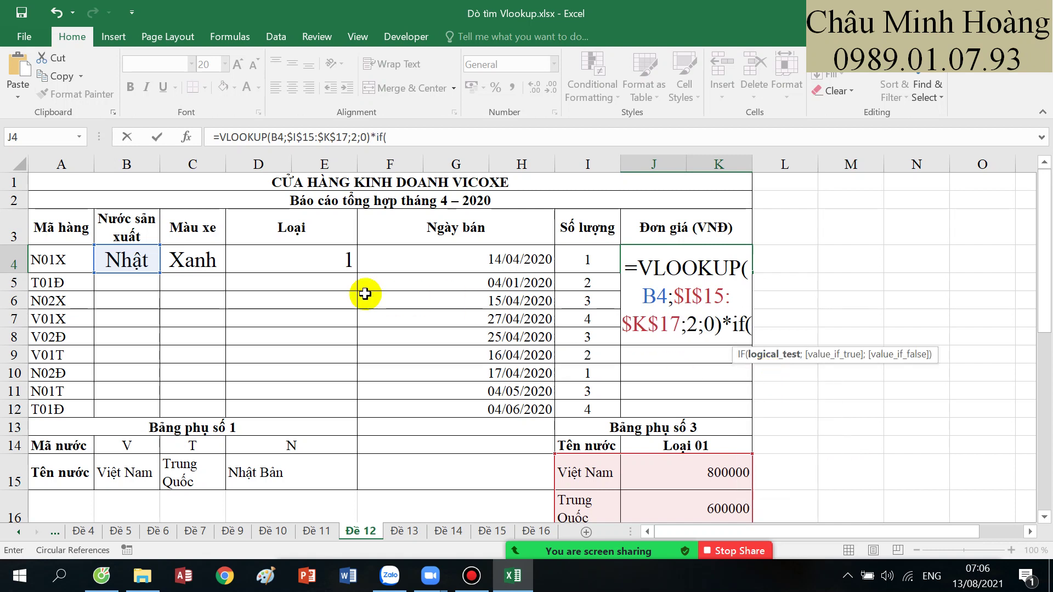
pyautogui.click(298, 261)
pyautogui.write('=')
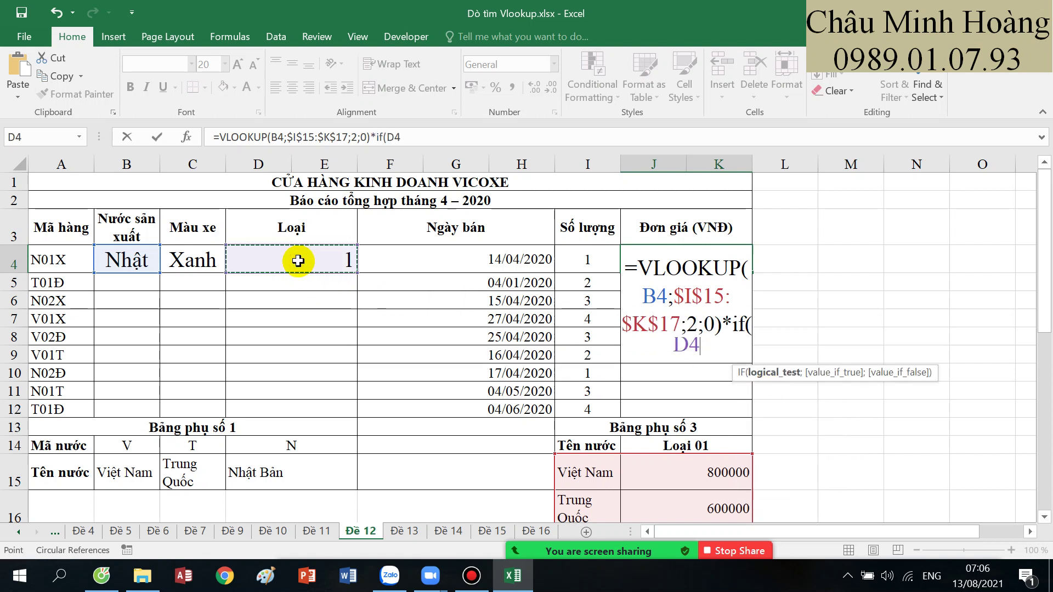
pyautogui.write('2;')
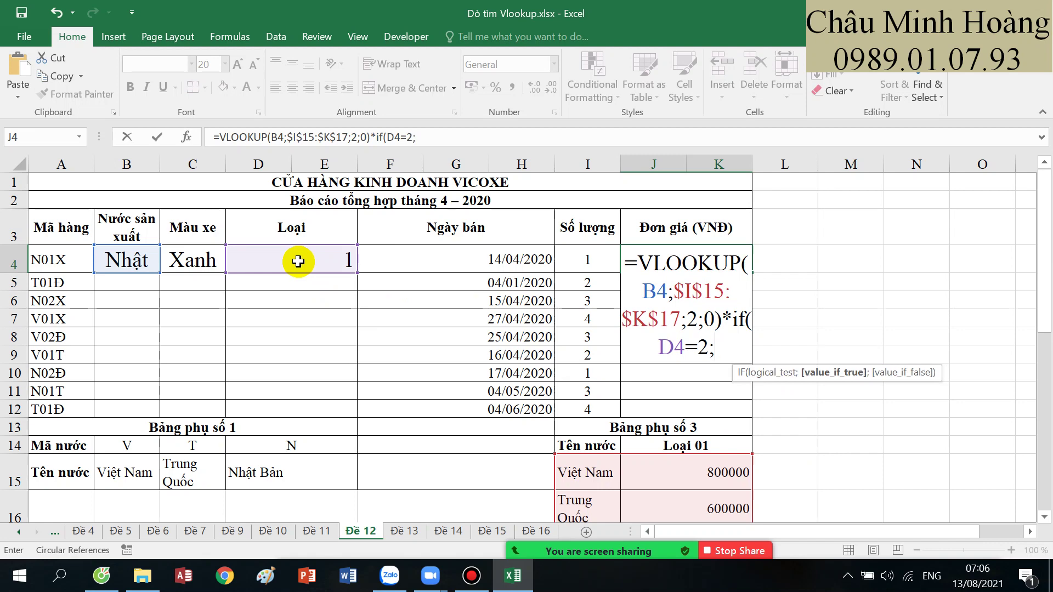
pyautogui.scroll(-2, 308, 263)
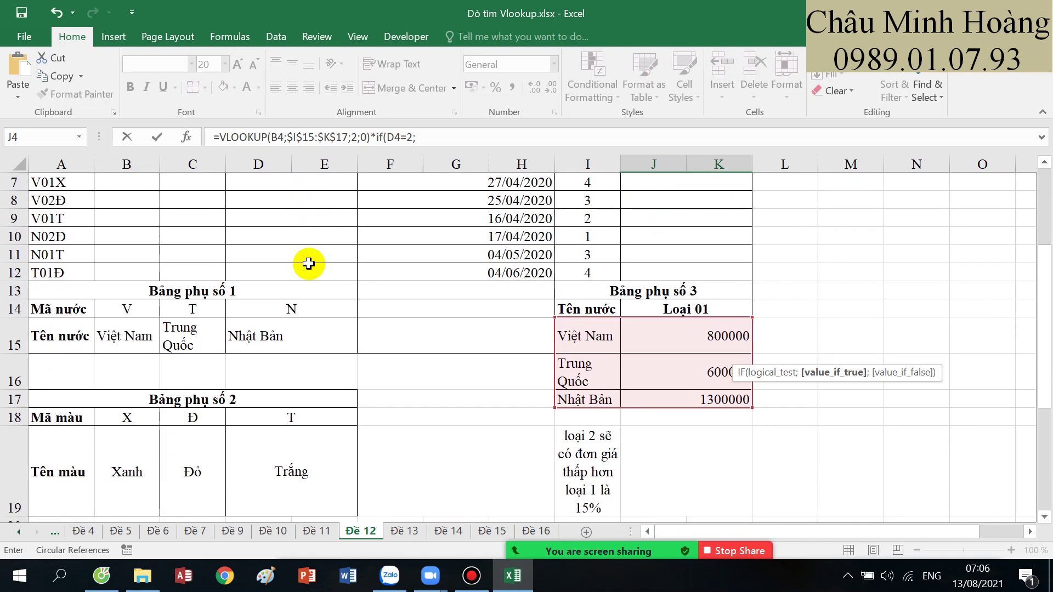
pyautogui.scroll(2, 309, 265)
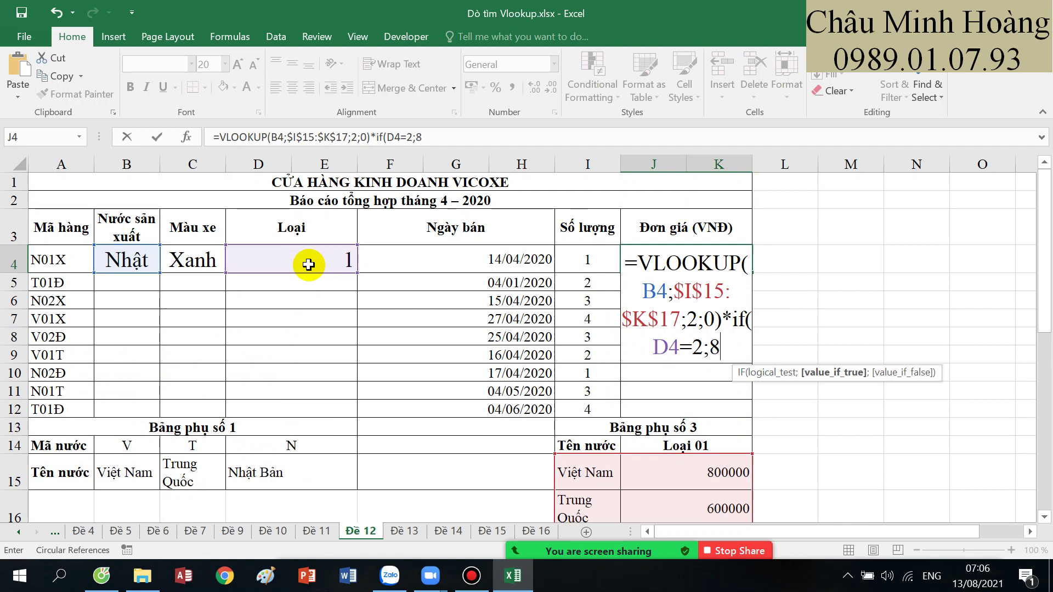
pyautogui.write('85%;1')
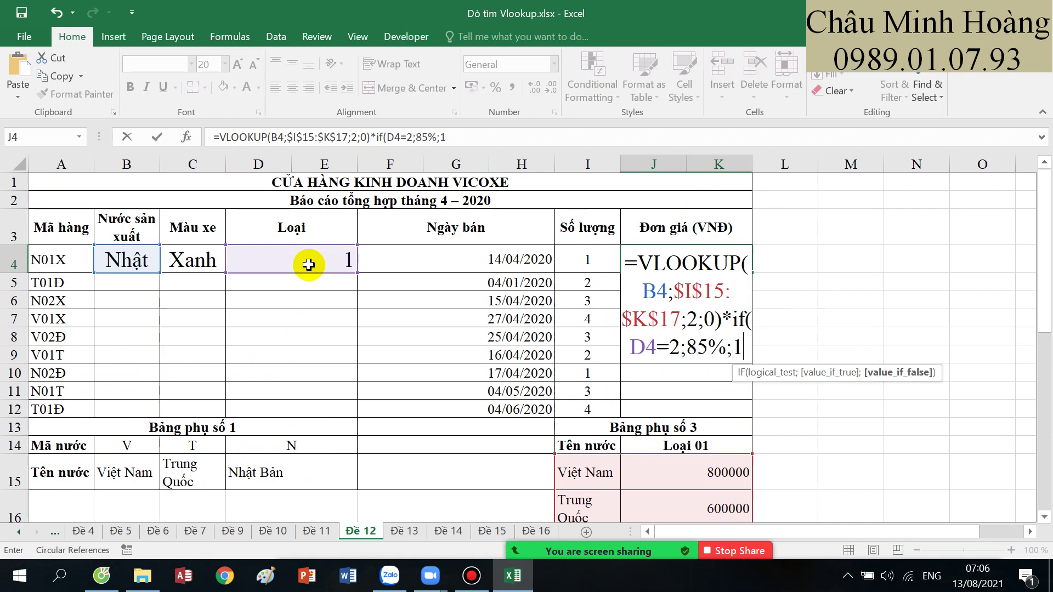
pyautogui.write(')')
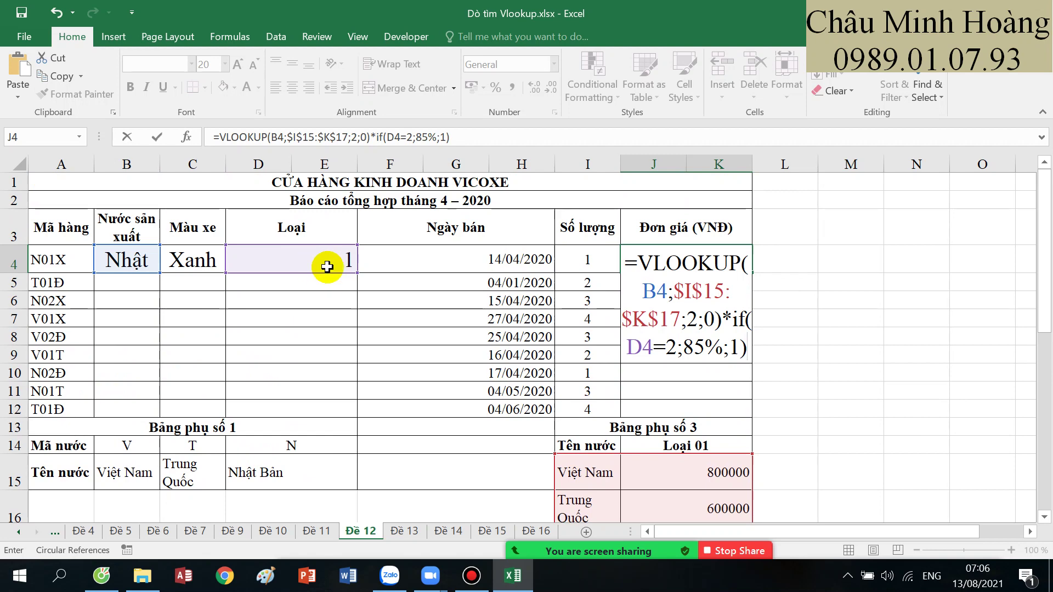
pyautogui.scroll(-2, 329, 266)
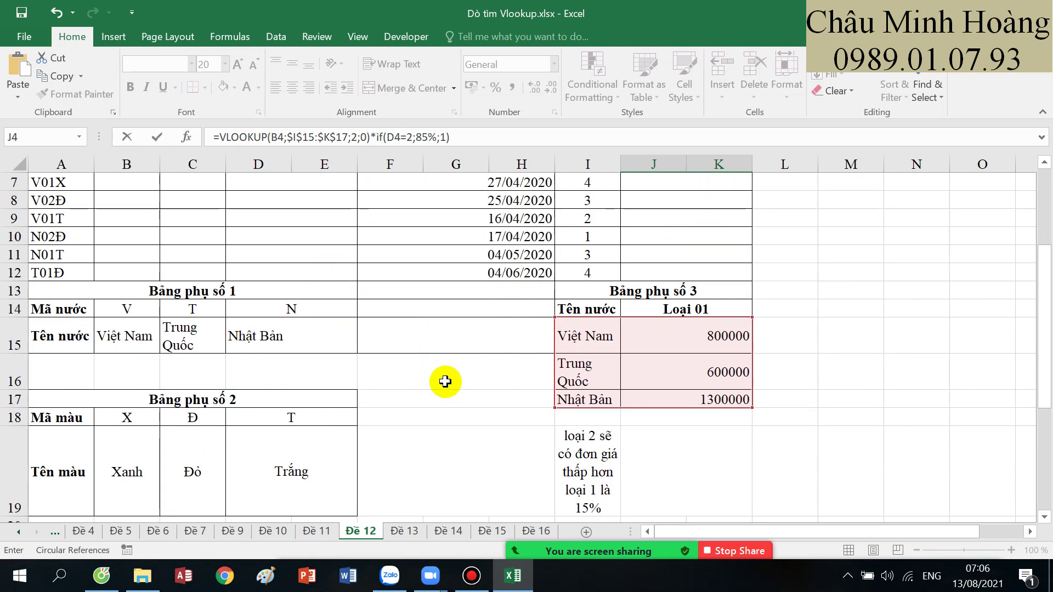
pyautogui.scroll(2, 649, 411)
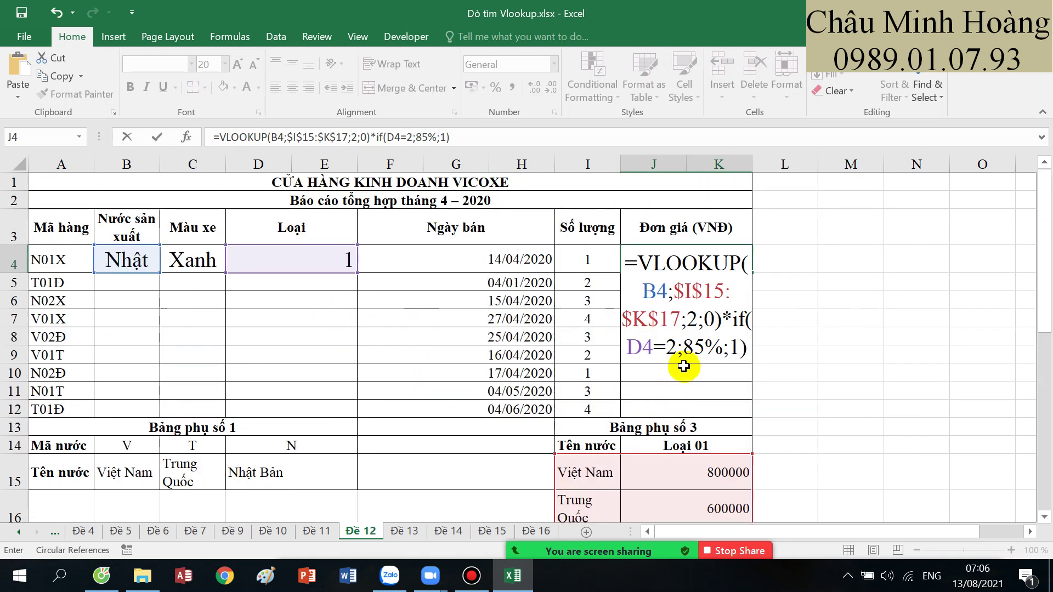
pyautogui.moveTo(686, 350); pyautogui.dragTo(718, 351)
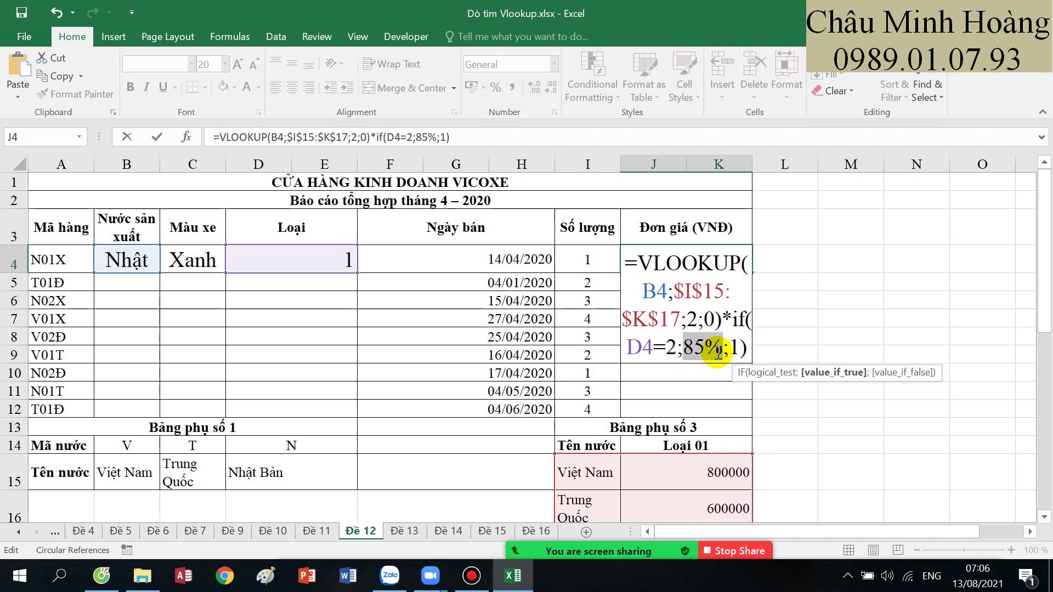
pyautogui.press('Return')
# - Widen column K so the Đơn giá formula in J4 has more room
pyautogui.moveTo(827, 316); pyautogui.dragTo(1029, 347)
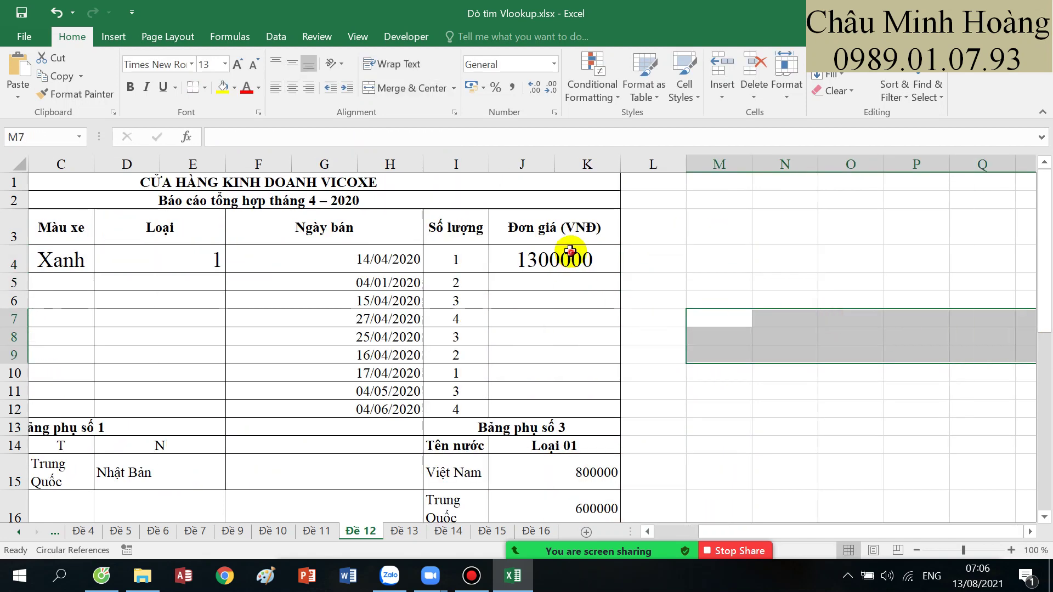
pyautogui.click(570, 251)
pyautogui.doubleClick(570, 252)
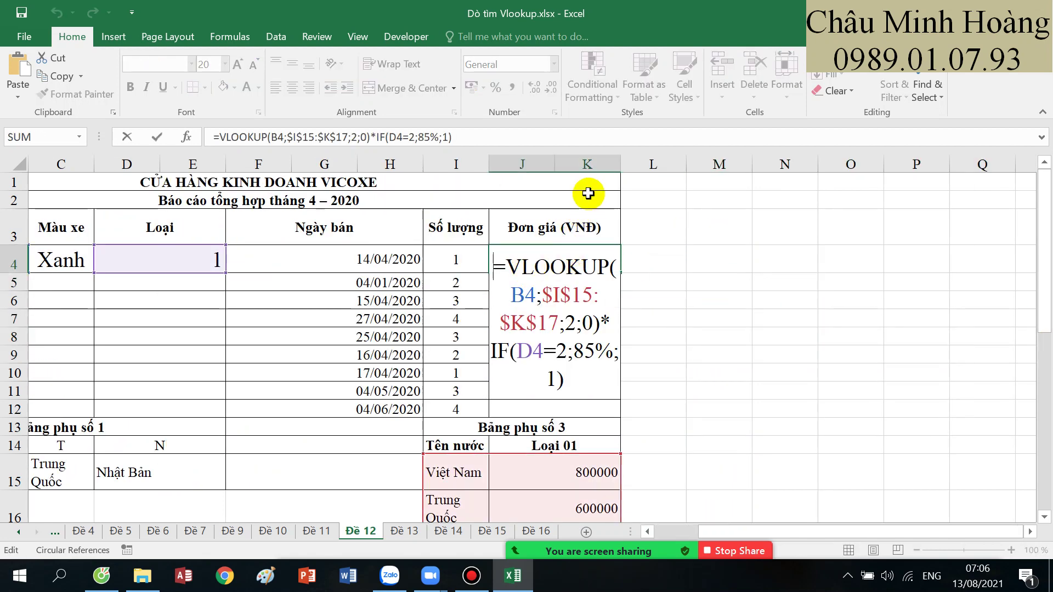
pyautogui.press('Return')
pyautogui.moveTo(620, 163); pyautogui.dragTo(795, 175)
# - Open the J4 formula for editing and review its VLOOKUP and IF parts against the Bảng phụ số 3 price table
pyautogui.click(606, 241)
pyautogui.click(587, 249)
pyautogui.doubleClick(587, 249)
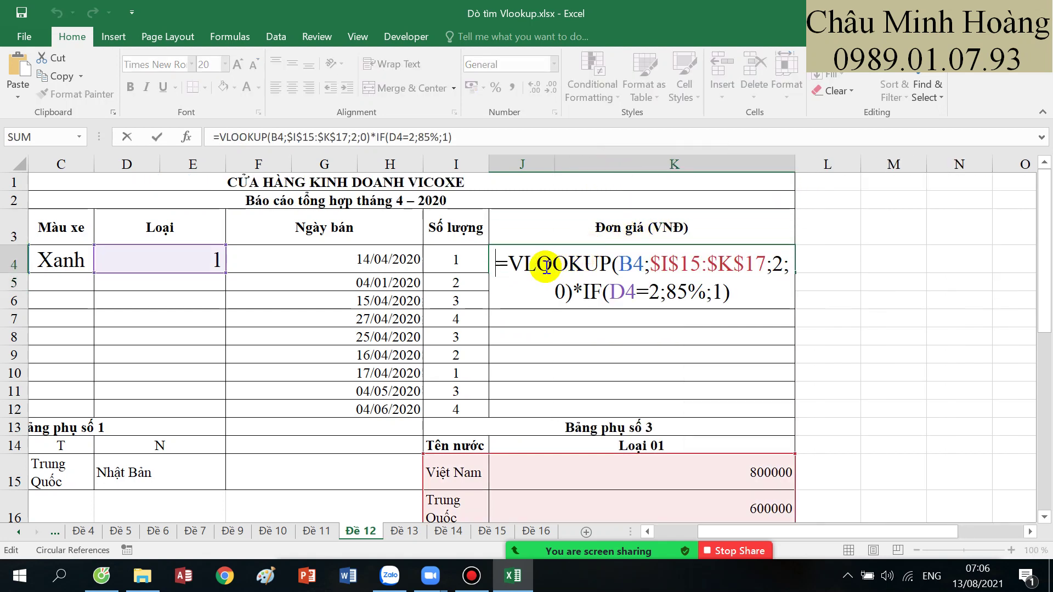
pyautogui.moveTo(543, 263); pyautogui.dragTo(670, 288)
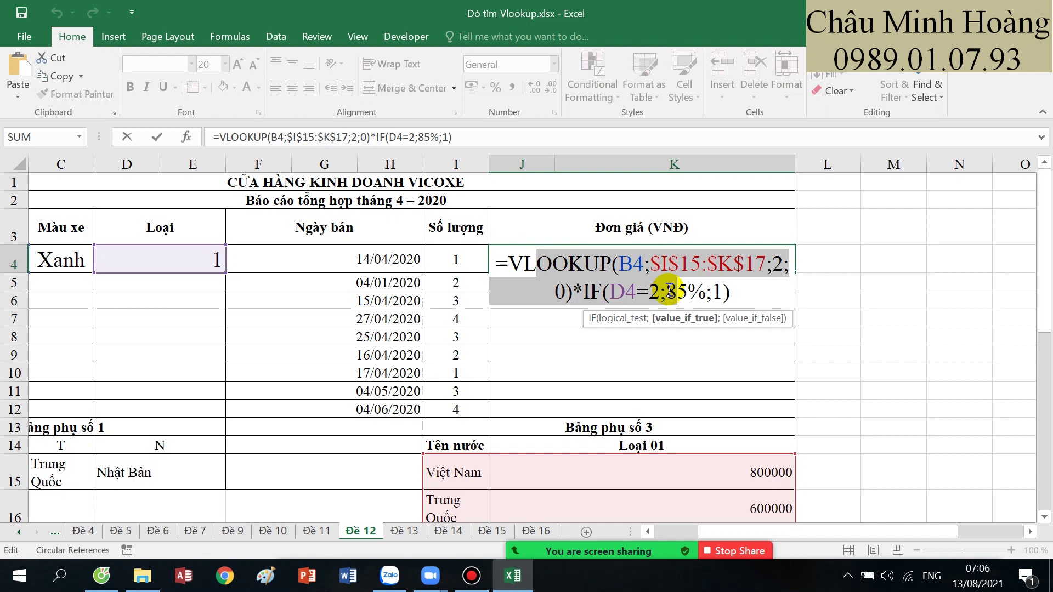
pyautogui.moveTo(670, 288); pyautogui.dragTo(501, 263)
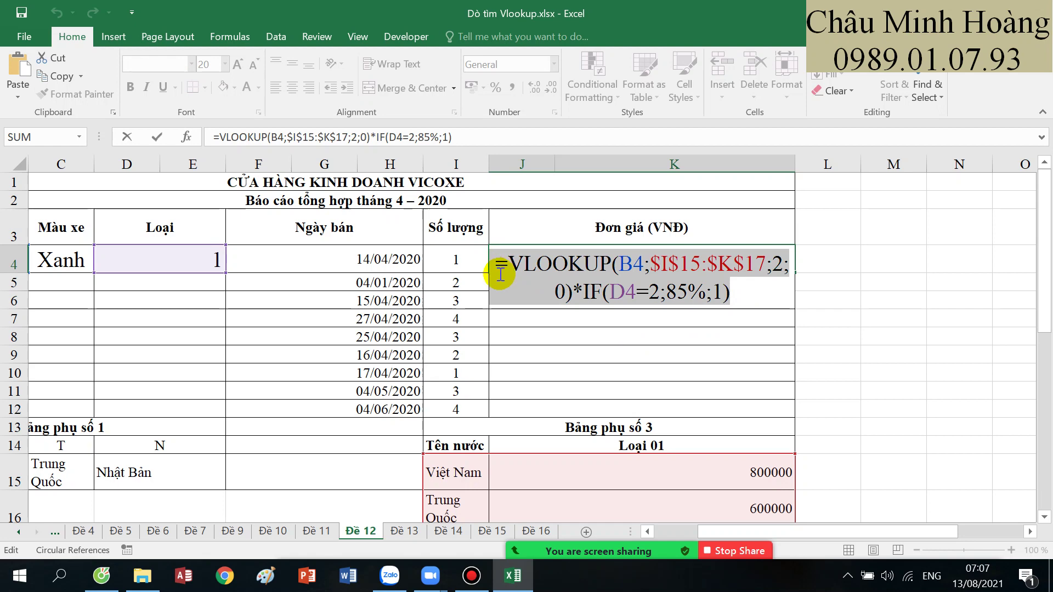
pyautogui.scroll(-2, 468, 310)
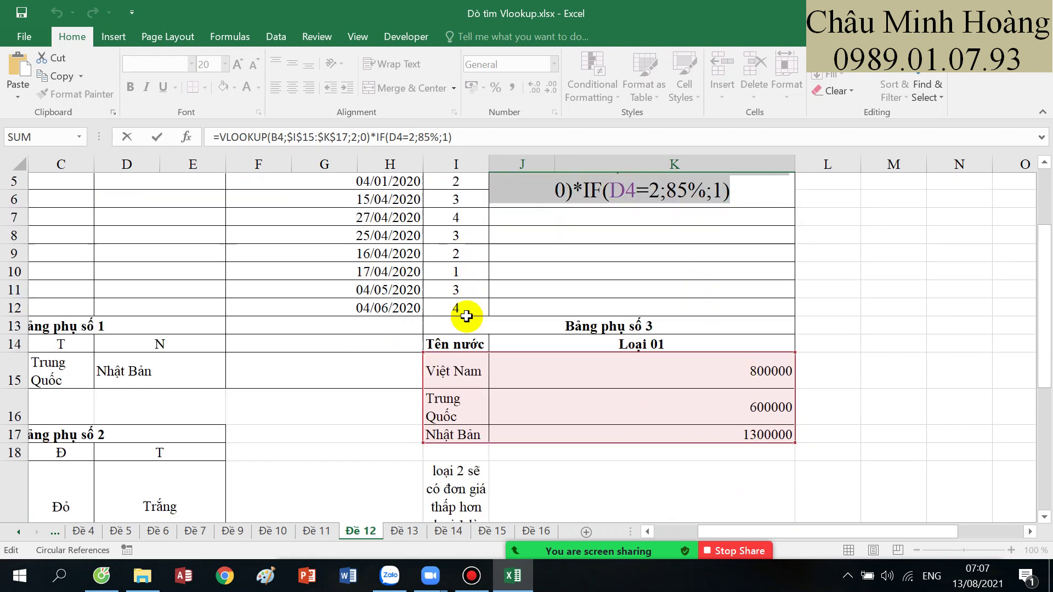
pyautogui.scroll(2, 470, 329)
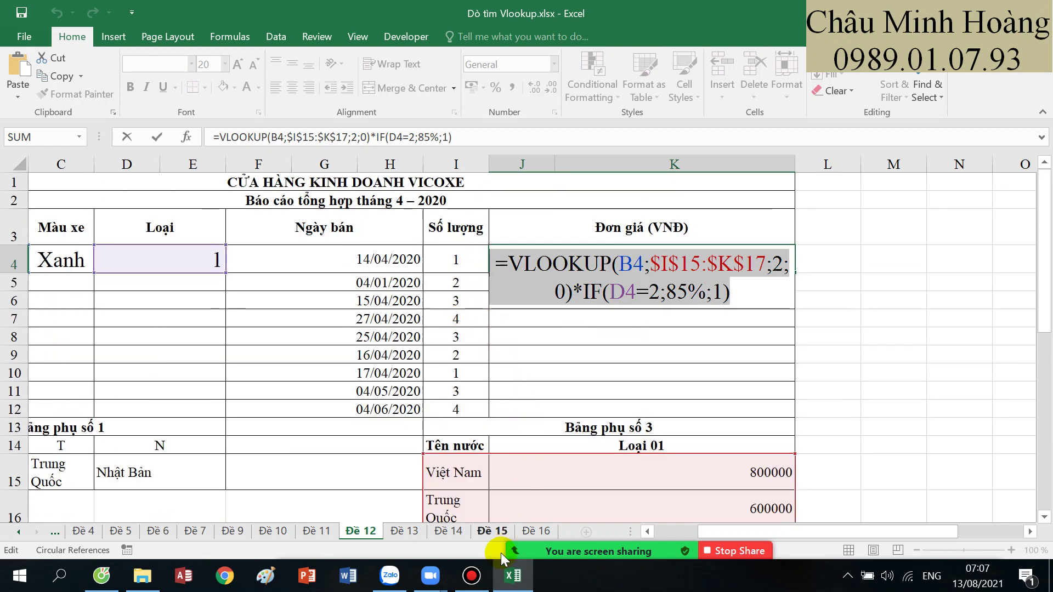
# - Pause the Zoom screen share, check the running recording in Bandicam, and minimise the recorder
pyautogui.click(471, 576)
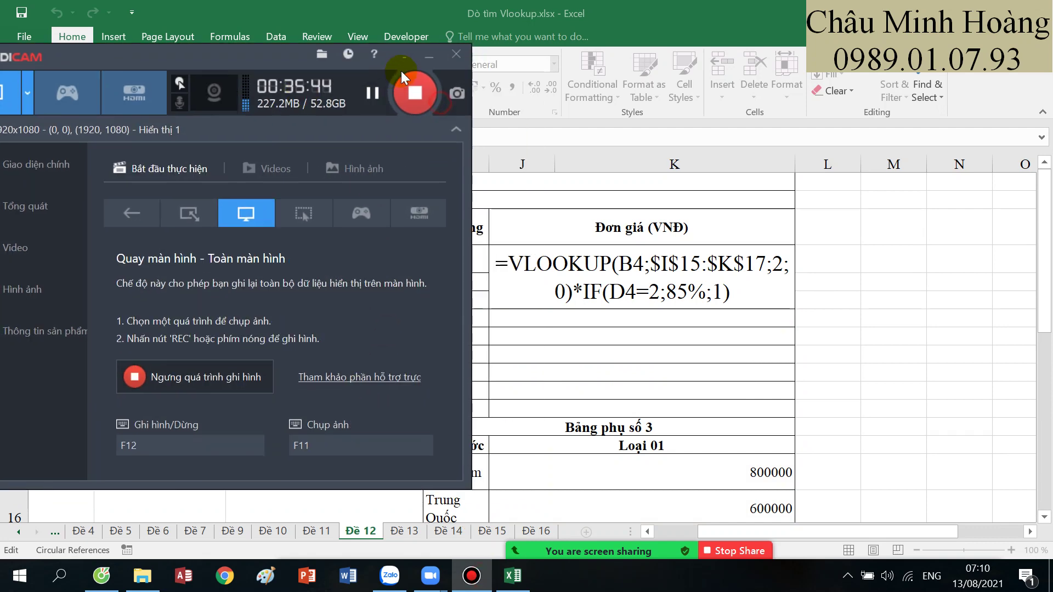
pyautogui.click(419, 59)
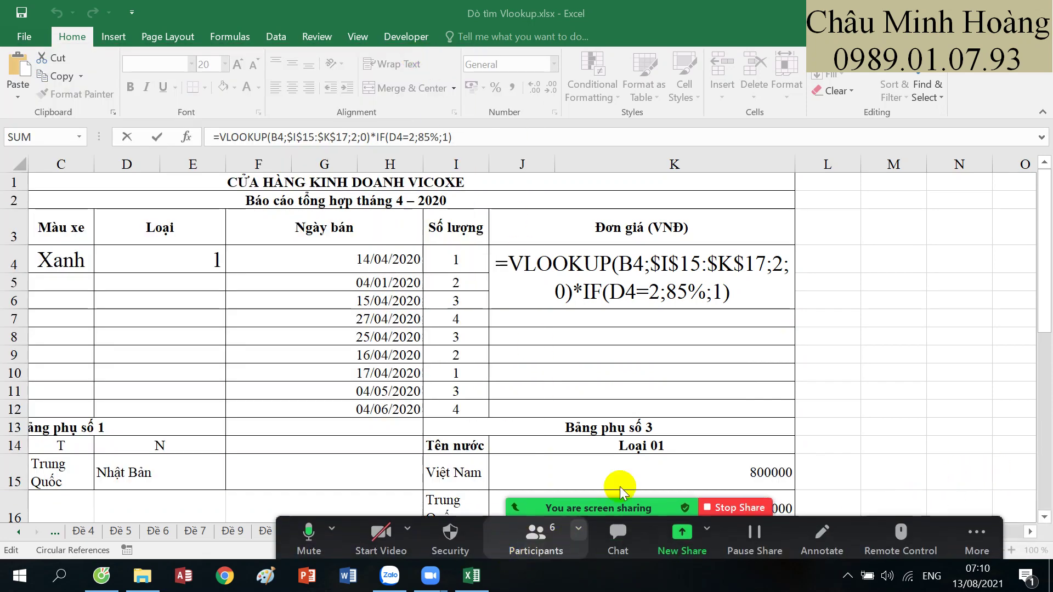
pyautogui.click(471, 575)
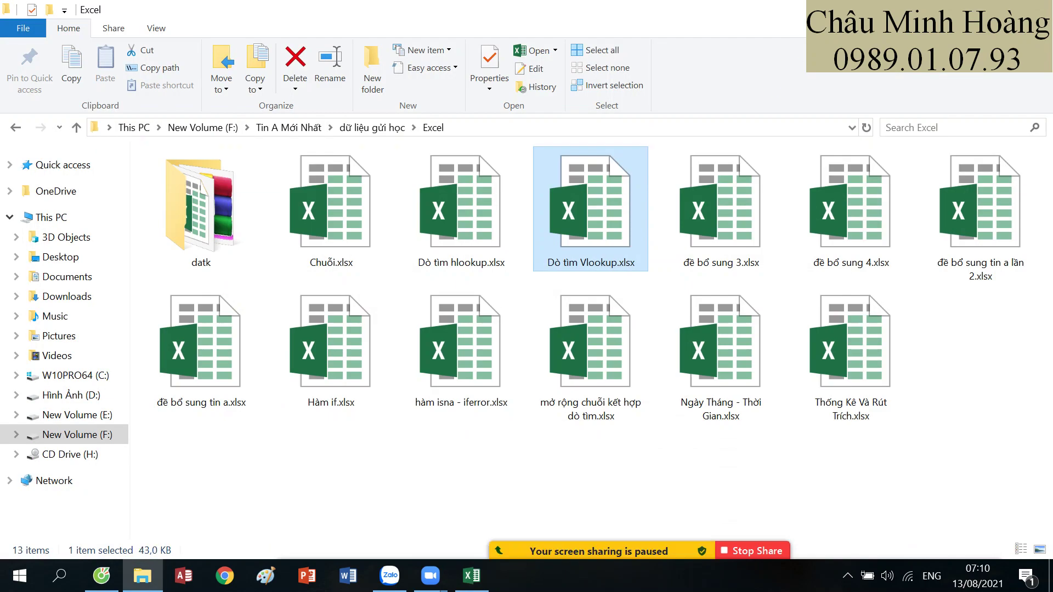
pyautogui.press('super+d')
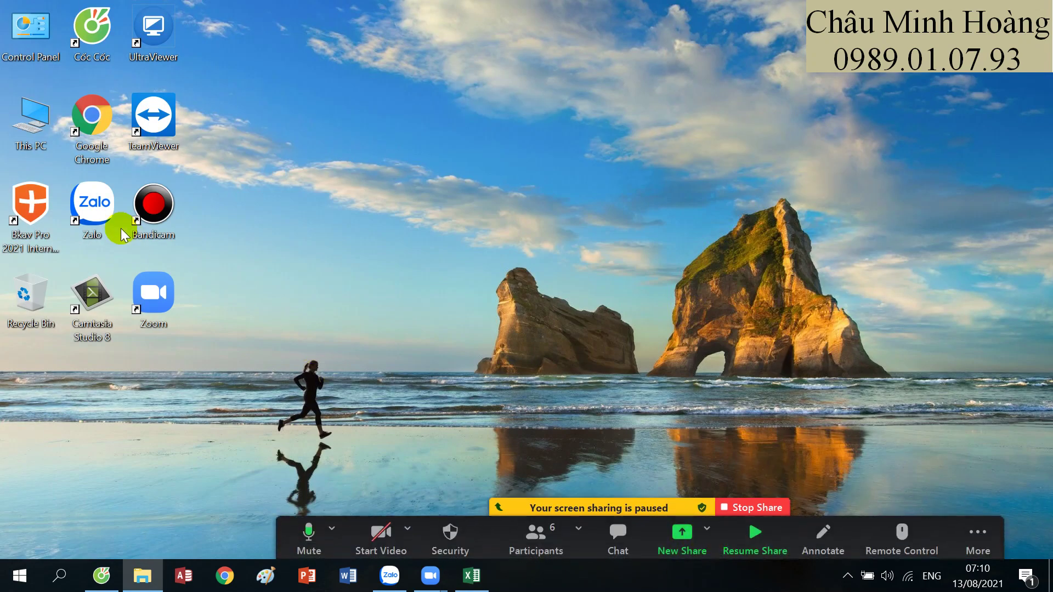
pyautogui.doubleClick(153, 214)
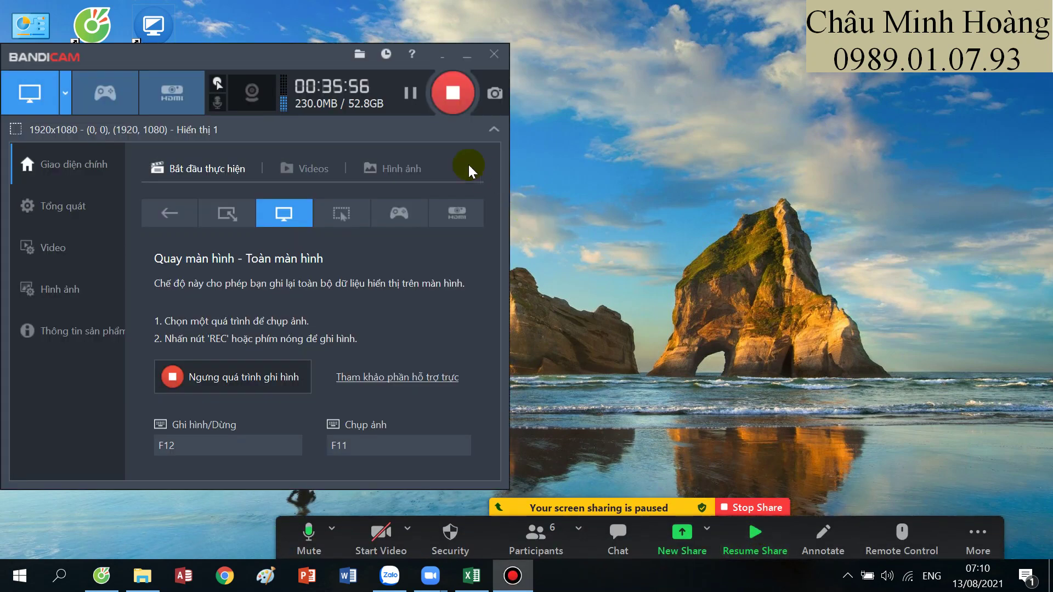
pyautogui.click(469, 56)
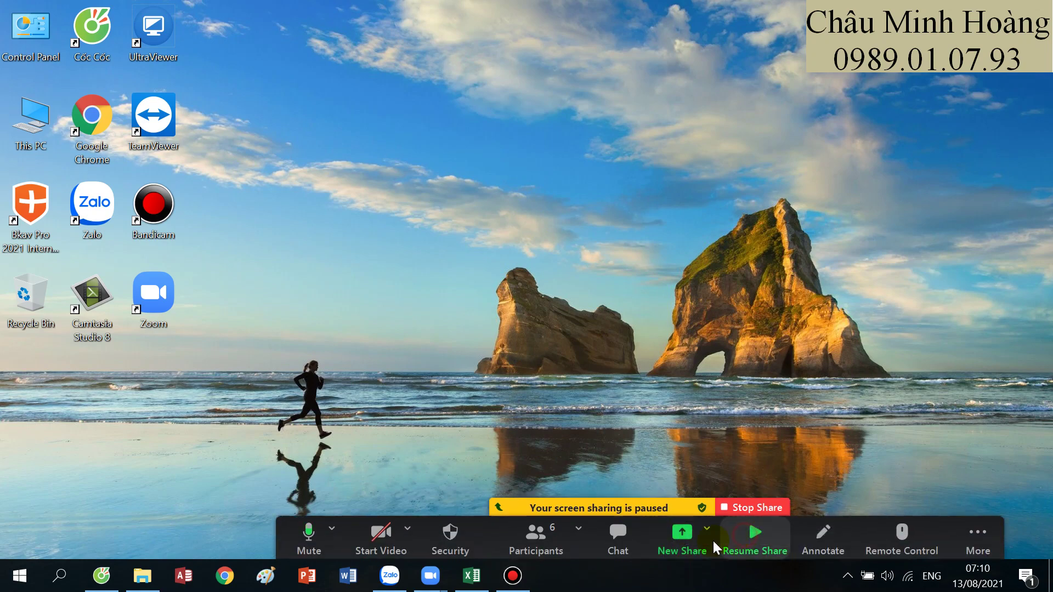
# - Switch back to the Excel workbook, resume the Zoom screen share, and commit the open formula in J4
pyautogui.click(472, 576)
pyautogui.click(729, 543)
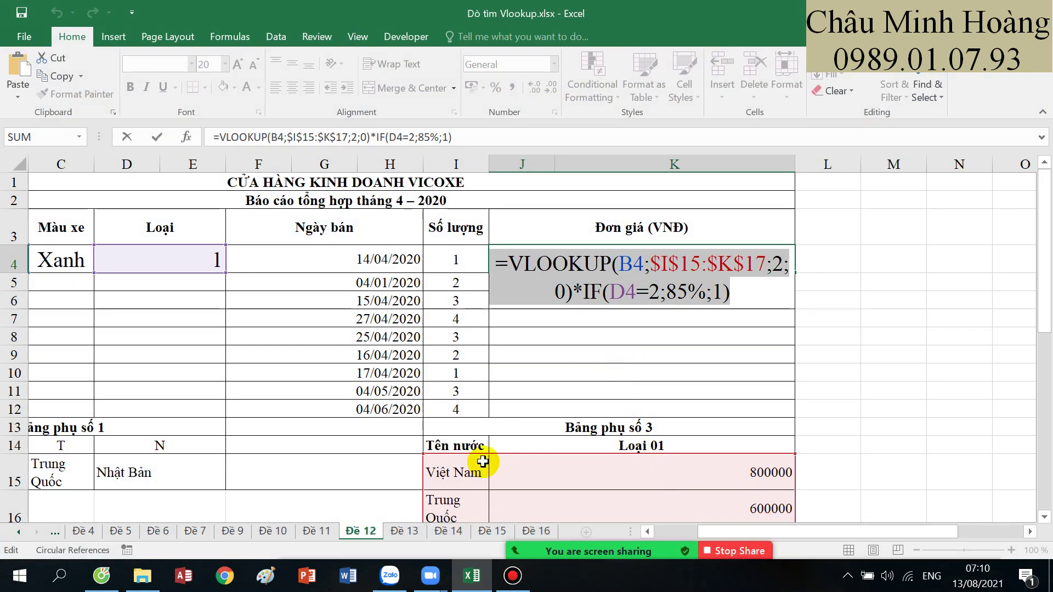
pyautogui.press('Return')
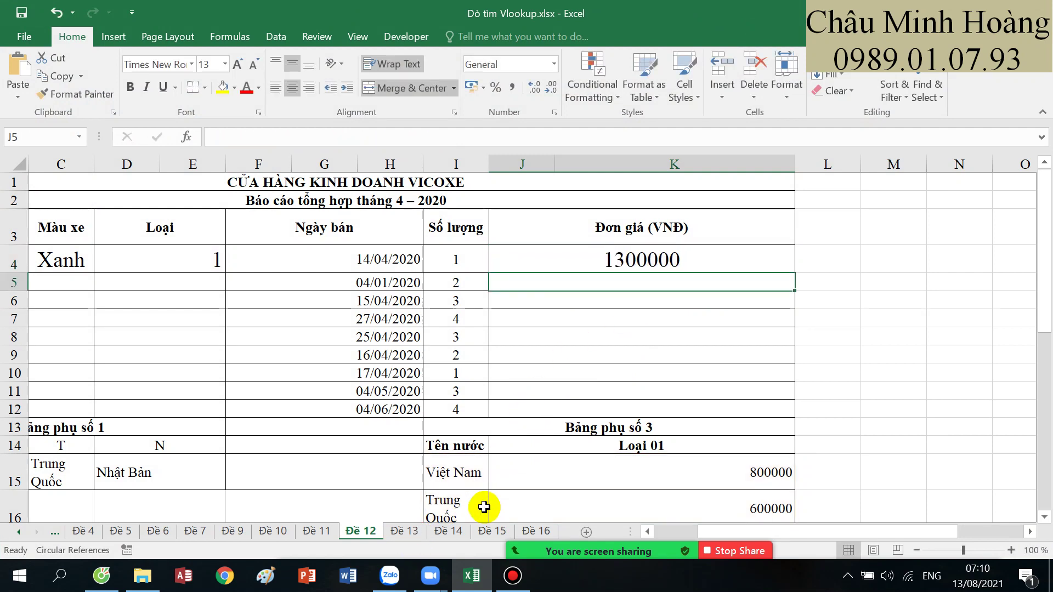
# - Open the Đề 13 sheet and look through its paint price, shipping fee and customer tables
pyautogui.click(396, 533)
pyautogui.scroll(-4, 449, 395)
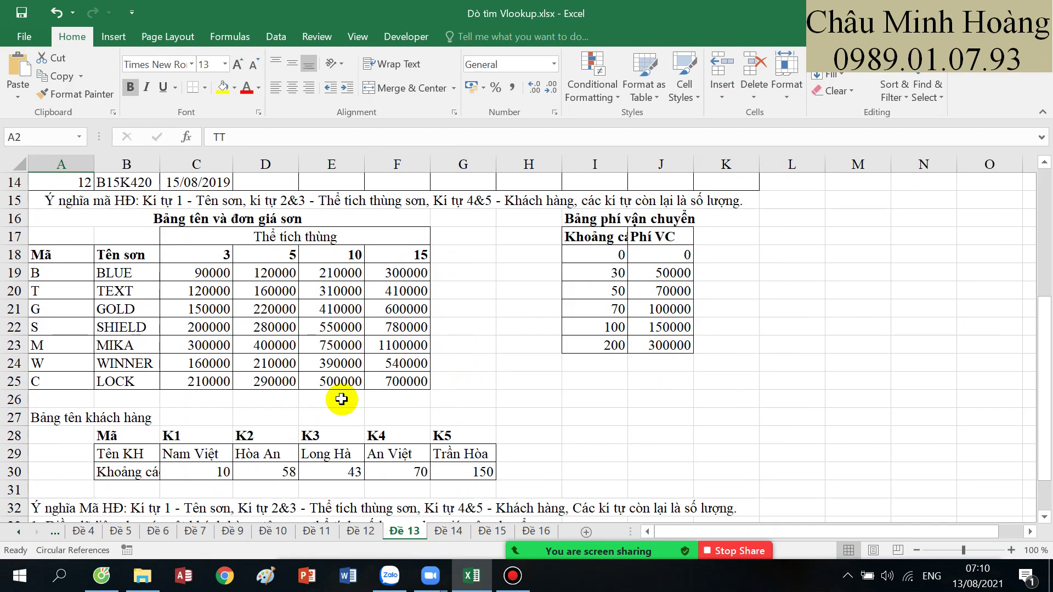
# - Read the Đề 13 task list and the row 32 note on what each character of Mã HĐ means
pyautogui.scroll(-3, 465, 475)
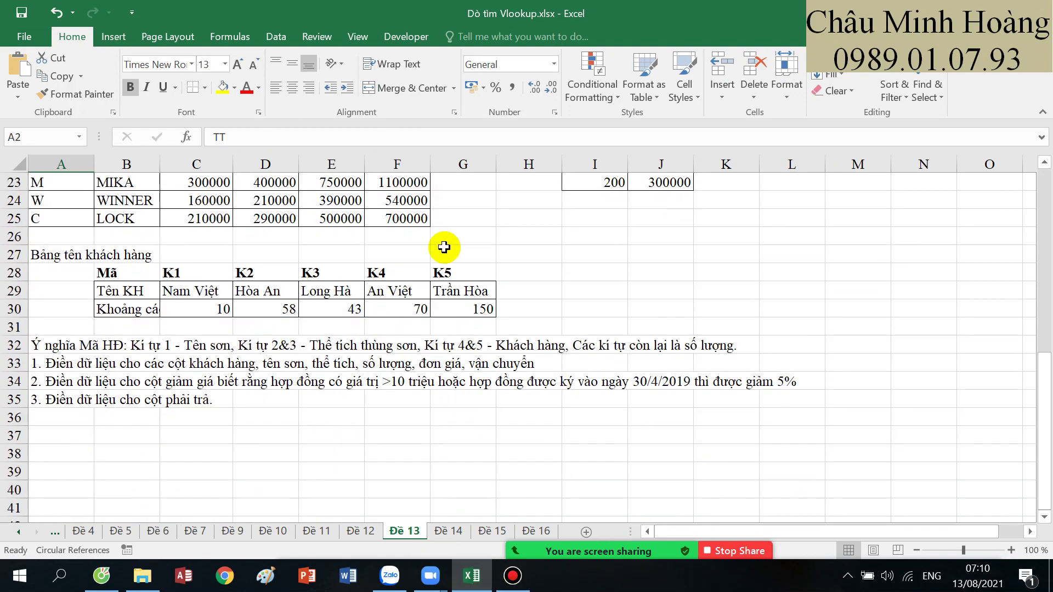
pyautogui.scroll(6, 486, 363)
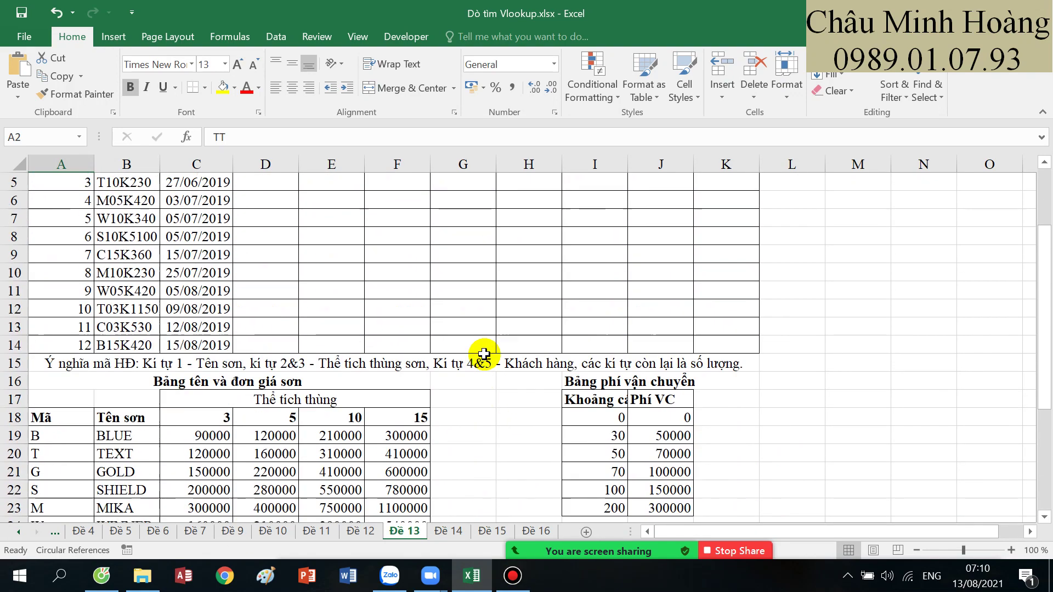
pyautogui.scroll(2, 484, 354)
pyautogui.scroll(-5, 447, 374)
pyautogui.click(135, 458)
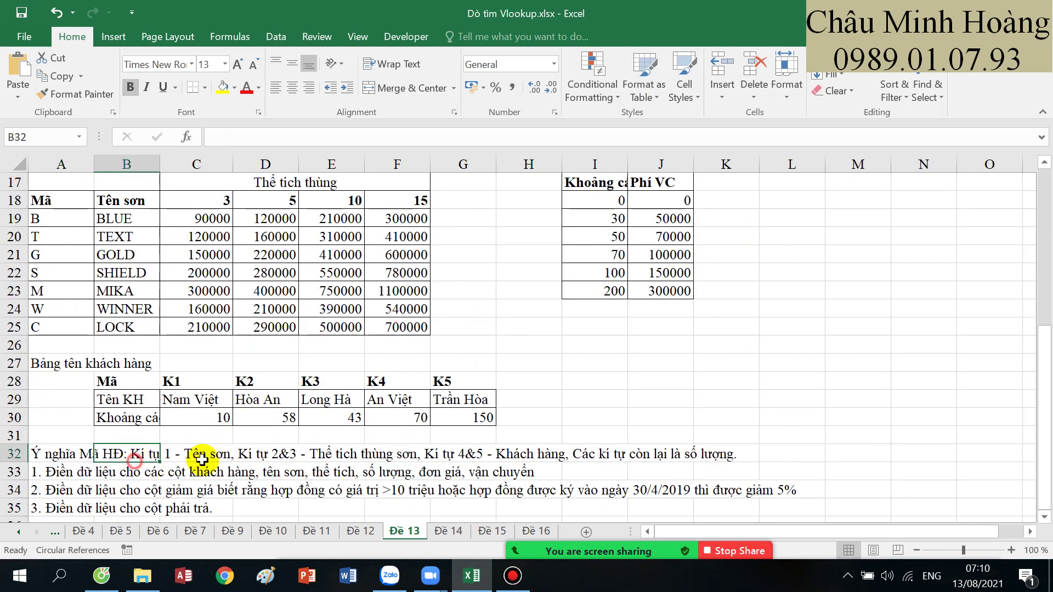
pyautogui.moveTo(201, 459); pyautogui.dragTo(718, 457)
pyautogui.scroll(5, 468, 419)
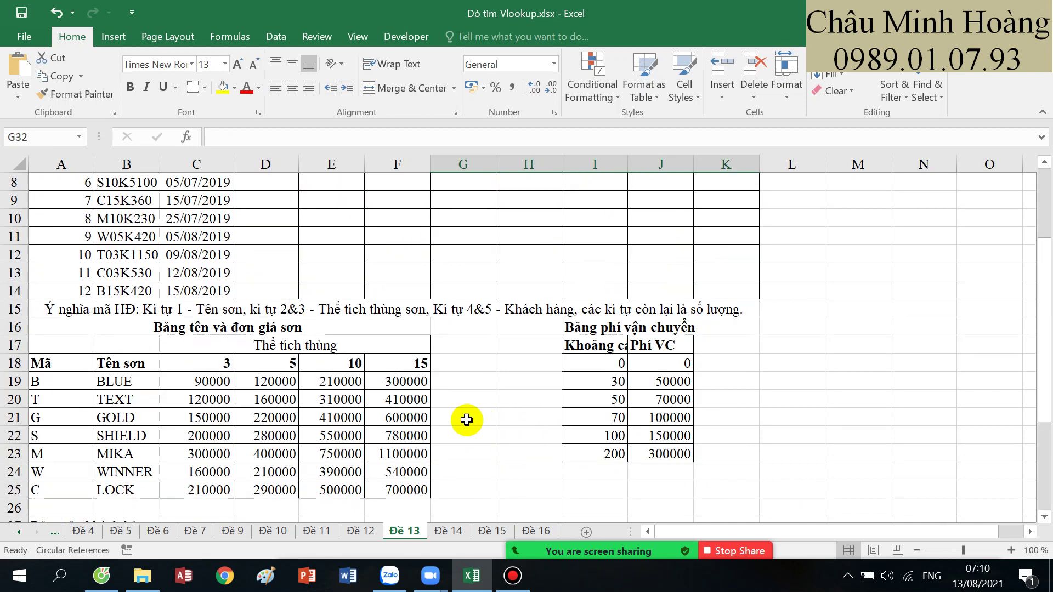
# - Enlarge the font of the first record's empty cells D3:K3 to size 20
pyautogui.moveTo(309, 215); pyautogui.dragTo(705, 218)
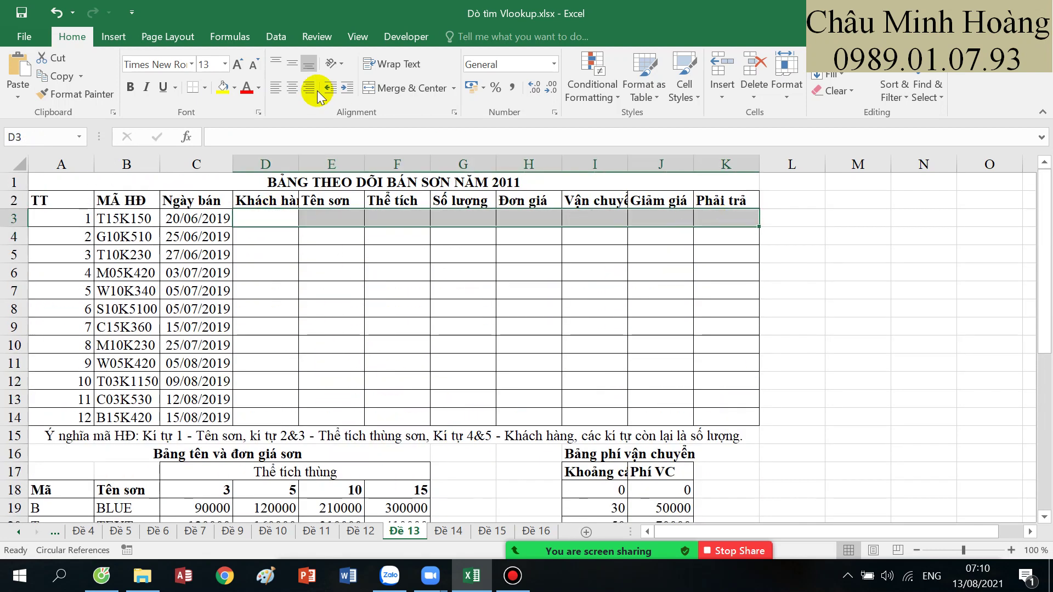
pyautogui.click(239, 64)
pyautogui.click(239, 64)
pyautogui.click(239, 64)
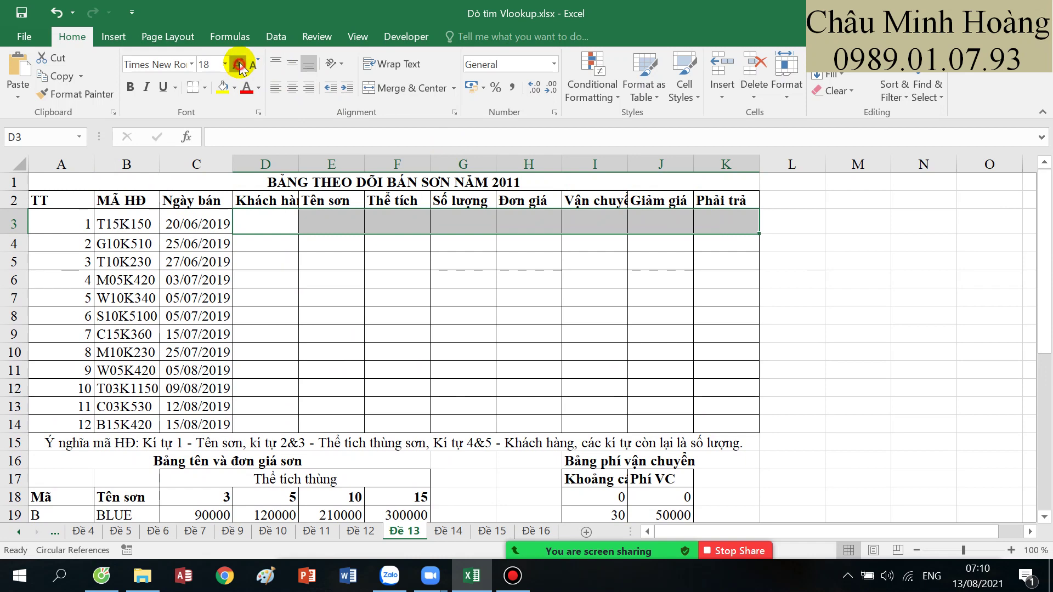
pyautogui.click(240, 65)
# - Examine the code and name rows of Bảng tên khách hàng as the source for the Khách hàng column
pyautogui.click(275, 220)
pyautogui.scroll(-5, 277, 225)
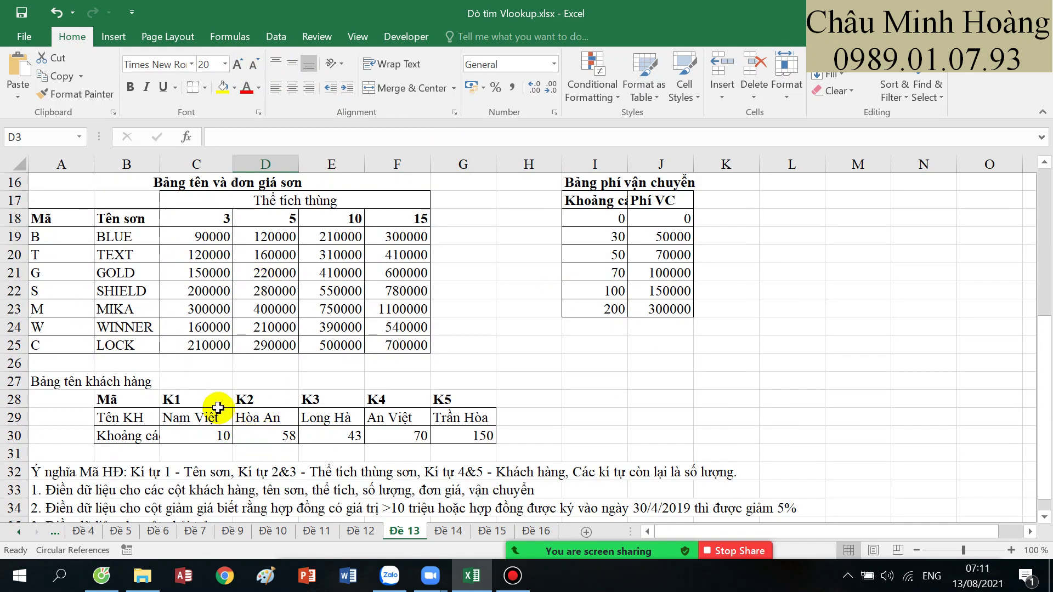
pyautogui.moveTo(216, 403); pyautogui.dragTo(459, 417)
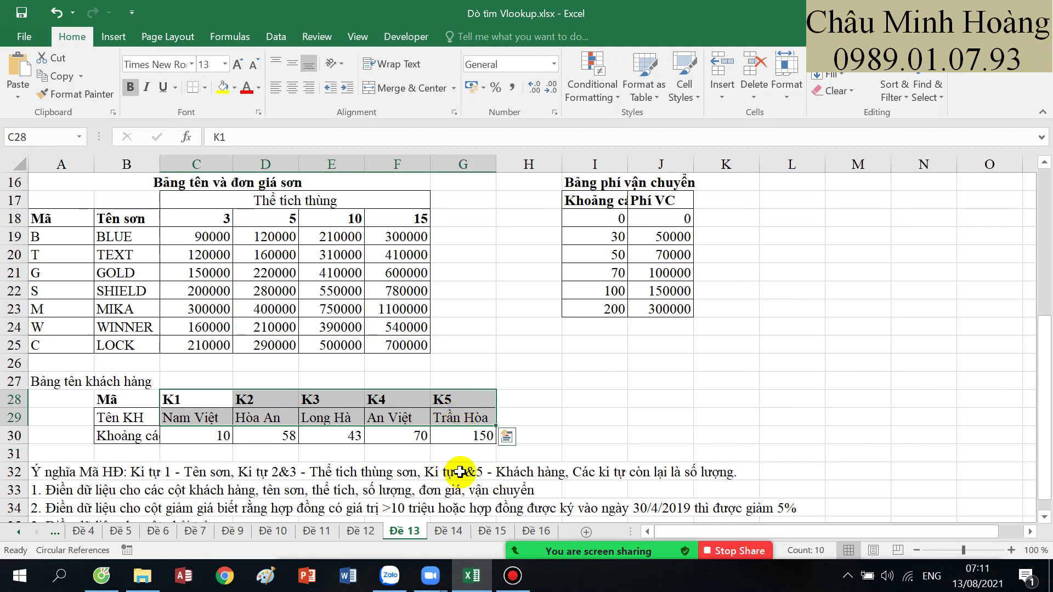
pyautogui.scroll(5, 469, 470)
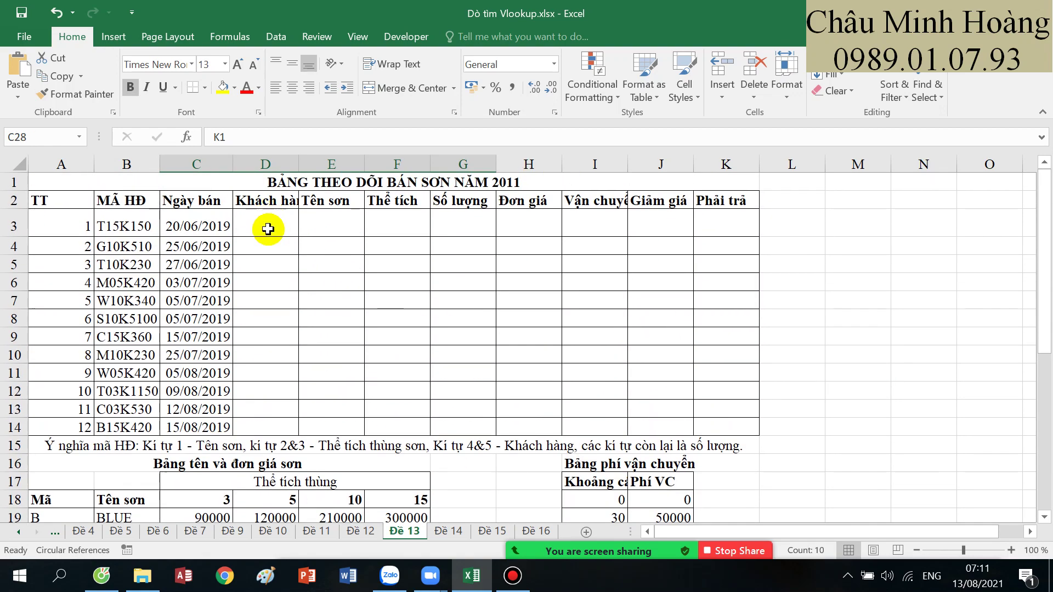
pyautogui.scroll(-3, 271, 377)
pyautogui.scroll(-3, 272, 378)
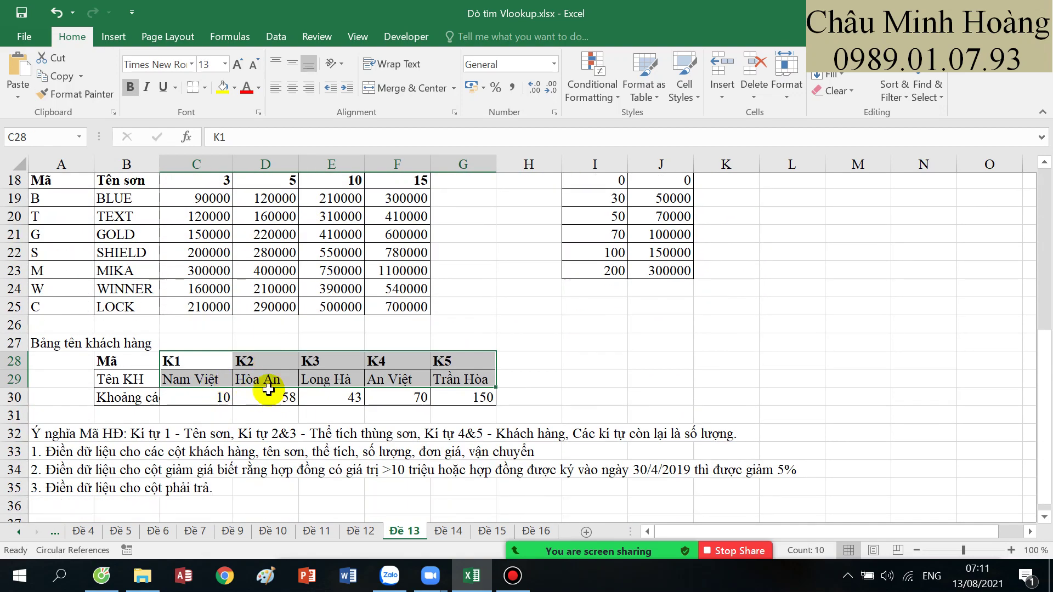
pyautogui.scroll(6, 262, 274)
# - Start an HLOOKUP formula in Khách hàng cell D3 with MID(B3;4;2) as its lookup value
pyautogui.click(273, 229)
pyautogui.write('=hl')
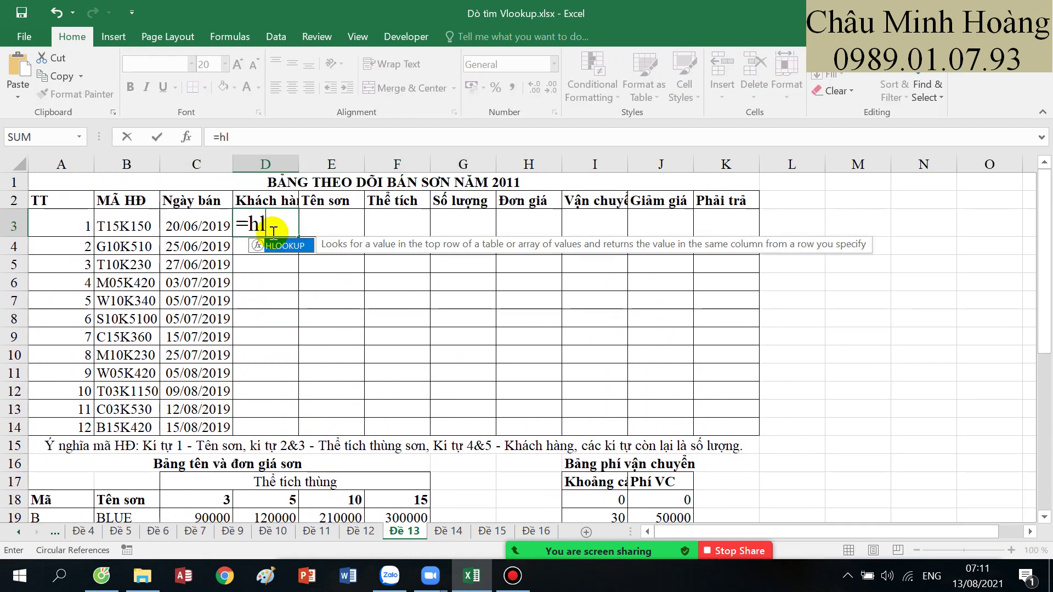
pyautogui.press('Tab')
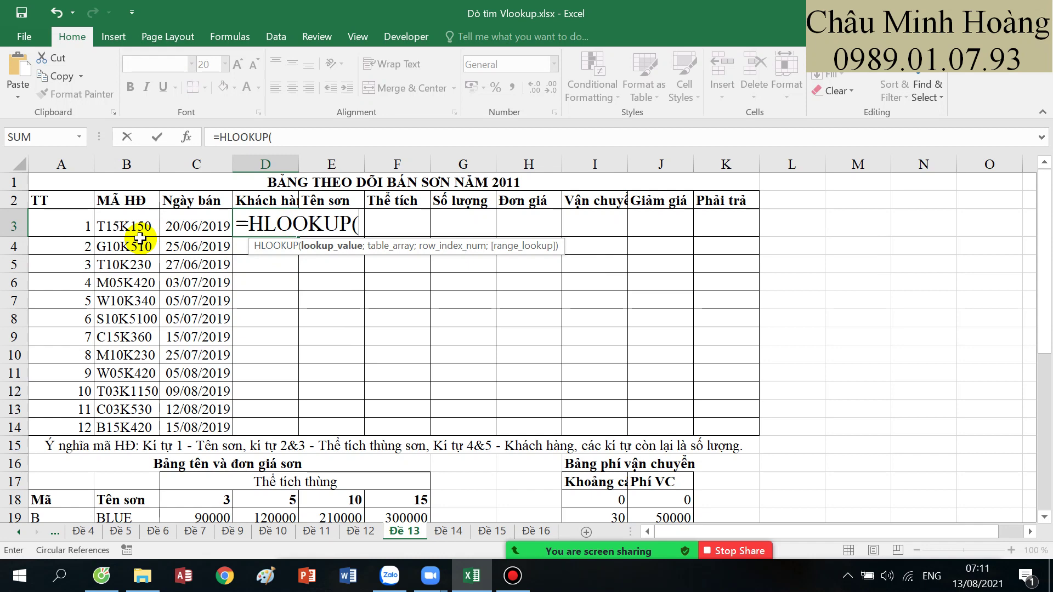
pyautogui.write('mi')
pyautogui.press('Tab')
pyautogui.click(130, 223)
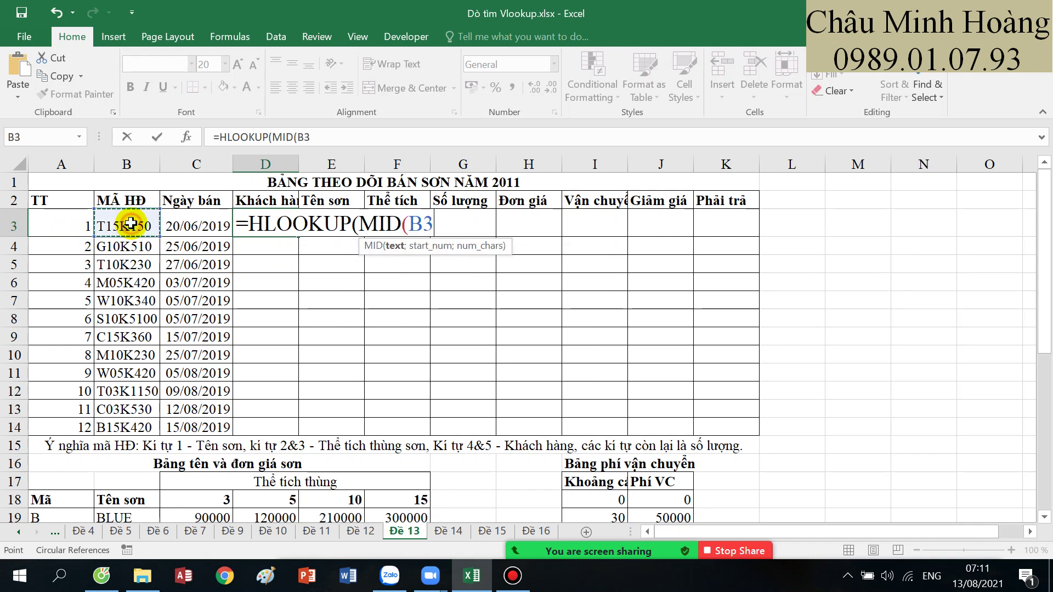
pyautogui.write(';4;2)')
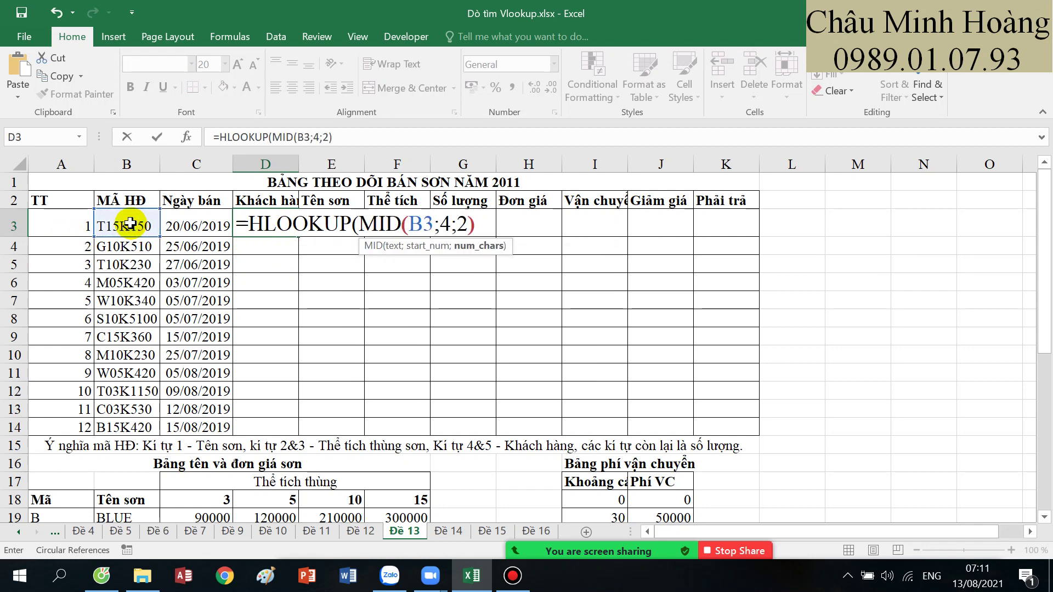
# - Complete the D3 HLOOKUP with table $C$28:$G$29, row 2 and exact match 0, and autofit column D
pyautogui.write(';')
pyautogui.scroll(-5, 241, 252)
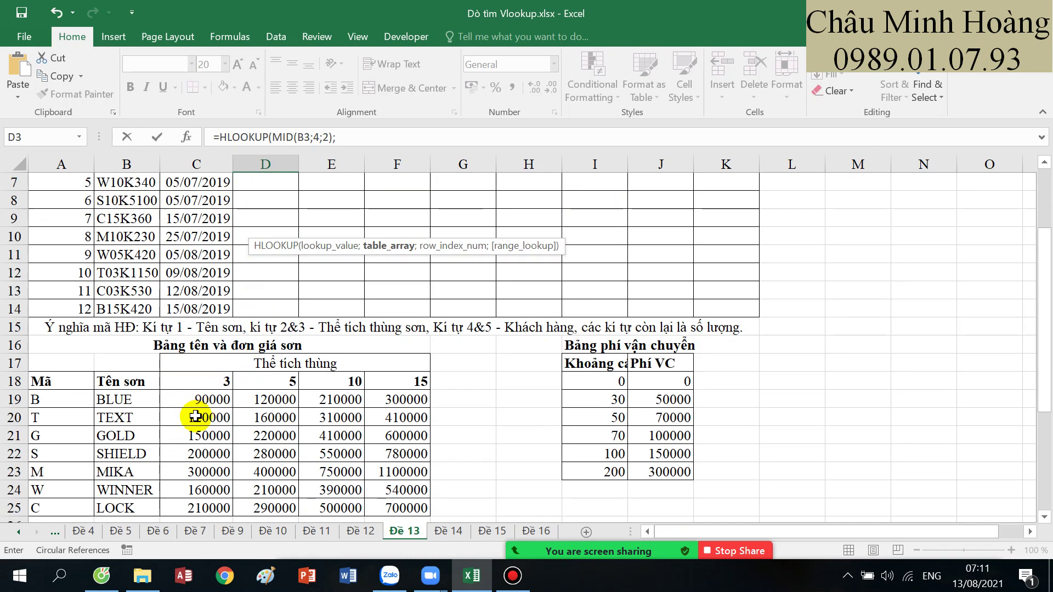
pyautogui.moveTo(412, 416); pyautogui.dragTo(447, 415)
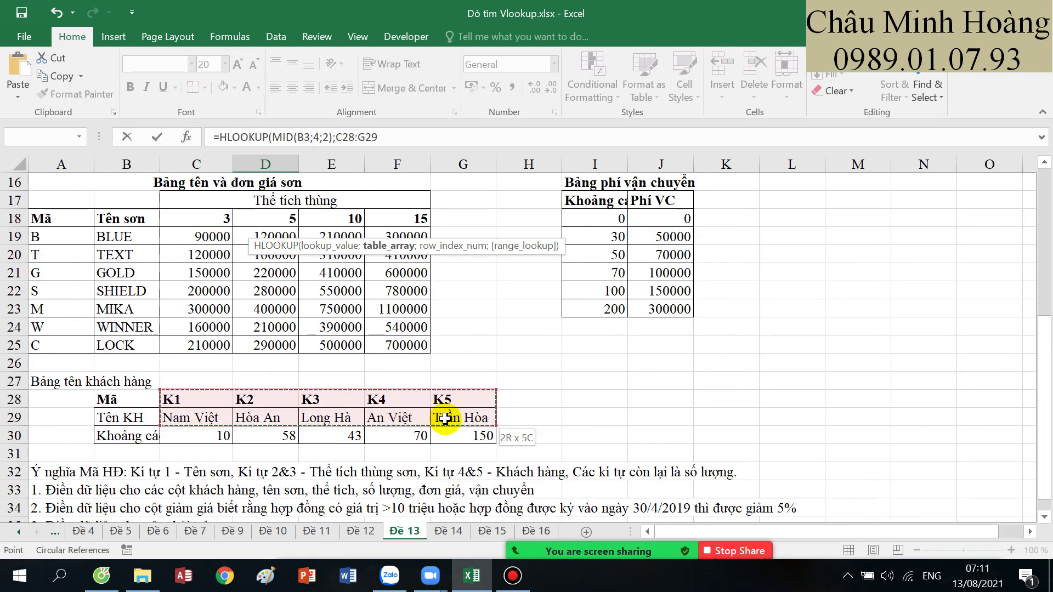
pyautogui.press('F4')
pyautogui.write(';2;')
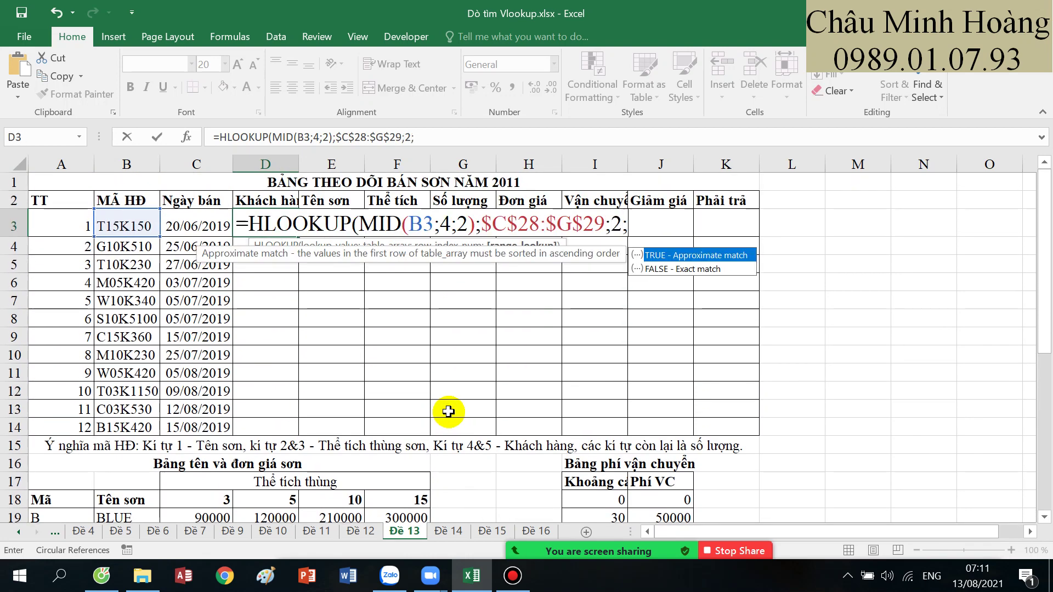
pyautogui.write('0)')
pyautogui.press('Return')
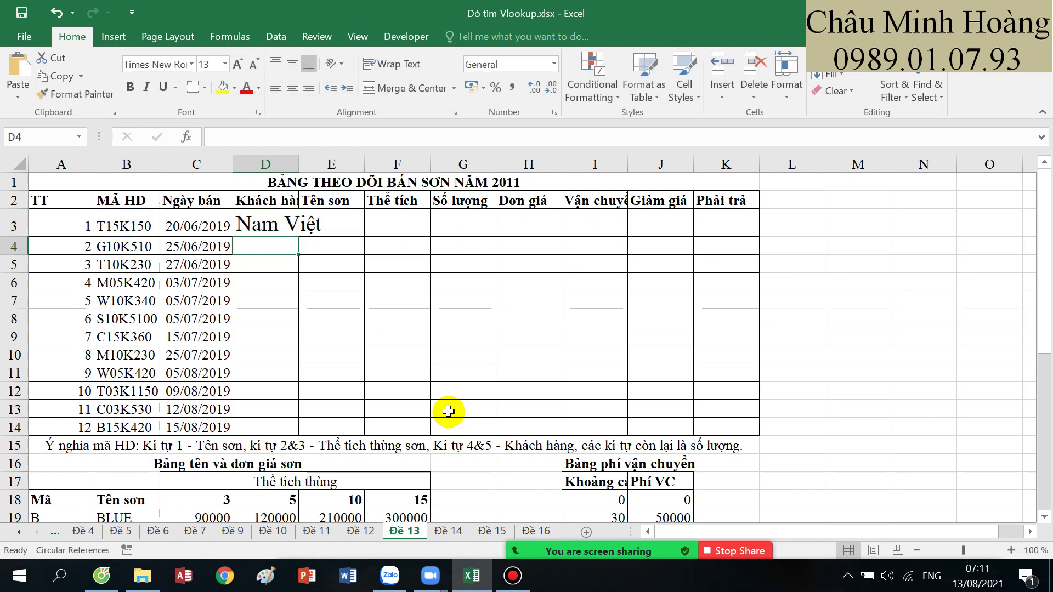
pyautogui.doubleClick(299, 165)
# - Examine the Mã and Tên sơn columns A19:B25 of the paint price table
pyautogui.scroll(-2, 277, 321)
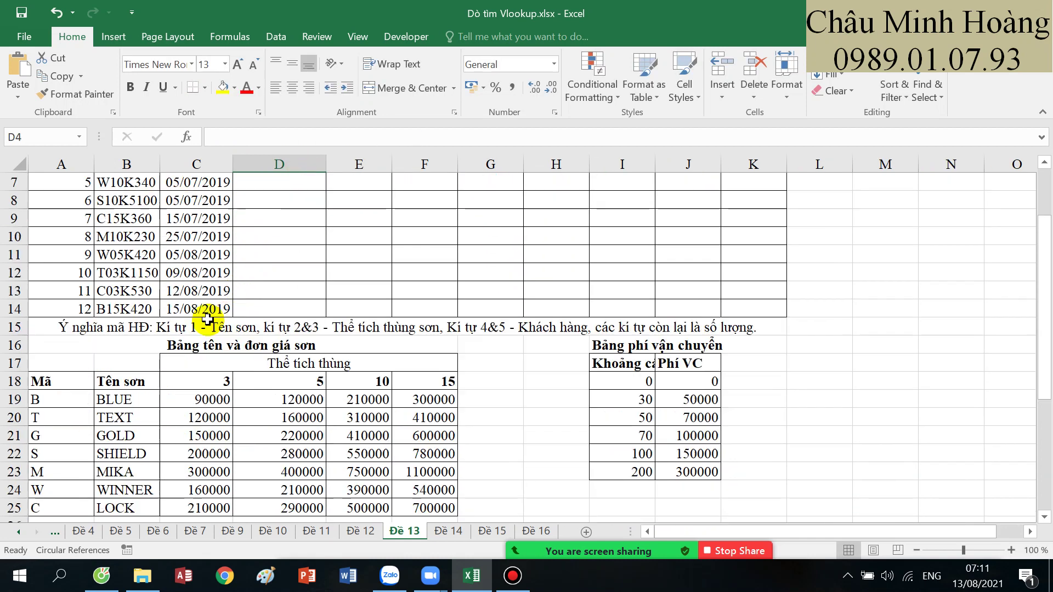
pyautogui.moveTo(83, 394); pyautogui.dragTo(114, 507)
pyautogui.scroll(-4, 131, 463)
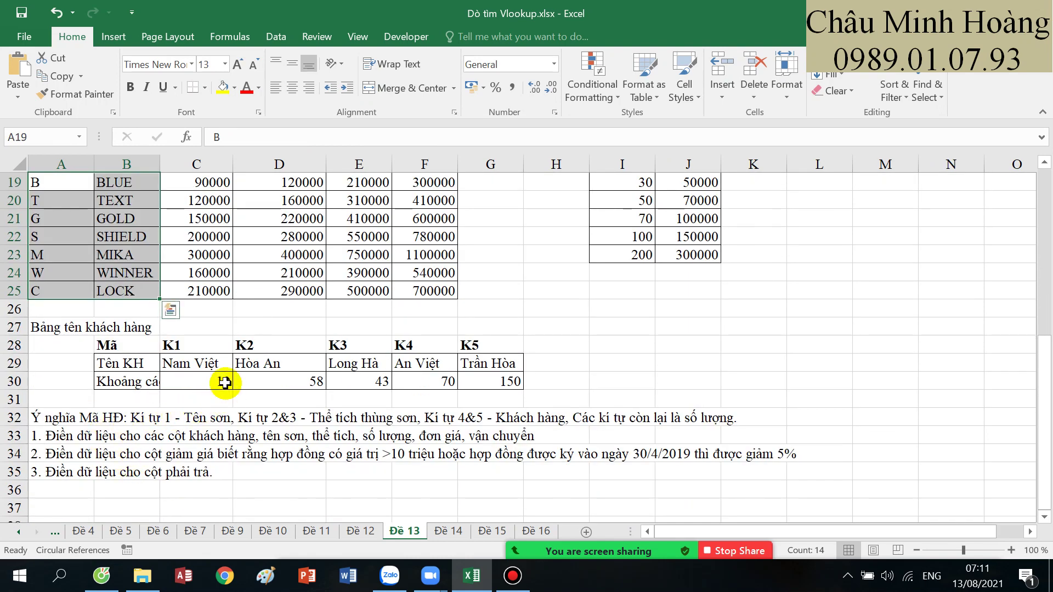
pyautogui.scroll(3, 225, 382)
pyautogui.moveTo(112, 349); pyautogui.dragTo(70, 451)
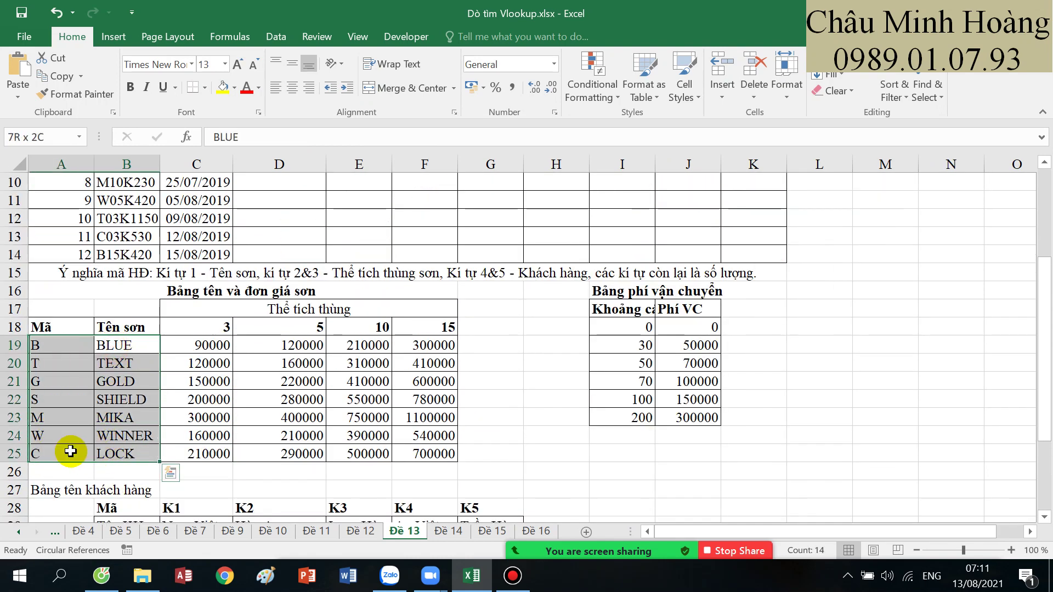
pyautogui.scroll(3, 277, 341)
# - Start a VLOOKUP formula in Tên sơn cell E3 with LEFT(B3;1) as its lookup value
pyautogui.click(363, 226)
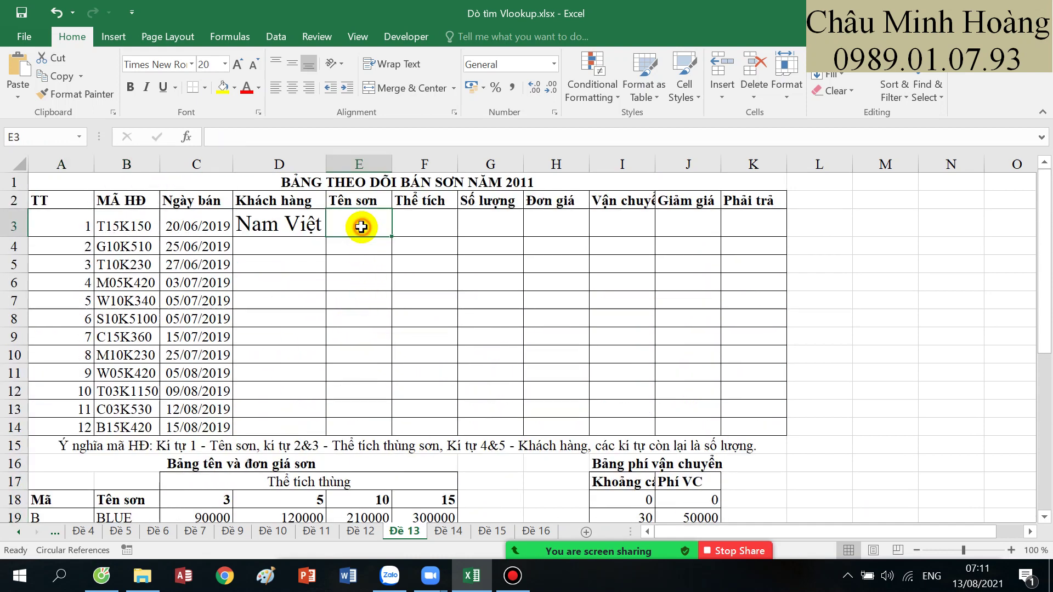
pyautogui.write('=vl')
pyautogui.press('Tab')
pyautogui.write('lef')
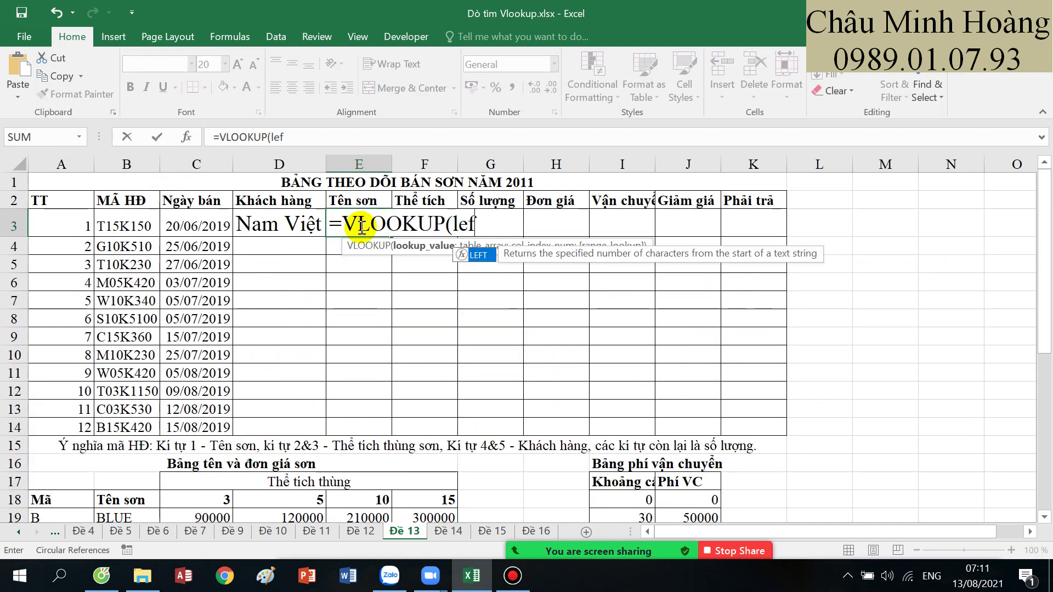
pyautogui.press('Tab')
pyautogui.click(137, 225)
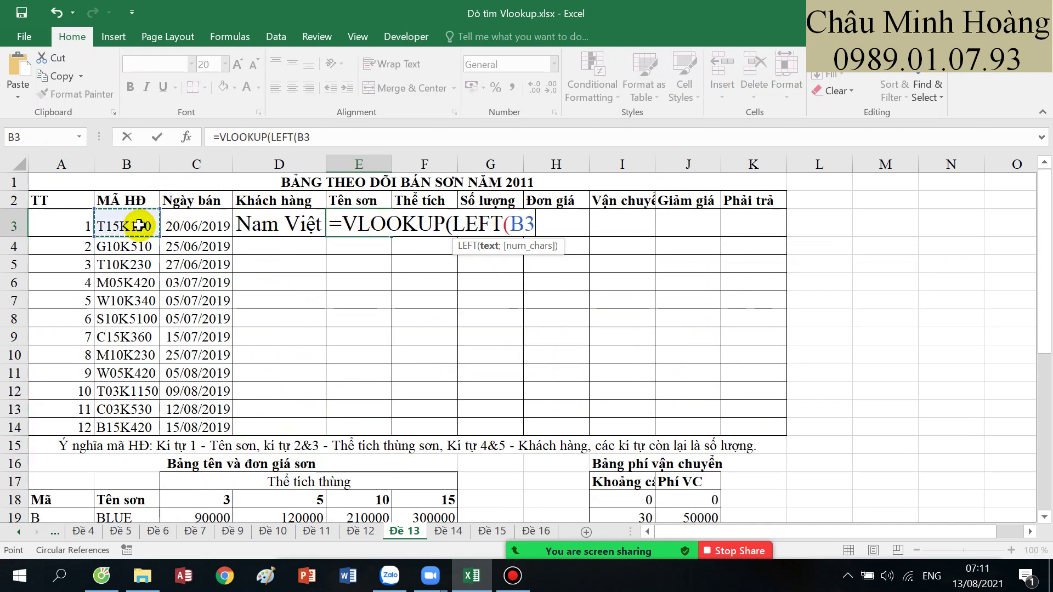
pyautogui.write(';1);')
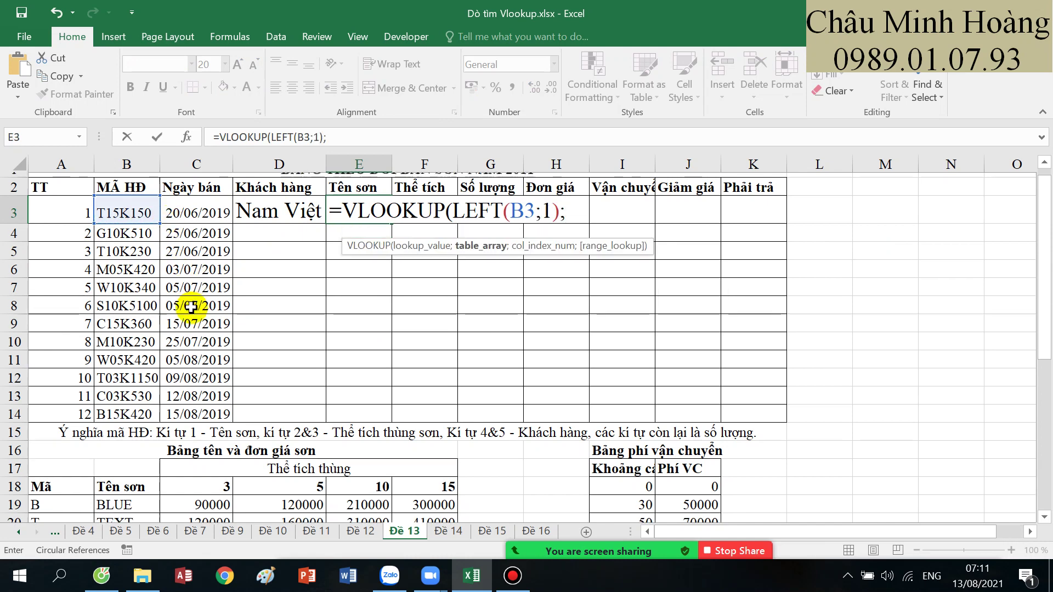
# - Complete the E3 VLOOKUP with table $A$19:$B$25, column 2 and exact match 0
pyautogui.scroll(-2, 149, 308)
pyautogui.click(74, 404)
pyautogui.moveTo(128, 454); pyautogui.dragTo(138, 422)
pyautogui.press('F4')
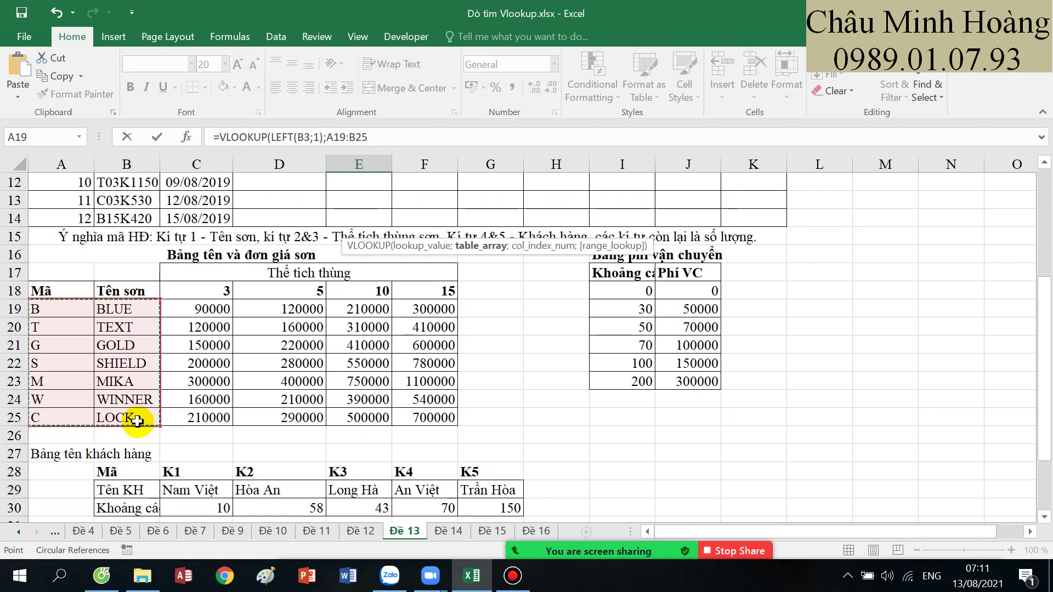
pyautogui.write(';')
pyautogui.write('2;0)')
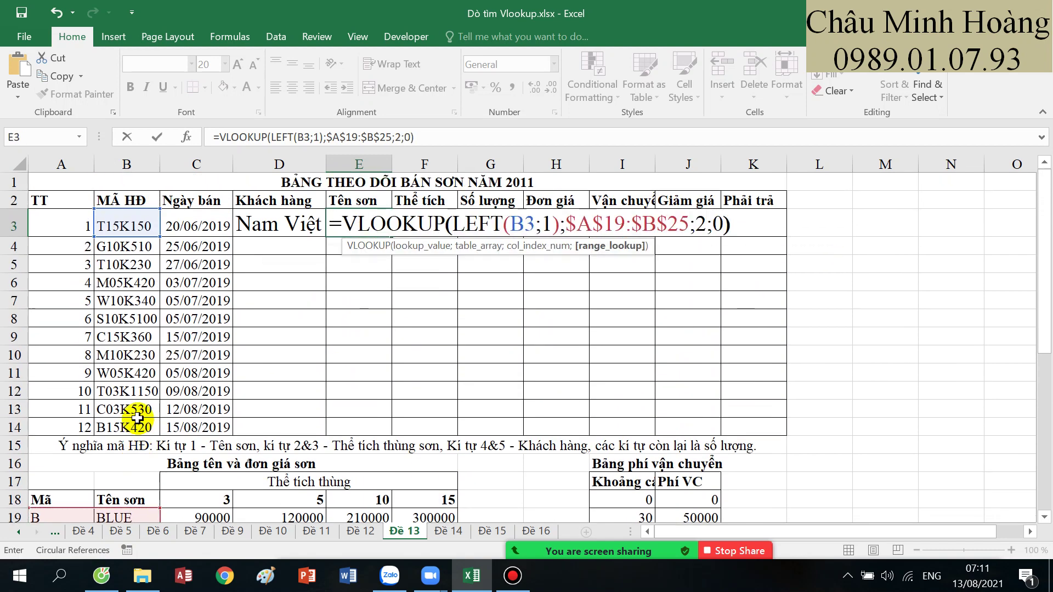
pyautogui.press('Return')
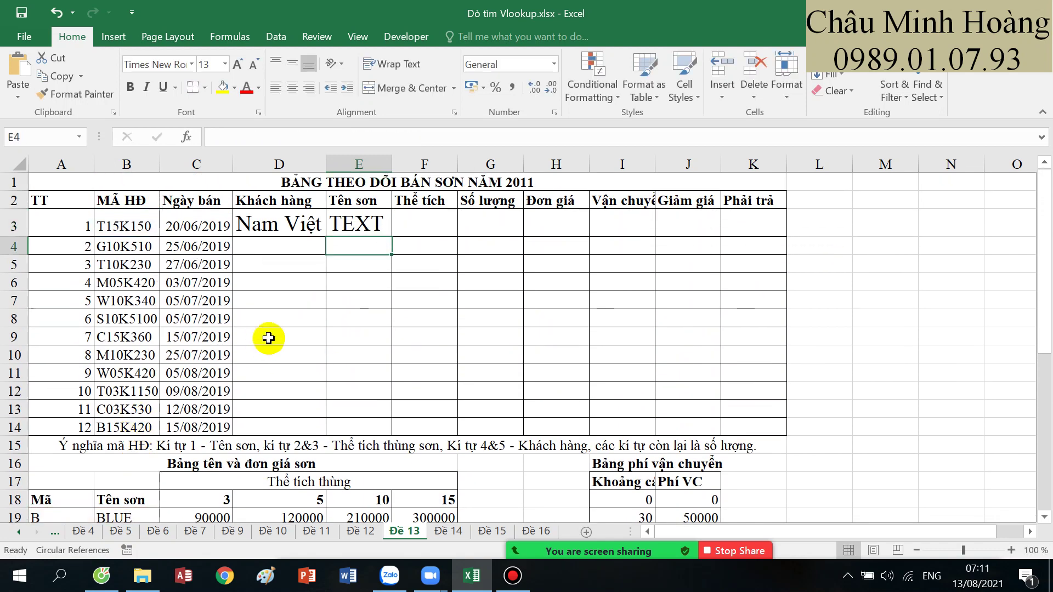
# - Start a RIGHT formula in Thể tích cell F3 with the MÃ HĐ code in B3 as its text
pyautogui.click(413, 221)
pyautogui.scroll(-3, 403, 306)
pyautogui.scroll(-2, 491, 412)
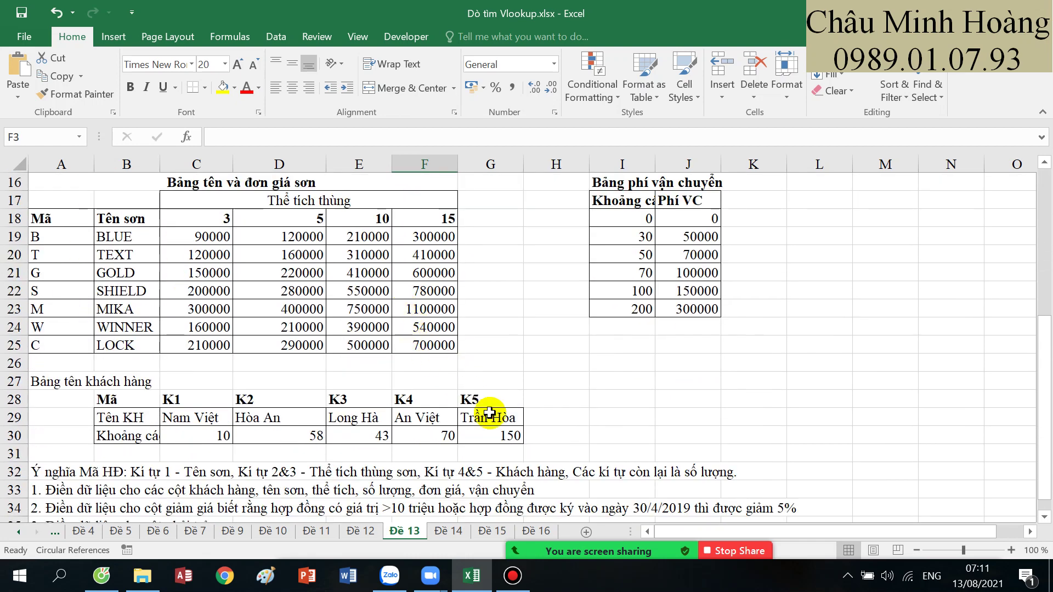
pyautogui.scroll(3, 680, 482)
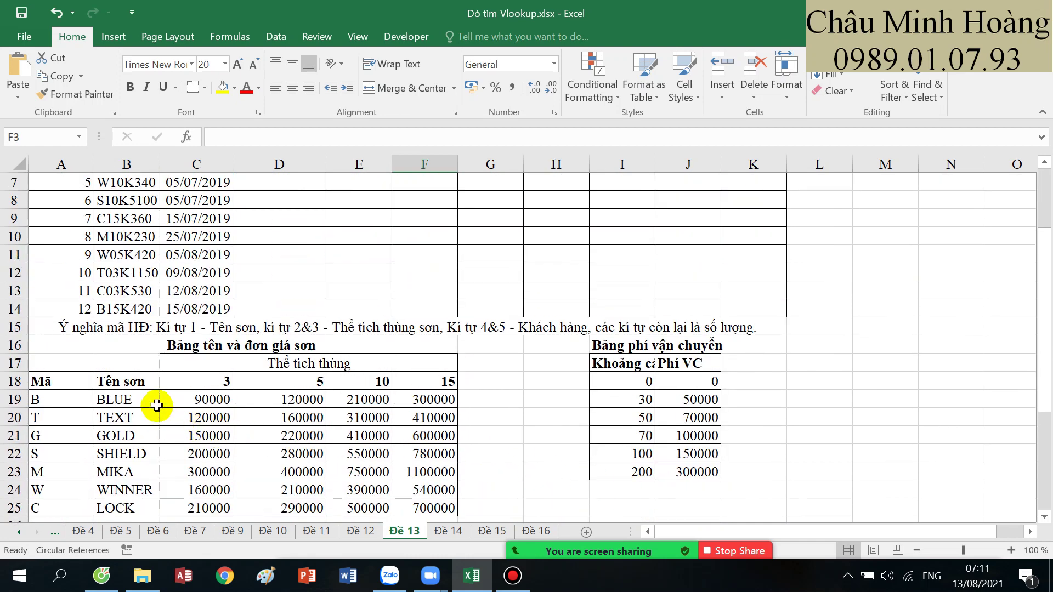
pyautogui.scroll(2, 151, 271)
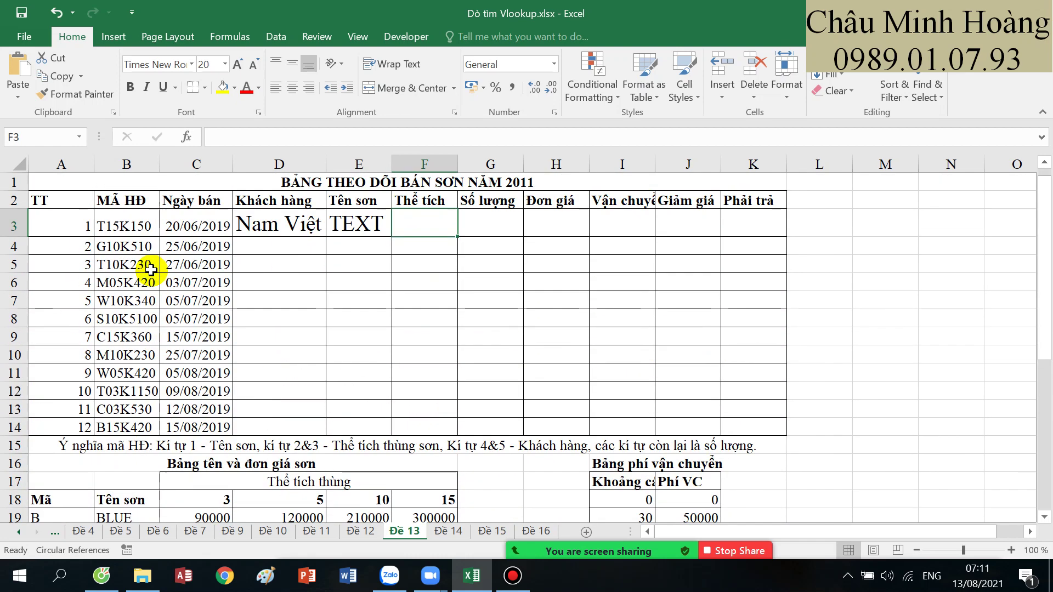
pyautogui.write('=ri')
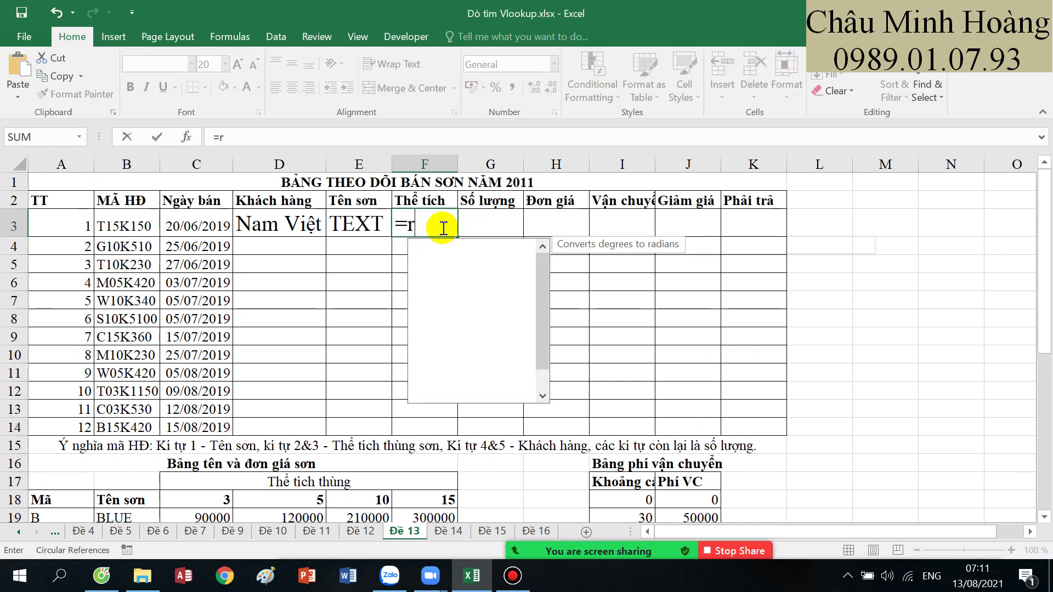
pyautogui.press('Tab')
pyautogui.click(132, 222)
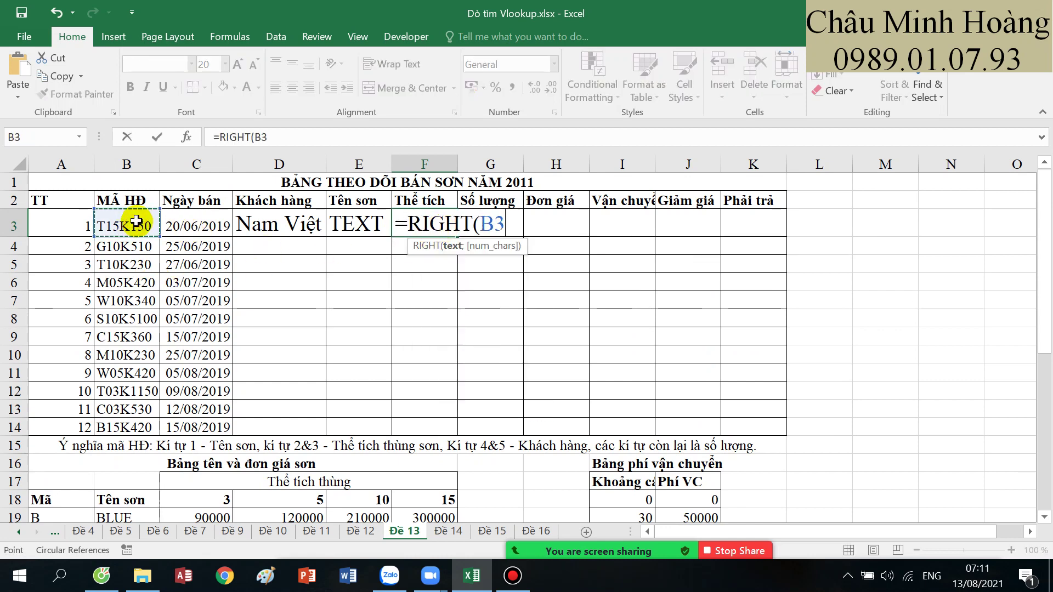
# - Set the character count of the F3 RIGHT formula to LEN(B3)-0-5 and close its parenthesis
pyautogui.write(';len(')
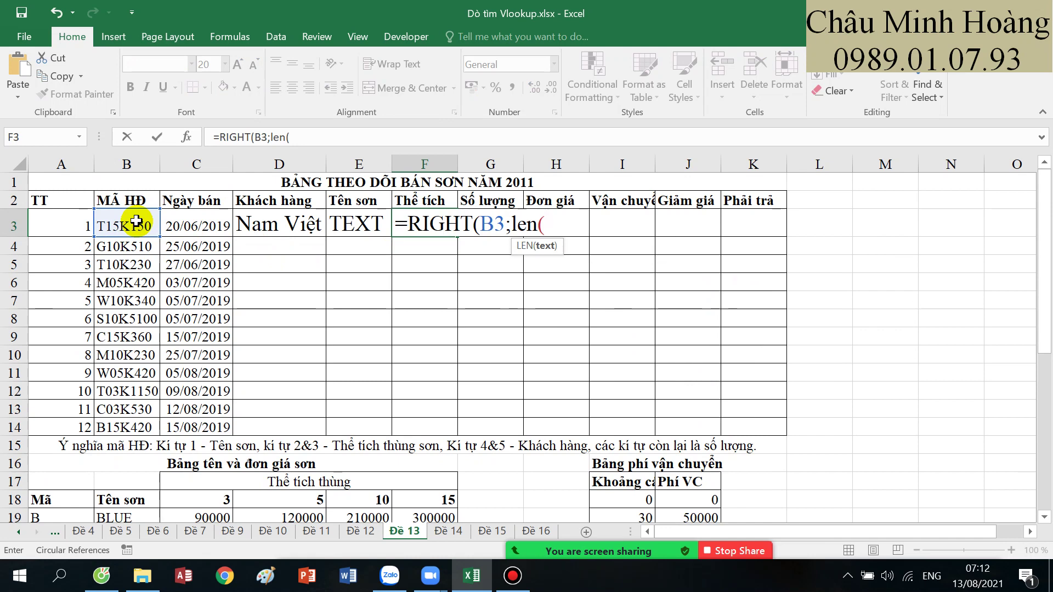
pyautogui.click(136, 221)
pyautogui.write(')-0-')
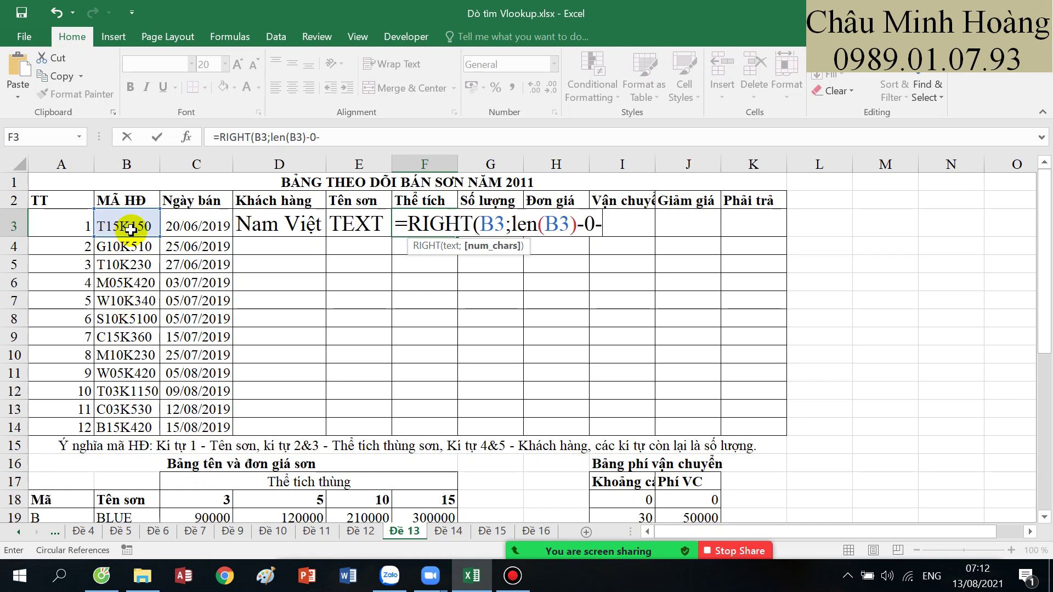
pyautogui.scroll(-6, 136, 236)
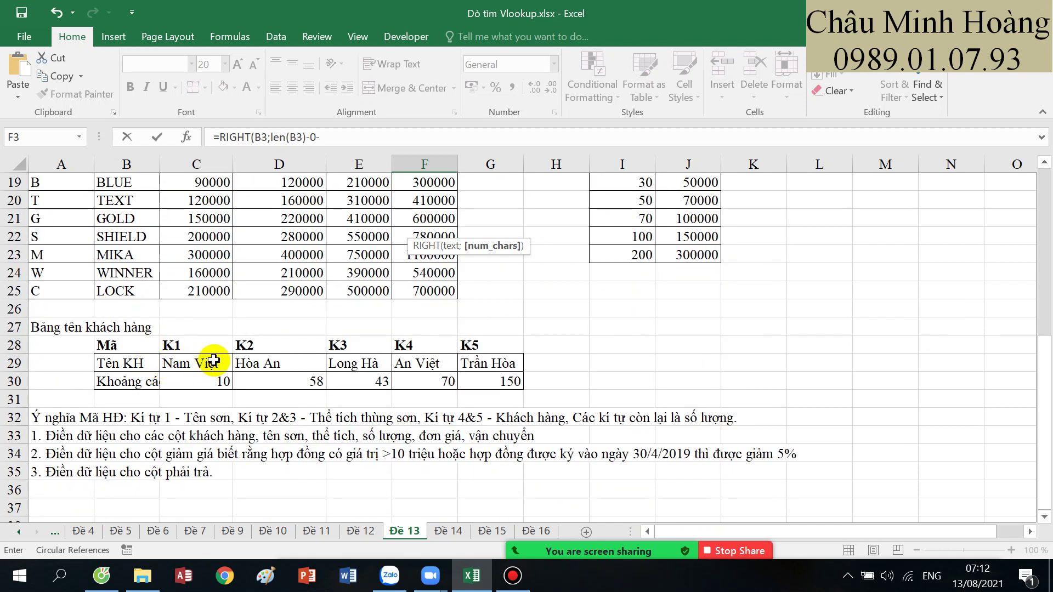
pyautogui.scroll(6, 209, 274)
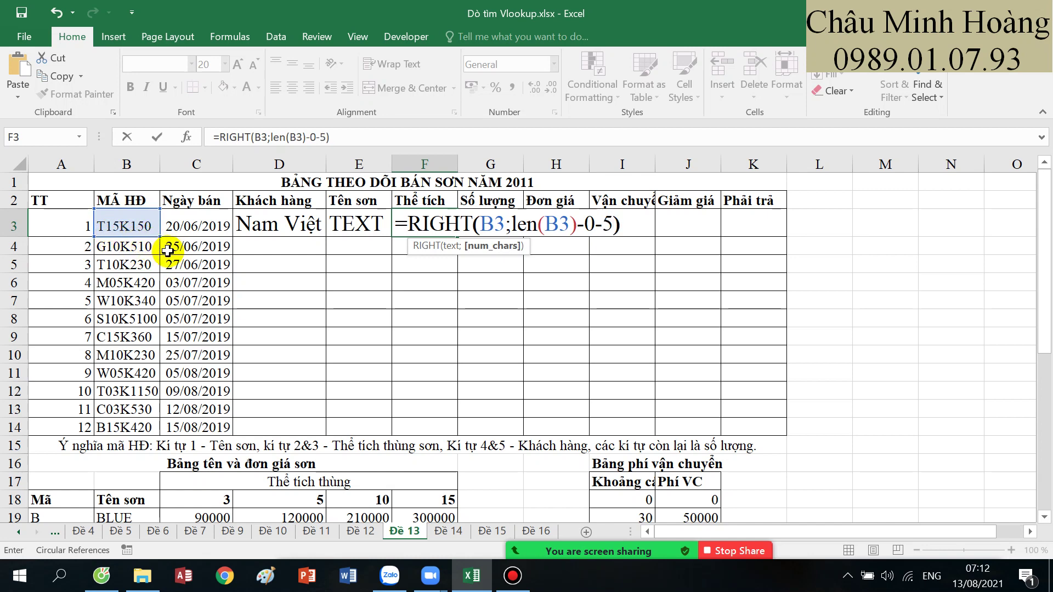
# - Wrap the F3 RIGHT formula in VALUE and enter it
pyautogui.click(409, 225)
pyautogui.write('va')
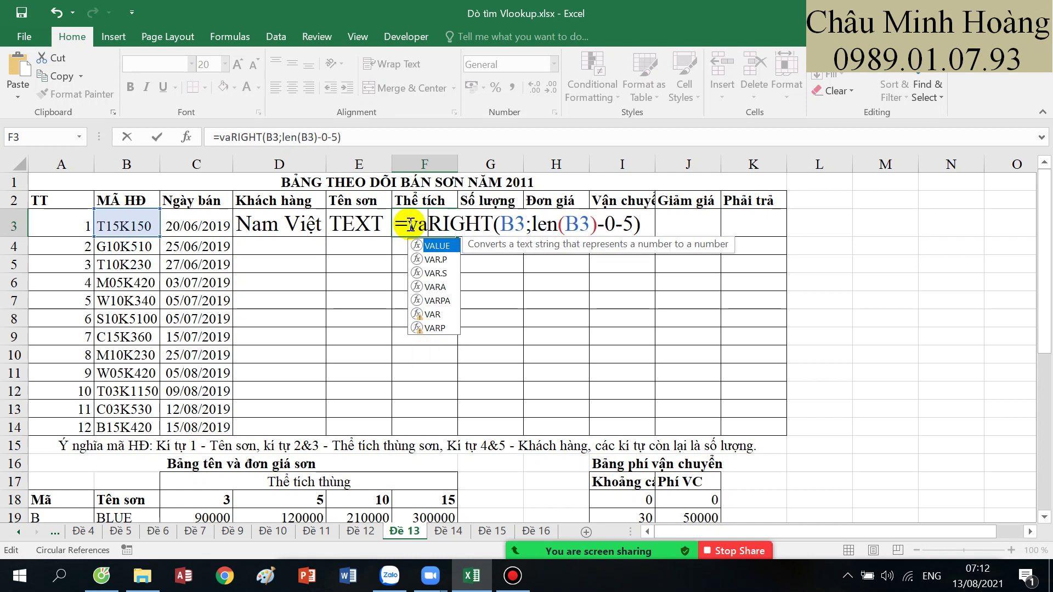
pyautogui.press('Tab')
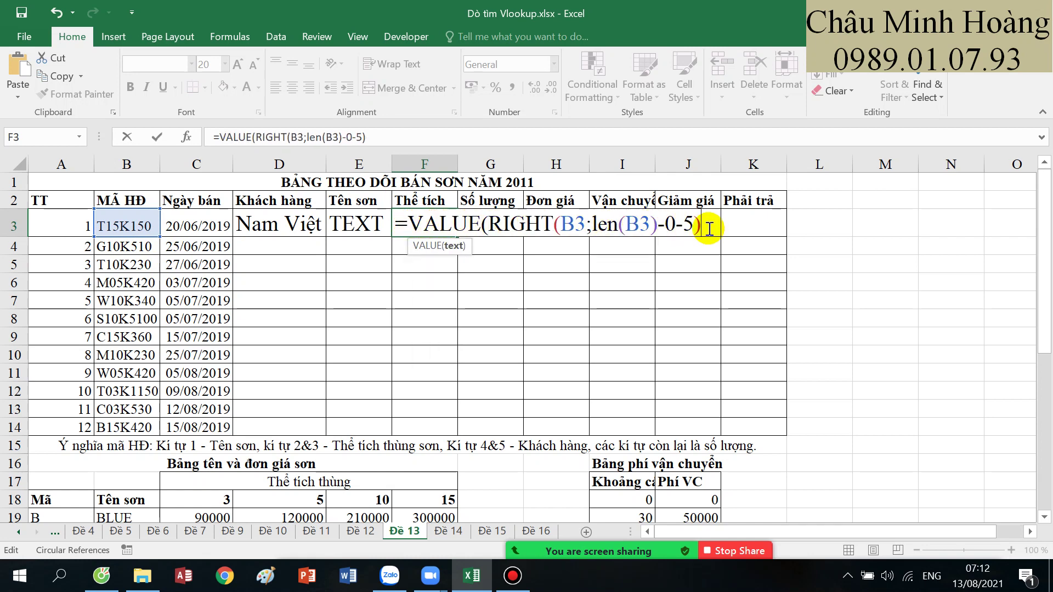
pyautogui.press('Return')
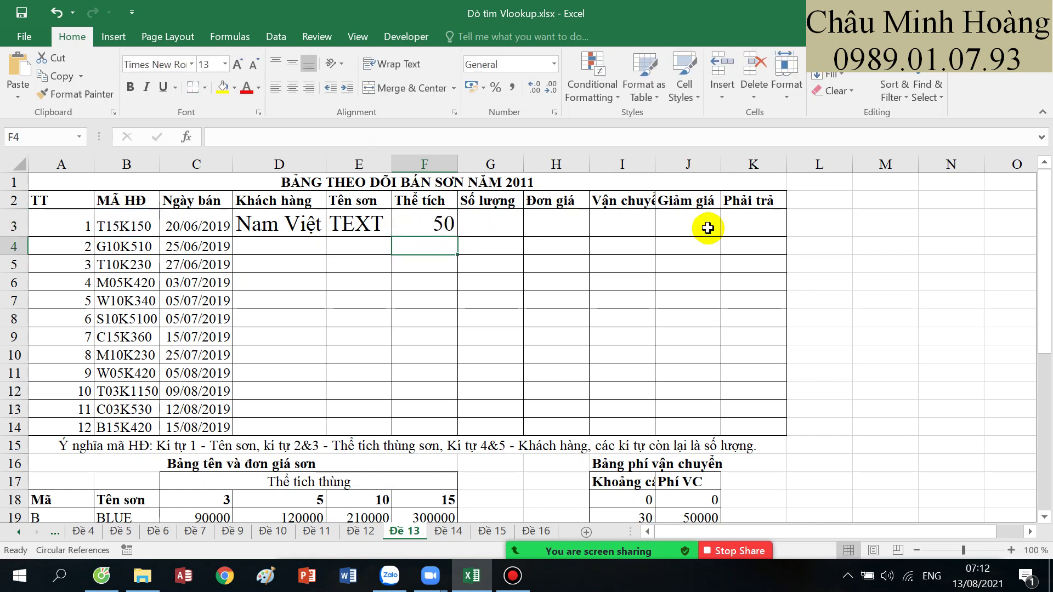
# - Move the VALUE(RIGHT(…)) formula out of Thể tích cell F3 into Số lượng cell G3
pyautogui.click(497, 222)
pyautogui.click(442, 230)
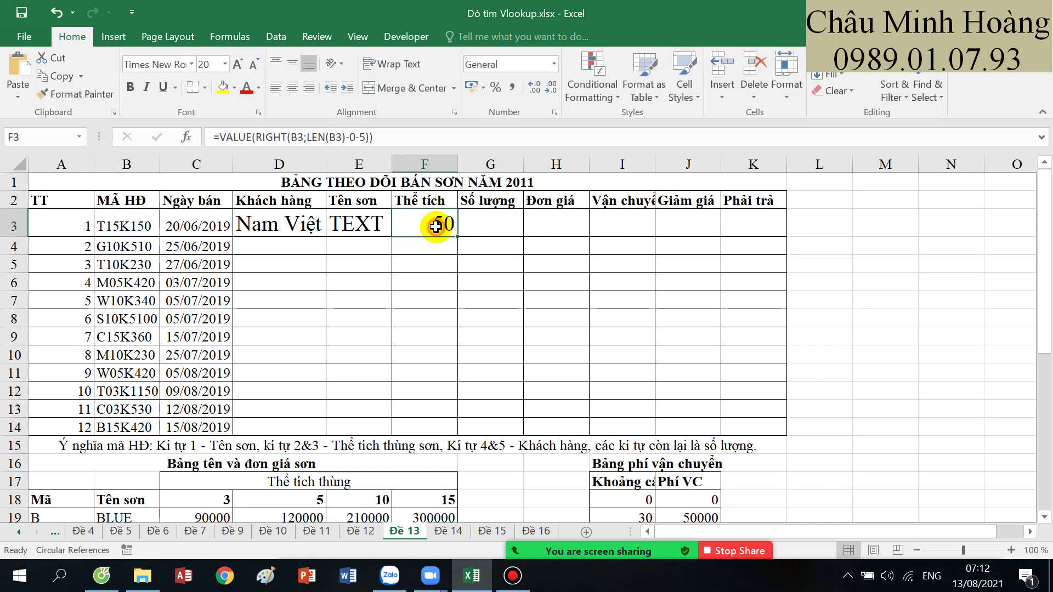
pyautogui.moveTo(456, 237)
pyautogui.mouseDown()
pyautogui.moveTo(496, 228)
pyautogui.moveTo(451, 226)
pyautogui.mouseUp()
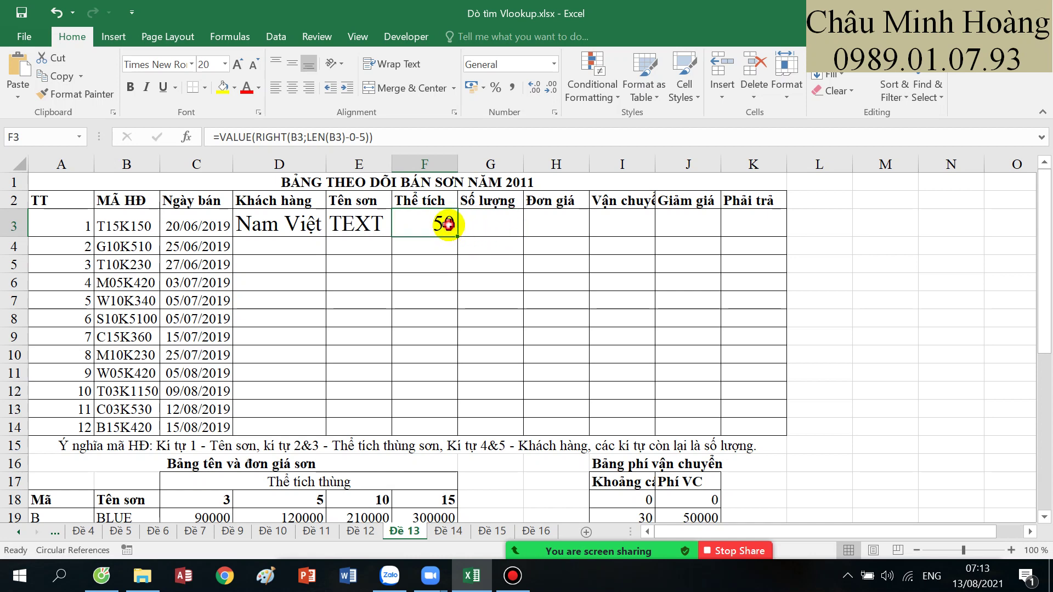
pyautogui.moveTo(383, 139); pyautogui.dragTo(207, 139)
pyautogui.hotkey('ctrl', 'c')
pyautogui.press('BackSpace')
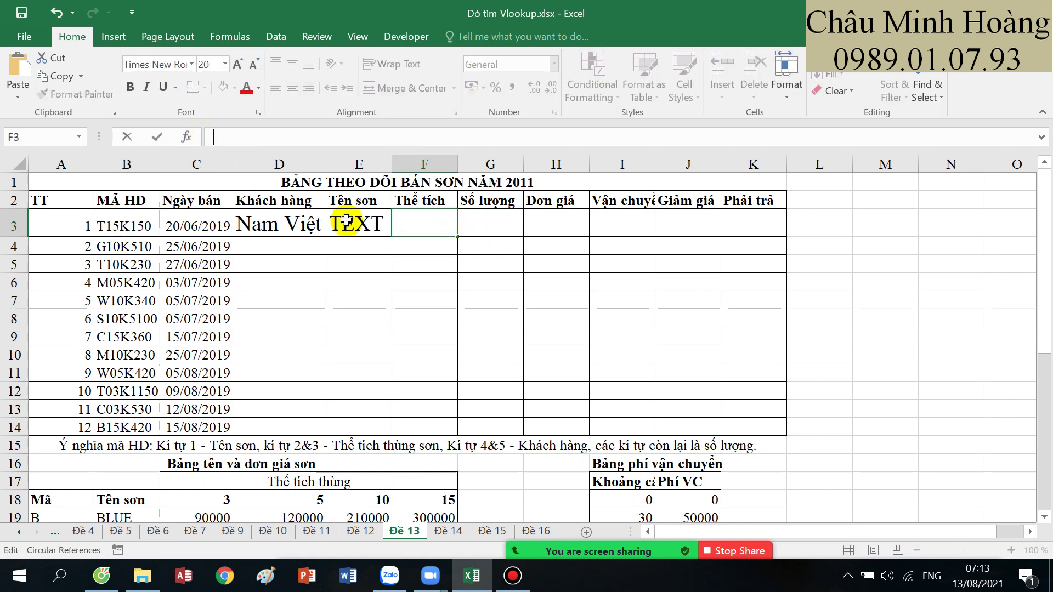
pyautogui.click(488, 231)
pyautogui.hotkey('ctrl', 'v')
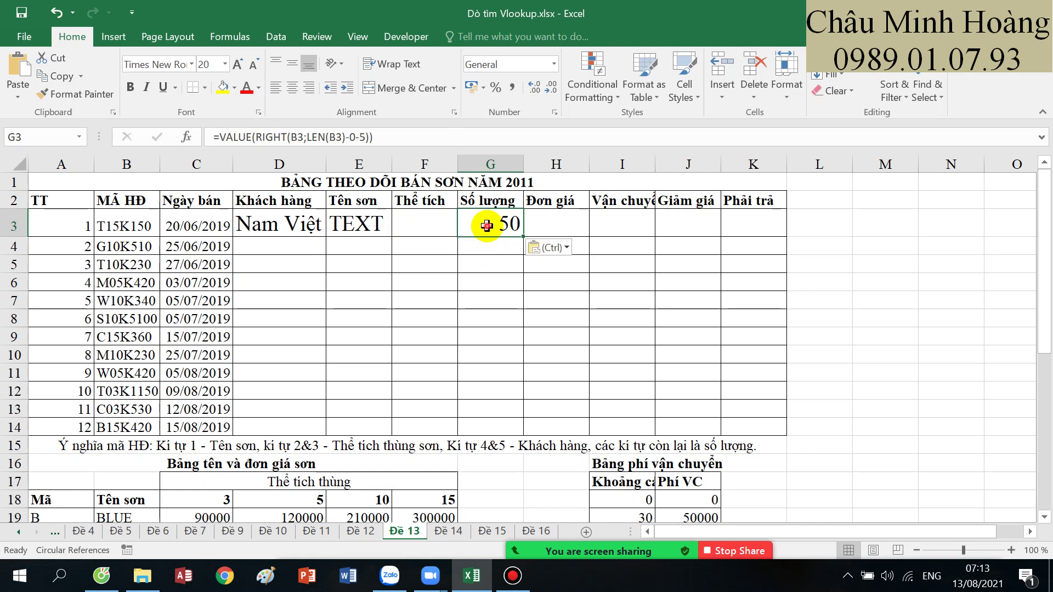
# - Simplify the RIGHT character count in the Số lượng formula in G3 to LEN(B3)-5
pyautogui.doubleClick(473, 226)
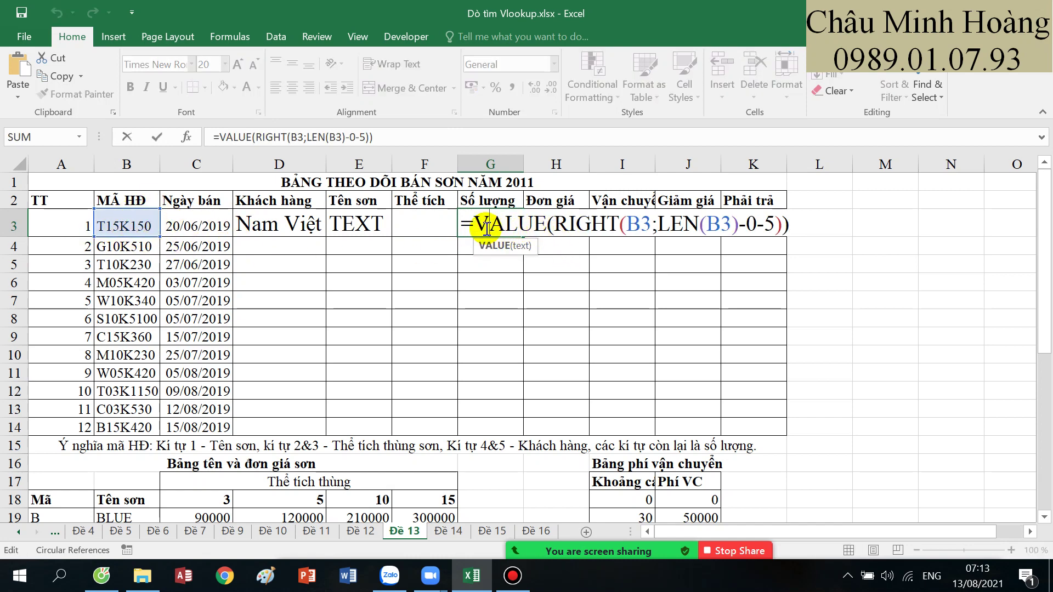
pyautogui.moveTo(490, 225); pyautogui.dragTo(781, 225)
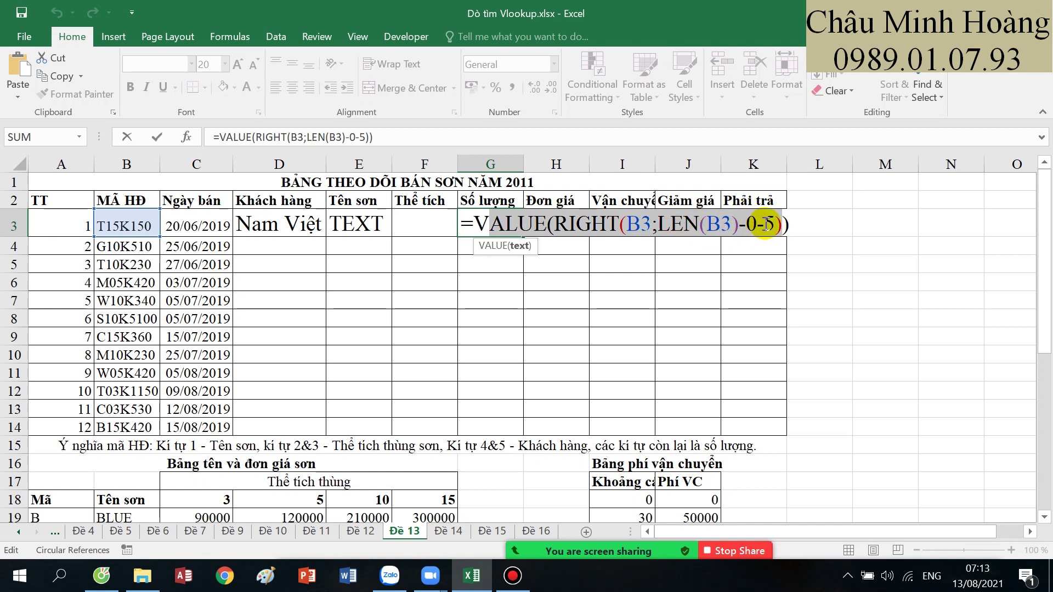
pyautogui.click(748, 222)
pyautogui.doubleClick(747, 222)
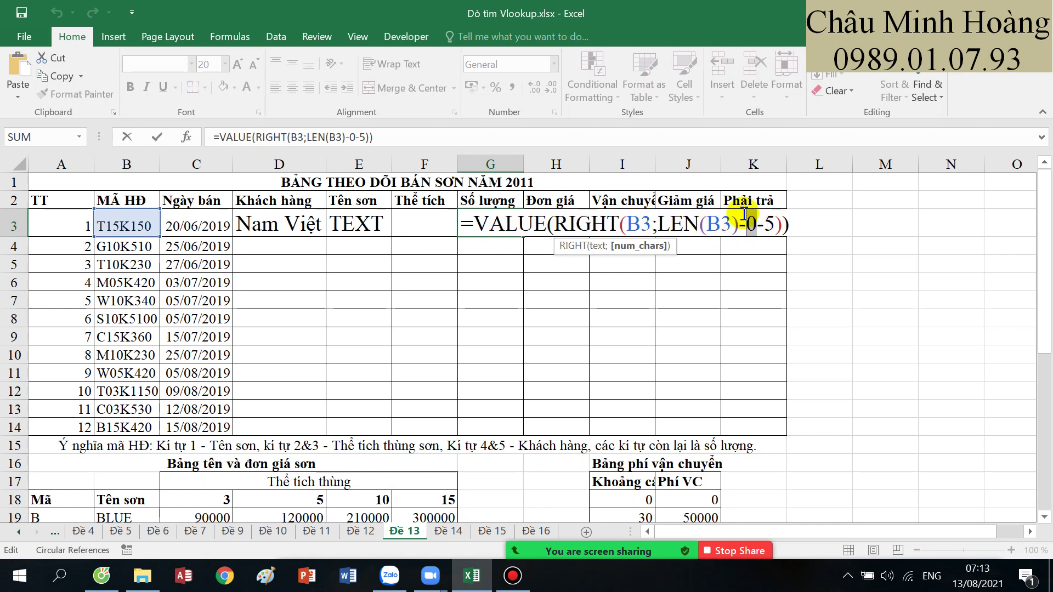
pyautogui.write('5')
pyautogui.press('Return')
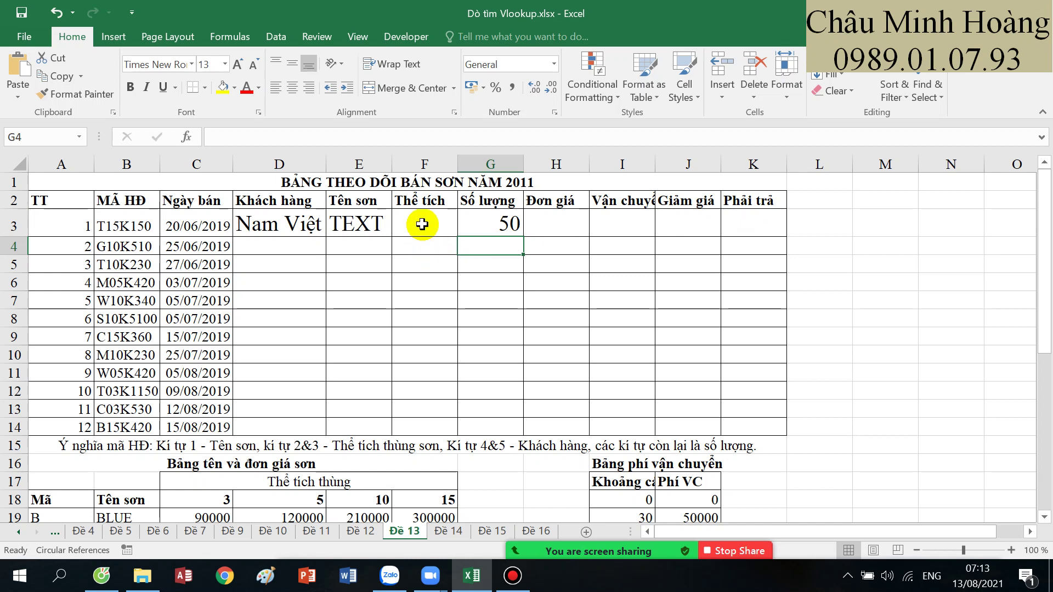
# - Write the formula =MID(B3;2;2) in Thể tích cell F3
pyautogui.click(425, 218)
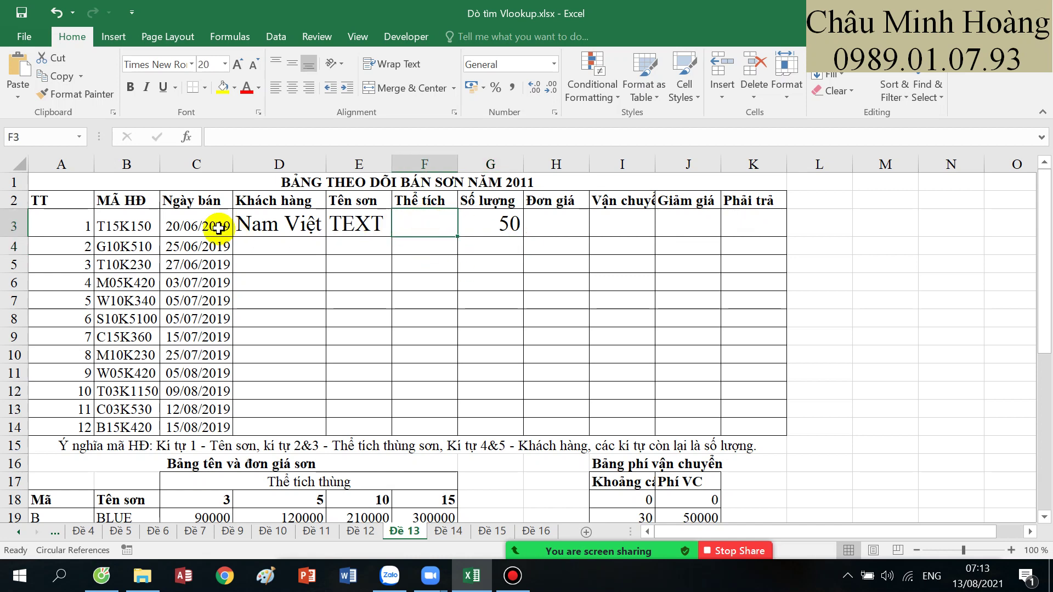
pyautogui.write('=')
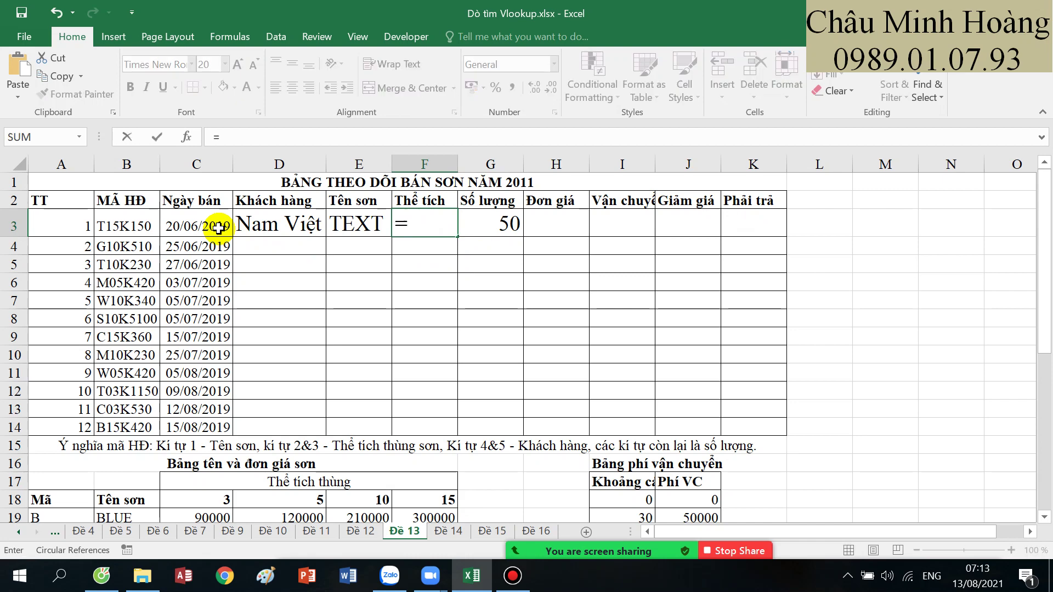
pyautogui.scroll(-3, 282, 270)
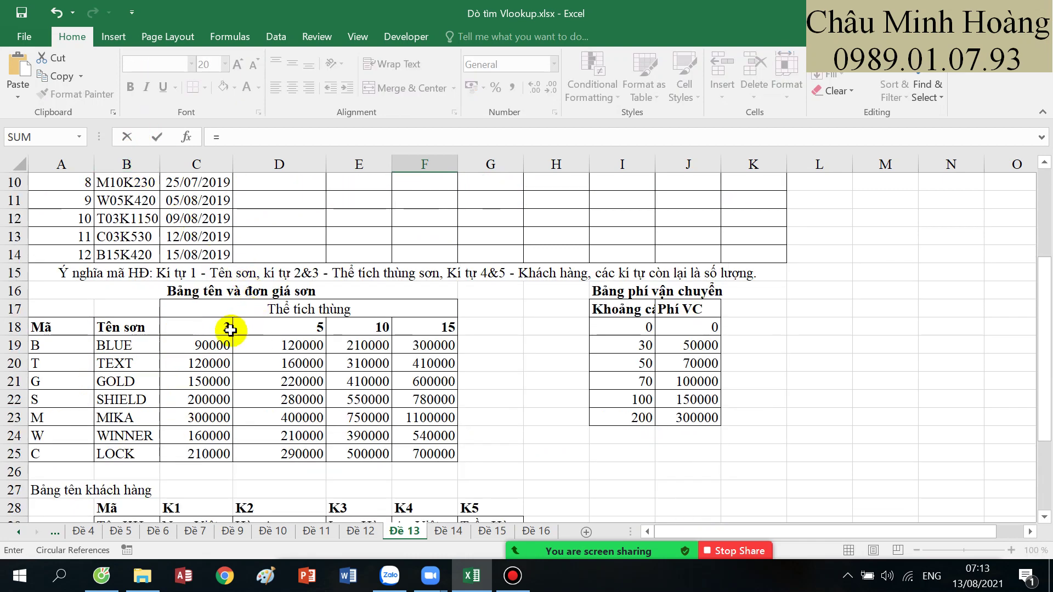
pyautogui.scroll(3, 334, 300)
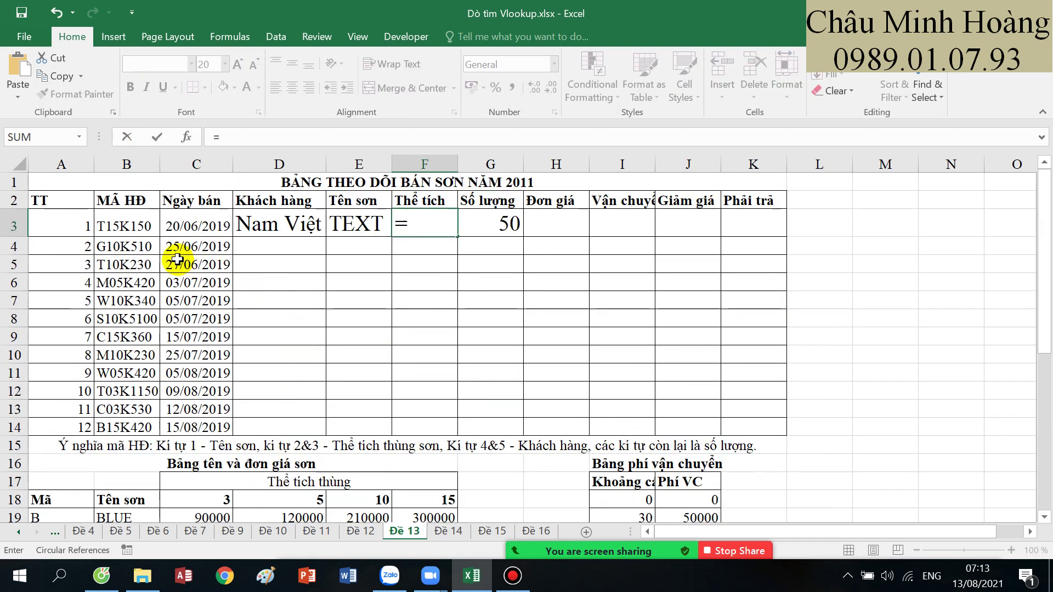
pyautogui.write('mid')
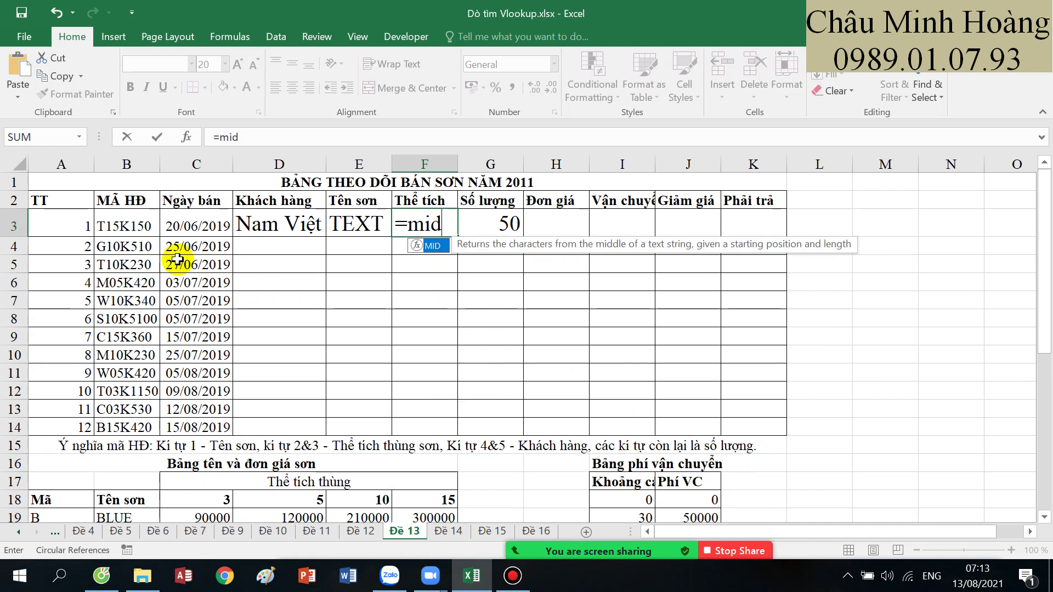
pyautogui.press('Tab')
pyautogui.click(104, 222)
pyautogui.write(';')
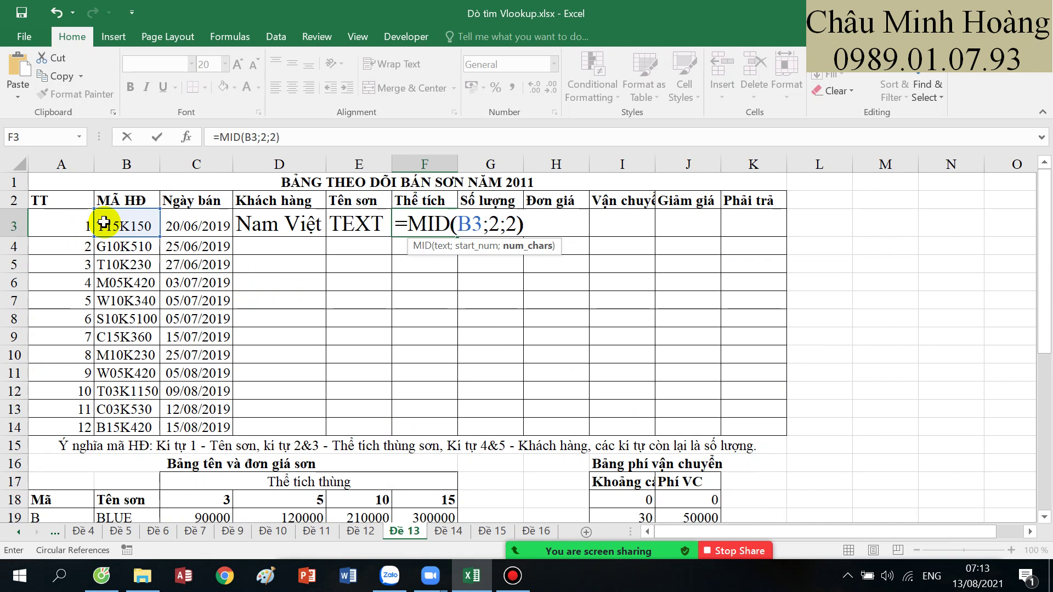
pyautogui.write('2;2)')
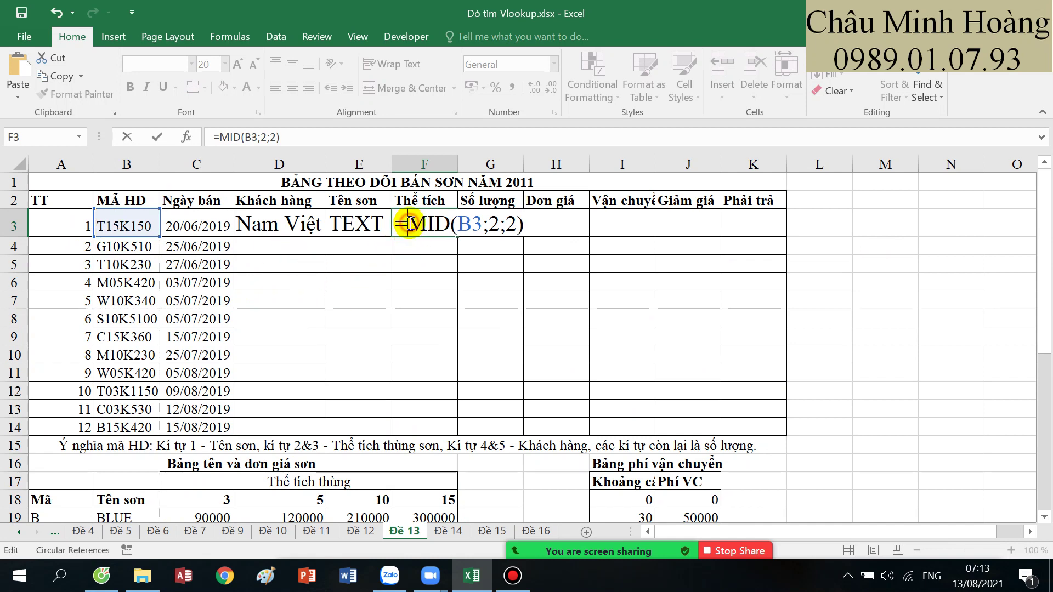
# - Wrap the F3 MID formula in VALUE and fill the D3:G3 formulas down through row 14
pyautogui.click(409, 224)
pyautogui.write('va')
pyautogui.press('Tab')
pyautogui.press('Return')
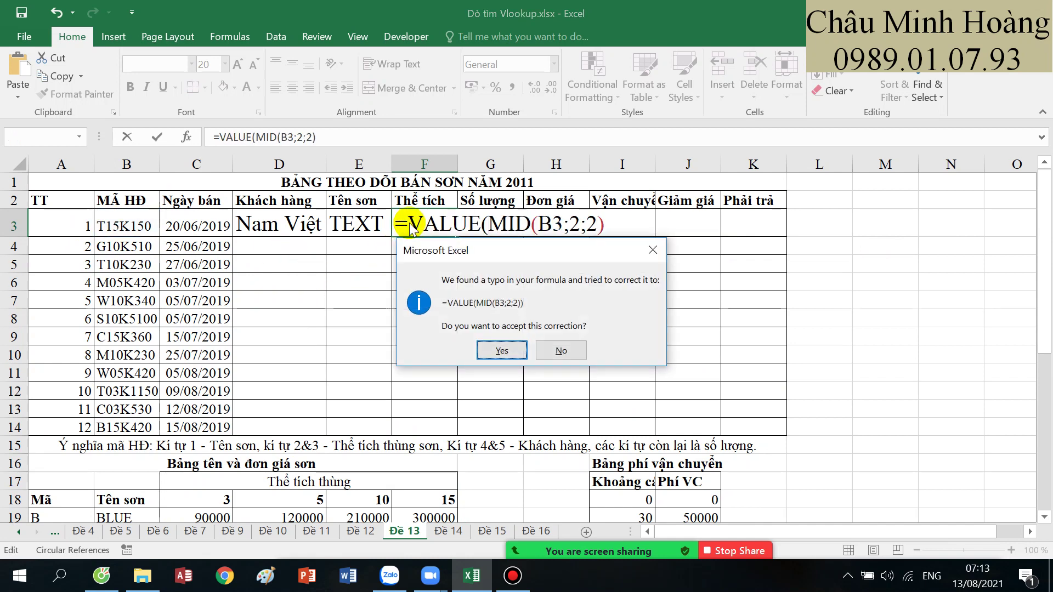
pyautogui.press('Return')
pyautogui.moveTo(291, 227); pyautogui.dragTo(512, 437)
# - Examine the paint price table for Đơn giá: prices C19:F25, volume headings in row 18 and paint names in column B
pyautogui.click(565, 229)
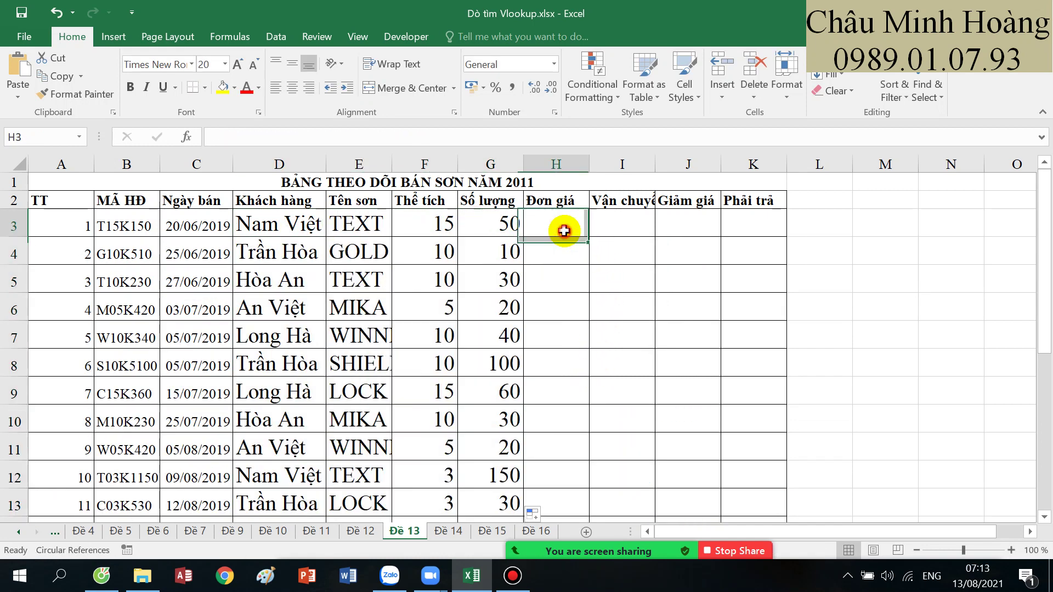
pyautogui.scroll(-1, 556, 269)
pyautogui.scroll(-3, 555, 269)
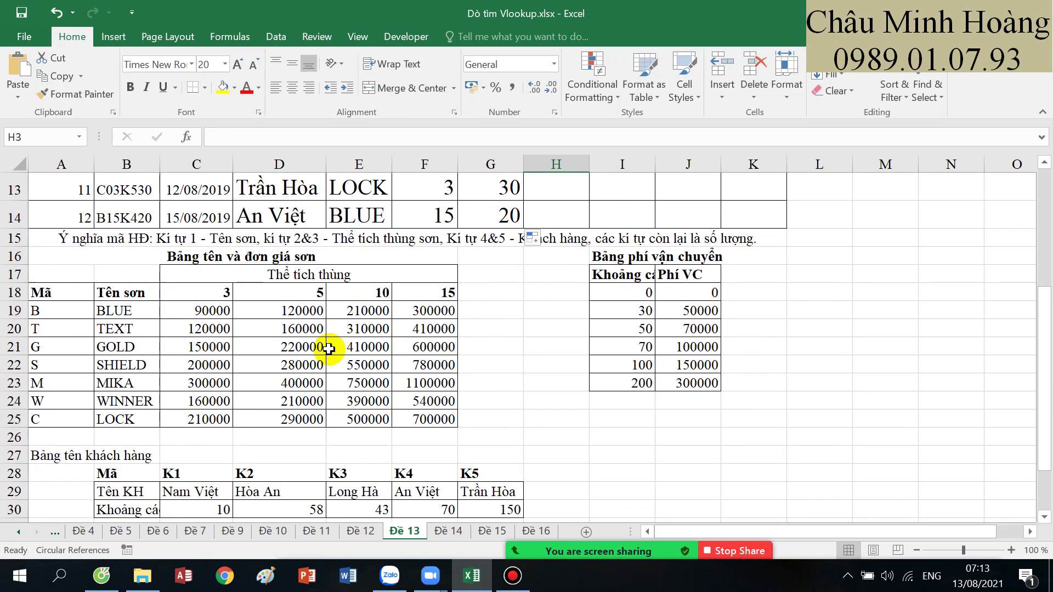
pyautogui.moveTo(201, 320)
pyautogui.mouseDown()
pyautogui.moveTo(348, 320)
pyautogui.moveTo(434, 406)
pyautogui.moveTo(433, 420)
pyautogui.mouseUp()
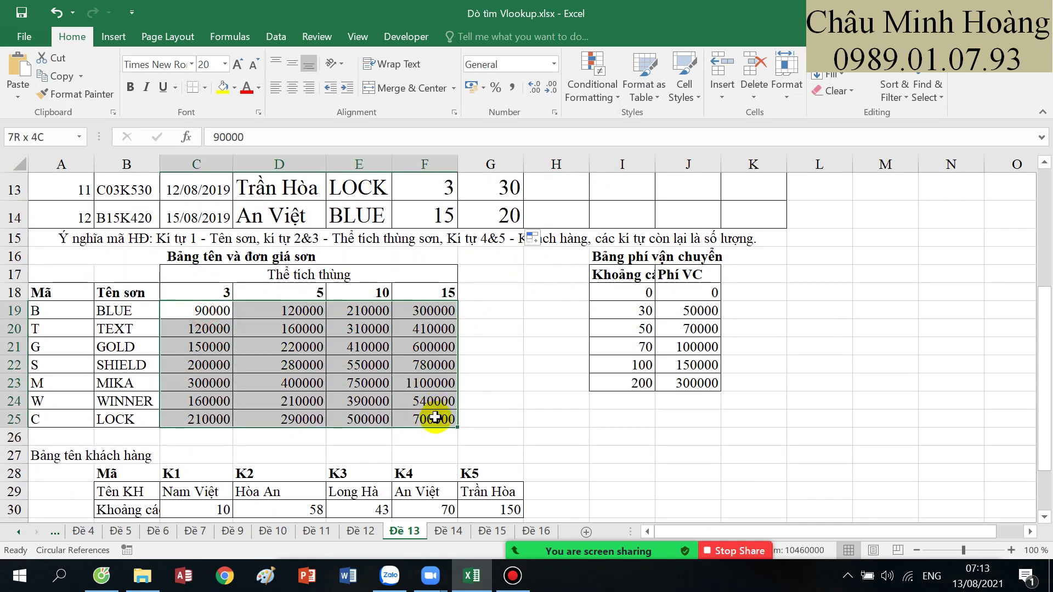
pyautogui.click(189, 291)
pyautogui.click(296, 290)
pyautogui.click(353, 289)
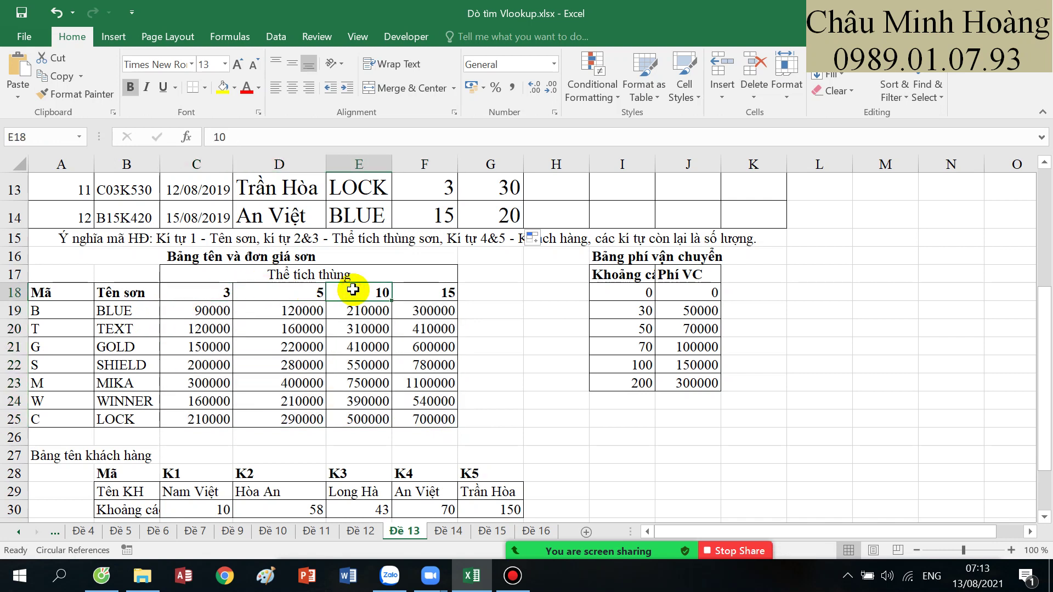
pyautogui.click(139, 315)
pyautogui.click(142, 330)
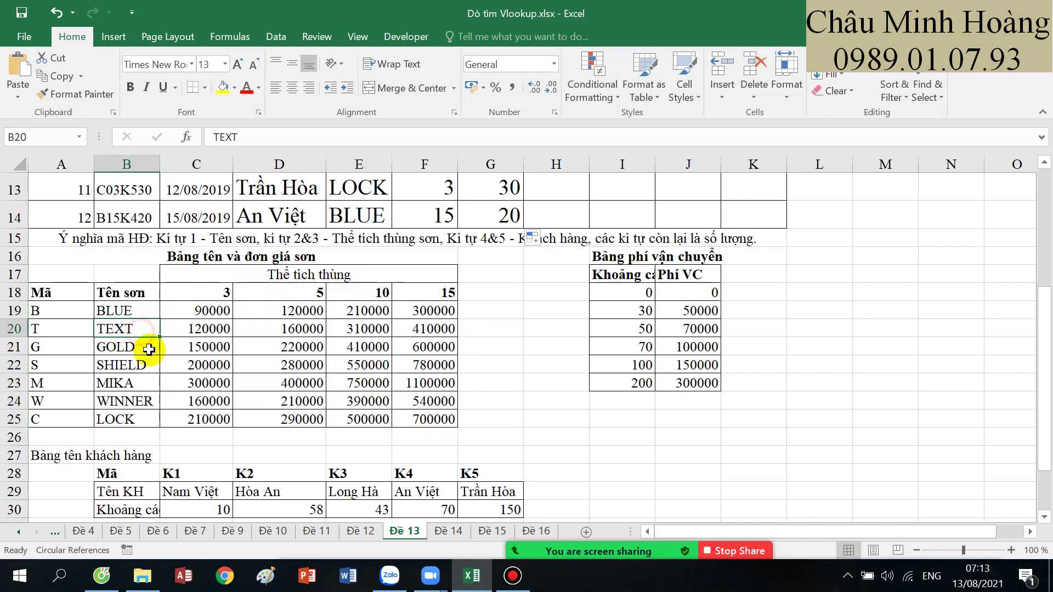
pyautogui.click(147, 350)
pyautogui.click(144, 364)
pyautogui.click(141, 383)
pyautogui.click(139, 403)
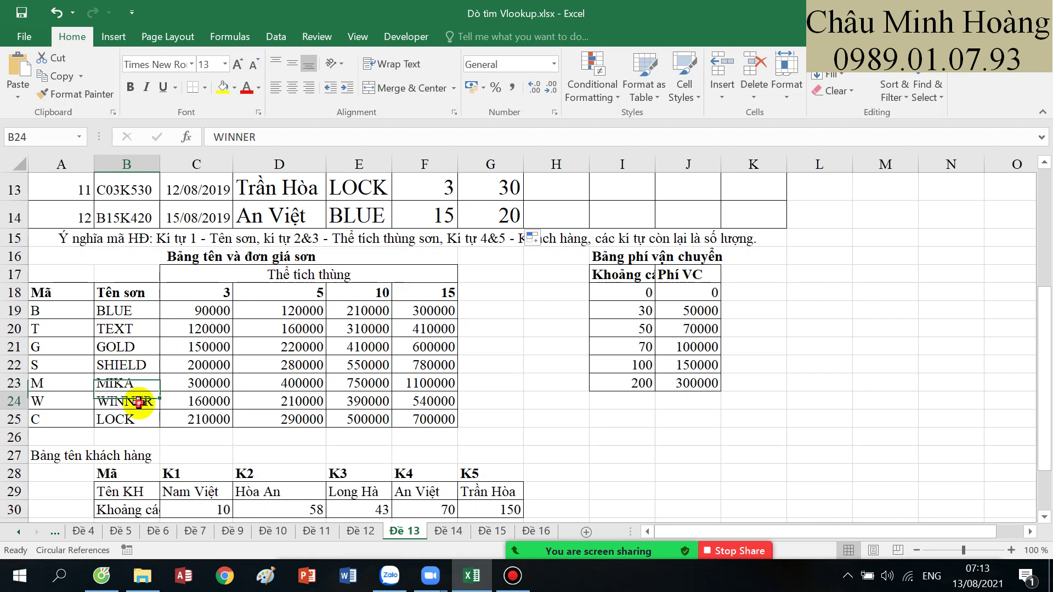
pyautogui.scroll(4, 441, 377)
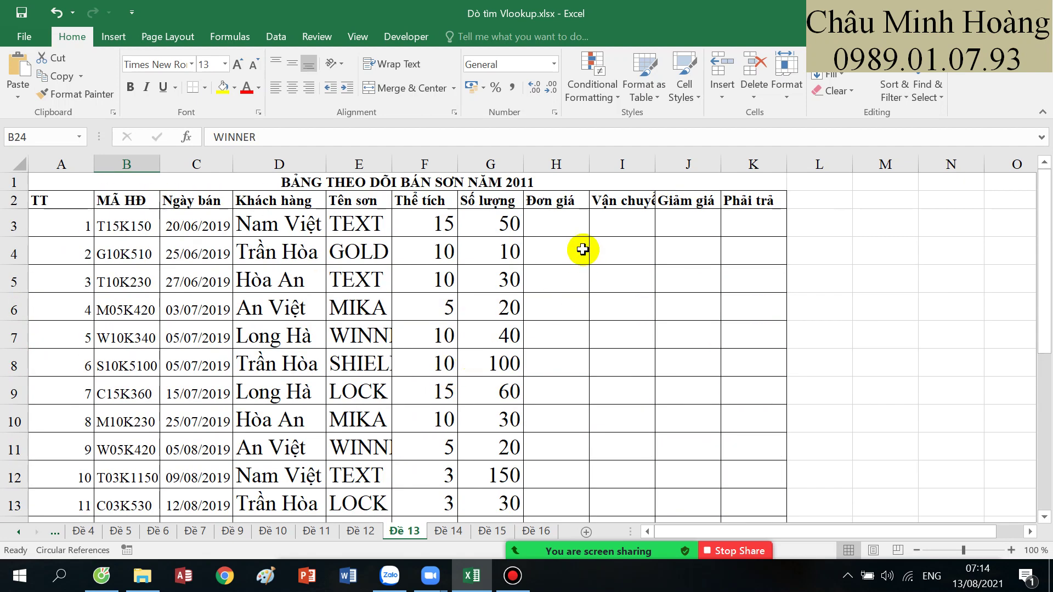
# - Begin a VLOOKUP formula in Đơn giá cell H3 with LEFT(B3;1) as the lookup value
pyautogui.click(565, 223)
pyautogui.write('=vl')
pyautogui.press('Tab')
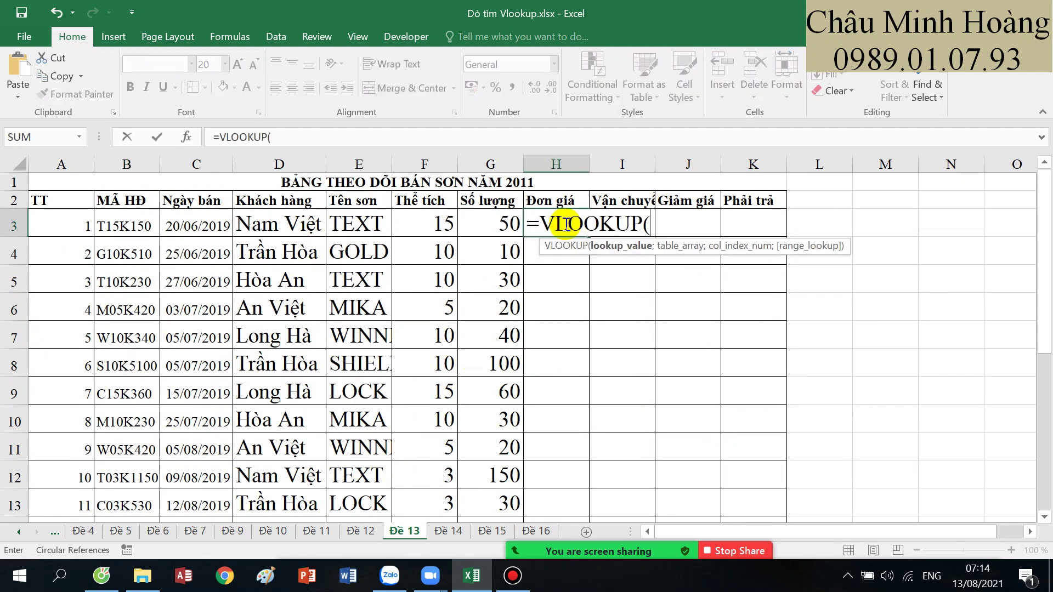
pyautogui.scroll(-5, 340, 463)
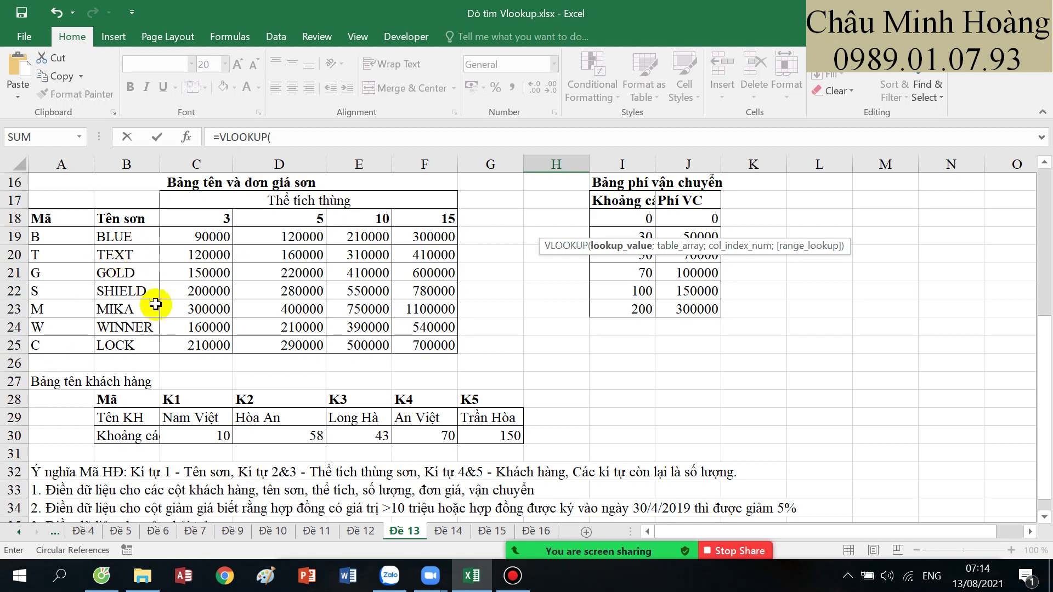
pyautogui.scroll(5, 153, 301)
pyautogui.scroll(1, 160, 310)
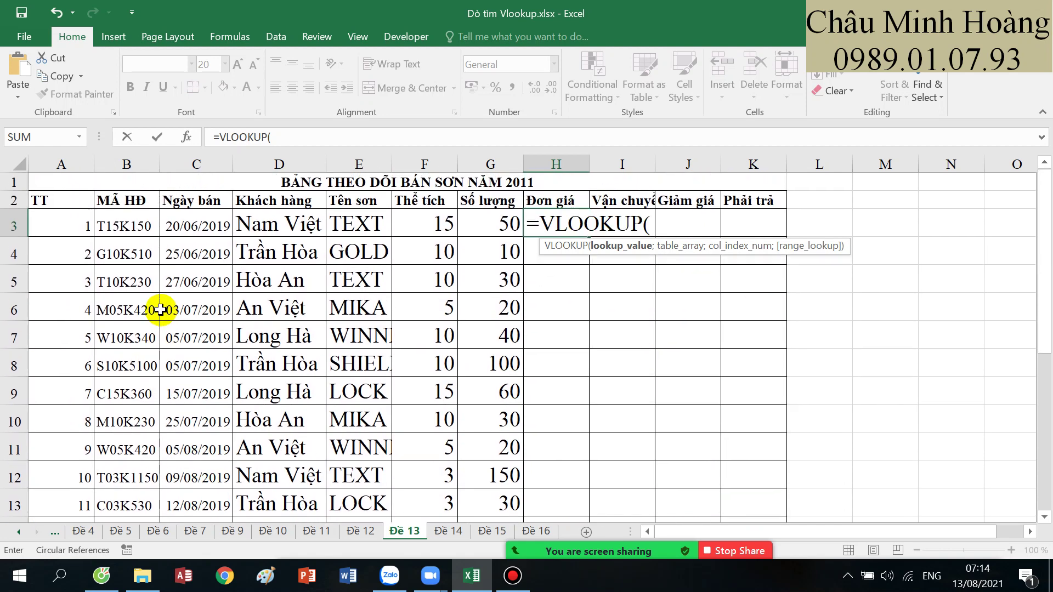
pyautogui.write('lef')
pyautogui.press('Tab')
pyautogui.click(130, 215)
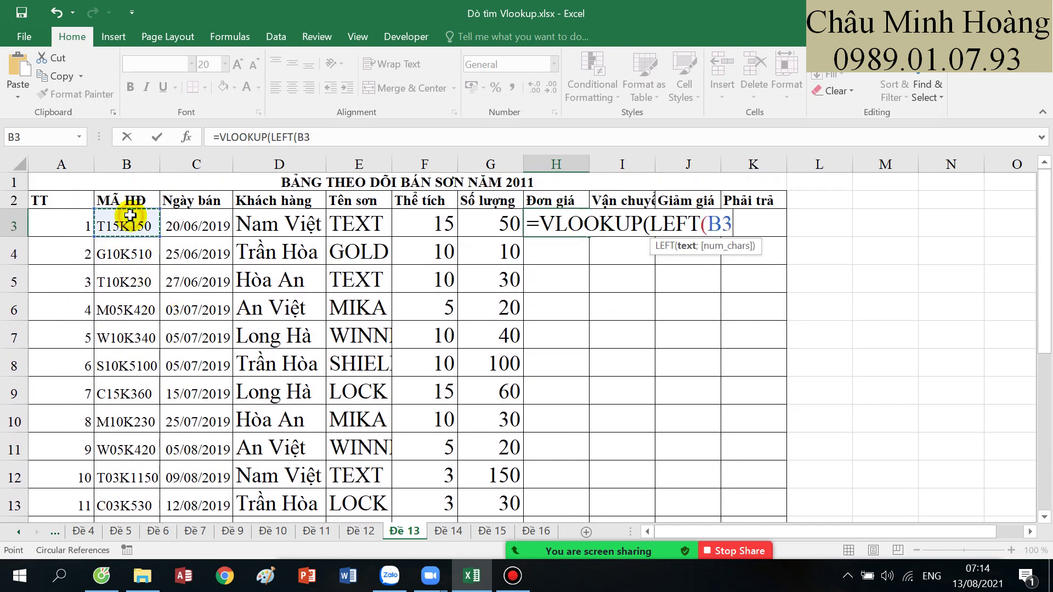
pyautogui.write(';1)')
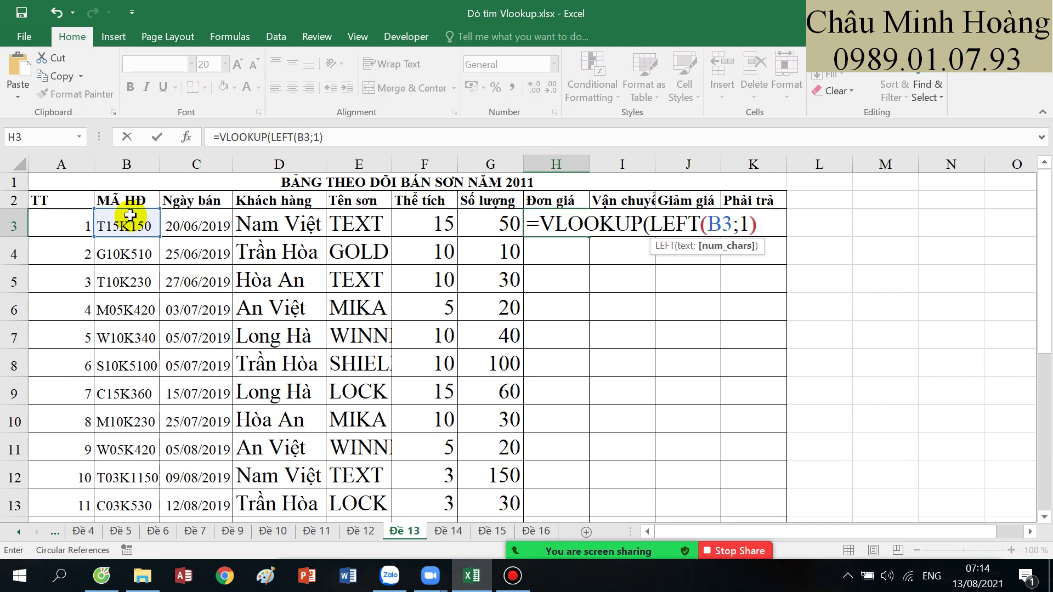
# - Set the lookup table of the H3 formula to the absolute range $A$19:$F$25
pyautogui.write(';')
pyautogui.scroll(-5, 159, 323)
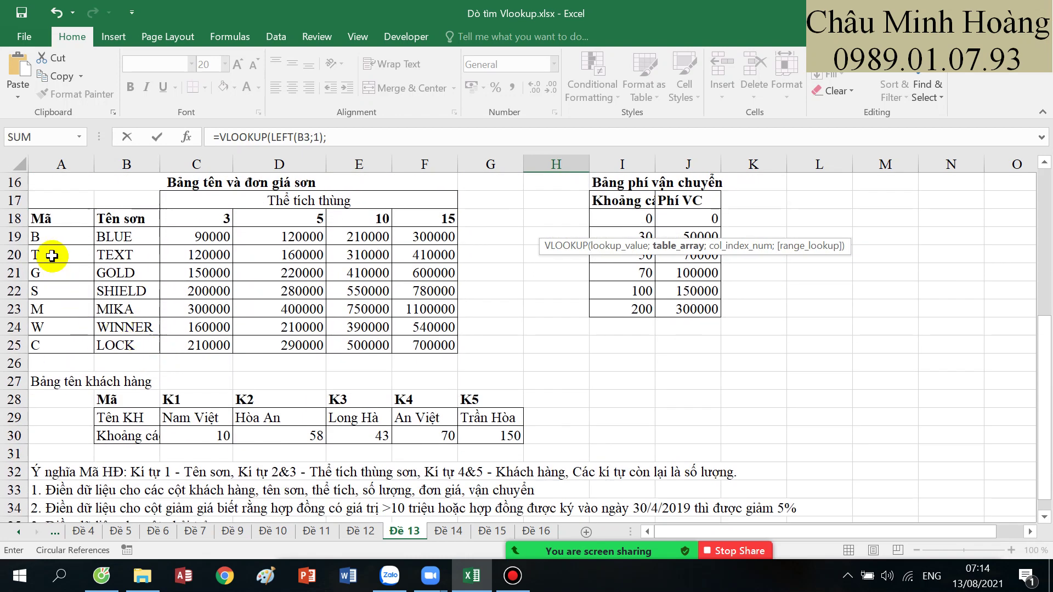
pyautogui.moveTo(82, 236); pyautogui.dragTo(442, 337)
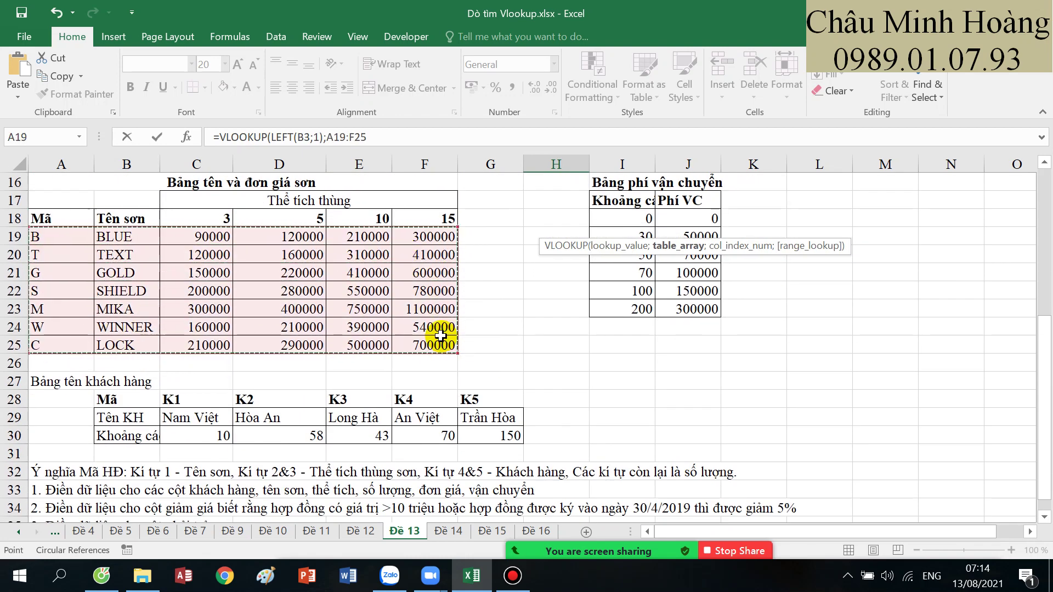
pyautogui.press('F4')
# - Start the column index of the H3 formula with an IF testing whether F3=3
pyautogui.write(';i')
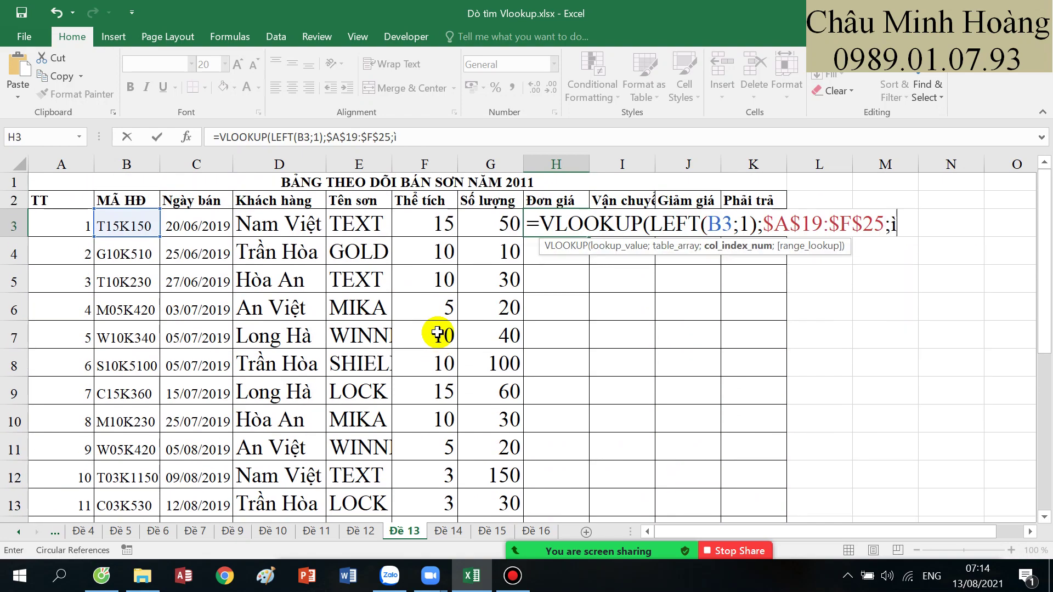
pyautogui.write('f(')
pyautogui.scroll(-3, 437, 333)
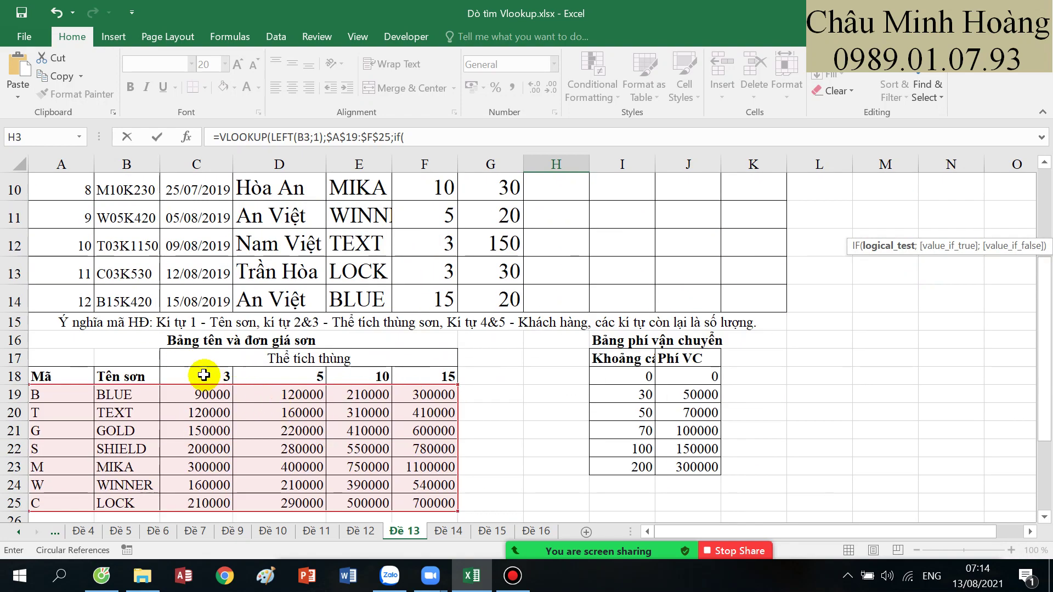
pyautogui.scroll(3, 291, 379)
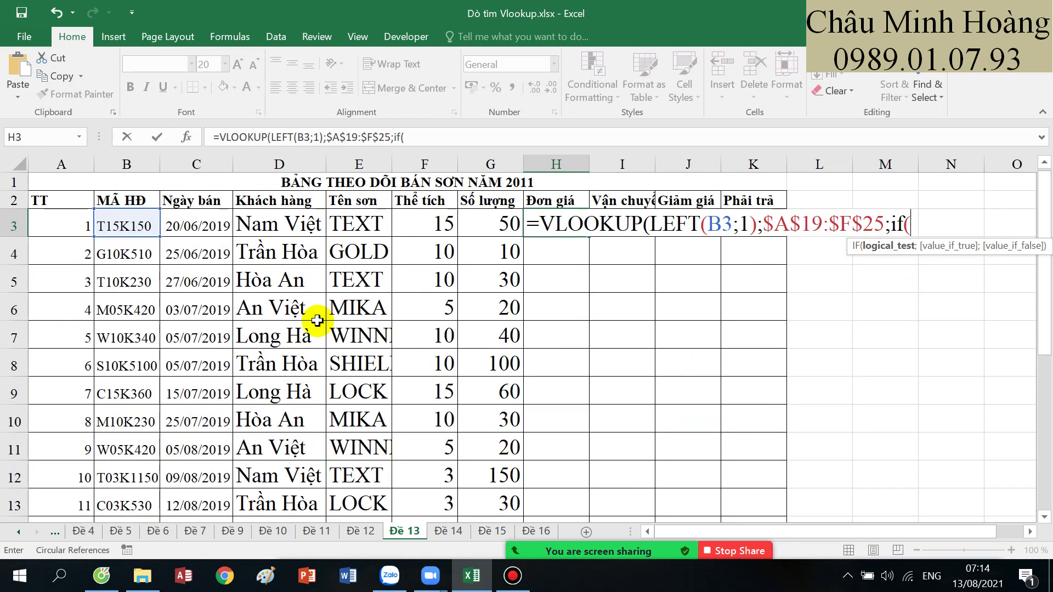
pyautogui.click(432, 222)
pyautogui.write('=3;')
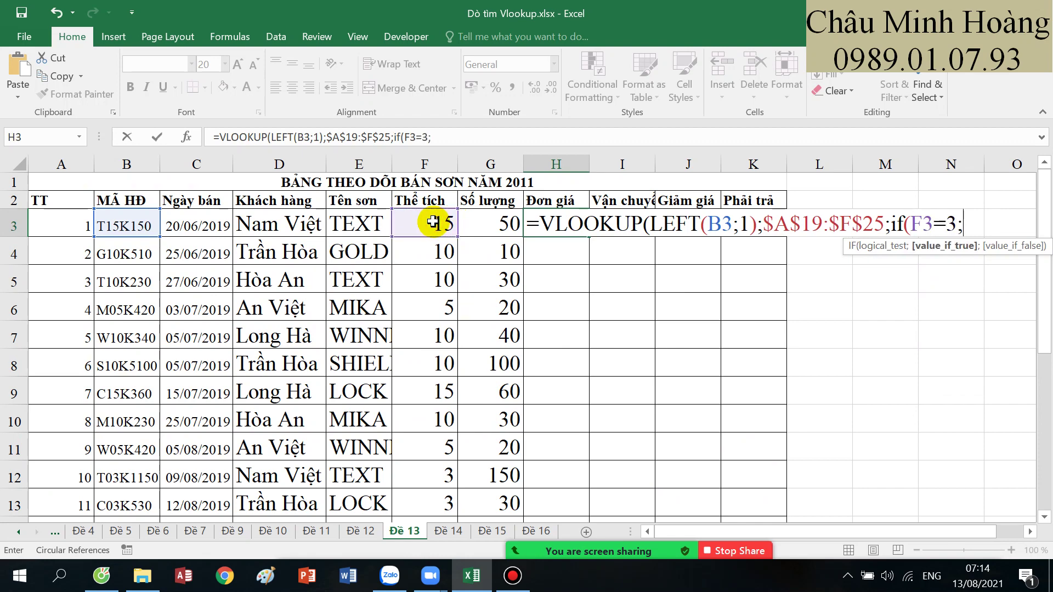
pyautogui.scroll(-4, 463, 197)
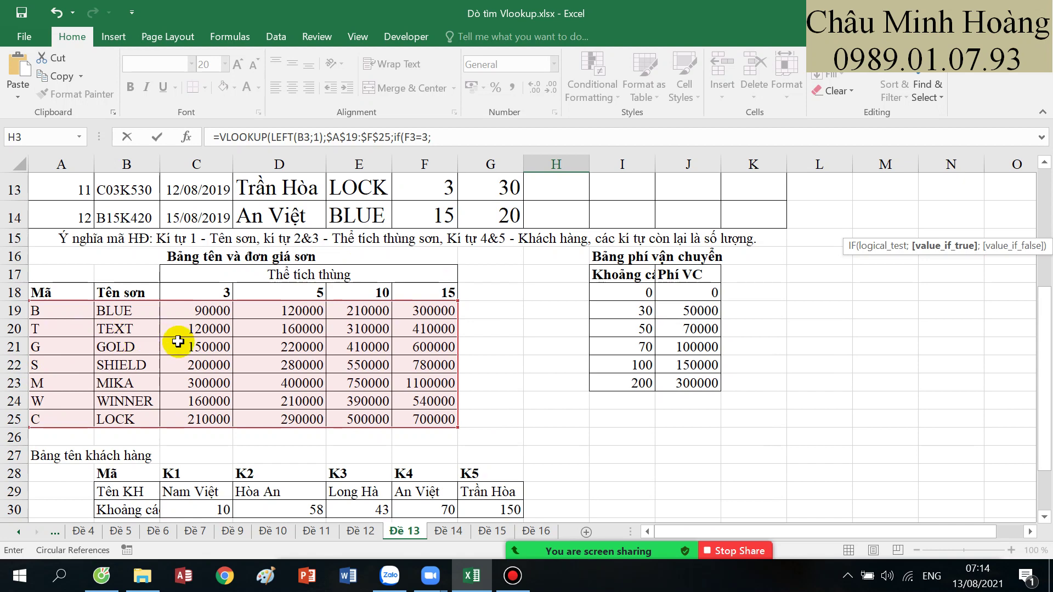
pyautogui.scroll(4, 264, 446)
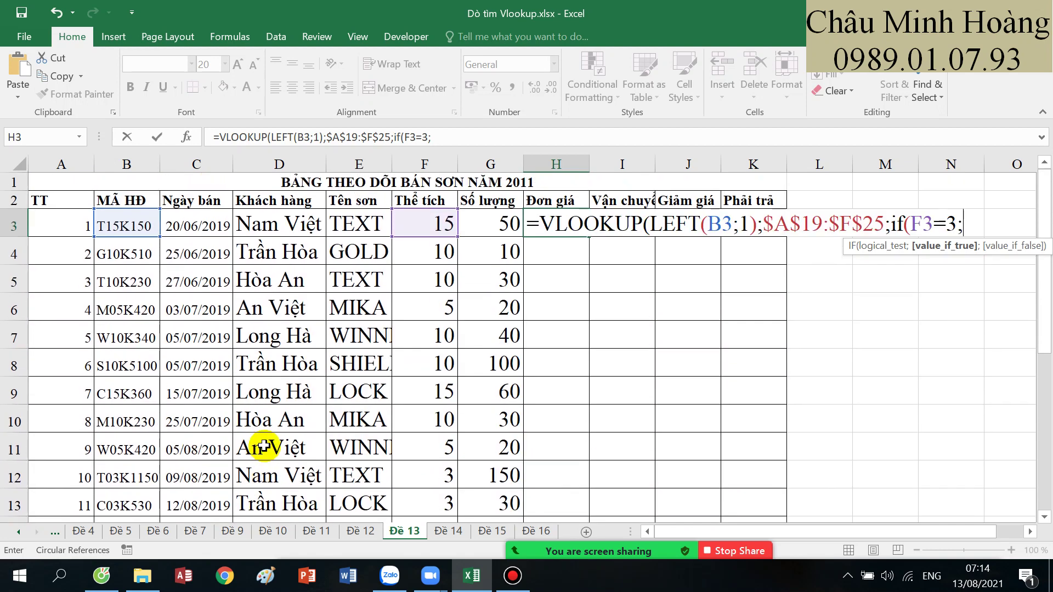
# - Return column 3 for the first IF in H3 and nest a second one, IF(F3=5;5;
pyautogui.write('3;if(')
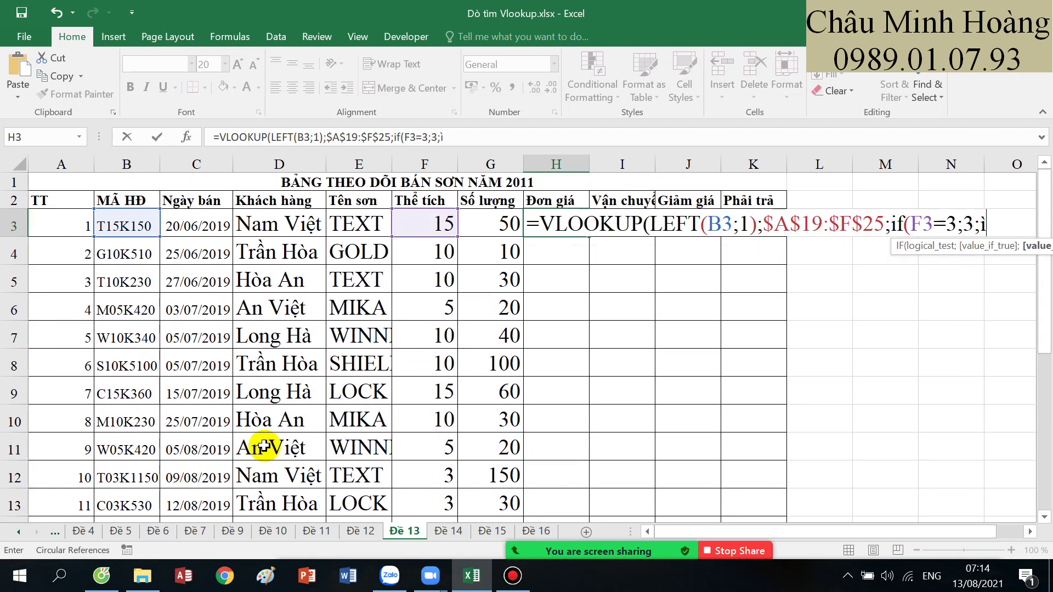
pyautogui.click(421, 223)
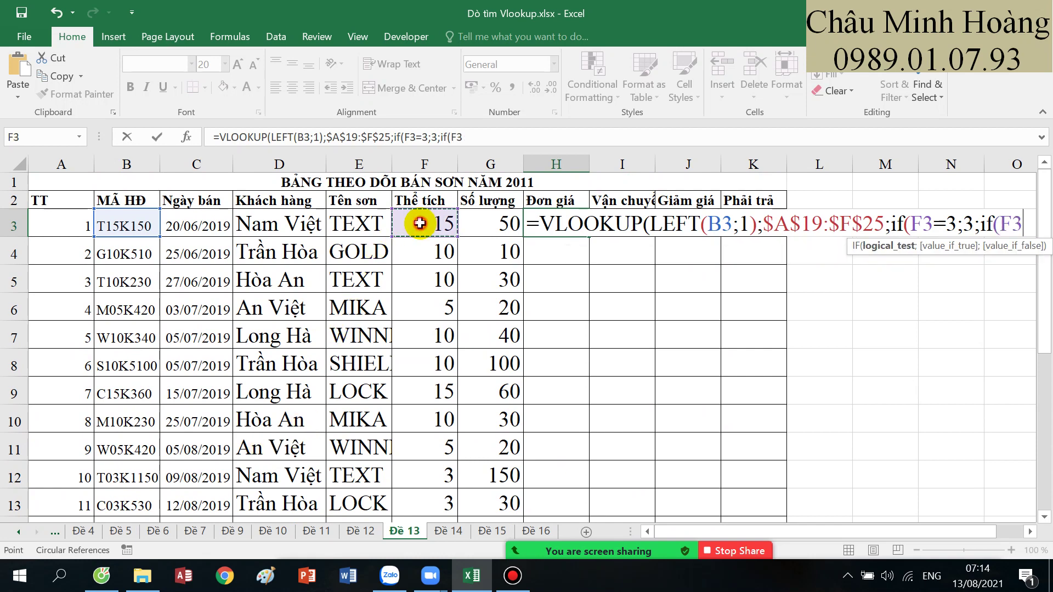
pyautogui.scroll(-2, 414, 348)
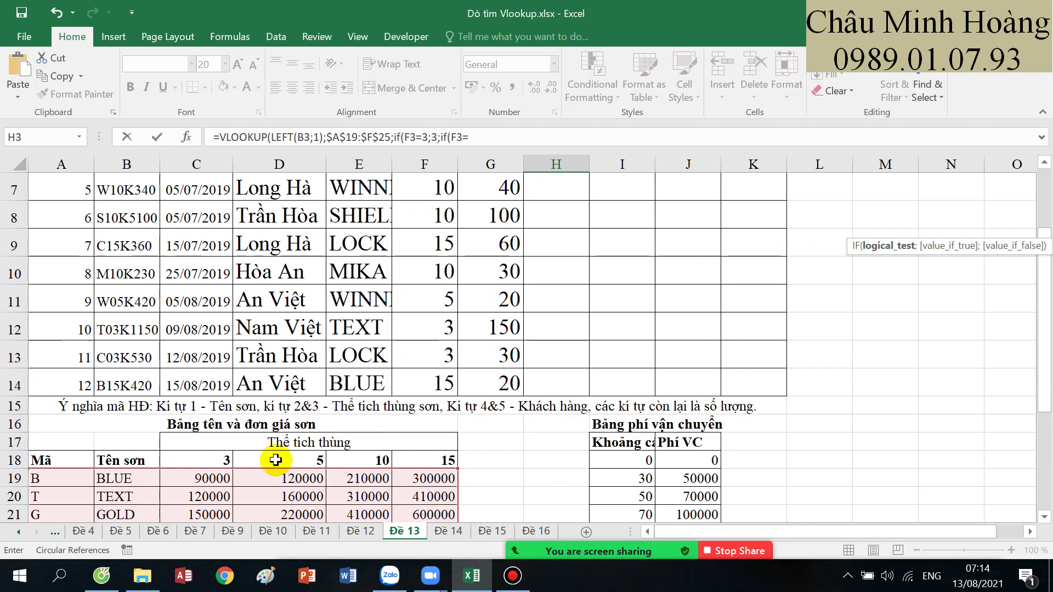
pyautogui.write('5;if(')
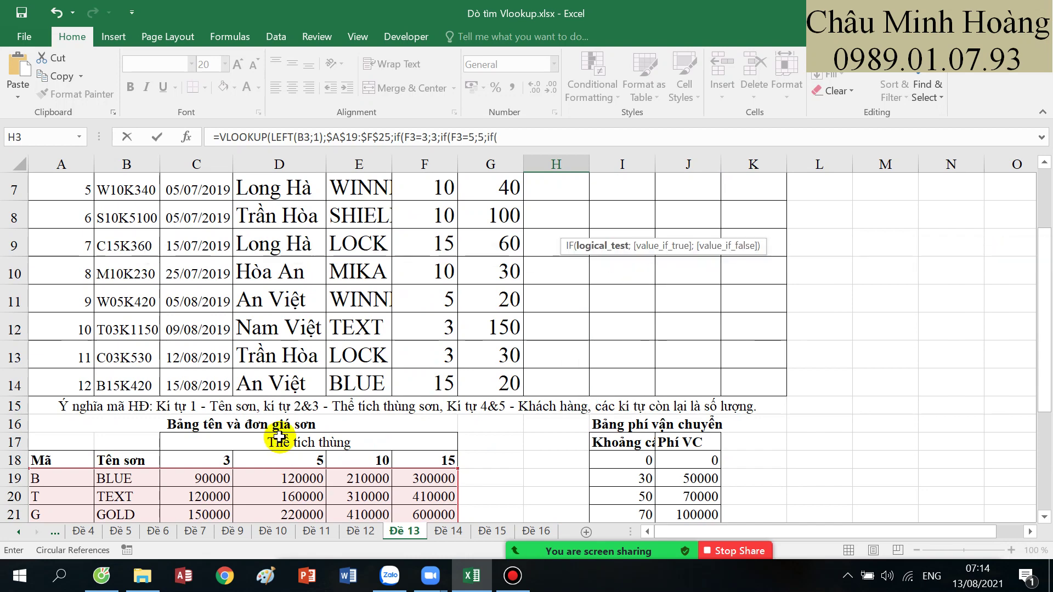
# - Nest a third condition, IF(F3=10;5;6), in the H3 column index and close all the IF brackets
pyautogui.scroll(2, 279, 437)
pyautogui.click(435, 223)
pyautogui.scroll(-2, 487, 353)
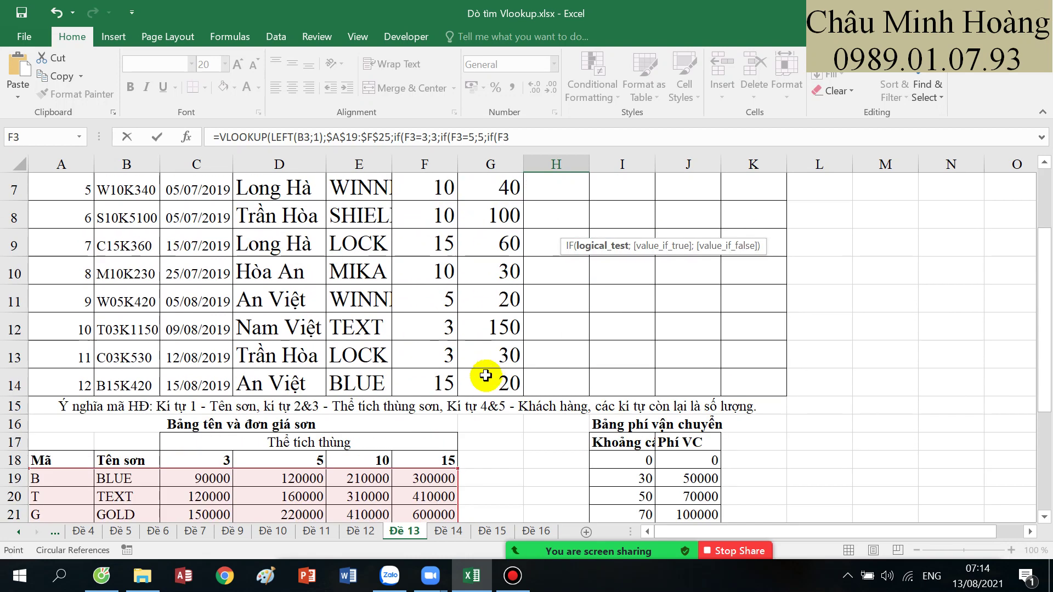
pyautogui.scroll(2, 485, 375)
pyautogui.write('1')
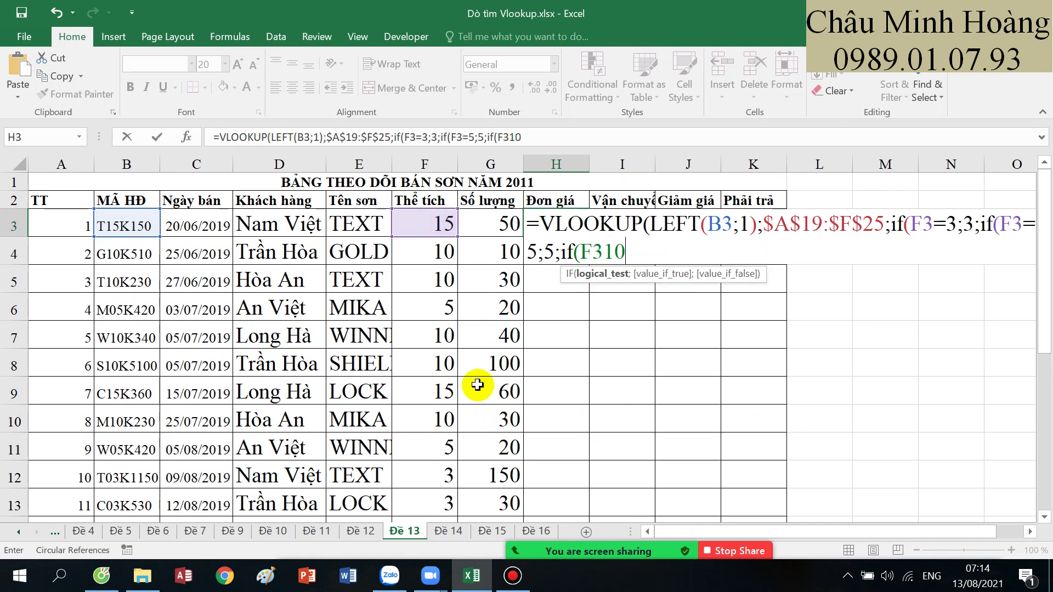
pyautogui.write('0')
pyautogui.press('BackSpace')
pyautogui.press('BackSpace')
pyautogui.write('=')
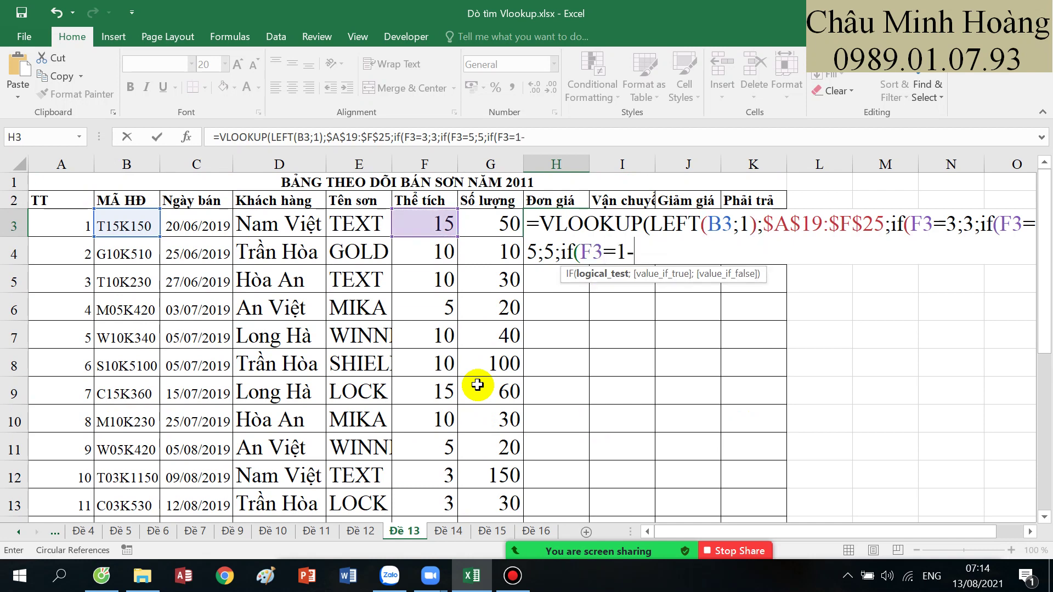
pyautogui.write('10;5;')
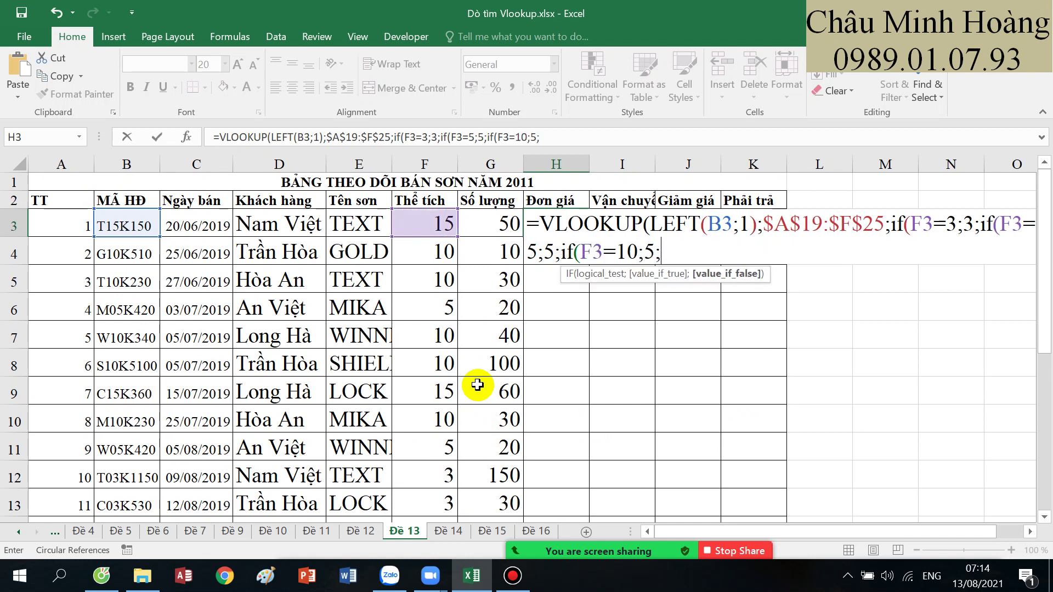
pyautogui.write('6)')
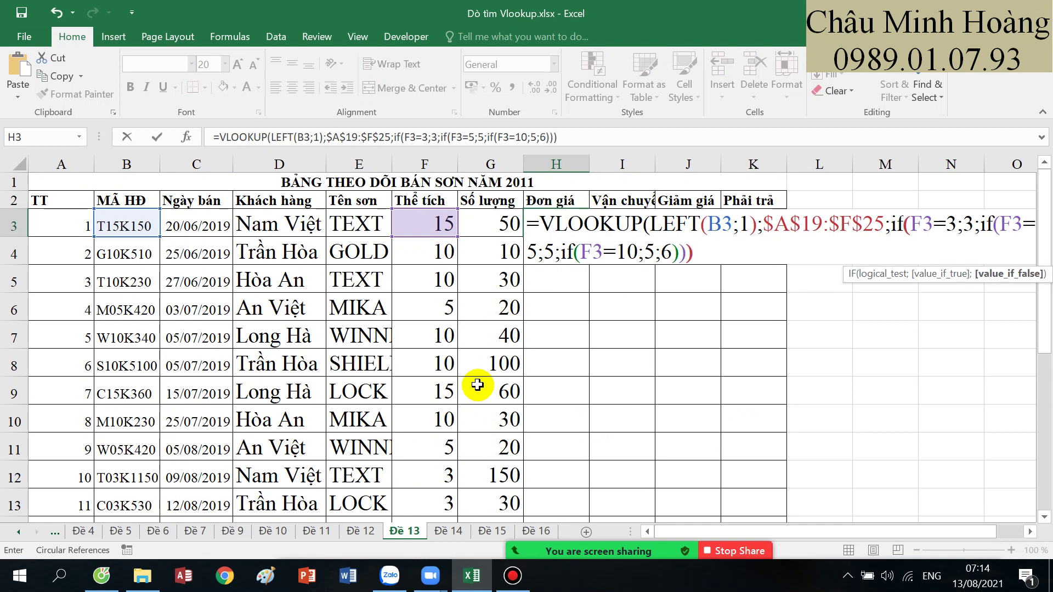
# - Finish the H3 VLOOKUP with exact match 0 and enter the formula
pyautogui.scroll(-3, 543, 416)
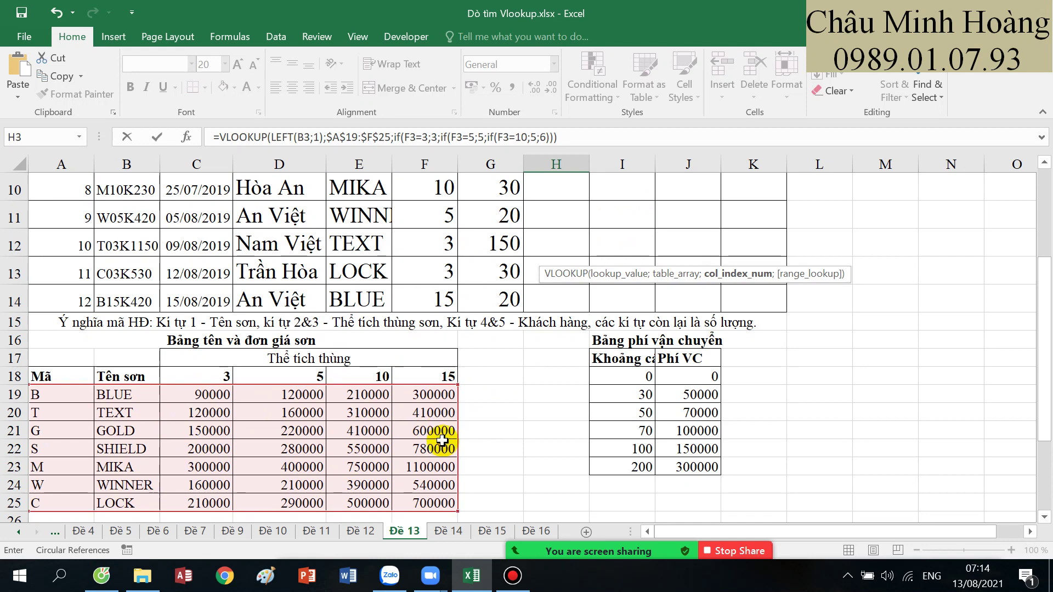
pyautogui.scroll(3, 565, 432)
pyautogui.write(';0)')
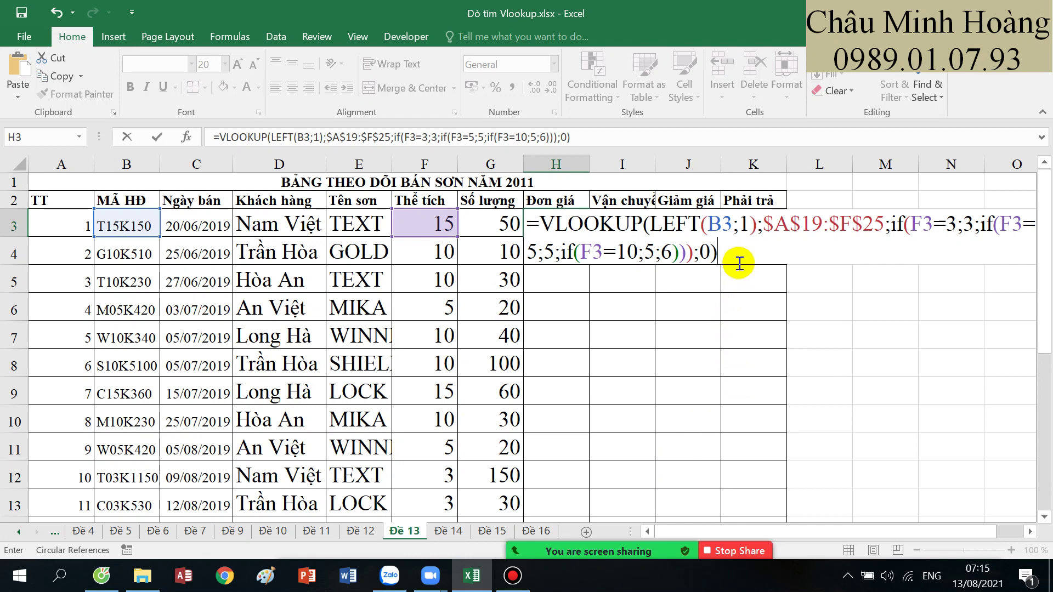
pyautogui.press('Return')
# - Examine the shipping fee table I18:J23 as the lookup source for the Vận chuyển column
pyautogui.click(622, 227)
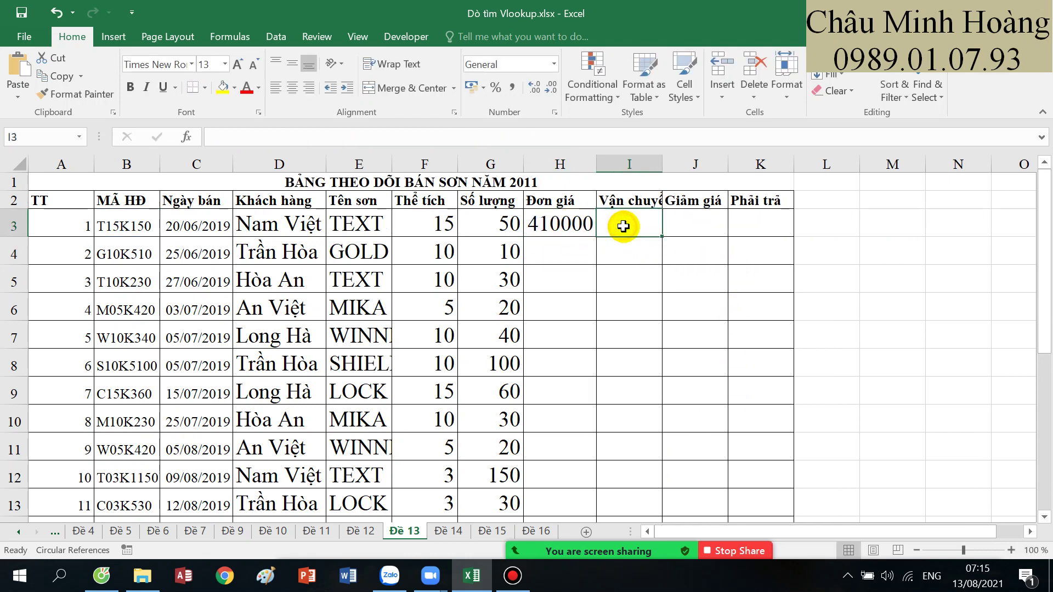
pyautogui.scroll(-4, 698, 283)
pyautogui.scroll(-1, 698, 283)
pyautogui.moveTo(636, 219); pyautogui.dragTo(692, 312)
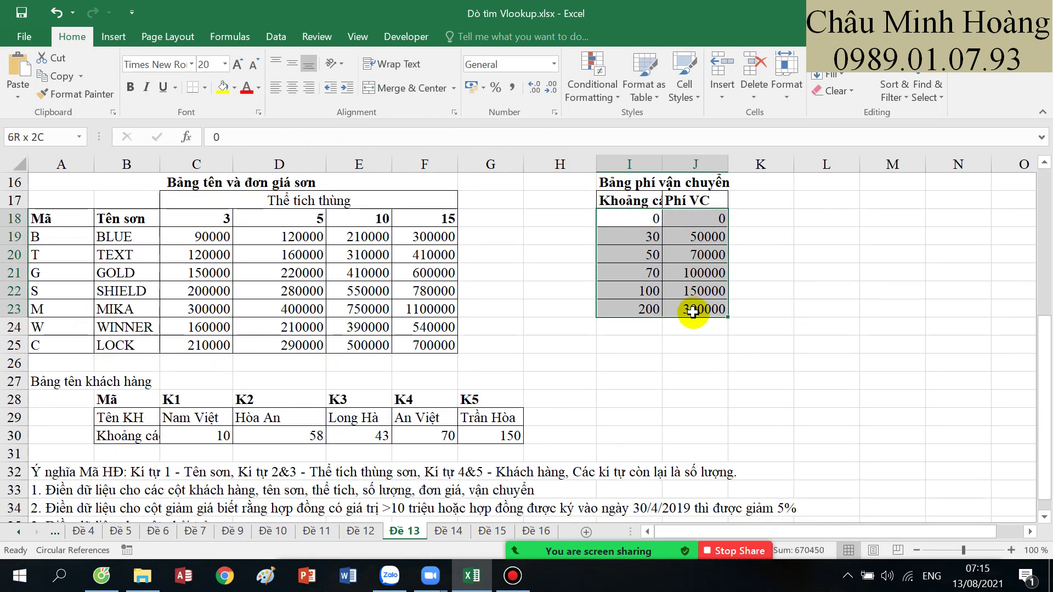
pyautogui.scroll(5, 707, 322)
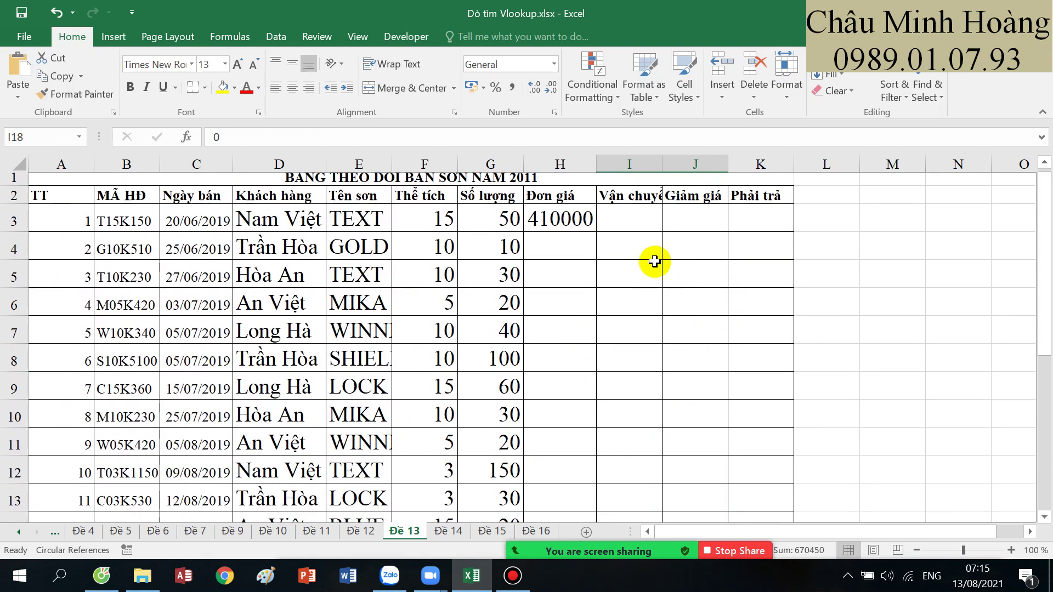
pyautogui.click(628, 222)
pyautogui.write('=vl')
pyautogui.press('Tab')
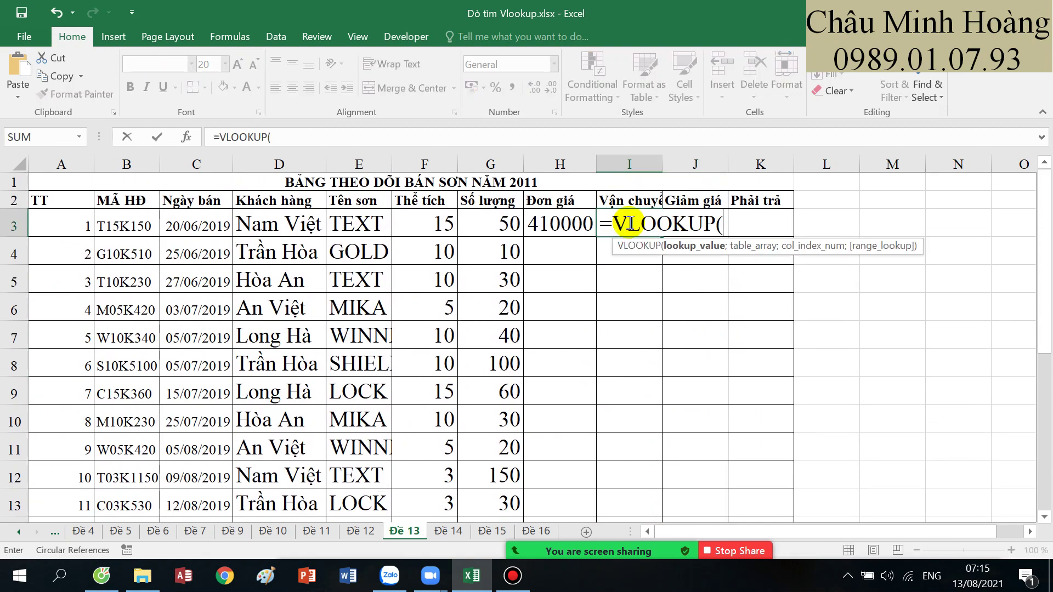
# - Compare the distance bands of the shipping fee table with the customer distances in row 30
pyautogui.scroll(-1, 639, 307)
pyautogui.scroll(-4, 639, 307)
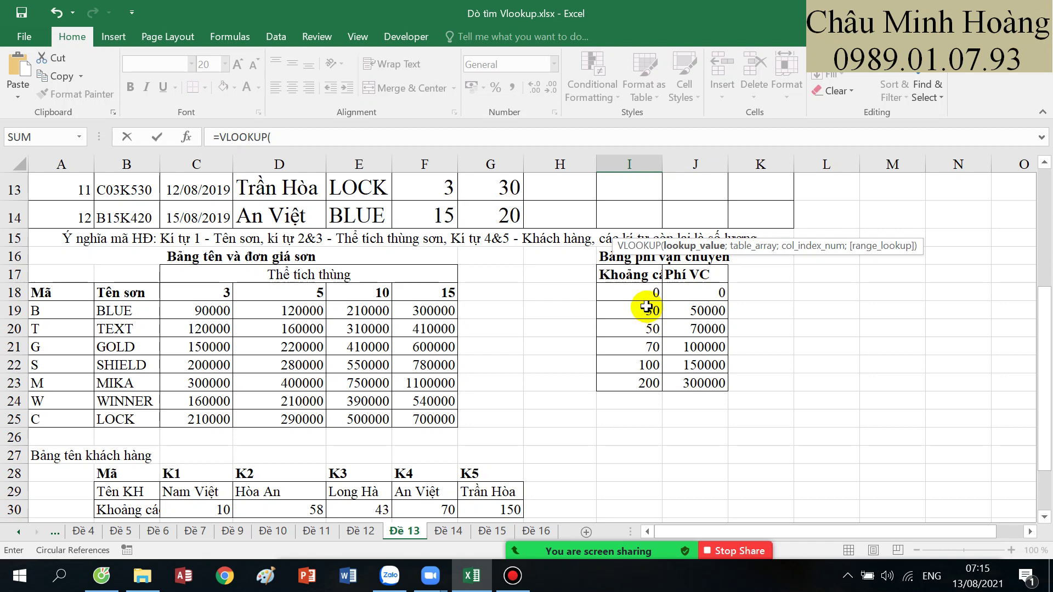
pyautogui.scroll(3, 627, 328)
pyautogui.scroll(1, 626, 327)
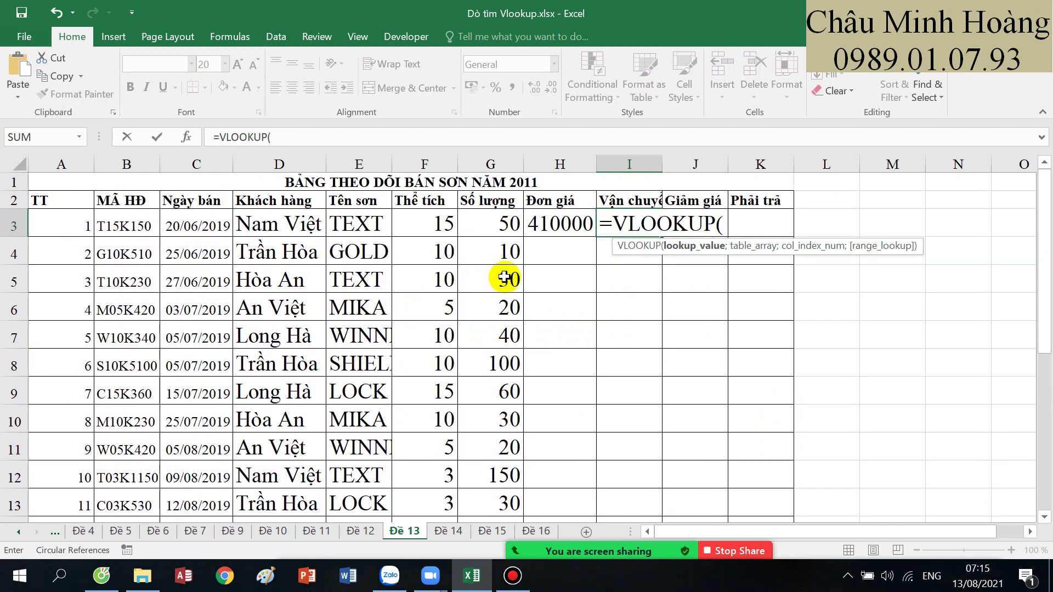
pyautogui.scroll(-3, 618, 307)
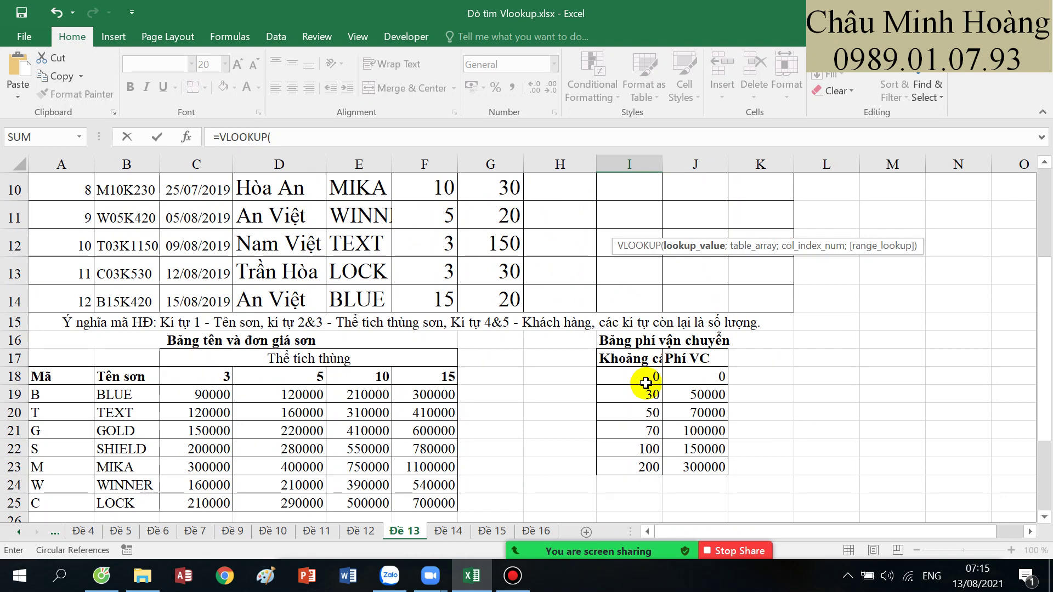
pyautogui.scroll(-4, 555, 408)
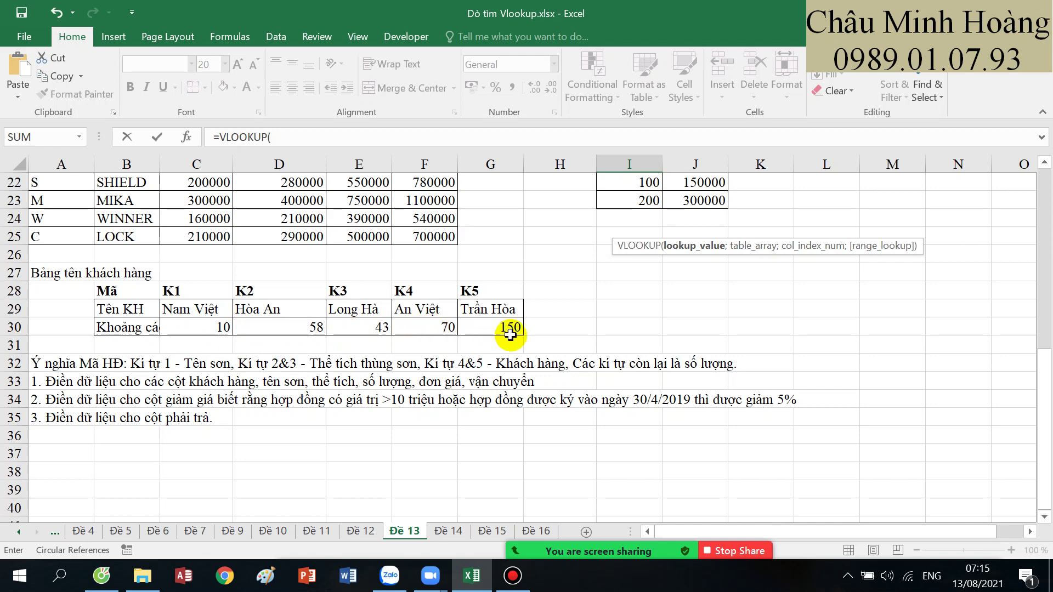
pyautogui.scroll(3, 686, 329)
pyautogui.scroll(3, 706, 308)
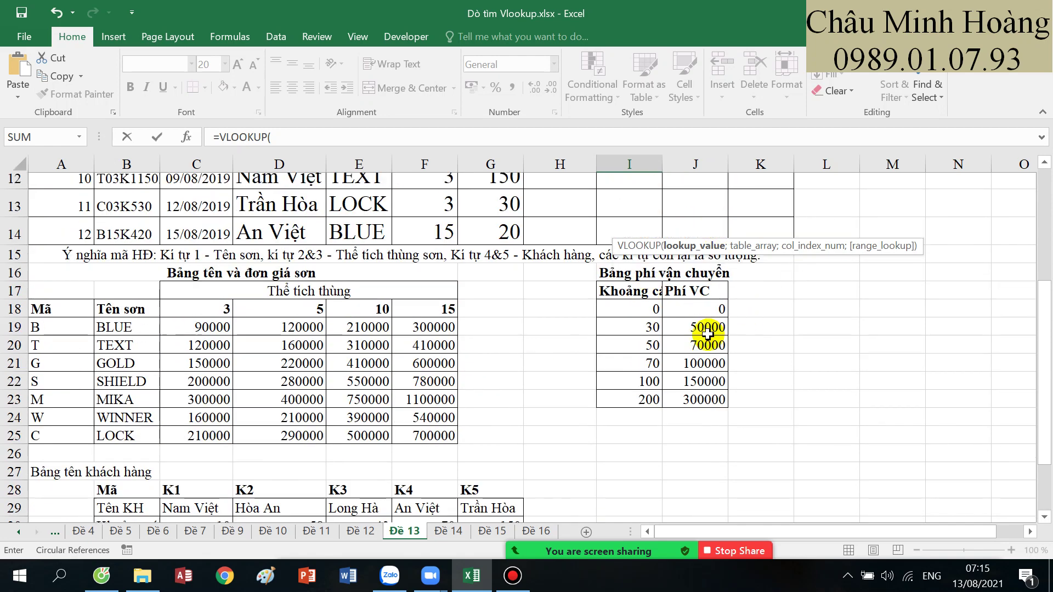
pyautogui.scroll(1, 706, 329)
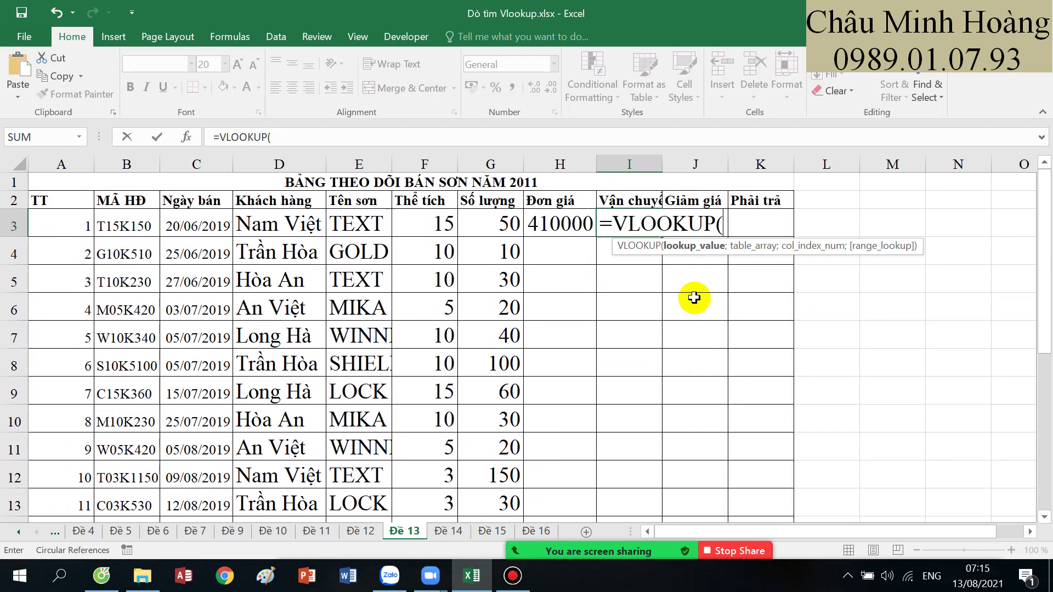
# - Discard the unfinished VLOOKUP in I3 and review the complete Đơn giá formula in H3
pyautogui.click(722, 223)
pyautogui.moveTo(593, 224); pyautogui.dragTo(757, 254)
pyautogui.press('Escape')
pyautogui.doubleClick(548, 223)
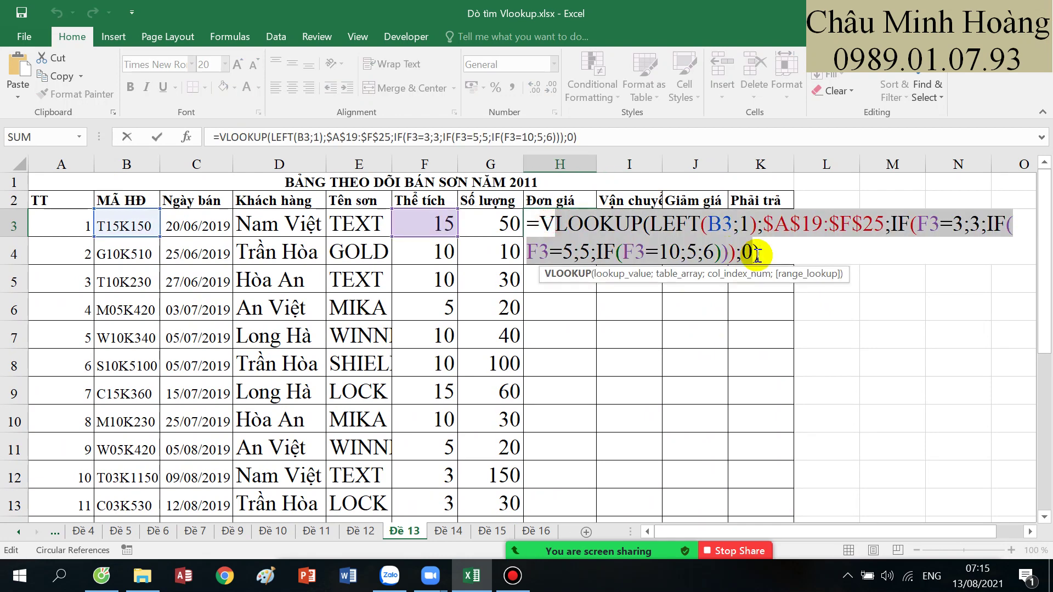
pyautogui.click(512, 575)
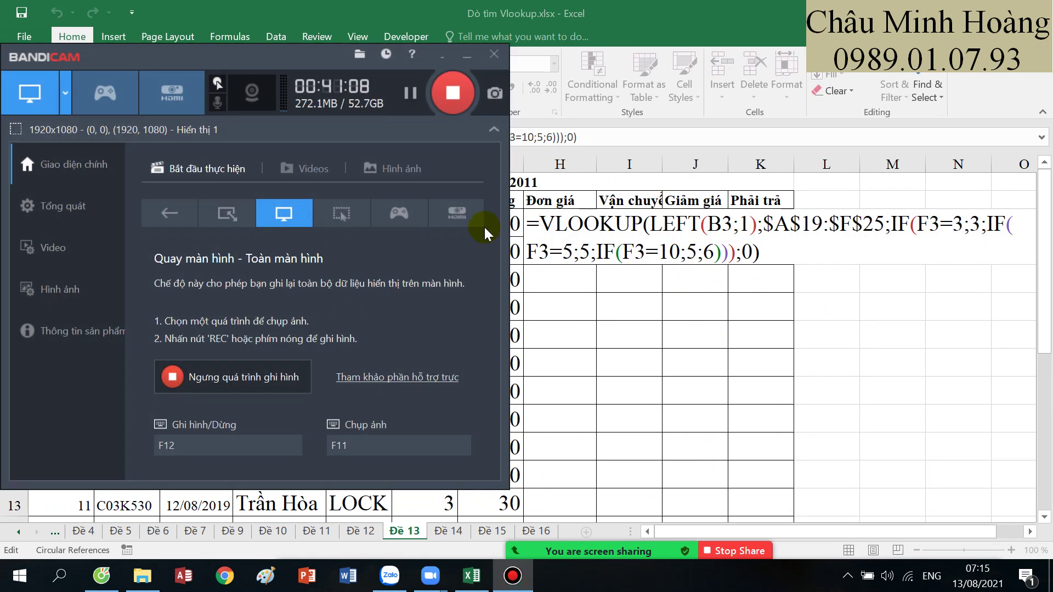
pyautogui.click(418, 101)
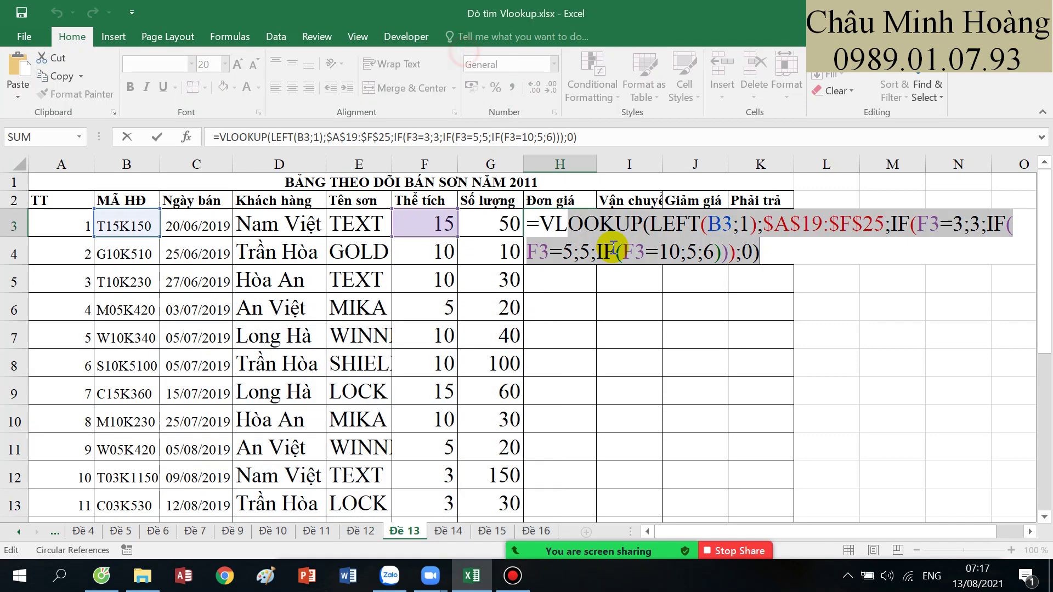
pyautogui.press('Return')
# - Examine the shipping fee table's distance bands in I18:J23 together with the customer distances in C30:G30
pyautogui.click(626, 228)
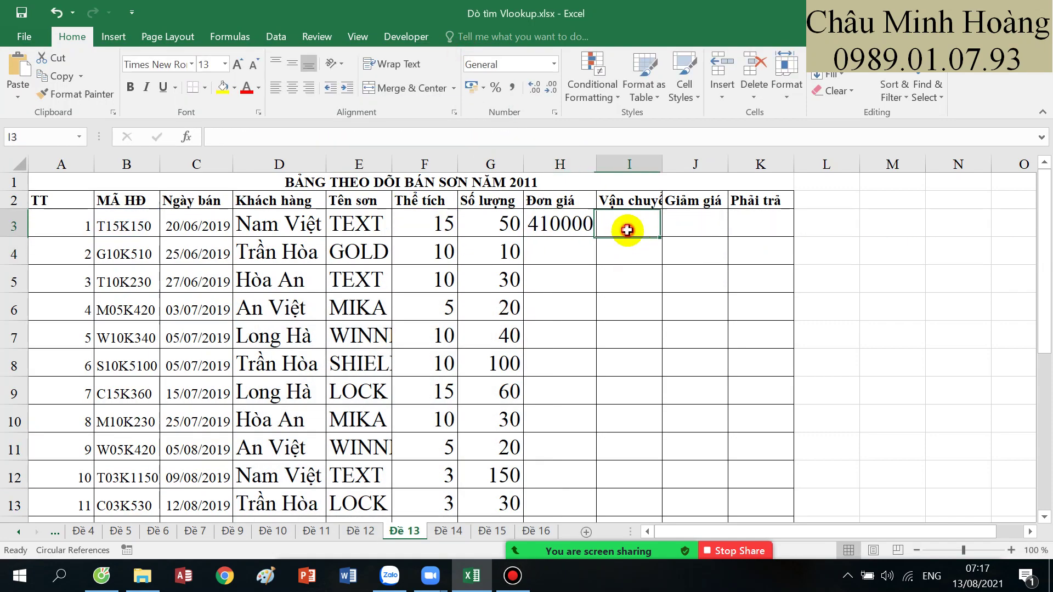
pyautogui.scroll(-4, 628, 240)
pyautogui.moveTo(630, 306); pyautogui.dragTo(701, 388)
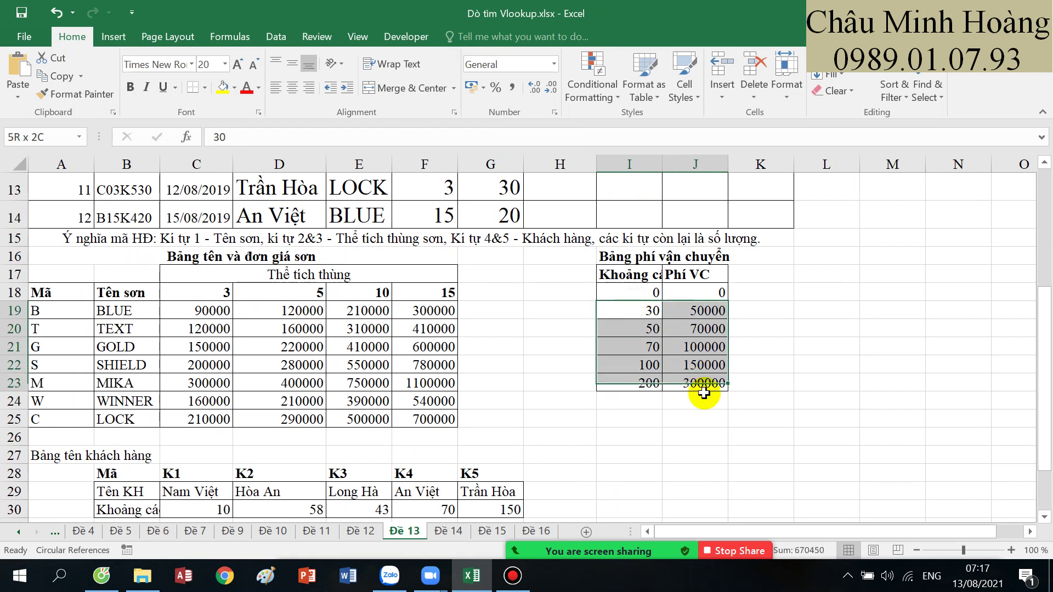
pyautogui.moveTo(660, 314); pyautogui.dragTo(631, 347)
pyautogui.click(559, 334)
pyautogui.click(513, 575)
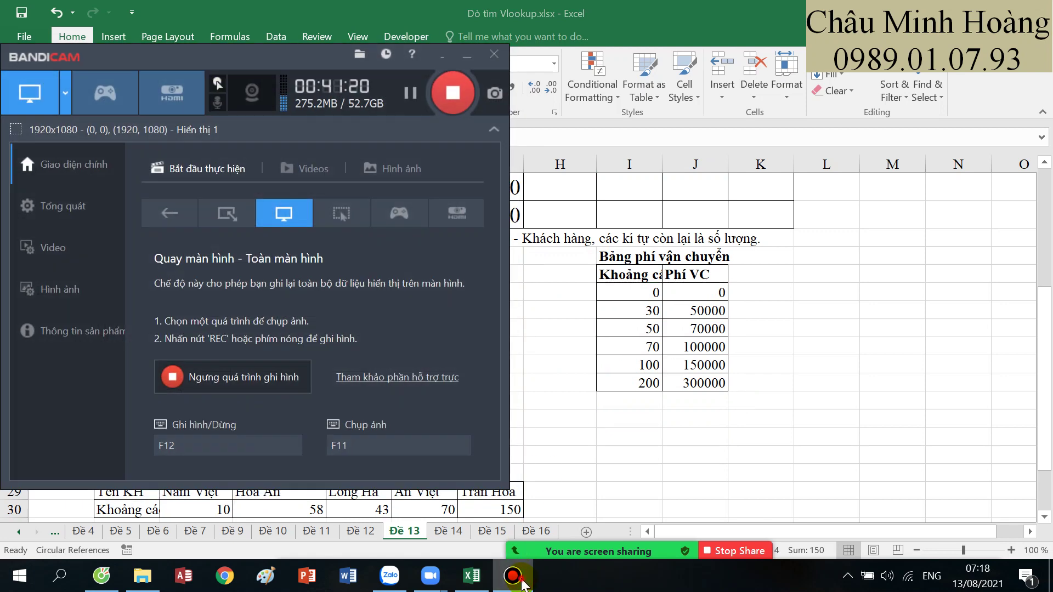
pyautogui.click(513, 574)
pyautogui.moveTo(651, 292); pyautogui.dragTo(646, 384)
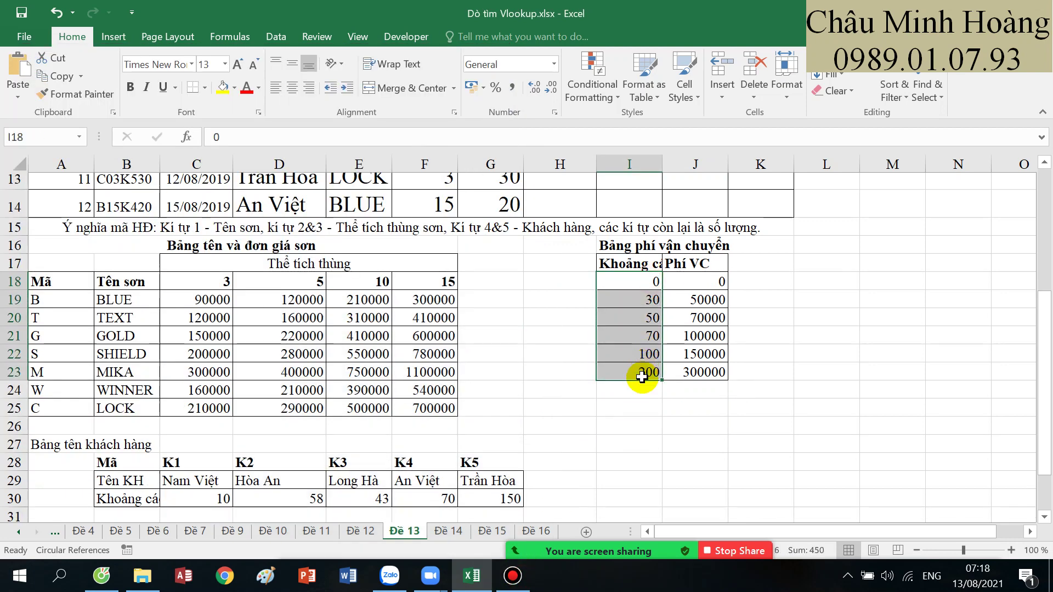
pyautogui.scroll(-2, 639, 437)
pyautogui.moveTo(211, 388); pyautogui.dragTo(500, 377)
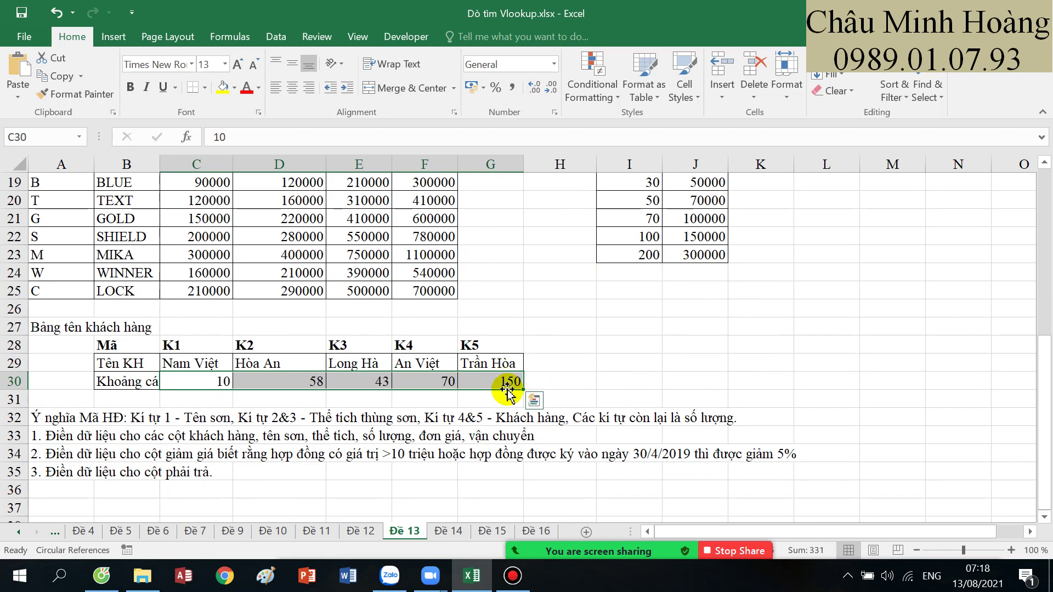
# - Fill the Đơn giá formula from H3 down the column to row 14
pyautogui.scroll(4, 768, 377)
pyautogui.scroll(2, 748, 370)
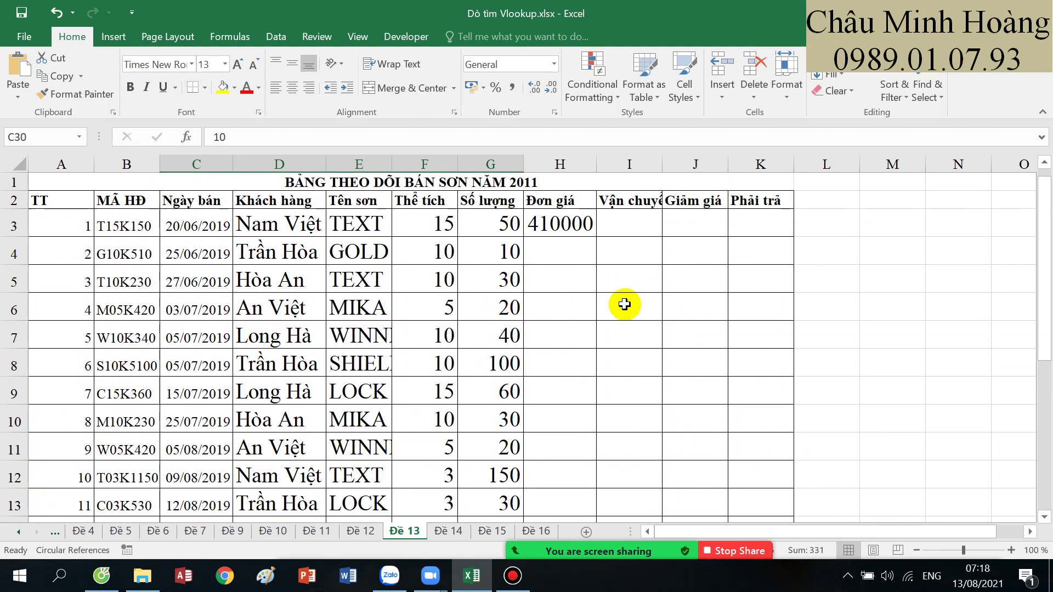
pyautogui.click(580, 230)
pyautogui.moveTo(593, 239)
pyautogui.mouseDown()
pyautogui.moveTo(576, 526)
pyautogui.moveTo(575, 429)
pyautogui.mouseUp()
pyautogui.scroll(2, 624, 328)
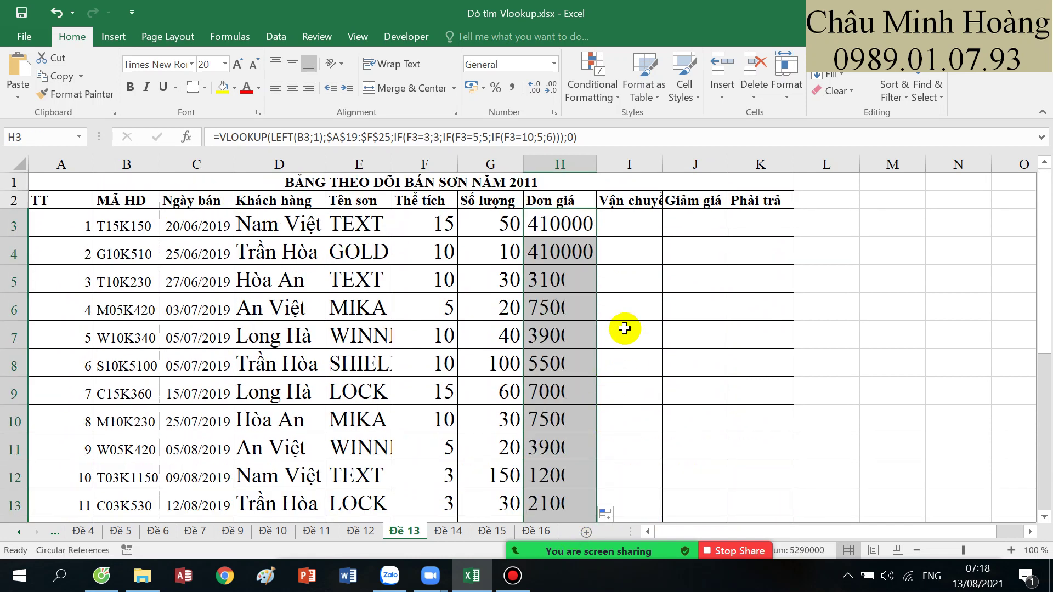
# - Begin an HLOOKUP formula in I3 with MID(B3;4;2) as its lookup value
pyautogui.click(618, 230)
pyautogui.write('=')
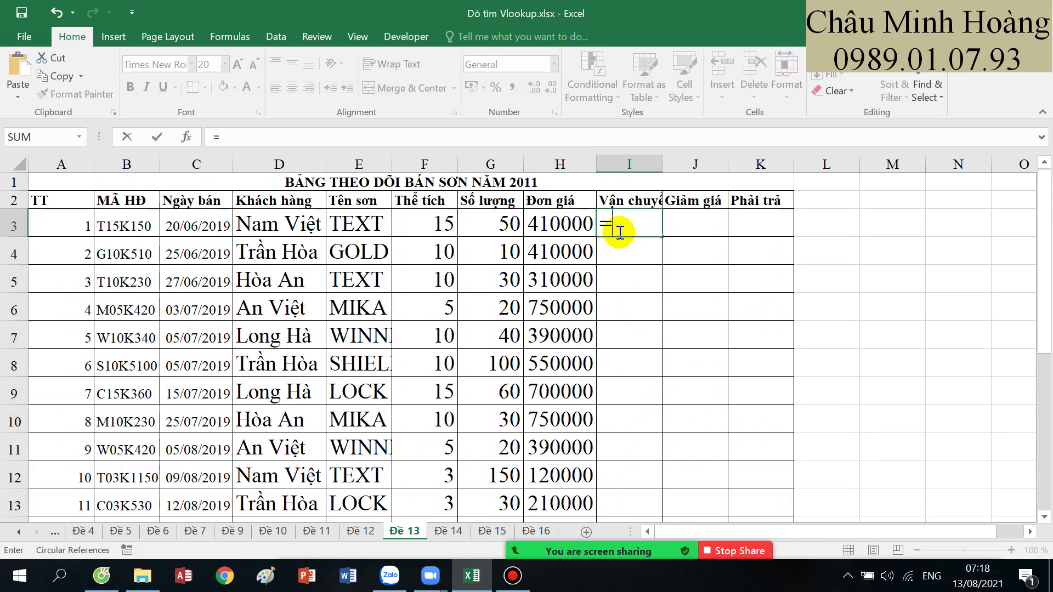
pyautogui.write('HLOOKUP(')
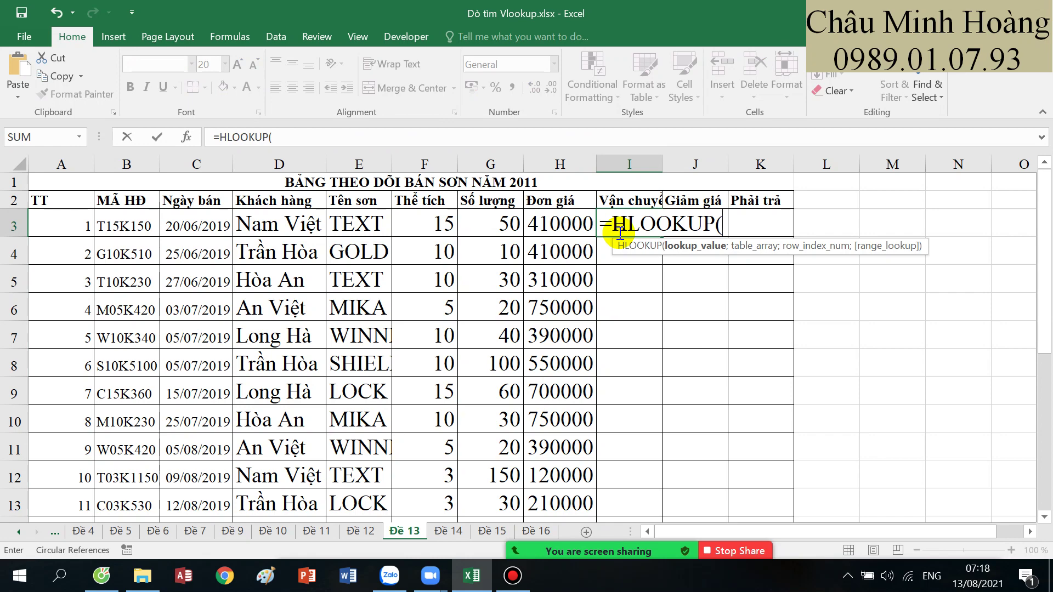
pyautogui.scroll(-6, 521, 263)
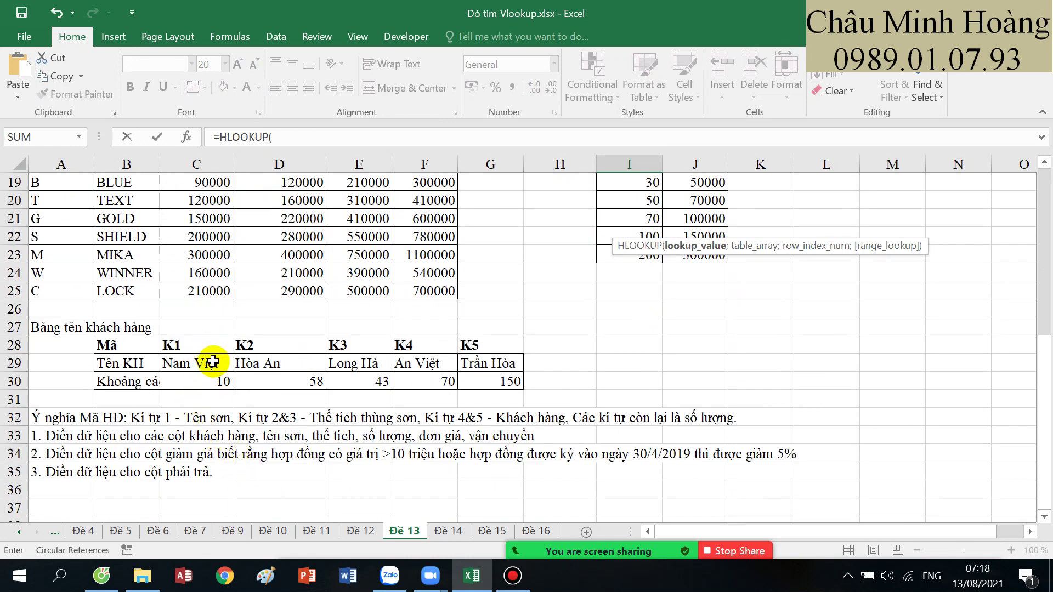
pyautogui.scroll(6, 242, 357)
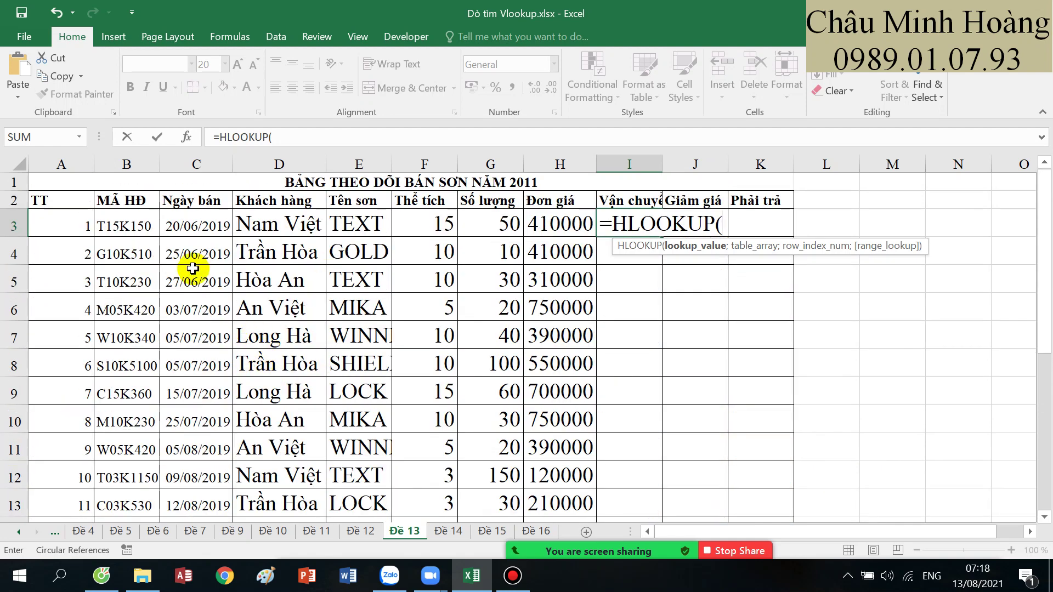
pyautogui.write('mid')
pyautogui.press('Tab')
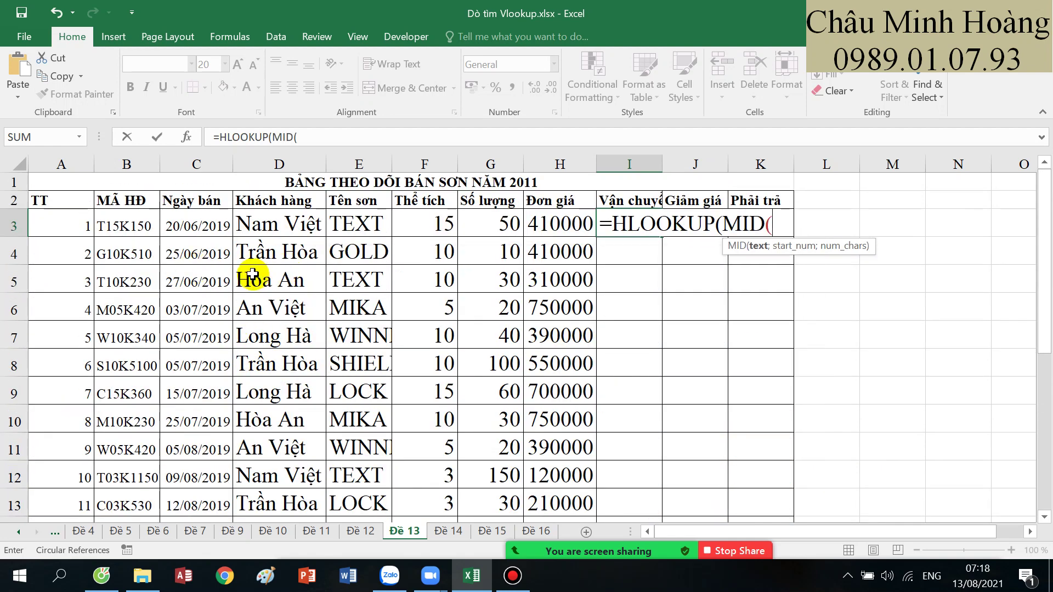
pyautogui.click(143, 226)
pyautogui.write(';')
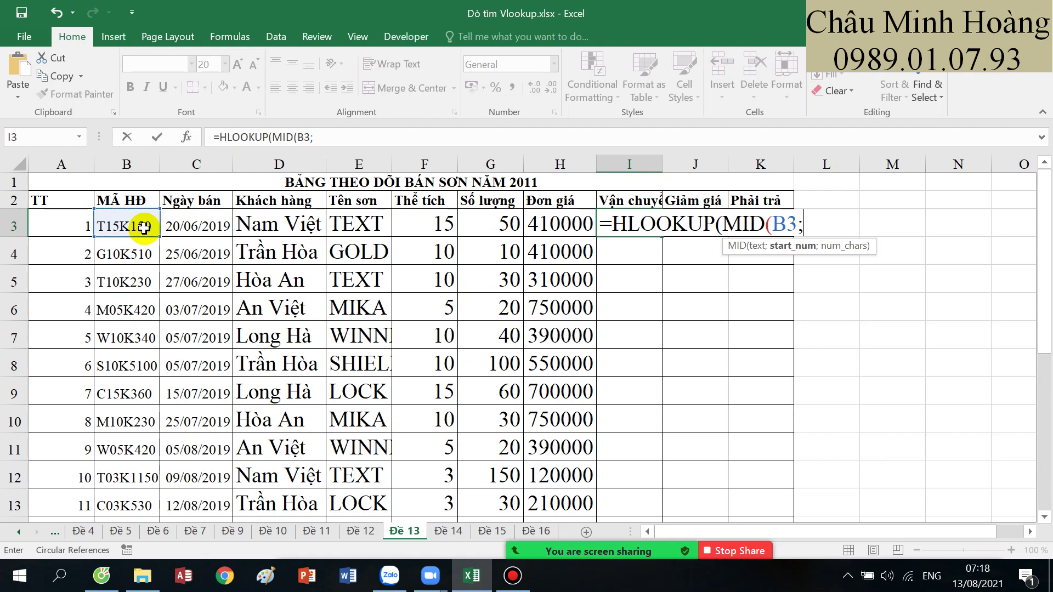
pyautogui.write('4;2)')
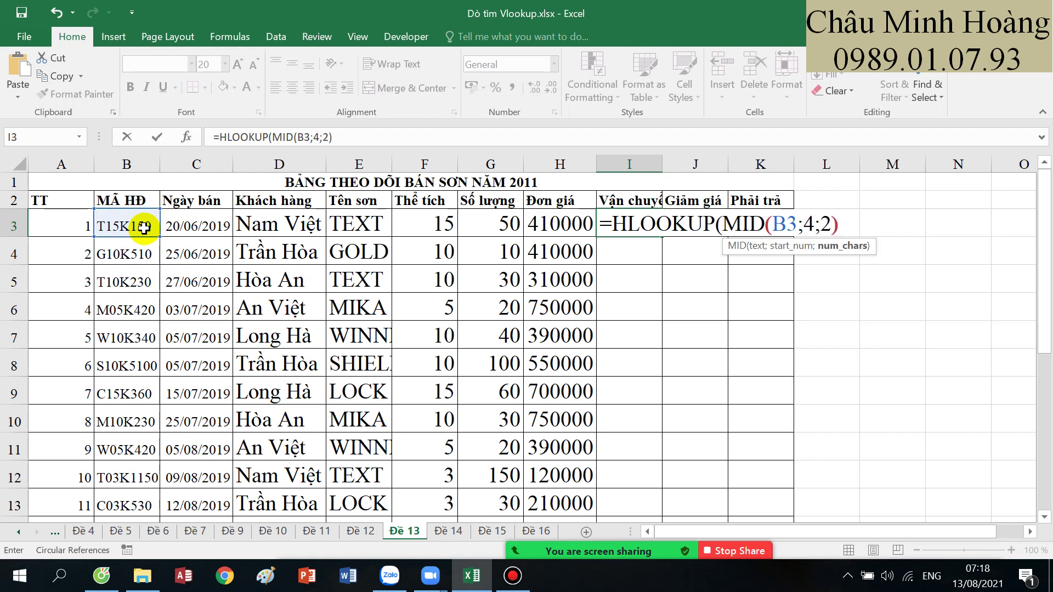
pyautogui.write(';')
# - Complete the I3 HLOOKUP with the absolute customer table $C$28:$G$30, row index 3 and exact match 0, and enter it
pyautogui.scroll(-6, 145, 296)
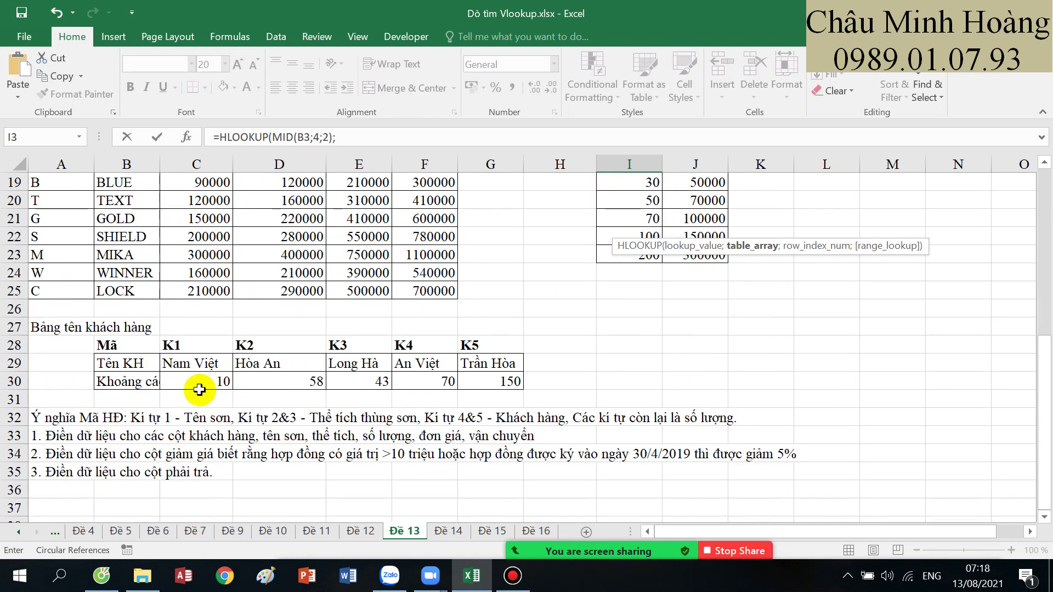
pyautogui.moveTo(204, 345); pyautogui.dragTo(508, 382)
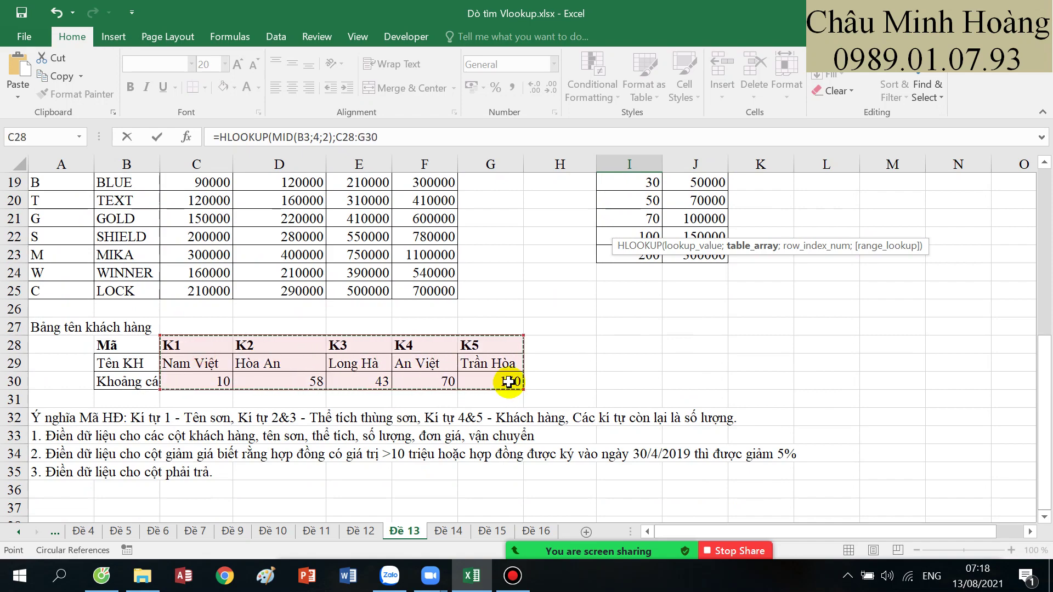
pyautogui.press('F4')
pyautogui.write(';')
pyautogui.scroll(-3, 301, 458)
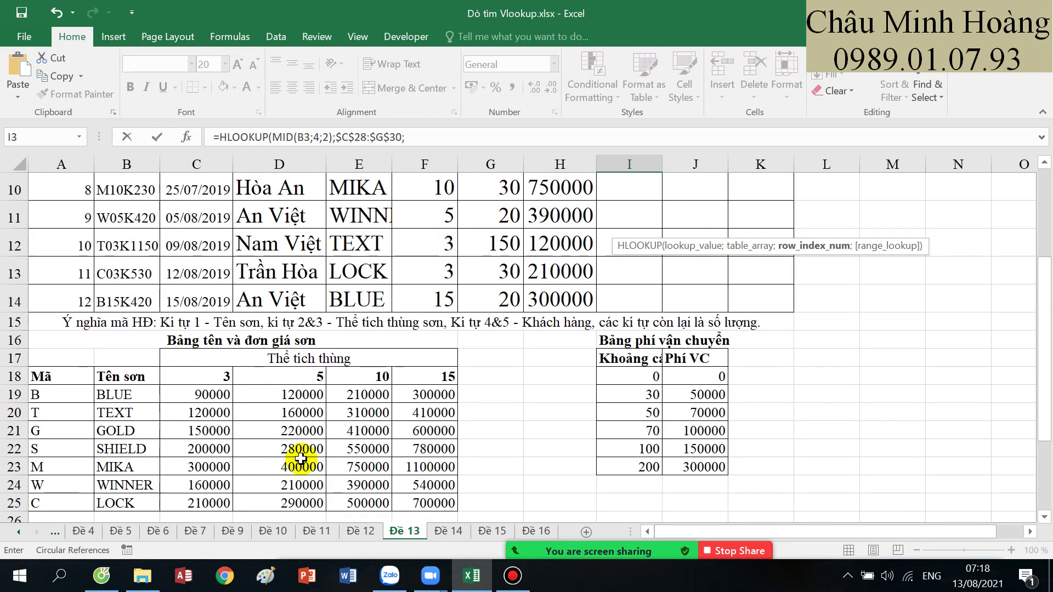
pyautogui.scroll(-4, 301, 459)
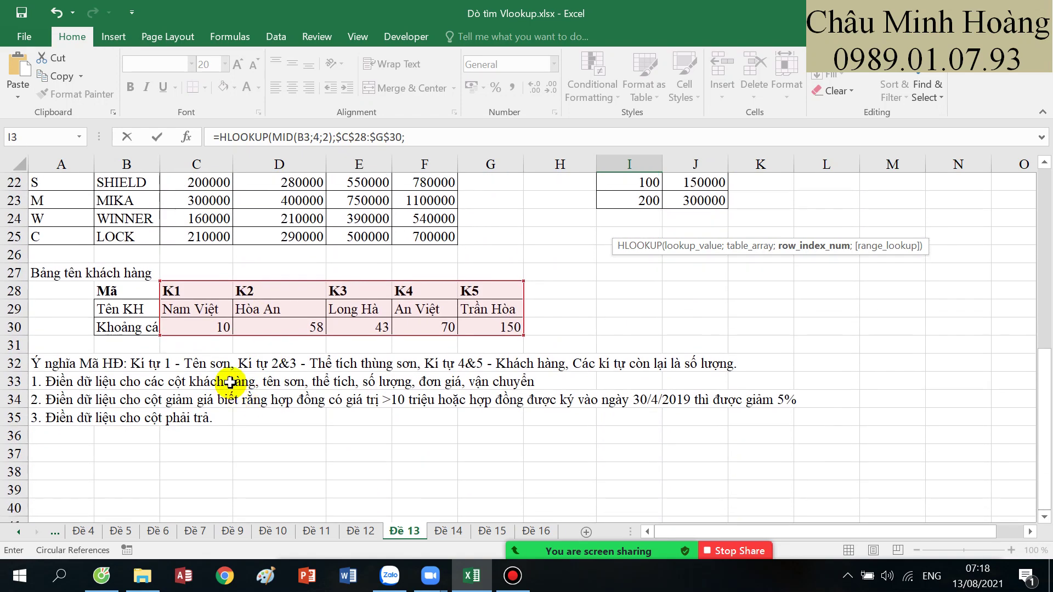
pyautogui.write('3;0')
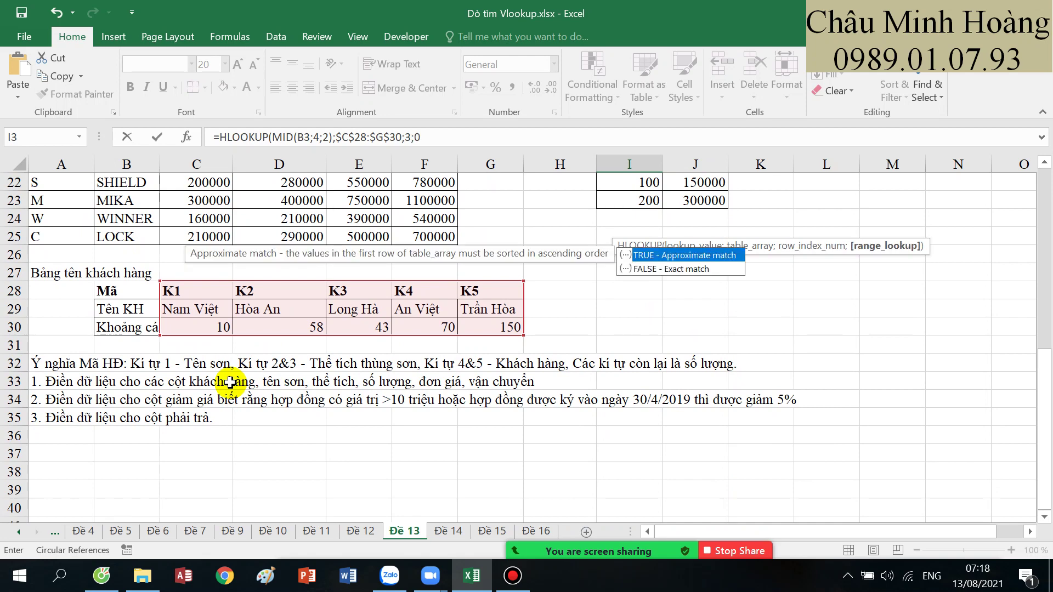
pyautogui.write(')')
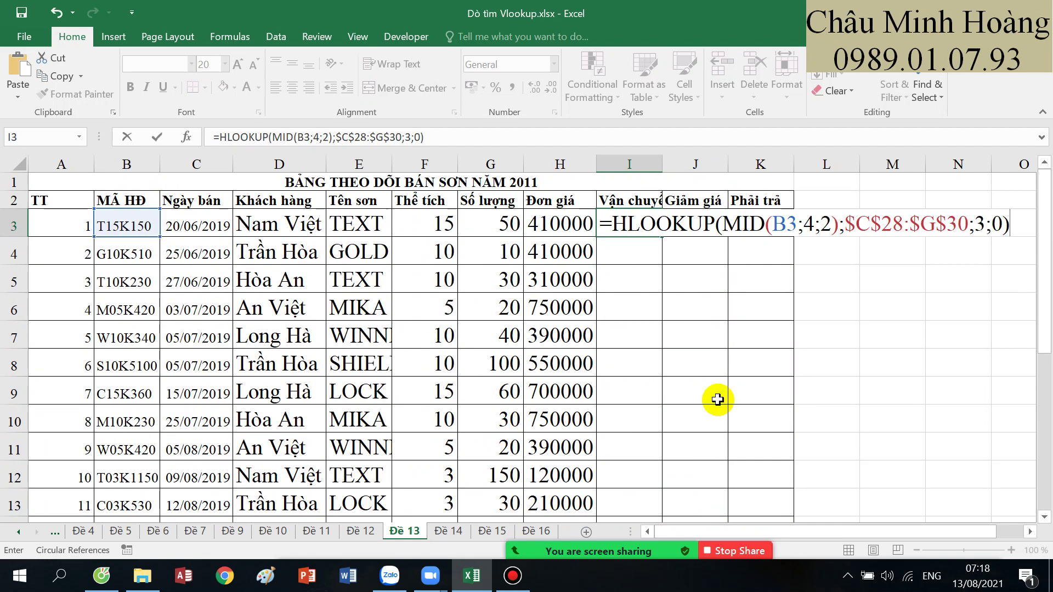
pyautogui.press('Return')
# - Reopen the I3 formula and nest its HLOOKUP as the lookup value of an outer VLOOKUP
pyautogui.click(618, 223)
pyautogui.doubleClick(642, 223)
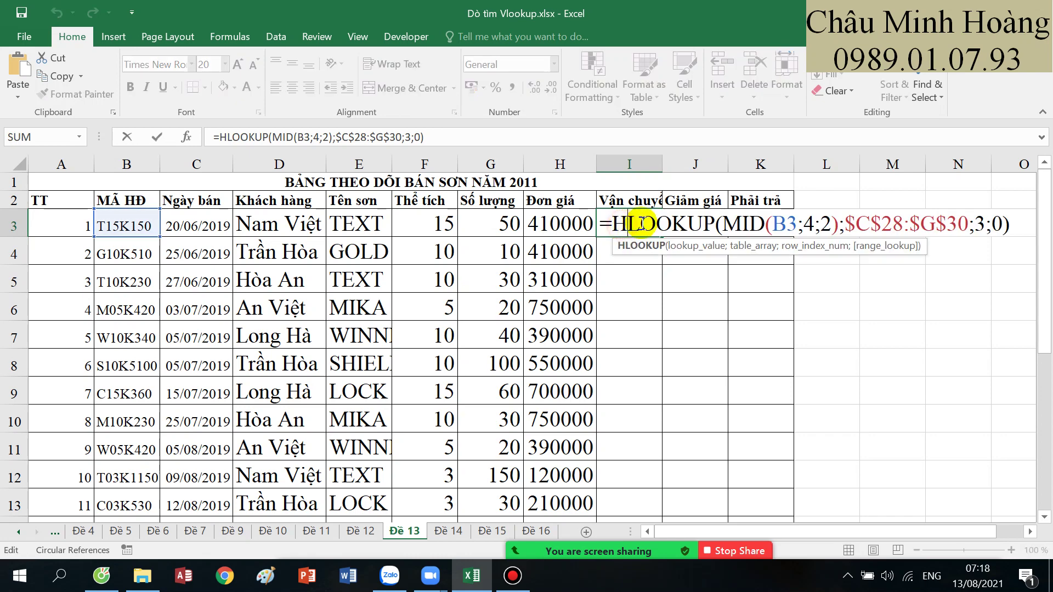
pyautogui.scroll(-3, 653, 247)
pyautogui.scroll(-4, 548, 372)
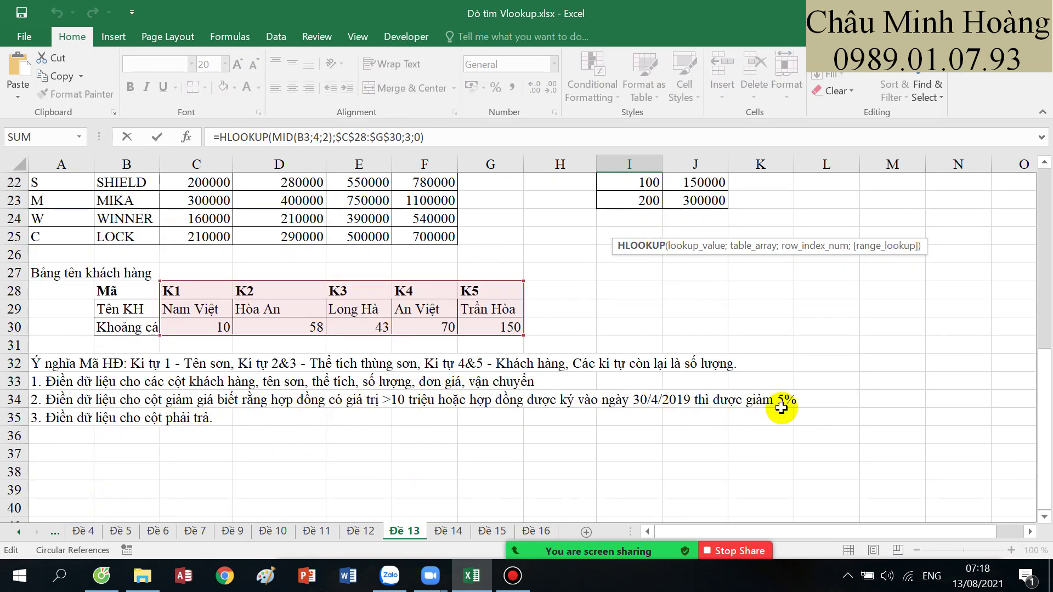
pyautogui.scroll(7, 782, 406)
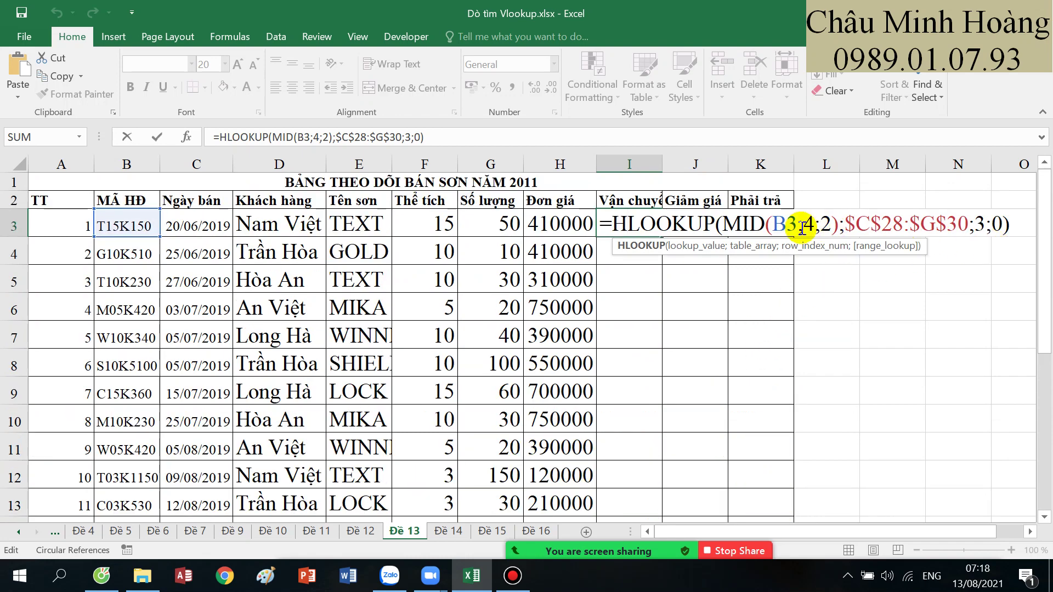
pyautogui.scroll(-2, 682, 225)
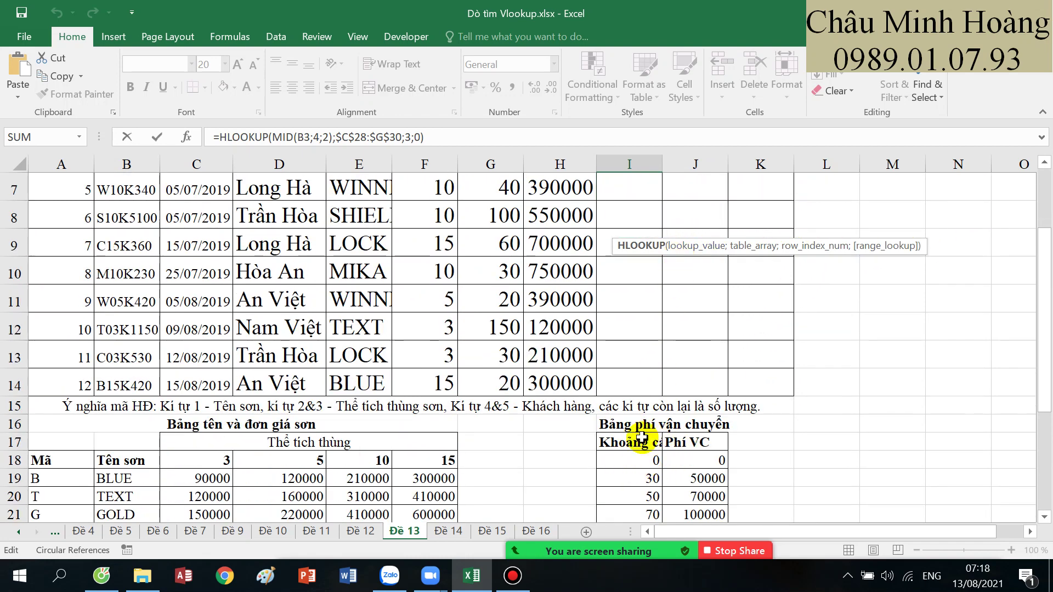
pyautogui.scroll(2, 676, 442)
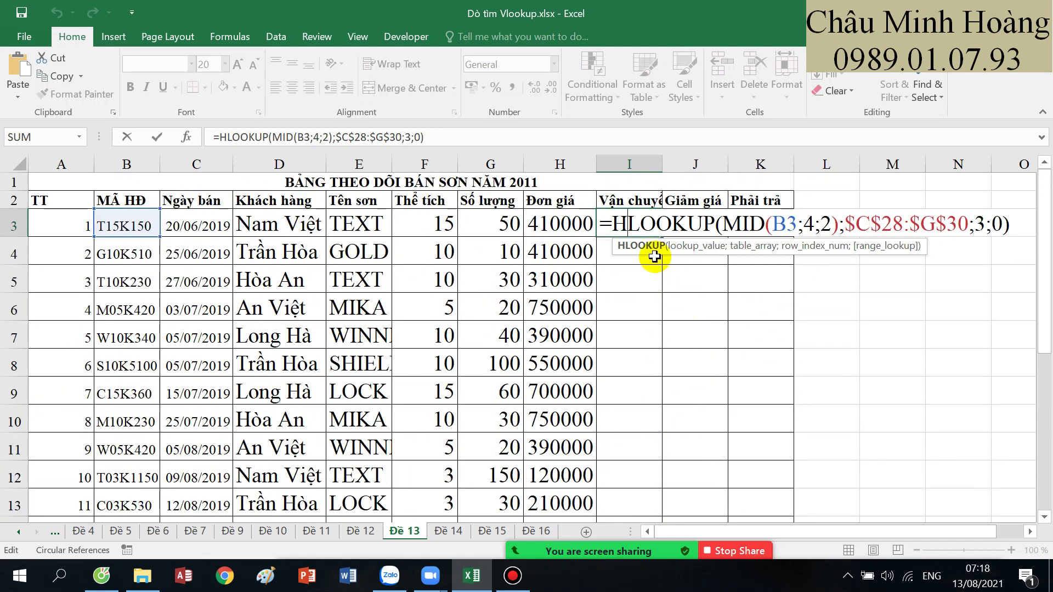
pyautogui.click(613, 224)
pyautogui.write('vl')
pyautogui.press('Tab')
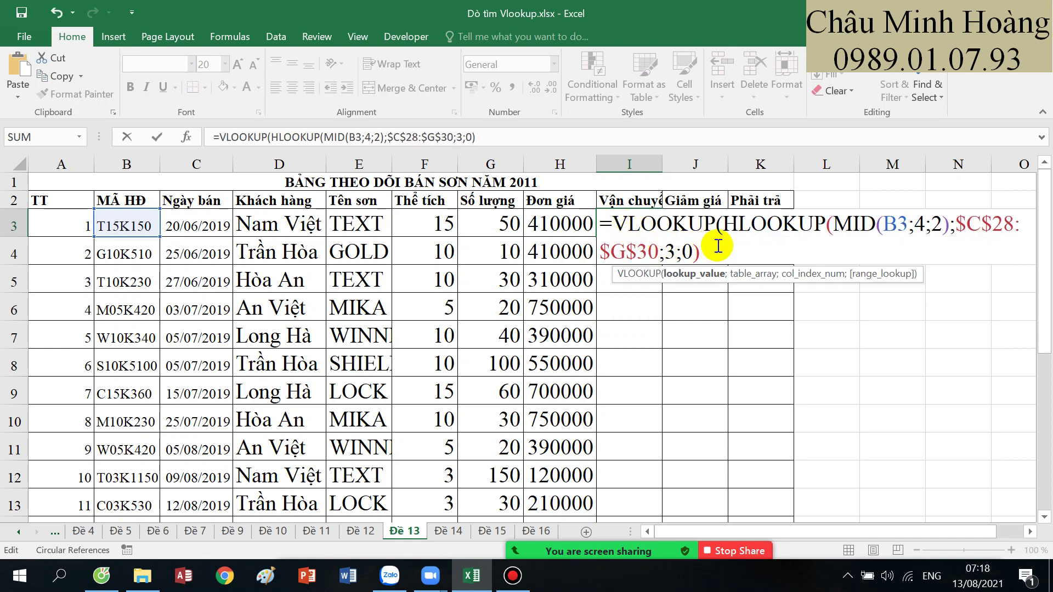
pyautogui.click(702, 273)
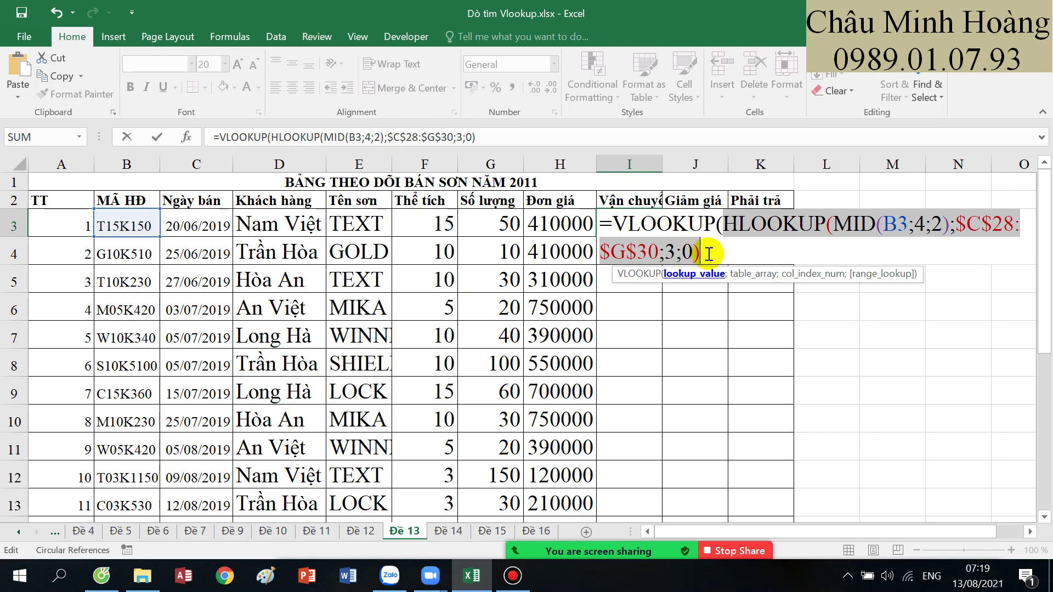
# - Continue the outer VLOOKUP in I3 with the absolute shipping-fee table $I$18:$J$23 and column index 2
pyautogui.click(711, 248)
pyautogui.write(';')
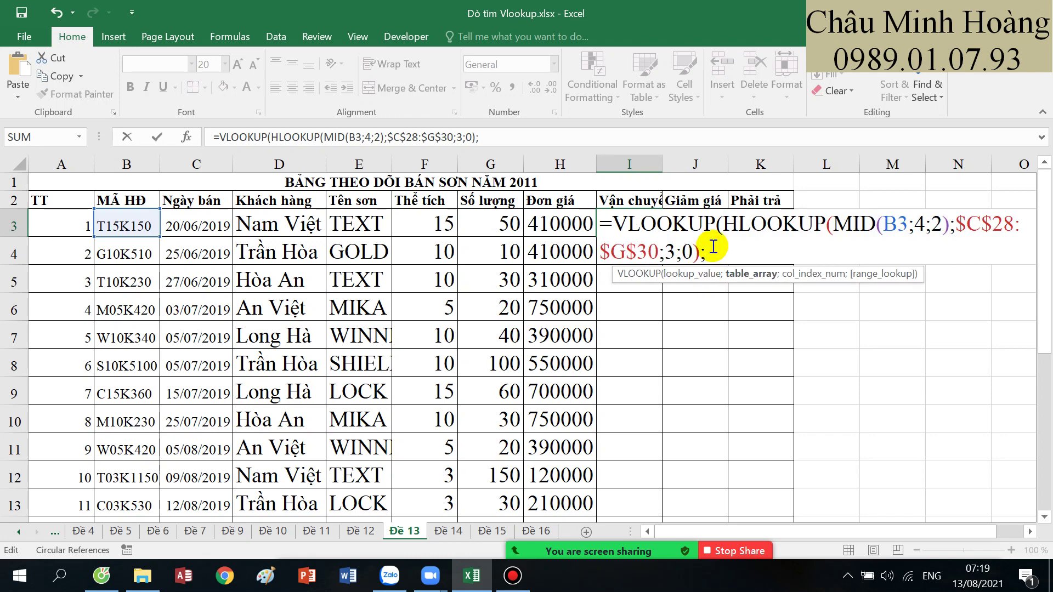
pyautogui.scroll(-4, 712, 264)
pyautogui.moveTo(624, 296); pyautogui.dragTo(698, 357)
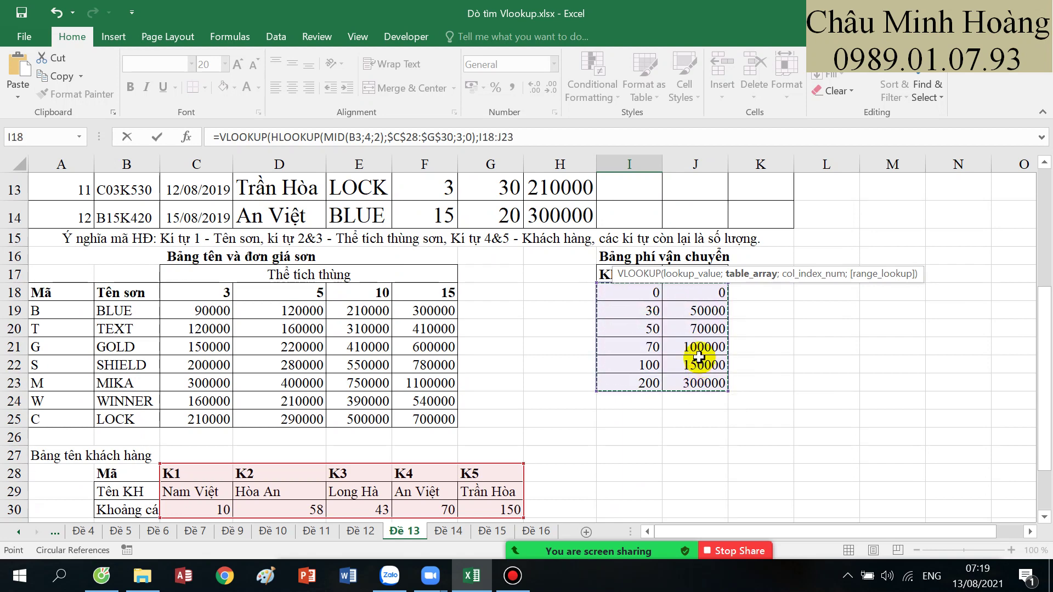
pyautogui.press('F4')
pyautogui.write(';2;')
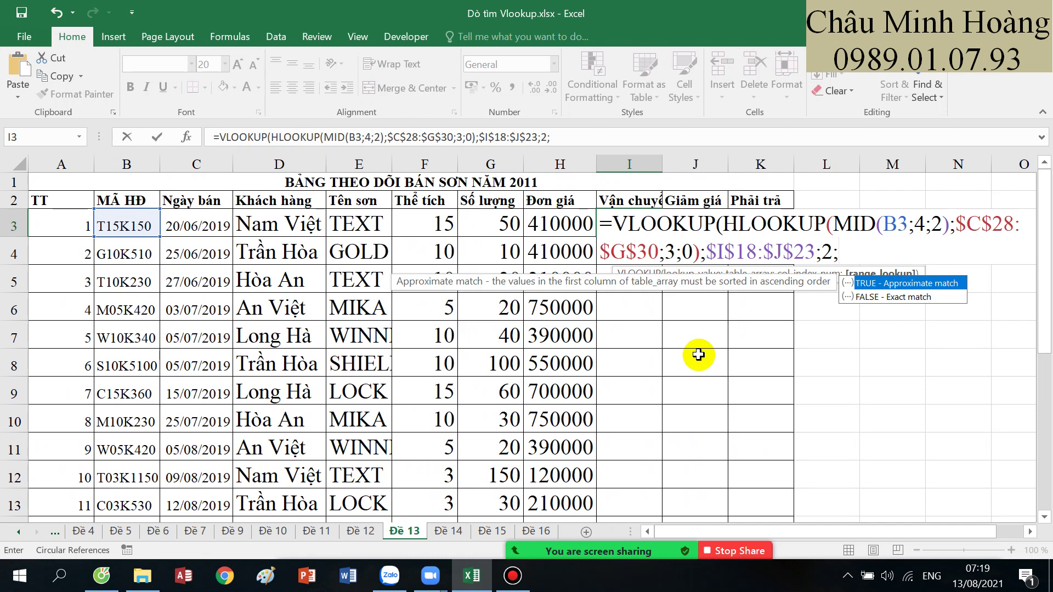
# - Finish the I3 VLOOKUP with approximate match 1, enter it, and review the completed formula
pyautogui.scroll(-3, 698, 355)
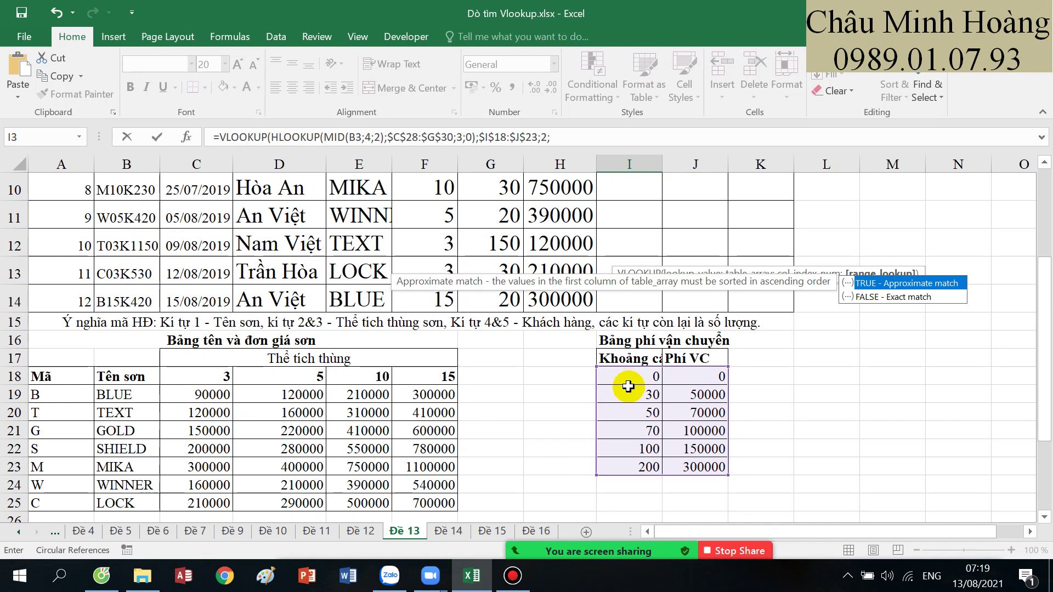
pyautogui.scroll(3, 628, 386)
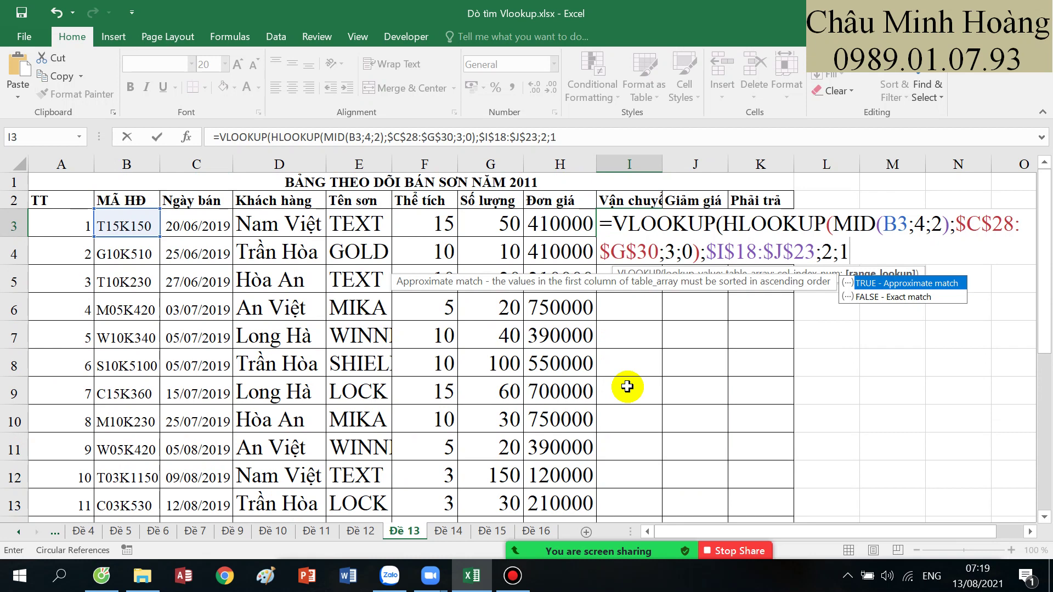
pyautogui.write(')')
pyautogui.press('Return')
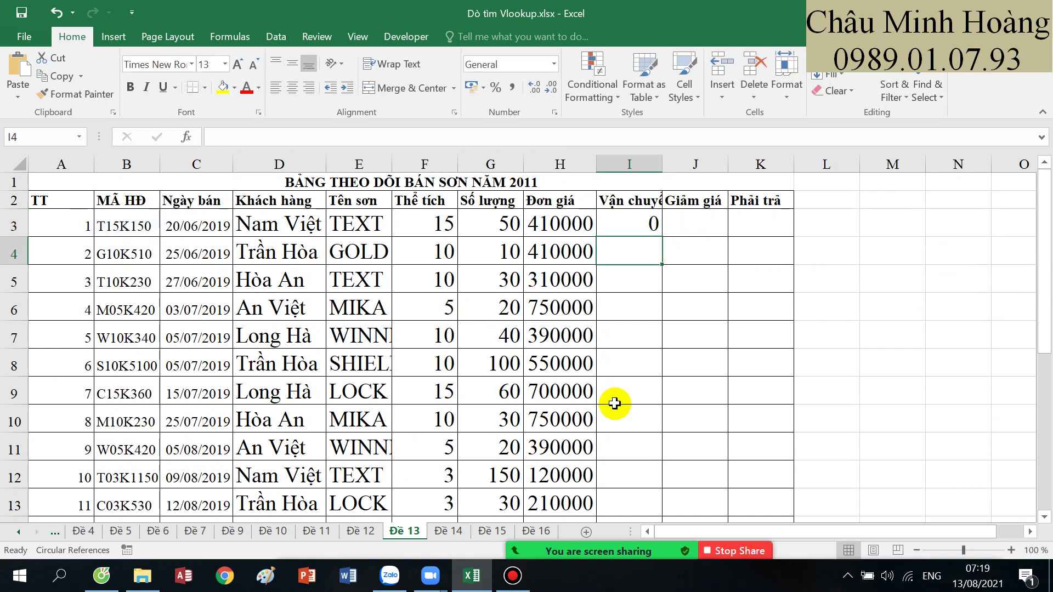
pyautogui.doubleClick(640, 224)
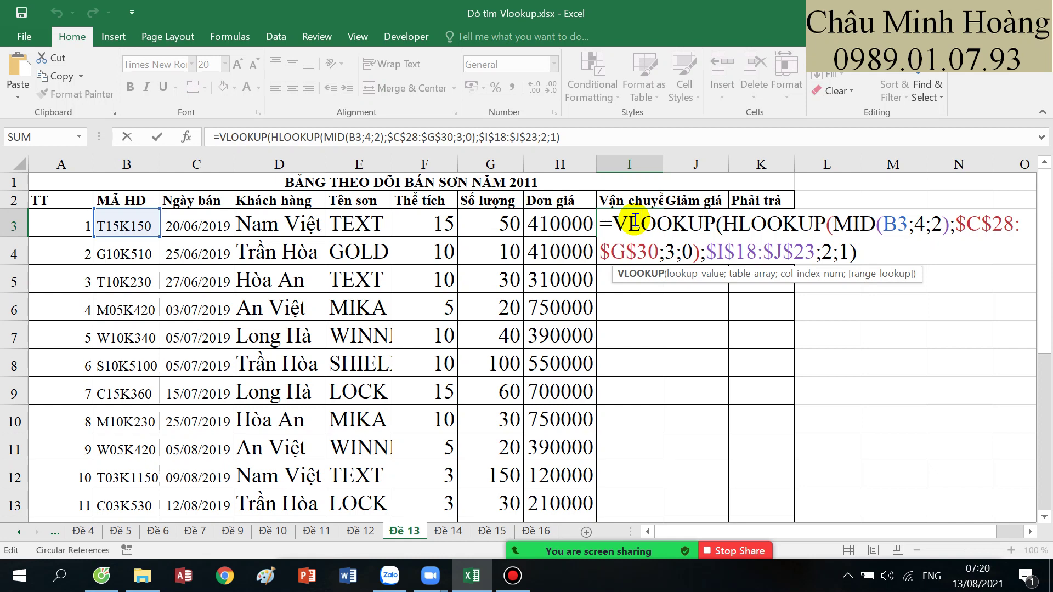
pyautogui.press('Return')
# - Read the Giảm giá rule below the tables and begin an IF formula in J3 with a nested OR test
pyautogui.click(684, 212)
pyautogui.scroll(-2, 542, 313)
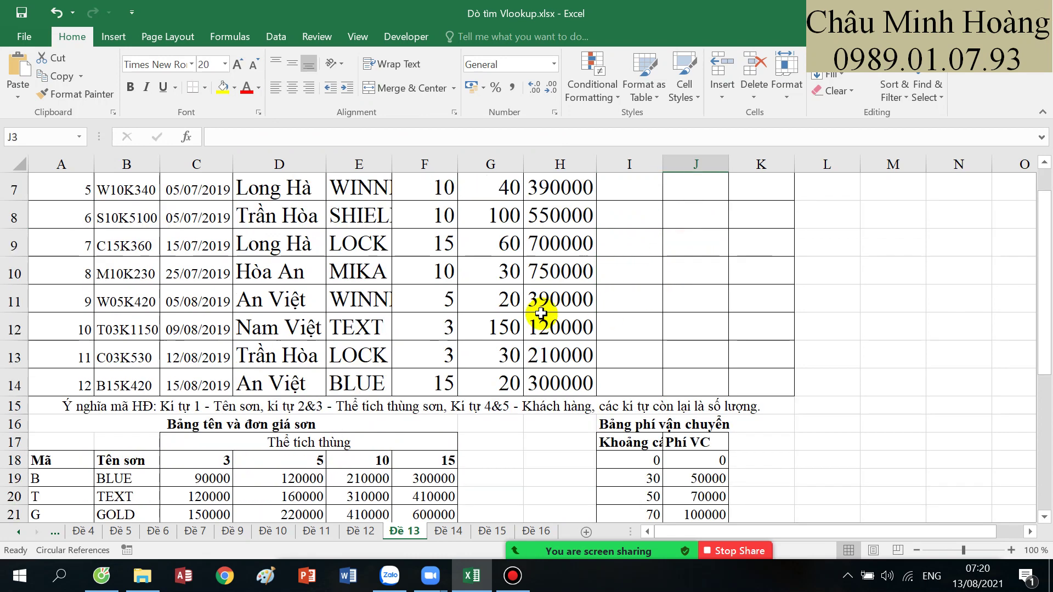
pyautogui.scroll(-6, 541, 313)
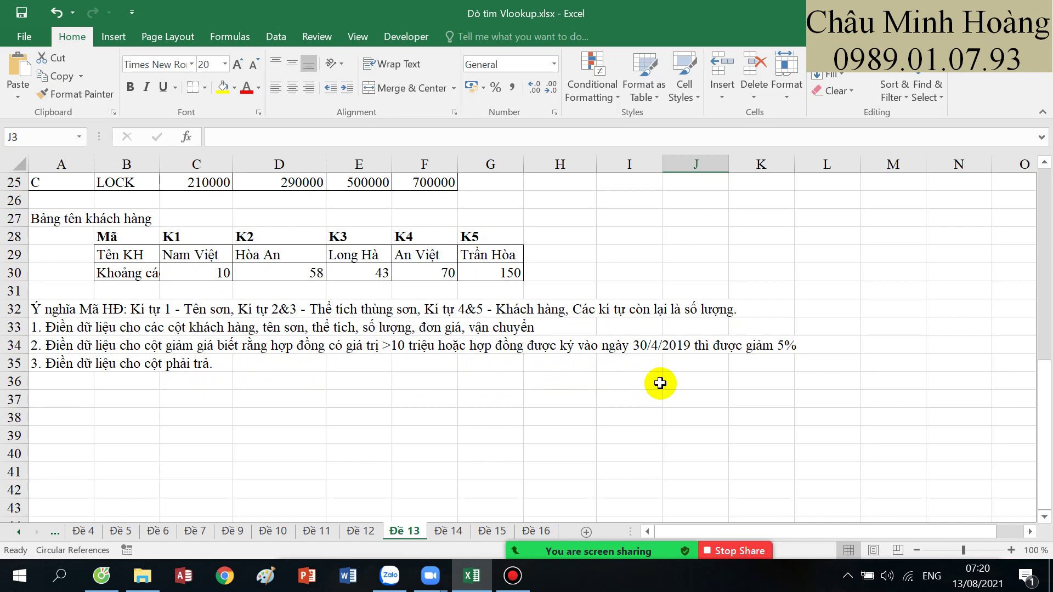
pyautogui.scroll(7, 688, 384)
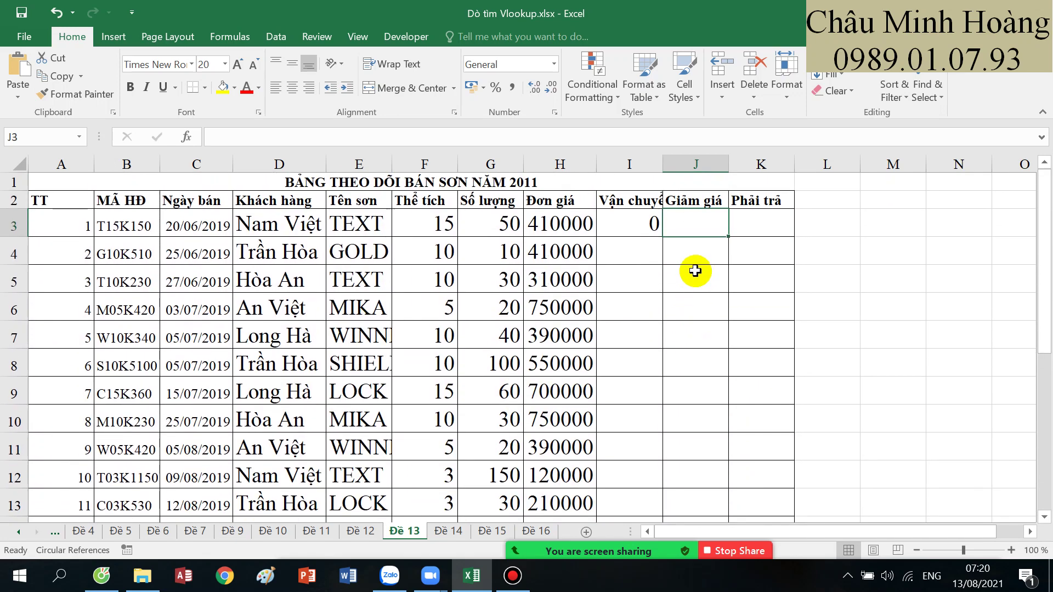
pyautogui.write('=if(')
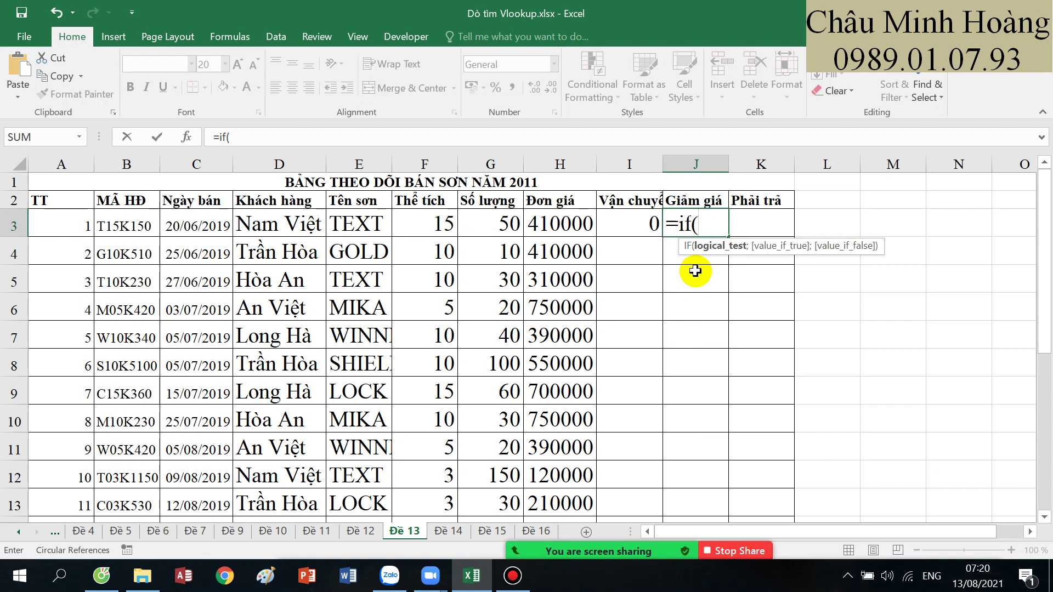
pyautogui.write('or(')
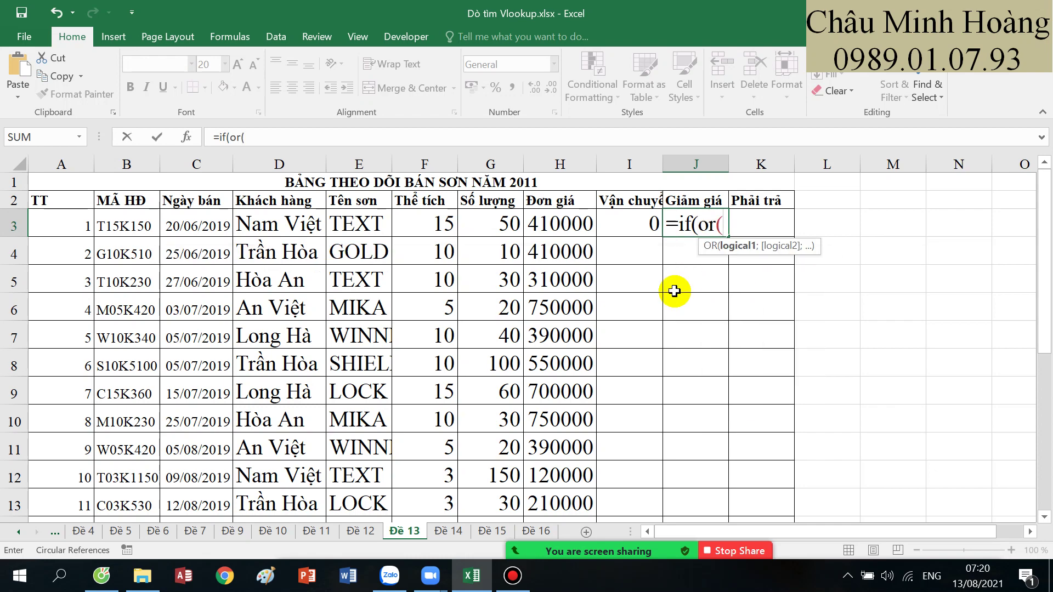
# - Add C3=DATE(2019;04;30) as the first condition of the OR in J3
pyautogui.scroll(-5, 674, 291)
pyautogui.scroll(6, 685, 455)
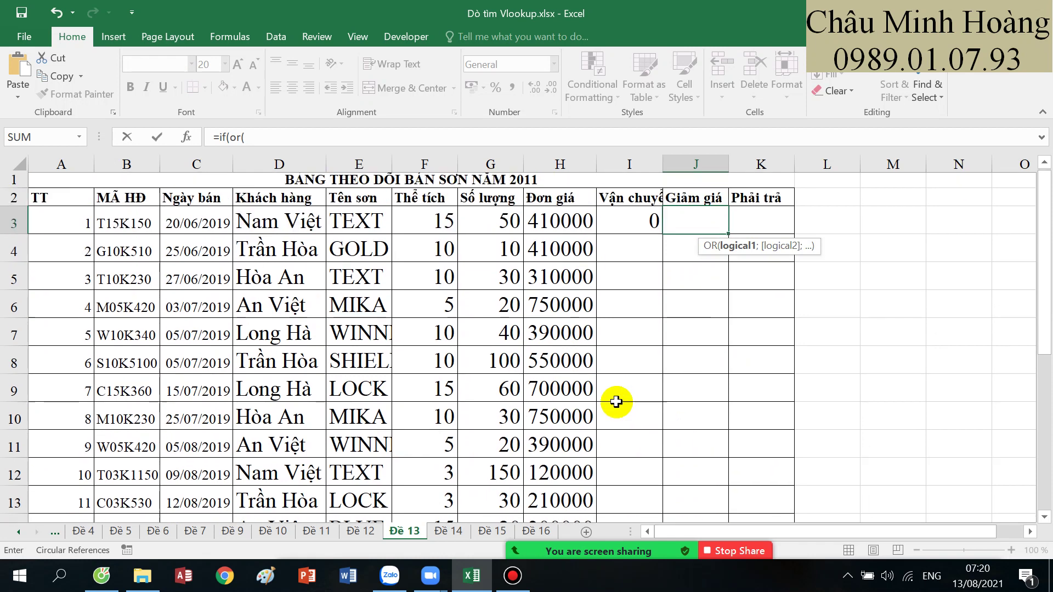
pyautogui.click(197, 226)
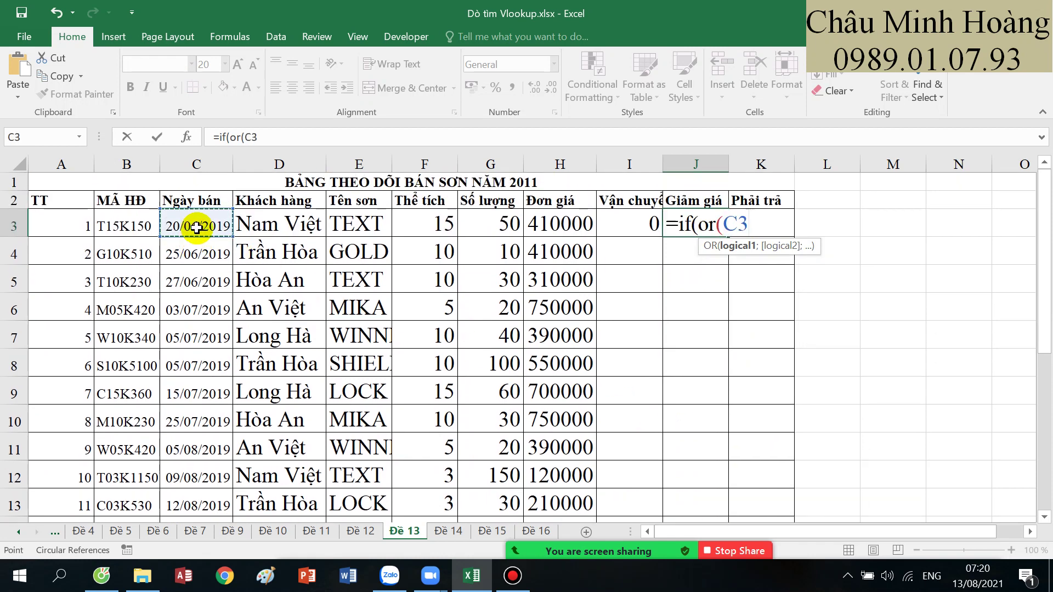
pyautogui.write('=date(2019;04;30')
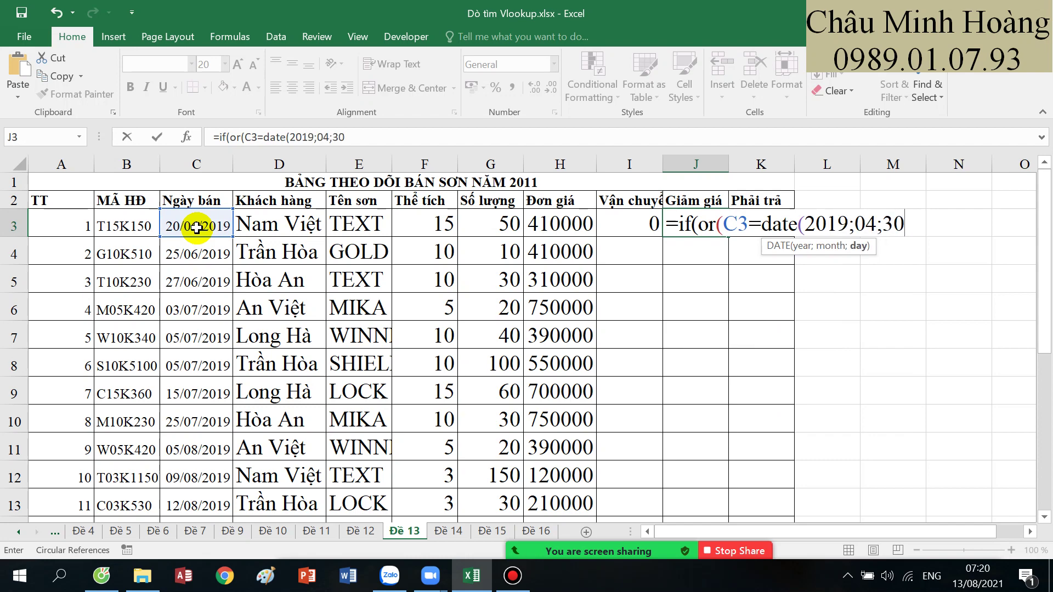
pyautogui.write(');')
# - Add (G3*H3)>10000000 as the second OR condition in J3 and close the OR
pyautogui.scroll(-7, 230, 264)
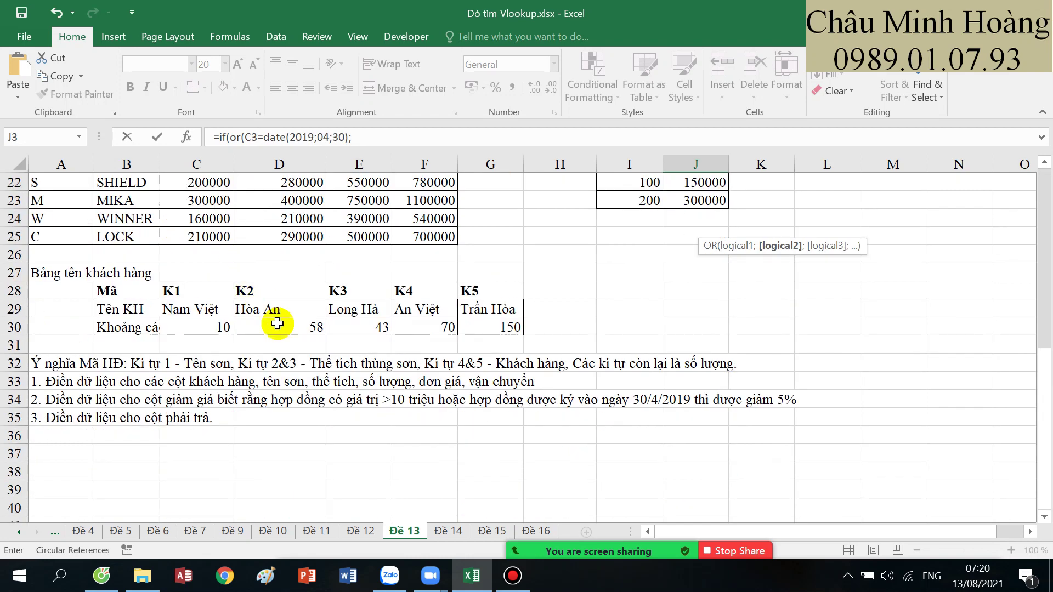
pyautogui.scroll(7, 587, 435)
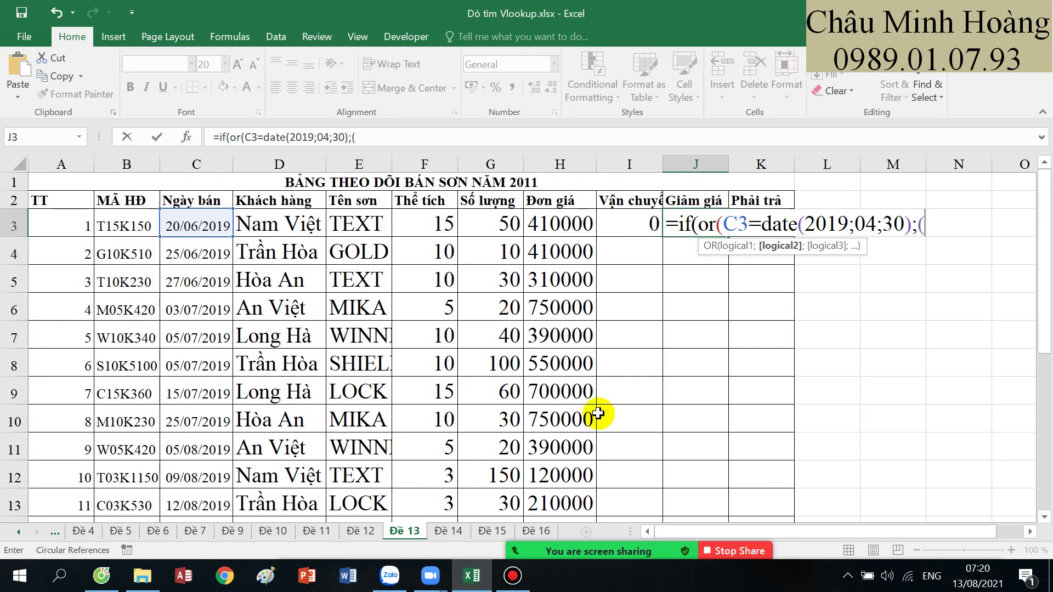
pyautogui.write('(')
pyautogui.click(490, 224)
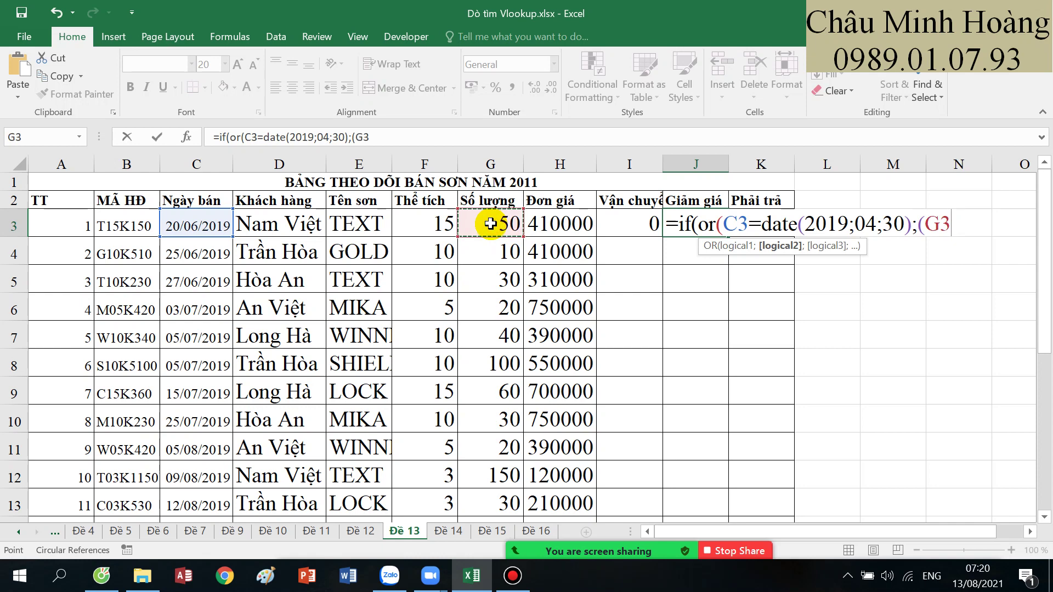
pyautogui.write('*')
pyautogui.click(571, 229)
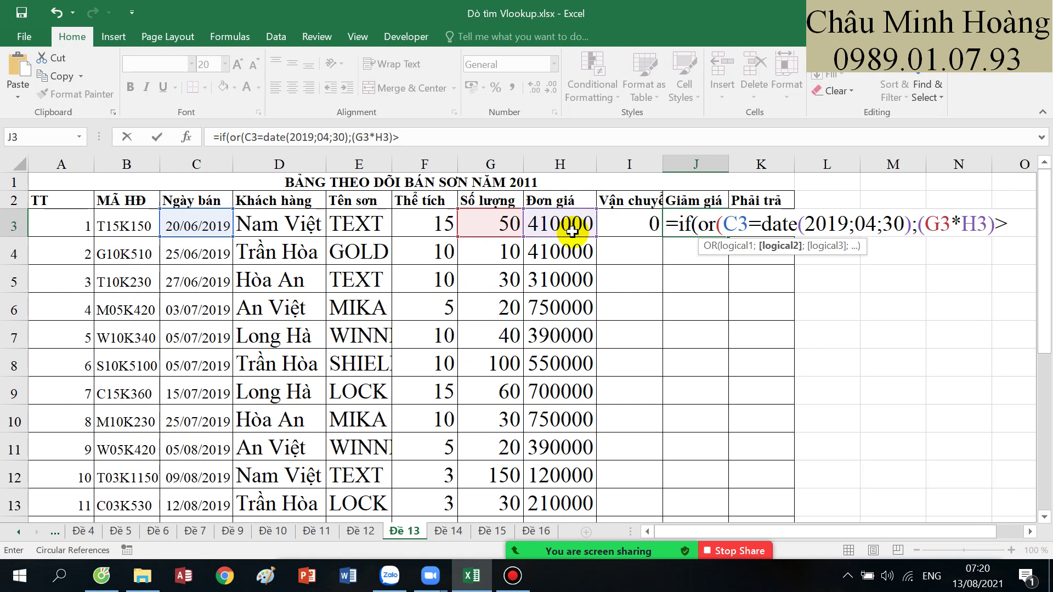
pyautogui.write(')>10000')
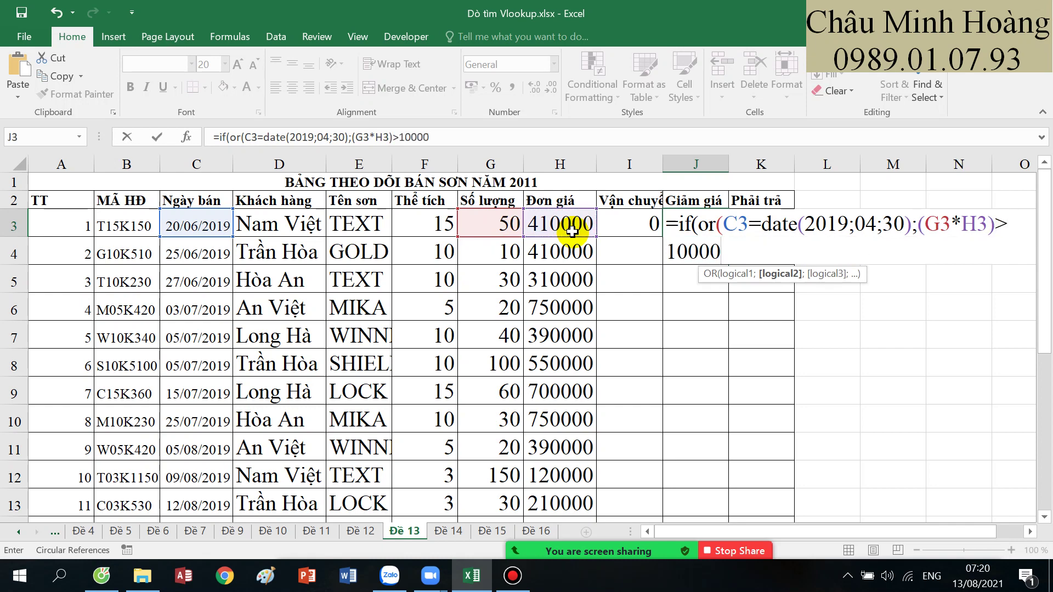
pyautogui.write('000);')
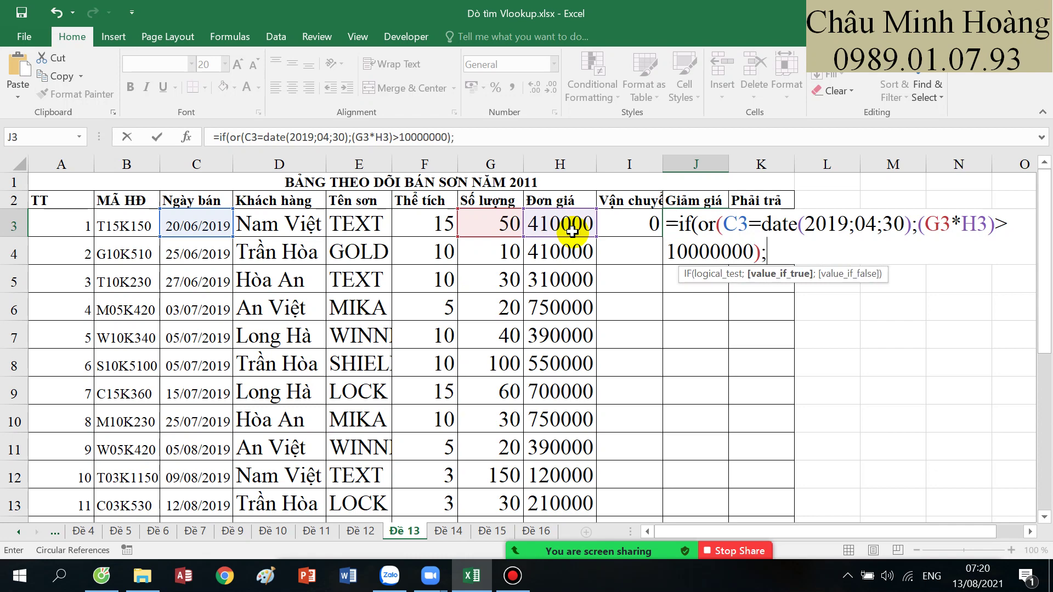
# - Set the J3 IF to return 5% when true and 0 otherwise, followed by a multiplication sign
pyautogui.scroll(-7, 573, 258)
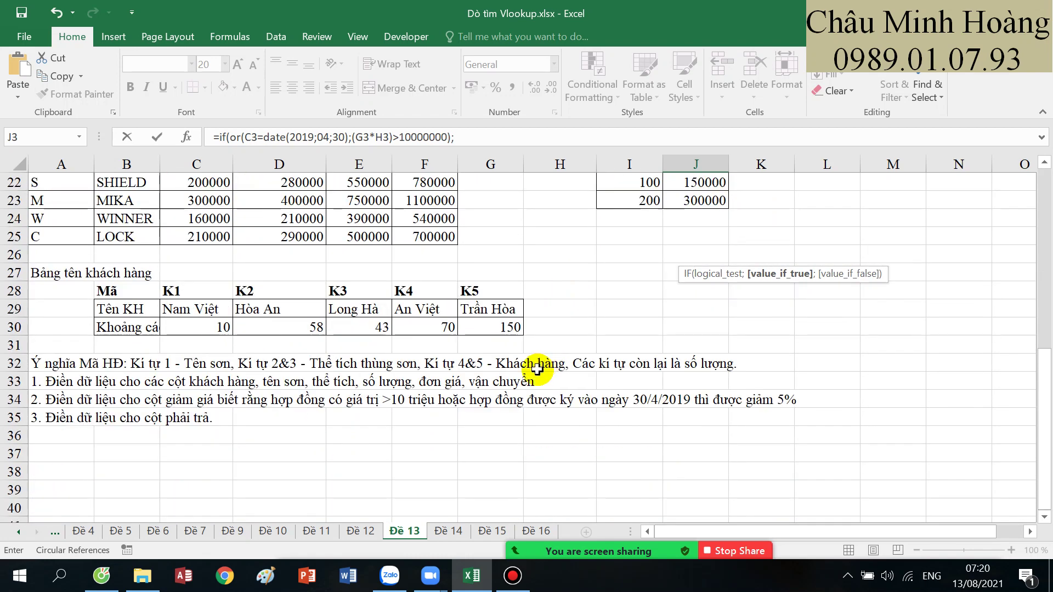
pyautogui.scroll(7, 505, 431)
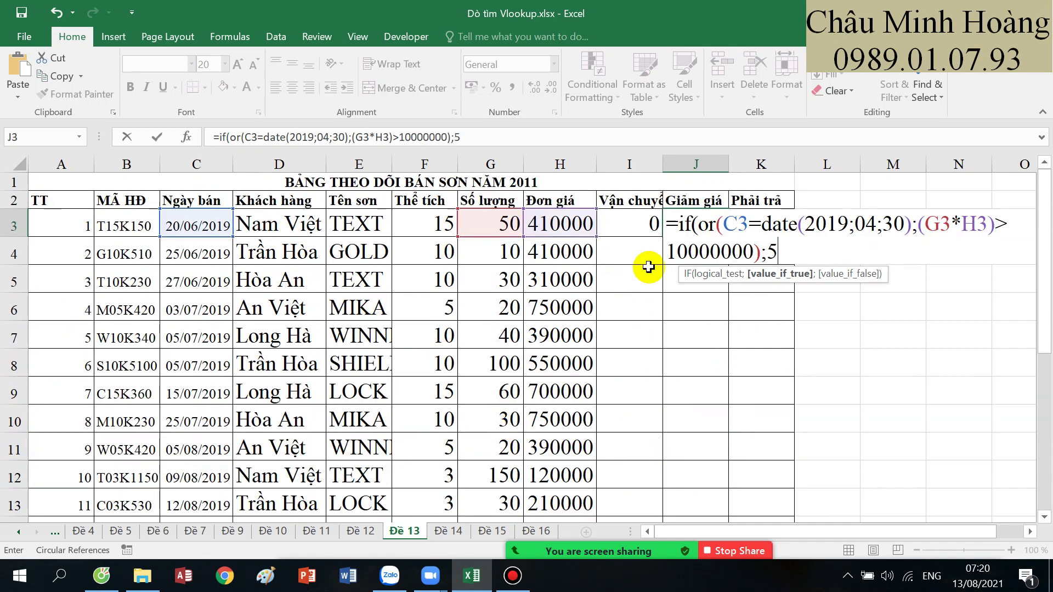
pyautogui.write('5%;')
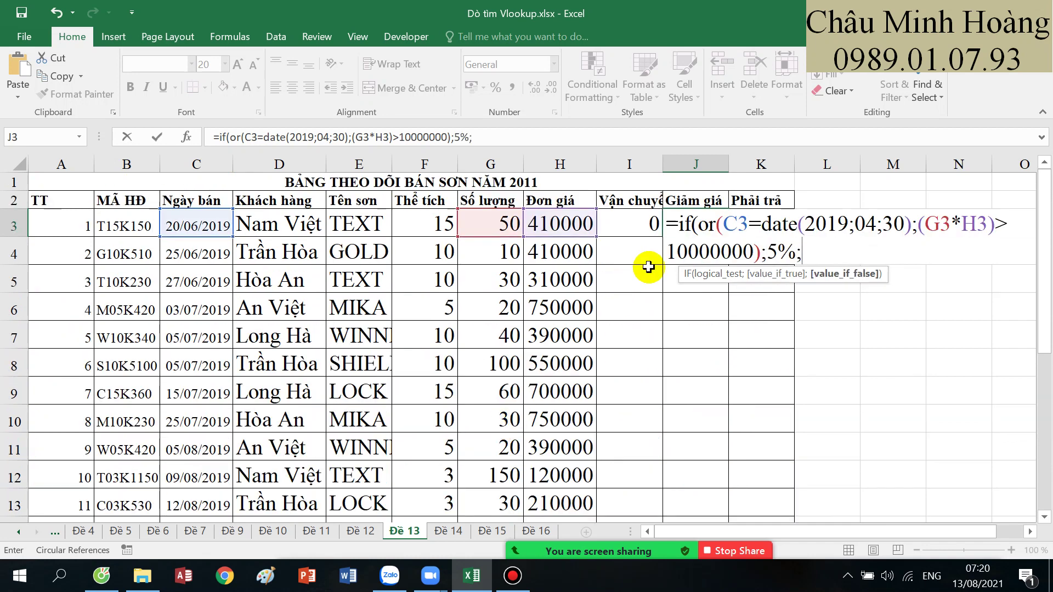
pyautogui.write('0)*')
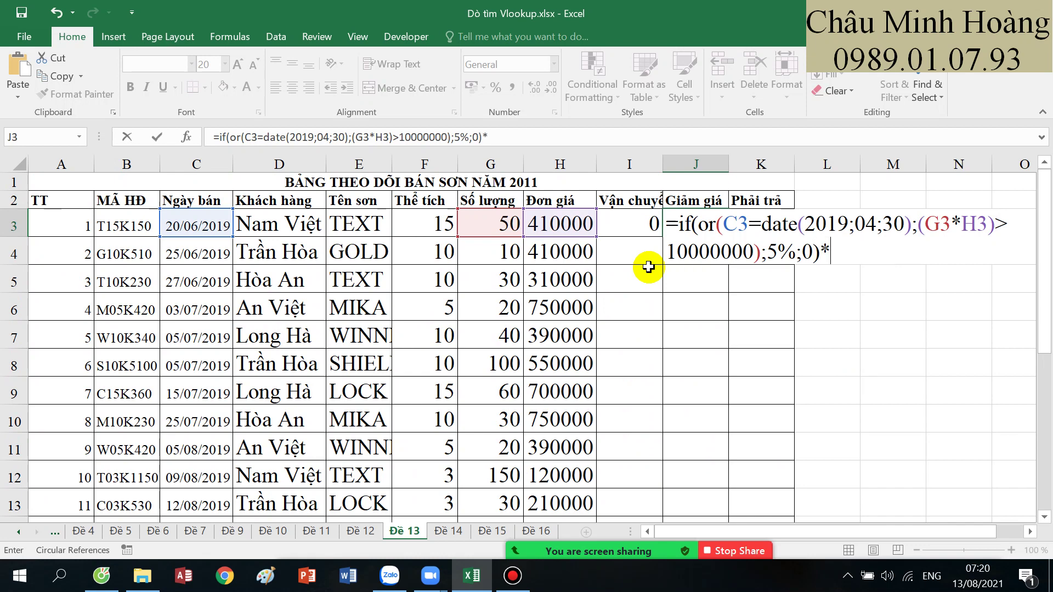
# - Try multiplying the IF result in J3 by G3*H3 and compare it with the written Giảm giá rule
pyautogui.click(473, 221)
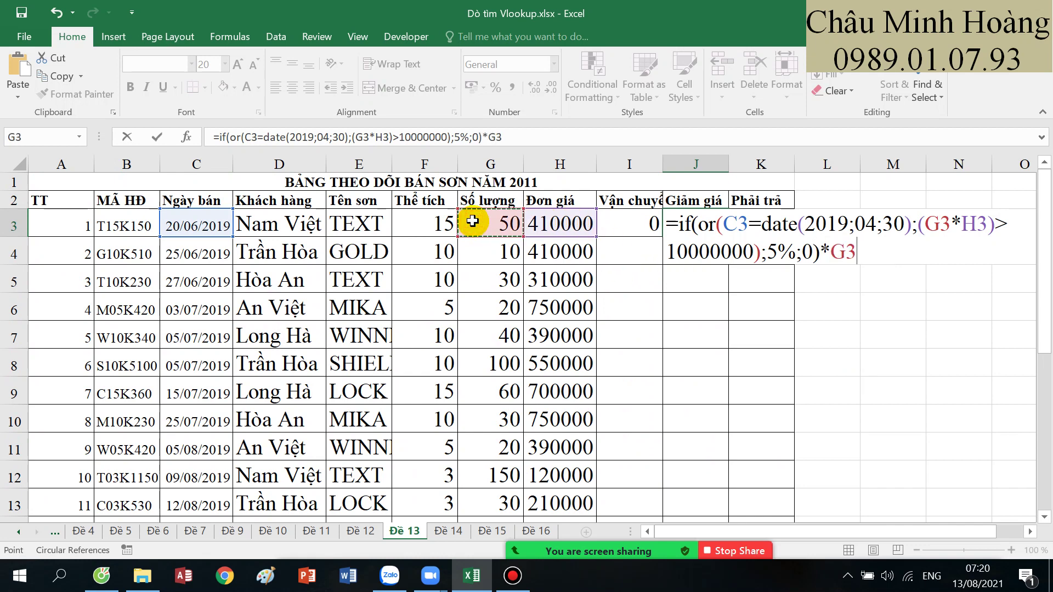
pyautogui.click(535, 222)
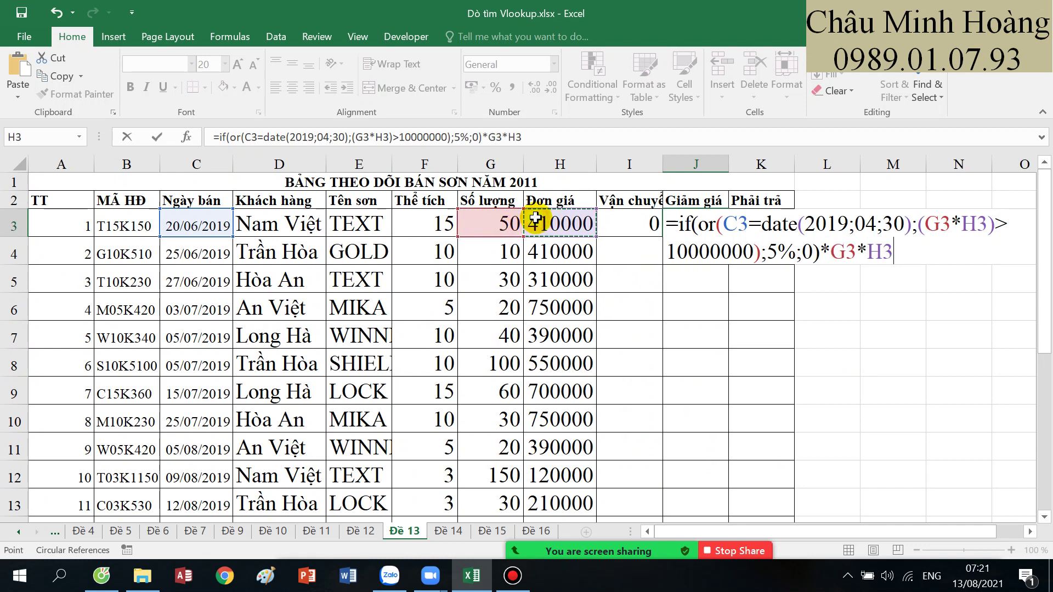
pyautogui.scroll(-6, 548, 368)
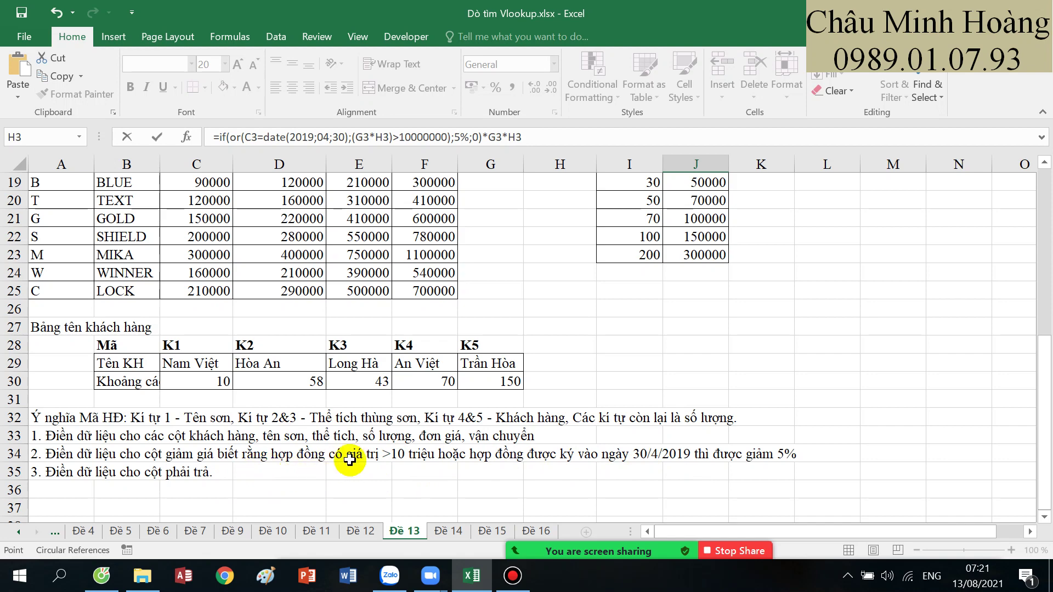
pyautogui.scroll(6, 757, 460)
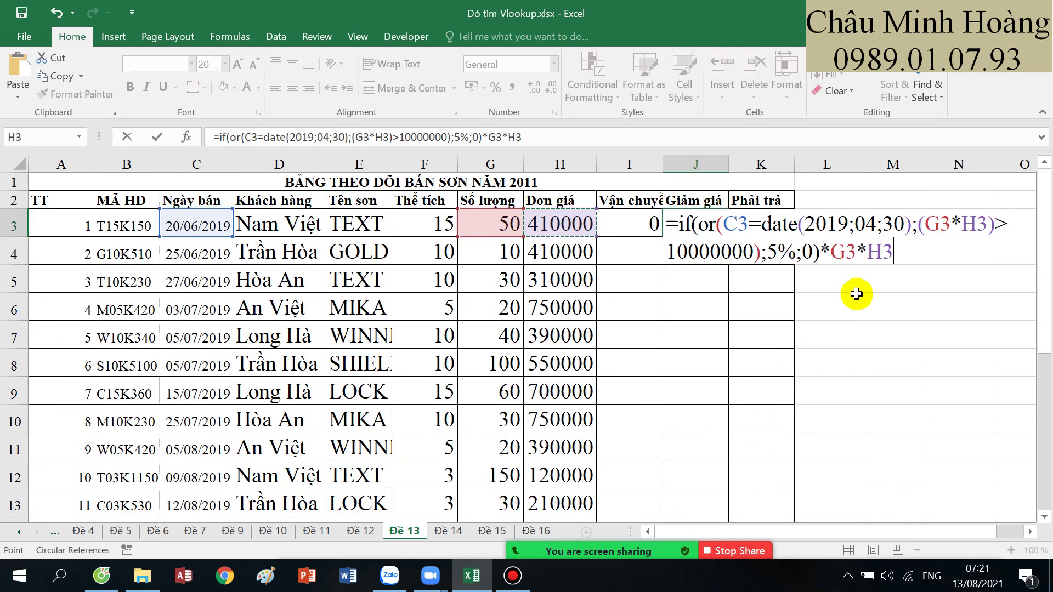
# - Remove the trailing multiplication after the IF in J3 and enter the formula
pyautogui.moveTo(898, 251); pyautogui.dragTo(827, 249)
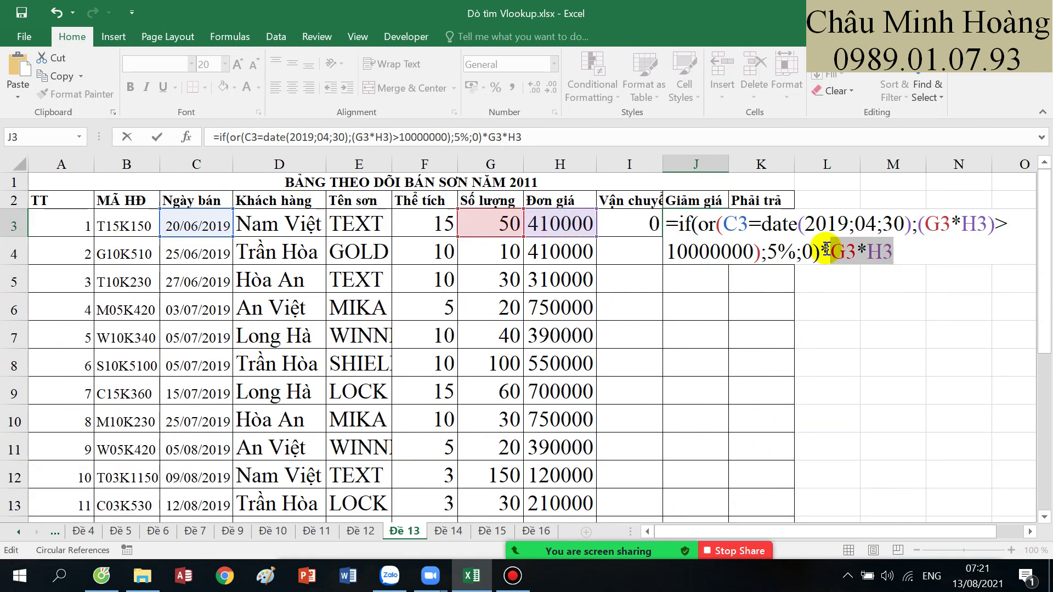
pyautogui.press('BackSpace')
pyautogui.press('BackSpace')
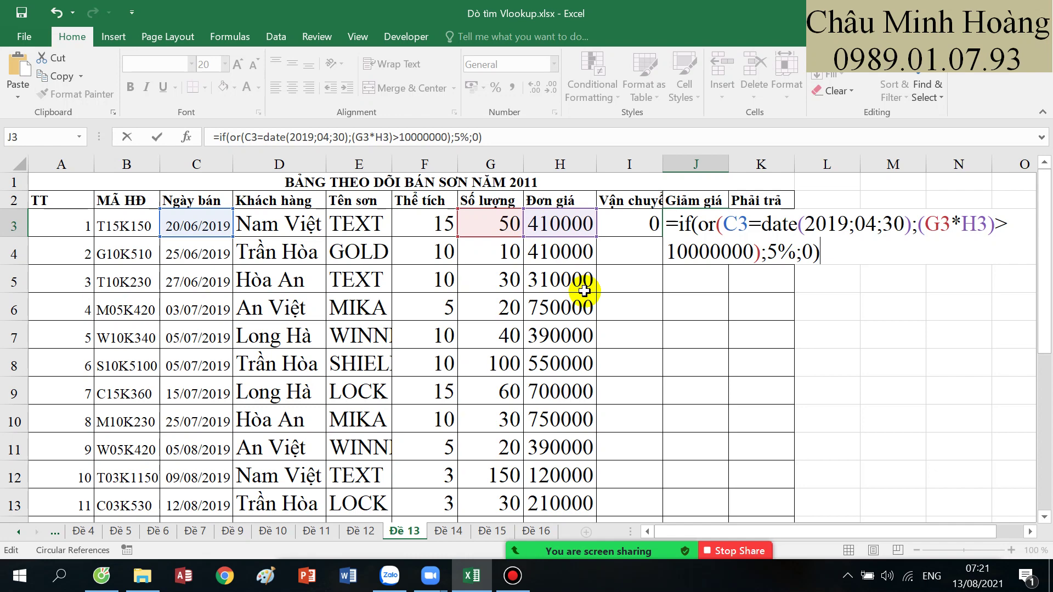
pyautogui.press('Return')
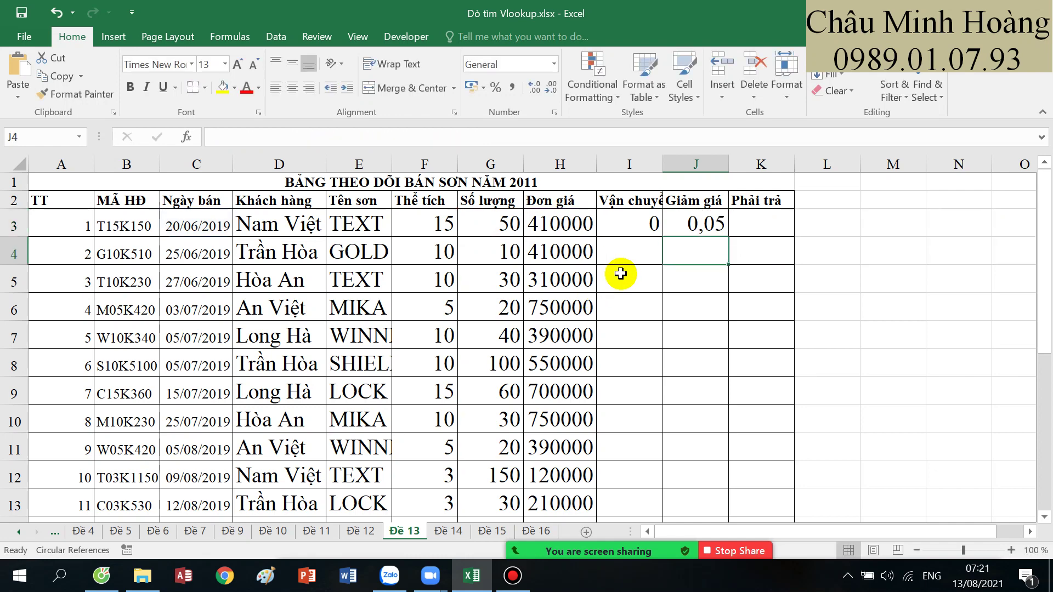
# - Fill the Vận chuyển and Giảm giá formulas from I3:J3 down to row 14 and auto-fit column I's width
pyautogui.click(655, 226)
pyautogui.moveTo(669, 221); pyautogui.dragTo(713, 406)
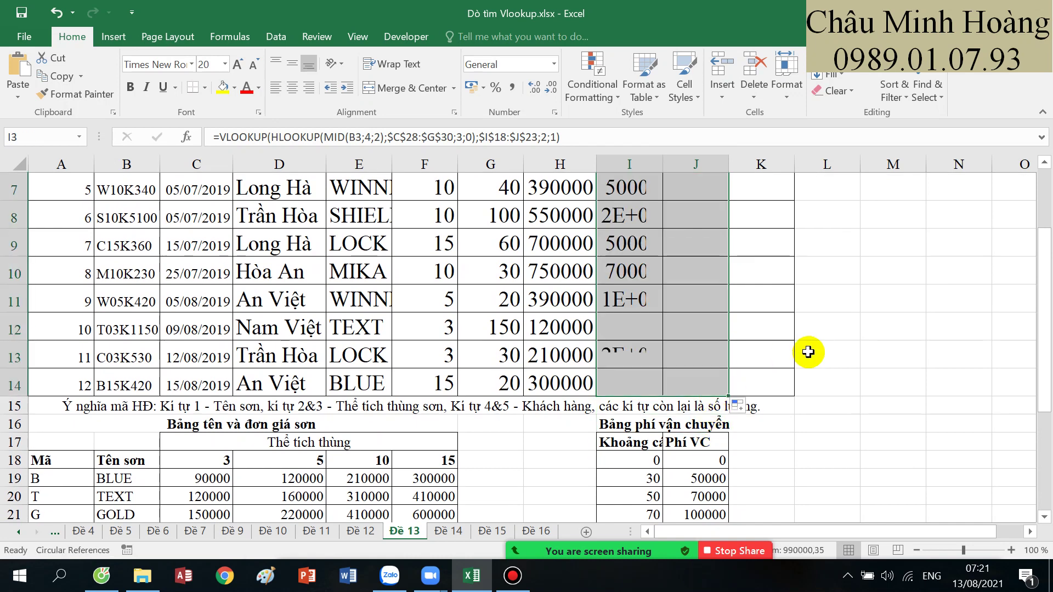
pyautogui.scroll(2, 741, 328)
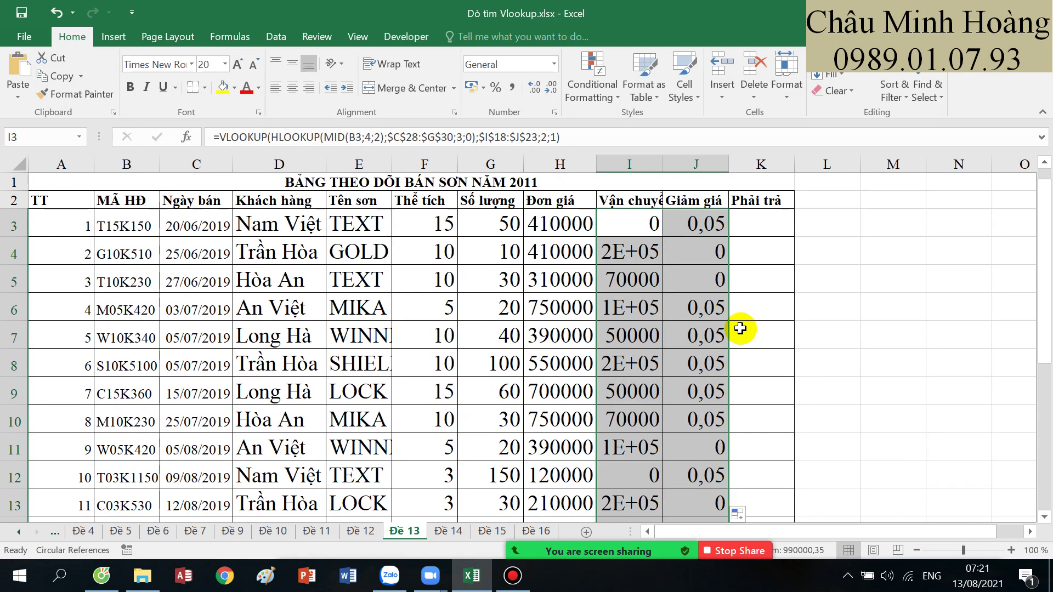
pyautogui.doubleClick(663, 164)
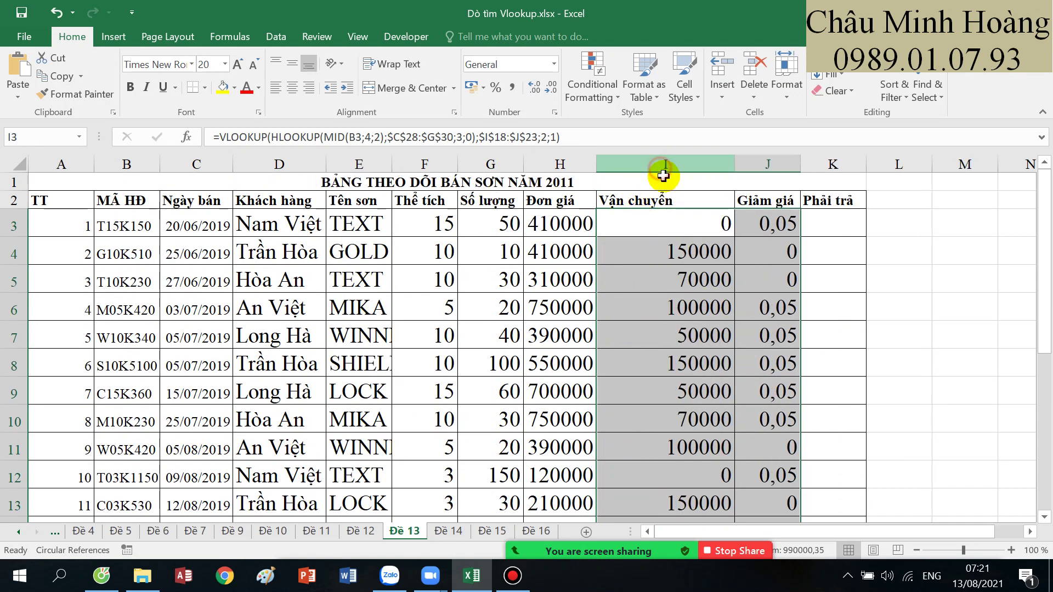
# - Auto-fit column J's width and begin the Phải trả formula in K3 with =(G3*H3)+I3-
pyautogui.doubleClick(800, 164)
pyautogui.click(827, 222)
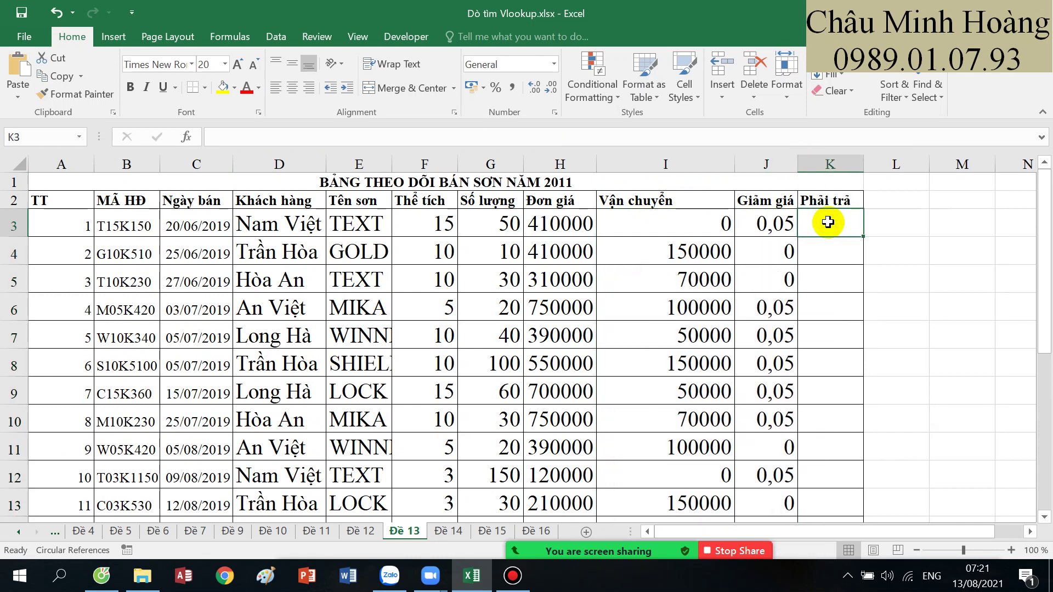
pyautogui.write('=(')
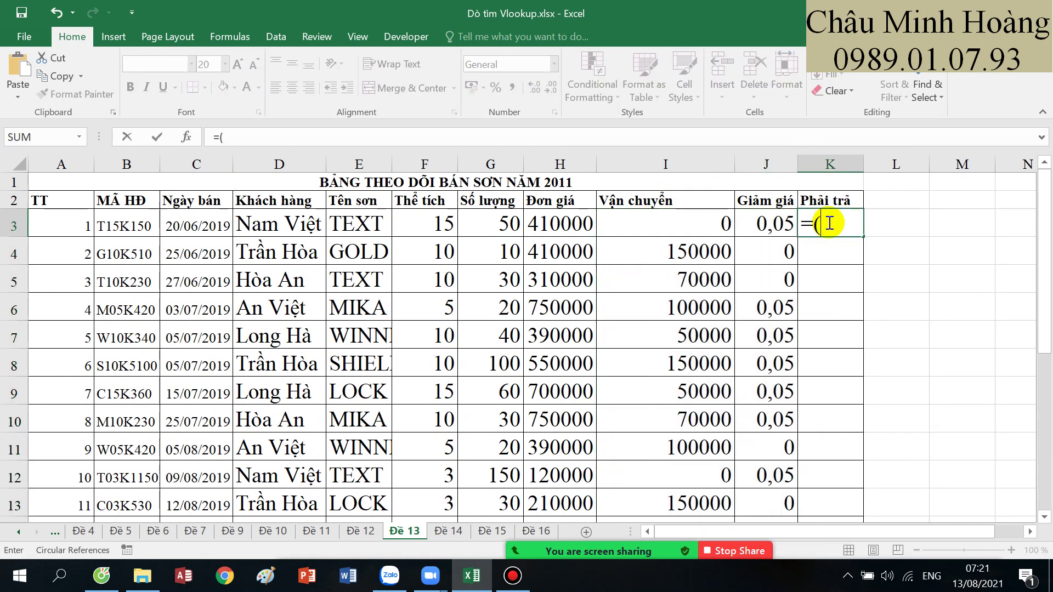
pyautogui.click(482, 225)
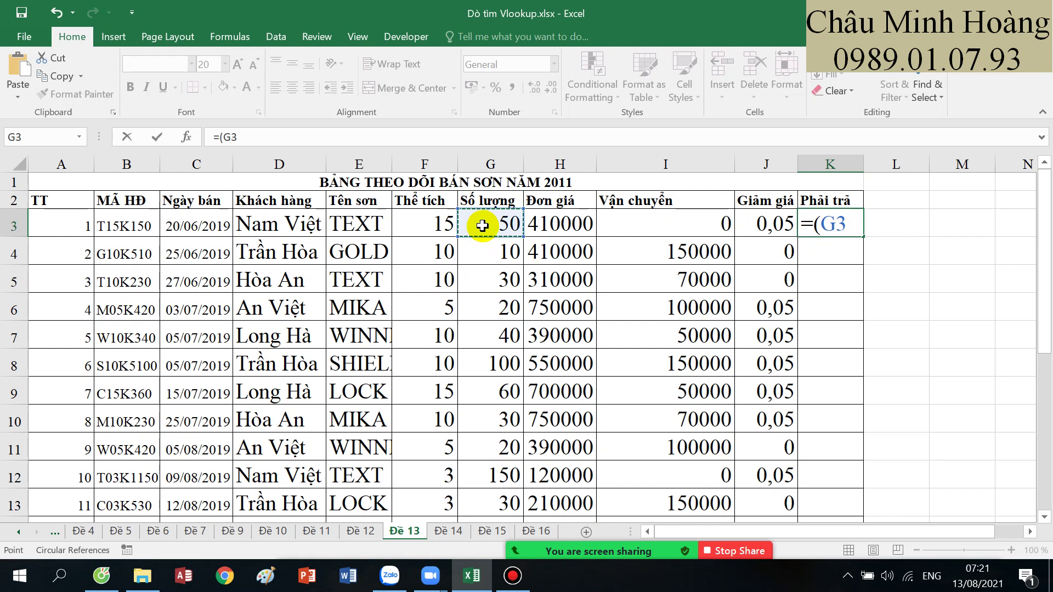
pyautogui.click(560, 228)
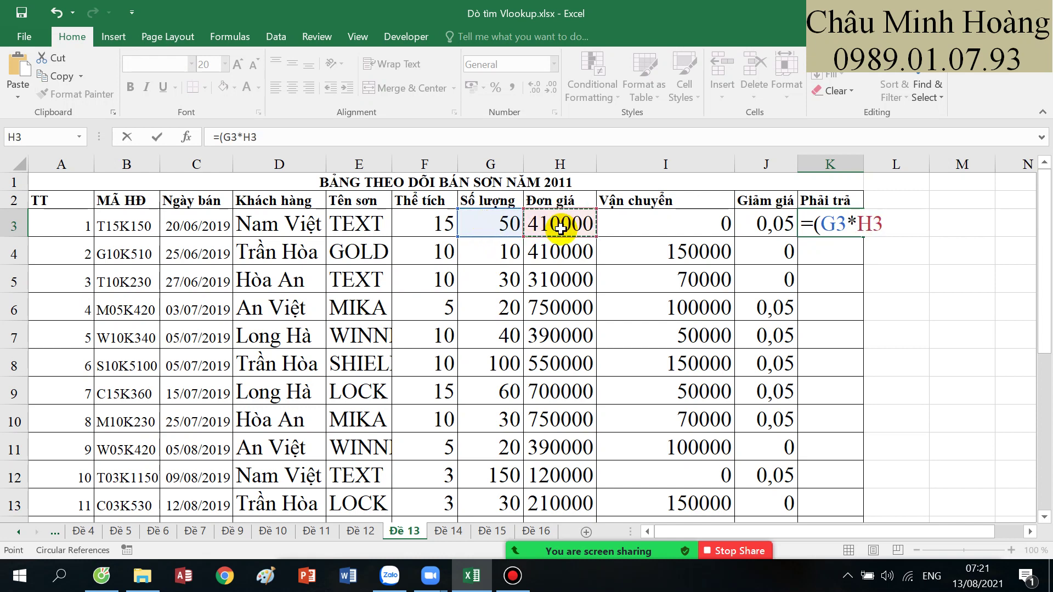
pyautogui.write(')+')
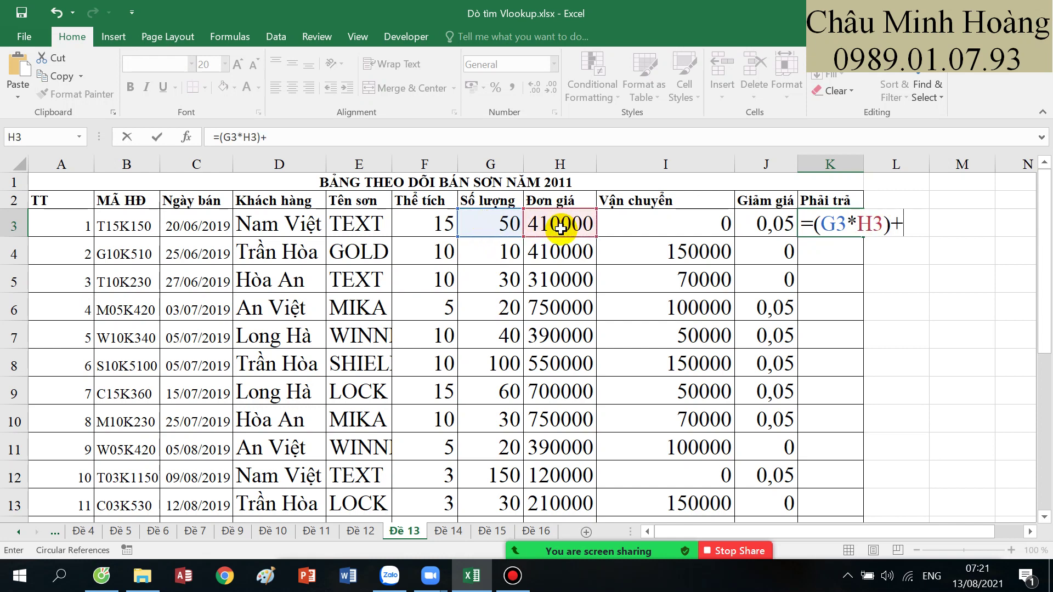
pyautogui.click(641, 225)
pyautogui.write('-')
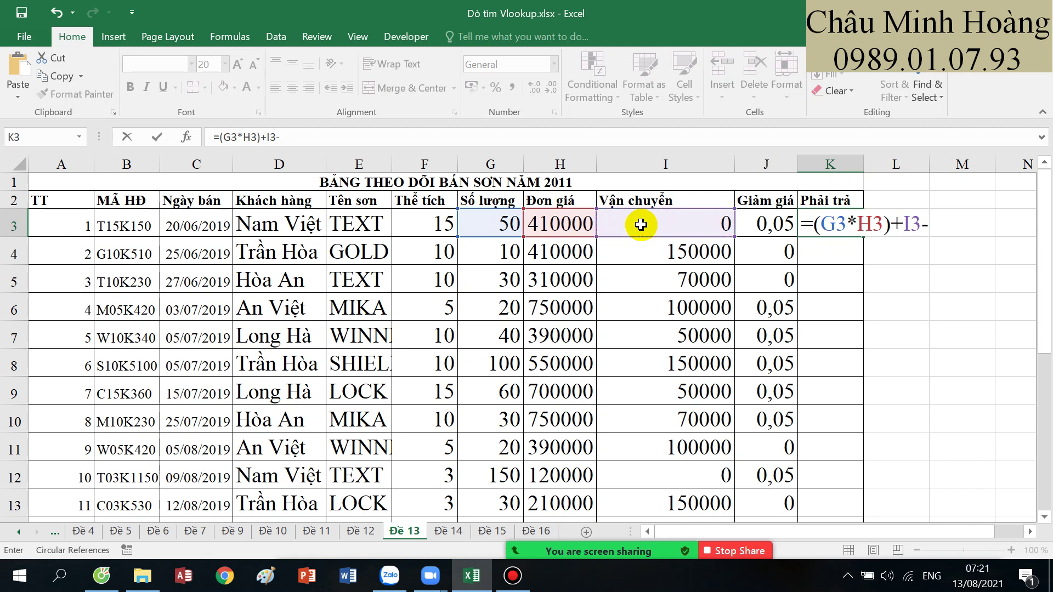
# - Complete the K3 formula by subtracting (J3*H3*G3), enter it, and fill it down to row 14
pyautogui.write('(')
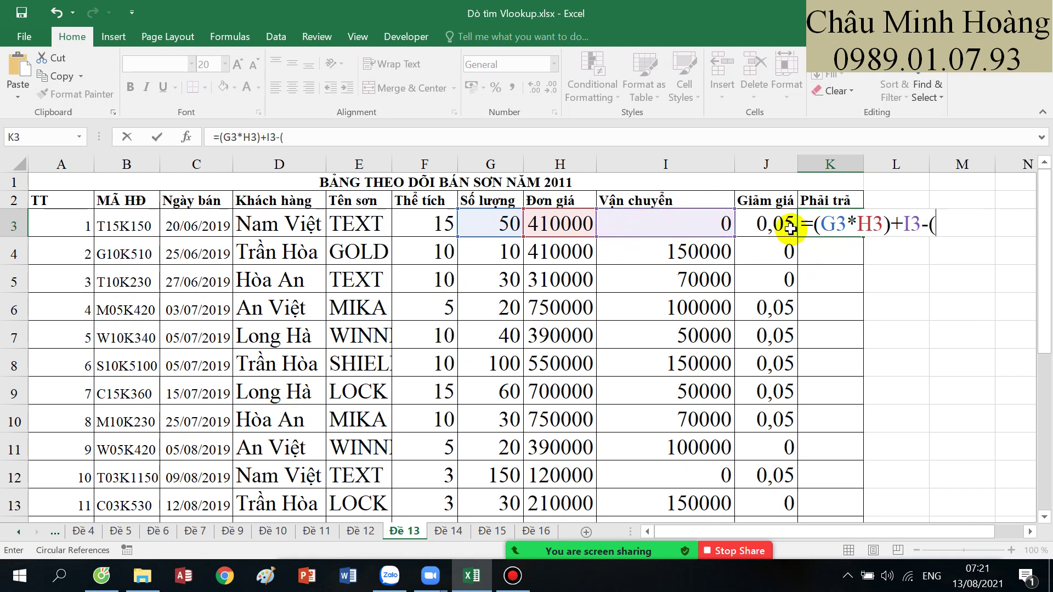
pyautogui.click(781, 214)
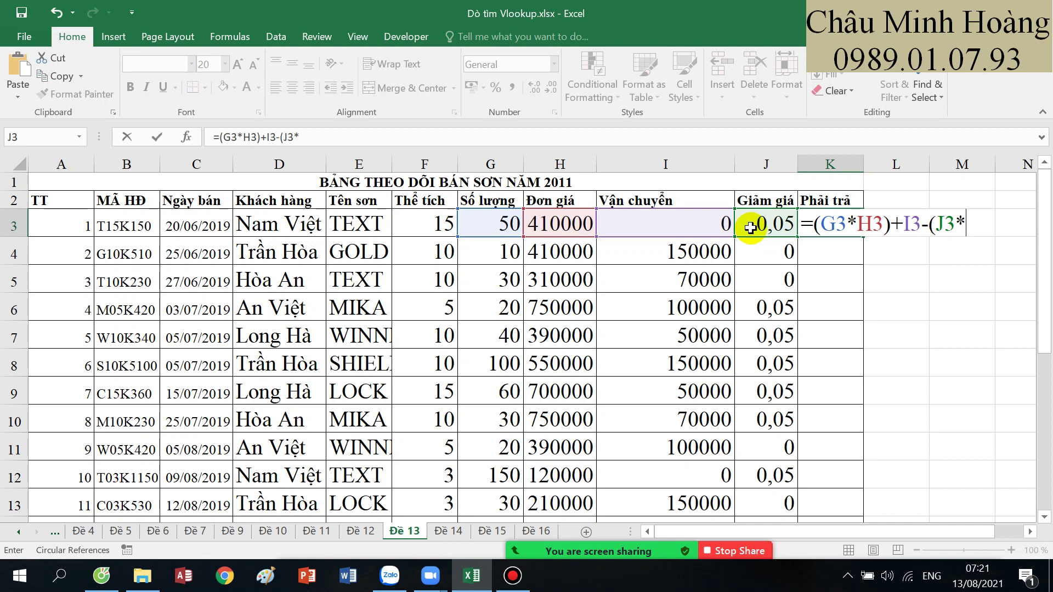
pyautogui.click(573, 223)
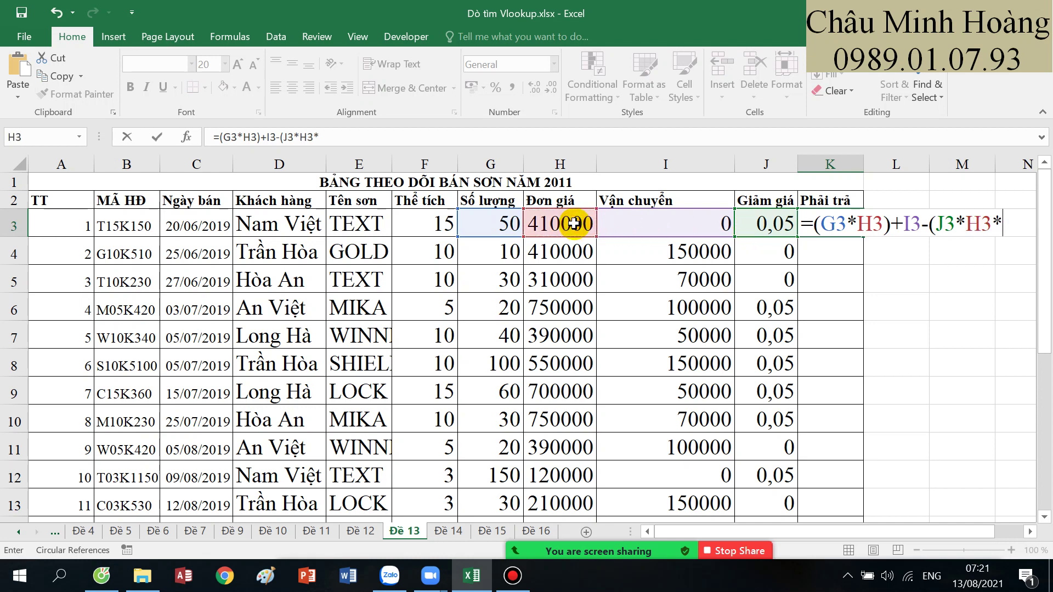
pyautogui.click(490, 221)
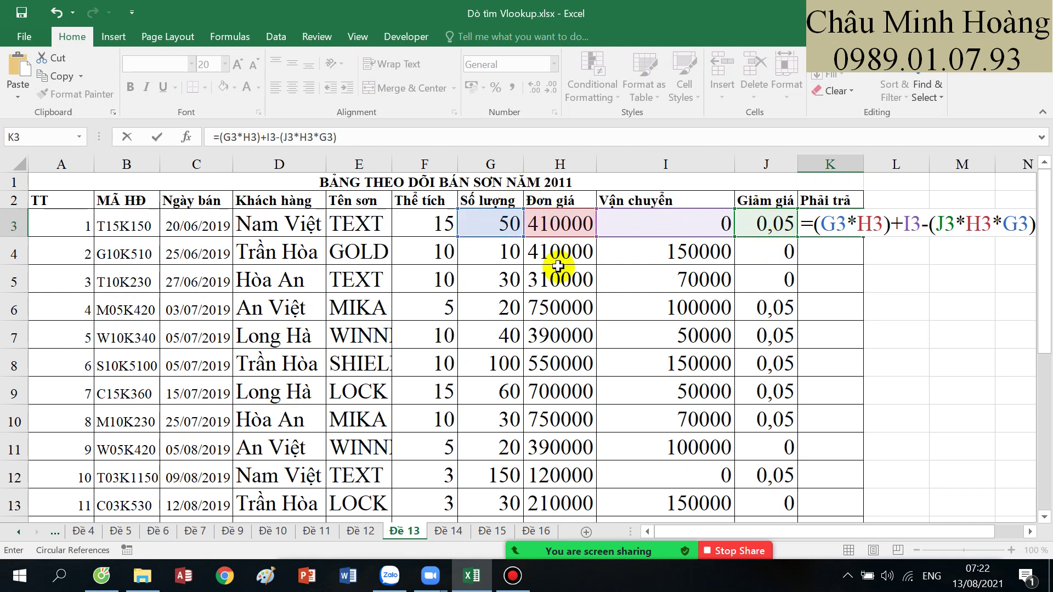
pyautogui.moveTo(934, 224); pyautogui.dragTo(1031, 223)
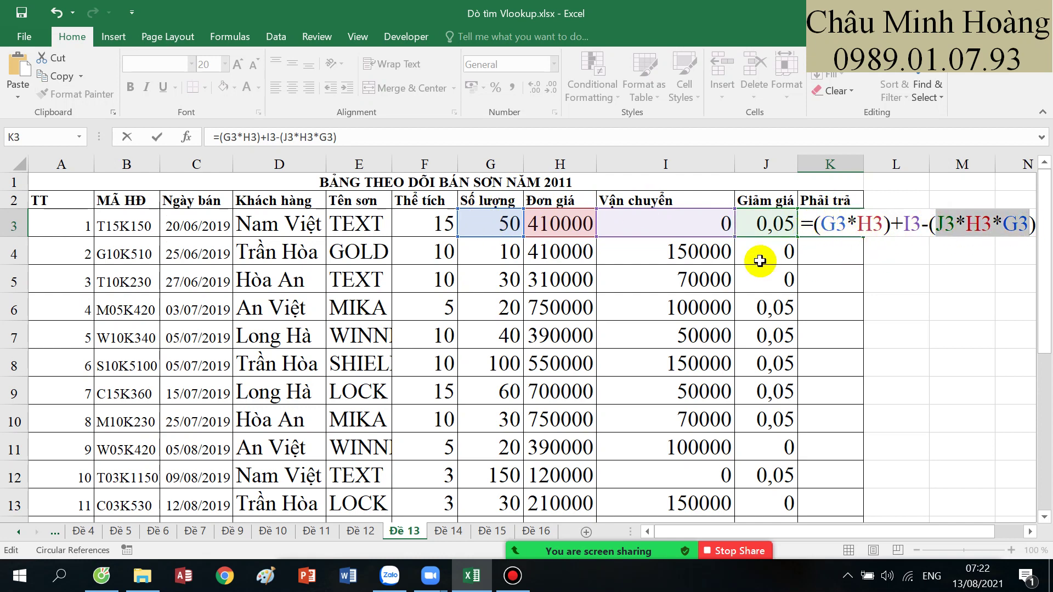
pyautogui.press('Return')
pyautogui.click(880, 232)
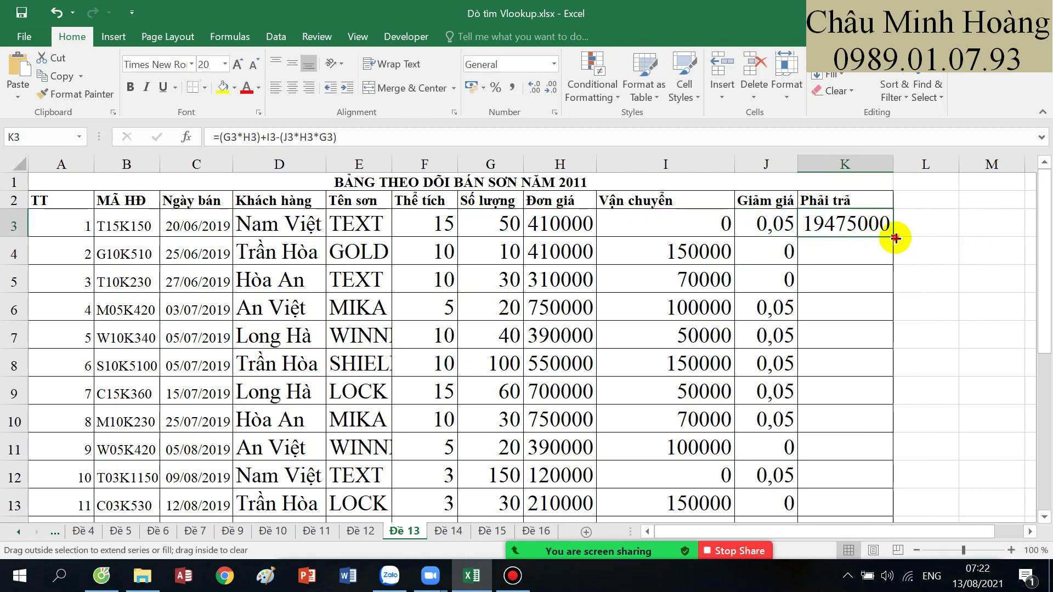
pyautogui.moveTo(895, 238); pyautogui.dragTo(825, 376)
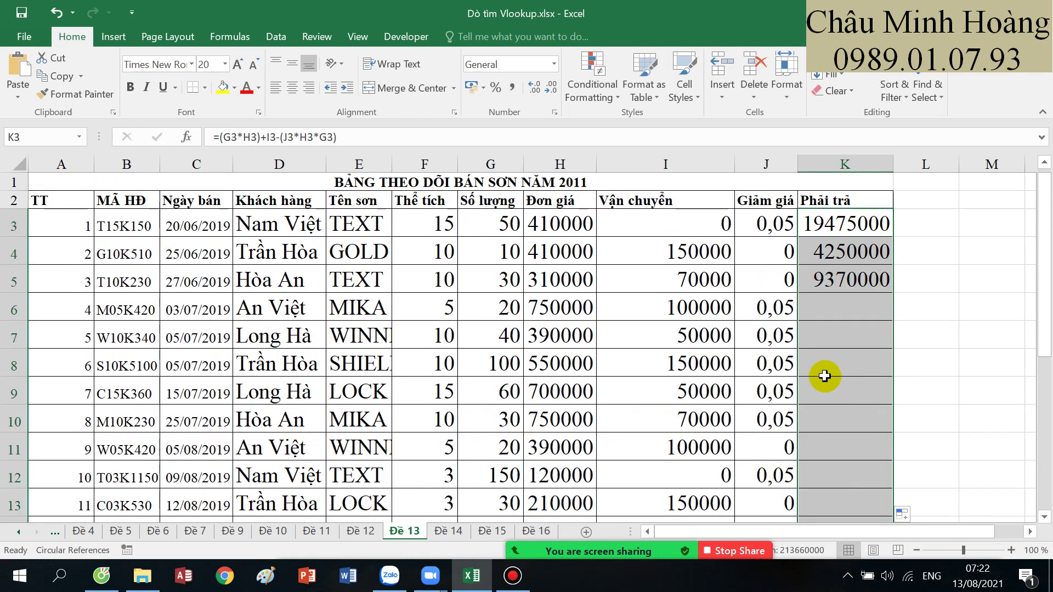
# - Open the Vận chuyển formula in I3 and examine its nested VLOOKUP and HLOOKUP
pyautogui.doubleClick(690, 225)
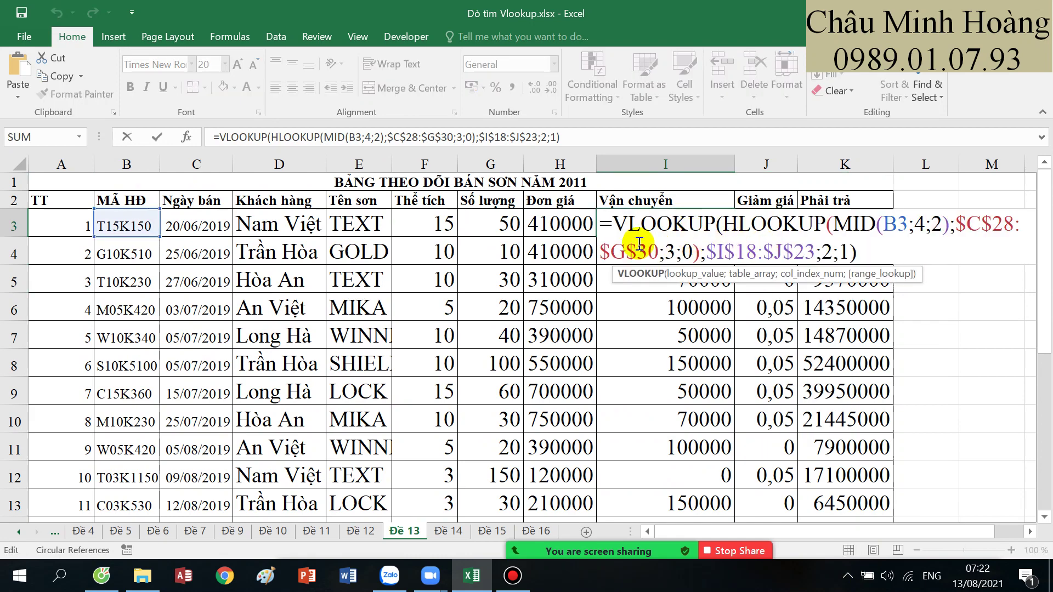
pyautogui.moveTo(614, 226); pyautogui.dragTo(847, 262)
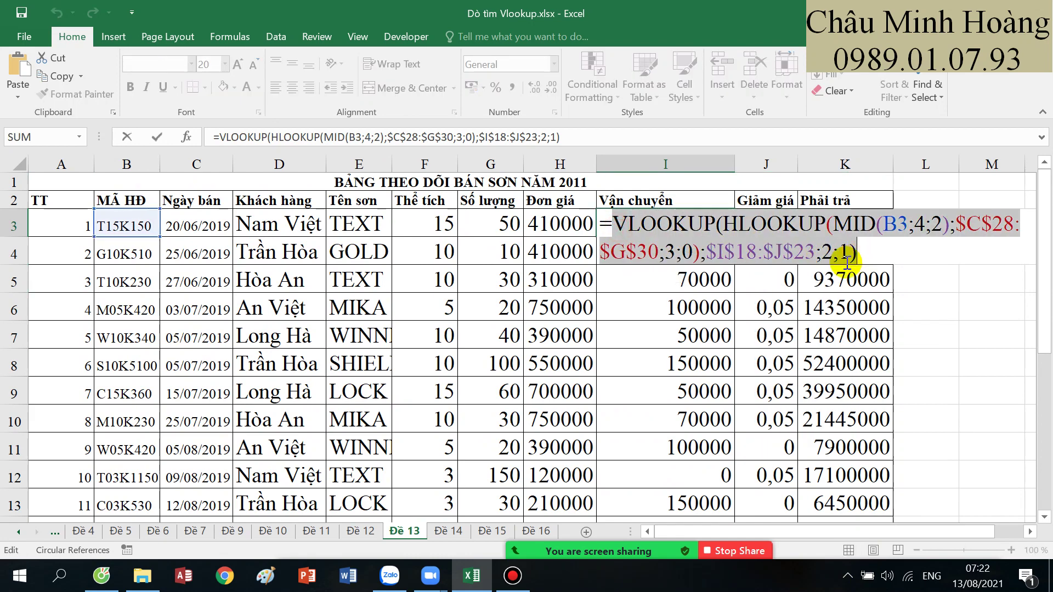
pyautogui.click(520, 581)
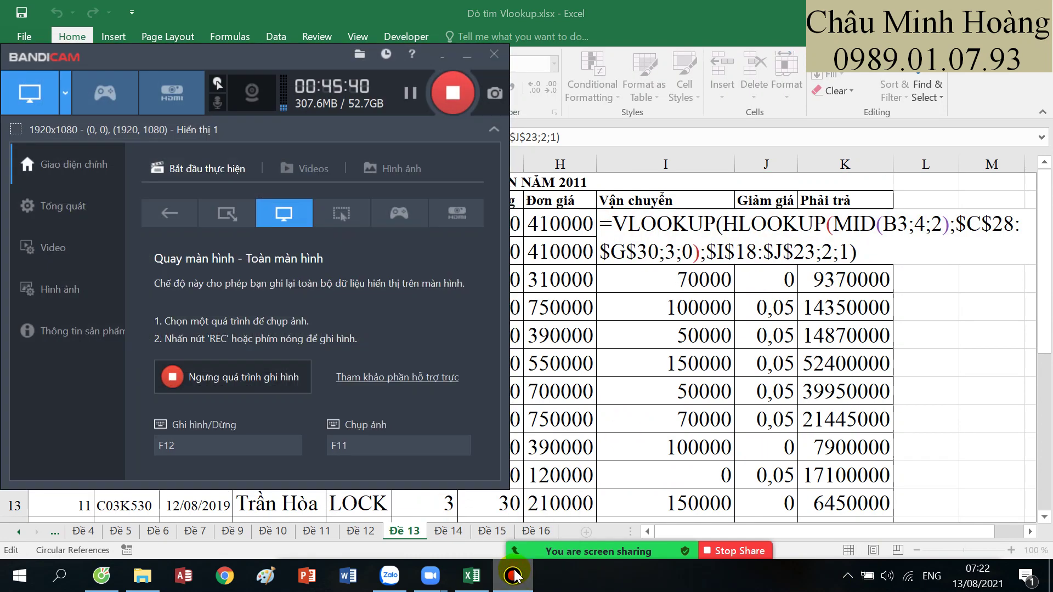
pyautogui.click(410, 93)
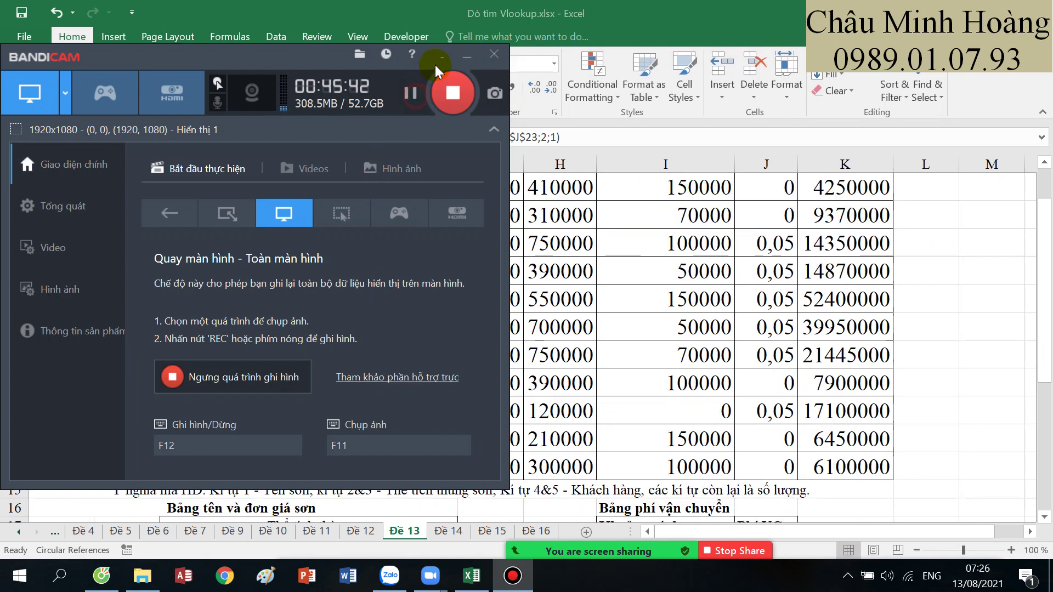
pyautogui.click(467, 56)
# - Switch to sheet Đề 14 and examine its electricity detail table, Bảng định mức, Bảng giá điện and calculation rules
pyautogui.click(449, 532)
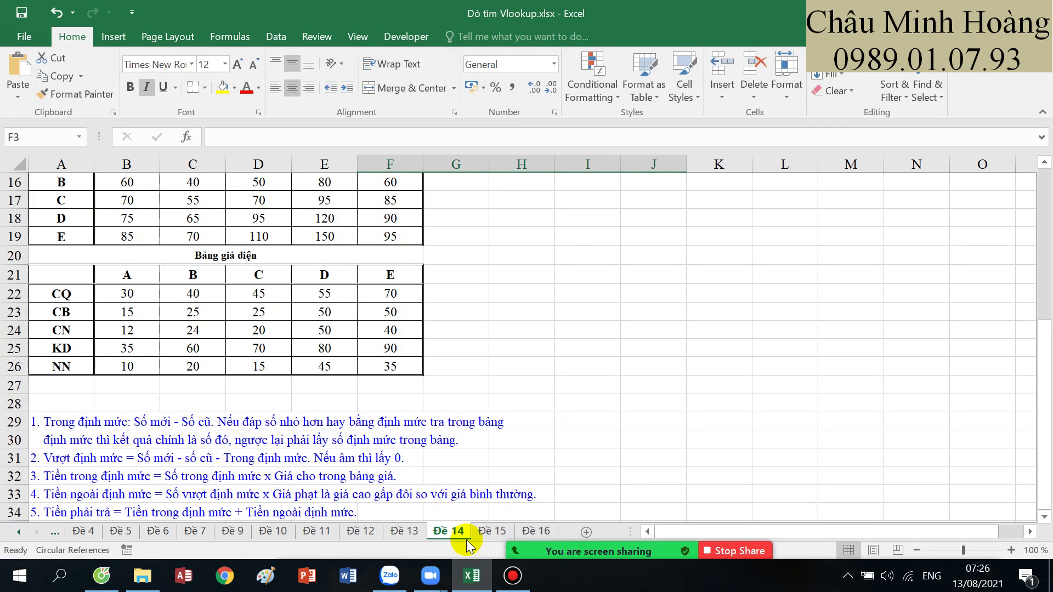
pyautogui.click(512, 322)
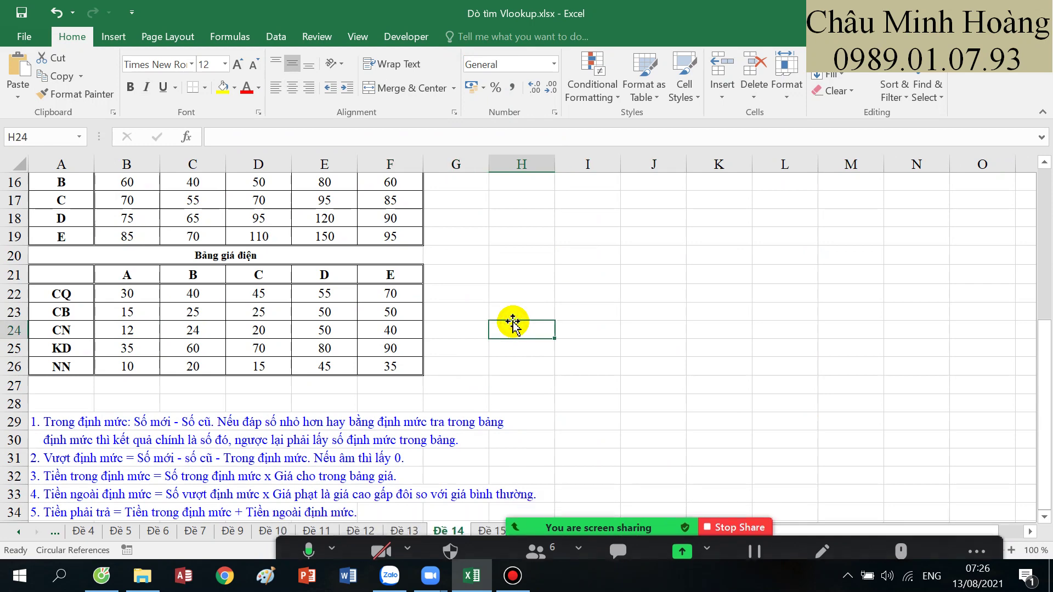
pyautogui.scroll(5, 512, 322)
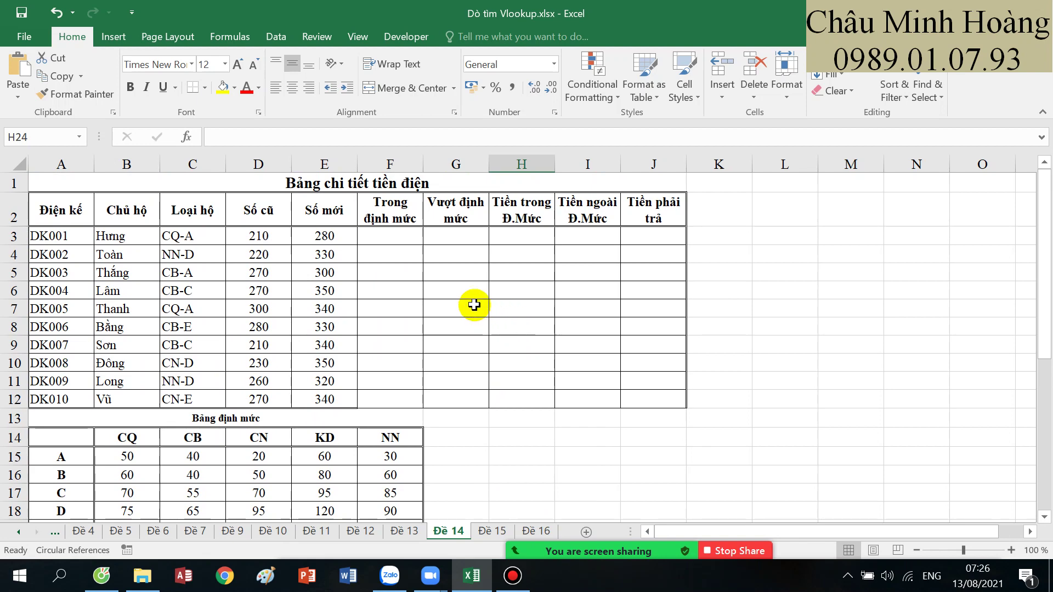
pyautogui.scroll(-3, 475, 303)
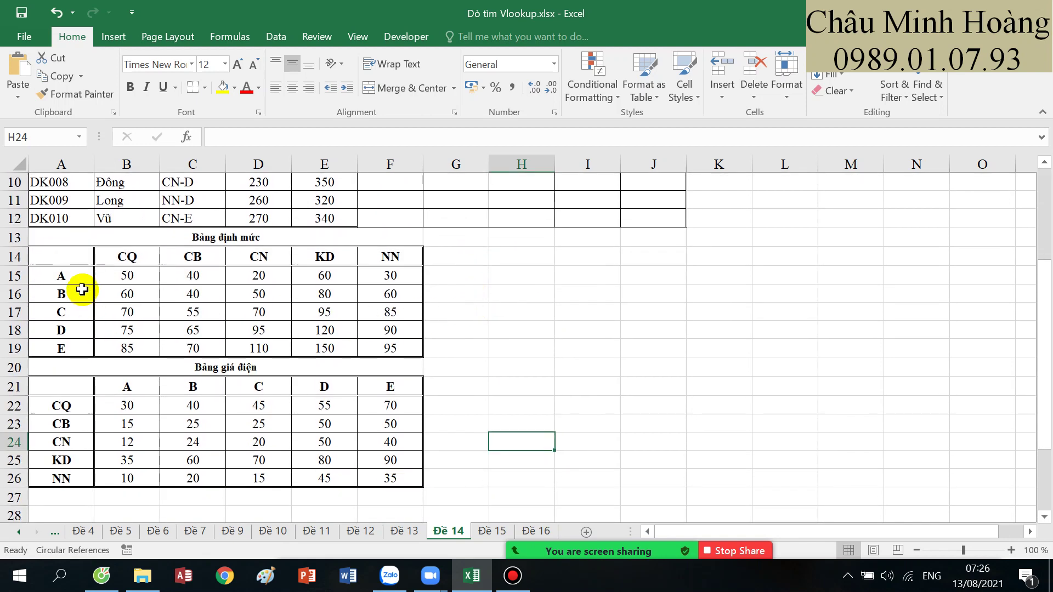
pyautogui.moveTo(78, 274); pyautogui.dragTo(417, 353)
pyautogui.scroll(-3, 417, 353)
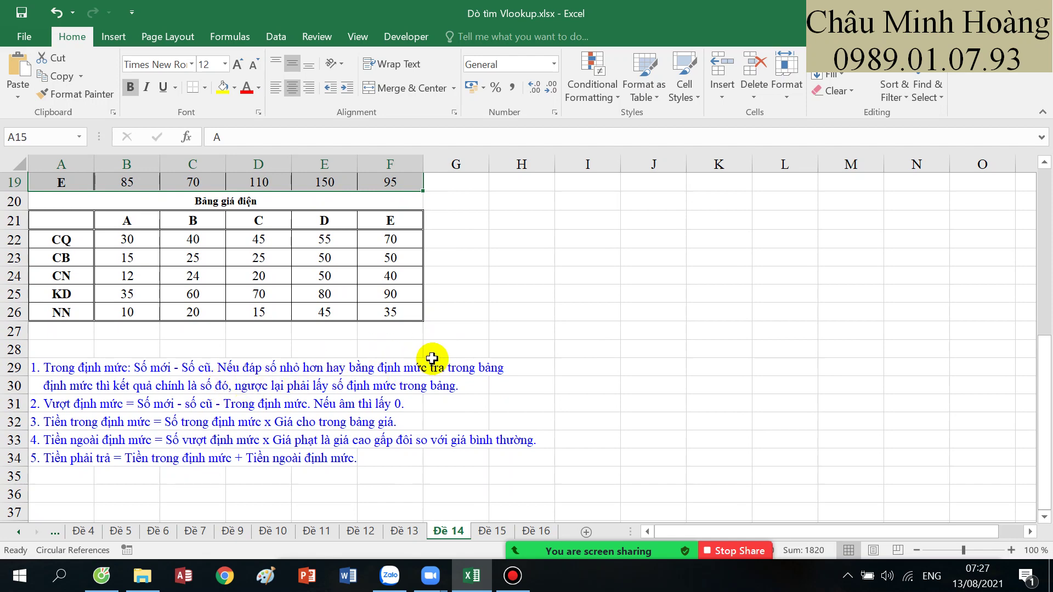
pyautogui.scroll(6, 432, 358)
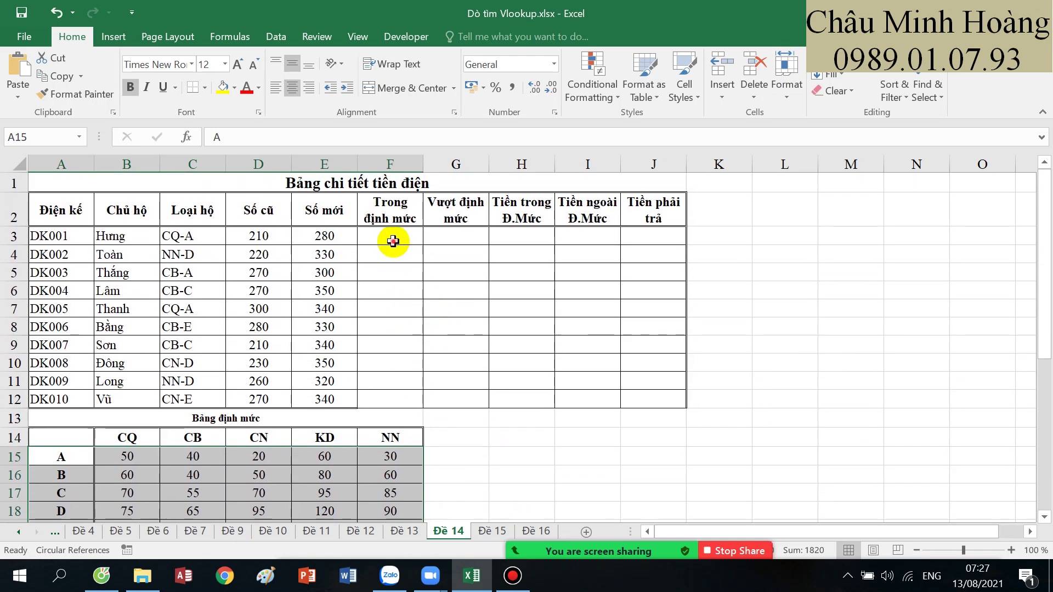
# - Increase the font size of cells F3:J3 to 20
pyautogui.moveTo(393, 241); pyautogui.dragTo(630, 242)
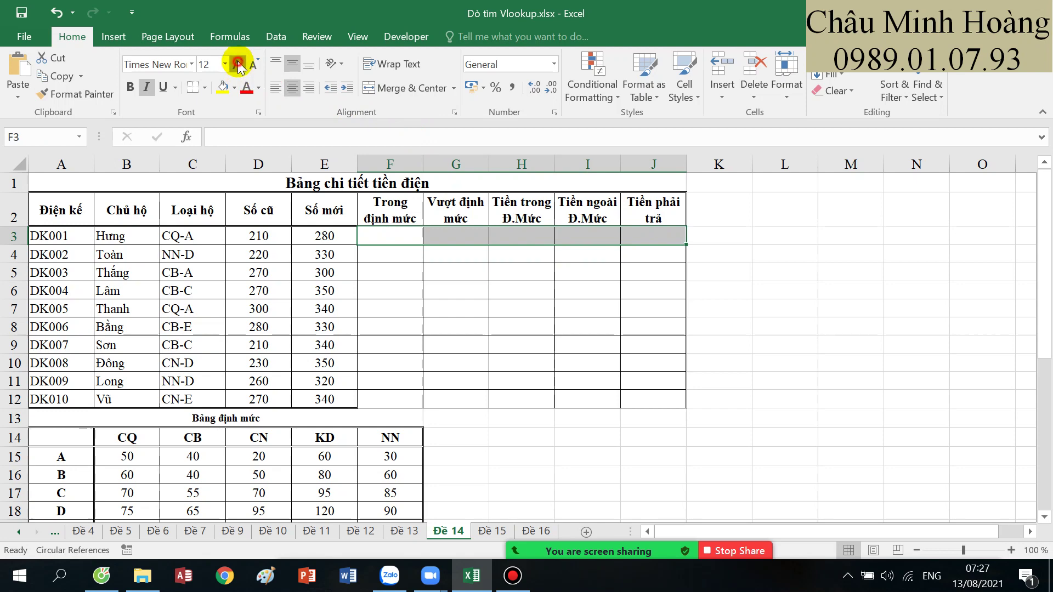
pyautogui.click(238, 64)
pyautogui.click(238, 64)
pyautogui.click(238, 64)
pyautogui.click(238, 64)
pyautogui.moveTo(386, 245); pyautogui.dragTo(384, 244)
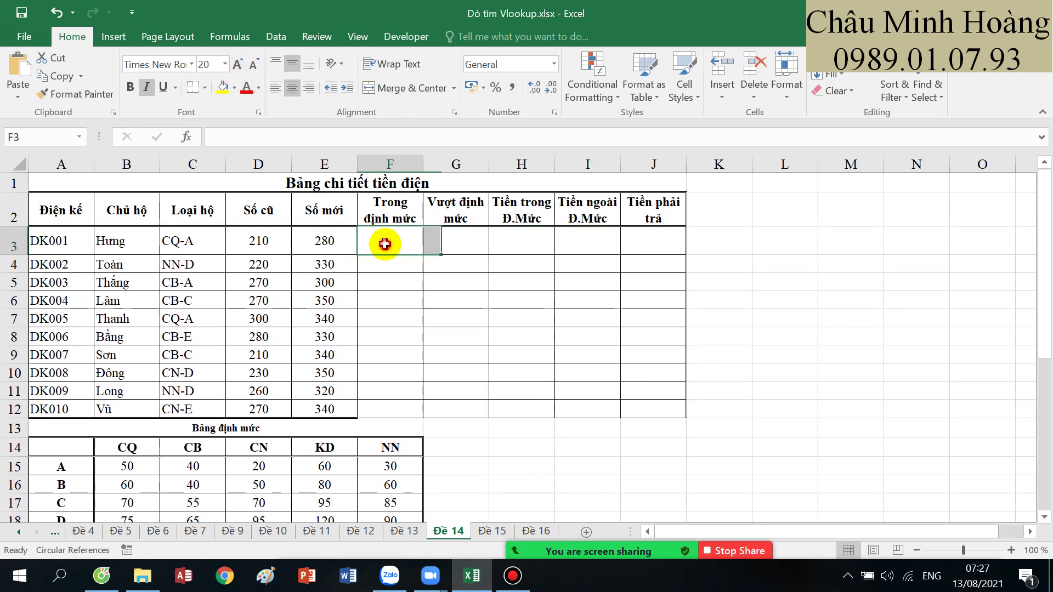
# - Examine how the Trong định mức rule in row 29 relates to Bảng định mức in A14:F19
pyautogui.scroll(-3, 393, 274)
pyautogui.click(85, 261)
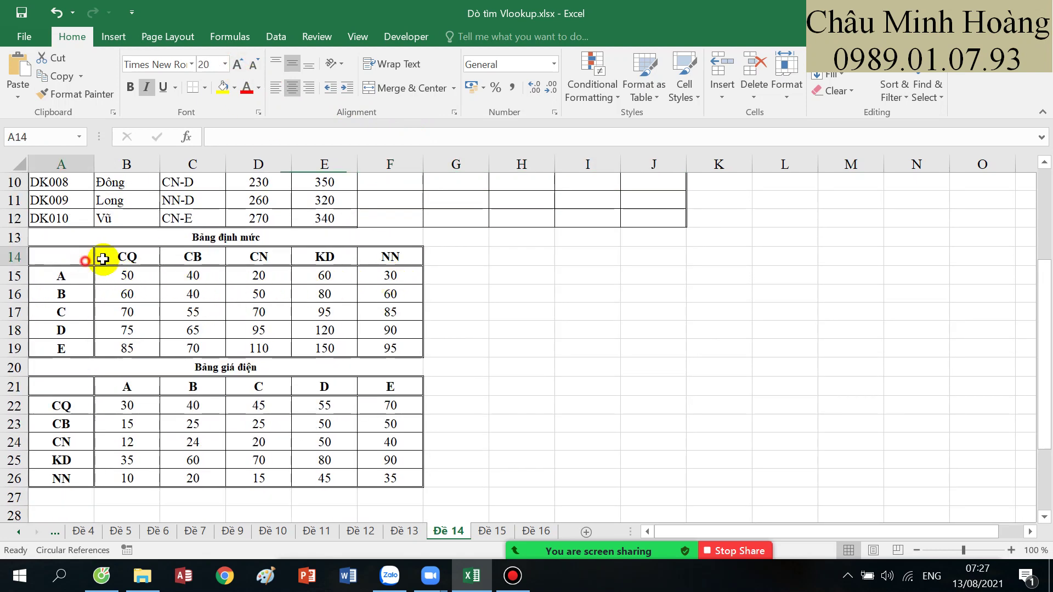
pyautogui.moveTo(103, 259); pyautogui.dragTo(357, 344)
pyautogui.scroll(-2, 352, 355)
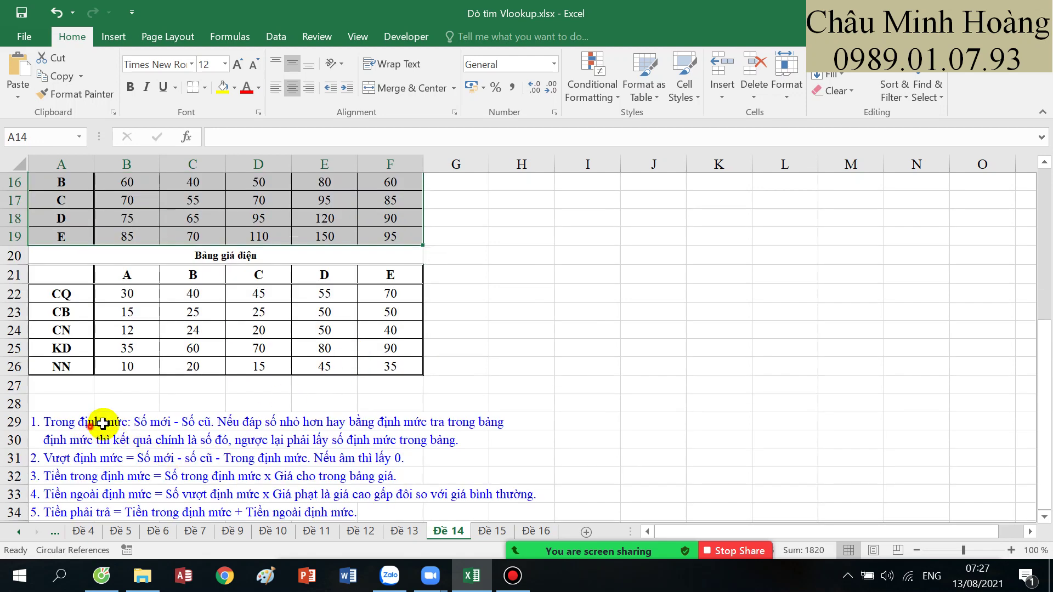
pyautogui.moveTo(103, 423); pyautogui.dragTo(482, 430)
pyautogui.scroll(3, 242, 369)
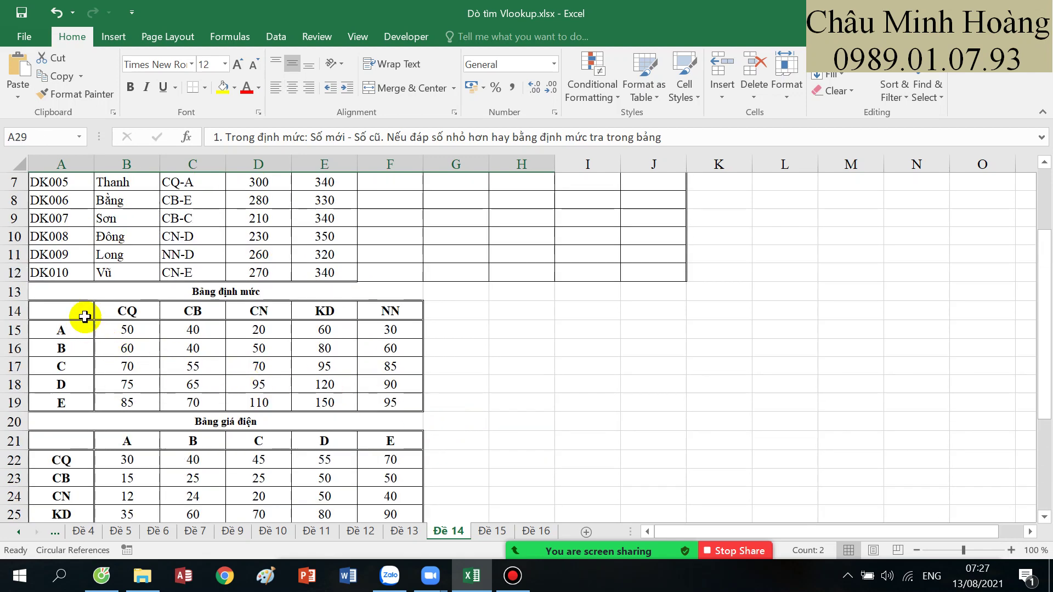
pyautogui.moveTo(85, 312); pyautogui.dragTo(420, 408)
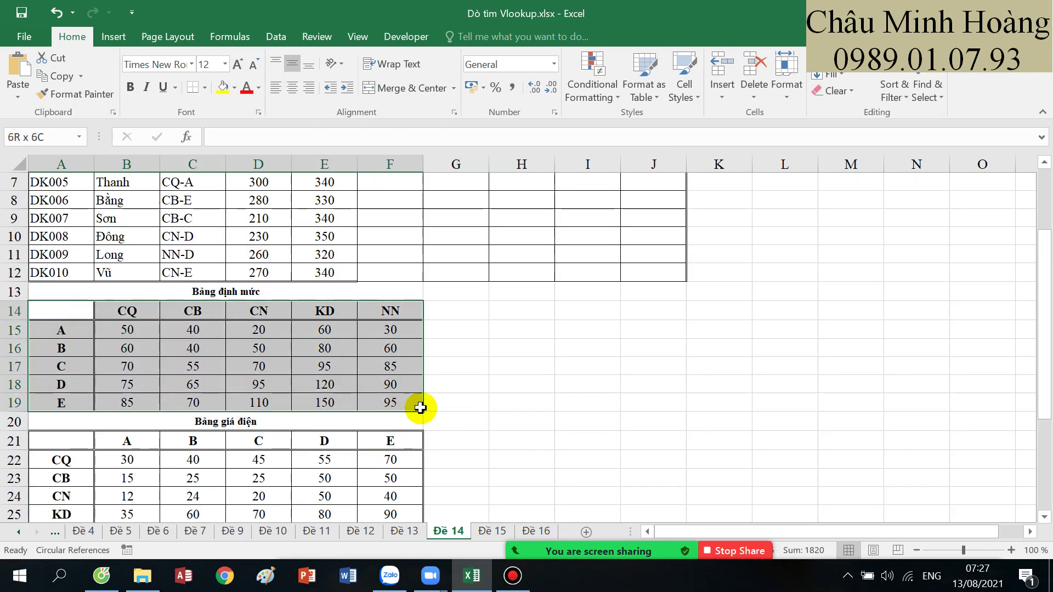
pyautogui.scroll(2, 420, 408)
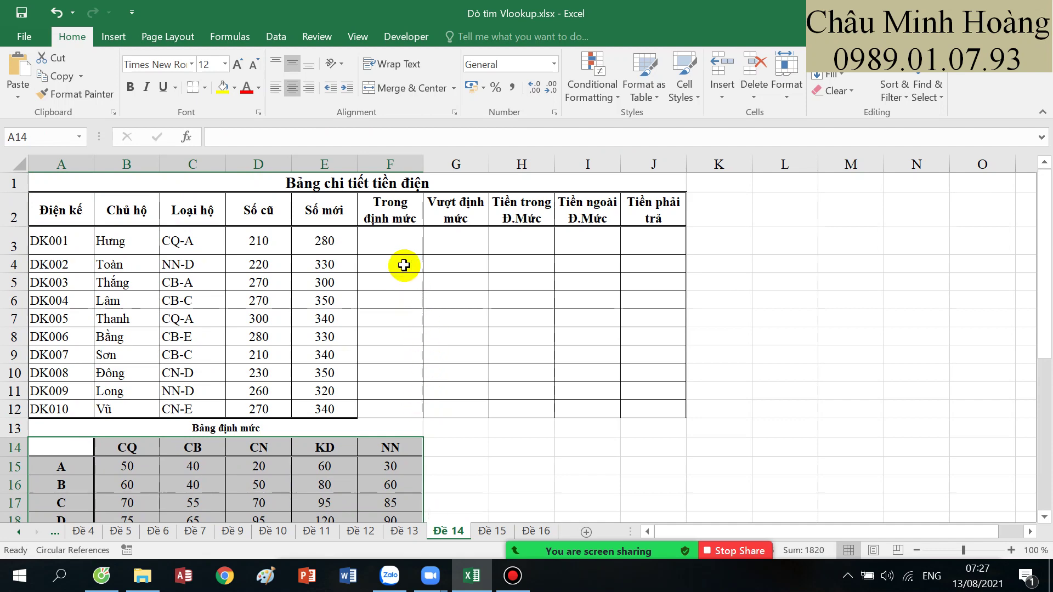
pyautogui.click(389, 233)
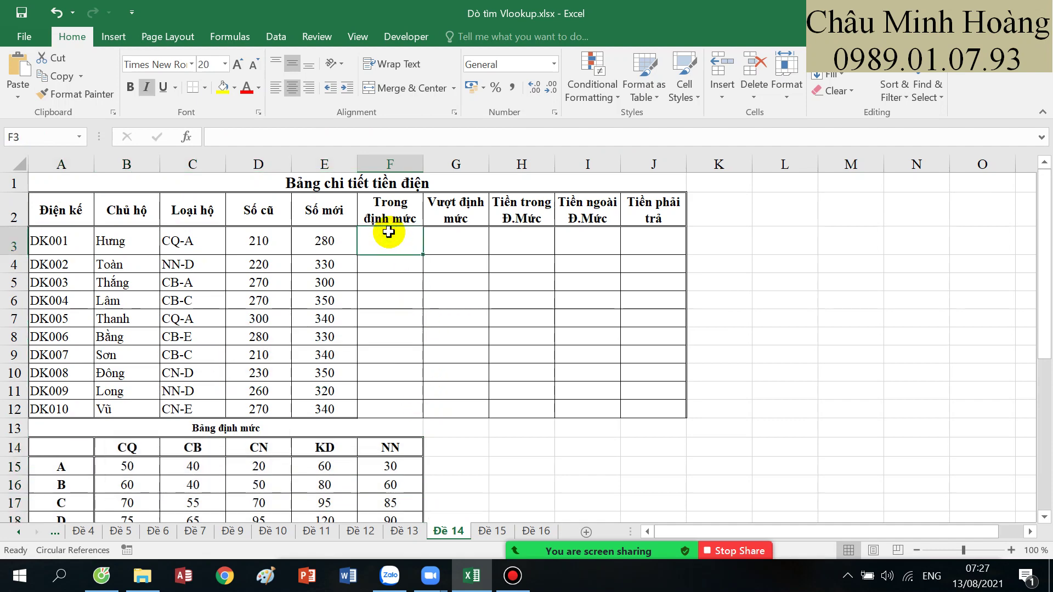
pyautogui.scroll(-2, 331, 323)
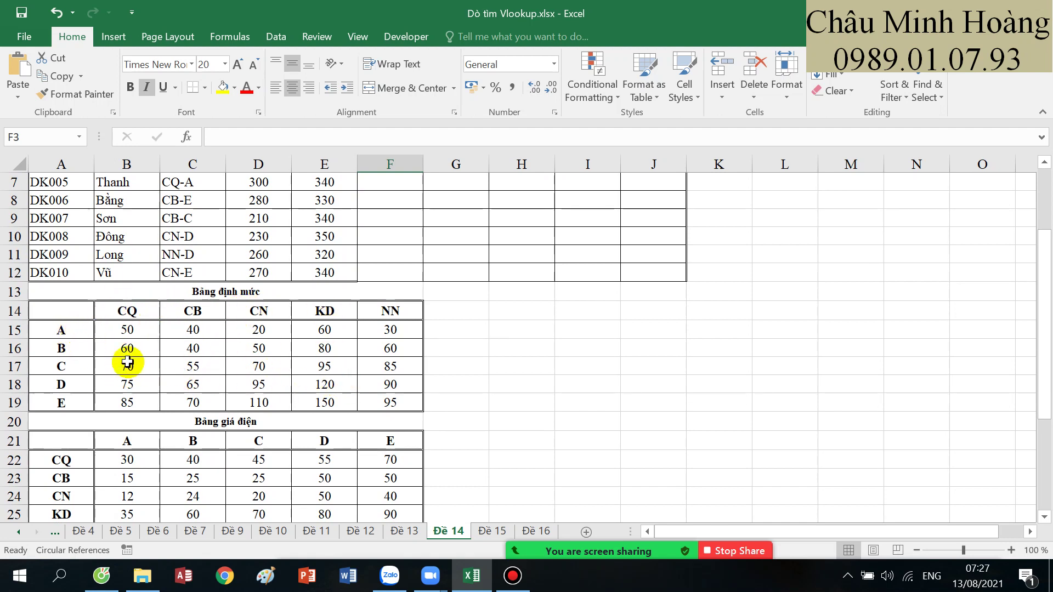
pyautogui.moveTo(63, 329); pyautogui.dragTo(143, 384)
pyautogui.scroll(2, 333, 379)
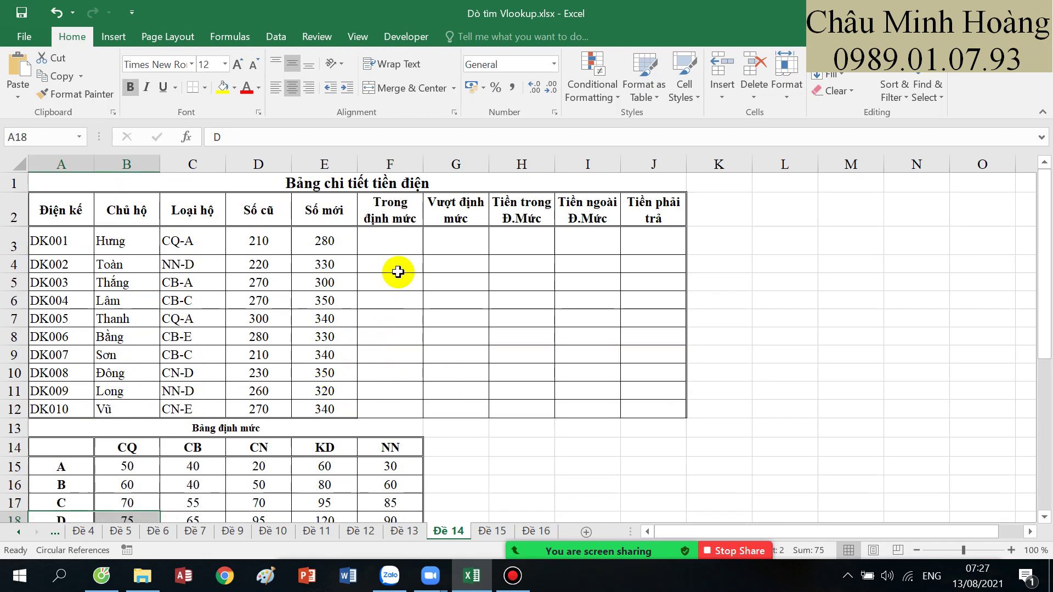
# - Start an HLOOKUP formula in F3 with LEFT(C3;2) as the lookup value
pyautogui.click(397, 250)
pyautogui.write('=vl')
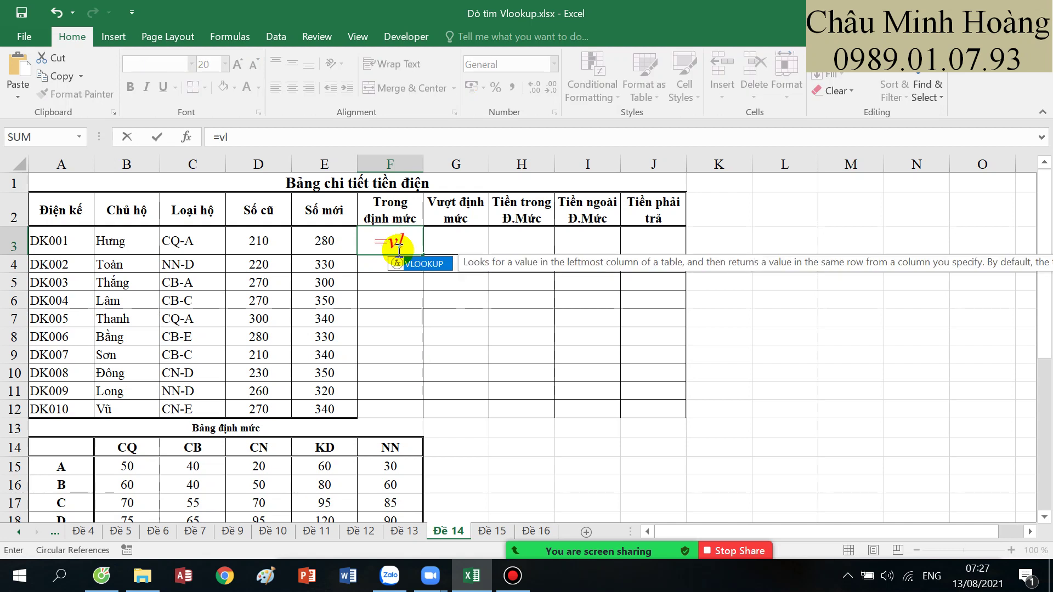
pyautogui.press('BackSpace')
pyautogui.press('BackSpace')
pyautogui.write('hl')
pyautogui.press('Tab')
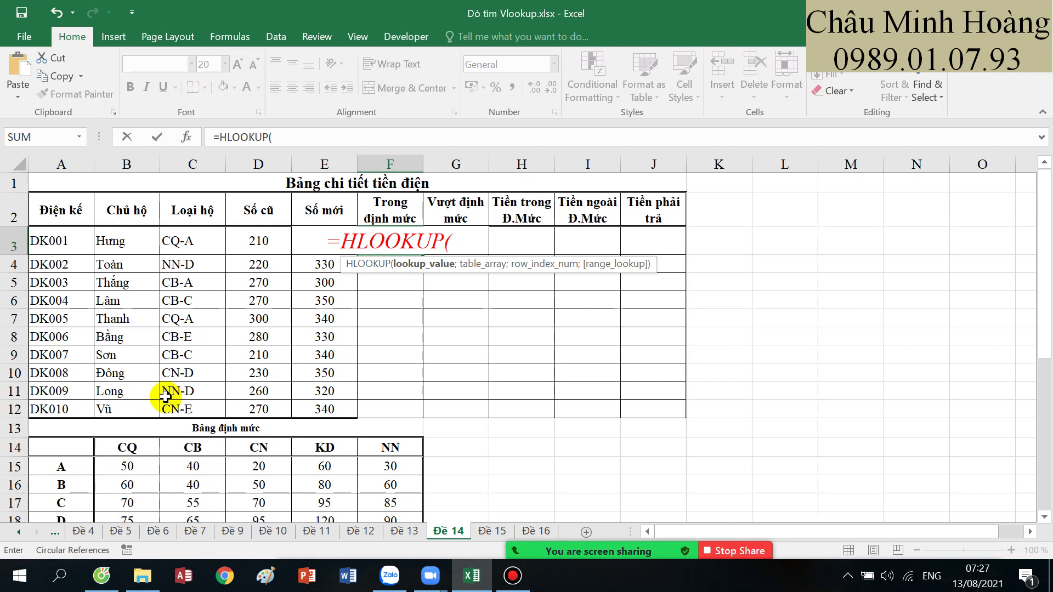
pyautogui.write('lef')
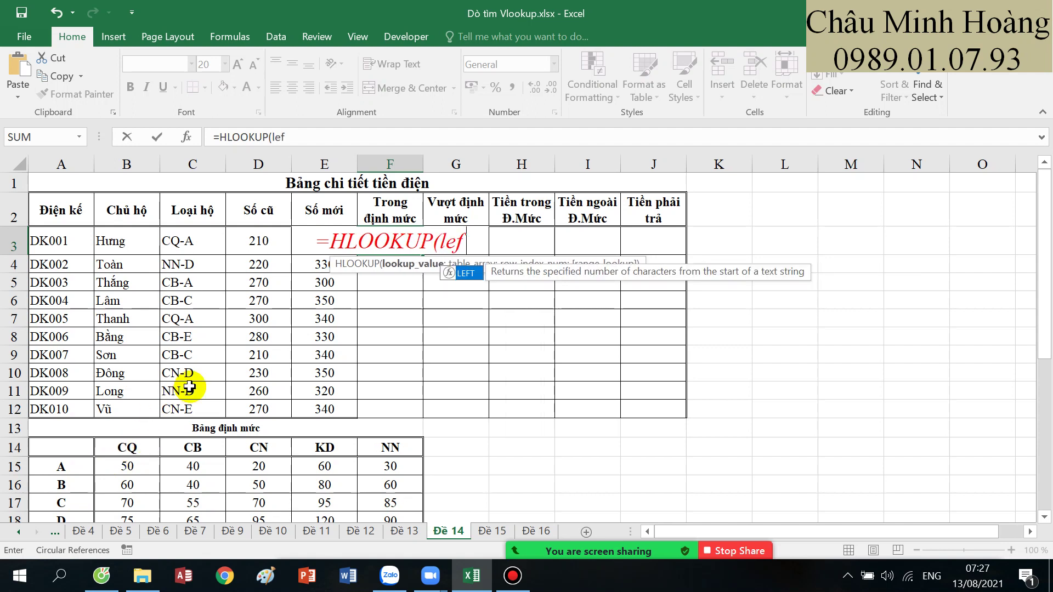
pyautogui.press('Tab')
pyautogui.click(202, 242)
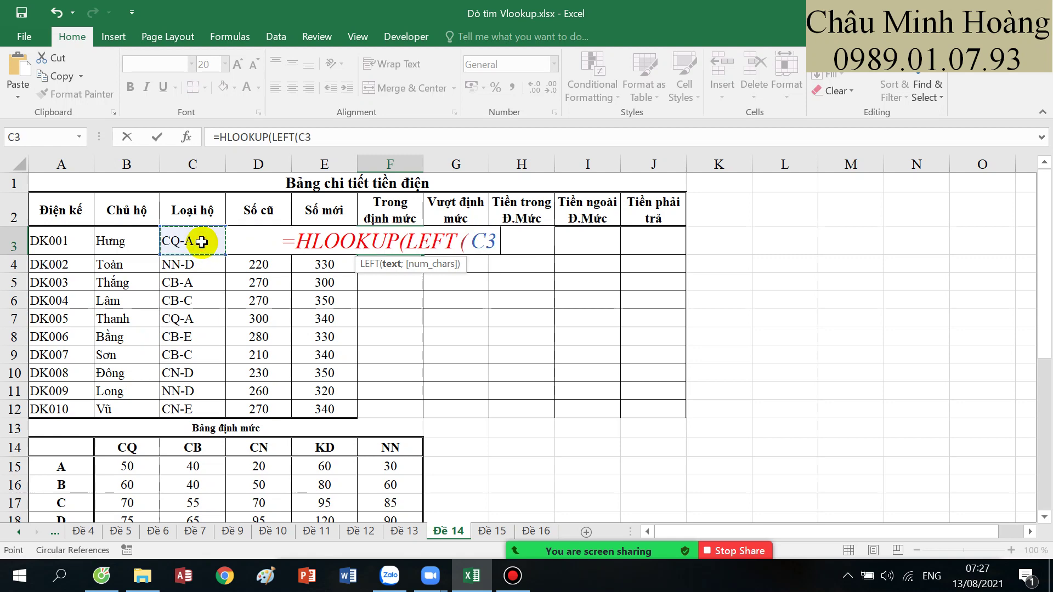
pyautogui.write(';2);')
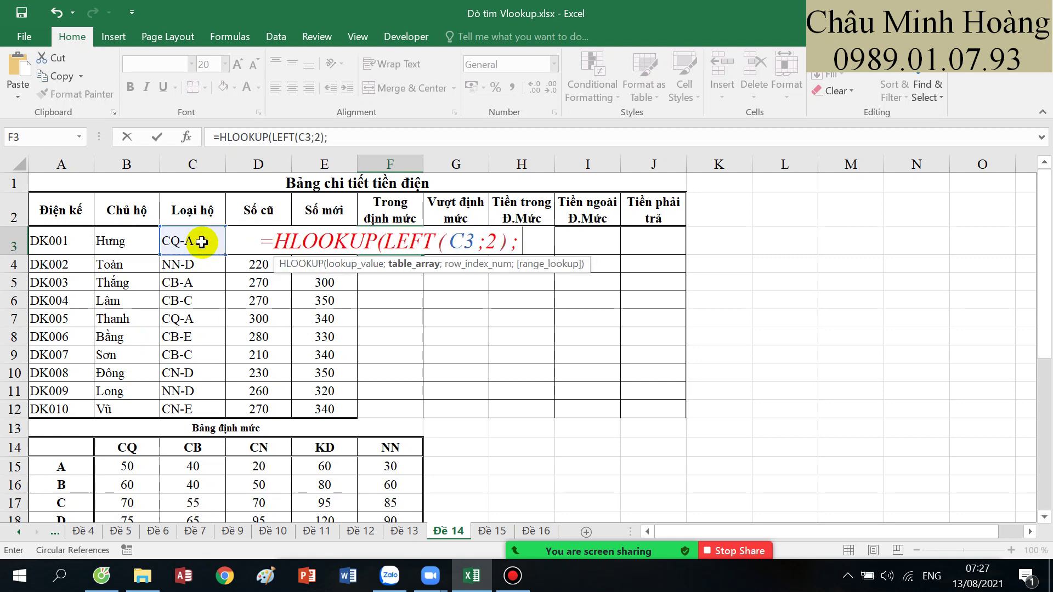
# - Use Bảng định mức as the HLOOKUP table array with the absolute range $B$14:$F$19
pyautogui.scroll(-1, 159, 329)
pyautogui.moveTo(130, 365); pyautogui.dragTo(396, 453)
pyautogui.press('F4')
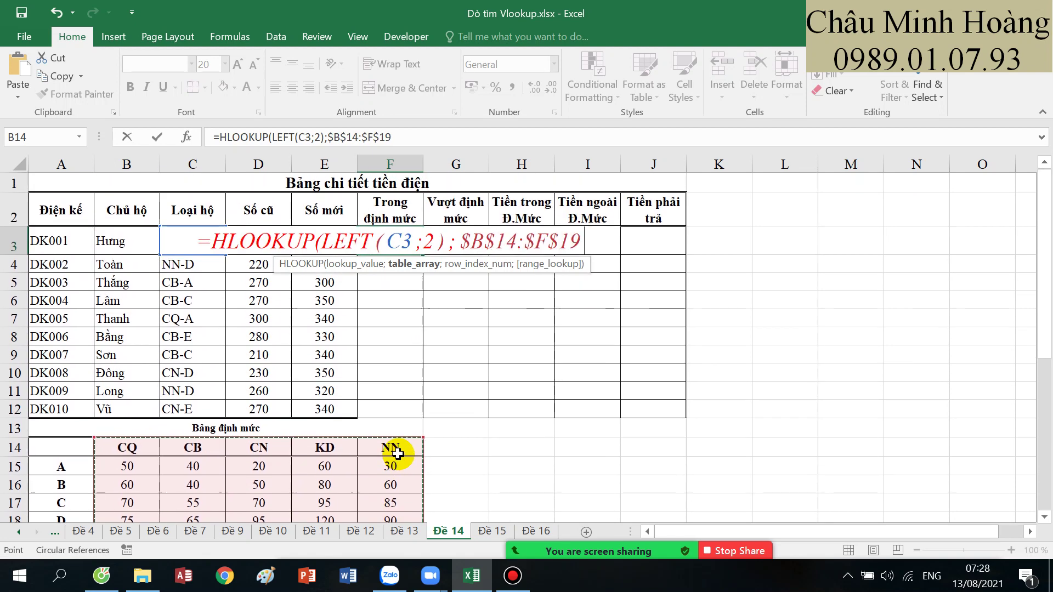
# - Begin the row index argument with an IF that returns 2 when RIGHT(C3;1)="A"
pyautogui.write(';if(')
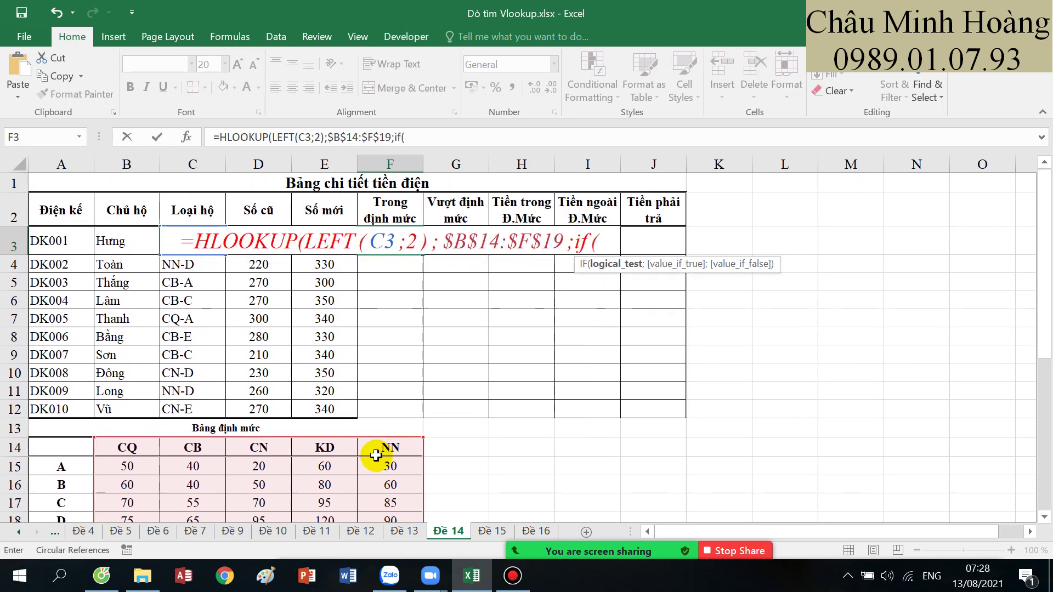
pyautogui.write('ri')
pyautogui.press('Tab')
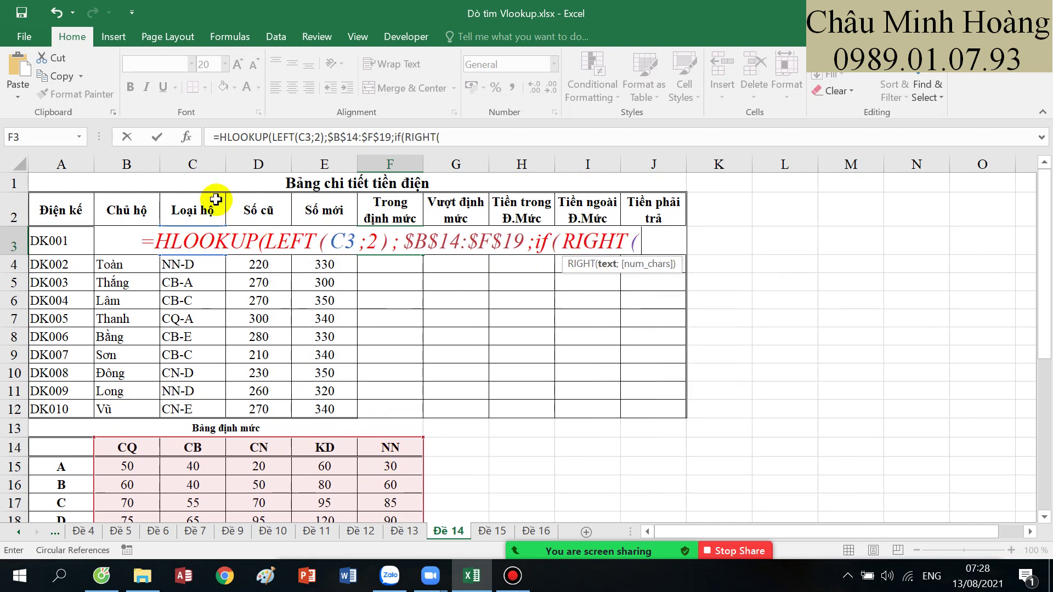
pyautogui.write('C3')
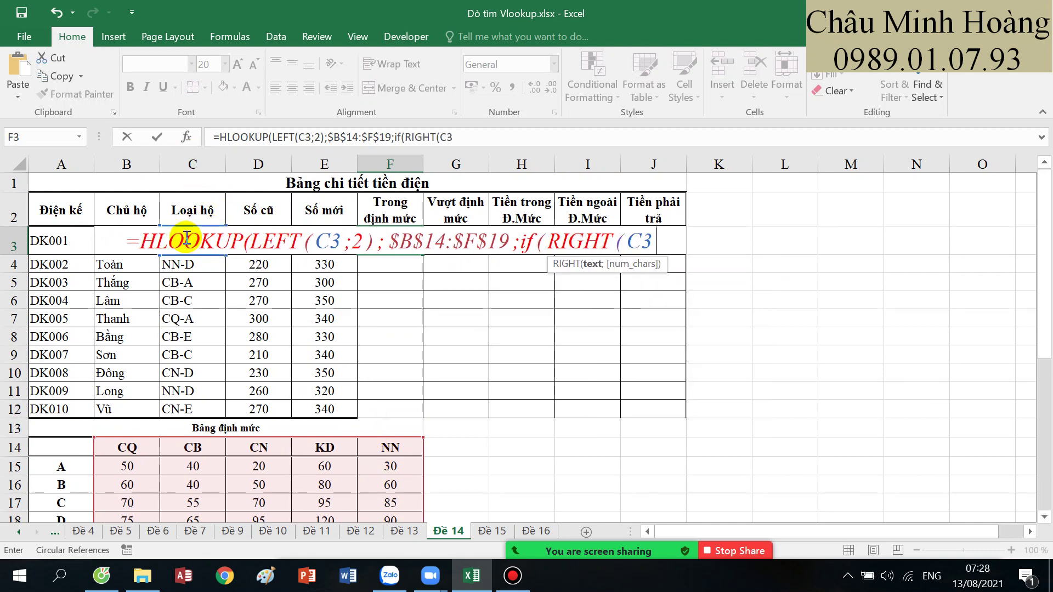
pyautogui.write(';1)=')
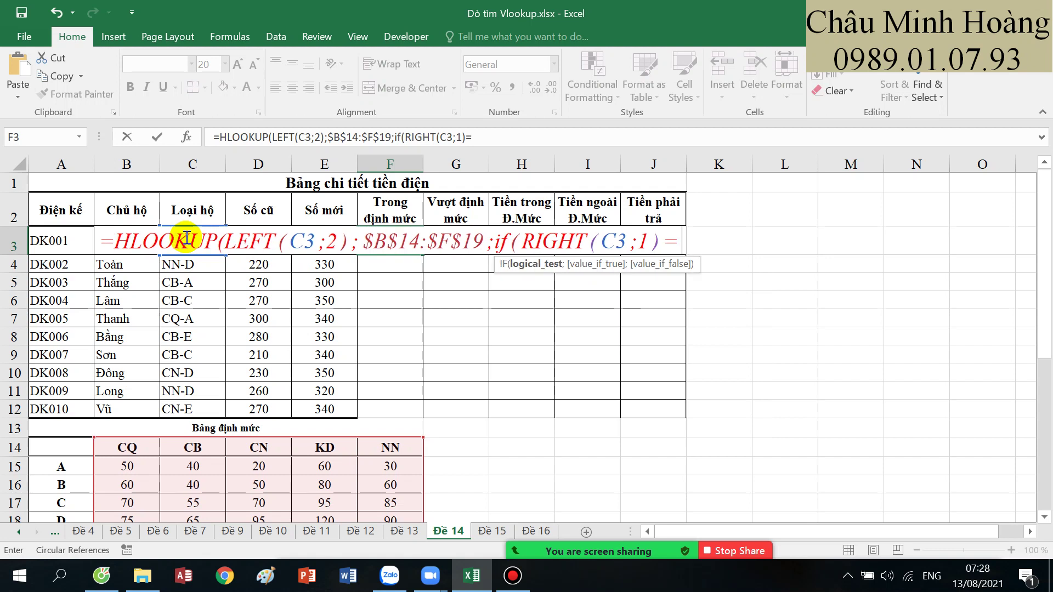
pyautogui.write('"A";')
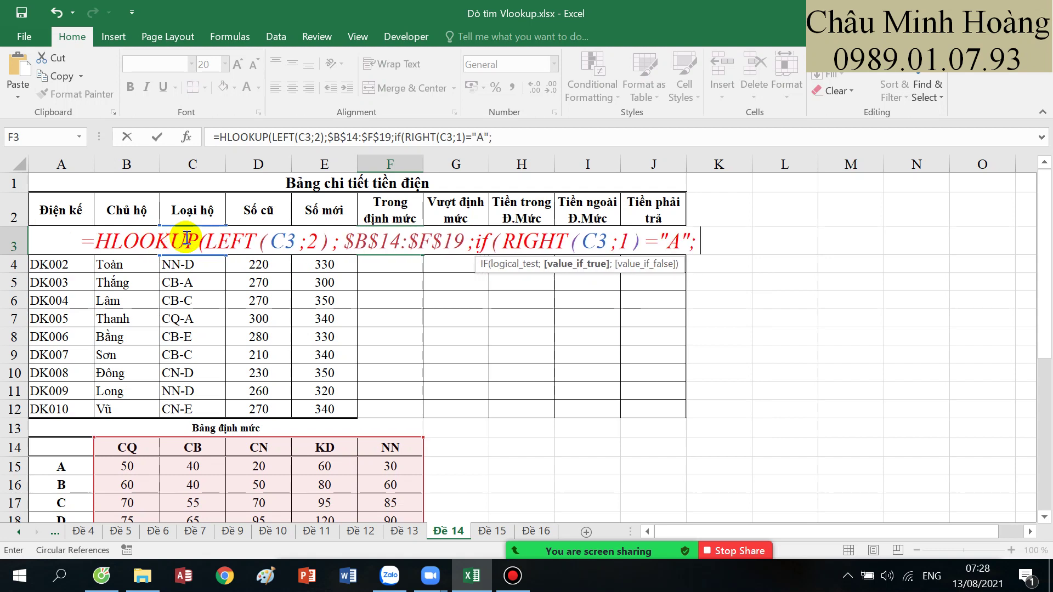
pyautogui.write('2;i')
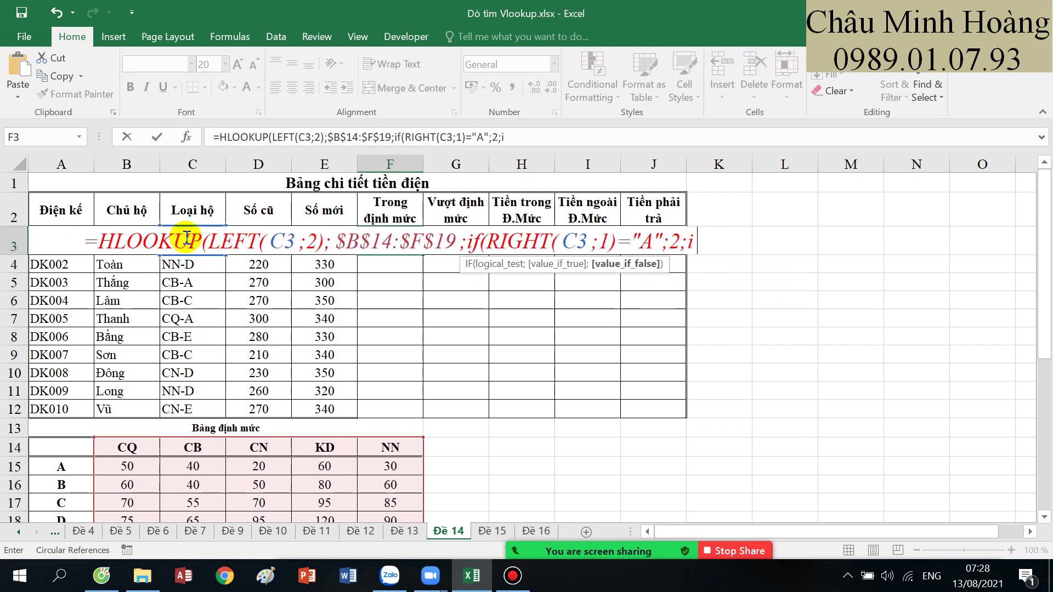
# - Nest a second IF that returns row 3 when RIGHT(C3;1)="B"
pyautogui.write('f(RIGHT(')
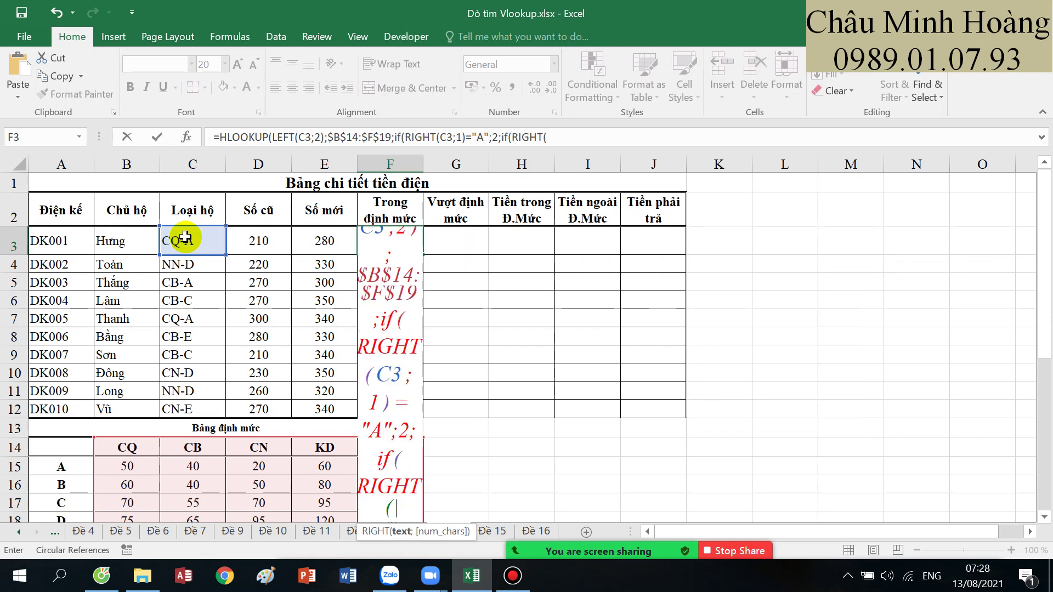
pyautogui.click(185, 238)
pyautogui.write(';1')
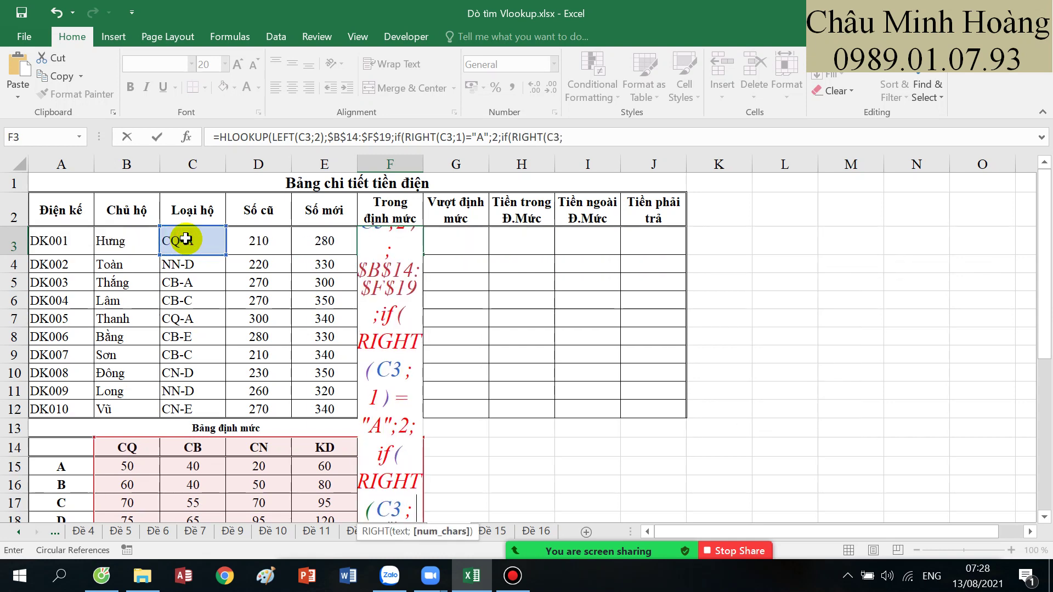
pyautogui.write(')="B";')
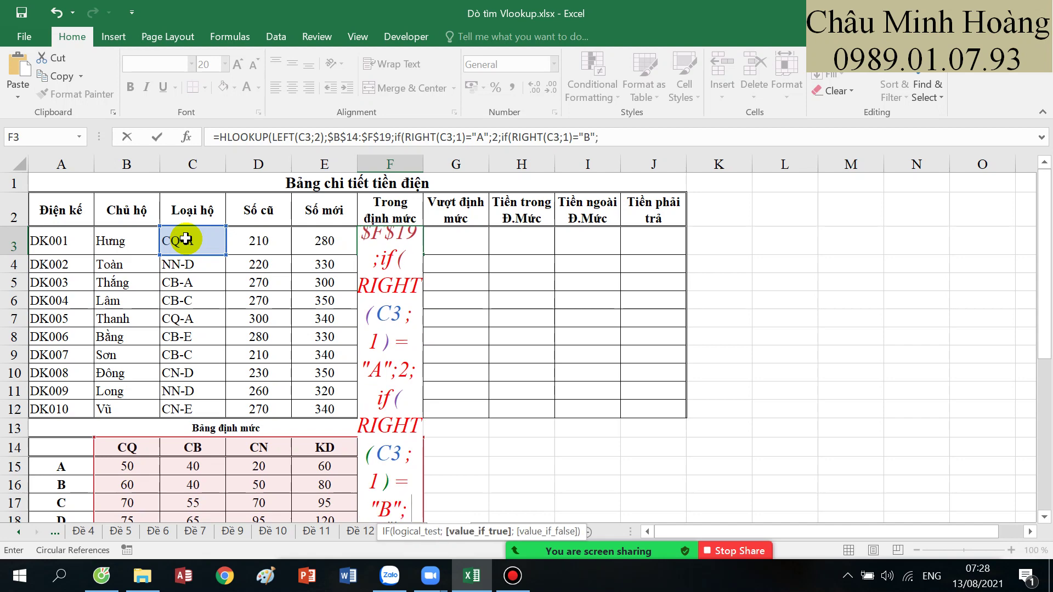
pyautogui.write('3;')
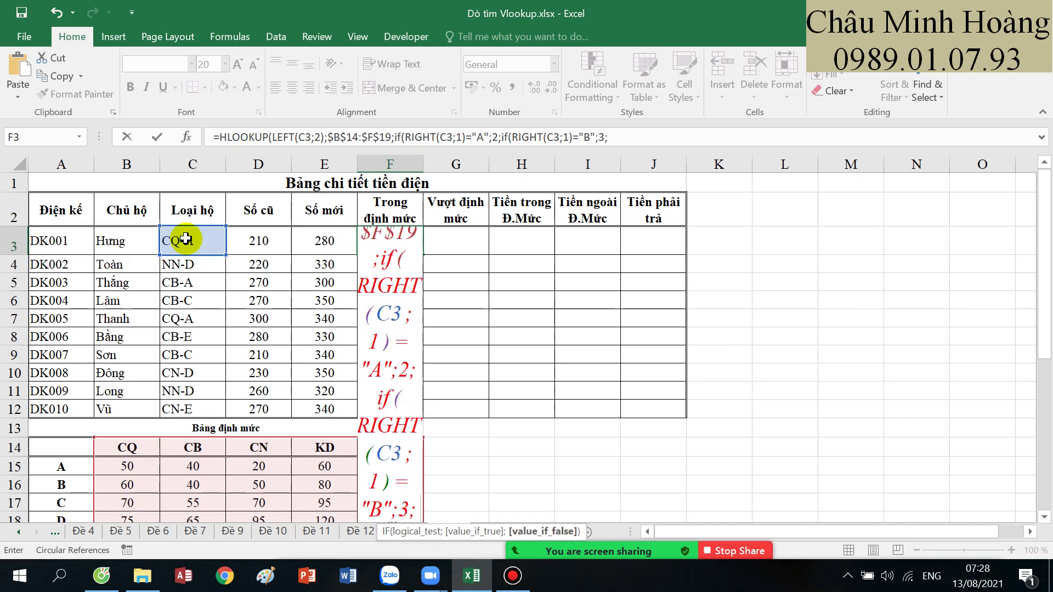
# - Nest a third IF that returns row 4 when RIGHT(C3;1)="C", with 5 as the alternative, and check the rows of Bảng định mức
pyautogui.write('if(r')
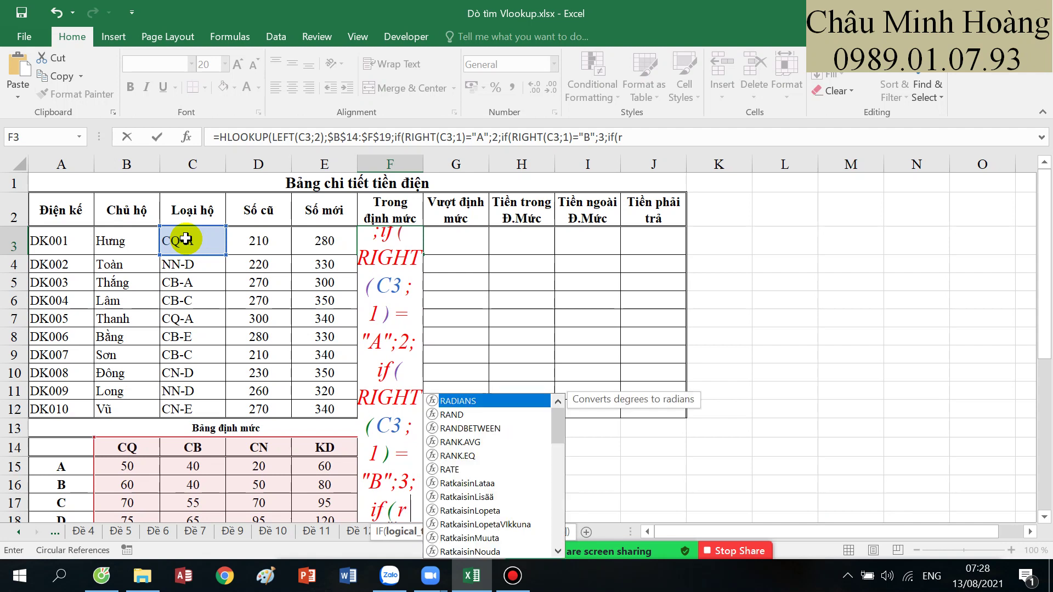
pyautogui.write('ight(')
pyautogui.click(187, 238)
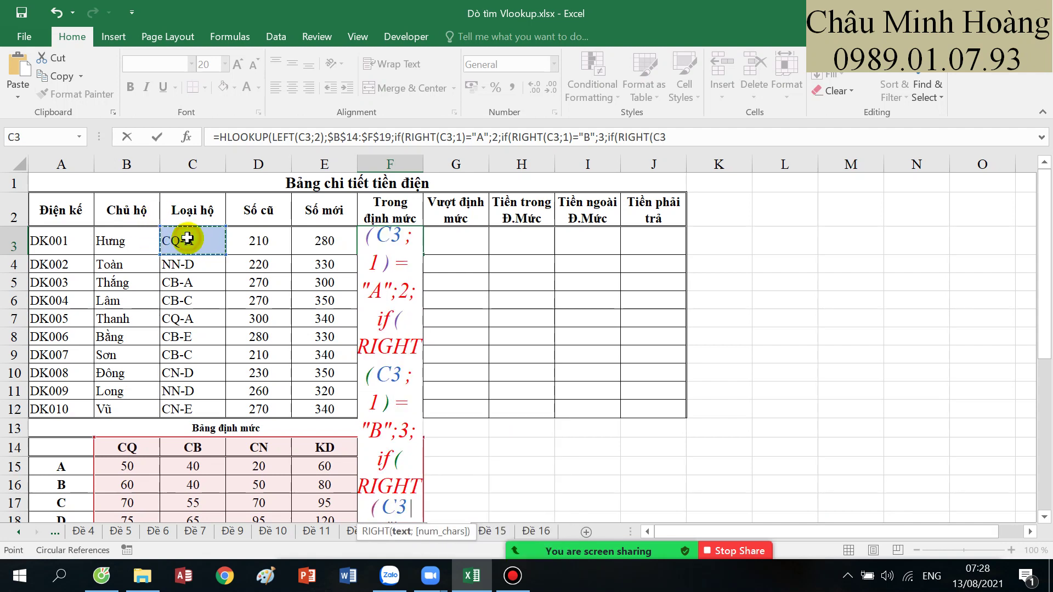
pyautogui.write(';1)="')
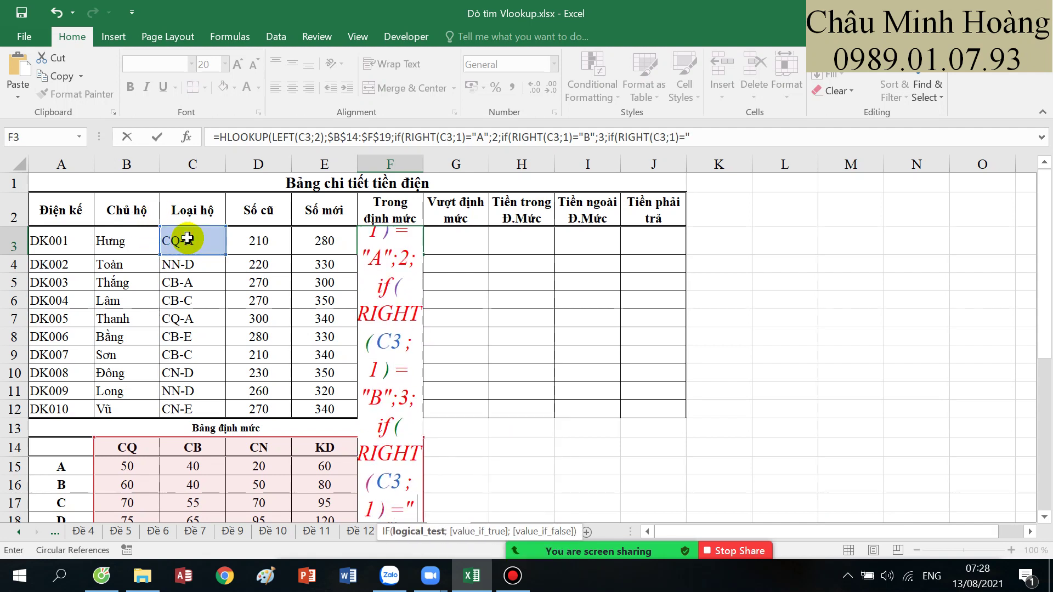
pyautogui.write('C";4;5')
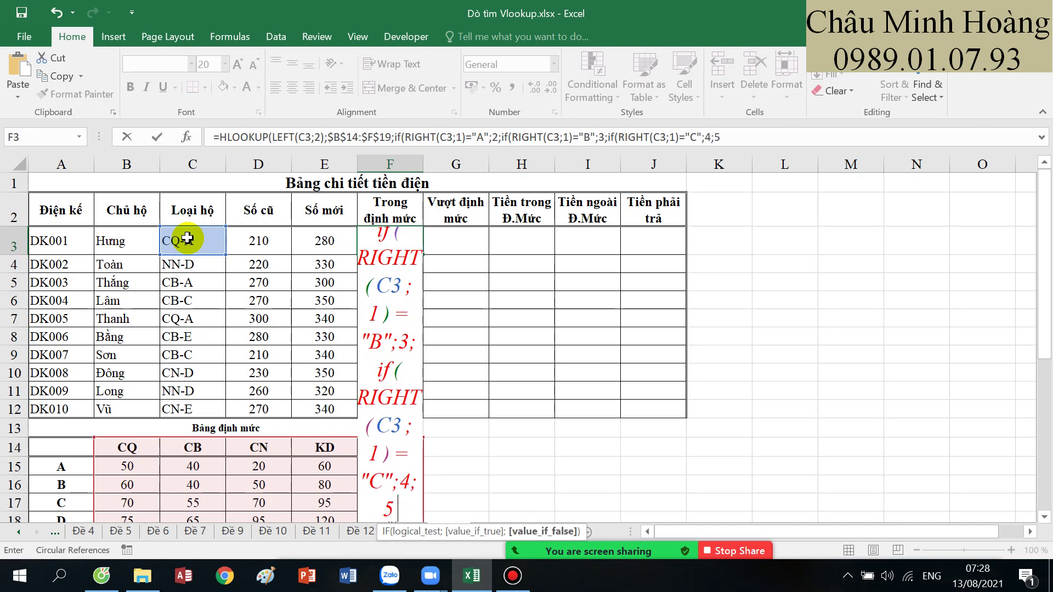
pyautogui.scroll(-2, 159, 263)
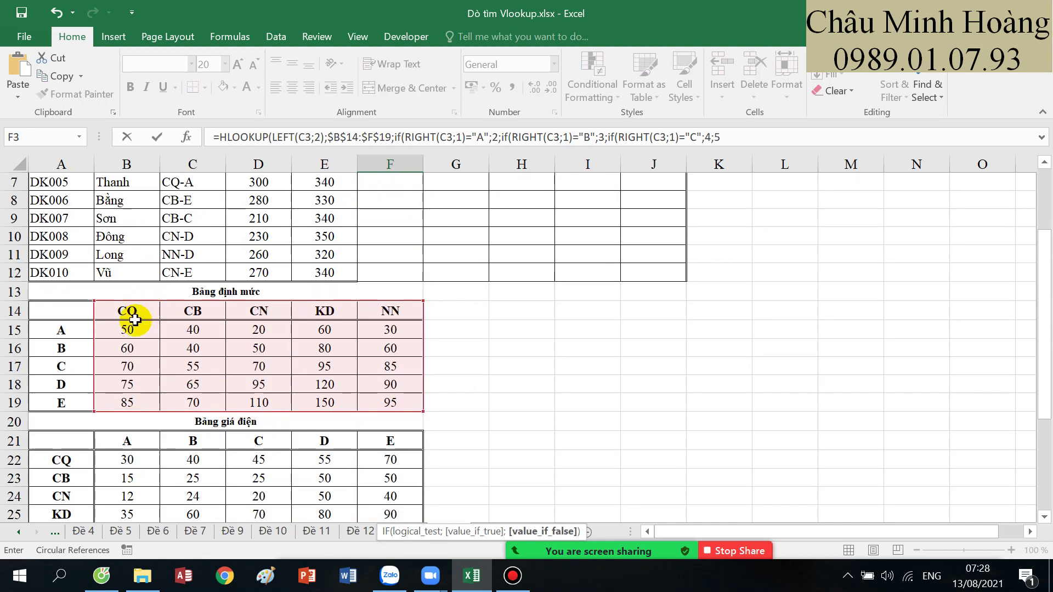
pyautogui.scroll(2, 198, 417)
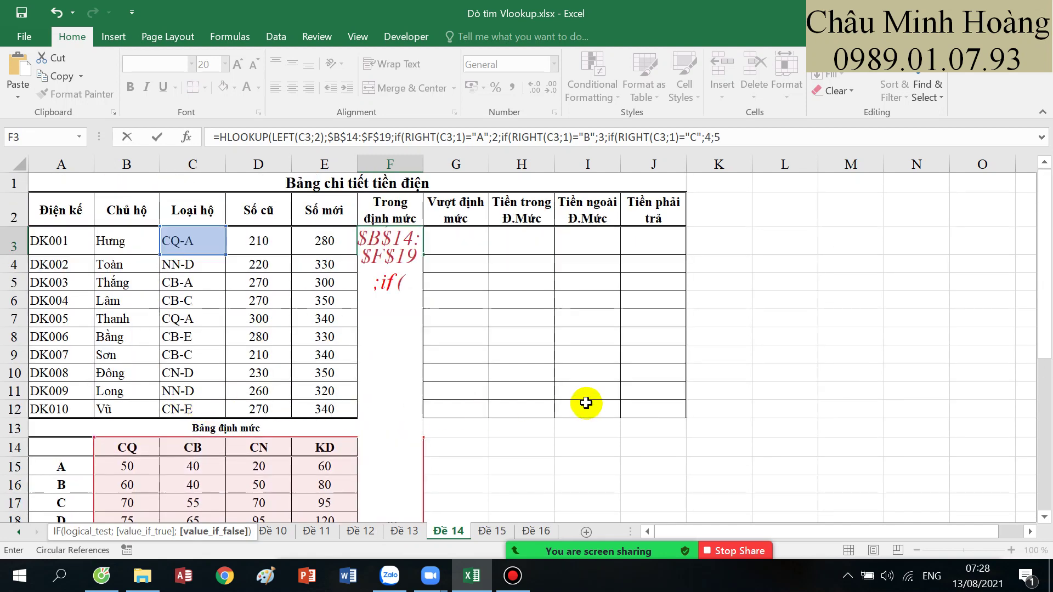
# - Replace the alternative 5 with a fourth IF returning 5 when RIGHT(C3;1)="D" and 6 otherwise
pyautogui.press('BackSpace')
pyautogui.write('if')
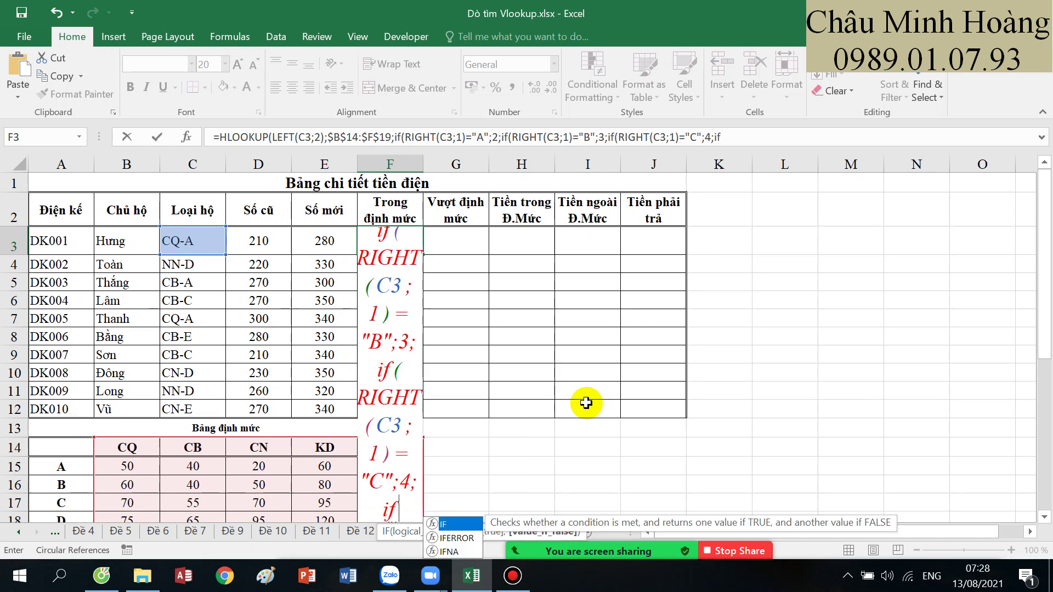
pyautogui.write('(RIGHT(')
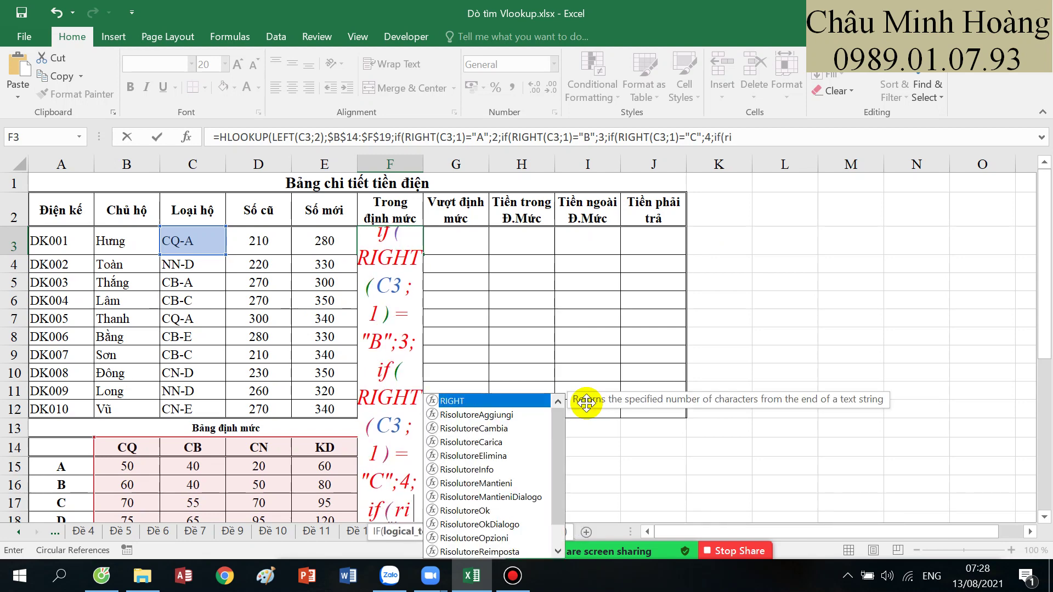
pyautogui.click(191, 243)
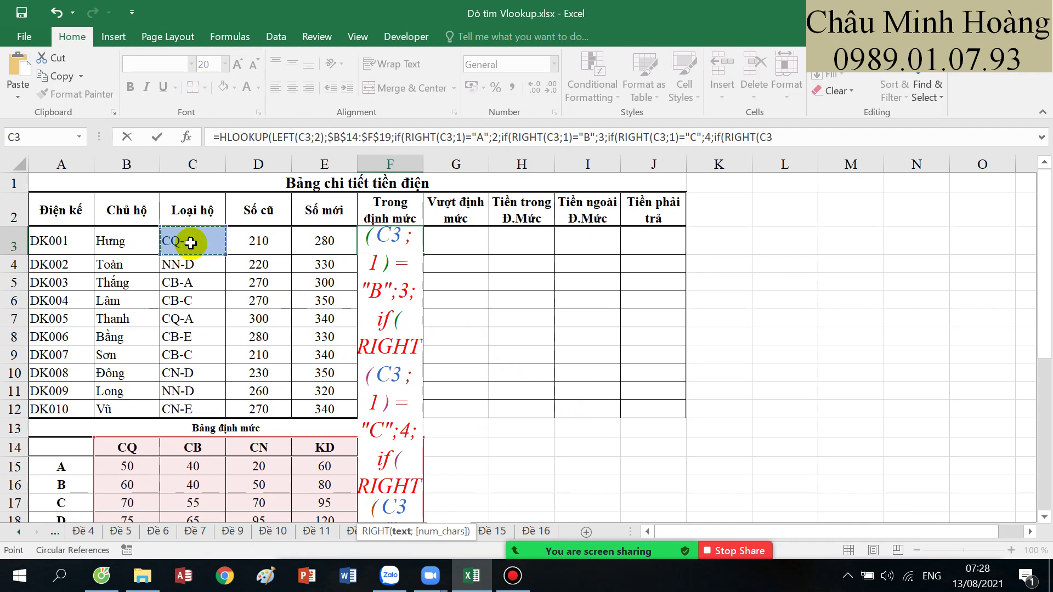
pyautogui.write(';1)=')
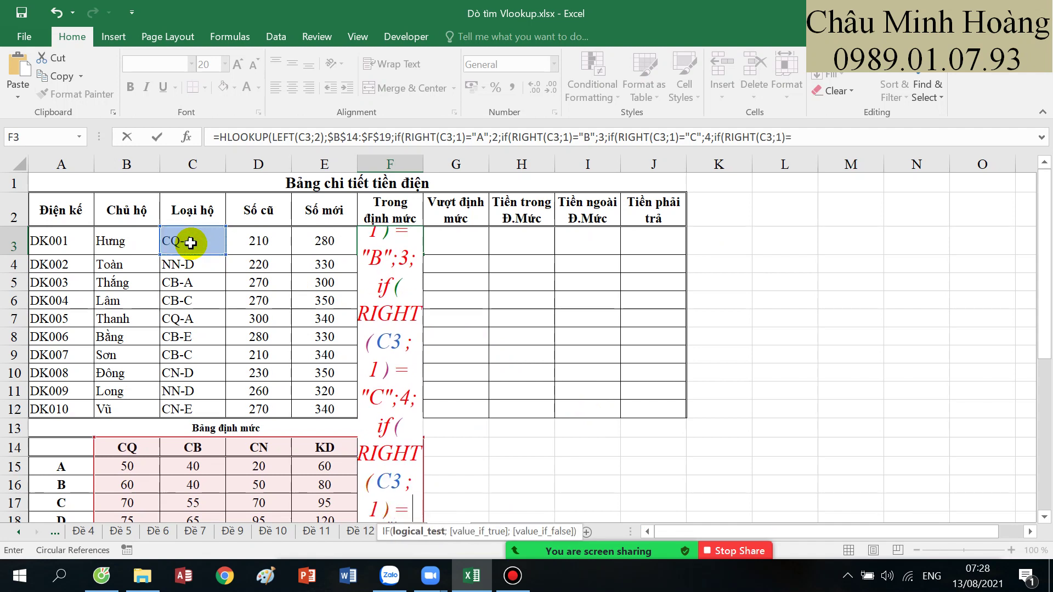
pyautogui.write('"D";')
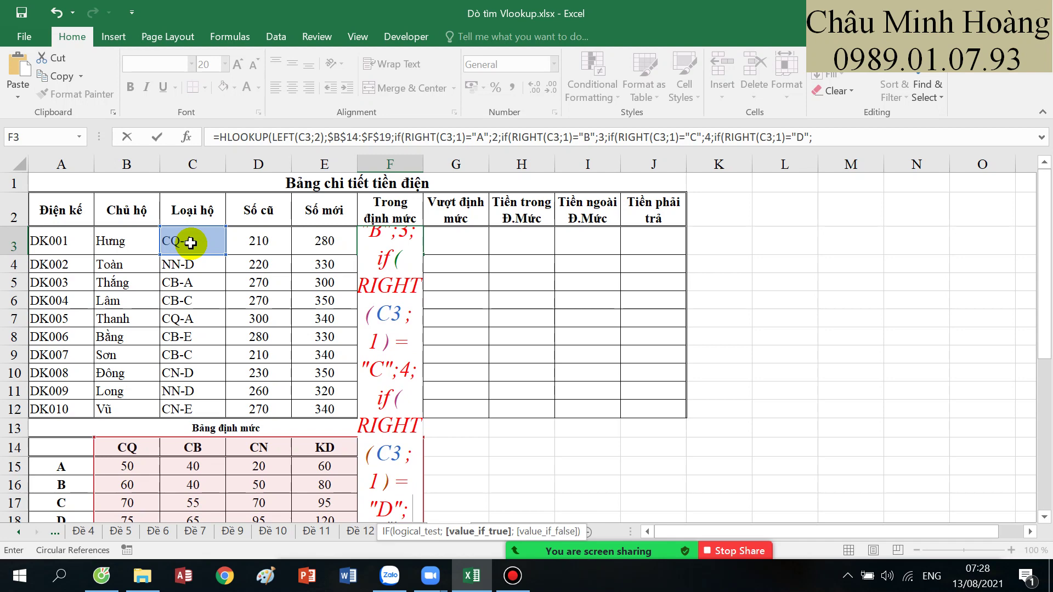
pyautogui.write('5;6)')
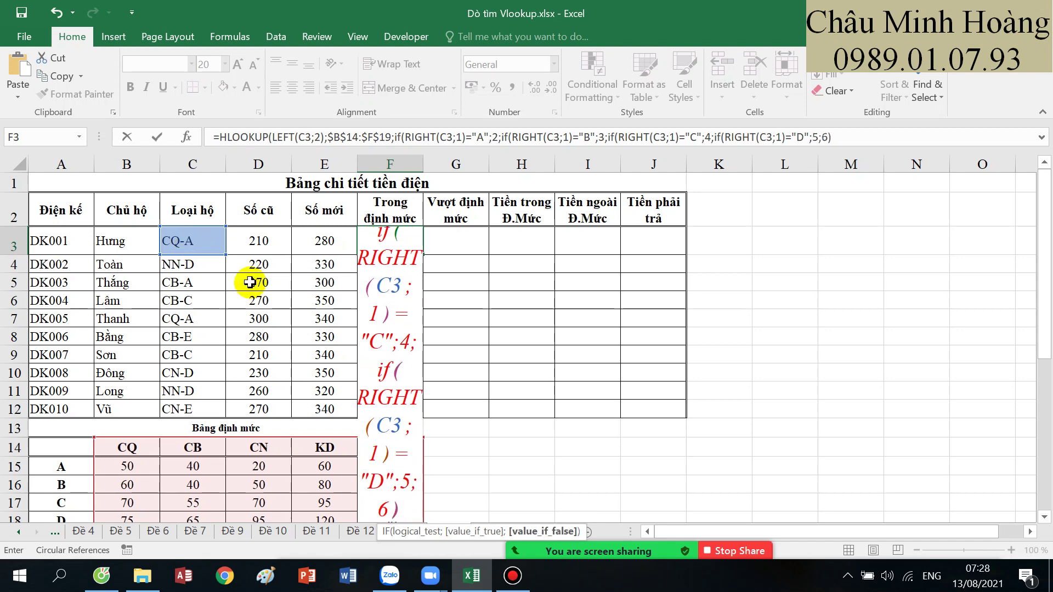
# - Close the nested IFs, set the HLOOKUP range lookup to 0 and enter the formula in F3
pyautogui.scroll(-2, 252, 288)
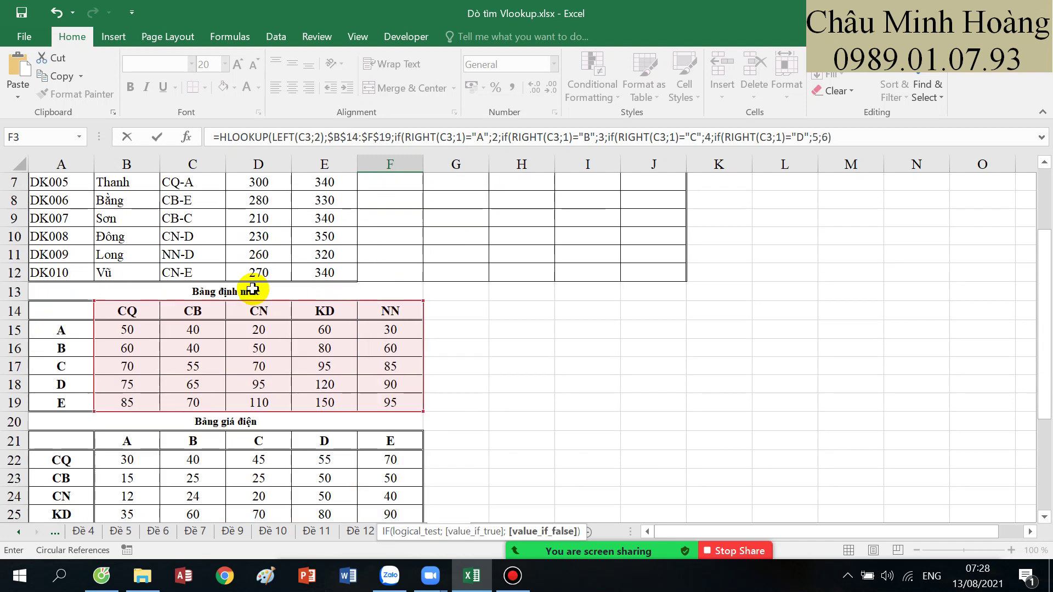
pyautogui.write(')))')
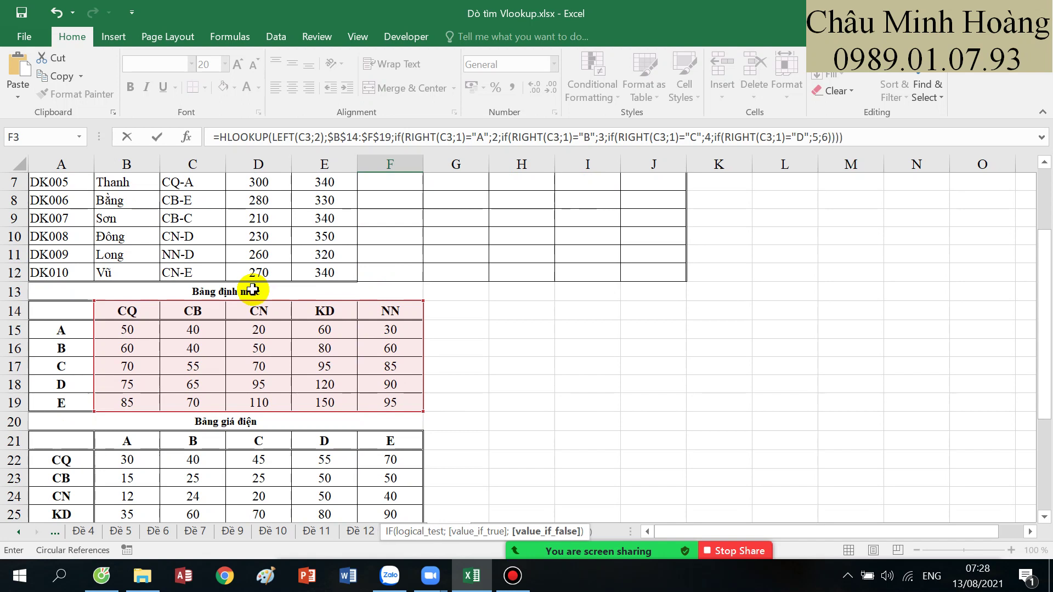
pyautogui.write(';0)')
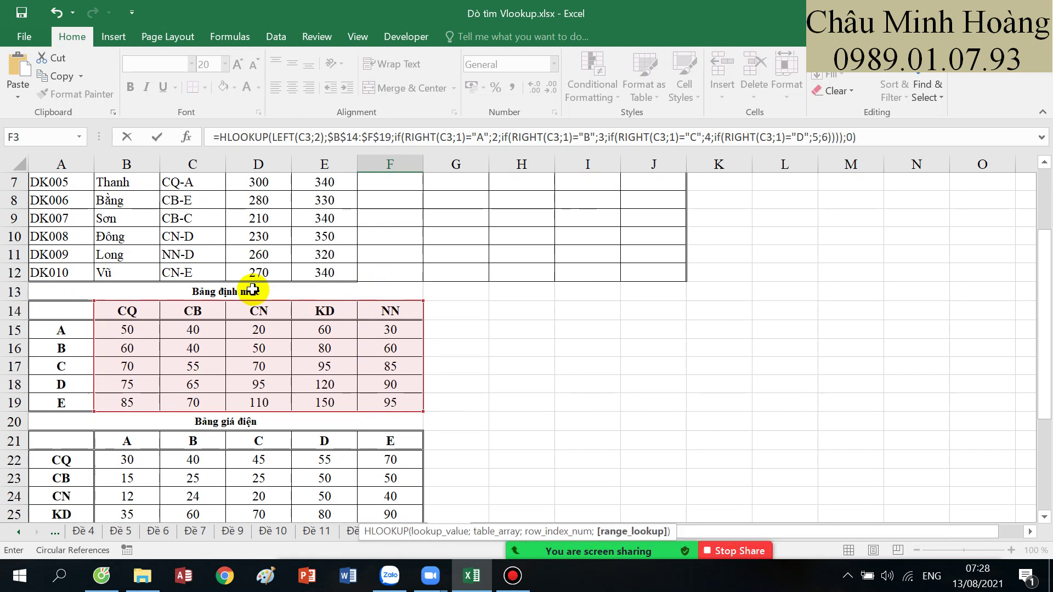
pyautogui.press('Return')
pyautogui.scroll(1, 252, 290)
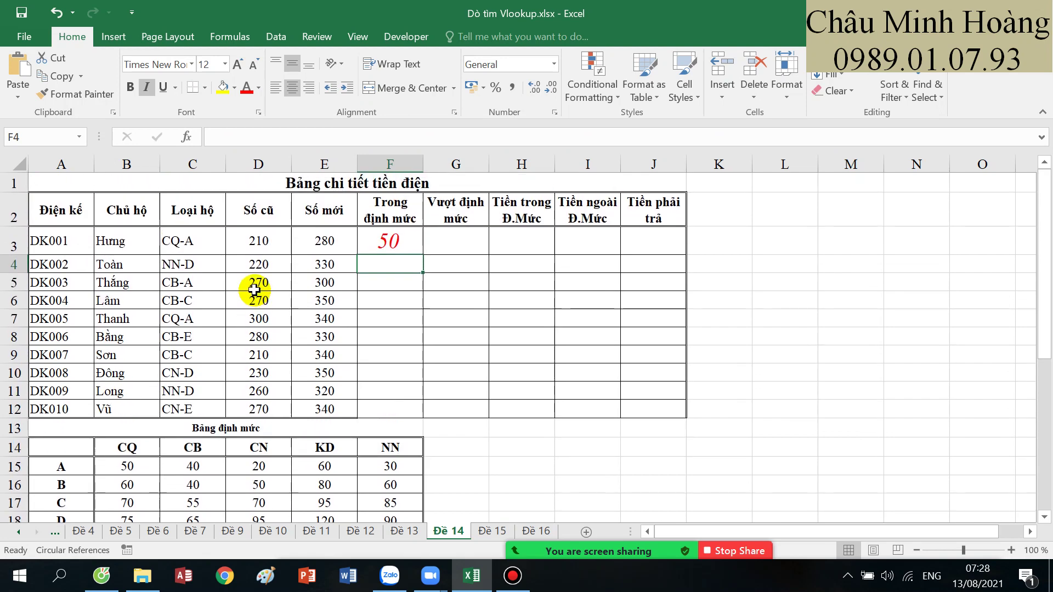
# - Reopen the F3 formula, check the exercise rule for Trong định mức, and open an IF in front of the HLOOKUP
pyautogui.doubleClick(390, 242)
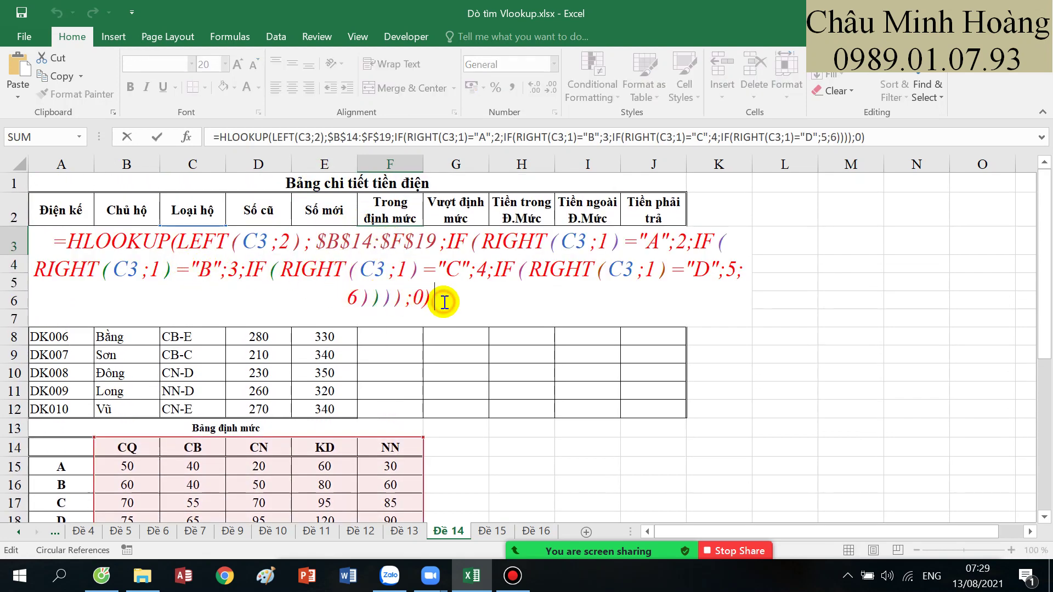
pyautogui.scroll(-6, 460, 316)
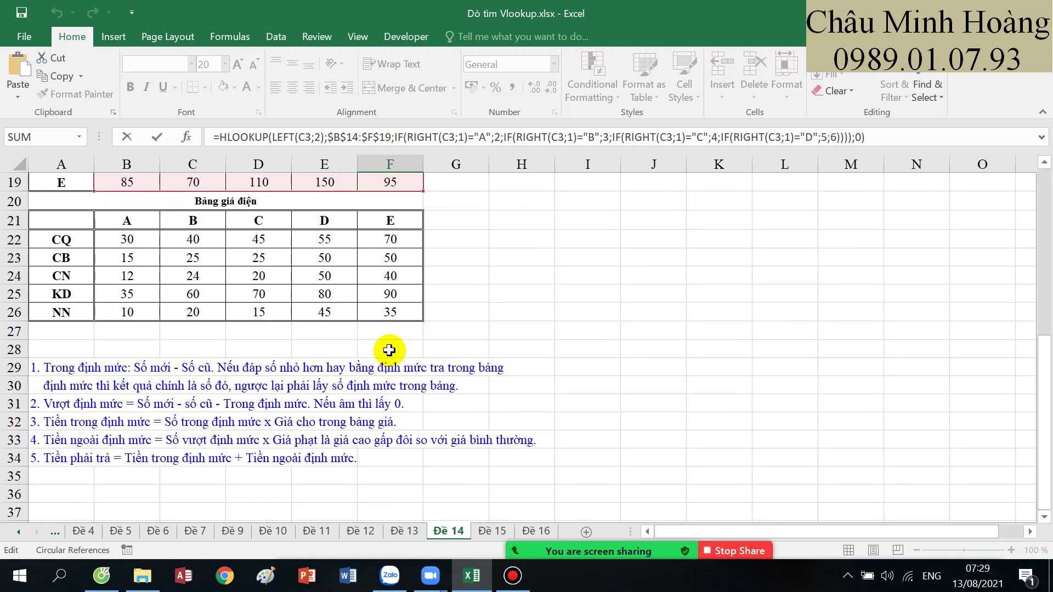
pyautogui.scroll(6, 388, 345)
pyautogui.click(67, 249)
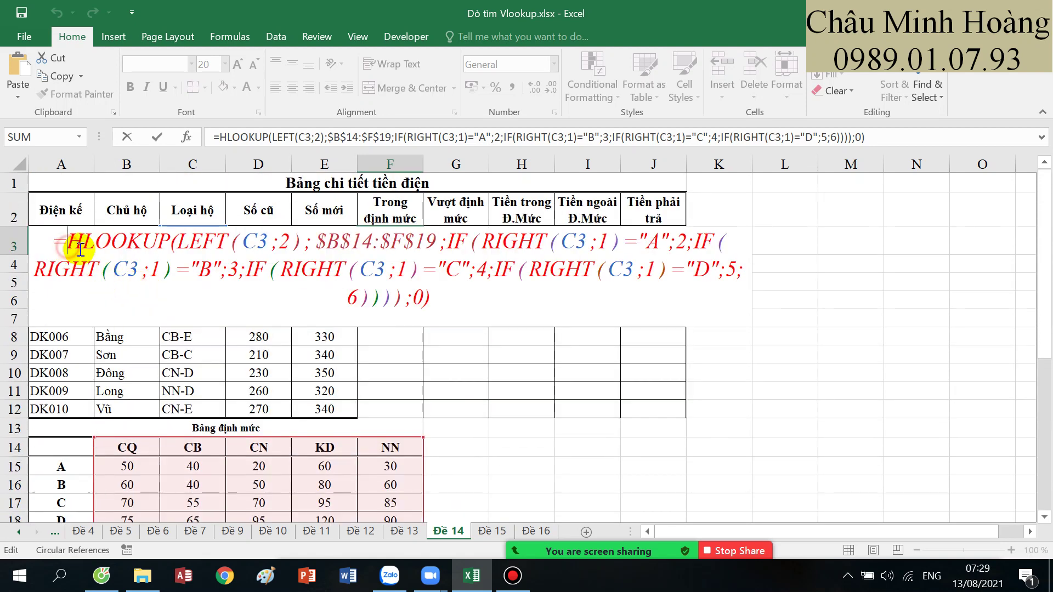
pyautogui.write('if')
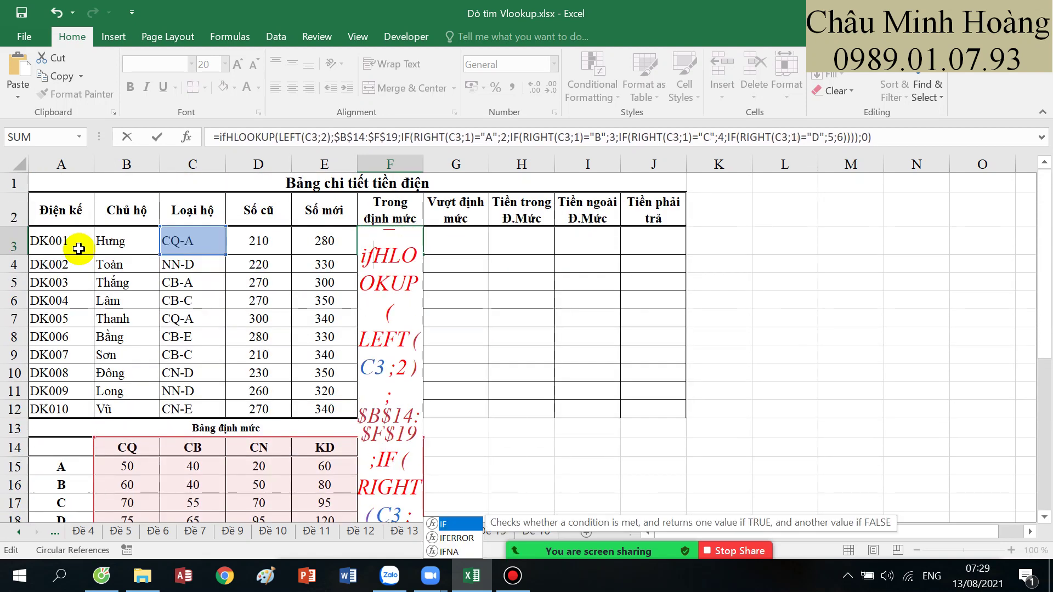
pyautogui.write('(')
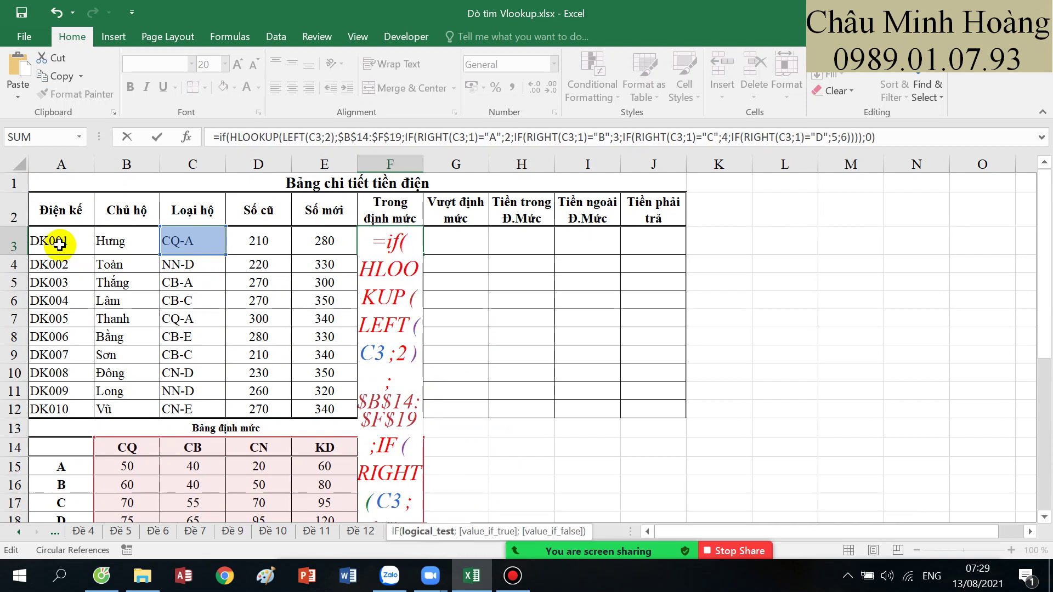
# - Build the IF's logical test in F3 by comparing (E3-D3) as less than the existing HLOOKUP
pyautogui.click(328, 240)
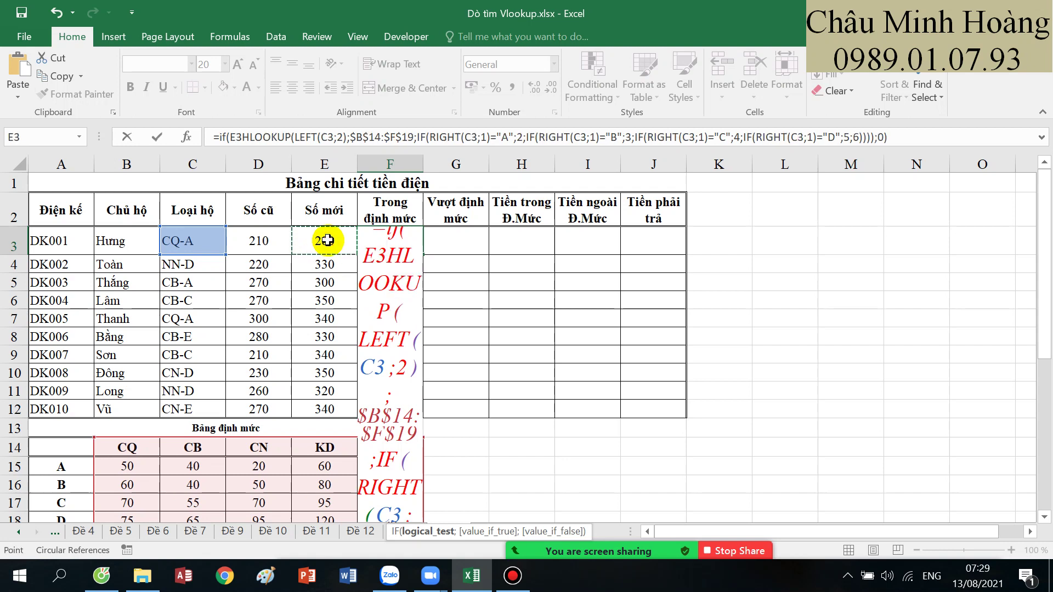
pyautogui.write('-')
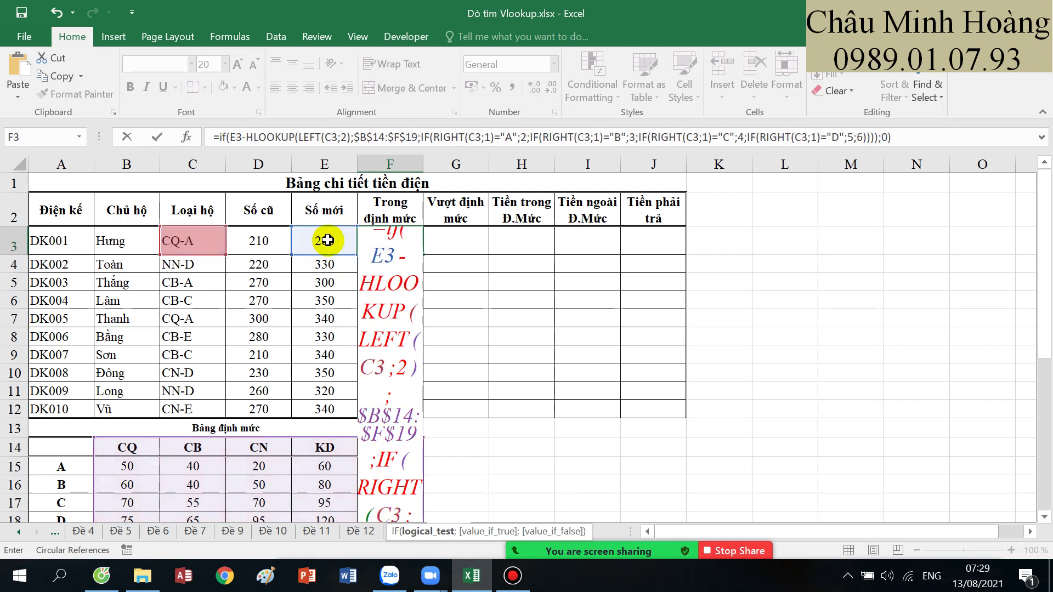
pyautogui.click(257, 241)
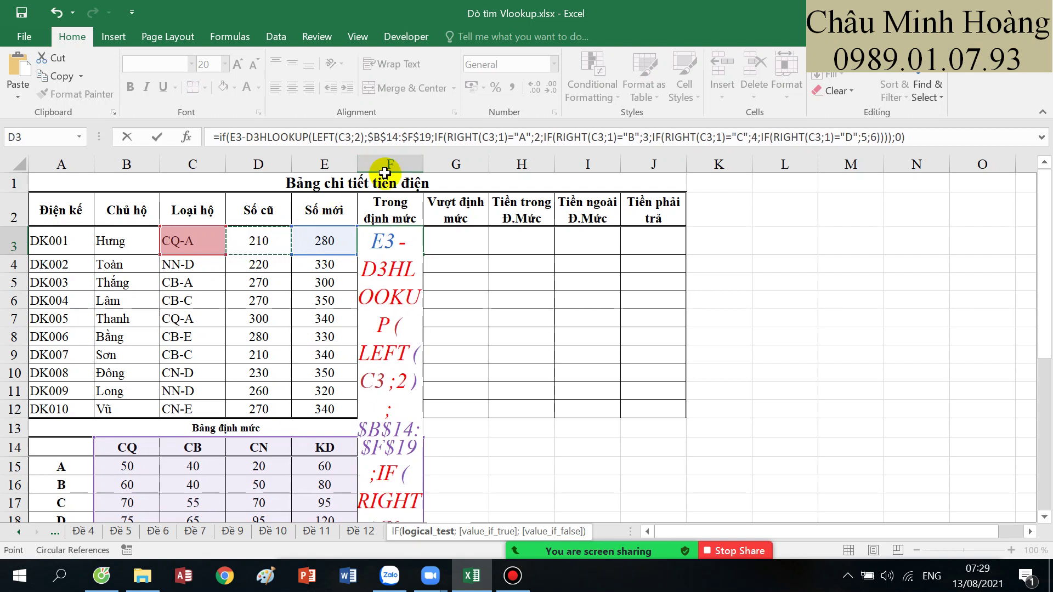
pyautogui.write(')')
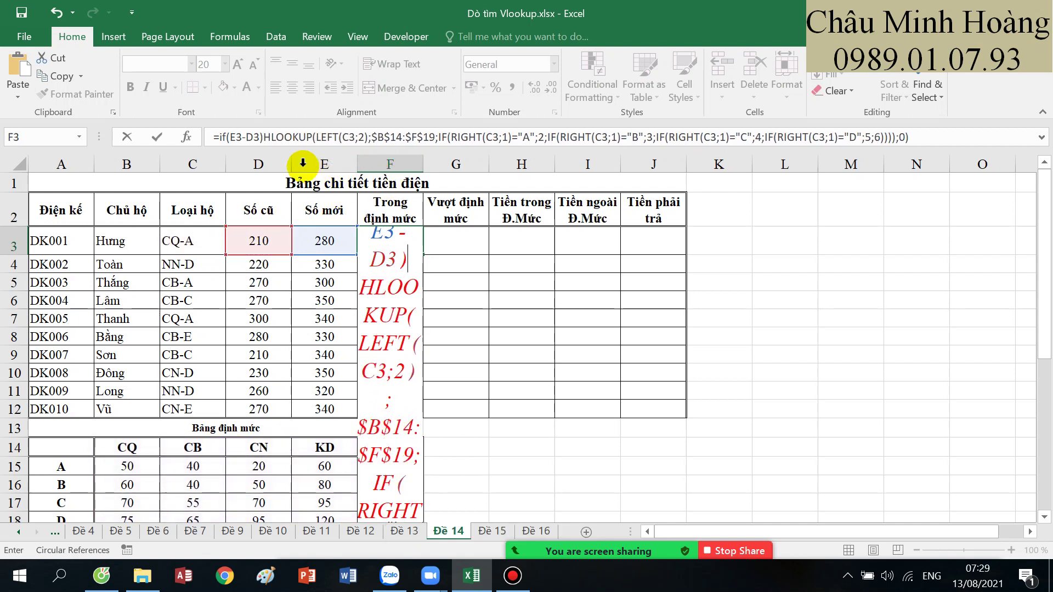
pyautogui.click(233, 140)
pyautogui.write('(')
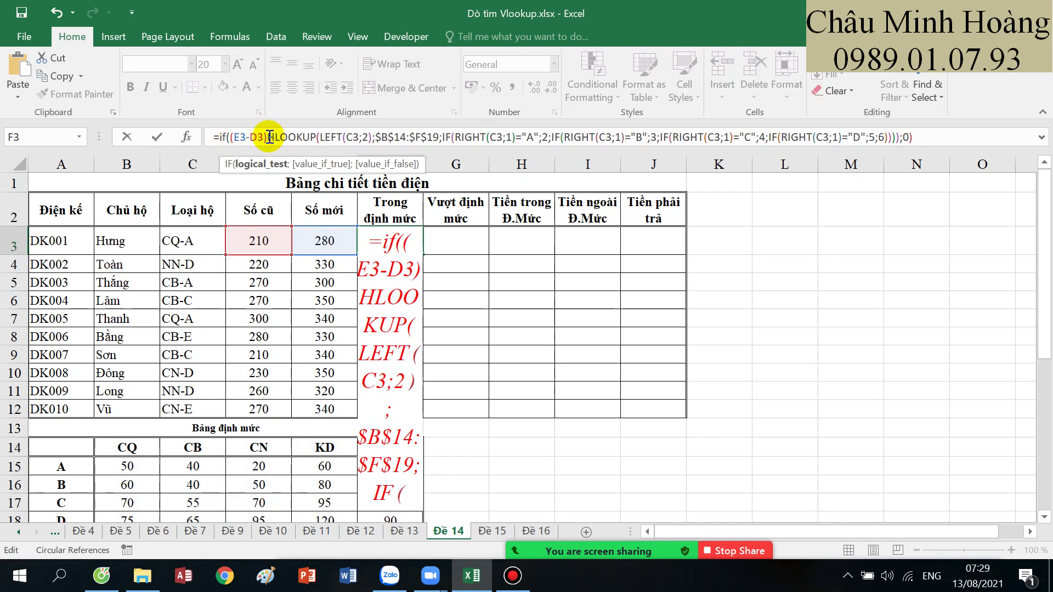
pyautogui.write('<')
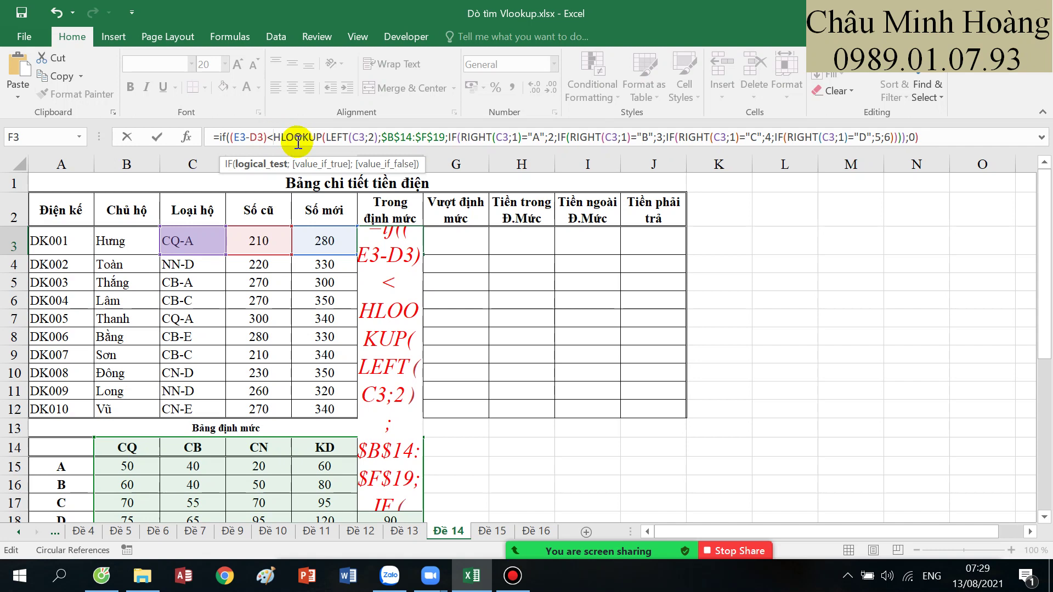
# - Copy the whole HLOOKUP expression and give the IF in F3 (E3-D3) as its value if true
pyautogui.moveTo(275, 136); pyautogui.dragTo(944, 149)
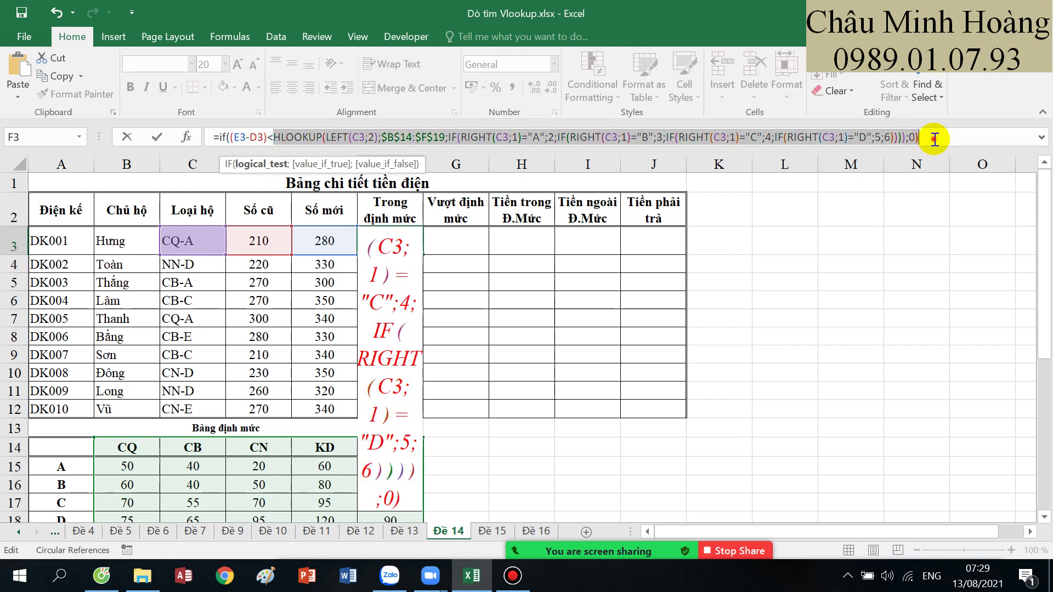
pyautogui.click(934, 139)
pyautogui.write(';')
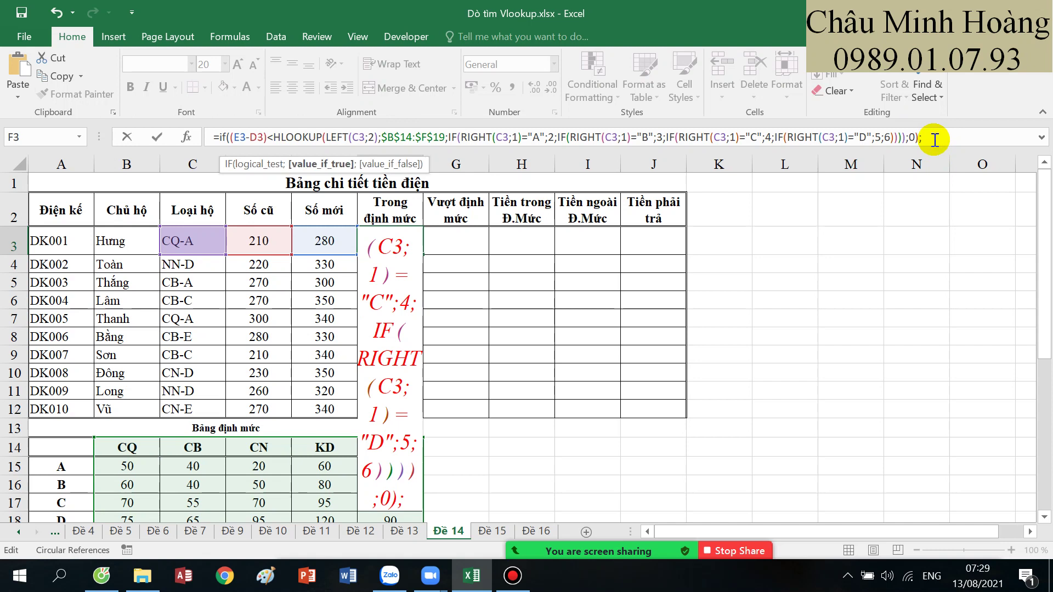
pyautogui.write('(')
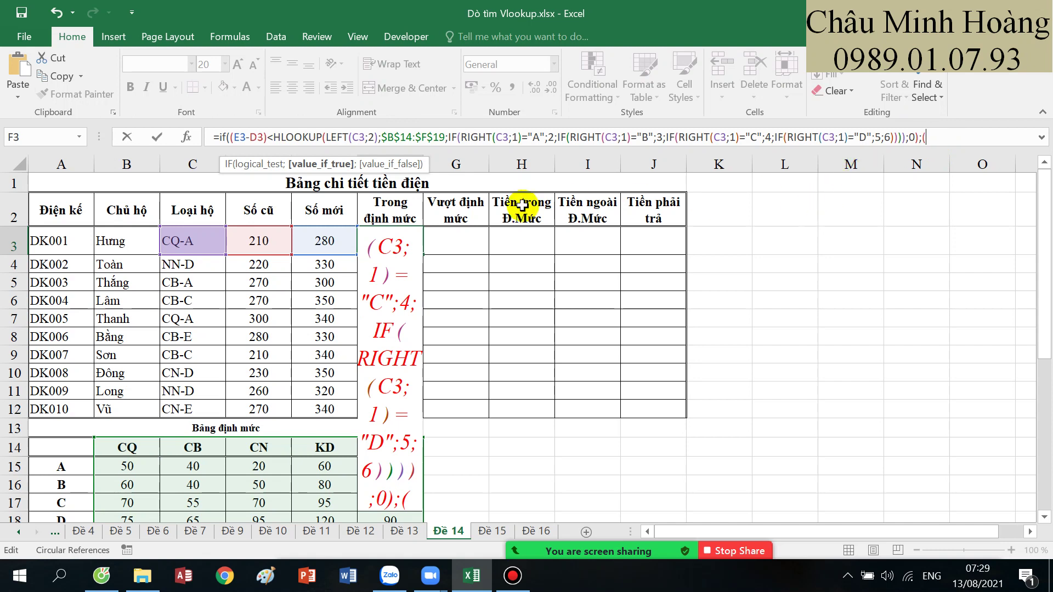
pyautogui.click(344, 240)
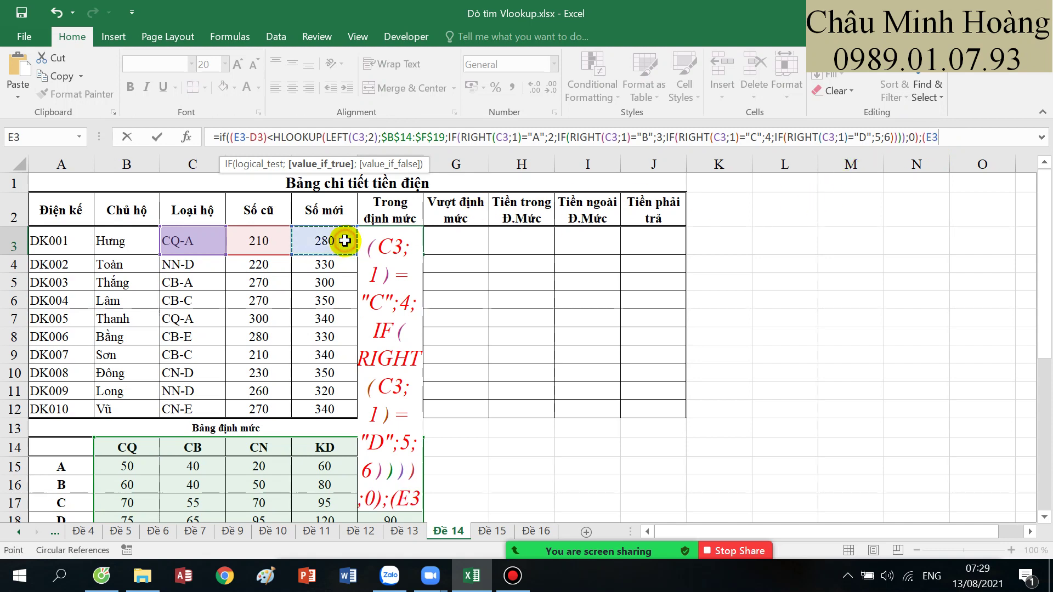
pyautogui.write('-')
pyautogui.click(283, 237)
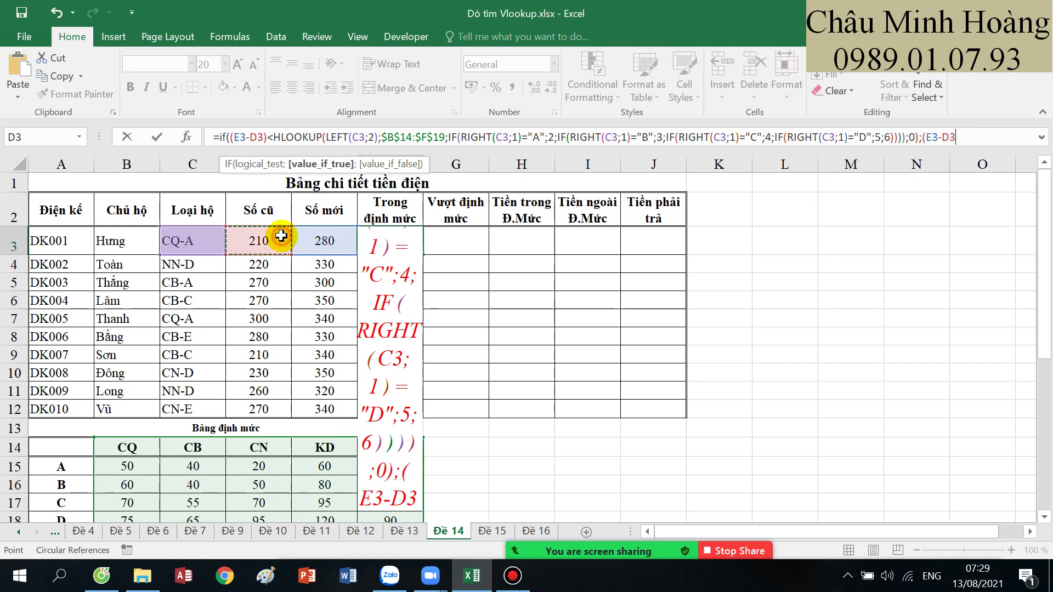
pyautogui.write(')')
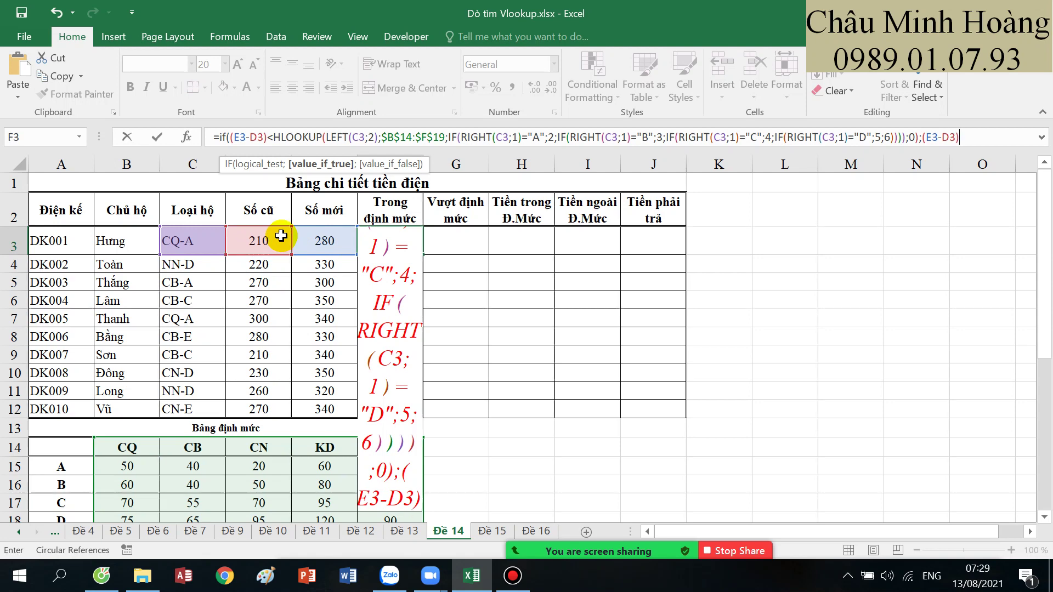
# - Paste the copied HLOOKUP as the IF's value if false, close the bracket and enter the formula in F3
pyautogui.write(';')
pyautogui.press('BackSpace')
pyautogui.press('BackSpace')
pyautogui.press('BackSpace')
pyautogui.press('BackSpace')
pyautogui.press('BackSpace')
pyautogui.press('BackSpace')
pyautogui.press('BackSpace')
pyautogui.press('BackSpace')
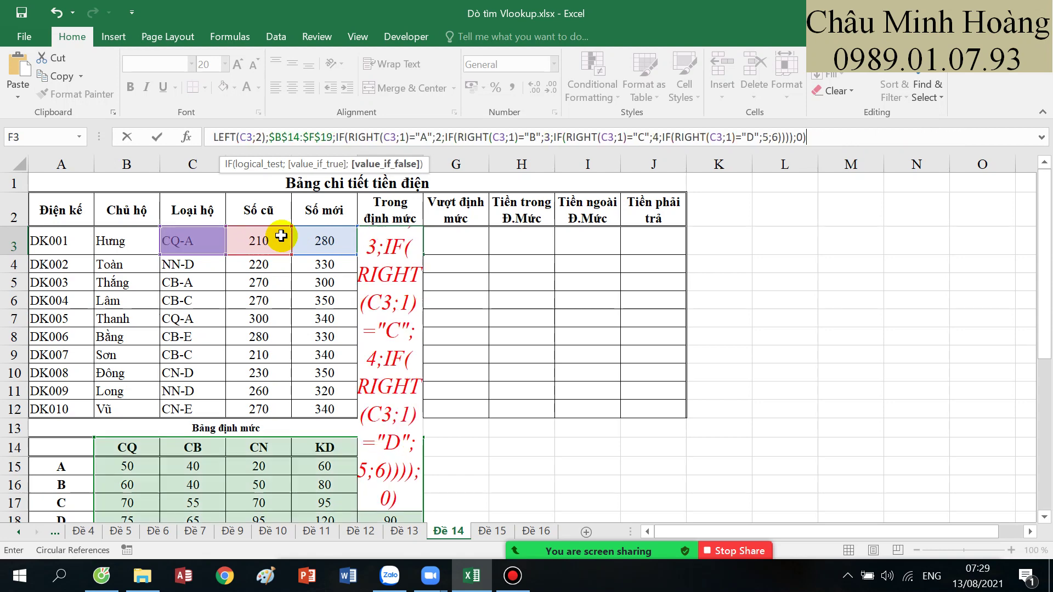
pyautogui.write(')')
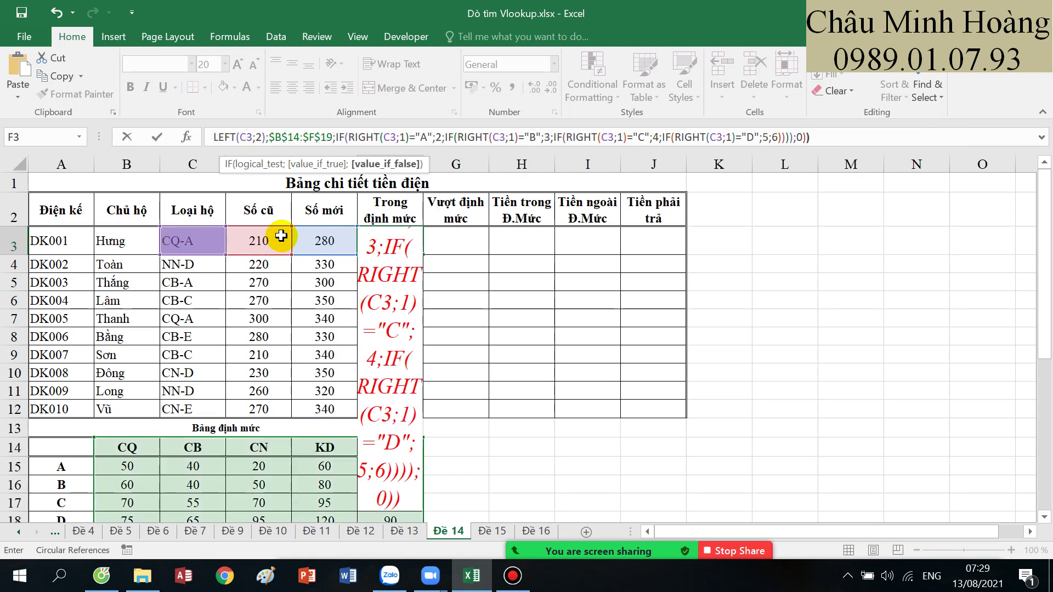
pyautogui.press('Return')
# - Reopen the F3 formula and review the first HLOOKUP and the complete IF expression
pyautogui.click(395, 242)
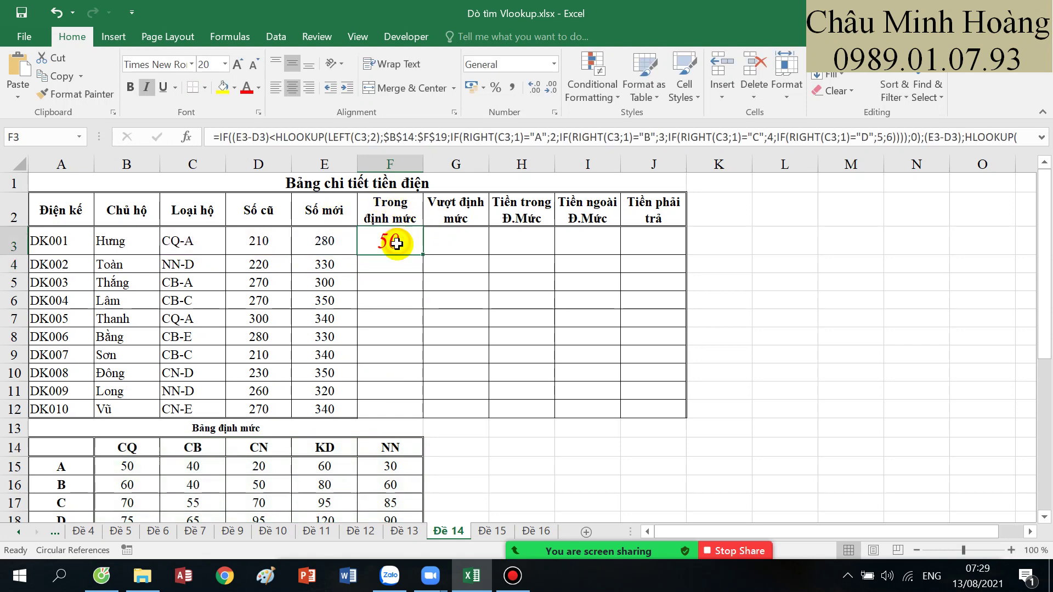
pyautogui.doubleClick(395, 242)
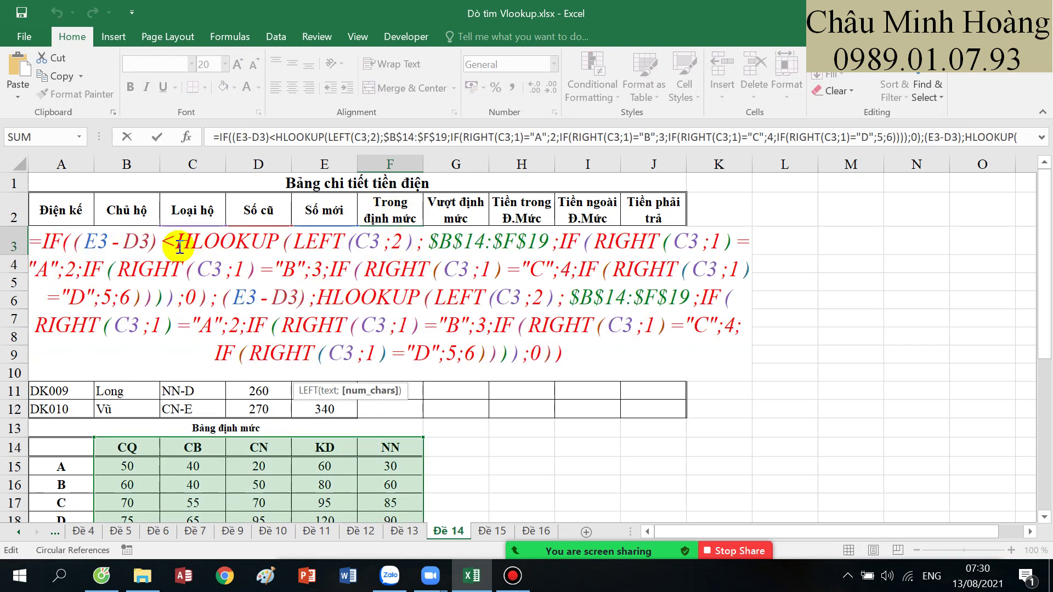
pyautogui.moveTo(179, 247); pyautogui.dragTo(211, 300)
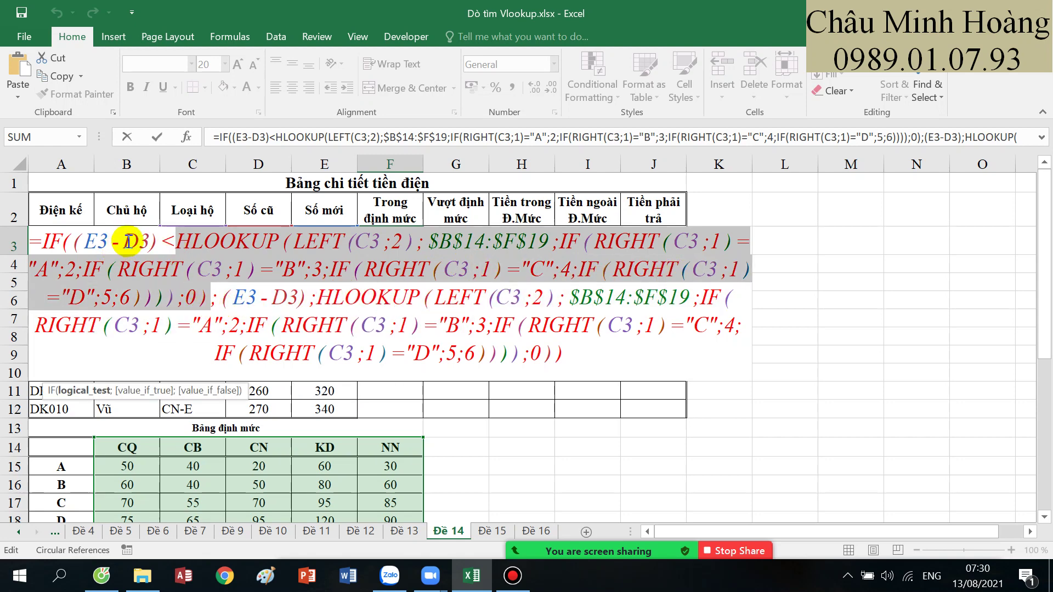
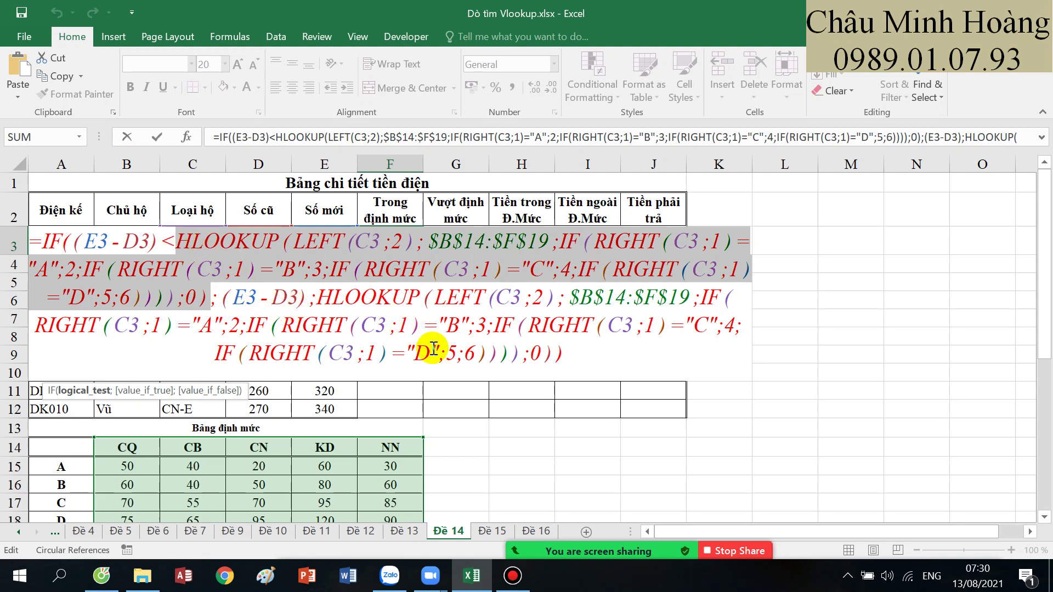
pyautogui.moveTo(565, 354); pyautogui.dragTo(47, 240)
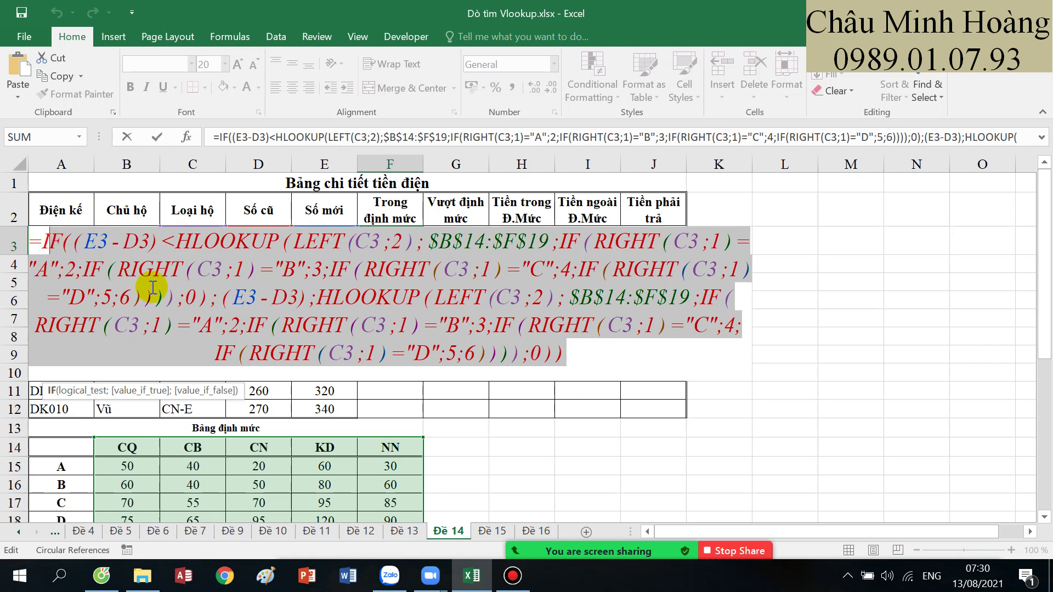
pyautogui.click(514, 576)
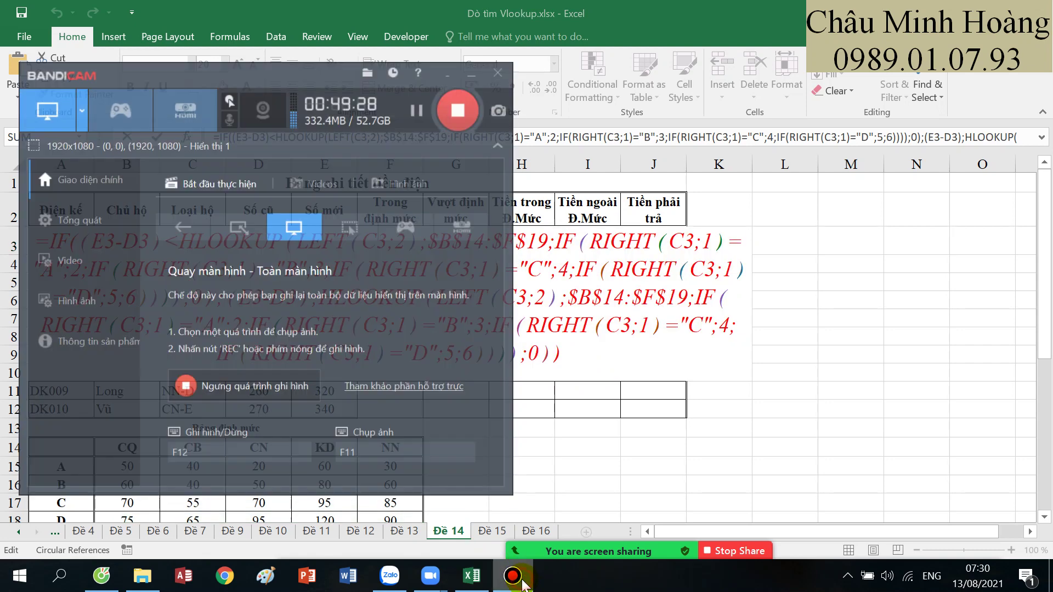
pyautogui.click(421, 99)
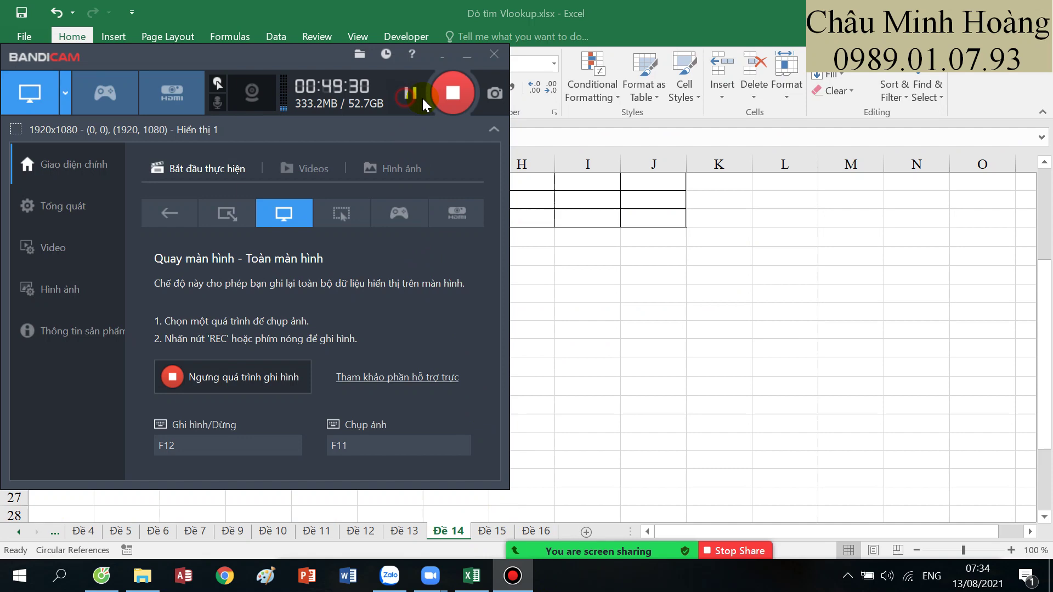
pyautogui.click(467, 57)
# - Start the Vượt định mức formula in G3 with an IF testing (E3-D3)<F3
pyautogui.scroll(3, 449, 274)
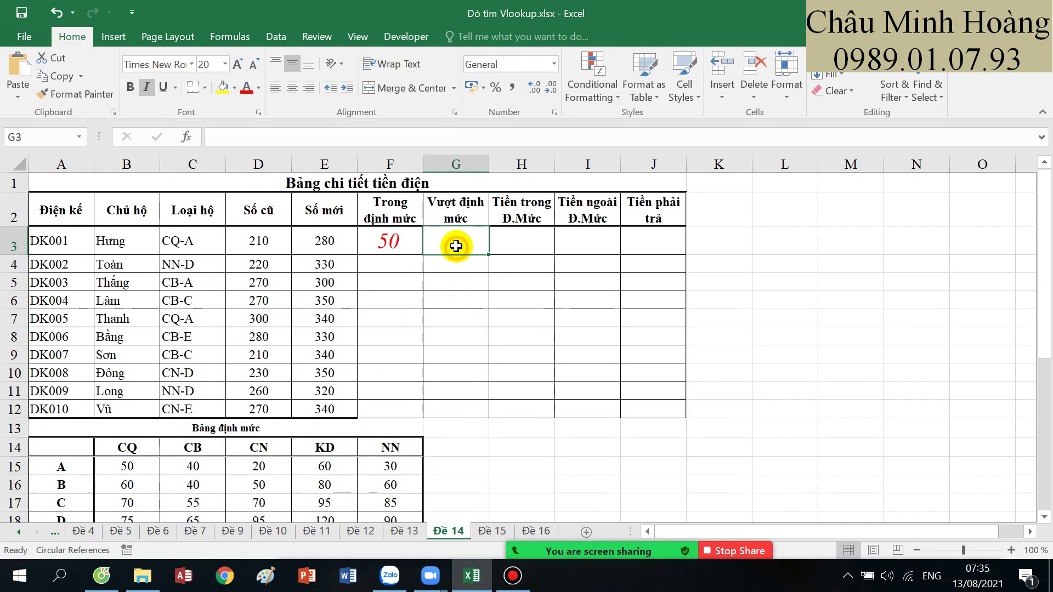
pyautogui.click(393, 241)
pyautogui.click(443, 247)
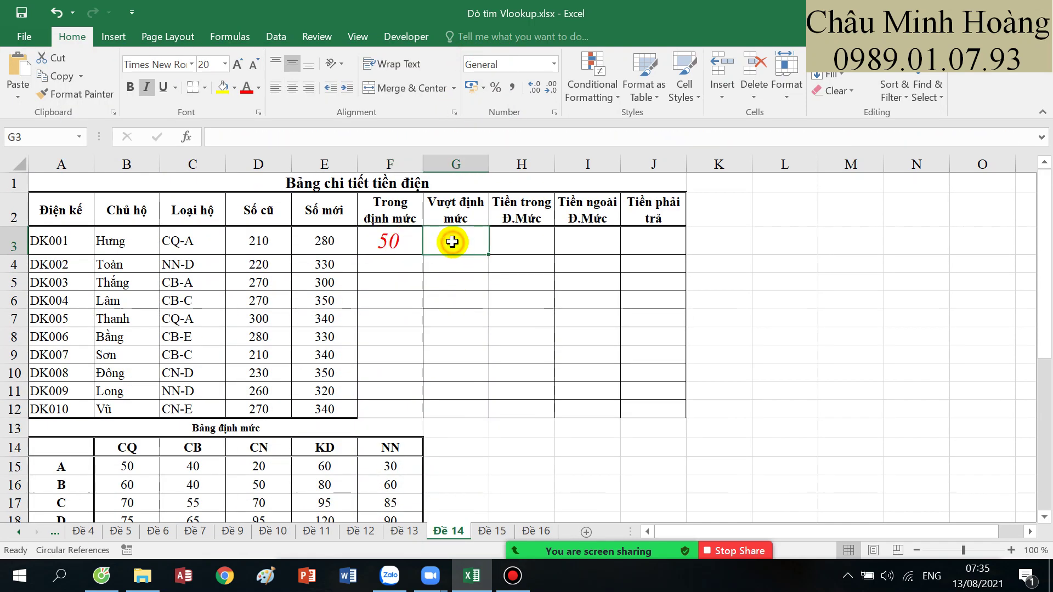
pyautogui.write('=if(')
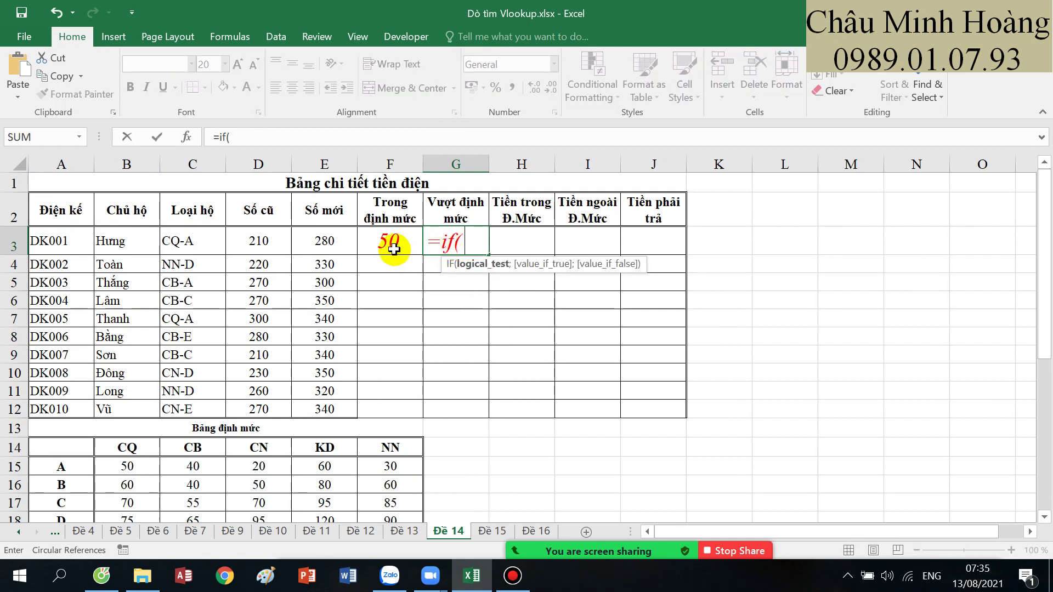
pyautogui.write('(')
pyautogui.click(323, 244)
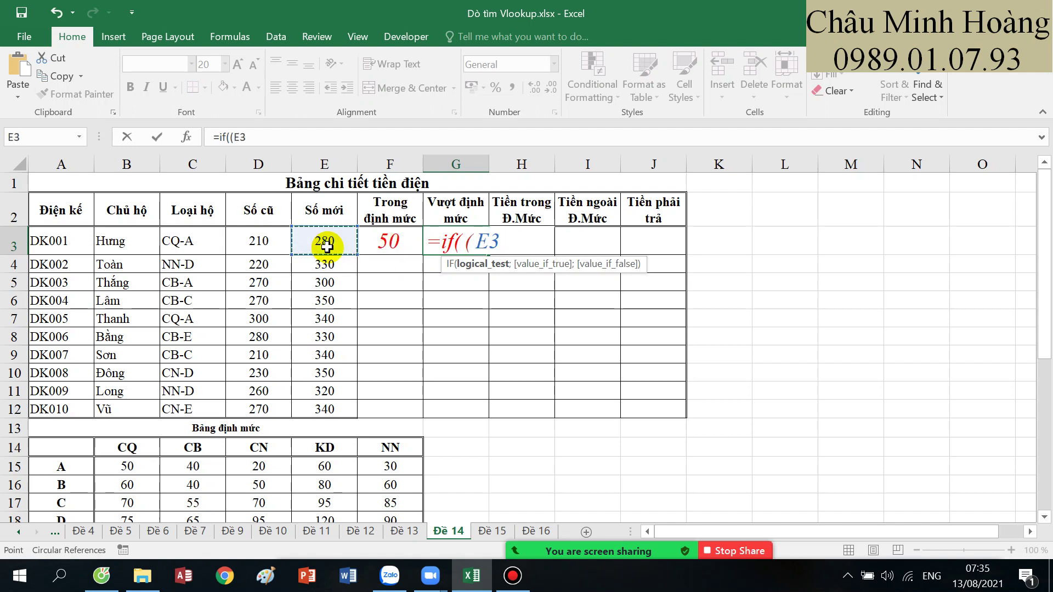
pyautogui.write('-')
pyautogui.click(266, 244)
pyautogui.write(')')
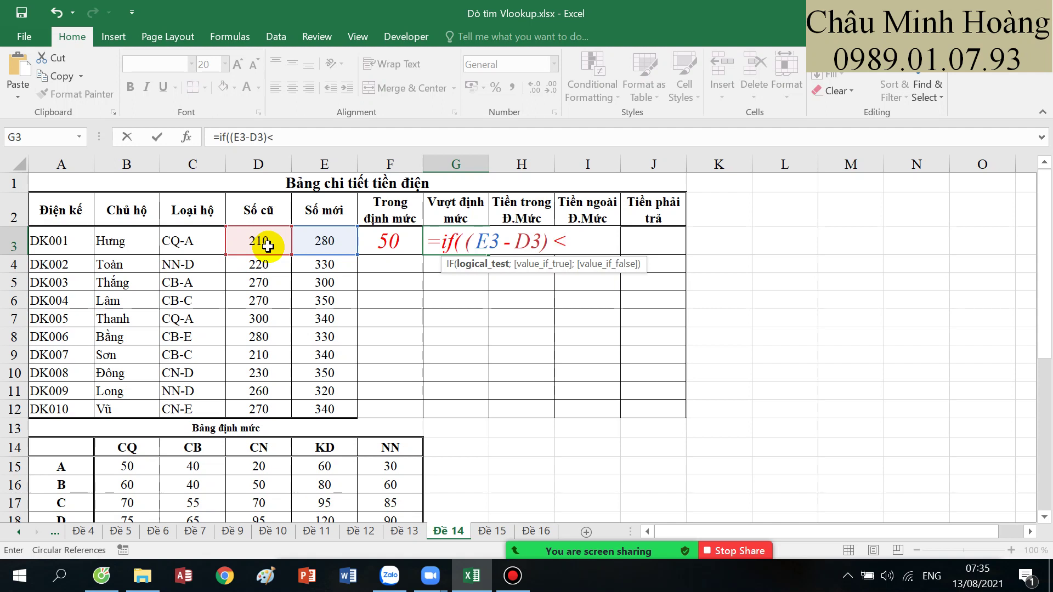
pyautogui.write('<')
pyautogui.click(393, 232)
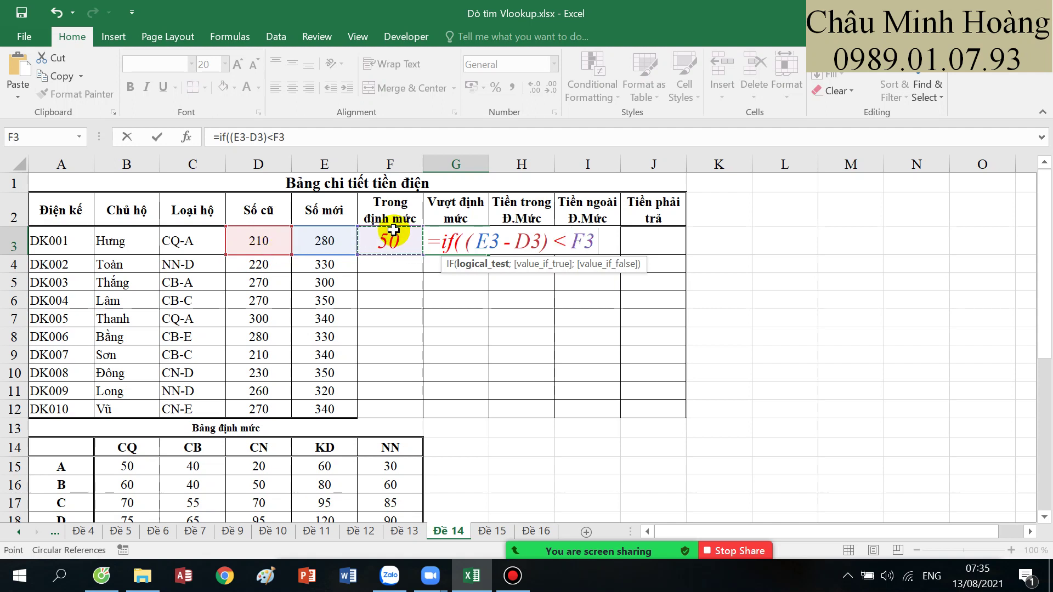
# - Complete the IF in G3 with 0 as value if true and (E3-D3)-F3 as value if false, and enter the formula
pyautogui.write(';0')
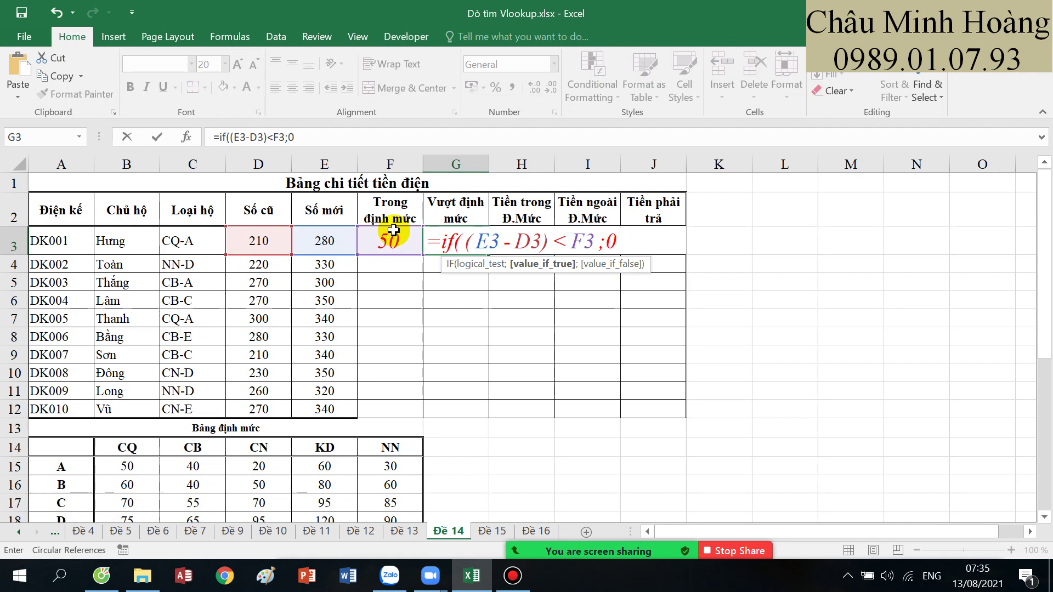
pyautogui.write(';(')
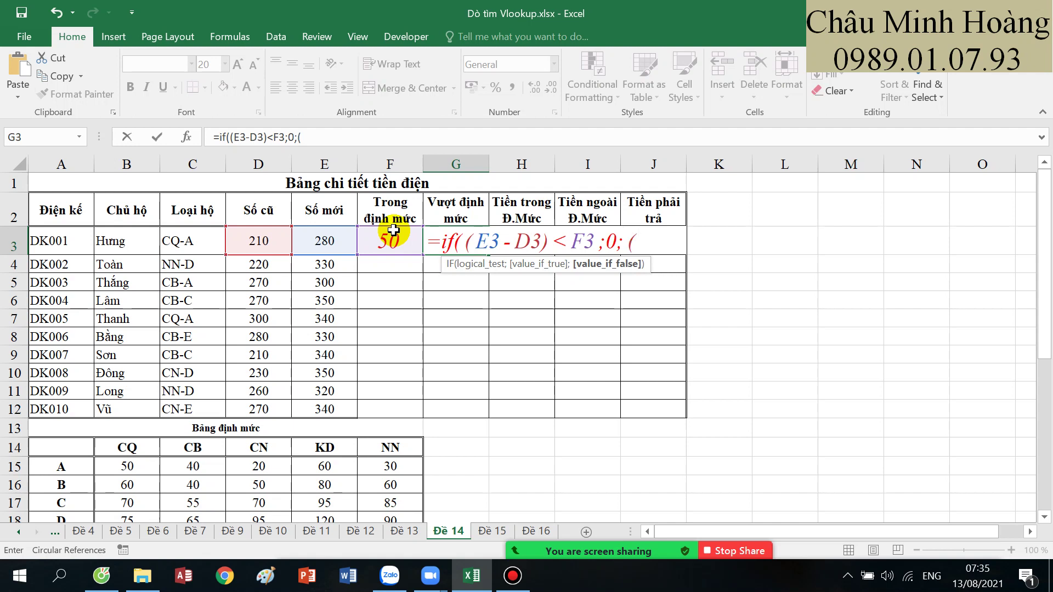
pyautogui.click(346, 238)
pyautogui.write('-')
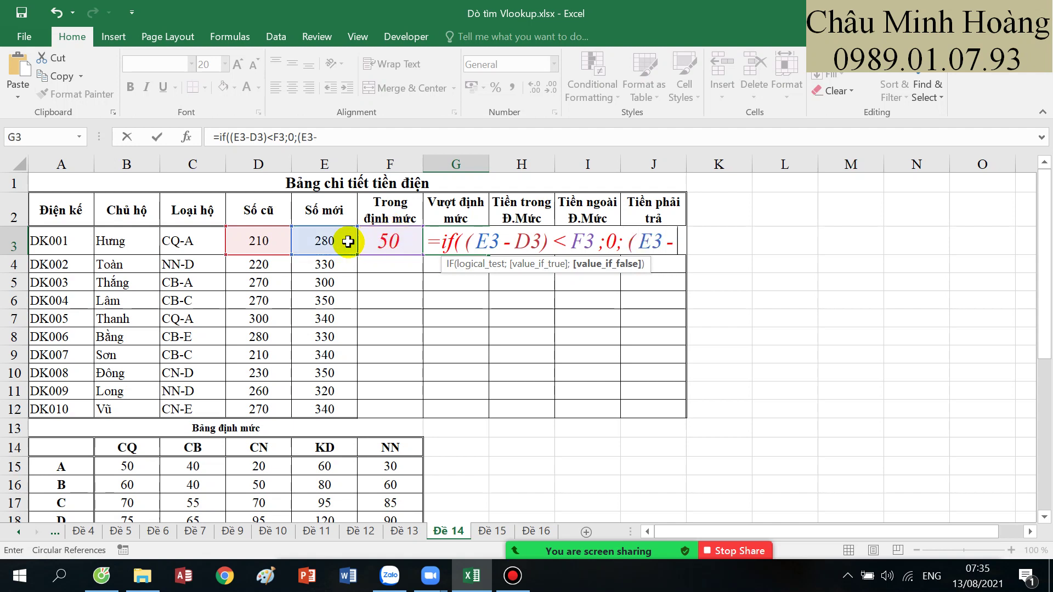
pyautogui.click(270, 235)
pyautogui.write(')-')
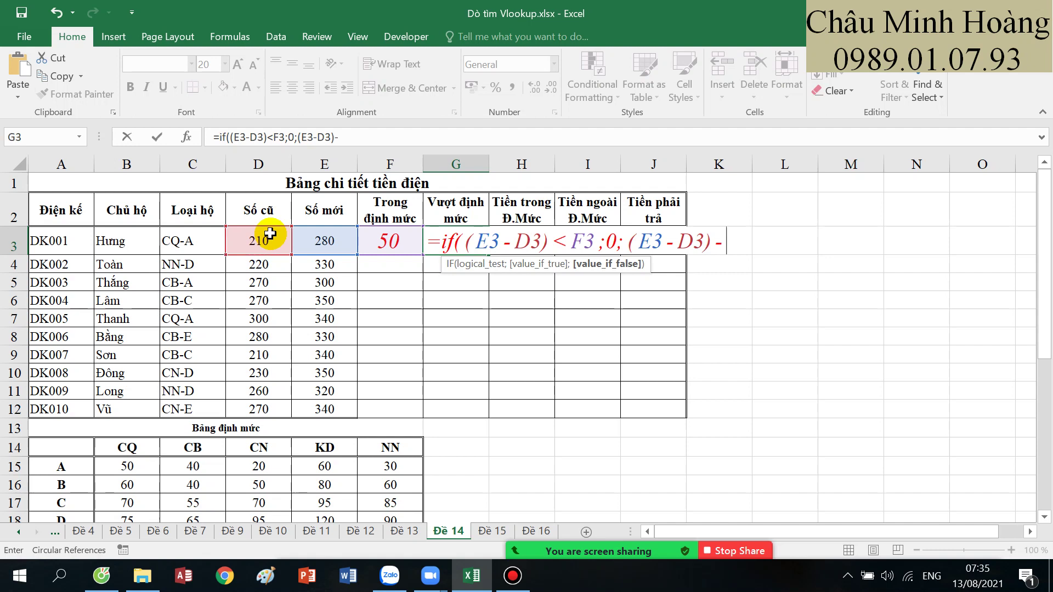
pyautogui.click(383, 241)
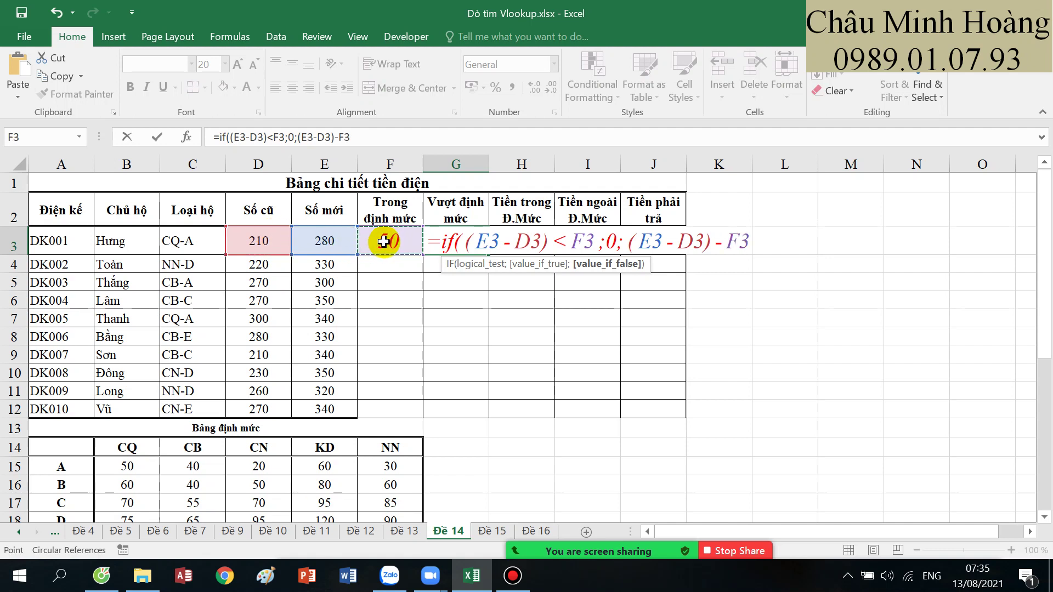
pyautogui.write(')')
pyautogui.press('Return')
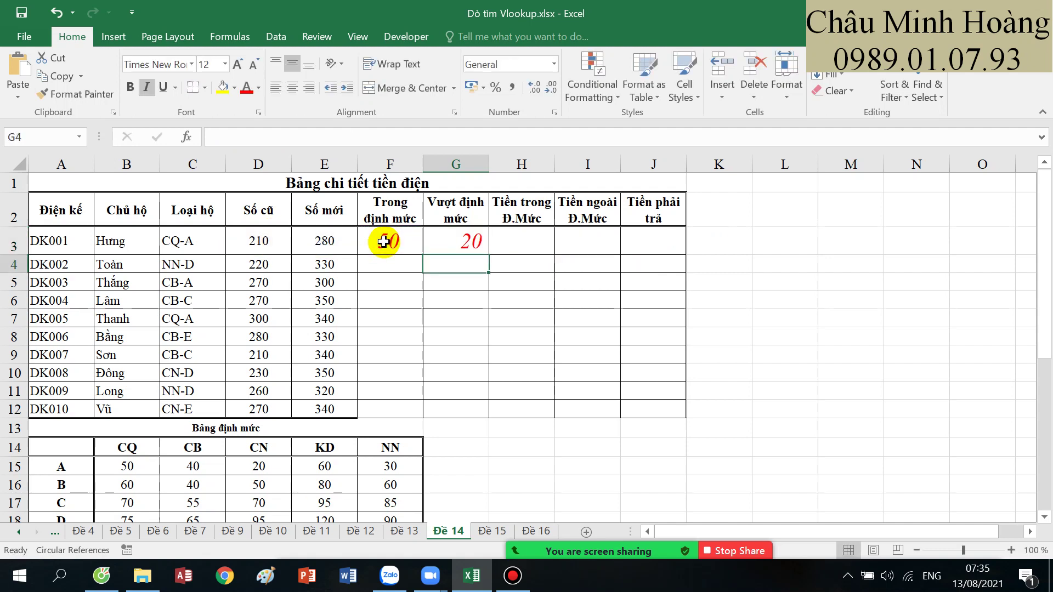
# - Check the F3 and G3 results against the row 3 meter readings and the CQ-A quota in Bảng định mức, and review the G3 formula
pyautogui.click(384, 241)
pyautogui.moveTo(427, 235); pyautogui.dragTo(460, 237)
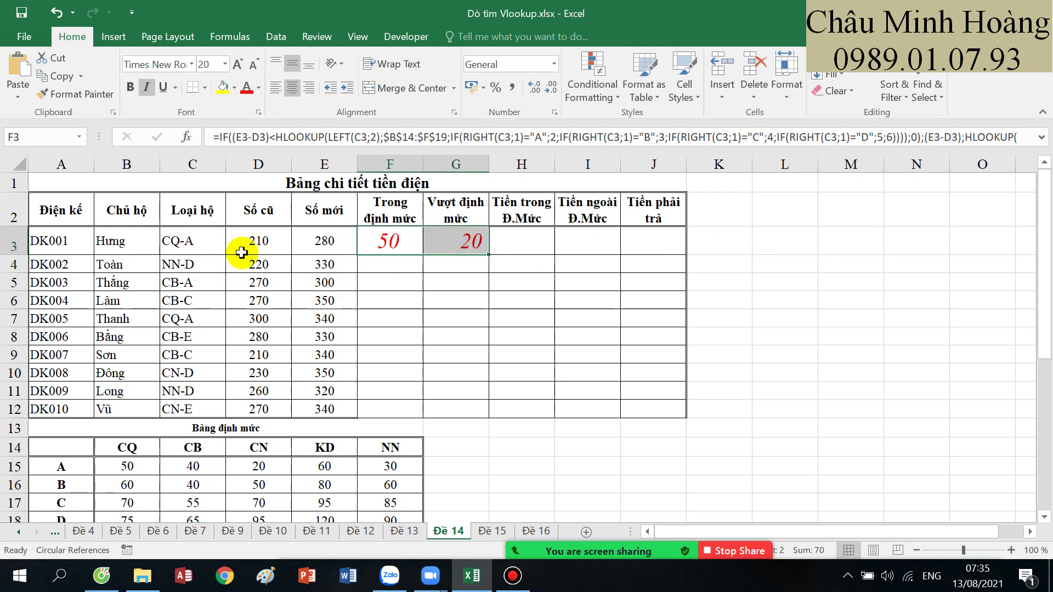
pyautogui.scroll(-3, 264, 280)
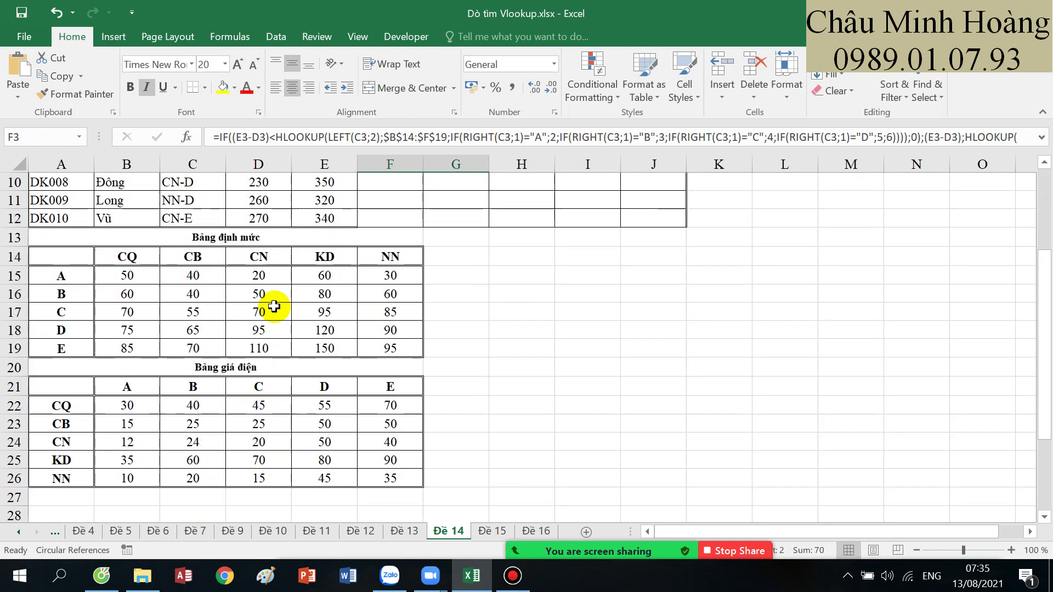
pyautogui.click(127, 274)
pyautogui.scroll(3, 146, 290)
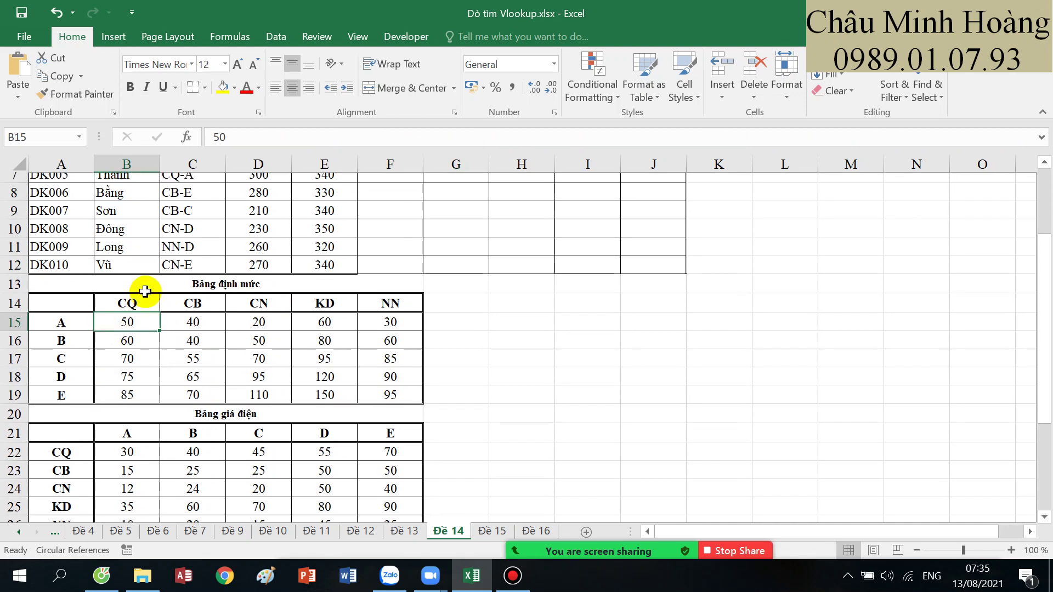
pyautogui.moveTo(315, 246)
pyautogui.mouseDown()
pyautogui.moveTo(281, 250)
pyautogui.moveTo(314, 245)
pyautogui.mouseUp()
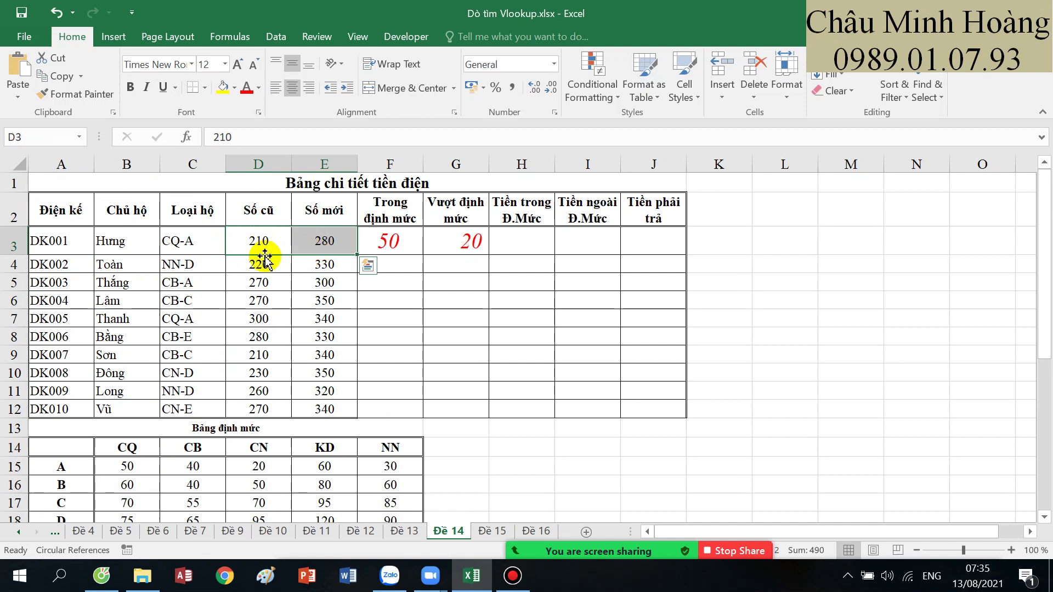
pyautogui.moveTo(324, 242); pyautogui.dragTo(282, 241)
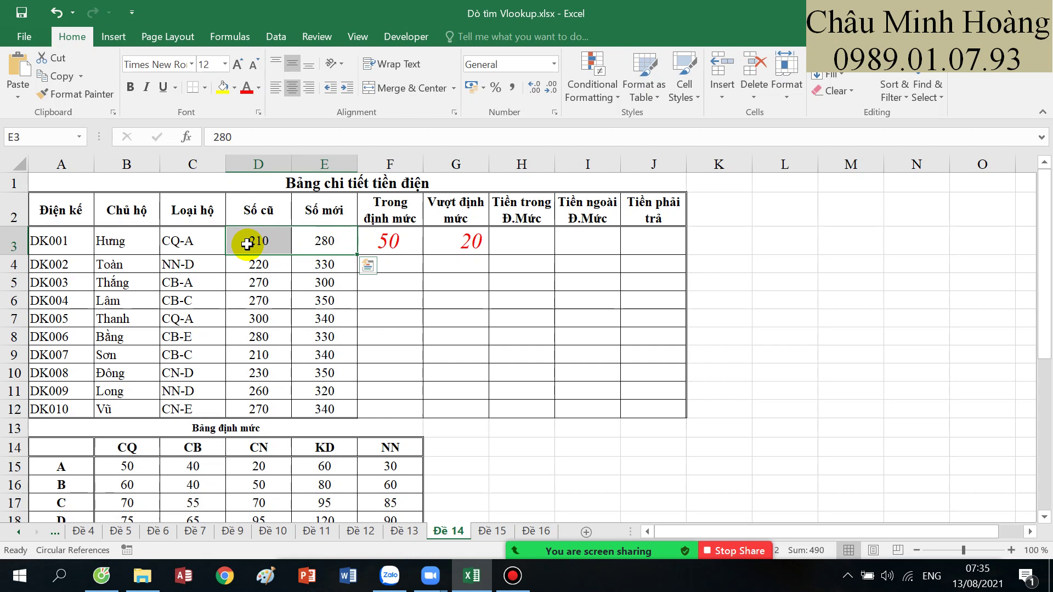
pyautogui.click(387, 237)
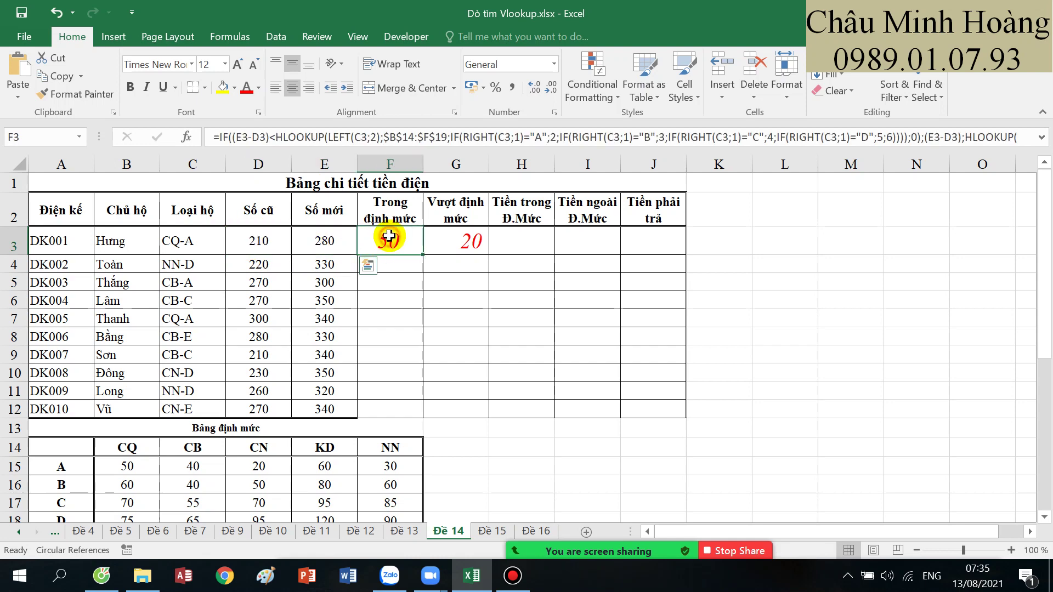
pyautogui.click(142, 466)
pyautogui.click(390, 239)
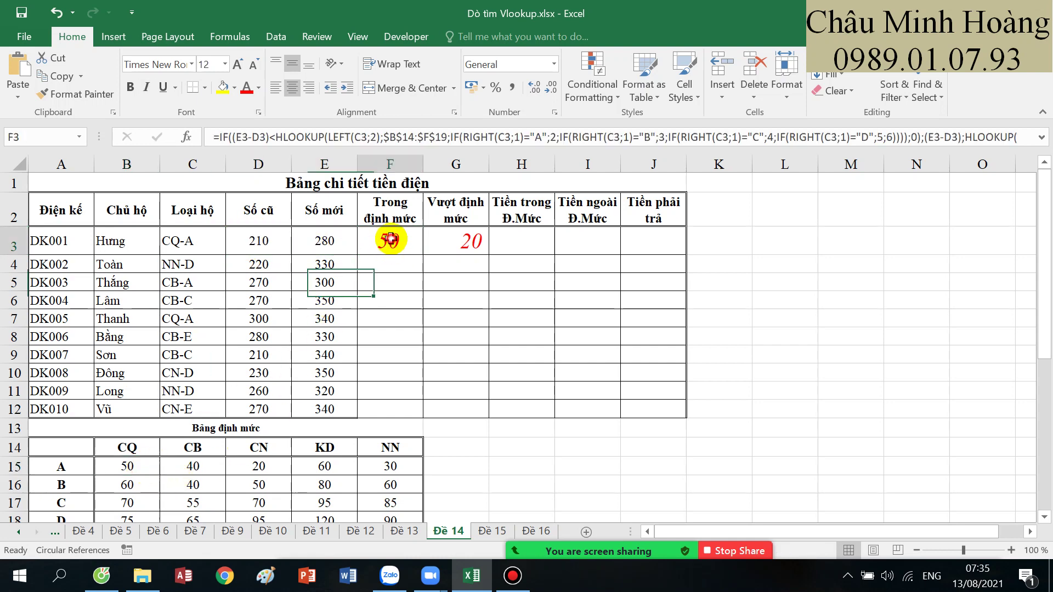
pyautogui.click(460, 242)
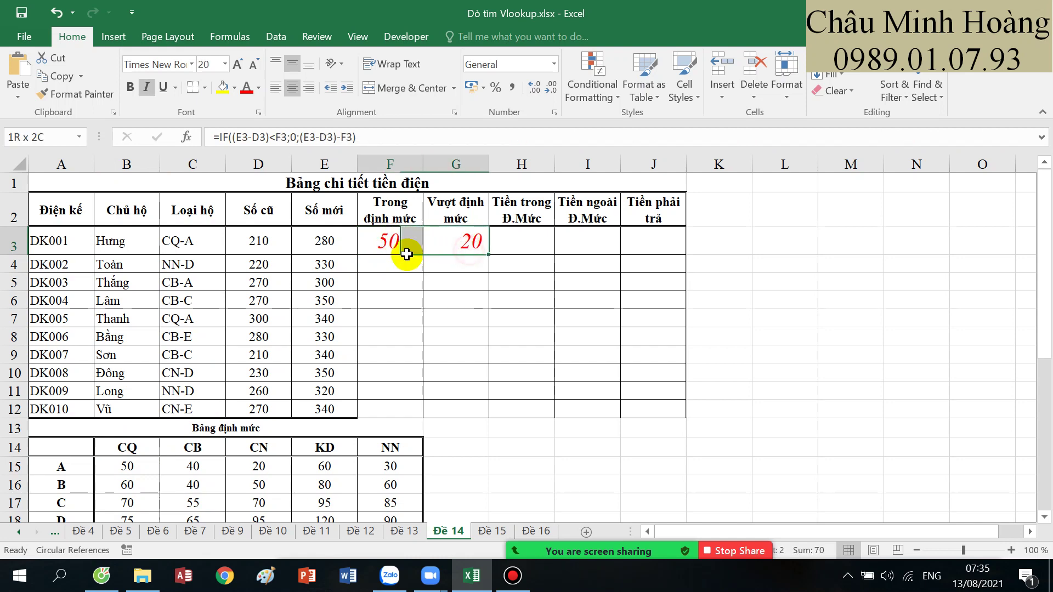
pyautogui.doubleClick(452, 244)
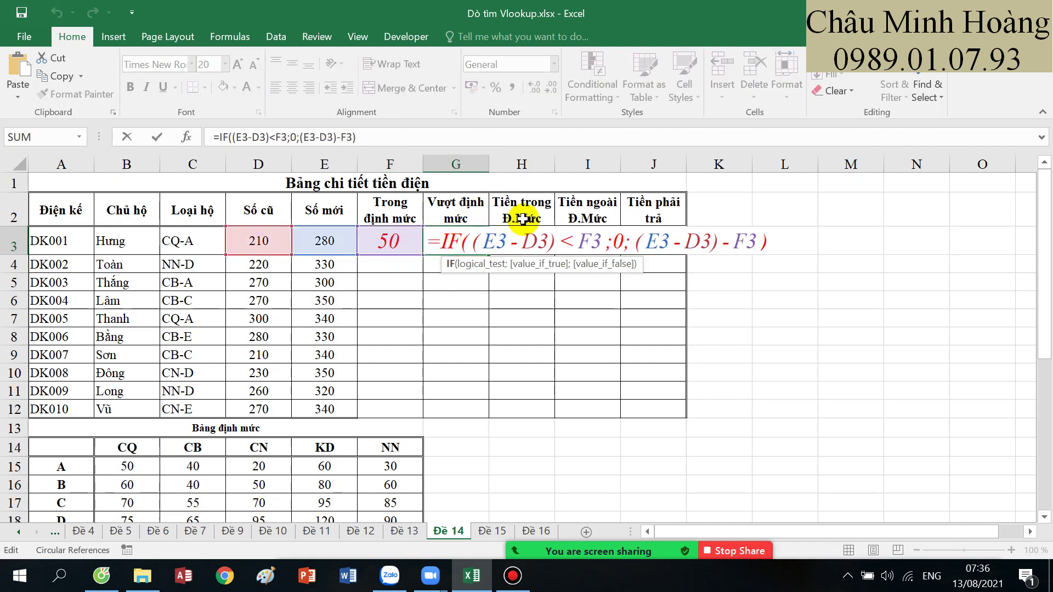
pyautogui.click(461, 242)
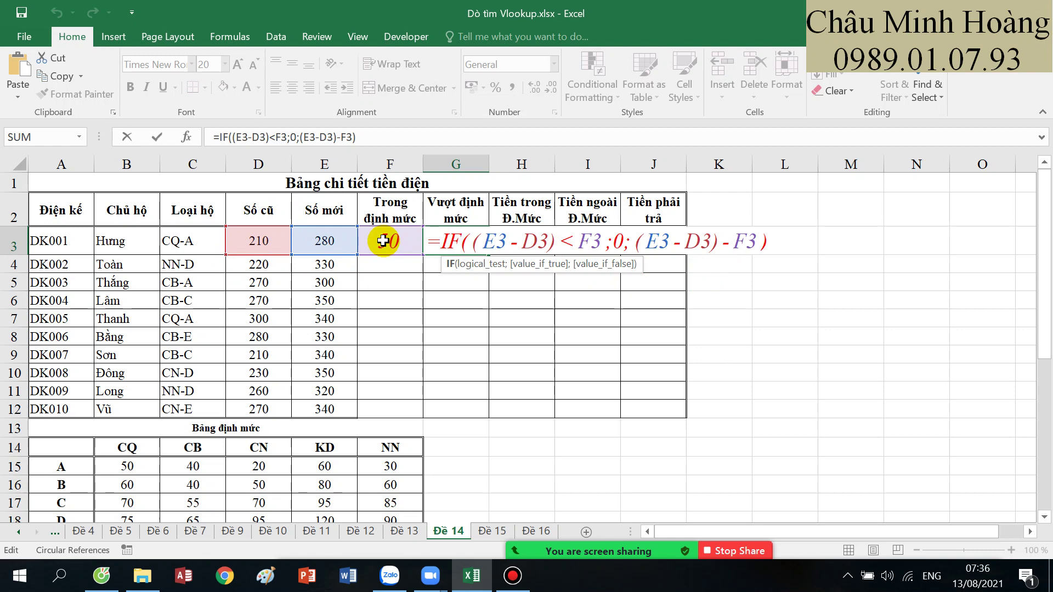
pyautogui.press('Return')
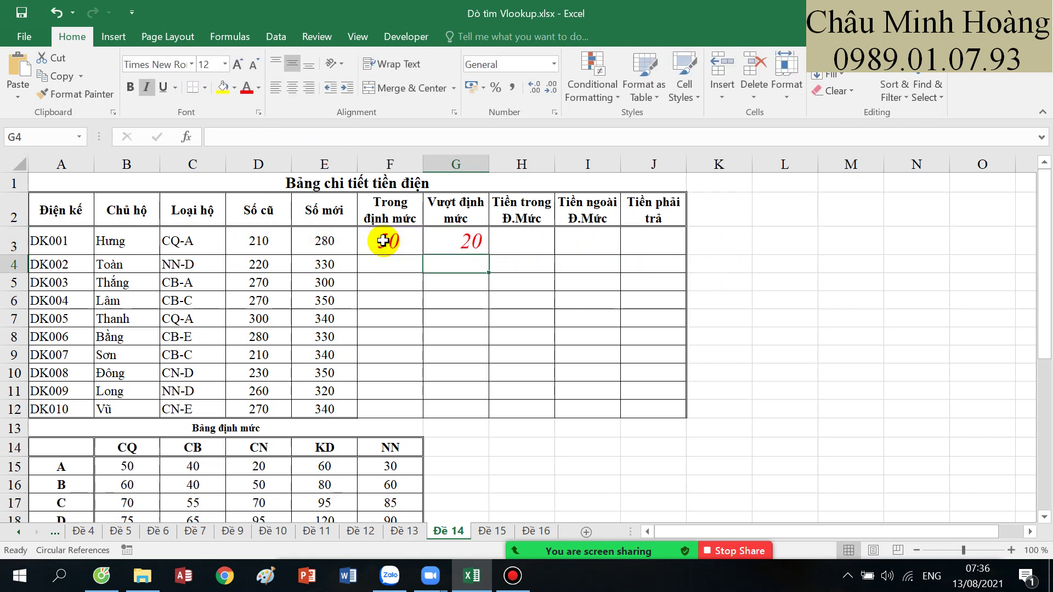
# - Examine the Bảng giá điện price table and the written rule for Tiền trong định mức in row 32
pyautogui.click(510, 232)
pyautogui.scroll(-4, 483, 263)
pyautogui.moveTo(129, 349); pyautogui.dragTo(377, 412)
pyautogui.scroll(-3, 384, 395)
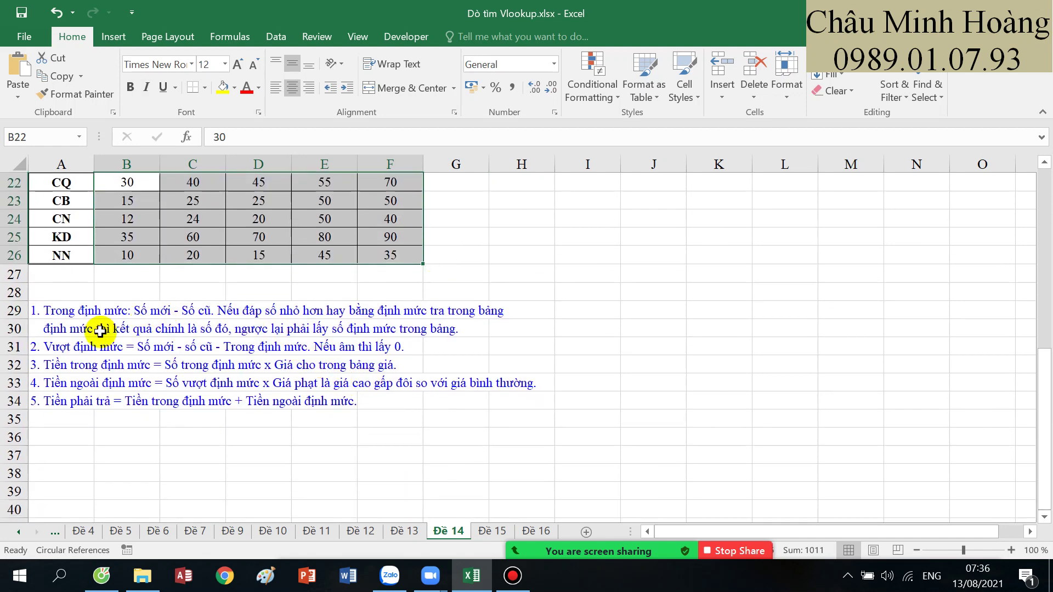
pyautogui.click(50, 342)
pyautogui.moveTo(66, 339); pyautogui.dragTo(64, 361)
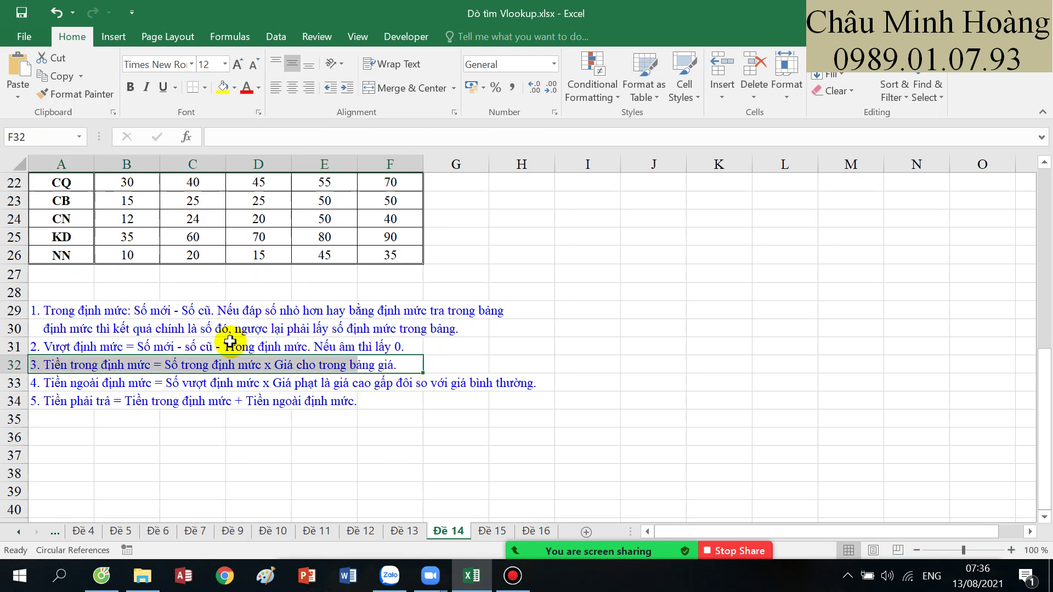
pyautogui.scroll(3, 229, 342)
pyautogui.moveTo(141, 344); pyautogui.dragTo(393, 418)
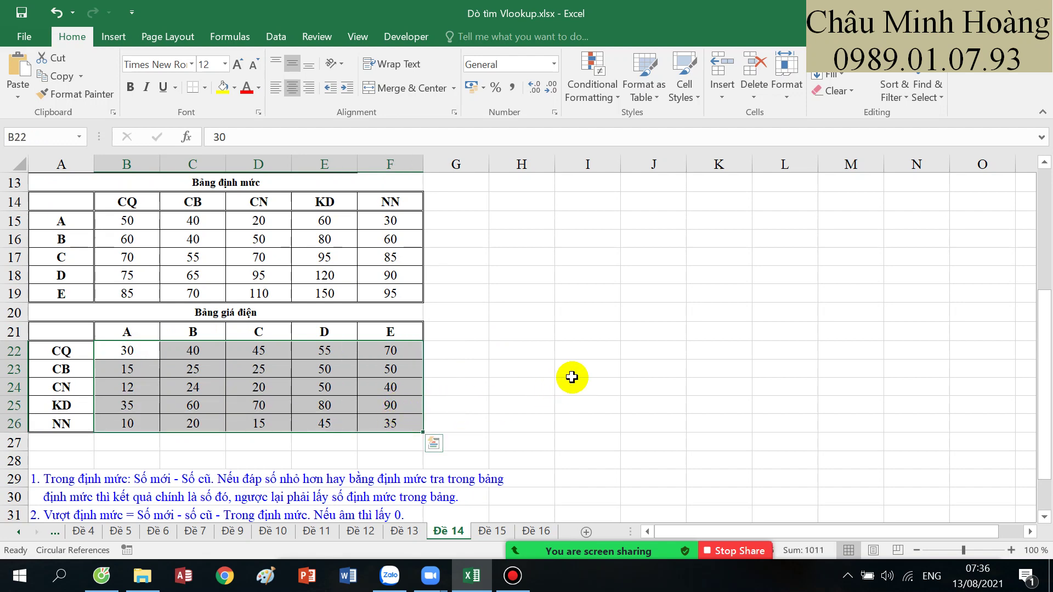
pyautogui.scroll(4, 571, 372)
# - Start the Tiền trong Đ.Mức formula in H3 with a VLOOKUP whose lookup value is LEFT(C3;2)
pyautogui.click(519, 252)
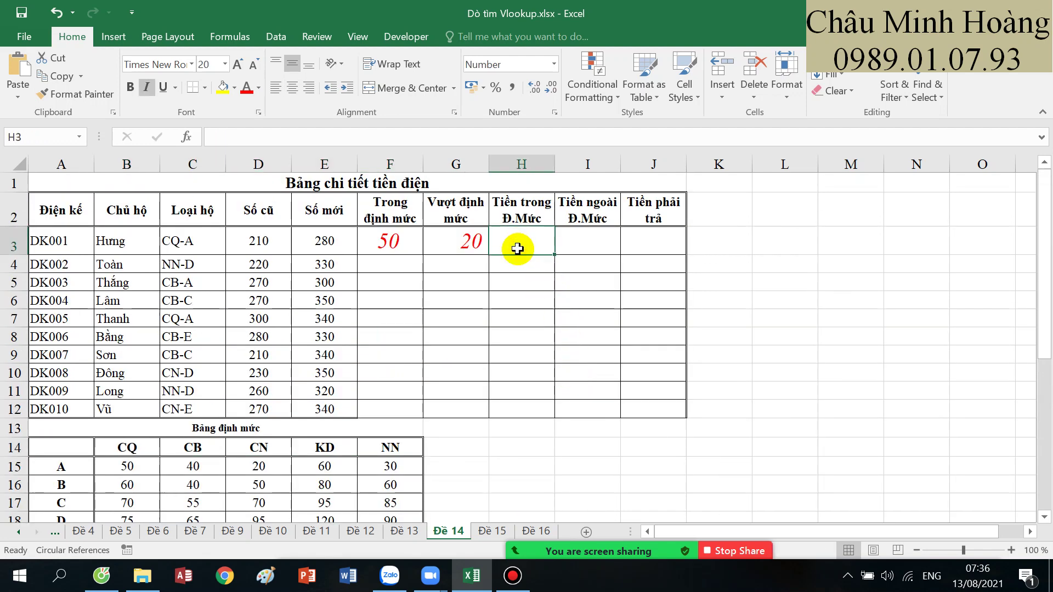
pyautogui.write('=VLOOKUP(')
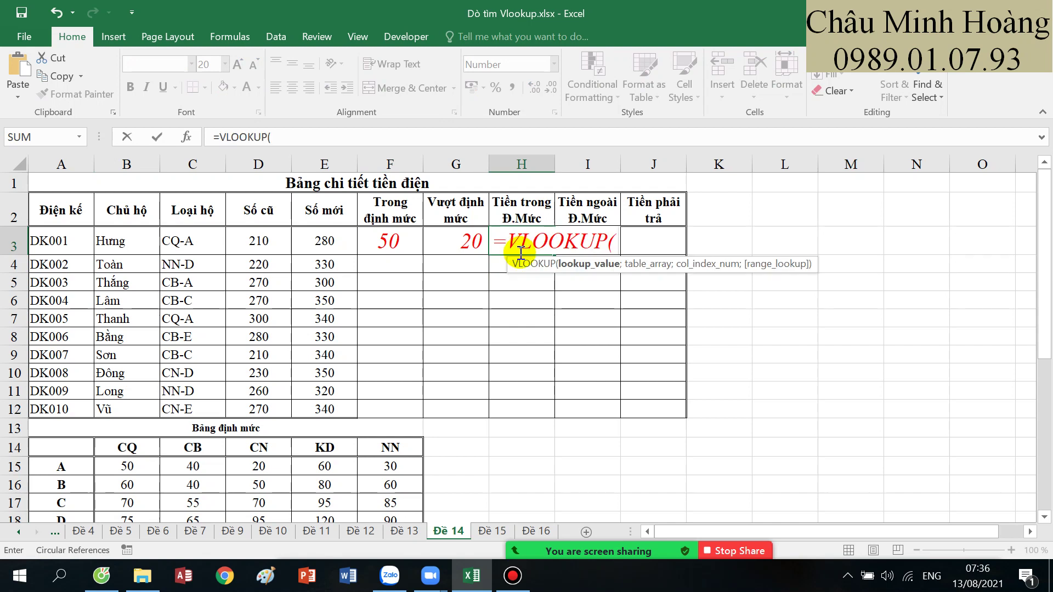
pyautogui.write('l')
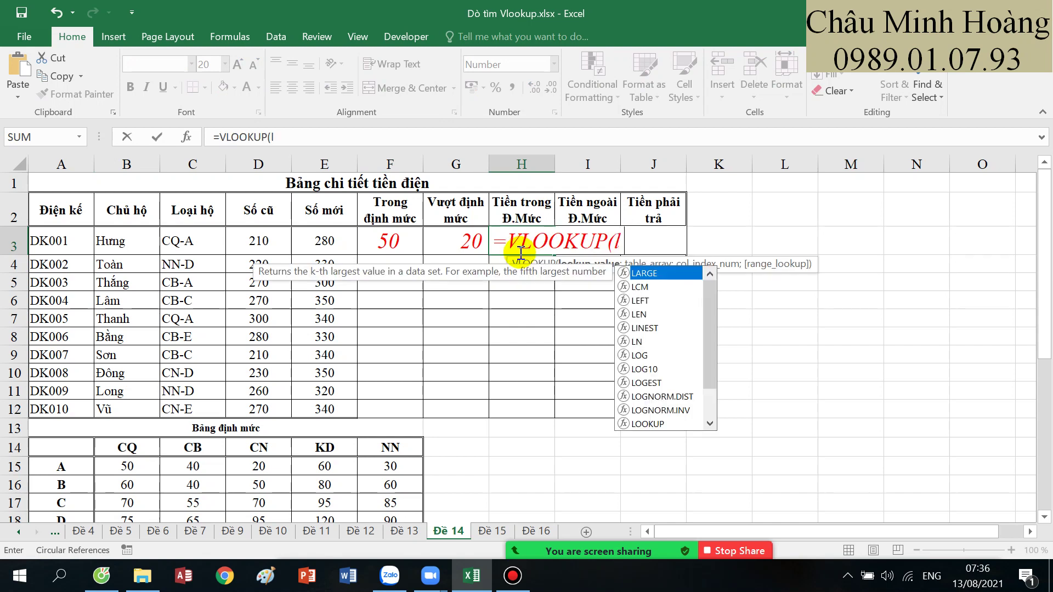
pyautogui.write('ef')
pyautogui.press('Tab')
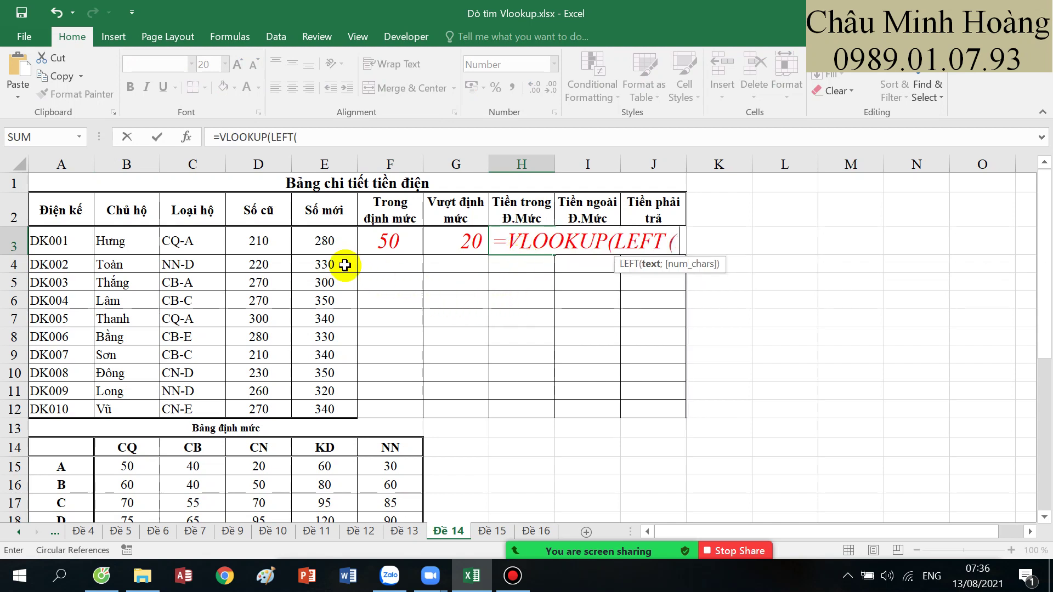
pyautogui.click(208, 242)
pyautogui.write(';2)')
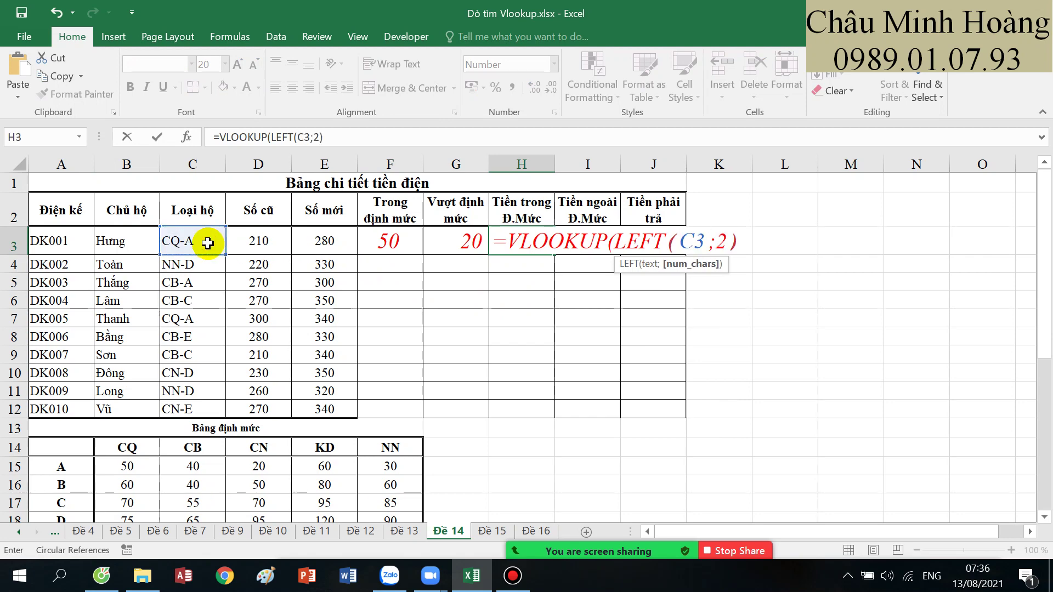
# - Give the VLOOKUP in H3 the Bảng giá điện range as its table array, with absolute references $A$22:$F$26
pyautogui.write(';')
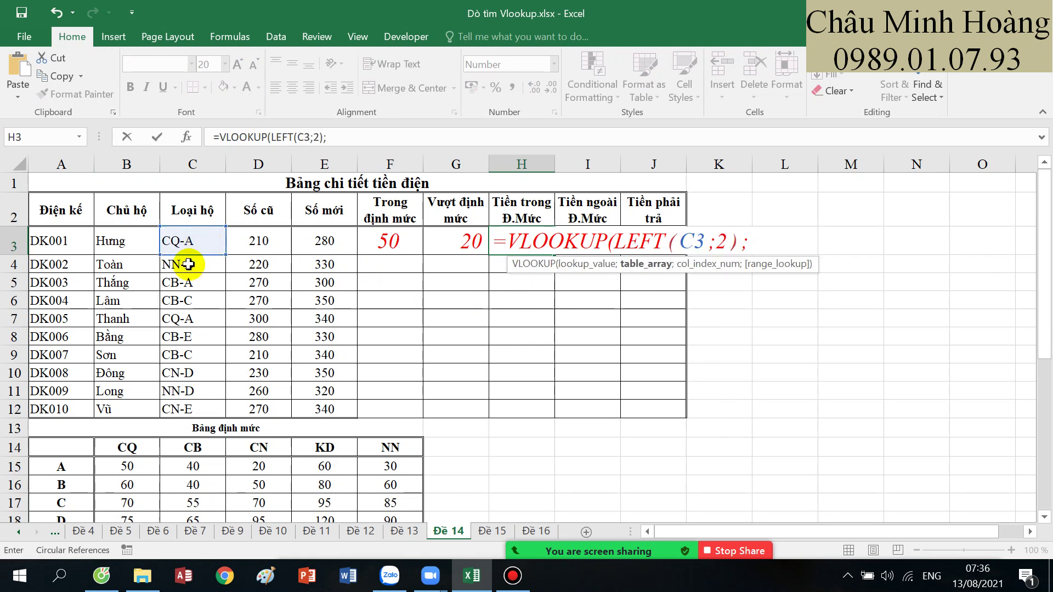
pyautogui.scroll(-4, 197, 264)
pyautogui.moveTo(75, 352); pyautogui.dragTo(394, 425)
pyautogui.press('F4')
pyautogui.scroll(4, 393, 424)
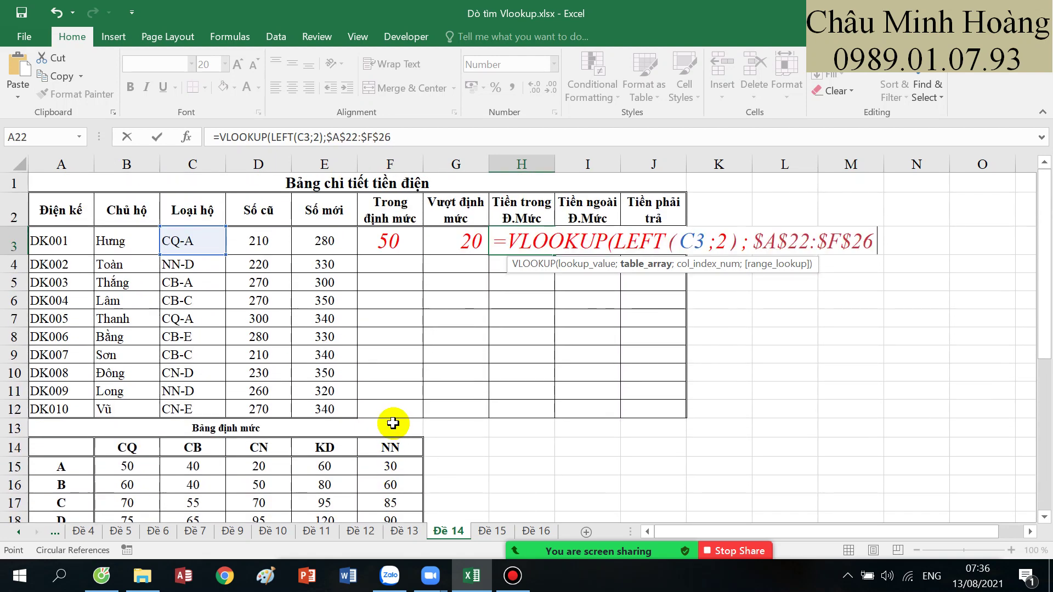
# - Begin the VLOOKUP's column index in H3 with an IF that returns 2 when RIGHT(C3;1)="A"
pyautogui.write(';if(')
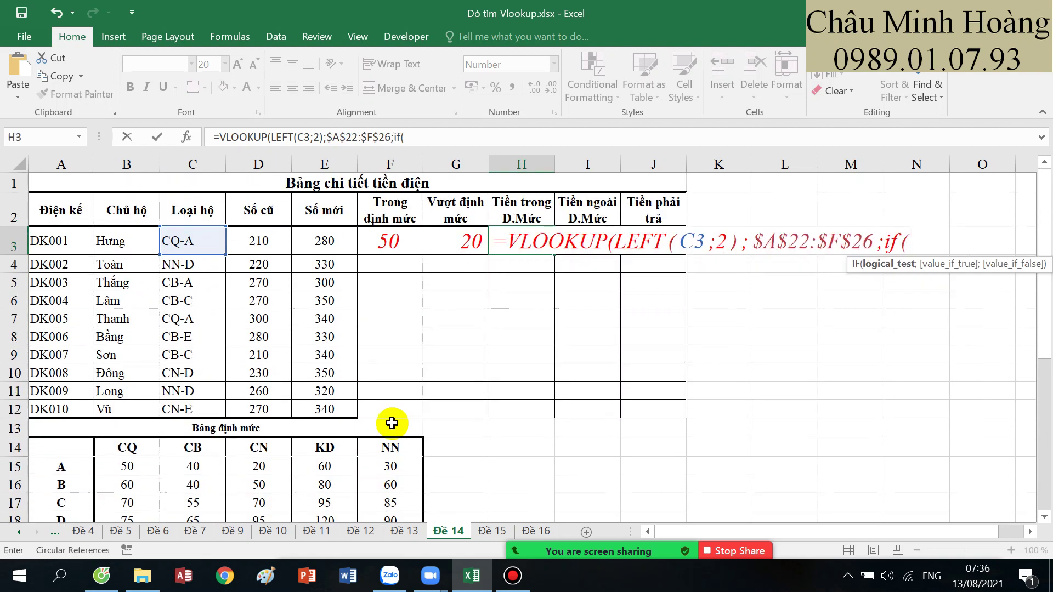
pyautogui.scroll(-3, 396, 425)
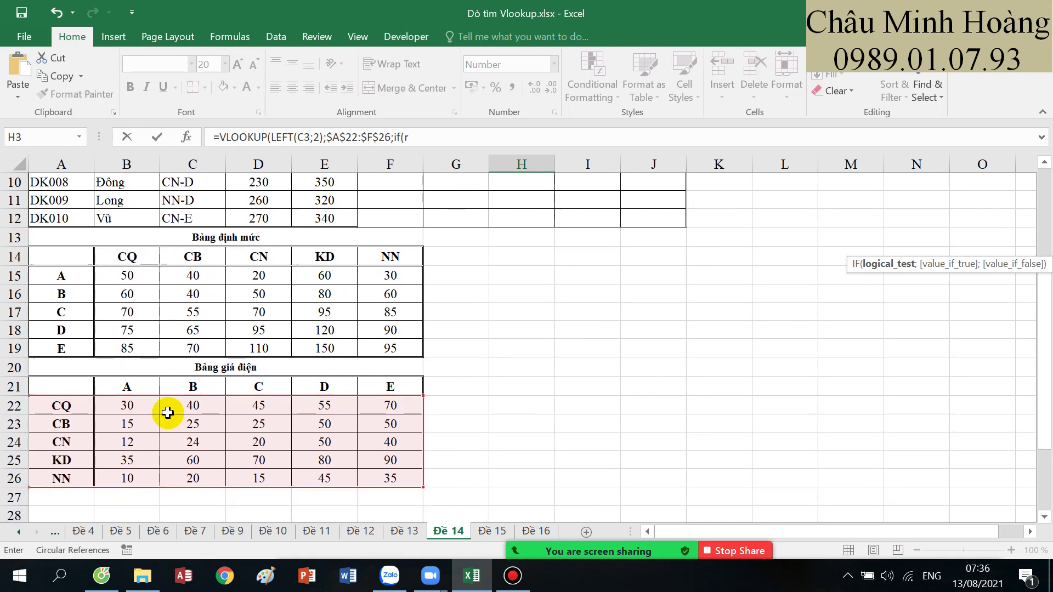
pyautogui.write('r')
pyautogui.press('Tab')
pyautogui.scroll(3, 167, 412)
pyautogui.click(203, 240)
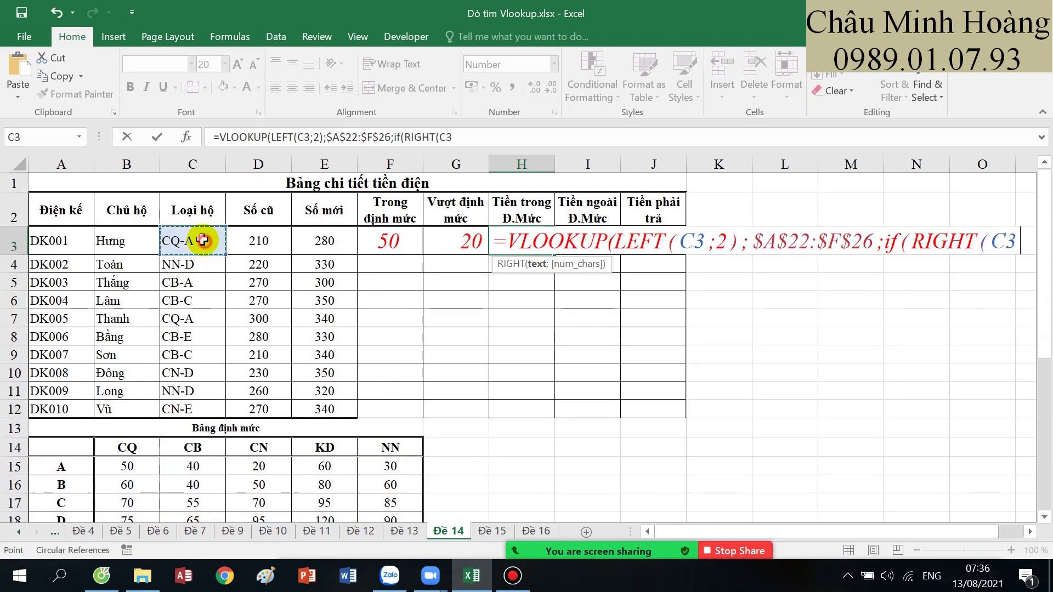
pyautogui.write(';1)=')
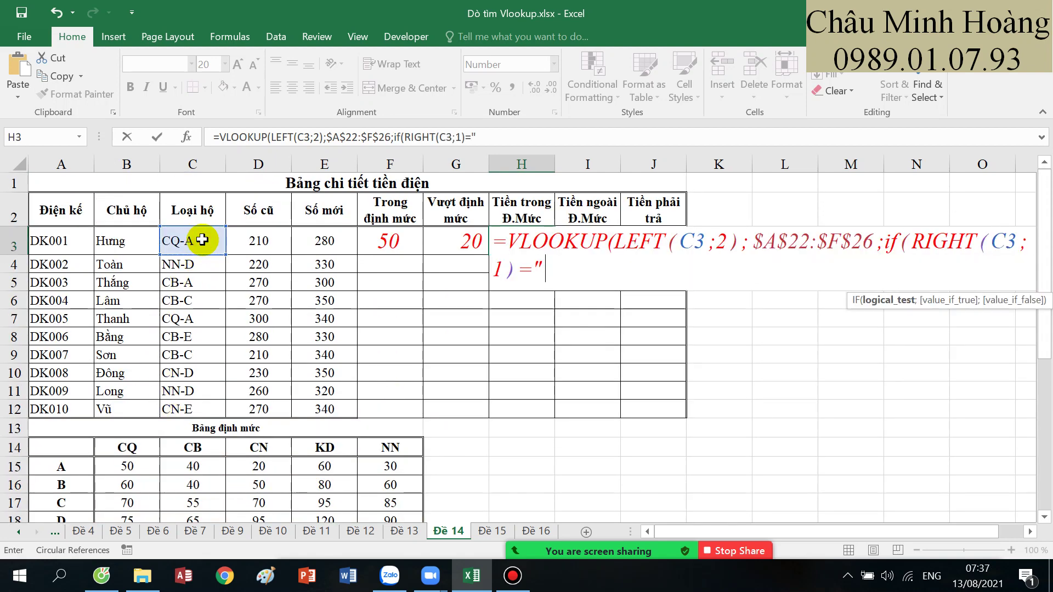
pyautogui.write('"A";2;')
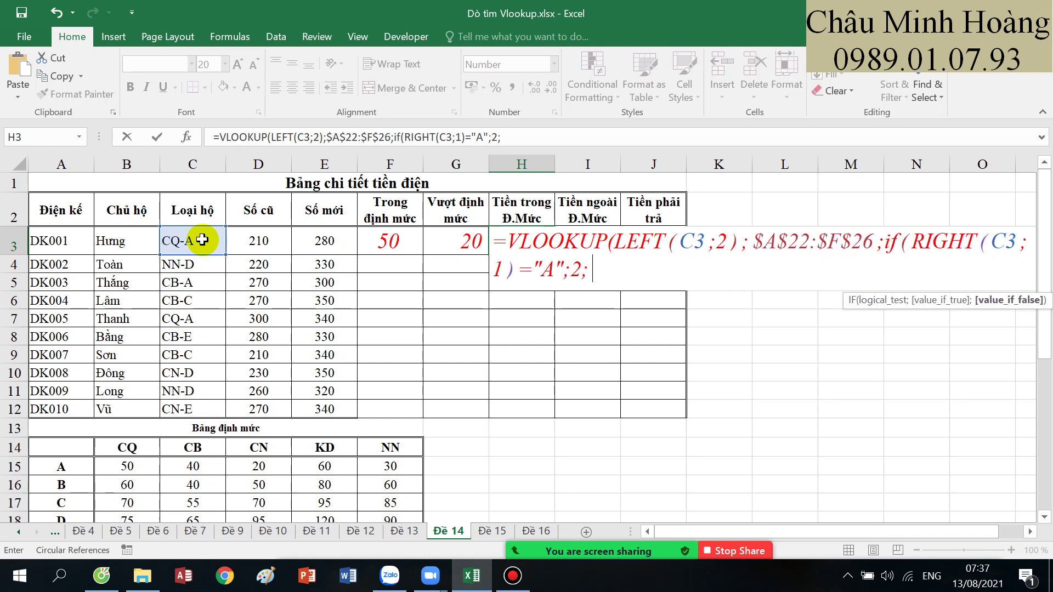
# - Nest a second IF in H3's column index that returns 3 when RIGHT(C3;1)="B"
pyautogui.write('if(right(')
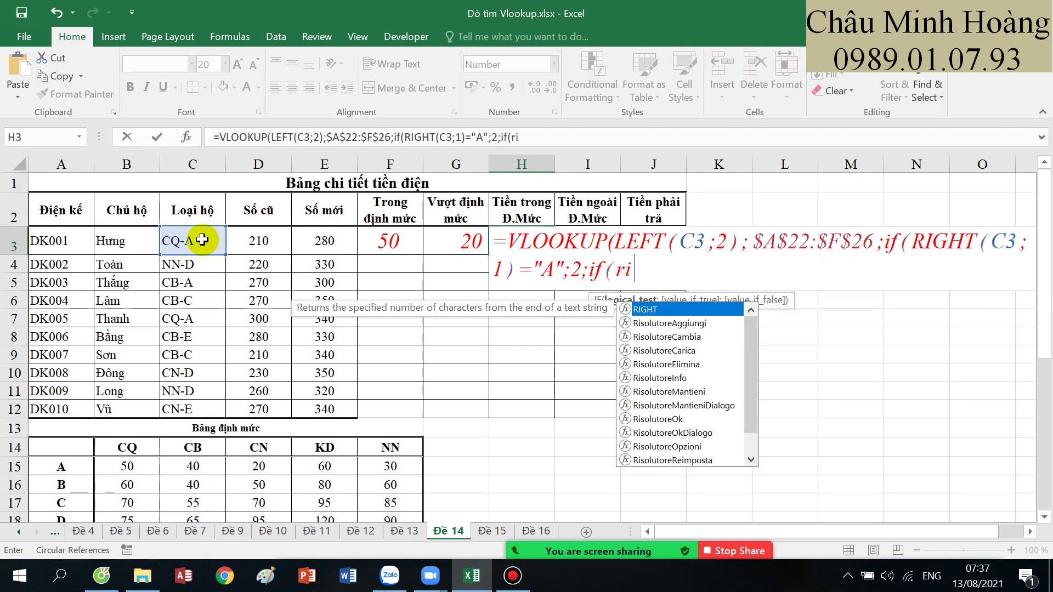
pyautogui.click(177, 242)
pyautogui.write(';1')
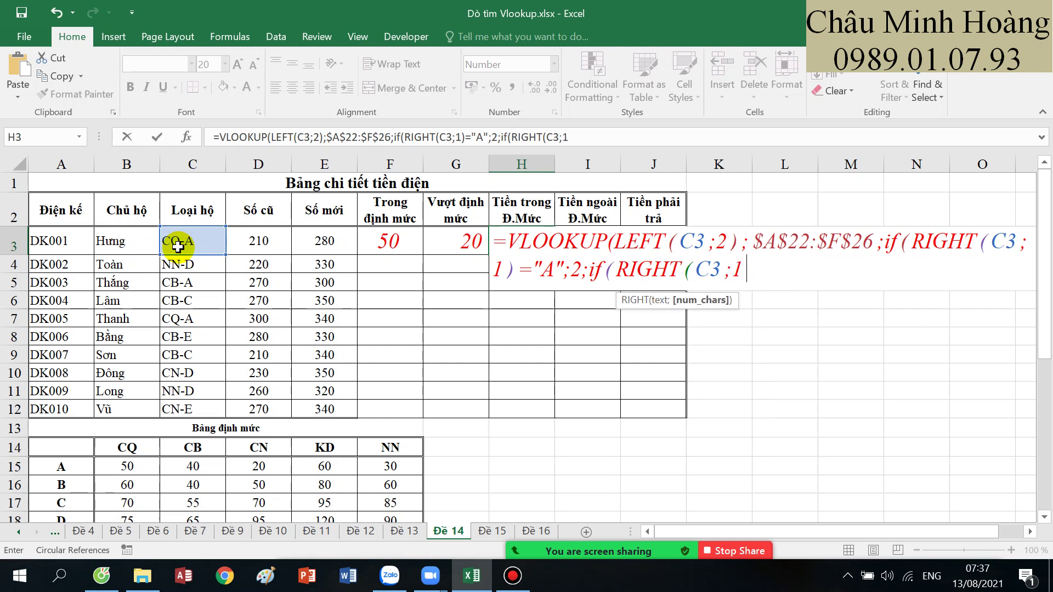
pyautogui.write(')="B"')
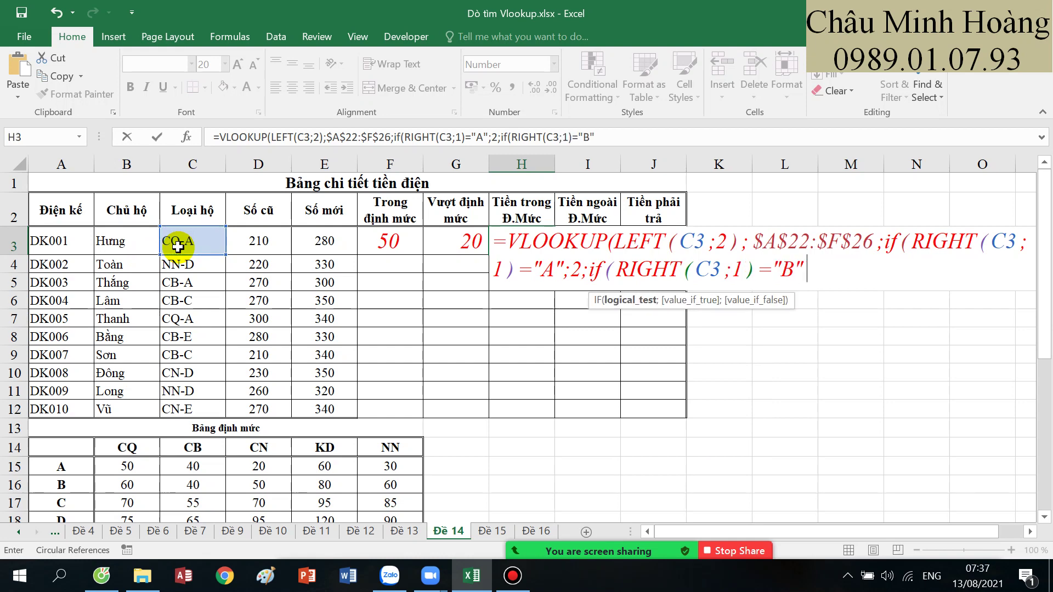
pyautogui.write(';3;i')
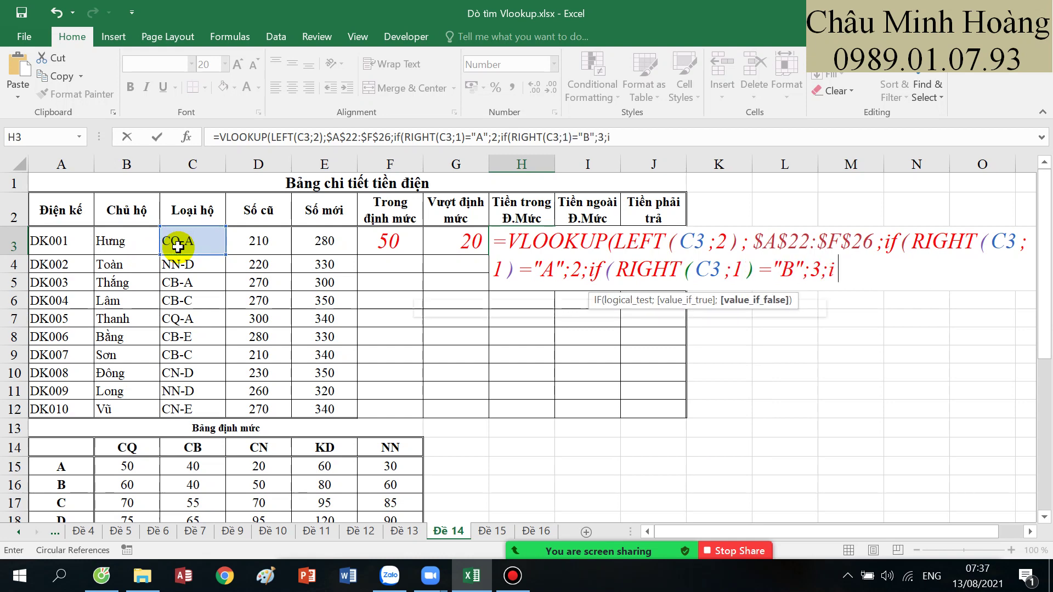
# - Nest a third IF in the H3 formula that returns column 4 when RIGHT(C3;1)="C"
pyautogui.write('f(ri')
pyautogui.press('Tab')
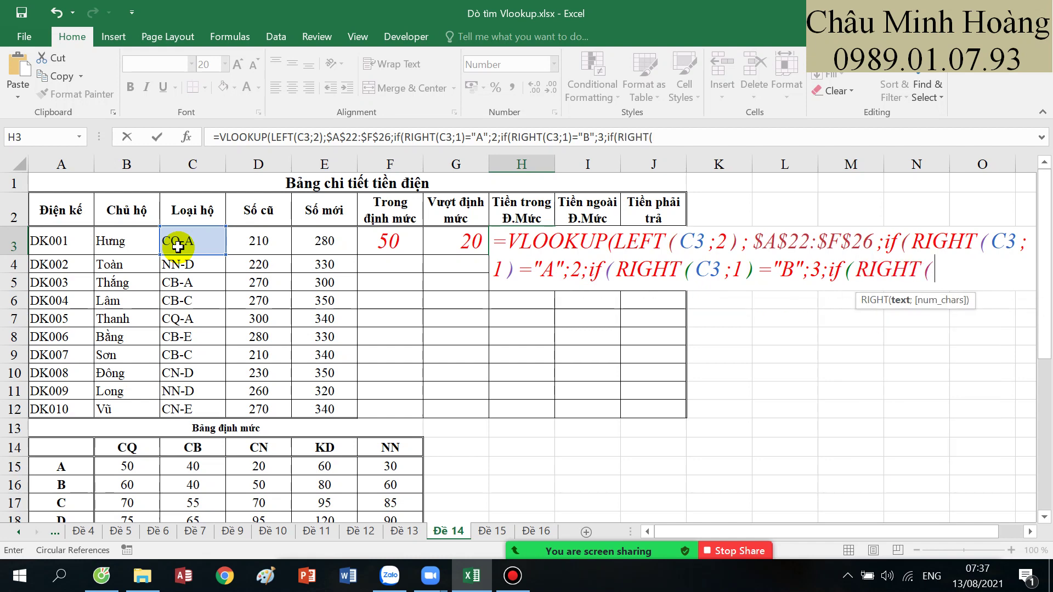
pyautogui.click(177, 246)
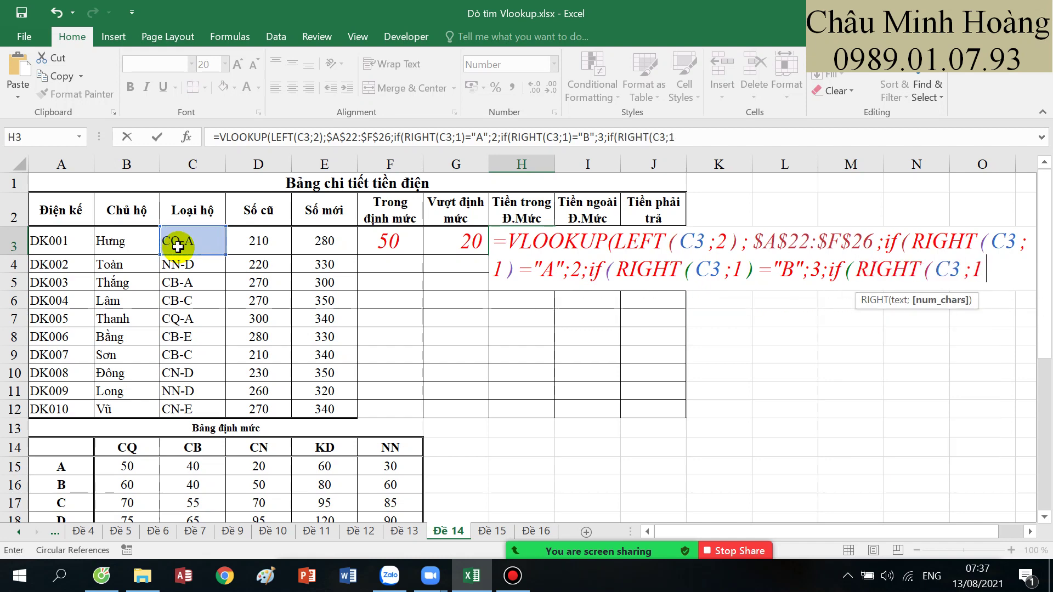
pyautogui.write(';1)="C";4')
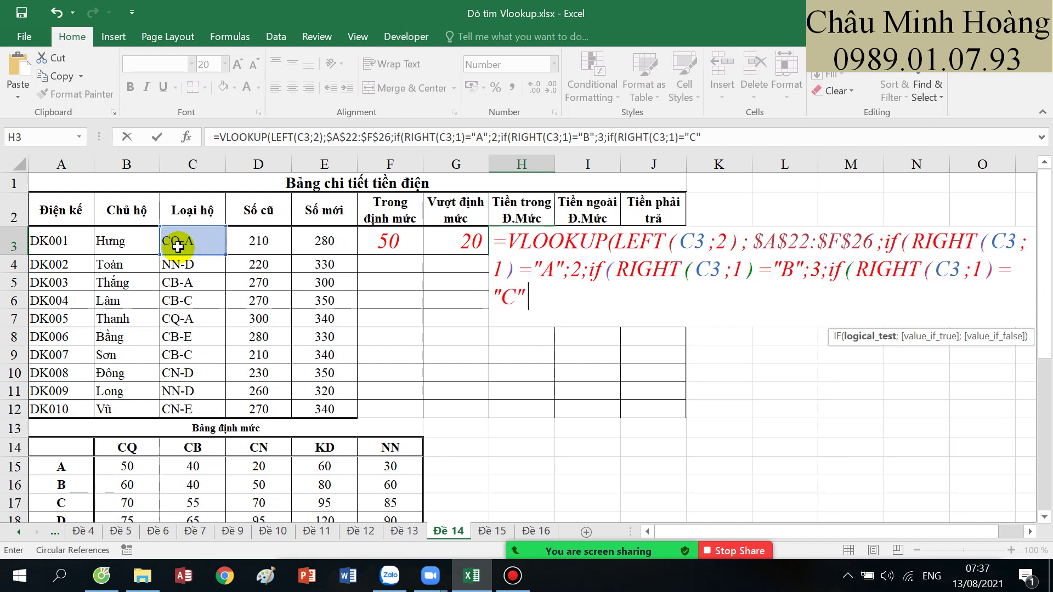
# - Nest a fourth IF in the H3 formula that returns column 5 when RIGHT(C3;1)="D"
pyautogui.write(';if(')
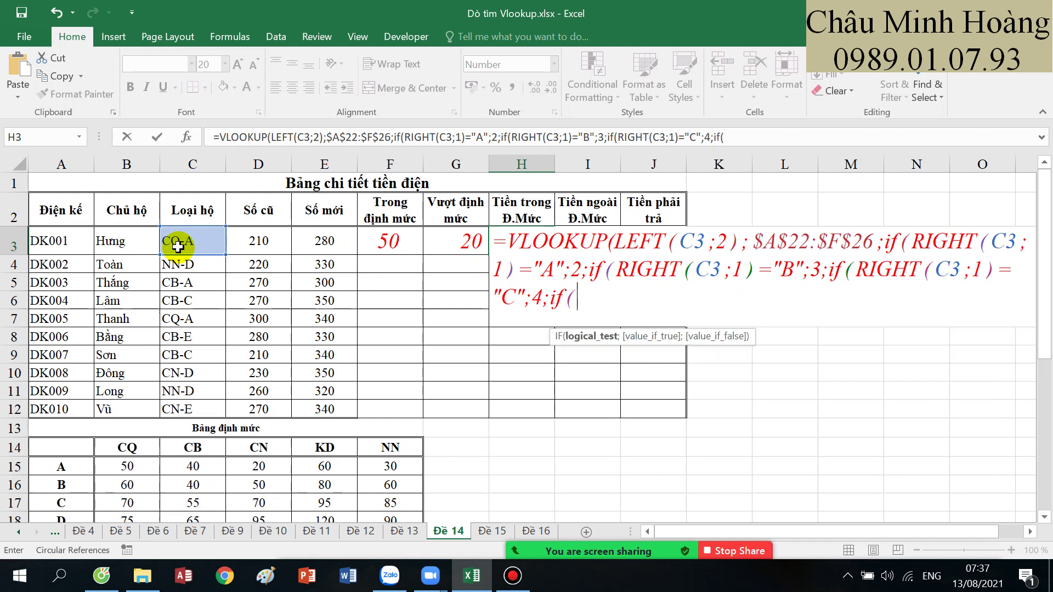
pyautogui.write('RIGHT(')
pyautogui.click(177, 247)
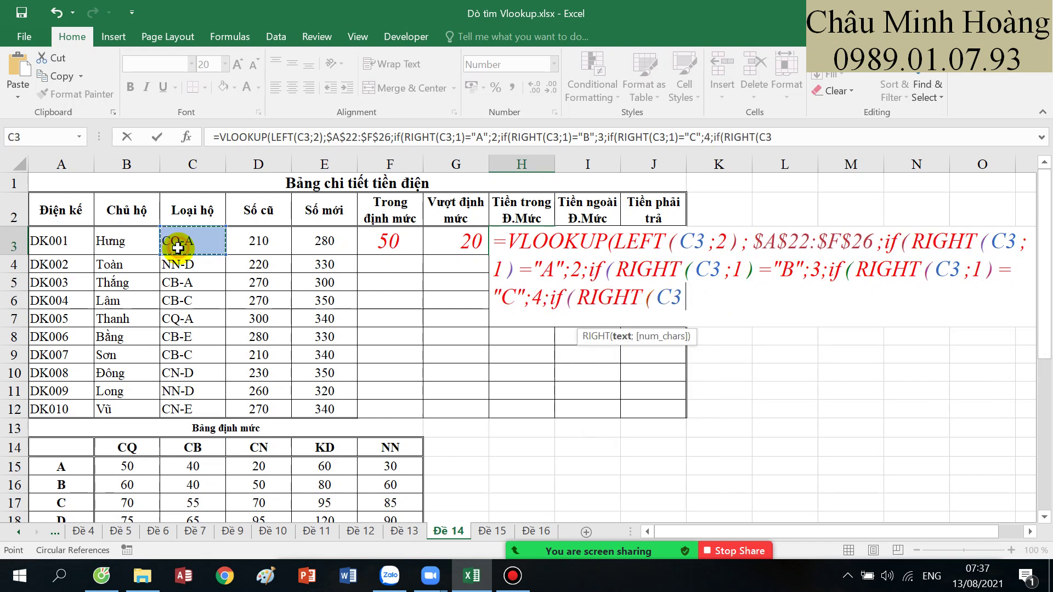
pyautogui.write(';1)=')
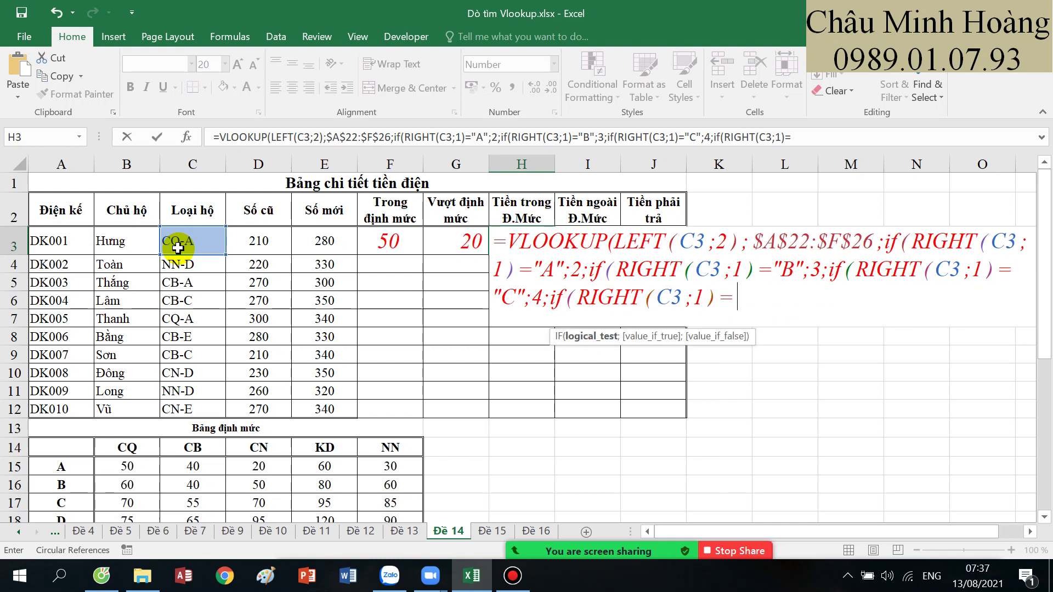
pyautogui.write('"D";5;')
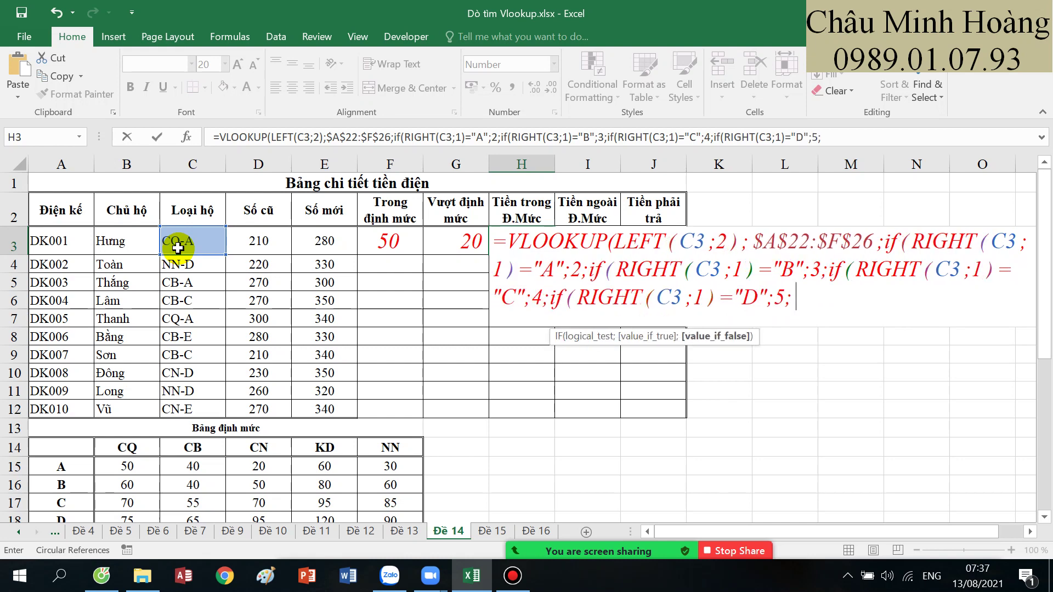
# - Finish the nested IFs in H3 with 6 as the fallback column, and enter the VLOOKUP with exact match 0
pyautogui.write('6)))')
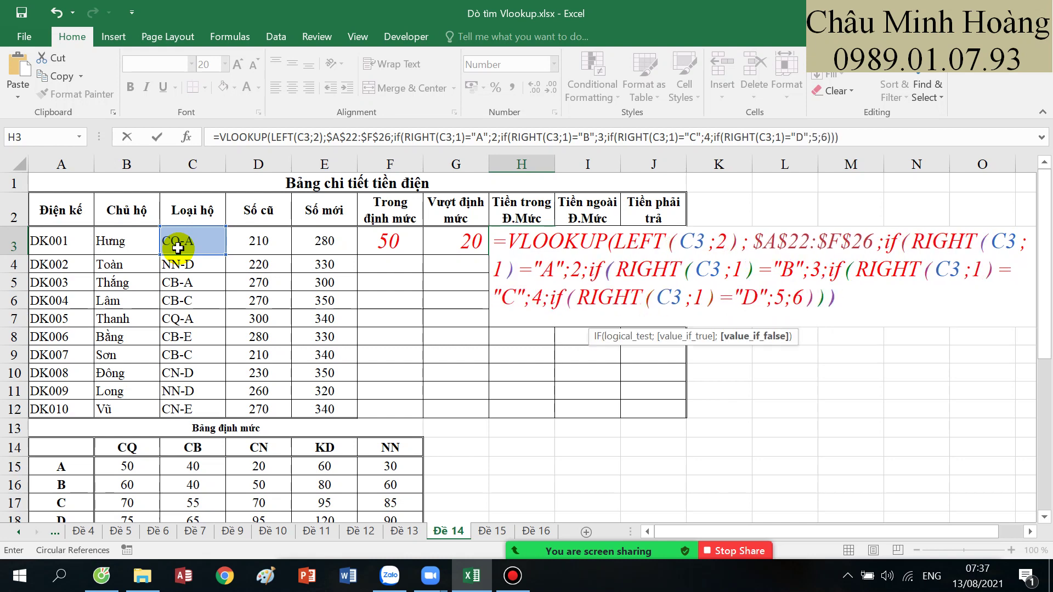
pyautogui.write(';')
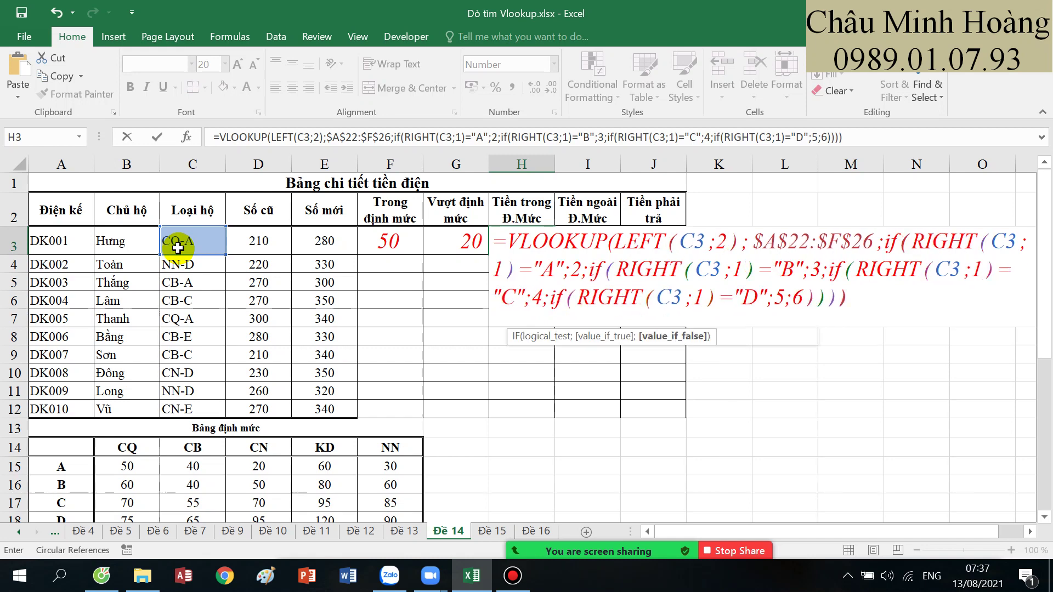
pyautogui.write('0)')
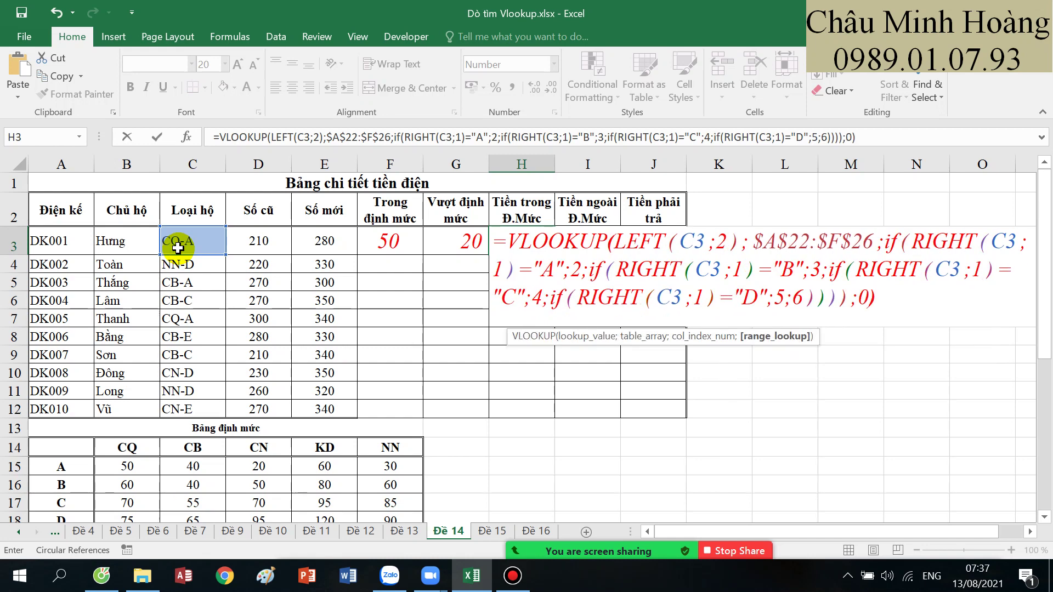
pyautogui.press('Return')
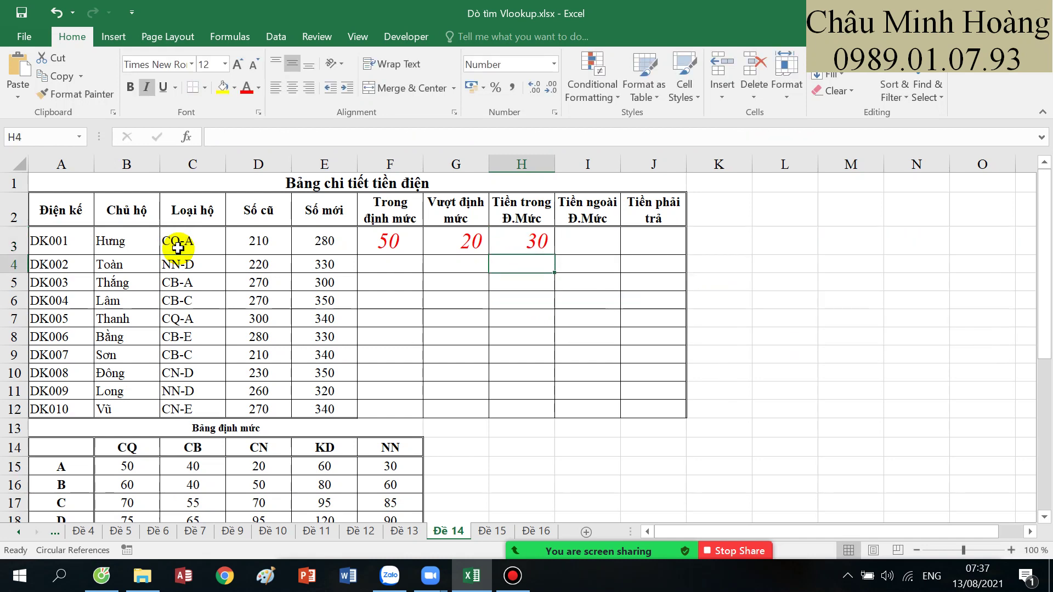
# - Edit the H3 formula to multiply the VLOOKUP by the Trong định mức quantity, putting F3* in front of it
pyautogui.doubleClick(510, 250)
pyautogui.scroll(-6, 390, 333)
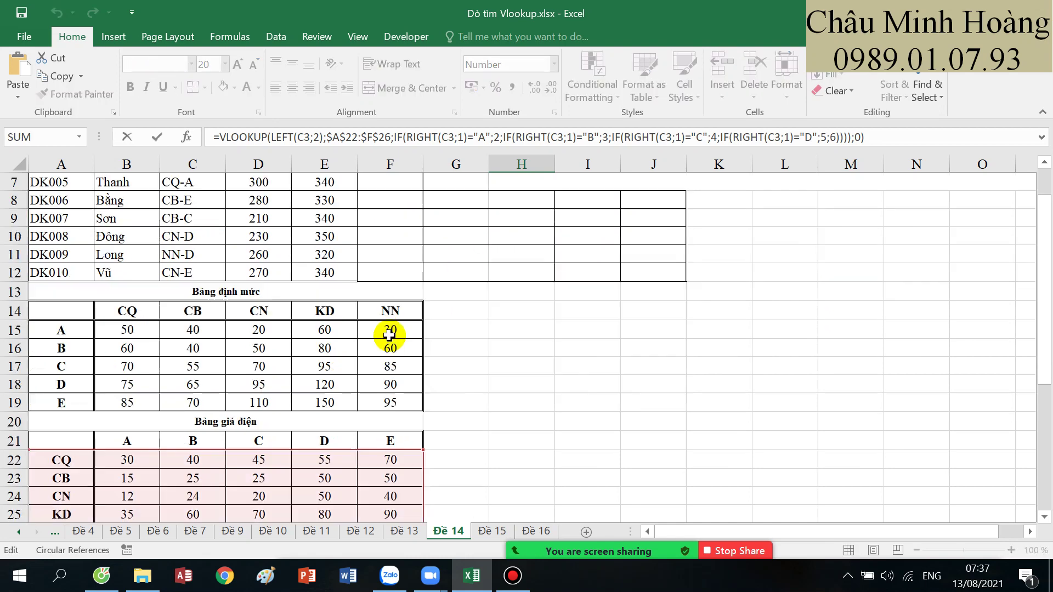
pyautogui.scroll(6, 335, 422)
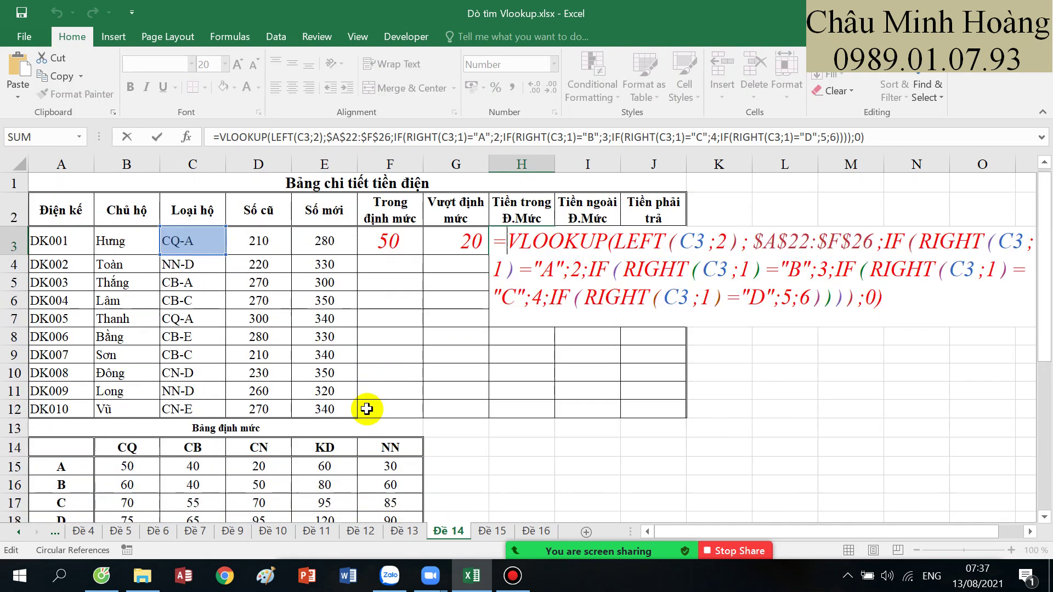
pyautogui.click(404, 247)
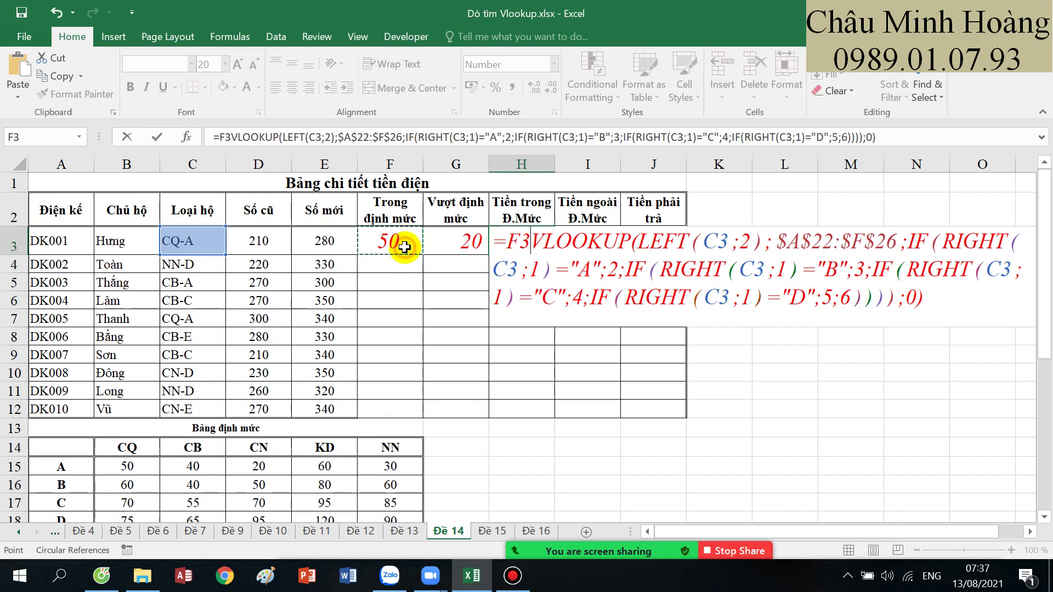
pyautogui.write('*')
# - Check the written calculation rules below the price table and highlight the VLOOKUP part of the H3 formula
pyautogui.scroll(-6, 603, 373)
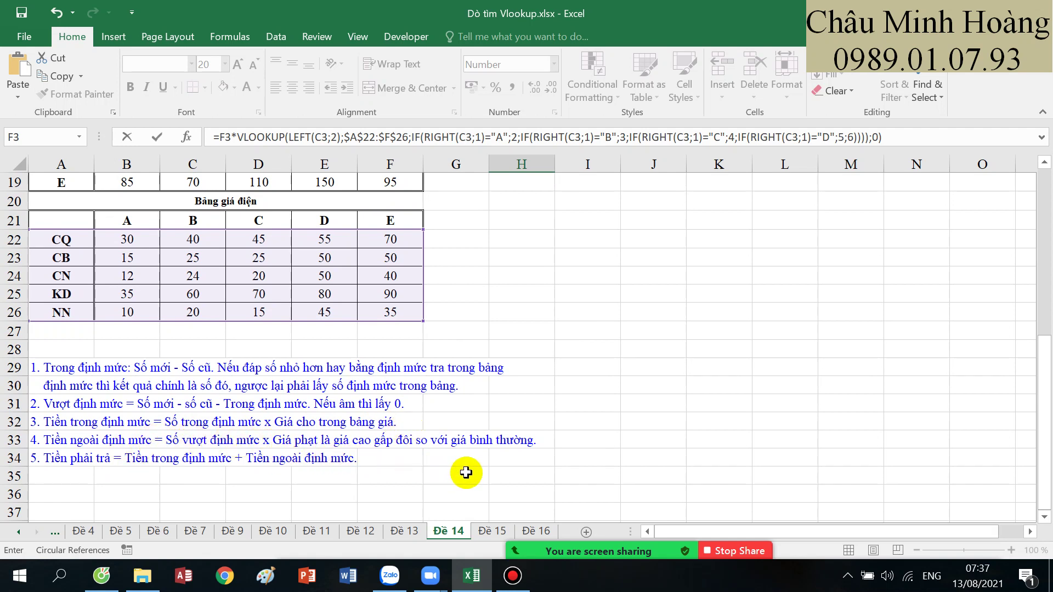
pyautogui.scroll(3, 499, 472)
pyautogui.scroll(3, 499, 471)
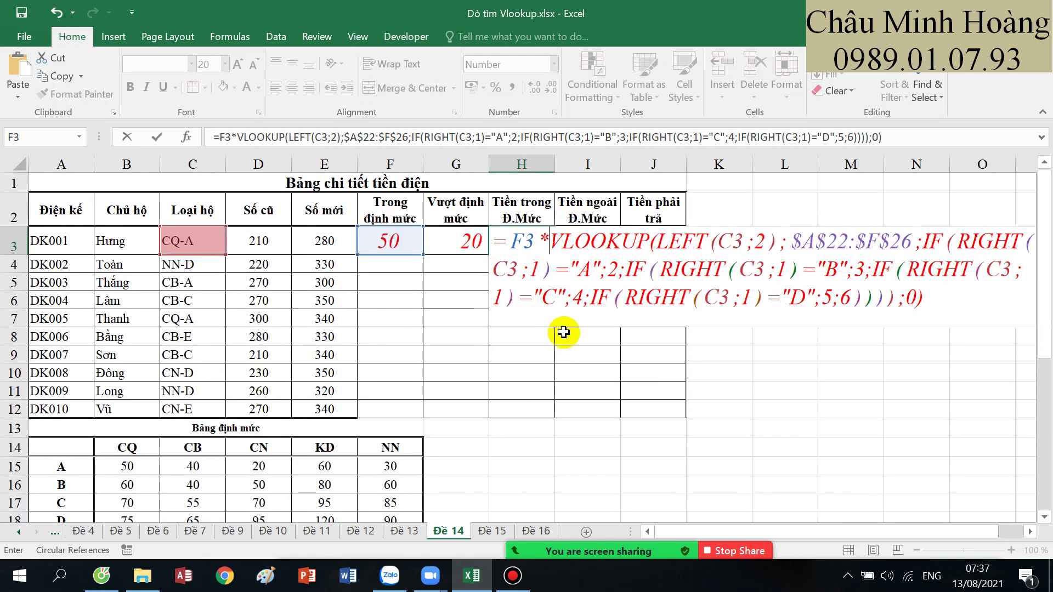
pyautogui.moveTo(555, 247); pyautogui.dragTo(674, 269)
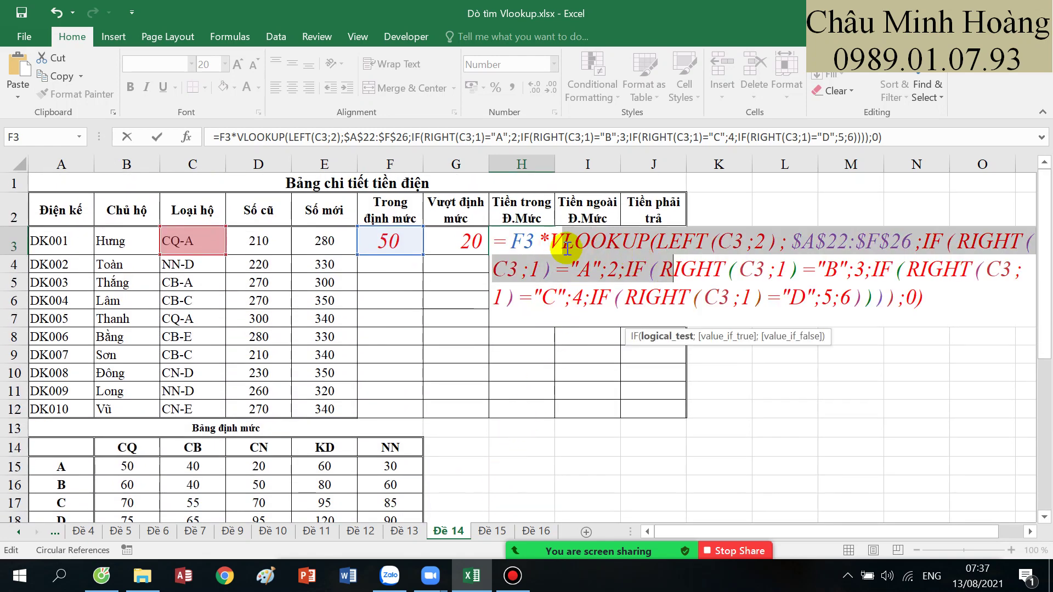
pyautogui.moveTo(555, 244); pyautogui.dragTo(791, 270)
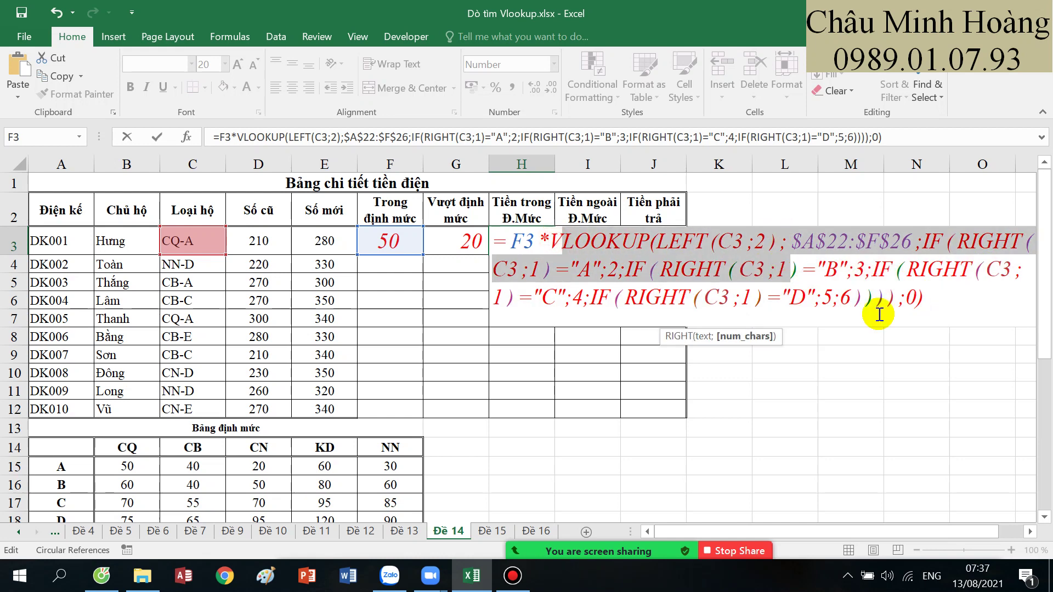
# - Copy the multiplied VLOOKUP part of the formula in H3 for reuse and commit the cell
pyautogui.moveTo(928, 298); pyautogui.dragTo(779, 298)
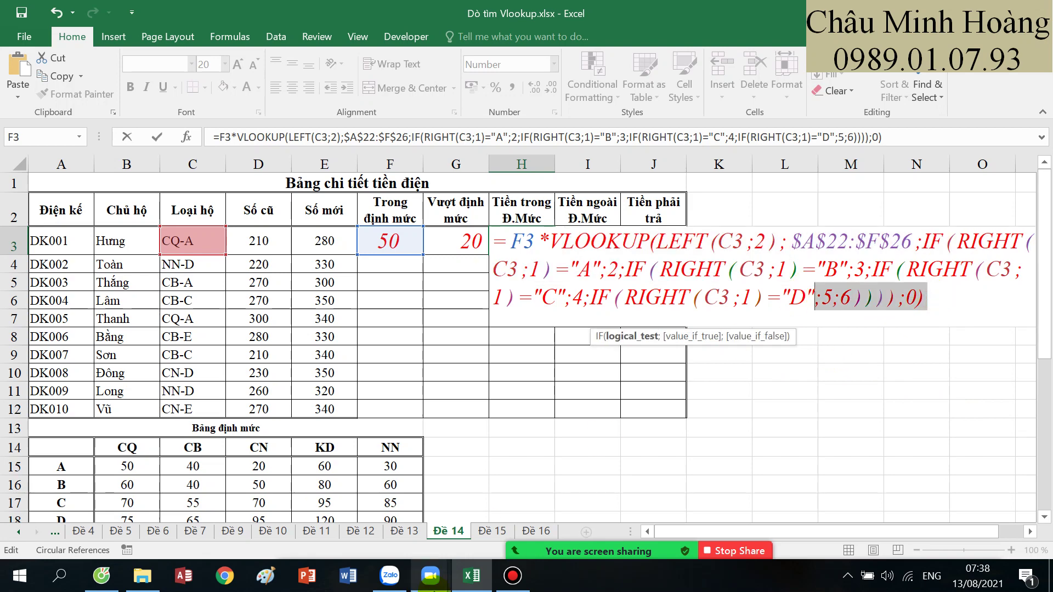
pyautogui.click(513, 575)
pyautogui.click(513, 576)
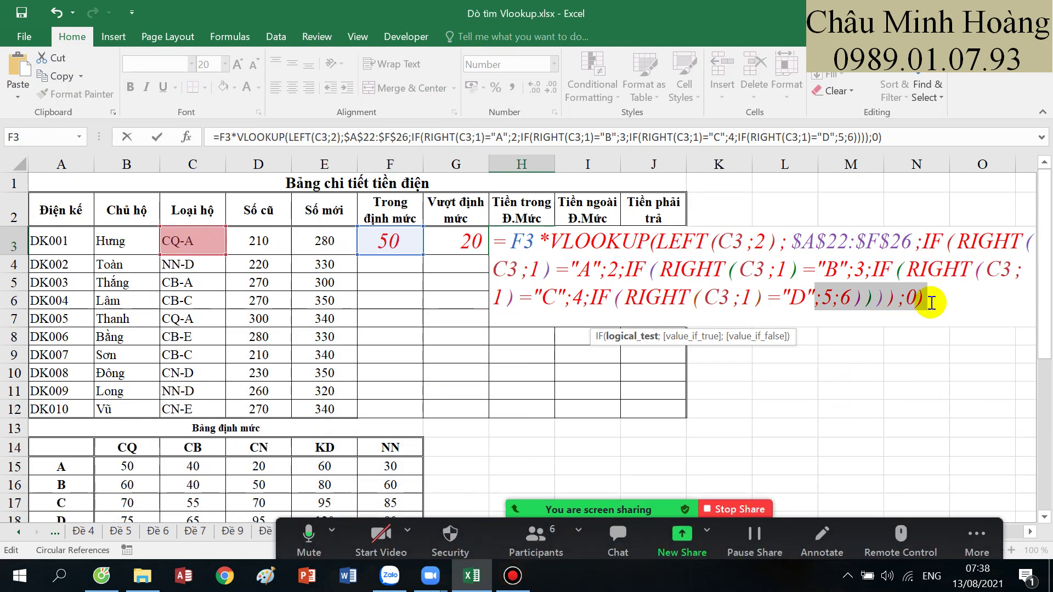
pyautogui.click(932, 299)
pyautogui.moveTo(931, 299); pyautogui.dragTo(547, 241)
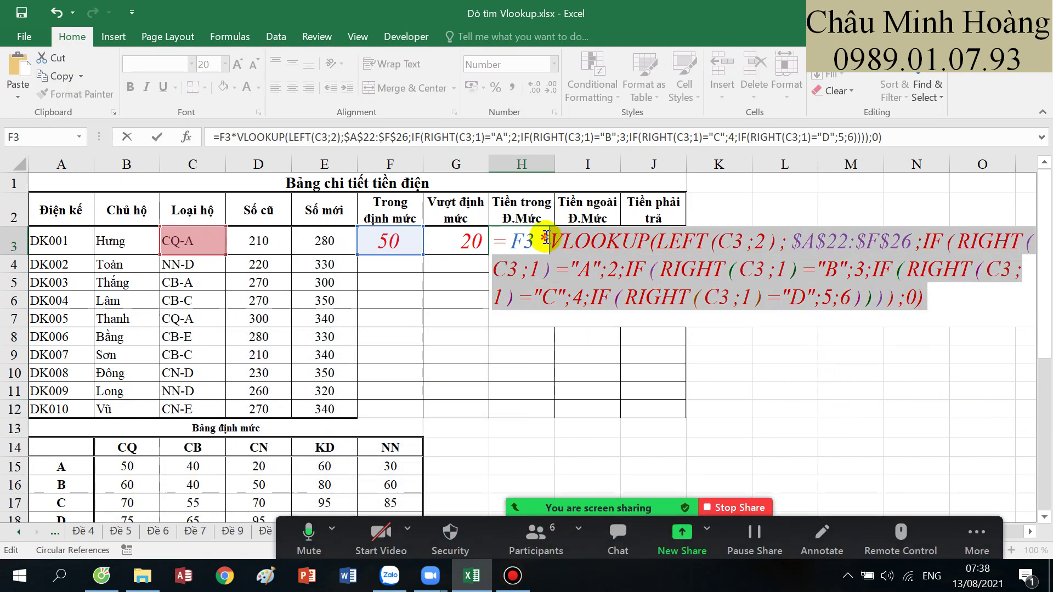
pyautogui.press('Return')
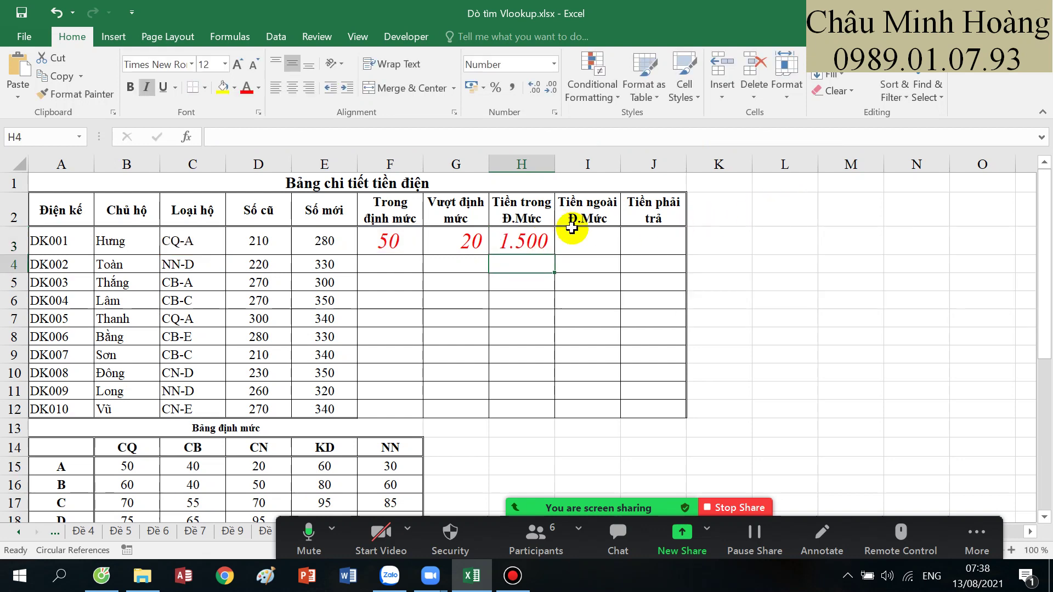
# - In I3, enter G3*2 multiplied by the copied VLOOKUP on LEFT(C3;2) in $A$22:$F$26, with its nested IF column choice
pyautogui.click(574, 233)
pyautogui.write('=')
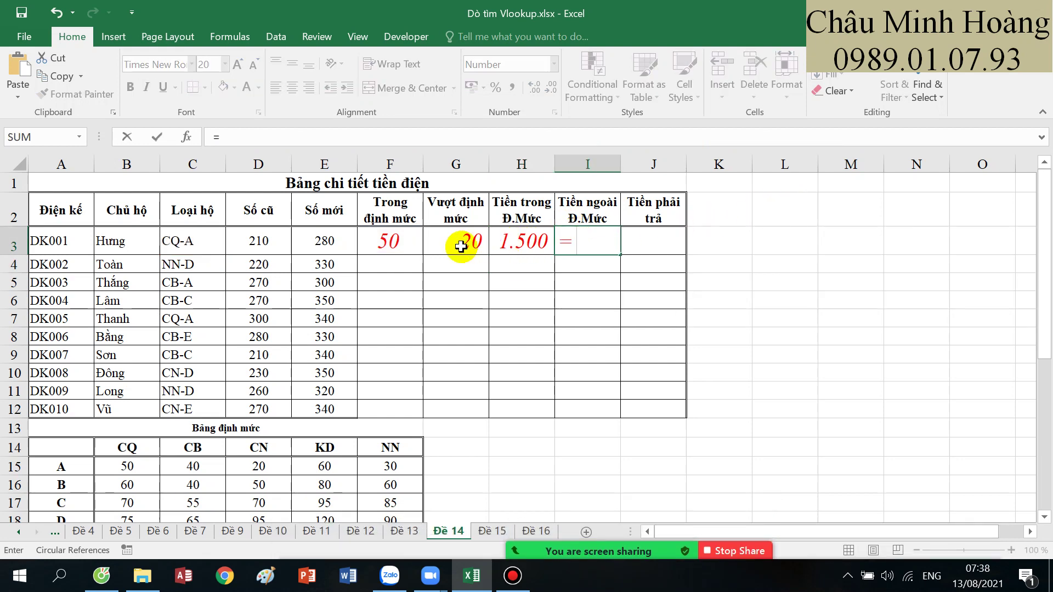
pyautogui.click(454, 248)
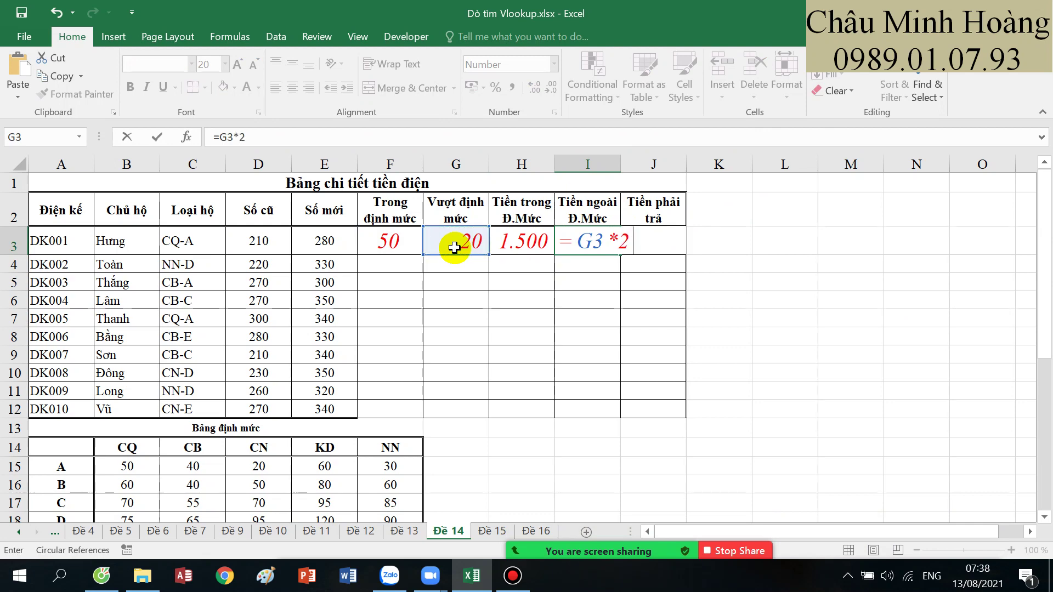
pyautogui.write('*2*')
pyautogui.write('VLOOKUP(LEFT(C3;2);$A$22:$F$26;IF(RIGHT(C3;1)="A";2;IF(RIGHT(C3;1)="B";3;IF(RIGHT(C3;1)="C";4;IF(RIGHT(C3;1)="D";5;6))));0)')
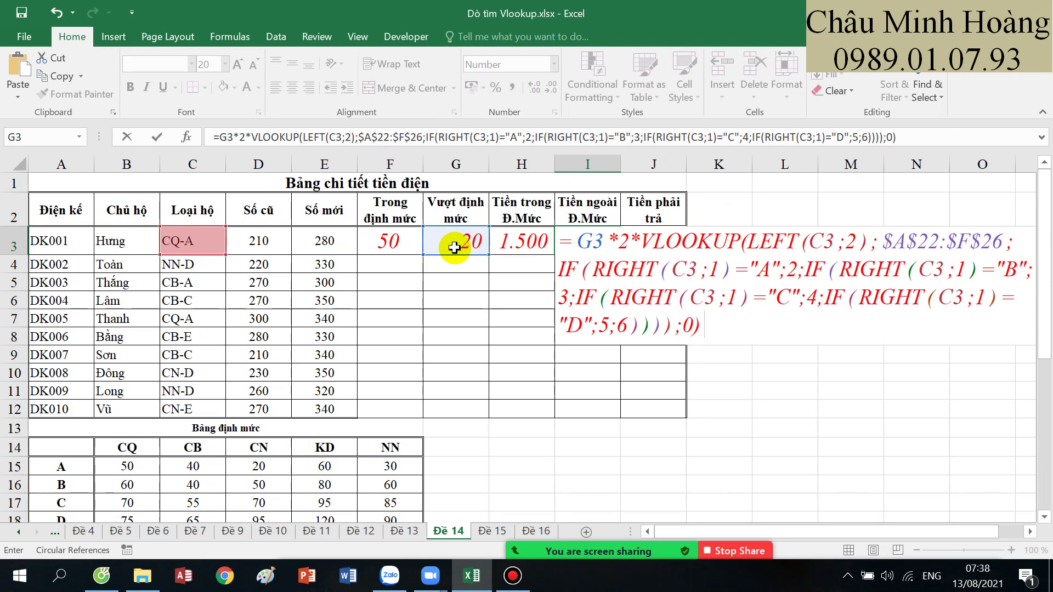
pyautogui.moveTo(629, 243); pyautogui.dragTo(721, 317)
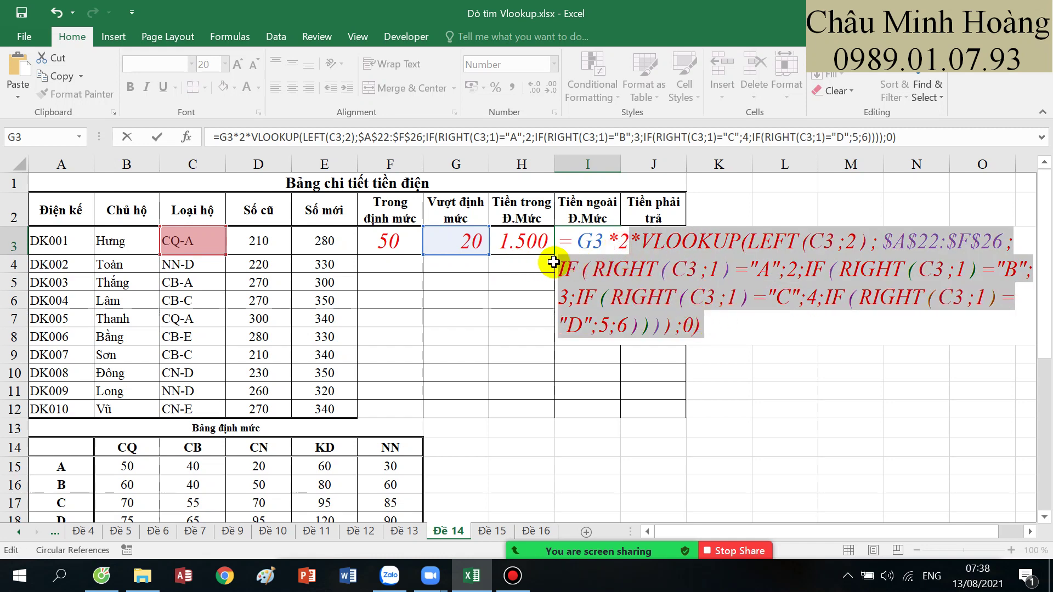
# - Enter =H3+I3 in J3 and fill the formulas of F3:J3 down through row 12
pyautogui.click(662, 242)
pyautogui.write('=')
pyautogui.click(504, 242)
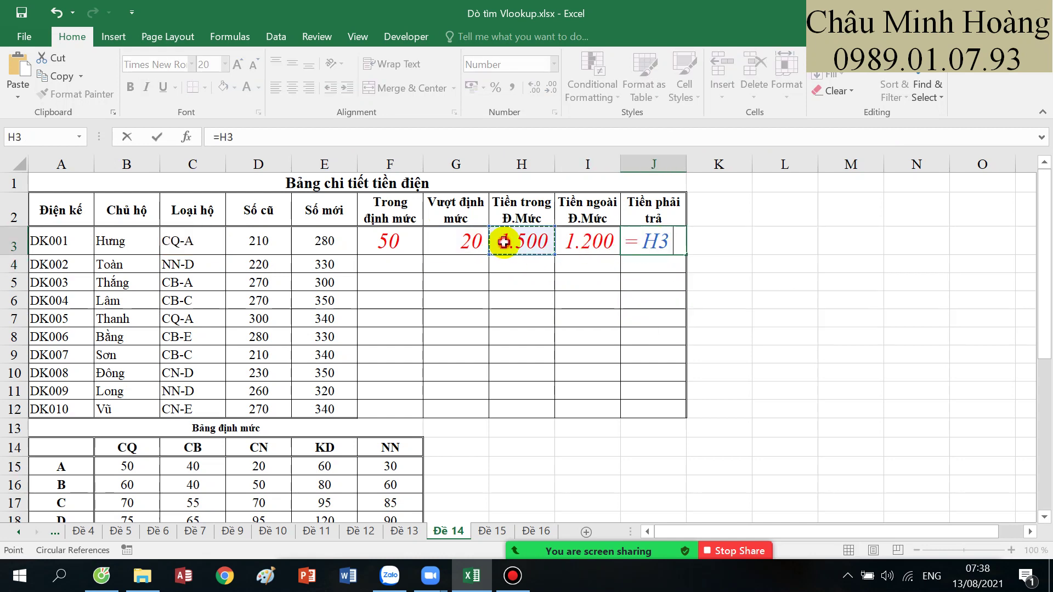
pyautogui.write('+')
pyautogui.click(601, 238)
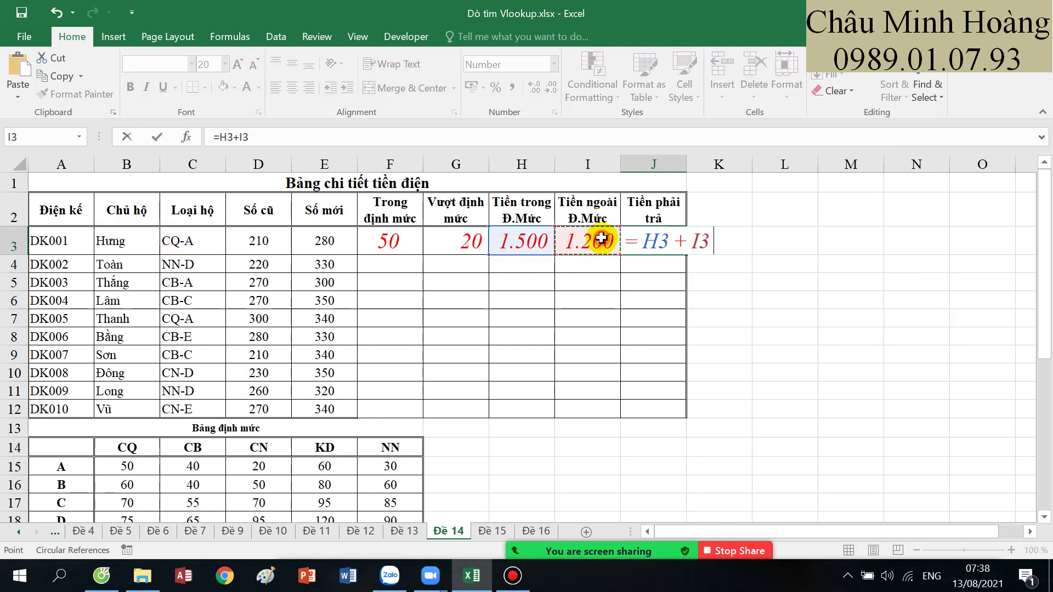
pyautogui.press('Return')
pyautogui.moveTo(384, 241); pyautogui.dragTo(666, 411)
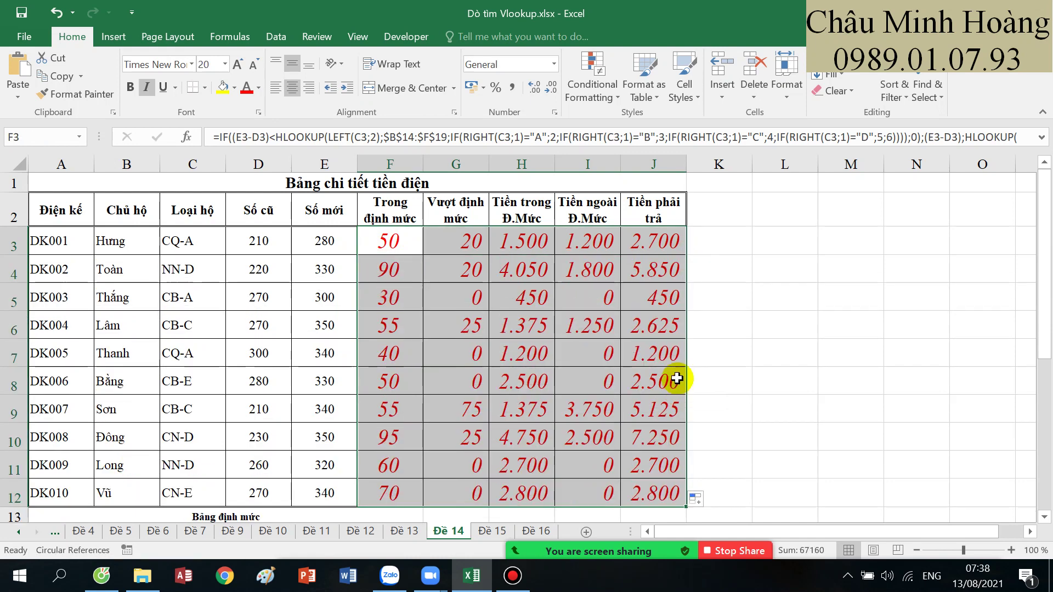
# - Review row 5's results and the I3 formula against the price table and the numbered calculation requirements
pyautogui.moveTo(598, 299); pyautogui.dragTo(417, 301)
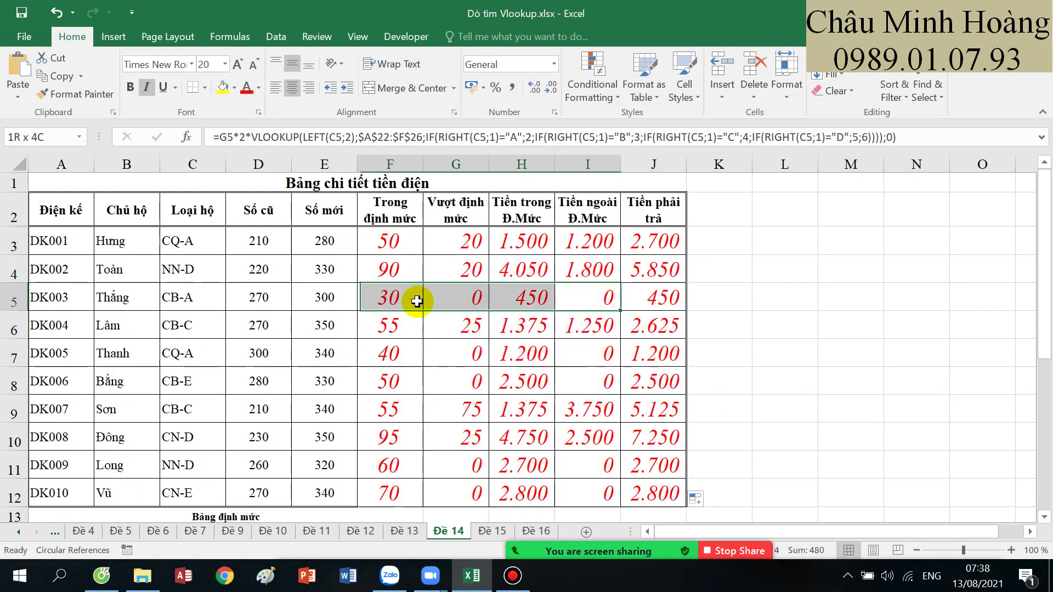
pyautogui.doubleClick(596, 240)
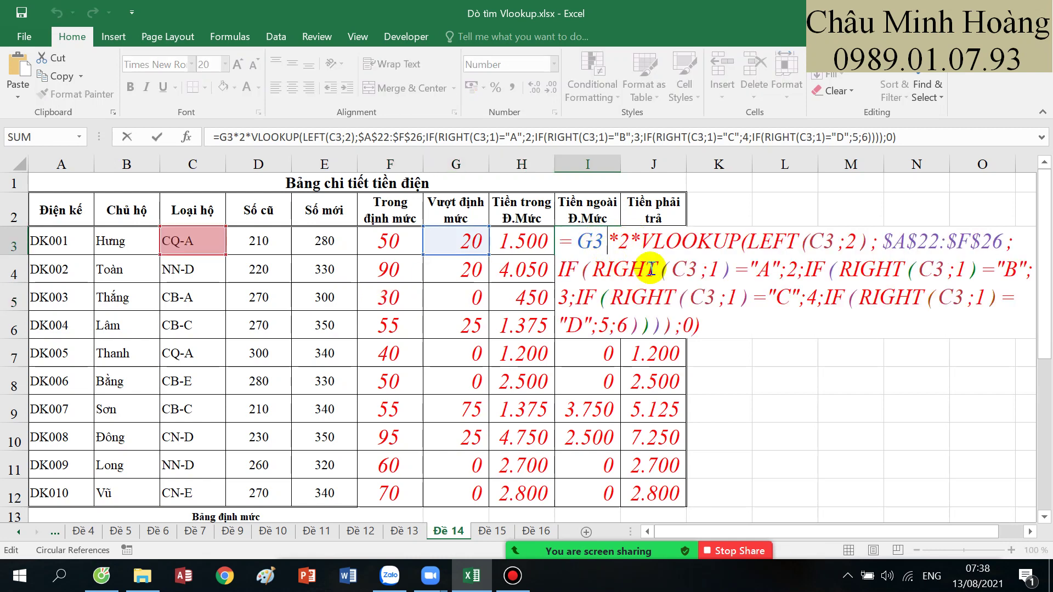
pyautogui.moveTo(704, 327); pyautogui.dragTo(580, 242)
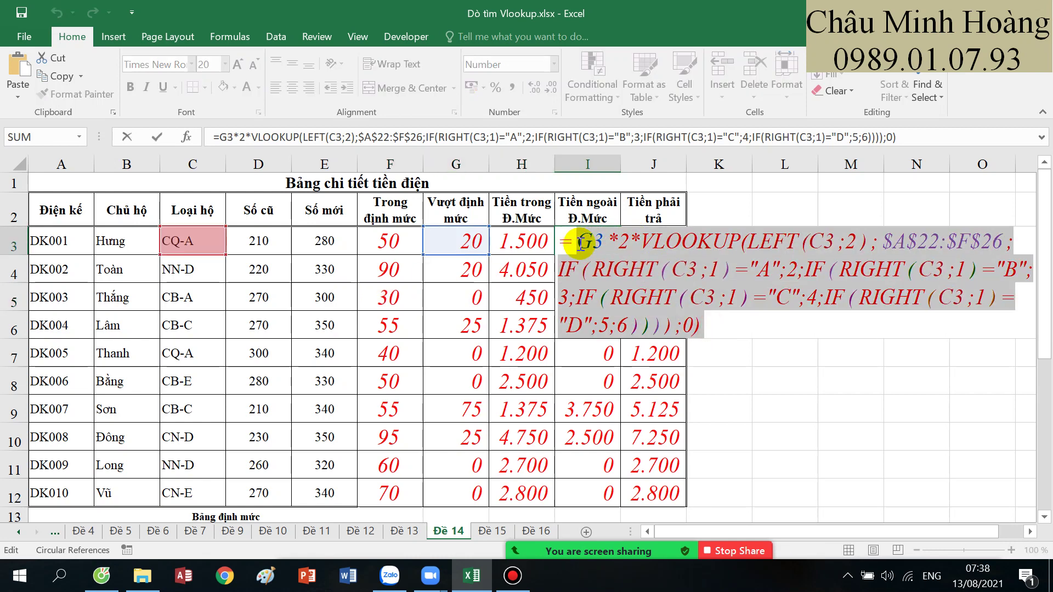
pyautogui.scroll(-7, 263, 393)
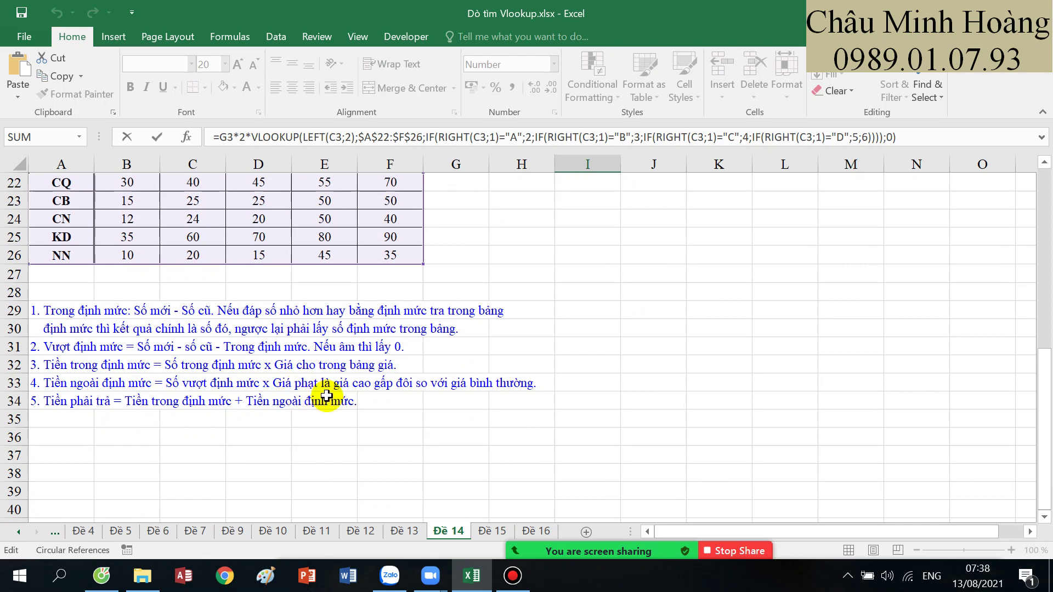
pyautogui.scroll(5, 527, 394)
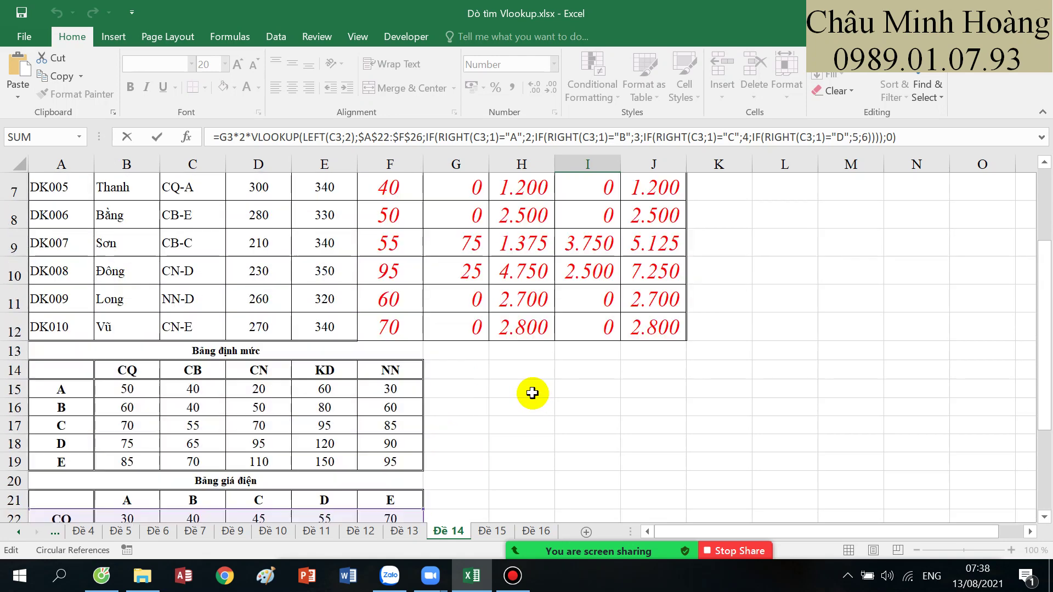
pyautogui.scroll(2, 532, 393)
pyautogui.scroll(-5, 392, 378)
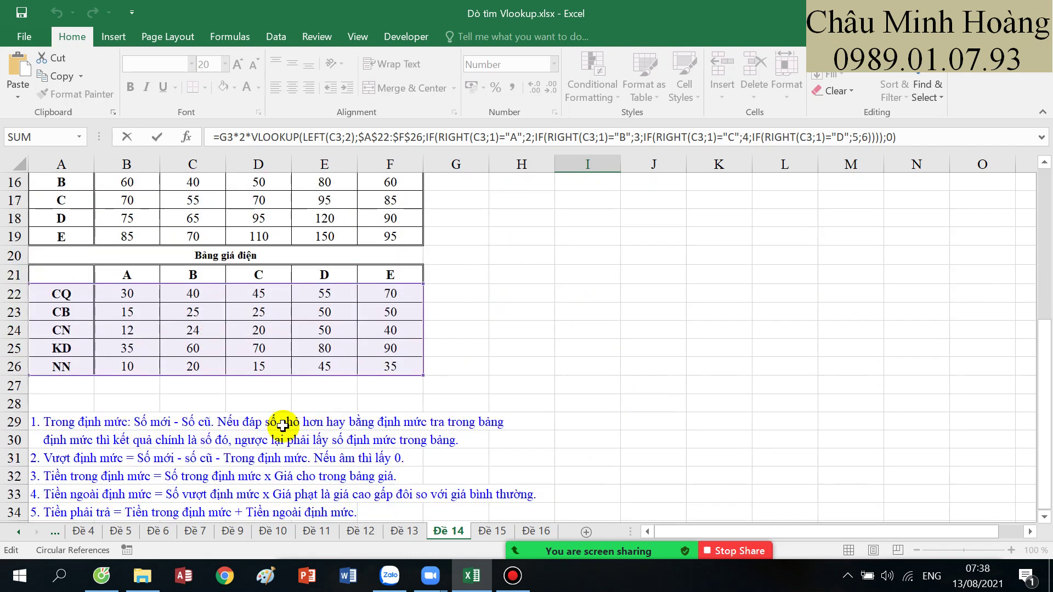
pyautogui.scroll(5, 694, 329)
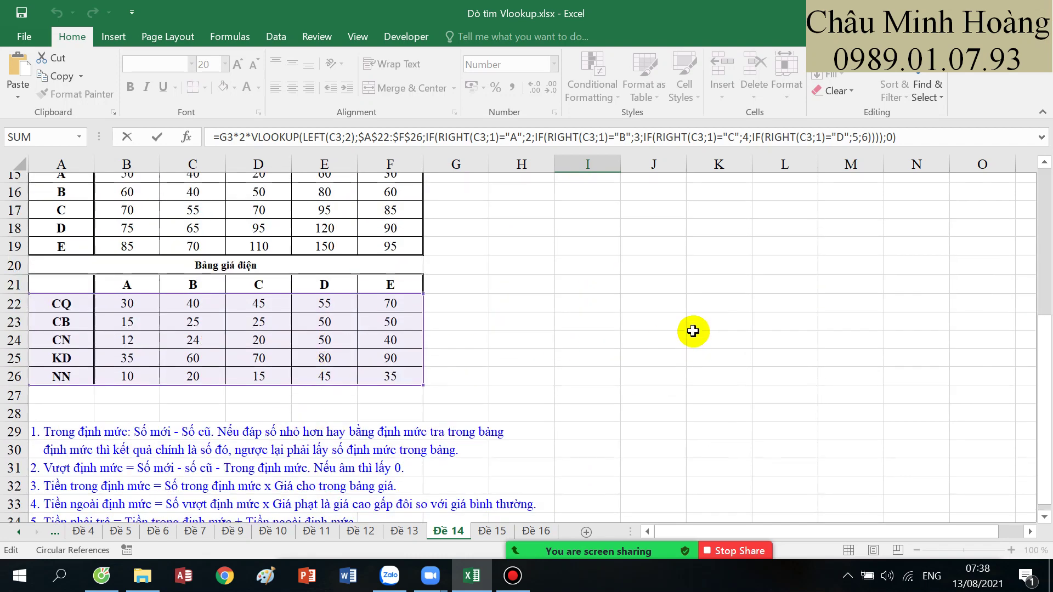
pyautogui.click(513, 576)
pyautogui.click(411, 95)
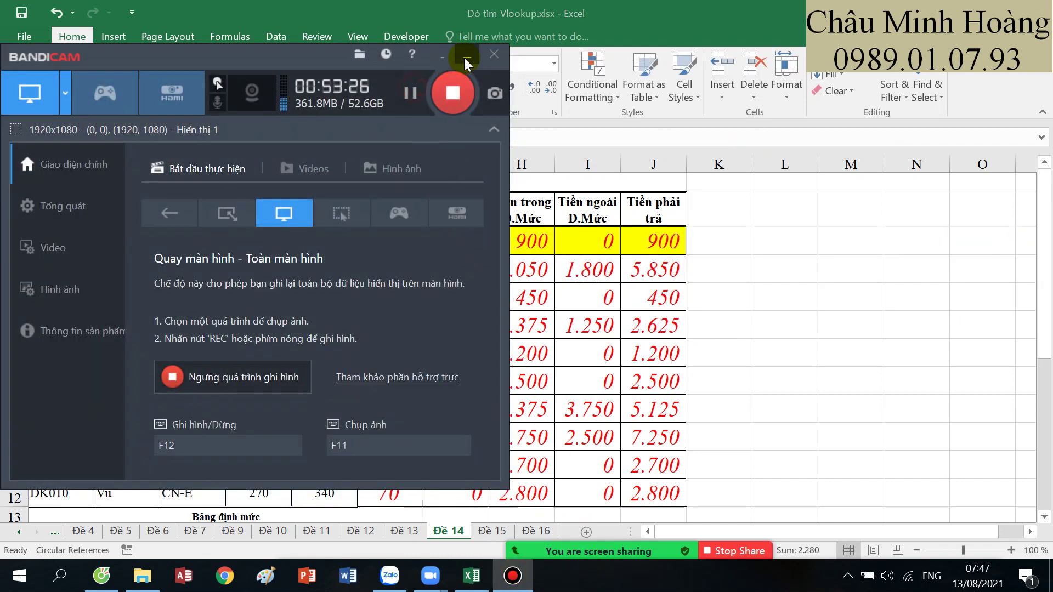
pyautogui.click(467, 57)
# - Open the Đề 15 sheet and read its sales table, unit price table and four numbered requirements
pyautogui.click(487, 530)
pyautogui.click(515, 430)
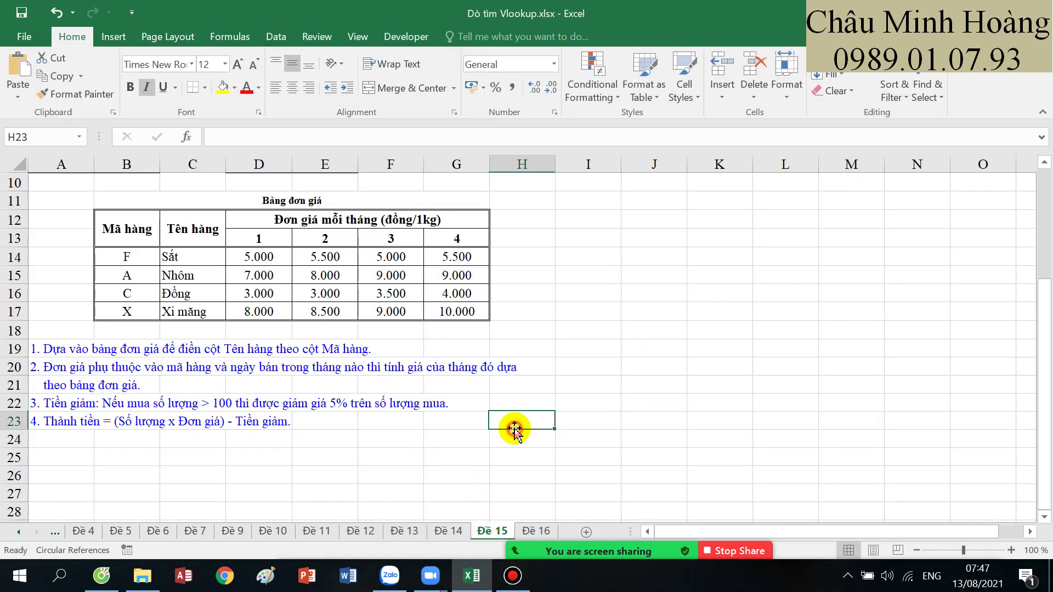
pyautogui.scroll(1, 512, 433)
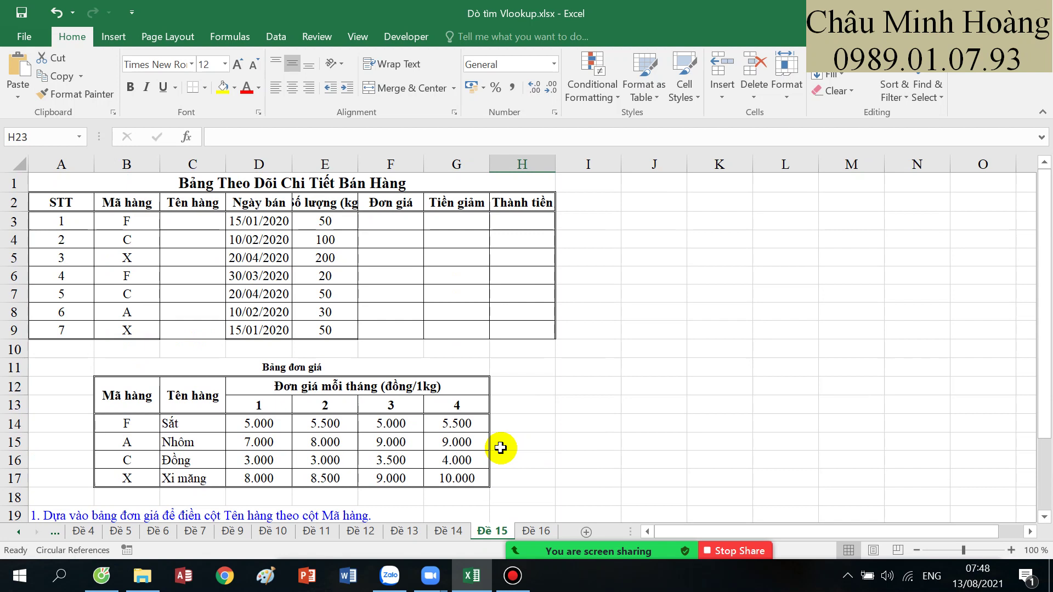
pyautogui.scroll(-2, 496, 437)
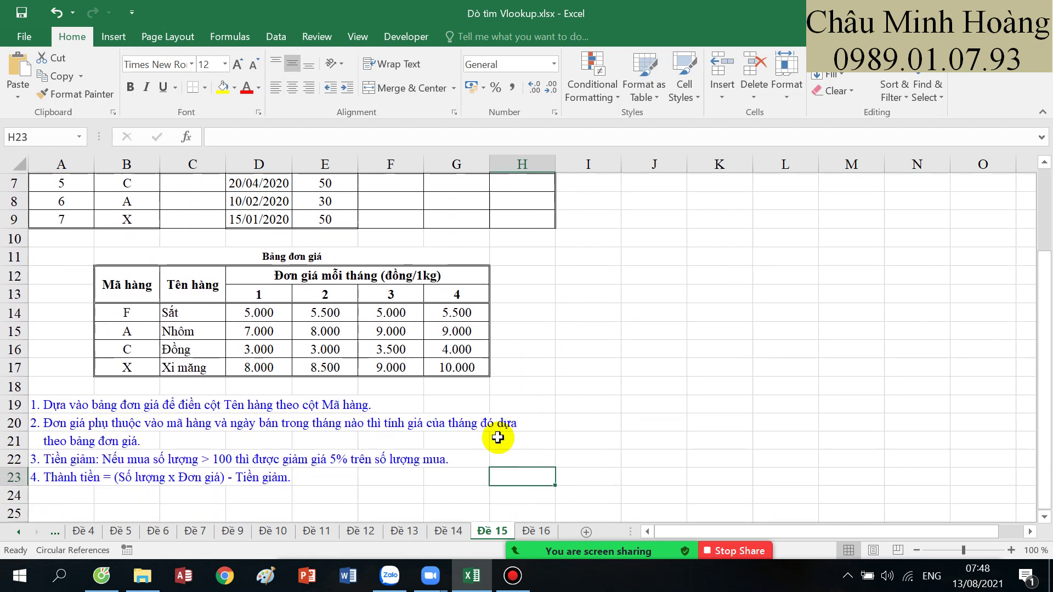
pyautogui.moveTo(466, 472); pyautogui.dragTo(50, 401)
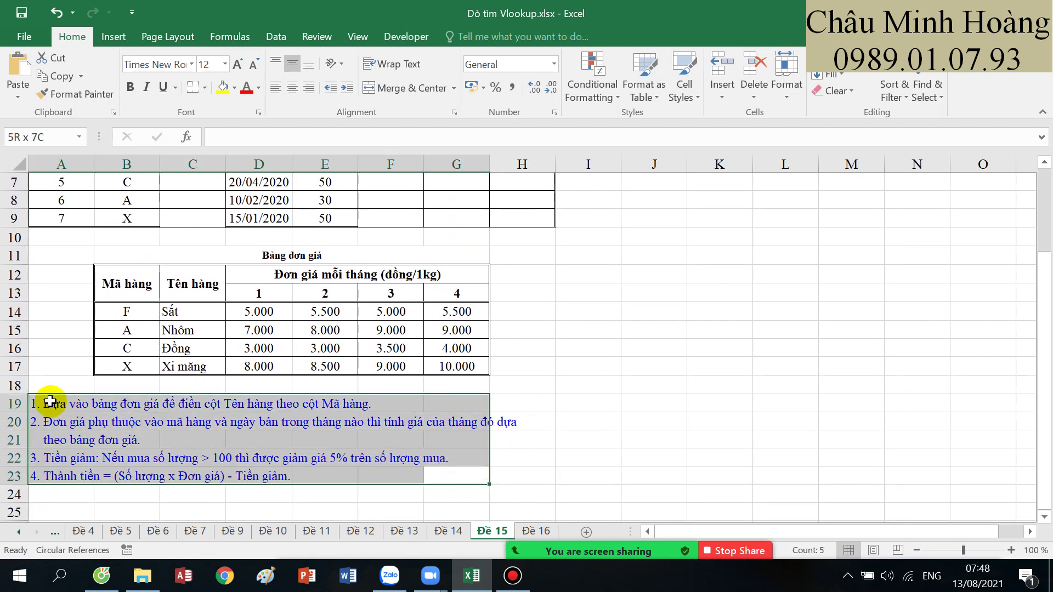
pyautogui.scroll(2, 313, 366)
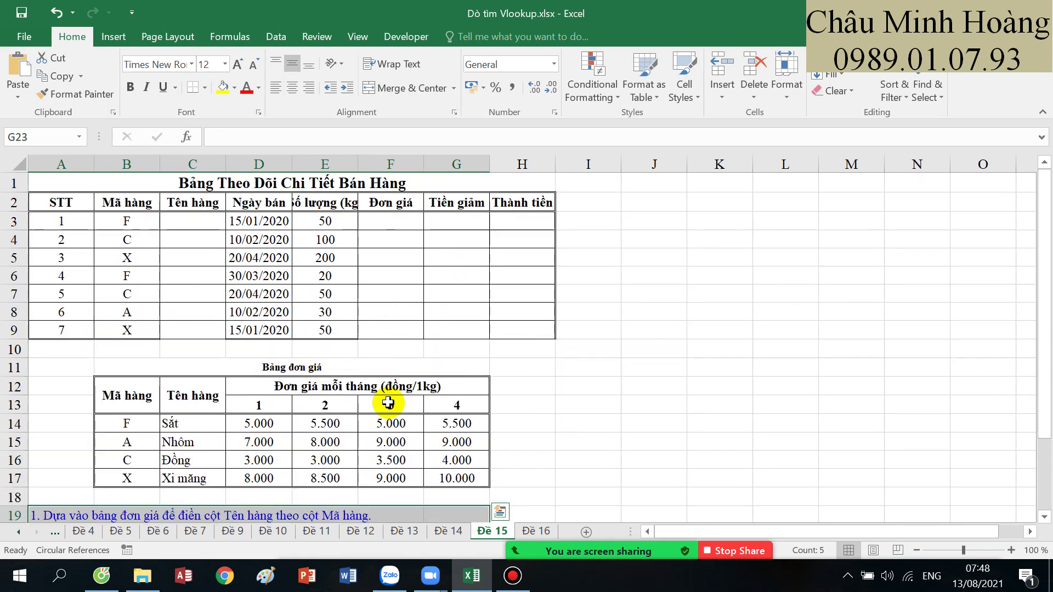
# - Open the Đề 16 sheet and autofit column B to the HÌNH THỨC THUÊ heading
pyautogui.click(534, 531)
pyautogui.scroll(4, 557, 407)
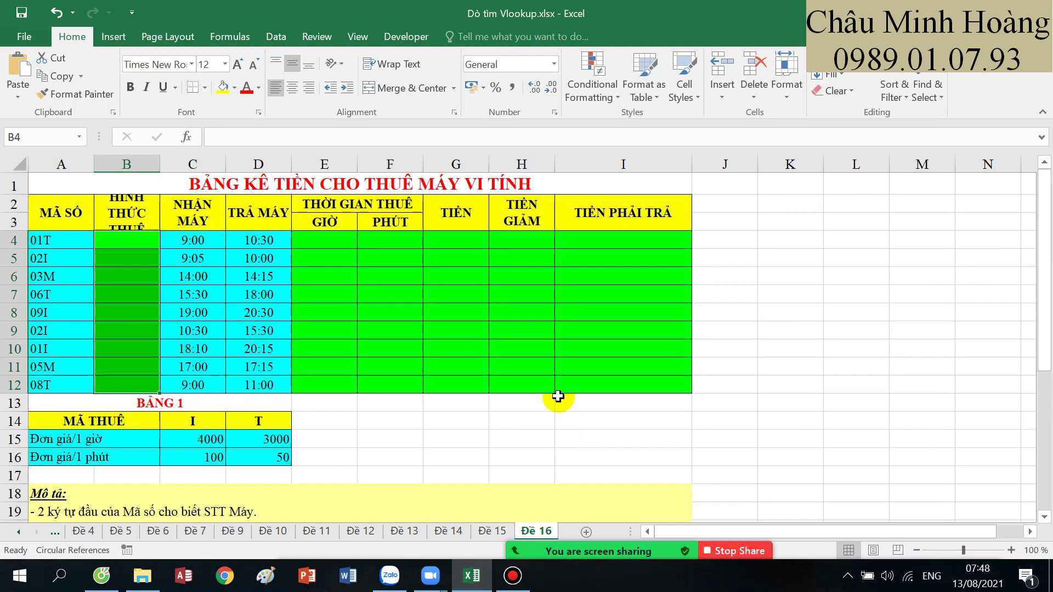
pyautogui.moveTo(160, 169); pyautogui.dragTo(160, 169)
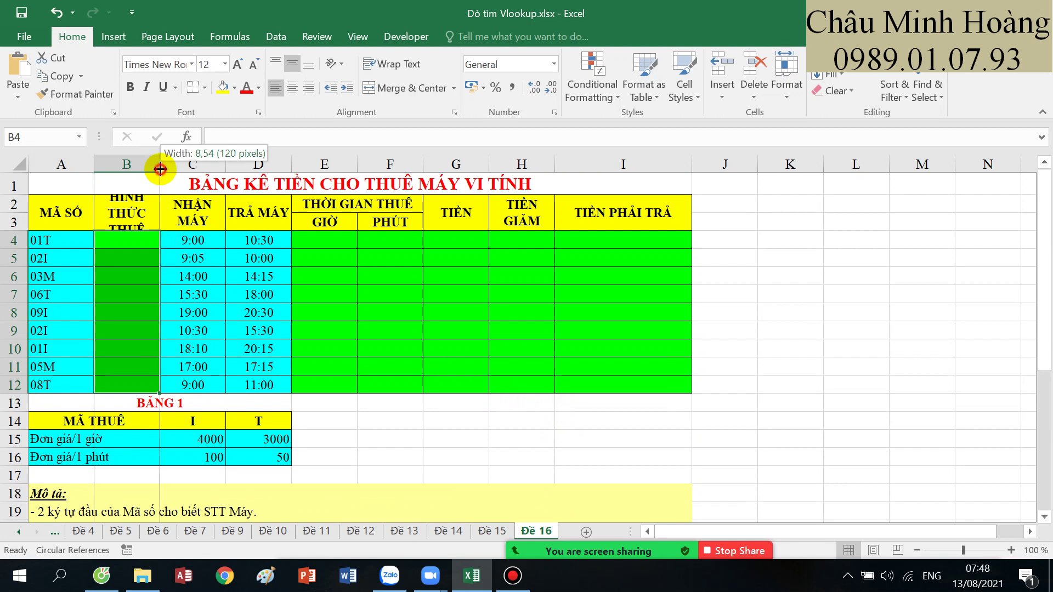
pyautogui.doubleClick(160, 169)
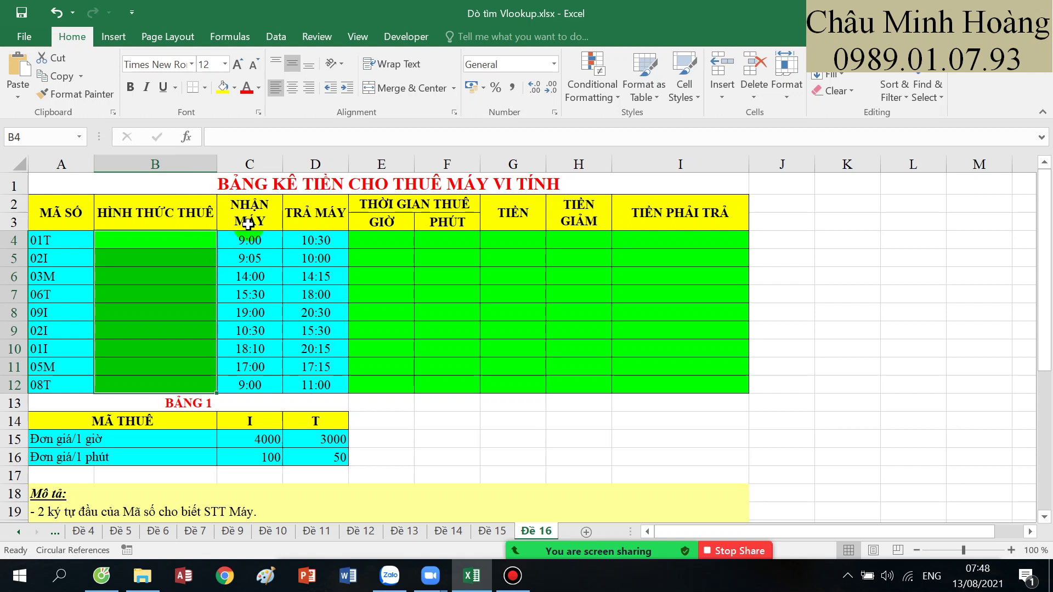
# - Examine the empty cells of row 4 and read the description and requirements below the rental table
pyautogui.click(178, 246)
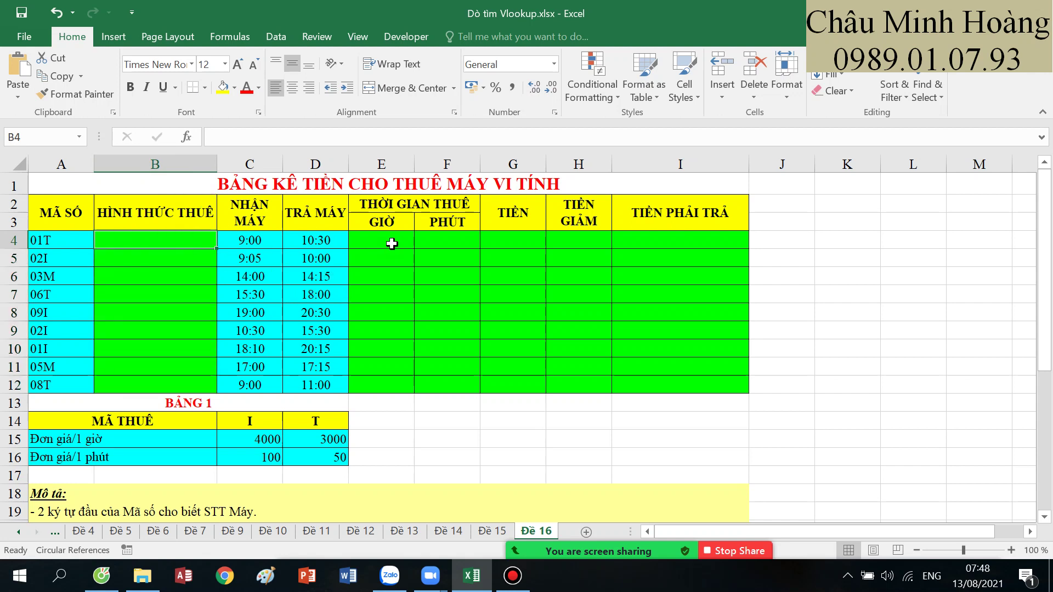
pyautogui.moveTo(391, 243); pyautogui.dragTo(672, 242)
pyautogui.click(106, 240)
pyautogui.scroll(-2, 174, 253)
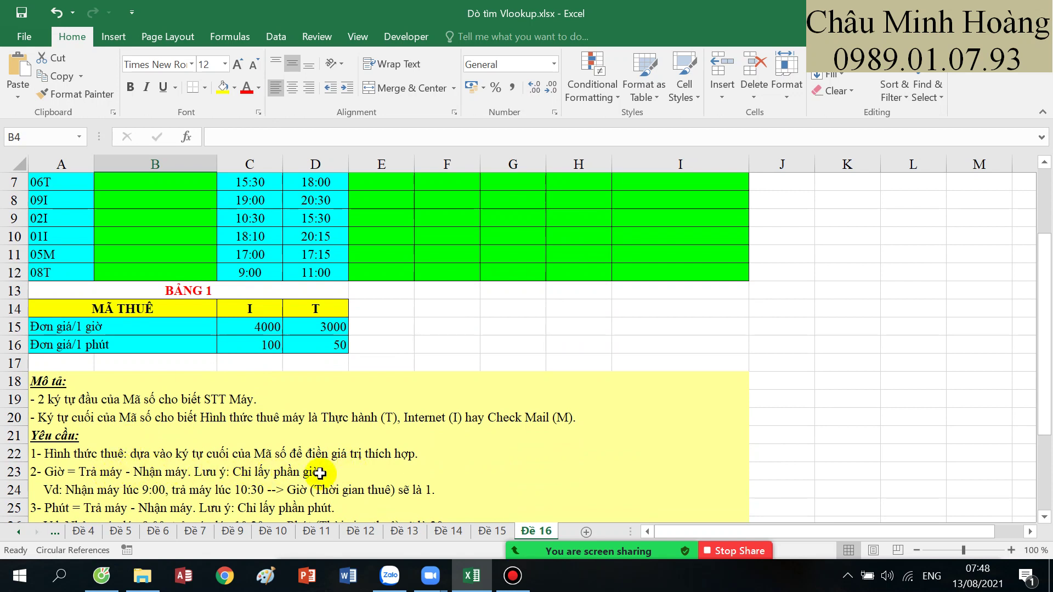
pyautogui.scroll(-1, 306, 470)
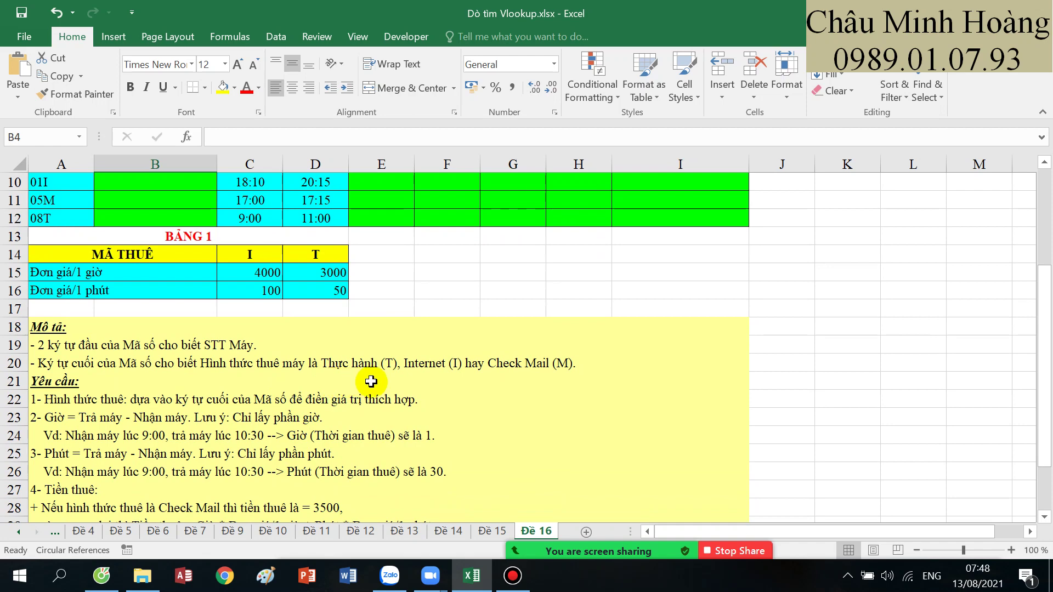
pyautogui.scroll(3, 464, 387)
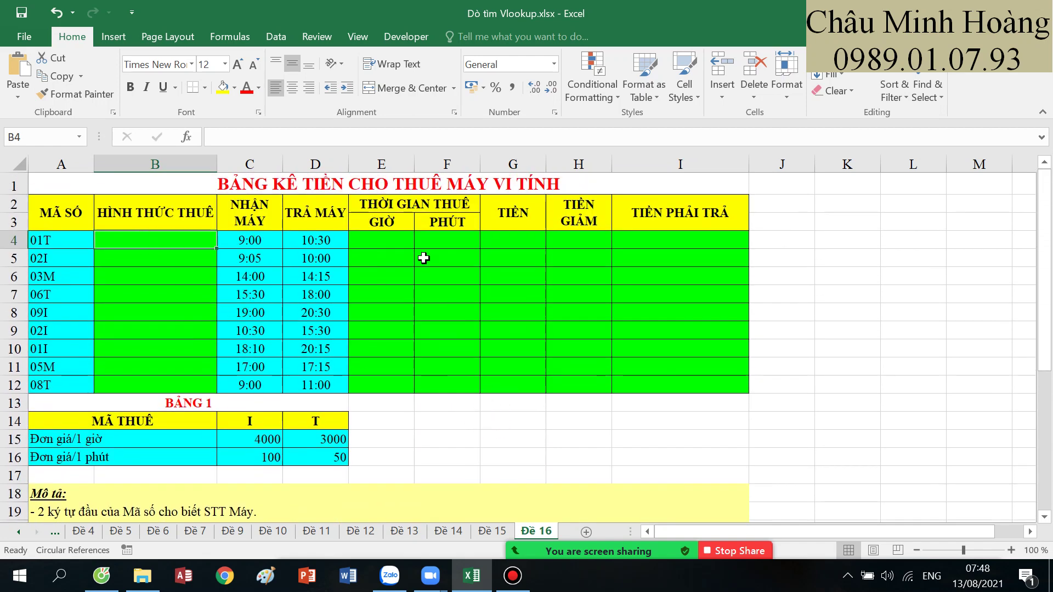
# - Increase the font size of B4 and E4:I4 to 20
pyautogui.moveTo(400, 241); pyautogui.dragTo(700, 237)
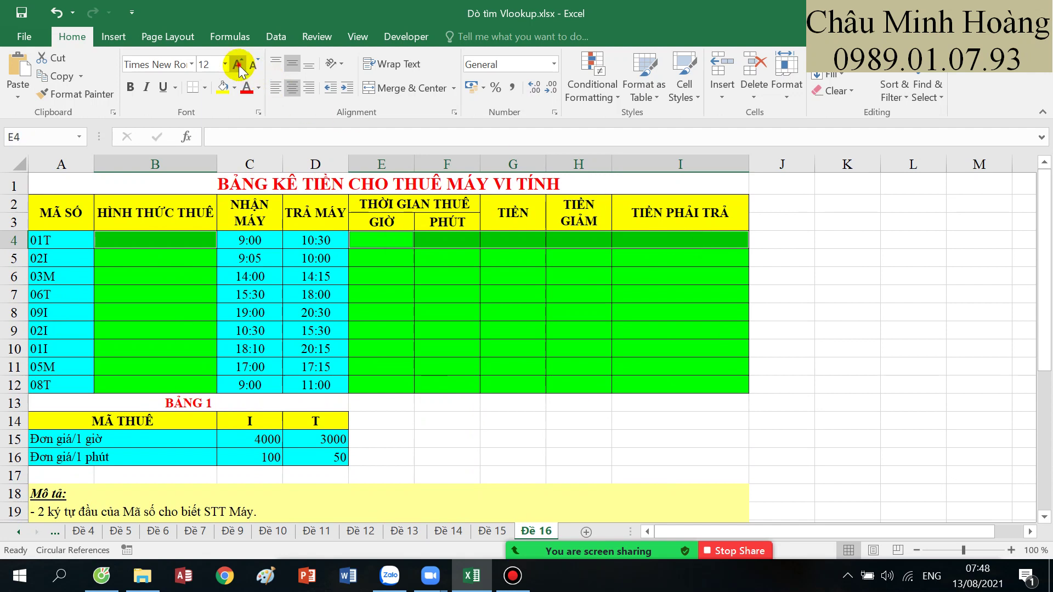
pyautogui.click(238, 65)
pyautogui.click(239, 66)
pyautogui.click(239, 66)
pyautogui.click(239, 66)
# - Begin an IF formula in B4 that returns "Thực Hành" when RIGHT(A4;1) equals "T"
pyautogui.click(166, 241)
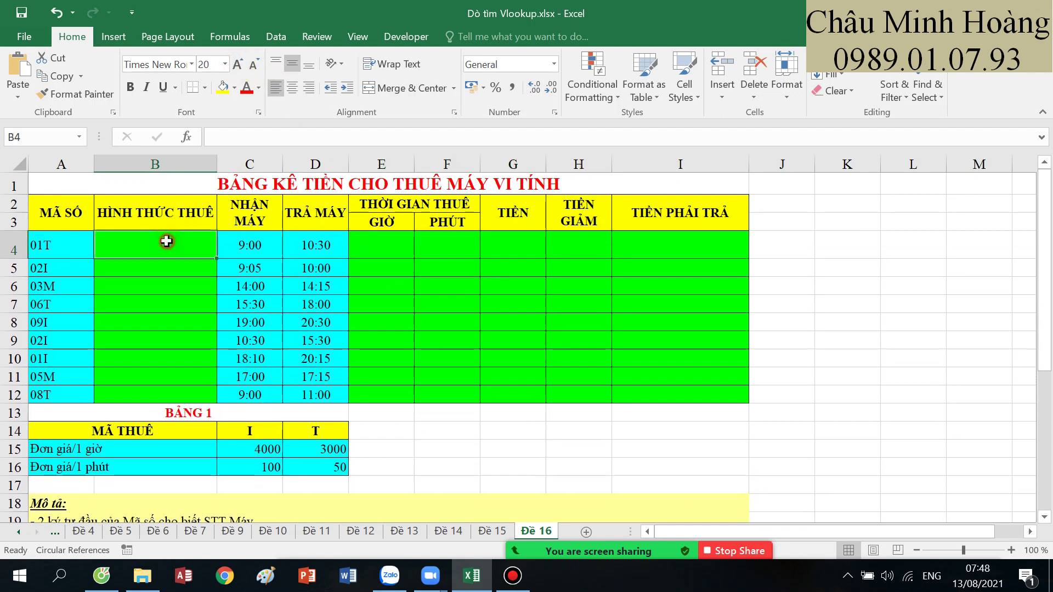
pyautogui.write('=if(')
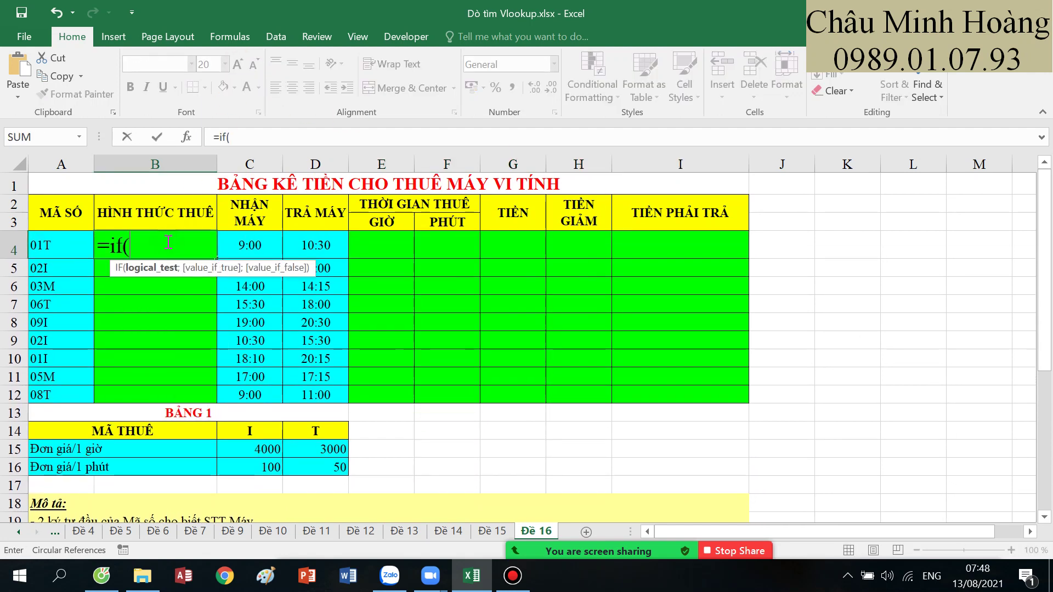
pyautogui.scroll(-2, 165, 275)
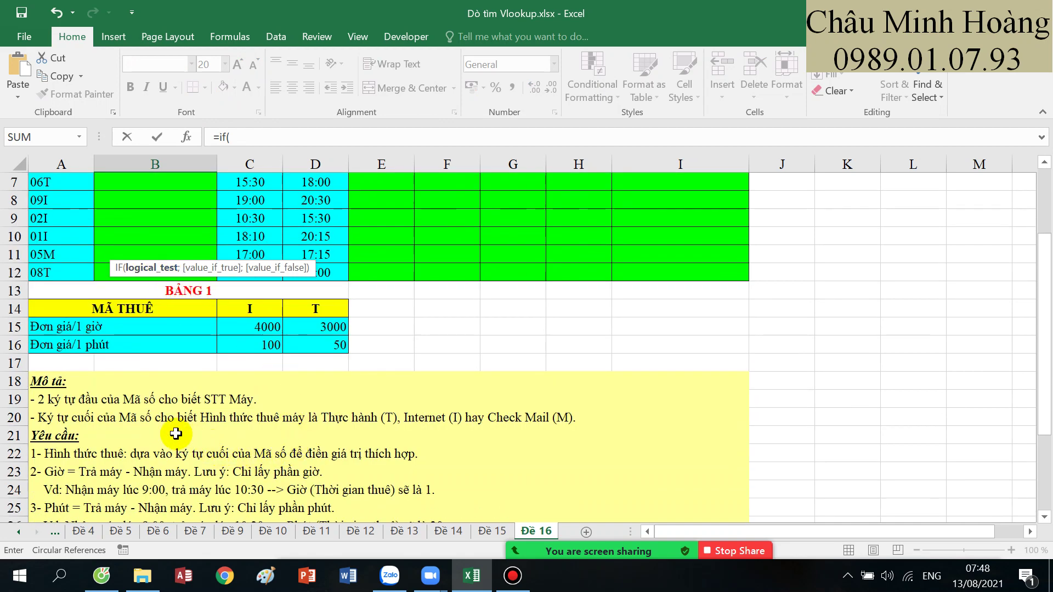
pyautogui.scroll(2, 351, 417)
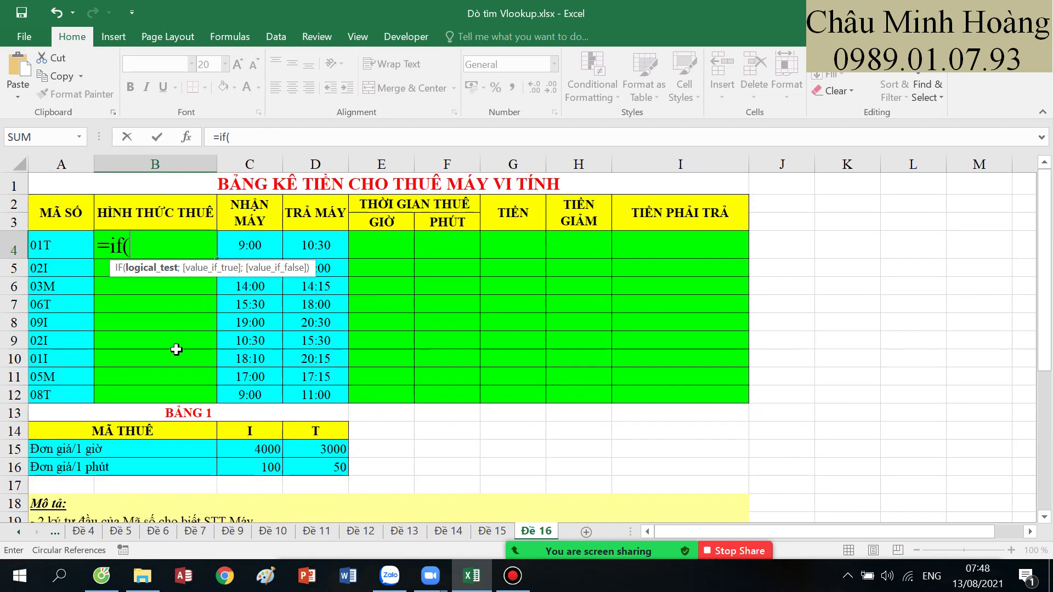
pyautogui.write('ri')
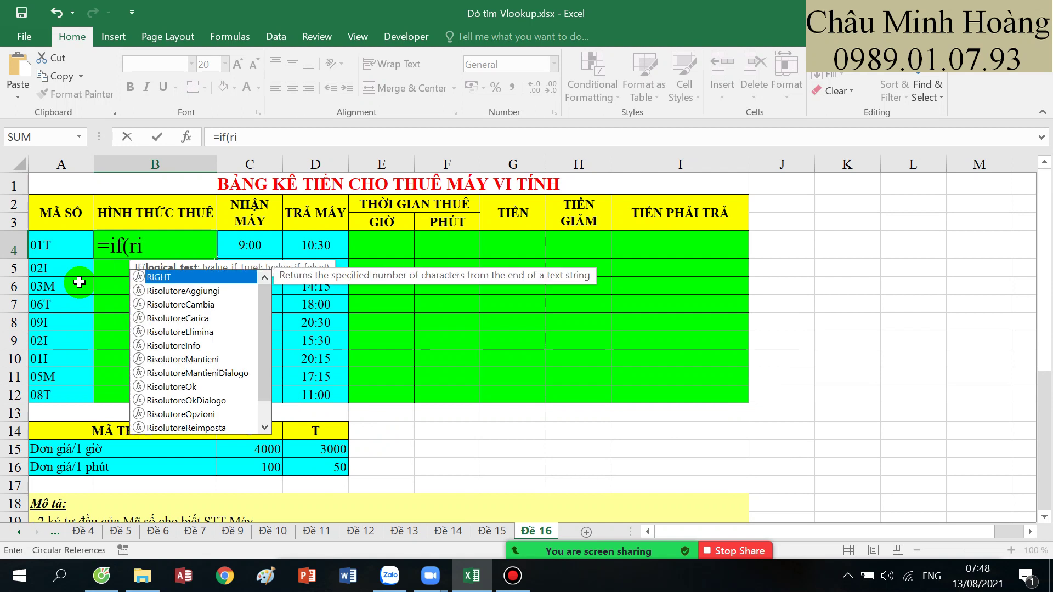
pyautogui.press('Tab')
pyautogui.click(83, 245)
pyautogui.write(';1')
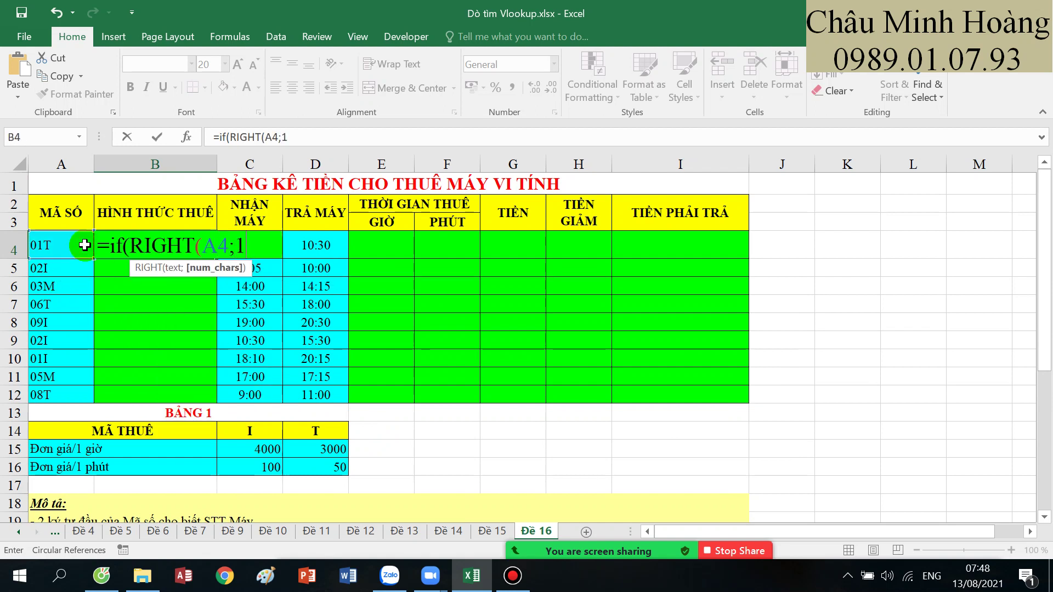
pyautogui.write(')="T')
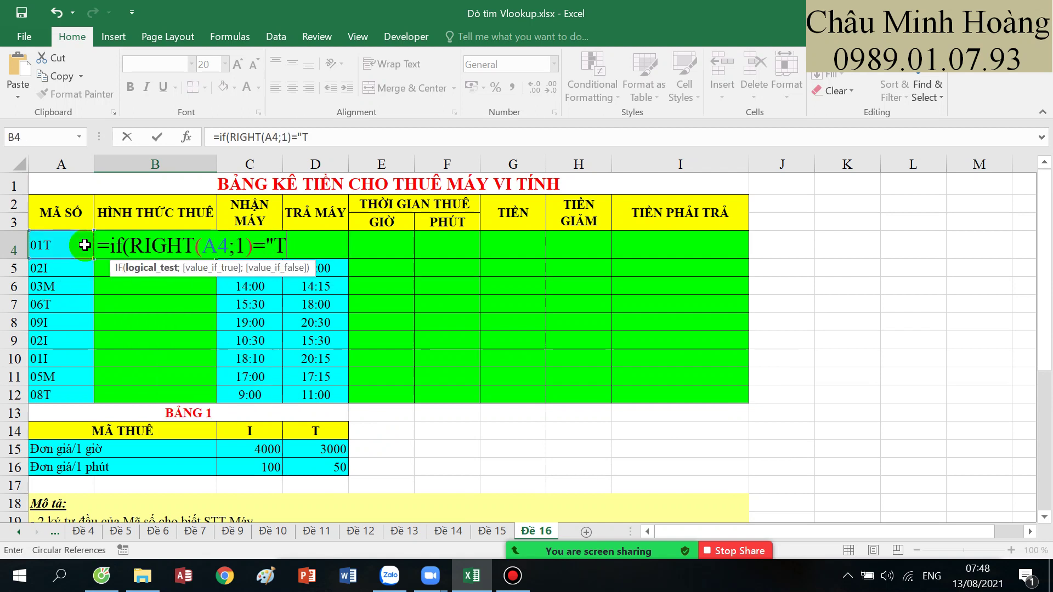
pyautogui.write('";"Thực Hành')
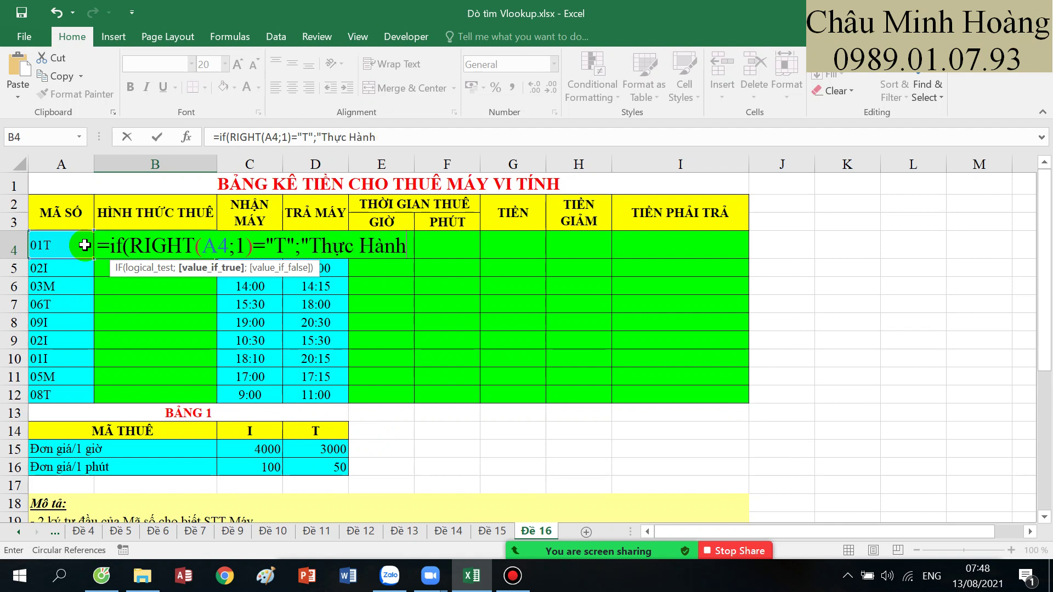
# - Nest a second IF in the B4 formula that tests whether RIGHT(A4;1) equals "I"
pyautogui.write('";if(')
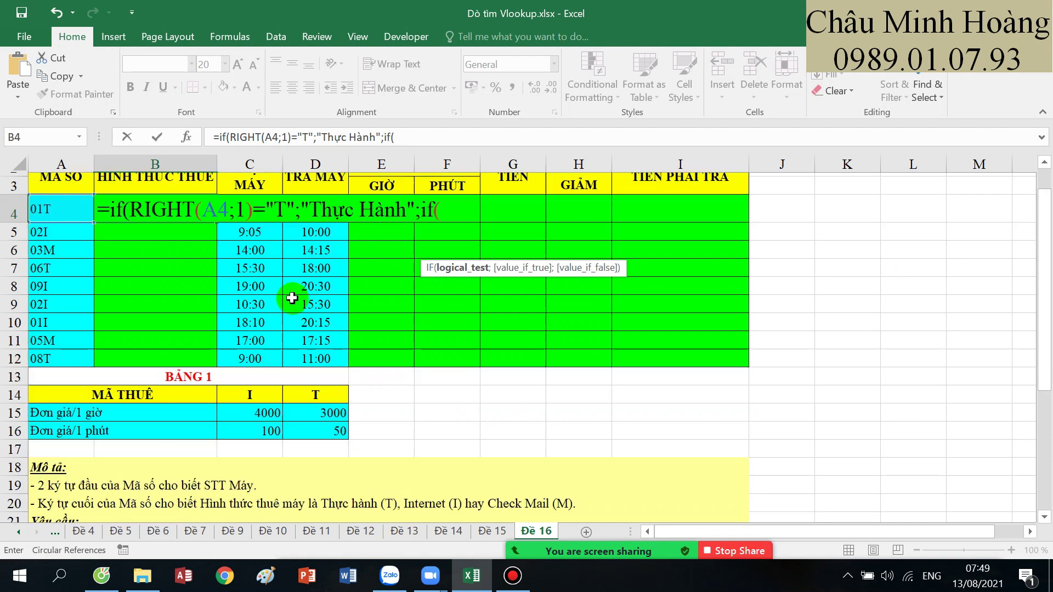
pyautogui.scroll(-3, 384, 356)
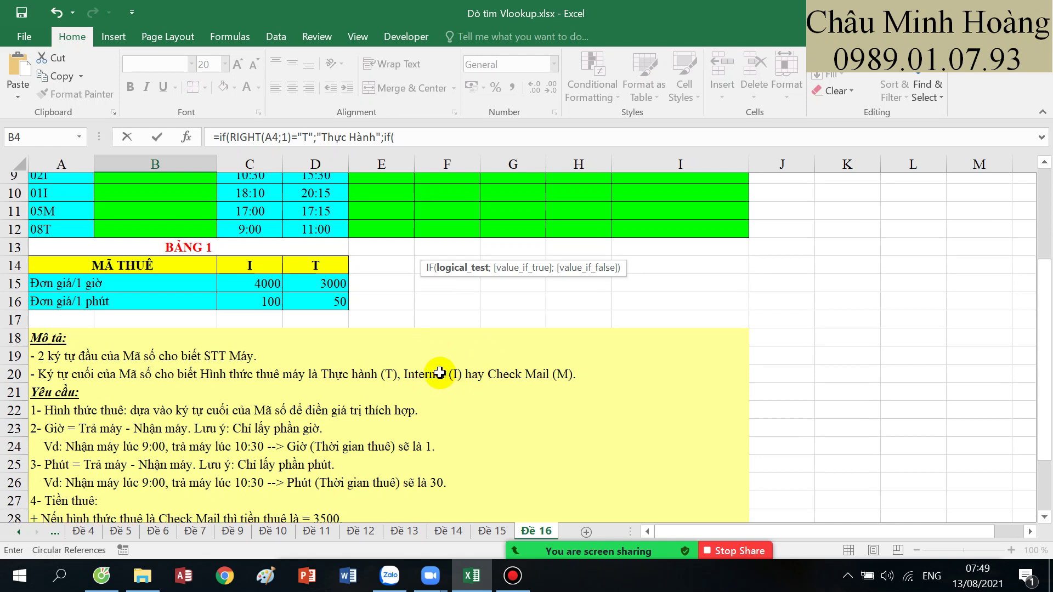
pyautogui.scroll(3, 155, 311)
pyautogui.write('RIGHT(')
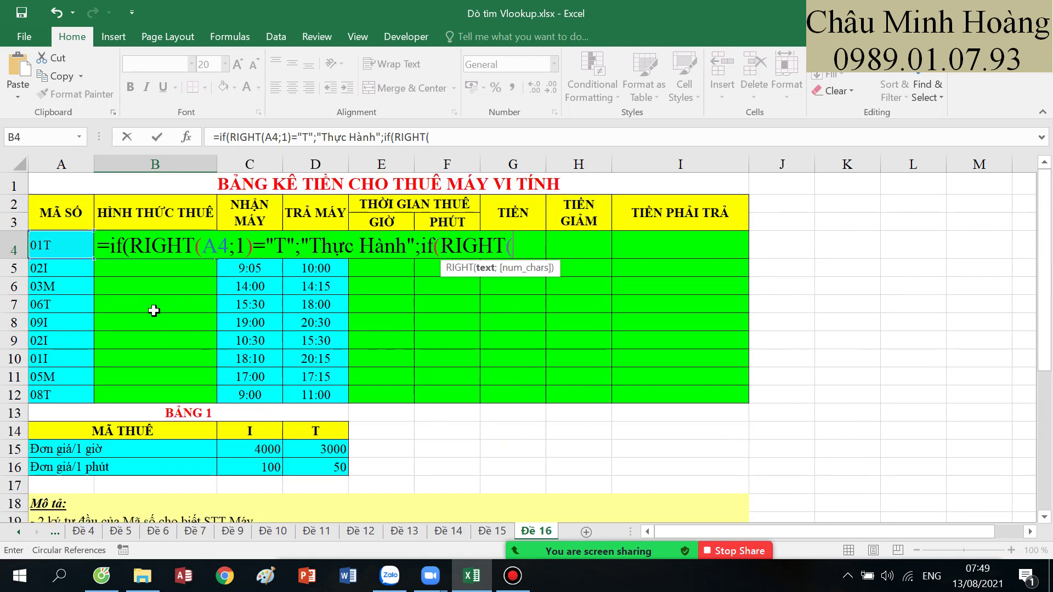
pyautogui.click(65, 245)
pyautogui.write(';1)=')
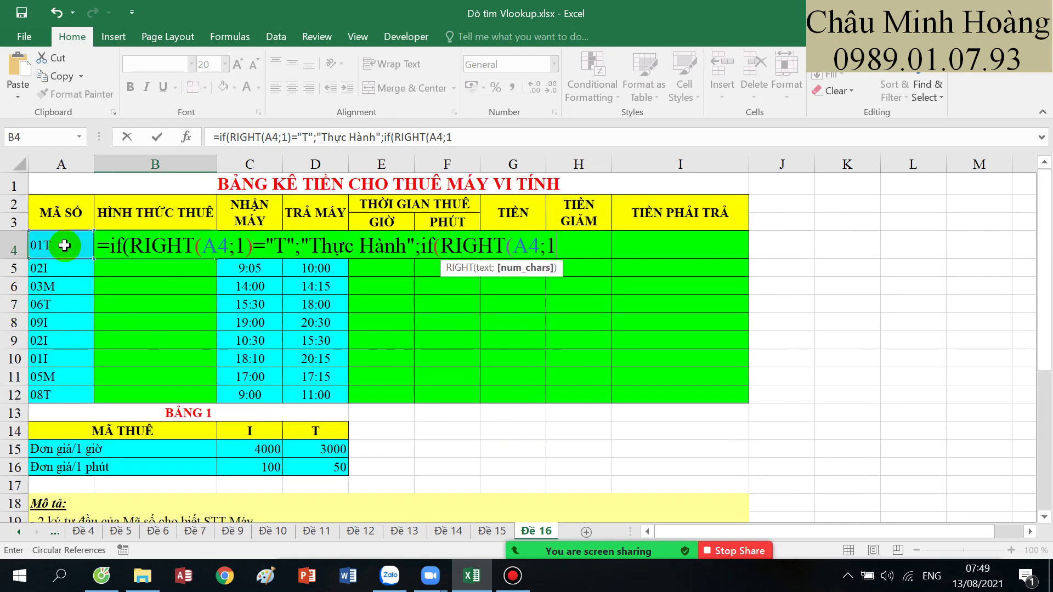
pyautogui.write('"I')
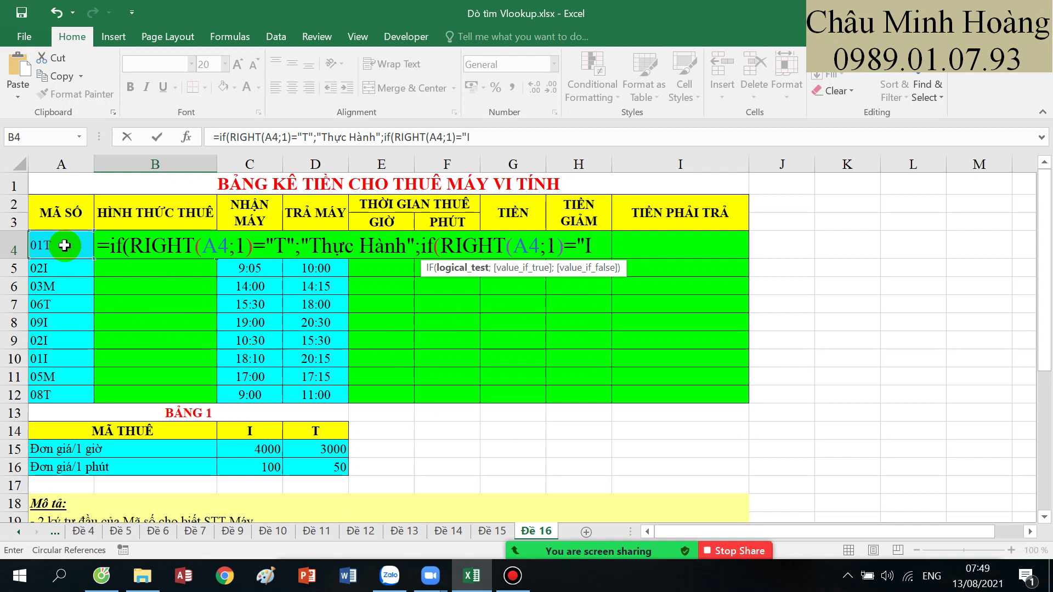
pyautogui.write('";')
# - Give the nested IF in B4 the results Inernet when true and "Check Mail" otherwise, and try to enter the formula
pyautogui.scroll(-3, 376, 353)
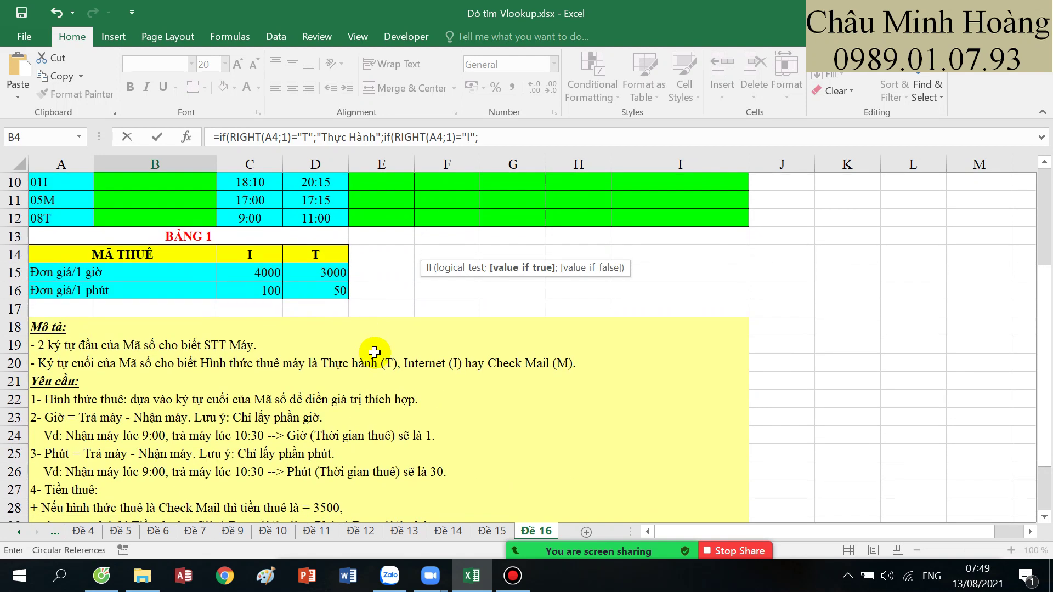
pyautogui.scroll(3, 442, 386)
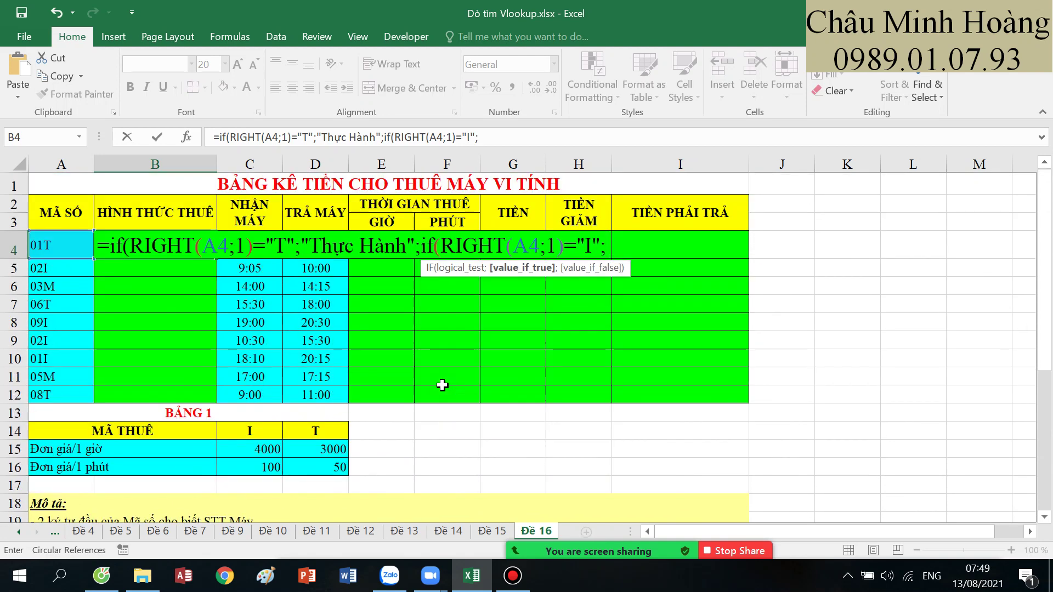
pyautogui.write('I')
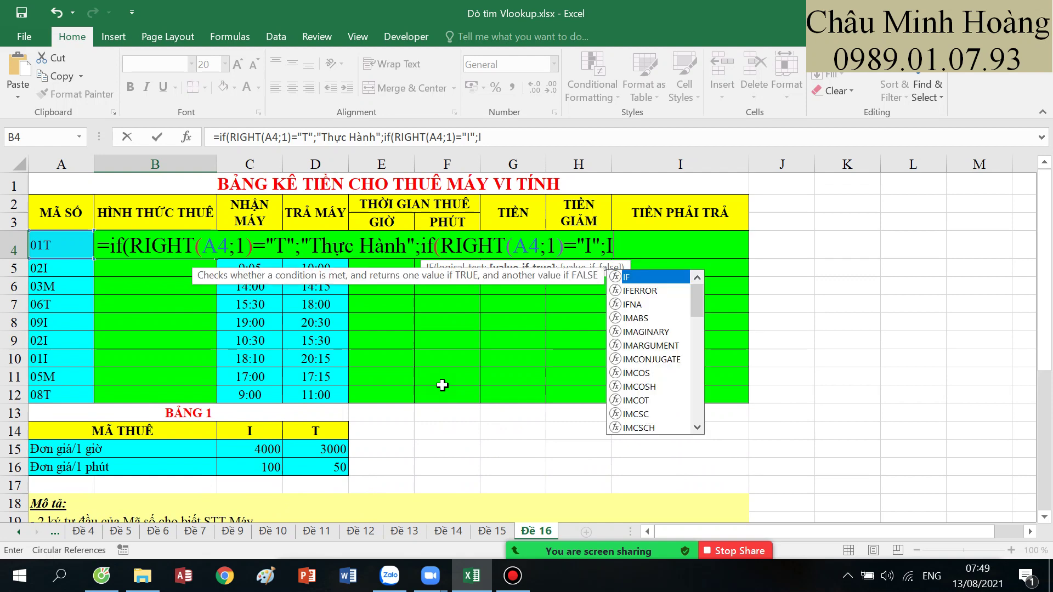
pyautogui.write('n')
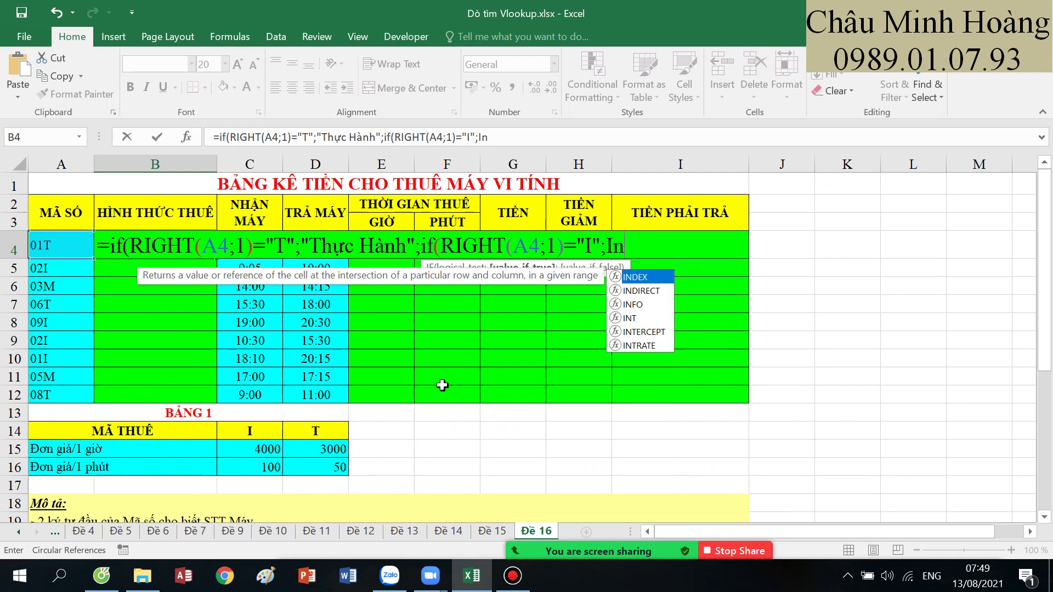
pyautogui.scroll(-2, 439, 396)
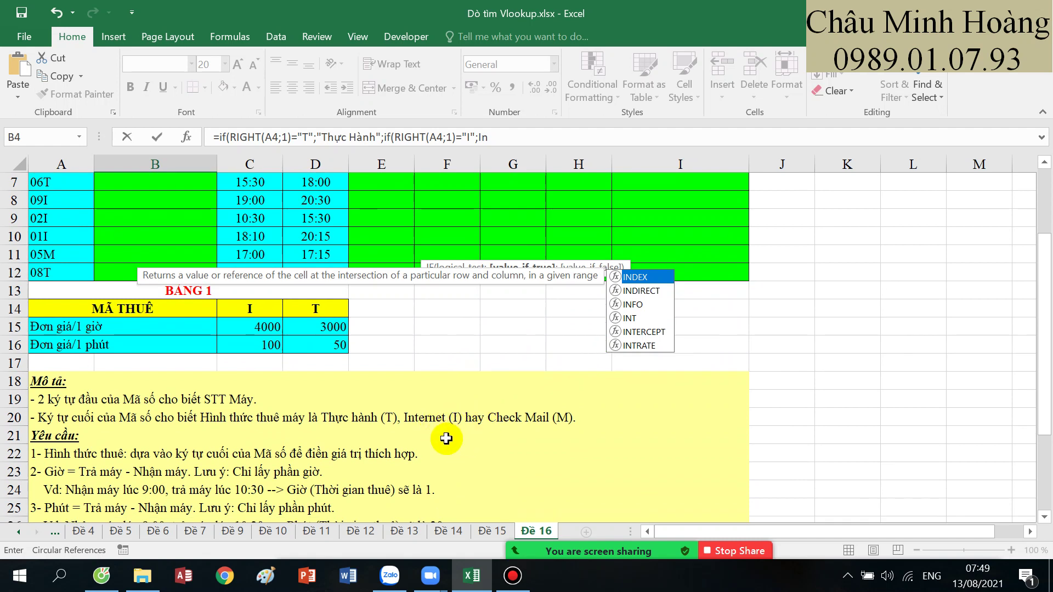
pyautogui.write('er')
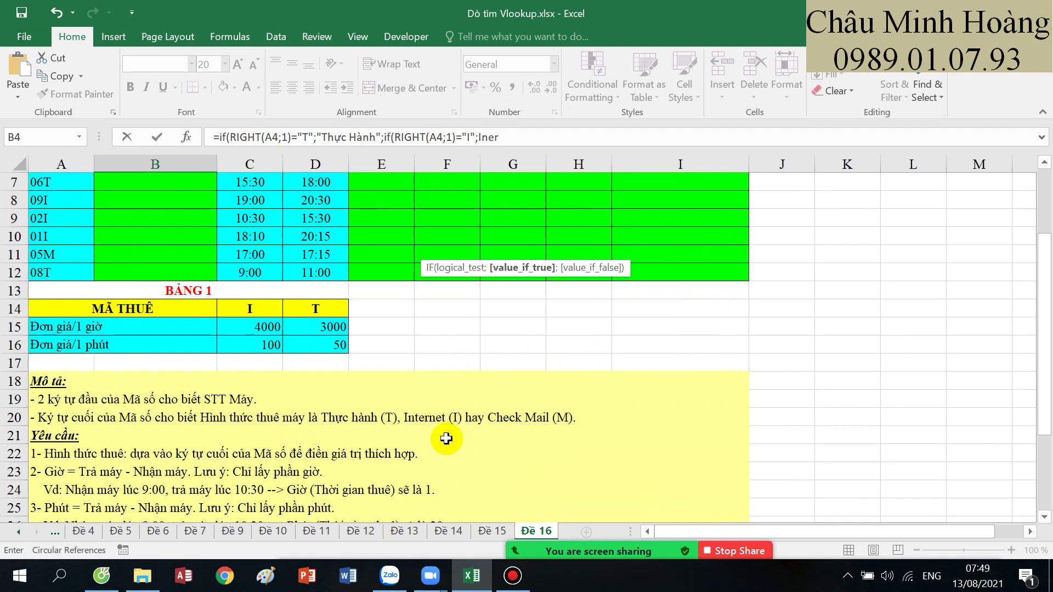
pyautogui.write('net";"Check Mail')
pyautogui.press('Return')
pyautogui.click(505, 374)
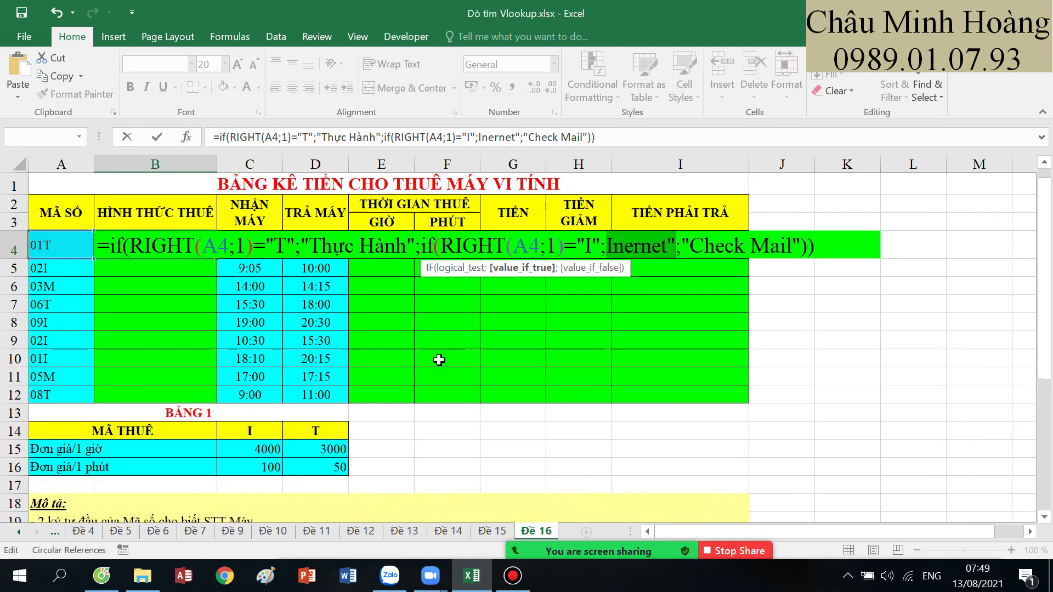
# - Insert the missing opening quotation mark before Inernet in the B4 formula and enter it
pyautogui.click(601, 245)
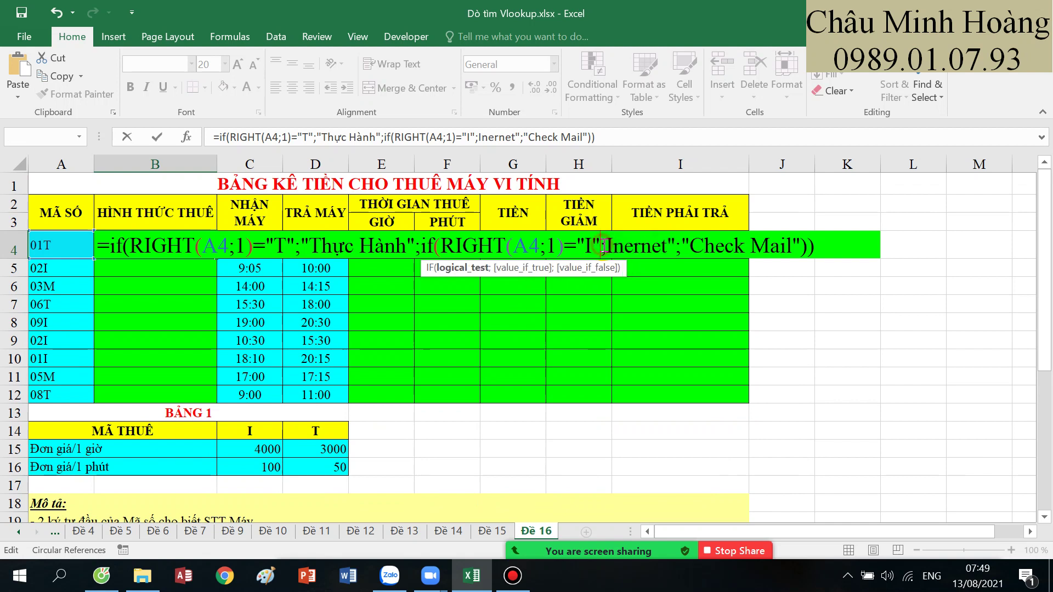
pyautogui.press('Right')
pyautogui.write('"')
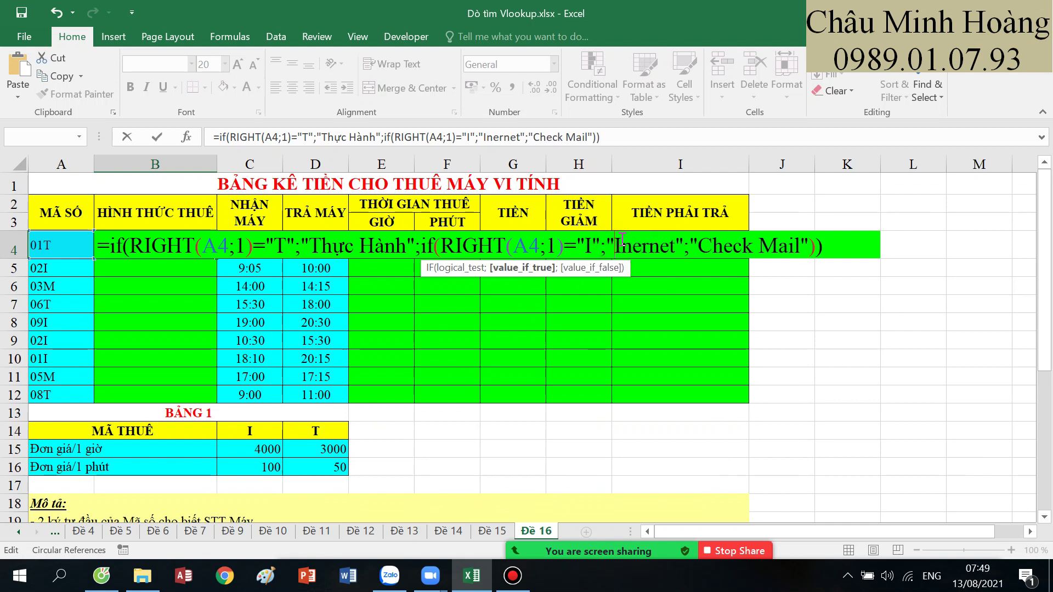
pyautogui.press('Return')
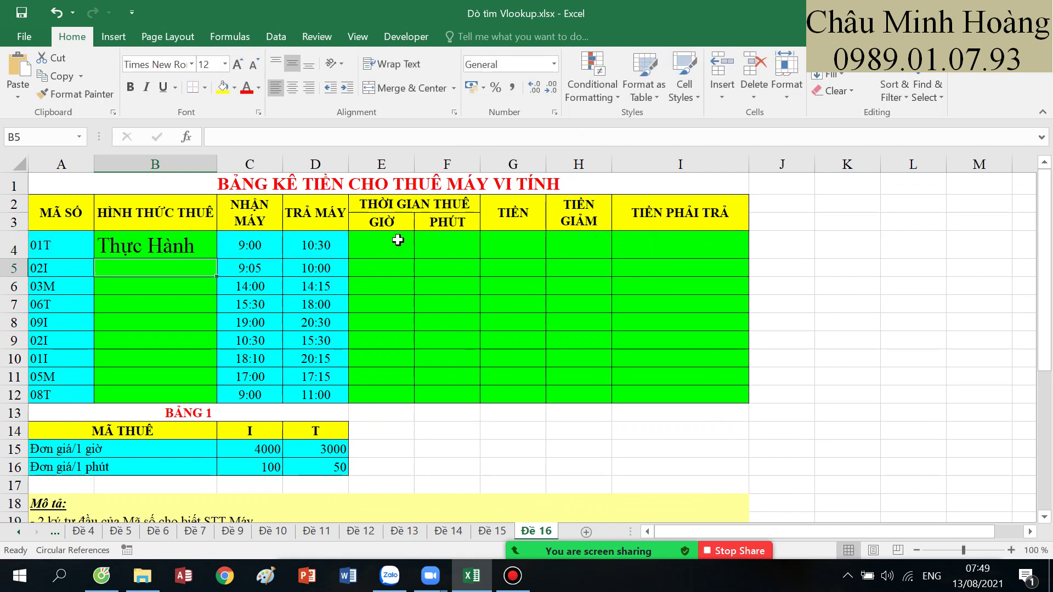
# - Calculate the rental hours in E4 with the formula =HOUR(D4-C4)
pyautogui.moveTo(398, 240); pyautogui.dragTo(639, 245)
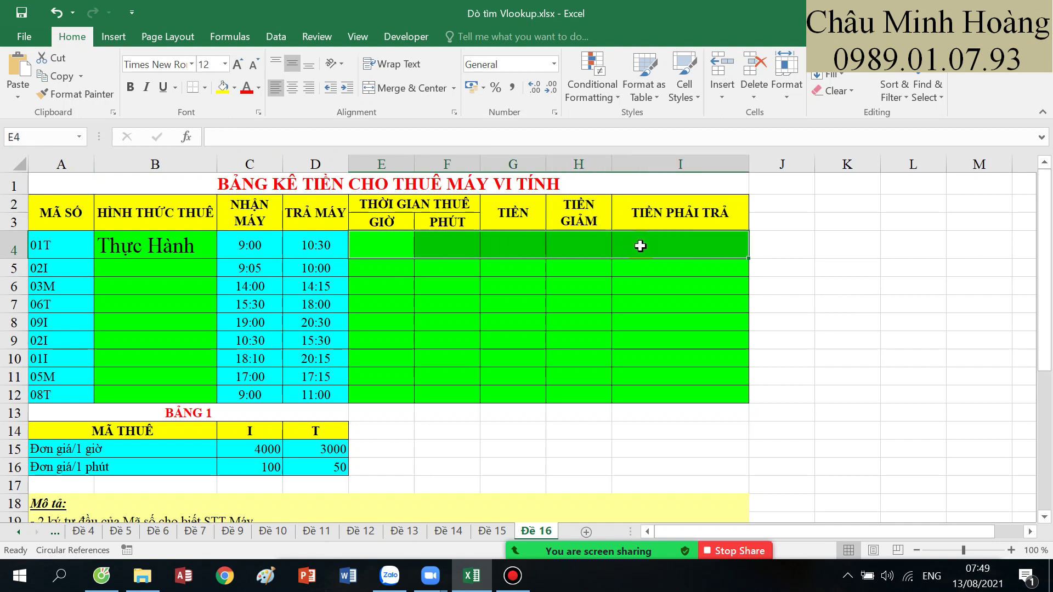
pyautogui.click(383, 242)
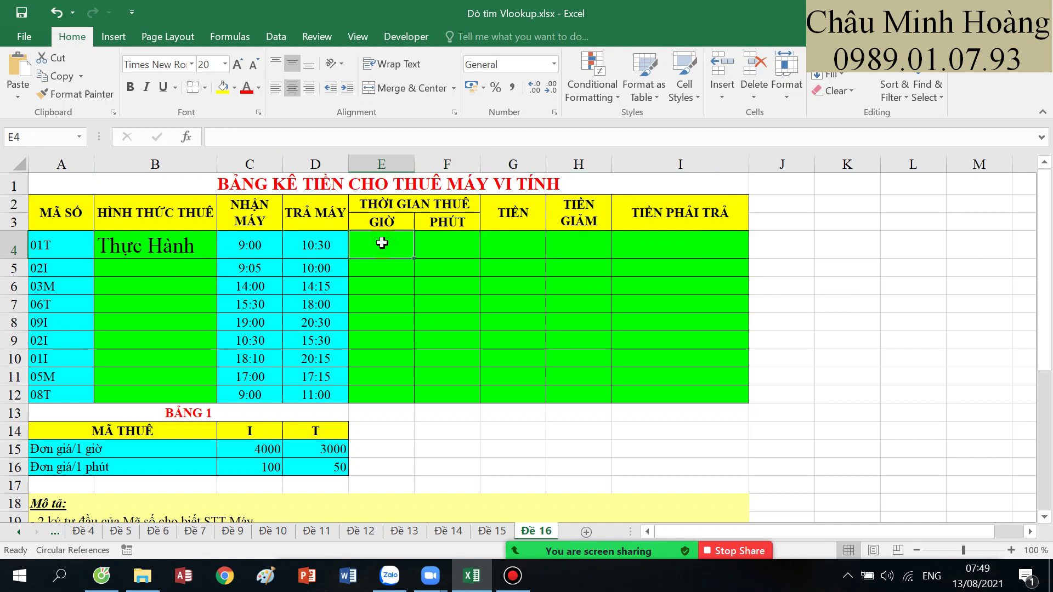
pyautogui.write('=hou')
pyautogui.press('Tab')
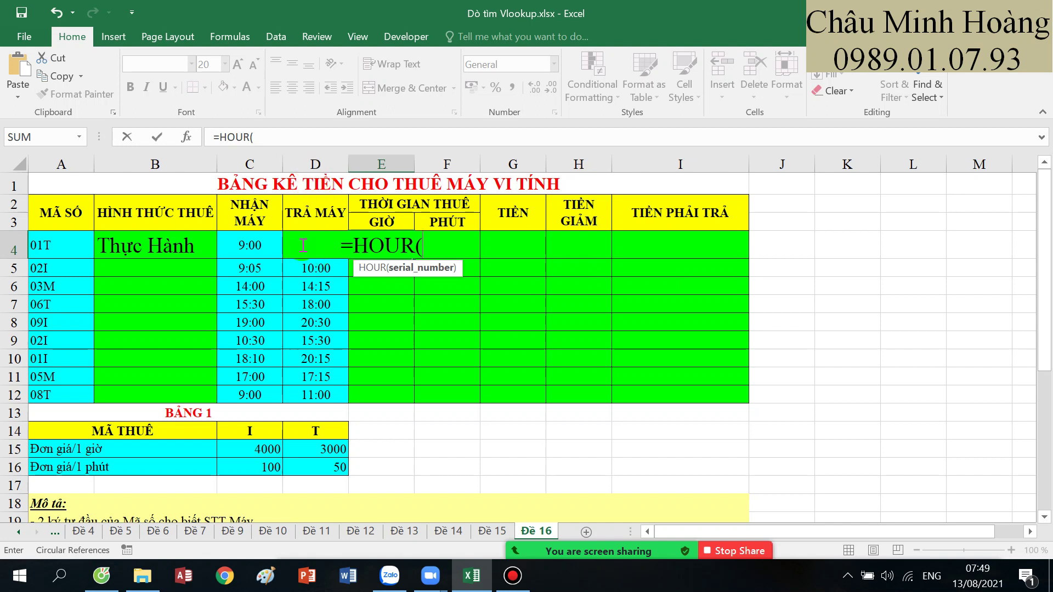
pyautogui.write('D4-')
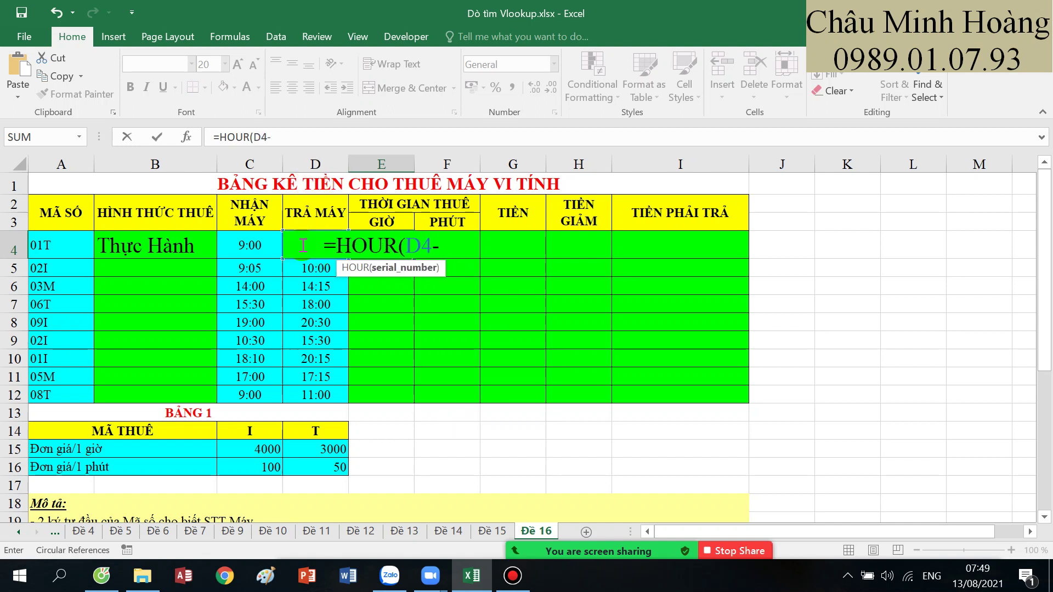
pyautogui.write('c')
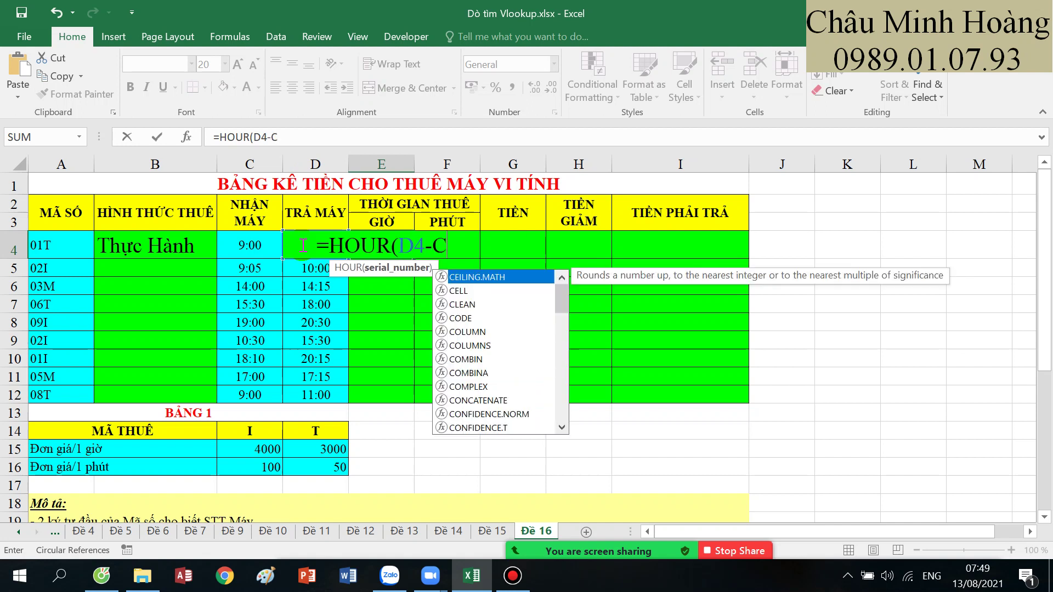
pyautogui.write('4)')
pyautogui.press('Return')
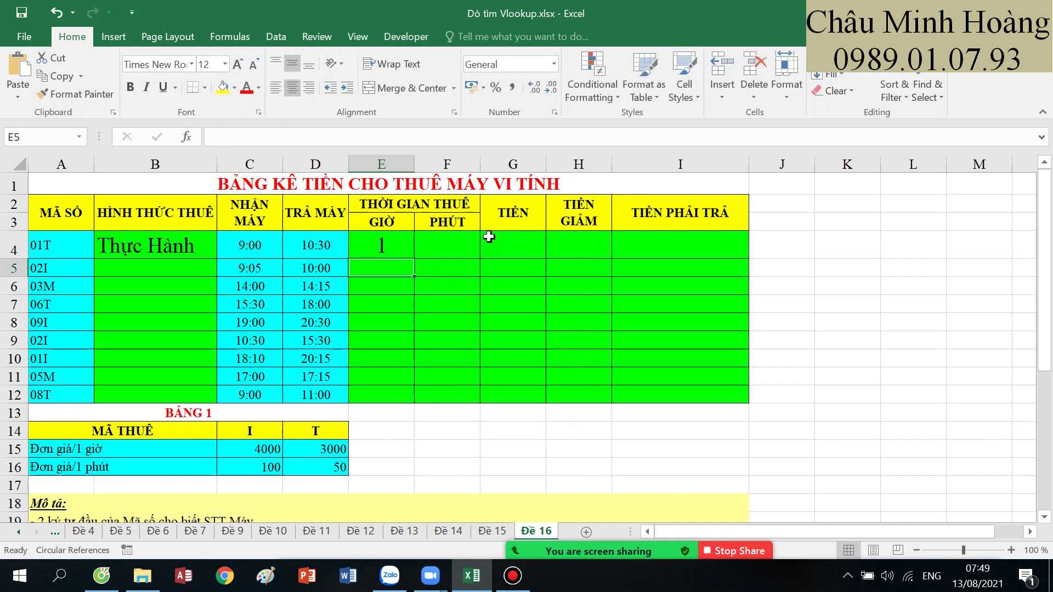
pyautogui.click(466, 241)
pyautogui.write('minu')
pyautogui.press('Tab')
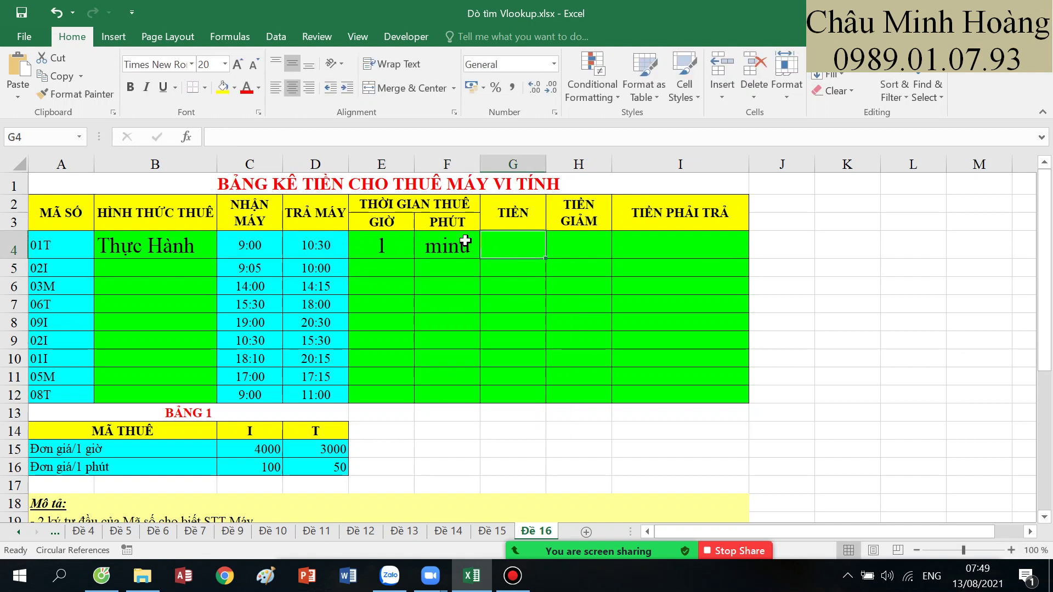
# - Calculate the rental minutes in F4 with the formula =MINUTE(D4-C4)
pyautogui.click(466, 240)
pyautogui.write('=minu')
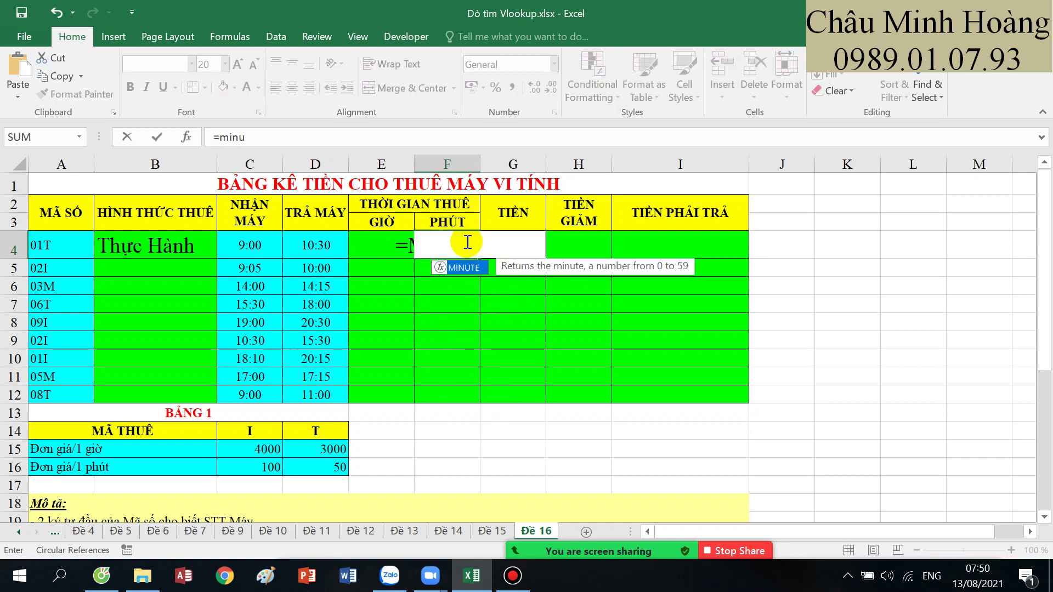
pyautogui.press('Tab')
pyautogui.click(313, 239)
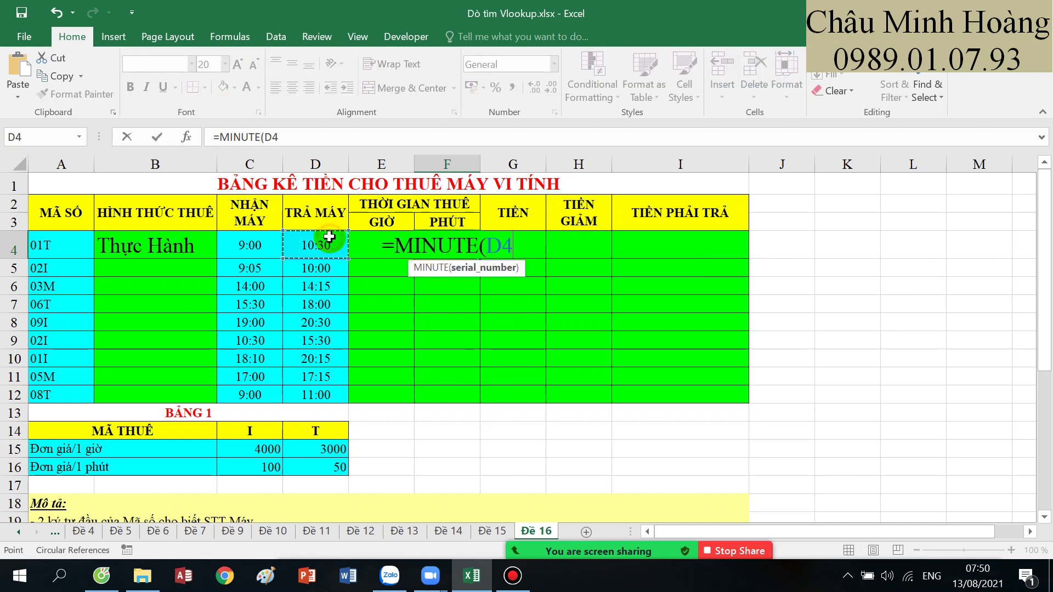
pyautogui.write('-')
pyautogui.click(259, 246)
pyautogui.press('Return')
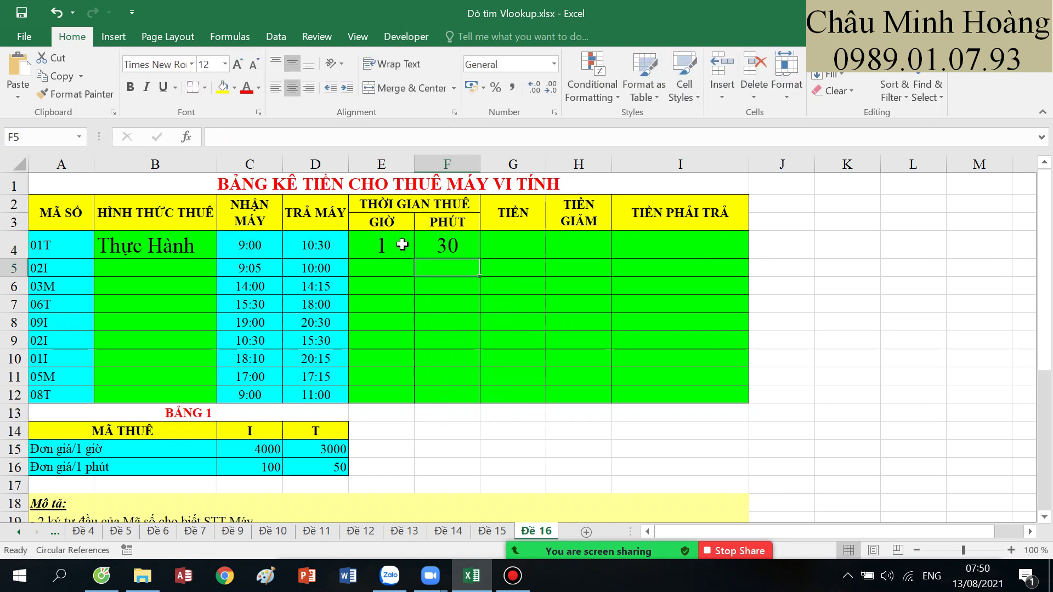
# - Begin an IF formula in G4 that tests whether B4 equals "Check Mail"
pyautogui.click(531, 250)
pyautogui.scroll(-4, 454, 331)
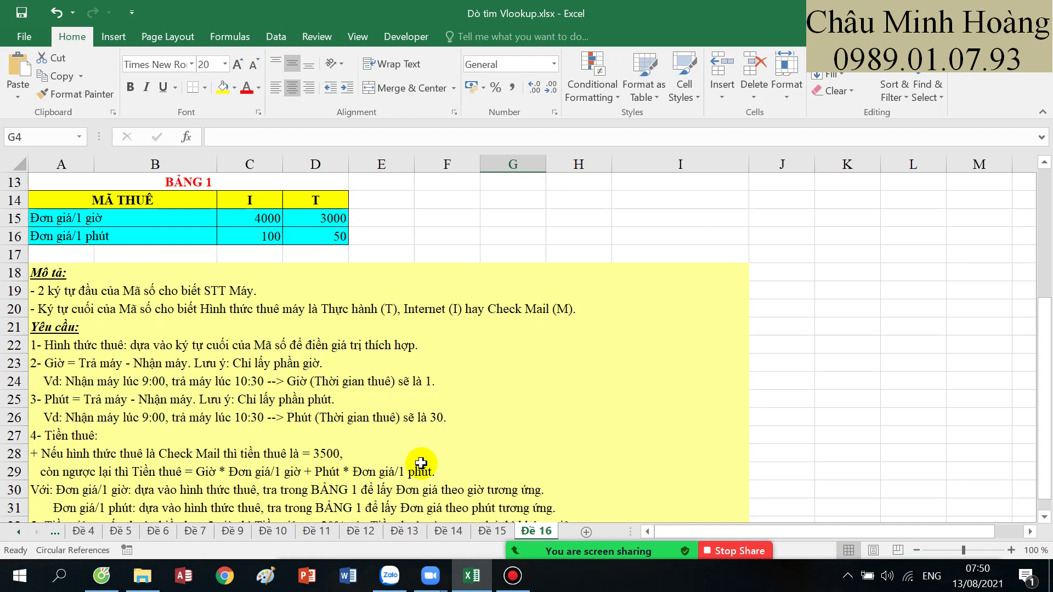
pyautogui.scroll(4, 521, 433)
pyautogui.write('=if(')
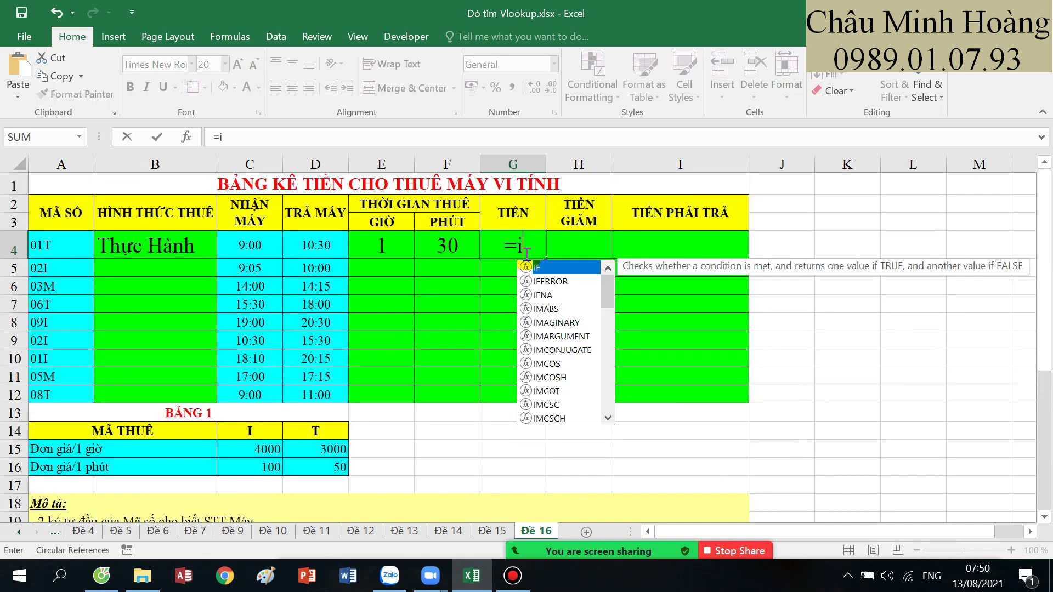
pyautogui.click(177, 247)
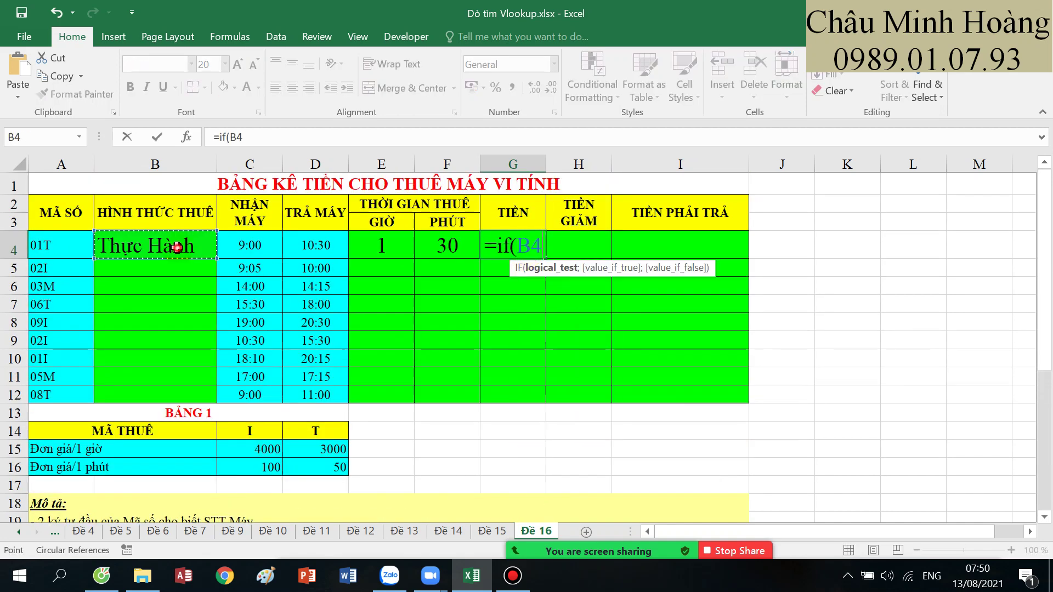
pyautogui.write('="Ce')
pyautogui.press('BackSpace')
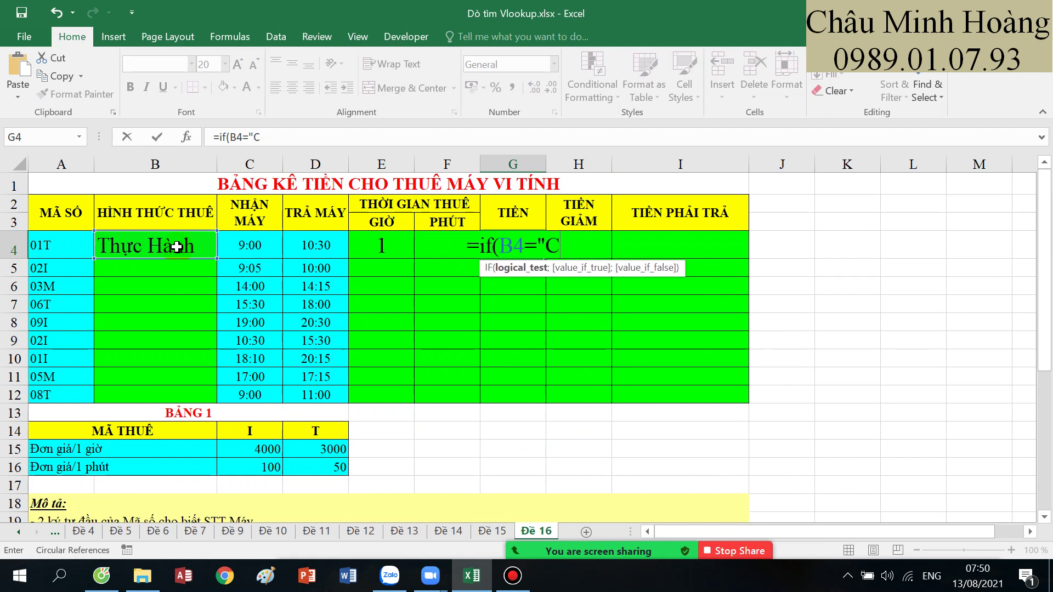
pyautogui.write('heck')
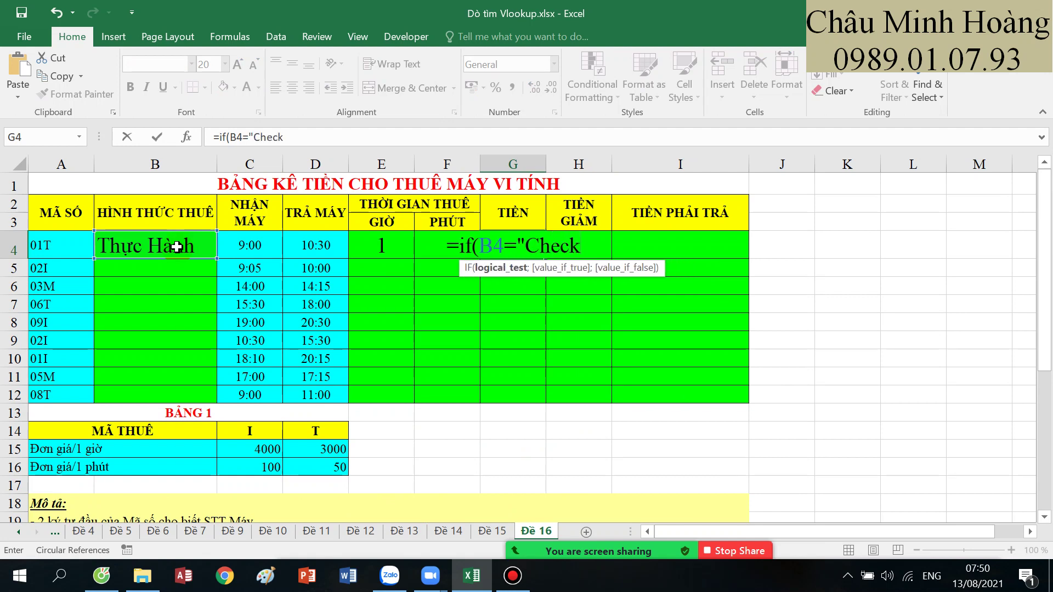
pyautogui.write(' Mial')
pyautogui.press('BackSpace')
pyautogui.press('BackSpace')
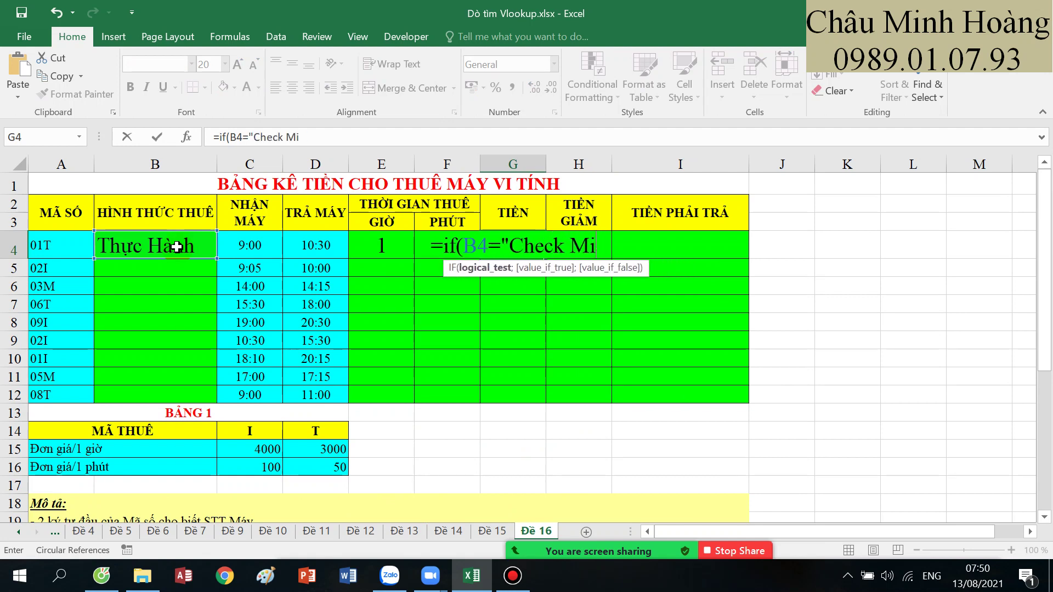
pyautogui.write('ail";')
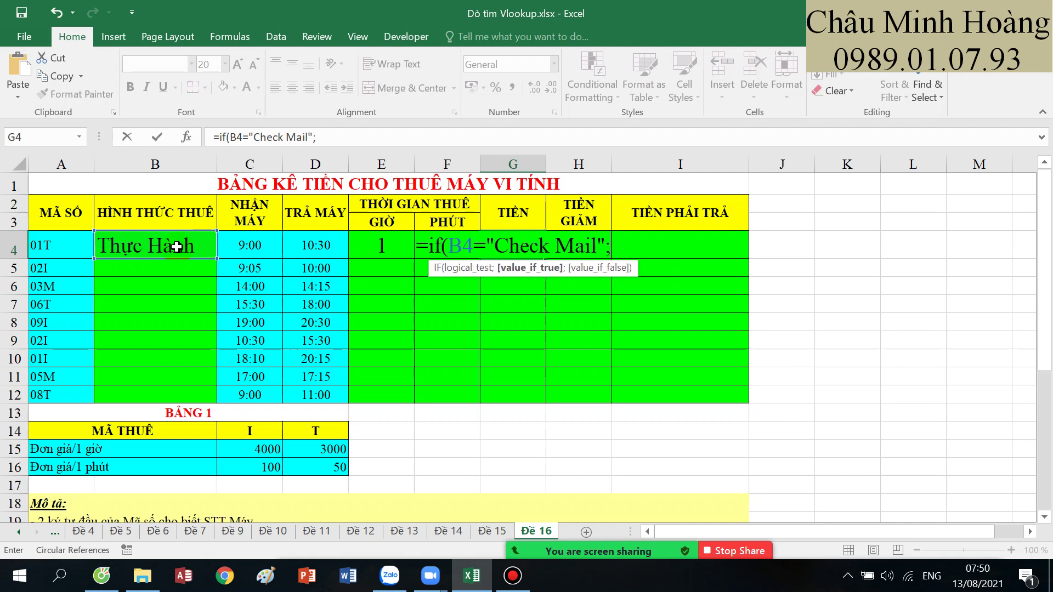
# - Give the IF in G4 the value 3500 when the condition is true, following requirement 4
pyautogui.scroll(-5, 177, 247)
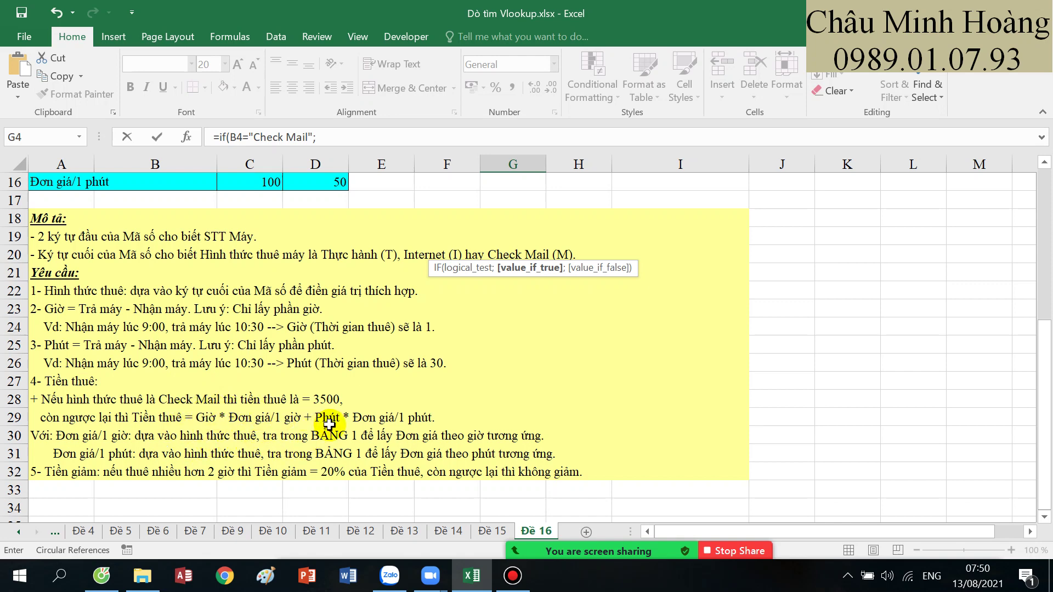
pyautogui.scroll(5, 340, 417)
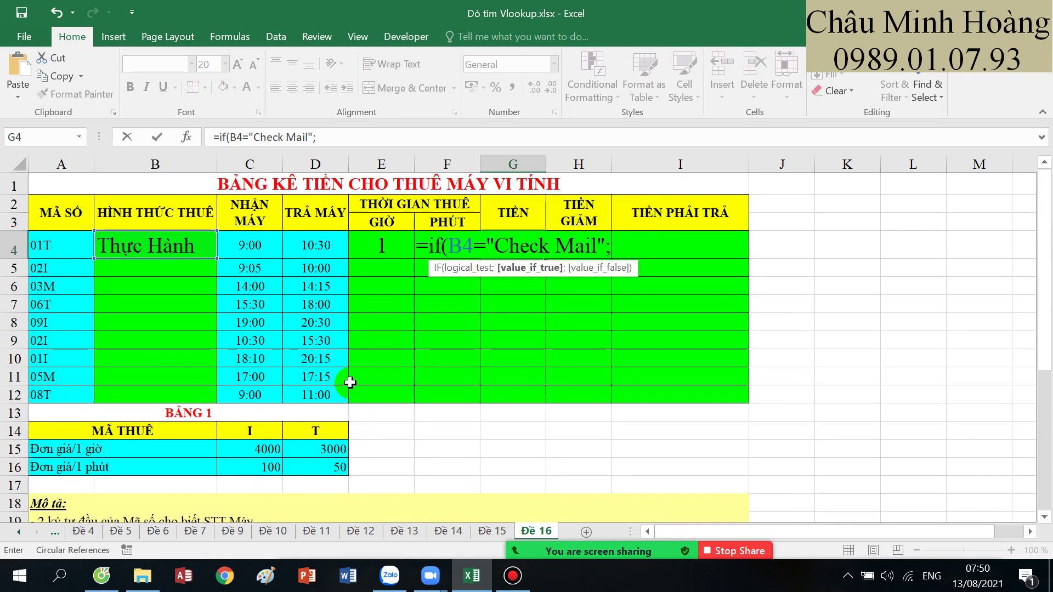
pyautogui.write('3500;')
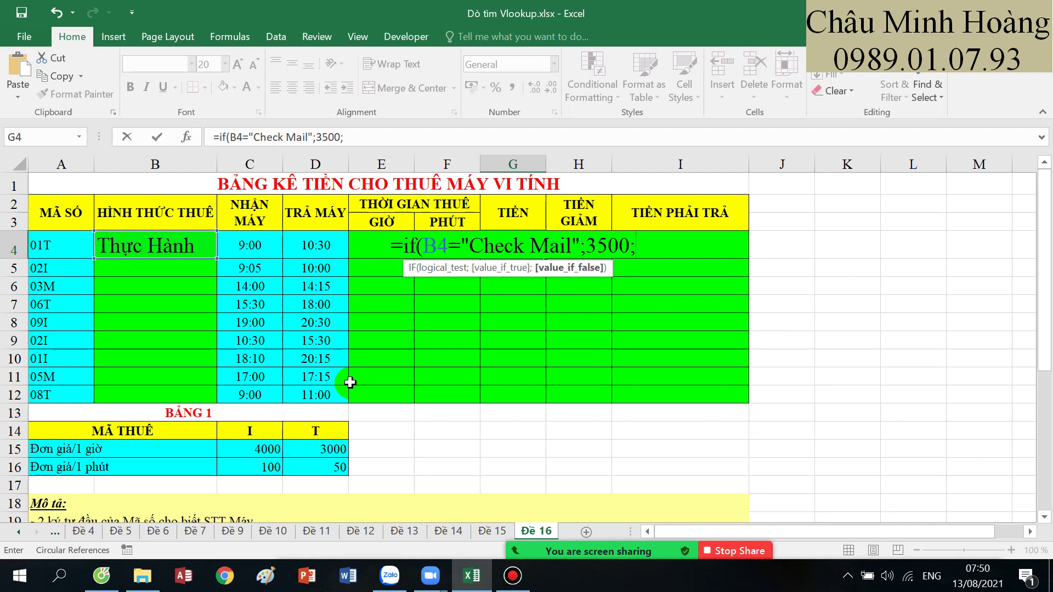
# - For the false case in G4, begin an HLOOKUP with RIGHT(A4;1) as the lookup value
pyautogui.scroll(-3, 346, 392)
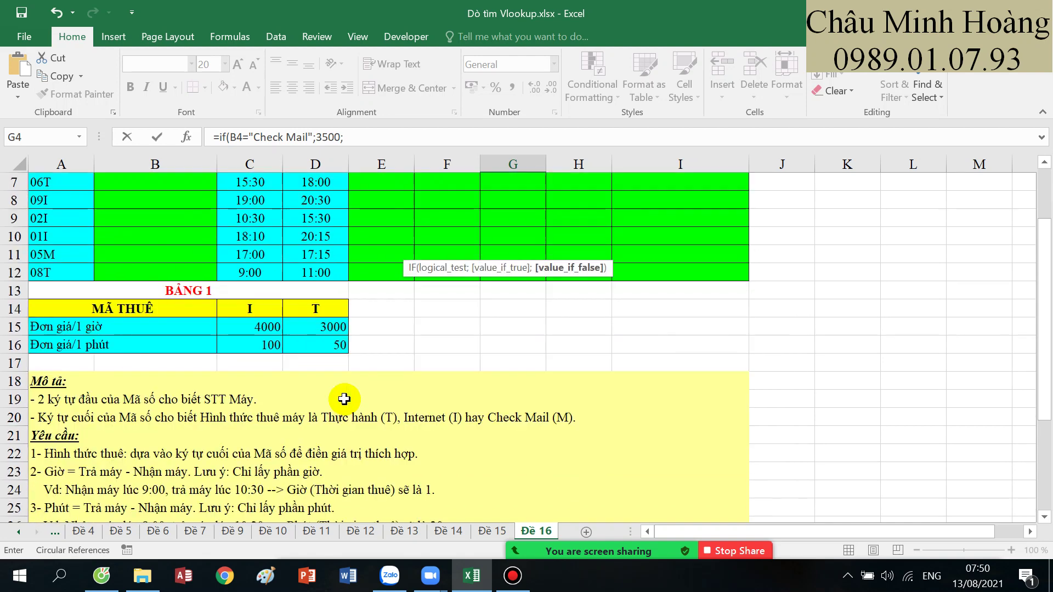
pyautogui.scroll(-2, 343, 406)
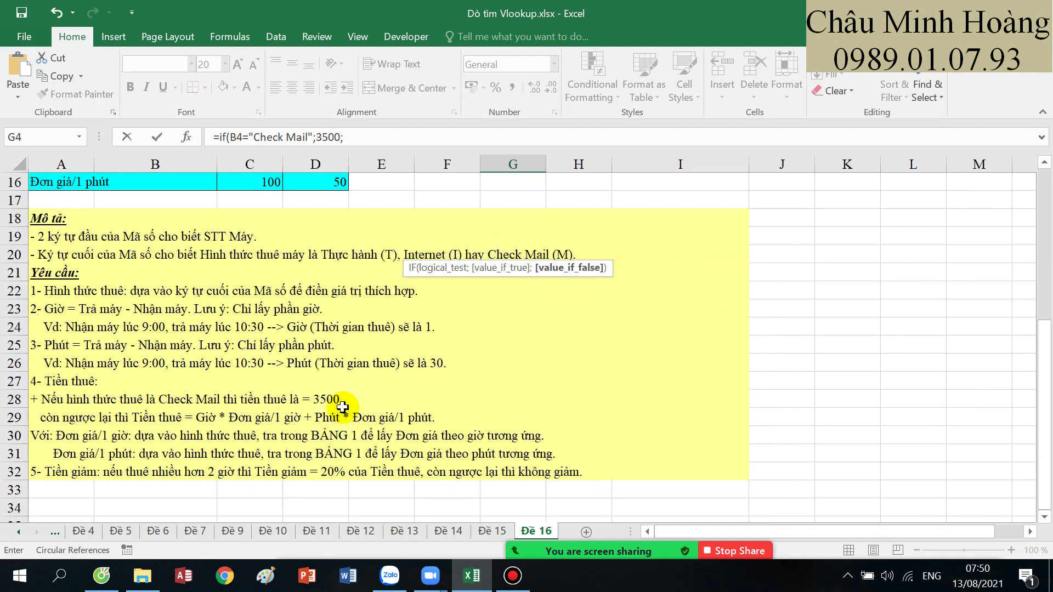
pyautogui.scroll(5, 431, 436)
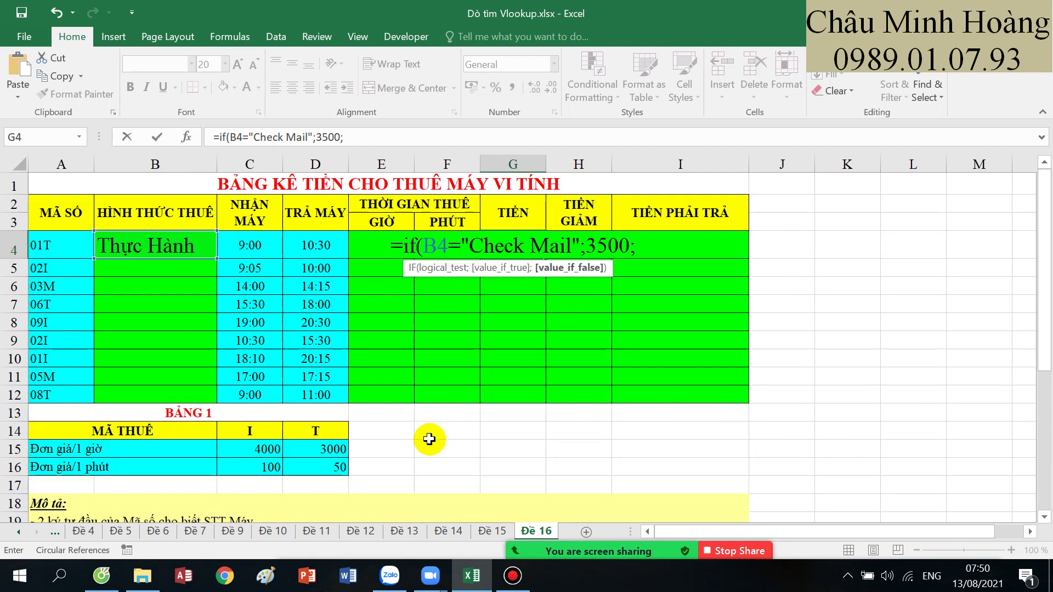
pyautogui.scroll(-1, 317, 463)
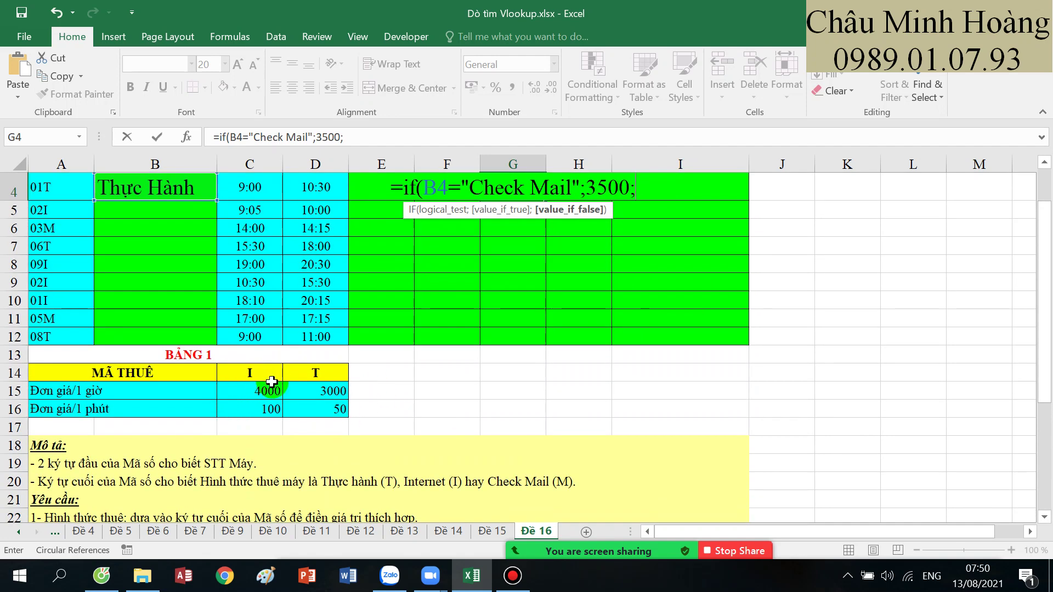
pyautogui.write('hl')
pyautogui.press('Tab')
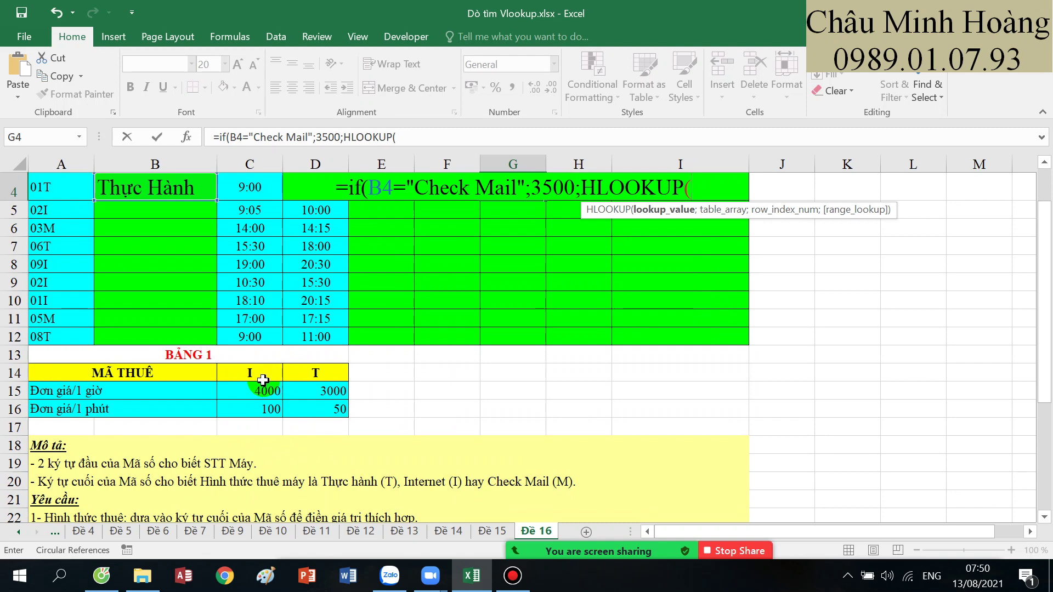
pyautogui.write('ri')
pyautogui.press('Tab')
pyautogui.scroll(1, 268, 386)
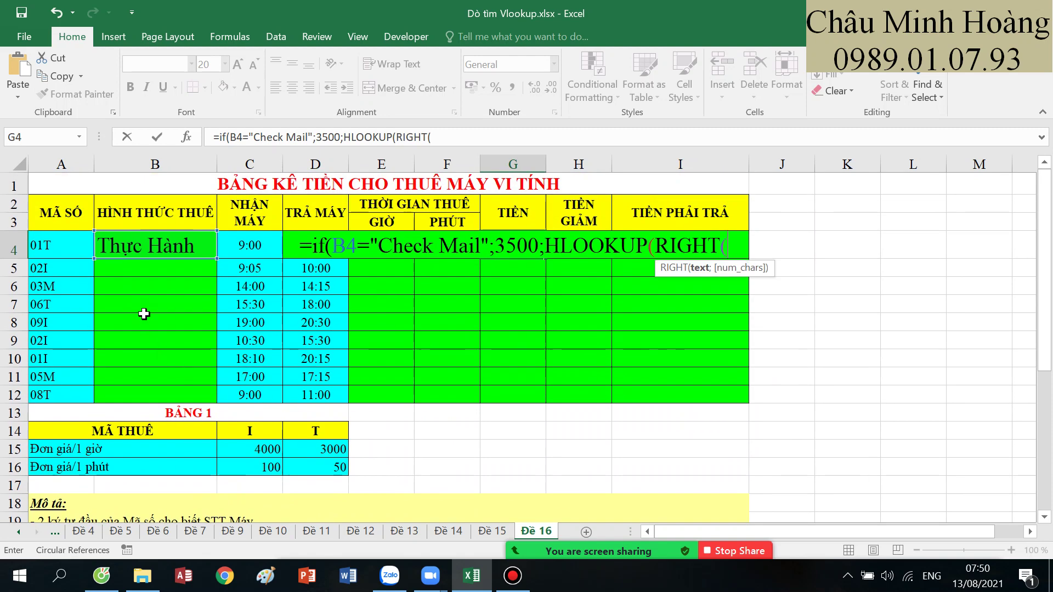
pyautogui.click(66, 241)
pyautogui.write(';1);')
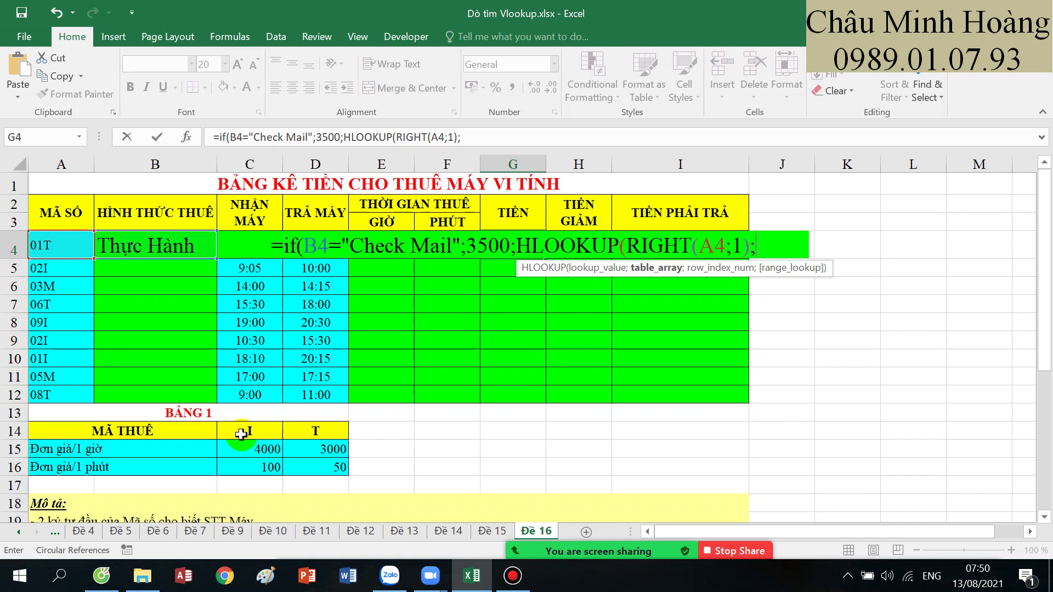
# - Complete the hourly-rate HLOOKUP with table $C$14:$D$15, row 2 and exact match 0, and multiply it by E4
pyautogui.moveTo(241, 434); pyautogui.dragTo(340, 447)
pyautogui.press('F4')
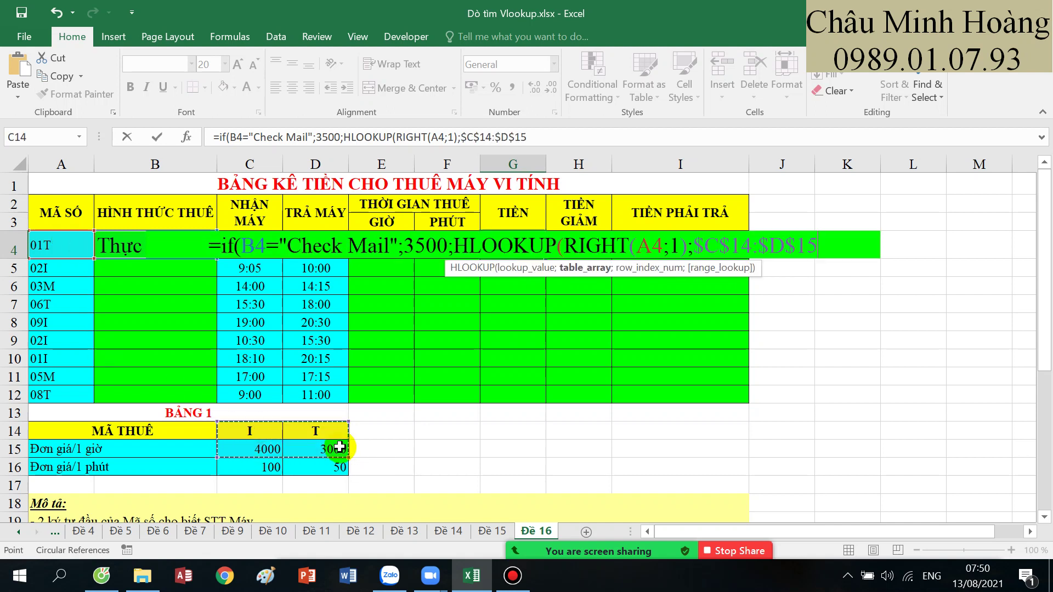
pyautogui.write(';2;0)')
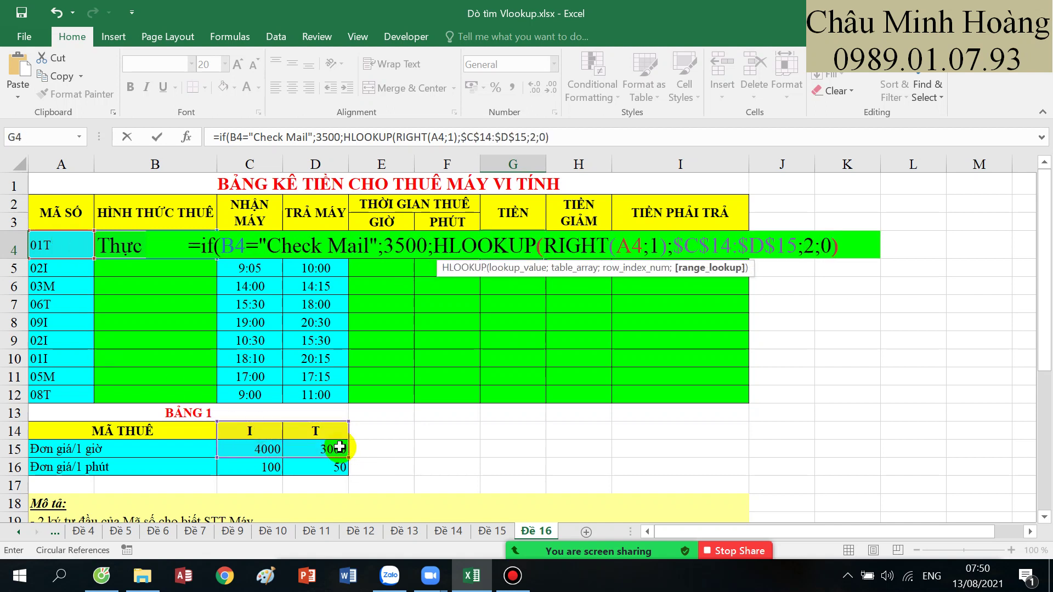
pyautogui.write('*')
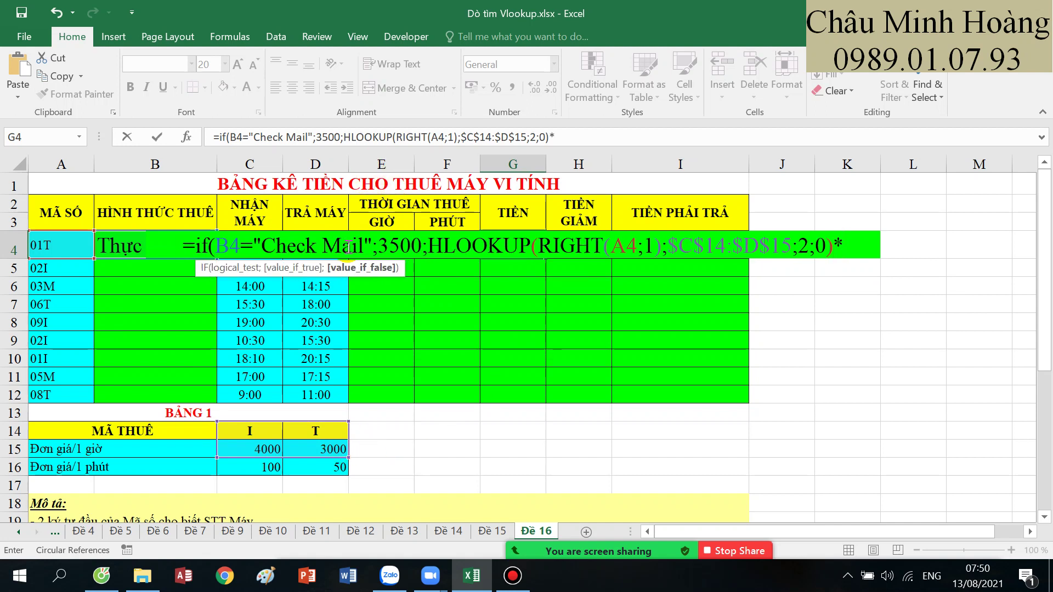
pyautogui.write('E4')
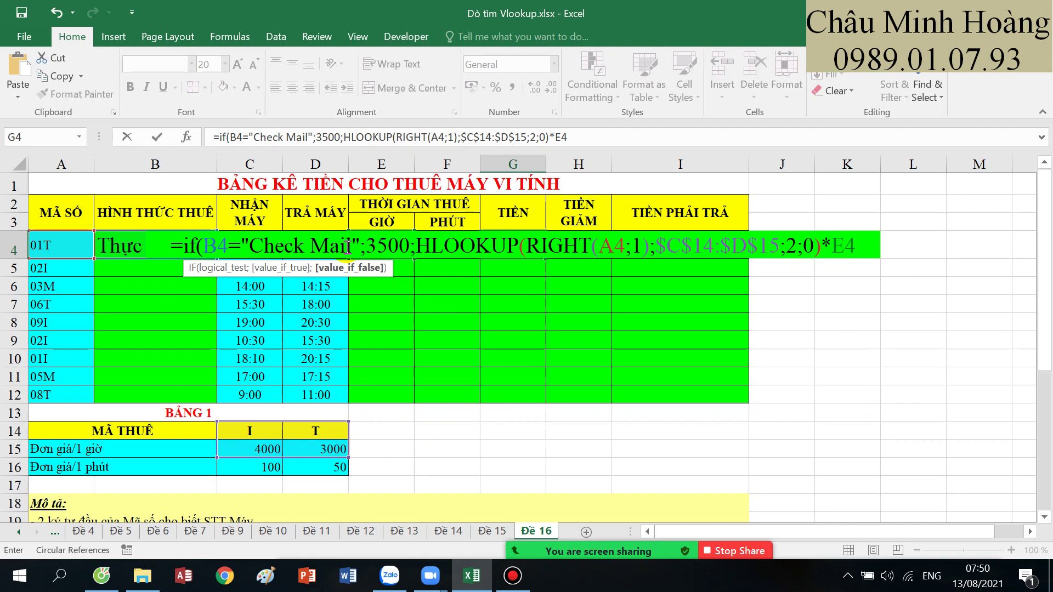
# - Add a second HLOOKUP to the false case in G4, again using RIGHT(A4;1) as the lookup value
pyautogui.write('+h')
pyautogui.press('Tab')
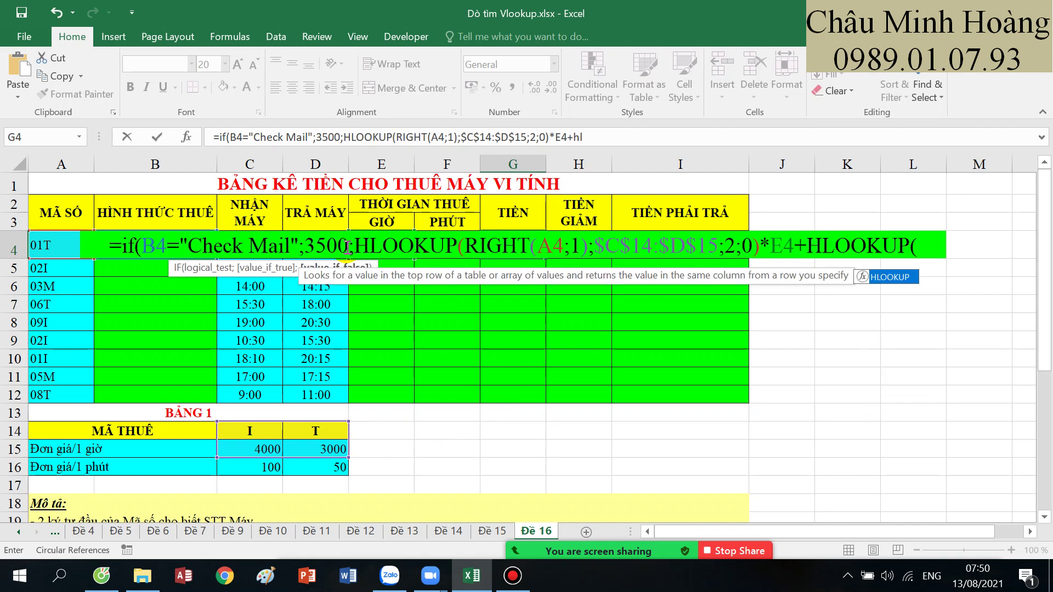
pyautogui.write('right')
pyautogui.press('Tab')
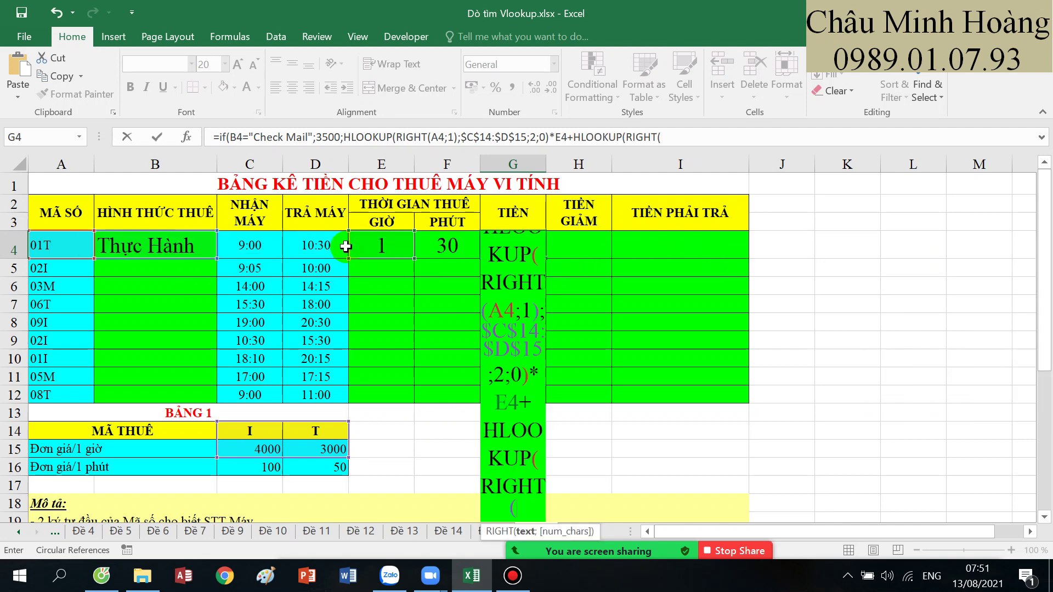
pyautogui.click(74, 245)
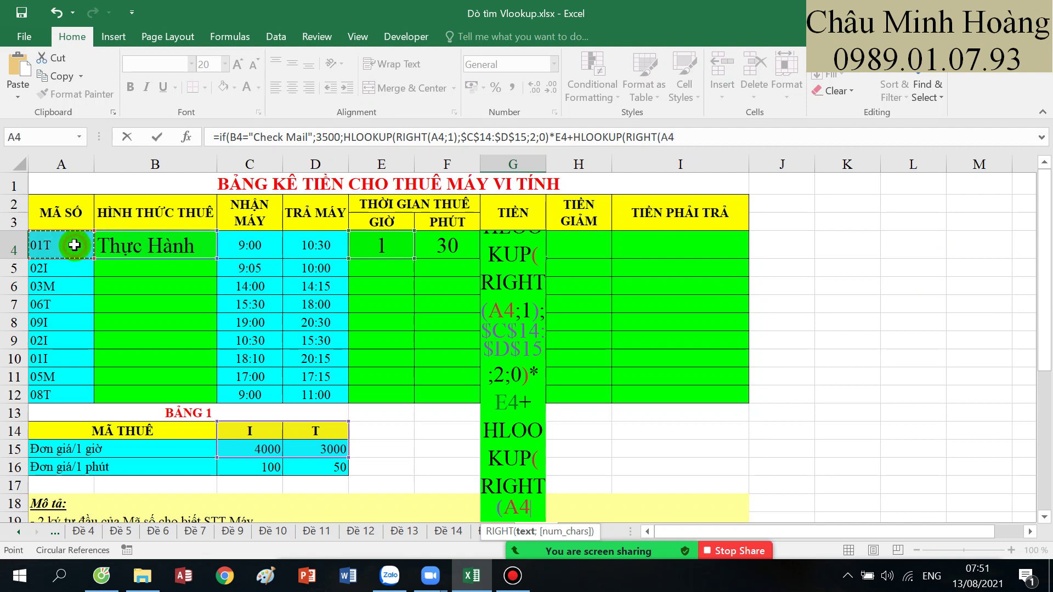
pyautogui.write(';1);')
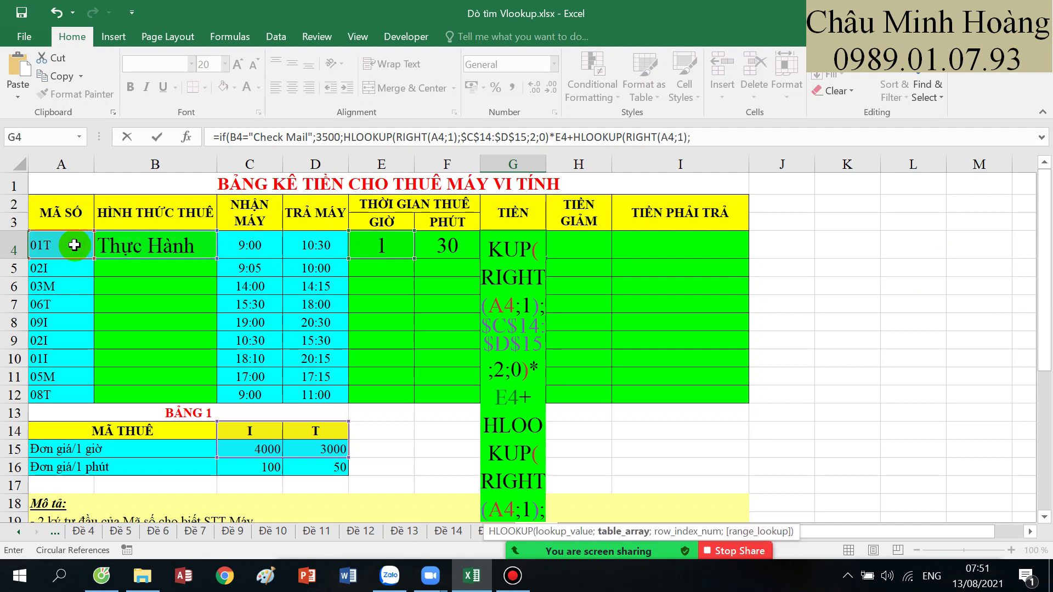
# - Finish the per-minute HLOOKUP with table $C$14:$D$16, row 3 and exact match 0, multiply it by F4, and enter the formula
pyautogui.scroll(-1, 74, 245)
pyautogui.moveTo(250, 373); pyautogui.dragTo(324, 403)
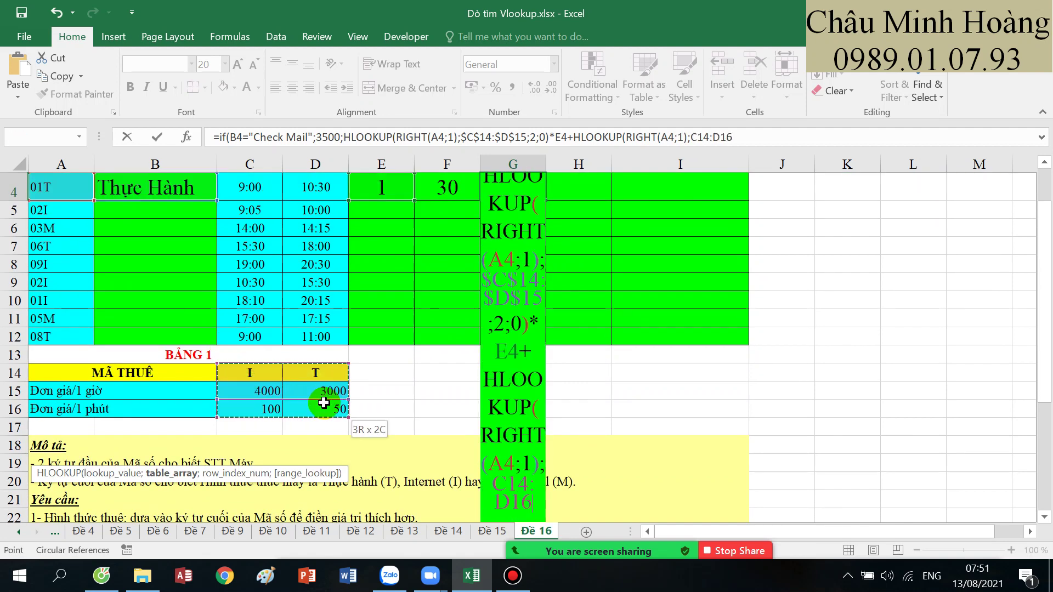
pyautogui.press('F4')
pyautogui.write(';')
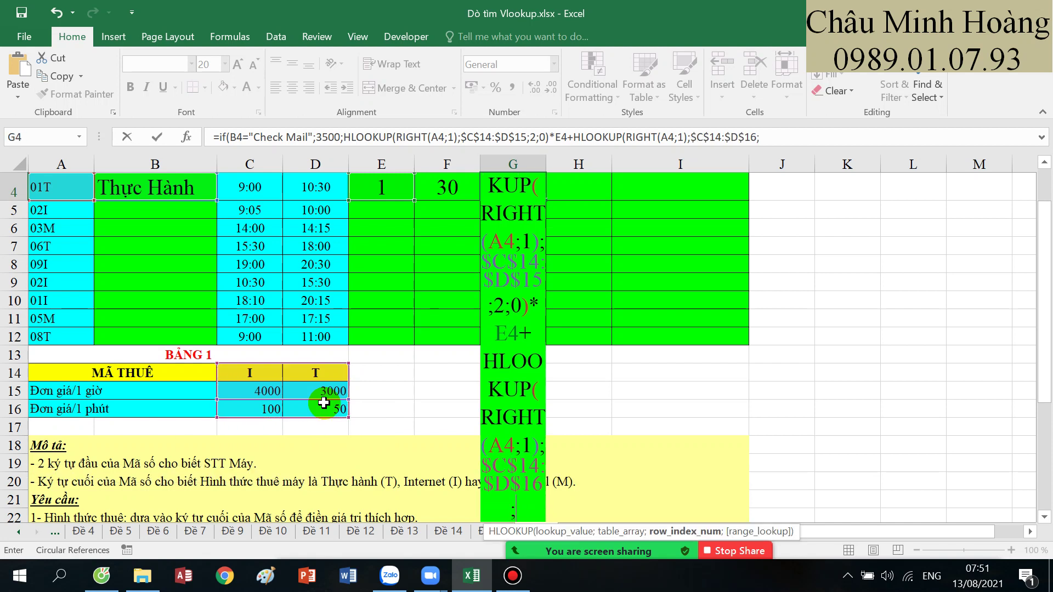
pyautogui.write('3;0)*')
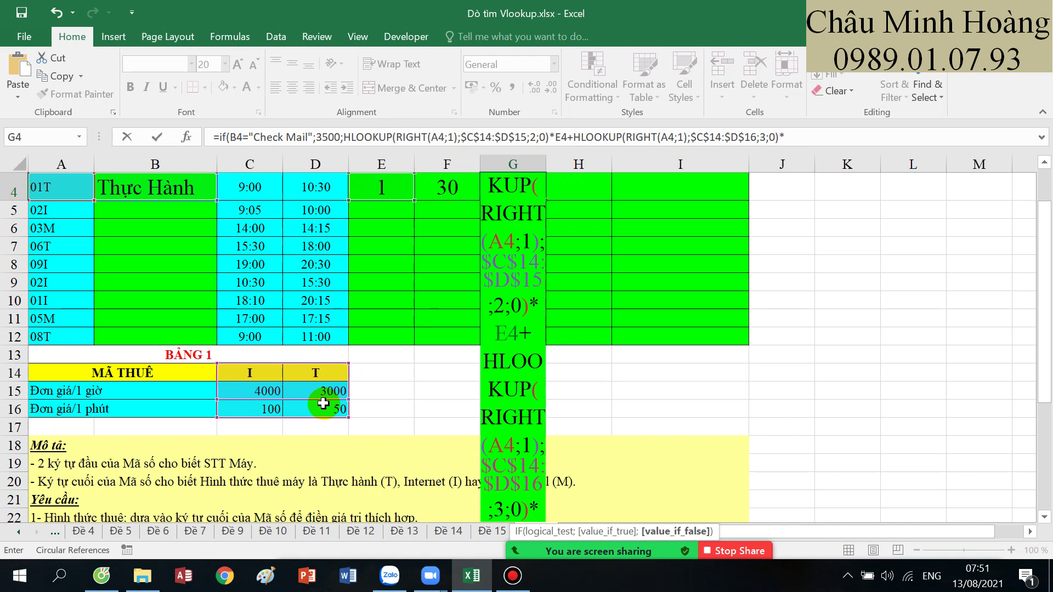
pyautogui.scroll(1, 323, 404)
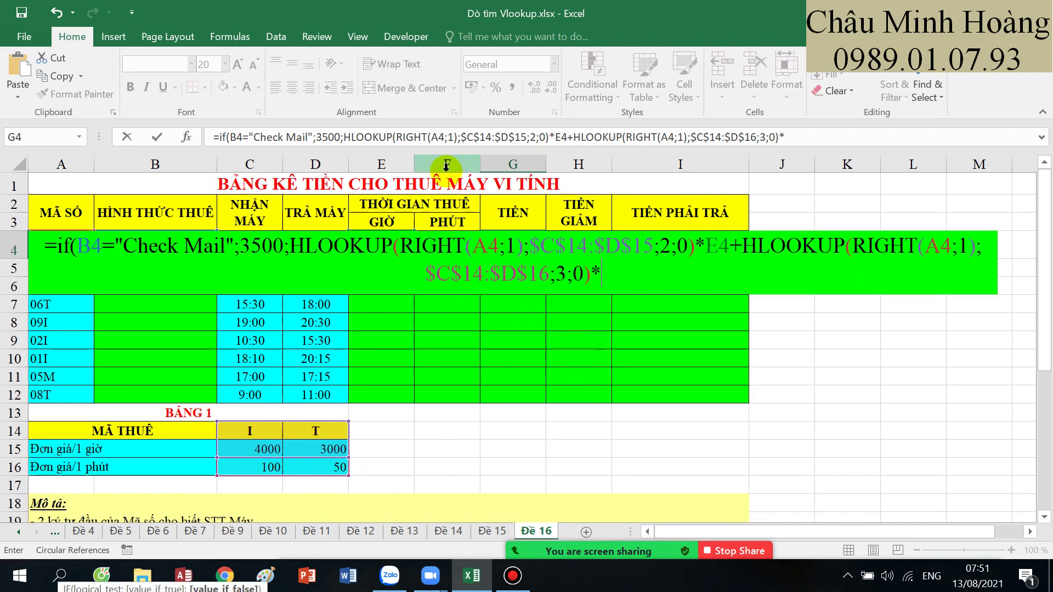
pyautogui.write('F4')
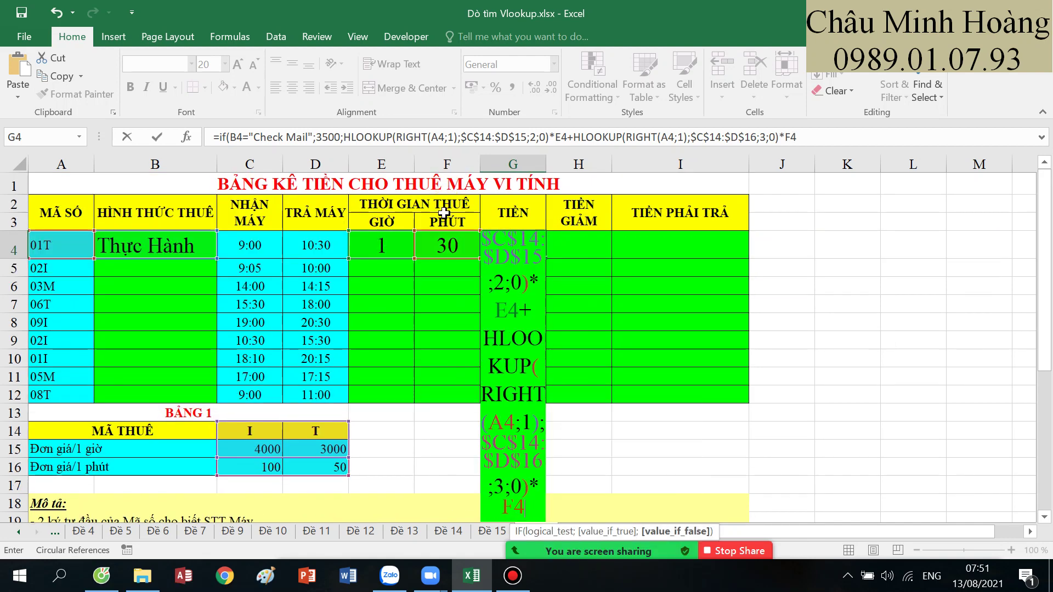
pyautogui.press('Return')
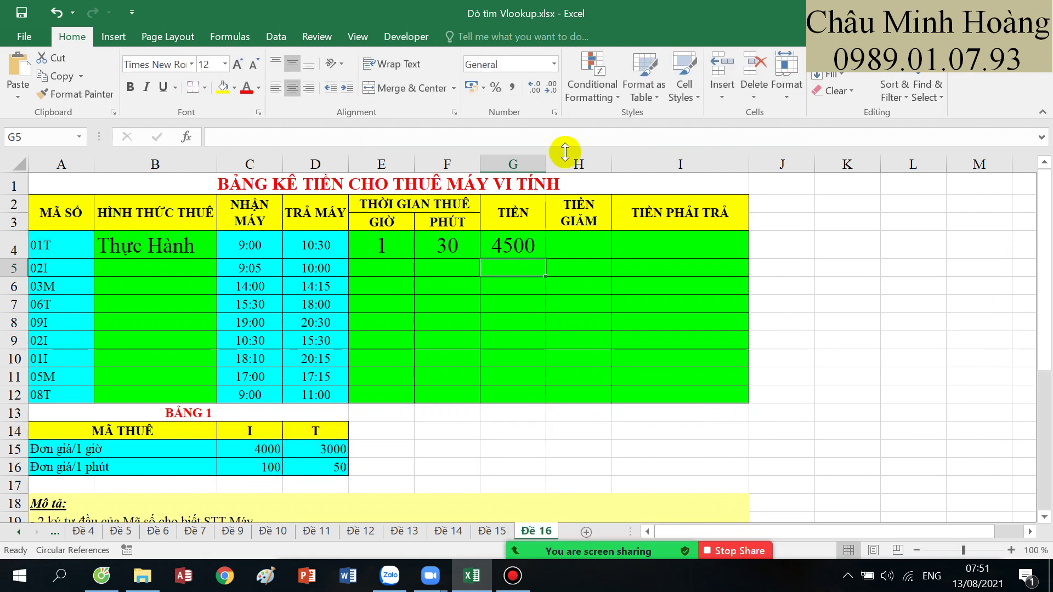
# - Read requirement 5 on the rental discount, and select G4 to review its charge formula
pyautogui.scroll(-3, 582, 245)
pyautogui.scroll(-1, 584, 261)
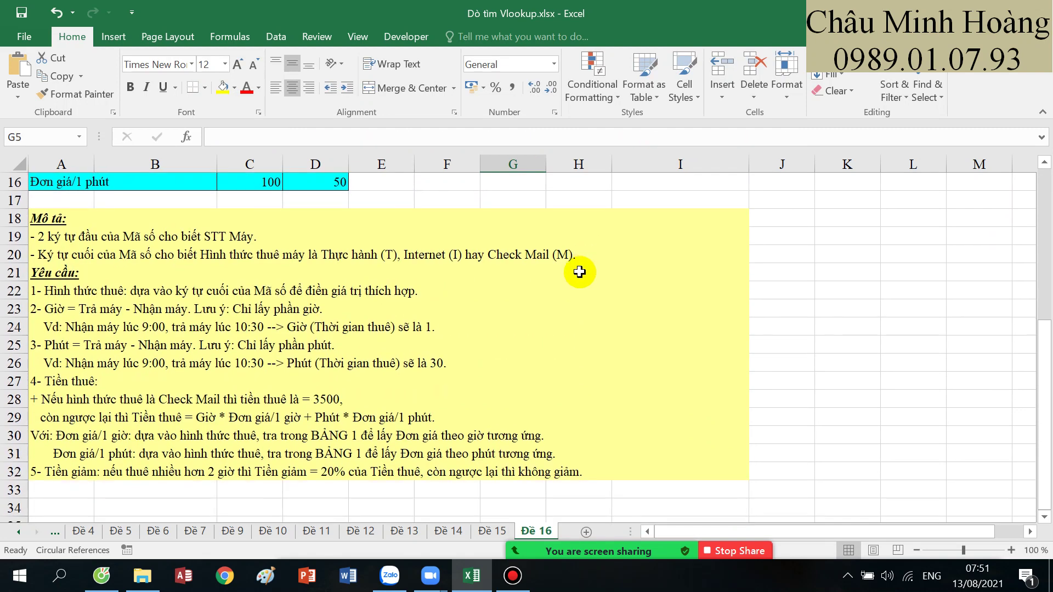
pyautogui.moveTo(66, 458); pyautogui.dragTo(580, 470)
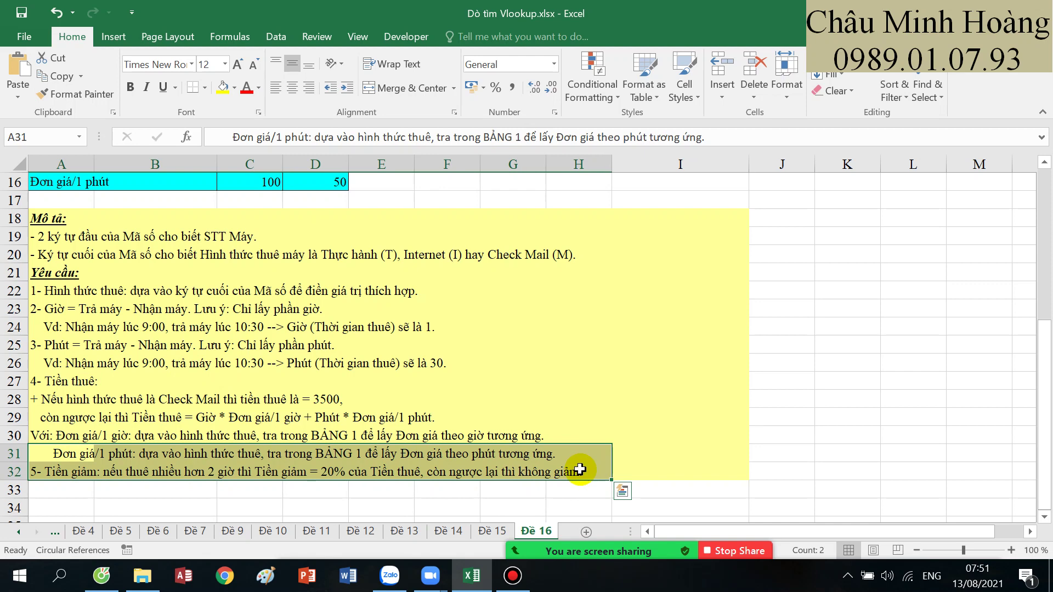
pyautogui.scroll(5, 576, 463)
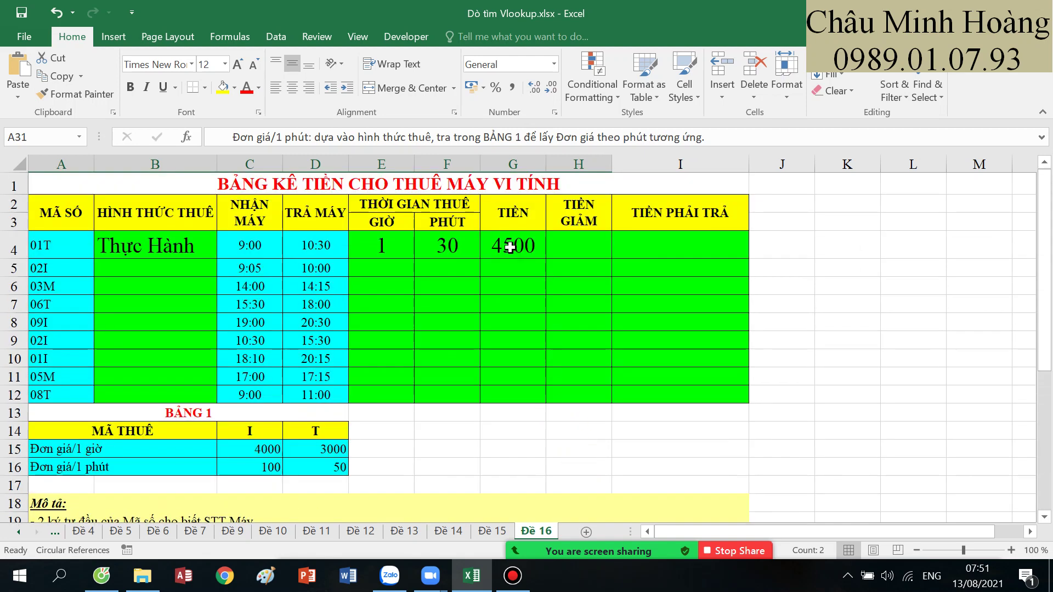
pyautogui.click(510, 247)
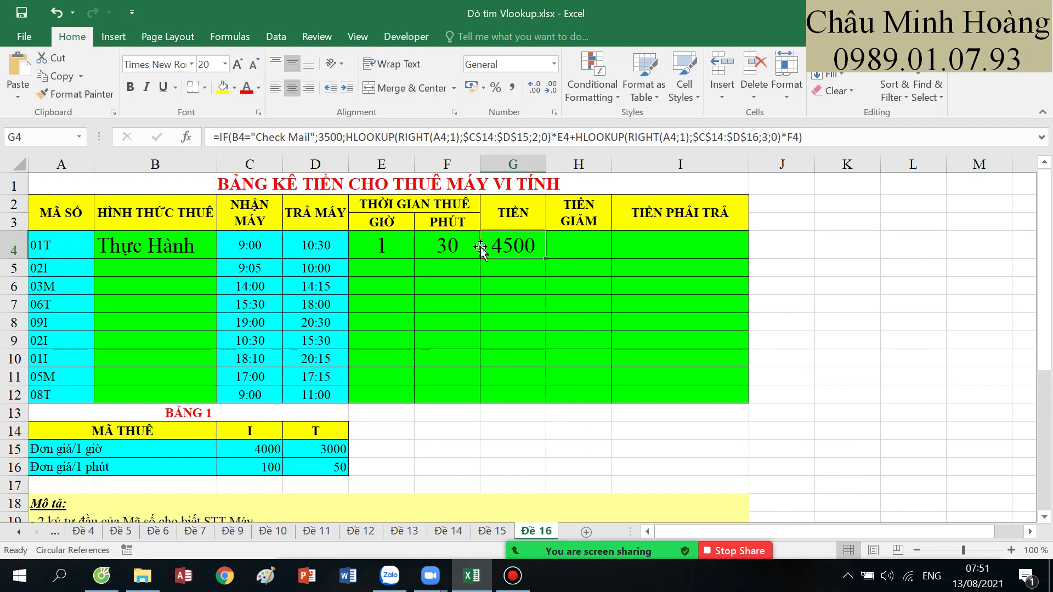
pyautogui.click(571, 248)
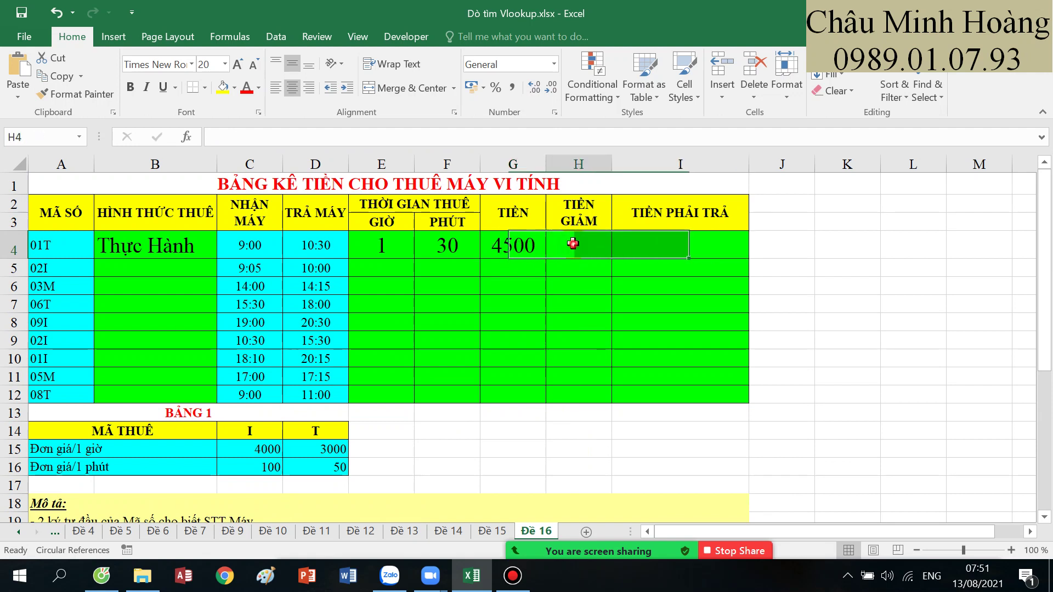
pyautogui.click(574, 269)
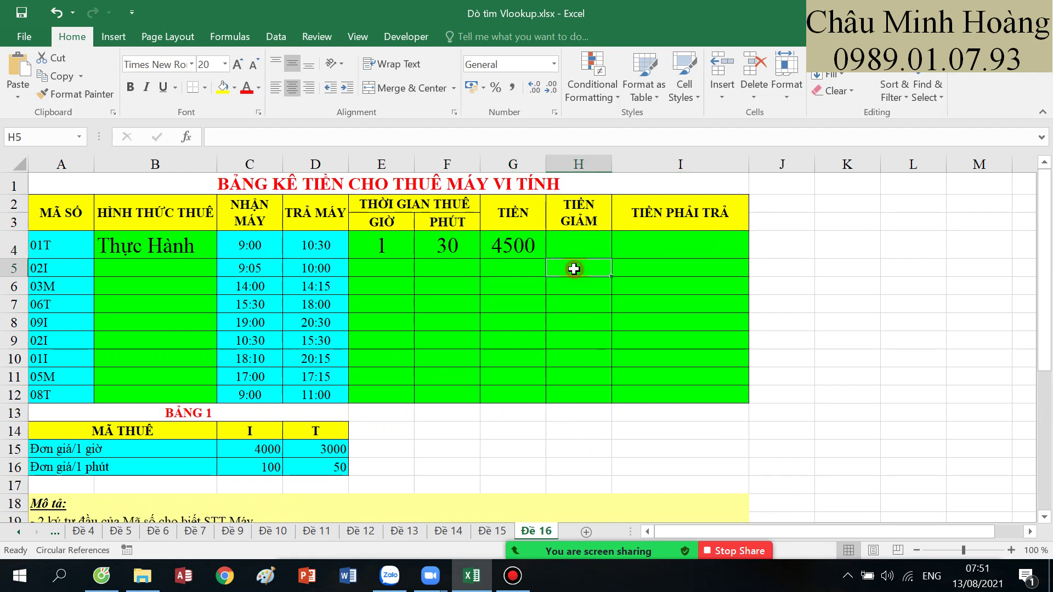
pyautogui.doubleClick(533, 251)
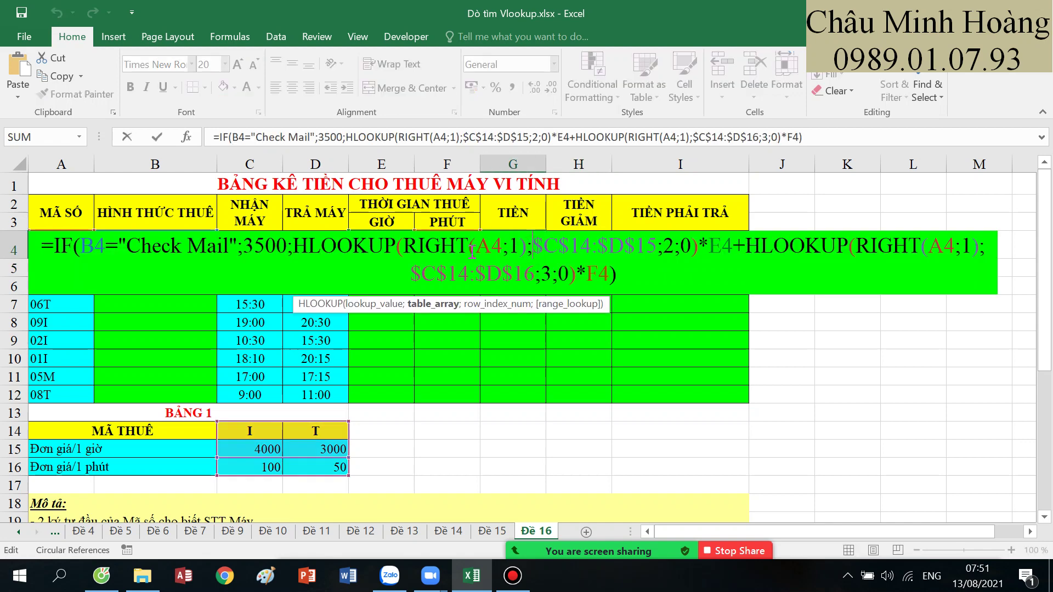
pyautogui.press('Escape')
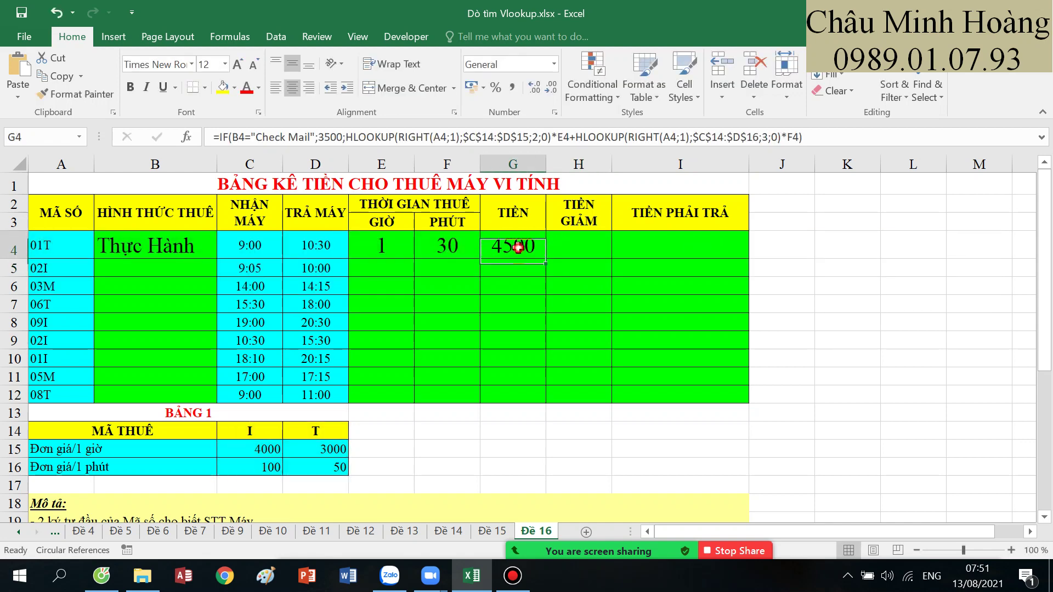
# - Start an IF formula in H4 whose logical test adds the rental hours and minutes as E4+F4/60
pyautogui.click(564, 245)
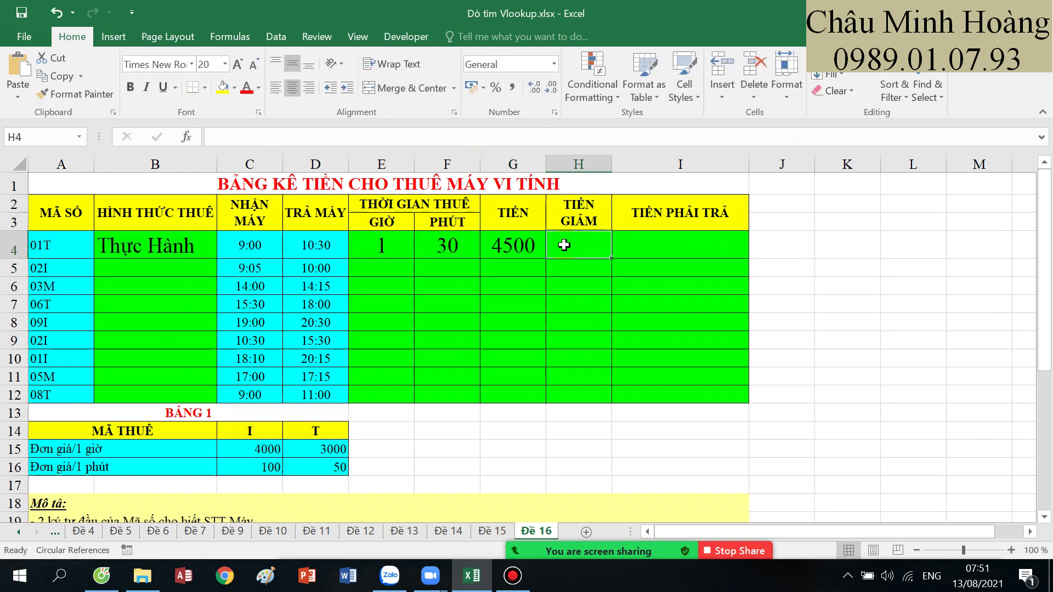
pyautogui.write('=if(')
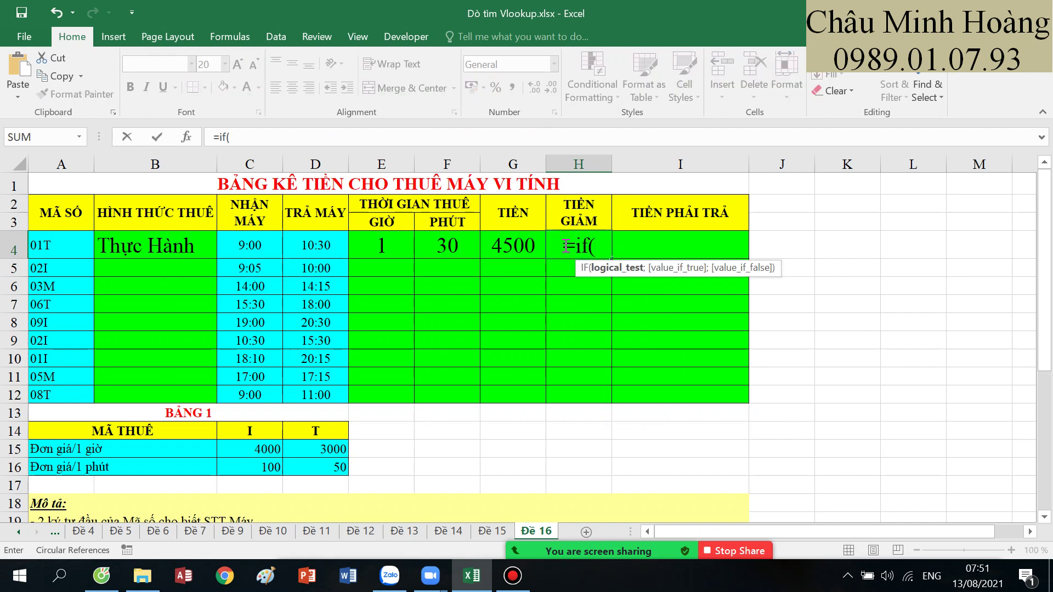
pyautogui.click(401, 247)
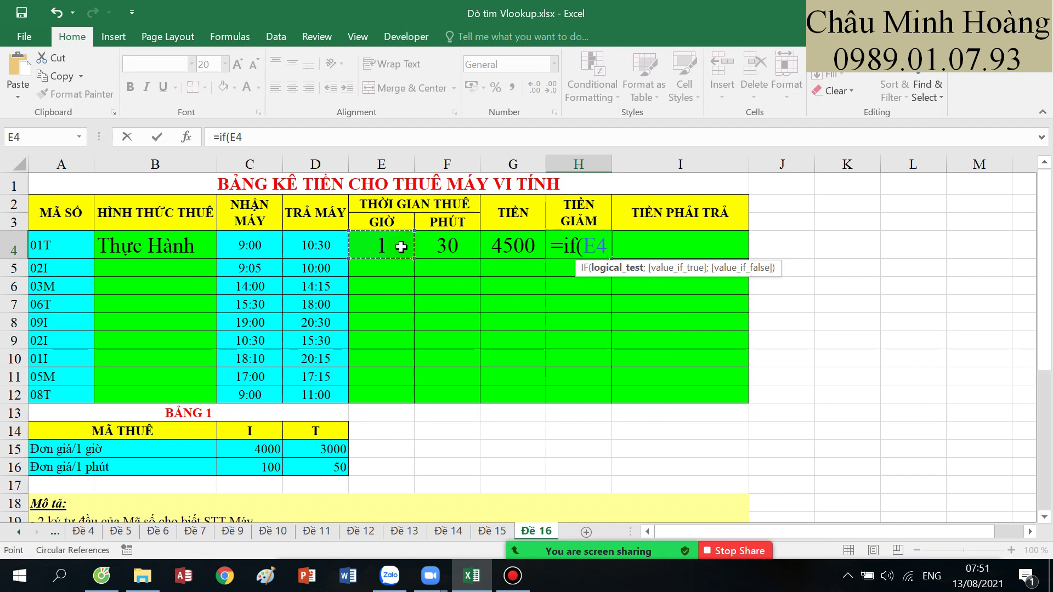
pyautogui.write('+')
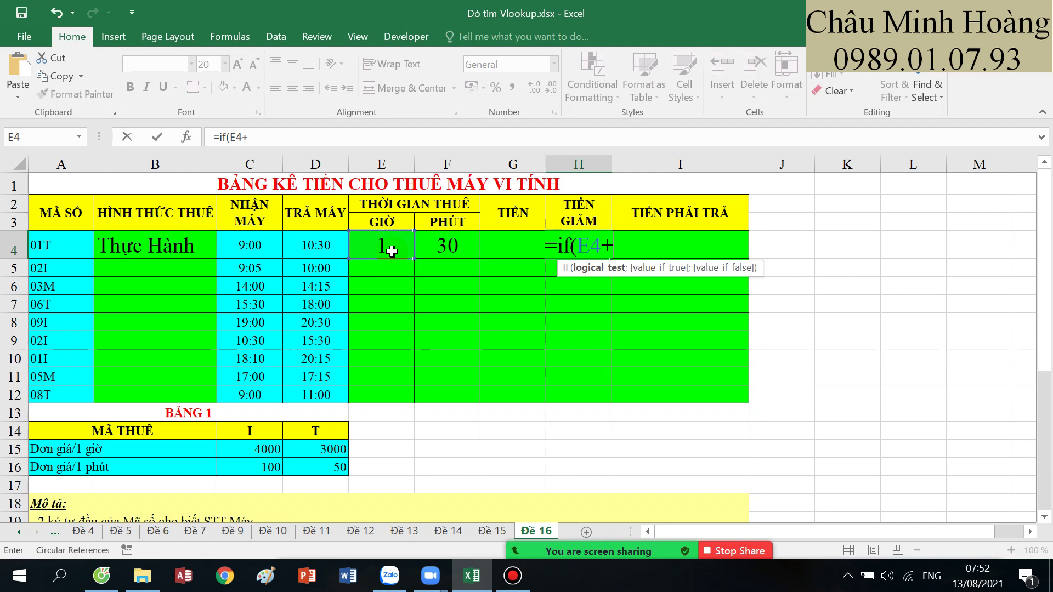
pyautogui.scroll(-3, 392, 251)
pyautogui.scroll(-1, 306, 475)
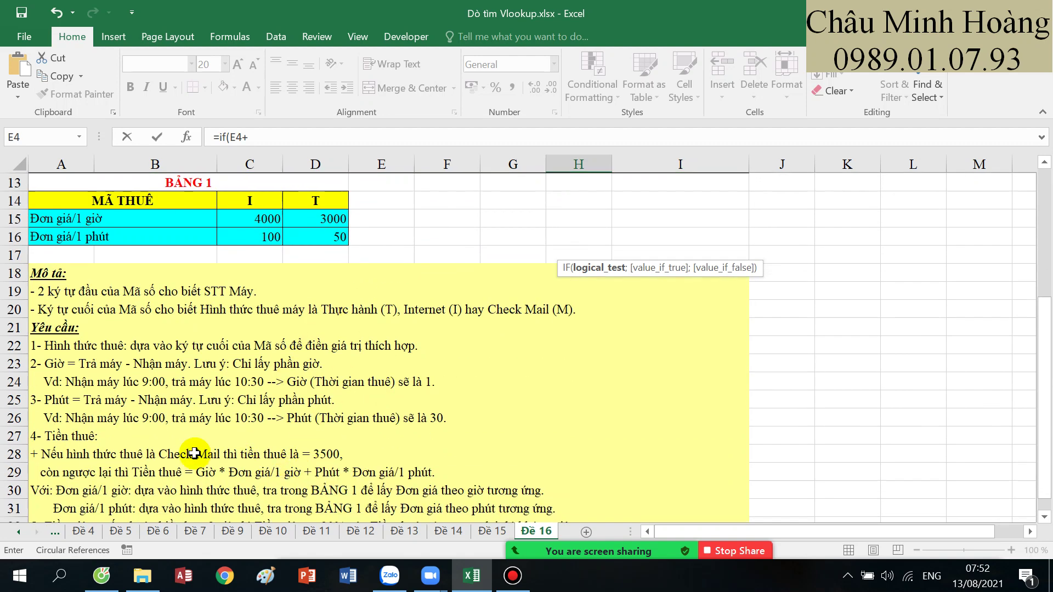
pyautogui.scroll(4, 396, 407)
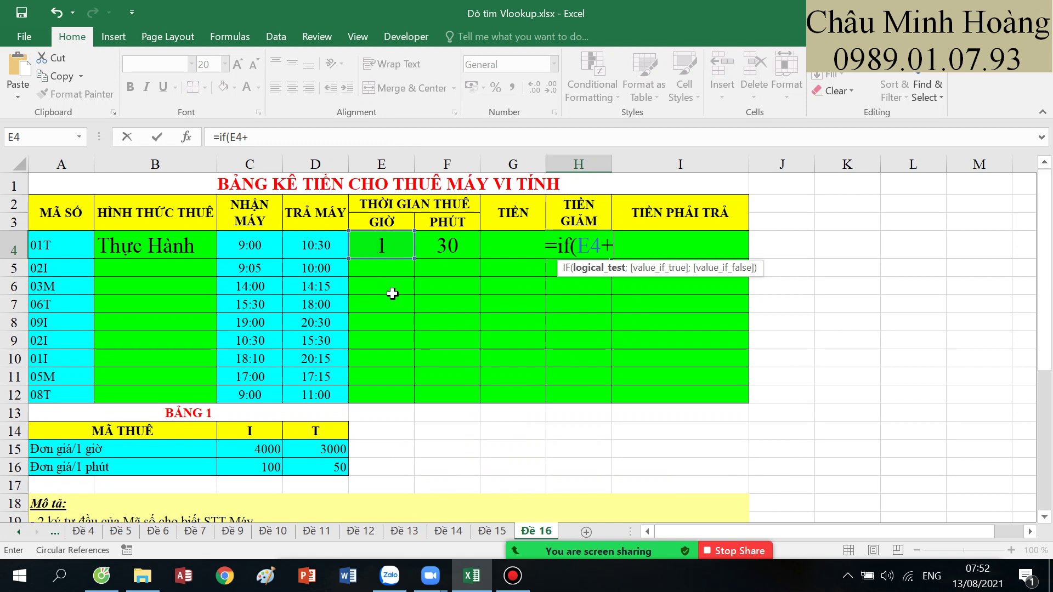
pyautogui.scroll(-4, 393, 294)
pyautogui.scroll(4, 417, 329)
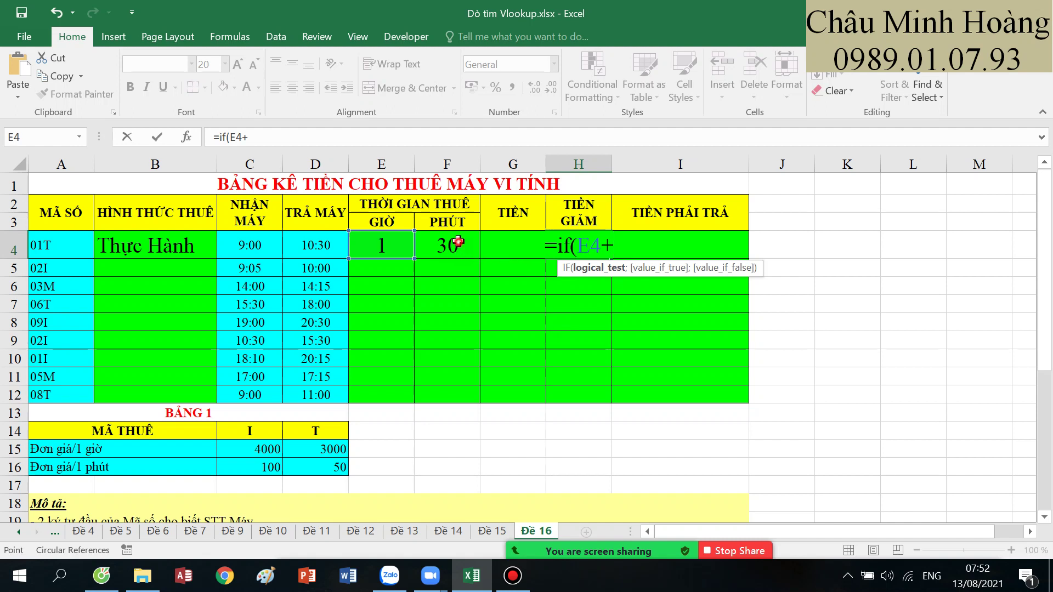
pyautogui.click(457, 243)
pyautogui.write('/60)')
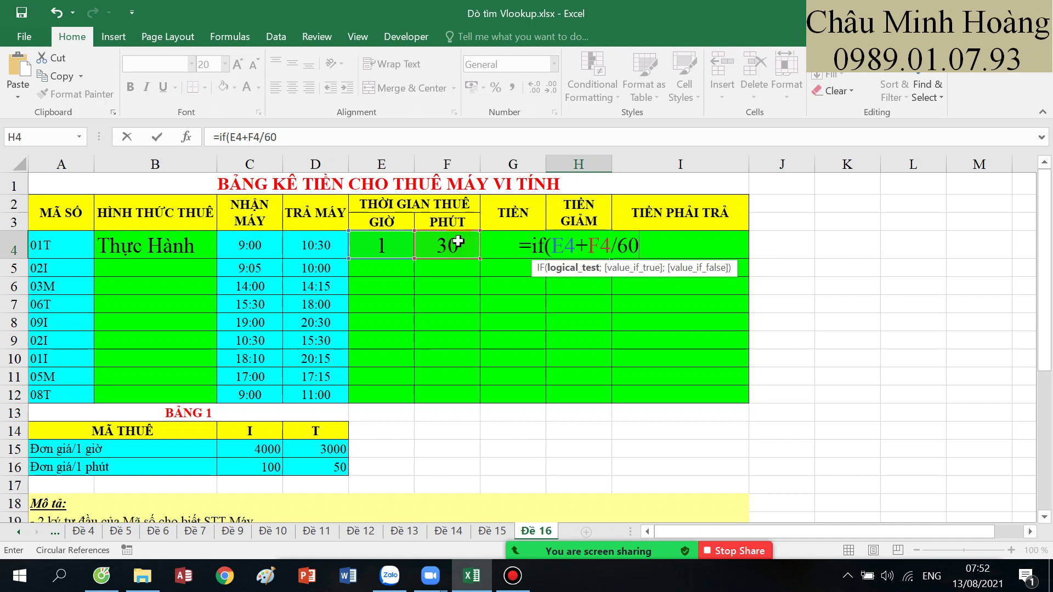
# - Enclose the E4+F4/60 sum in parentheses and complete the IF condition as greater than 2
pyautogui.click(548, 245)
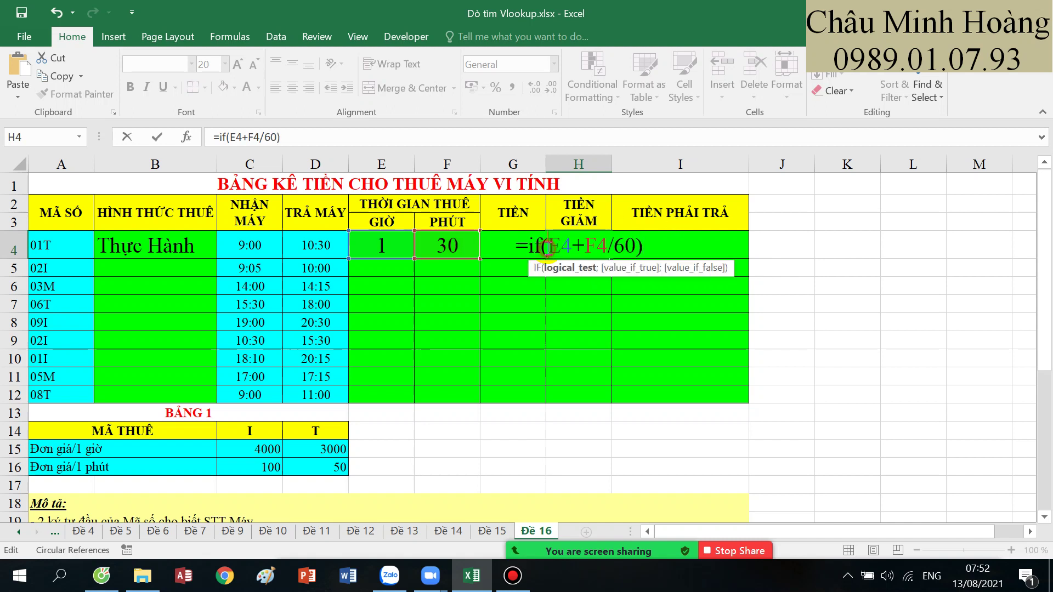
pyautogui.write('(')
pyautogui.click(676, 251)
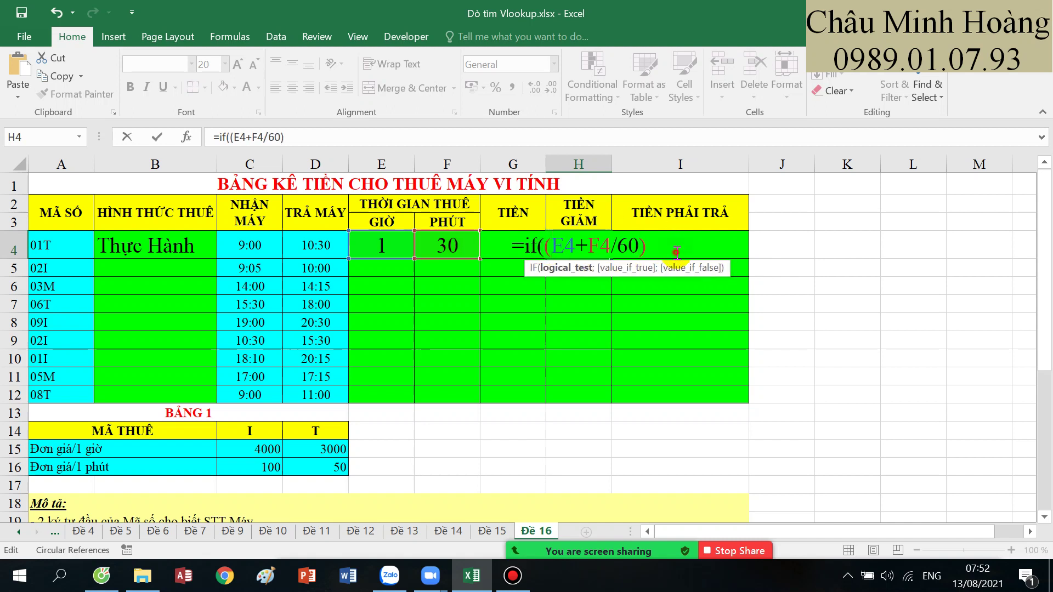
pyautogui.write('>')
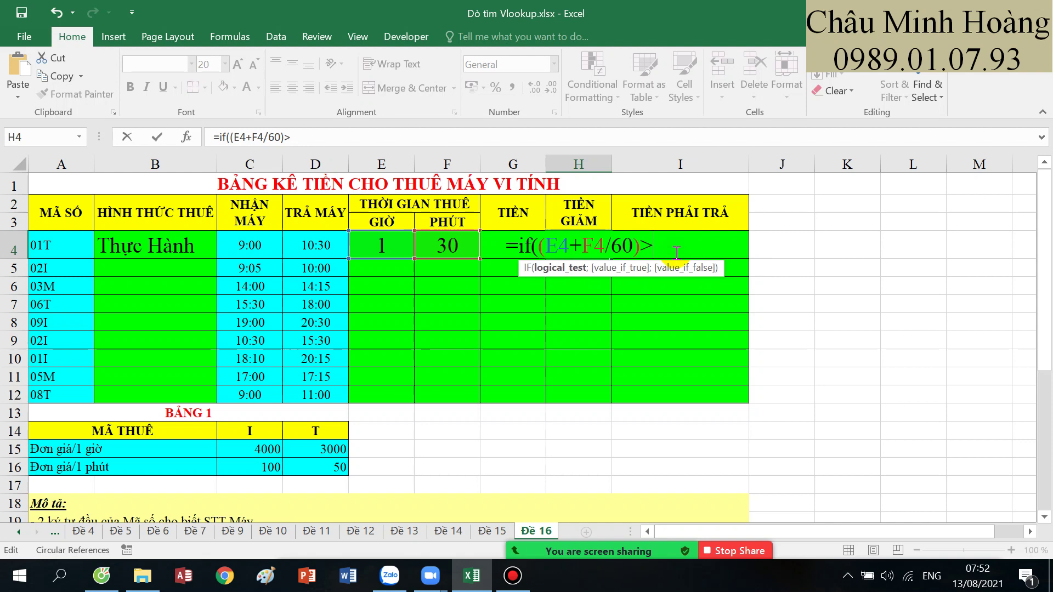
pyautogui.write('2;')
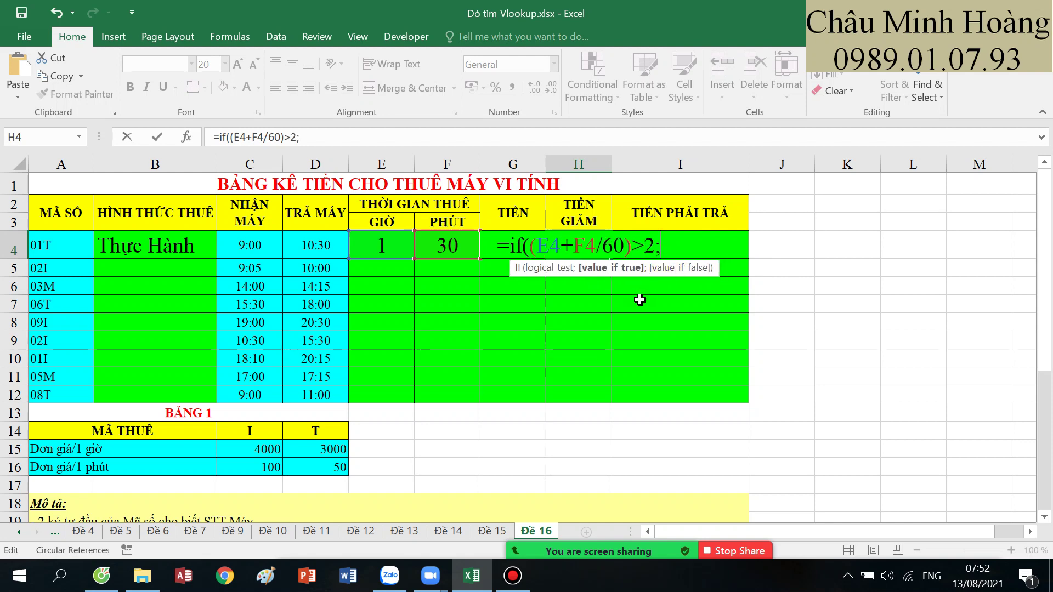
# - Return 20% if true and 0 otherwise, multiply the IF result by G4, and enter the discount formula
pyautogui.scroll(-5, 640, 298)
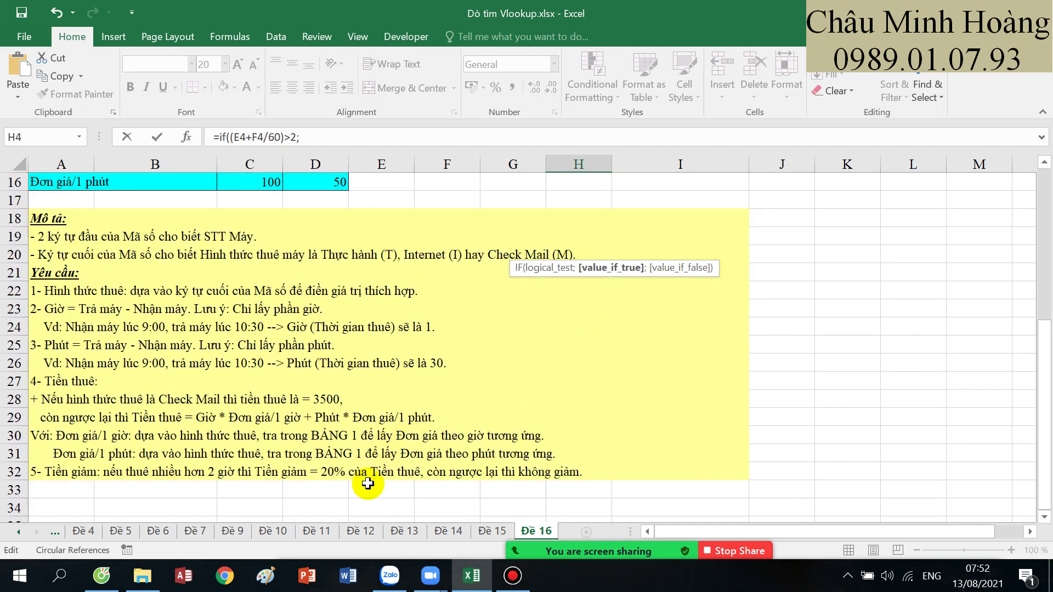
pyautogui.scroll(5, 368, 483)
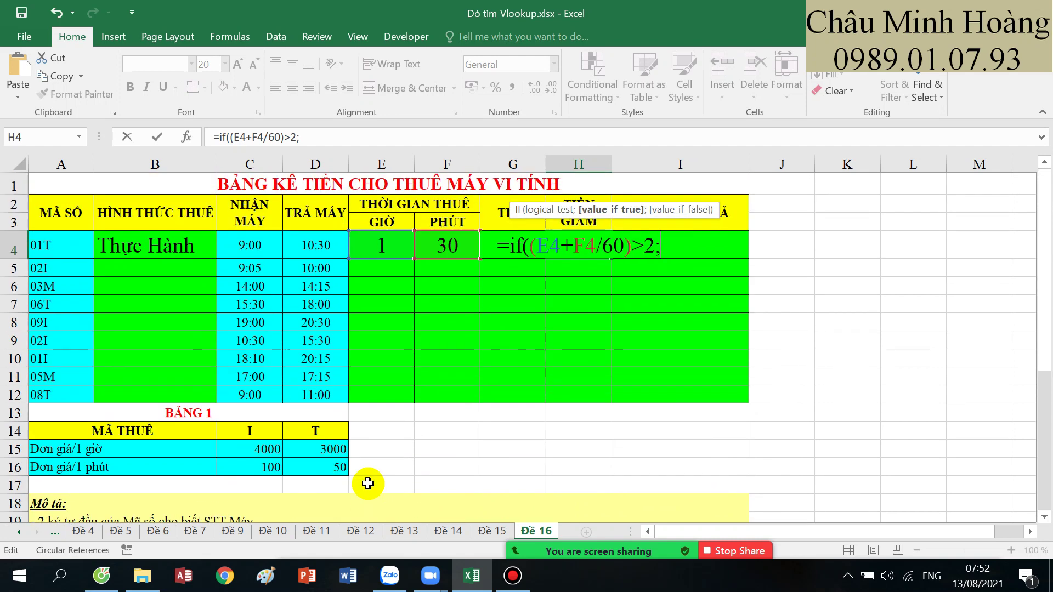
pyautogui.write('20%;0')
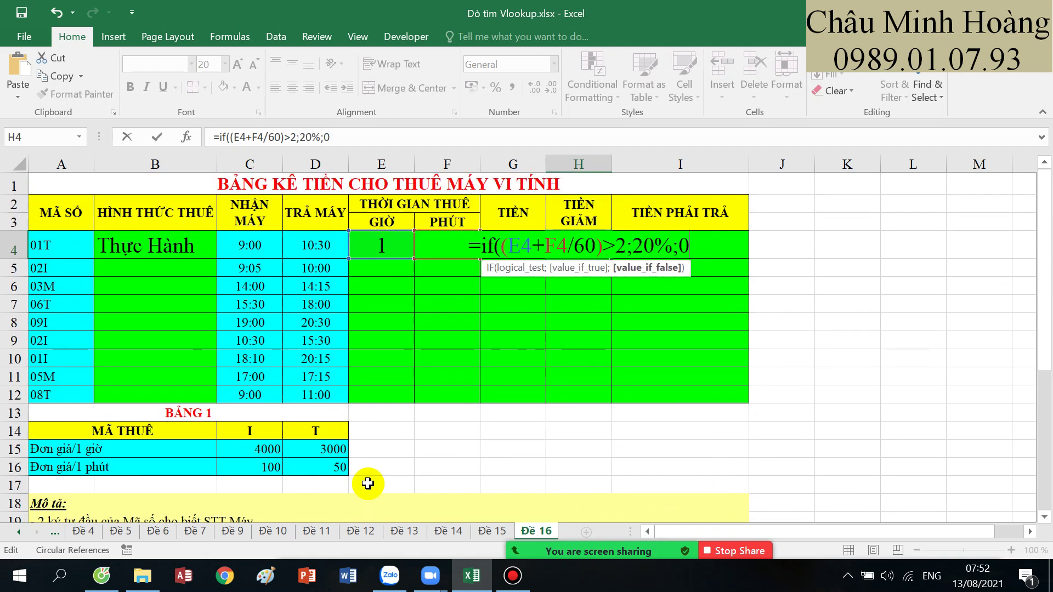
pyautogui.write(')*')
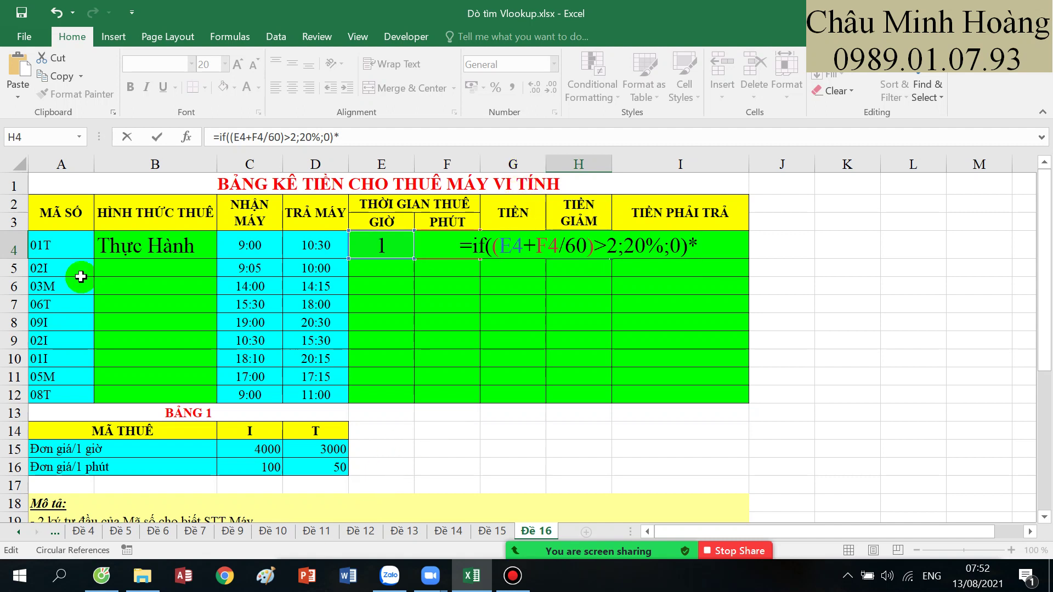
pyautogui.write('G4')
pyautogui.press('Return')
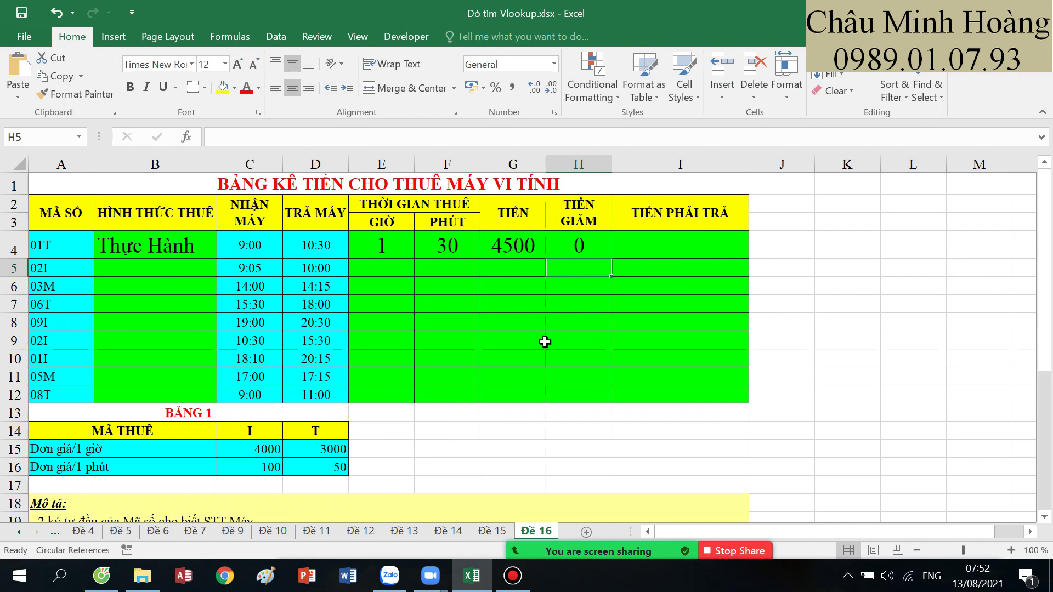
# - Review the finished discount formula in H4 and the charge formula in G4
pyautogui.scroll(-6, 546, 341)
pyautogui.scroll(6, 609, 311)
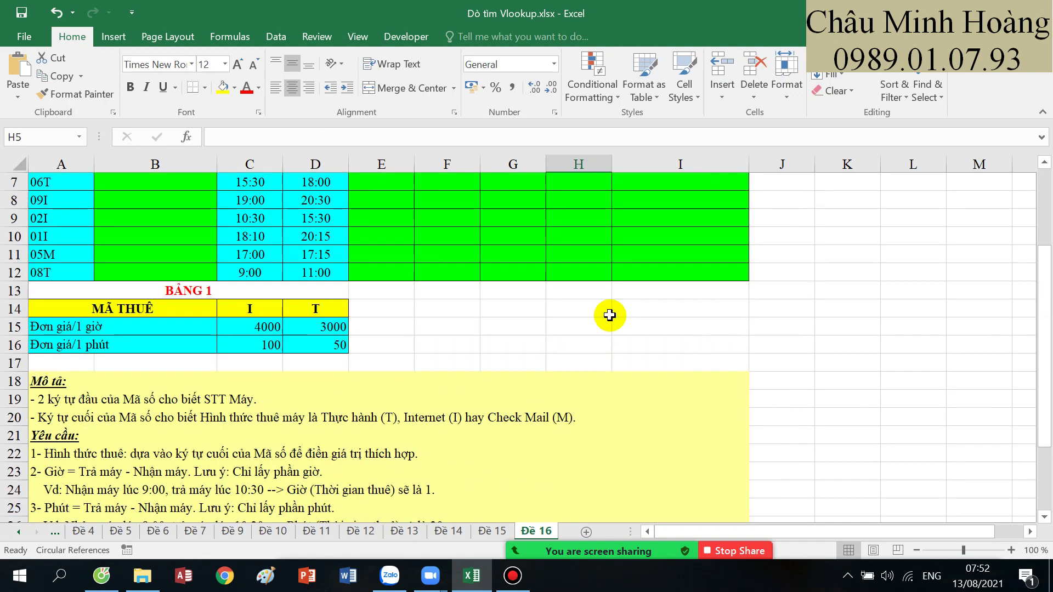
pyautogui.click(591, 245)
pyautogui.doubleClick(591, 245)
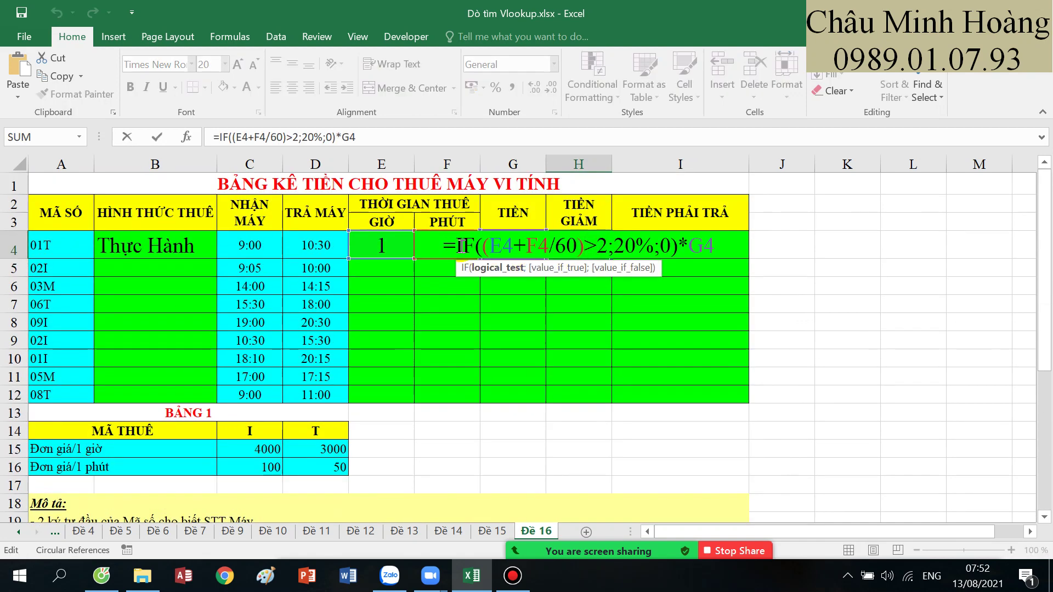
pyautogui.moveTo(462, 259); pyautogui.dragTo(739, 260)
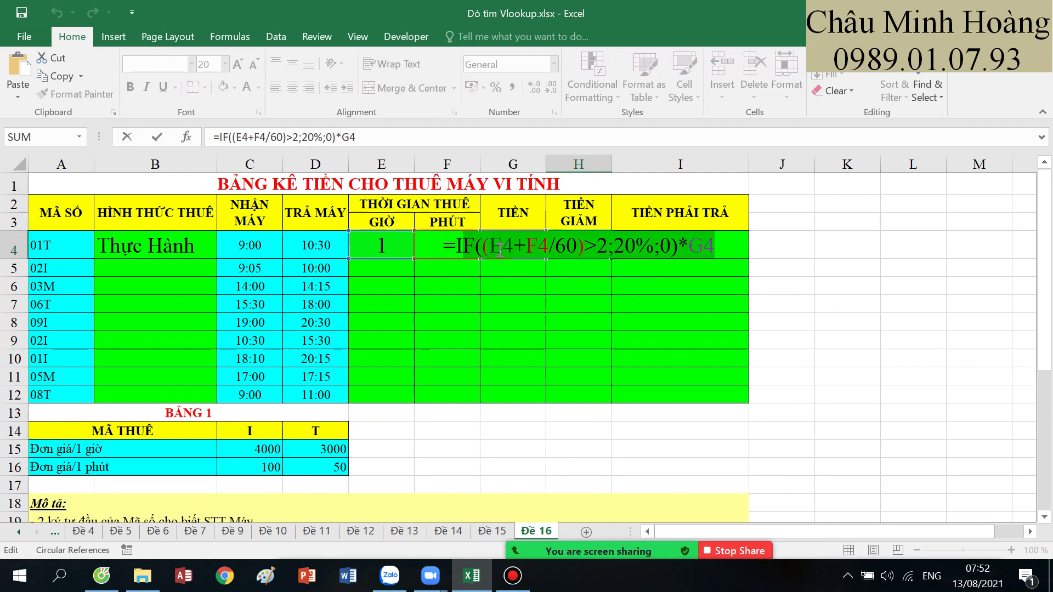
pyautogui.click(513, 576)
pyautogui.press('Return')
pyautogui.click(529, 244)
pyautogui.doubleClick(529, 244)
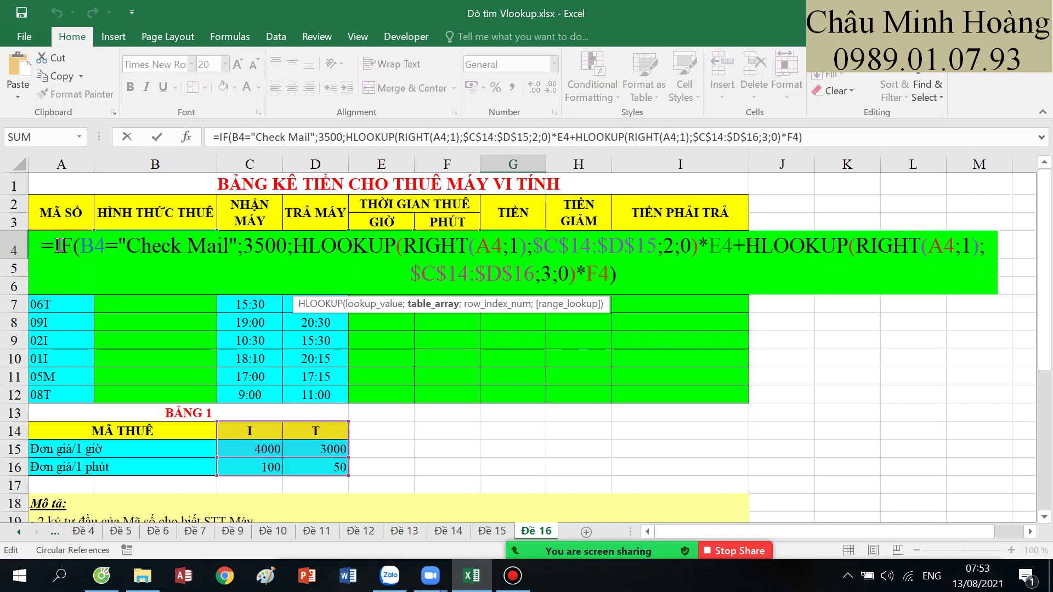
pyautogui.moveTo(60, 245); pyautogui.dragTo(651, 291)
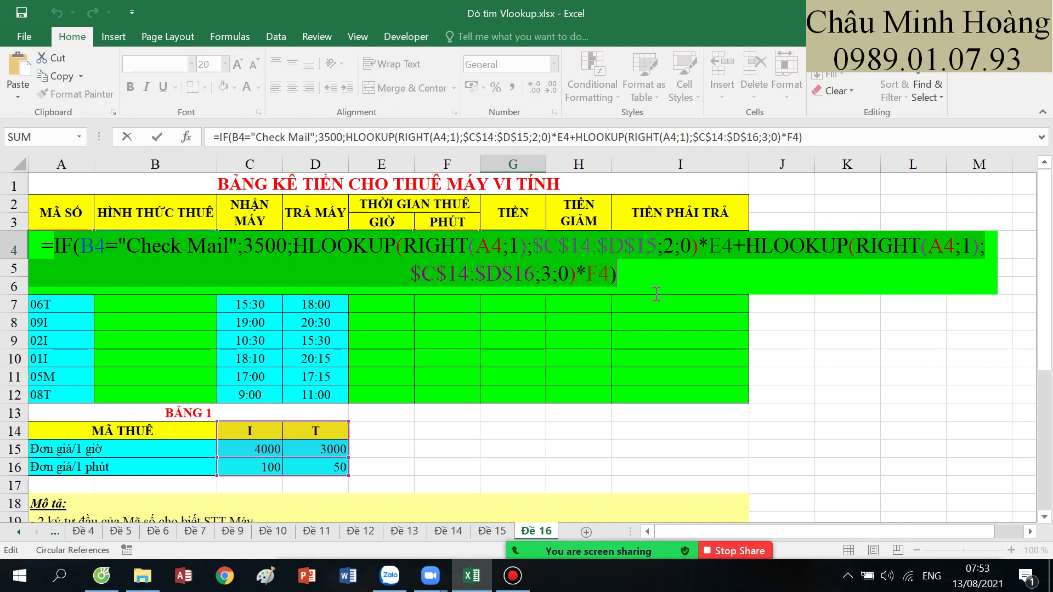
pyautogui.moveTo(654, 566)
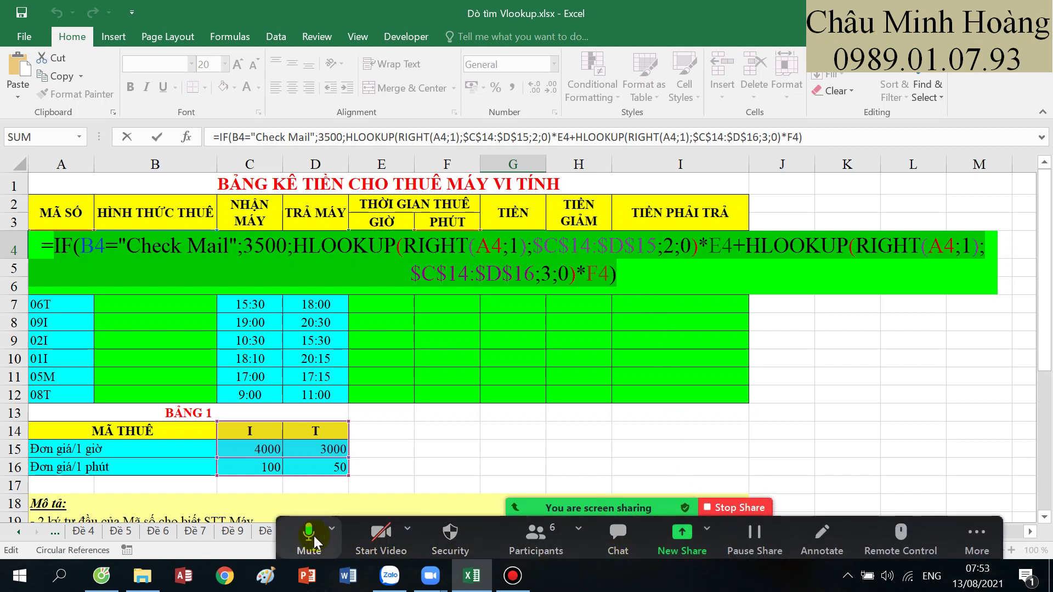
pyautogui.click(513, 576)
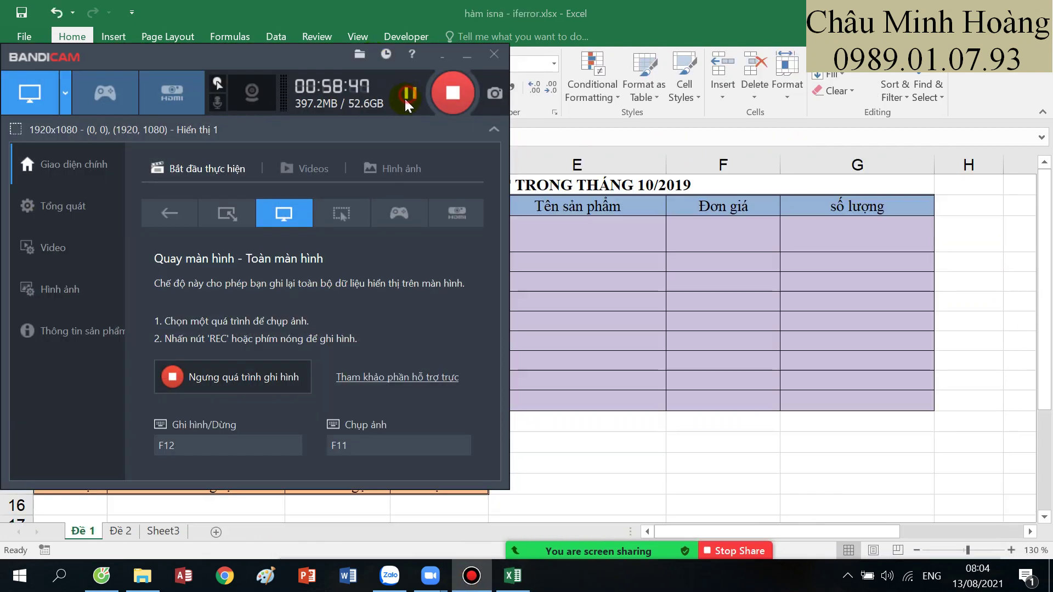
pyautogui.click(464, 58)
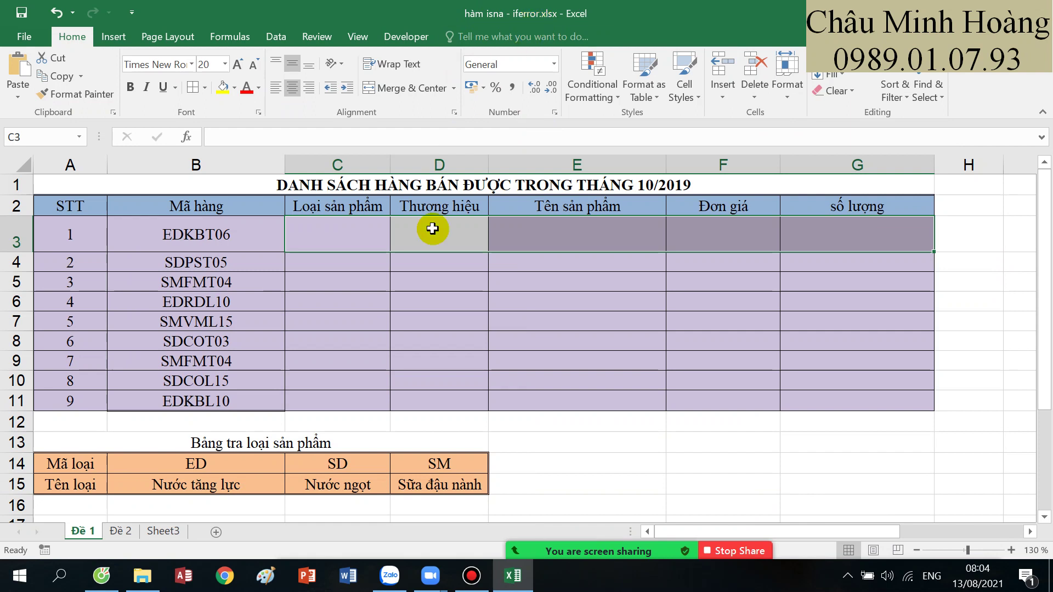
# - Start an HLOOKUP in C3 of the Đề 1 sales list, with LEFT(B3;2) as the lookup value
pyautogui.click(359, 246)
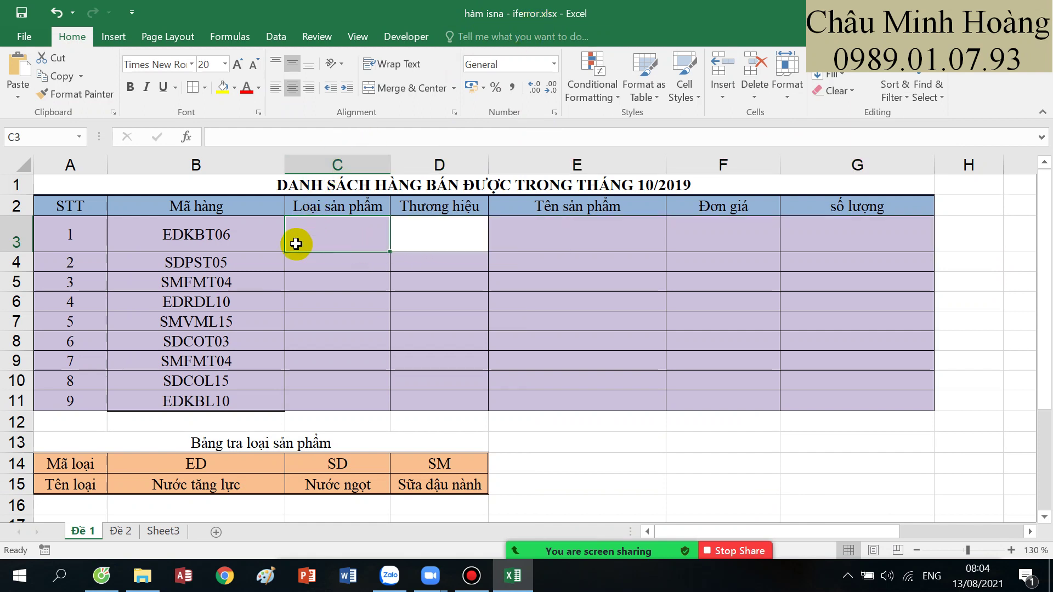
pyautogui.moveTo(238, 457); pyautogui.dragTo(417, 484)
pyautogui.click(355, 235)
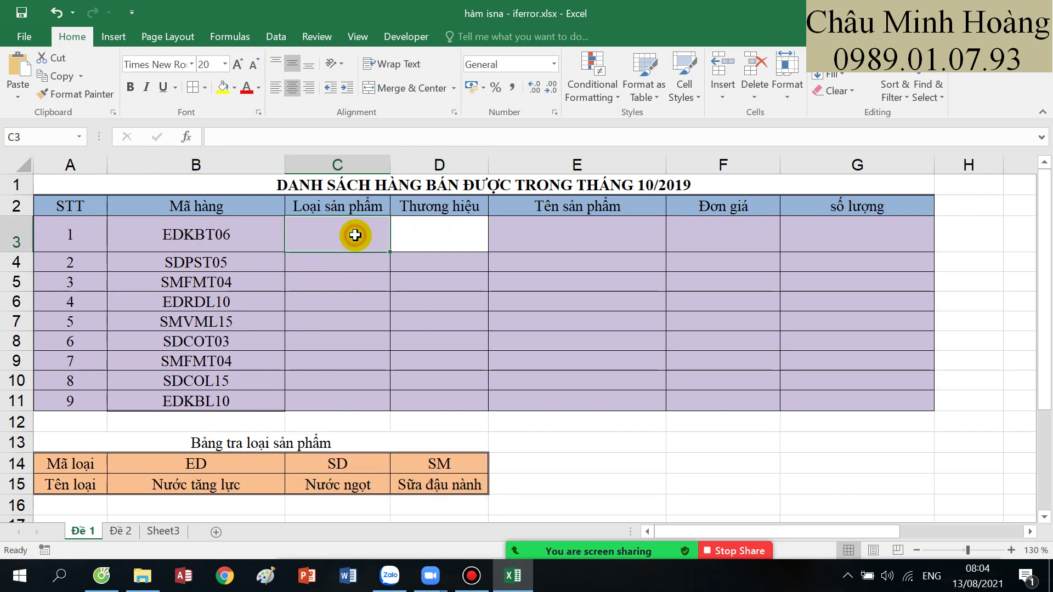
pyautogui.write('=hl')
pyautogui.press('Tab')
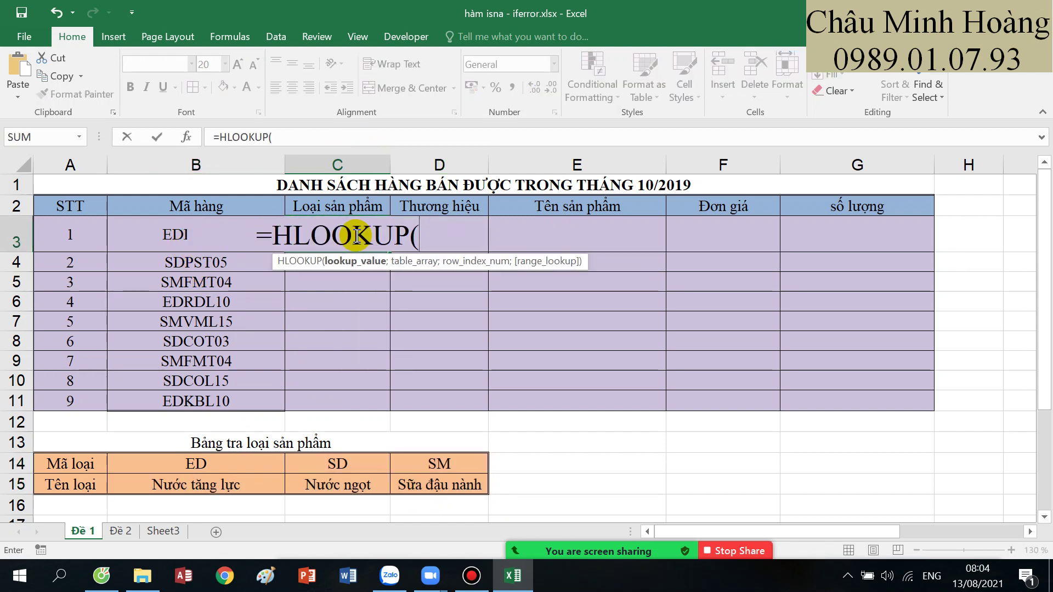
pyautogui.write('lef')
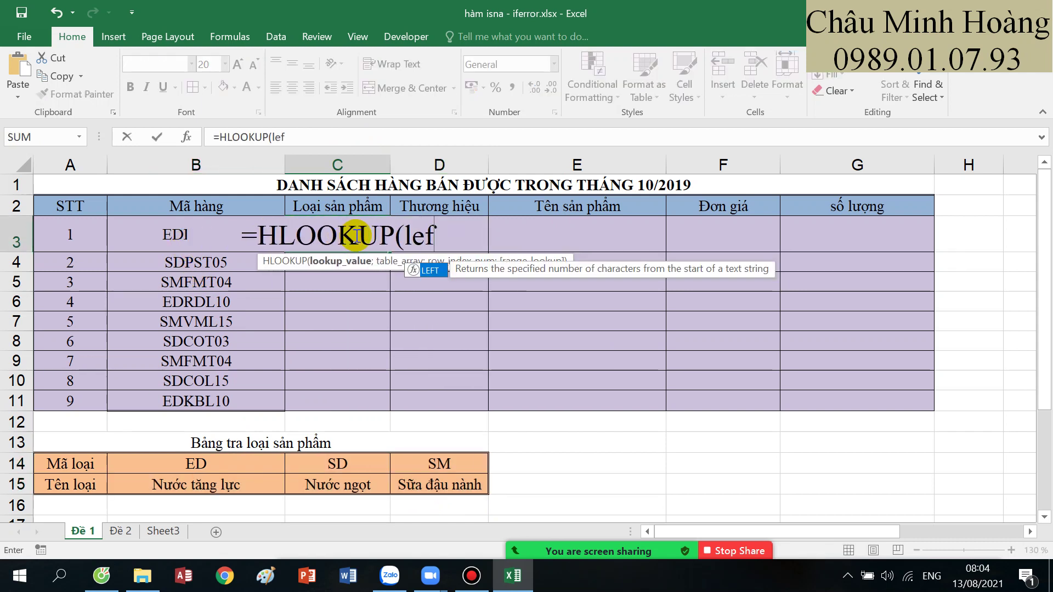
pyautogui.press('Tab')
pyautogui.click(168, 234)
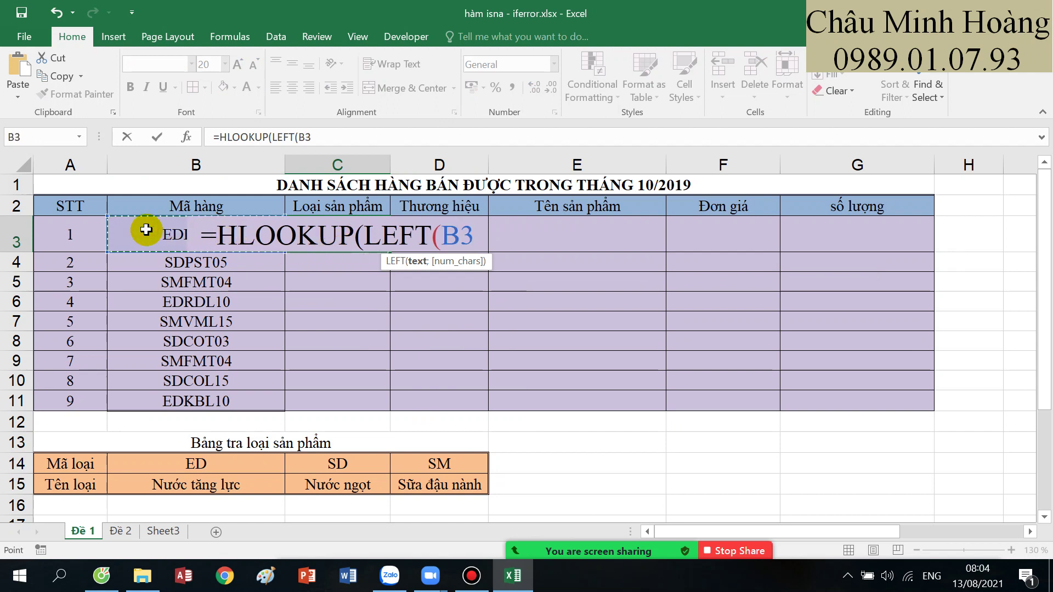
pyautogui.write(';2);')
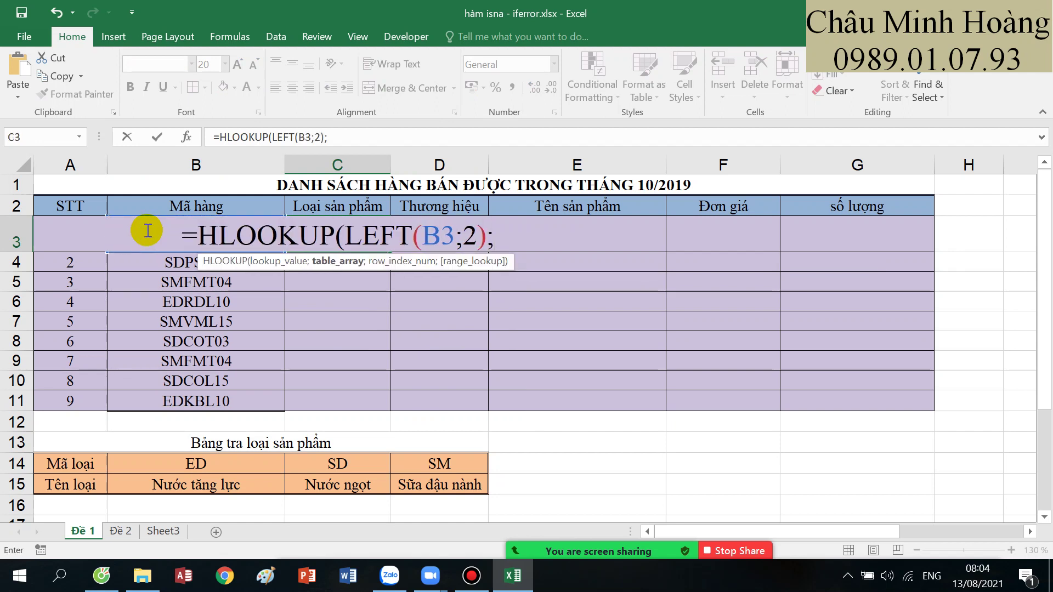
# - Complete the C3 HLOOKUP with table range $B$14:$D$15, row index 2 and match type 0, and enter it
pyautogui.moveTo(192, 466); pyautogui.dragTo(441, 490)
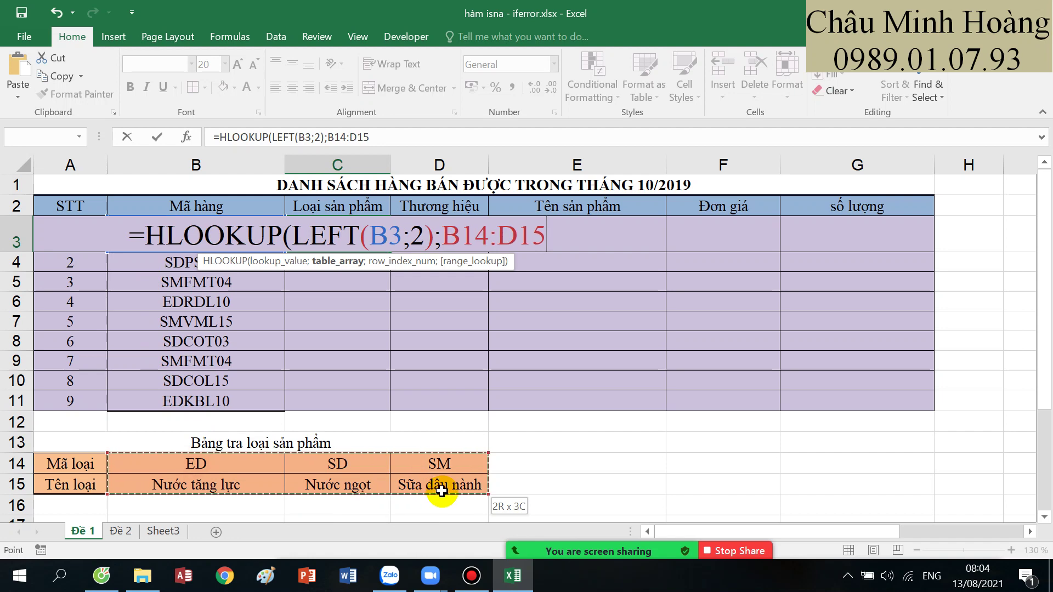
pyautogui.press('F4')
pyautogui.write(';2;')
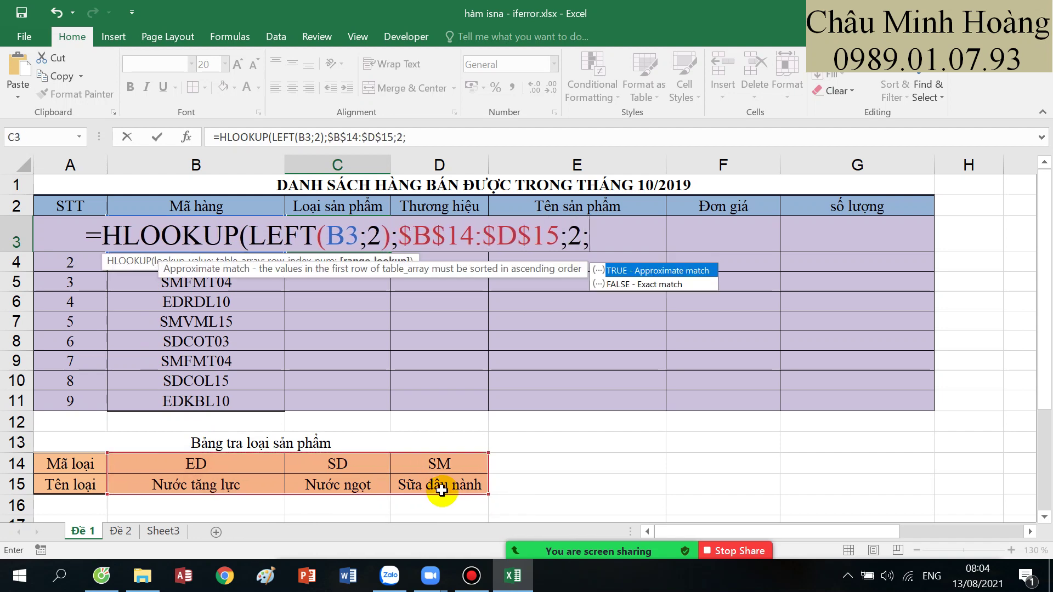
pyautogui.write('0)')
pyautogui.press('Return')
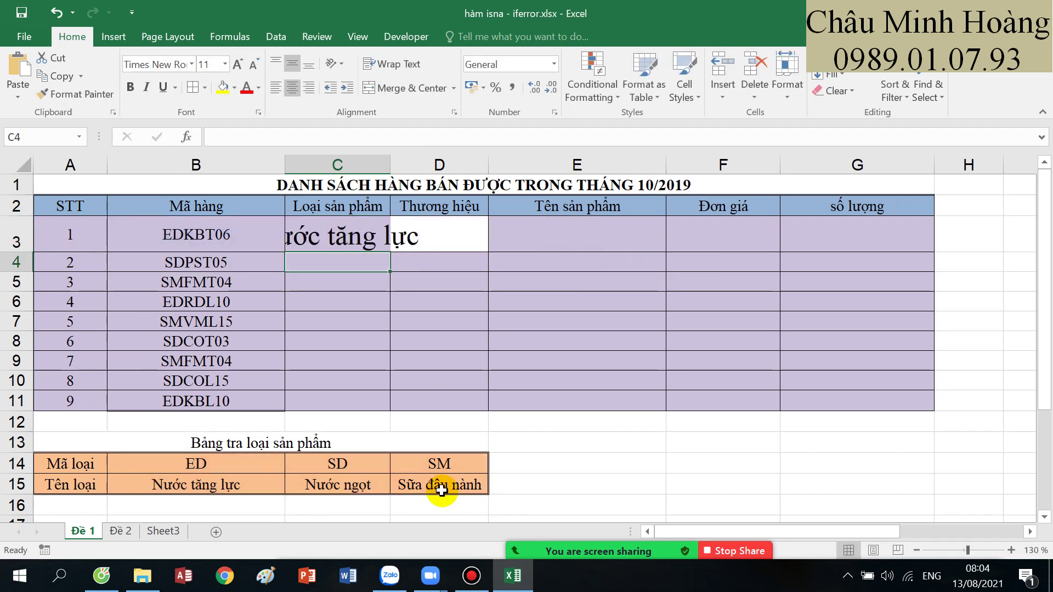
# - Fill the C3 product type formula down to C11 and widen column C to fit the product type names
pyautogui.moveTo(390, 165); pyautogui.dragTo(423, 165)
pyautogui.click(414, 241)
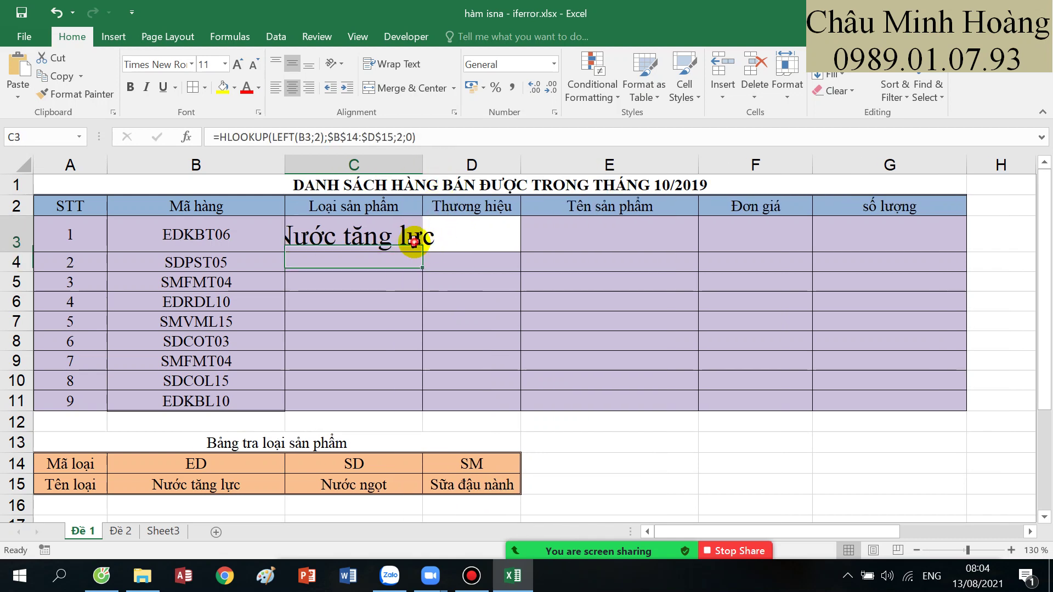
pyautogui.click(422, 254)
pyautogui.click(419, 245)
pyautogui.moveTo(422, 251); pyautogui.dragTo(400, 408)
pyautogui.scroll(-2, 404, 329)
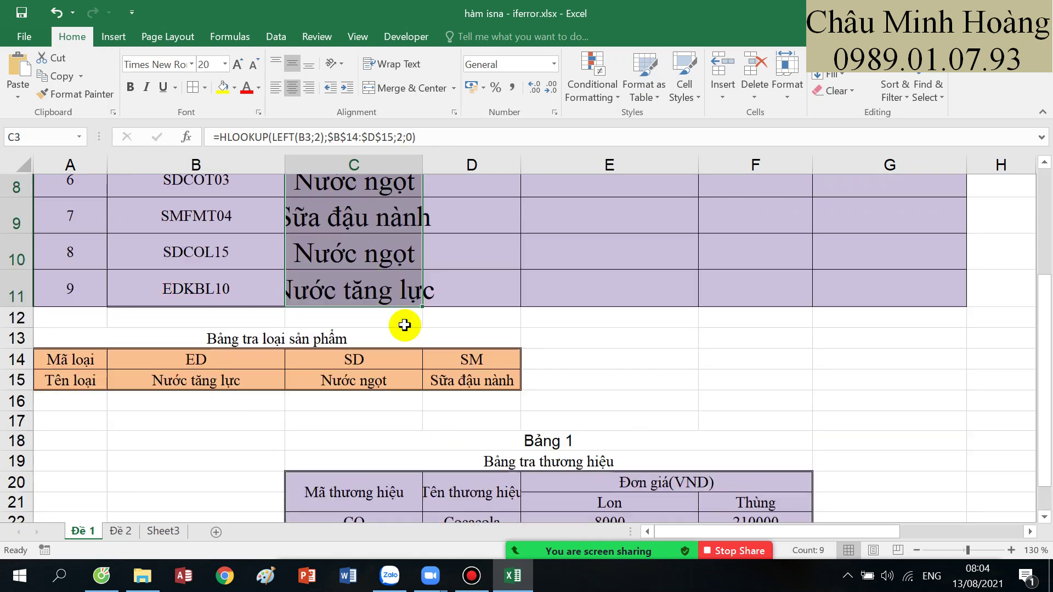
pyautogui.scroll(2, 400, 327)
pyautogui.moveTo(422, 165); pyautogui.dragTo(458, 165)
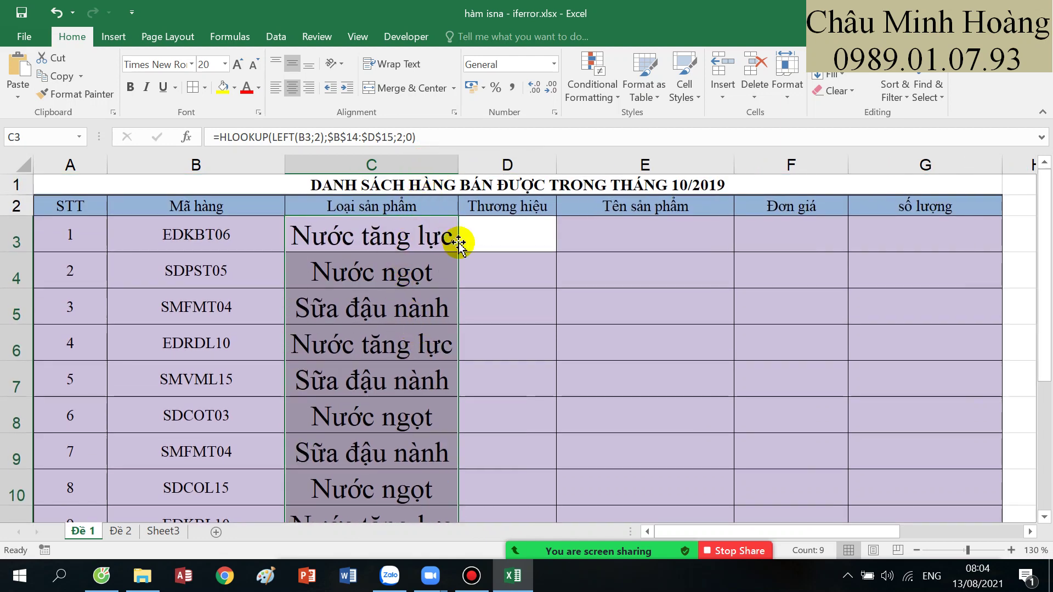
pyautogui.scroll(-1, 428, 356)
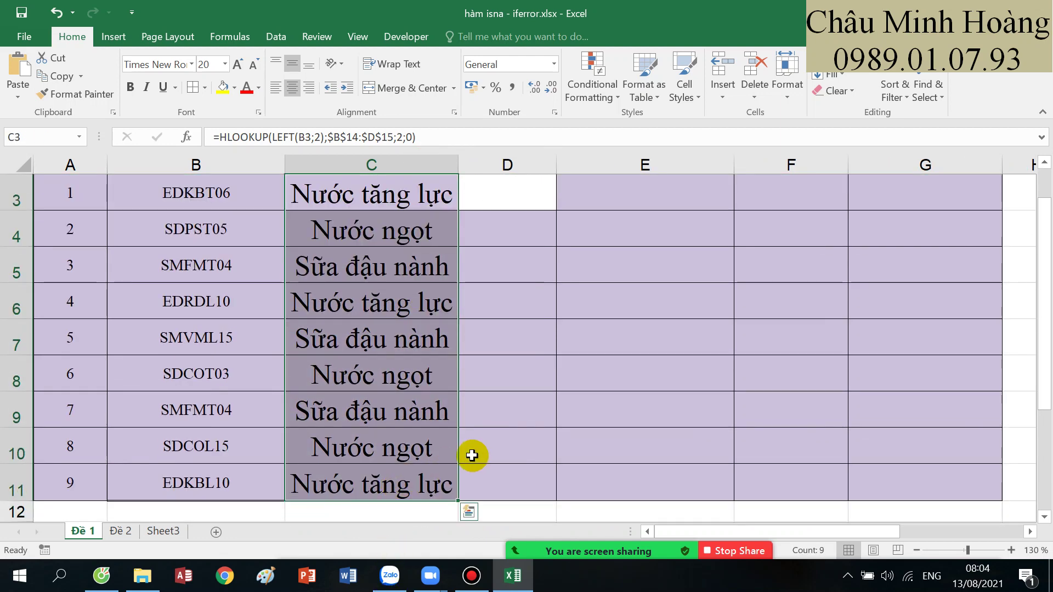
pyautogui.scroll(1, 470, 452)
# - Examine the brand codes and names in Bảng 1 and Bảng 2 as lookup sources for the Thương hiệu column
pyautogui.click(512, 245)
pyautogui.scroll(-1, 525, 339)
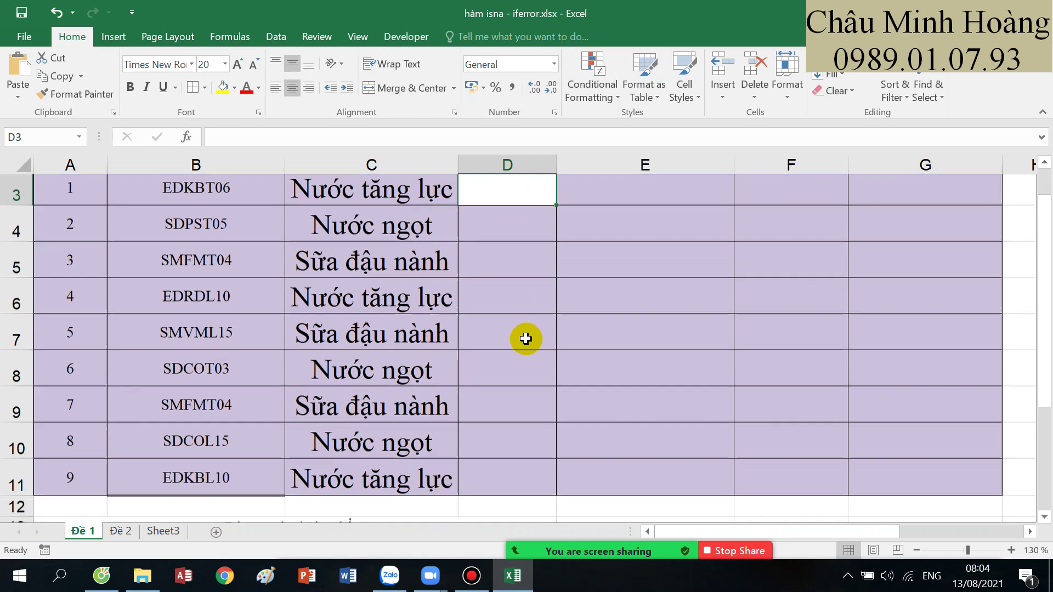
pyautogui.scroll(-3, 525, 339)
pyautogui.moveTo(430, 366); pyautogui.dragTo(521, 404)
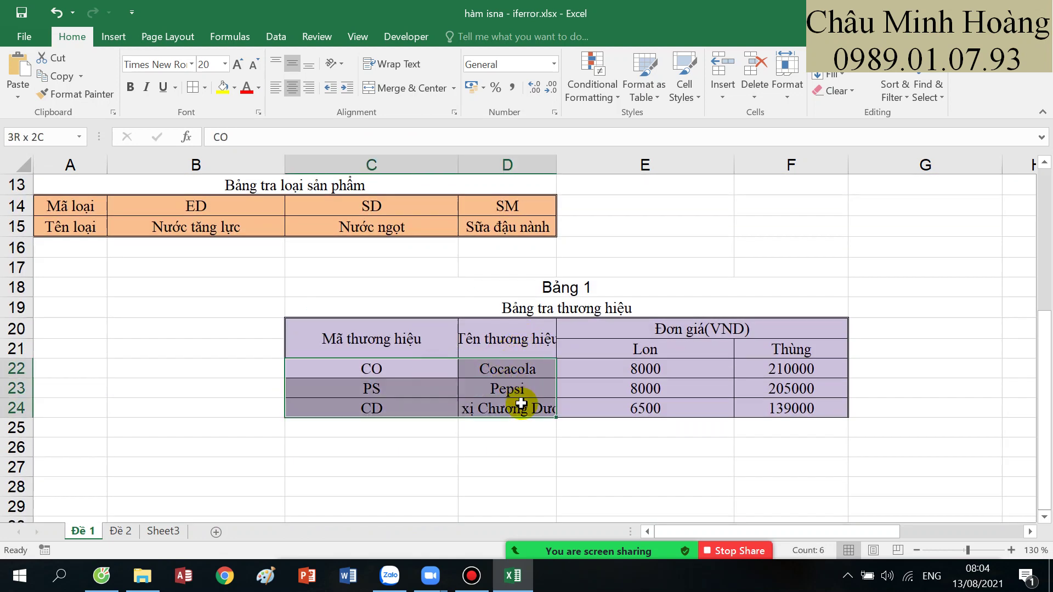
pyautogui.moveTo(435, 371); pyautogui.dragTo(490, 406)
pyautogui.scroll(4, 494, 409)
pyautogui.moveTo(661, 369); pyautogui.dragTo(828, 370)
pyautogui.scroll(-3, 910, 371)
pyautogui.moveTo(900, 251); pyautogui.dragTo(833, 222)
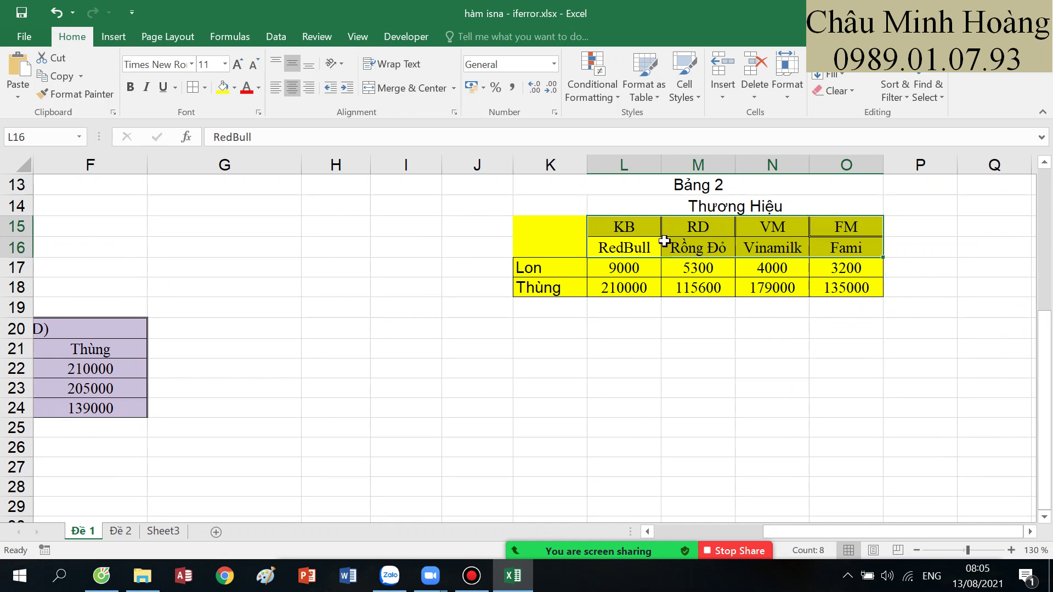
pyautogui.moveTo(480, 372); pyautogui.dragTo(5, 417)
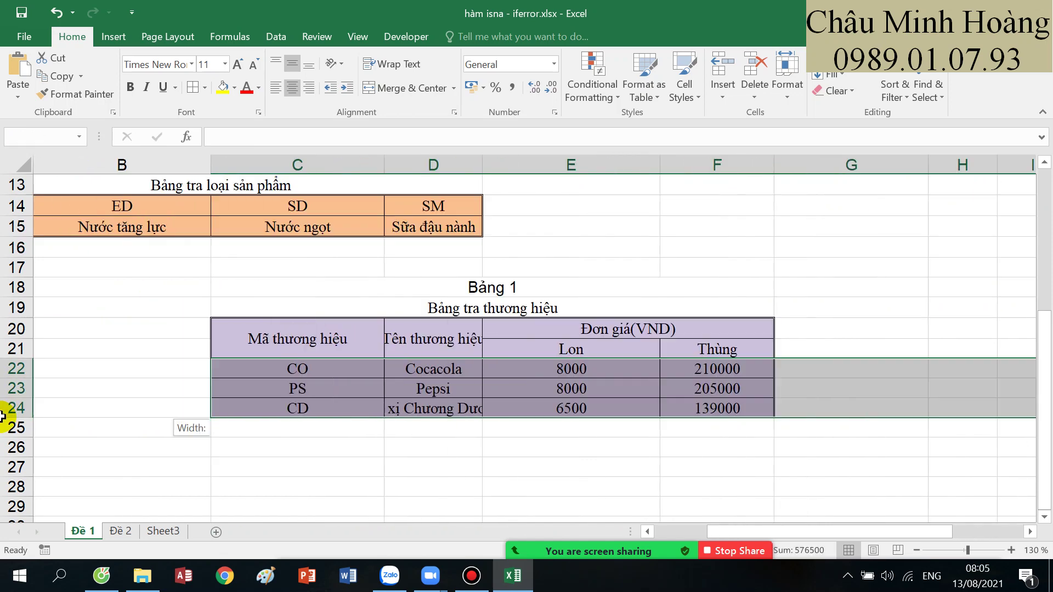
pyautogui.scroll(4, 438, 376)
pyautogui.scroll(-4, 500, 371)
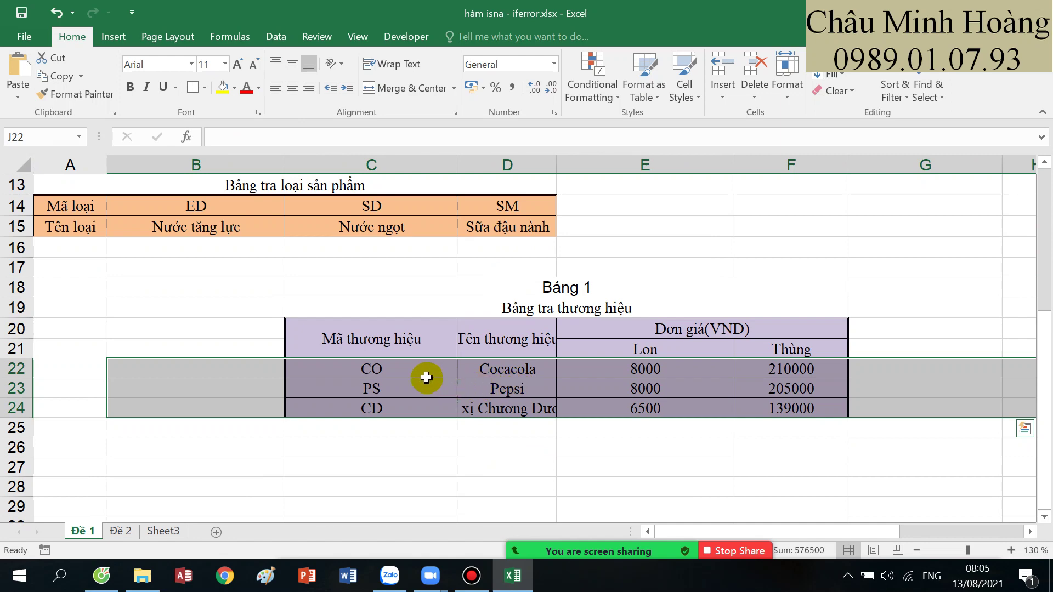
pyautogui.moveTo(423, 372); pyautogui.dragTo(509, 410)
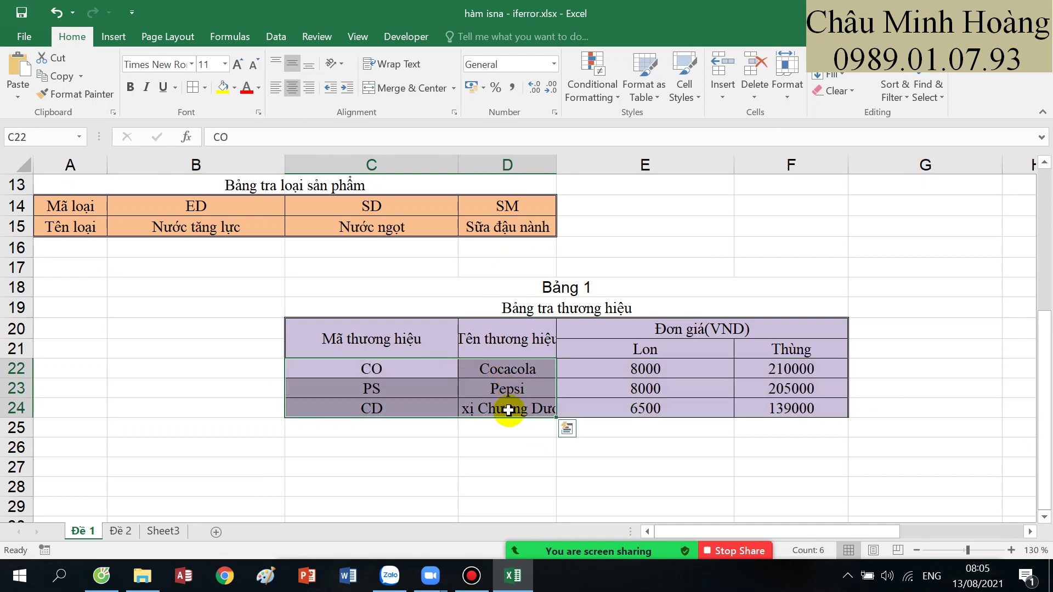
pyautogui.scroll(4, 504, 408)
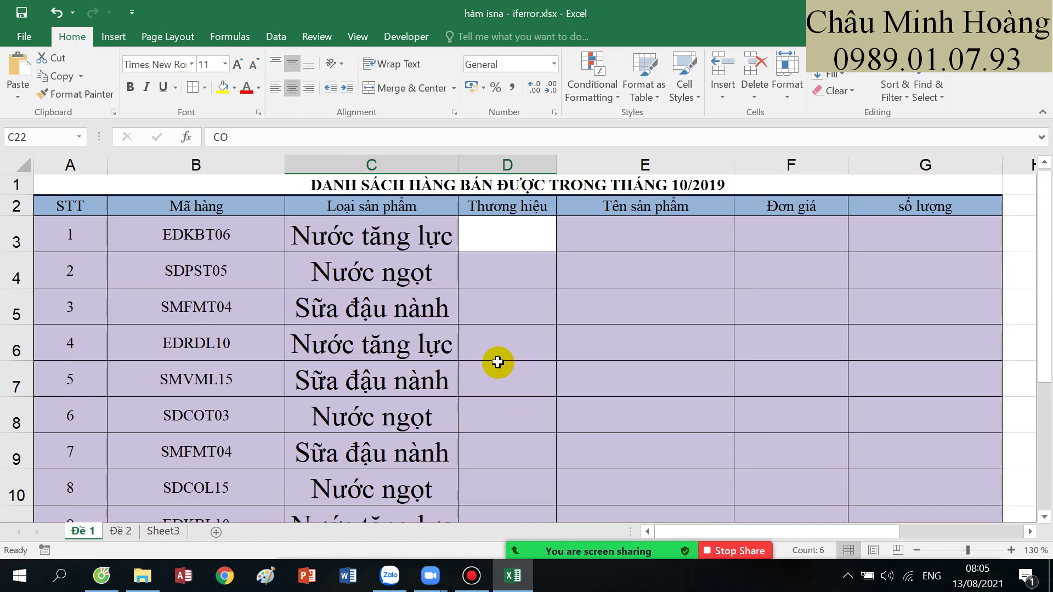
# - Start a VLOOKUP in D3 of the Thương hiệu column, with MID(B3;3;2) as the lookup value
pyautogui.click(502, 236)
pyautogui.write('=vlookup')
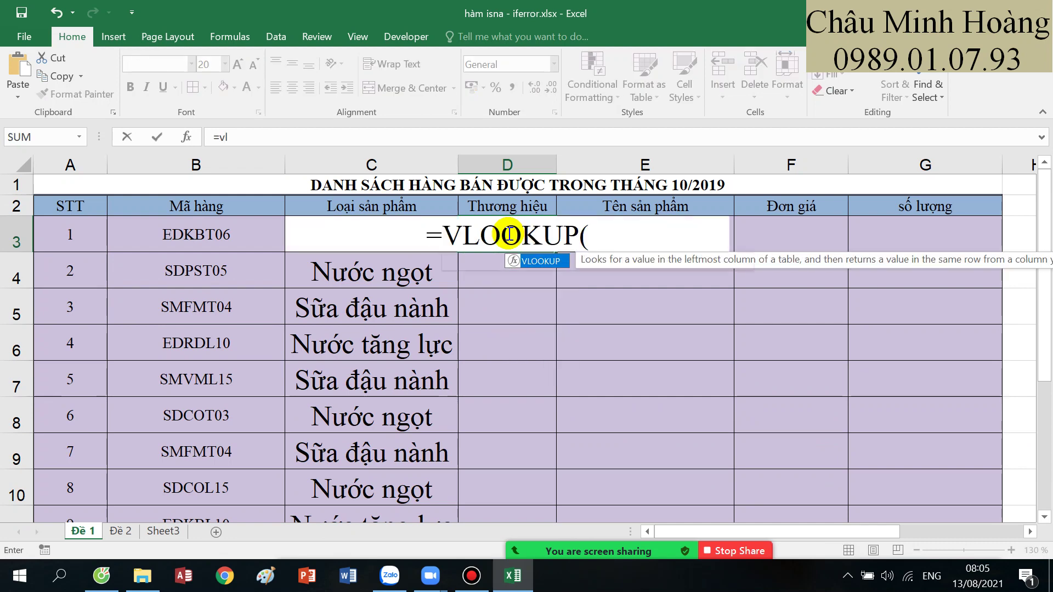
pyautogui.press('Tab')
pyautogui.scroll(-3, 522, 266)
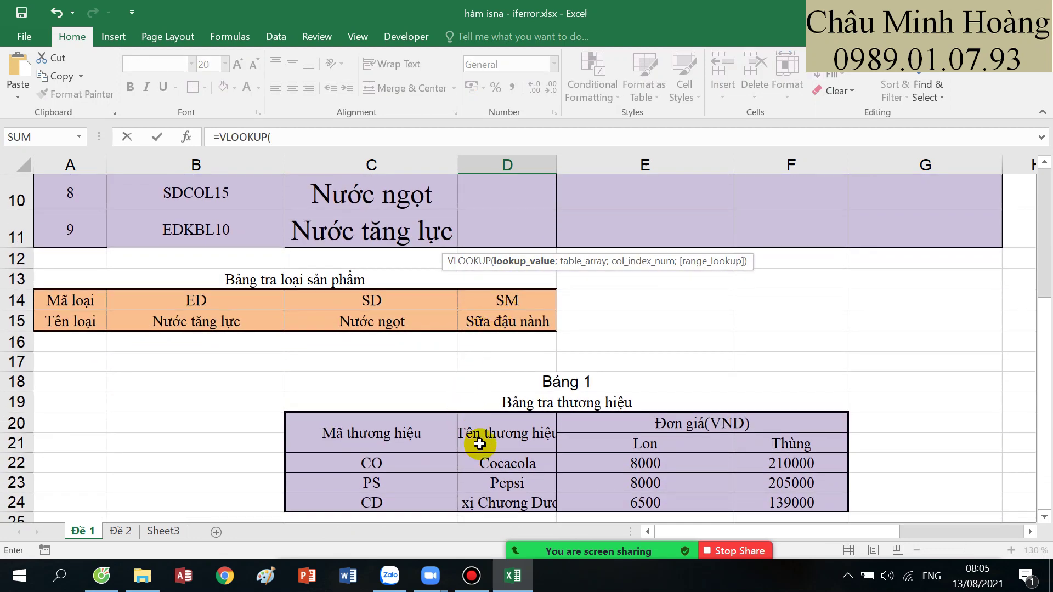
pyautogui.scroll(4, 431, 478)
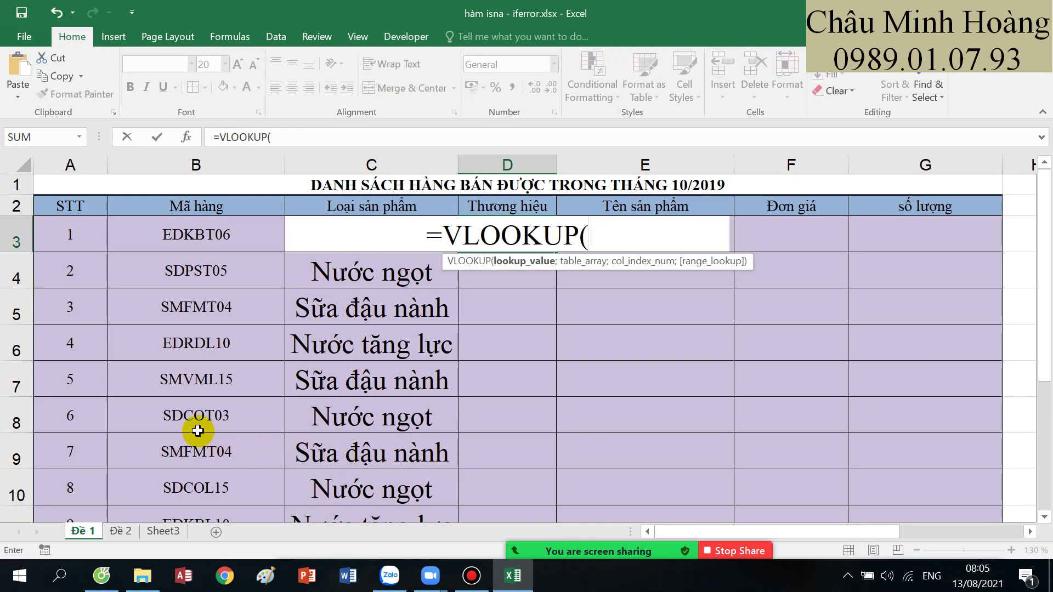
pyautogui.write('mid')
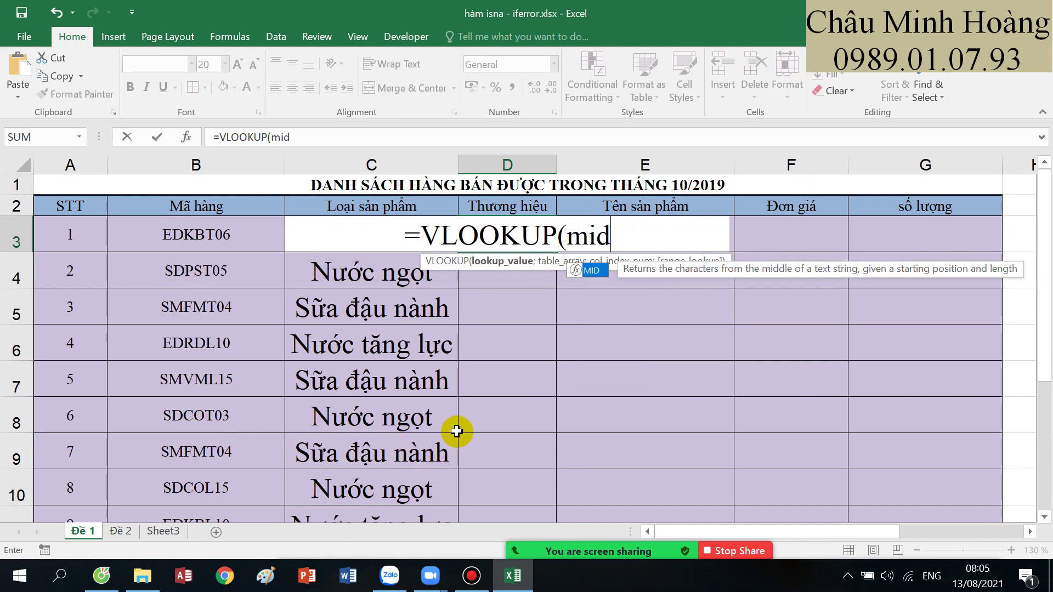
pyautogui.press('Tab')
pyautogui.click(216, 233)
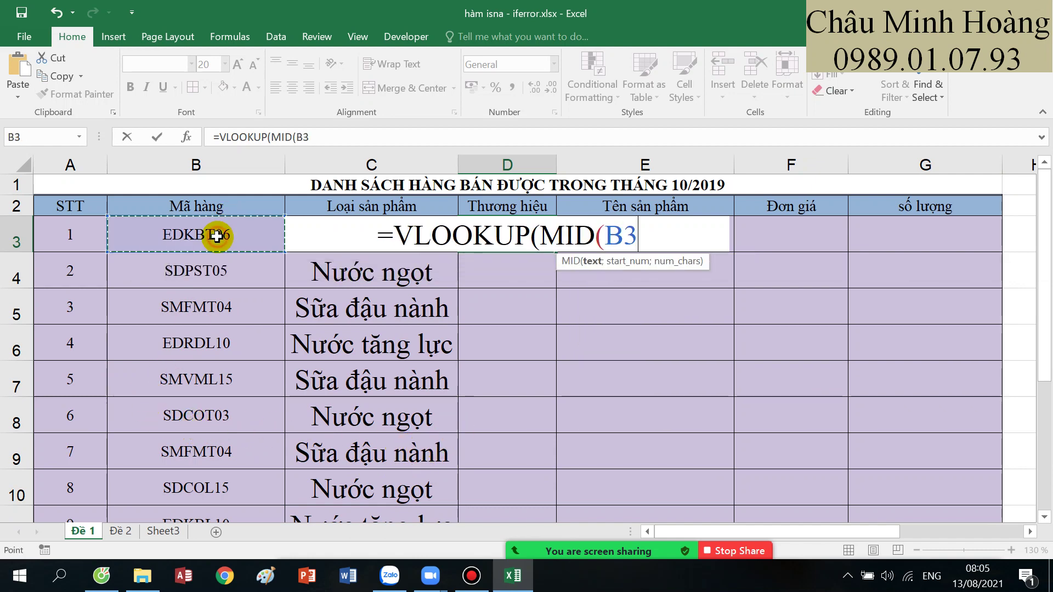
pyautogui.write(';3;2);')
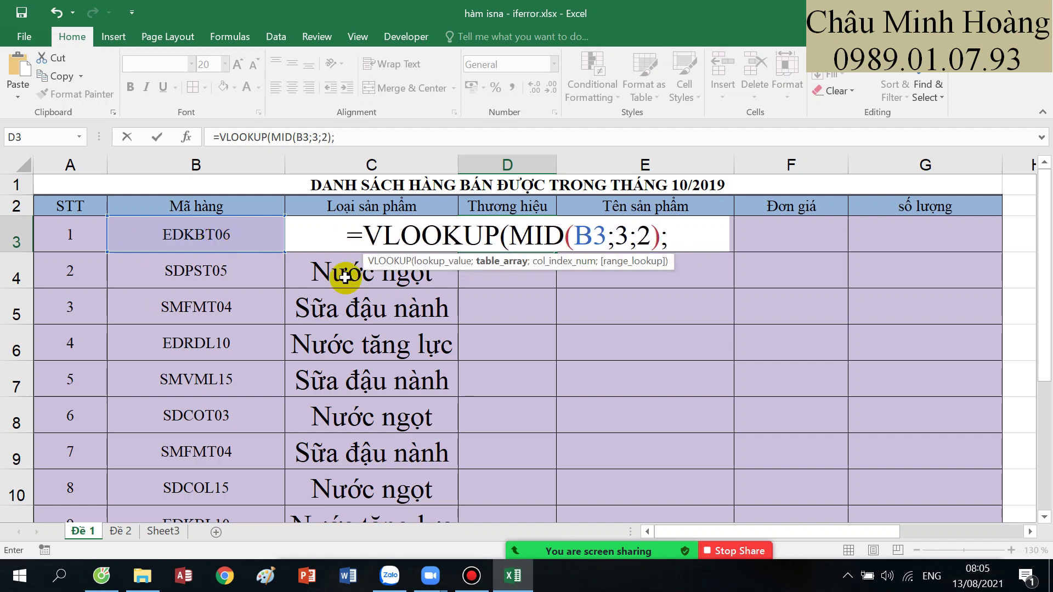
# - Complete the D3 VLOOKUP with Bảng 1's range $C$22:$D$24, column index 2 and match type 0, and enter it
pyautogui.scroll(-4, 344, 277)
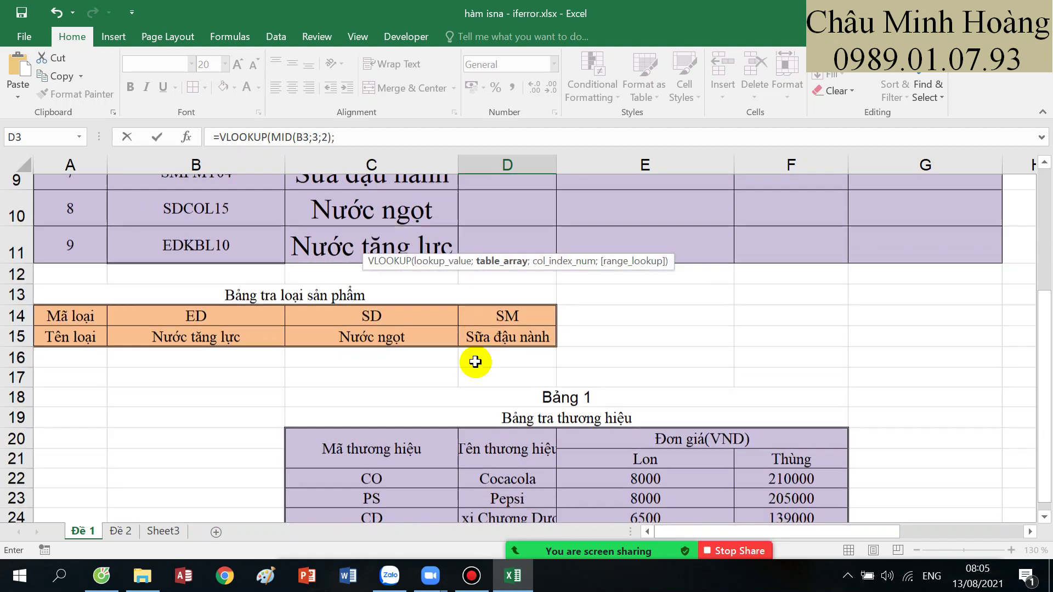
pyautogui.moveTo(411, 369); pyautogui.dragTo(417, 388)
pyautogui.moveTo(507, 393); pyautogui.dragTo(507, 400)
pyautogui.press('F4')
pyautogui.scroll(4, 508, 400)
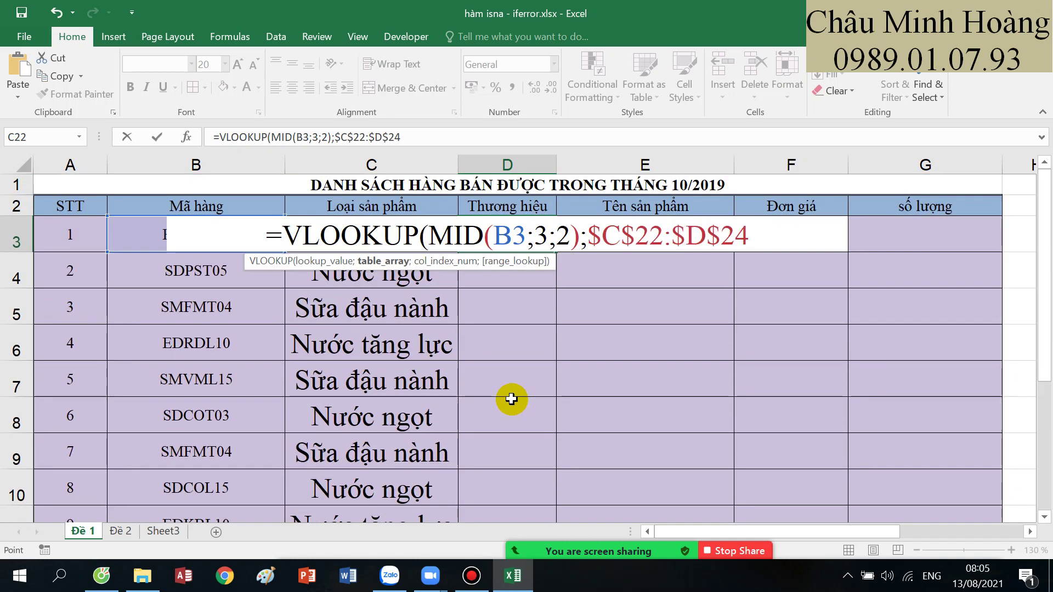
pyautogui.write(';2;0')
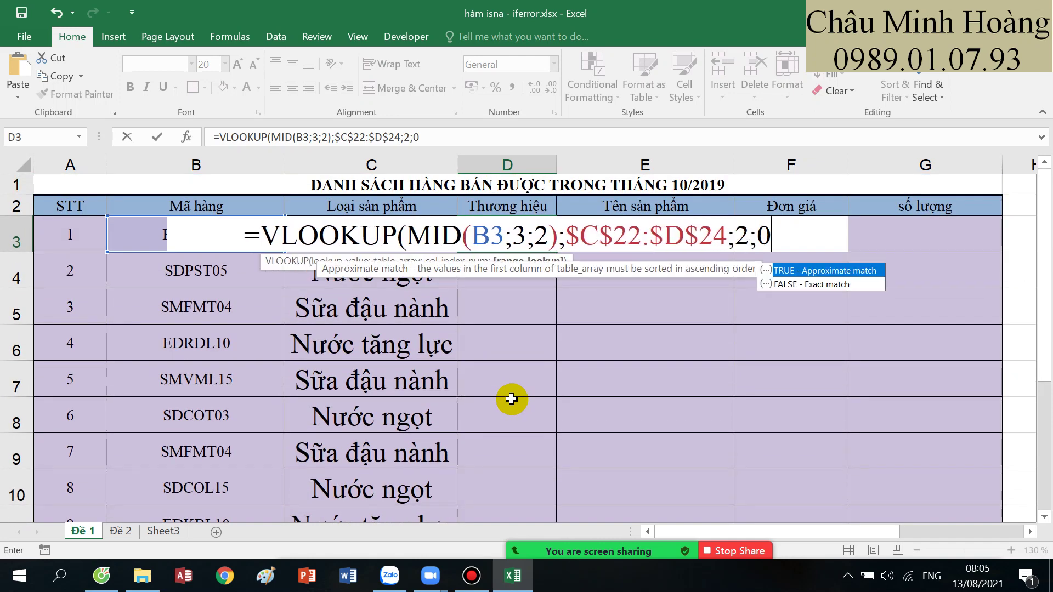
pyautogui.write(')')
pyautogui.press('Return')
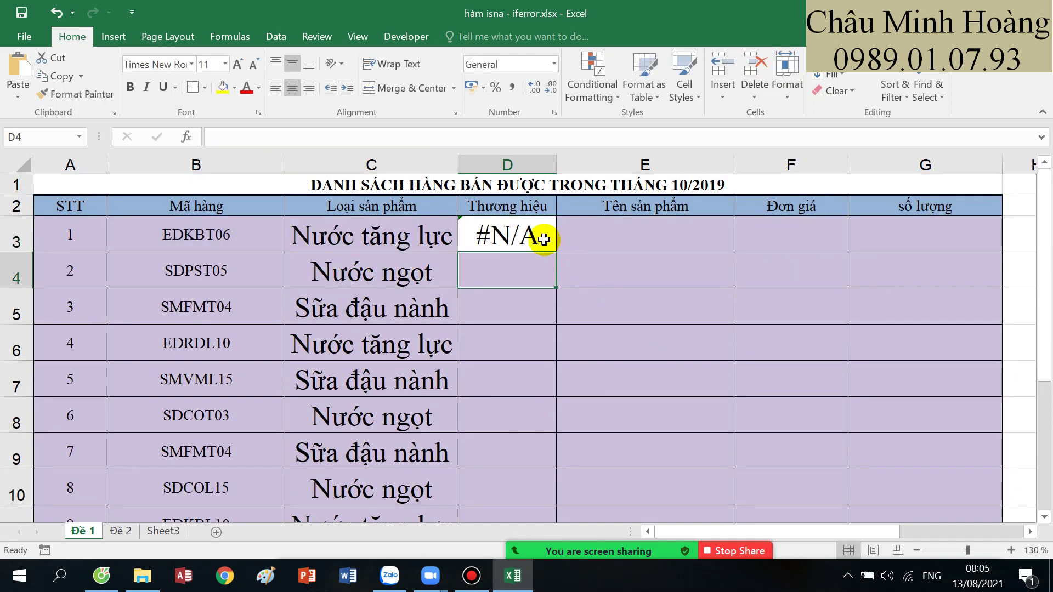
# - Fill the D3 brand formula down to D7 and widen column D
pyautogui.click(543, 240)
pyautogui.moveTo(552, 250); pyautogui.dragTo(538, 380)
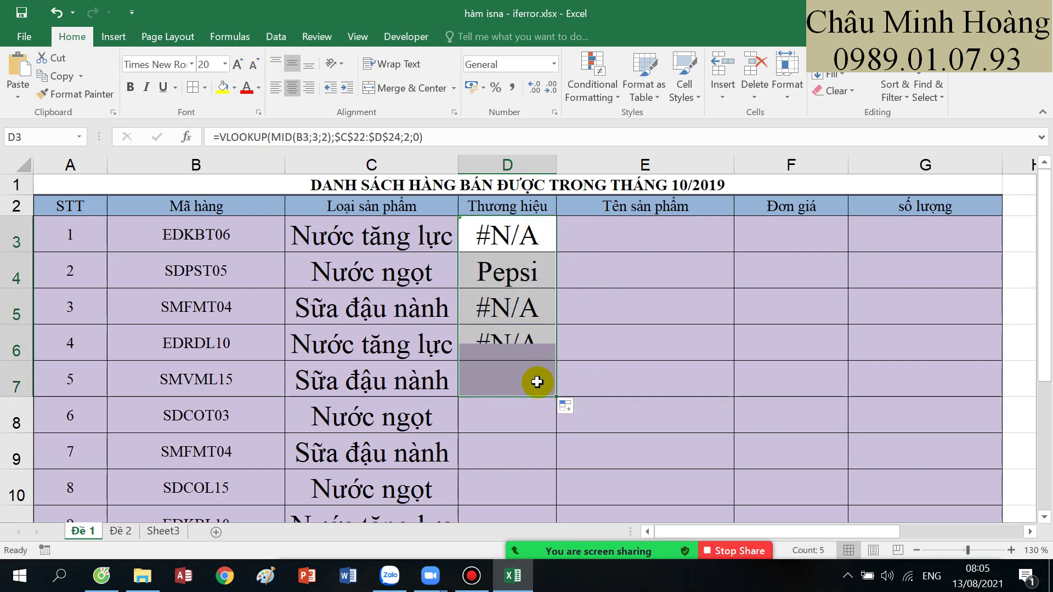
pyautogui.moveTo(553, 164); pyautogui.dragTo(598, 167)
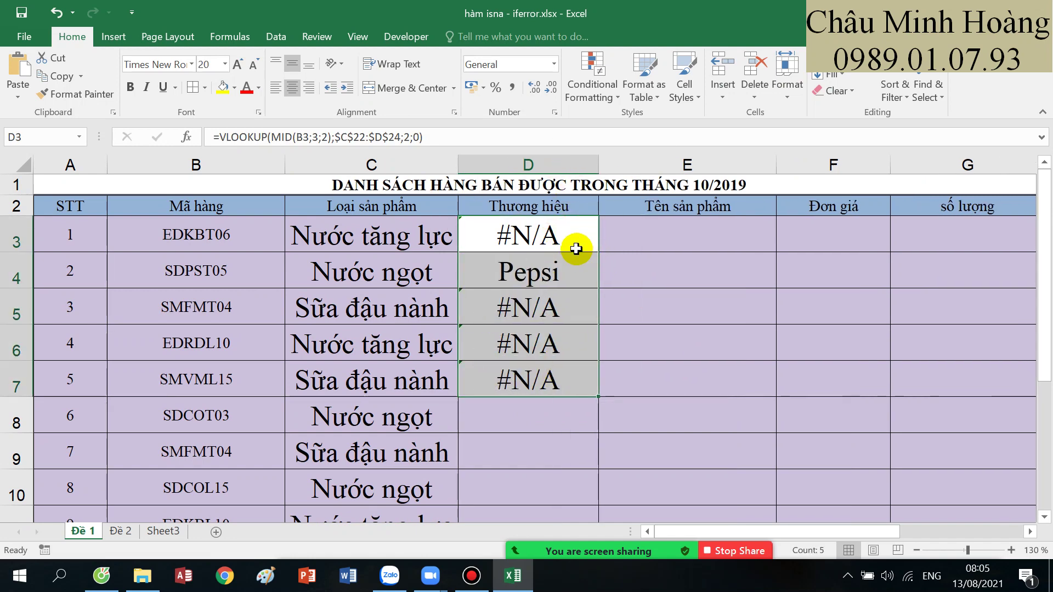
pyautogui.click(656, 305)
# - Open the D3 formula for editing and compare its lookup range in Bảng 1 with the product codes
pyautogui.click(522, 250)
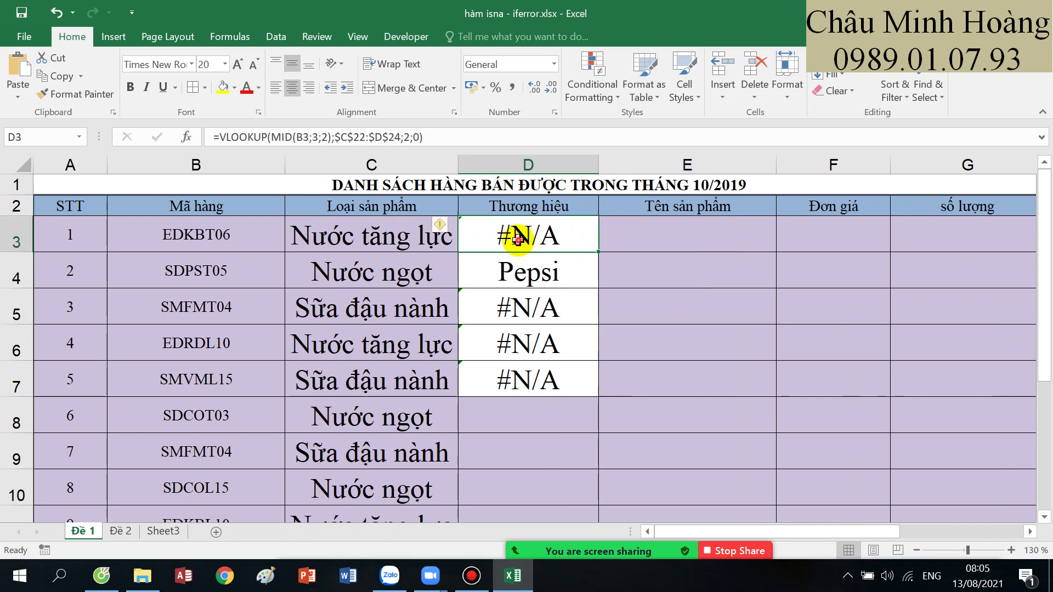
pyautogui.doubleClick(547, 228)
pyautogui.scroll(-3, 558, 274)
pyautogui.scroll(-1, 558, 274)
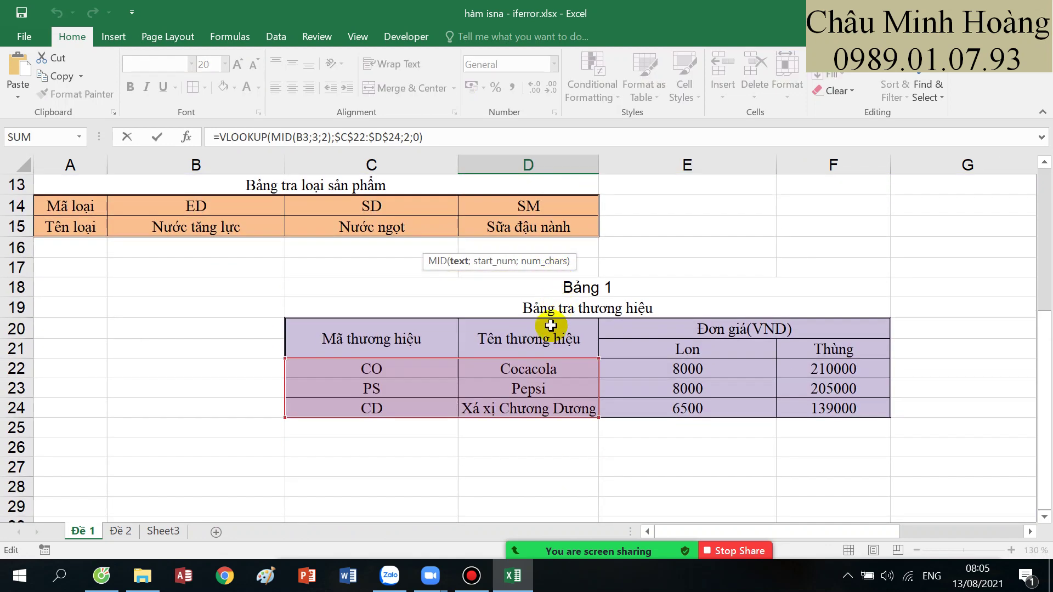
pyautogui.scroll(4, 548, 324)
pyautogui.scroll(-2, 543, 357)
pyautogui.scroll(-2, 536, 439)
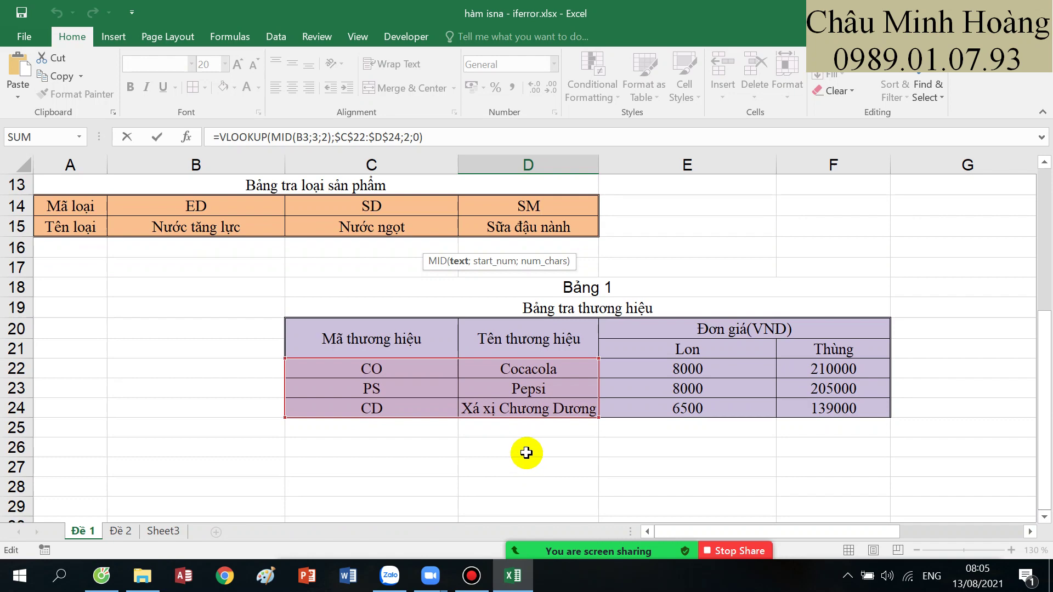
pyautogui.scroll(3, 527, 452)
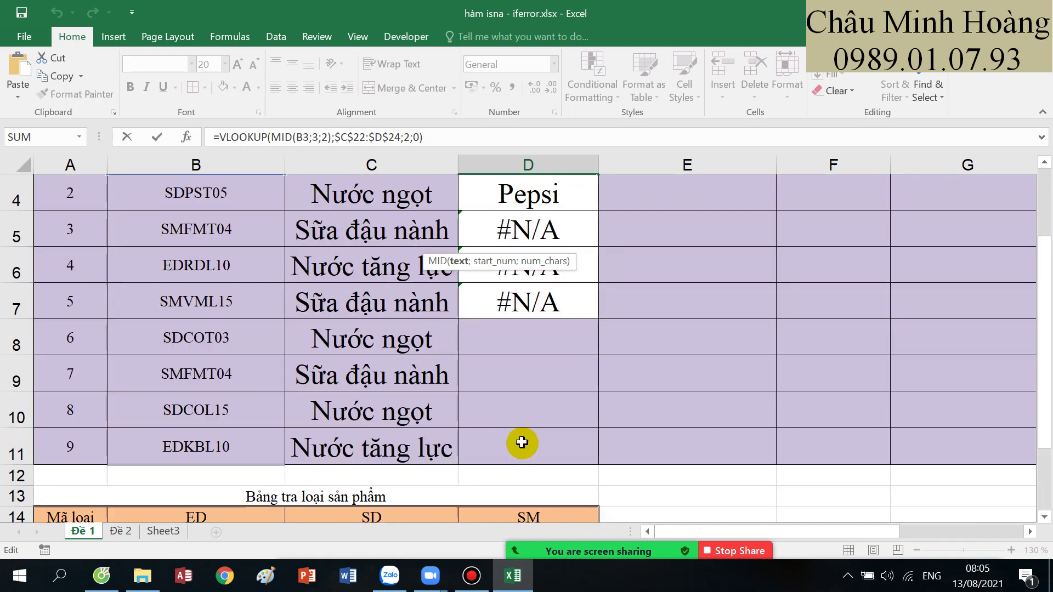
pyautogui.scroll(1, 510, 423)
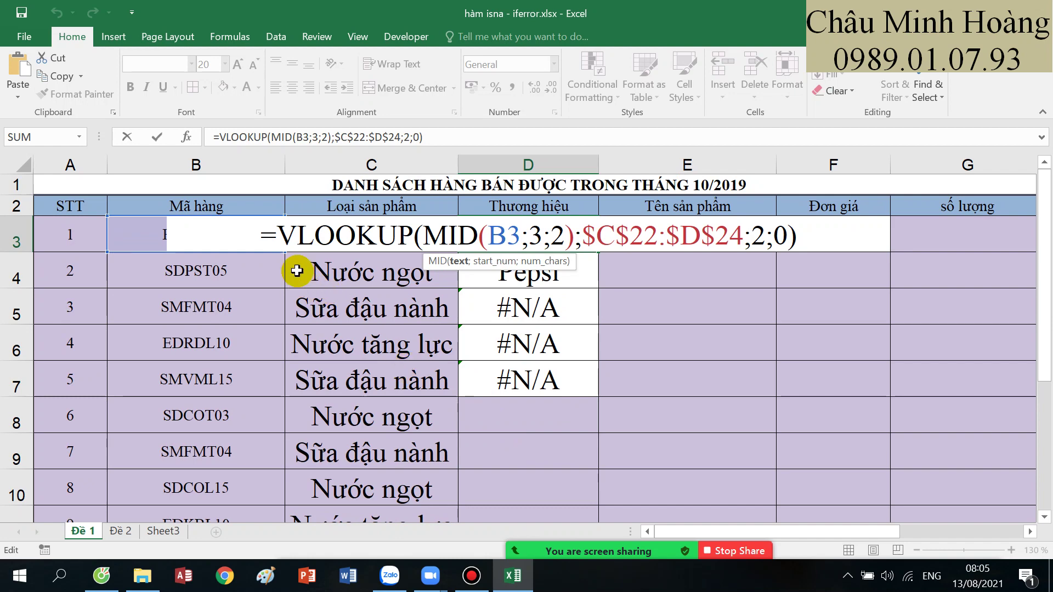
# - Wrap the D3 VLOOKUP in ISNA and make it the condition of an enclosing IF
pyautogui.click(276, 228)
pyautogui.write('if(')
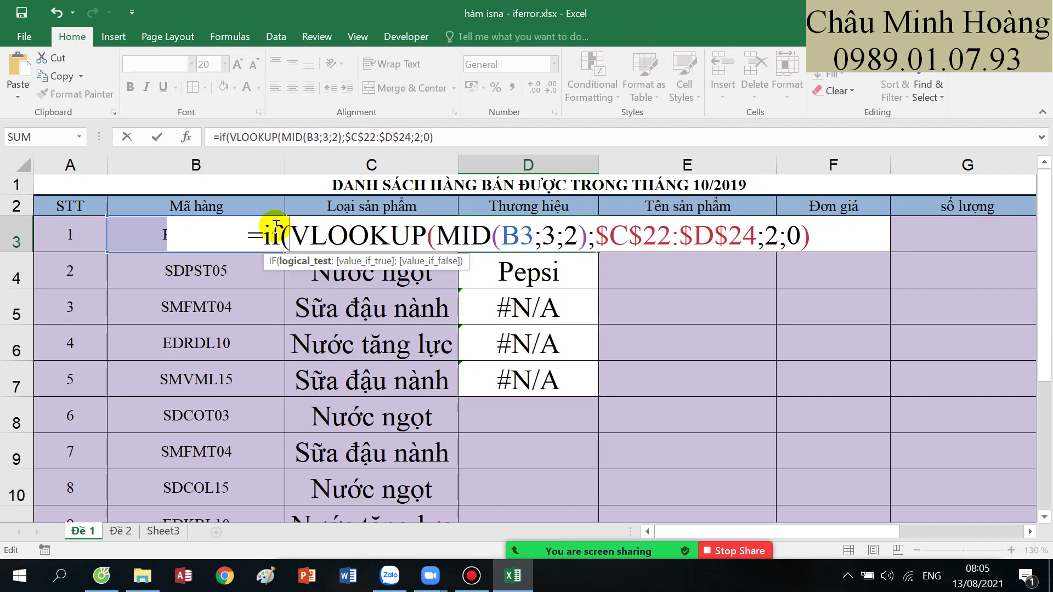
pyautogui.write('isna(')
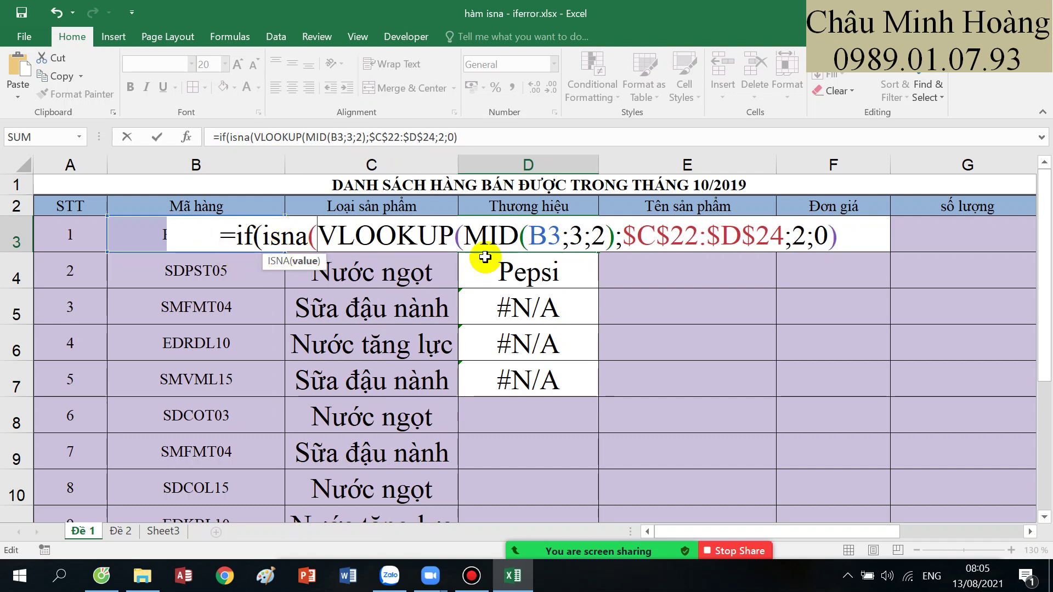
pyautogui.moveTo(320, 235); pyautogui.dragTo(835, 240)
pyautogui.click(835, 239)
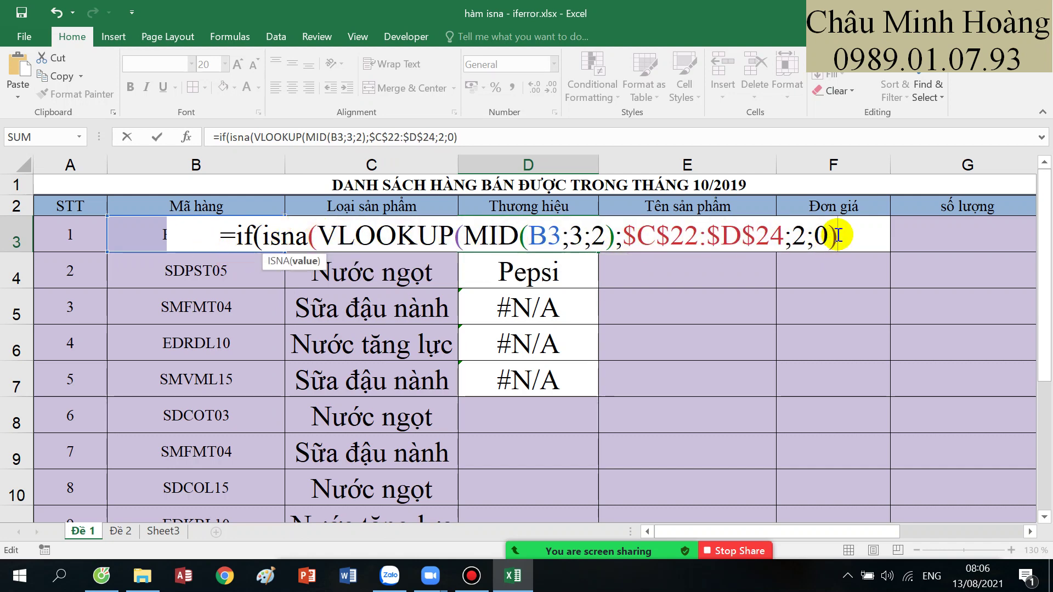
pyautogui.write(');')
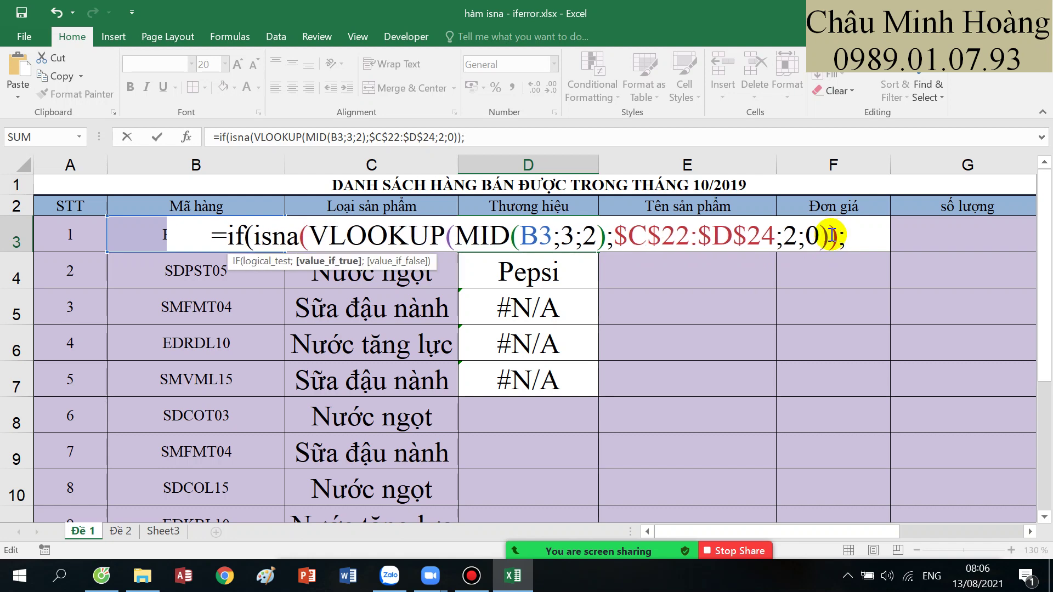
pyautogui.scroll(-5, 860, 271)
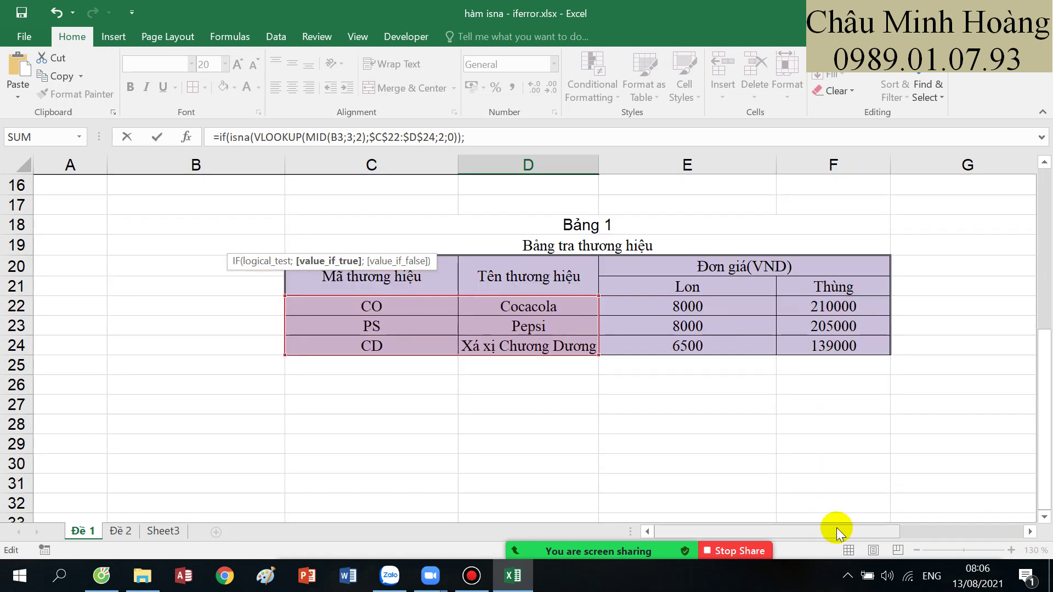
pyautogui.moveTo(836, 527); pyautogui.dragTo(993, 526)
pyautogui.scroll(2, 900, 448)
pyautogui.scroll(1, 900, 448)
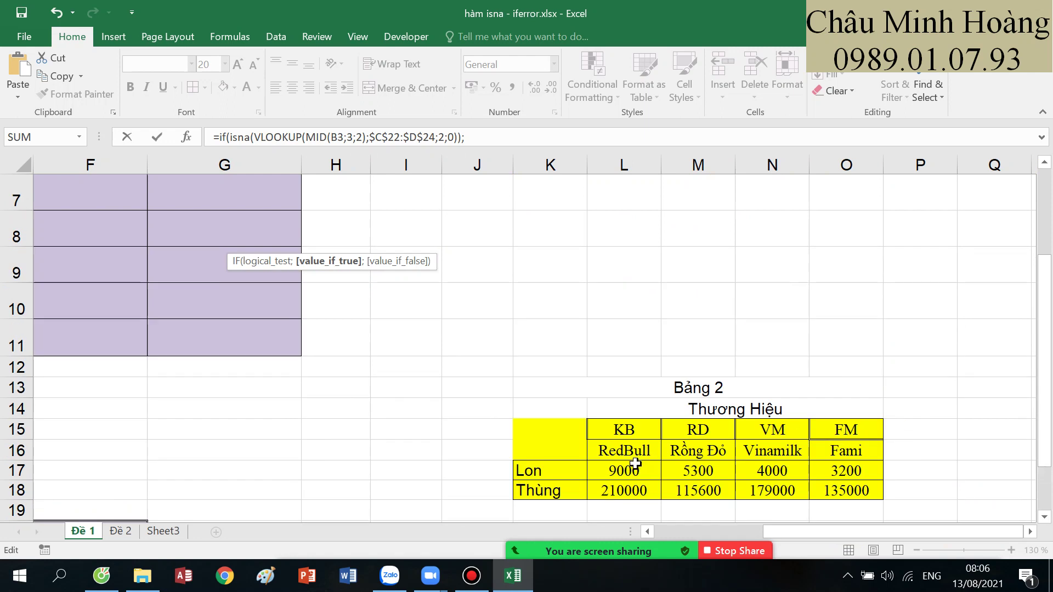
pyautogui.moveTo(645, 434); pyautogui.dragTo(872, 451)
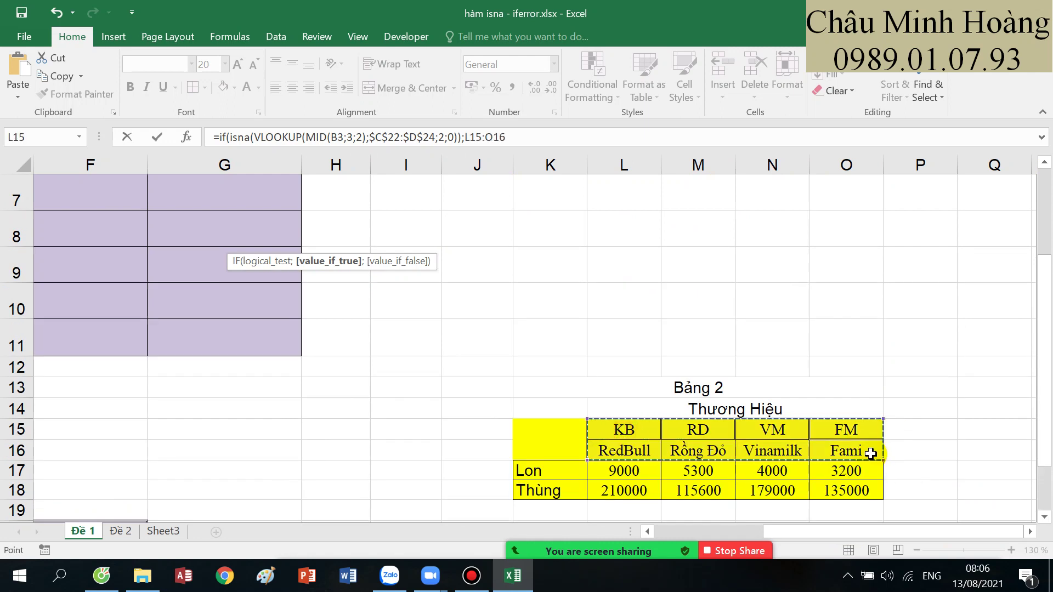
pyautogui.moveTo(505, 137); pyautogui.dragTo(471, 137)
# - Start an HLOOKUP as the IF's value-if-true in D3, with MID(B3;3;2) as its lookup value
pyautogui.write('H')
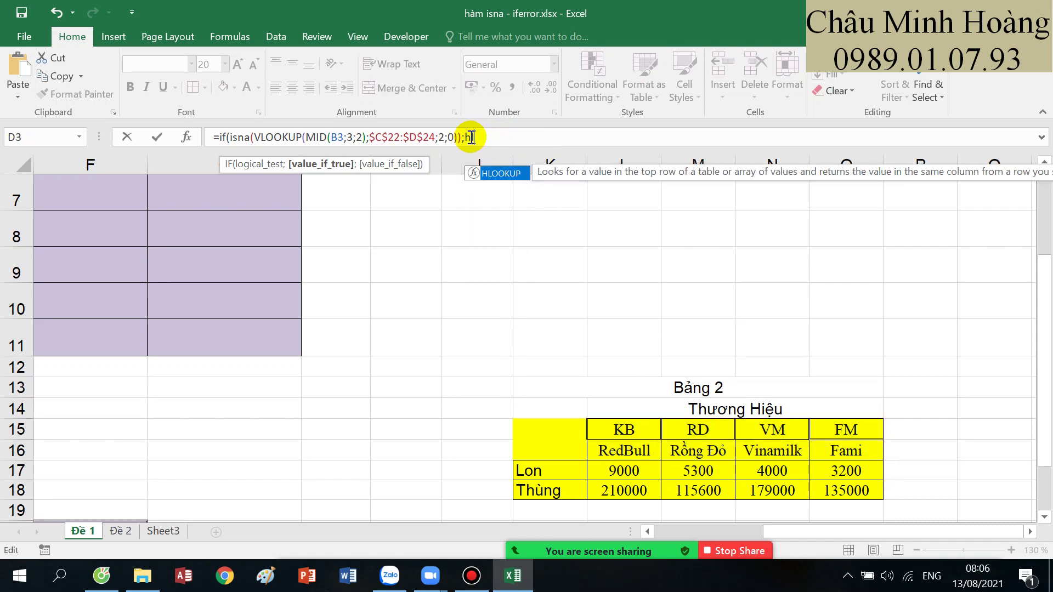
pyautogui.press('Tab')
pyautogui.moveTo(793, 532); pyautogui.dragTo(666, 528)
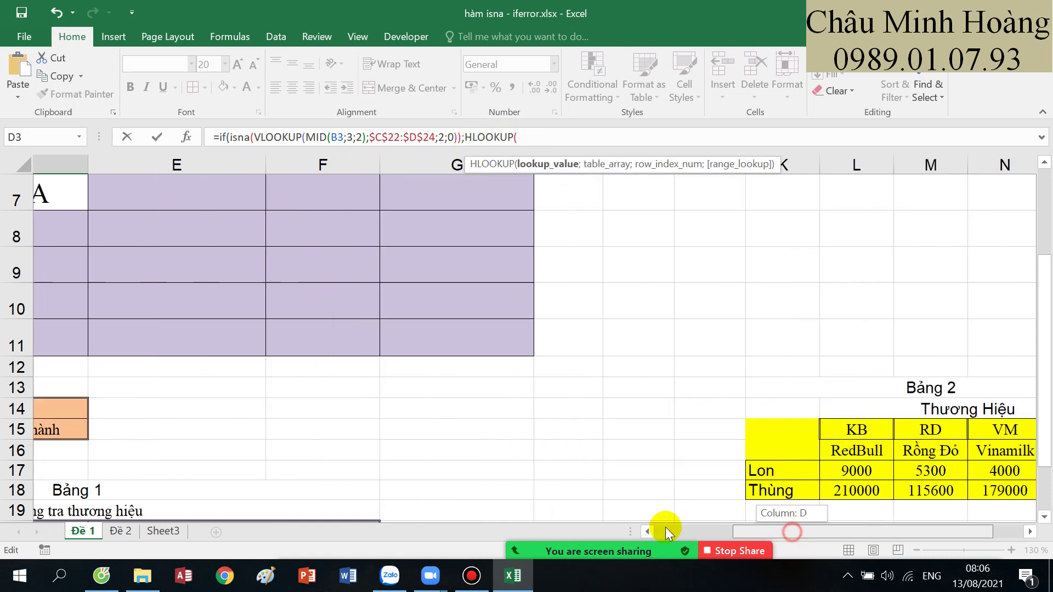
pyautogui.scroll(2, 1042, 329)
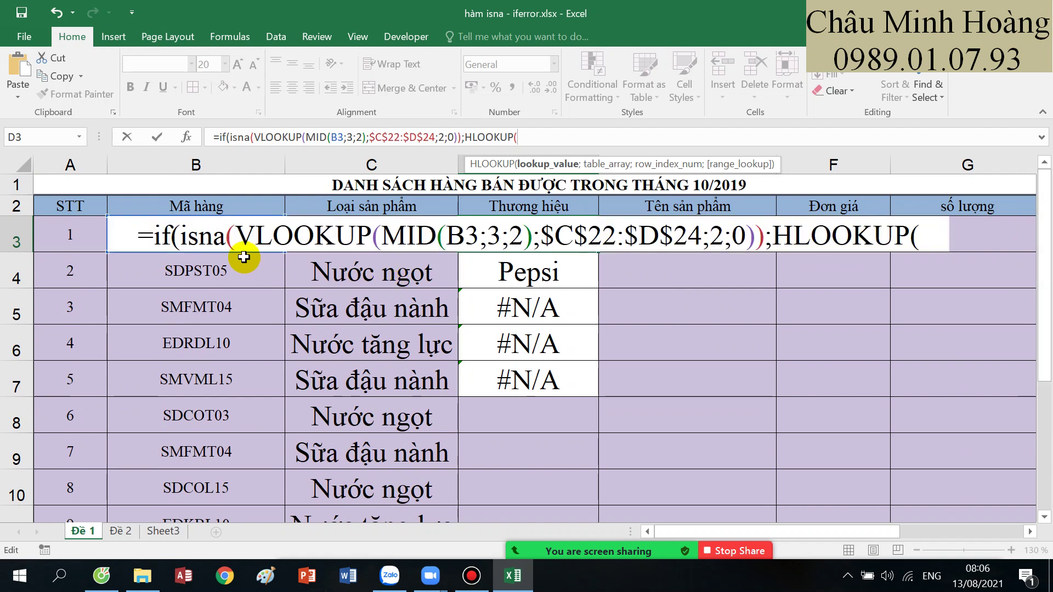
pyautogui.write('mid(')
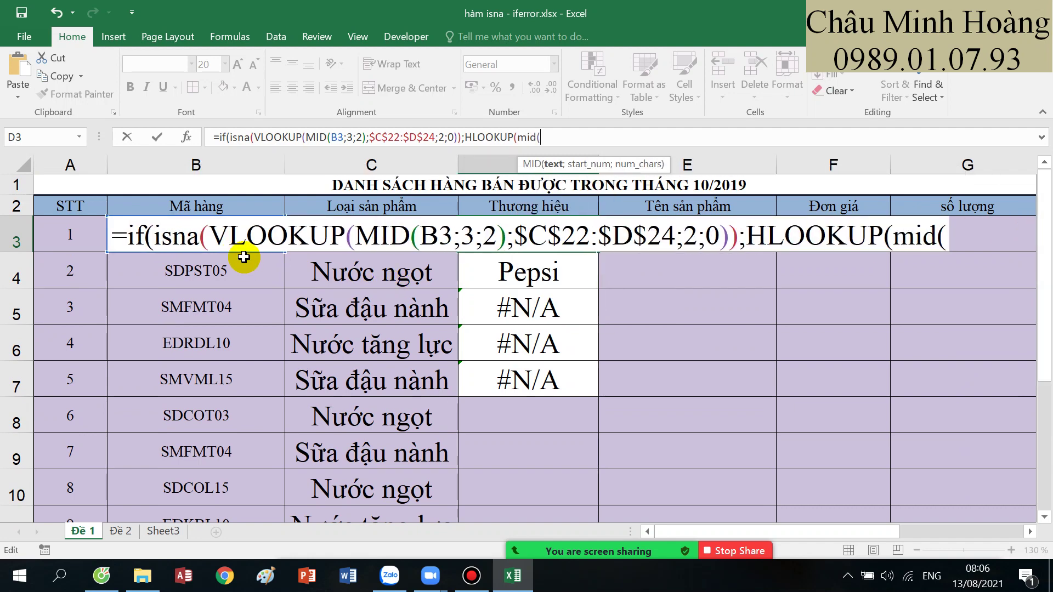
pyautogui.write('B3;')
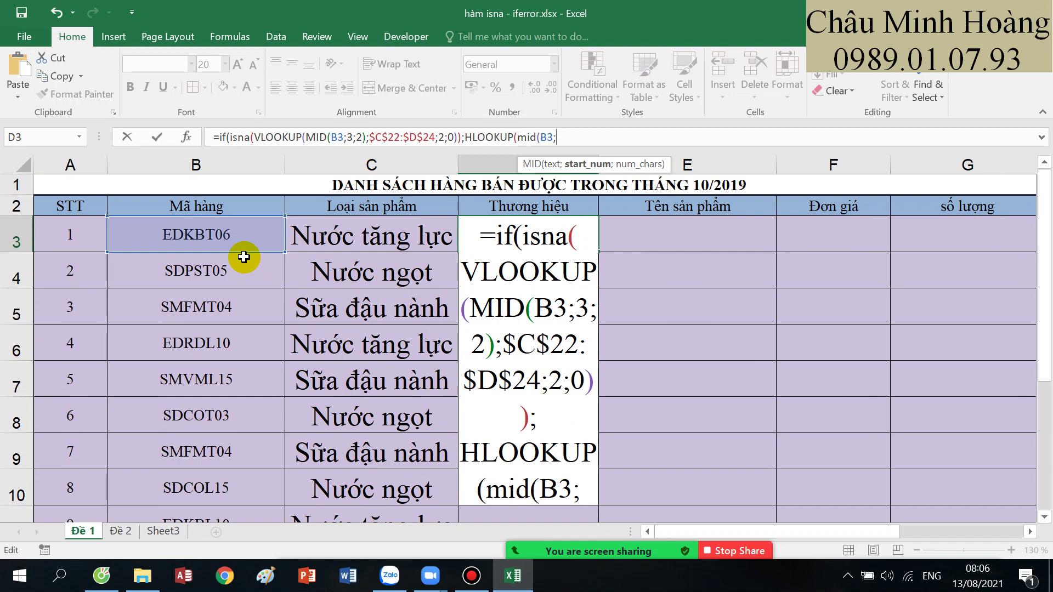
pyautogui.write('3;2)')
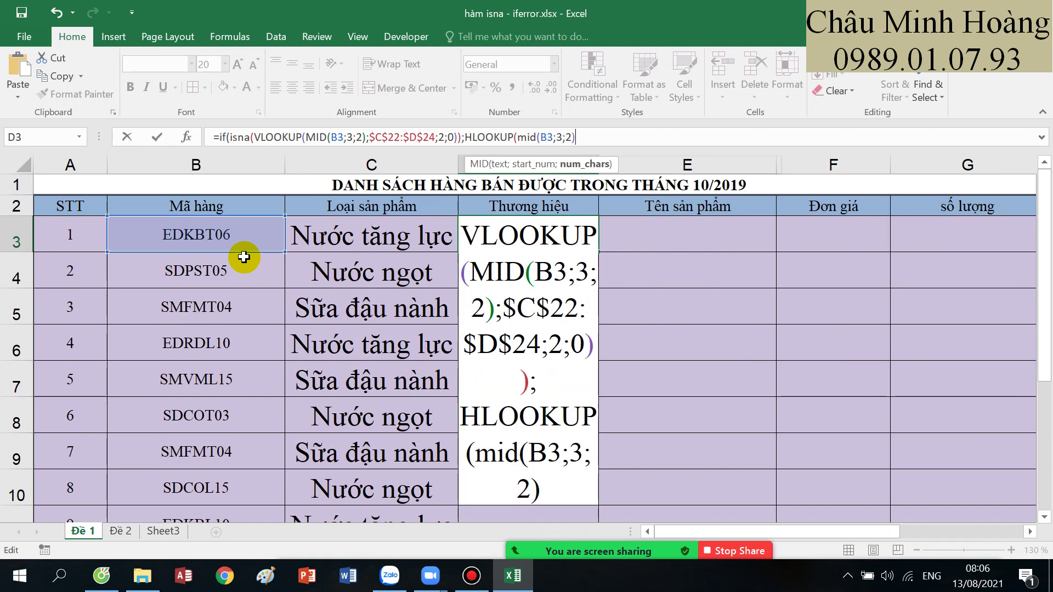
pyautogui.write(';')
# - Complete the HLOOKUP with Bảng 2's absolute range $L$15:$O$16, row index 2 and match type 0
pyautogui.click(781, 450)
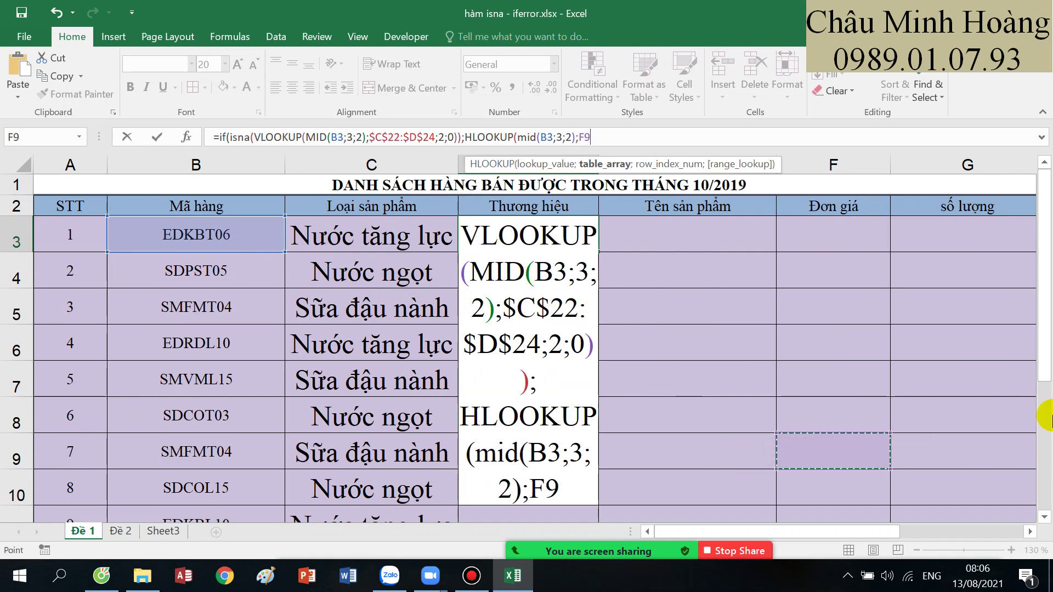
pyautogui.moveTo(1044, 357); pyautogui.dragTo(1042, 483)
pyautogui.moveTo(899, 536); pyautogui.dragTo(1031, 529)
pyautogui.moveTo(650, 327); pyautogui.dragTo(843, 350)
pyautogui.press('F4')
pyautogui.write(';')
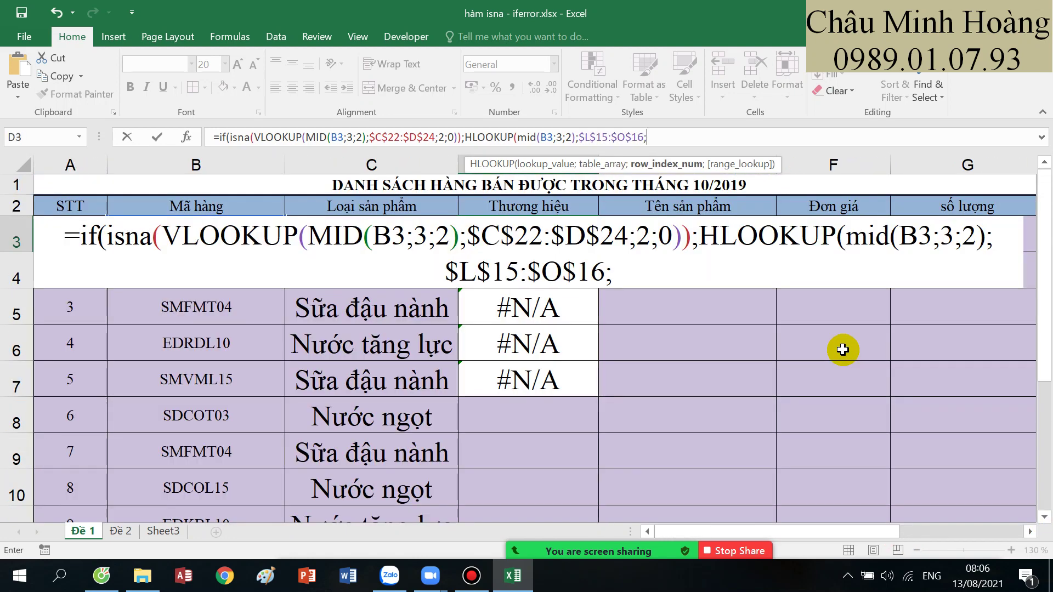
pyautogui.write('2;0)')
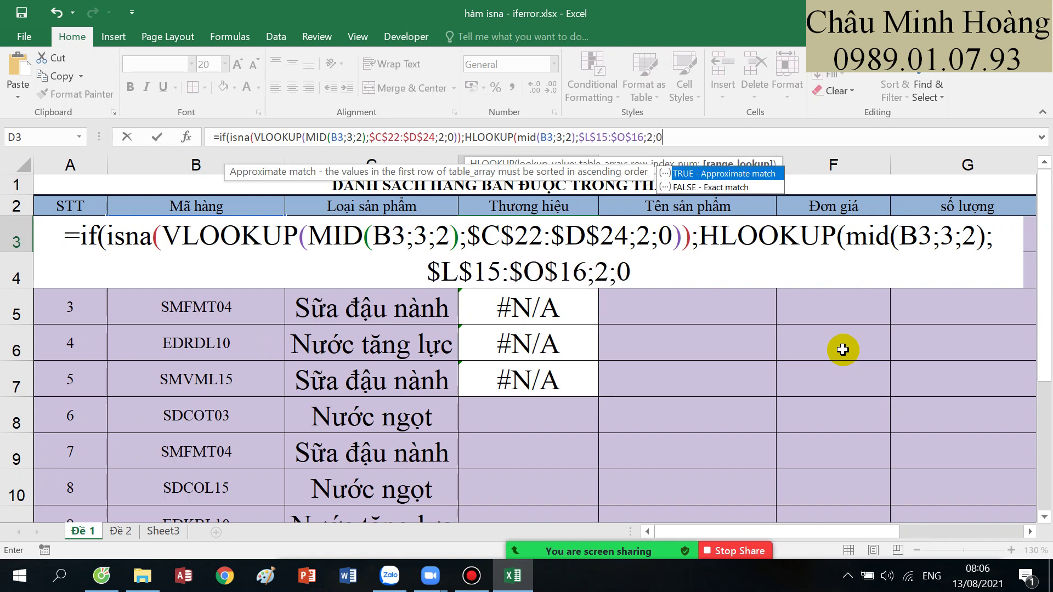
# - Copy the VLOOKUP from inside ISNA into the IF's value-if-false and enter the D3 formula
pyautogui.write(';')
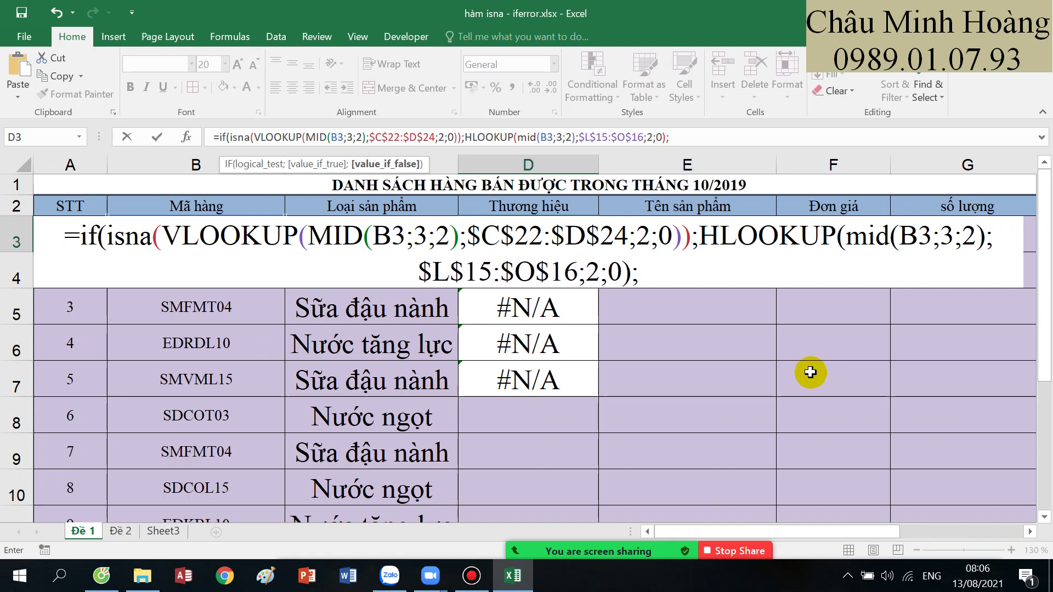
pyautogui.moveTo(255, 137); pyautogui.dragTo(457, 137)
pyautogui.hotkey('ctrl', 'c')
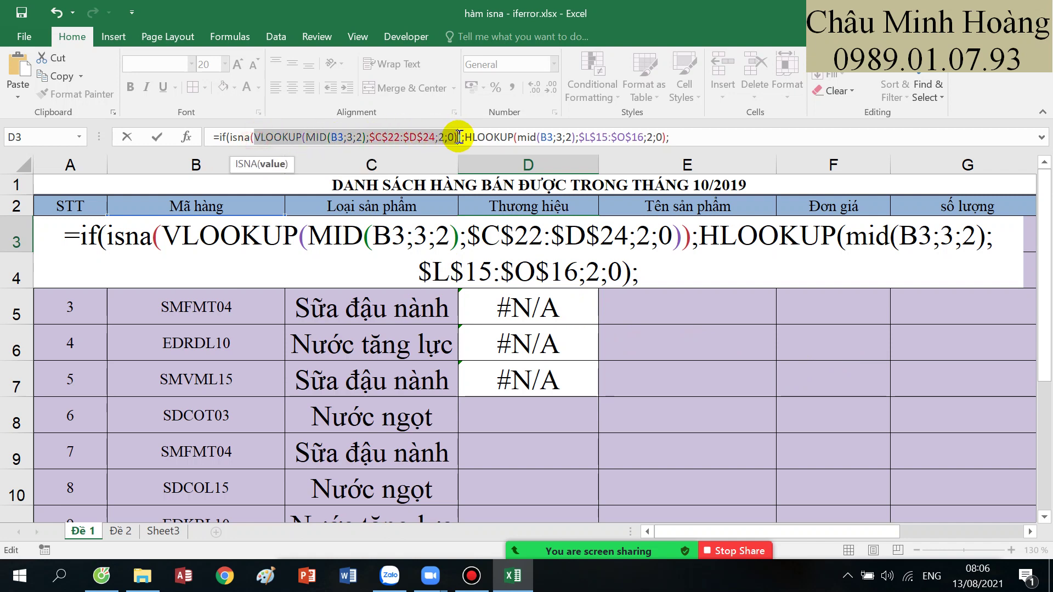
pyautogui.click(692, 137)
pyautogui.hotkey('ctrl', 'v')
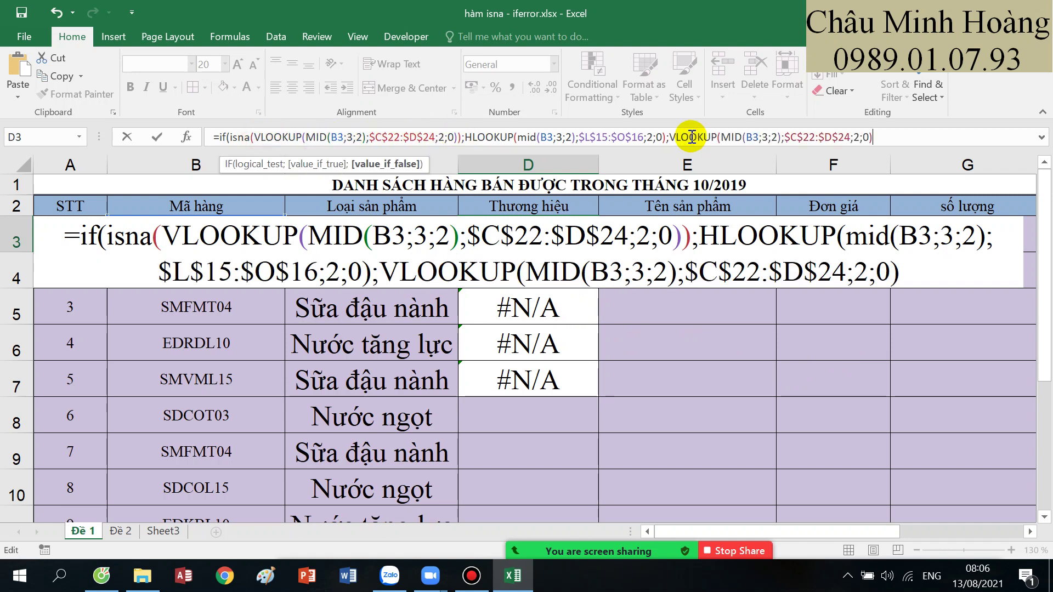
pyautogui.press('Return')
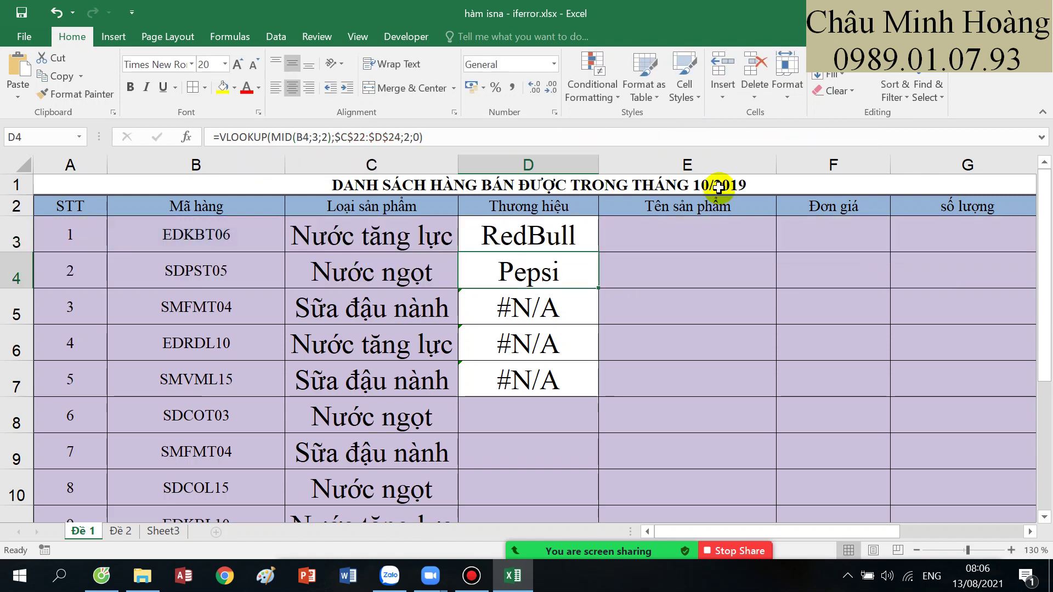
# - Open the D3 formula and review its ISNA test, HLOOKUP and VLOOKUP arguments
pyautogui.doubleClick(558, 231)
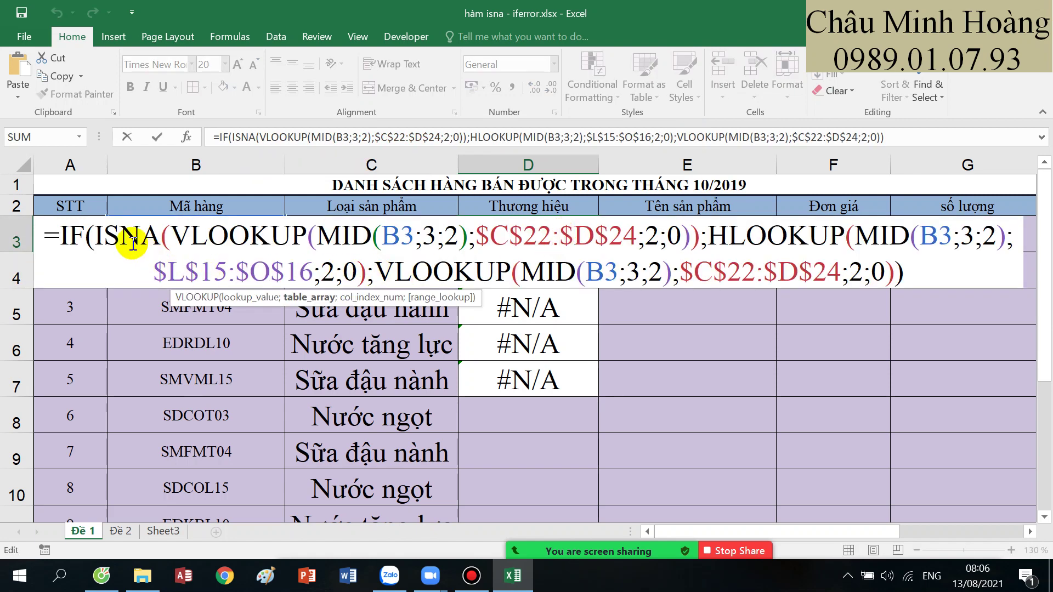
pyautogui.moveTo(169, 236); pyautogui.dragTo(697, 237)
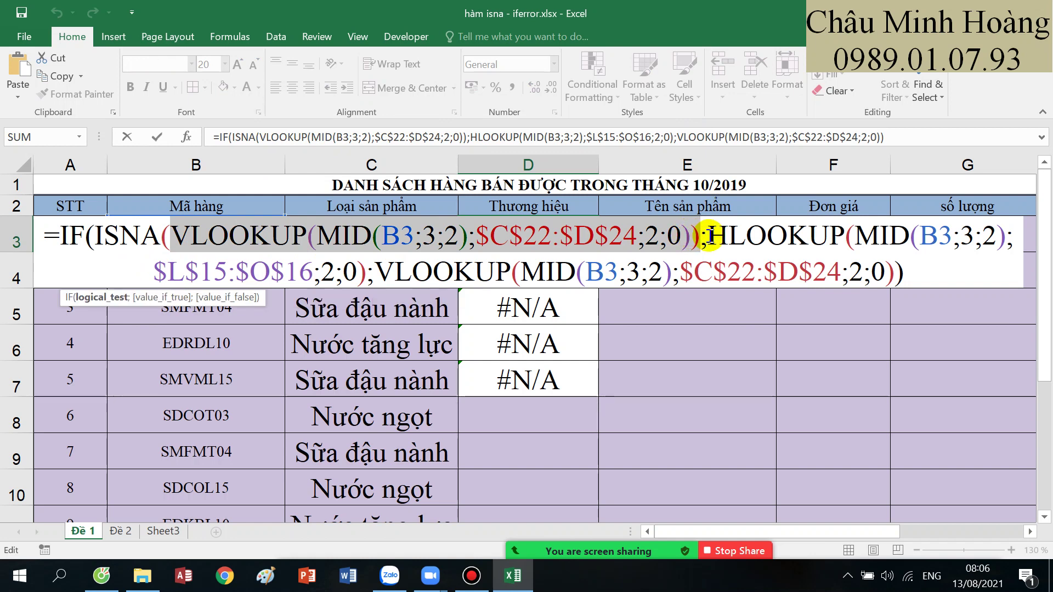
pyautogui.moveTo(709, 239); pyautogui.dragTo(893, 273)
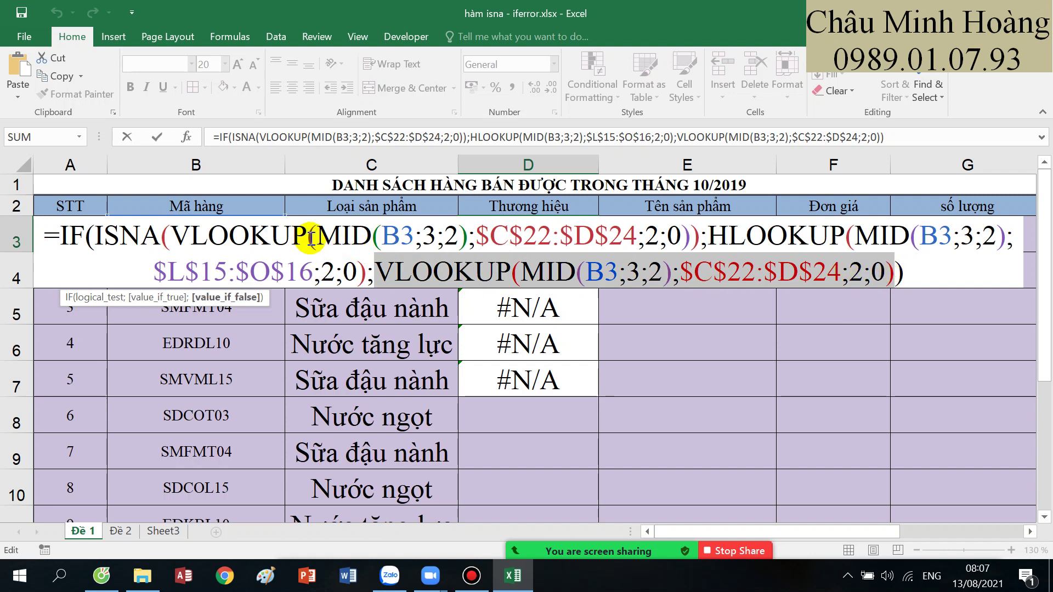
pyautogui.click(311, 240)
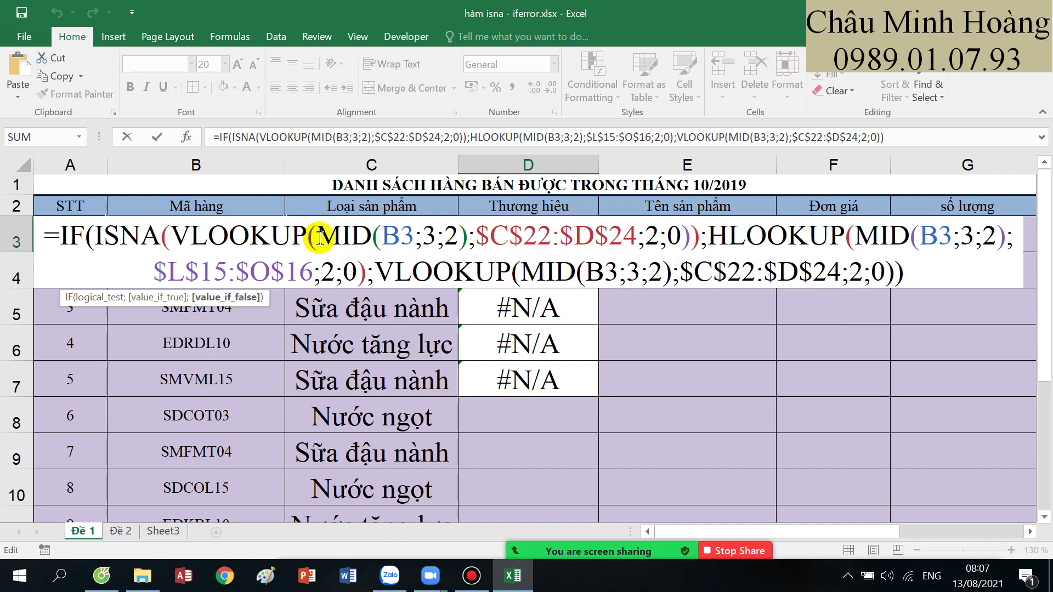
pyautogui.press('Return')
# - Write the syntax note "if(isna(vl - hl); kết quả cụ thể - hl - vl ;vl -hl trong isna)" in C27 below Bảng 1
pyautogui.scroll(-5, 430, 291)
pyautogui.click(366, 400)
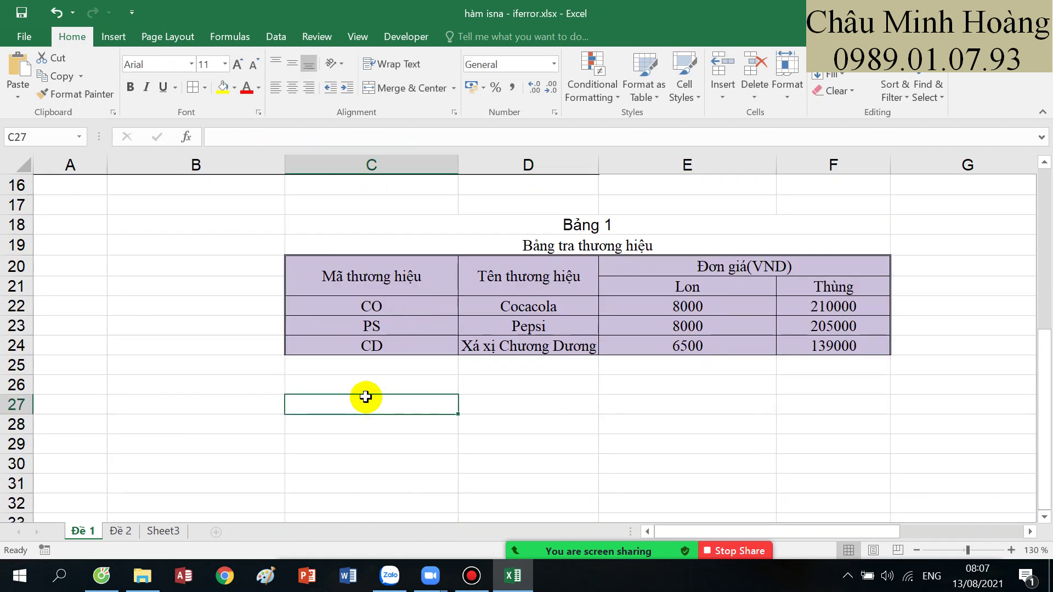
pyautogui.write('if(')
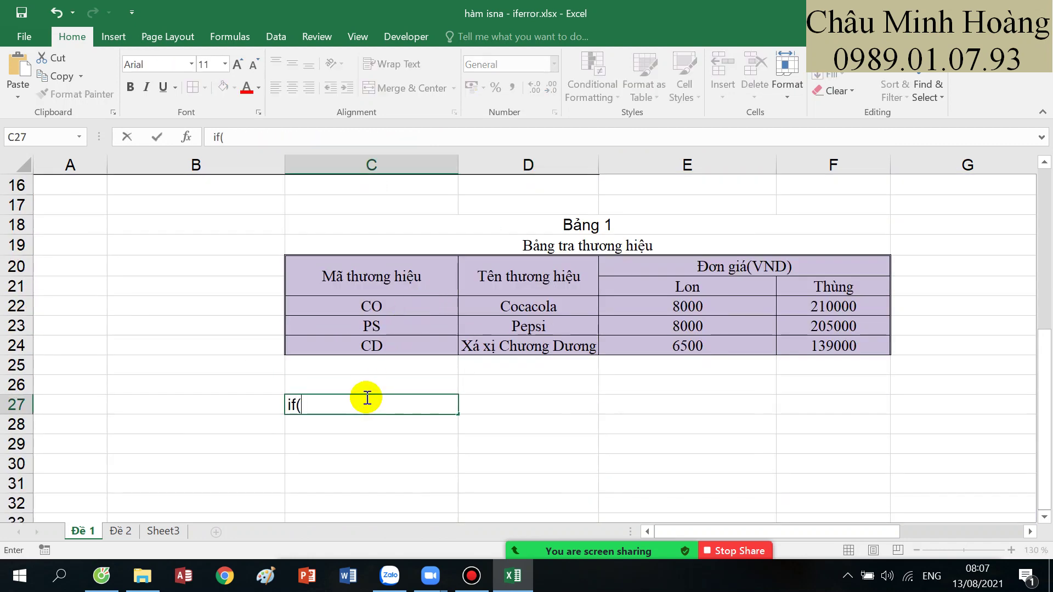
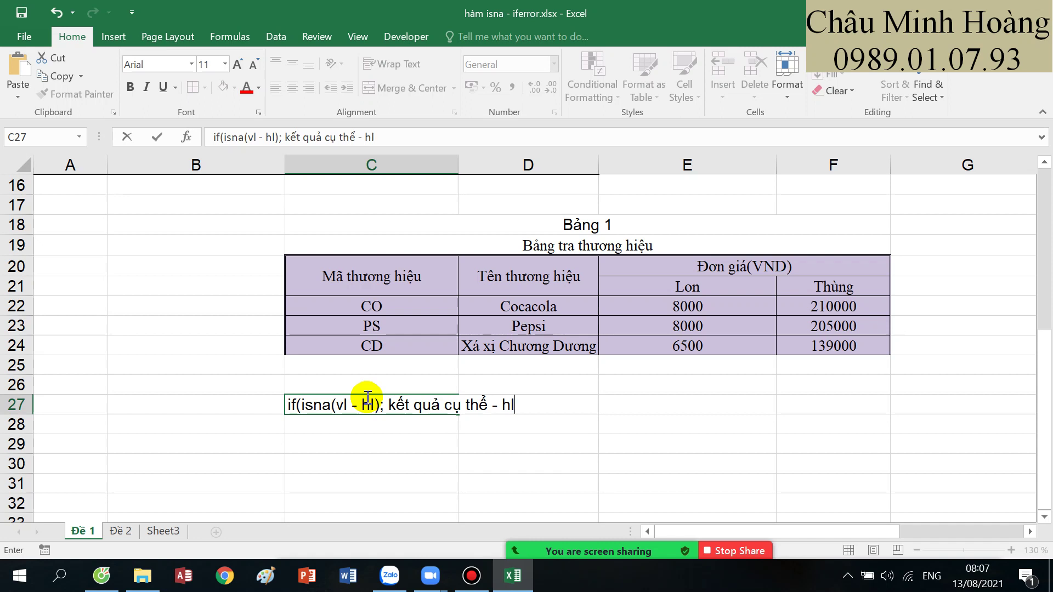
pyautogui.write('vl ;vl -hl trong isna')
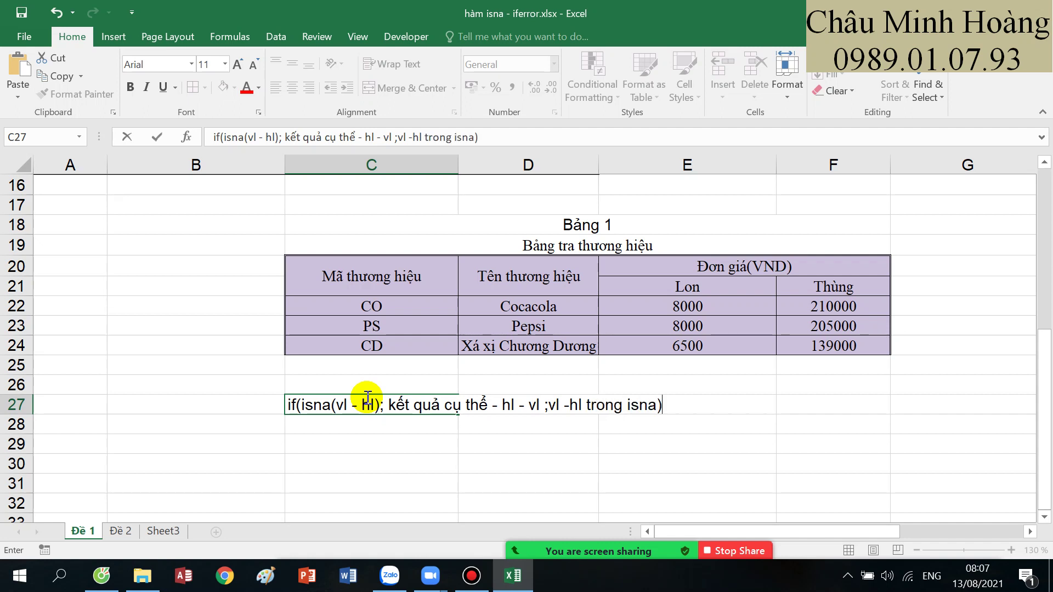
# - Color "(vl - hl)" and "vl -hl" red in the C27 note and finish the entry
pyautogui.moveTo(331, 405); pyautogui.dragTo(379, 404)
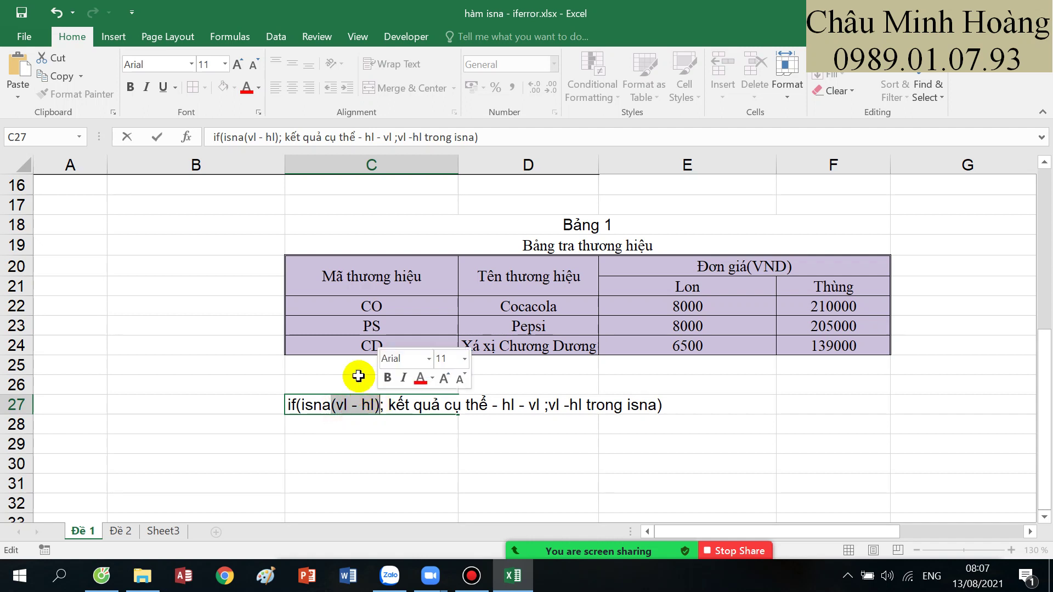
pyautogui.click(247, 88)
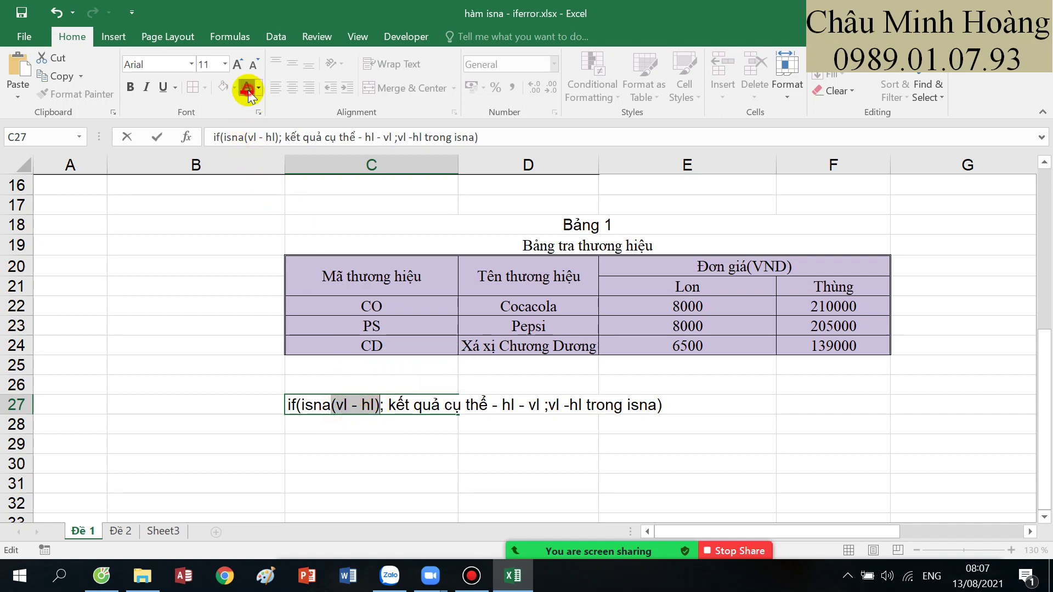
pyautogui.click(556, 405)
pyautogui.moveTo(583, 405)
pyautogui.mouseDown()
pyautogui.moveTo(555, 405)
pyautogui.moveTo(582, 404)
pyautogui.mouseUp()
pyautogui.click(552, 404)
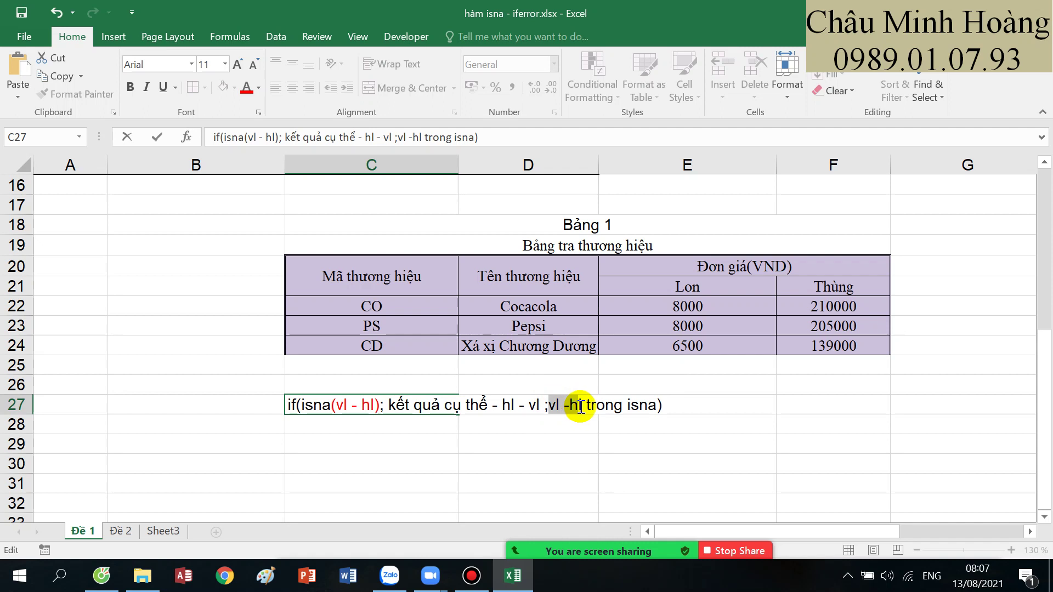
pyautogui.click(247, 88)
pyautogui.click(361, 467)
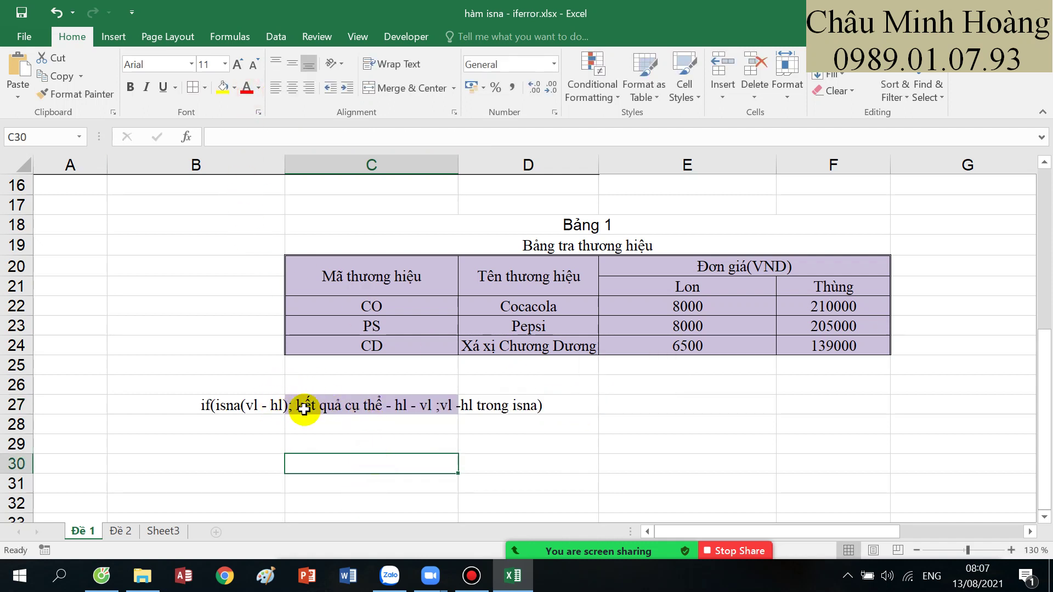
# - Reopen the C27 note and color its ISNA argument "vl - hl);" red
pyautogui.doubleClick(309, 407)
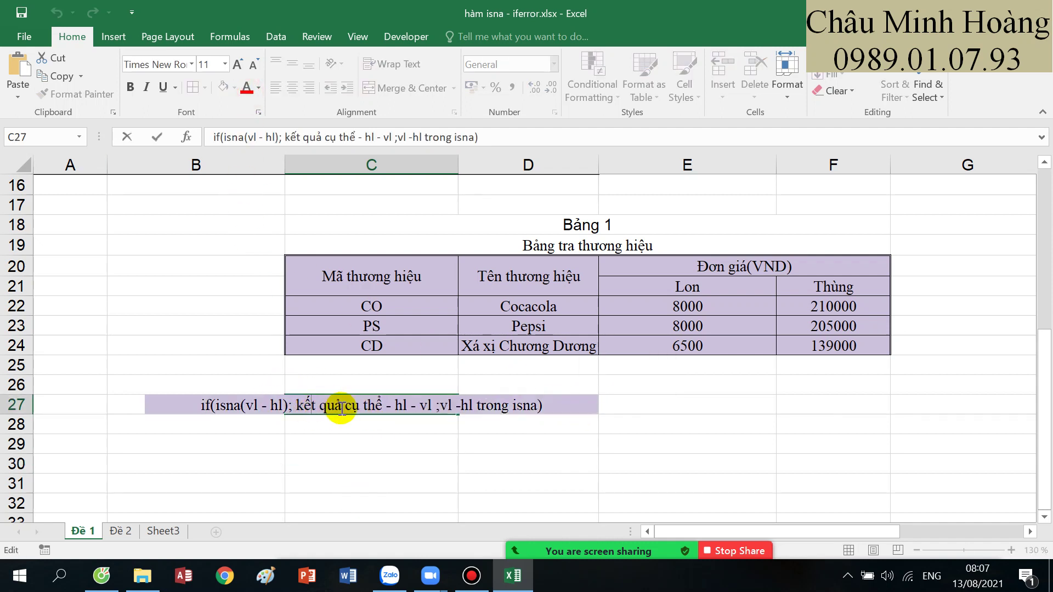
pyautogui.moveTo(241, 406); pyautogui.dragTo(293, 407)
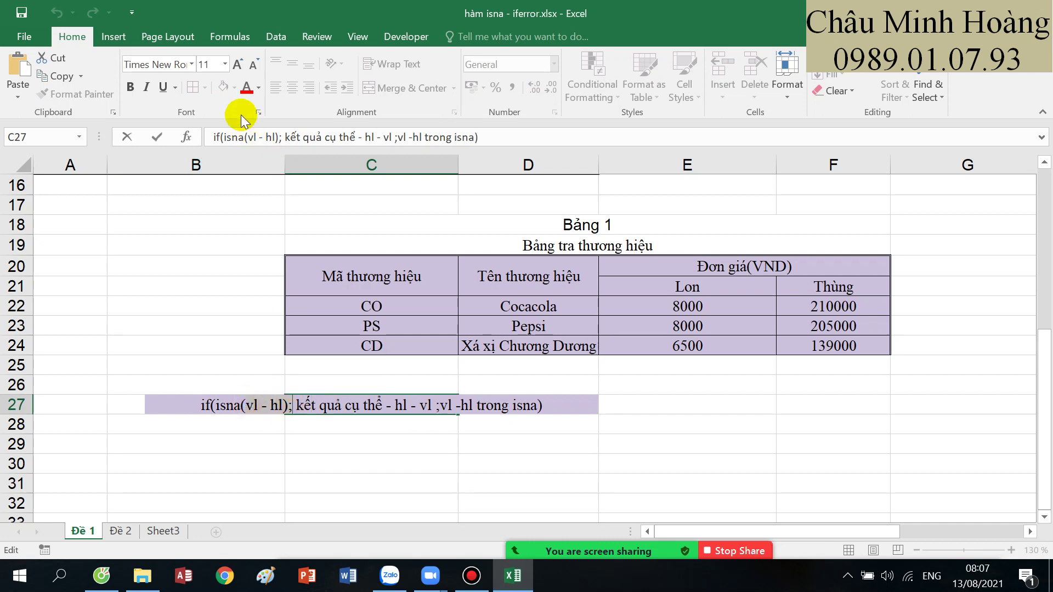
pyautogui.click(246, 88)
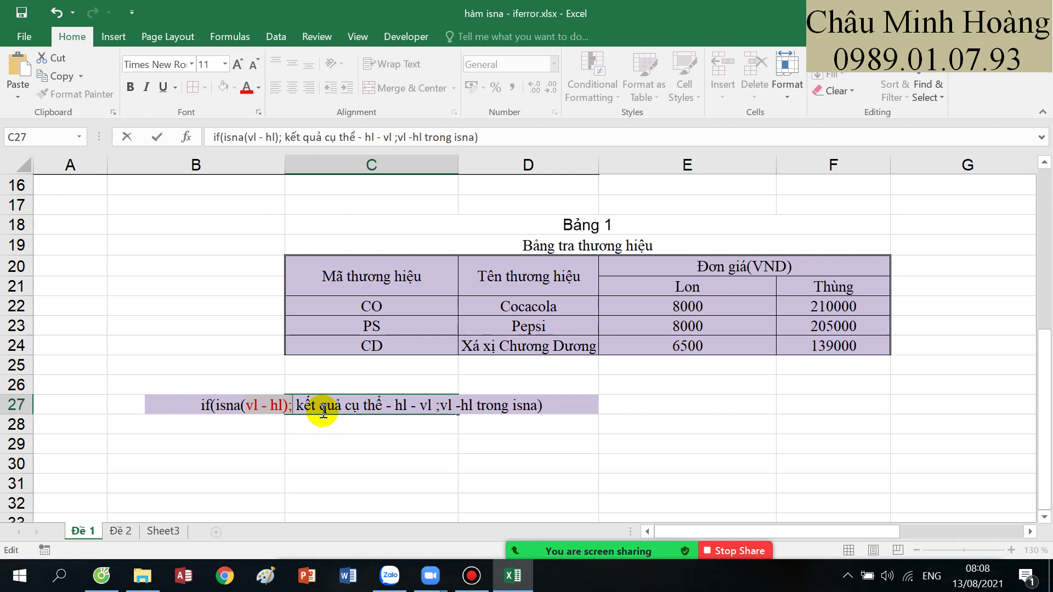
# - Examine the C27 note's value-if-true options and the lookup repeated from ISNA as value-if-false
pyautogui.moveTo(327, 405); pyautogui.dragTo(419, 408)
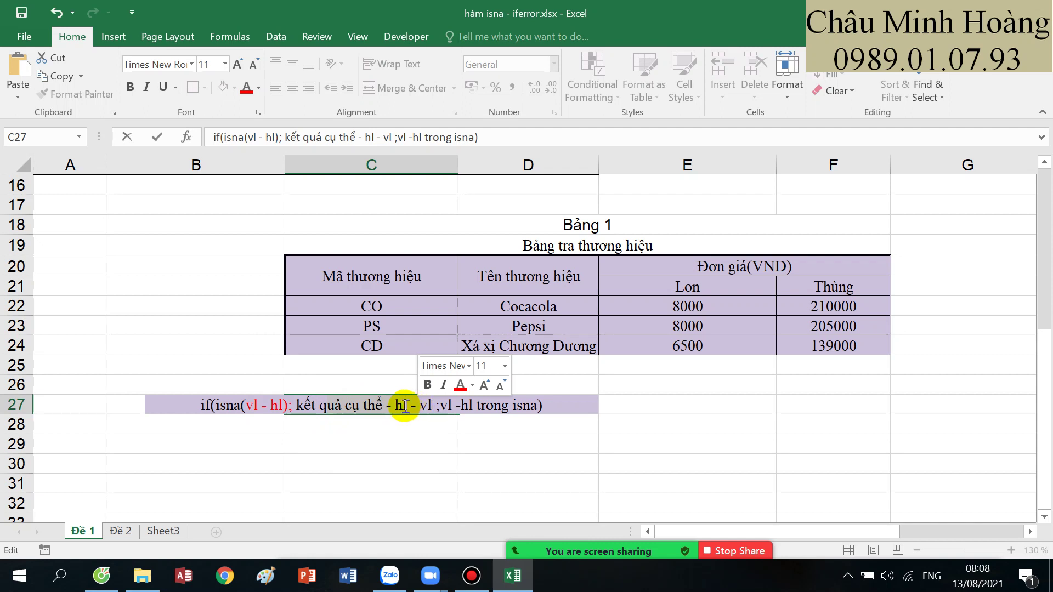
pyautogui.click(418, 407)
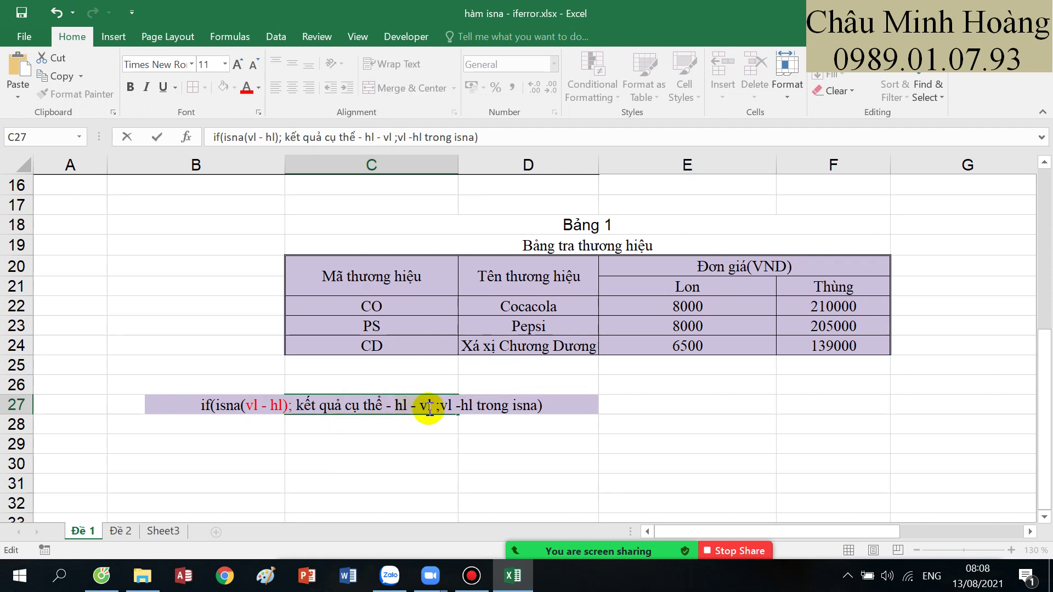
pyautogui.doubleClick(433, 407)
pyautogui.click(443, 407)
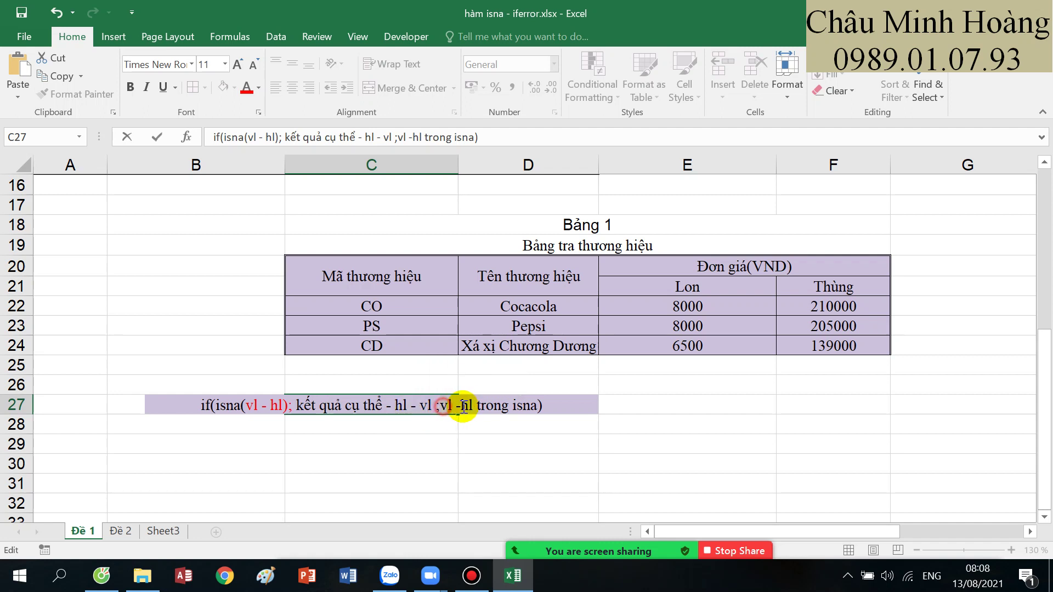
pyautogui.doubleClick(463, 407)
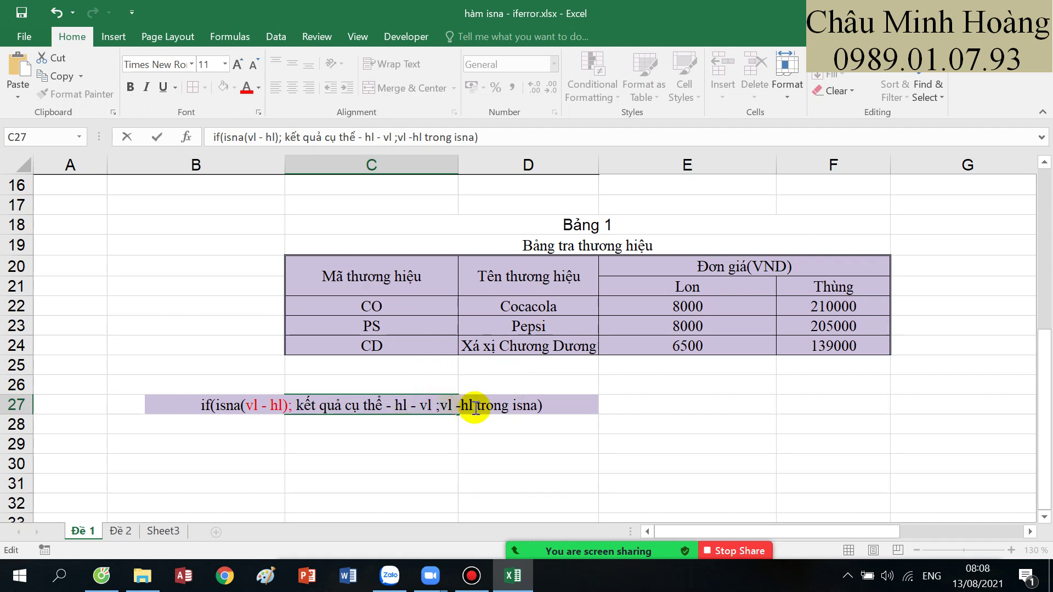
# - Color the value-if-false text "vl -hl" red in the C27 note and finish the entry
pyautogui.click(251, 91)
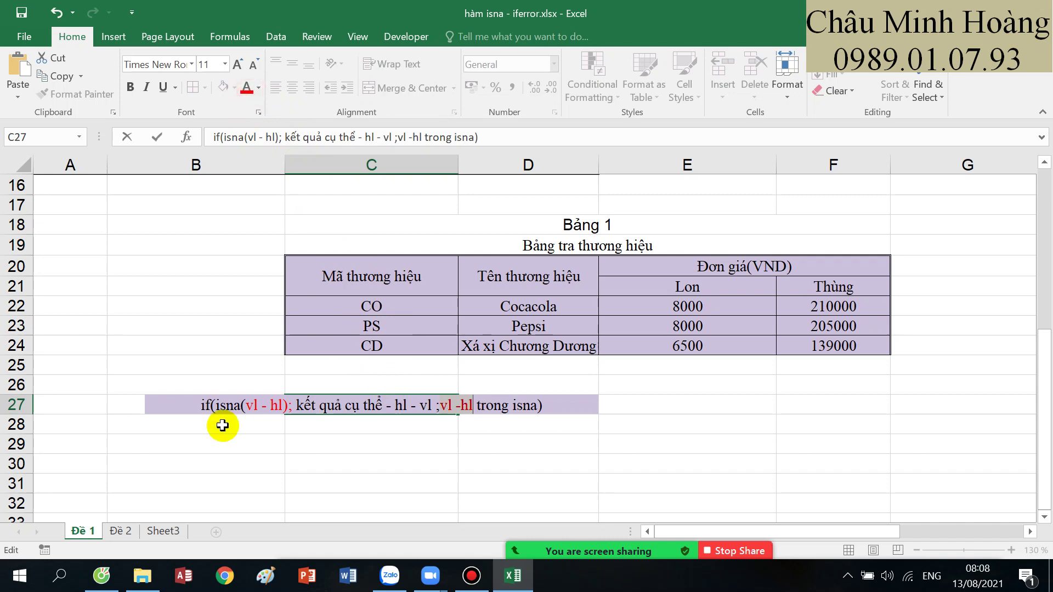
pyautogui.press('Return')
# - Open the brand formula in D3 for editing
pyautogui.scroll(5, 528, 494)
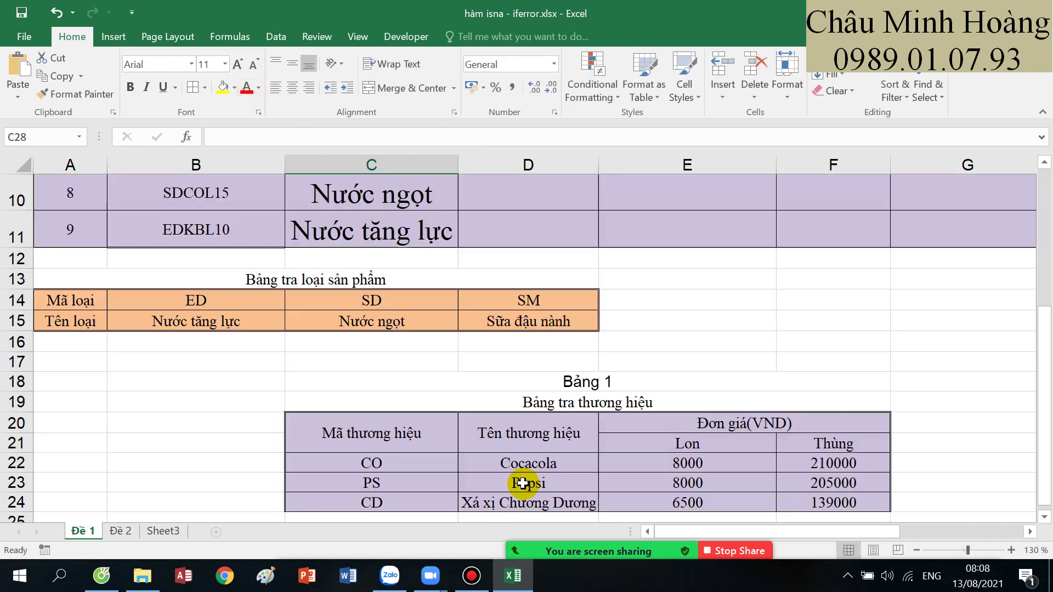
pyautogui.click(513, 244)
pyautogui.doubleClick(514, 245)
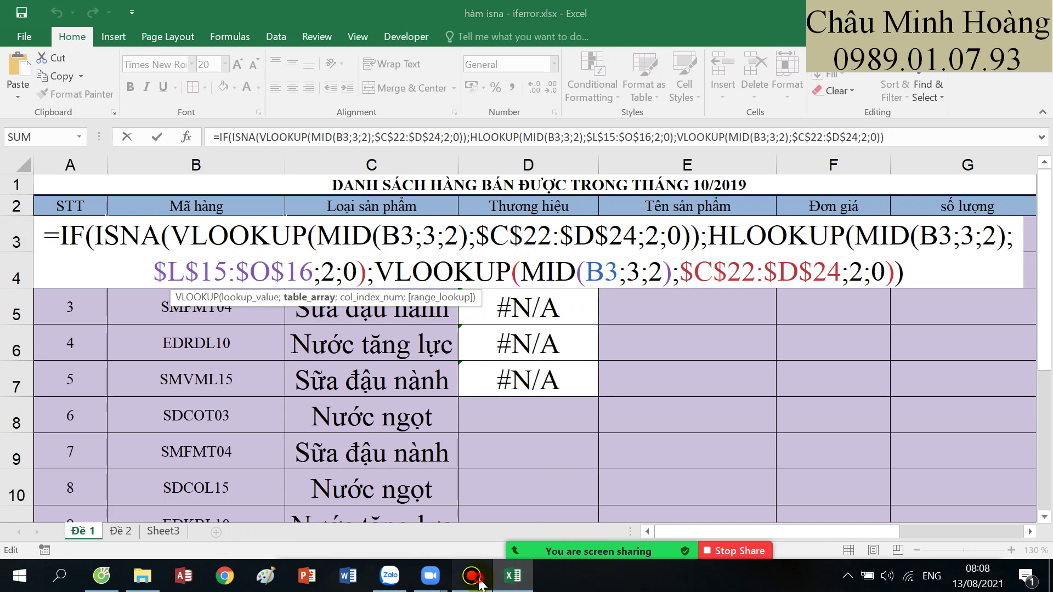
pyautogui.click(480, 583)
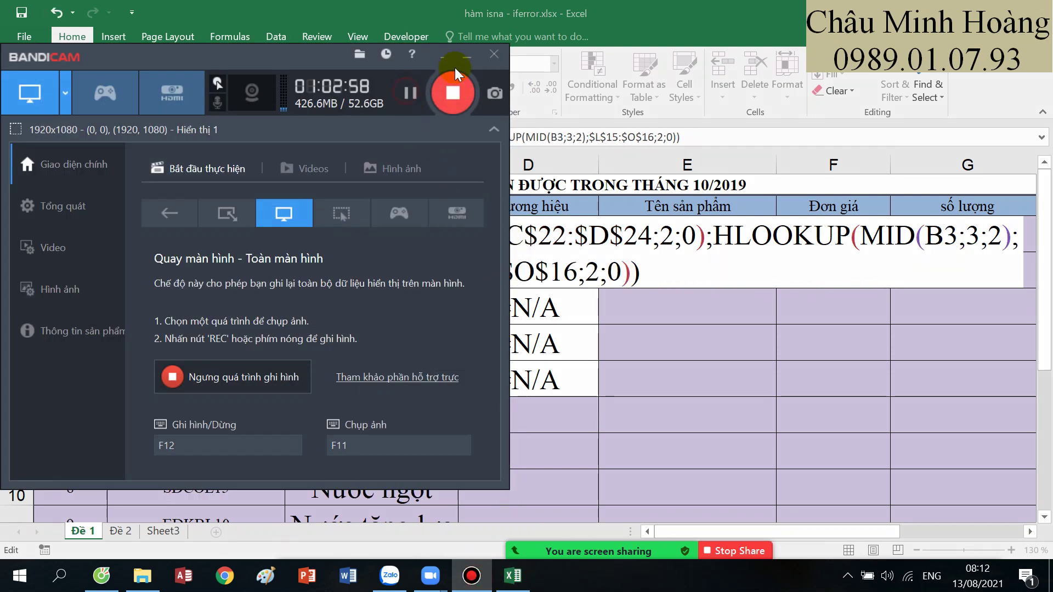
pyautogui.click(455, 64)
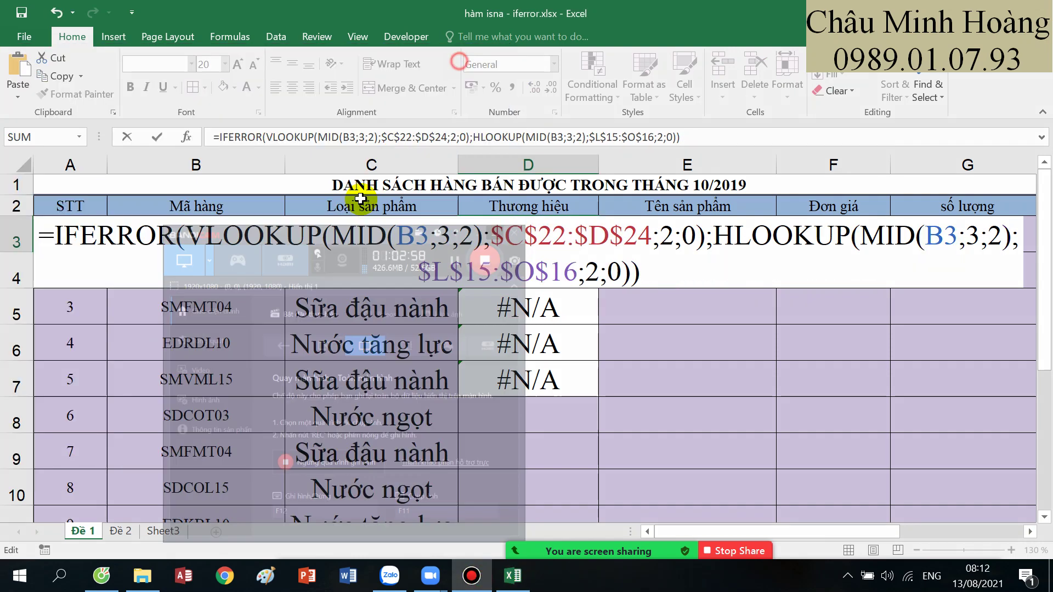
# - Replace the IFERROR function with IFNA around the lookups in the D3 formula
pyautogui.moveTo(174, 237); pyautogui.dragTo(82, 237)
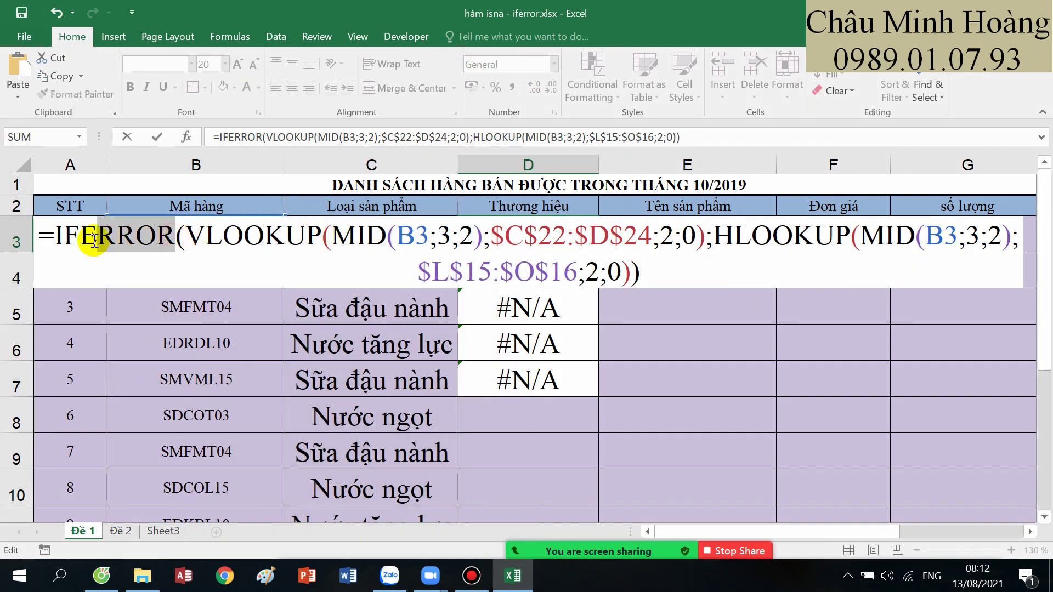
pyautogui.press('BackSpace')
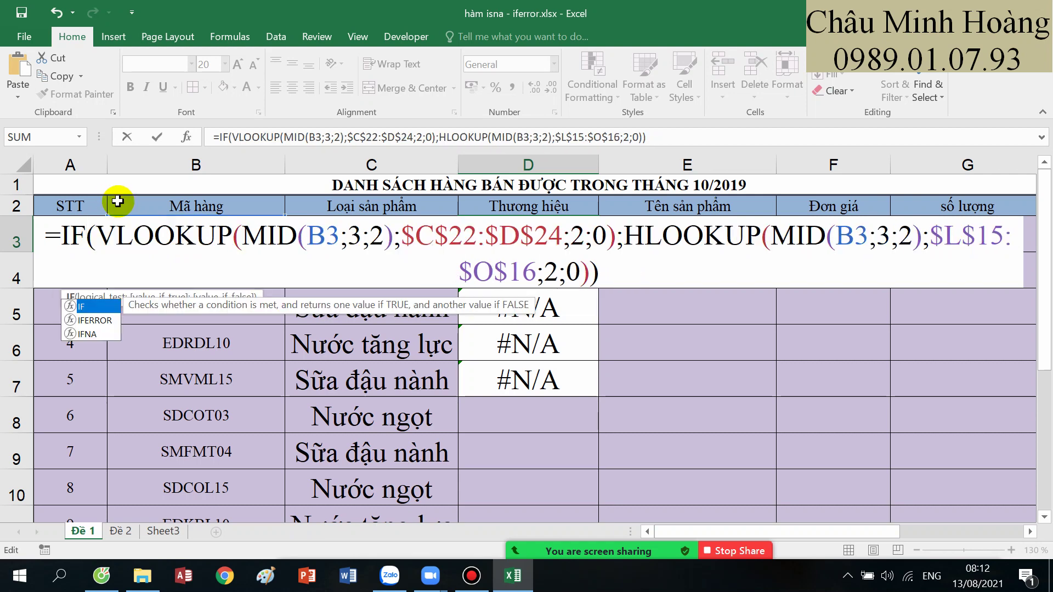
pyautogui.doubleClick(91, 335)
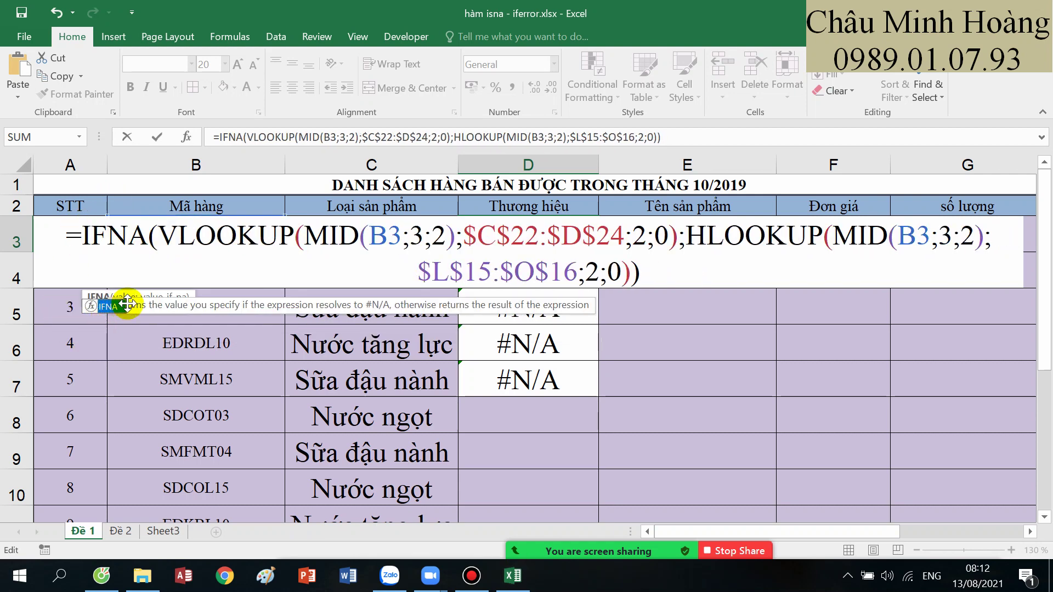
# - Examine the IFNA arguments in D3: the VLOOKUP as value and the HLOOKUP as value_if_na
pyautogui.click(185, 244)
pyautogui.click(127, 298)
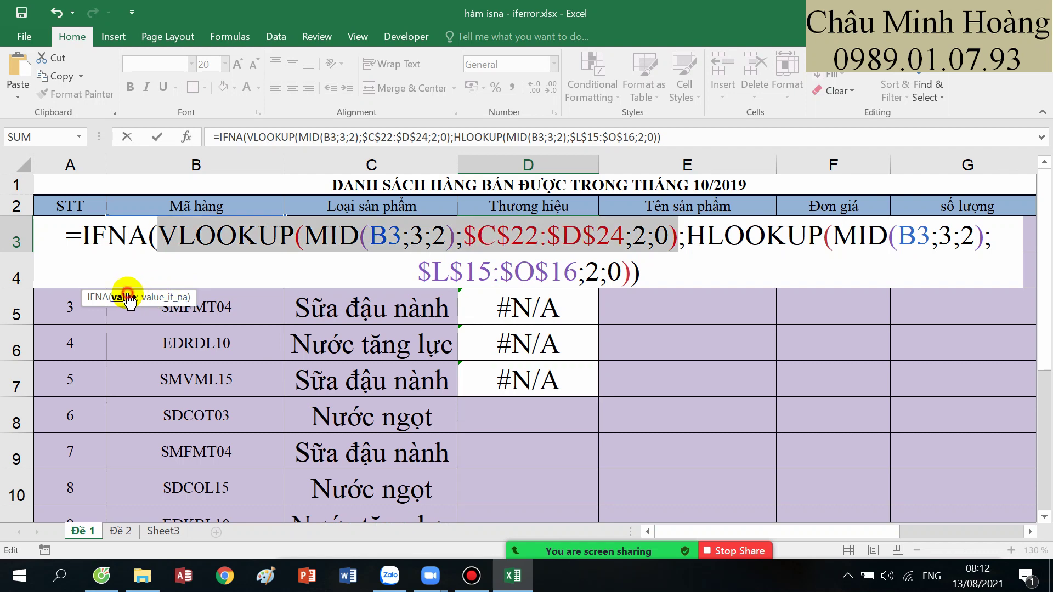
pyautogui.click(167, 298)
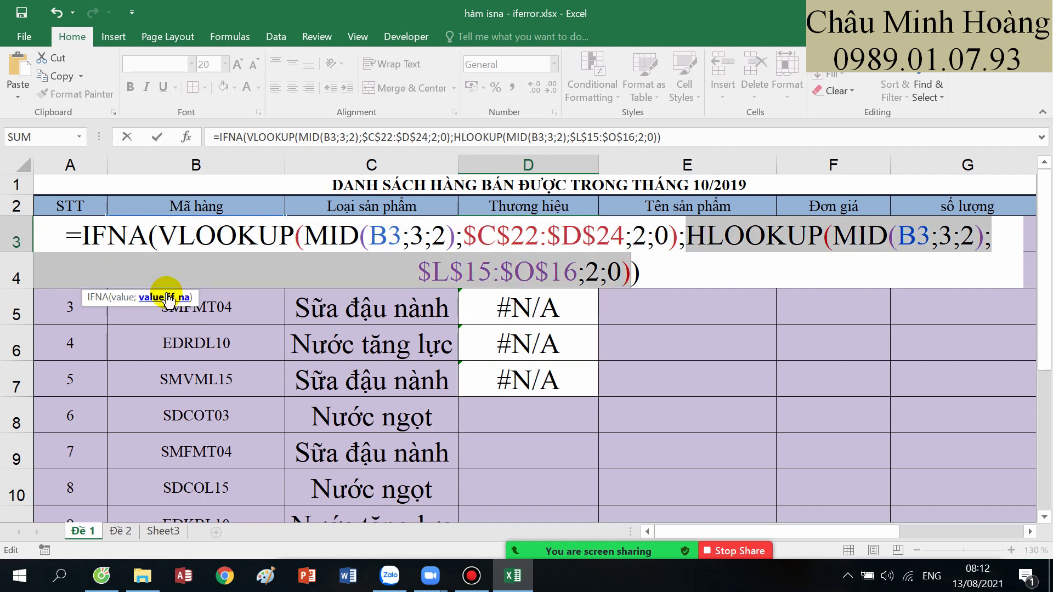
pyautogui.click(470, 575)
pyautogui.click(471, 575)
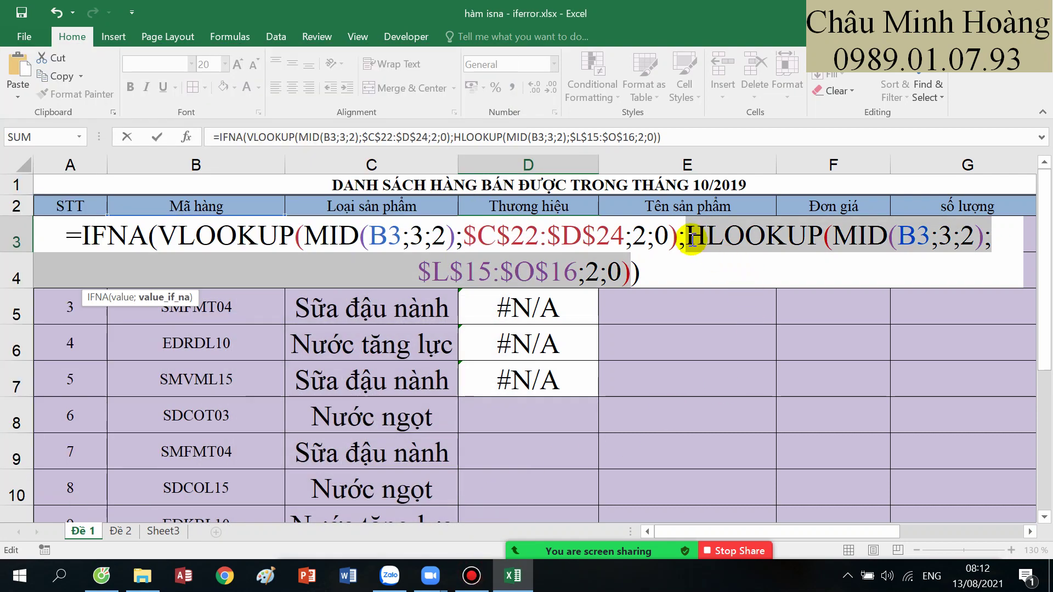
pyautogui.moveTo(692, 239); pyautogui.dragTo(634, 272)
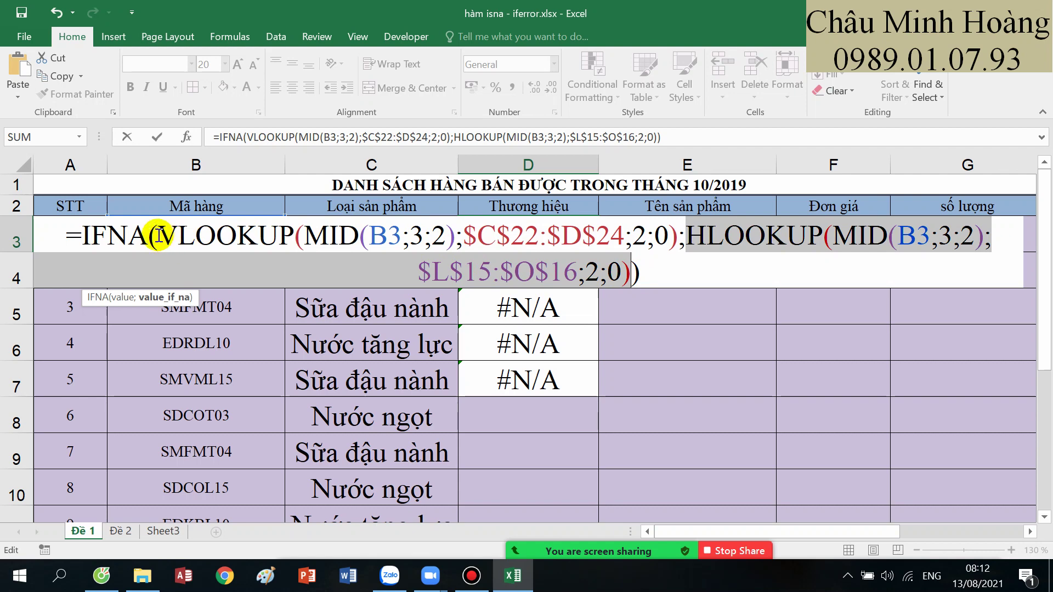
# - Change the outer function of the D3 formula from IFNA to IFERROR
pyautogui.moveTo(149, 237); pyautogui.dragTo(110, 230)
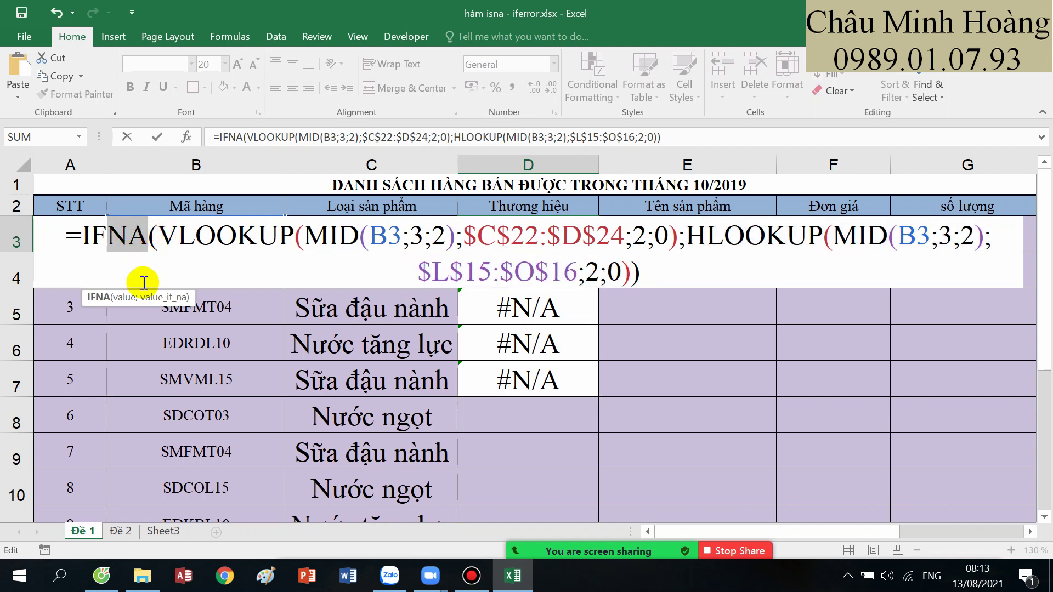
pyautogui.write('e')
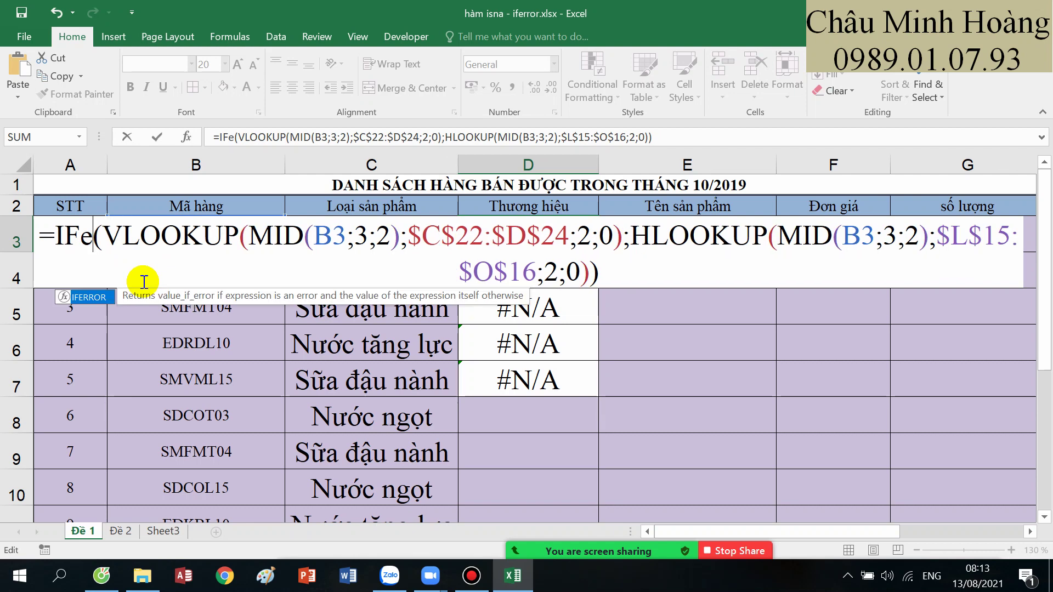
pyautogui.doubleClick(101, 304)
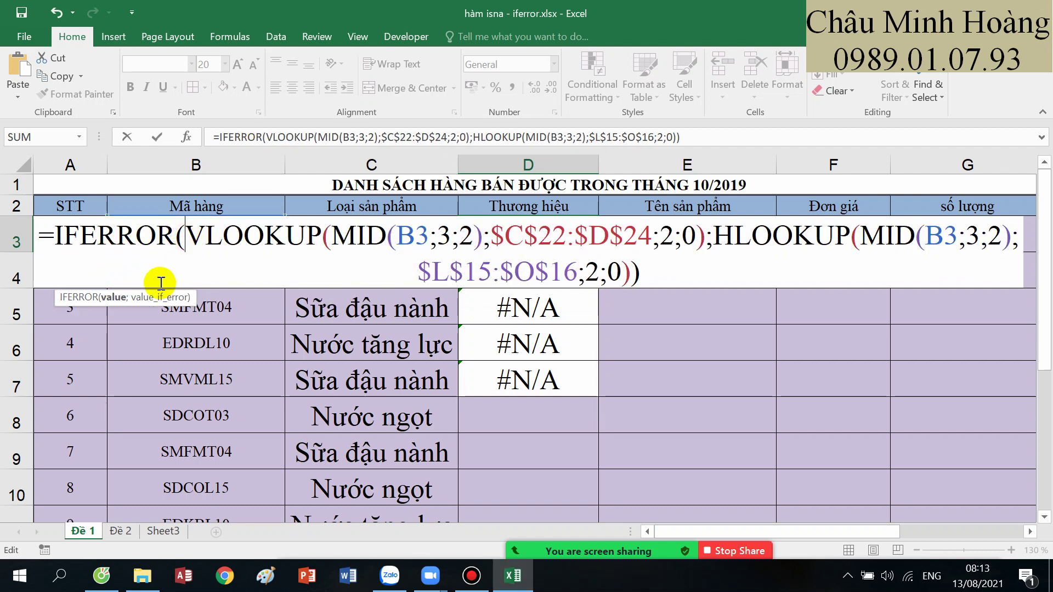
# - Examine the IFERROR arguments in D3: the VLOOKUP as value and the HLOOKUP as value_if_error
pyautogui.click(118, 298)
pyautogui.click(150, 300)
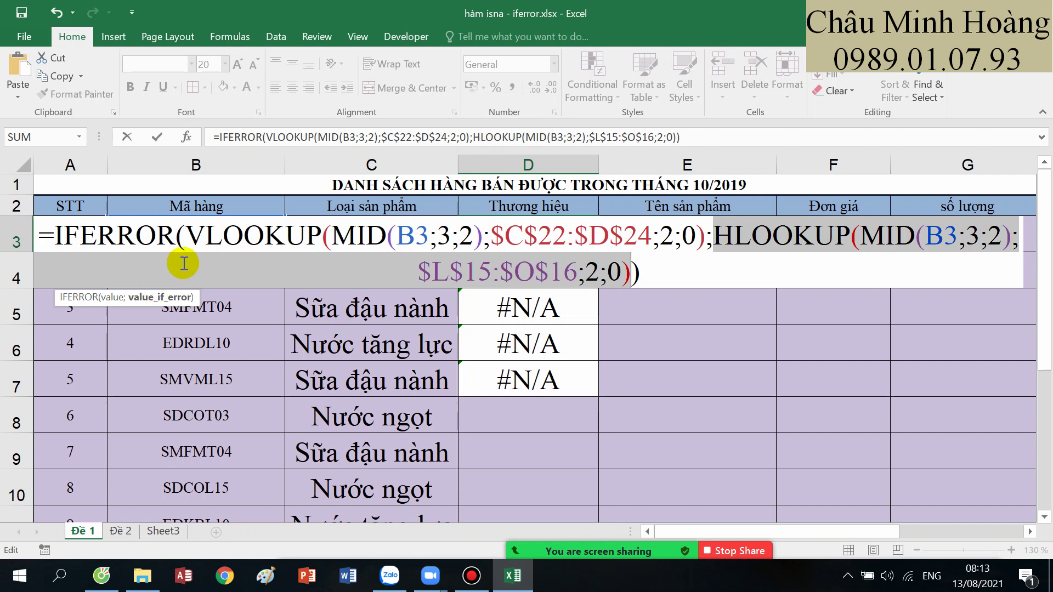
pyautogui.click(198, 240)
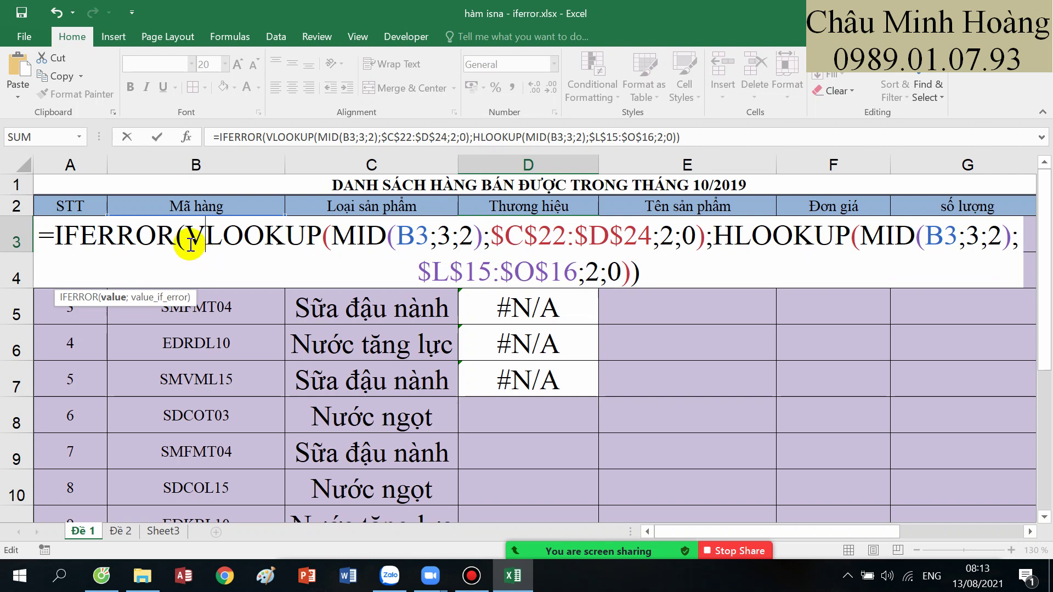
pyautogui.moveTo(190, 244); pyautogui.dragTo(550, 243)
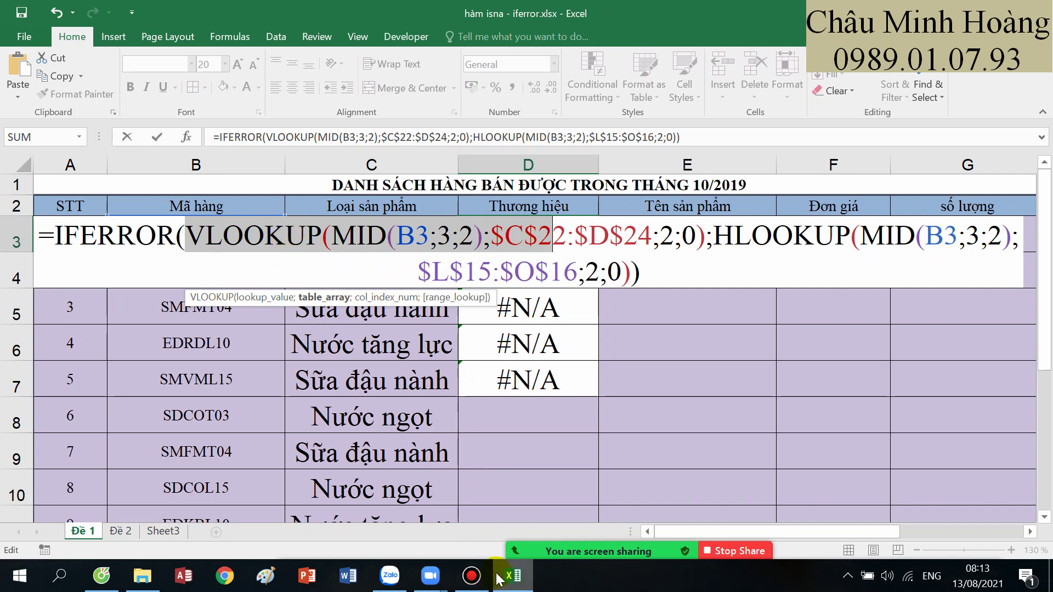
pyautogui.click(473, 576)
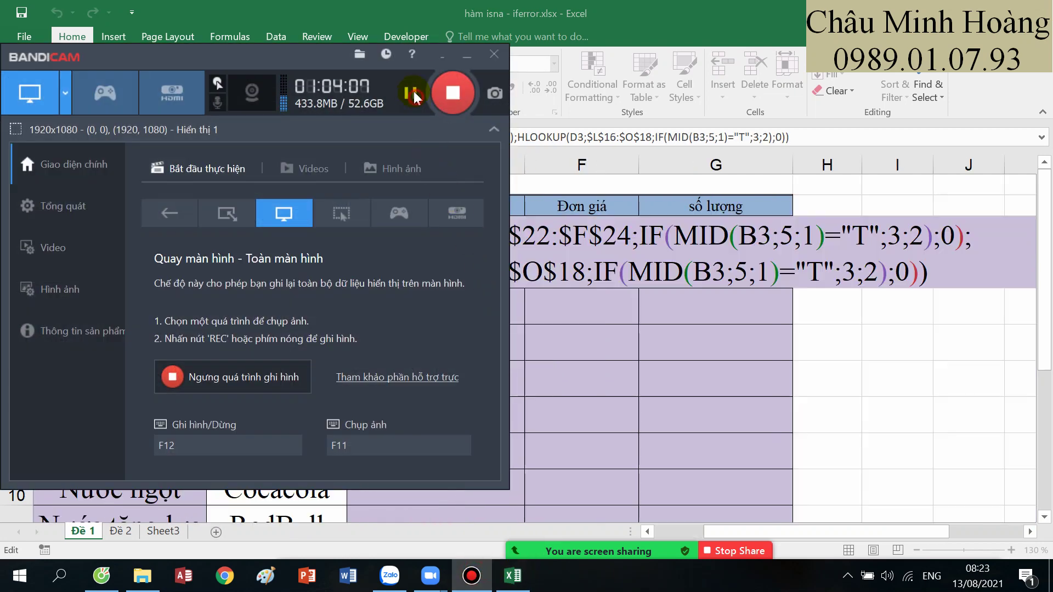
# - Review the VLOOKUP and HLOOKUP parts of the IFNA unit-price formula in F3, and enter it
pyautogui.click(465, 60)
pyautogui.click(449, 235)
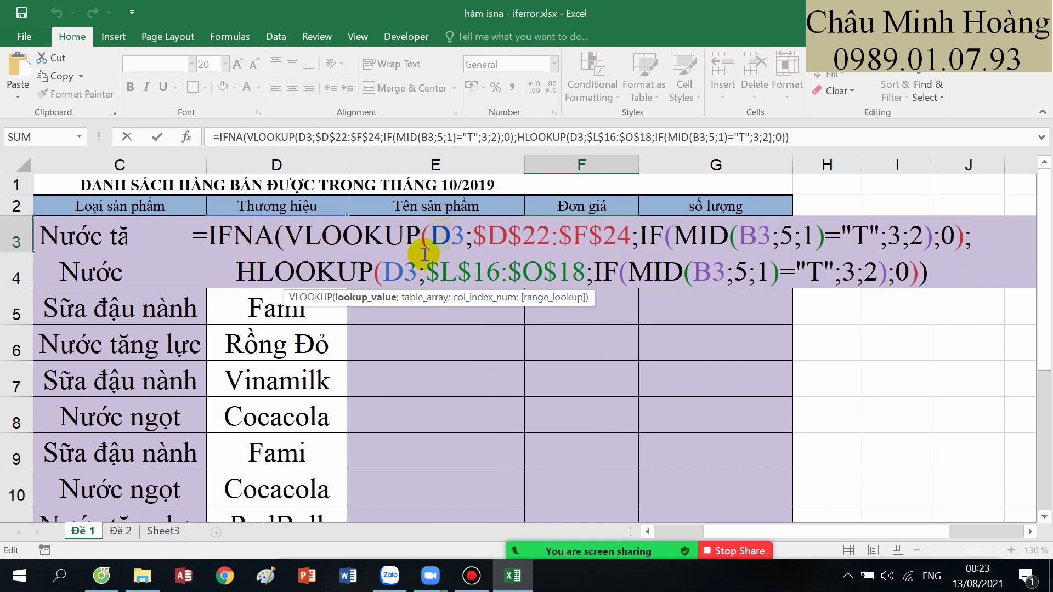
pyautogui.moveTo(321, 236); pyautogui.dragTo(965, 241)
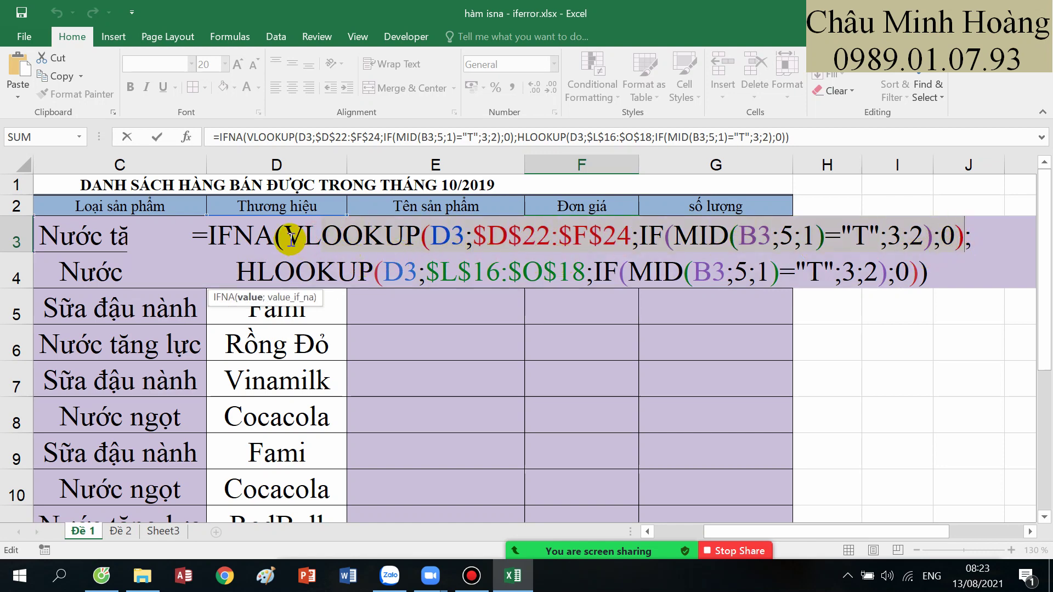
pyautogui.moveTo(290, 241); pyautogui.dragTo(978, 245)
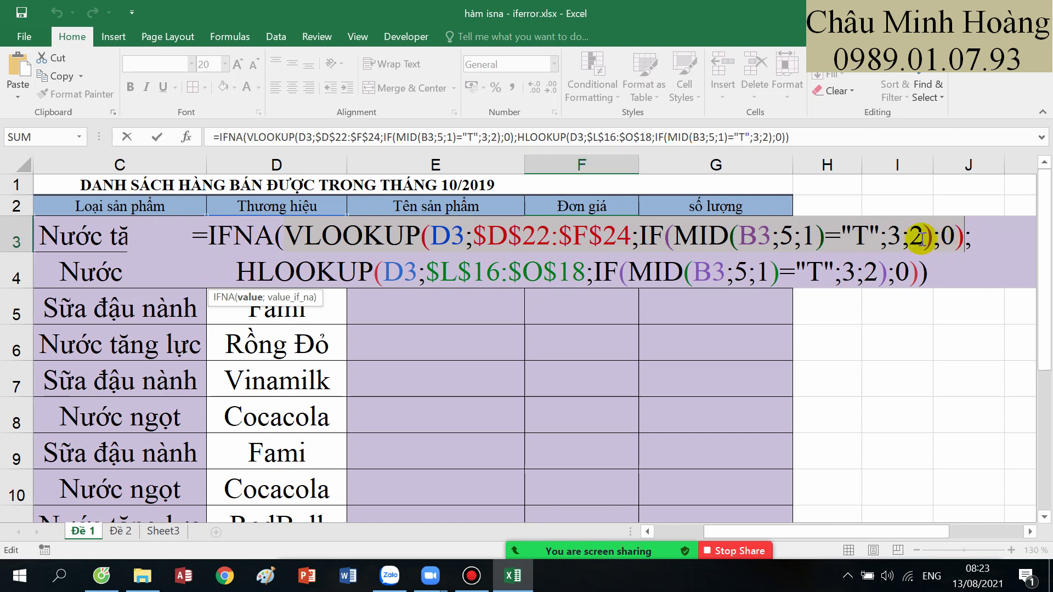
pyautogui.moveTo(259, 269); pyautogui.dragTo(919, 268)
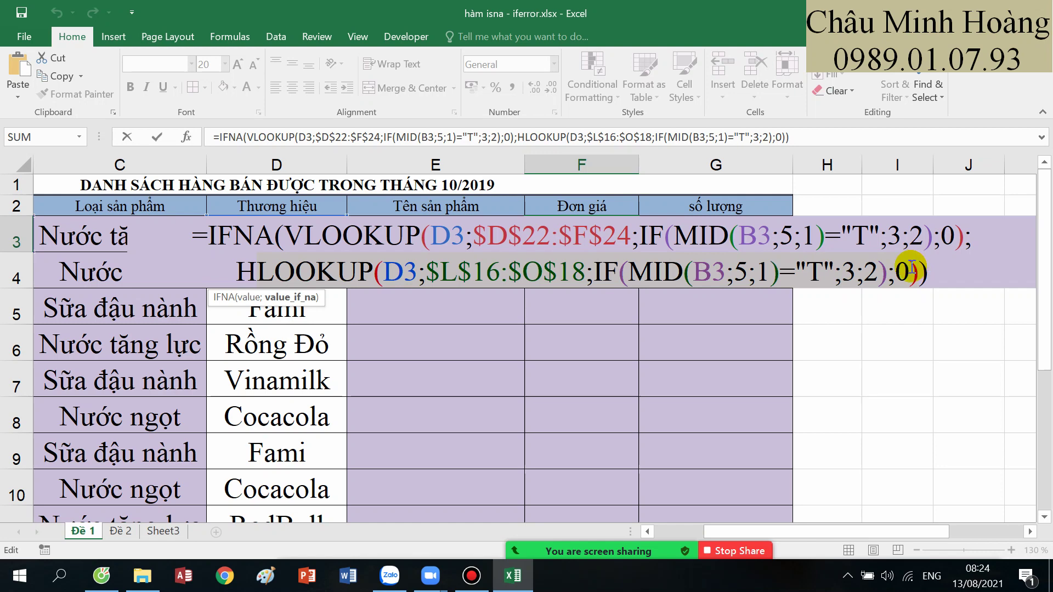
pyautogui.press('Return')
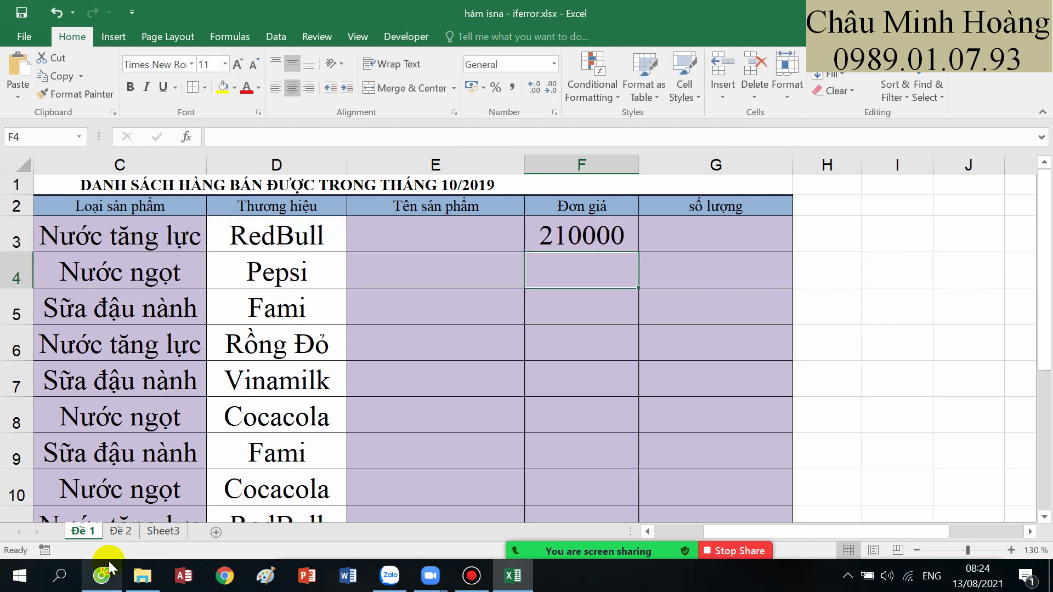
# - Open the Đề 2 sheet and read the exercise requirements, including the highlighted note on the default unit price in A36
pyautogui.click(112, 531)
pyautogui.scroll(3, 466, 412)
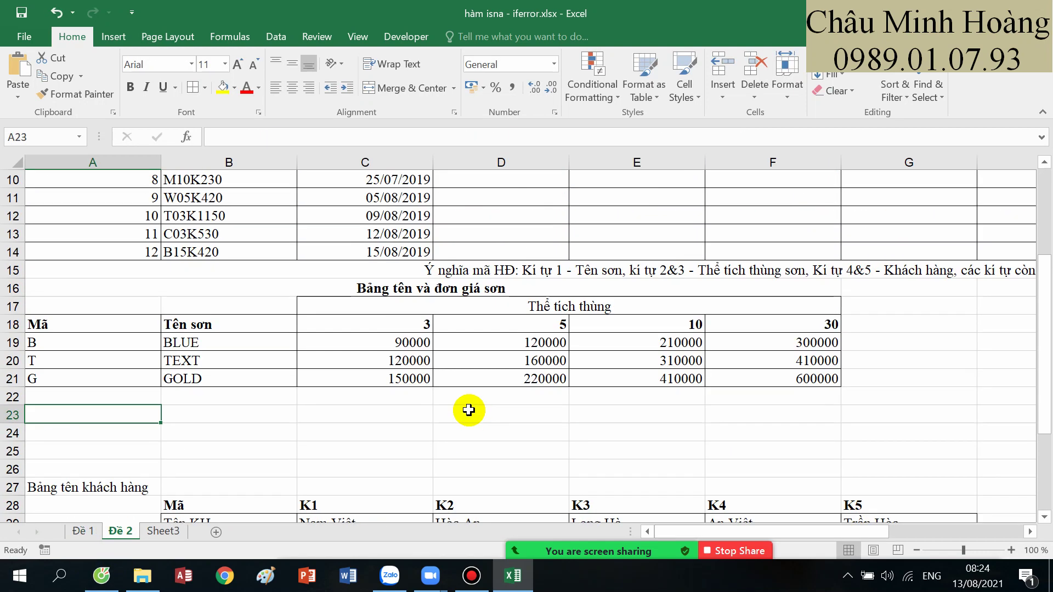
pyautogui.scroll(-3, 472, 409)
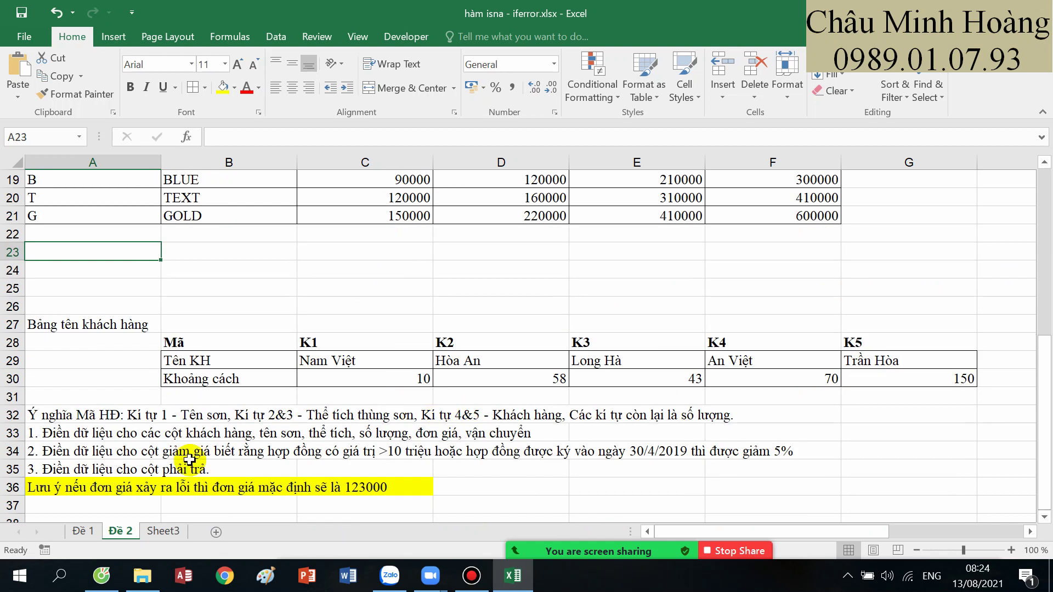
pyautogui.moveTo(82, 487); pyautogui.dragTo(390, 485)
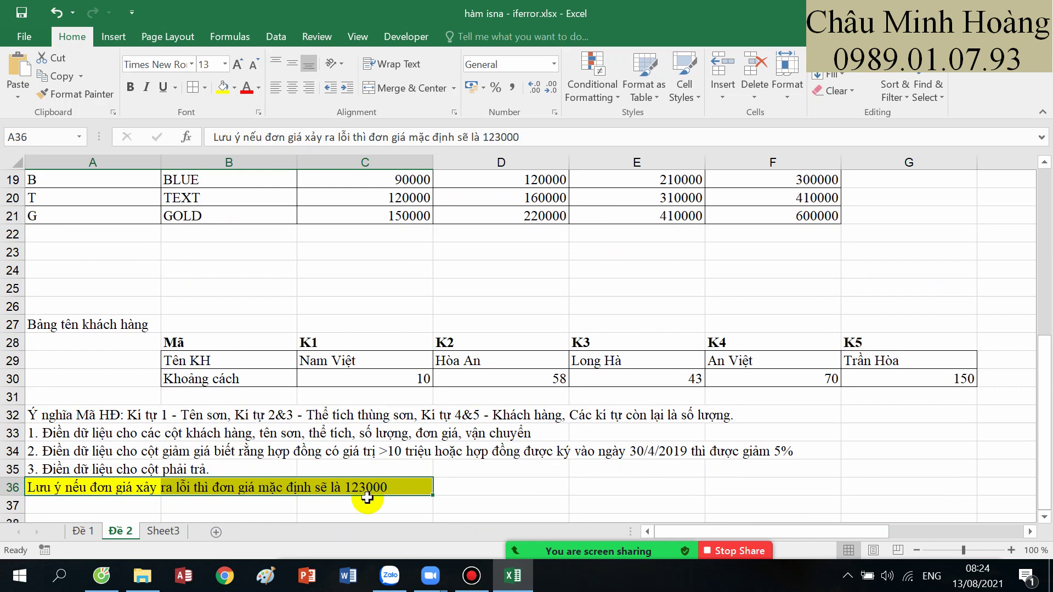
# - Examine the Đề 2 lookup tables for paint names and prices, customers and transport fees, along with the main sales table
pyautogui.scroll(6, 400, 483)
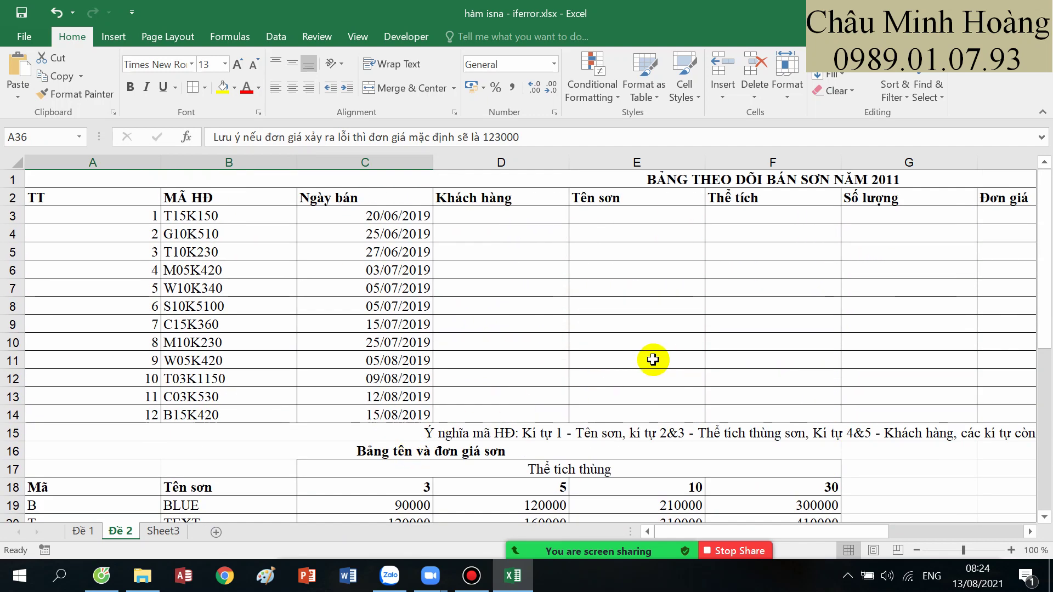
pyautogui.scroll(-4, 641, 359)
pyautogui.moveTo(400, 287); pyautogui.dragTo(757, 346)
pyautogui.scroll(-2, 767, 373)
pyautogui.moveTo(397, 378); pyautogui.dragTo(867, 341)
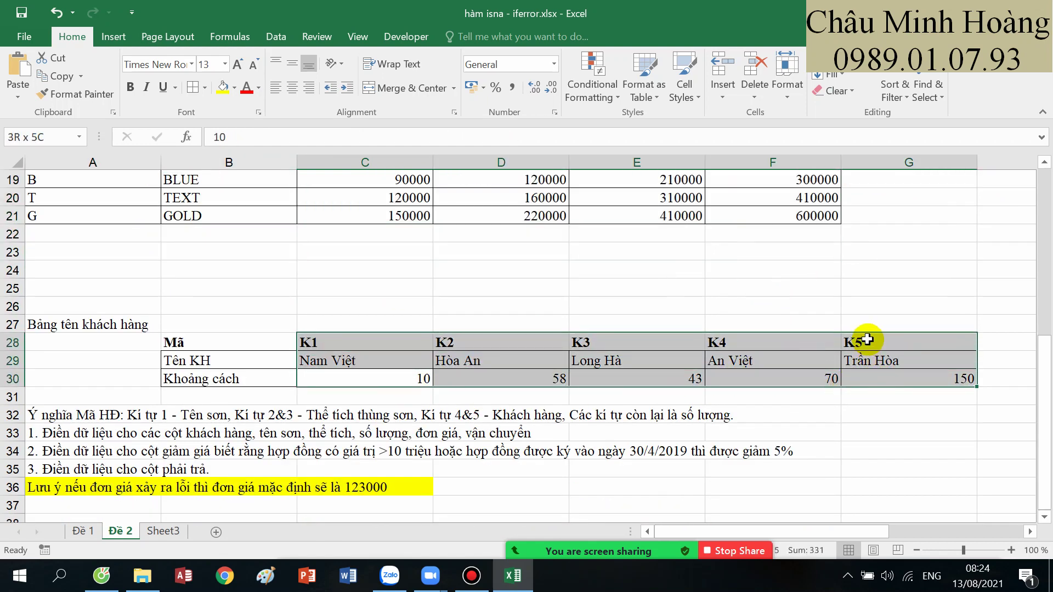
pyautogui.scroll(3, 865, 329)
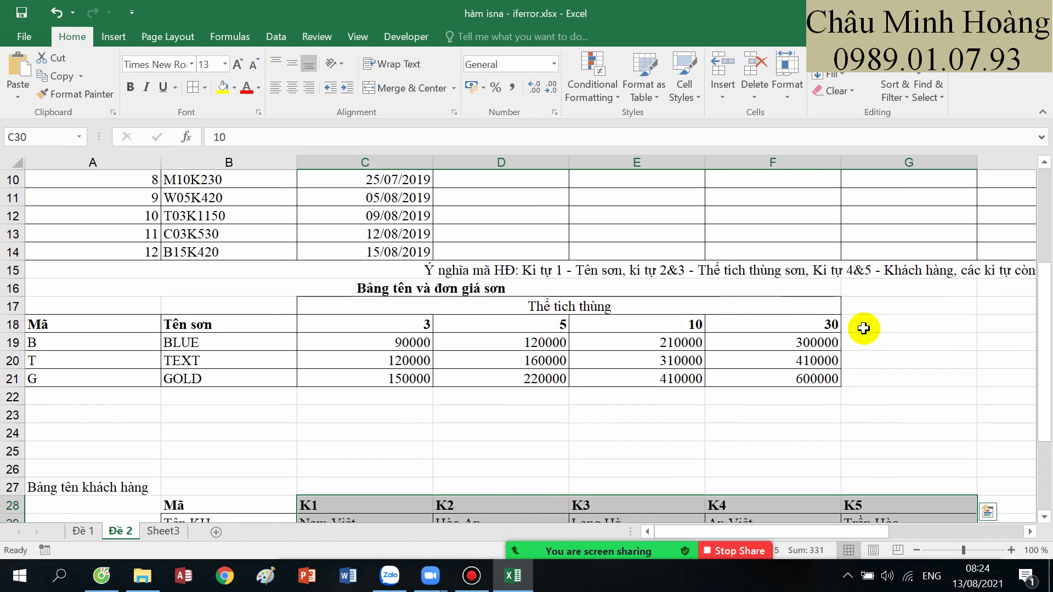
pyautogui.moveTo(414, 327); pyautogui.dragTo(866, 388)
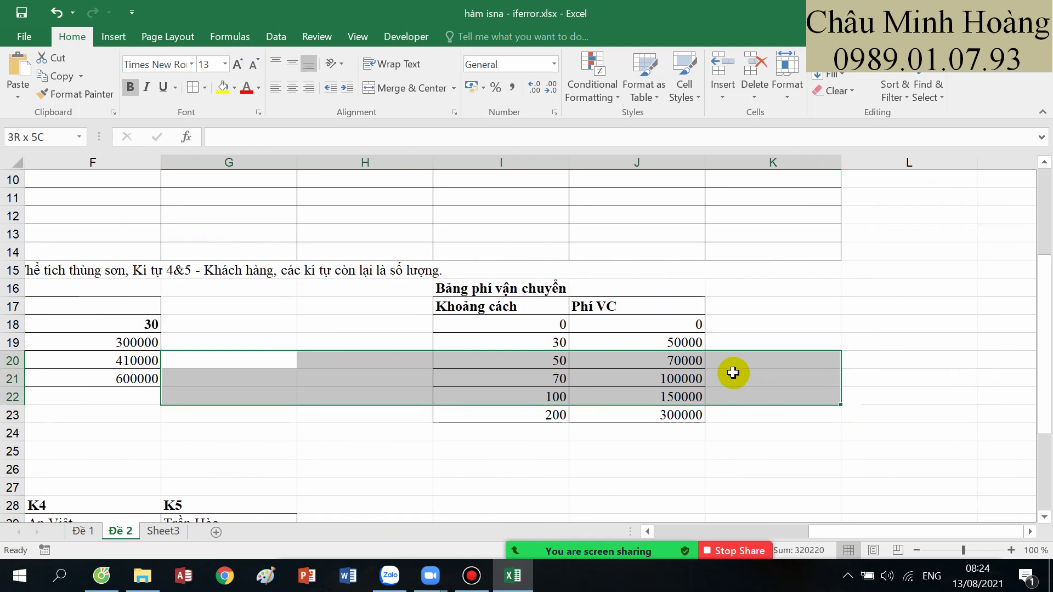
pyautogui.moveTo(601, 427); pyautogui.dragTo(111, 313)
pyautogui.scroll(3, 285, 340)
pyautogui.scroll(2, 299, 346)
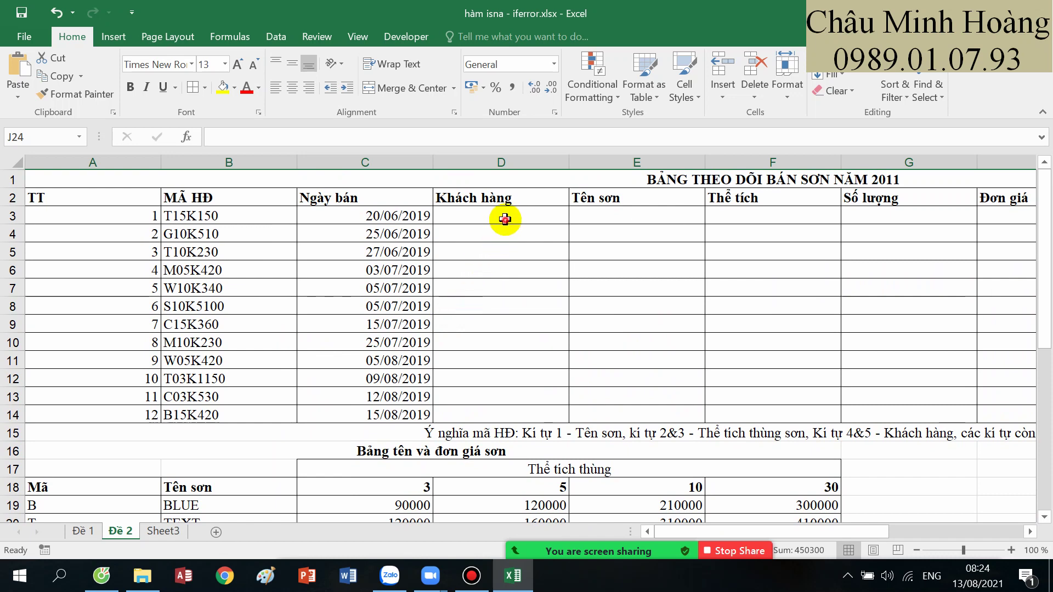
# - Set the font size of the empty row 3 result cells, starting at D3 under Khách hàng, to 20
pyautogui.moveTo(500, 217); pyautogui.dragTo(963, 214)
pyautogui.click(522, 211)
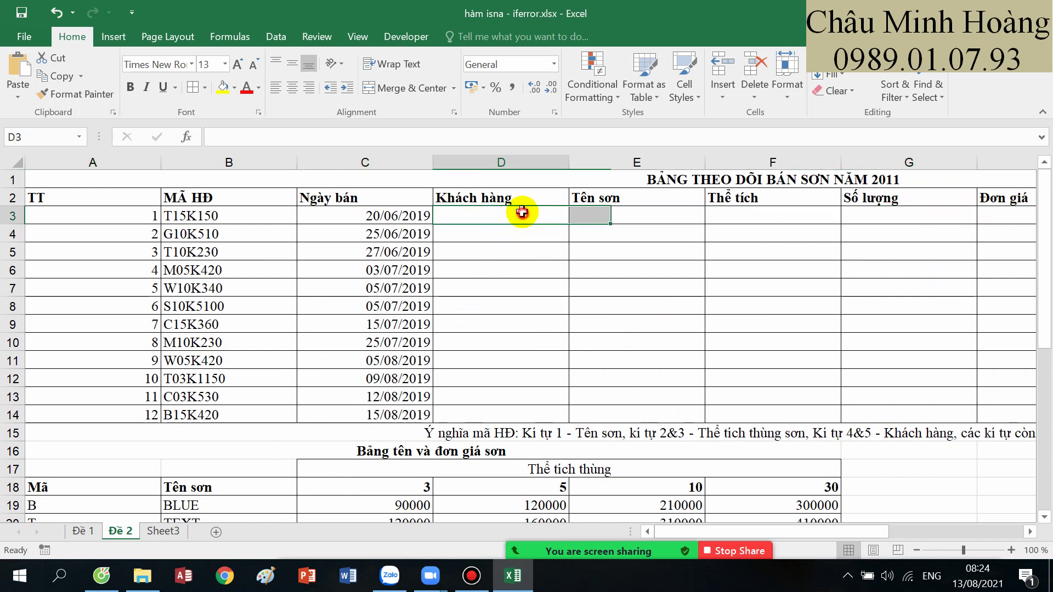
pyautogui.moveTo(522, 212); pyautogui.dragTo(990, 213)
pyautogui.click(237, 65)
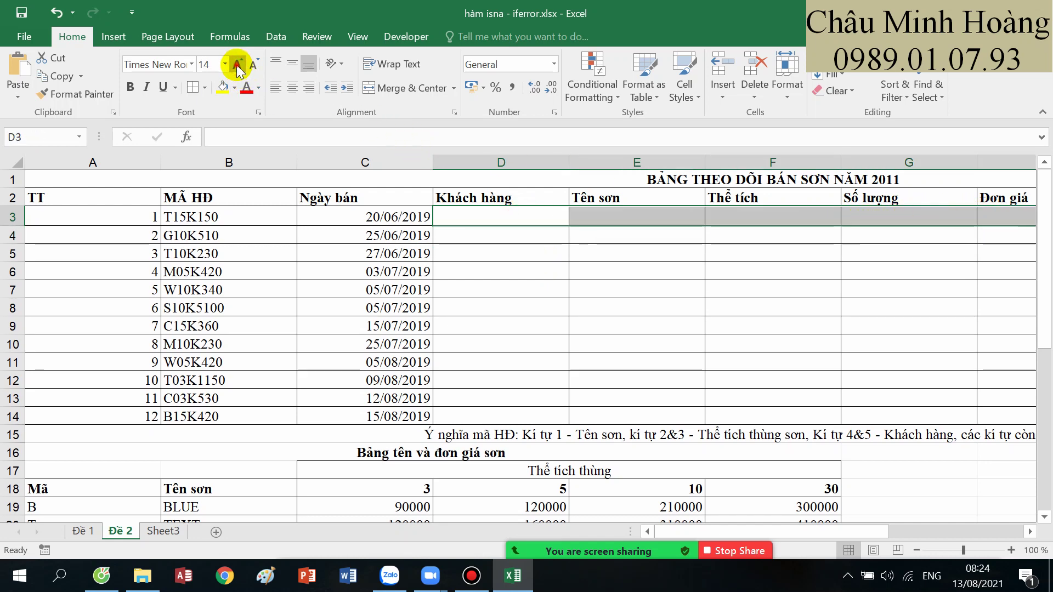
pyautogui.click(237, 64)
pyautogui.click(237, 64)
pyautogui.click(237, 64)
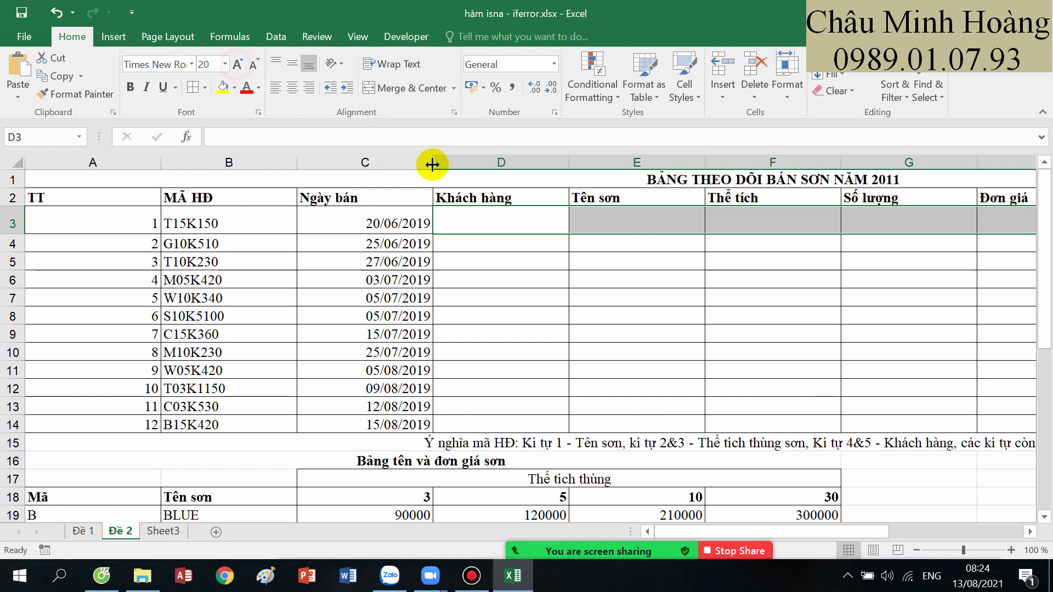
# - Review the customer codes and names in C28:G29, and start an HLOOKUP formula in D3 under Khách hàng
pyautogui.click(498, 211)
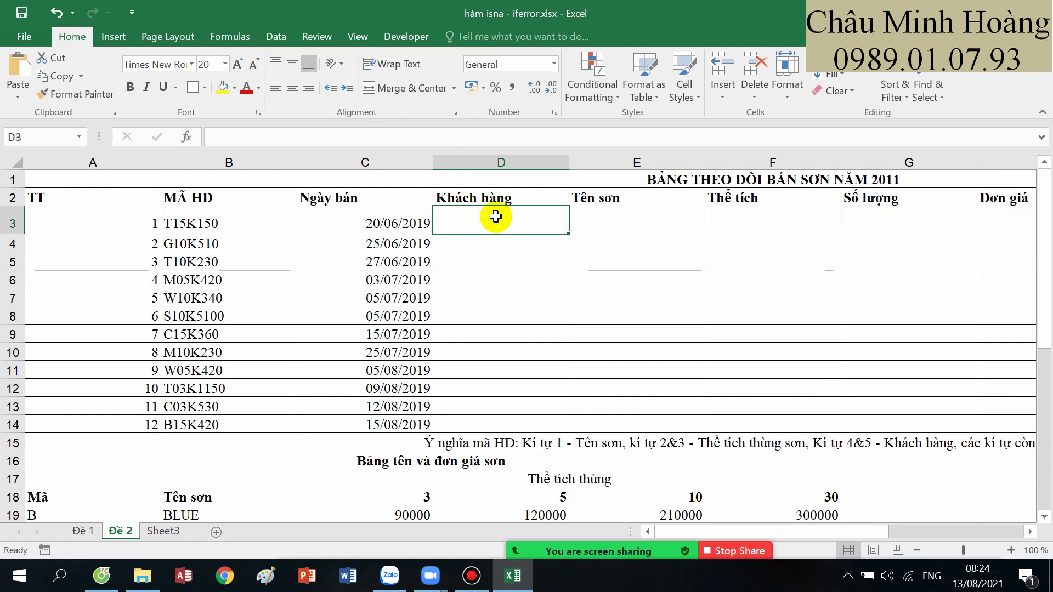
pyautogui.scroll(-5, 495, 217)
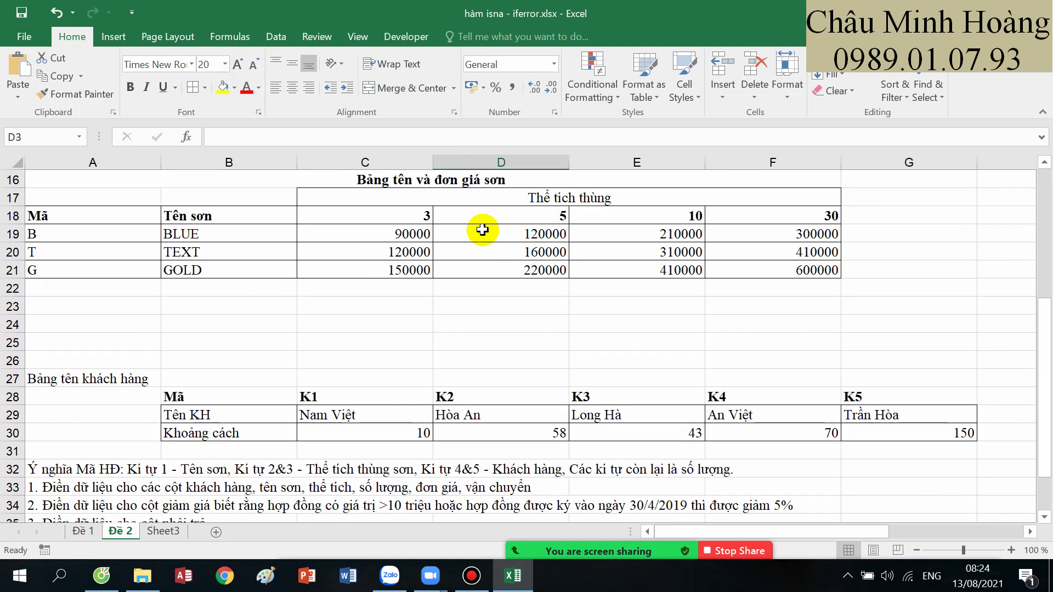
pyautogui.moveTo(333, 382); pyautogui.dragTo(900, 419)
pyautogui.scroll(5, 477, 346)
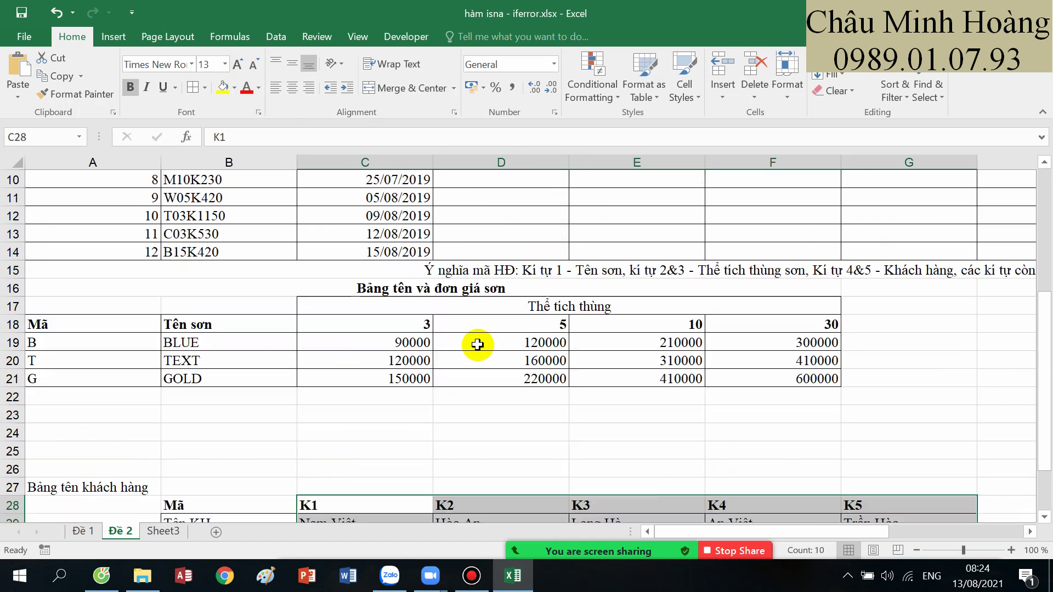
pyautogui.scroll(1, 431, 267)
pyautogui.click(489, 228)
pyautogui.write('=hl')
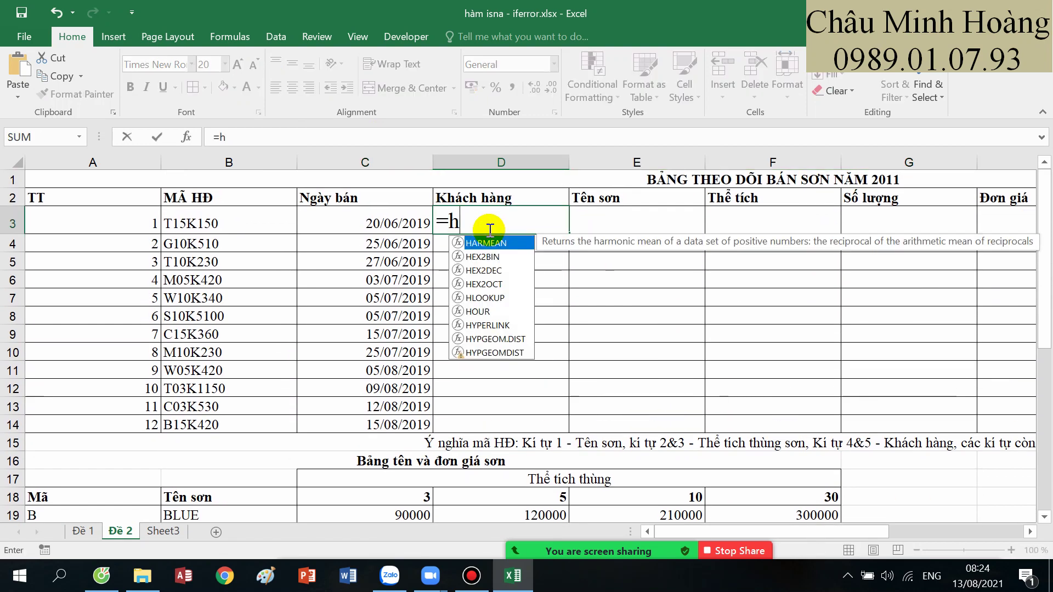
pyautogui.press('Tab')
# - Use MID(B3;4;3) as the lookup value of the HLOOKUP formula in D3
pyautogui.write('m')
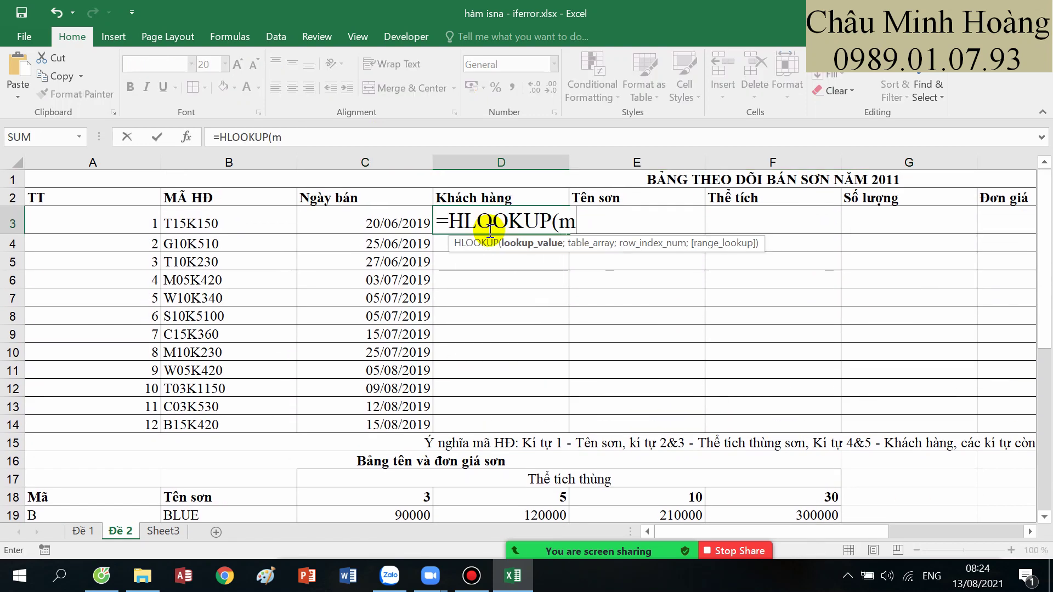
pyautogui.write('id')
pyautogui.press('Tab')
pyautogui.click(237, 224)
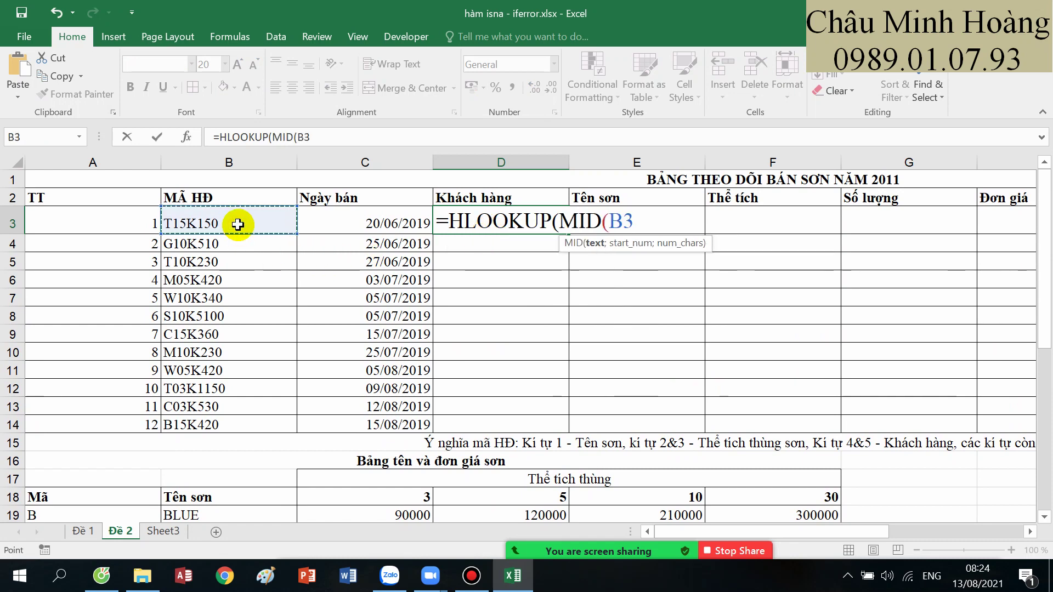
pyautogui.write(';4;3')
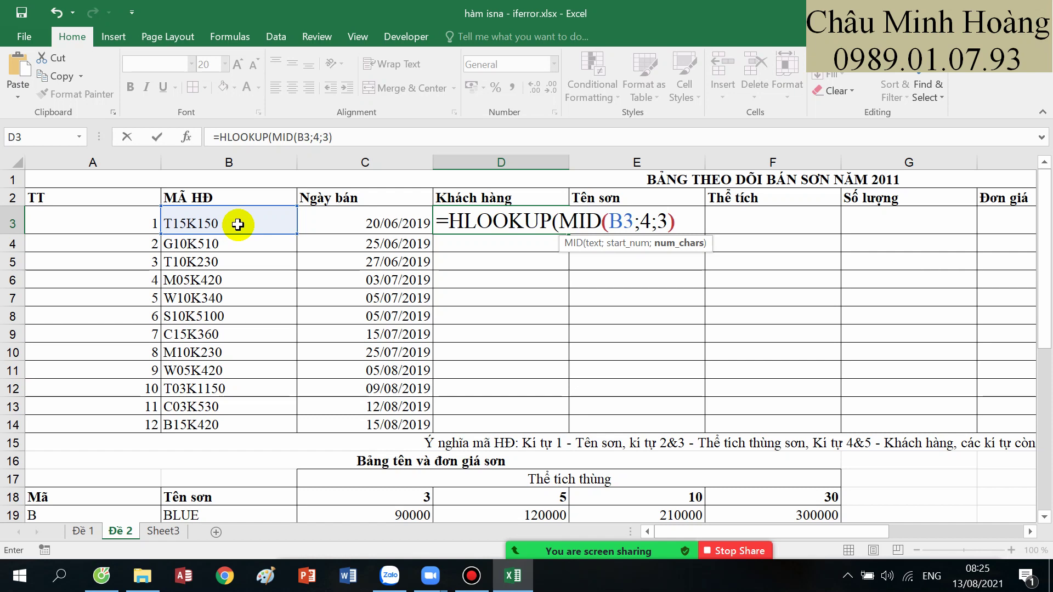
pyautogui.write(');')
# - Complete the D3 HLOOKUP with the absolute range $C$28:$G$29, row index 2 and match type 0, and enter it
pyautogui.scroll(-4, 376, 404)
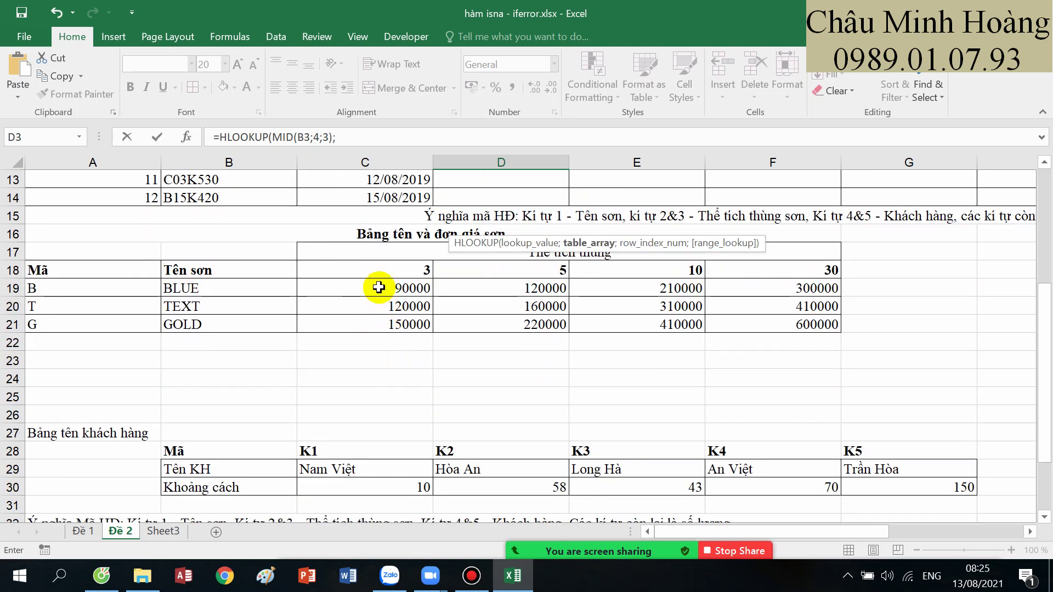
pyautogui.moveTo(332, 458); pyautogui.dragTo(883, 471)
pyautogui.scroll(4, 883, 470)
pyautogui.press('F4')
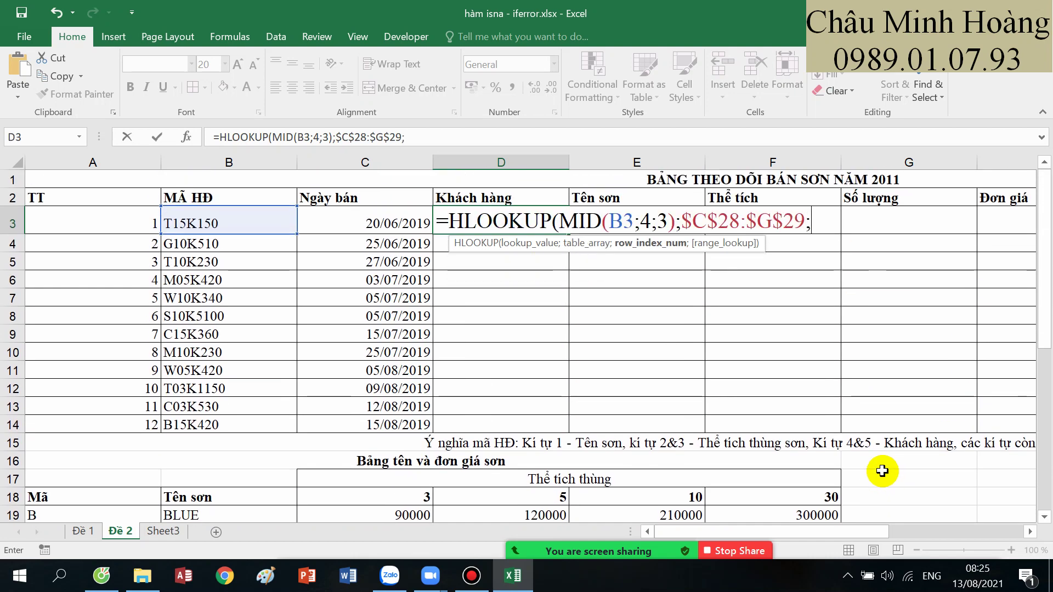
pyautogui.write(';2;)')
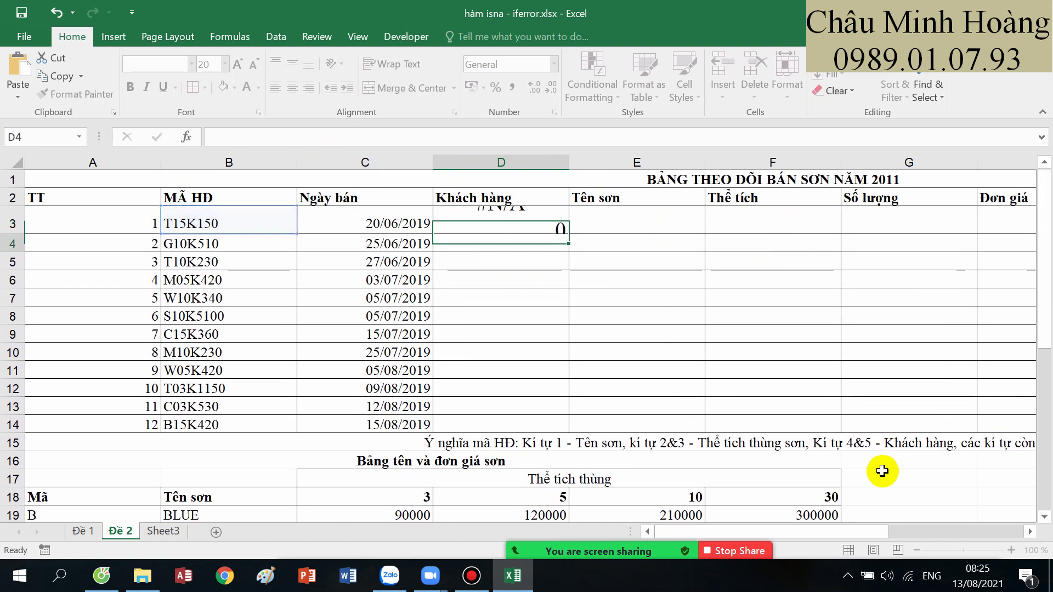
pyautogui.press('Return')
# - Check the D3 formula against the customer codes in row 28, and change its MID character count to 2
pyautogui.click(541, 224)
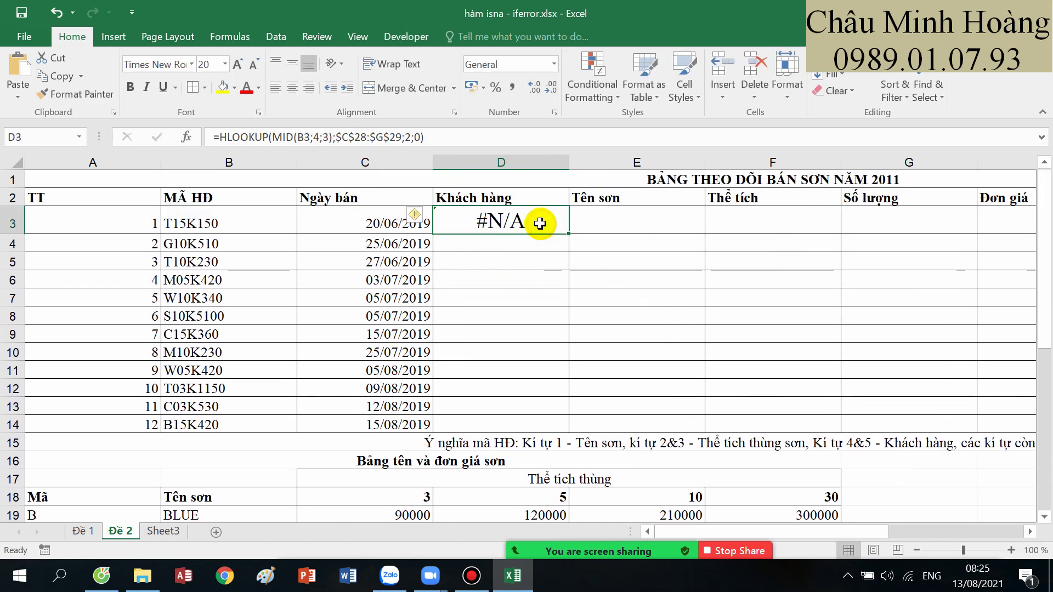
pyautogui.scroll(-5, 541, 223)
pyautogui.scroll(1, 525, 364)
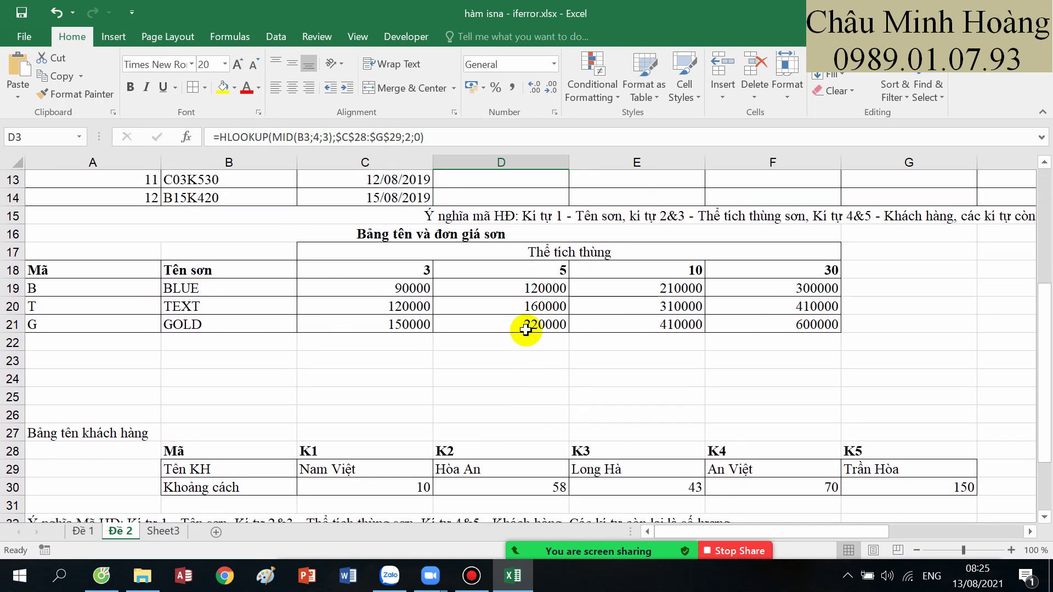
pyautogui.scroll(-1, 499, 313)
pyautogui.moveTo(356, 398); pyautogui.dragTo(439, 416)
pyautogui.scroll(5, 305, 353)
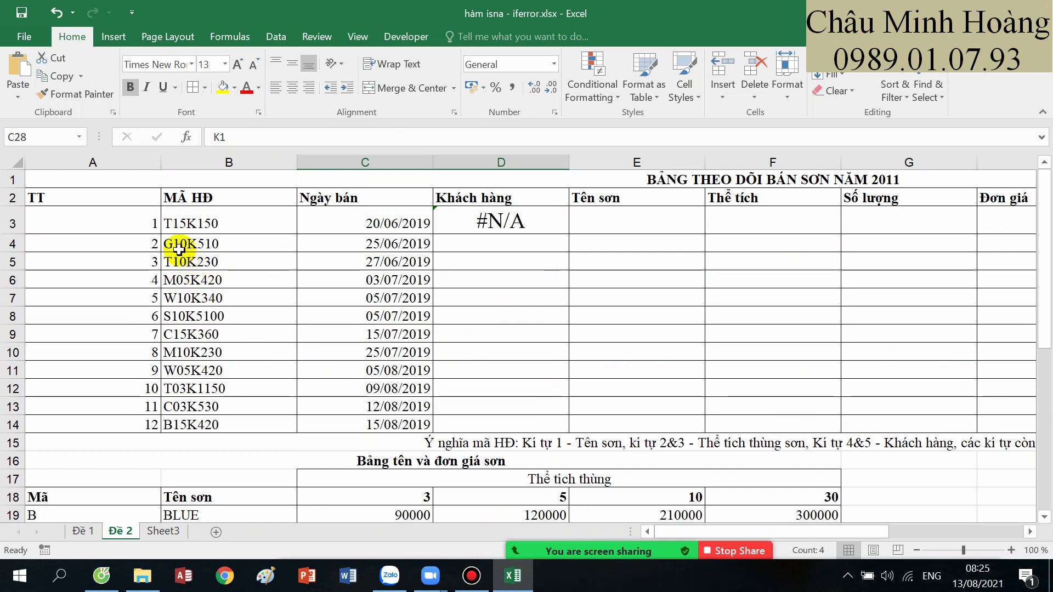
pyautogui.doubleClick(443, 224)
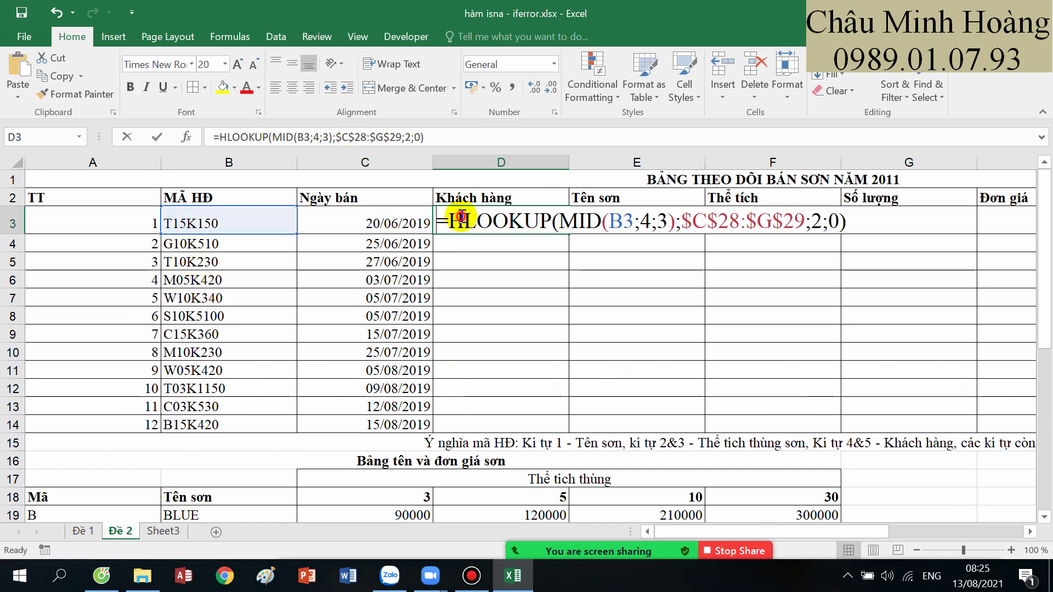
pyautogui.click(663, 222)
pyautogui.press('BackSpace')
pyautogui.write('2')
pyautogui.press('Return')
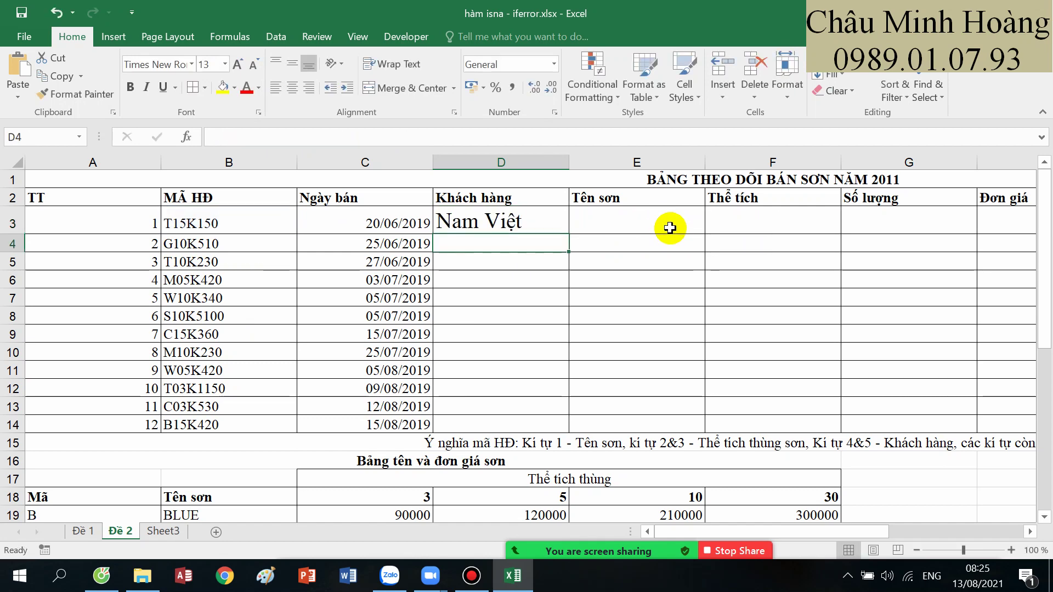
# - Review the paint codes and names in A19:B21, and start a VLOOKUP formula in E3 under Tên sơn
pyautogui.click(638, 222)
pyautogui.scroll(-3, 618, 258)
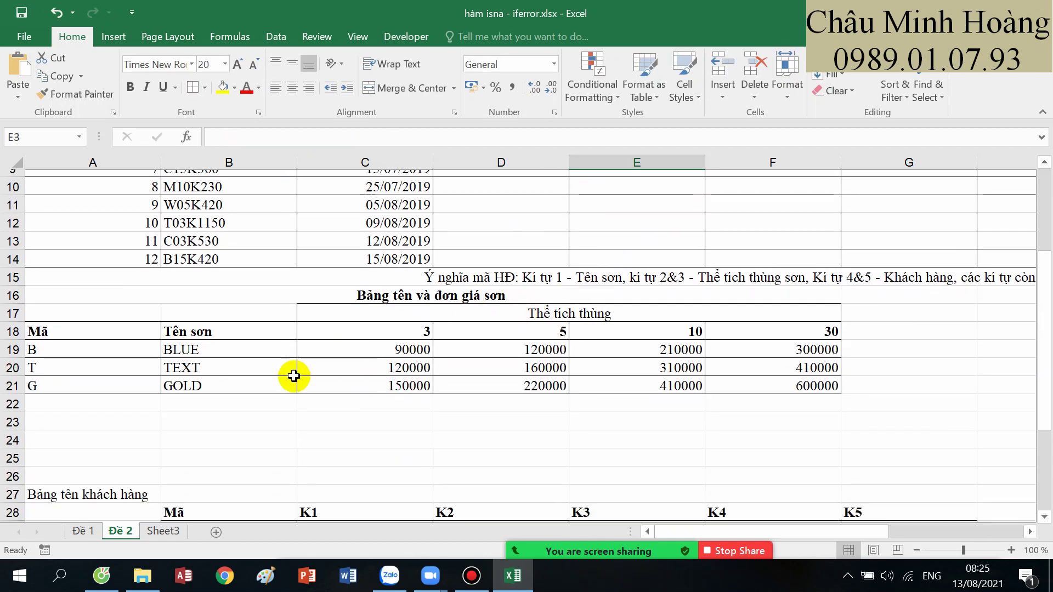
pyautogui.moveTo(112, 336); pyautogui.dragTo(183, 377)
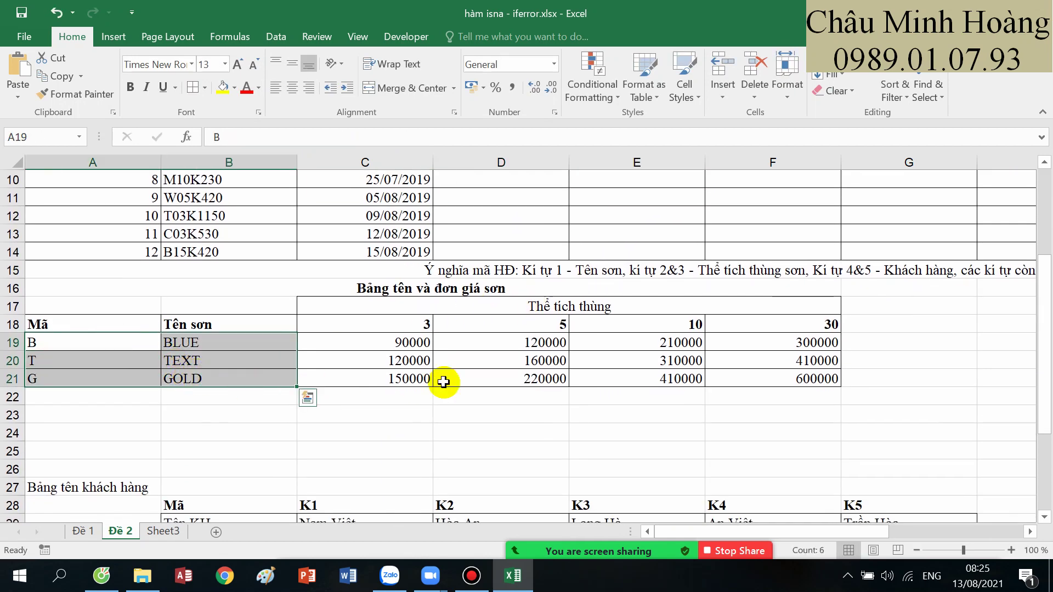
pyautogui.scroll(3, 442, 383)
pyautogui.click(620, 226)
pyautogui.write('=vl')
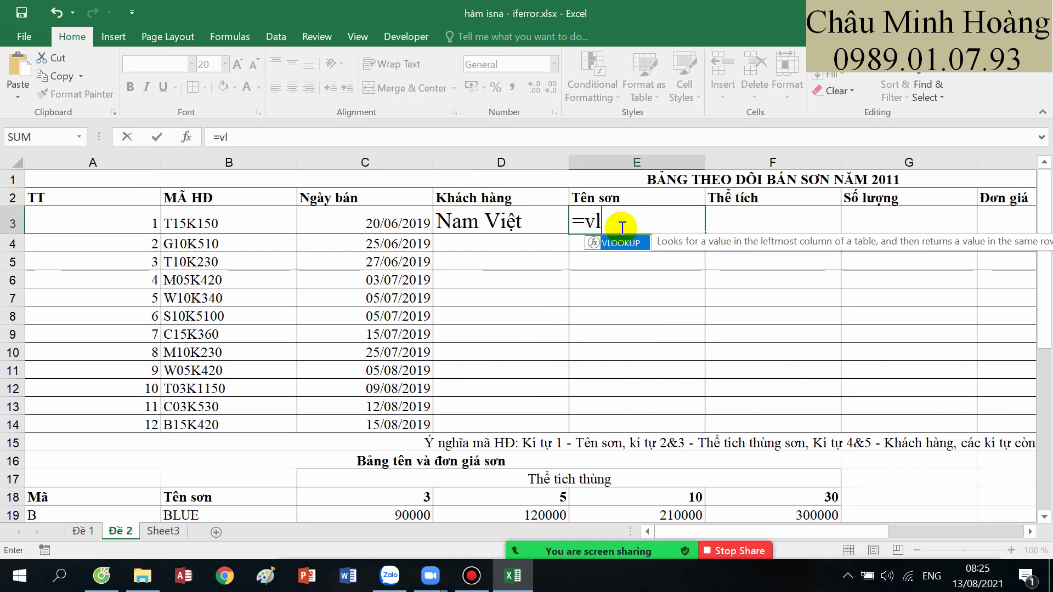
pyautogui.press('Tab')
pyautogui.scroll(-3, 248, 344)
pyautogui.scroll(-1, 248, 344)
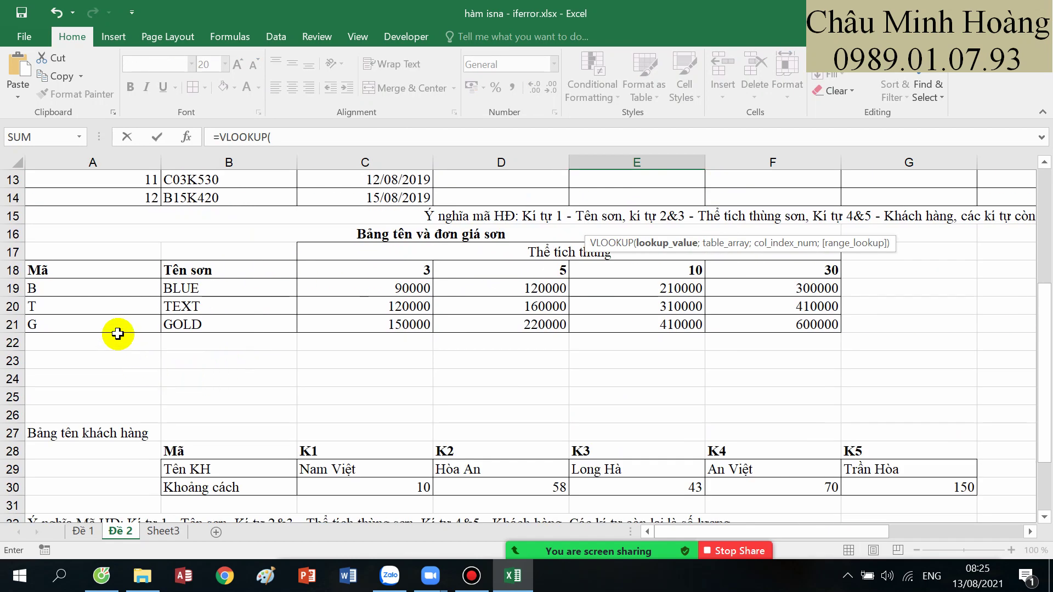
pyautogui.scroll(4, 257, 325)
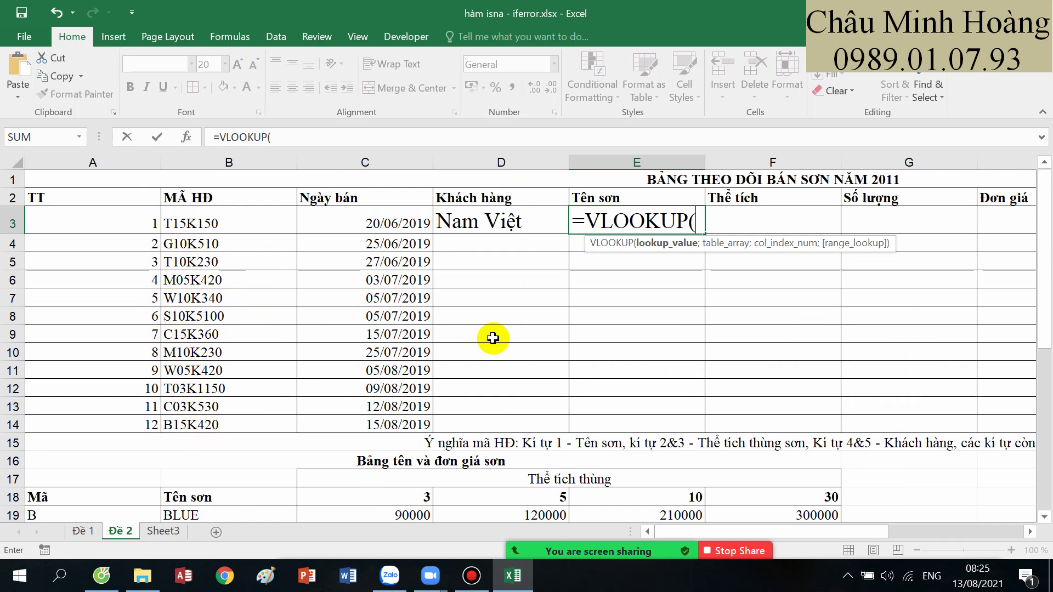
# - Use LEFT(B3;1) as the lookup value of the VLOOKUP formula in E3
pyautogui.write('lef')
pyautogui.press('Tab')
pyautogui.click(263, 224)
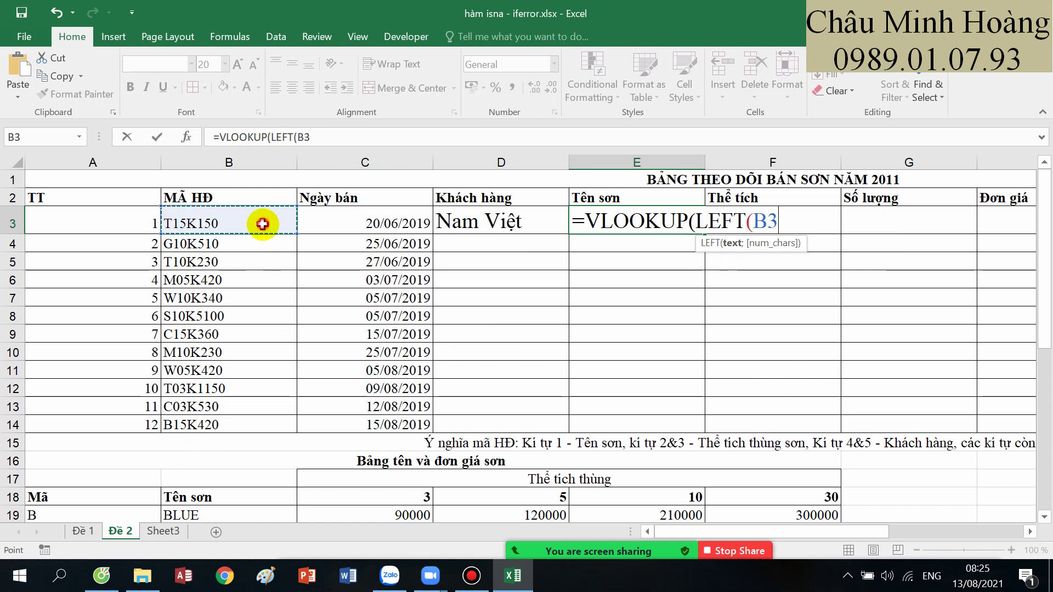
pyautogui.write(';1)l')
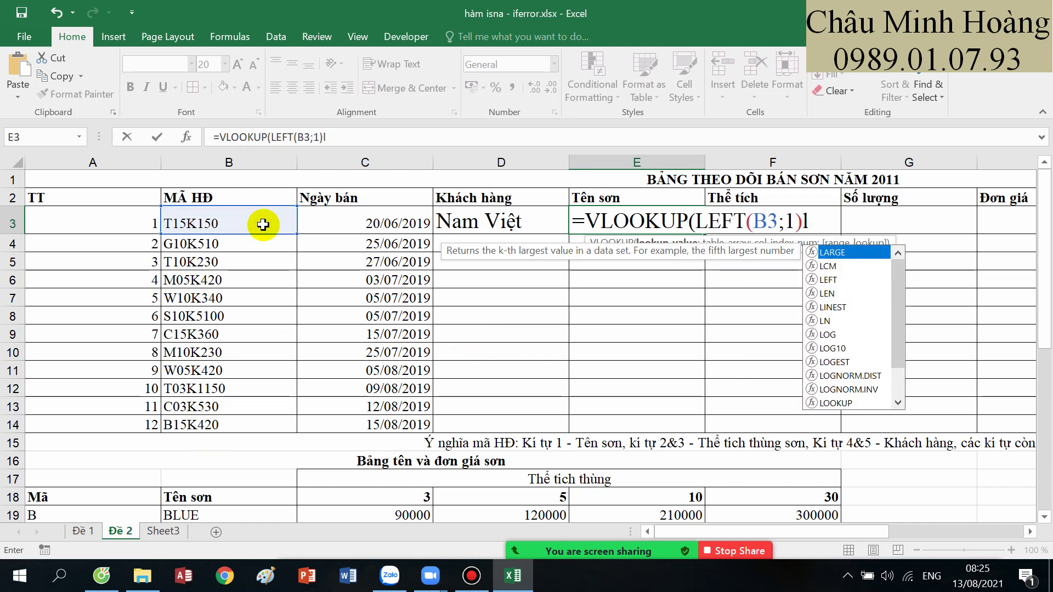
pyautogui.press('BackSpace')
pyautogui.write(';')
# - Complete the E3 VLOOKUP with the absolute range $A$19:$B$21, column index 2 and match type 0, and enter it
pyautogui.scroll(-3, 263, 302)
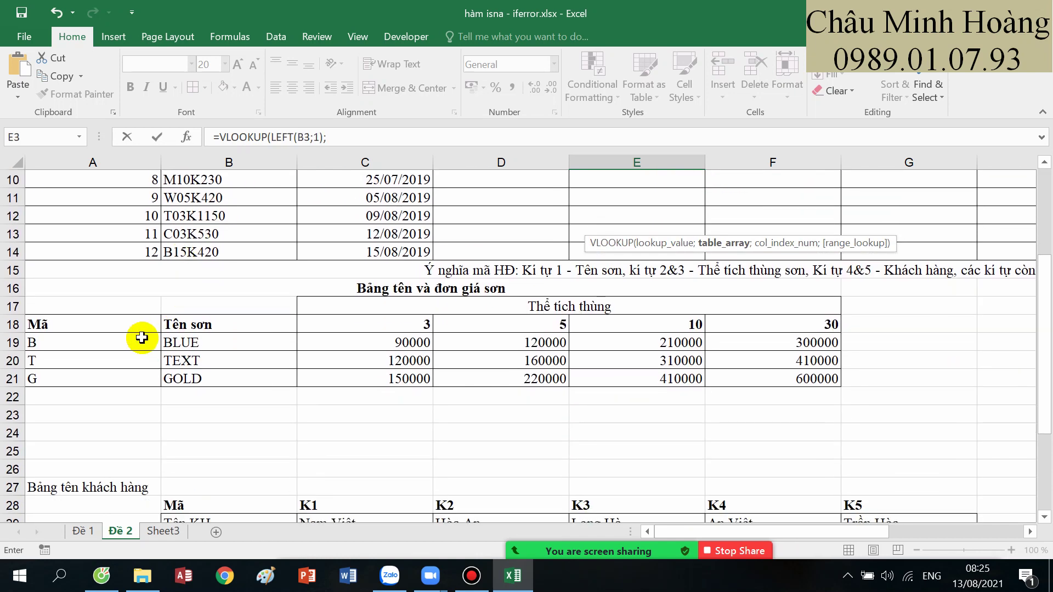
pyautogui.moveTo(141, 338); pyautogui.dragTo(207, 379)
pyautogui.press('F4')
pyautogui.scroll(3, 207, 364)
pyautogui.write(';2')
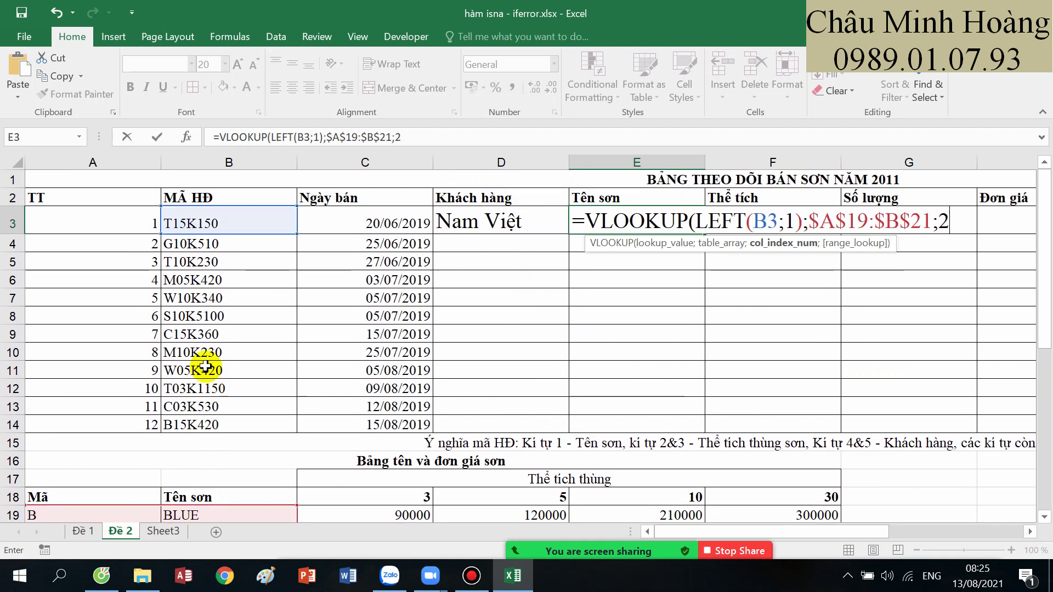
pyautogui.write(';0)')
pyautogui.press('Return')
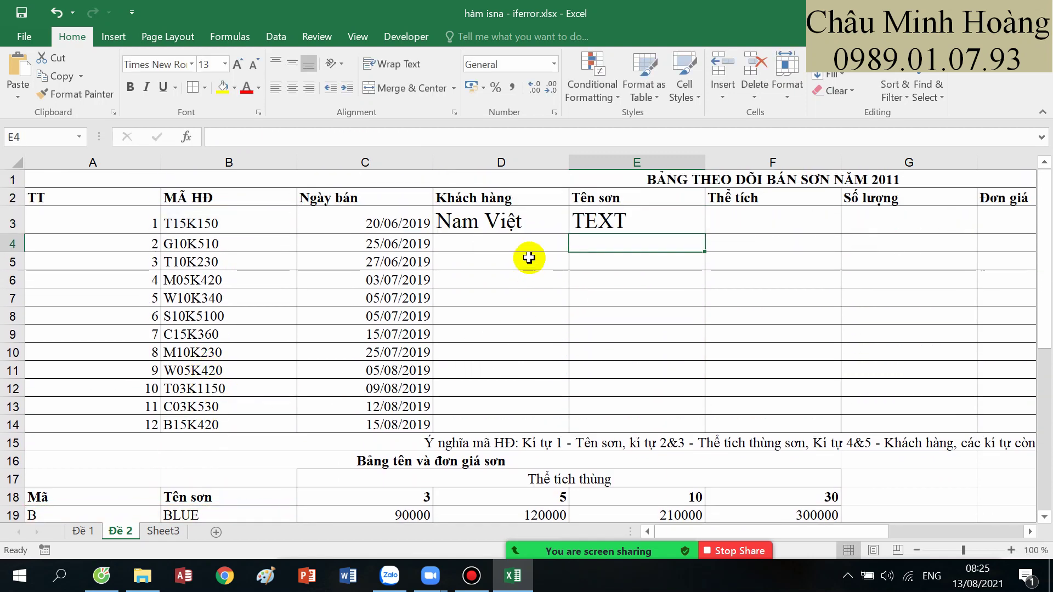
# - Copy the D3:E3 formulas down through row 14, and check the paint name results against the exercise requirements
pyautogui.moveTo(536, 224)
pyautogui.mouseDown()
pyautogui.moveTo(691, 237)
pyautogui.moveTo(689, 422)
pyautogui.mouseUp()
pyautogui.moveTo(636, 369); pyautogui.dragTo(634, 427)
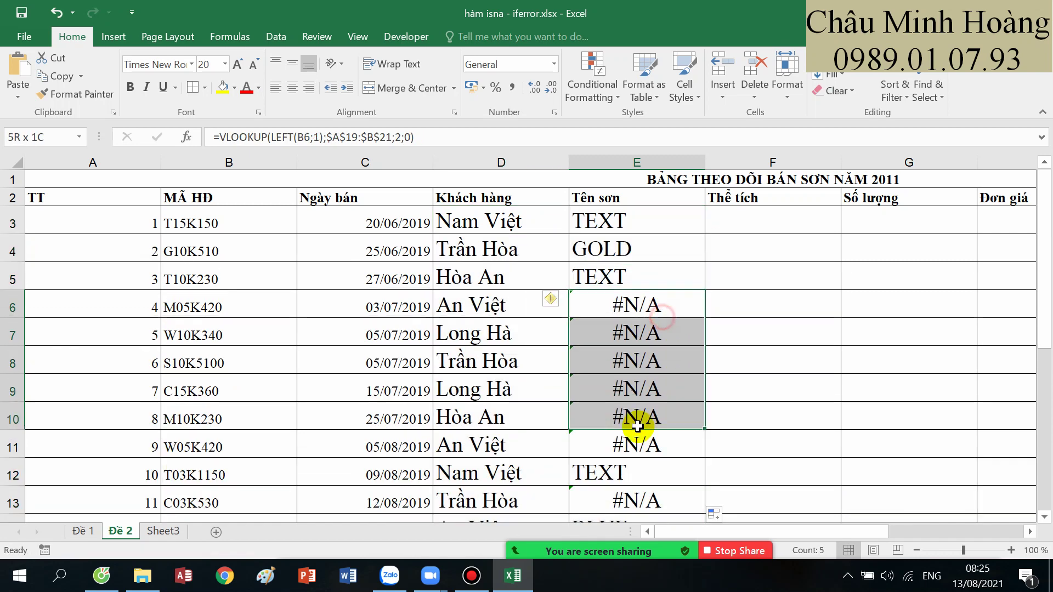
pyautogui.scroll(-8, 505, 384)
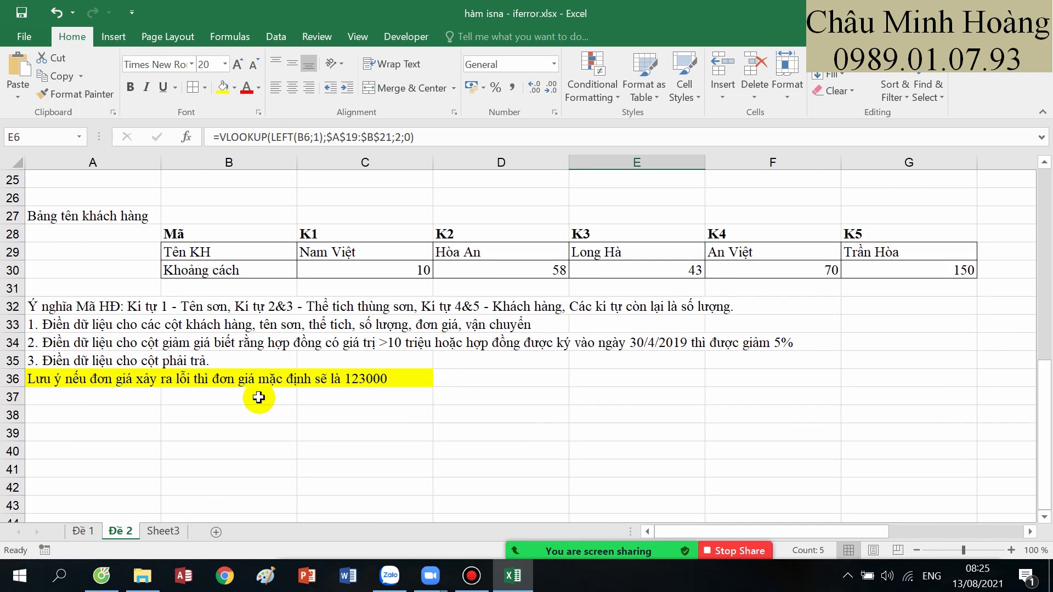
pyautogui.moveTo(76, 342); pyautogui.dragTo(727, 165)
pyautogui.moveTo(616, 275); pyautogui.dragTo(37, 262)
# - Wrap the E3 VLOOKUP in IFNA with "hàng trôi nổi" as the replacement text, and enter the formula
pyautogui.doubleClick(631, 220)
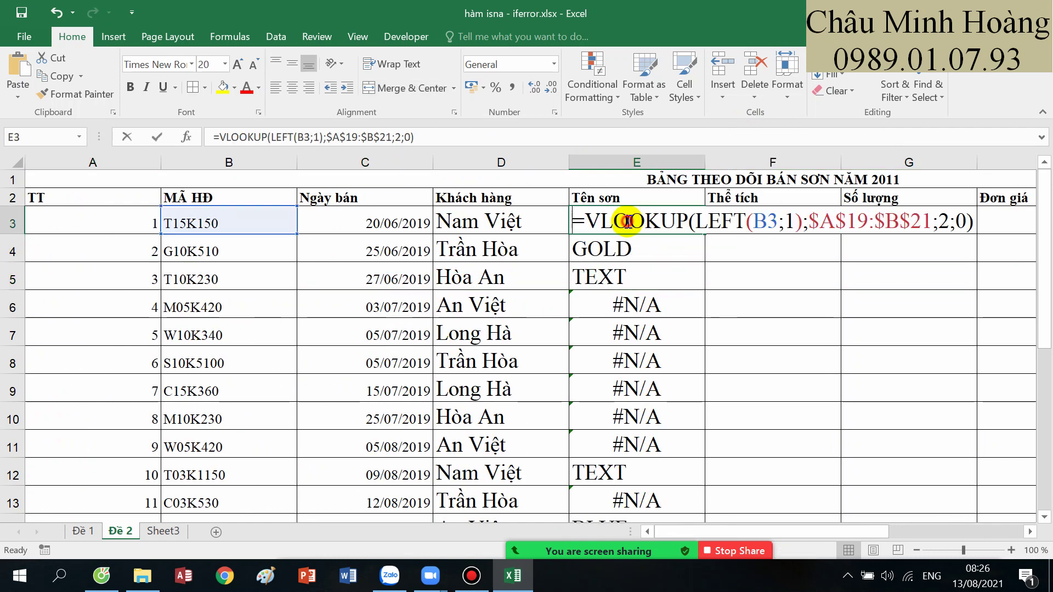
pyautogui.click(591, 226)
pyautogui.write('i')
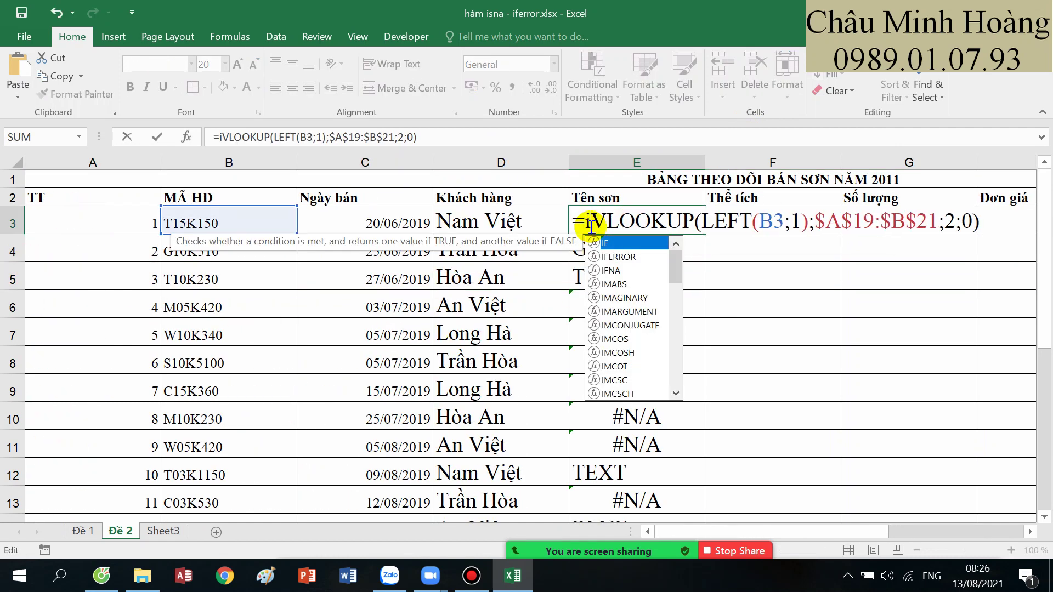
pyautogui.press('BackSpace')
pyautogui.write('i')
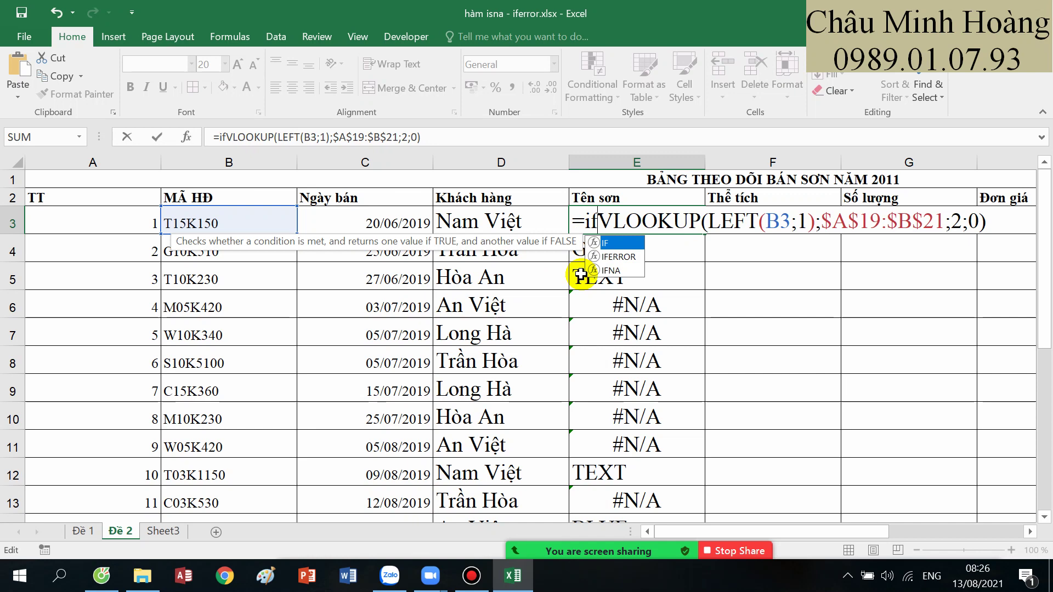
pyautogui.doubleClick(618, 270)
pyautogui.click(475, 139)
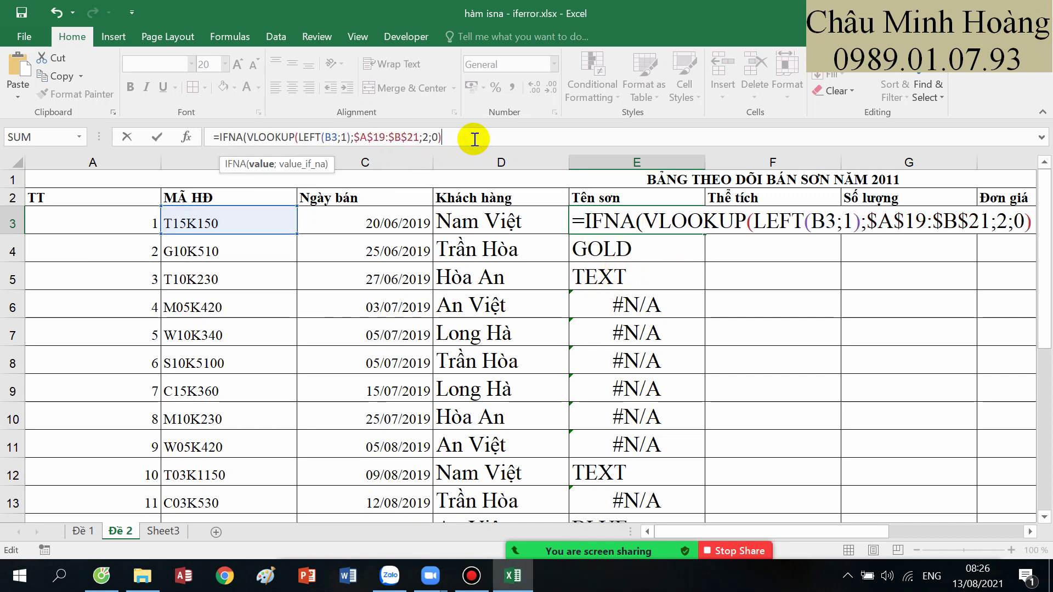
pyautogui.write(';"hàng trôi')
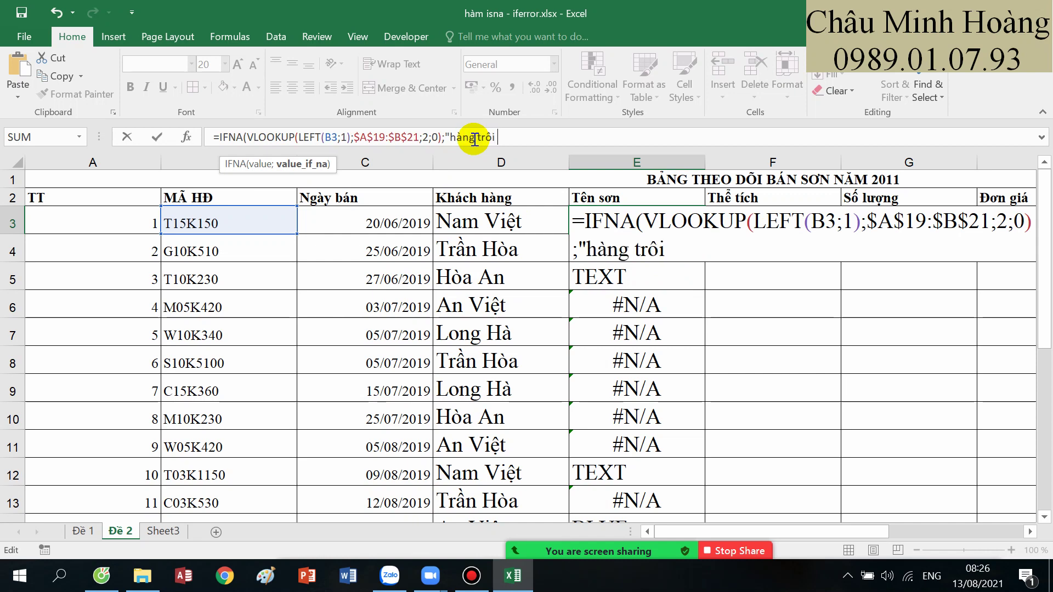
pyautogui.write('nổi")')
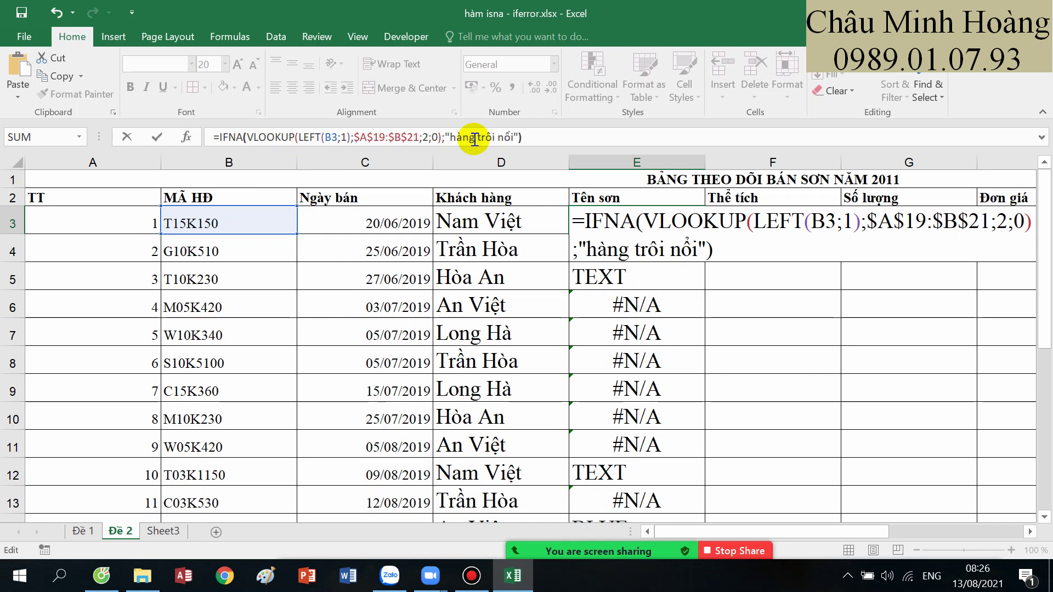
pyautogui.press('Return')
# - Copy the IFNA formula from E3 down to E10, and select row 3 from E3 across to J3
pyautogui.click(641, 227)
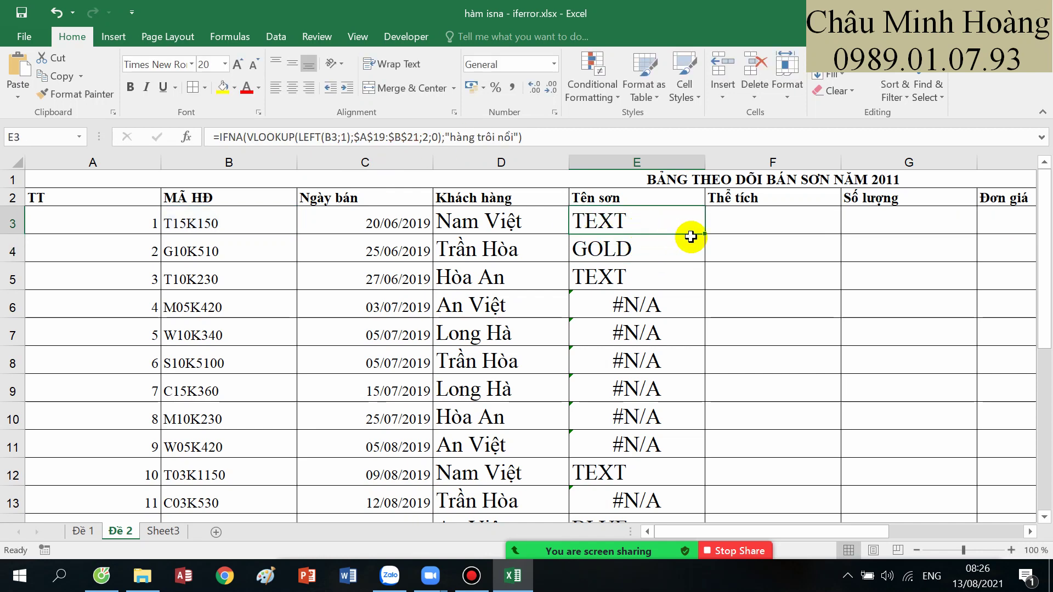
pyautogui.moveTo(703, 236); pyautogui.dragTo(680, 428)
pyautogui.moveTo(645, 218); pyautogui.dragTo(1028, 219)
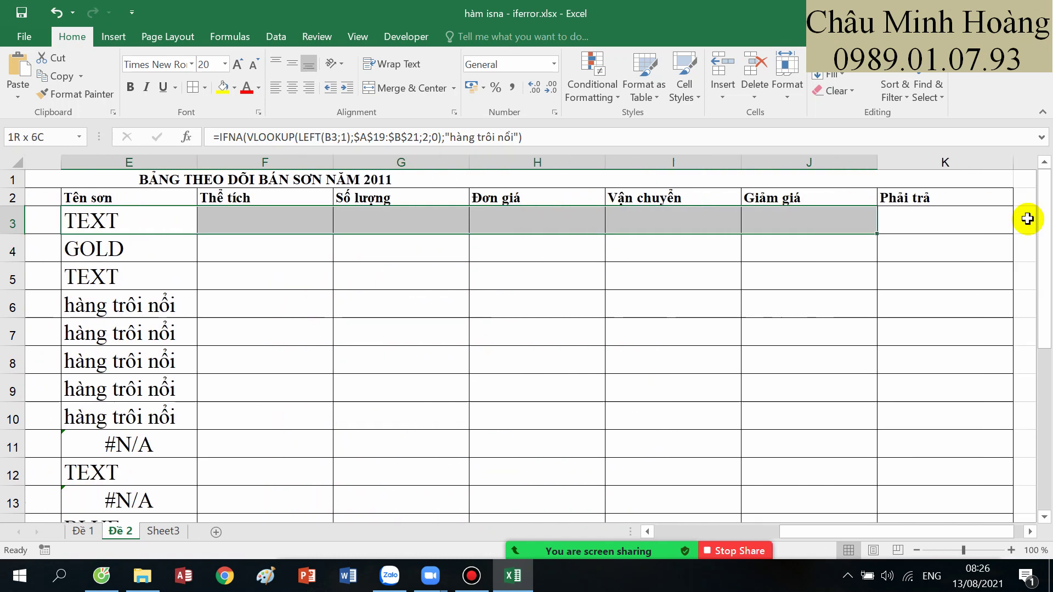
# - Review the value and value_if_na arguments of the IFNA formula in E3, leaving the formula as it is
pyautogui.moveTo(164, 247); pyautogui.dragTo(22, 247)
pyautogui.doubleClick(364, 216)
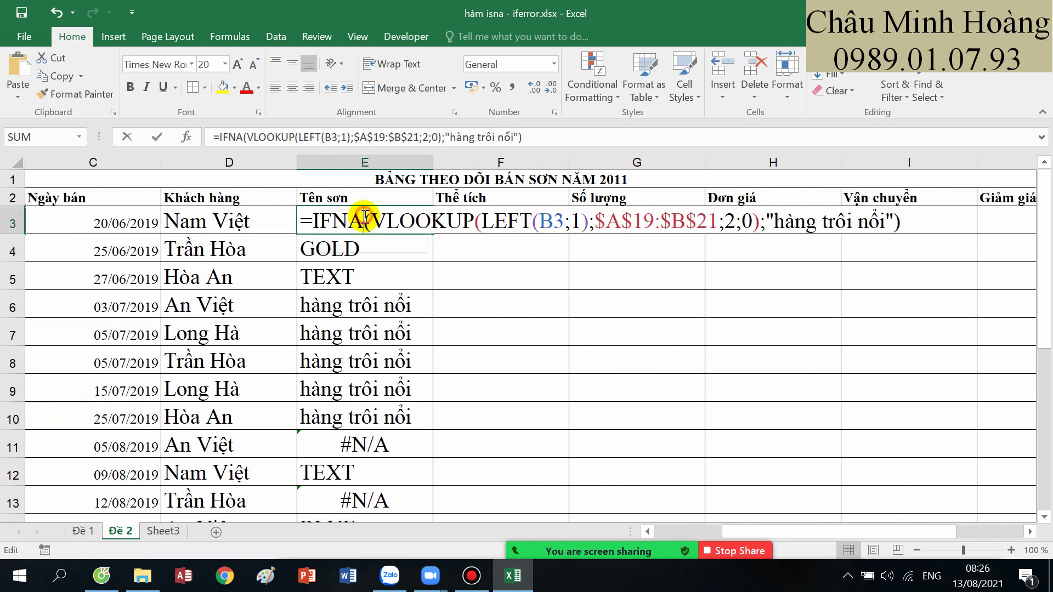
pyautogui.press('Escape')
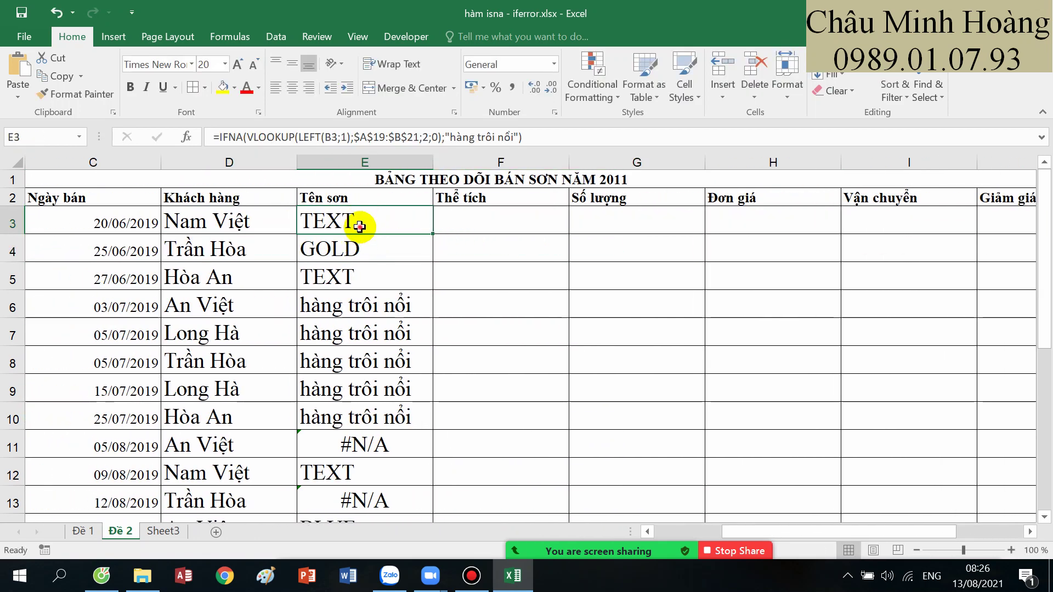
pyautogui.doubleClick(360, 227)
pyautogui.click(365, 243)
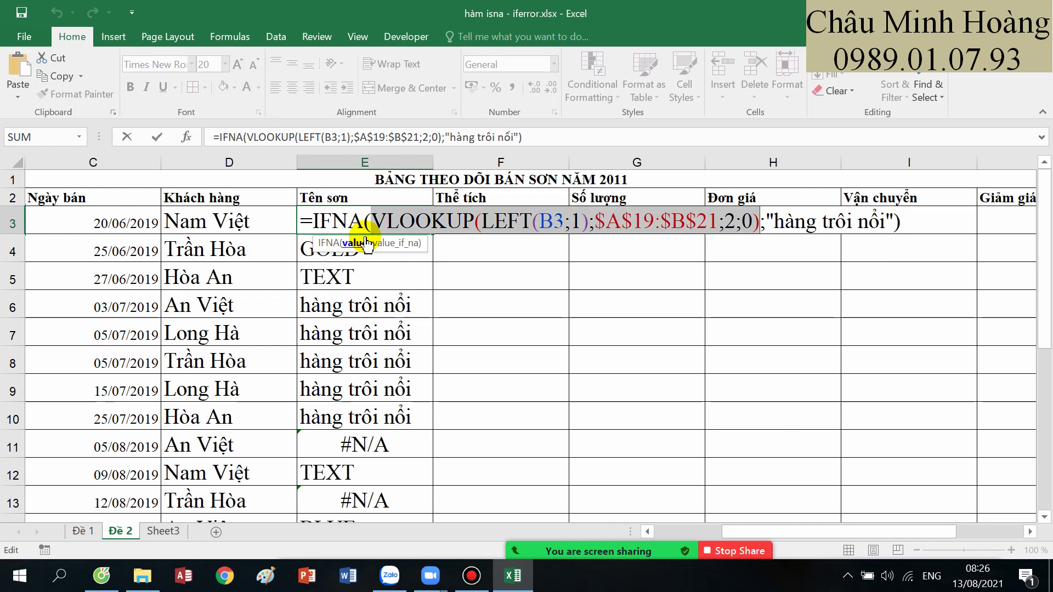
pyautogui.click(389, 244)
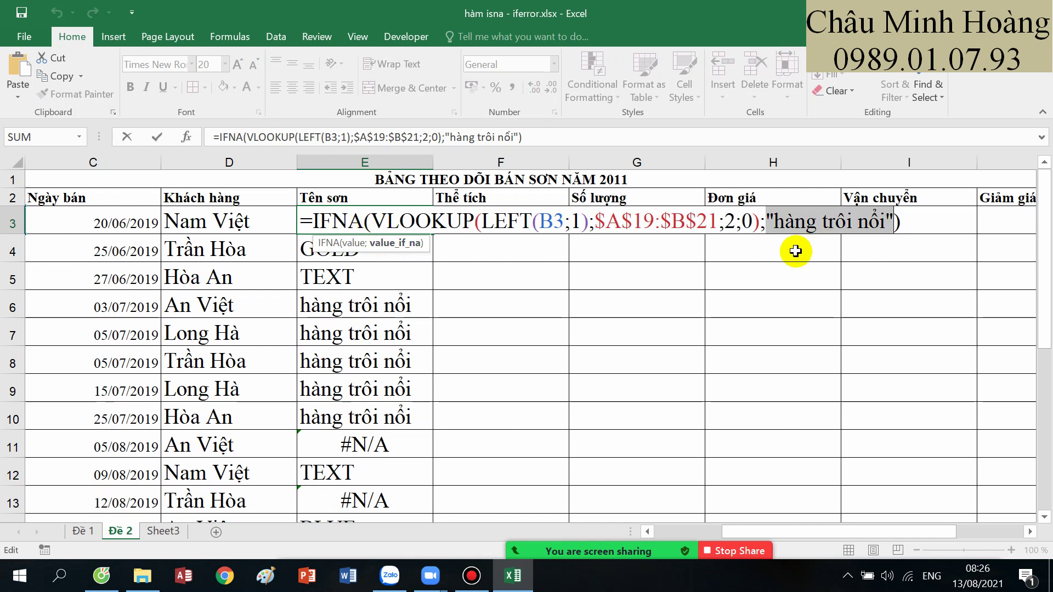
pyautogui.press('Return')
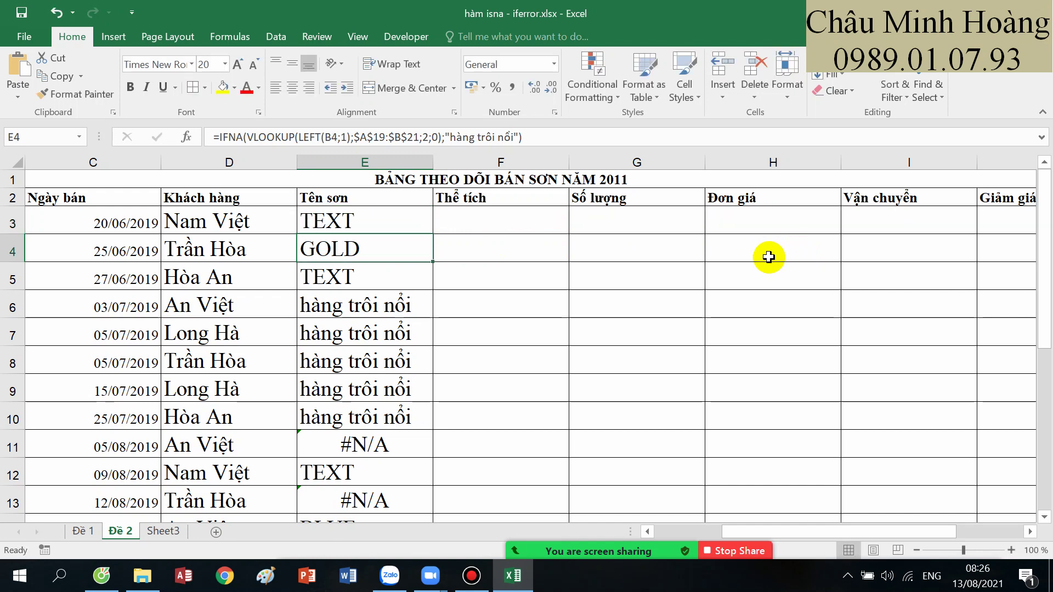
# - Enter =RIGHT(B3;LEN(B3)-5)*1 in F3 under Thể tích
pyautogui.click(544, 223)
pyautogui.moveTo(544, 222); pyautogui.dragTo(86, 263)
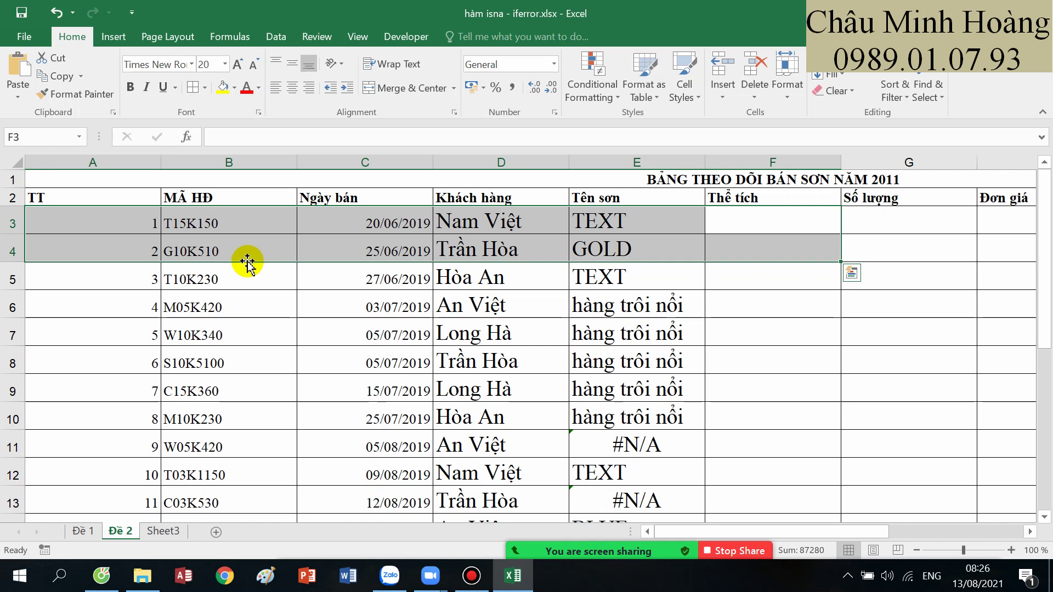
pyautogui.click(741, 220)
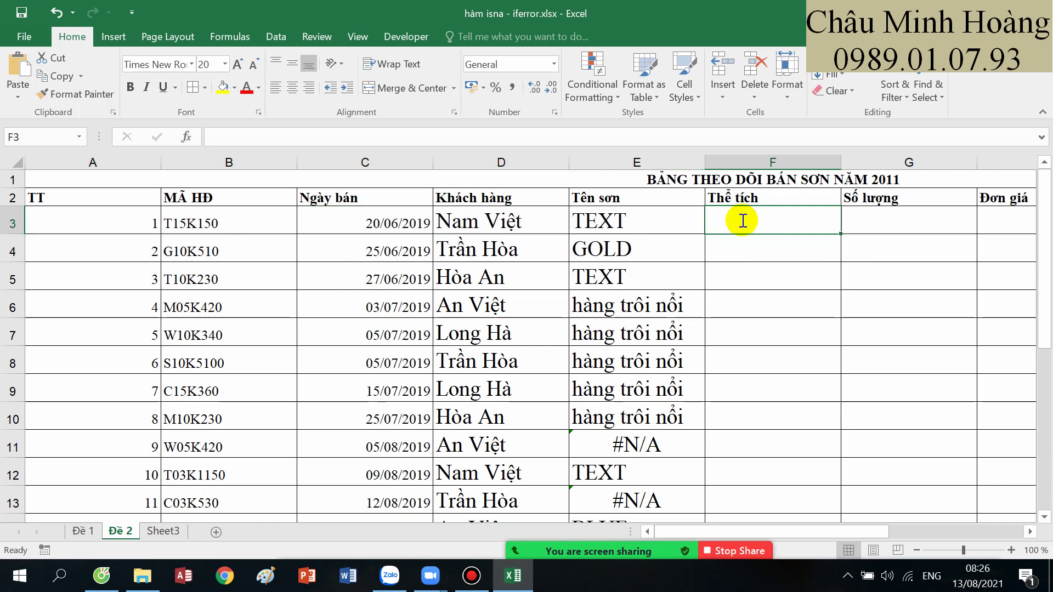
pyautogui.write('=right(')
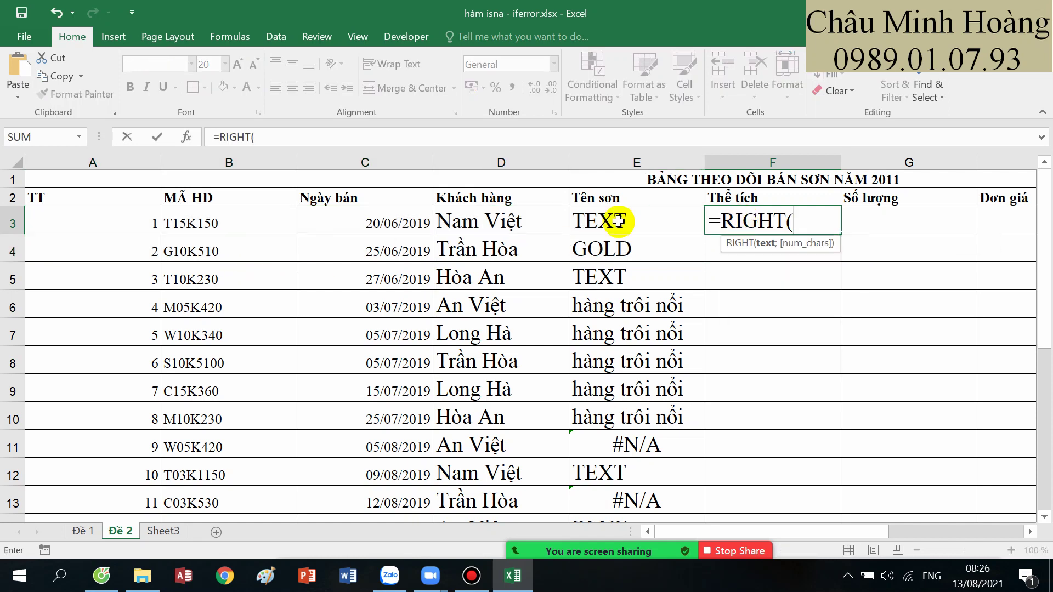
pyautogui.click(275, 213)
pyautogui.write(';')
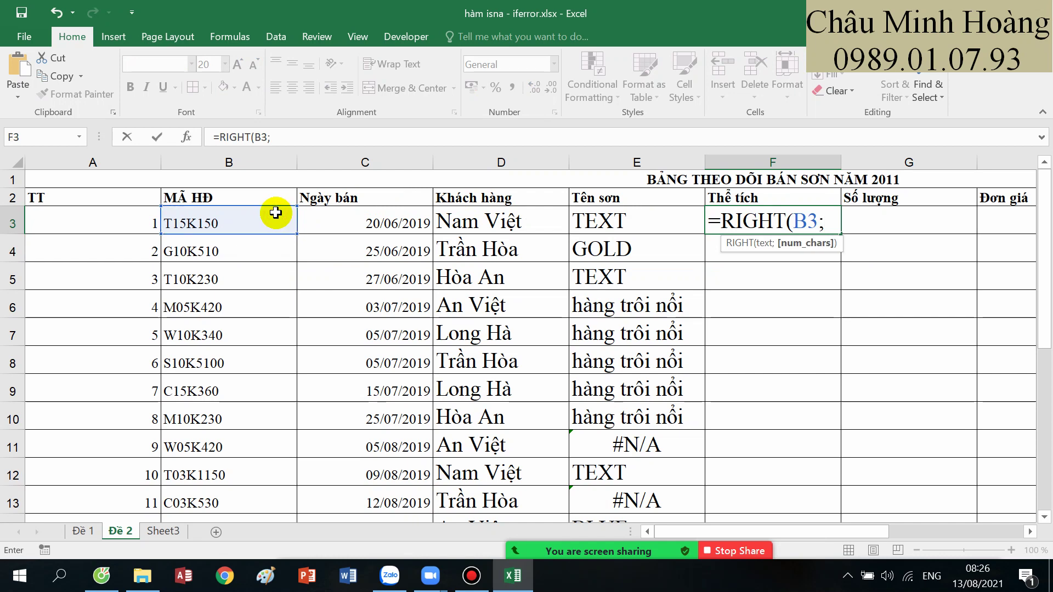
pyautogui.write('len(')
pyautogui.click(276, 212)
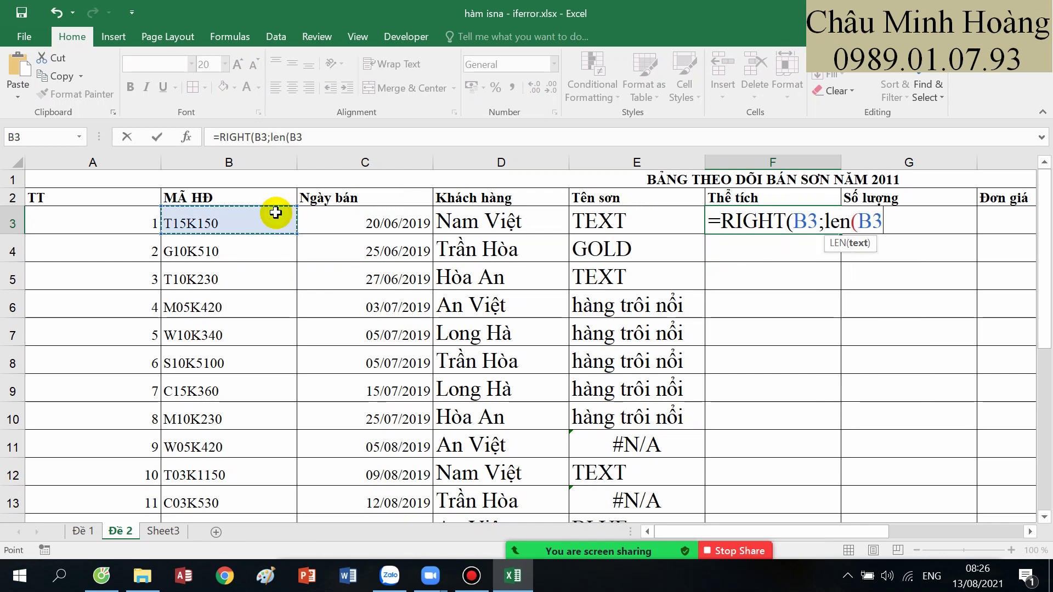
pyautogui.write(')-5)*1')
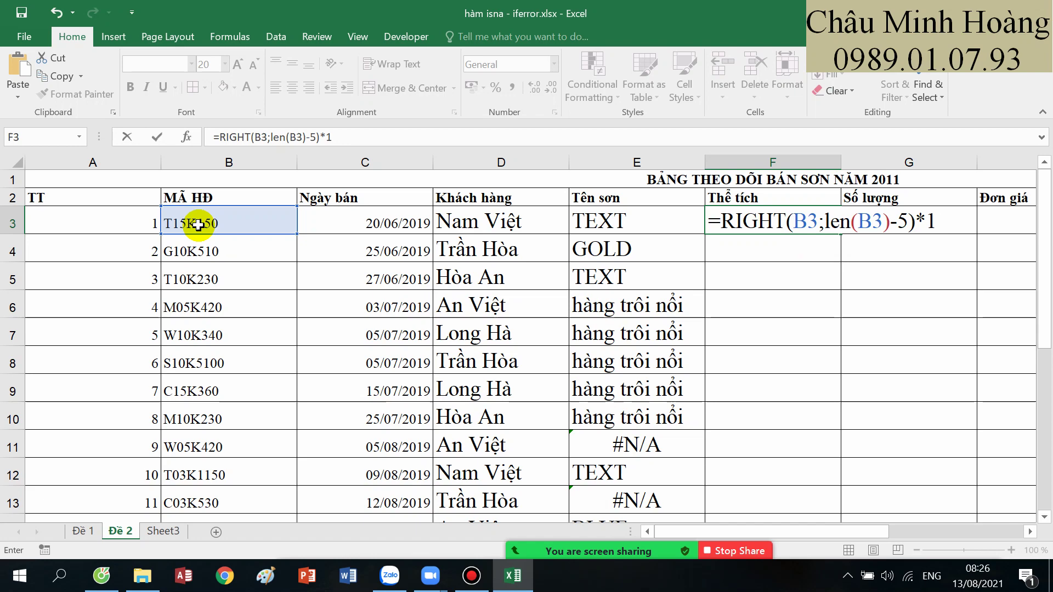
pyautogui.press('Return')
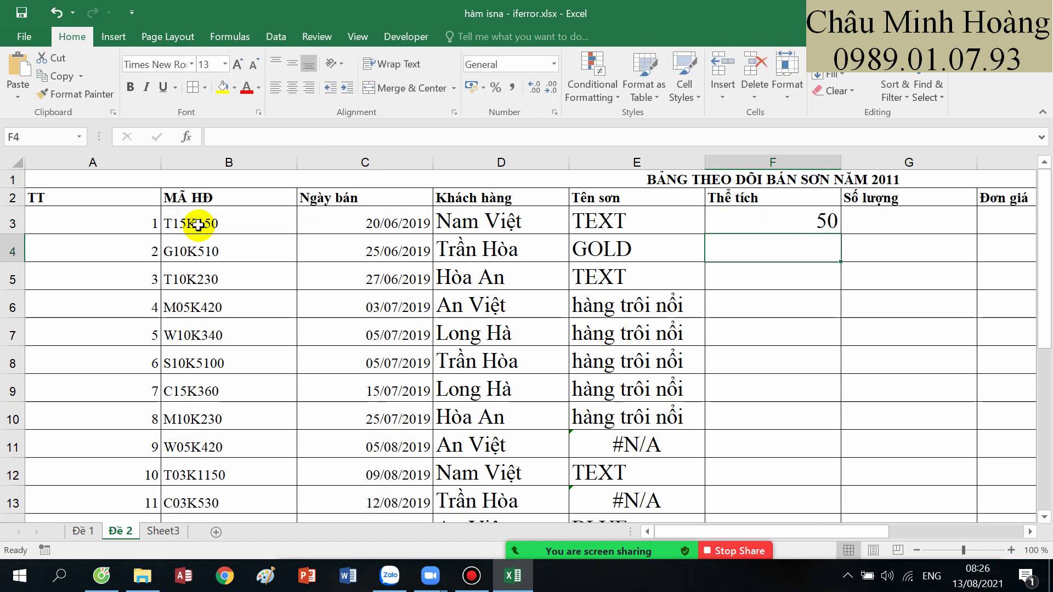
pyautogui.click(472, 576)
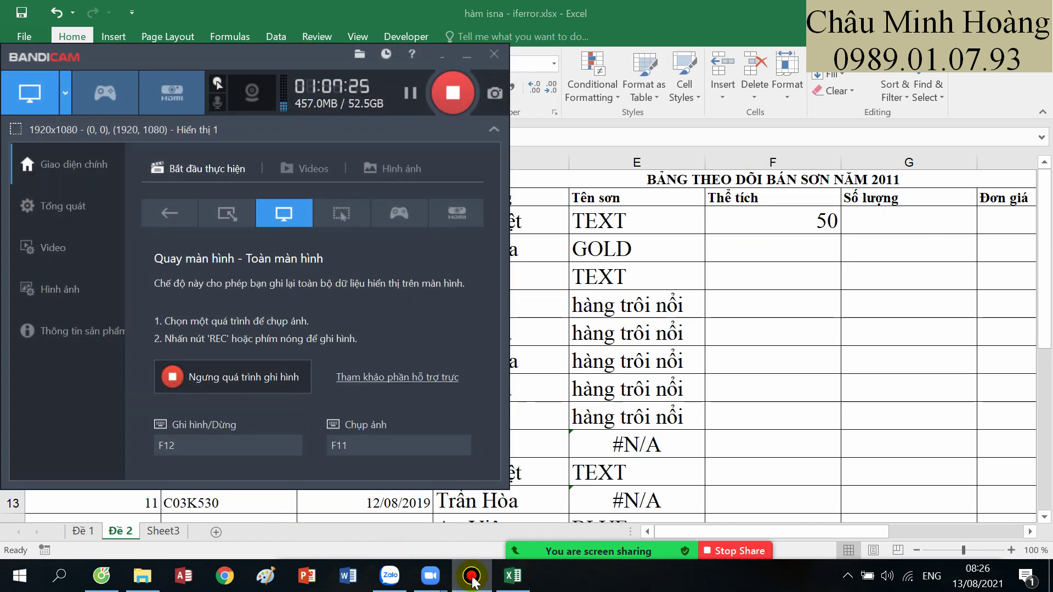
pyautogui.click(472, 576)
pyautogui.click(889, 222)
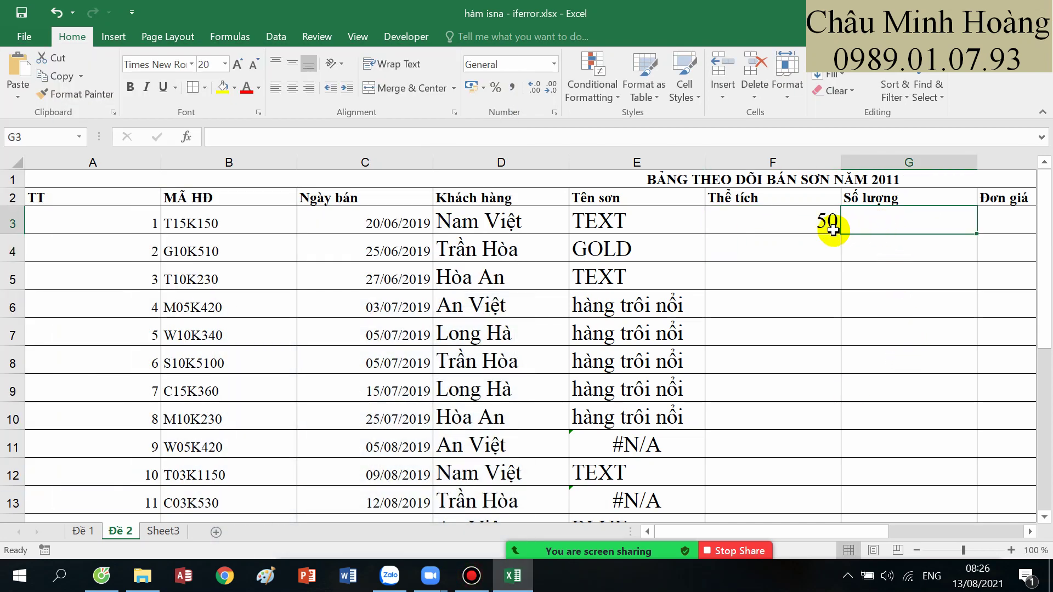
# - Replace the F3 formula with =MID(B3;2;2)*1 to extract the drum volume as a number, and review it
pyautogui.click(811, 222)
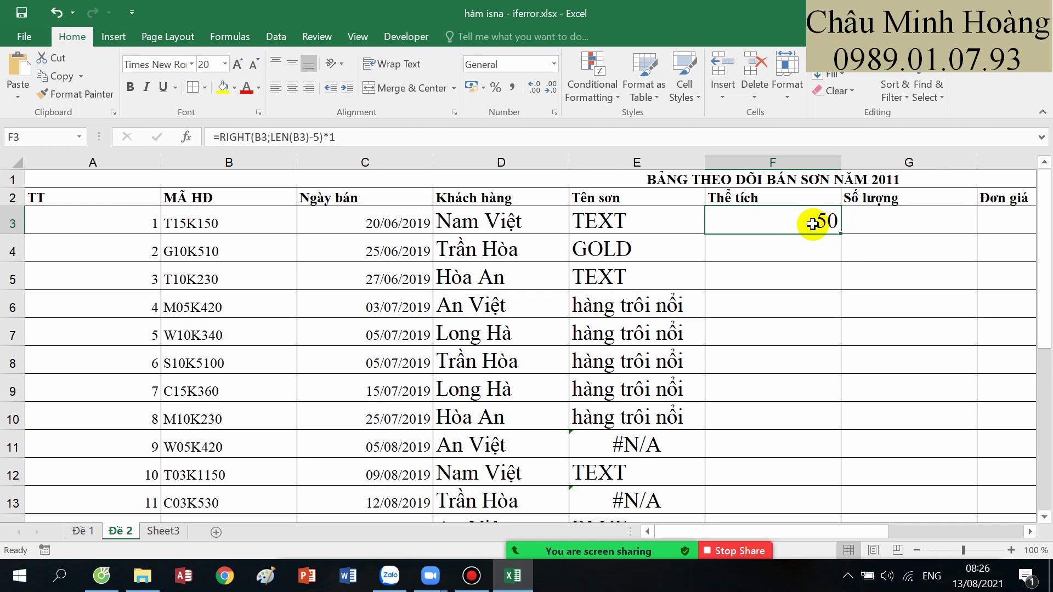
pyautogui.write('=')
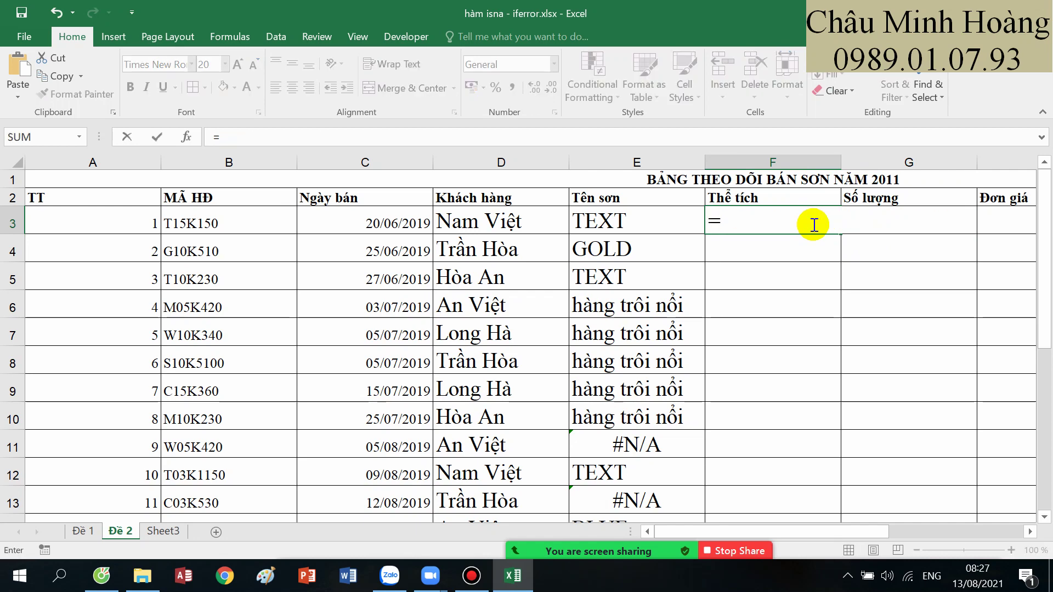
pyautogui.scroll(-5, 263, 261)
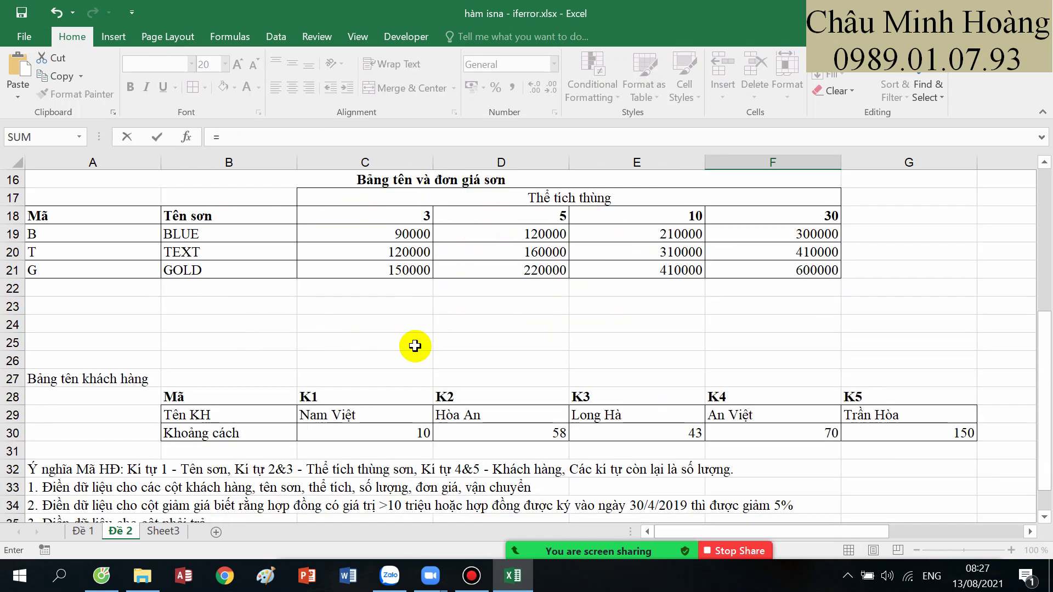
pyautogui.scroll(5, 414, 346)
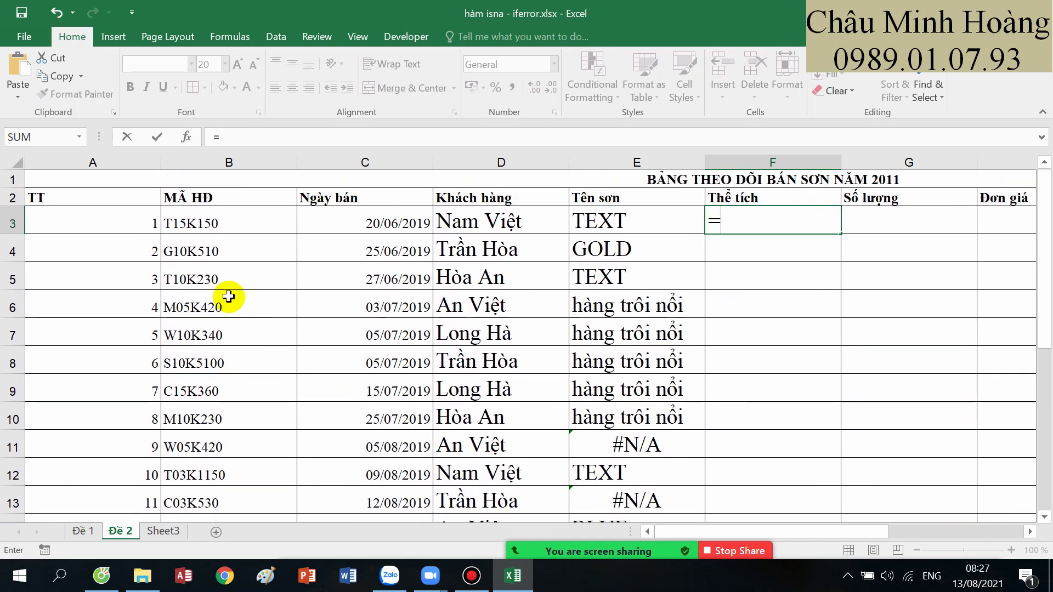
pyautogui.write('mi')
pyautogui.press('Tab')
pyautogui.click(218, 222)
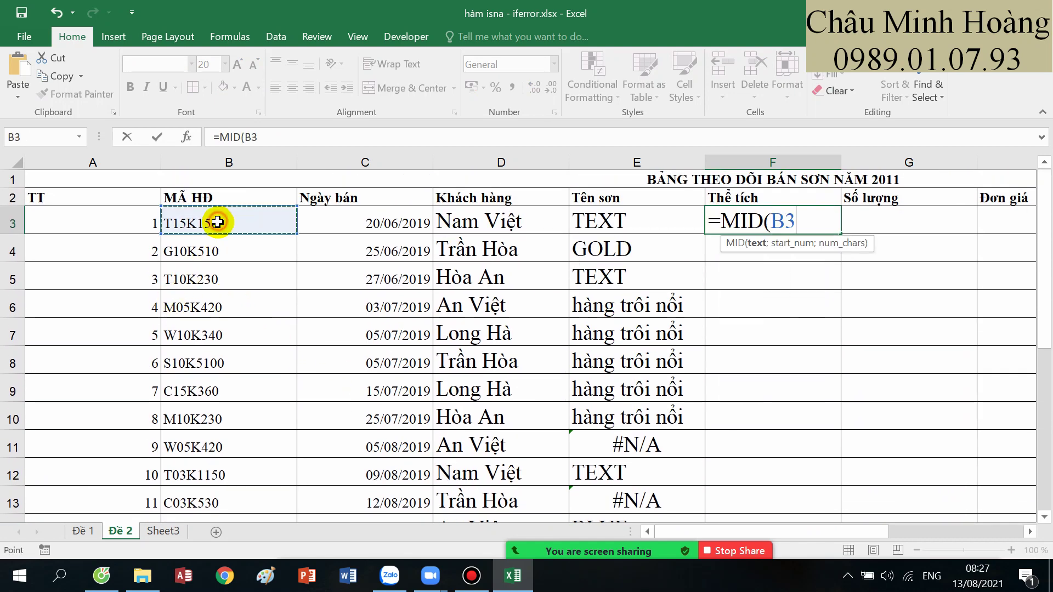
pyautogui.write(';2;2)')
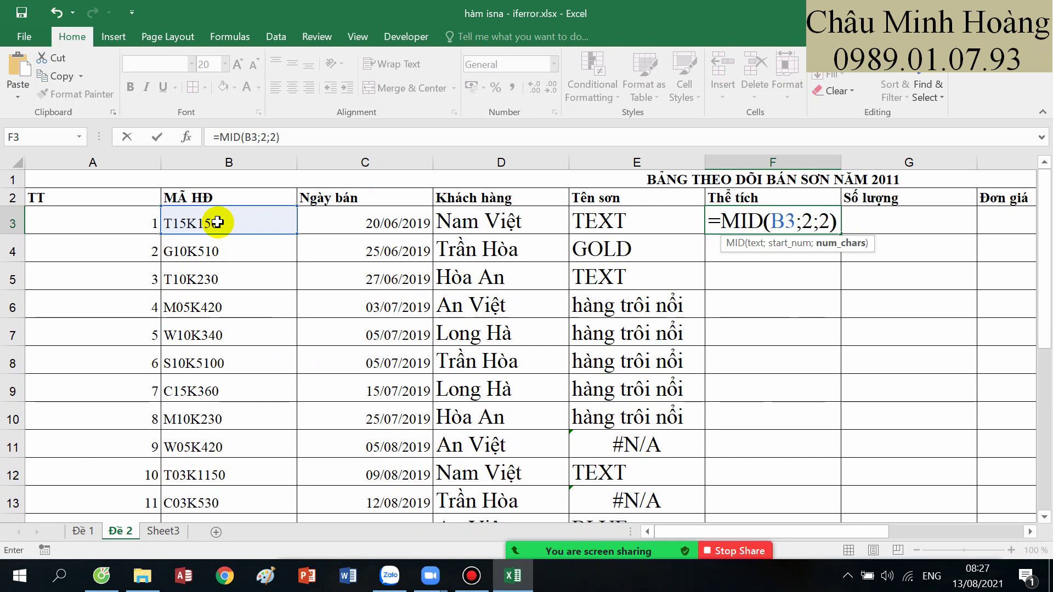
pyautogui.write('*')
pyautogui.press('Return')
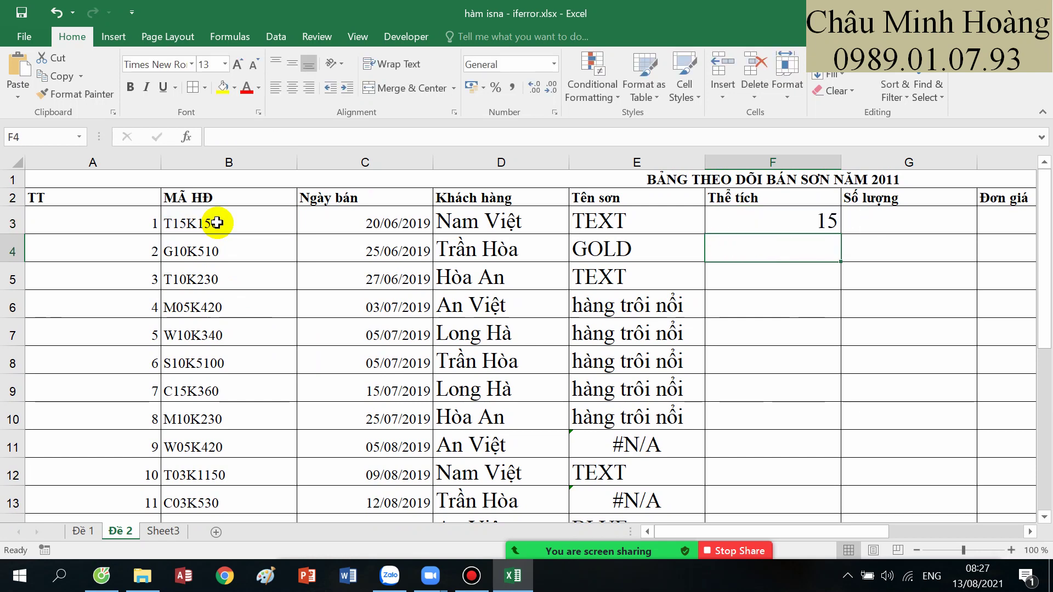
pyautogui.doubleClick(743, 222)
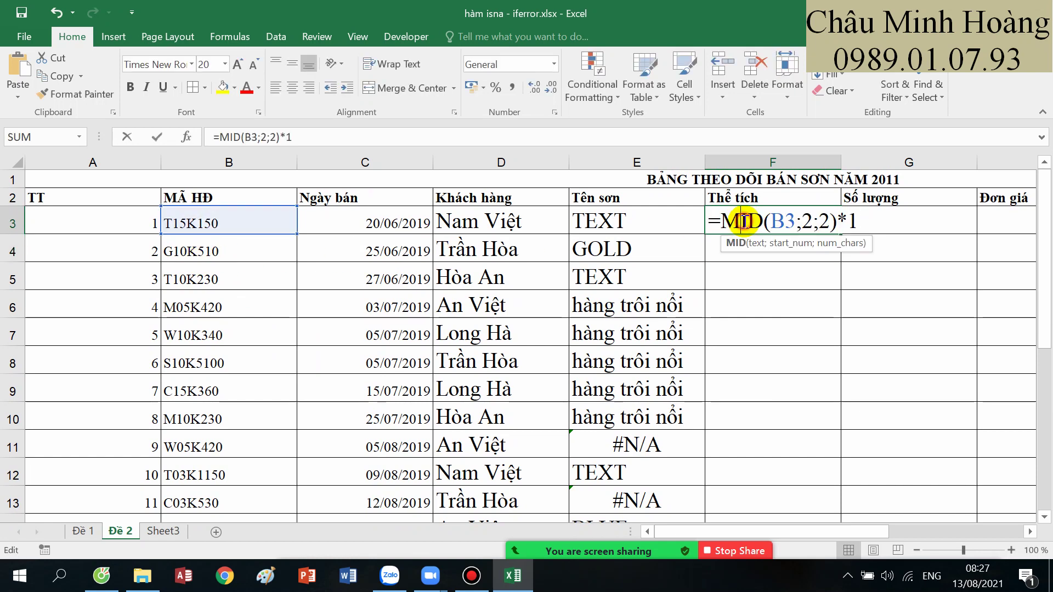
# - Enter =VALUE(RIGHT(B3;LEN(B3)-5)) in G3 to extract the quantity from the contract code as a number
pyautogui.click(881, 226)
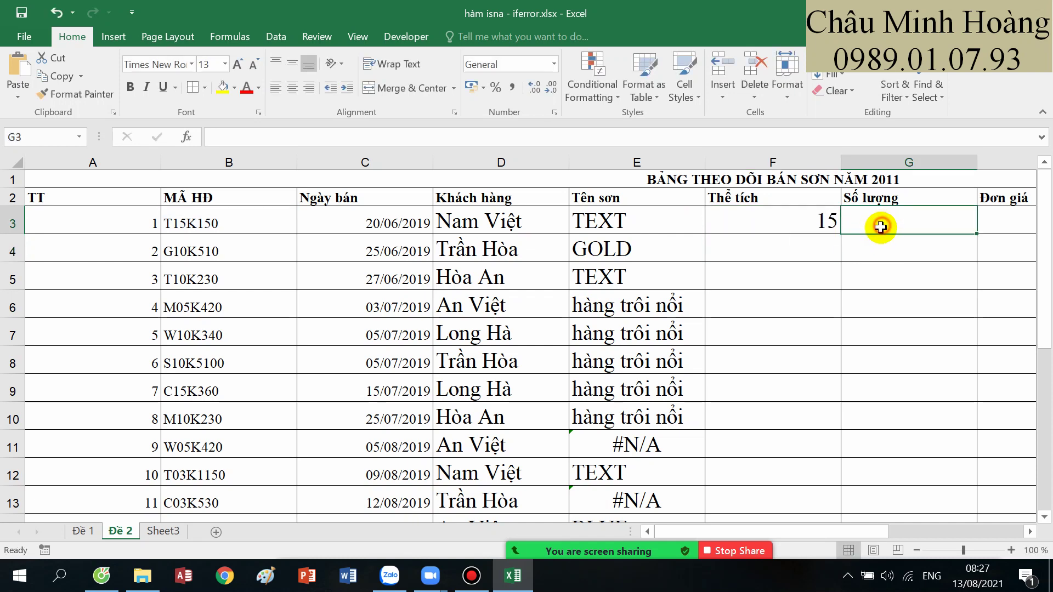
pyautogui.write('=va')
pyautogui.press('Tab')
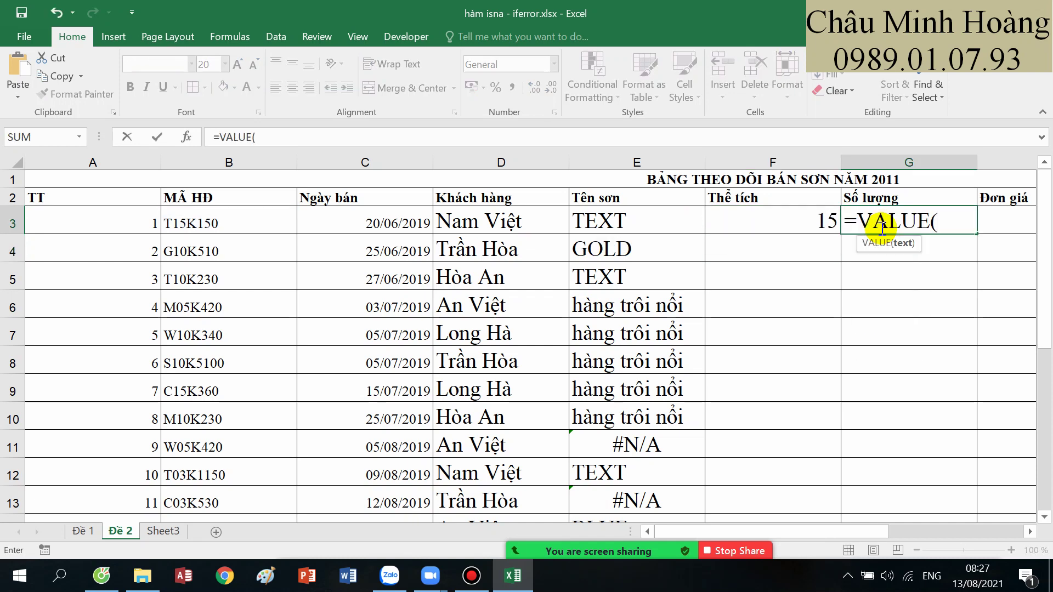
pyautogui.write('ri')
pyautogui.press('Tab')
pyautogui.click(283, 217)
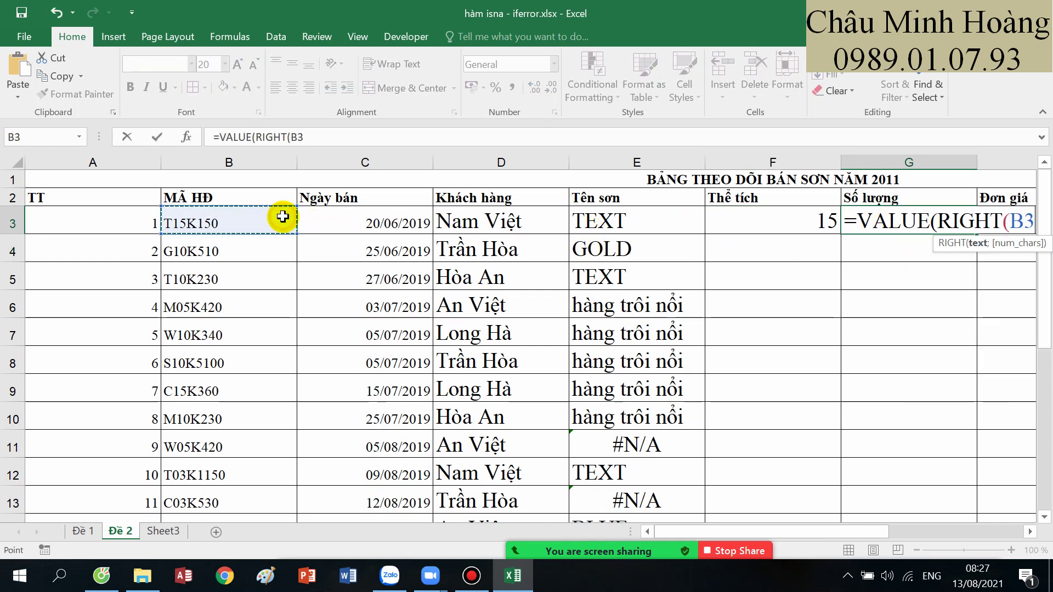
pyautogui.write(';len(')
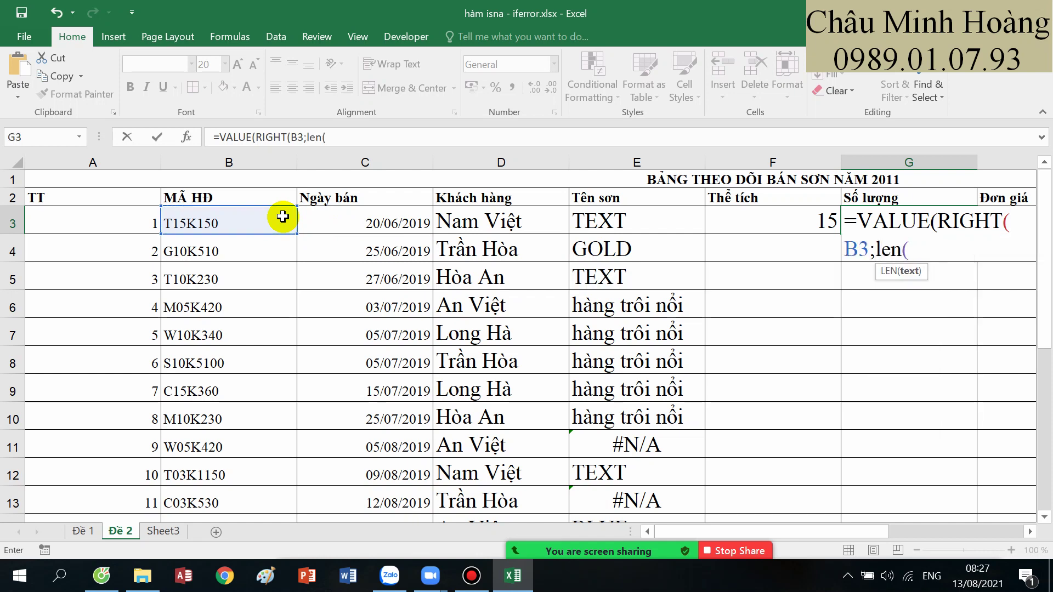
pyautogui.click(282, 217)
pyautogui.write(')-5')
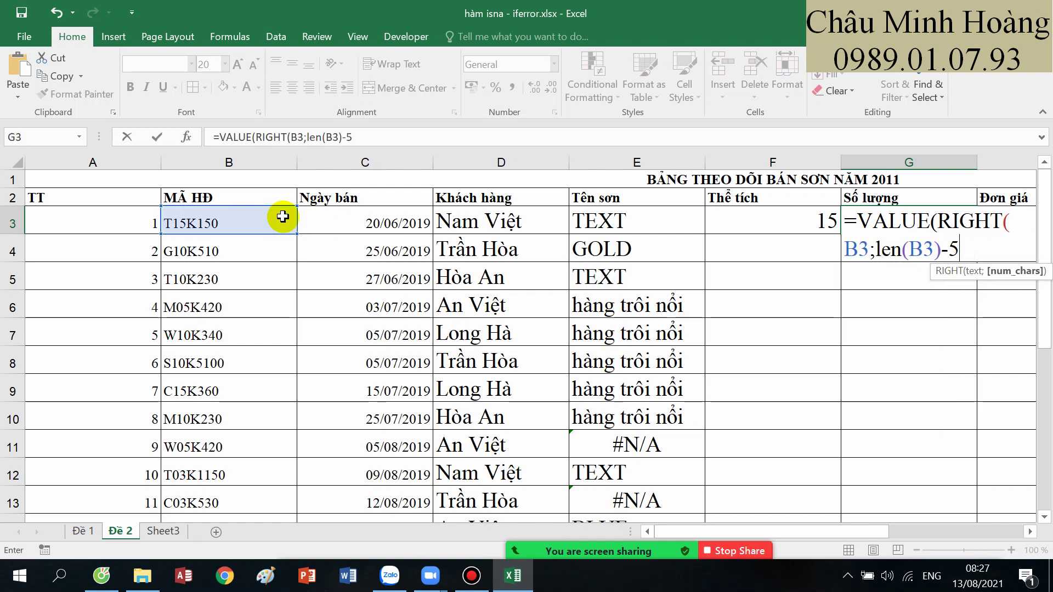
pyautogui.write('))')
pyautogui.press('Return')
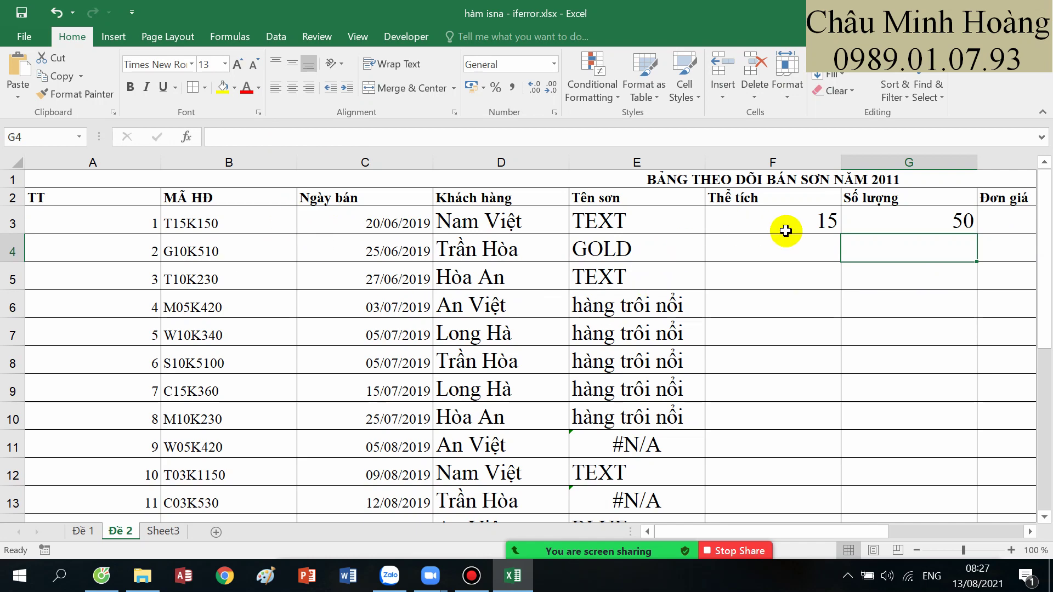
# - Copy the volume and quantity formulas in F3:G3 down through row 14
pyautogui.moveTo(783, 221); pyautogui.dragTo(630, 384)
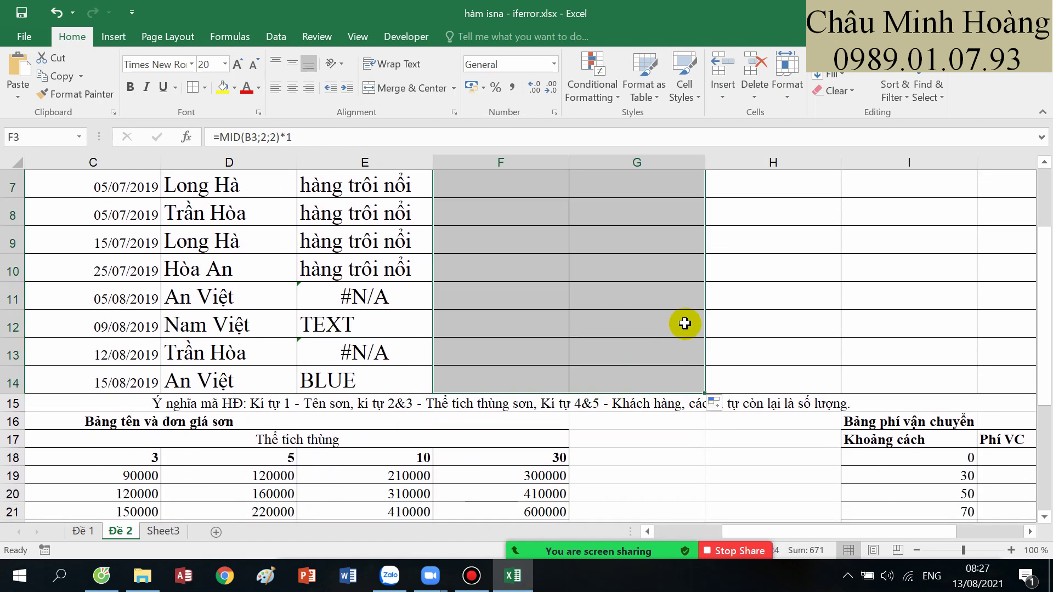
pyautogui.scroll(2, 741, 273)
pyautogui.click(758, 223)
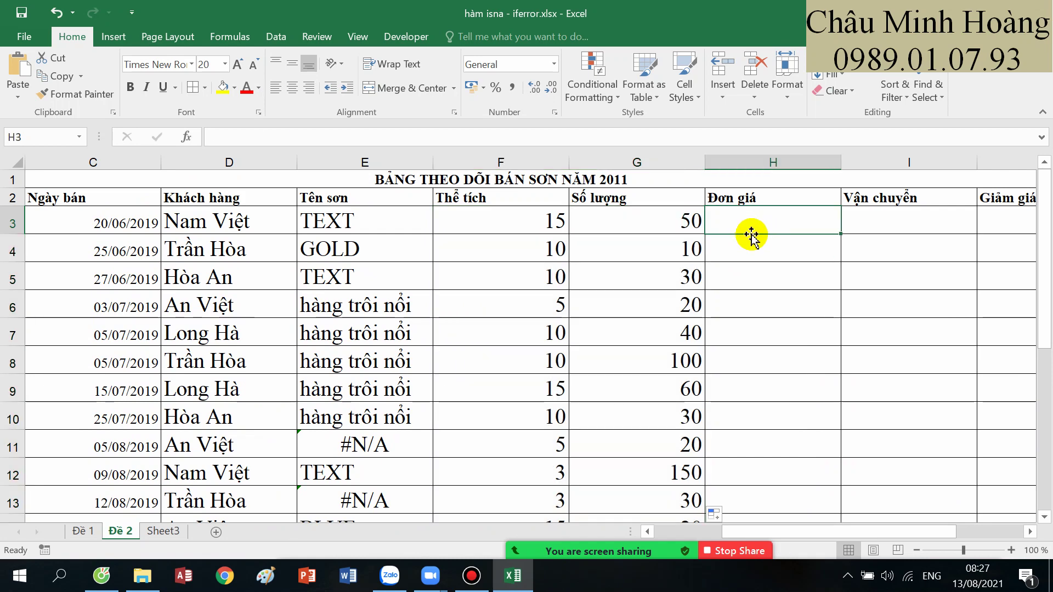
# - Examine the paint name and unit price table, including the volume headers and prices in C18:F21
pyautogui.scroll(-6, 578, 418)
pyautogui.scroll(2, 291, 347)
pyautogui.moveTo(268, 321); pyautogui.dragTo(252, 336)
pyautogui.moveTo(364, 291); pyautogui.dragTo(799, 346)
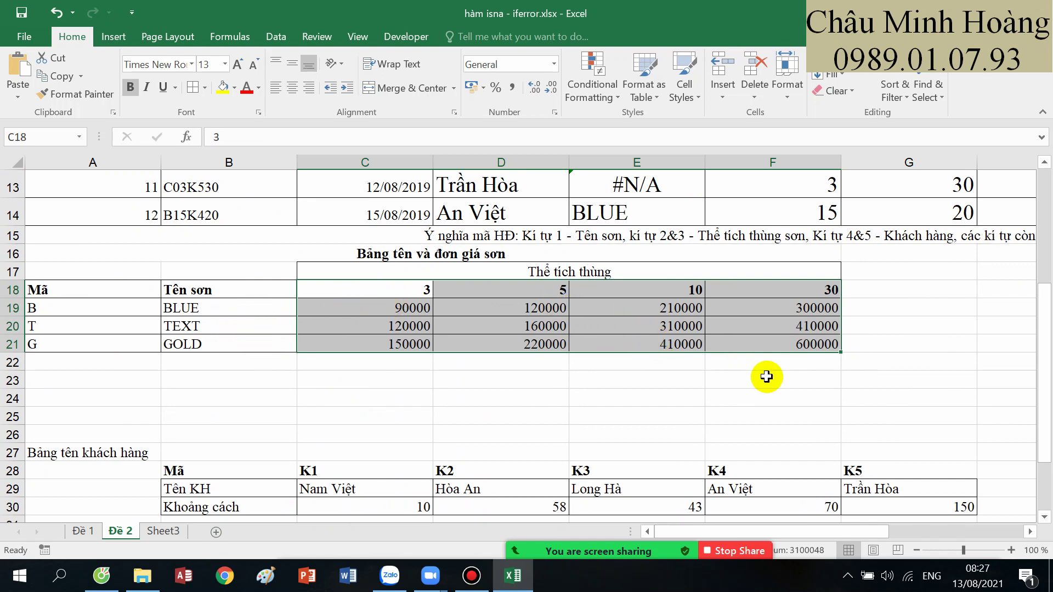
pyautogui.scroll(4, 779, 357)
pyautogui.moveTo(814, 296); pyautogui.dragTo(855, 270)
# - Start an HLOOKUP formula in H3 that looks up F3 in the absolute range $C$18:$F$21, with an IF opened for the row index
pyautogui.click(529, 236)
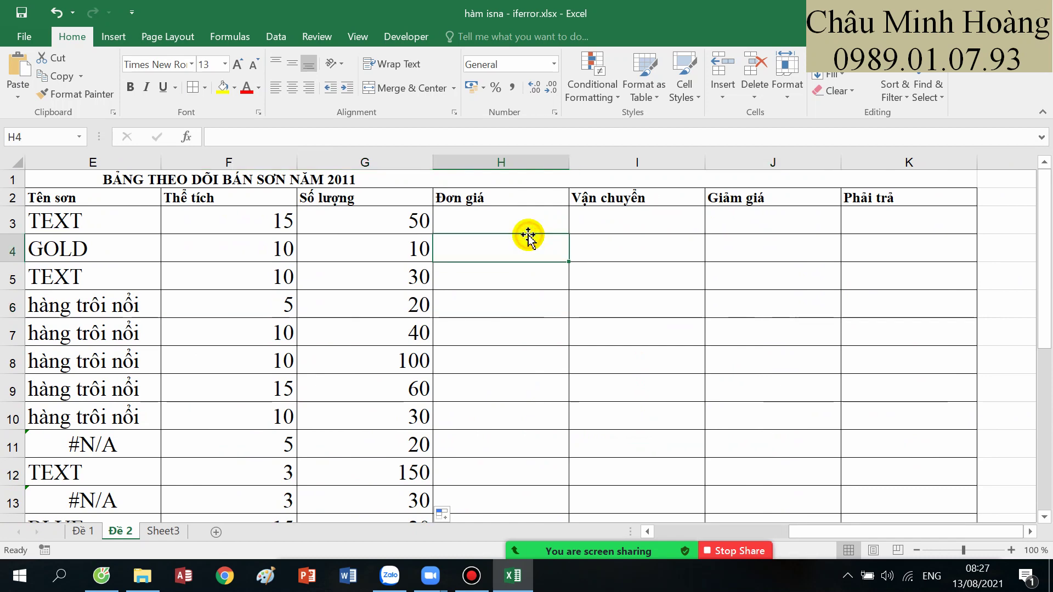
pyautogui.click(528, 233)
pyautogui.write('=hl')
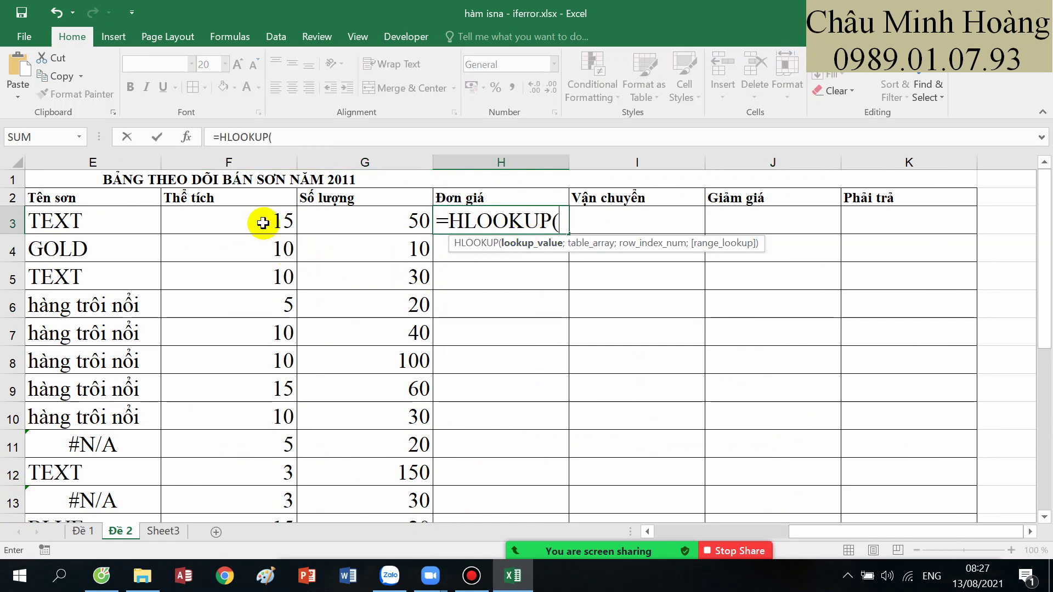
pyautogui.click(267, 221)
pyautogui.write(';')
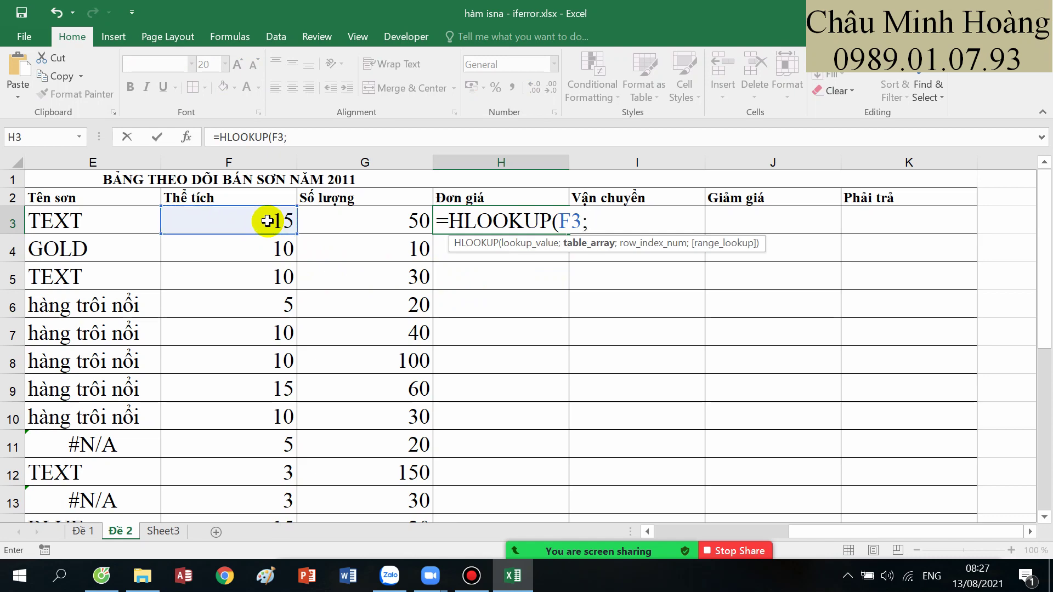
pyautogui.scroll(-5, 269, 301)
pyautogui.moveTo(272, 376); pyautogui.dragTo(33, 396)
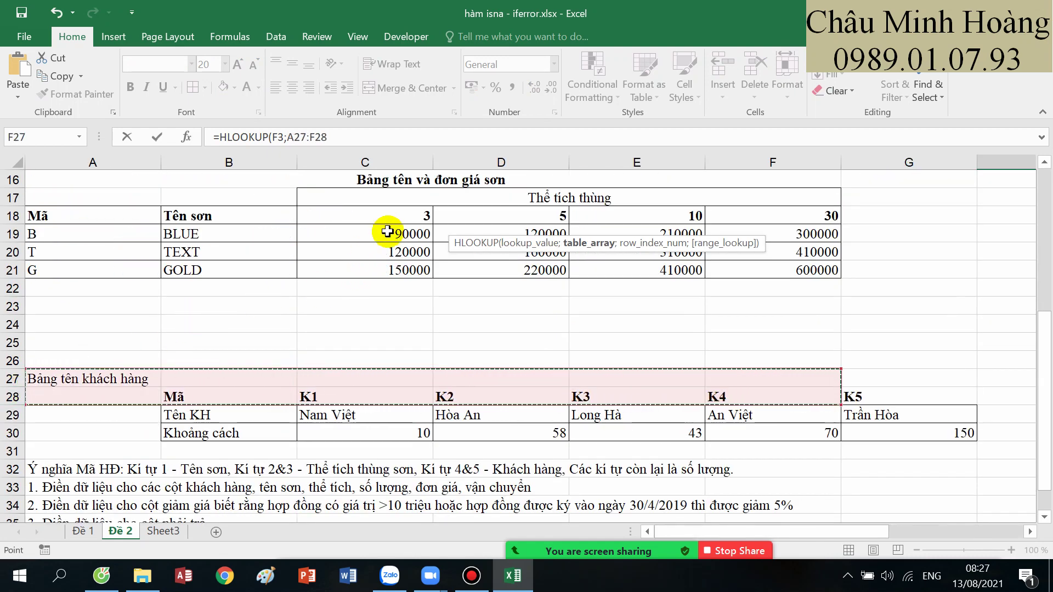
pyautogui.moveTo(389, 215); pyautogui.dragTo(752, 266)
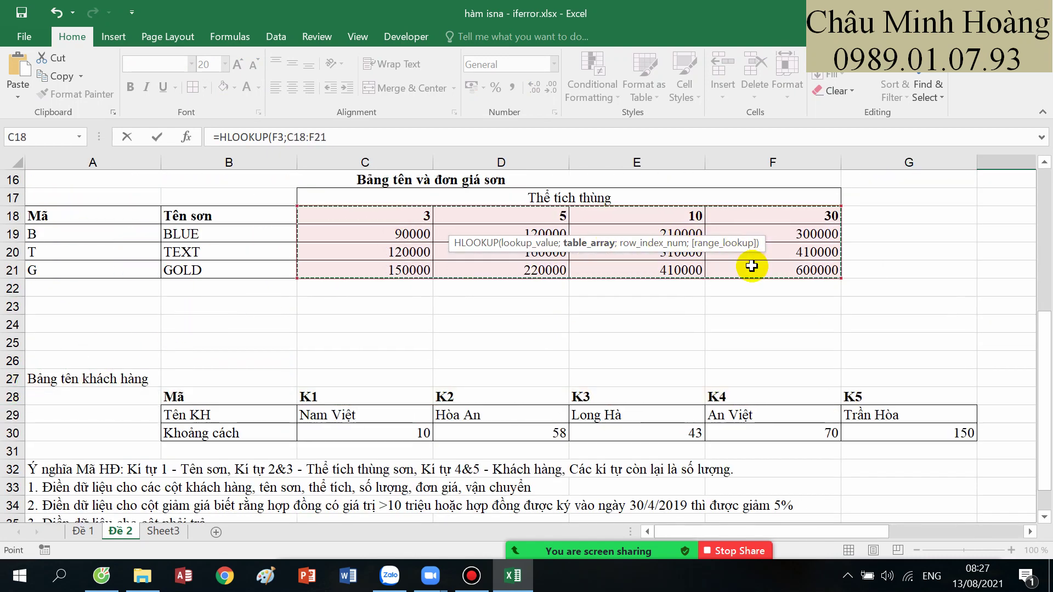
pyautogui.press('F4')
pyautogui.write(';if(')
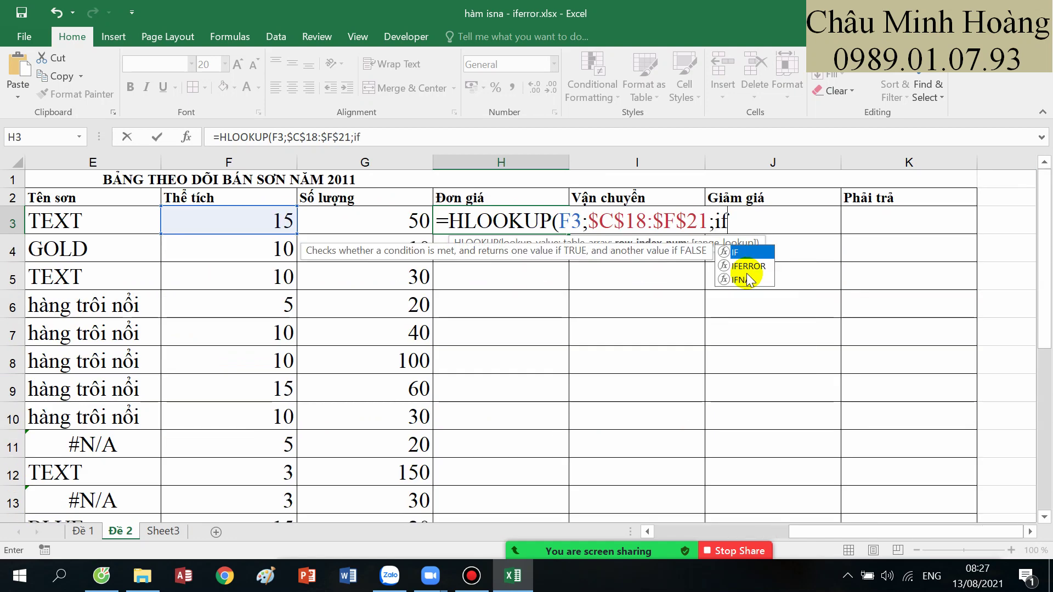
pyautogui.click(138, 220)
pyautogui.click(369, 383)
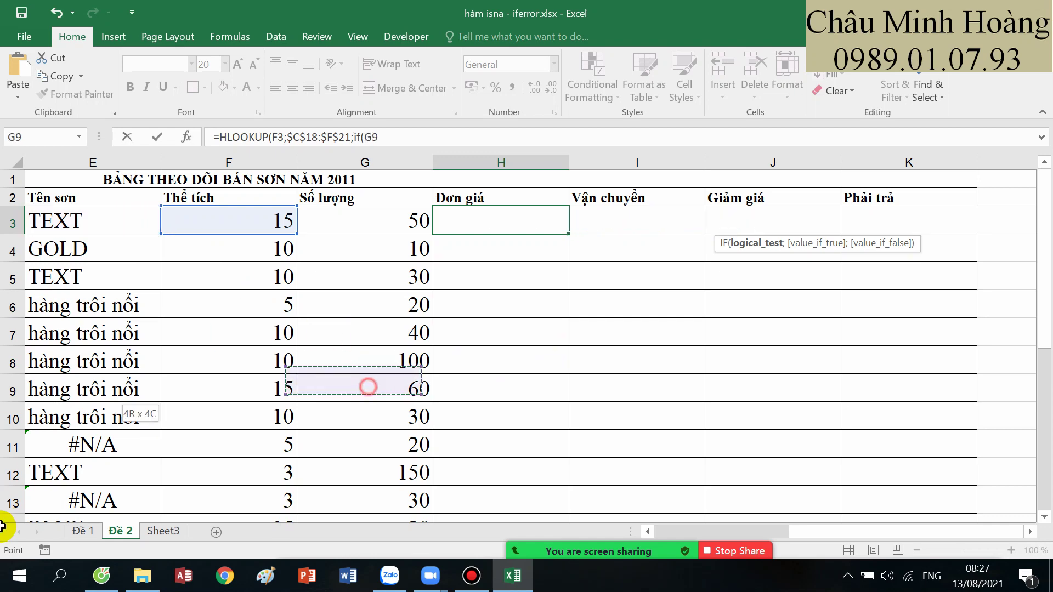
pyautogui.scroll(-2, 369, 383)
pyautogui.scroll(-2, 272, 493)
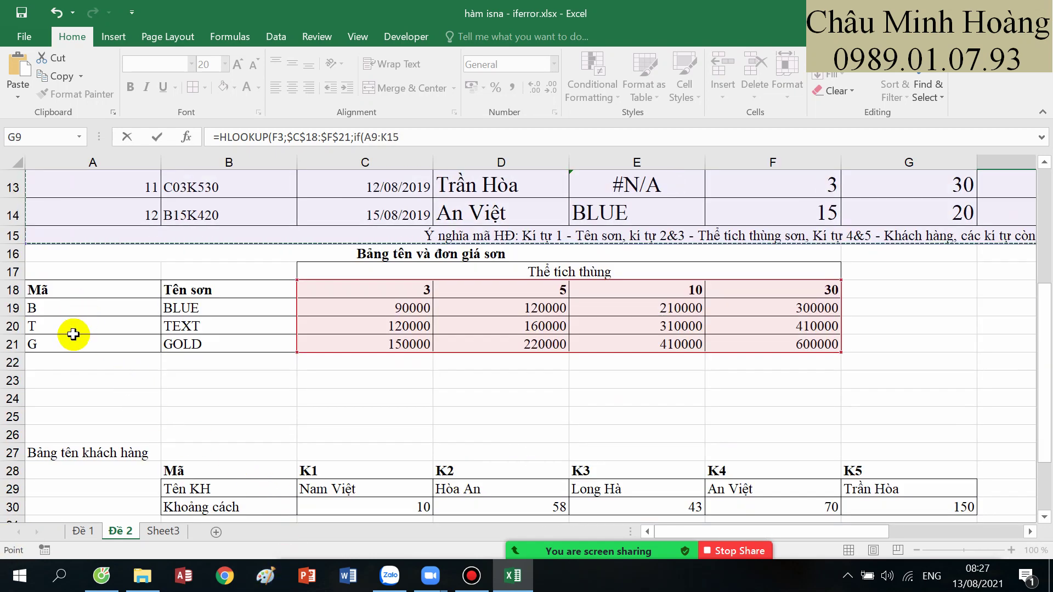
pyautogui.scroll(4, 77, 369)
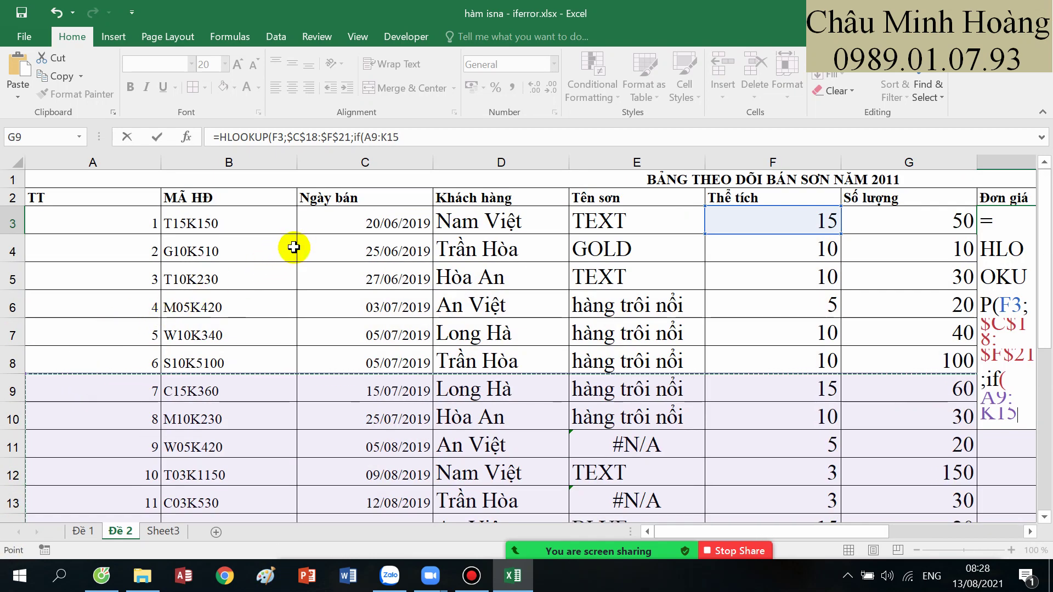
pyautogui.press('BackSpace')
pyautogui.press('BackSpace')
pyautogui.press('BackSpace')
pyautogui.press('BackSpace')
pyautogui.press('BackSpace')
pyautogui.press('BackSpace')
pyautogui.press('BackSpace')
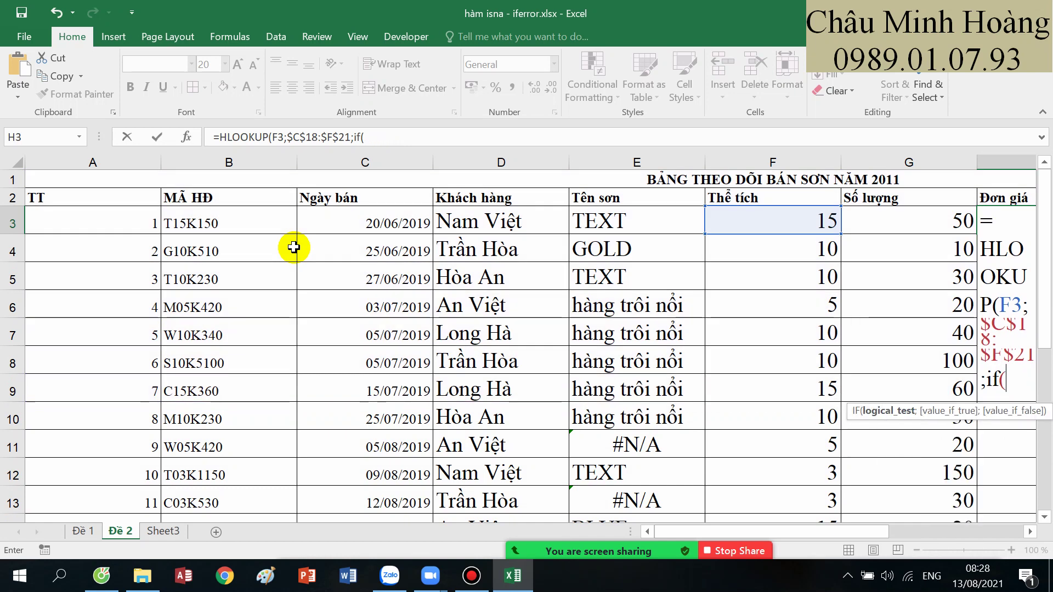
# - Add the condition LEFT(B3;1)="T" with row index 3 to the IF in the H3 formula, and open a nested IF
pyautogui.write('(lefT')
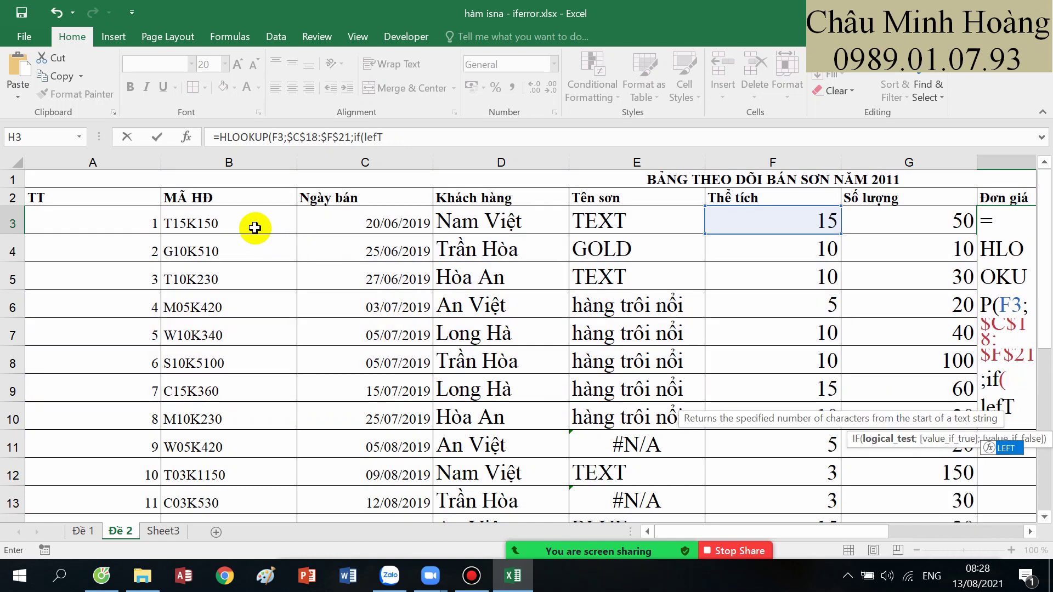
pyautogui.press('Return')
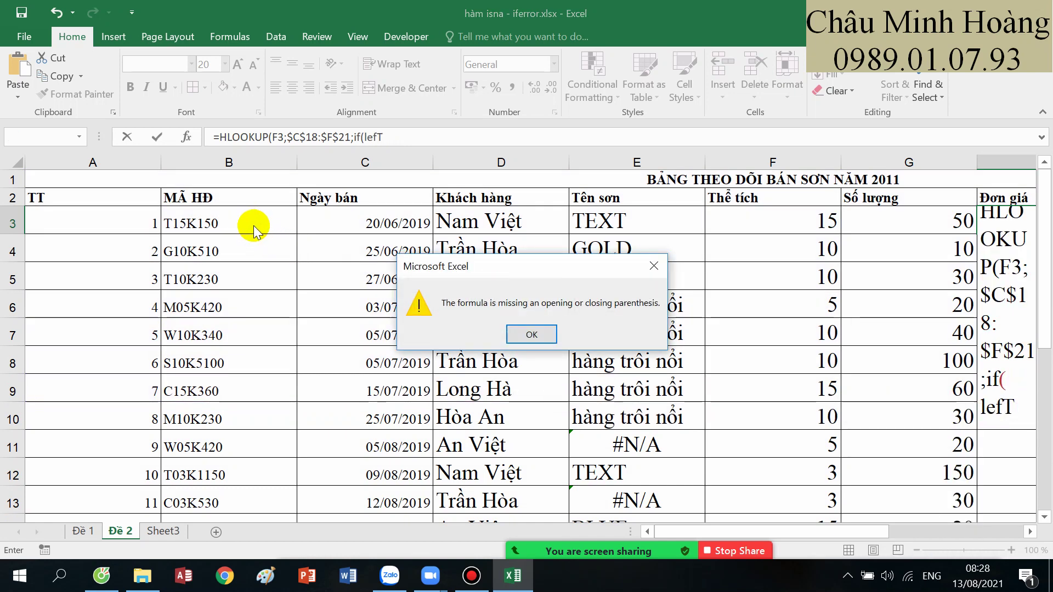
pyautogui.click(531, 335)
pyautogui.click(403, 139)
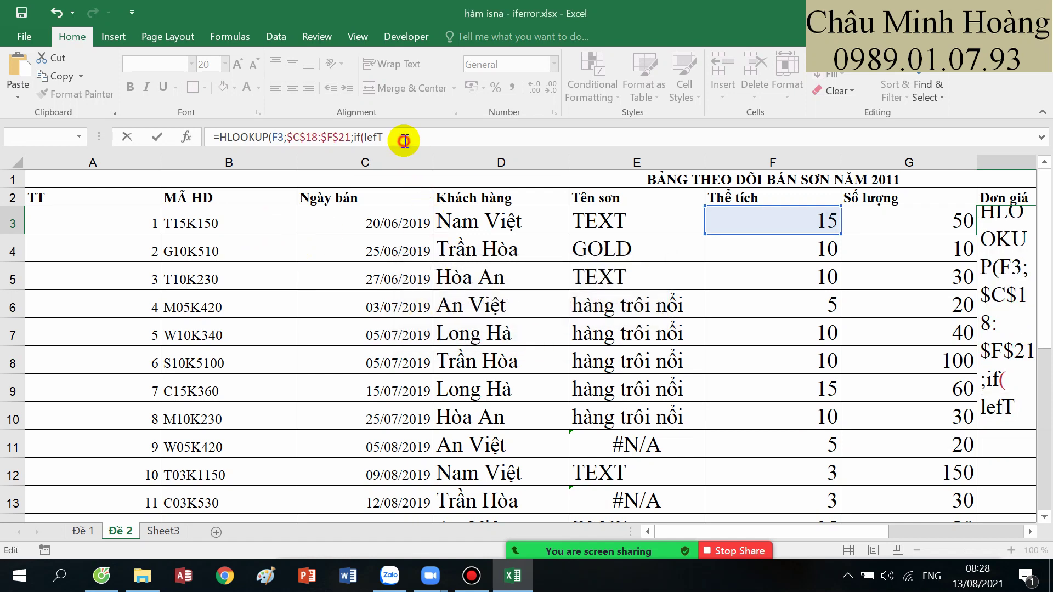
pyautogui.write('(')
pyautogui.click(246, 223)
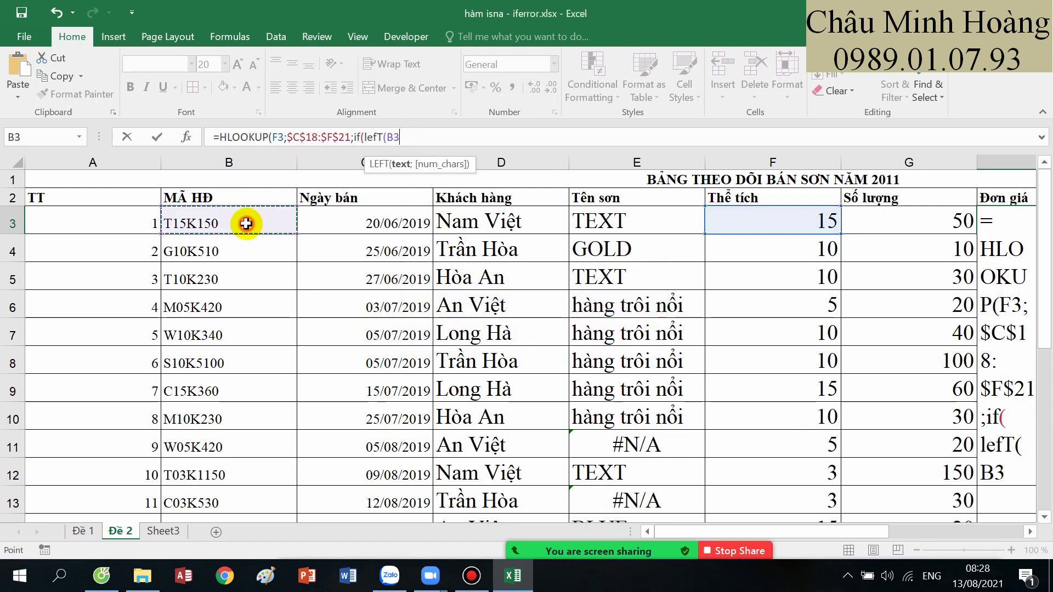
pyautogui.write(';1)="')
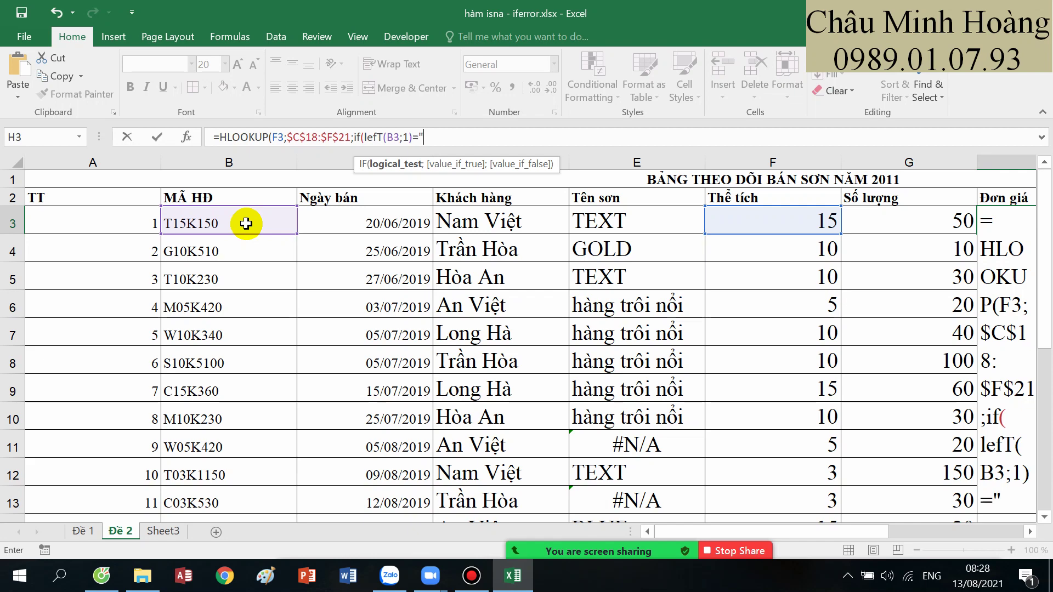
pyautogui.write('T";')
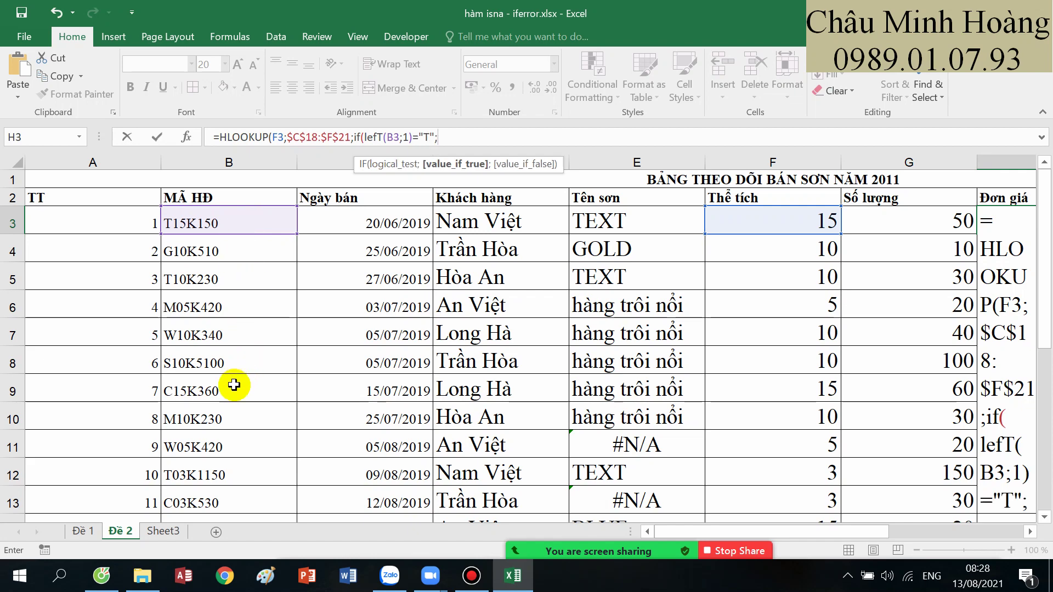
pyautogui.moveTo(1039, 286); pyautogui.dragTo(1046, 373)
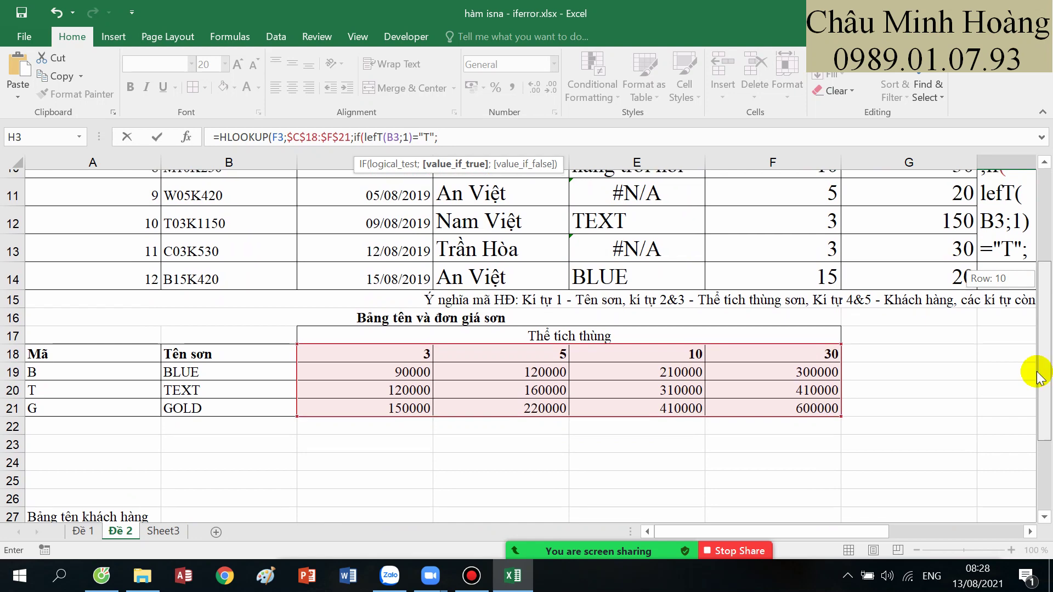
pyautogui.moveTo(1038, 377); pyautogui.dragTo(1039, 378)
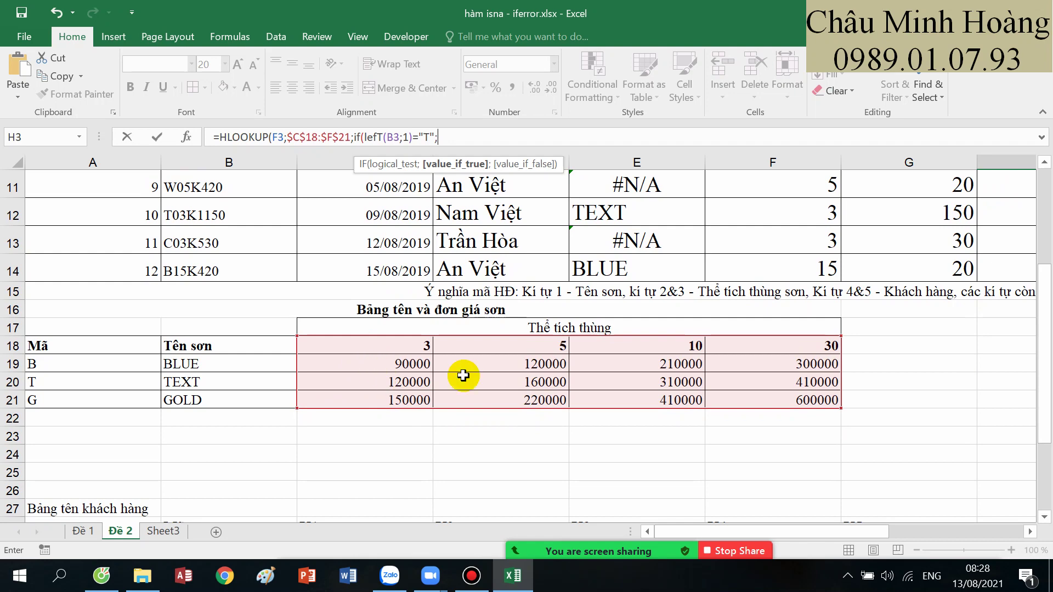
pyautogui.moveTo(1036, 318); pyautogui.dragTo(1042, 313)
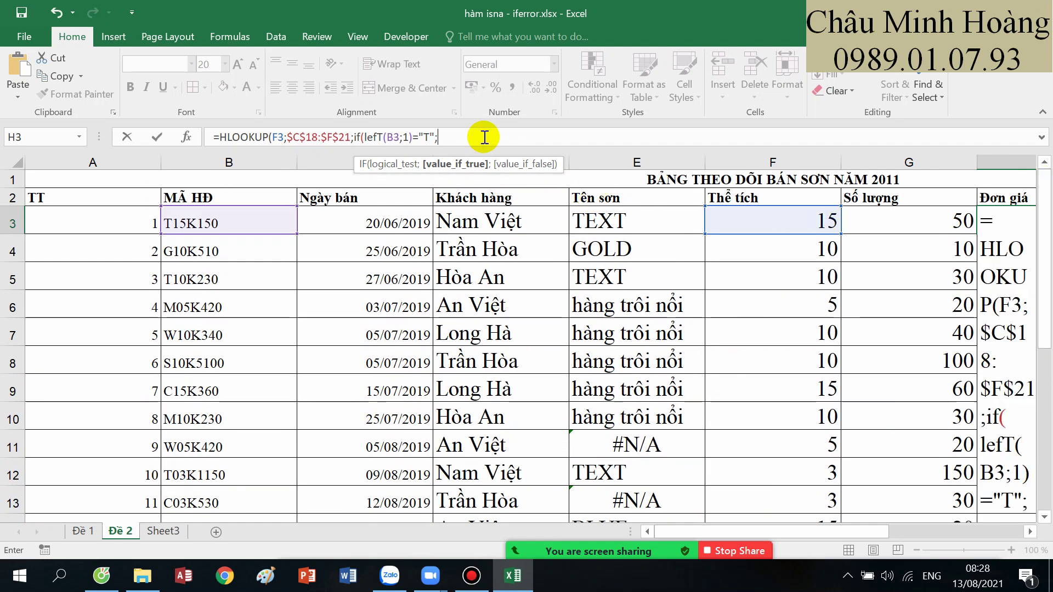
pyautogui.write('3;if(')
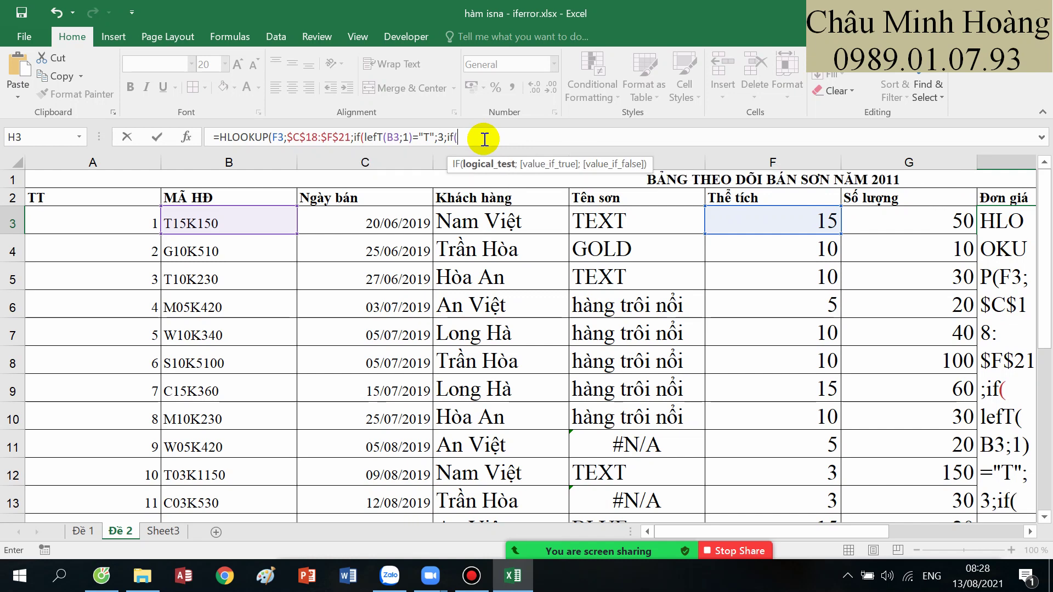
# - Complete the nested IF with LEFT(B3;1)="B", returning row index 2 if true and 4 otherwise, closing both IF functions
pyautogui.write('le')
pyautogui.press('Tab')
pyautogui.click(200, 219)
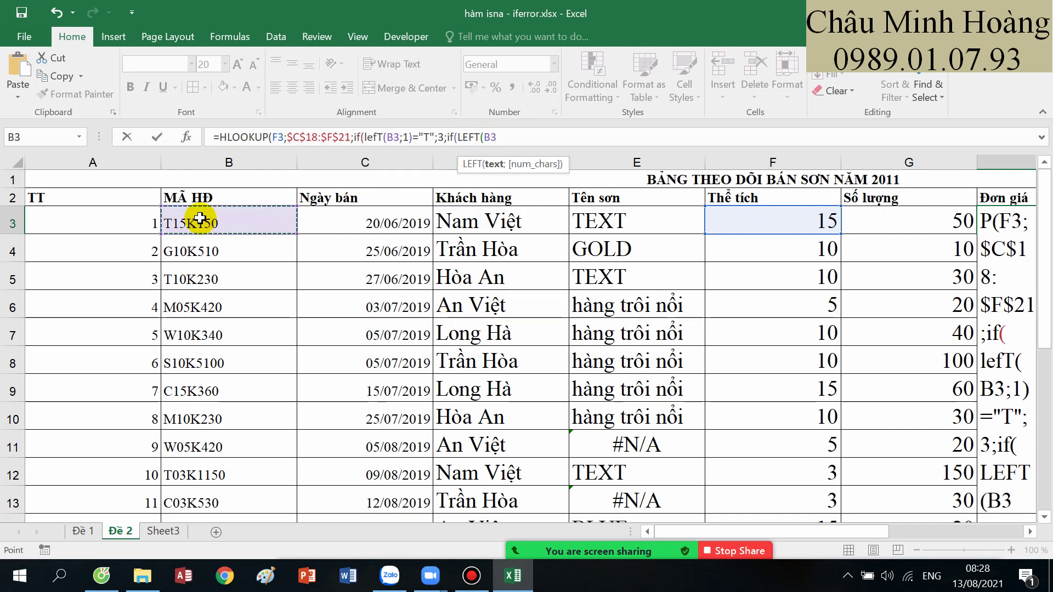
pyautogui.write(';10')
pyautogui.press('BackSpace')
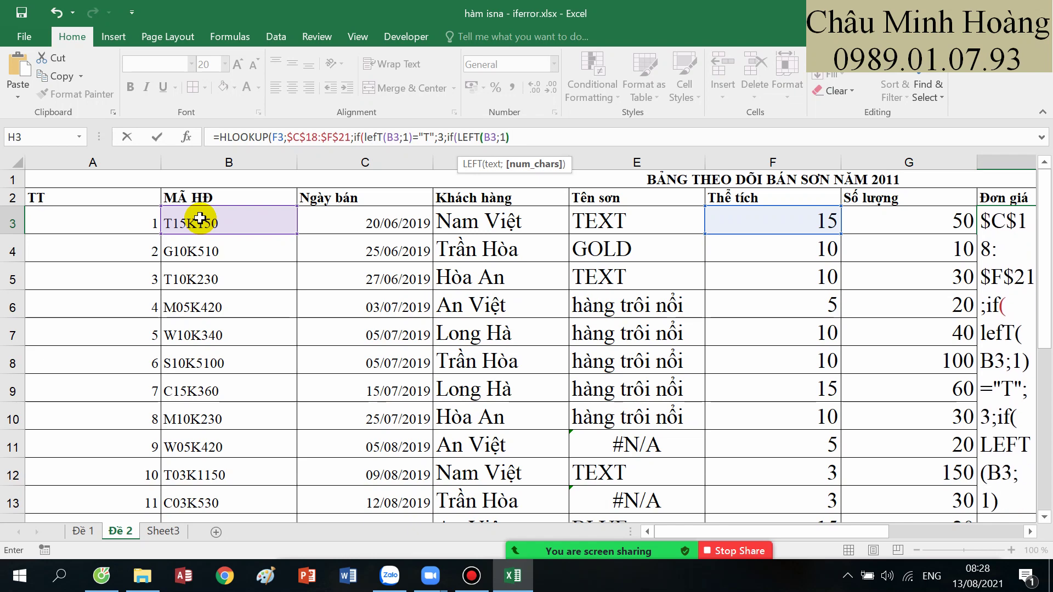
pyautogui.write(')=')
pyautogui.moveTo(1044, 343); pyautogui.dragTo(1036, 419)
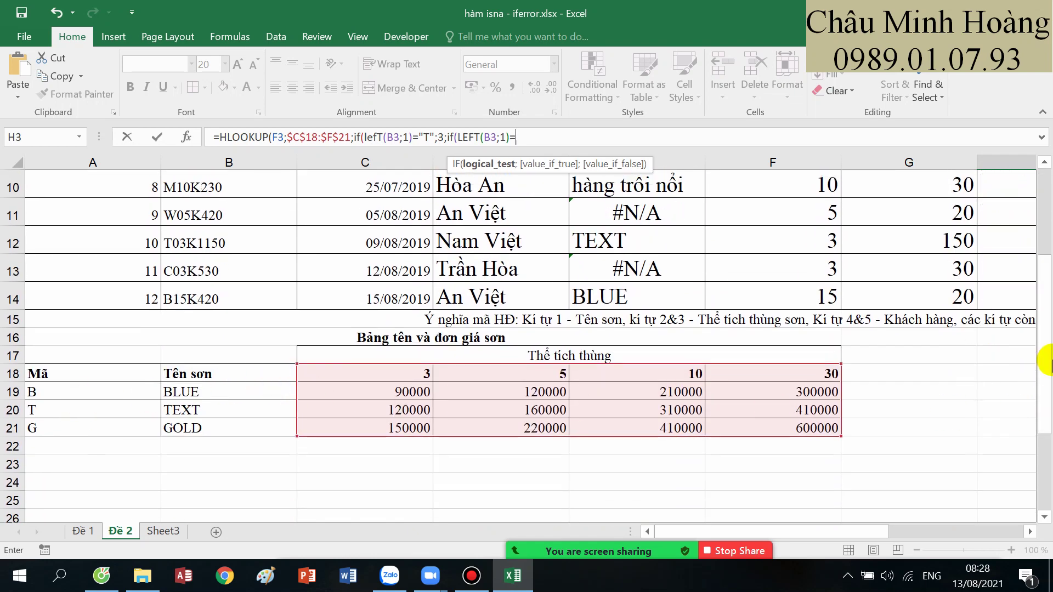
pyautogui.moveTo(1047, 359); pyautogui.dragTo(1042, 274)
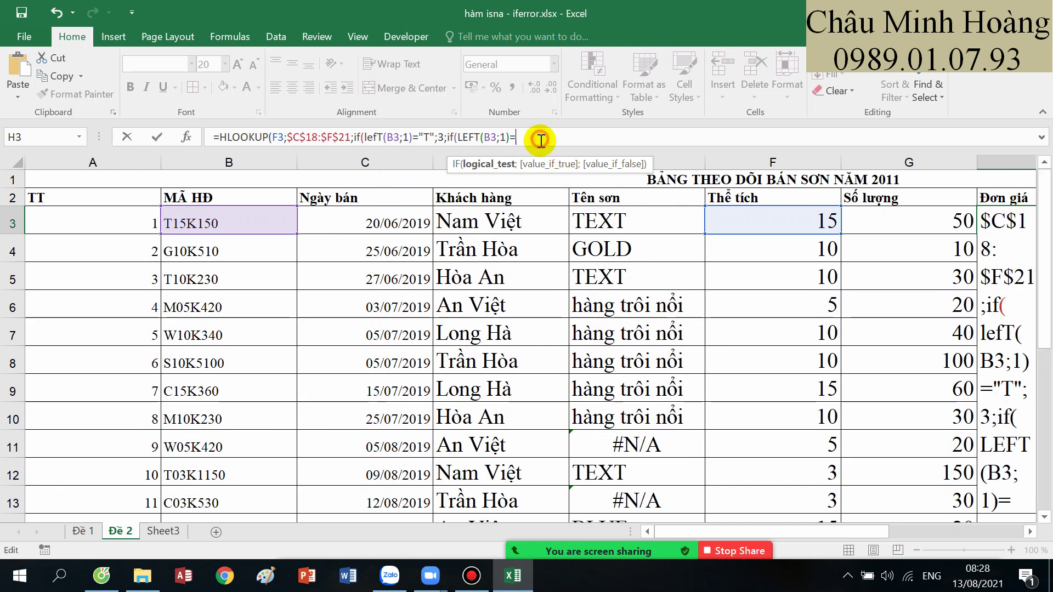
pyautogui.write('";')
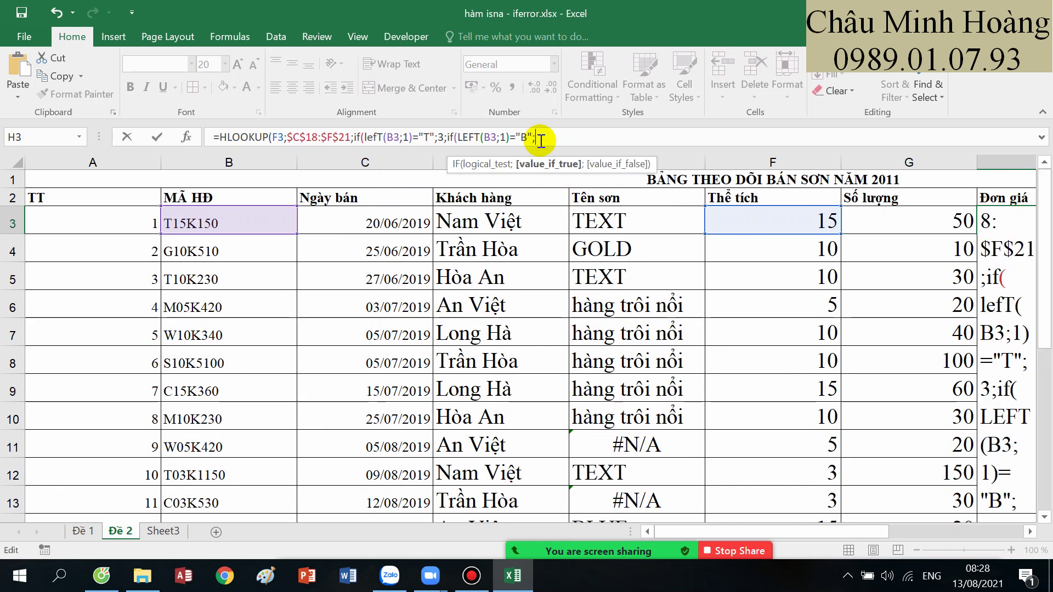
pyautogui.write('2;4));')
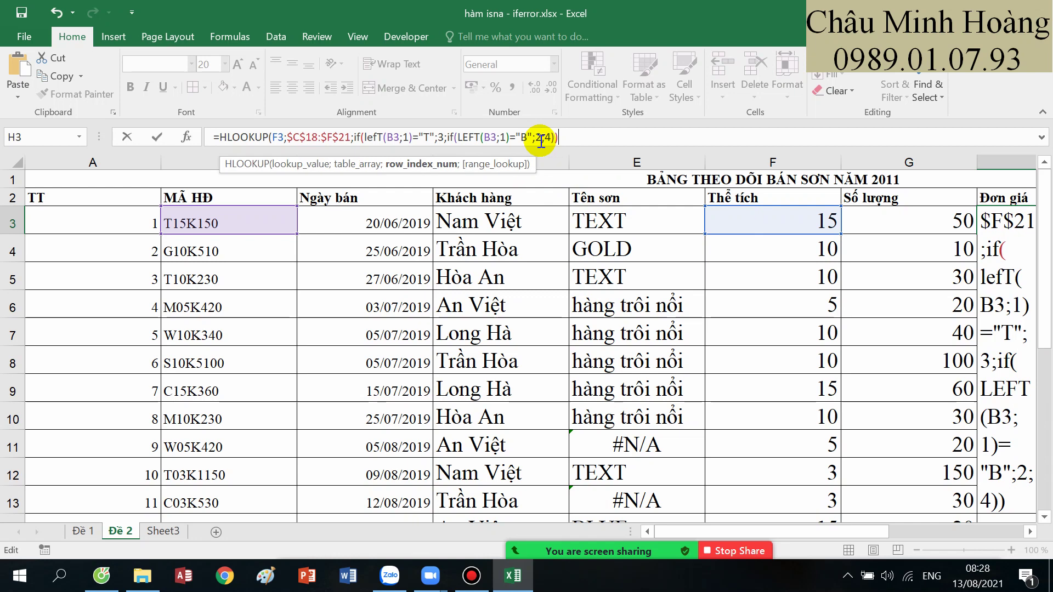
# - Finish the H3 lookup with exact match 0, and copy the formula down through H7
pyautogui.write('0)')
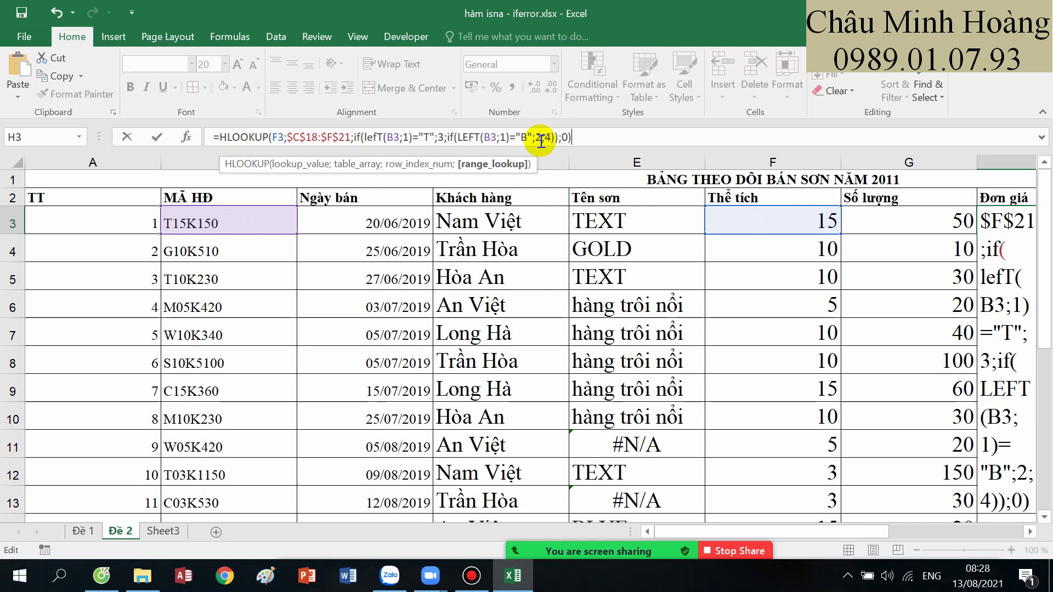
pyautogui.hotkey('ctrl', 'Return')
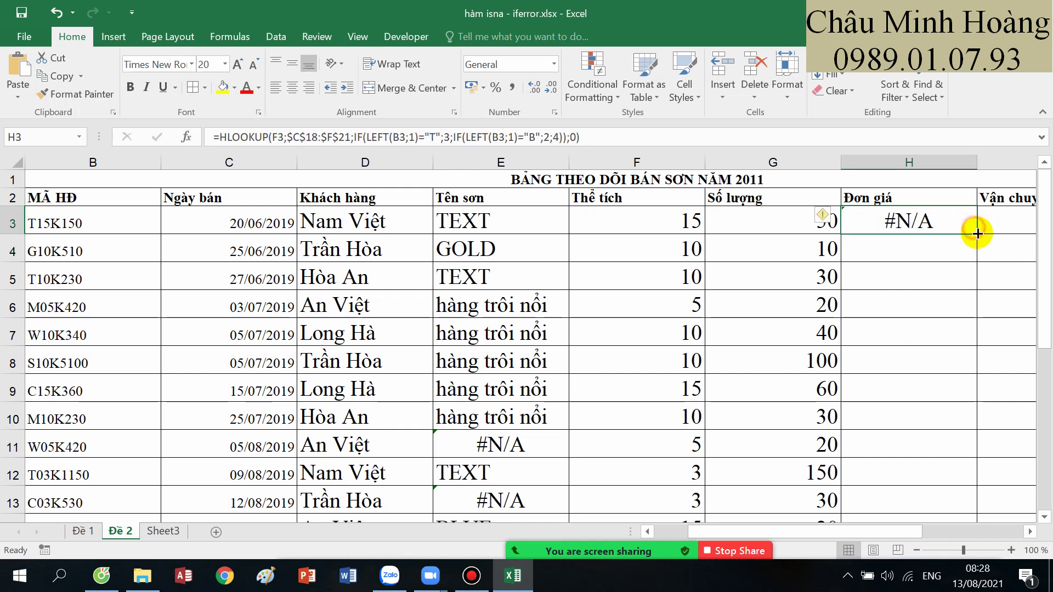
pyautogui.moveTo(977, 235); pyautogui.dragTo(951, 349)
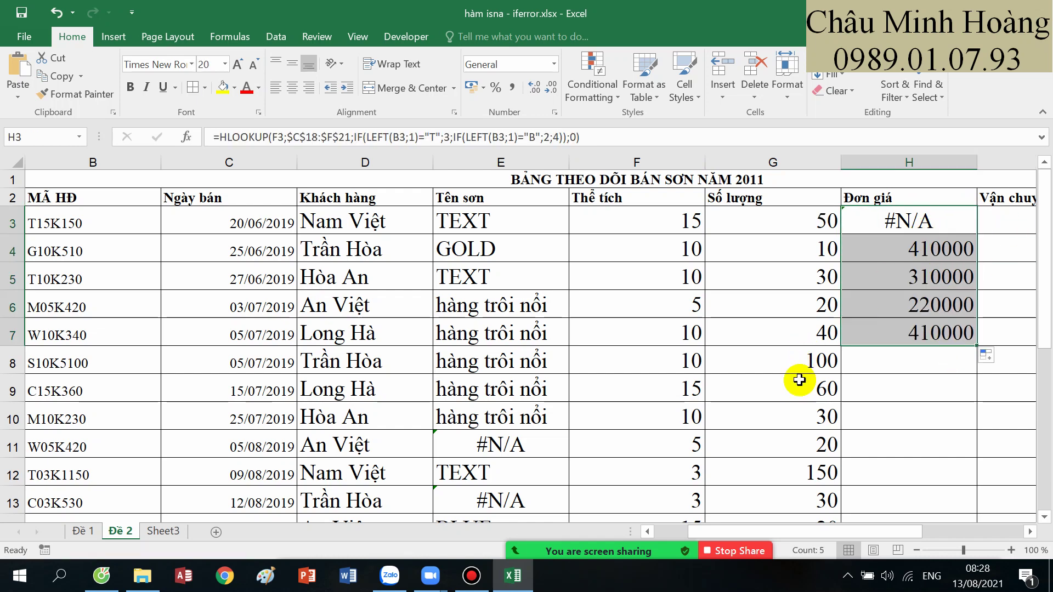
# - Wrap the HLOOKUP formula in H3 in IFNA, with the default unit price 123000 from the note in row 36 as fallback
pyautogui.moveTo(799, 383); pyautogui.dragTo(148, 517)
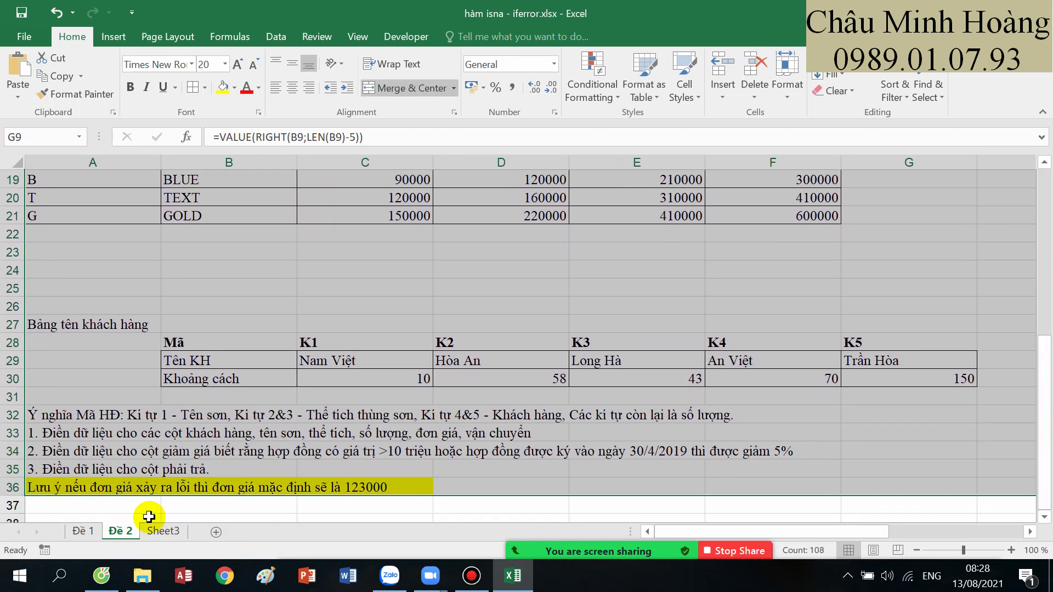
pyautogui.click(724, 409)
pyautogui.scroll(6, 783, 244)
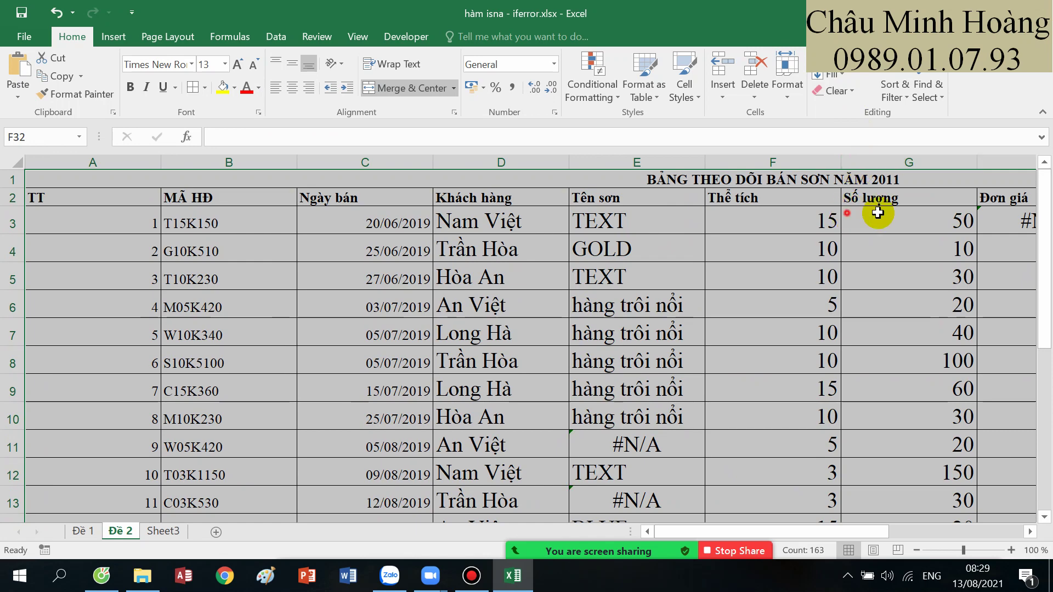
pyautogui.moveTo(876, 209); pyautogui.dragTo(778, 231)
pyautogui.doubleClick(520, 220)
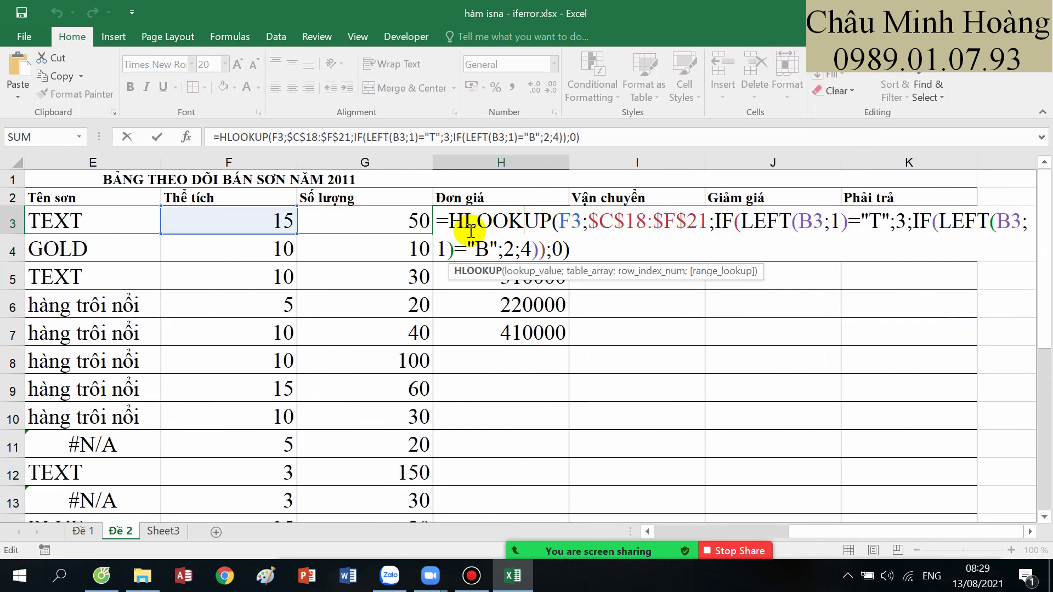
pyautogui.click(450, 221)
pyautogui.write('if')
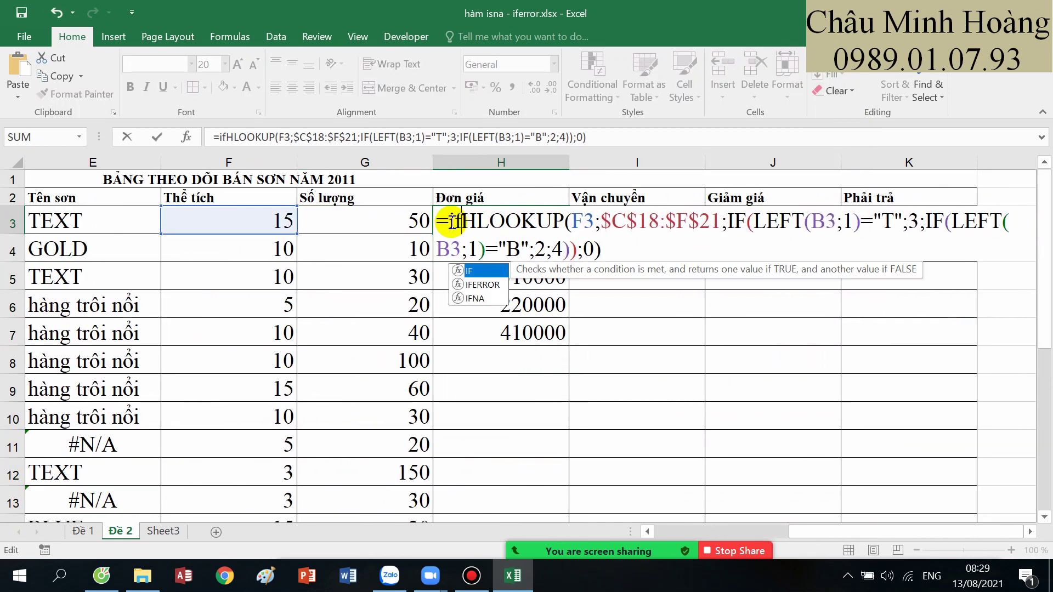
pyautogui.write('(')
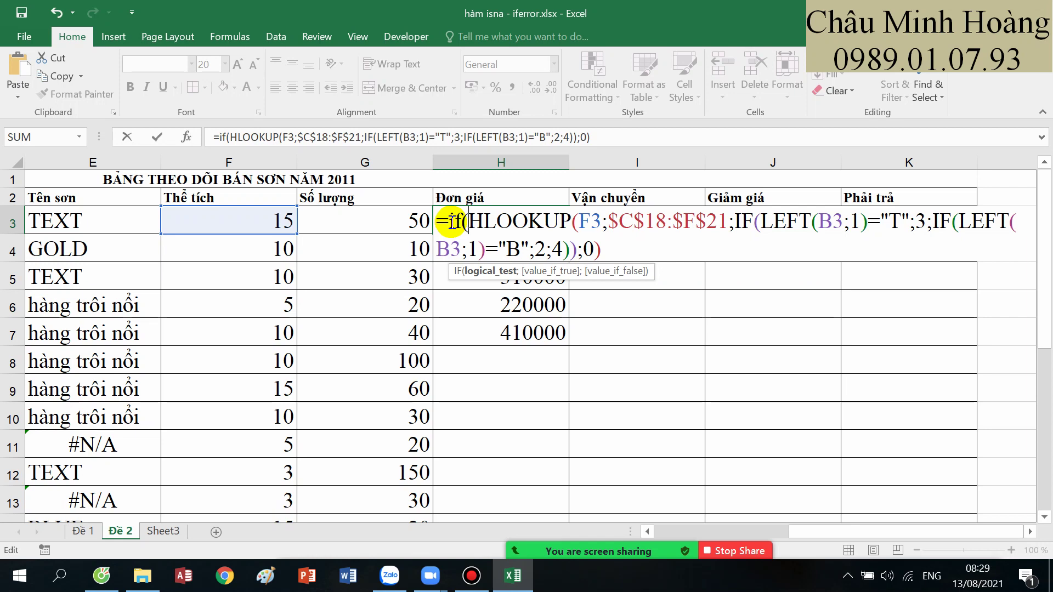
pyautogui.press('BackSpace')
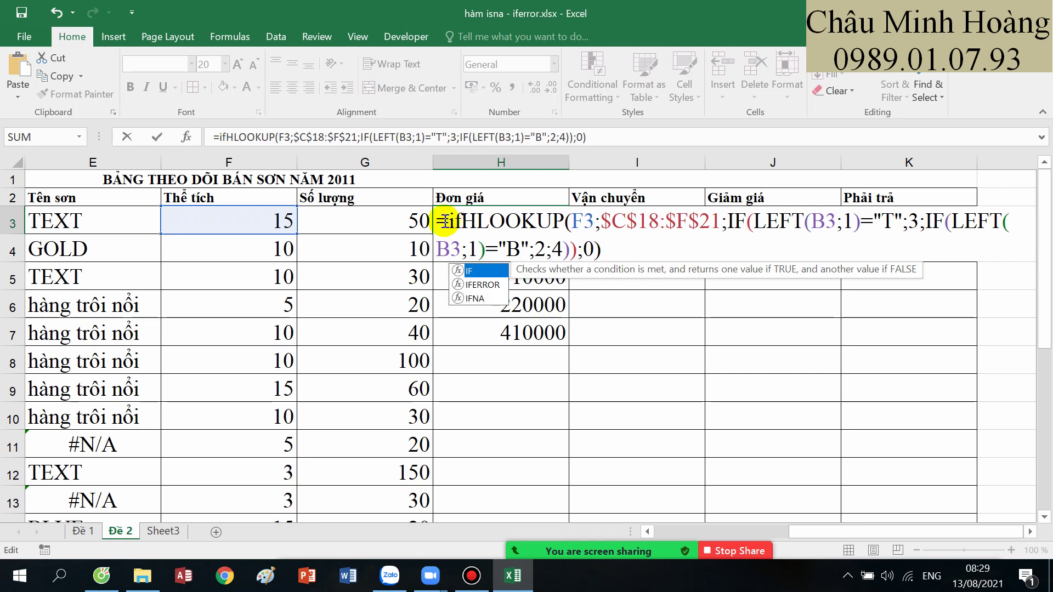
pyautogui.doubleClick(473, 299)
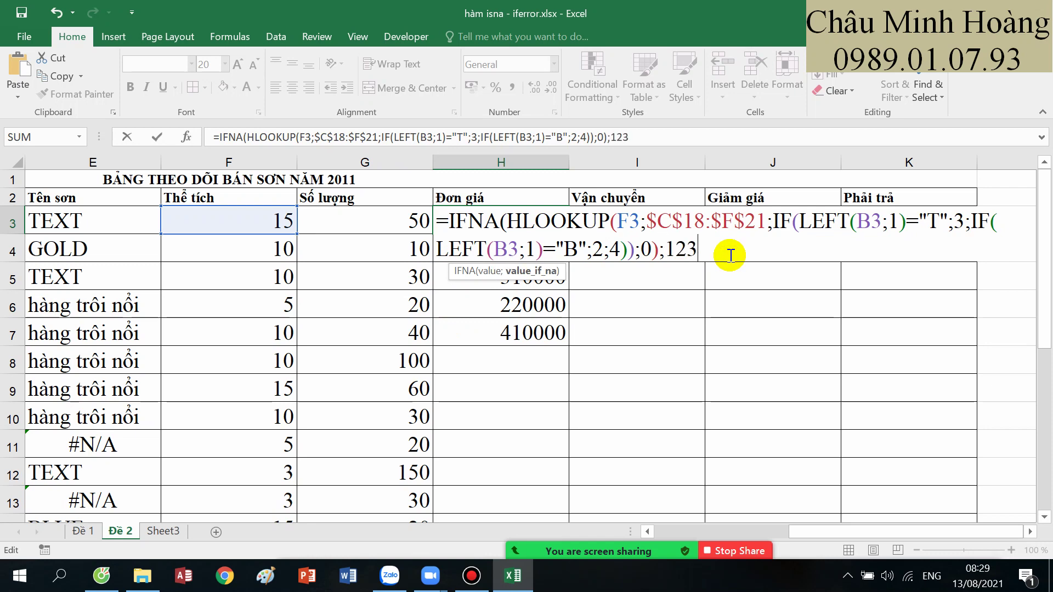
pyautogui.press('Return')
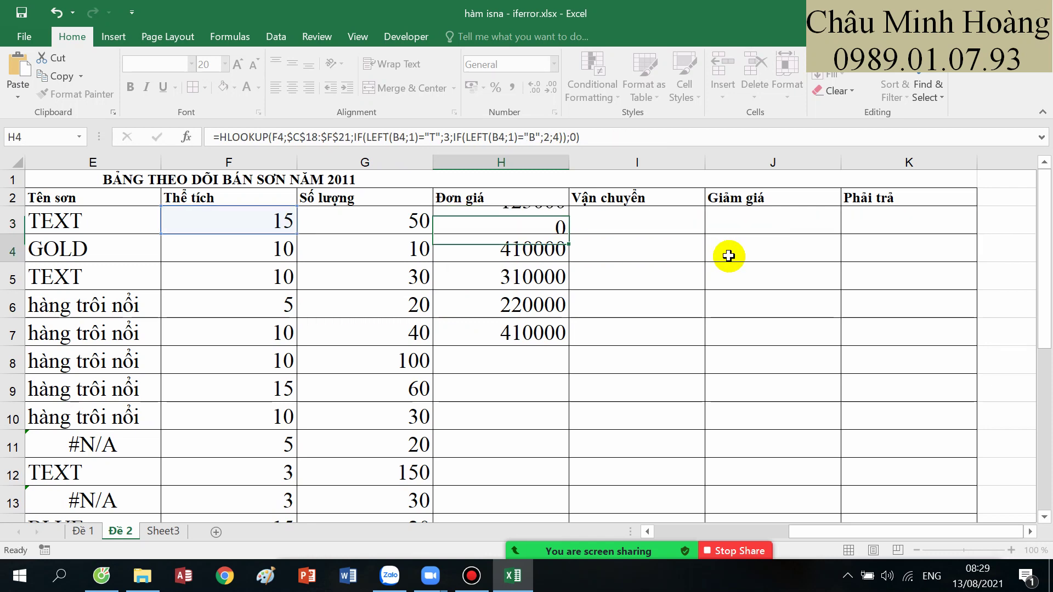
# - Review the IFNA formula in H3 against the paint price table in C18:F21 and the default unit price note in row 36
pyautogui.click(544, 218)
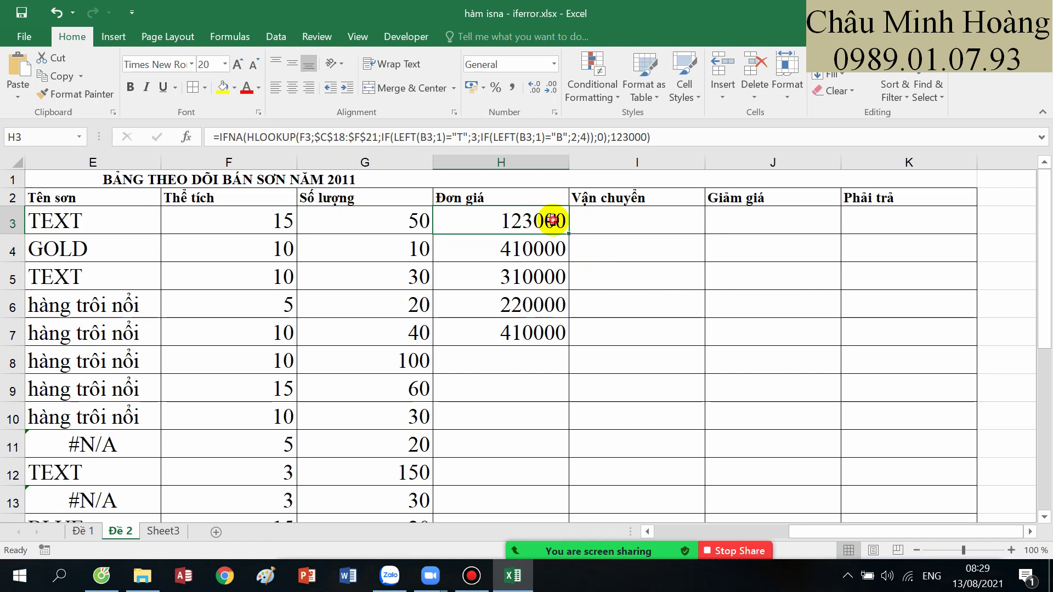
pyautogui.doubleClick(545, 218)
pyautogui.moveTo(448, 220); pyautogui.dragTo(742, 248)
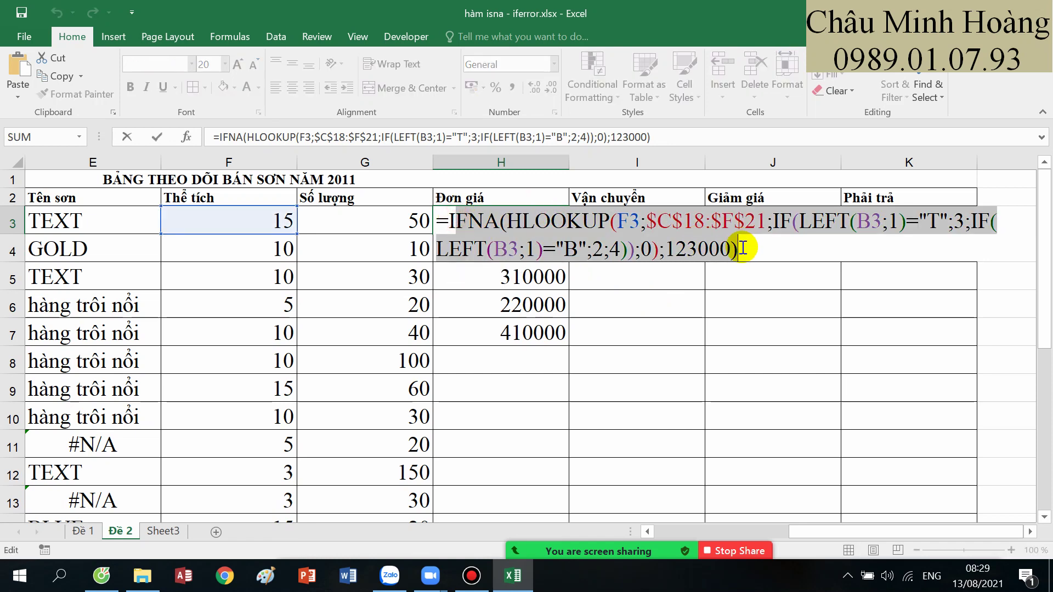
pyautogui.moveTo(1042, 329); pyautogui.dragTo(1042, 444)
pyautogui.moveTo(822, 531); pyautogui.dragTo(674, 527)
pyautogui.scroll(-4, 412, 461)
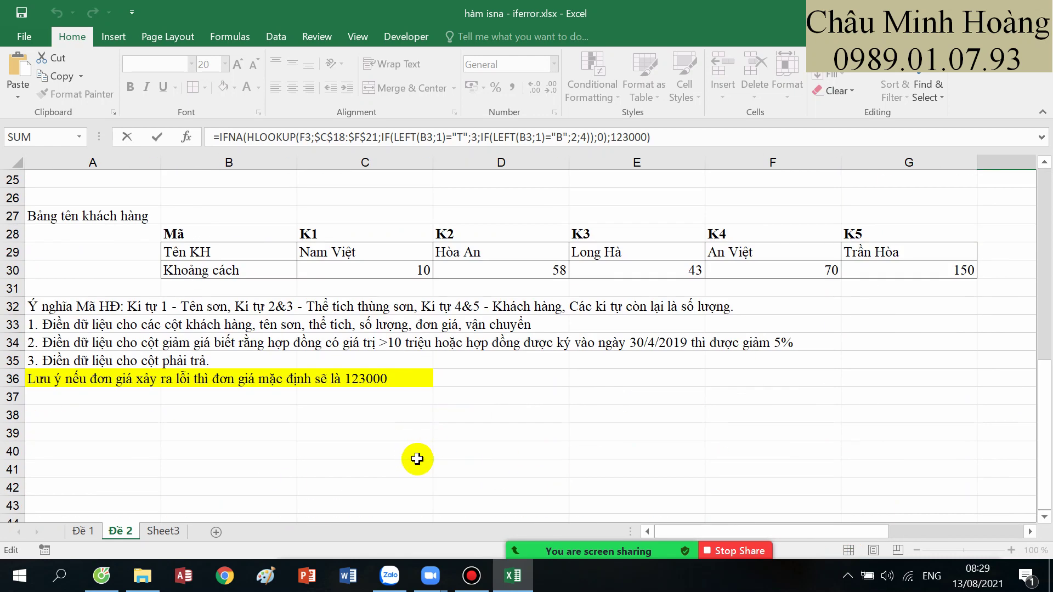
pyautogui.scroll(8, 1006, 407)
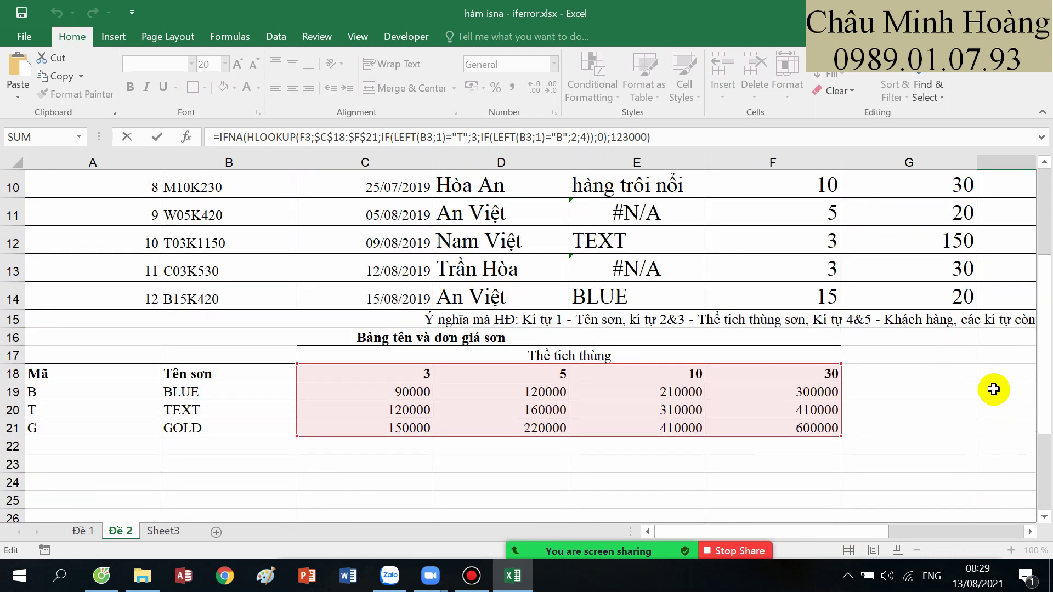
pyautogui.moveTo(776, 529); pyautogui.dragTo(965, 530)
pyautogui.click(754, 251)
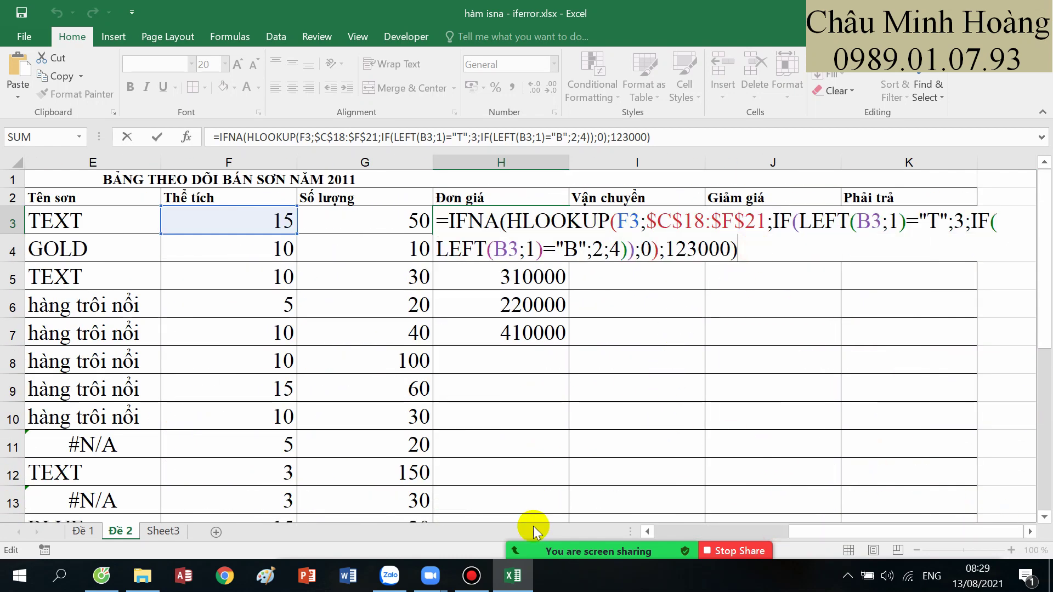